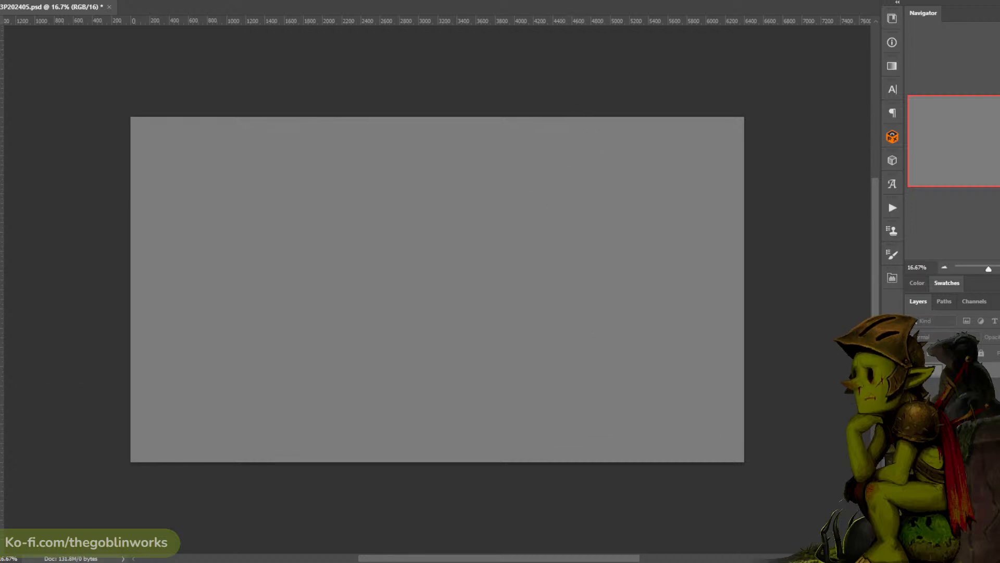
left_click(647, 388)
left_click(897, 240)
key("ctrl+plus")
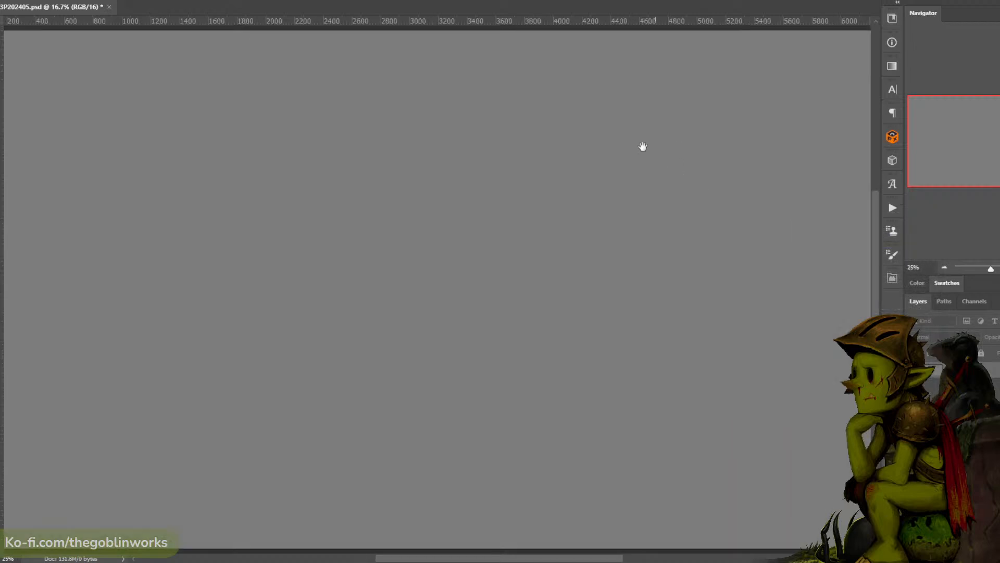
key("ctrl+minus")
left_click_drag(655, 83, 616, 81)
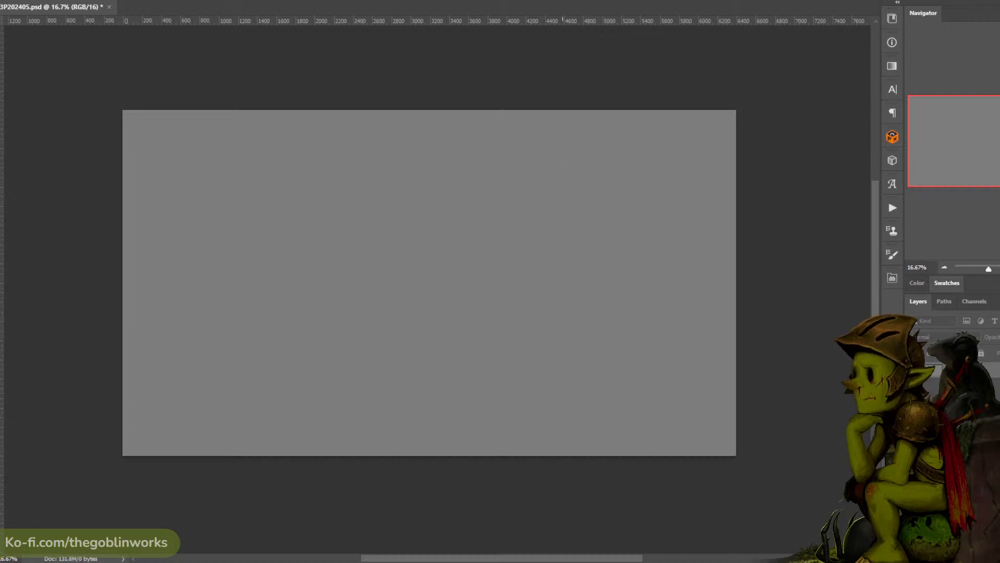
- Try short brush strokes on the upper right part of the blank canvas and undo them
left_click_drag(569, 167, 570, 214)
key("ctrl+z")
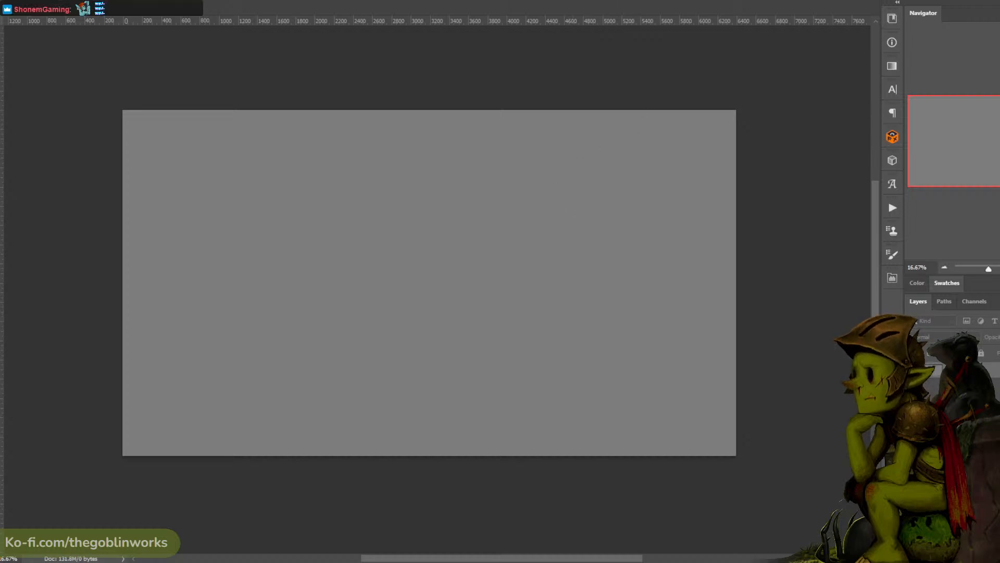
mouse_move(565, 179)
left_mouse_down()
mouse_move(552, 180)
mouse_move(588, 213)
left_mouse_up()
key("ctrl+z")
left_click(2, 1)
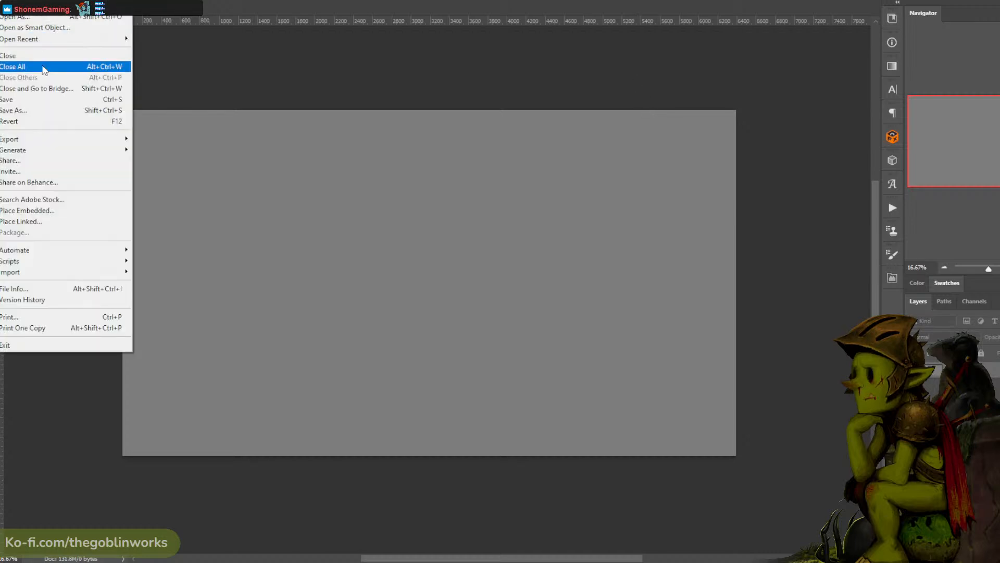
mouse_move(66, 42)
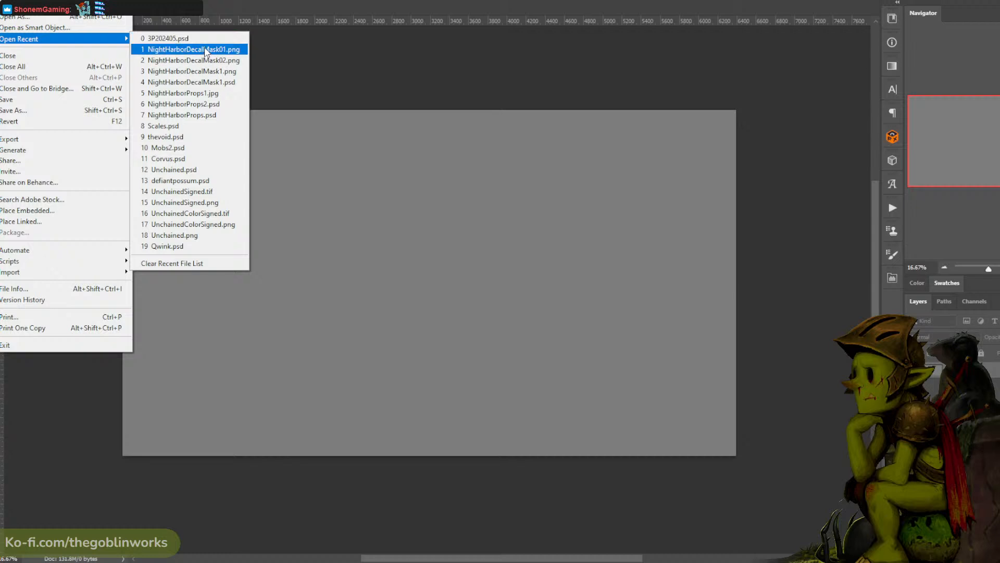
left_click(364, 58)
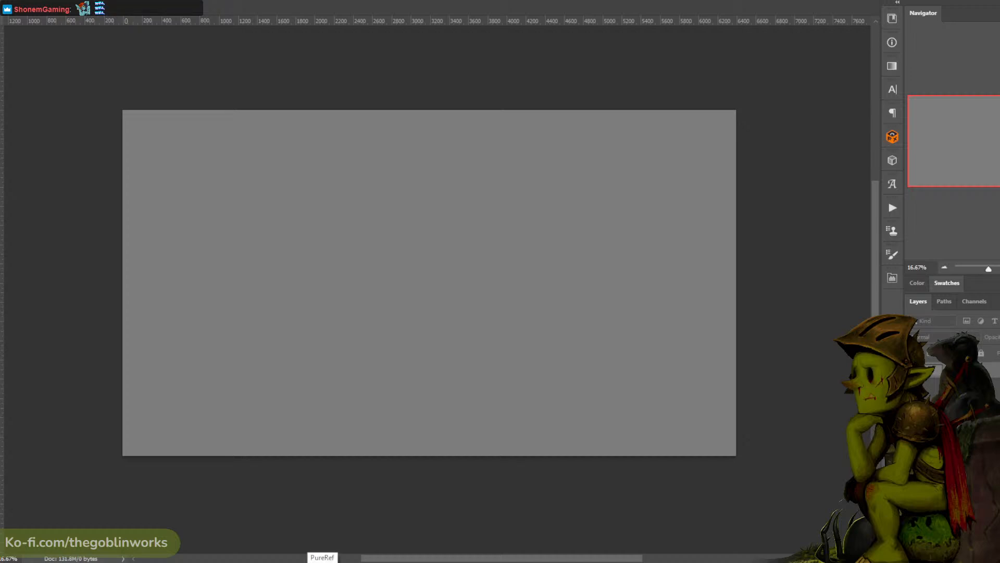
- Switch to PureRef and dismiss its version 2.0.0 update notice
left_click(322, 562)
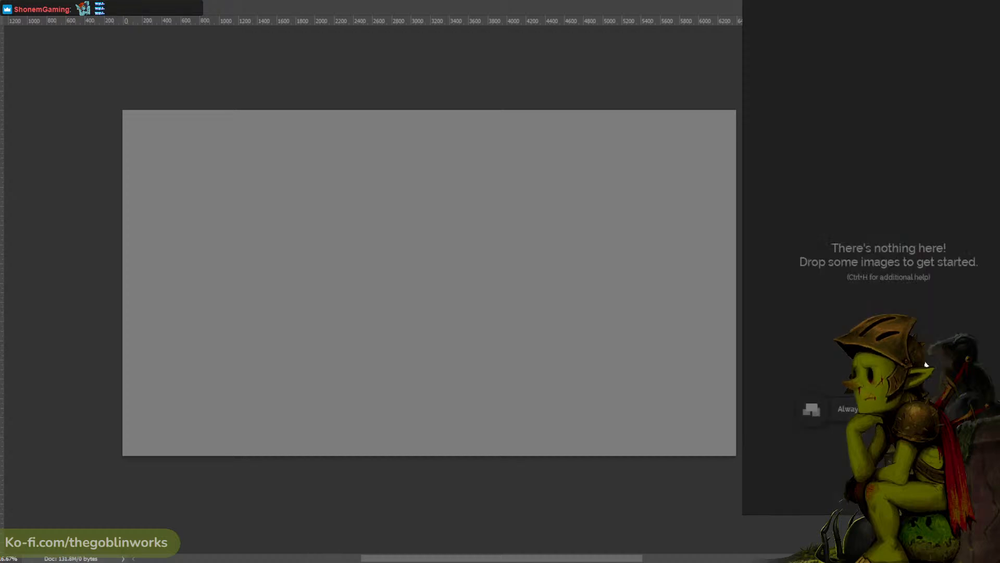
right_click(930, 166)
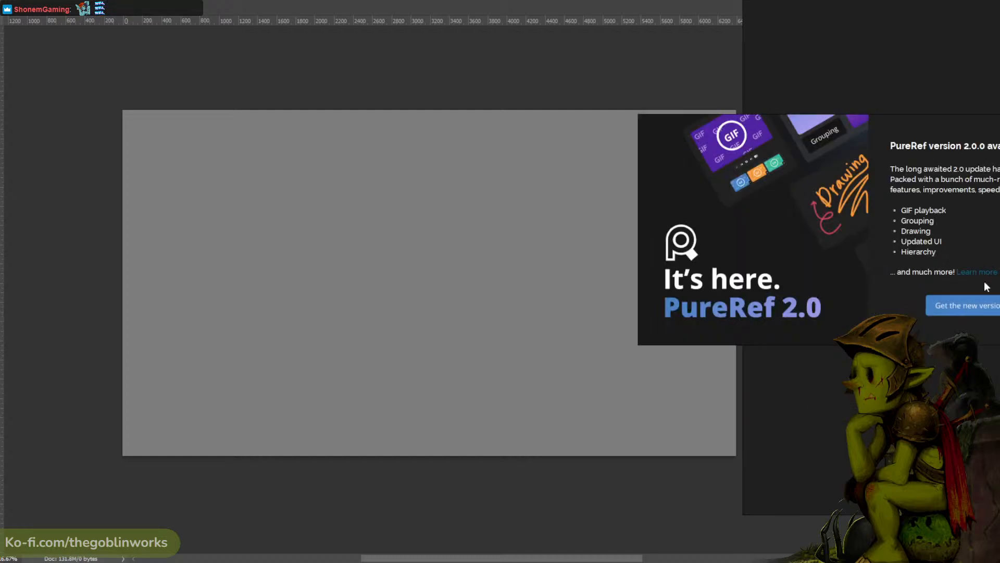
right_click(875, 232)
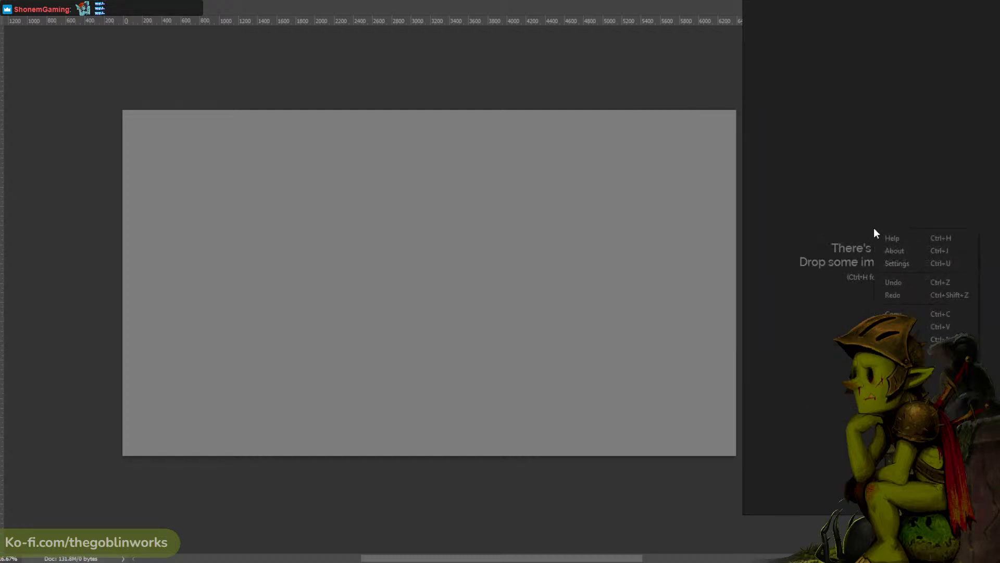
left_click(831, 293)
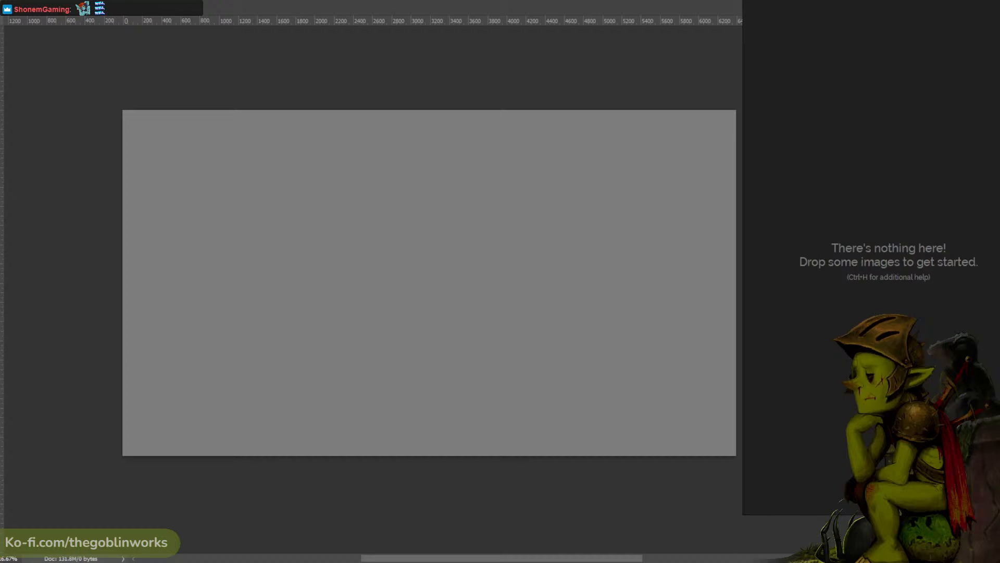
- Add the rat character sketches to the reference board and place the hooded spear-carrying rat below the sword-carrying rat
mouse_move(780, 276)
left_mouse_down()
mouse_move(898, 244)
mouse_move(887, 185)
left_mouse_up()
scroll(908, 242, "down", 4)
scroll(901, 247, "up", 1)
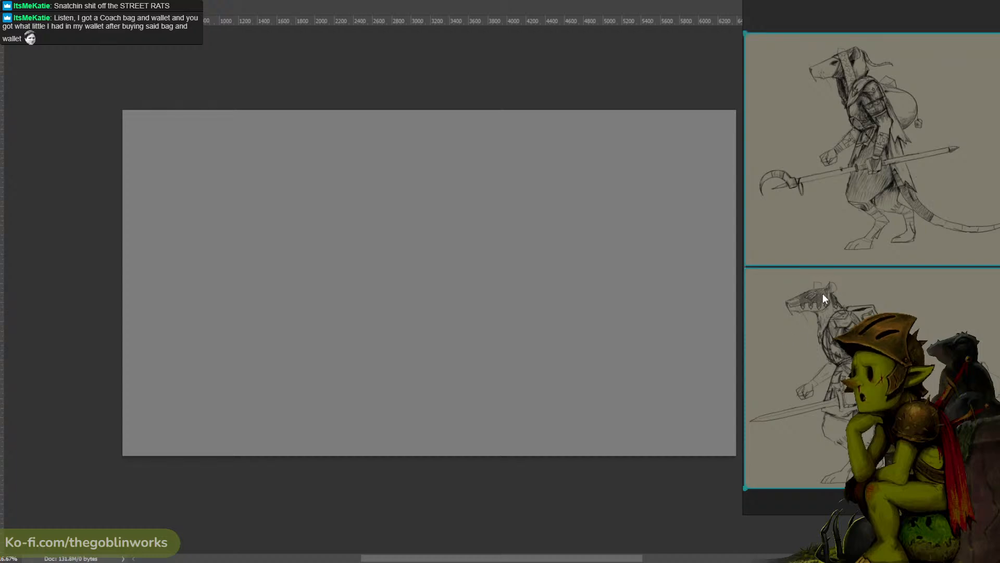
mouse_move(890, 318)
left_mouse_down()
mouse_move(386, 289)
mouse_move(127, 342)
mouse_move(759, 334)
mouse_move(864, 359)
mouse_move(911, 358)
mouse_move(913, 216)
mouse_move(914, 455)
mouse_move(915, 401)
mouse_move(916, 410)
mouse_move(935, 404)
mouse_move(937, 140)
left_mouse_up()
left_click_drag(898, 247, 888, 430)
scroll(912, 330, "down", 1)
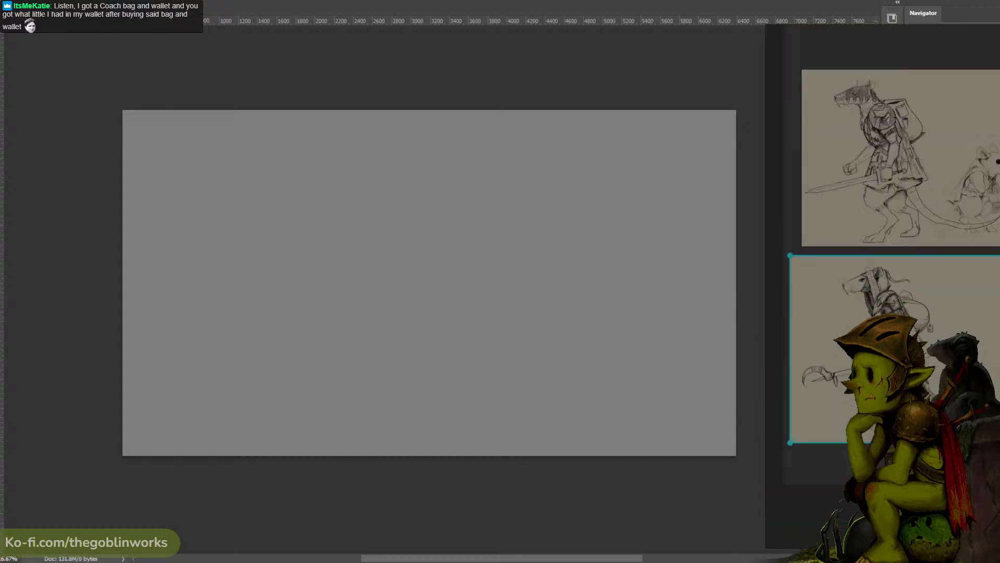
- Reposition the reference window beside the canvas, make it taller, and enlarge the sketches inside it
left_click_drag(911, 331, 896, 276)
scroll(895, 398, "down", 1)
scroll(895, 397, "up", 1)
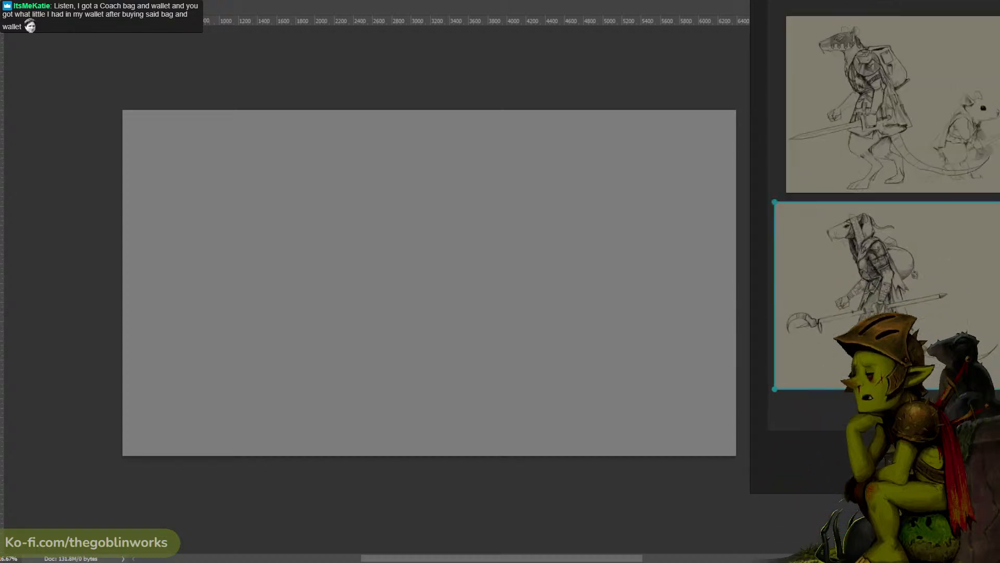
scroll(895, 397, "down", 1)
left_click_drag(912, 408, 946, 383)
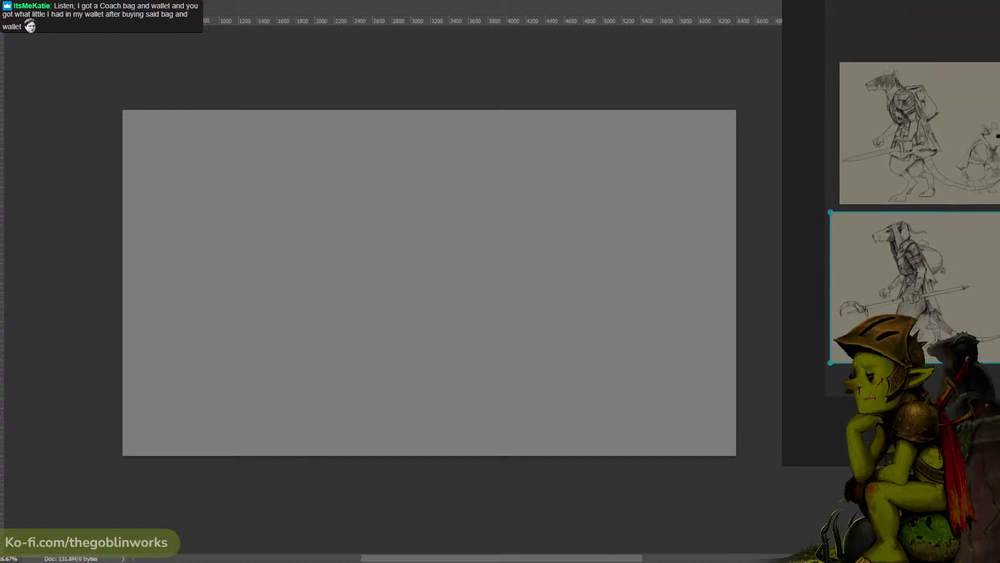
left_click_drag(938, 458, 938, 539)
scroll(891, 147, "up", 5)
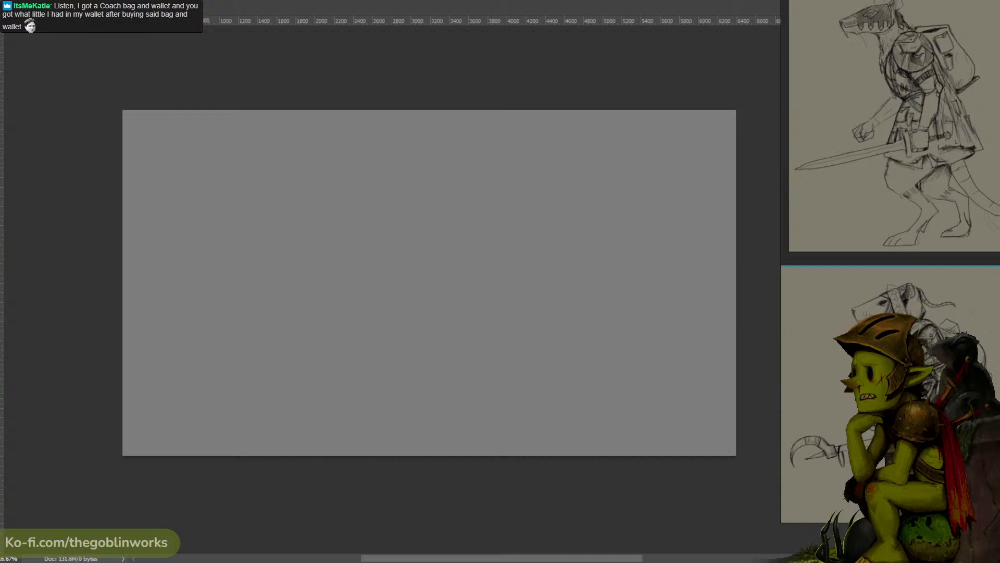
- Fit both rat sketches in the reference window and adjust the window's position next to the canvas
left_click_drag(891, 147, 842, 167)
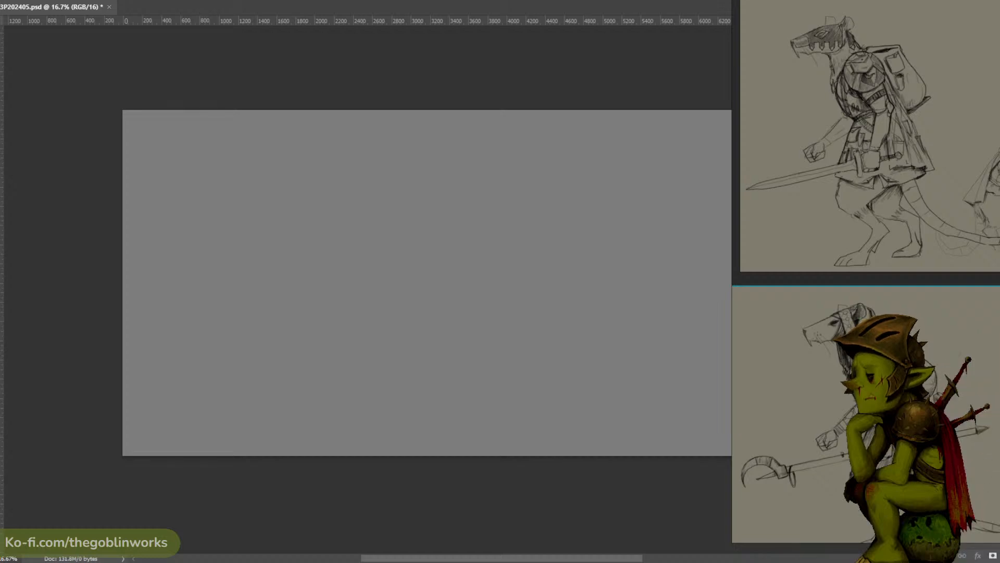
mouse_move(927, 466)
left_mouse_down()
mouse_move(830, 470)
mouse_move(935, 459)
mouse_move(931, 472)
left_mouse_up()
scroll(909, 224, "down", 2)
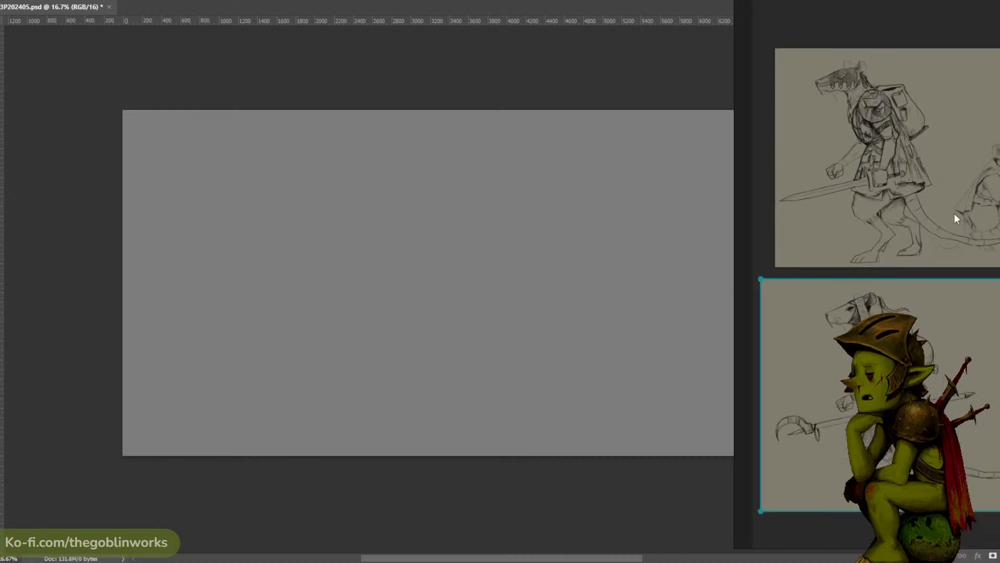
left_click_drag(954, 214, 914, 217)
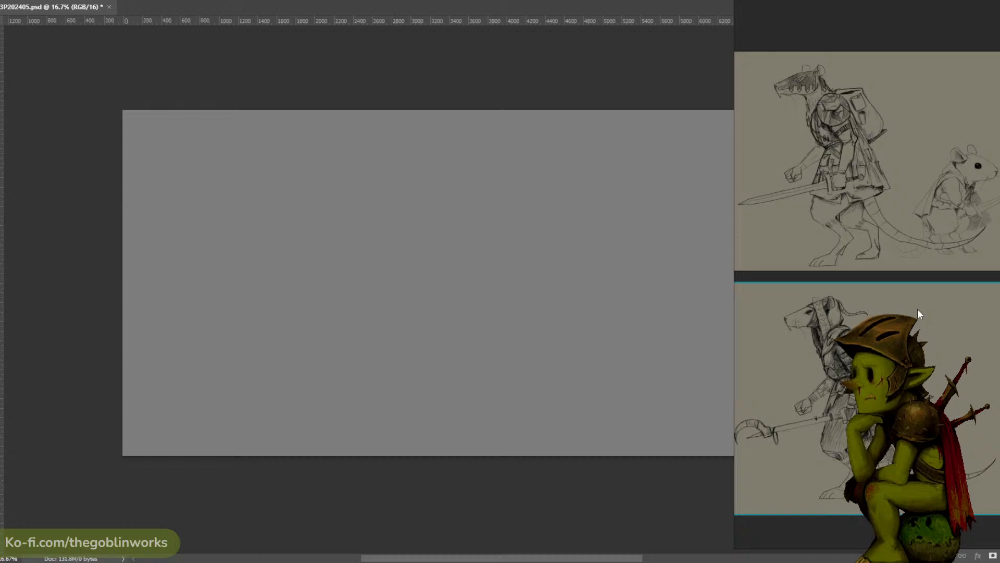
left_click_drag(815, 285, 837, 289)
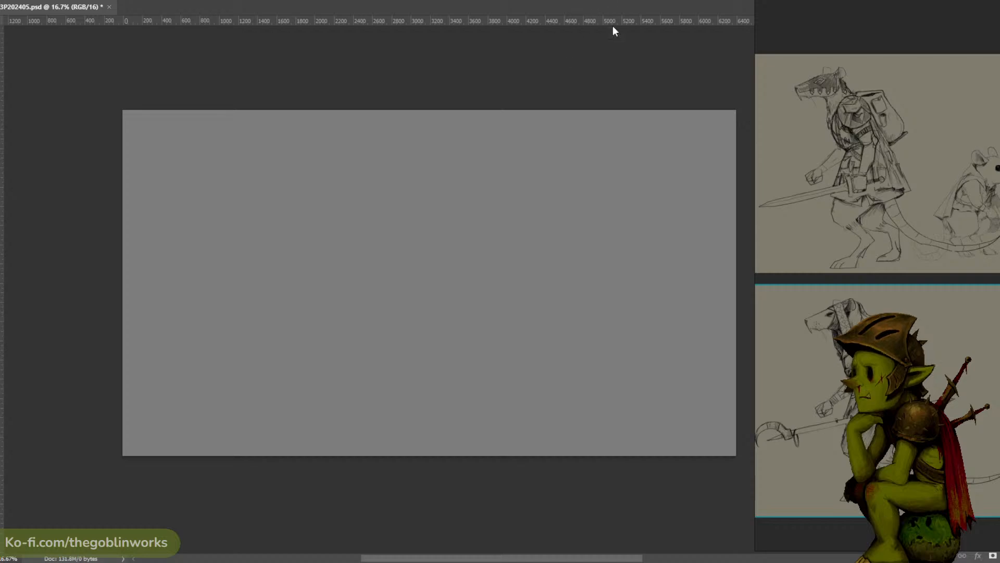
- Move the reference window slightly farther outward so it no longer covers the canvas's right edge
key("ctrl+plus")
left_click_drag(574, 165, 584, 159)
key("ctrl+minus")
key("ctrl+minus")
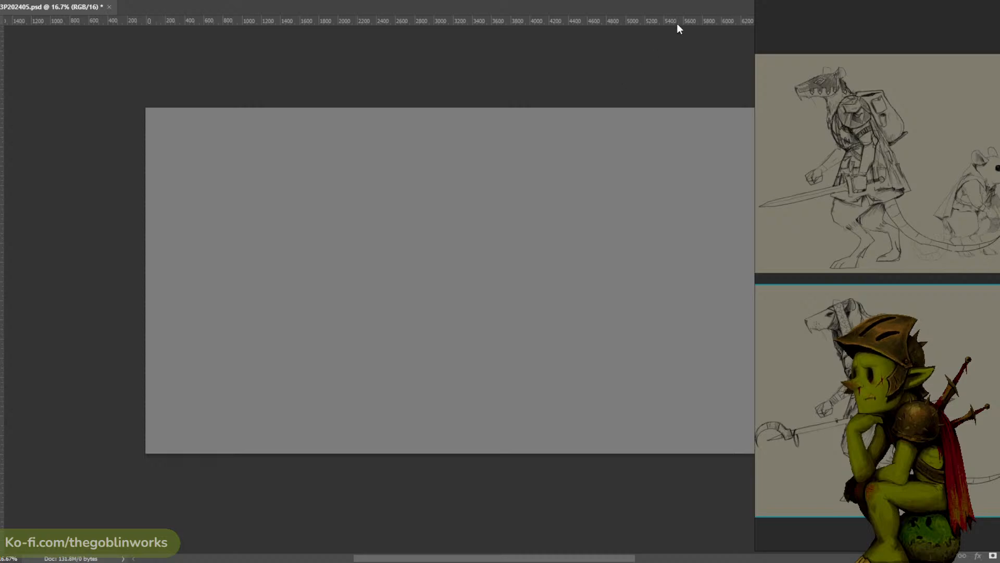
left_click_drag(882, 220, 895, 222)
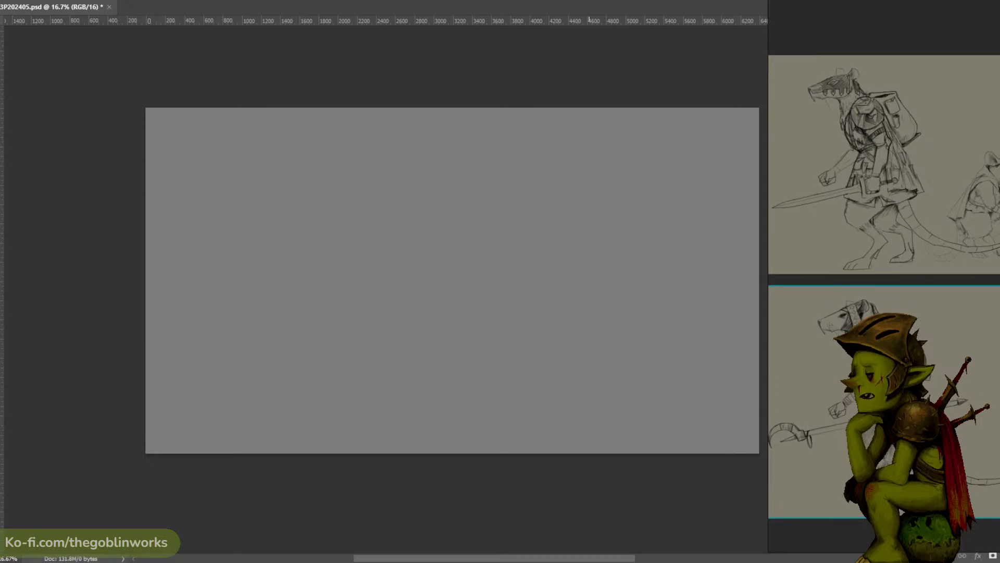
- Try thin pencil strokes and a broad dark textured brush stroke on the canvas's upper right area
key("ctrl+plus")
left_click_drag(610, 150, 570, 158)
left_click_drag(582, 169, 544, 209)
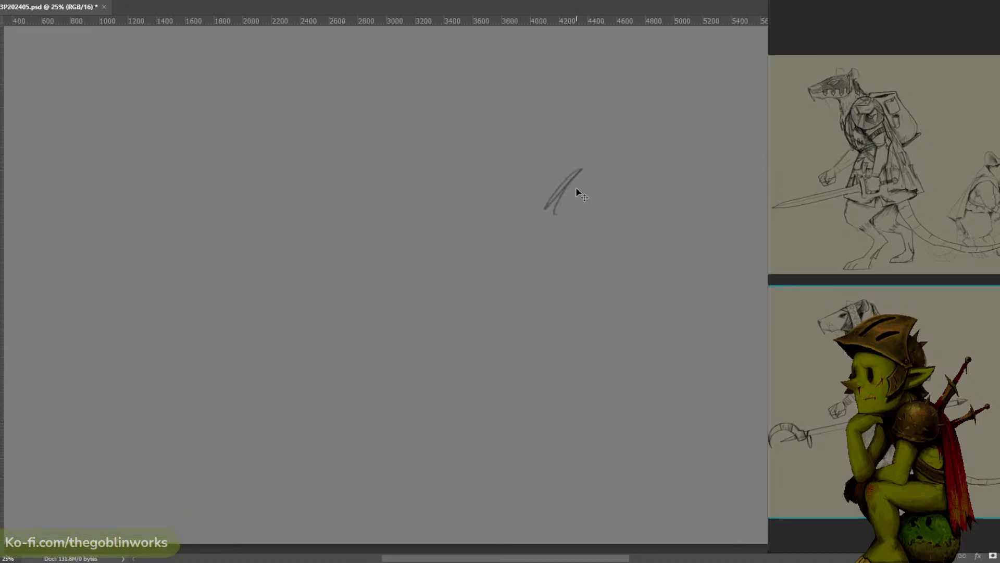
key("ctrl+minus")
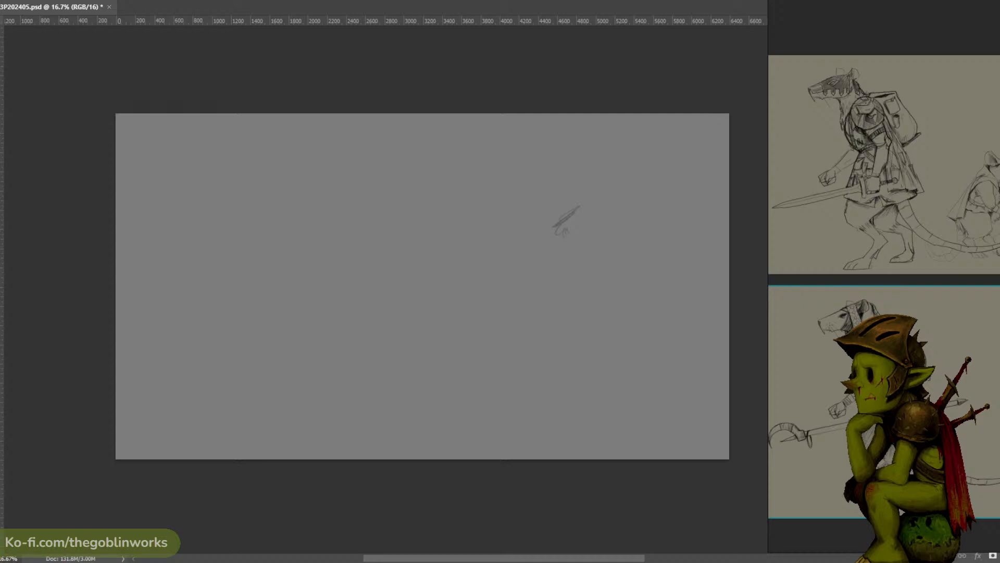
scroll(588, 102, "up", 1)
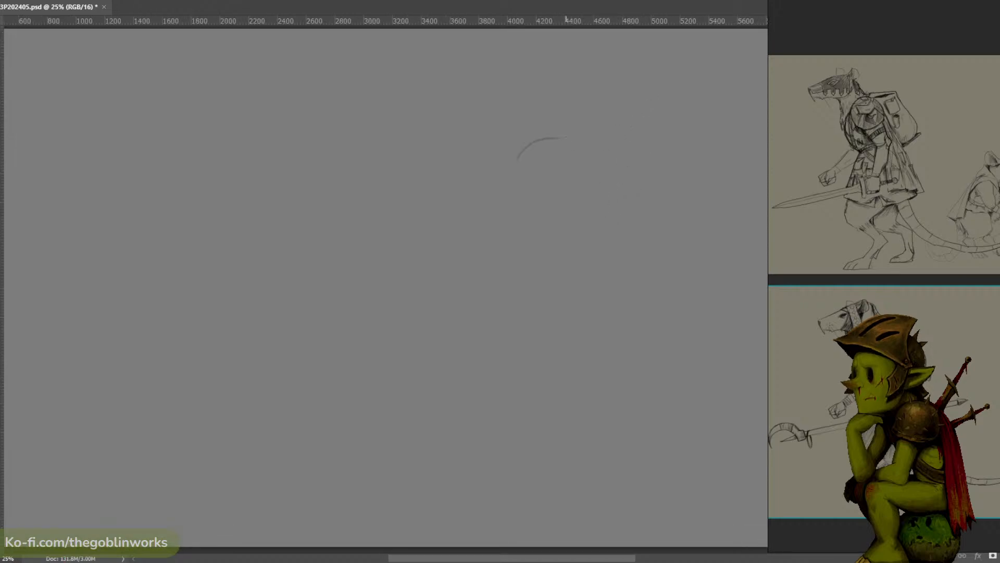
scroll(608, 111, "down", 1)
scroll(604, 128, "down", 1)
scroll(547, 169, "up", 1)
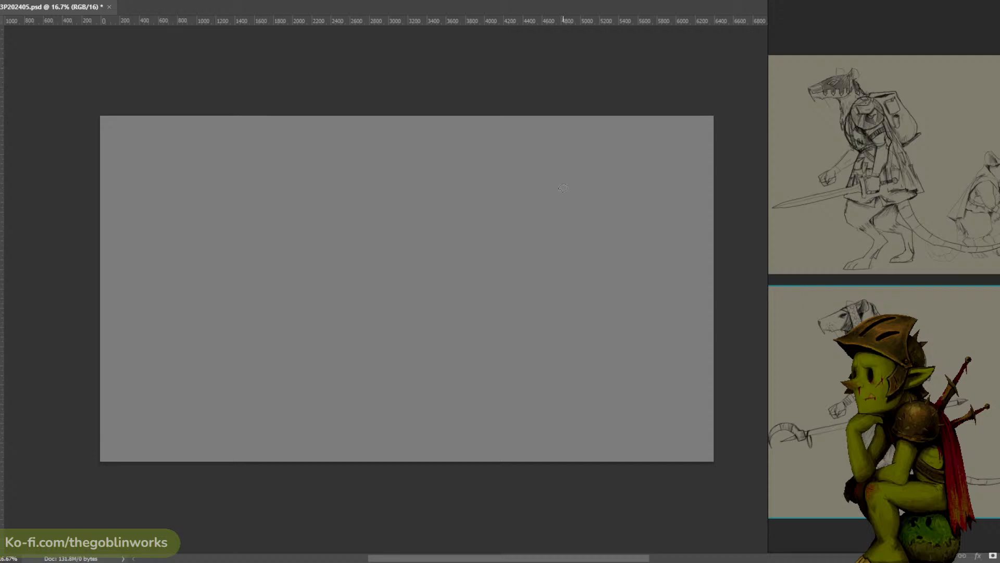
left_click_drag(566, 187, 517, 241)
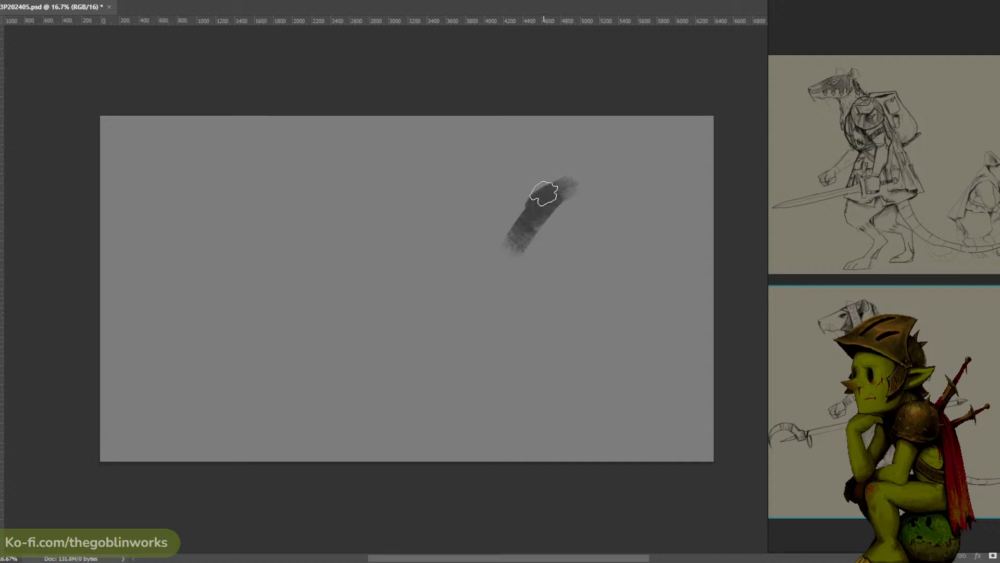
key("ctrl+z")
- Change the foreground colour from black to a muted olive yellow and try it with one undone brush stroke
left_click(1, 392)
left_click_drag(721, 216, 356, 230)
left_click(355, 383)
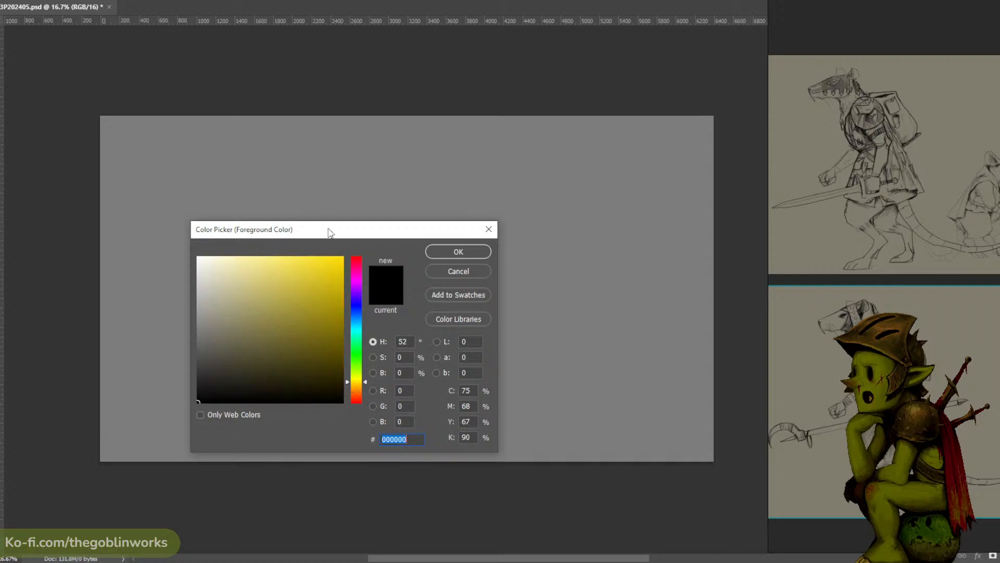
left_click(278, 353)
left_click(453, 253)
left_click_drag(553, 205, 518, 297)
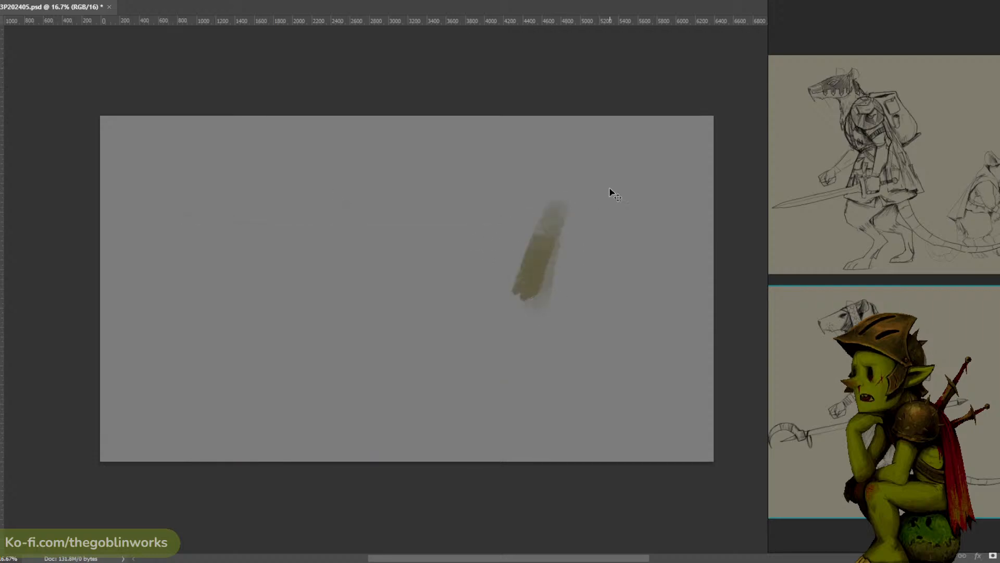
key("ctrl+z")
- Block in the whole canvas background with broad olive strokes and sampled grey tones, keeping the upper centre lighter
mouse_move(653, 232)
left_mouse_down()
mouse_move(560, 322)
mouse_move(648, 283)
mouse_move(661, 328)
mouse_move(652, 318)
mouse_move(525, 411)
mouse_move(604, 446)
mouse_move(669, 425)
mouse_move(684, 403)
mouse_move(665, 244)
mouse_move(537, 298)
mouse_move(503, 354)
mouse_move(501, 391)
mouse_move(435, 310)
mouse_move(438, 401)
mouse_move(379, 399)
mouse_move(314, 437)
mouse_move(278, 386)
mouse_move(156, 274)
mouse_move(104, 337)
mouse_move(201, 436)
mouse_move(153, 178)
mouse_move(185, 199)
mouse_move(250, 344)
mouse_move(259, 138)
mouse_move(309, 293)
mouse_move(356, 126)
mouse_move(338, 222)
mouse_move(531, 119)
mouse_move(338, 346)
mouse_move(509, 180)
mouse_move(554, 183)
mouse_move(599, 224)
mouse_move(639, 231)
mouse_move(362, 315)
mouse_move(150, 131)
mouse_move(111, 438)
mouse_move(110, 177)
mouse_move(277, 356)
mouse_move(275, 500)
mouse_move(538, 451)
mouse_move(382, 411)
mouse_move(355, 495)
mouse_move(703, 437)
mouse_move(718, 148)
mouse_move(499, 320)
mouse_move(434, 159)
mouse_move(428, 191)
mouse_move(459, 353)
mouse_move(428, 214)
mouse_move(385, 261)
mouse_move(428, 309)
mouse_move(487, 328)
mouse_move(418, 374)
mouse_move(409, 181)
mouse_move(331, 329)
mouse_move(293, 443)
mouse_move(287, 209)
mouse_move(222, 379)
mouse_move(190, 287)
mouse_move(419, 237)
mouse_move(164, 398)
mouse_move(581, 375)
mouse_move(670, 337)
mouse_move(406, 395)
left_mouse_up()
left_click(405, 292, "alt")
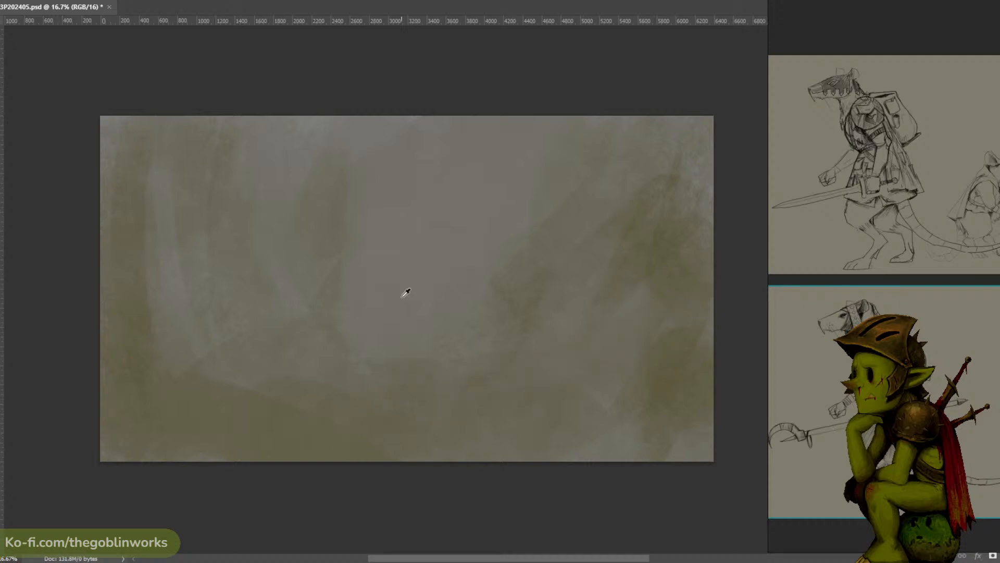
mouse_move(398, 286)
left_mouse_down()
mouse_move(317, 282)
mouse_move(285, 263)
mouse_move(336, 237)
mouse_move(290, 212)
mouse_move(253, 148)
left_mouse_up()
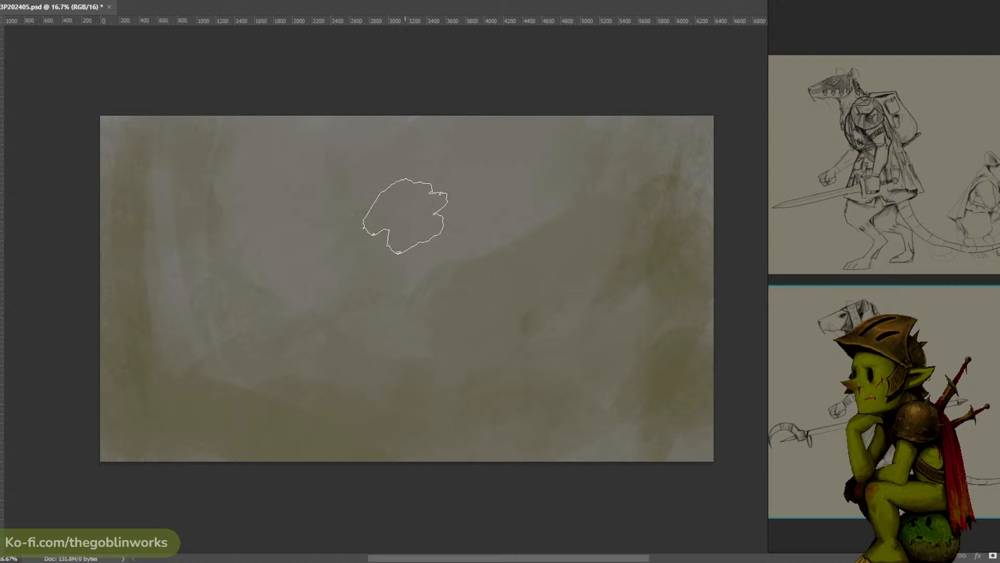
left_click(431, 221, "alt")
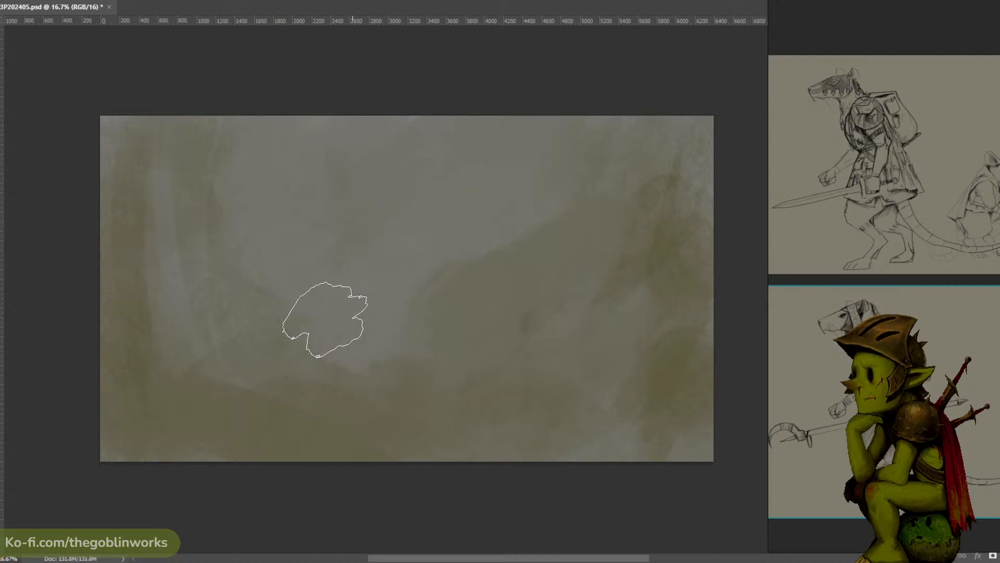
- Reduce the brush size and paint a pale horizontal band above a darker ground edge in the canvas's lower left
key("bracketleft")
key("bracketleft")
key("bracketleft")
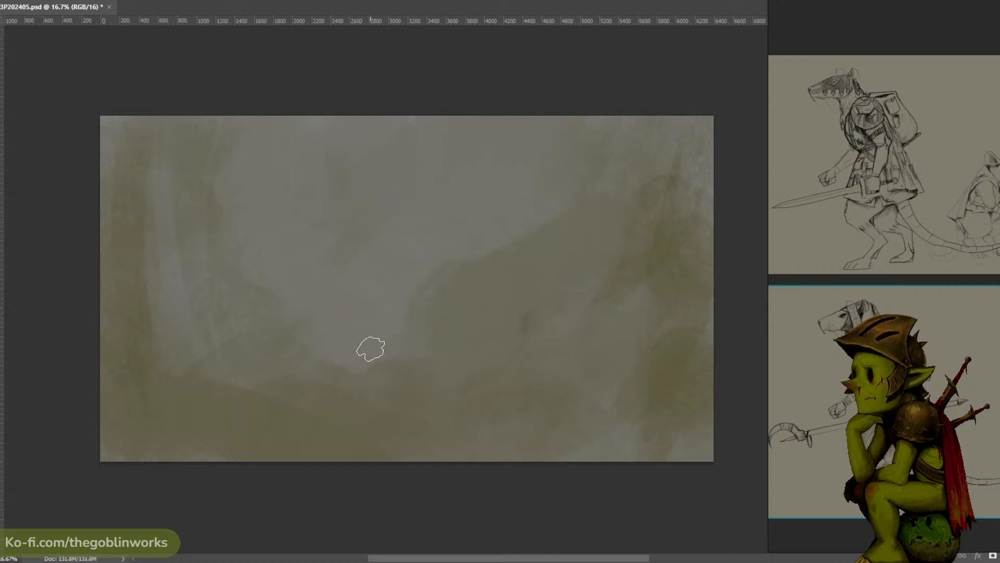
mouse_move(266, 367)
left_mouse_down()
mouse_move(177, 359)
mouse_move(109, 323)
left_mouse_up()
left_click(167, 403, "alt")
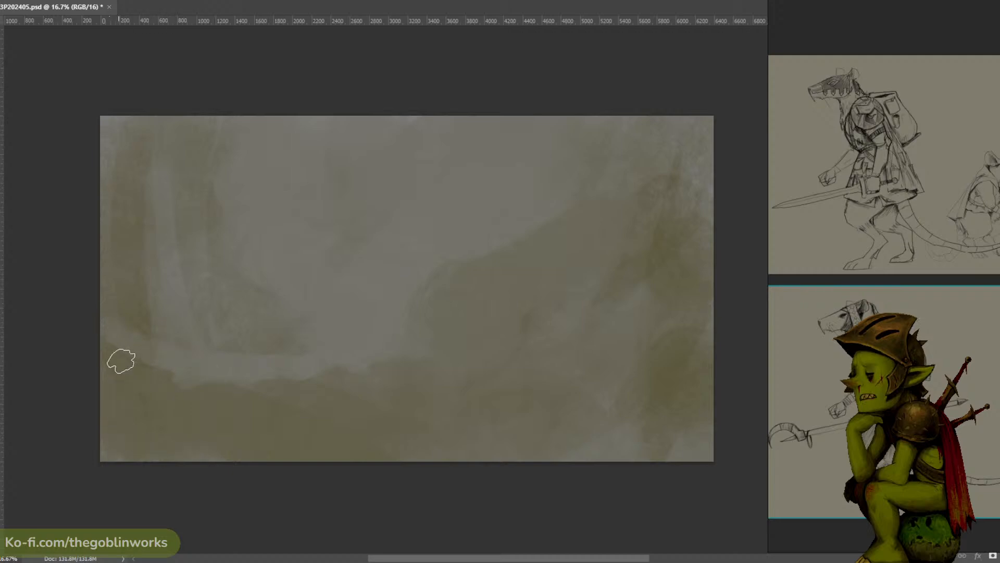
left_click_drag(121, 359, 202, 388)
- Set the foreground colour to dark olive 3c3a2e and paint dark rounded mounds across the canvas's lower left foreground
left_click(1, 396)
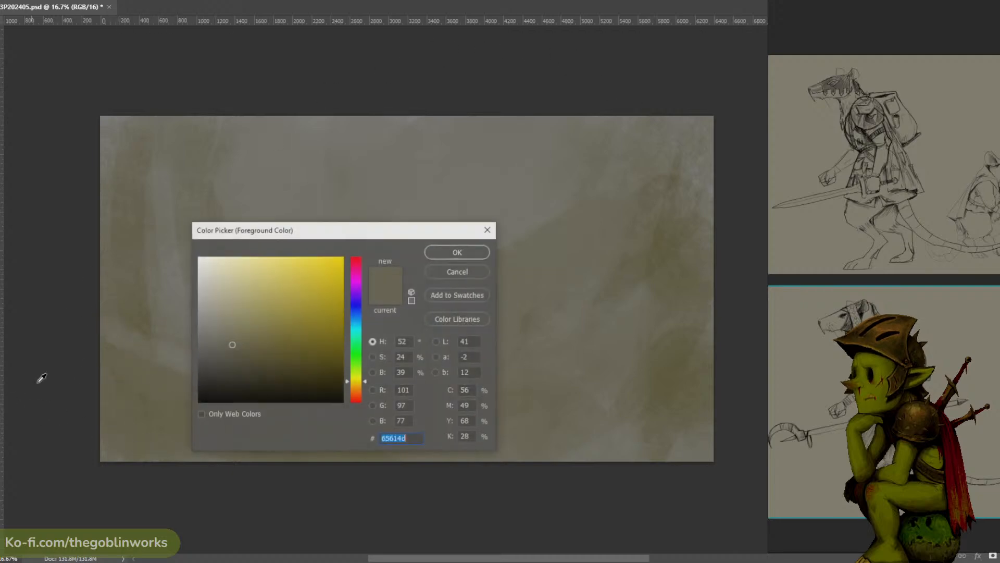
left_click(239, 374)
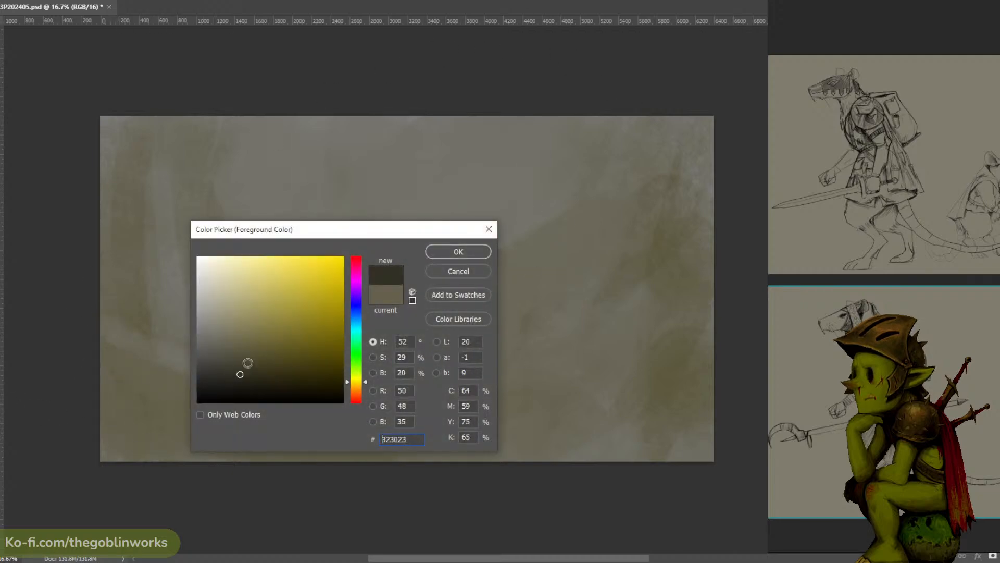
left_click(458, 252)
mouse_move(133, 369)
left_mouse_down()
mouse_move(211, 385)
mouse_move(179, 387)
left_mouse_up()
key("ctrl+z")
key("ctrl+z")
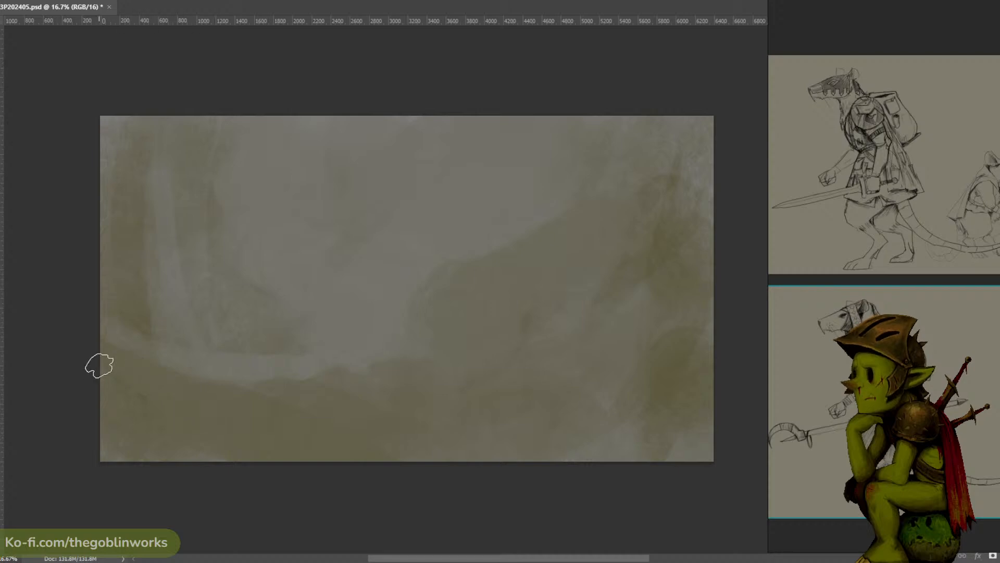
mouse_move(98, 362)
left_mouse_down()
mouse_move(153, 378)
mouse_move(121, 376)
mouse_move(113, 394)
mouse_move(137, 466)
mouse_move(167, 446)
mouse_move(202, 385)
mouse_move(183, 399)
mouse_move(203, 434)
mouse_move(183, 389)
mouse_move(255, 398)
mouse_move(182, 440)
mouse_move(239, 472)
mouse_move(302, 438)
mouse_move(268, 404)
mouse_move(379, 488)
mouse_move(469, 445)
left_mouse_up()
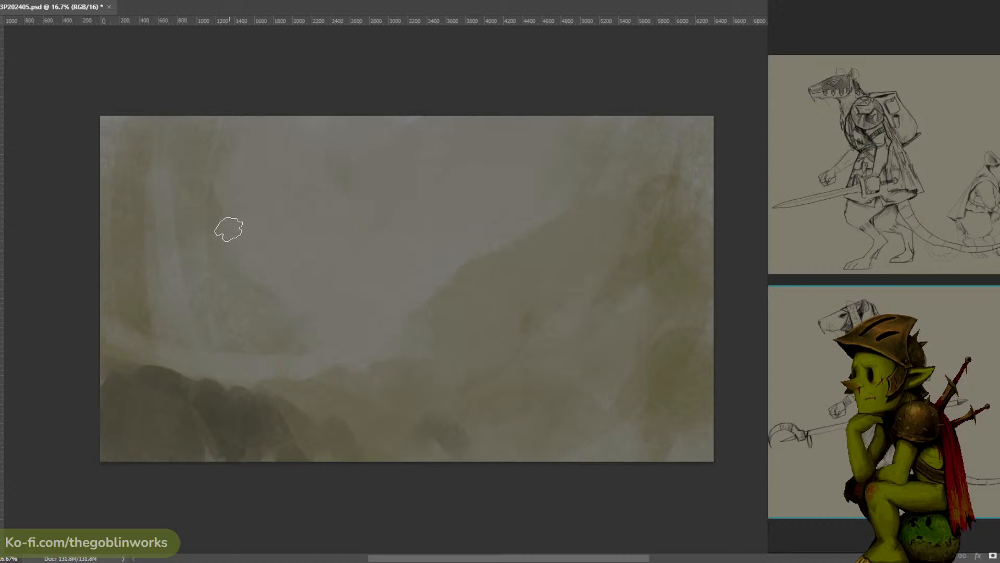
- Soften the hazy sky left of centre using tones sampled from the painting
left_click(511, 247, "alt")
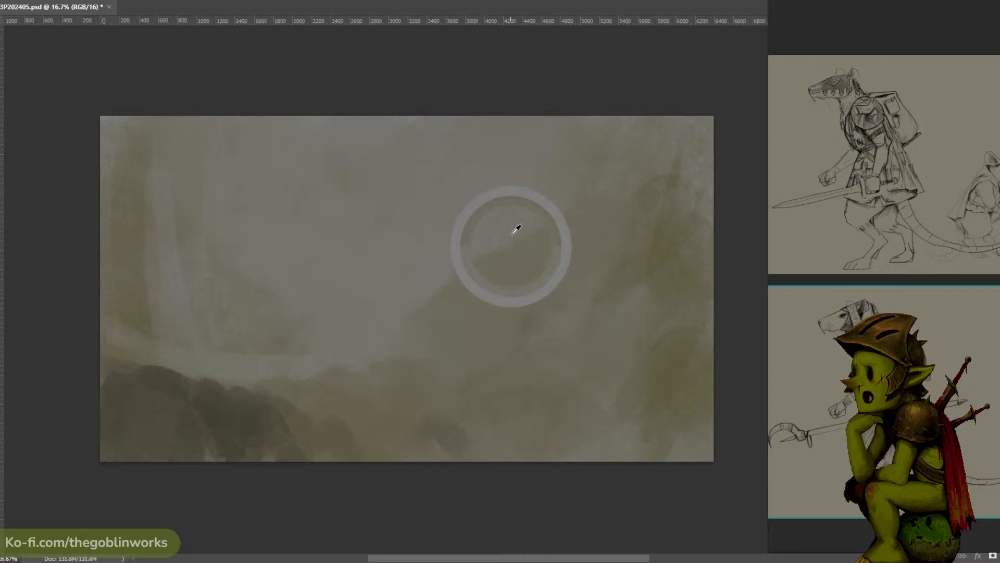
left_click(353, 207, "alt")
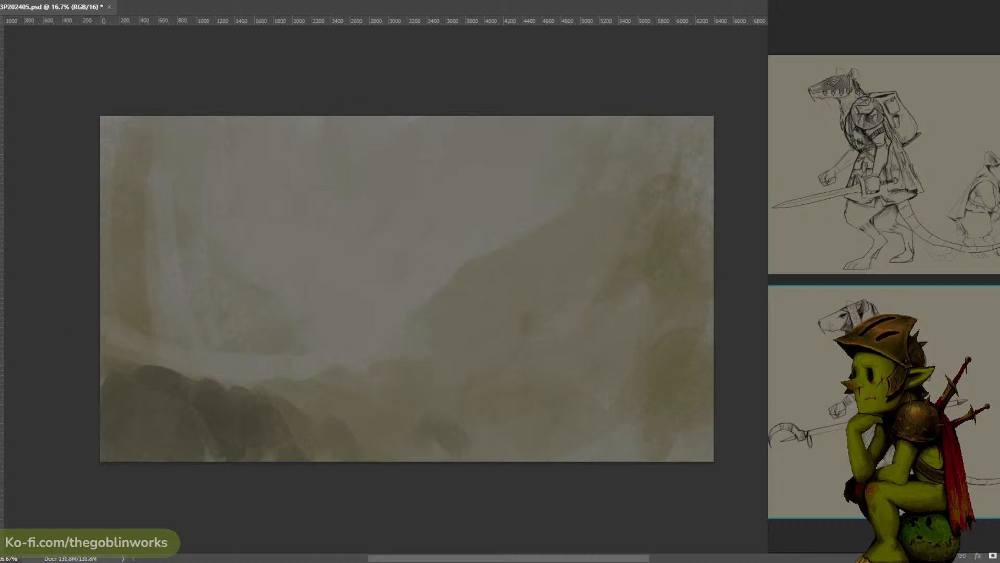
- Set the foreground colour to near-black 1f1f1e and darken the ground ridge near the lower centre, undoing stray test strokes
left_click(1, 271)
left_click(205, 373)
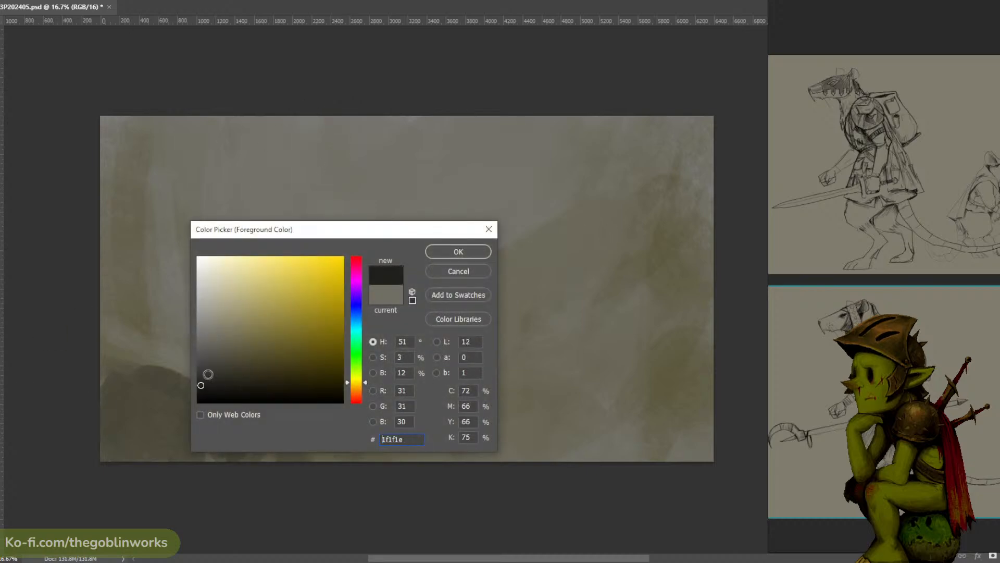
left_click(440, 254)
key("ctrl+z")
mouse_move(589, 122)
left_mouse_down()
mouse_move(590, 151)
mouse_move(619, 158)
left_mouse_up()
key("ctrl+z")
key("ctrl+z")
left_click_drag(592, 335, 564, 369)
mouse_move(359, 395)
left_mouse_down()
mouse_move(334, 396)
mouse_move(359, 385)
mouse_move(374, 413)
mouse_move(360, 421)
mouse_move(371, 400)
mouse_move(308, 387)
mouse_move(380, 408)
mouse_move(386, 377)
mouse_move(410, 389)
left_mouse_up()
key("ctrl+z")
left_click(339, 397, "alt")
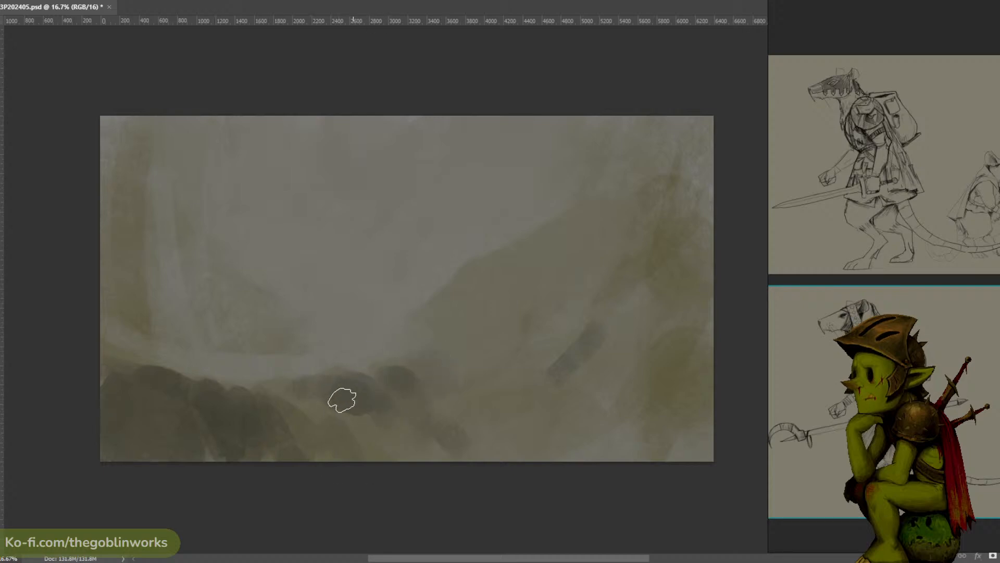
- Pick a darker foreground colour and deepen the foreground mounds from the lower left edge to the lower centre
left_click(1, 418)
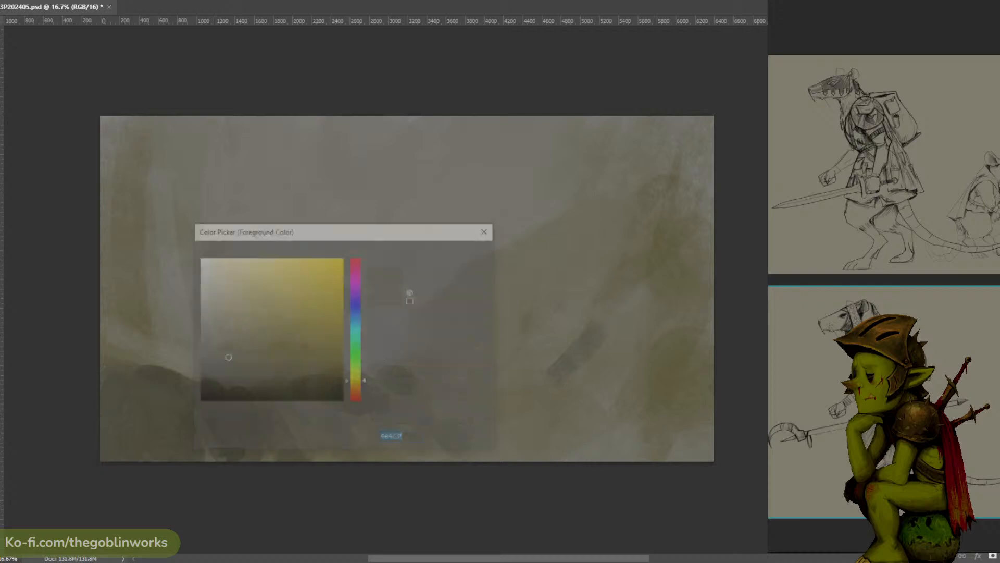
left_click(199, 400)
left_click(457, 251)
key("ctrl+z")
mouse_move(171, 373)
left_mouse_down()
mouse_move(130, 371)
mouse_move(144, 373)
left_mouse_up()
mouse_move(98, 401)
left_mouse_down()
mouse_move(113, 382)
mouse_move(127, 399)
mouse_move(146, 387)
left_mouse_up()
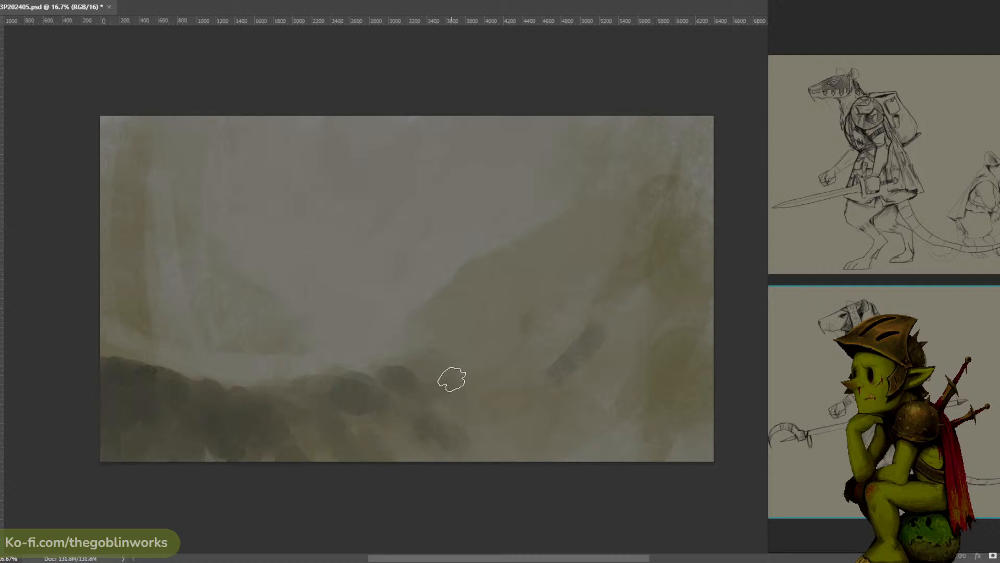
left_click_drag(451, 379, 476, 456)
- Extend the dark foreground ridge toward the lower right with sampled tones and blend a pale mist band behind it
left_click(440, 359, "alt")
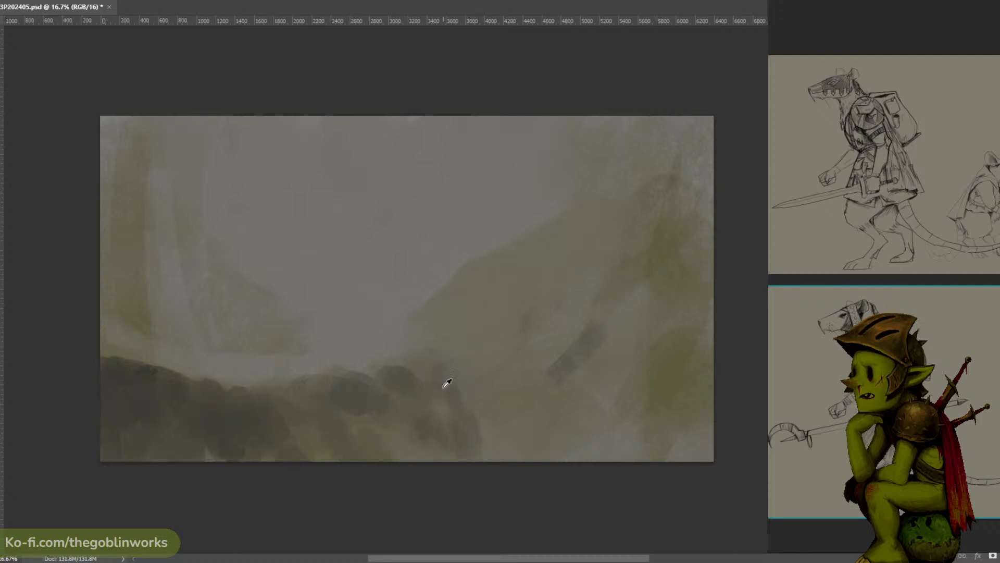
mouse_move(443, 373)
left_mouse_down()
mouse_move(470, 374)
mouse_move(495, 405)
mouse_move(469, 372)
mouse_move(497, 388)
left_mouse_up()
left_click(476, 387, "alt")
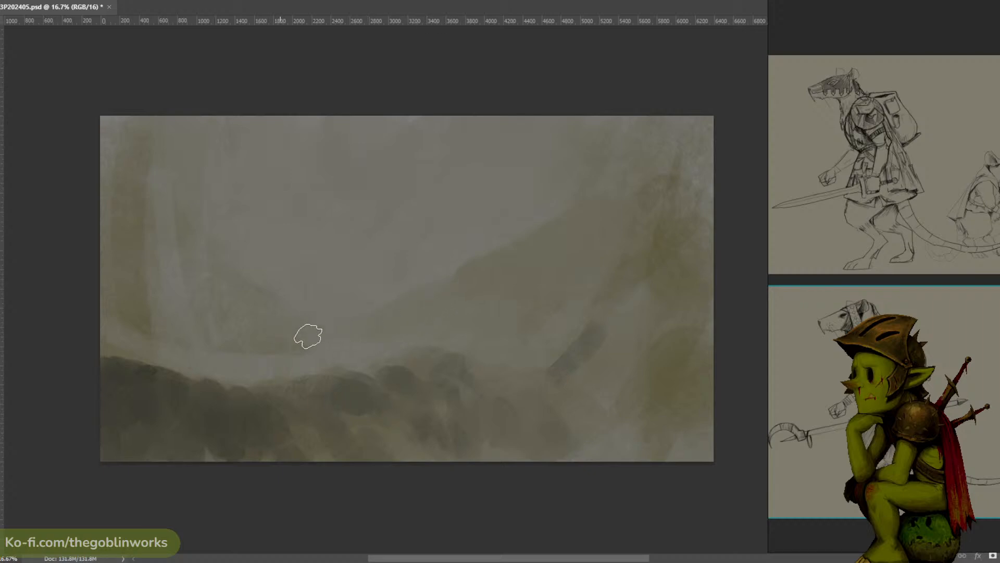
left_click(466, 217, "alt")
left_click(438, 254, "alt")
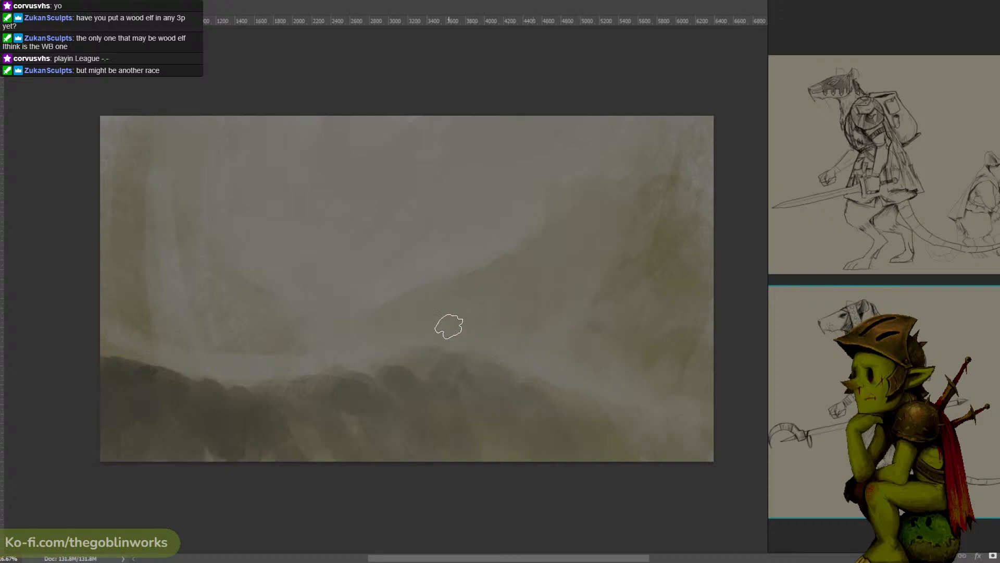
- Soften the left-hand cliffs and valley slope with sampled hazy olive and grey tones
left_click(408, 326, "alt")
left_click(392, 330, "alt")
left_click(304, 282, "alt")
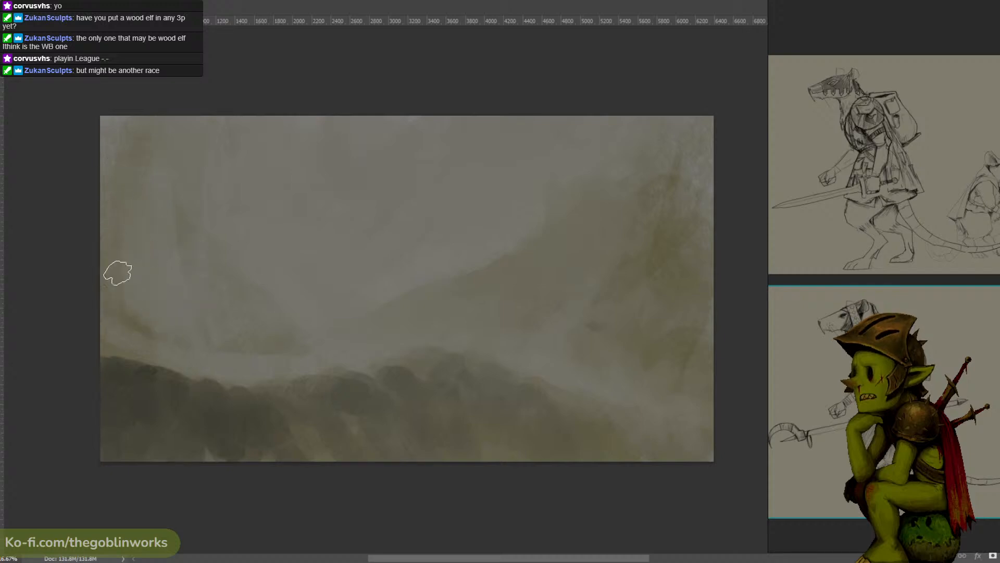
left_click(128, 325, "alt")
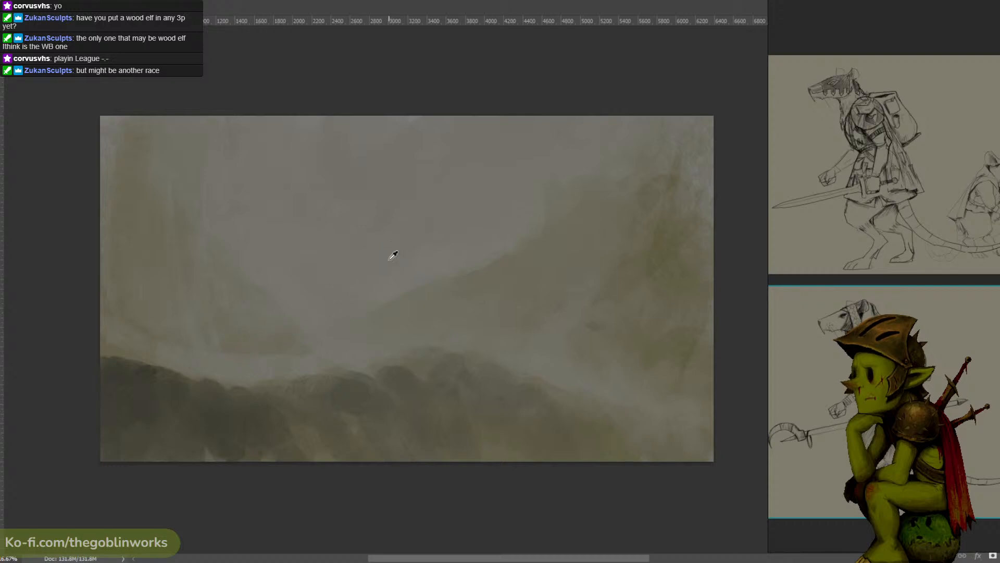
left_click(217, 168, "alt")
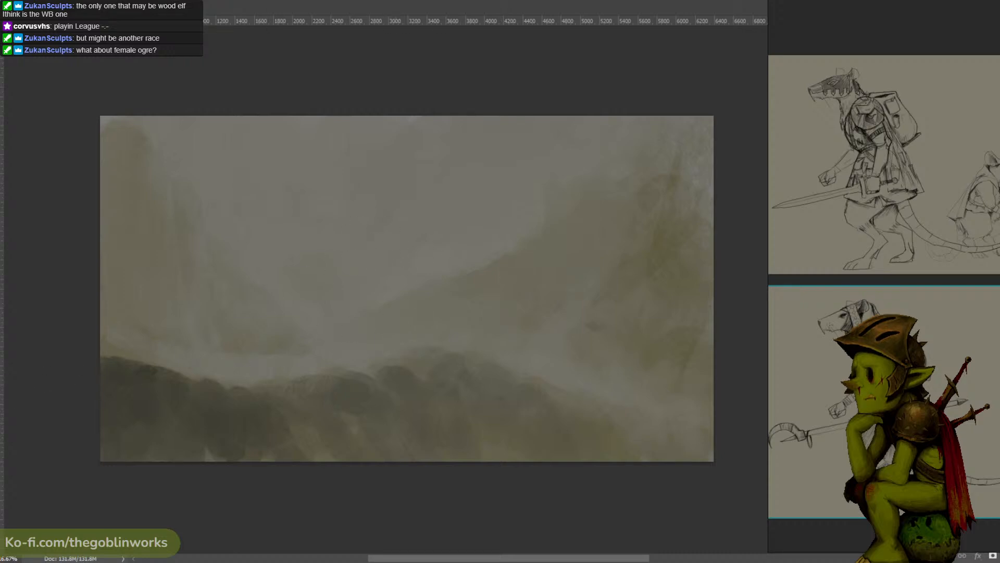
- Pick a new muted foreground colour and paint a small distant hill in the haze between the valley slopes
left_click(1, 380)
left_click(215, 348)
left_click(483, 248)
mouse_move(336, 253)
left_mouse_down()
mouse_move(372, 270)
mouse_move(320, 261)
mouse_move(324, 271)
mouse_move(295, 273)
mouse_move(325, 284)
left_mouse_up()
key("ctrl+z")
left_click(347, 299, "alt")
left_click(304, 273, "alt")
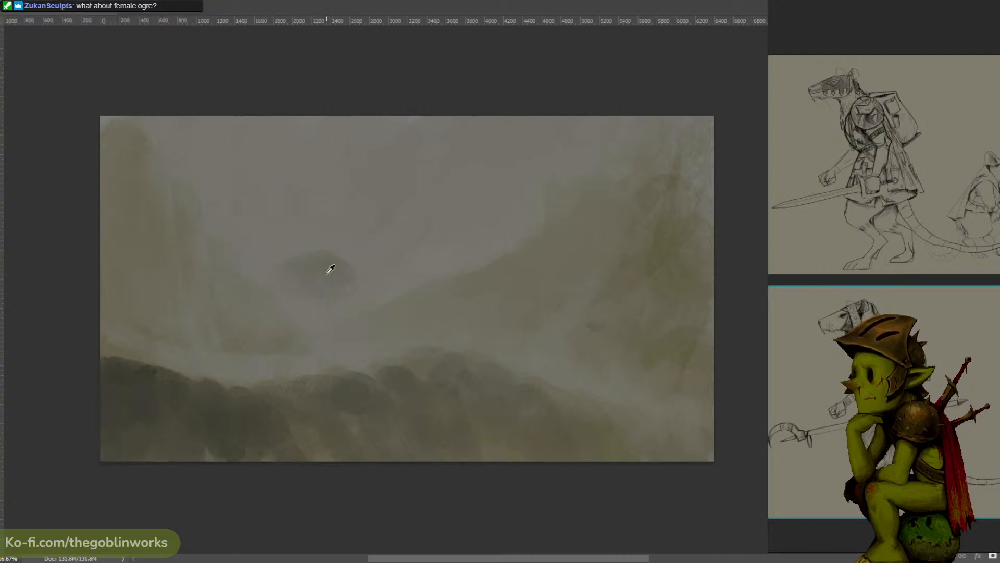
- Reshape the distant hill with sampled tones, fading its edges and extending its right slope into the haze
left_click(336, 279, "alt")
left_click(342, 282)
left_click(335, 261, "alt")
left_click_drag(336, 269, 355, 290)
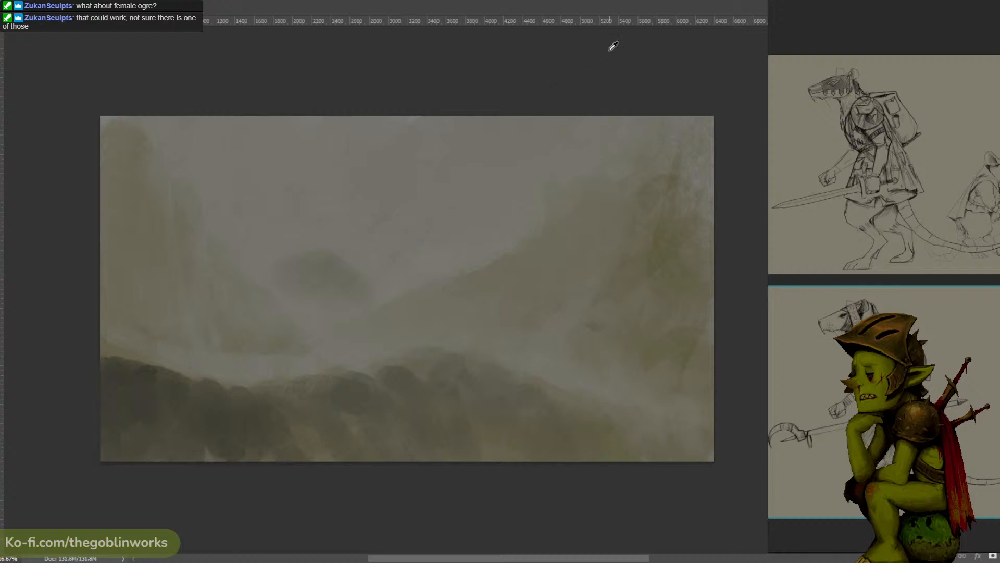
left_click(340, 273, "alt")
left_click_drag(360, 276, 386, 286)
left_click(380, 253, "alt")
mouse_move(348, 252)
left_mouse_down()
mouse_move(299, 259)
mouse_move(367, 248)
left_mouse_up()
left_click(332, 244, "alt")
left_click(325, 275, "alt")
mouse_move(328, 275)
left_mouse_down()
mouse_move(388, 277)
mouse_move(379, 257)
left_mouse_up()
left_click(371, 246, "alt")
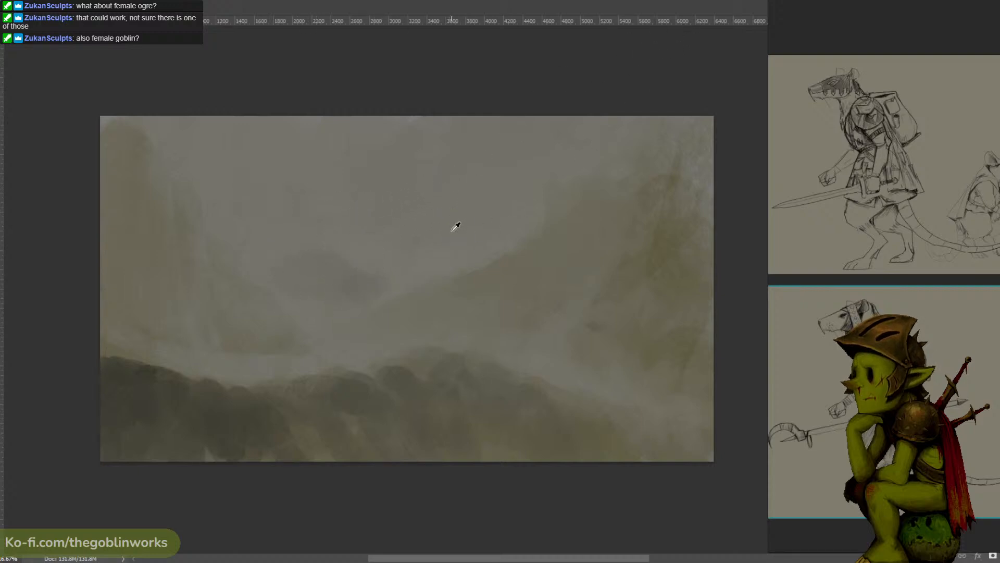
- Tint the distant hill subtly, switching the foreground colour between 575547, greenish grey 6c7166 and 58574e
left_click(1, 414)
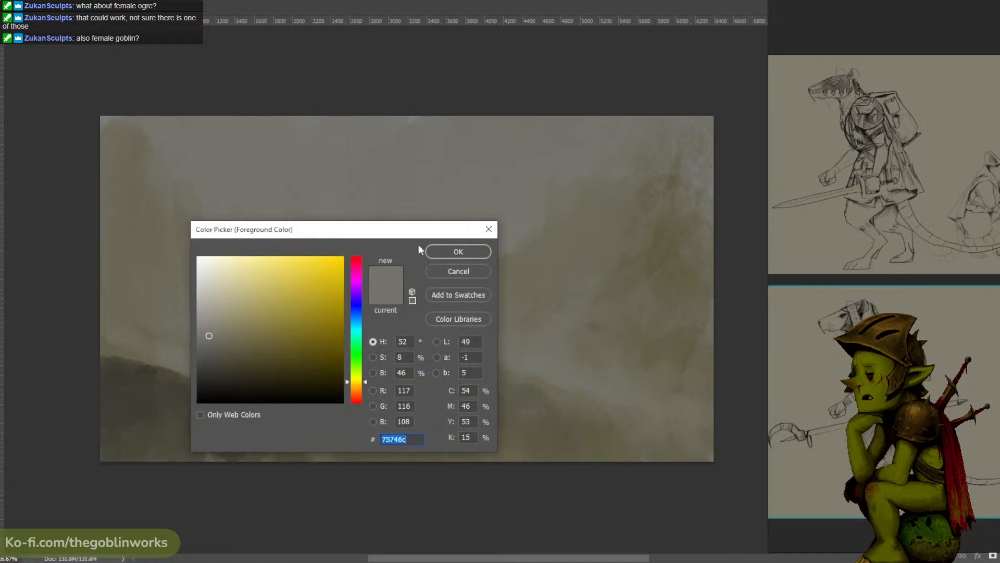
left_click(220, 347)
left_click(458, 251)
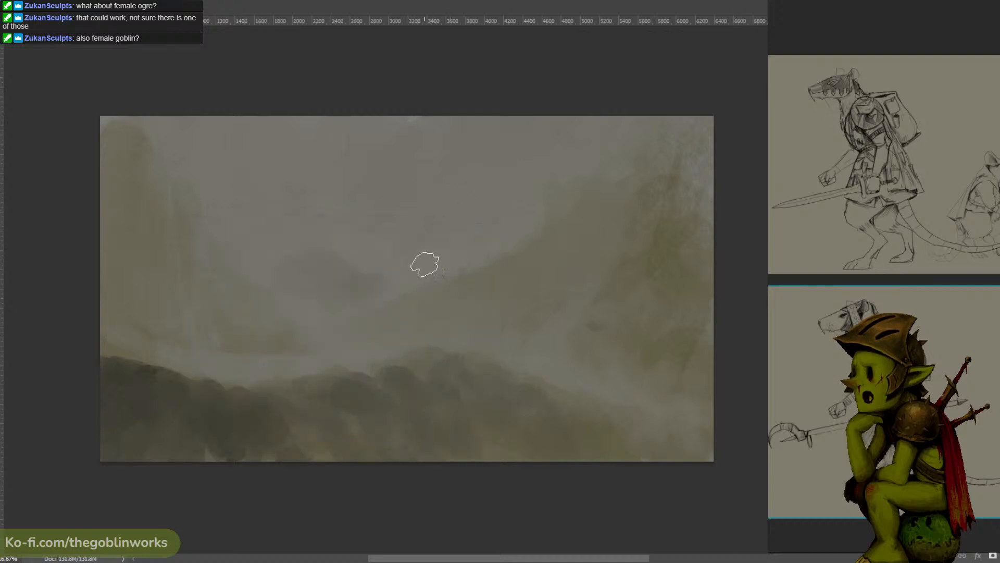
left_click(1, 413)
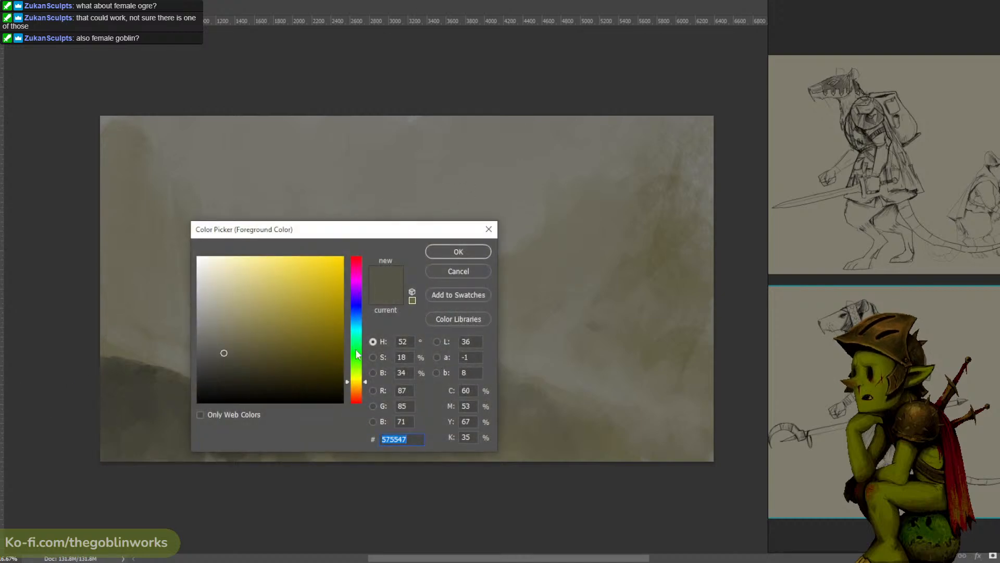
left_click(211, 339)
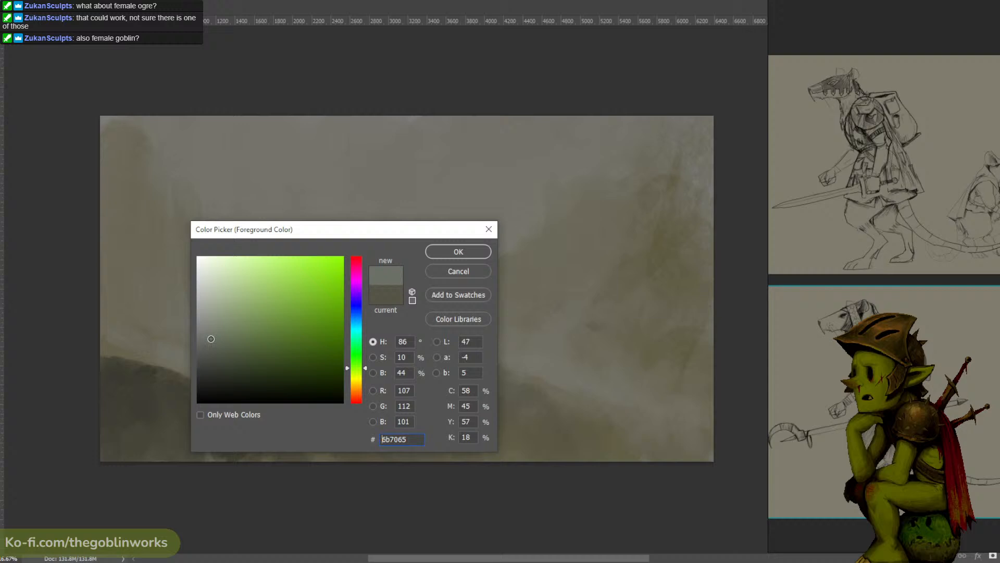
left_click(458, 251)
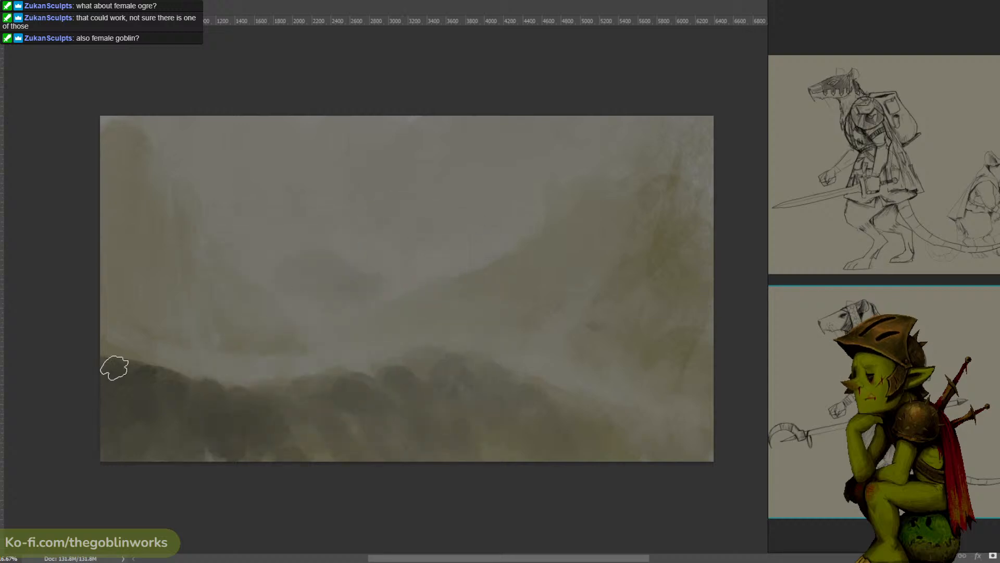
left_click(1, 411)
left_click(214, 352)
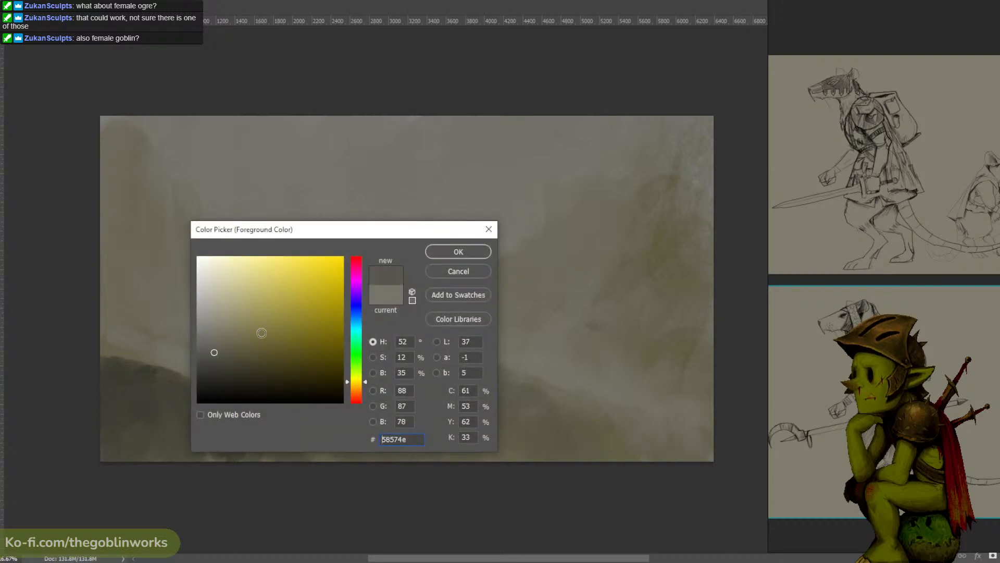
left_click(458, 251)
- Pick a lighter grey foreground colour and paint a pale glow in the sky where the distant hill meets the right slope
left_click(1, 412)
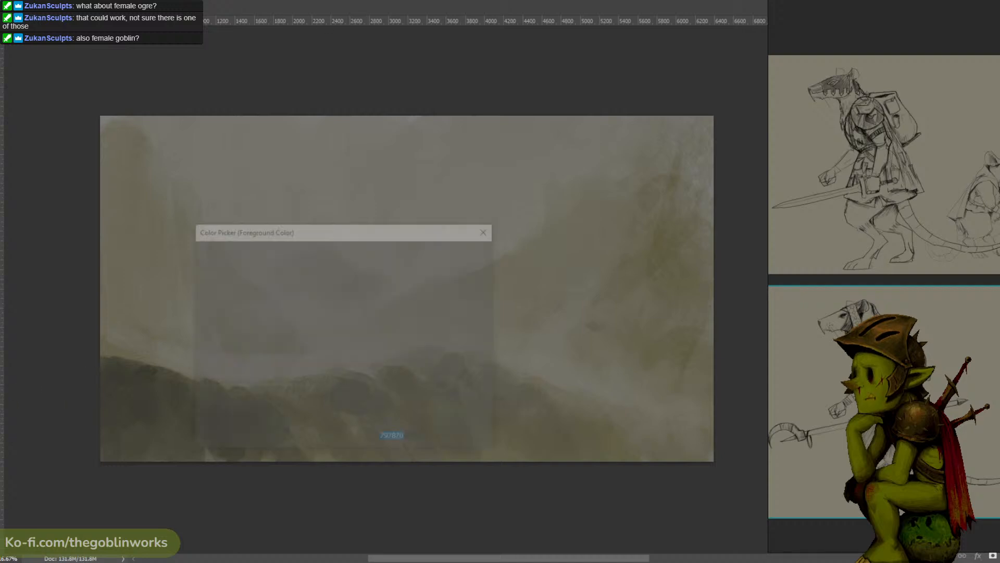
left_click(206, 329)
left_click(458, 251)
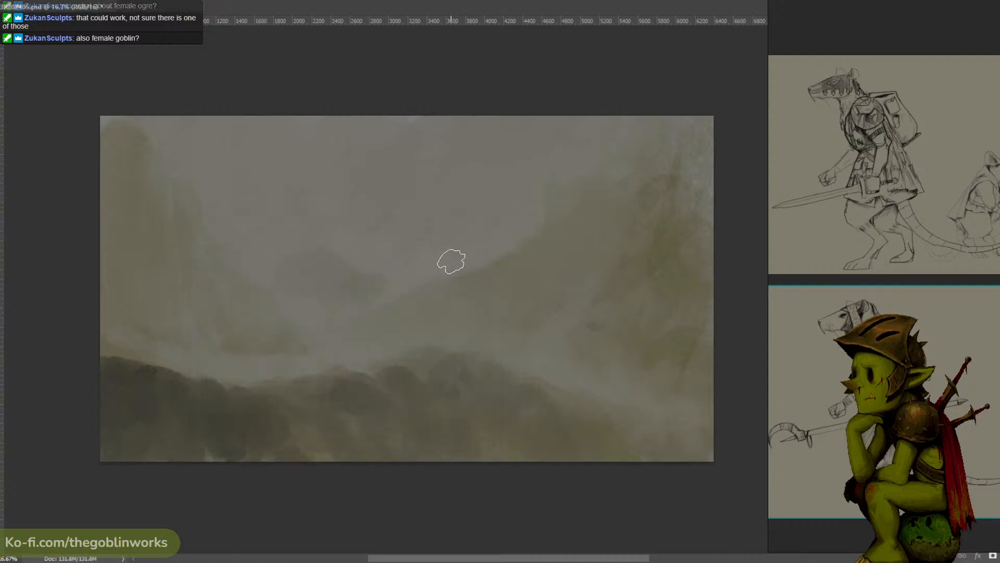
mouse_move(397, 276)
left_mouse_down()
mouse_move(368, 261)
mouse_move(415, 278)
mouse_move(396, 282)
mouse_move(423, 272)
mouse_move(402, 259)
left_mouse_up()
key("ctrl+z")
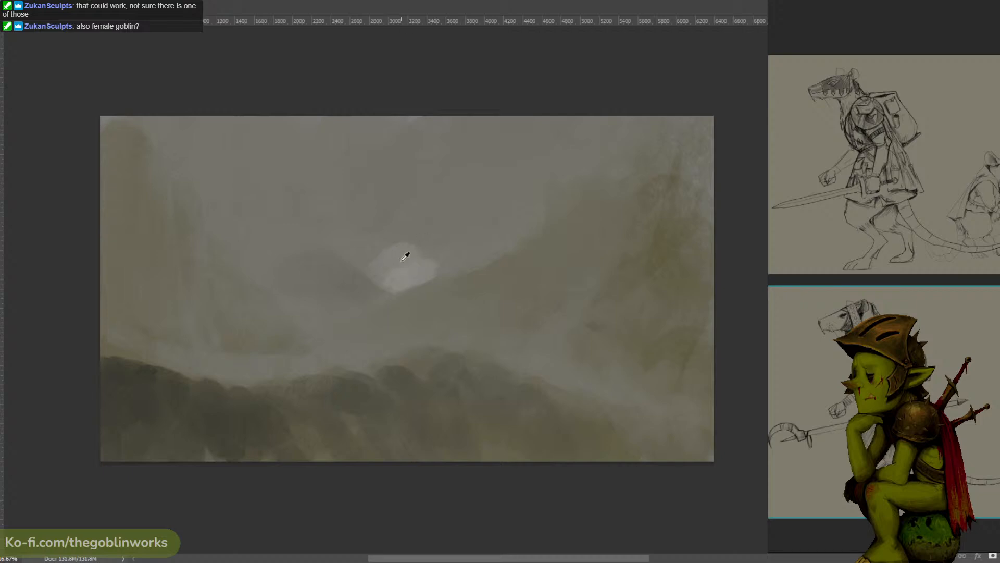
left_click(405, 256, "alt")
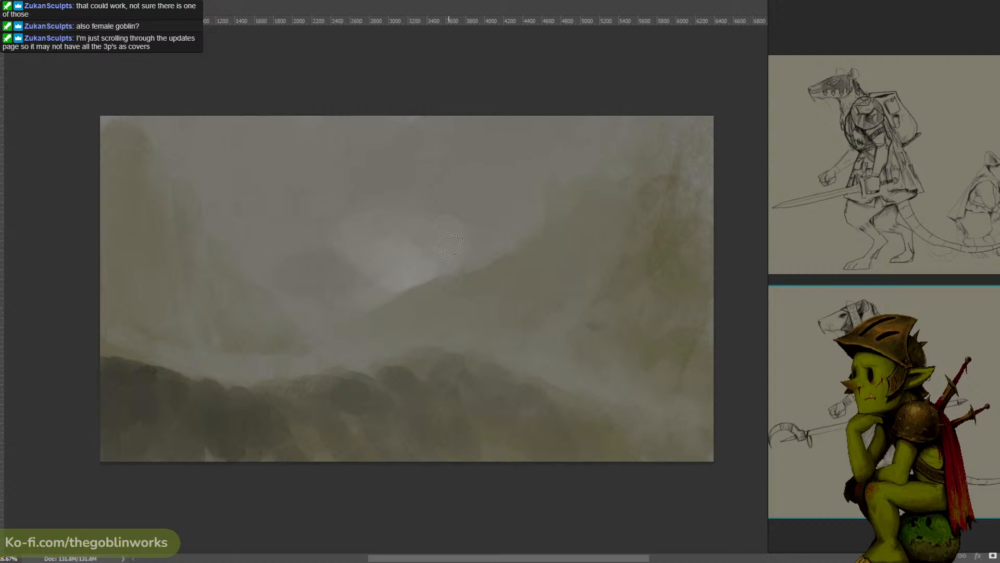
- Turn the distant hill into a flat-topped cliff with sampled greys and add fine details along its right edge
left_click(378, 177, "alt")
left_click(365, 230, "alt")
left_click(350, 231, "alt")
left_click_drag(364, 224, 373, 198)
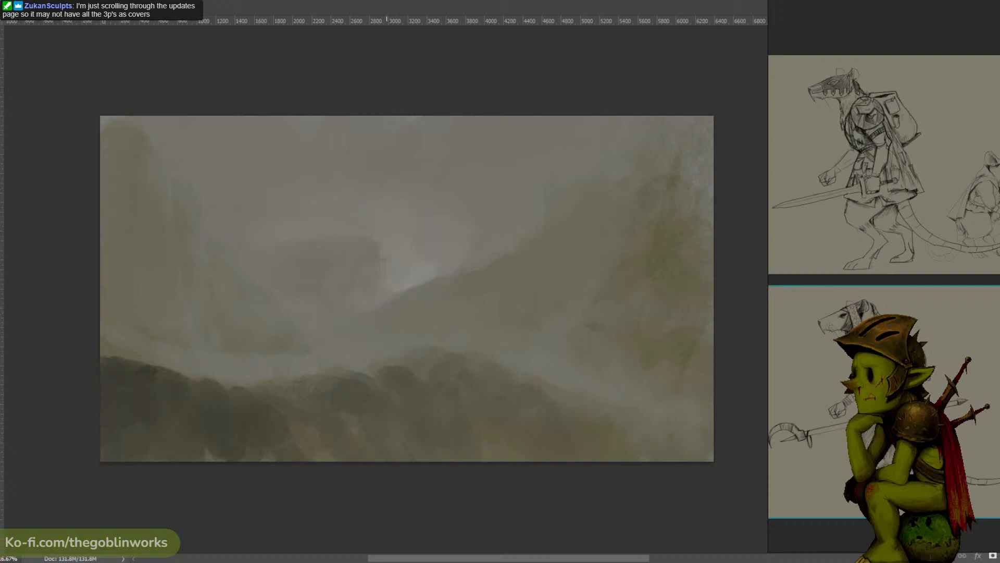
left_click(391, 261, "alt")
left_click(383, 281, "alt")
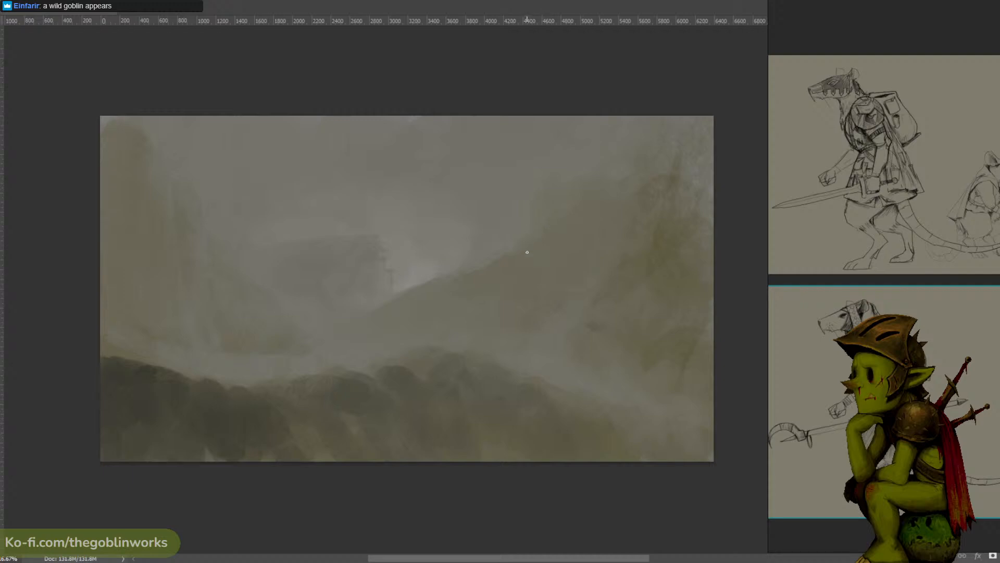
- Sharpen the right-hand cliff's edge against the sky and add pale misty vertical strokes and sky tones beside it
left_click(551, 191, "alt")
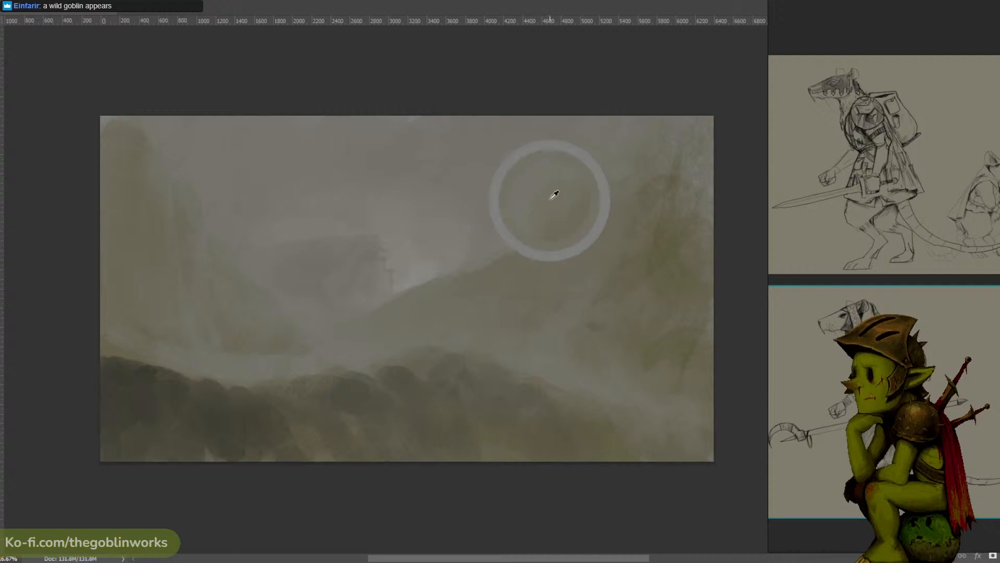
left_click(436, 268, "alt")
left_click_drag(540, 174, 538, 157)
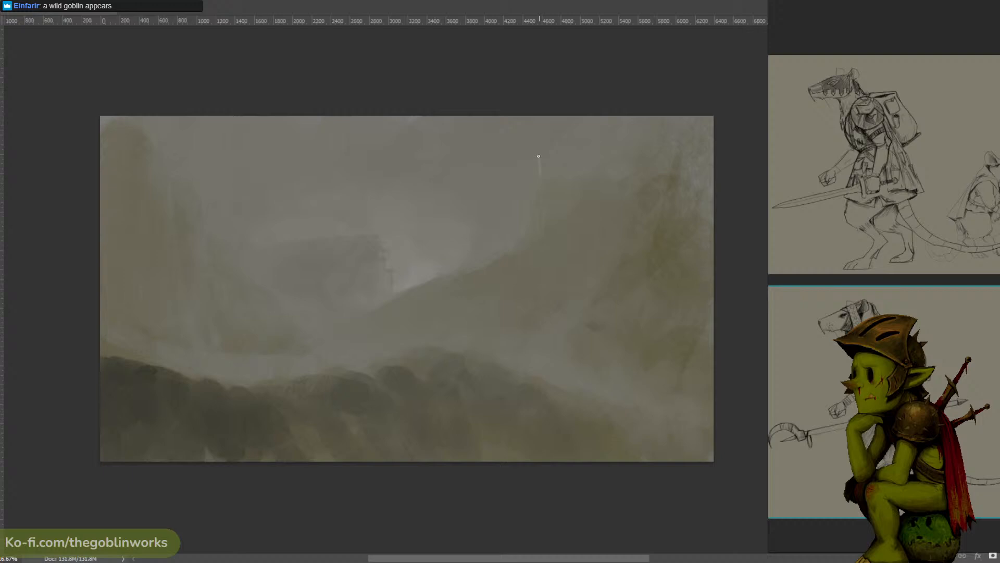
left_click(531, 194, "alt")
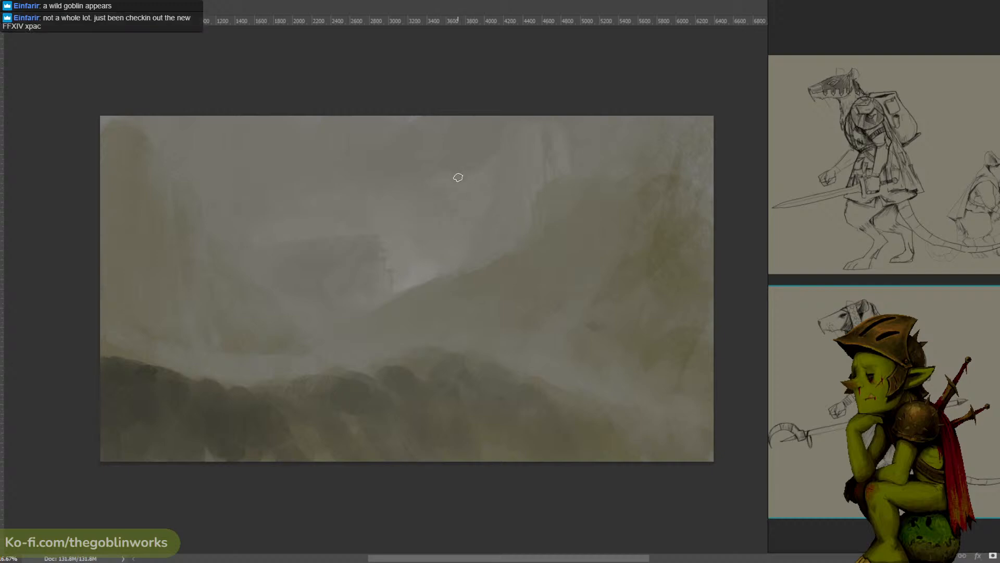
left_click_drag(469, 168, 428, 185)
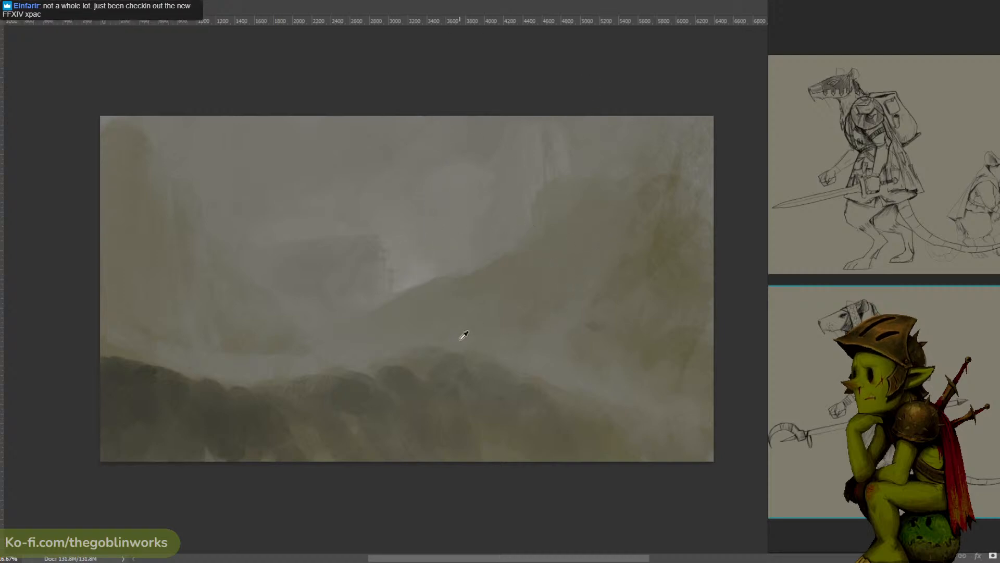
- Lasso the dark foreground ridge across the bottom of the painting and copy it onto its own layer
left_click(474, 348, "alt")
key("l")
mouse_move(627, 460)
left_mouse_down()
mouse_move(478, 355)
mouse_move(383, 354)
mouse_move(245, 373)
mouse_move(73, 337)
mouse_move(100, 530)
mouse_move(453, 547)
left_mouse_up()
left_click(336, 367)
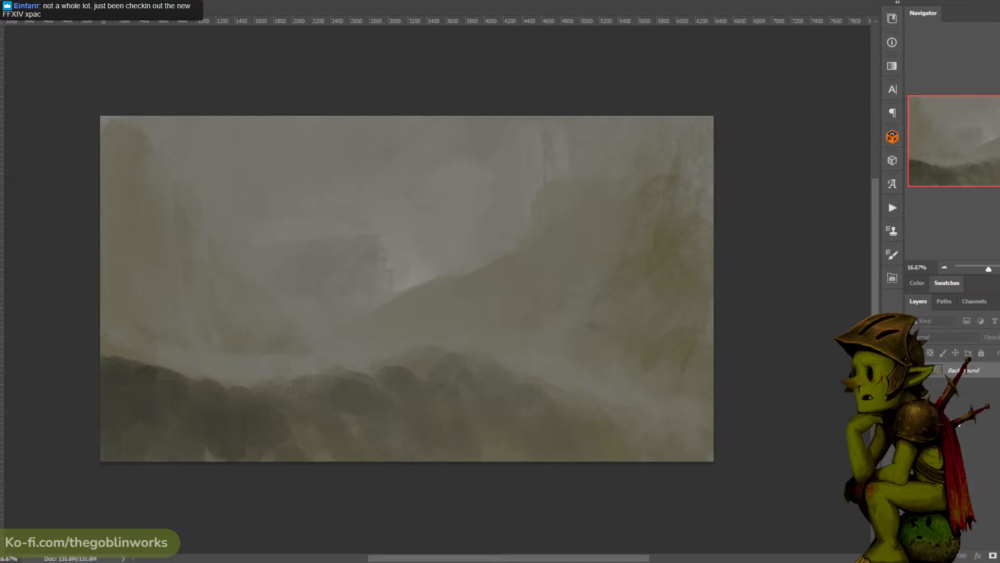
key("ctrl+z")
key("ctrl+d")
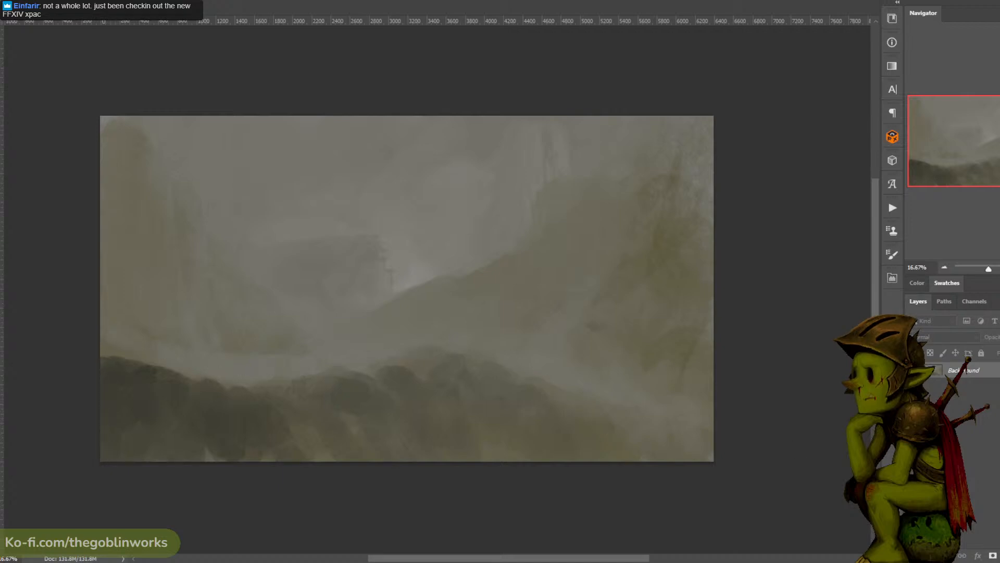
key("ctrl+z")
key("ctrl+j")
- Enlarge and reshape the copied ridge so its contour sweeps down across the full width of the foreground
key("ctrl+t")
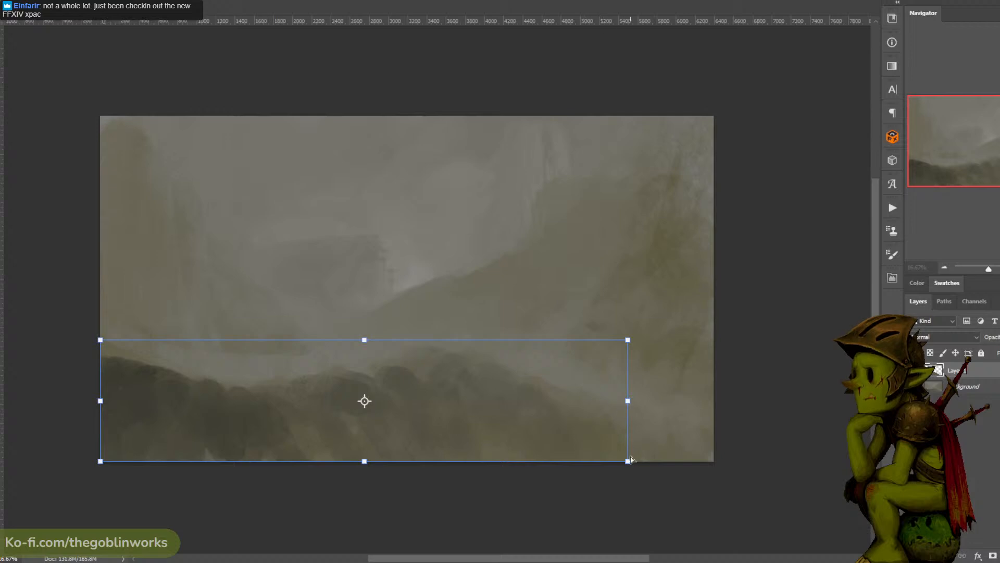
left_click_drag(628, 461, 800, 545)
left_click_drag(627, 339, 708, 395)
left_click_drag(100, 339, 78, 318)
left_click_drag(705, 399, 716, 462)
key("Return")
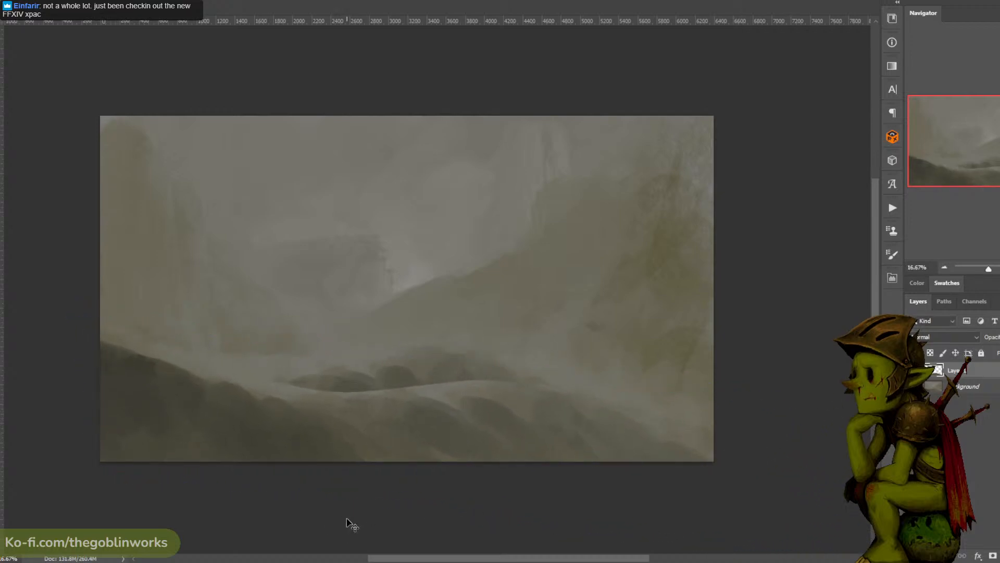
- Darken the copied ridge with Levels, setting the black input level to 42
key("ctrl+l")
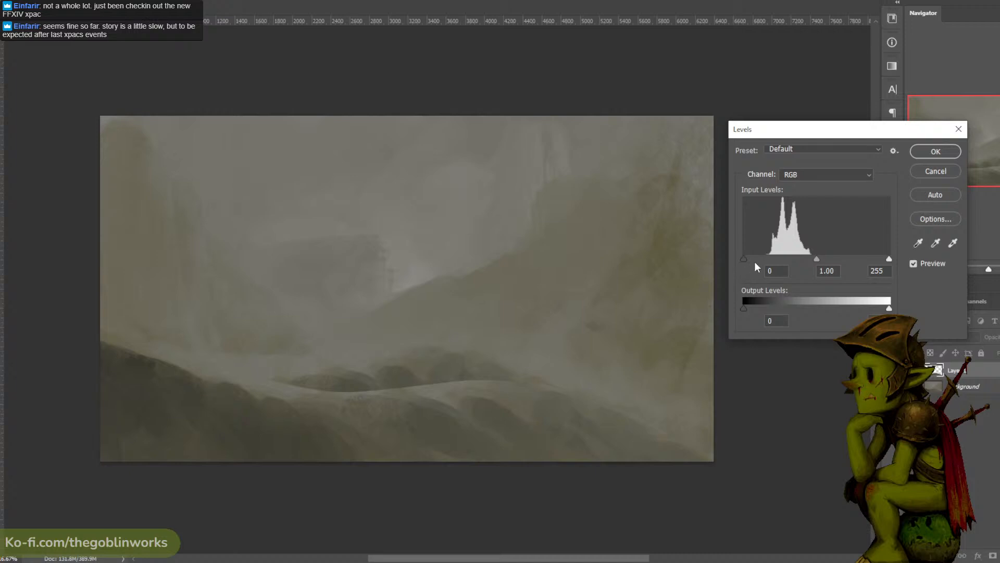
left_click_drag(743, 259, 769, 261)
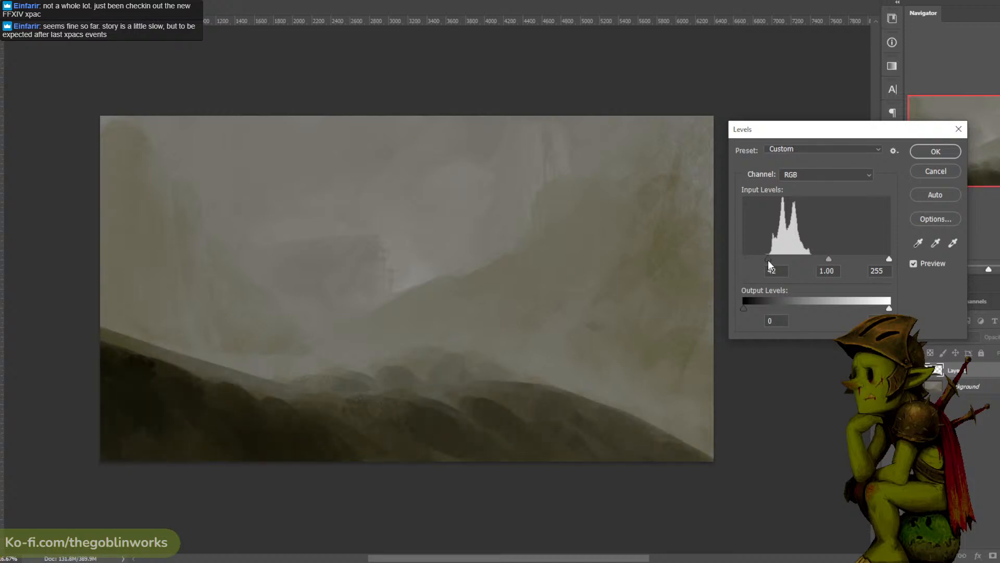
left_click(935, 151)
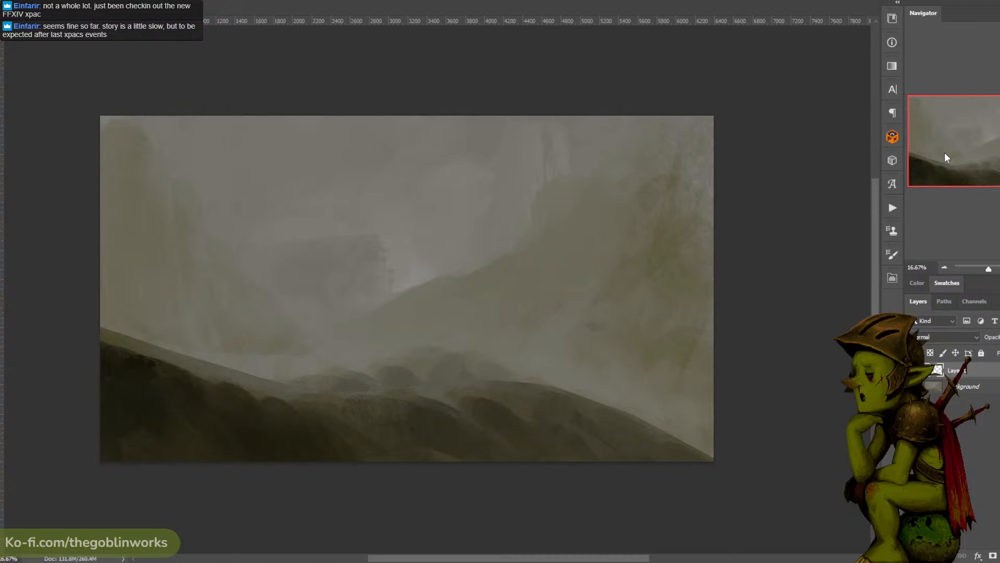
key("f")
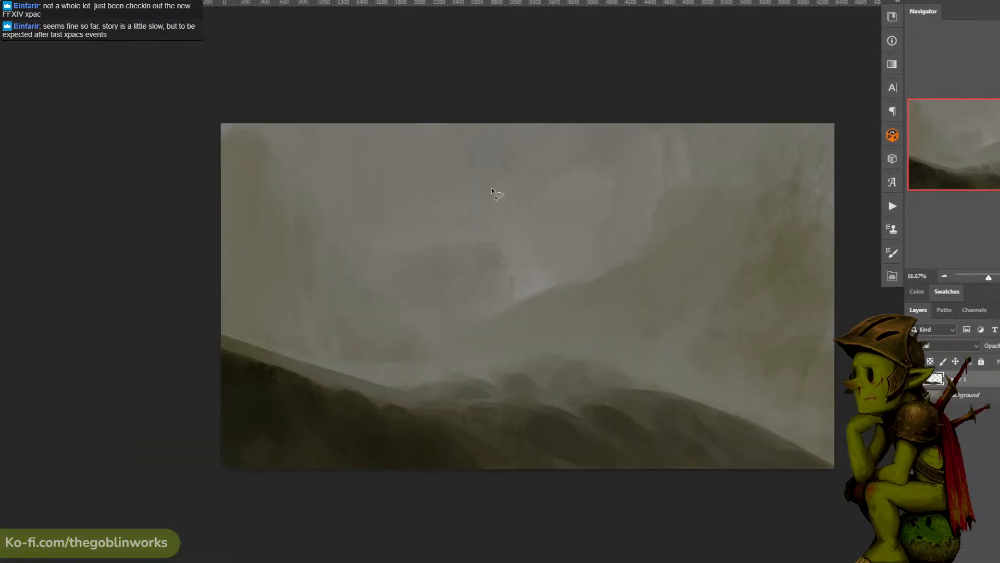
key("f")
key("f")
- Paint mist over the rounded mounds just behind the dark foreground ridge
key("b")
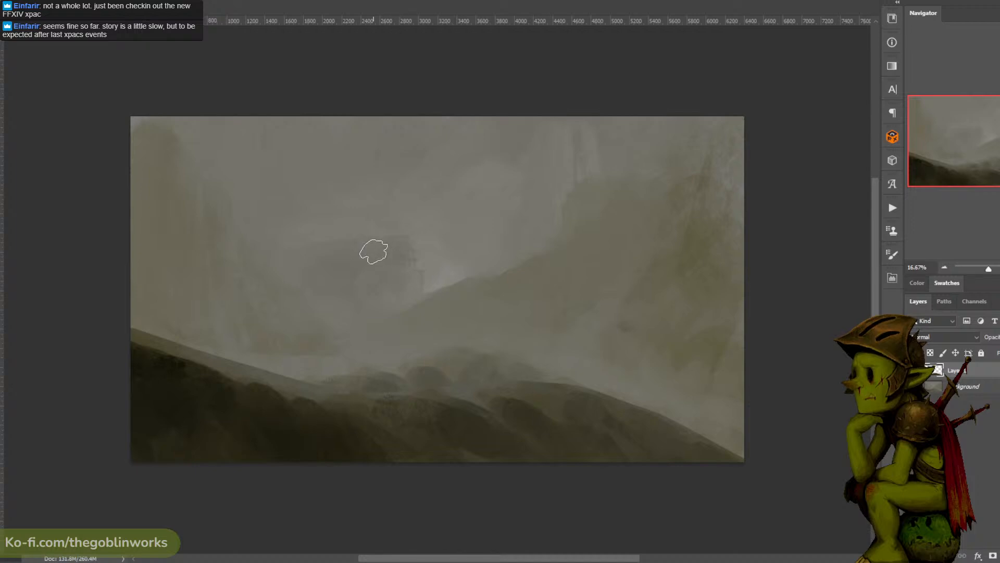
left_click(354, 360, "alt")
mouse_move(340, 379)
left_mouse_down()
mouse_move(468, 358)
mouse_move(446, 354)
mouse_move(488, 240)
mouse_move(458, 341)
mouse_move(423, 348)
left_mouse_up()
left_click(452, 341, "alt")
left_click(468, 366, "alt")
key("ctrl+z")
- Clean up the remaining mounds with a smaller brush and work a dark rocky detail into the middle one
key("bracketleft")
key("bracketleft")
key("bracketleft")
key("bracketleft")
key("bracketleft")
key("bracketleft")
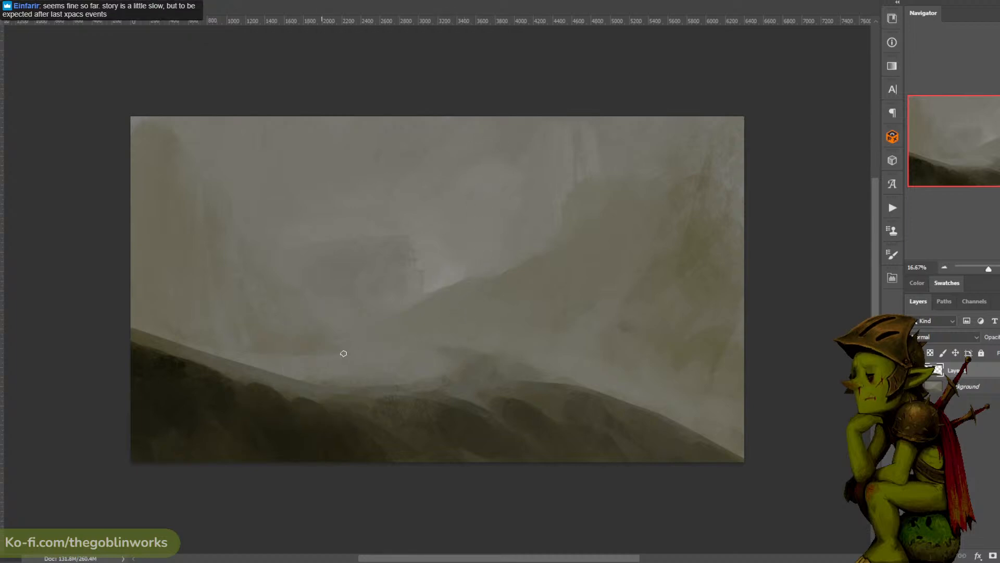
left_click(418, 374, "alt")
left_click_drag(489, 367, 491, 375)
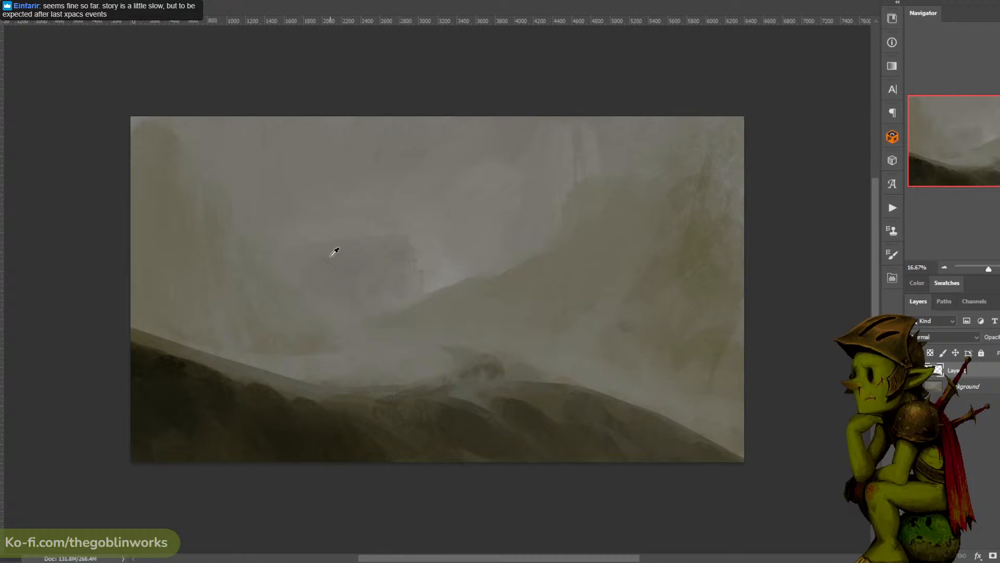
- Paint a slender tower on top of the distant flat-topped cliff using sampled greys and paler sky strokes around it
left_click(332, 253, "alt")
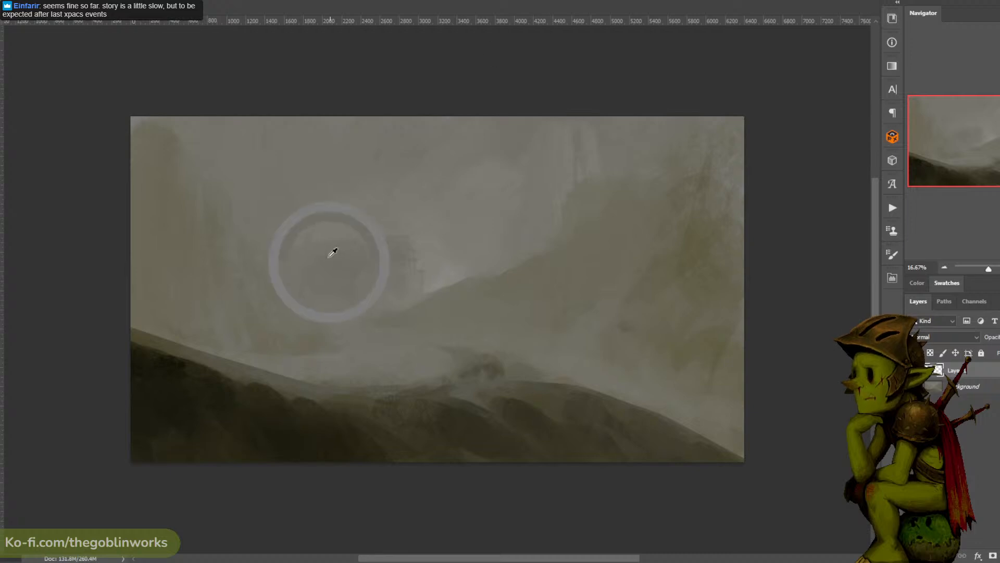
left_click(339, 201, "alt")
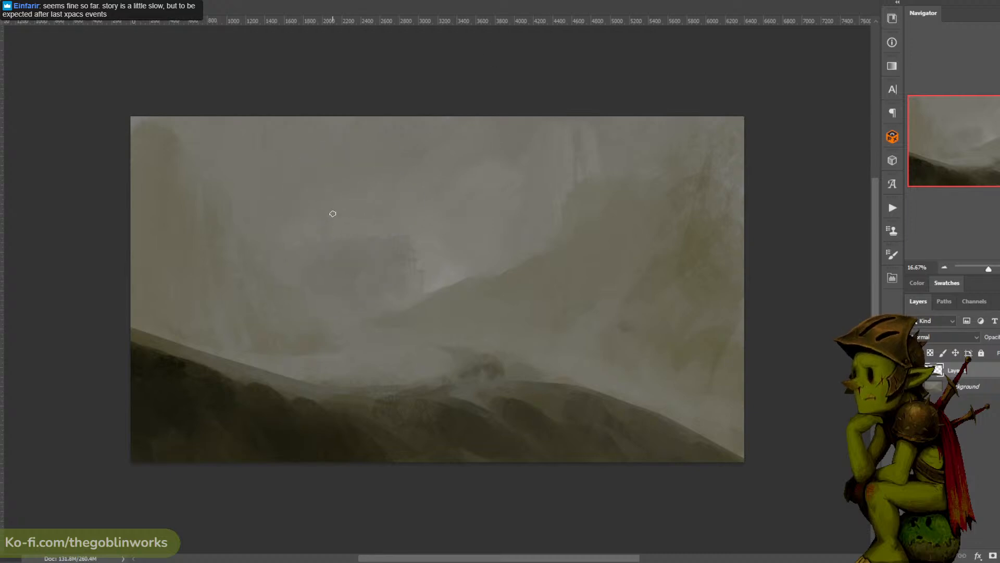
left_click(446, 257, "alt")
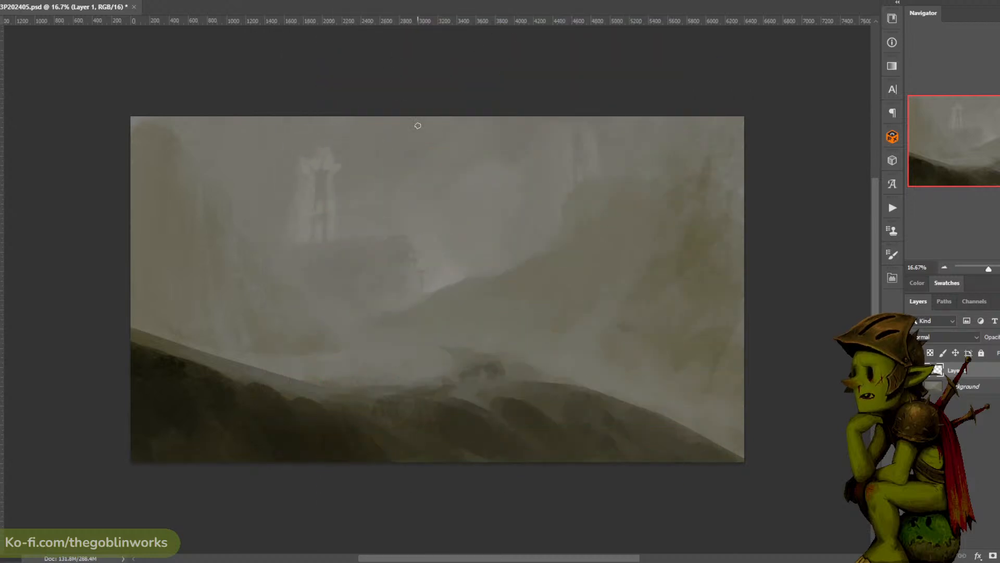
left_click(334, 169, "alt")
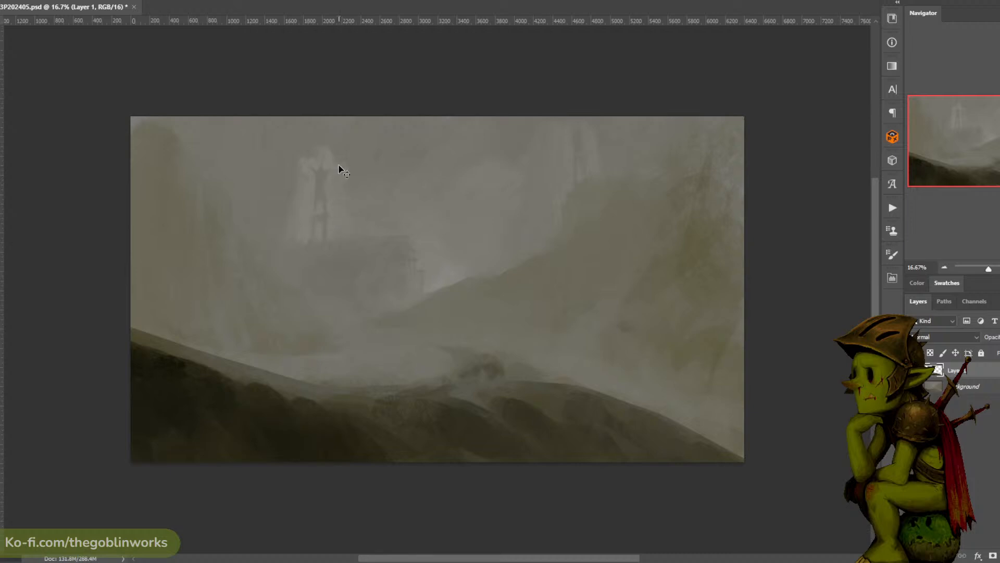
left_click_drag(338, 154, 342, 171)
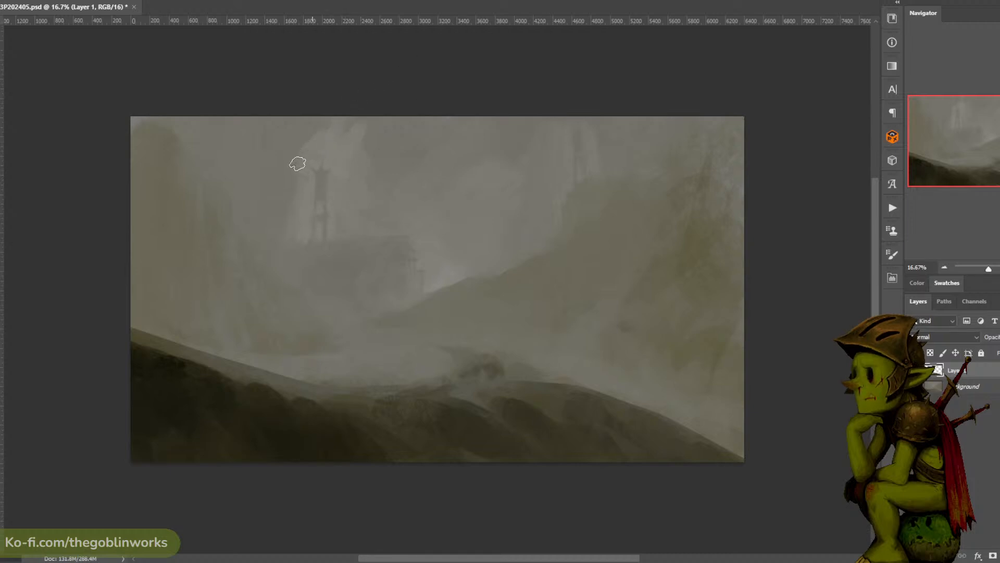
- Blend the pale sky around the distant tower and sharpen the stepped edge of the left-hand cliff
left_click(269, 192, "alt")
left_click_drag(269, 192, 248, 211)
left_click(277, 188, "alt")
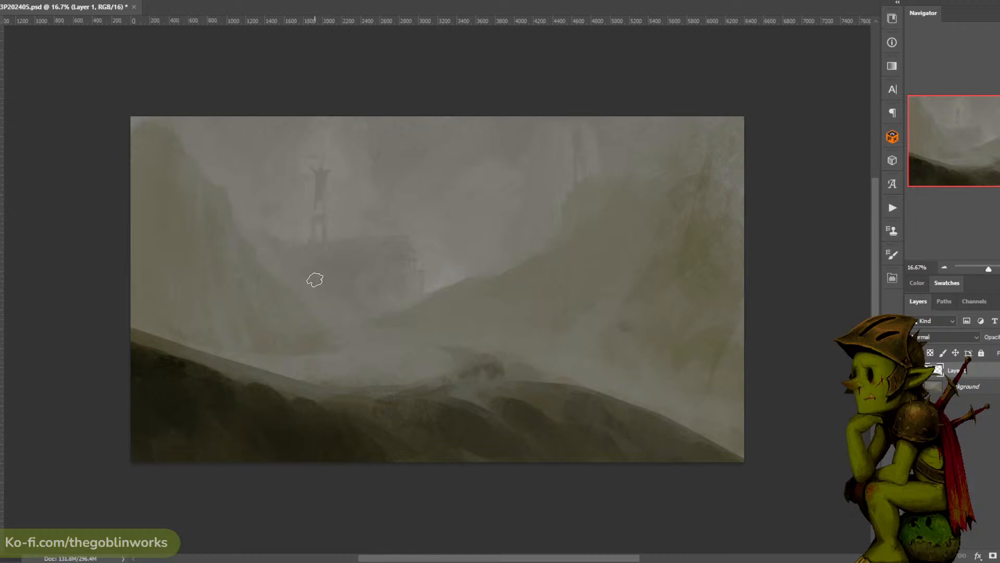
- Shade the distant plateau below the tower and replace the mounds behind the ridge with mist and a low bank on the right
left_click(311, 256, "alt")
left_click(386, 226, "alt")
left_click(504, 344, "alt")
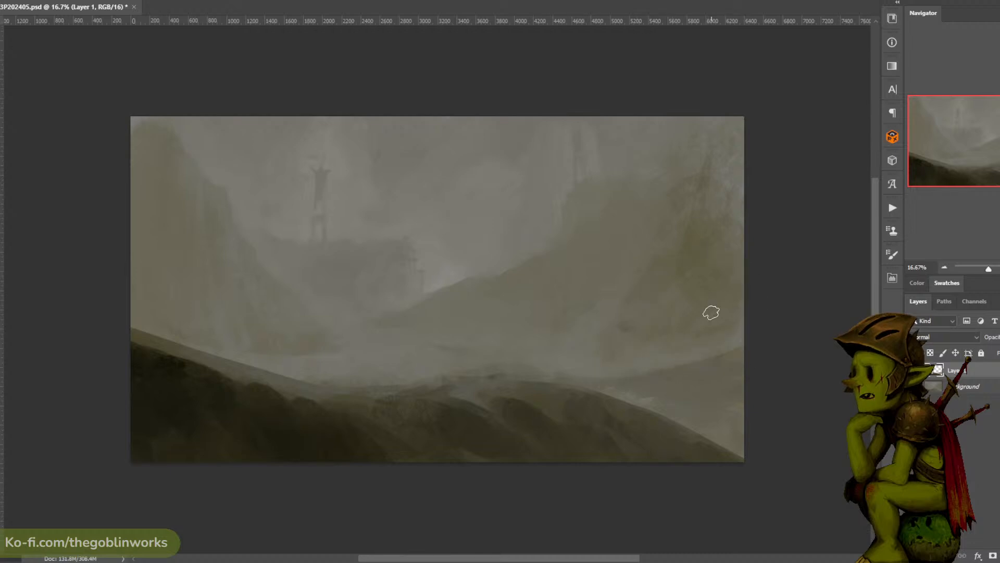
- Brush lighter greys through the central sky and around the faint structure above the right-hand cliff
left_click(599, 156, "alt")
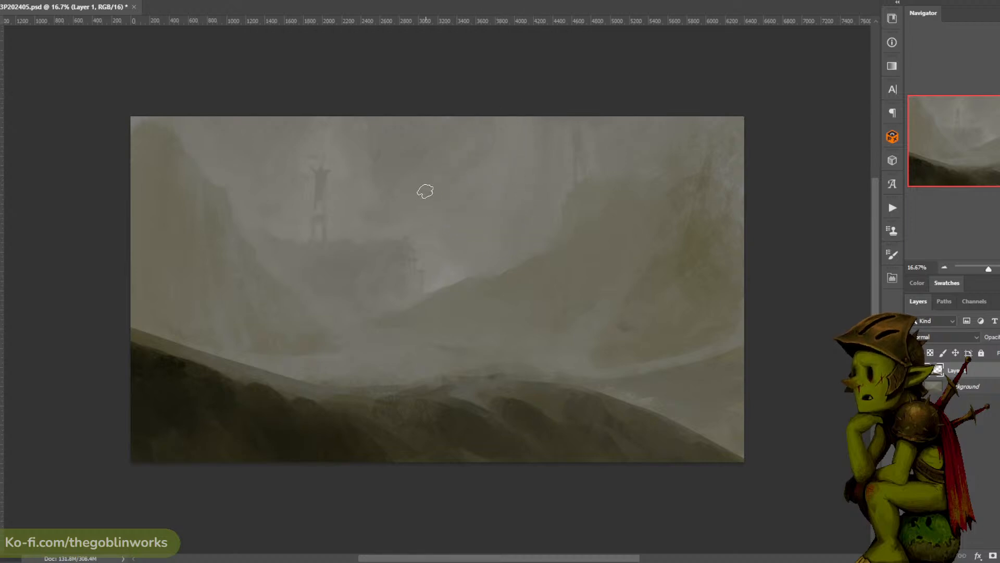
left_click_drag(607, 131, 611, 163)
left_click(604, 154, "alt")
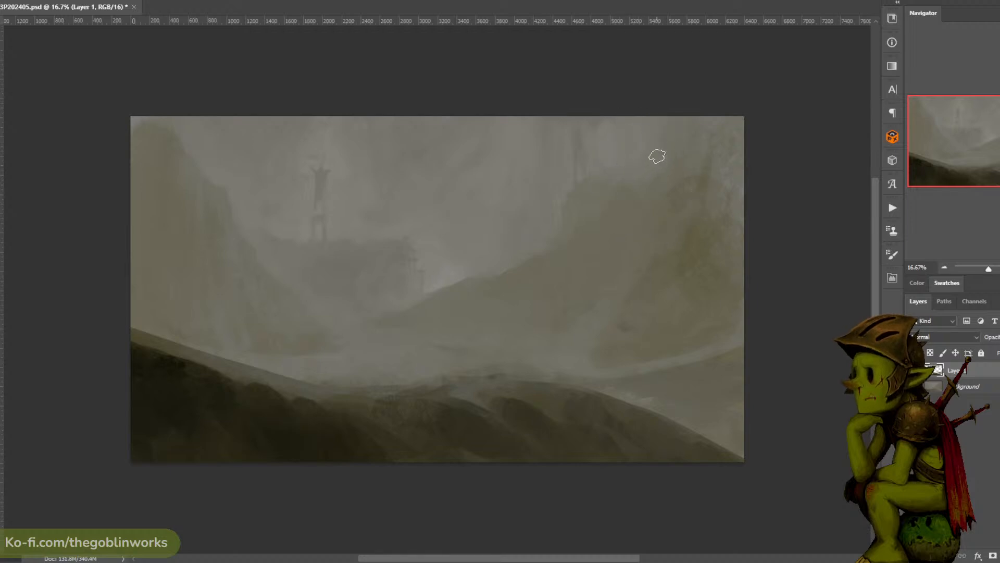
left_click(433, 203, "alt")
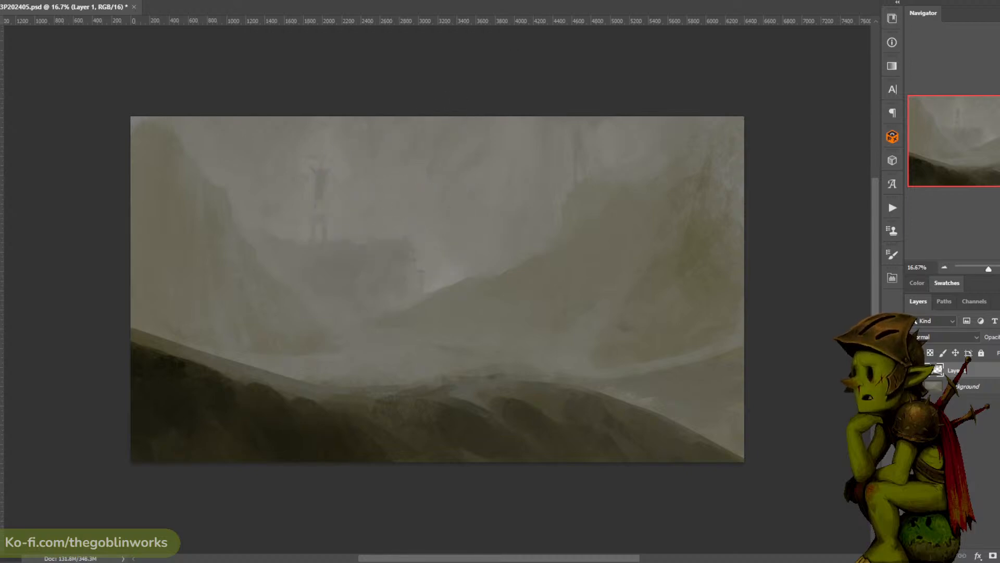
- Try to block in a slanted olive slab in the sky above the right slope using a lasso selection
key("bracketright")
key("bracketright")
key("bracketright")
key("bracketright")
key("bracketright")
key("l")
left_click_drag(479, 265, 482, 146)
key("ctrl+d")
key("ctrl+d")
mouse_move(545, 144)
left_mouse_down()
mouse_move(458, 159)
mouse_move(464, 271)
left_mouse_up()
mouse_move(522, 153)
left_mouse_down()
mouse_move(498, 155)
mouse_move(458, 168)
mouse_move(459, 271)
mouse_move(481, 158)
mouse_move(465, 195)
mouse_move(464, 264)
mouse_move(519, 252)
left_mouse_up()
key("b")
left_click_drag(479, 223, 480, 196)
key("ctrl+d")
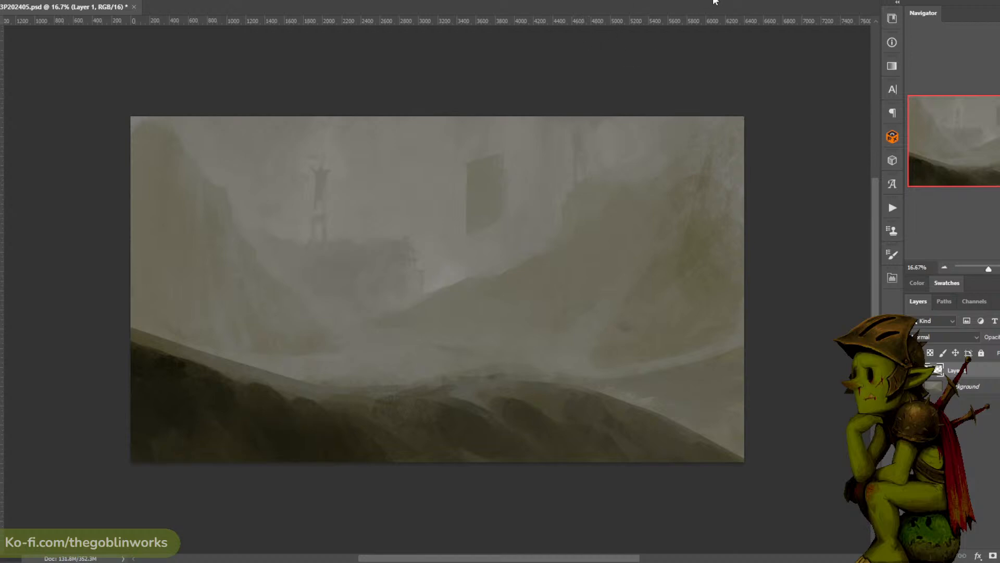
key("ctrl+z")
key("ctrl+z")
key("ctrl+d")
key("ctrl+z")
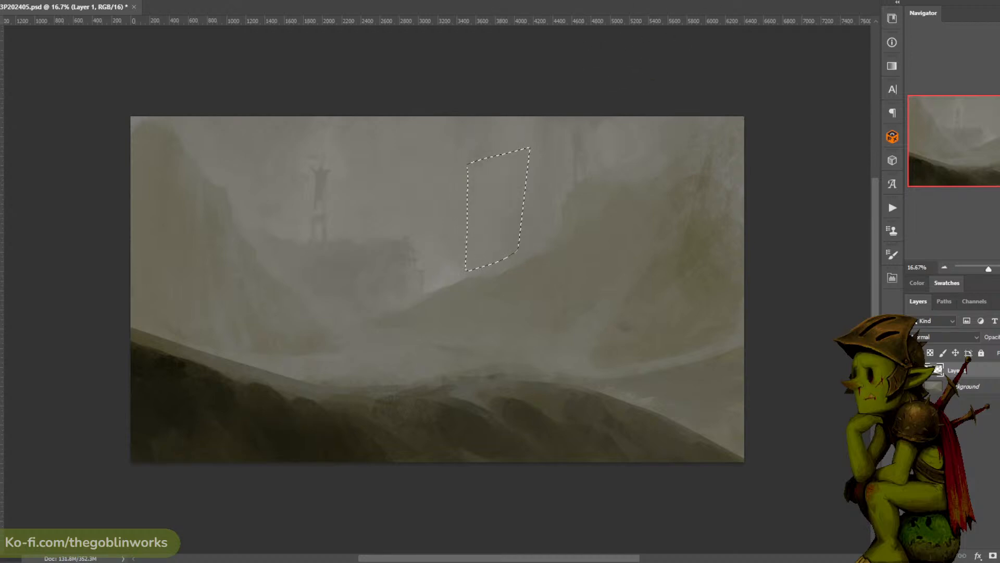
key("ctrl+d")
- Refine the faint tower on top of the right-hand cliff with additional strokes
key("ctrl+plus")
left_click_drag(591, 109, 606, 133)
key("ctrl+minus")
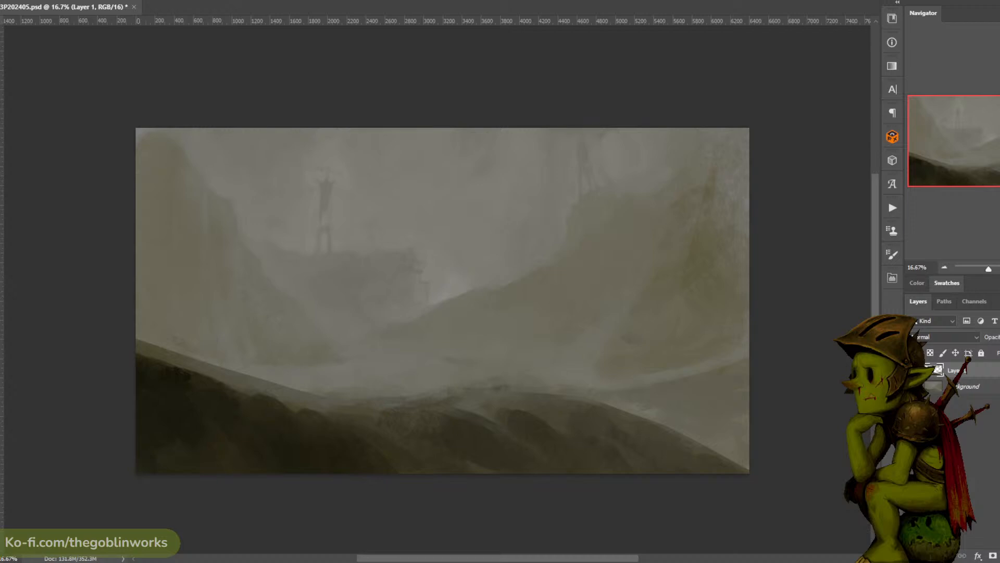
- Compare the painting with and without the copied layer and merge it into the background
left_click(912, 370)
left_click(913, 371)
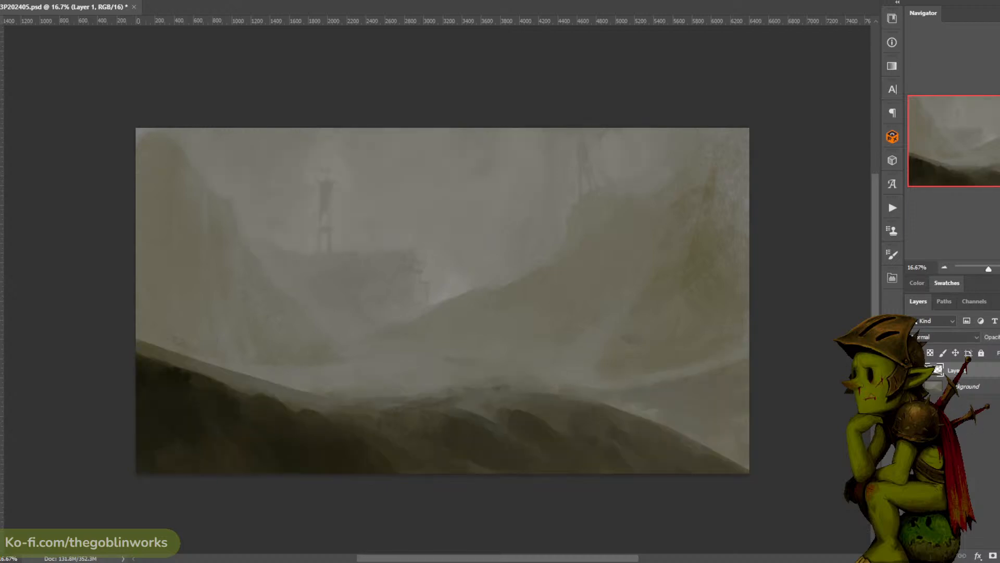
right_click(977, 373)
left_click(836, 417)
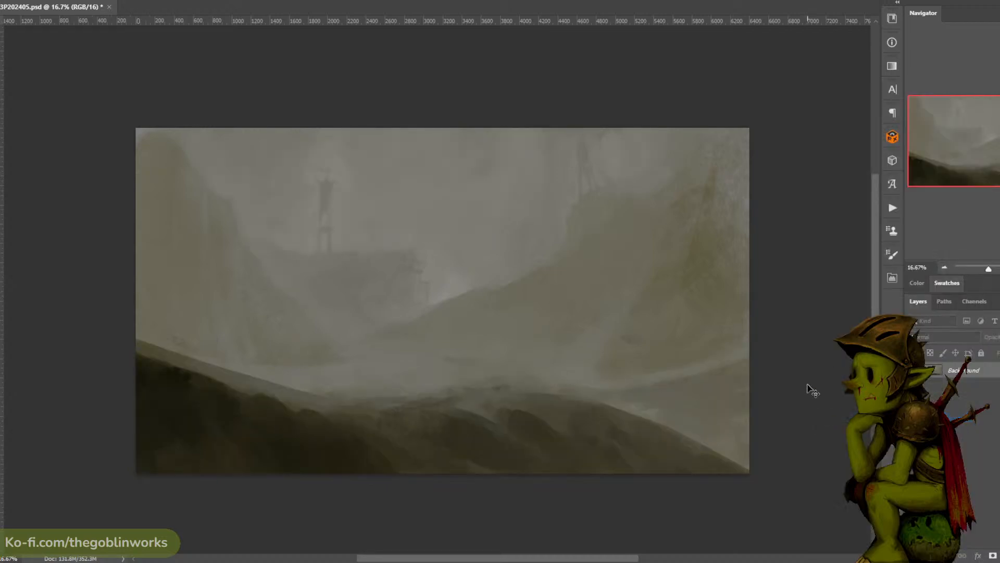
- Raise the whole painting's contrast and brightness with Levels, setting the black input to 18 and adjusting the midtone and white inputs
key("ctrl+l")
left_click_drag(745, 259, 755, 260)
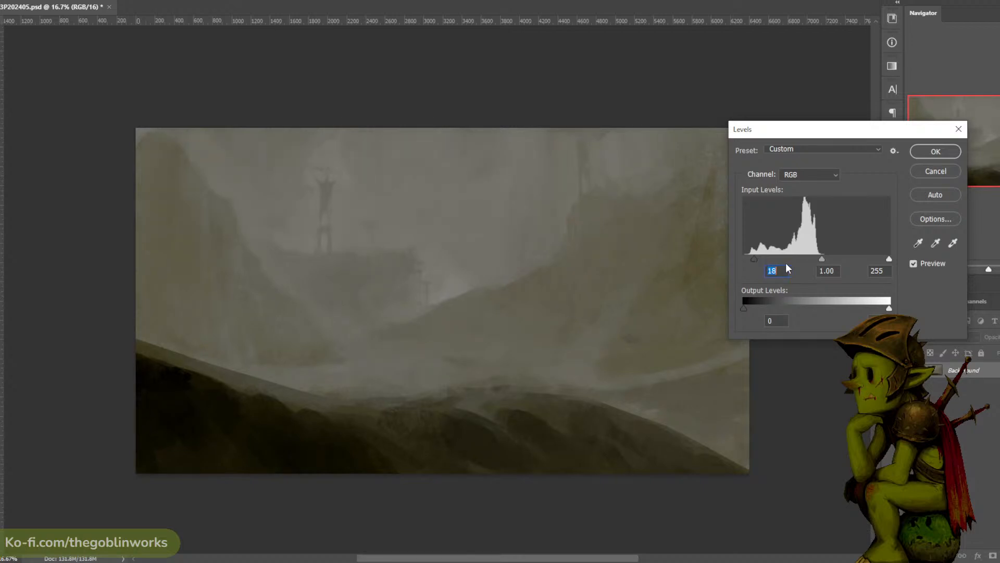
left_click_drag(821, 259, 790, 258)
left_click_drag(888, 259, 802, 258)
left_click(924, 154)
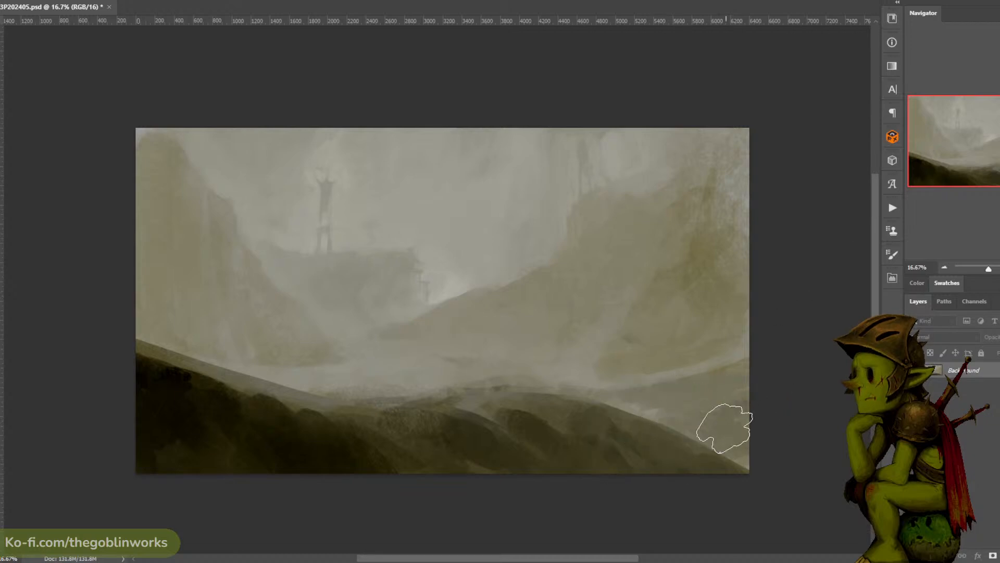
- Paint a dark lattice tower with two legs and cross braces on the right slope, using the foreground ridge's dark colour
left_click_drag(631, 203, 564, 189)
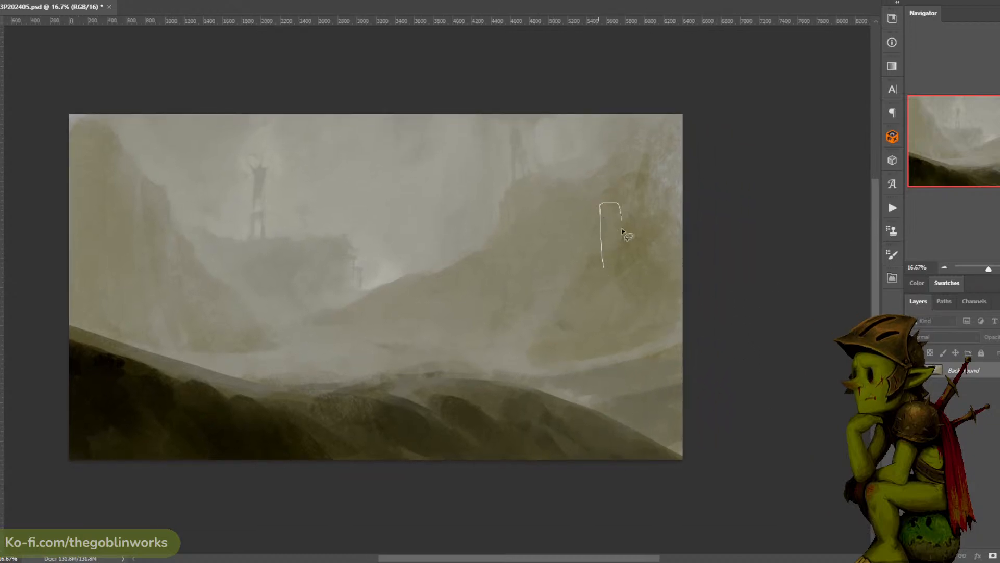
left_click(623, 256, "alt")
left_click(289, 401, "alt")
left_click_drag(629, 183, 620, 260)
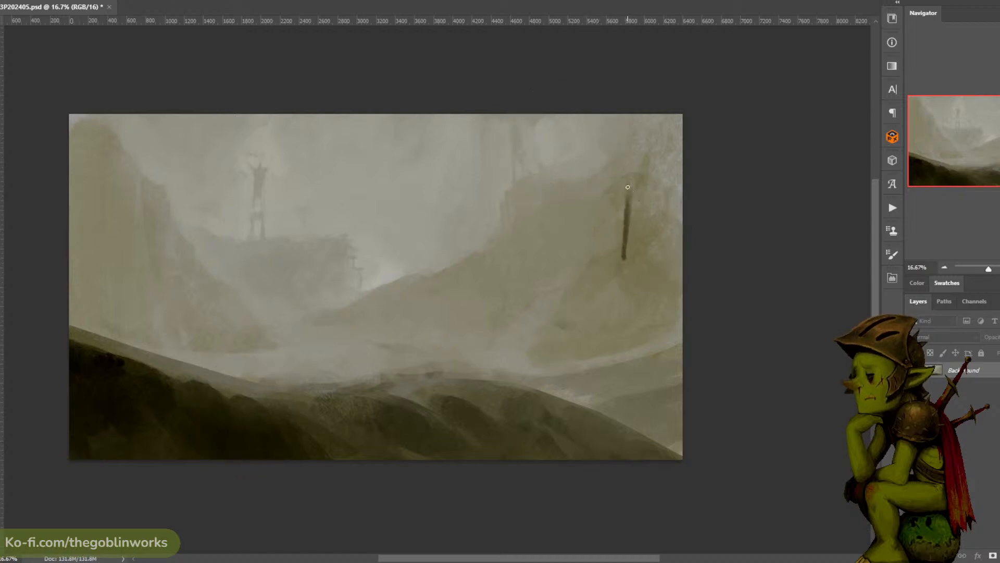
left_click_drag(629, 193, 626, 249)
key("ctrl+z")
left_click_drag(639, 174, 644, 264)
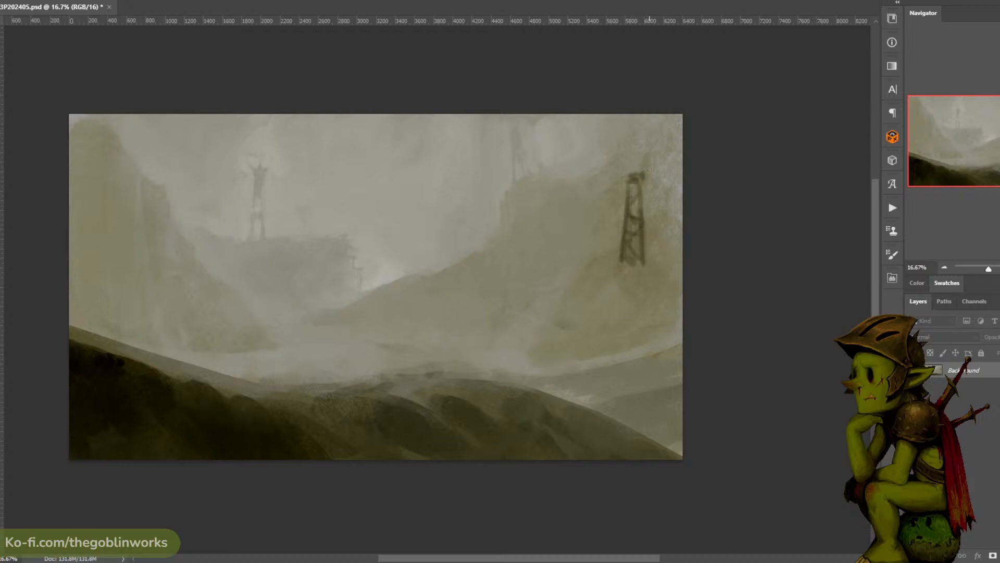
- Give the right-hand lattice tower a spiky forked top, tidy its outline and paint a sloping ground line beneath it
left_click(646, 180, "alt")
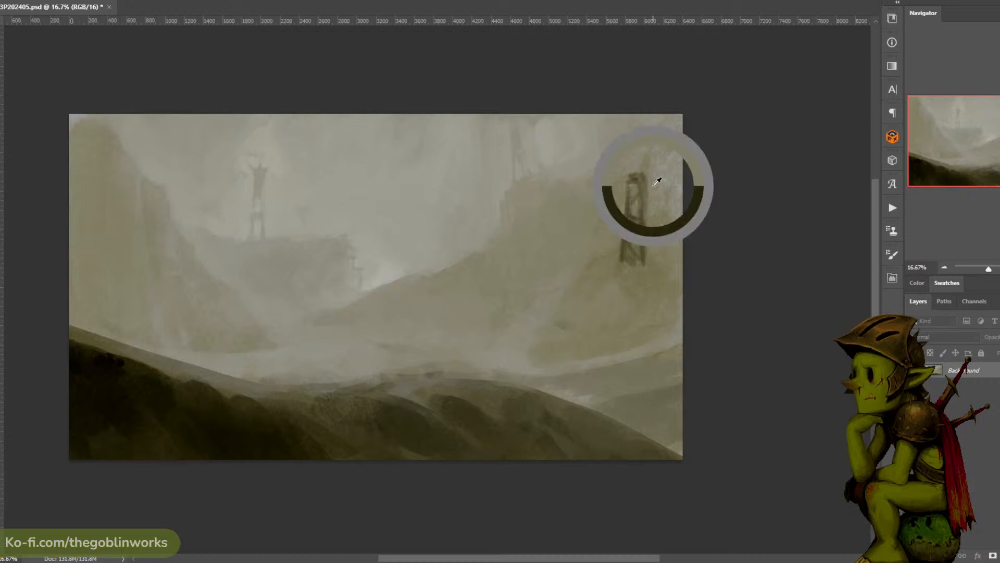
left_click(644, 157, "alt")
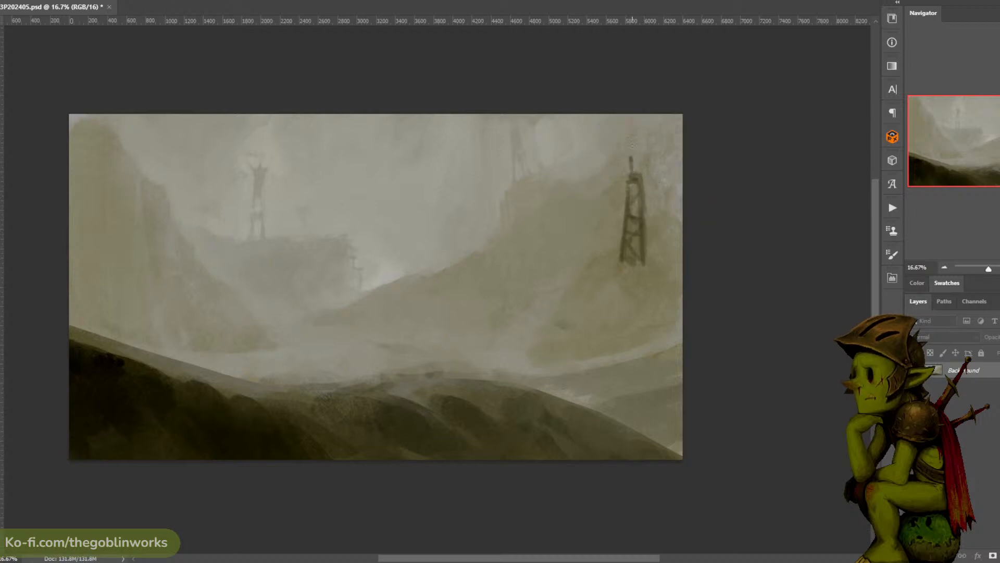
left_click_drag(634, 176, 627, 155)
left_click(621, 152, "alt")
left_click(636, 172, "alt")
left_click(638, 184, "alt")
left_click(617, 261, "alt")
left_click(643, 230, "alt")
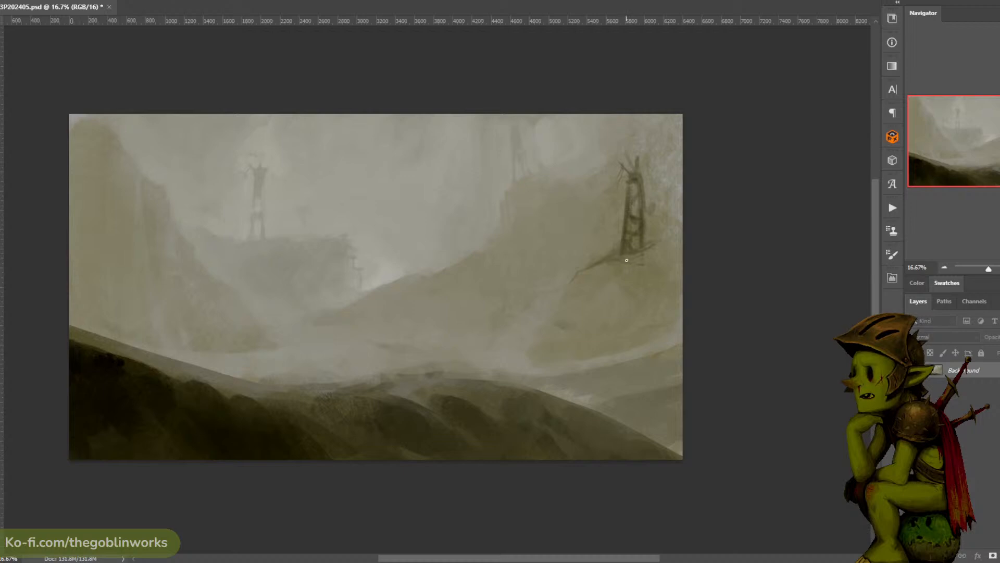
- Paint a dark olive rocky mound beneath the lattice tower with a larger brush, extending it down to the misty valley floor
key("]")
key("]")
key("]")
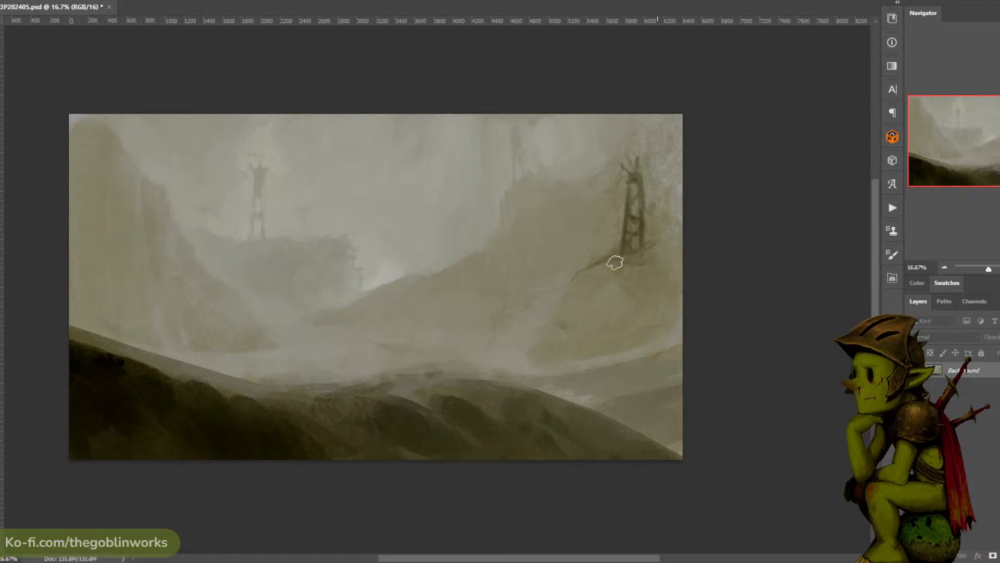
mouse_move(594, 273)
left_mouse_down()
mouse_move(569, 291)
mouse_move(630, 278)
mouse_move(593, 283)
mouse_move(547, 324)
left_mouse_up()
key("ctrl+z")
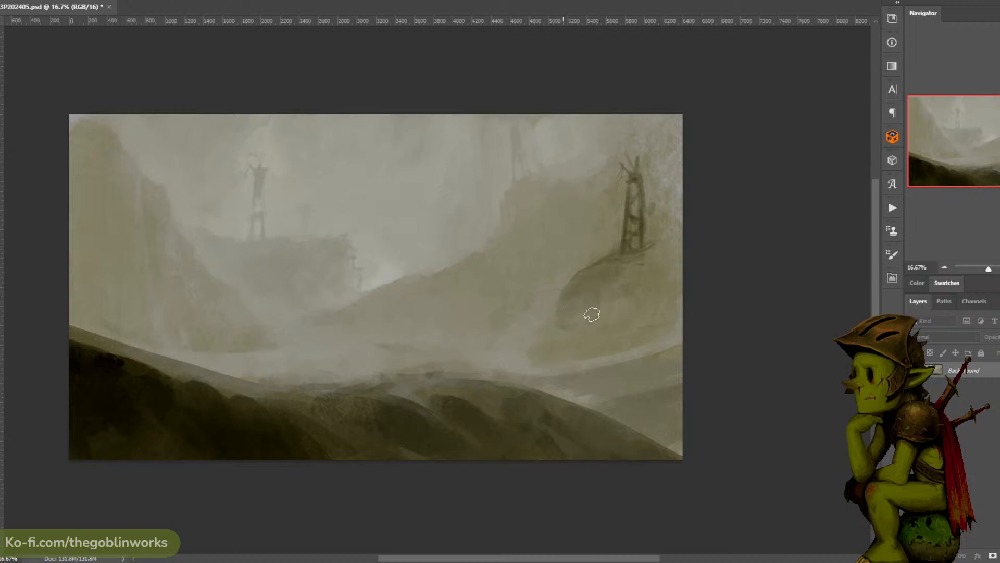
mouse_move(589, 296)
left_mouse_down()
mouse_move(620, 303)
mouse_move(612, 291)
mouse_move(591, 327)
mouse_move(627, 319)
left_mouse_up()
left_click_drag(558, 326, 565, 338)
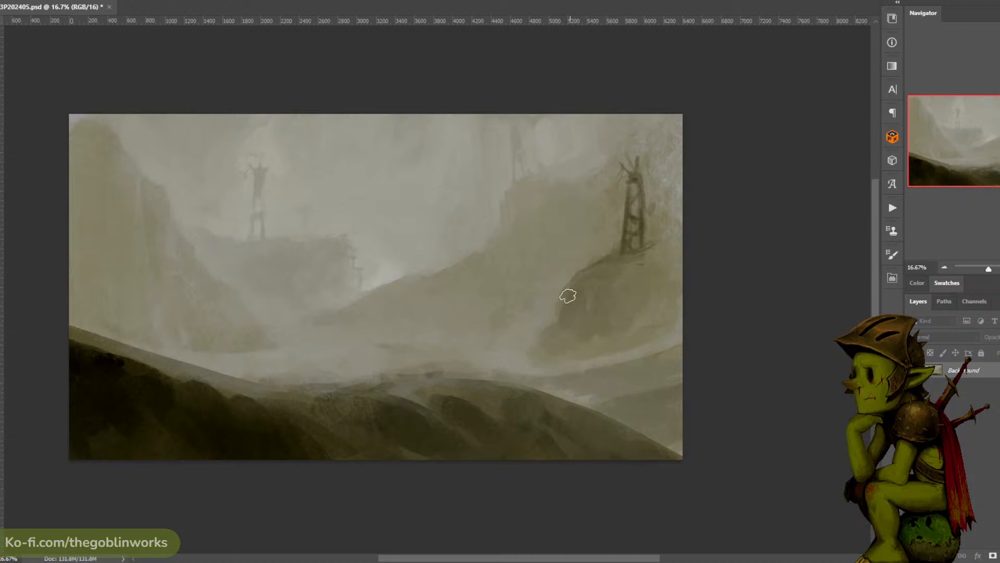
- Soften the edge of the rocky mound beneath the right-hand tower and darken the upper face of the left cliff
left_click_drag(568, 296, 573, 280)
mouse_move(562, 327)
left_mouse_down()
mouse_move(545, 337)
mouse_move(570, 282)
mouse_move(553, 315)
mouse_move(566, 290)
mouse_move(545, 311)
left_mouse_up()
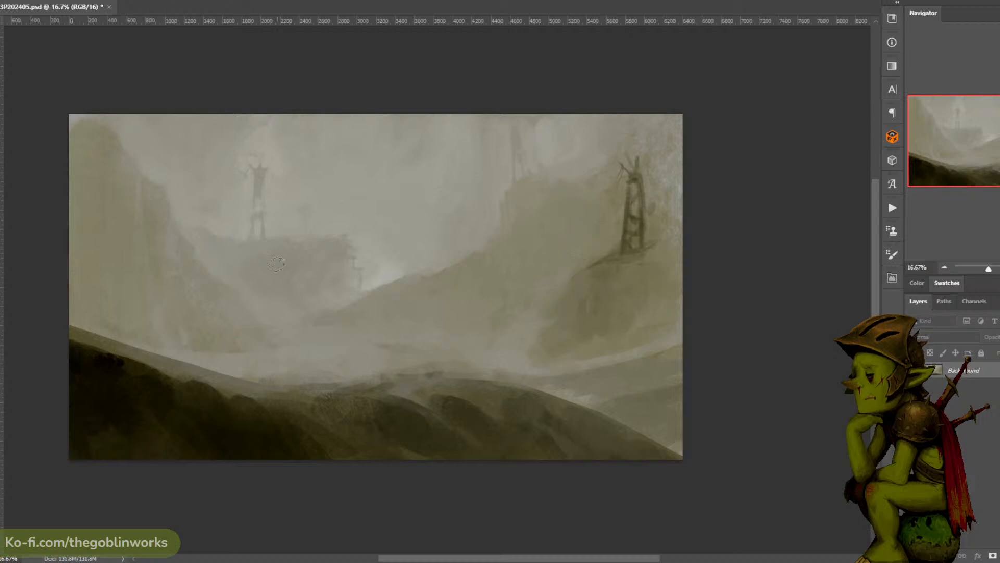
mouse_move(106, 152)
left_mouse_down()
mouse_move(120, 279)
mouse_move(111, 137)
mouse_move(98, 154)
mouse_move(90, 121)
left_mouse_up()
left_click_drag(90, 240, 96, 174)
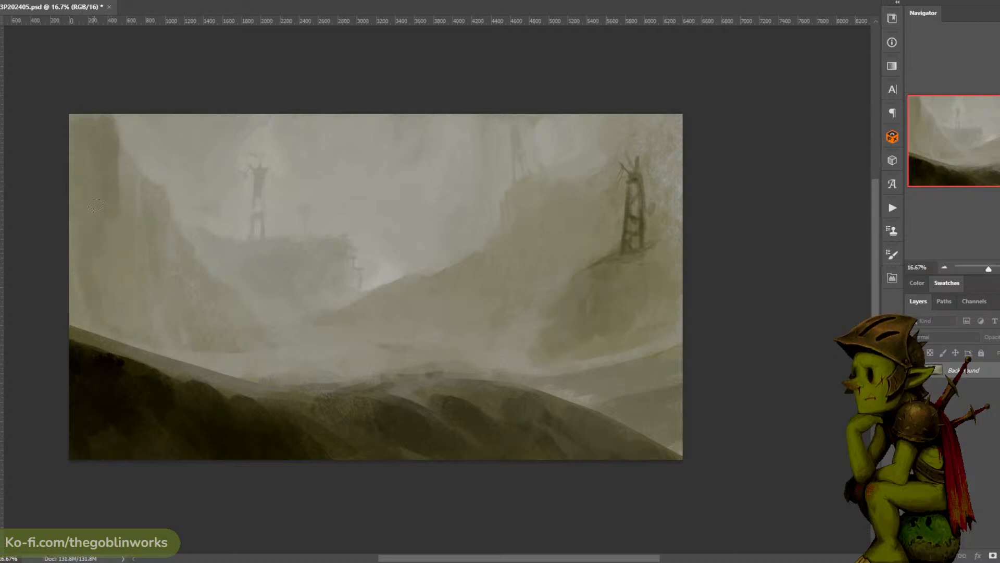
- Lasso a braced scaffold platform against the left cliff and paint it in with a dark colour sampled from the painting
key("l")
mouse_move(137, 221)
left_mouse_down()
mouse_move(171, 281)
mouse_move(170, 230)
left_mouse_up()
key("ctrl+z")
mouse_move(175, 228)
left_mouse_down()
mouse_move(166, 279)
mouse_move(170, 228)
mouse_move(157, 228)
mouse_move(153, 267)
mouse_move(151, 226)
mouse_move(139, 231)
mouse_move(169, 255)
mouse_move(136, 224)
left_mouse_up()
key("b")
left_click(267, 409, "alt")
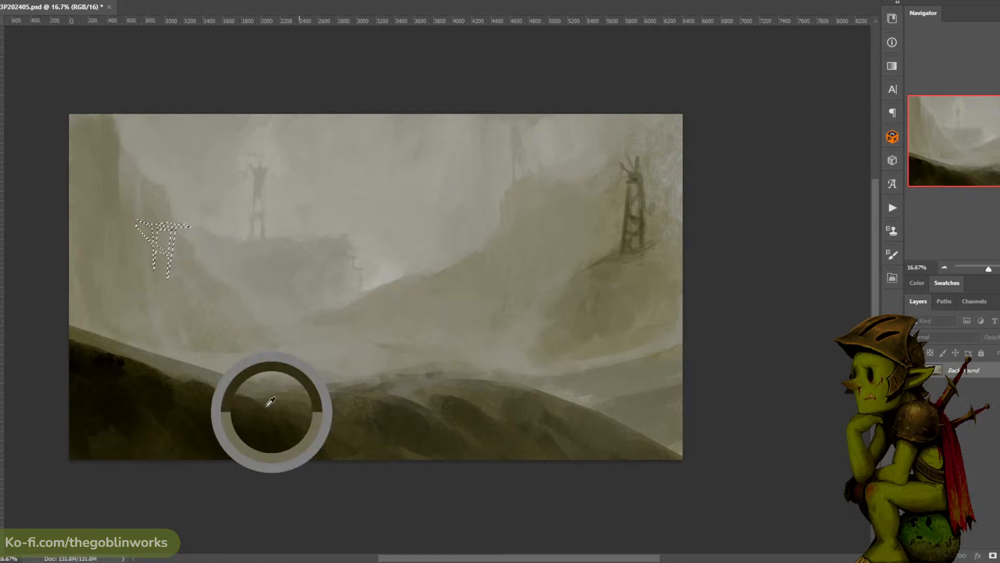
left_click(628, 225, "alt")
mouse_move(176, 228)
left_mouse_down()
mouse_move(162, 255)
mouse_move(175, 237)
left_mouse_up()
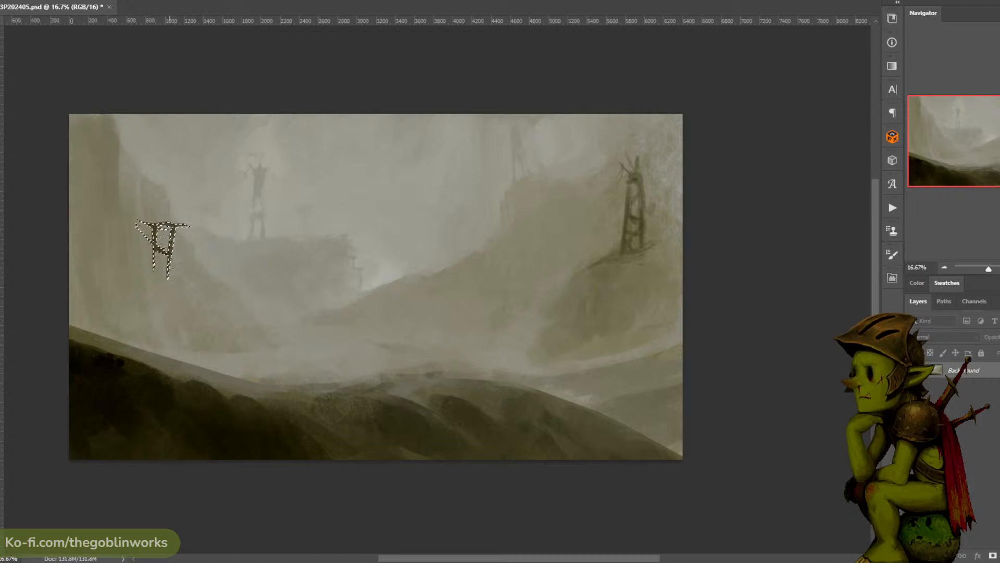
key("ctrl+d")
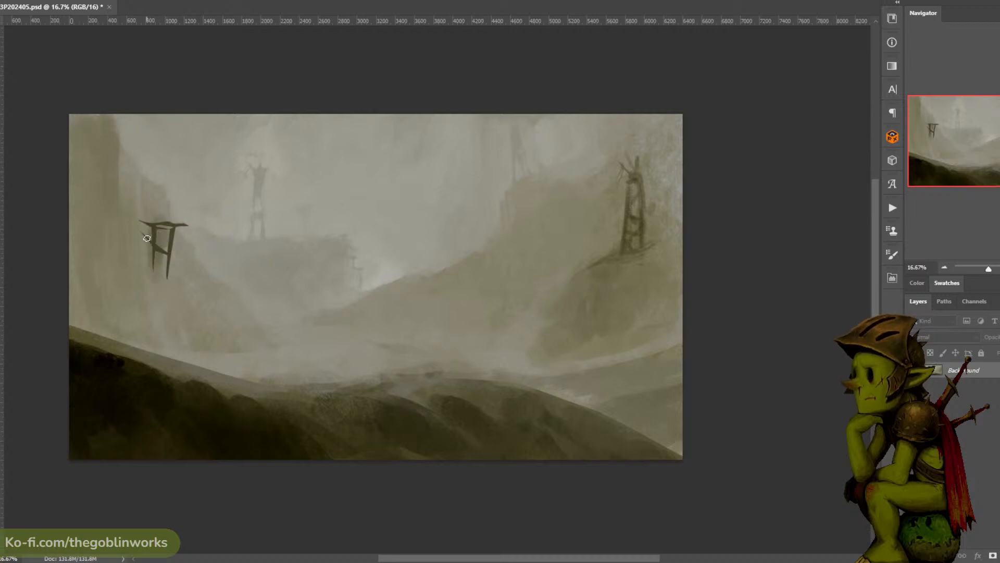
- Extend the left scaffold's supports down the cliff and hang a long thin rope from the platform's outer end
left_click_drag(143, 223, 158, 291)
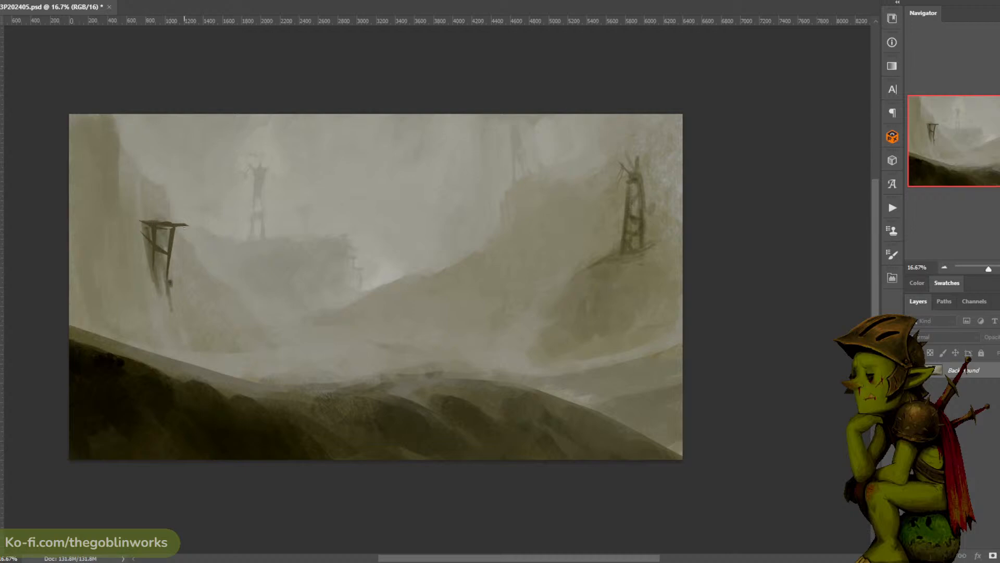
left_click_drag(183, 229, 186, 319)
key("ctrl+z")
left_click_drag(185, 225, 186, 283)
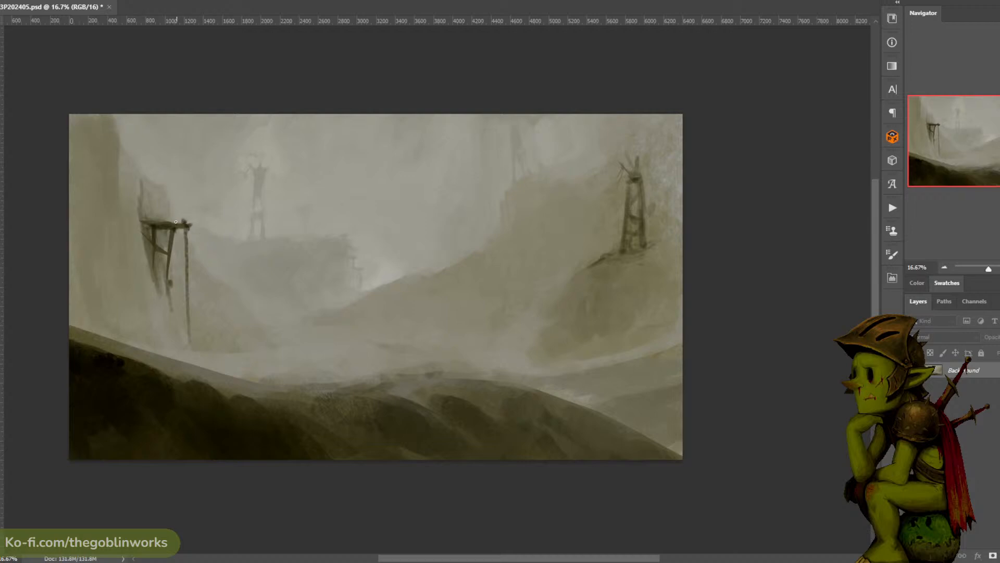
- Paint crossed poles on top of the left scaffold's platform and save the document with a new layer above the background
key("ctrl+z")
left_click_drag(150, 202, 157, 215)
mouse_move(160, 200)
left_mouse_down()
mouse_move(153, 218)
mouse_move(167, 226)
left_mouse_up()
key("ctrl+z")
key("ctrl+z")
key("ctrl+z")
key("ctrl+z")
key("ctrl+z")
mouse_move(162, 189)
left_mouse_down()
mouse_move(166, 221)
mouse_move(157, 182)
mouse_move(166, 177)
mouse_move(164, 212)
mouse_move(154, 220)
left_mouse_up()
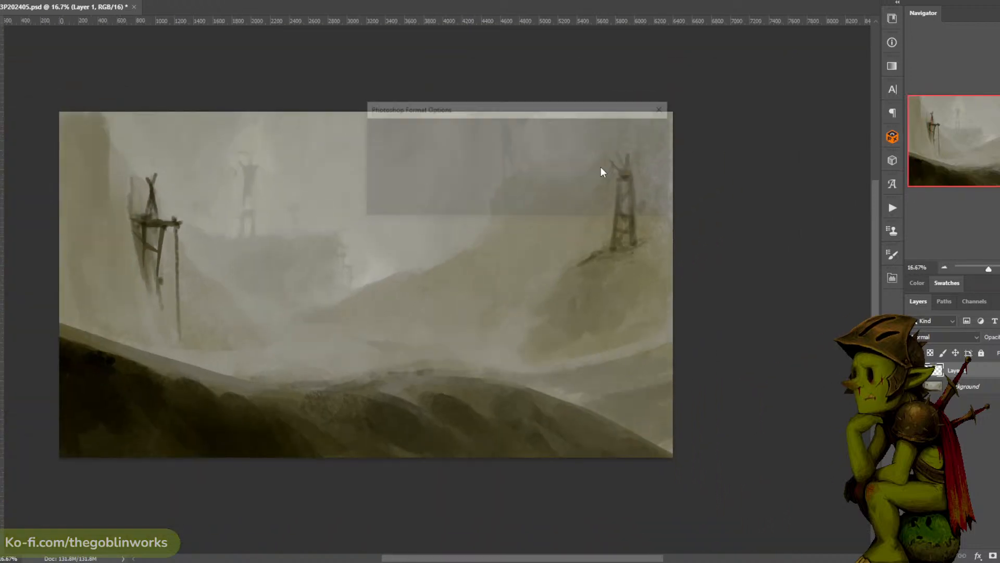
key("Return")
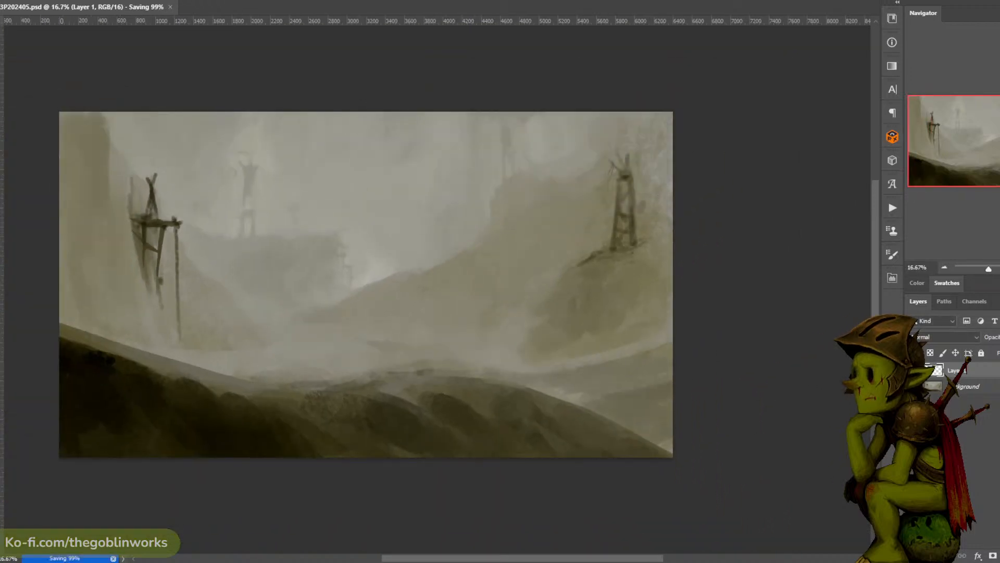
key("n")
left_click(103, 372)
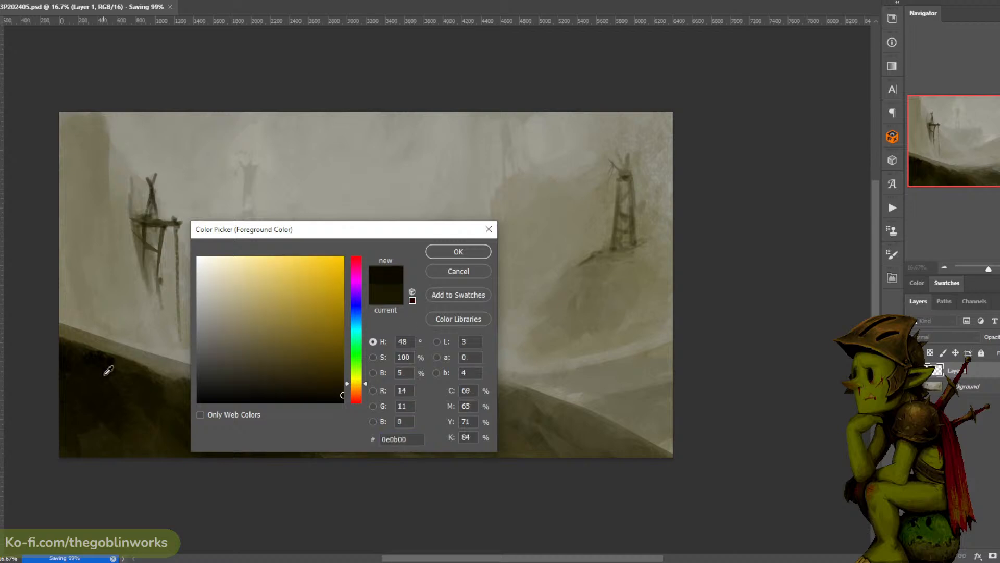
left_click(102, 372)
left_click(458, 252)
left_click_drag(585, 285, 544, 289)
key("ctrl+z")
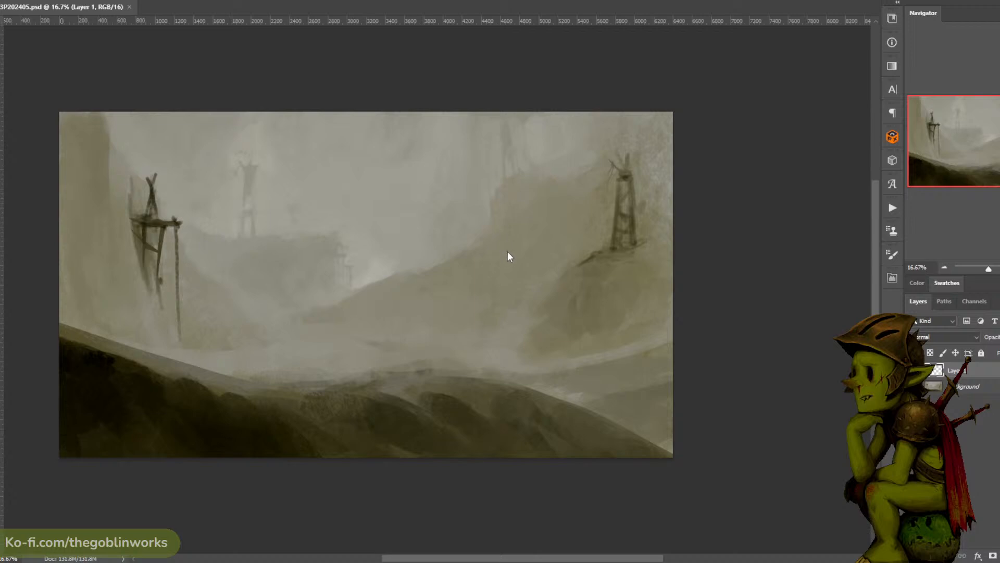
key("ctrl+plus")
left_click_drag(582, 176, 605, 126)
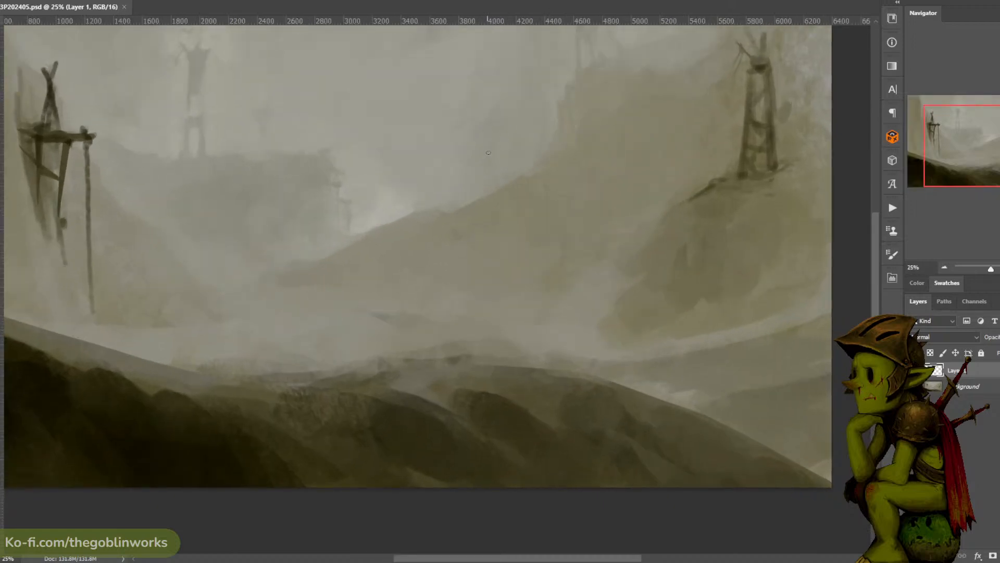
left_click_drag(488, 152, 504, 151)
key("ctrl+z")
- Set the foreground colour to black (000000) and rough in a troll's head outline with long hair above the central slope
left_click(1, 292)
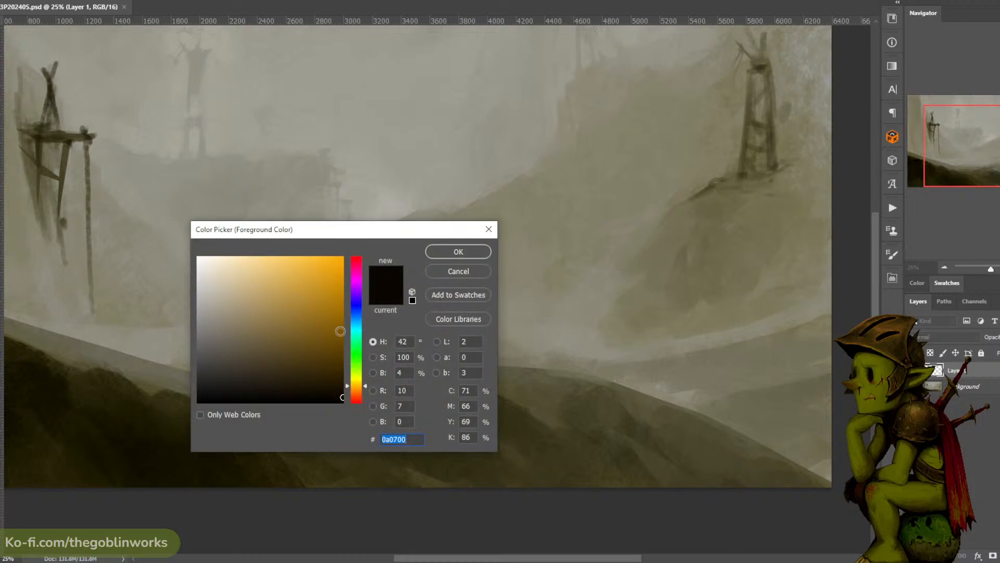
left_click_drag(315, 328, 198, 402)
left_click(356, 352)
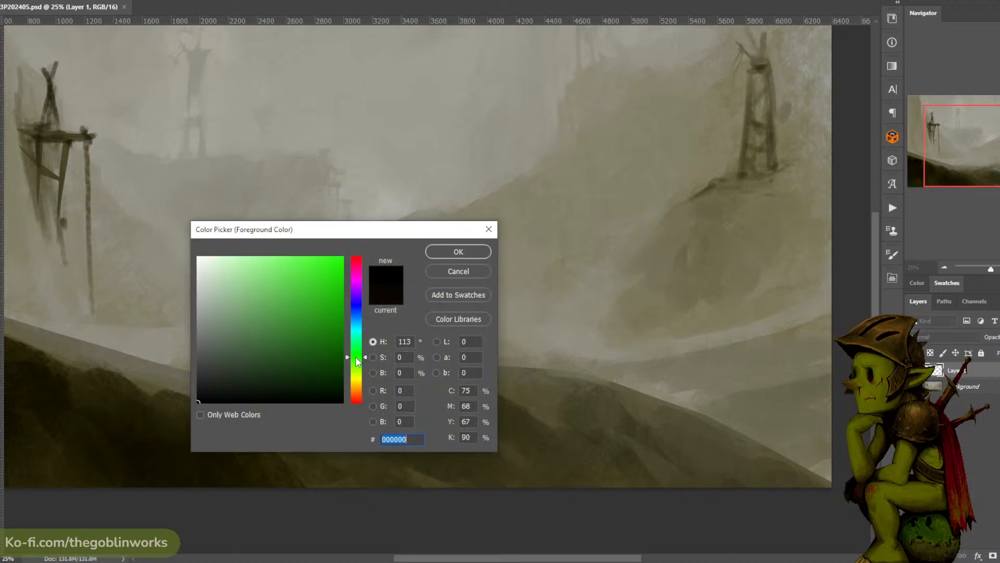
left_click(448, 252)
mouse_move(533, 124)
left_mouse_down()
mouse_move(521, 150)
mouse_move(548, 126)
mouse_move(554, 144)
mouse_move(535, 148)
mouse_move(545, 134)
mouse_move(513, 148)
mouse_move(520, 183)
left_mouse_up()
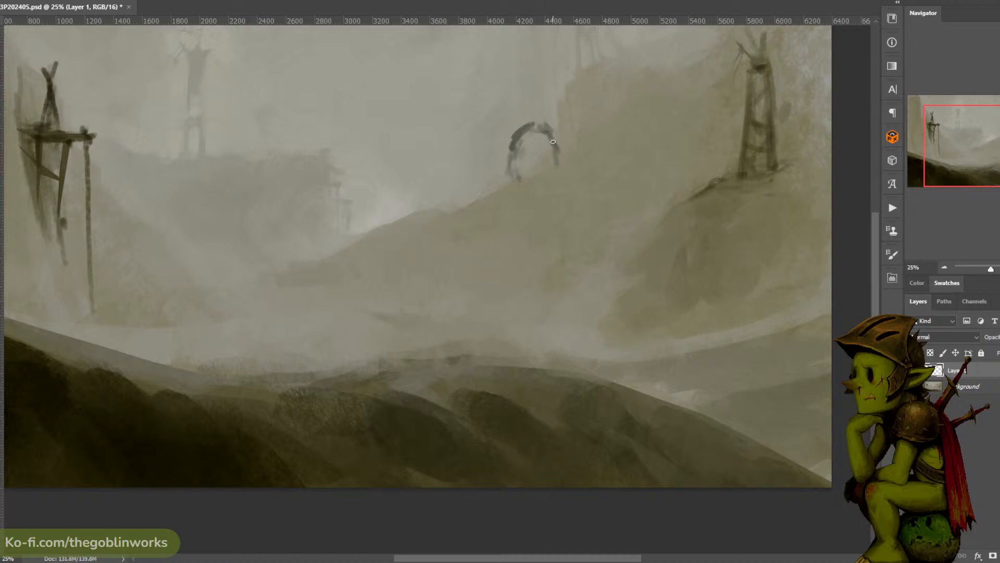
left_click_drag(553, 141, 569, 182)
left_click_drag(552, 140, 554, 184)
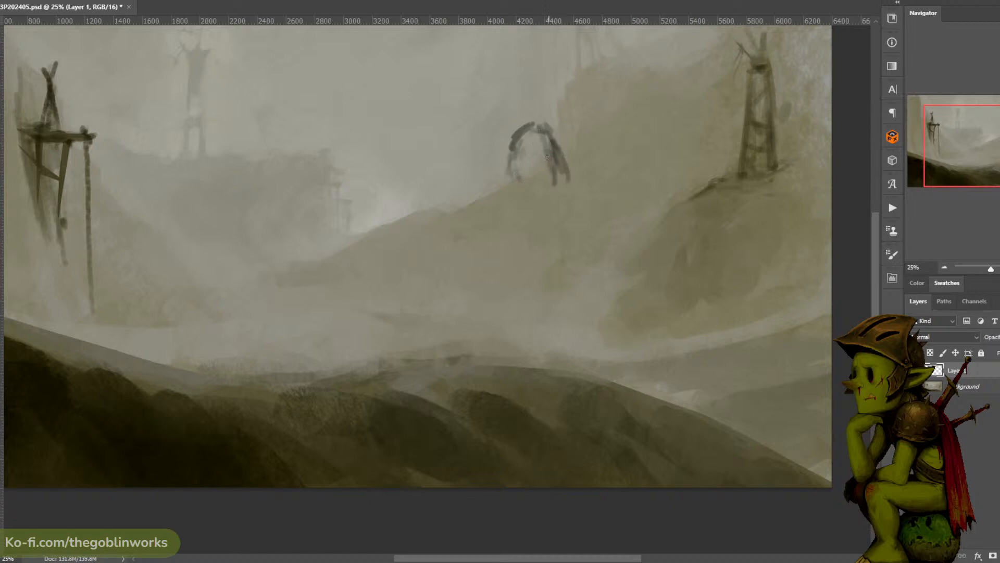
left_click_drag(553, 137, 569, 181)
mouse_move(513, 149)
left_mouse_down()
mouse_move(507, 200)
mouse_move(520, 203)
left_mouse_up()
mouse_move(563, 167)
left_mouse_down()
mouse_move(577, 186)
mouse_move(581, 179)
mouse_move(583, 201)
mouse_move(569, 206)
mouse_move(586, 200)
mouse_move(608, 220)
mouse_move(578, 188)
mouse_move(590, 191)
left_mouse_up()
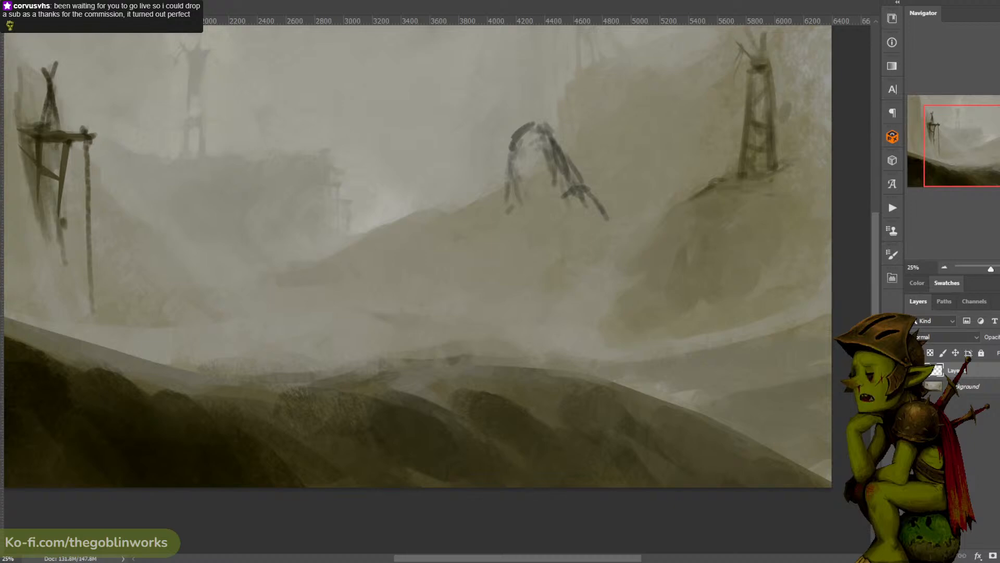
- Bring the troll reference sheet up beside the canvas, frame the long-haired troll and narrow the reference window
left_click_drag(998, 292, 999, 224)
scroll(997, 209, "up", 4)
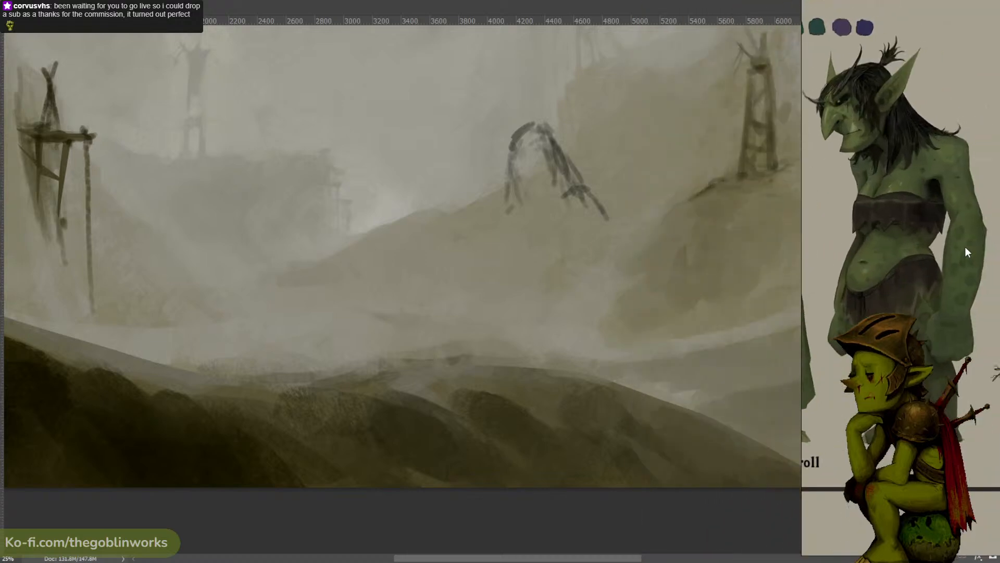
scroll(965, 245, "down", 3)
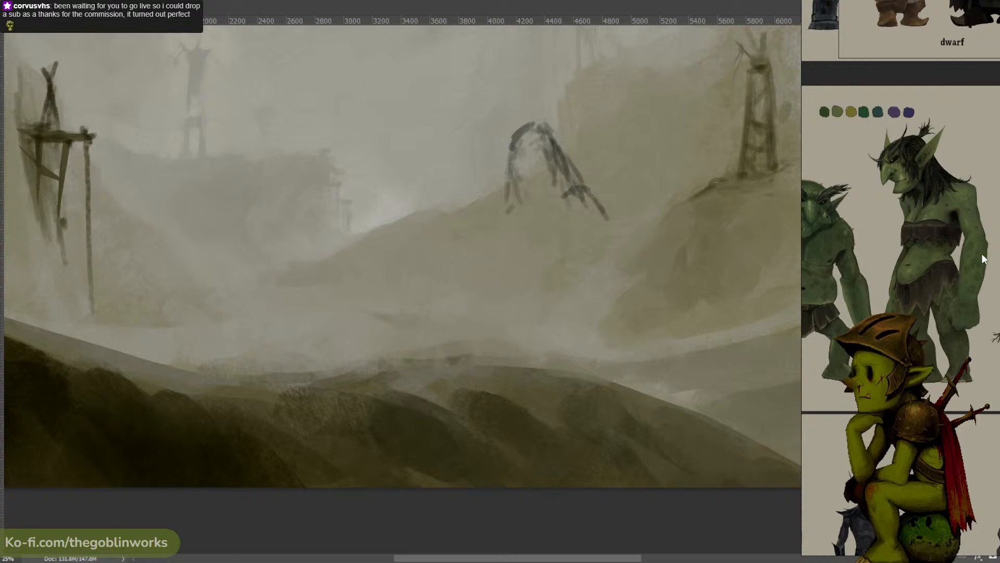
scroll(962, 229, "up", 2)
left_click_drag(959, 235, 936, 238)
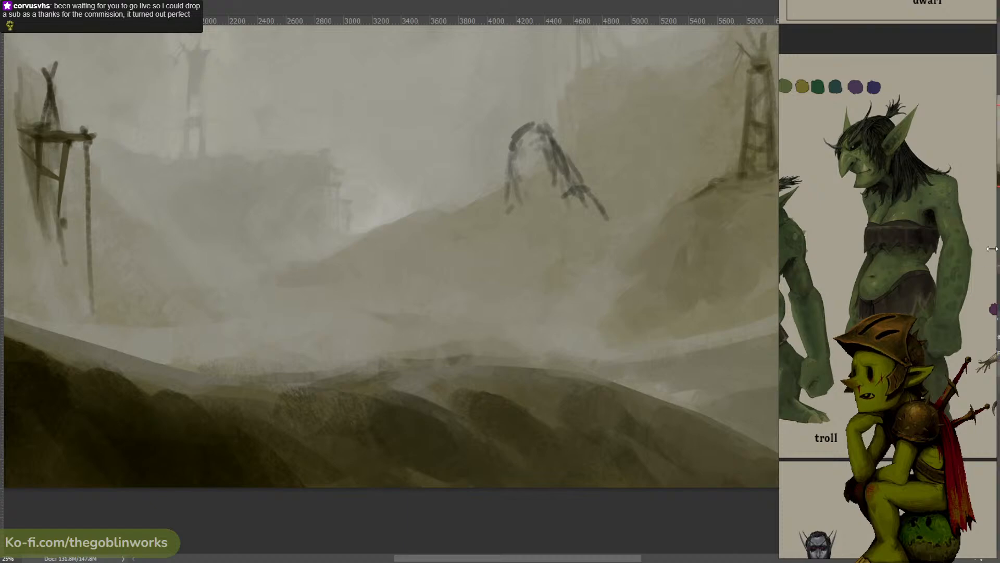
left_click_drag(924, 275, 980, 269)
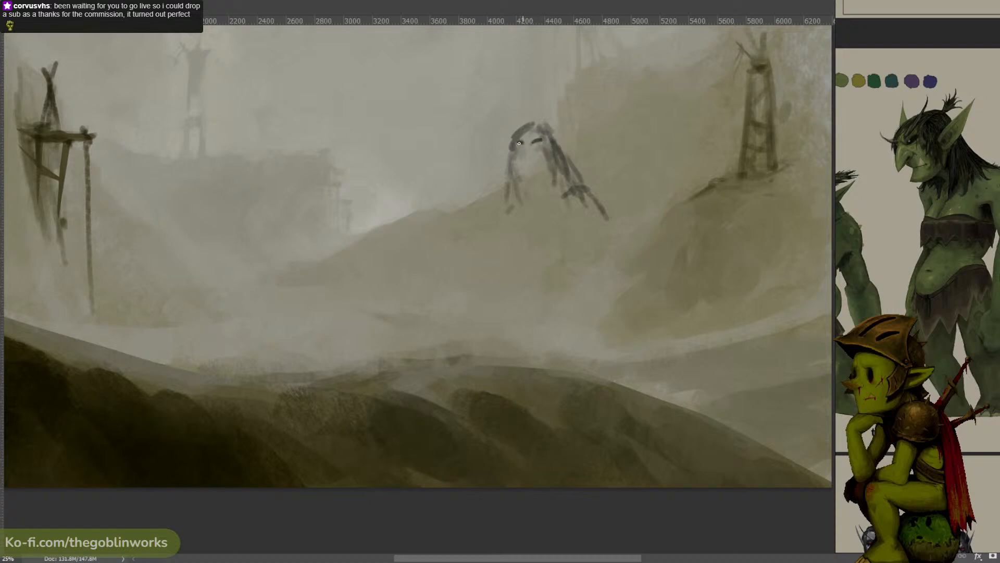
- Sketch the troll's eyes, hooked nose, mouth and chin, and add pointed ears on both sides of the head
mouse_move(522, 146)
left_mouse_down()
mouse_move(530, 158)
mouse_move(522, 159)
left_mouse_up()
key("ctrl+z")
key("ctrl+z")
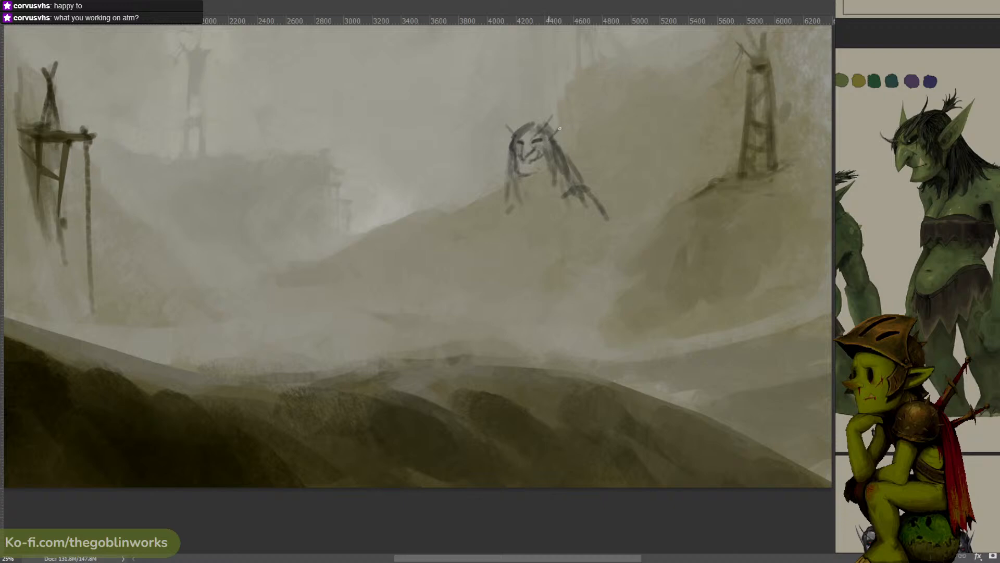
mouse_move(553, 133)
left_mouse_down()
mouse_move(568, 119)
mouse_move(560, 139)
mouse_move(509, 147)
mouse_move(509, 156)
left_mouse_up()
key("ctrl+z")
key("ctrl+z")
left_click_drag(548, 162, 539, 173)
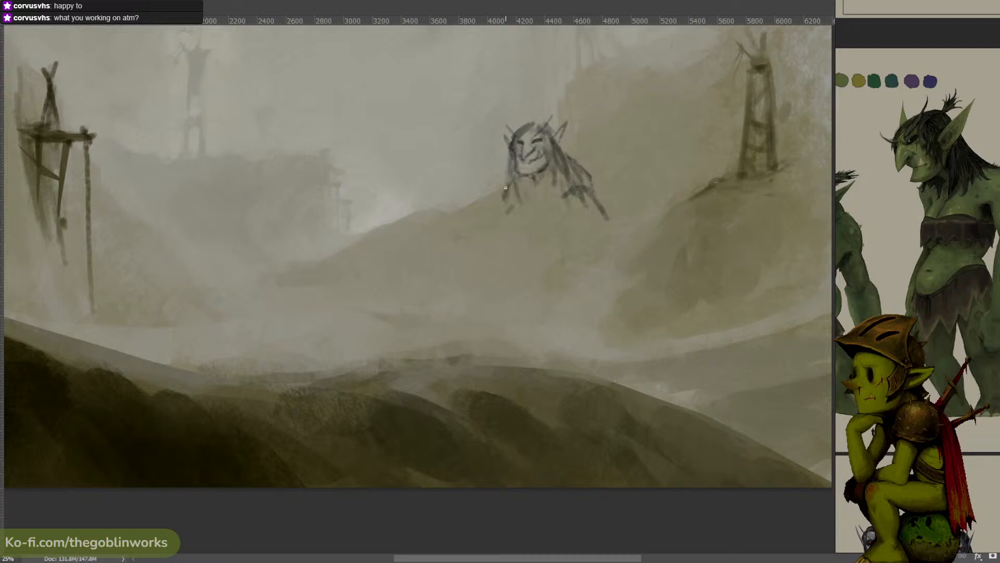
- Refine the troll's shoulders and draped hair, adding a V-shaped neckline and the outline of the sloping far arm
key("ctrl+z")
left_click_drag(506, 207, 503, 216)
key("ctrl+z")
mouse_move(588, 176)
left_mouse_down()
mouse_move(601, 194)
mouse_move(582, 186)
left_mouse_up()
mouse_move(532, 178)
left_mouse_down()
mouse_move(537, 203)
mouse_move(550, 169)
mouse_move(526, 215)
left_mouse_up()
mouse_move(594, 191)
left_mouse_down()
mouse_move(613, 234)
mouse_move(580, 218)
left_mouse_up()
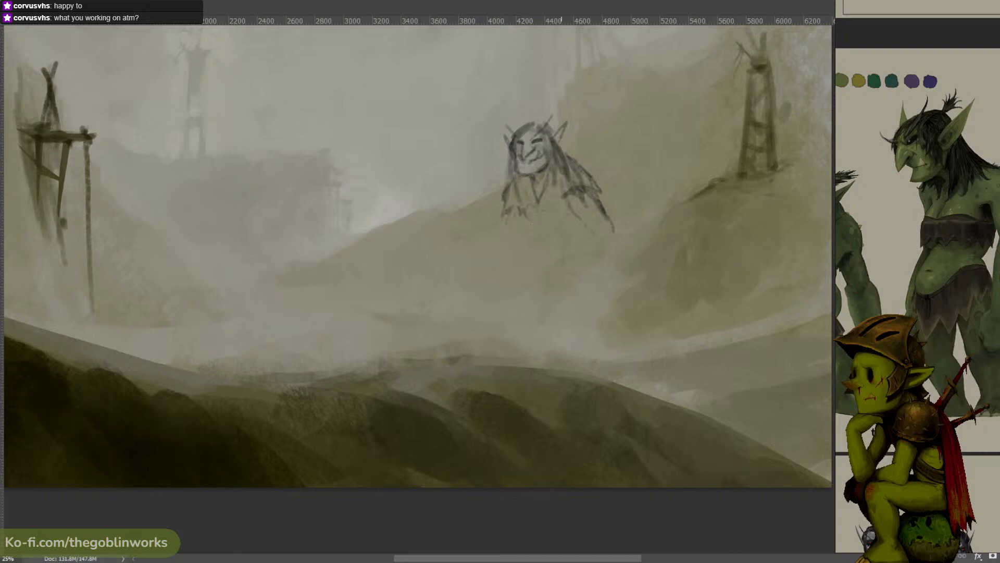
- Sketch the troll's torso sides, the curved line under the chest and a few loose waist strokes
key("ctrl+minus")
key("ctrl+minus")
key("ctrl+equal")
key("ctrl+equal")
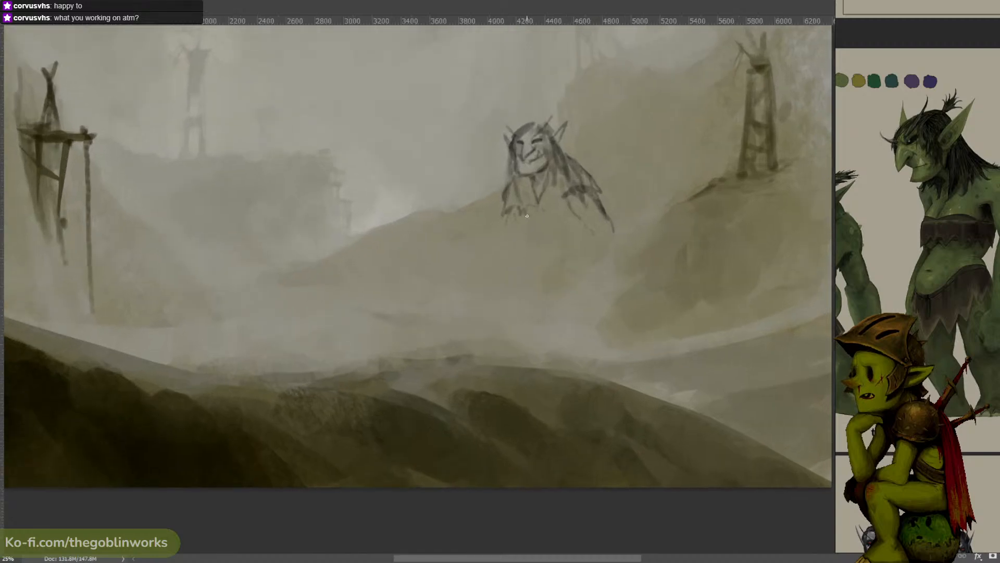
left_click_drag(521, 209, 525, 217)
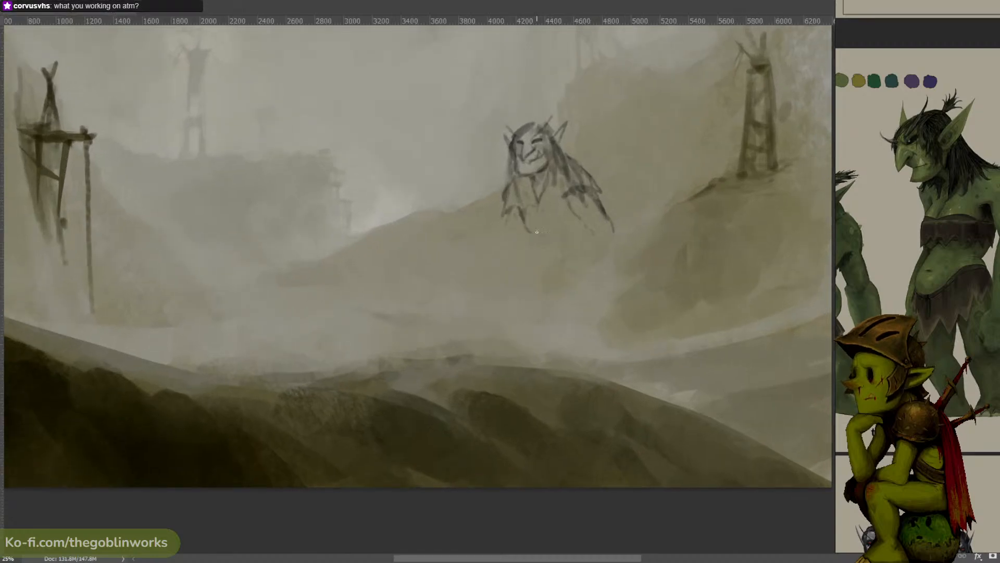
mouse_move(557, 232)
left_mouse_down()
mouse_move(577, 225)
mouse_move(549, 232)
left_mouse_up()
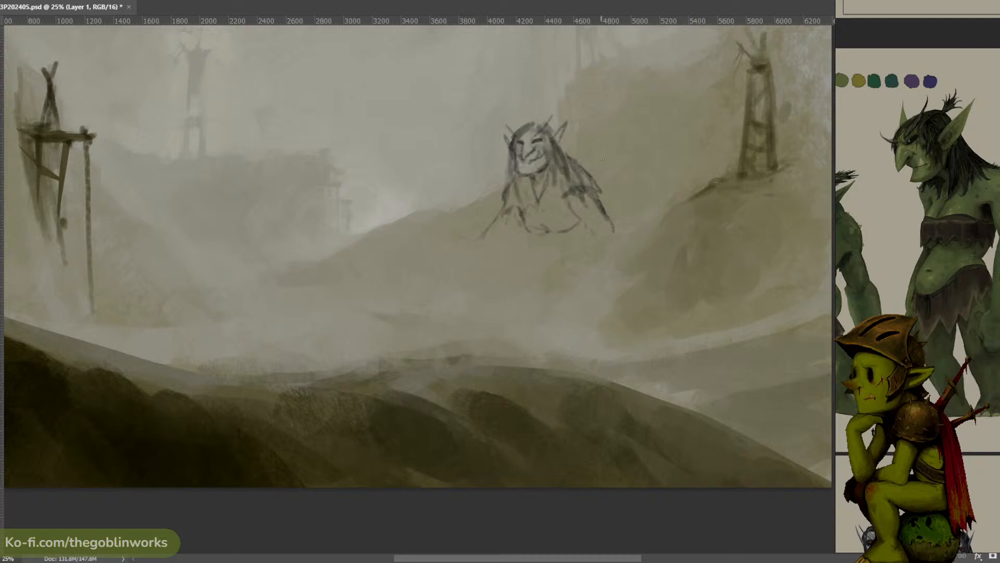
left_click_drag(536, 235, 555, 245)
mouse_move(542, 235)
left_mouse_down()
mouse_move(510, 262)
mouse_move(511, 253)
left_mouse_up()
key("ctrl+z")
- Erase the troll's lowered left-side arm with a lasso selection and sketch a raised upper arm beside the ear
key("ctrl+z")
key("ctrl+z")
key("ctrl+z")
left_click_drag(615, 200, 598, 197)
mouse_move(504, 180)
left_mouse_down()
mouse_move(490, 184)
mouse_move(509, 210)
left_mouse_up()
key("Delete")
key("ctrl+d")
mouse_move(513, 156)
left_mouse_down()
mouse_move(492, 156)
mouse_move(504, 177)
mouse_move(447, 116)
mouse_move(423, 121)
mouse_move(496, 141)
mouse_move(483, 140)
left_mouse_up()
- Sketch the inner edge of the troll's raised forearm above the bent elbow
key("ctrl+z")
- Try out a rough palm shape above the raised forearm
key("ctrl+z")
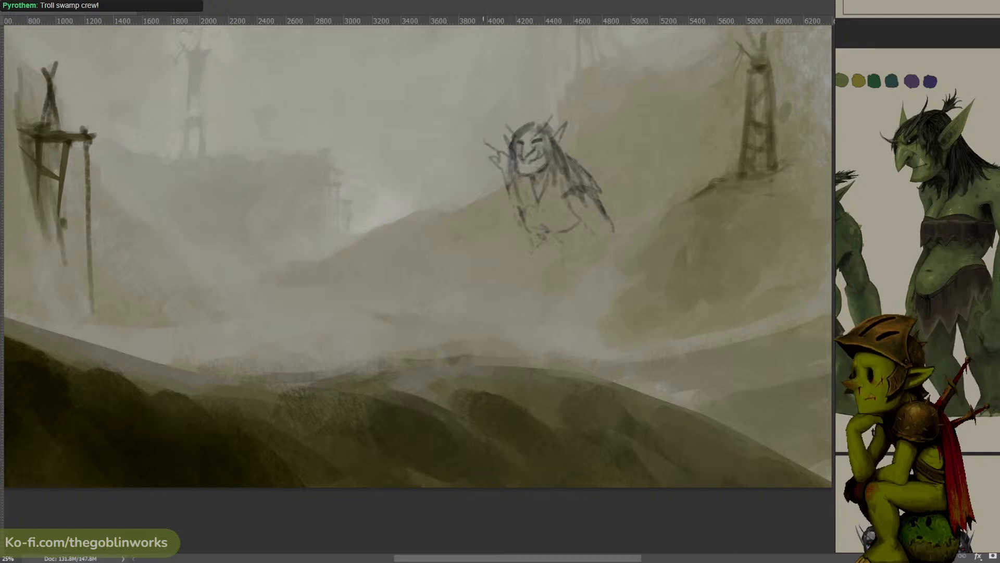
left_click_drag(487, 106, 488, 122)
mouse_move(492, 89)
left_mouse_down()
mouse_move(464, 74)
mouse_move(504, 73)
left_mouse_up()
key("ctrl+z")
key("ctrl+z")
key("ctrl+z")
key("ctrl+z")
mouse_move(478, 60)
left_mouse_down()
mouse_move(492, 47)
mouse_move(502, 74)
mouse_move(491, 82)
left_mouse_up()
key("ctrl+z")
key("ctrl+z")
key("ctrl+z")
key("ctrl+z")
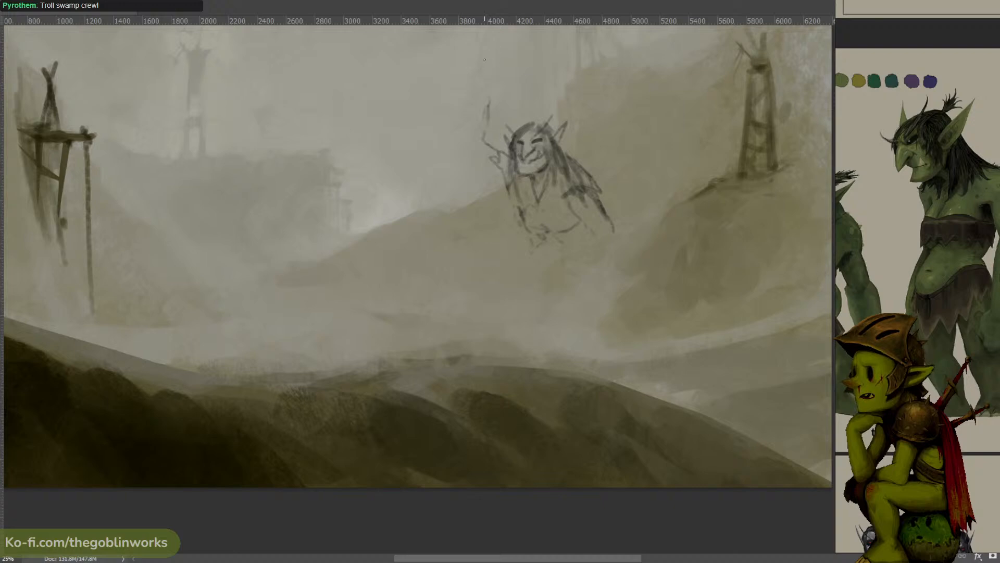
mouse_move(487, 59)
left_mouse_down()
mouse_move(491, 83)
mouse_move(475, 67)
mouse_move(460, 82)
mouse_move(487, 73)
left_mouse_up()
key("ctrl+z")
key("ctrl+z")
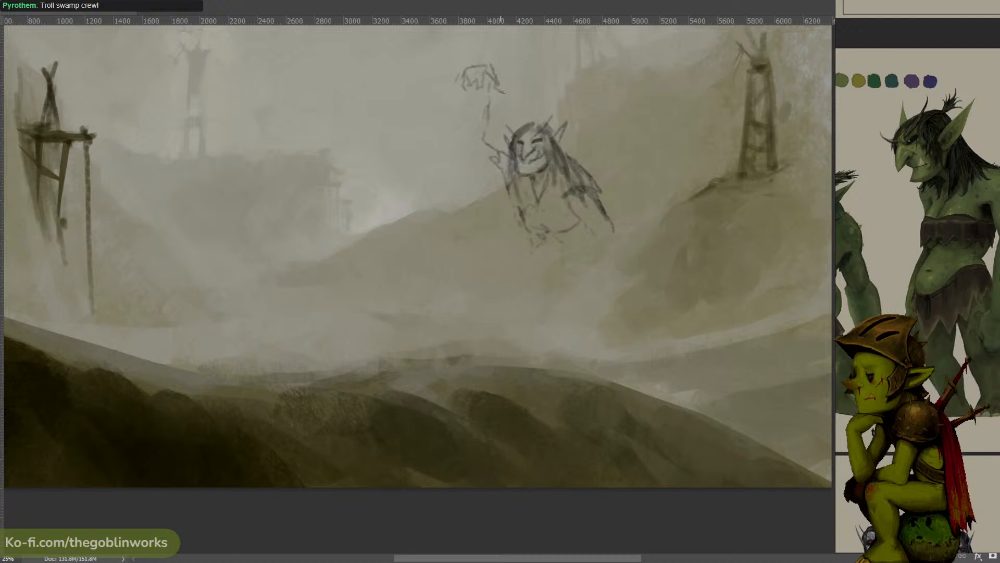
- Add upward-curving pointed fingers and a thumb to the troll's raised hand
mouse_move(495, 86)
left_mouse_down()
mouse_move(510, 97)
mouse_move(487, 94)
left_mouse_up()
mouse_move(481, 59)
left_mouse_down()
mouse_move(465, 74)
mouse_move(461, 63)
left_mouse_up()
key("ctrl+z")
key("ctrl+z")
key("ctrl+z")
mouse_move(484, 63)
left_mouse_down()
mouse_move(506, 62)
mouse_move(493, 65)
mouse_move(496, 54)
mouse_move(485, 84)
mouse_move(464, 82)
mouse_move(461, 131)
left_mouse_up()
key("ctrl+z")
- Redraw the outer contour of the troll's raised forearm so that it bulges below the wrist
key("ctrl+z")
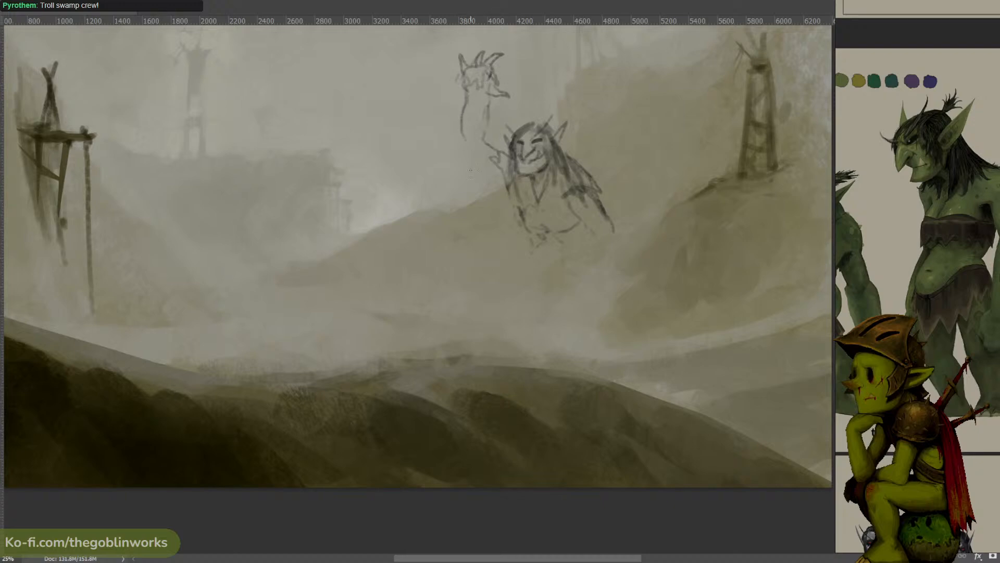
key("ctrl+z")
left_click_drag(466, 95, 461, 122)
key("ctrl+z")
left_click_drag(467, 95, 459, 128)
key("ctrl+z")
key("ctrl+z")
key("ctrl+z")
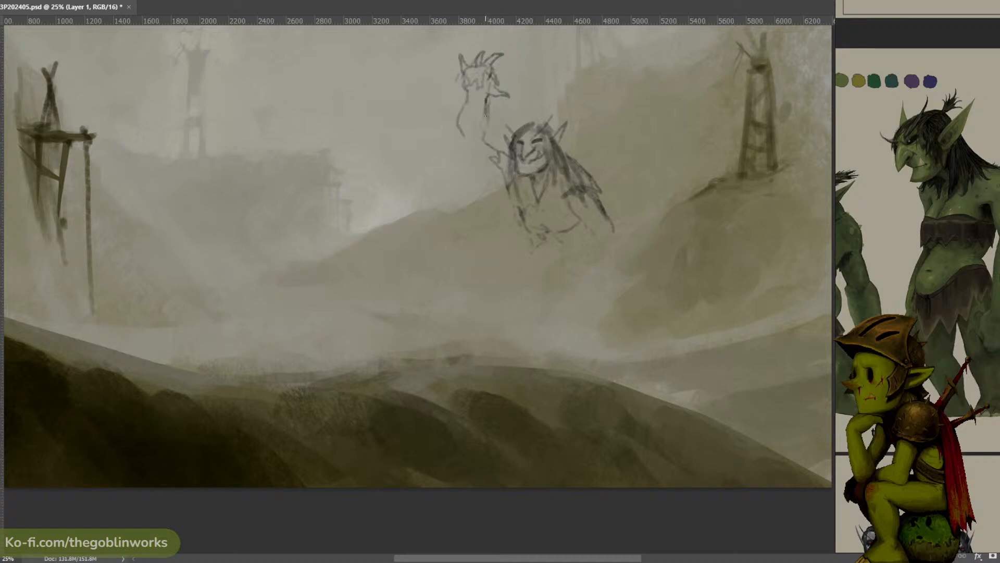
- Lasso the upward-pointing fingers and palm of the raised hand and cut them out
key("l")
mouse_move(505, 76)
left_mouse_down()
mouse_move(453, 82)
mouse_move(502, 79)
left_mouse_up()
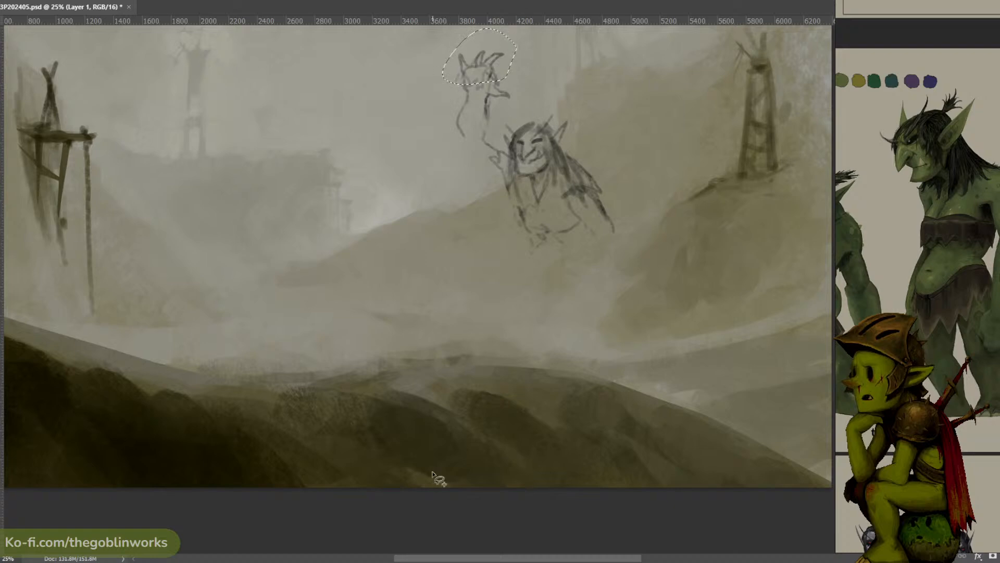
key("ctrl+x")
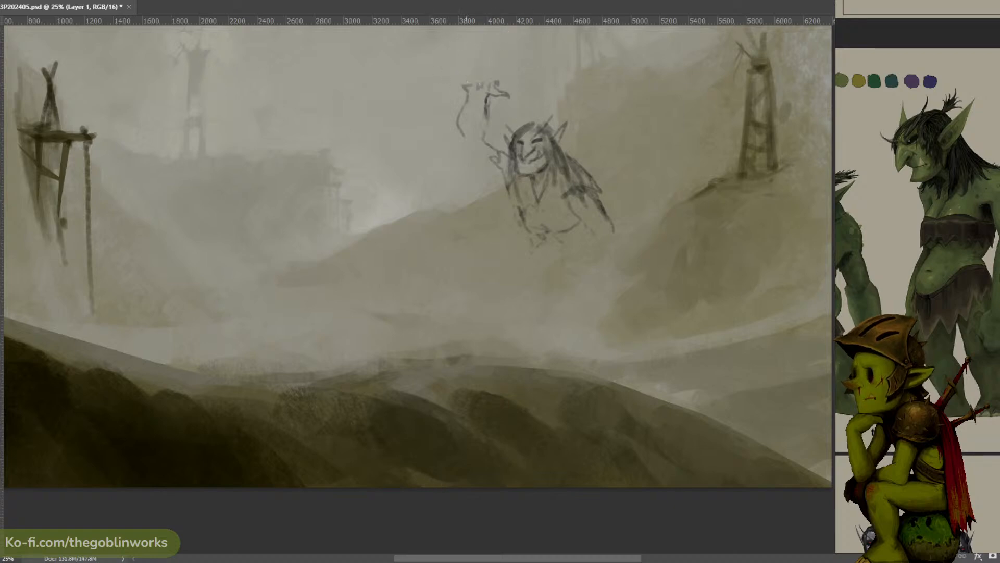
- Redraw the raised hand with curled, clawed fingers and close the forearm outline down to the shoulder
mouse_move(467, 87)
left_mouse_down()
mouse_move(488, 68)
mouse_move(514, 84)
mouse_move(498, 93)
mouse_move(466, 83)
mouse_move(464, 97)
mouse_move(478, 74)
mouse_move(464, 91)
mouse_move(496, 108)
mouse_move(466, 103)
mouse_move(464, 111)
mouse_move(467, 145)
mouse_move(500, 144)
mouse_move(483, 164)
mouse_move(494, 169)
mouse_move(476, 152)
mouse_move(497, 171)
mouse_move(529, 154)
left_mouse_up()
key("ctrl+z")
key("ctrl+z")
key("ctrl+z")
key("ctrl+z")
key("ctrl+z")
key("ctrl+z")
key("ctrl+z")
key("ctrl+z")
key("ctrl+z")
- Erase the curled hand with a lasso selection and redraw it as an open hand with fingers spread away from the head
key("l")
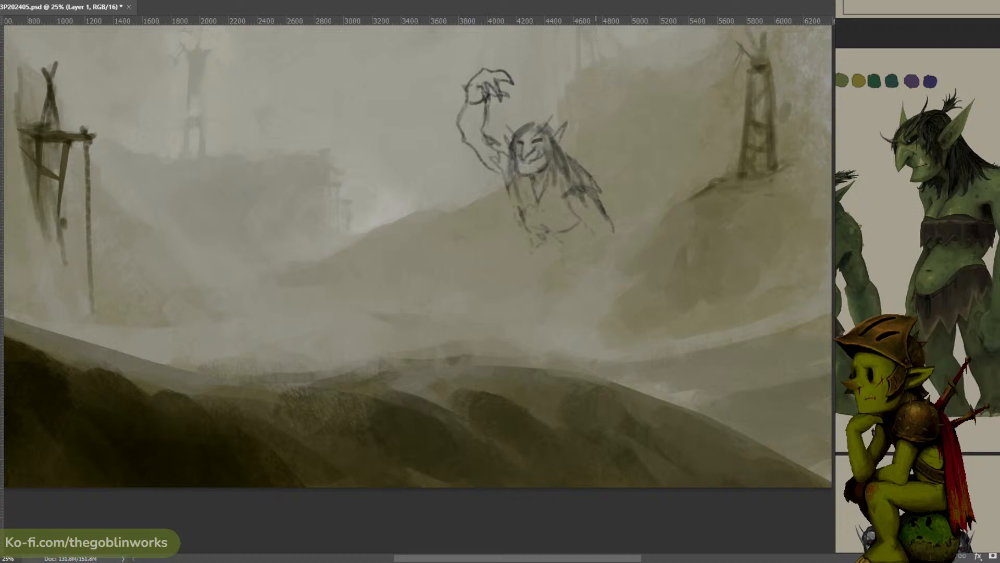
key("l")
mouse_move(504, 95)
left_mouse_down()
mouse_move(454, 87)
mouse_move(518, 71)
mouse_move(460, 78)
mouse_move(450, 90)
mouse_move(460, 85)
mouse_move(455, 68)
mouse_move(448, 88)
mouse_move(480, 69)
mouse_move(449, 59)
mouse_move(480, 68)
mouse_move(464, 69)
mouse_move(468, 77)
mouse_move(480, 68)
mouse_move(501, 95)
mouse_move(476, 79)
left_mouse_up()
key("Delete")
key("ctrl+d")
key("b")
key("ctrl+z")
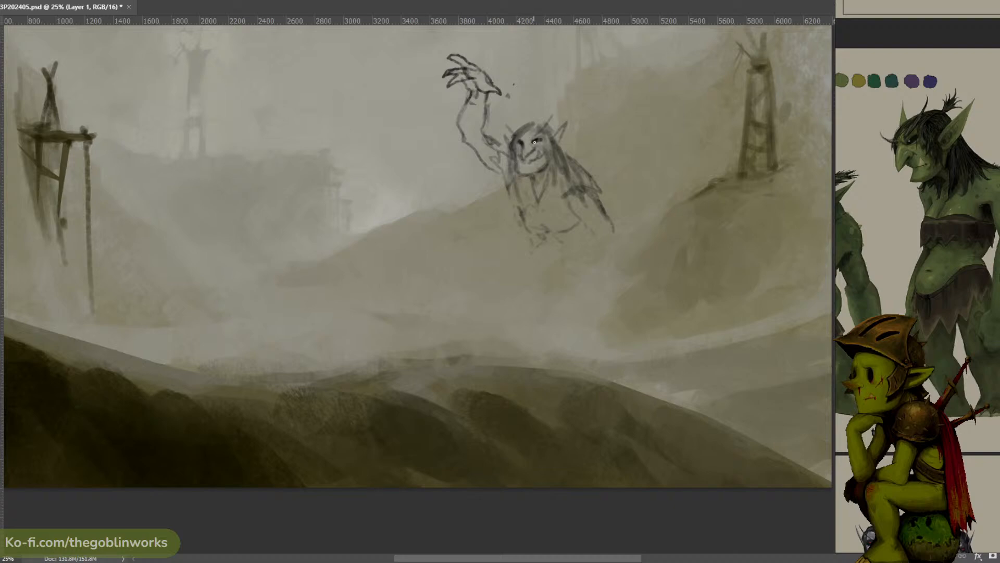
- Refine the troll's face with darker eyes and mouth, a redrawn chin and jaw, and shading along the cheek
left_click_drag(534, 143, 543, 141)
mouse_move(526, 166)
left_mouse_down()
mouse_move(538, 163)
mouse_move(521, 172)
left_mouse_up()
key("ctrl+z")
key("ctrl+z")
key("ctrl+z")
key("ctrl+z")
left_click_drag(526, 180, 541, 169)
left_click_drag(516, 156, 523, 177)
left_click_drag(536, 140, 532, 139)
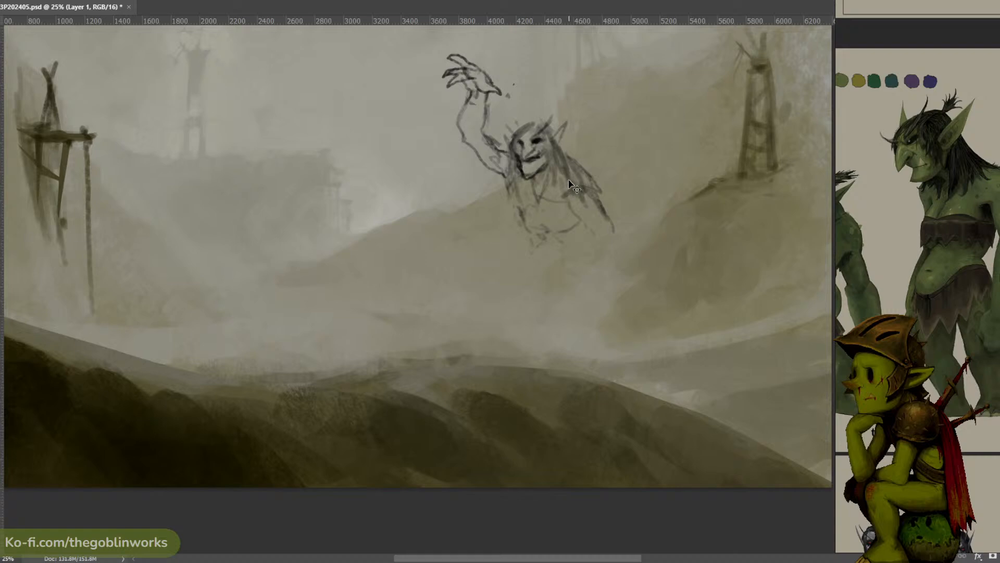
mouse_move(558, 182)
left_mouse_down()
mouse_move(539, 209)
mouse_move(568, 185)
mouse_move(550, 203)
mouse_move(587, 187)
mouse_move(597, 201)
mouse_move(569, 191)
mouse_move(569, 203)
mouse_move(594, 230)
mouse_move(637, 258)
left_mouse_up()
key("ctrl+z")
key("ctrl+z")
key("ctrl+z")
mouse_move(610, 218)
left_mouse_down()
mouse_move(631, 263)
mouse_move(614, 250)
mouse_move(618, 271)
left_mouse_up()
- Sketch the troll's lowered upper arm down to the elbow and the upper edge of its forearm reaching across the waist
key("ctrl+z")
key("ctrl+z")
left_click_drag(589, 229, 598, 266)
key("ctrl+z")
key("ctrl+z")
- Lasso the old shoulder and upper-arm strokes beside the troll's long hair, delete them and deselect
key("l")
mouse_move(594, 173)
left_mouse_down()
mouse_move(564, 236)
mouse_move(599, 174)
mouse_move(546, 206)
left_mouse_up()
key("Delete")
key("ctrl+d")
key("b")
key("ctrl+z")
mouse_move(561, 167)
left_mouse_down()
mouse_move(578, 197)
mouse_move(560, 218)
mouse_move(577, 207)
mouse_move(560, 236)
left_mouse_up()
key("ctrl+z")
left_click_drag(553, 210, 546, 239)
mouse_move(575, 206)
left_mouse_down()
mouse_move(562, 243)
mouse_move(574, 212)
mouse_move(565, 237)
mouse_move(501, 269)
left_mouse_up()
key("ctrl+z")
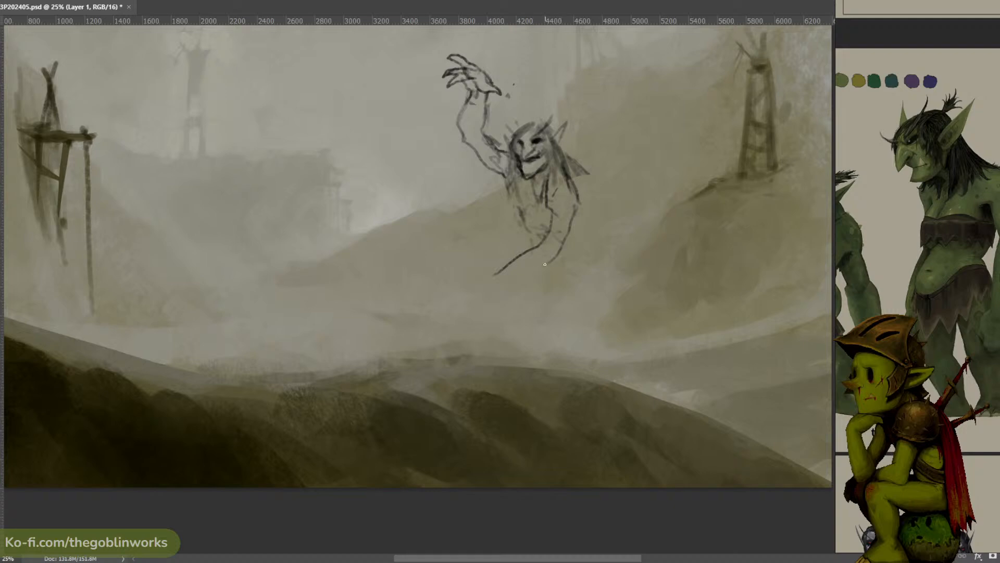
key("ctrl+z")
- Close the underside of the lowered forearm and draw its open hand with the clawed fingers pointing away from the body
left_click_drag(559, 250, 519, 277)
mouse_move(476, 263)
left_mouse_down()
mouse_move(485, 268)
mouse_move(473, 271)
mouse_move(466, 256)
mouse_move(477, 277)
mouse_move(466, 274)
mouse_move(503, 285)
left_mouse_up()
key("ctrl+z")
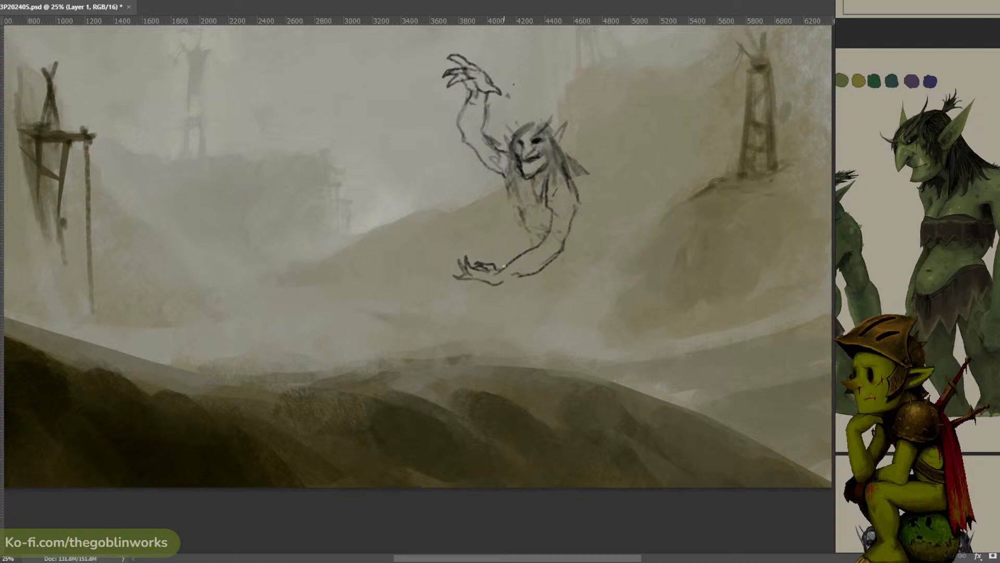
mouse_move(515, 276)
left_mouse_down()
mouse_move(496, 282)
mouse_move(547, 260)
left_mouse_up()
- Darken the chest-side contour of the torso and draw the waist line down to the lowered forearm
mouse_move(514, 177)
left_mouse_down()
mouse_move(505, 208)
mouse_move(520, 225)
mouse_move(520, 212)
mouse_move(519, 226)
left_mouse_up()
key("ctrl+z")
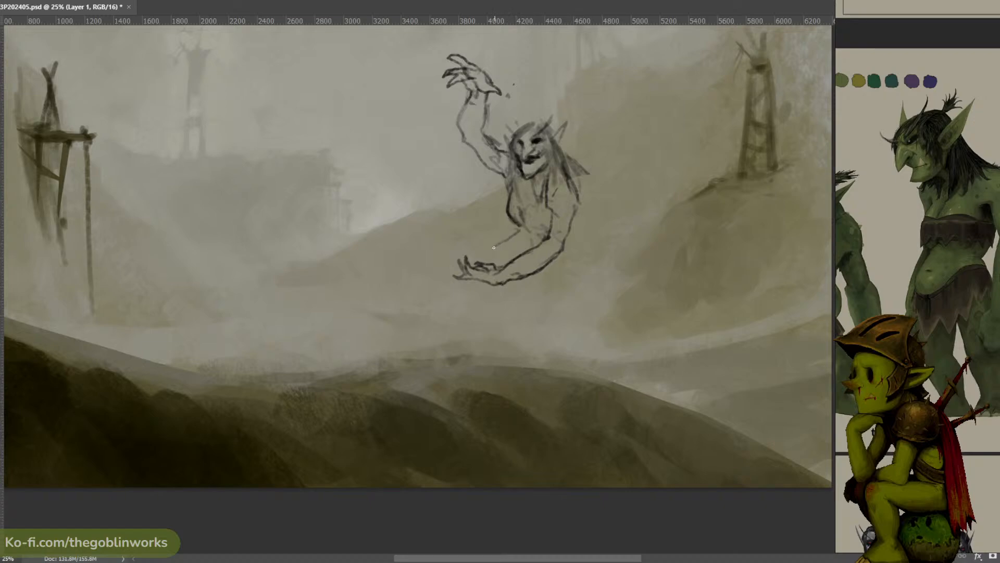
key("ctrl+z")
mouse_move(494, 247)
left_mouse_down()
mouse_move(514, 226)
mouse_move(505, 256)
left_mouse_up()
- Sketch the outer contours of both legs, with the front thigh bent below the hand and the rear leg extending down from the elbow
left_click_drag(491, 273, 480, 289)
key("ctrl+z")
left_click_drag(510, 234, 462, 316)
key("ctrl+z")
mouse_move(562, 251)
left_mouse_down()
mouse_move(566, 254)
mouse_move(573, 296)
left_mouse_up()
left_click_drag(566, 253, 586, 338)
key("ctrl+z")
- Draw the inner contours of both legs and close the front leg with a flat foot
key("ctrl+z")
left_click_drag(571, 290, 582, 325)
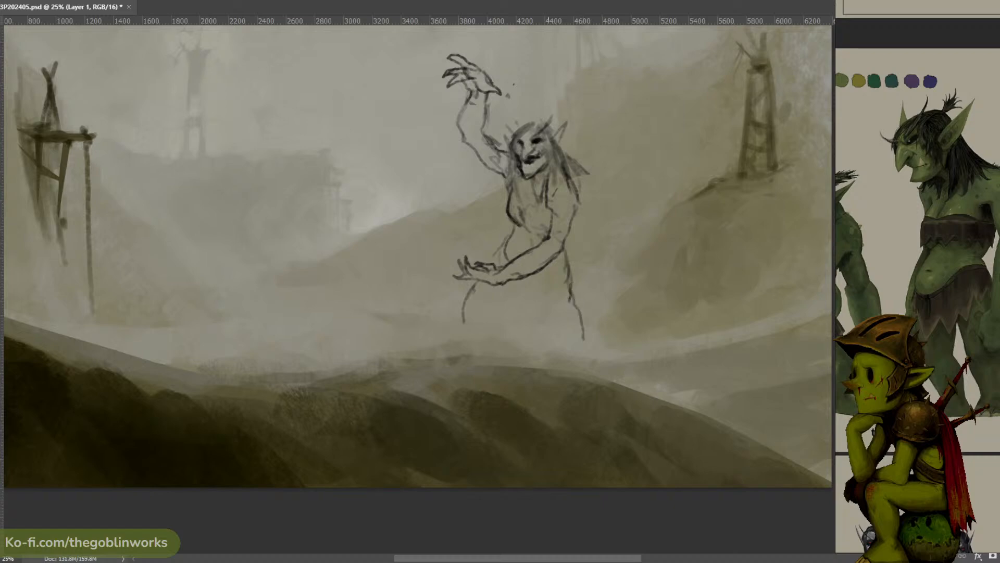
left_click_drag(542, 284, 561, 330)
key("ctrl+z")
mouse_move(536, 278)
left_mouse_down()
mouse_move(480, 307)
mouse_move(475, 283)
mouse_move(485, 320)
mouse_move(447, 340)
mouse_move(474, 339)
left_mouse_up()
key("ctrl+z")
key("ctrl+z")
key("ctrl+z")
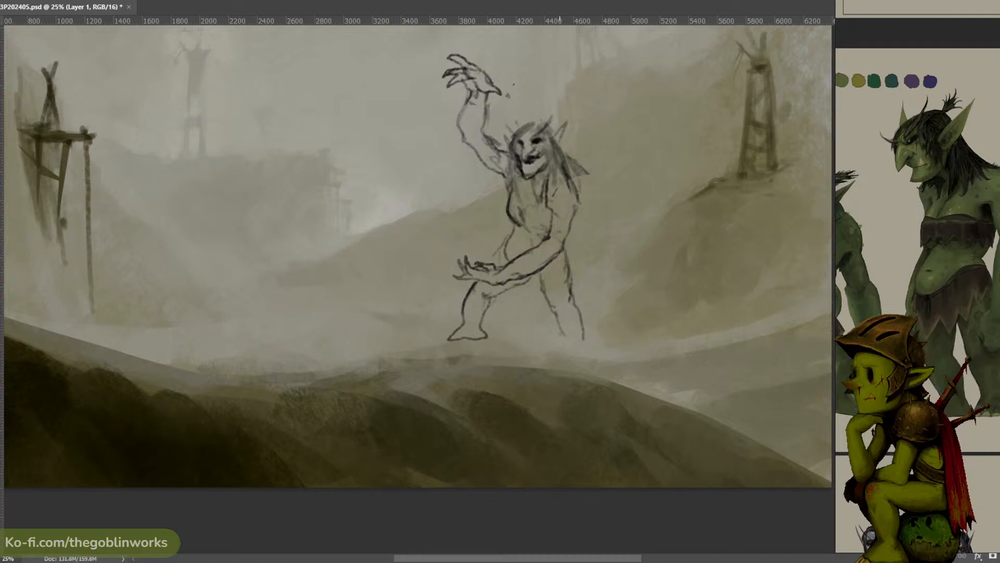
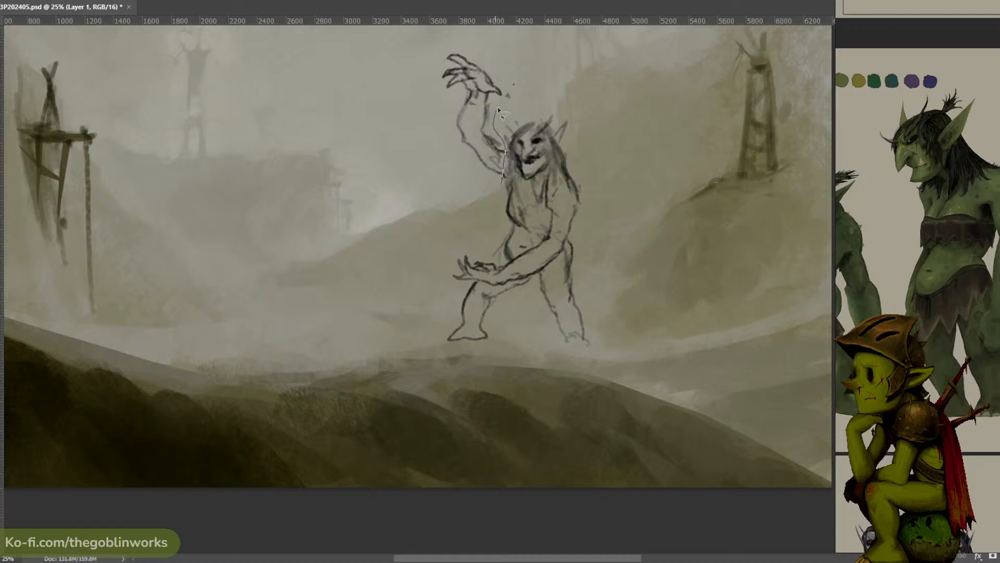
mouse_move(498, 107)
left_mouse_down()
mouse_move(418, 98)
mouse_move(501, 141)
left_mouse_up()
key("ctrl+t")
mouse_move(422, 24)
left_mouse_down()
mouse_move(433, 45)
mouse_move(428, 31)
left_mouse_up()
left_click(536, 1)
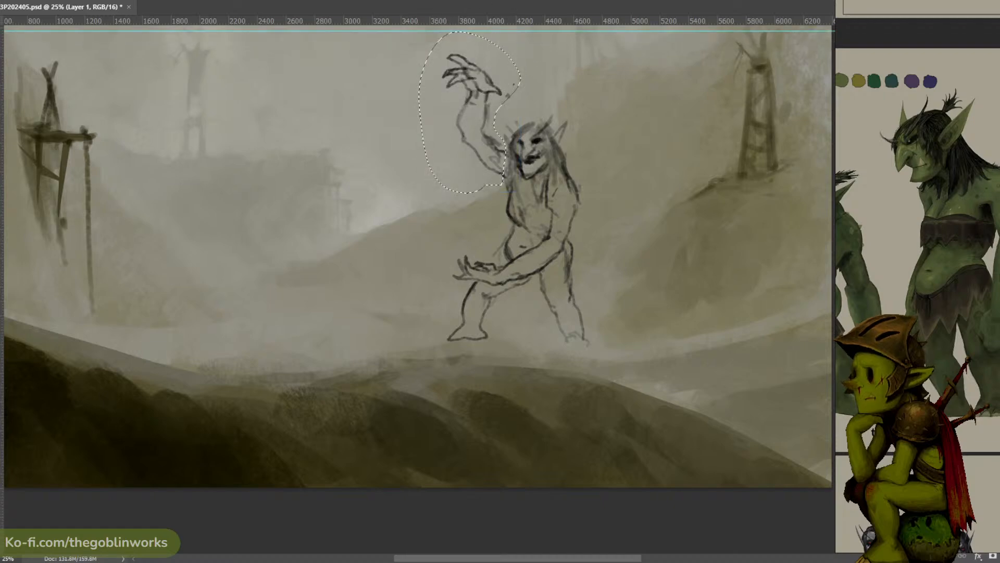
key("ctrl+z")
key("ctrl+z")
key("ctrl+t")
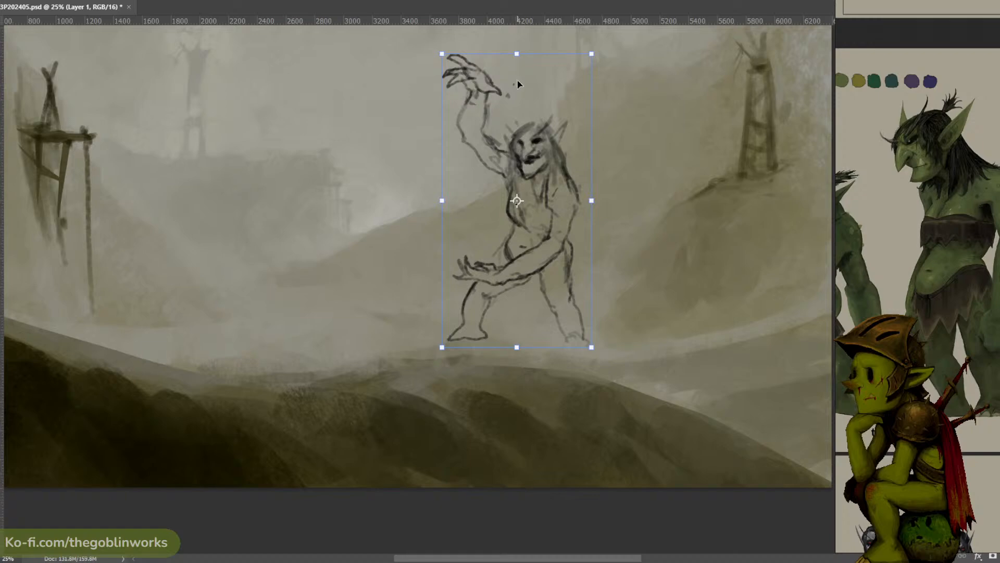
key("Escape")
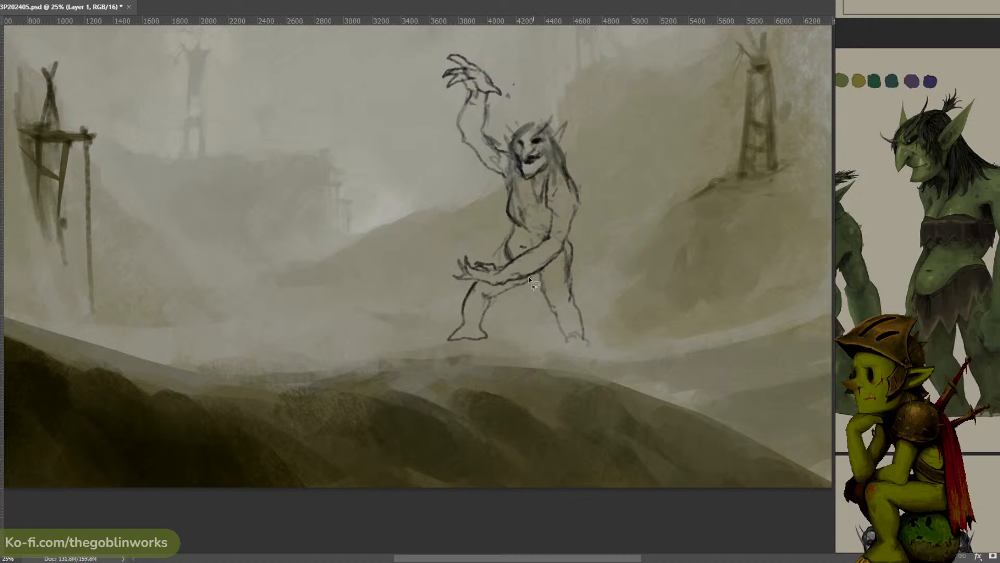
- Select the bent front leg and stretch it outward and down so the foot lands farther from the body
mouse_move(530, 276)
left_mouse_down()
mouse_move(436, 307)
mouse_move(518, 289)
left_mouse_up()
key("ctrl+t")
left_click_drag(424, 358, 412, 366)
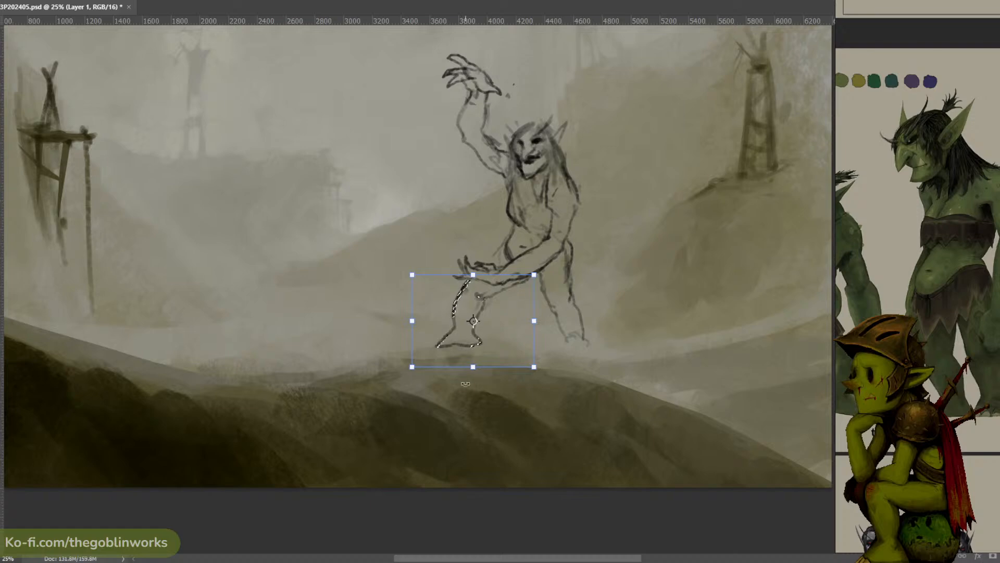
key("Return")
- Select the rear leg and enlarge it, shifting it slightly toward the front leg
mouse_move(573, 233)
left_mouse_down()
mouse_move(555, 255)
mouse_move(615, 292)
mouse_move(616, 312)
left_mouse_up()
key("ctrl+t")
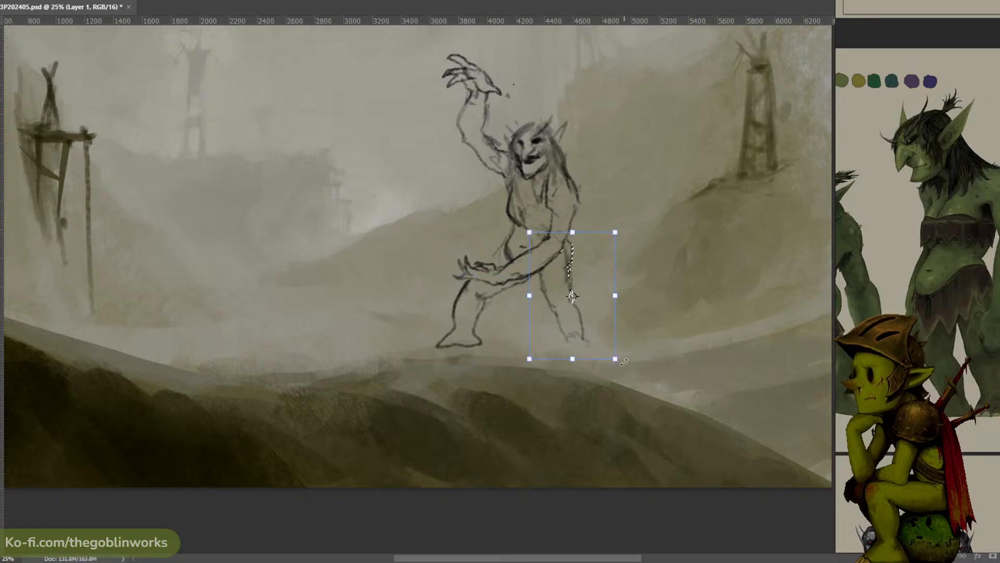
left_click_drag(624, 361, 627, 371)
left_click_drag(602, 316, 596, 314)
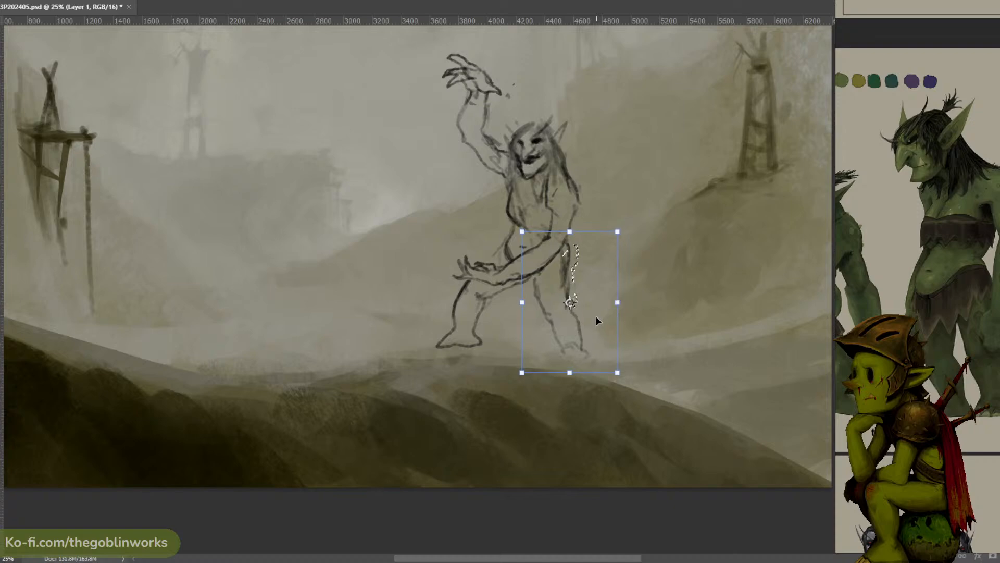
key("Return")
key("ctrl+d")
- Draw a ragged loincloth with jagged tips around the hips and add contour lines on the chest
key("b")
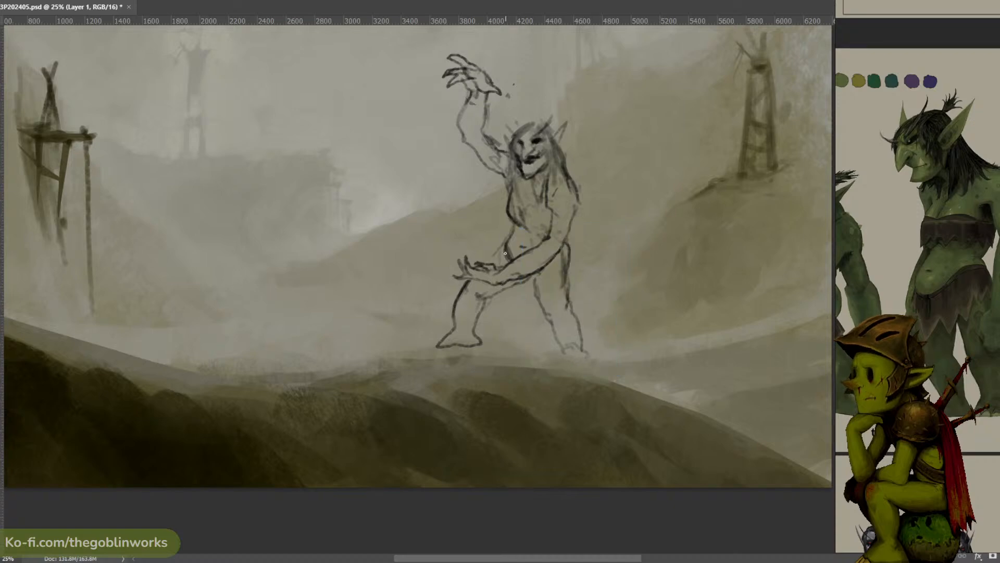
mouse_move(504, 254)
left_mouse_down()
mouse_move(515, 301)
mouse_move(554, 261)
mouse_move(518, 300)
mouse_move(542, 270)
left_mouse_up()
key("ctrl+z")
mouse_move(558, 250)
left_mouse_down()
mouse_move(577, 286)
mouse_move(557, 257)
mouse_move(543, 272)
mouse_move(567, 265)
left_mouse_up()
mouse_move(567, 265)
left_mouse_down()
mouse_move(575, 274)
mouse_move(567, 260)
left_mouse_up()
left_click_drag(511, 242, 525, 247)
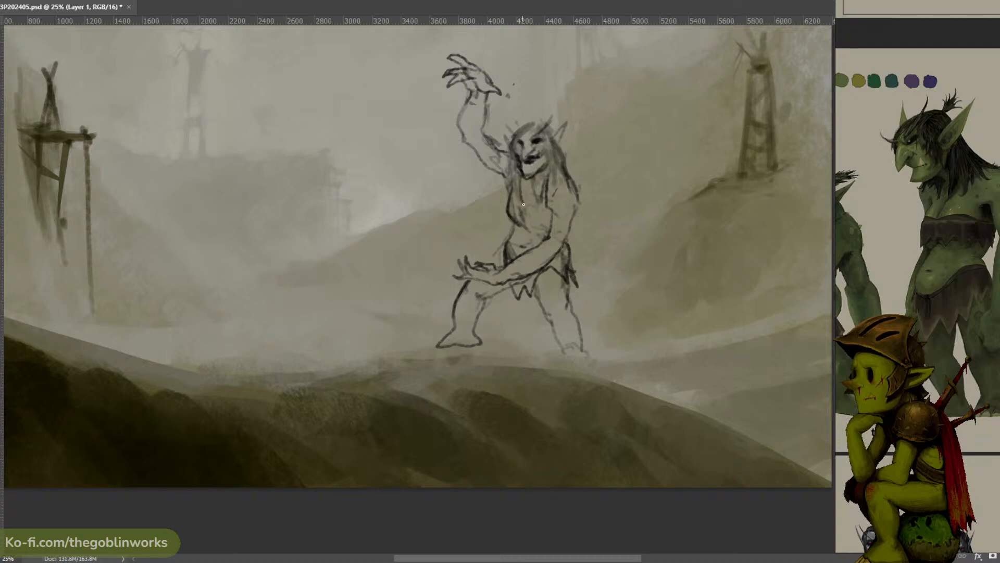
mouse_move(529, 207)
left_mouse_down()
mouse_move(556, 167)
mouse_move(534, 198)
left_mouse_up()
- Select the raised clawed hand, scale it down and seat it on the wrist
mouse_move(497, 126)
left_mouse_down()
mouse_move(441, 129)
mouse_move(498, 127)
left_mouse_up()
key("ctrl+t")
left_click_drag(523, 25, 510, 53)
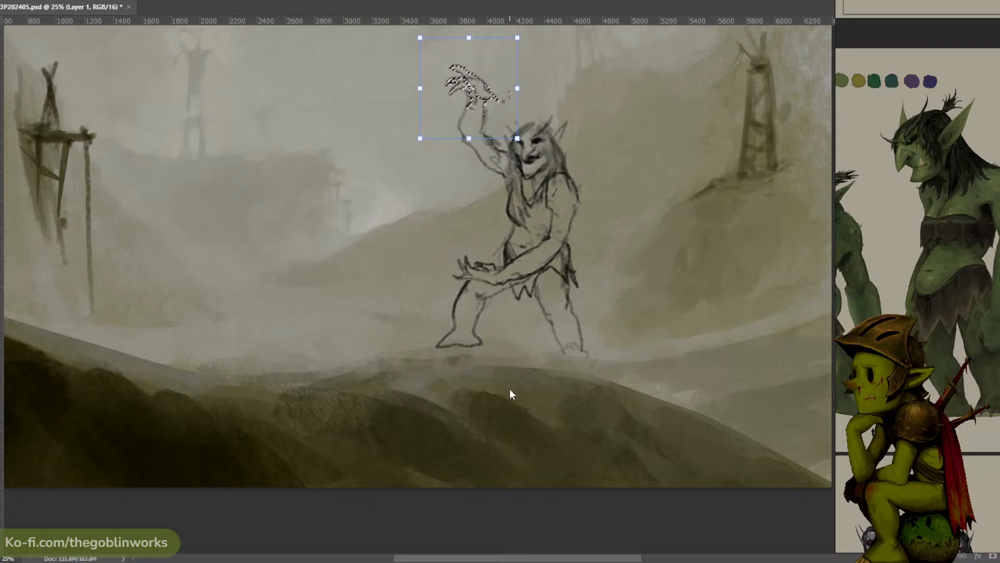
key("Return")
key("ctrl+d")
- Select the lowered open hand, scale it down and move it closer to the torso
mouse_move(499, 286)
left_mouse_down()
mouse_move(451, 256)
mouse_move(456, 283)
mouse_move(499, 285)
left_mouse_up()
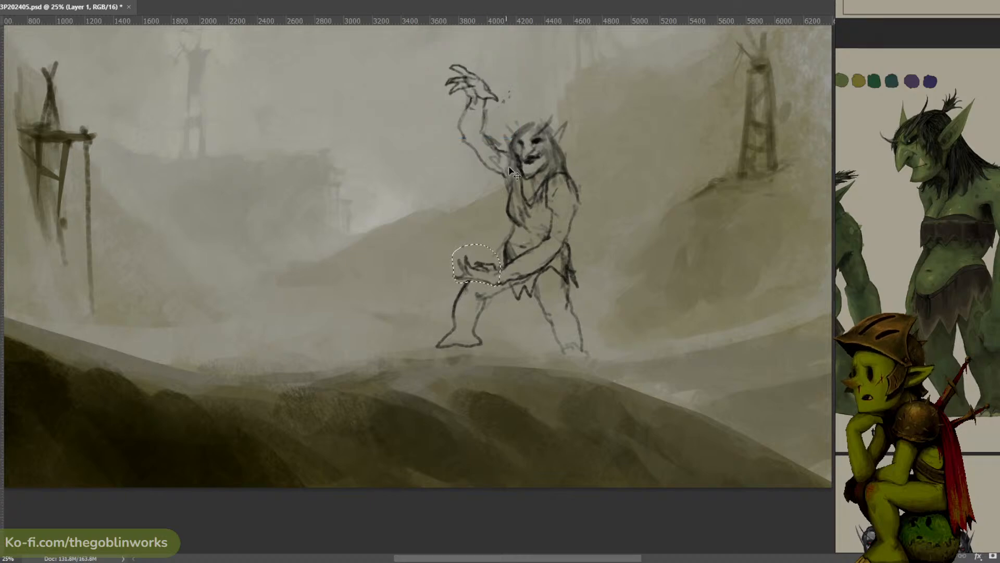
key("ctrl+t")
left_click_drag(482, 249, 498, 255)
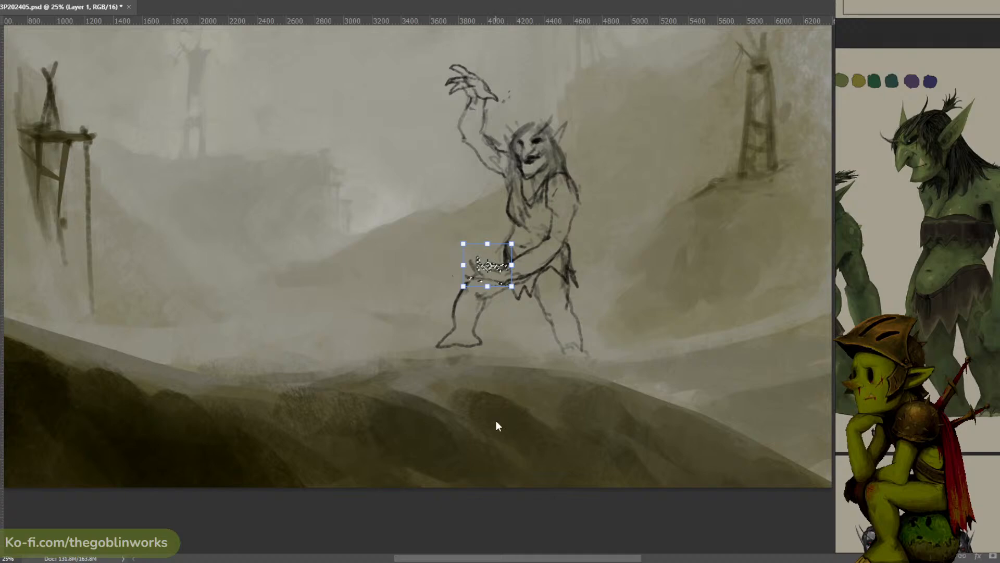
key("Return")
key("ctrl+d")
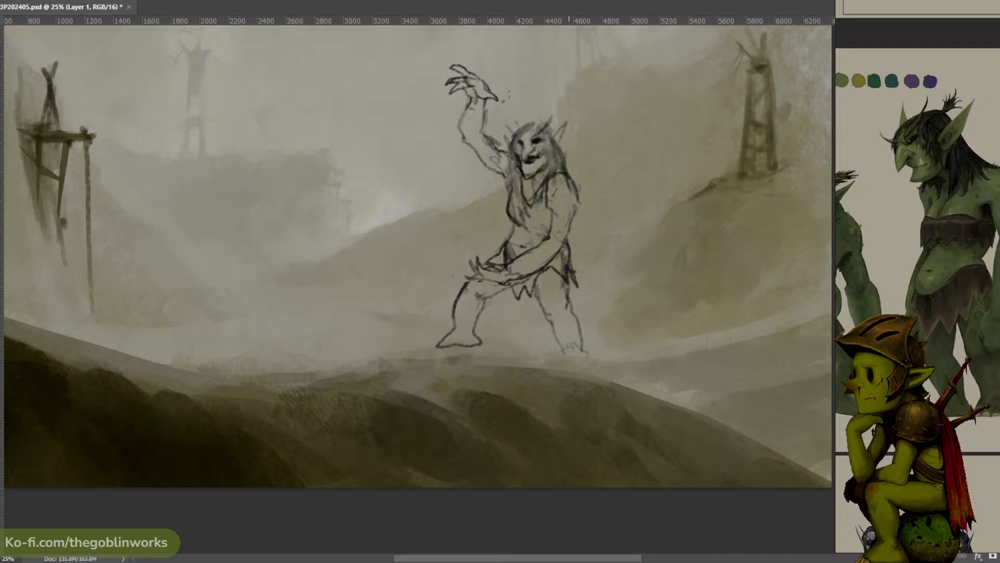
- Select the lowered forearm with its open hand and erase them from the sketch
key("l")
mouse_move(515, 262)
left_mouse_down()
mouse_move(482, 264)
mouse_move(516, 263)
left_mouse_up()
key("ctrl+d")
mouse_move(581, 210)
left_mouse_down()
mouse_move(550, 237)
mouse_move(466, 268)
mouse_move(526, 289)
mouse_move(579, 207)
left_mouse_up()
key("Delete")
key("ctrl+d")
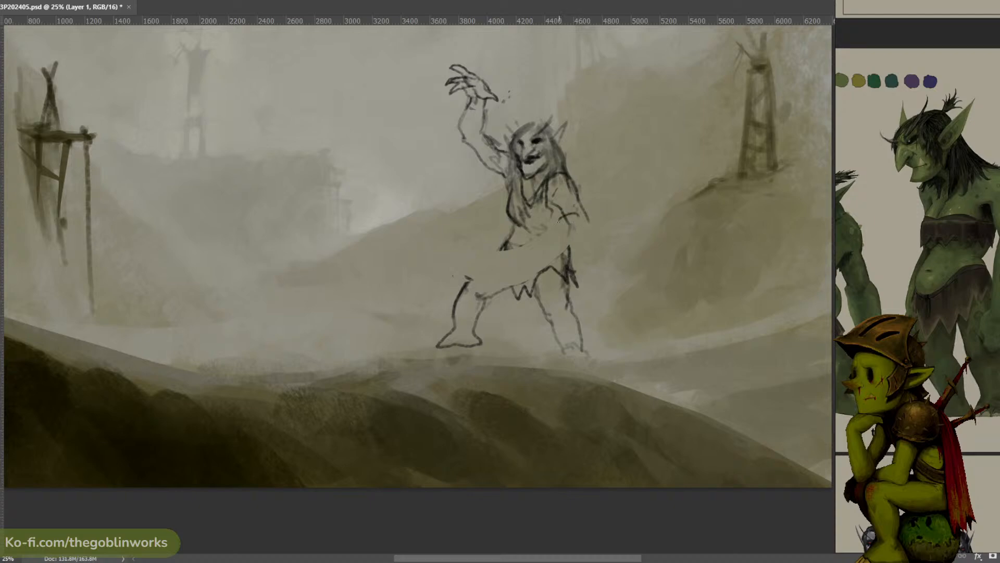
- Redraw the lowered arm bent at the waist, gripping a long diagonal staff with a branching claw-like tip
key("ctrl+z")
mouse_move(578, 220)
left_mouse_down()
mouse_move(564, 221)
mouse_move(561, 240)
left_mouse_up()
mouse_move(588, 220)
left_mouse_down()
mouse_move(596, 230)
mouse_move(467, 198)
left_mouse_up()
key("ctrl+z")
key("ctrl+z")
mouse_move(558, 224)
left_mouse_down()
mouse_move(436, 169)
mouse_move(460, 190)
mouse_move(435, 179)
mouse_move(442, 194)
mouse_move(482, 190)
mouse_move(454, 189)
mouse_move(568, 223)
mouse_move(554, 224)
mouse_move(695, 283)
mouse_move(591, 240)
left_mouse_up()
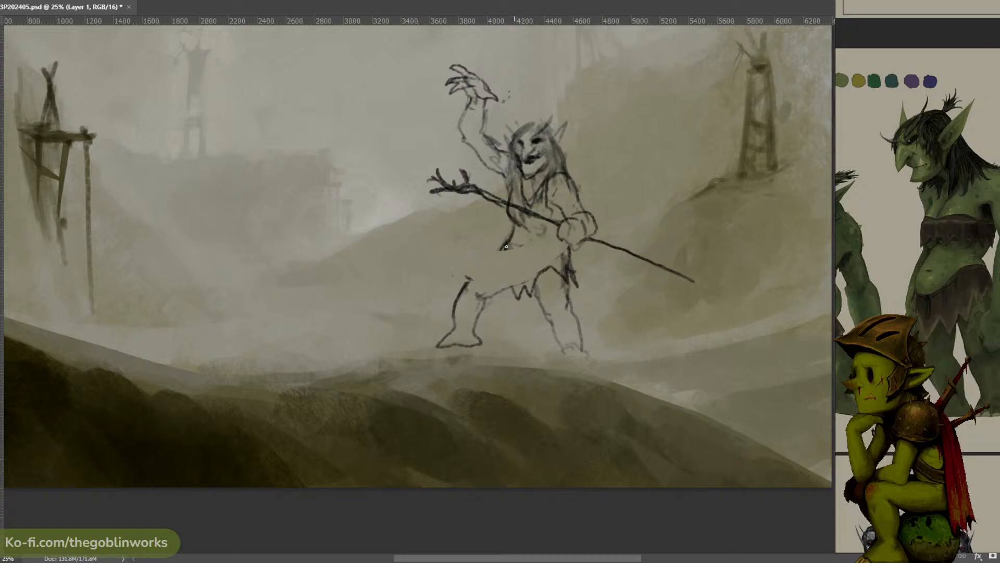
- Draw the belly curve, the ragged loincloth front and the upper contour of the front thigh
left_click_drag(503, 244, 502, 268)
key("ctrl+z")
mouse_move(539, 259)
left_mouse_down()
mouse_move(564, 243)
mouse_move(535, 239)
mouse_move(503, 251)
mouse_move(501, 288)
mouse_move(511, 296)
left_mouse_up()
key("ctrl+z")
key("ctrl+z")
key("ctrl+z")
key("ctrl+z")
key("ctrl+z")
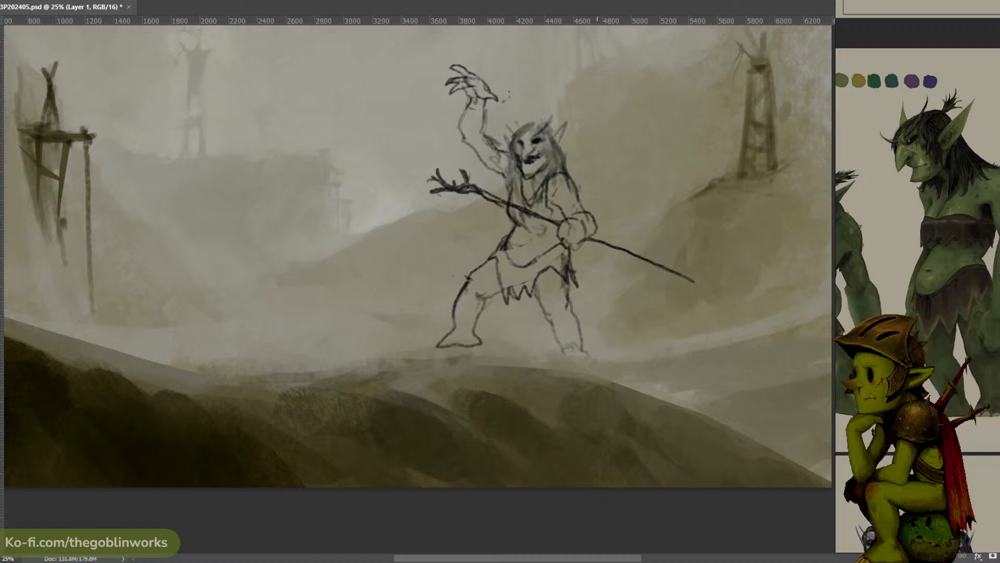
- Select the whole lower body below the staff and erase the legs and loincloth
mouse_move(514, 225)
left_mouse_down()
mouse_move(589, 351)
mouse_move(573, 250)
left_mouse_up()
key("Delete")
key("ctrl+d")
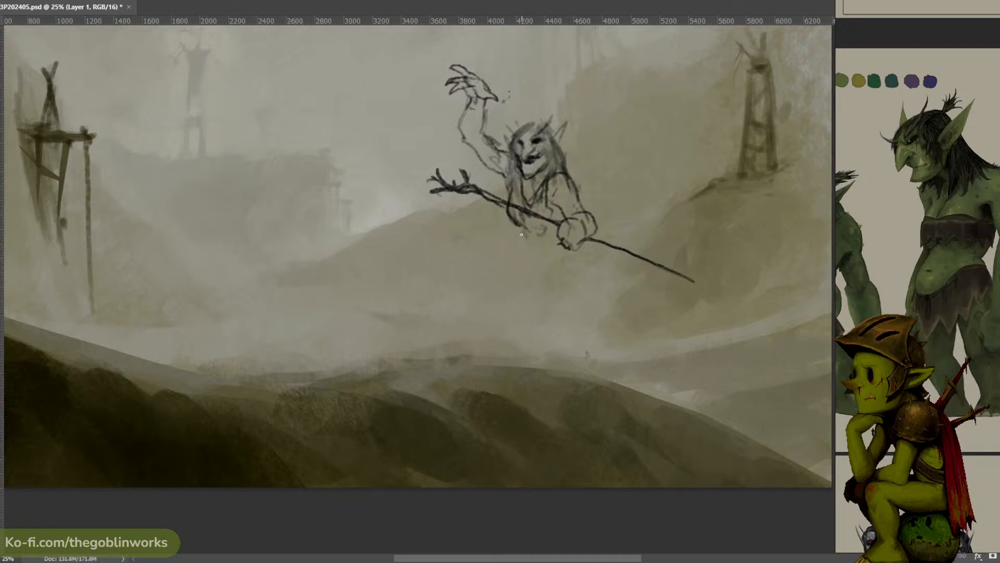
- Draw a round belly and a long, wide skirt with a jagged, torn hem below the staff
left_click_drag(516, 233, 516, 273)
key("ctrl+z")
key("ctrl+z")
key("ctrl+z")
left_click_drag(507, 244, 476, 283)
key("ctrl+z")
mouse_move(572, 252)
left_mouse_down()
mouse_move(589, 316)
mouse_move(580, 303)
mouse_move(576, 346)
mouse_move(555, 332)
mouse_move(520, 351)
mouse_move(514, 325)
mouse_move(473, 325)
mouse_move(475, 290)
mouse_move(508, 249)
left_mouse_up()
key("ctrl+z")
key("ctrl+z")
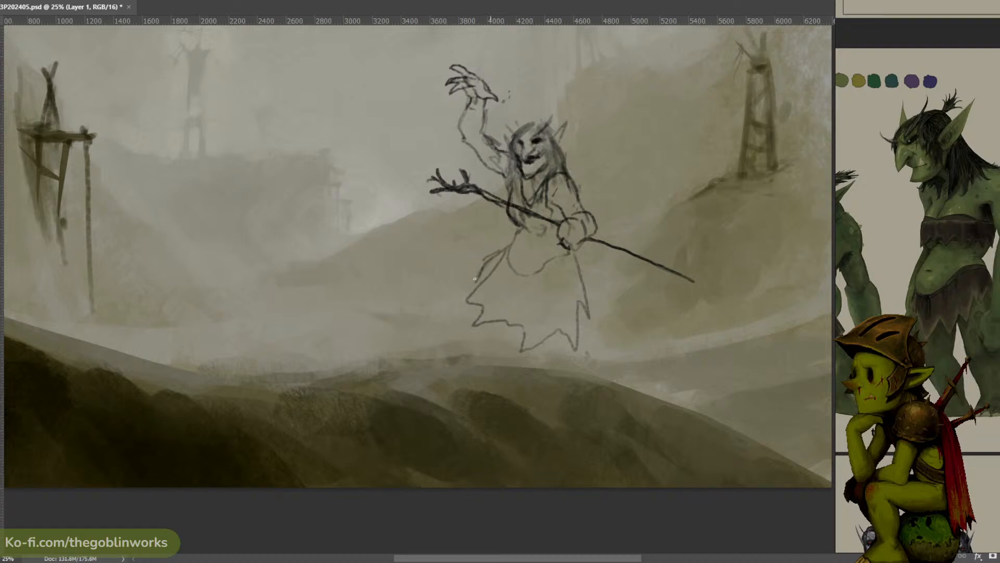
- Sketch the outer leg contour along the front edge of the skirt and a curved fold inside the skirt
left_click_drag(476, 278, 461, 338)
key("ctrl+z")
mouse_move(493, 257)
left_mouse_down()
mouse_move(466, 281)
mouse_move(460, 327)
left_mouse_up()
left_click_drag(552, 270, 550, 297)
- Scale the whole troll sketch down slightly and shift it toward the tower on the far cliff
key("ctrl+t")
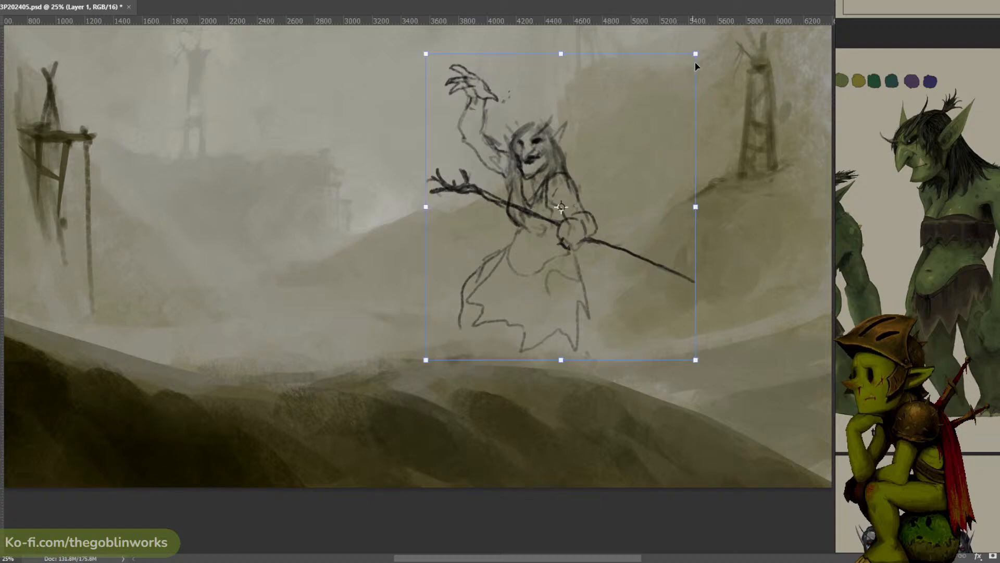
mouse_move(695, 62)
left_mouse_down()
mouse_move(648, 120)
mouse_move(723, 33)
left_mouse_up()
mouse_move(672, 107)
left_mouse_down()
mouse_move(661, 128)
mouse_move(661, 119)
left_mouse_up()
key("Return")
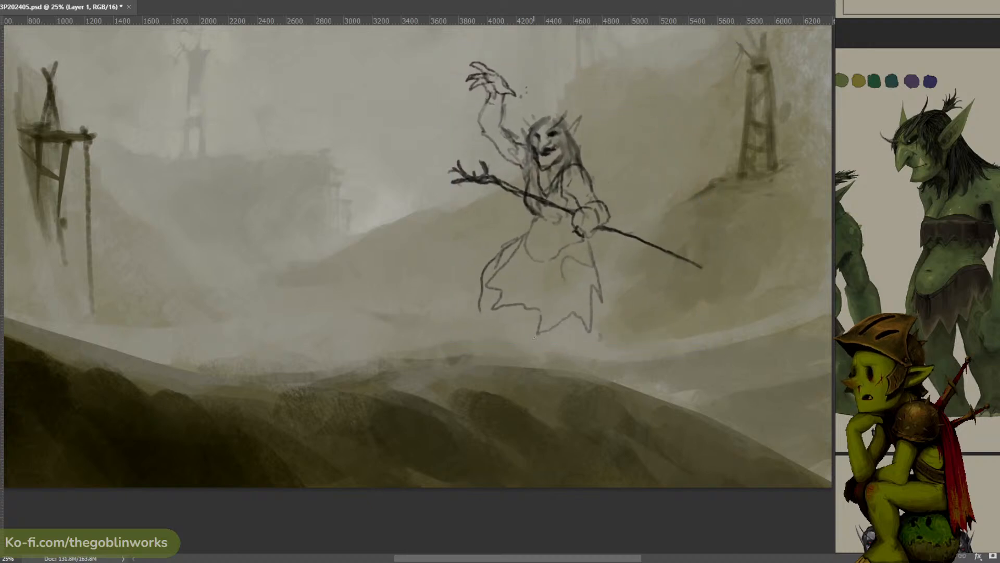
- Draw a string of beads hanging from the wrist of the raised hand
key("ctrl+z")
left_click_drag(474, 153, 484, 110)
key("ctrl+z")
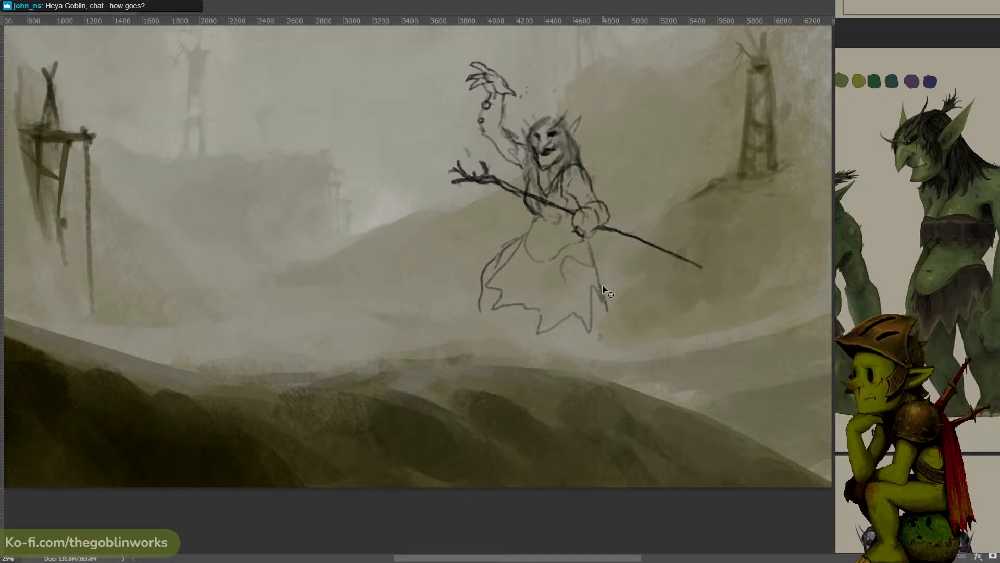
- Darken the round belly outline and sketch fold lines in the skirt
key("ctrl+z")
mouse_move(547, 256)
left_mouse_down()
mouse_move(585, 237)
mouse_move(614, 286)
left_mouse_up()
key("ctrl+z")
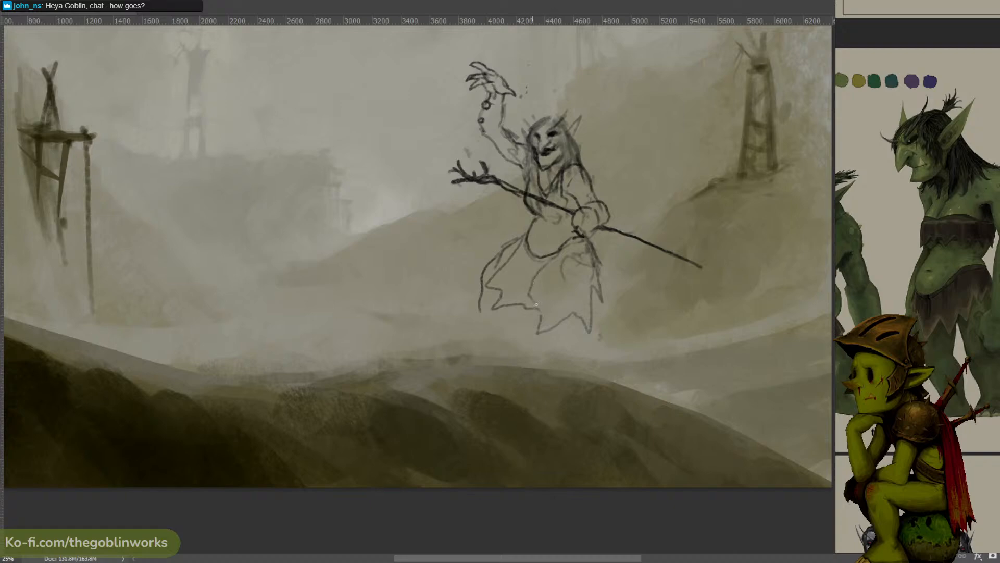
- Select the flared front part of the skirt with its leg contour and erase it
key("l")
left_click_drag(513, 333, 500, 336)
key("Delete")
key("ctrl+d")
- Redraw the narrower front edge of the skirt at the hip and darken the cloth below the fist
key("b")
key("ctrl+z")
mouse_move(532, 278)
left_mouse_down()
mouse_move(525, 244)
mouse_move(527, 258)
left_mouse_up()
key("ctrl+z")
left_click_drag(594, 274, 587, 249)
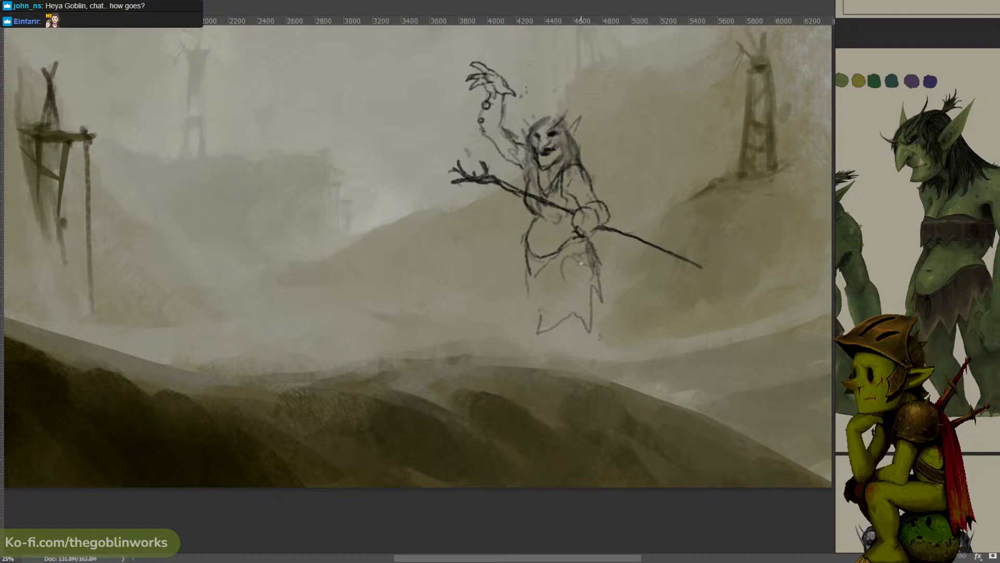
mouse_move(524, 247)
left_mouse_down()
mouse_move(511, 289)
mouse_move(516, 274)
mouse_move(519, 287)
mouse_move(540, 265)
left_mouse_up()
key("ctrl+z")
- Sketch the front thigh contour beside the cloth, the torn hem and a first rear-leg line below it
left_click_drag(517, 284, 515, 301)
left_click_drag(564, 259, 518, 307)
key("ctrl+z")
mouse_move(516, 286)
left_mouse_down()
mouse_move(518, 328)
mouse_move(566, 342)
mouse_move(561, 351)
mouse_move(552, 330)
mouse_move(578, 318)
mouse_move(589, 328)
mouse_move(580, 326)
mouse_move(574, 348)
left_mouse_up()
key("ctrl+z")
key("ctrl+z")
- Redraw the rear lower leg beneath the hem and extend the outer contour of the front leg toward the ground
key("ctrl+z")
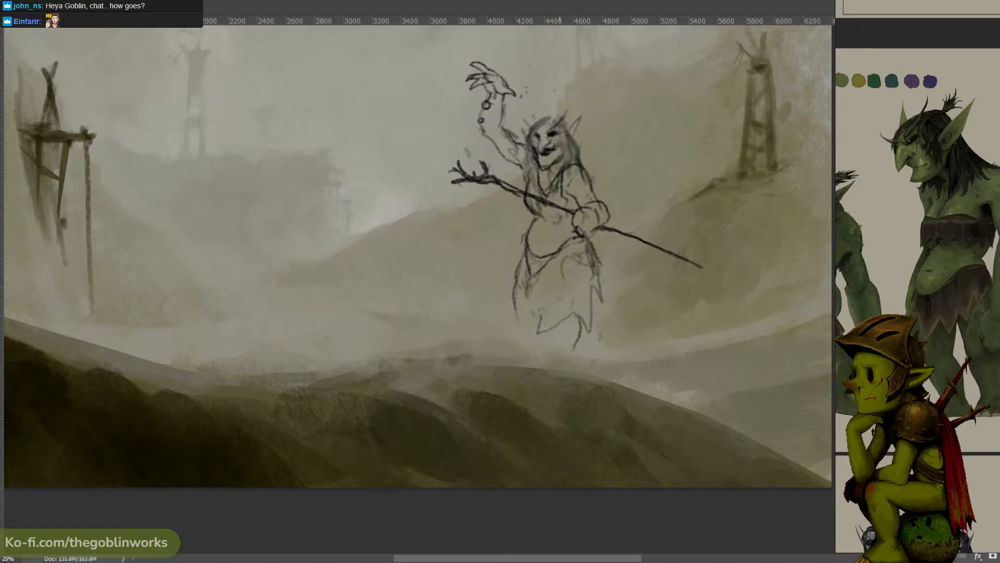
key("ctrl+z")
key("ctrl+z")
mouse_move(580, 315)
left_mouse_down()
mouse_move(584, 339)
mouse_move(563, 361)
left_mouse_up()
key("ctrl+z")
mouse_move(515, 271)
left_mouse_down()
mouse_move(504, 297)
mouse_move(521, 299)
mouse_move(504, 290)
mouse_move(498, 339)
left_mouse_up()
key("ctrl+z")
key("ctrl+z")
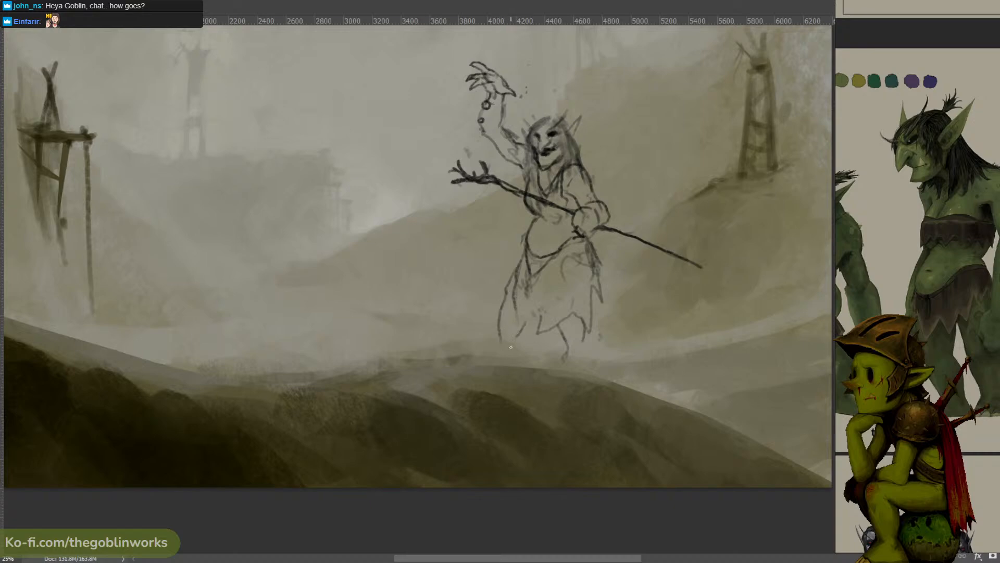
- Draw the inner contour of the front leg and close it with a flat foot on the ground
key("ctrl+z")
mouse_move(501, 339)
left_mouse_down()
mouse_move(487, 352)
mouse_move(530, 353)
mouse_move(519, 339)
left_mouse_up()
key("ctrl+z")
key("ctrl+z")
key("ctrl+z")
key("ctrl+z")
key("ctrl+z")
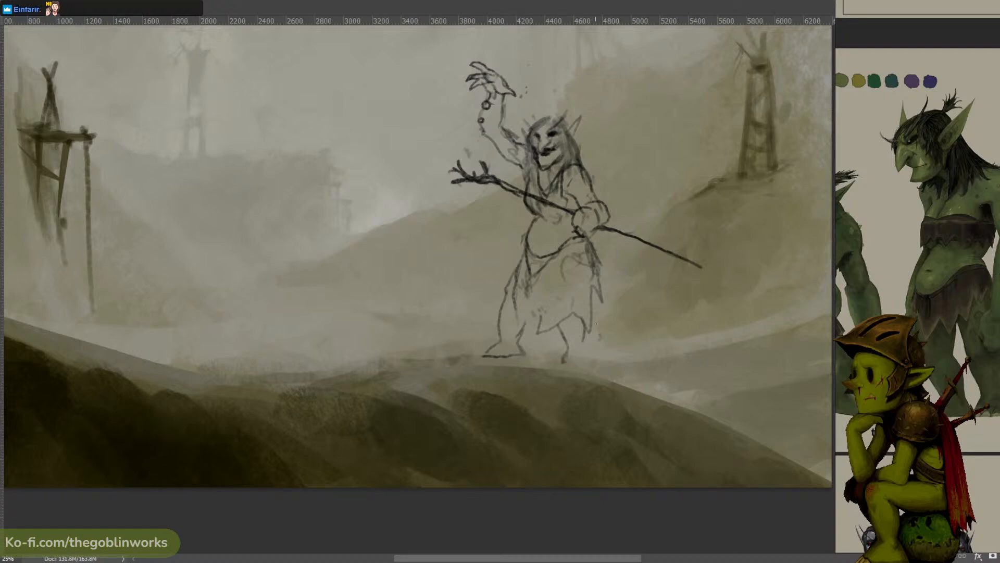
- Draw pointed overlapping folds in the ragged skirt and add the navel on the belly
mouse_move(552, 321)
left_mouse_down()
mouse_move(561, 288)
mouse_move(551, 309)
mouse_move(590, 309)
left_mouse_up()
key("ctrl+z")
mouse_move(583, 297)
left_mouse_down()
mouse_move(569, 280)
mouse_move(529, 316)
mouse_move(521, 242)
left_mouse_up()
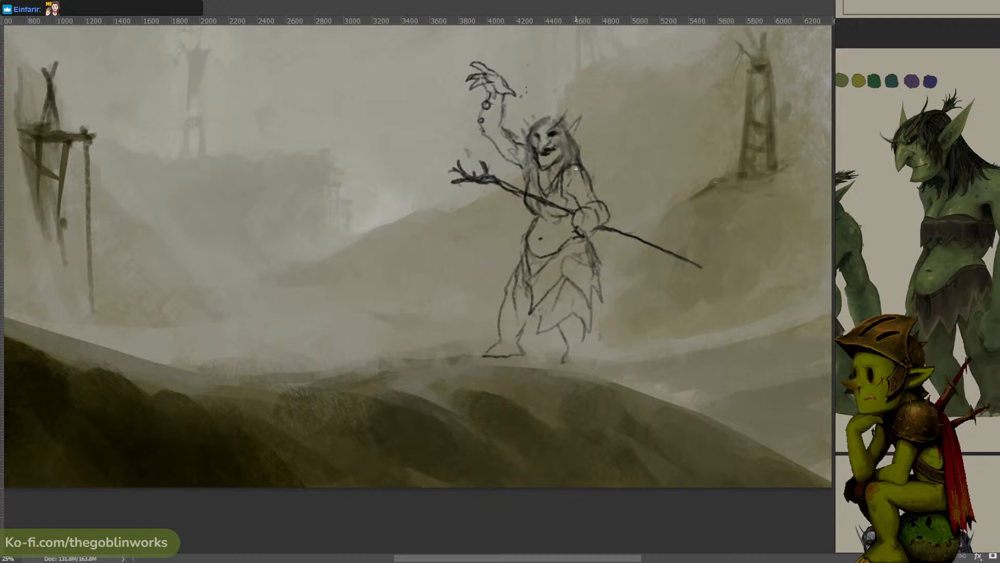
- Select the shoulder and upper arm of the staff-holding arm and erase their contours
mouse_move(578, 166)
left_mouse_down()
mouse_move(593, 186)
mouse_move(581, 163)
left_mouse_up()
left_click_drag(597, 198, 572, 203)
key("ctrl+x")
- Redraw the staff-holding arm with a rounder shoulder, a broader upper arm and an elbow bent outward
key("b")
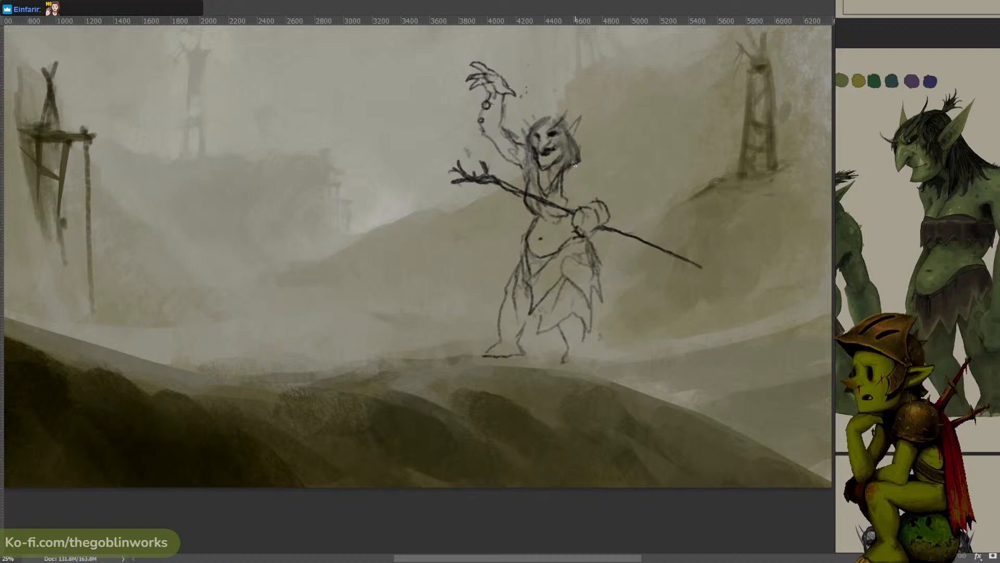
mouse_move(576, 165)
left_mouse_down()
mouse_move(589, 173)
mouse_move(566, 184)
mouse_move(579, 166)
left_mouse_up()
key("ctrl+z")
key("ctrl+z")
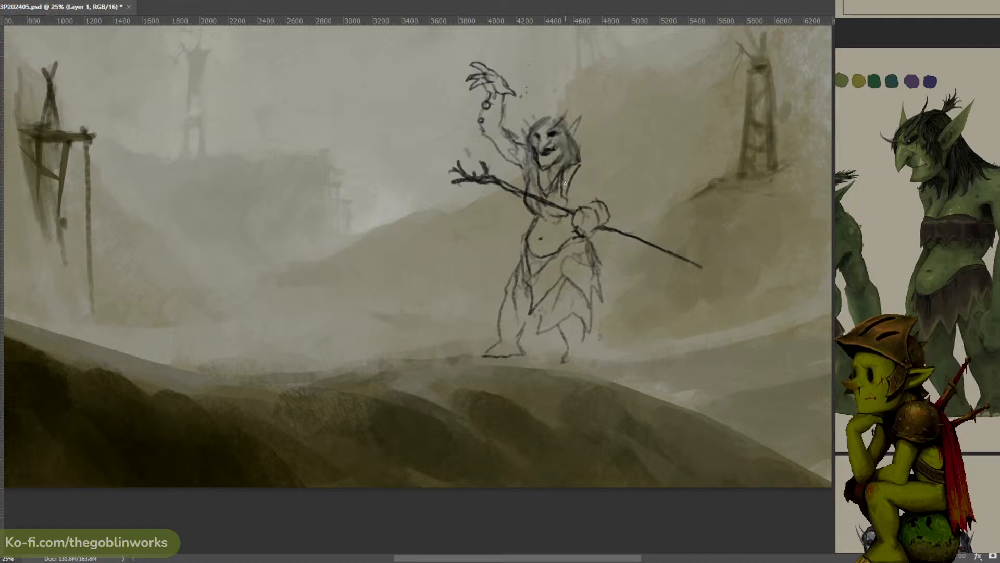
key("ctrl+z")
key("ctrl+z")
left_click_drag(575, 167, 598, 179)
key("ctrl+z")
left_click_drag(619, 205, 605, 221)
mouse_move(584, 195)
left_mouse_down()
mouse_move(578, 207)
mouse_move(588, 203)
left_mouse_up()
key("ctrl+z")
key("ctrl+z")
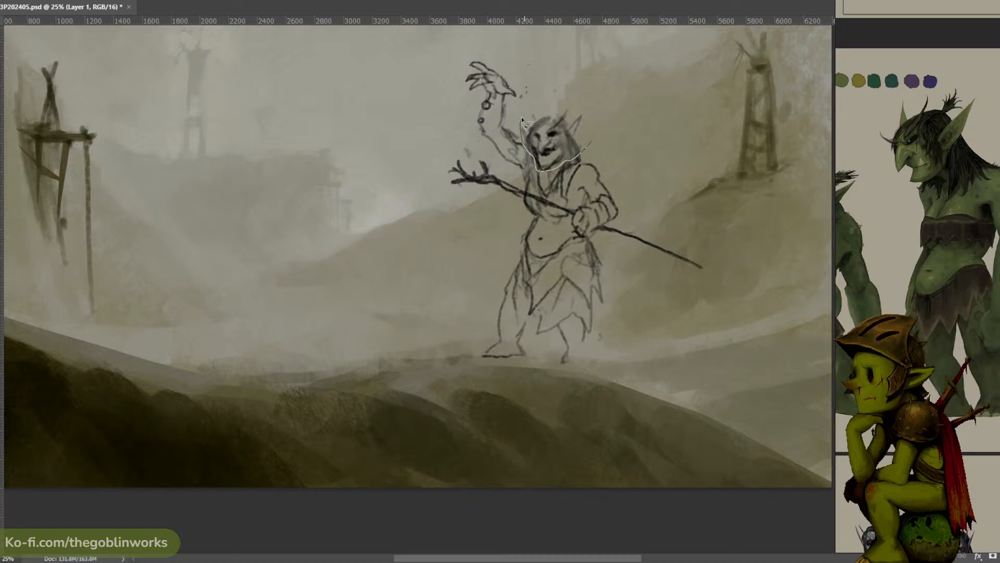
- Select and tilt the troll's head slightly, and darken the hair strands around the neck
key("ctrl+t")
left_click_drag(574, 123, 571, 130)
key("b")
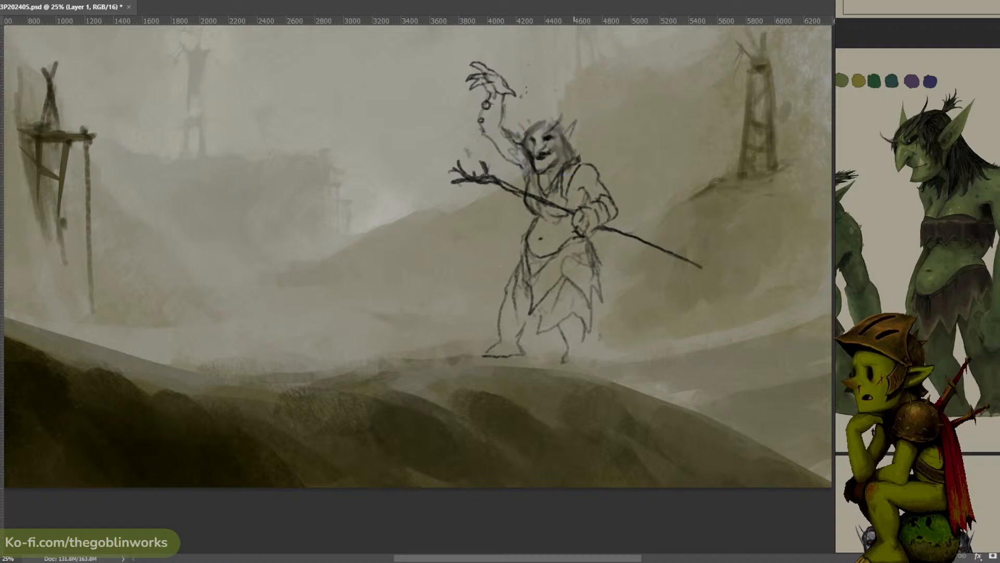
mouse_move(573, 155)
left_mouse_down()
mouse_move(579, 165)
mouse_move(564, 164)
mouse_move(567, 175)
mouse_move(525, 176)
left_mouse_up()
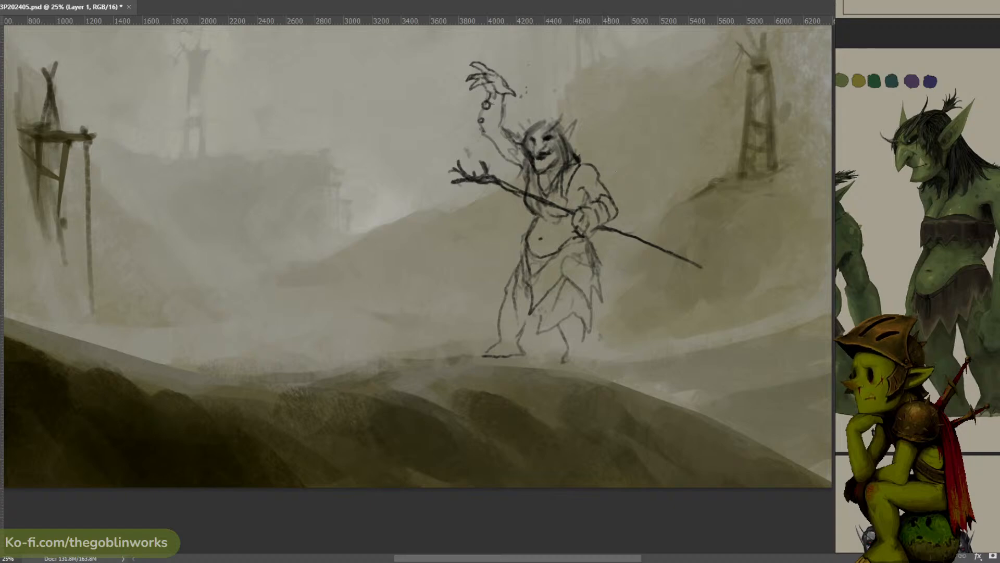
- Select the lower skirt hem with the rear leg and erase them
mouse_move(559, 313)
left_mouse_down()
mouse_move(599, 377)
mouse_move(544, 323)
left_mouse_up()
key("Delete")
key("ctrl+d")
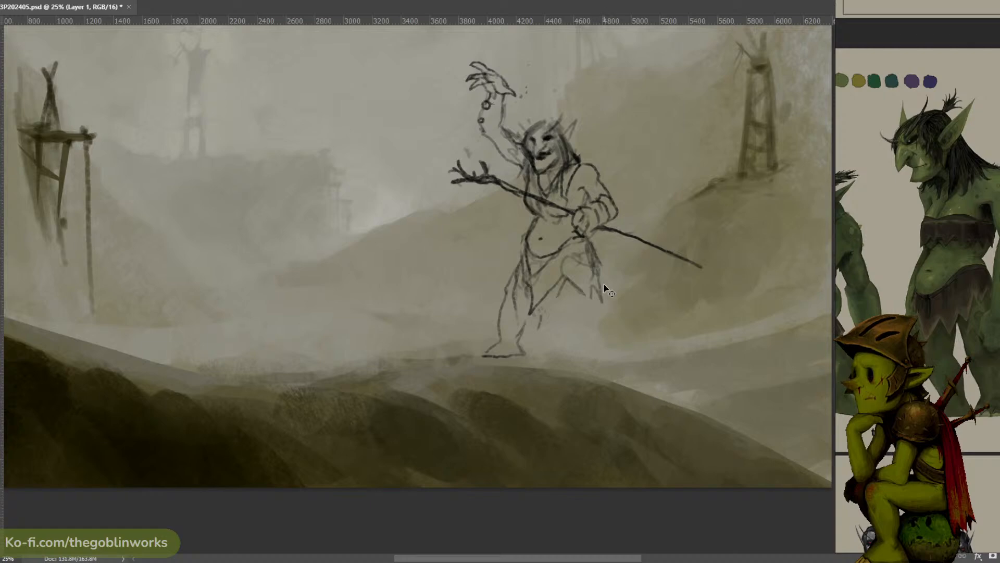
- Redraw a shorter ragged cloth edge at the rear hip and begin the rear thigh contour beneath it
key("b")
left_click_drag(578, 280, 559, 308)
key("ctrl+z")
left_click_drag(589, 270, 582, 307)
key("ctrl+z")
mouse_move(585, 303)
left_mouse_down()
mouse_move(583, 327)
mouse_move(588, 317)
left_mouse_up()
key("ctrl+z")
key("ctrl+z")
key("ctrl+z")
key("ctrl+z")
- Select the front leg and foot beside the cloth edge and erase them
mouse_move(520, 254)
left_mouse_down()
mouse_move(483, 295)
mouse_move(532, 312)
left_mouse_up()
key("ctrl+t")
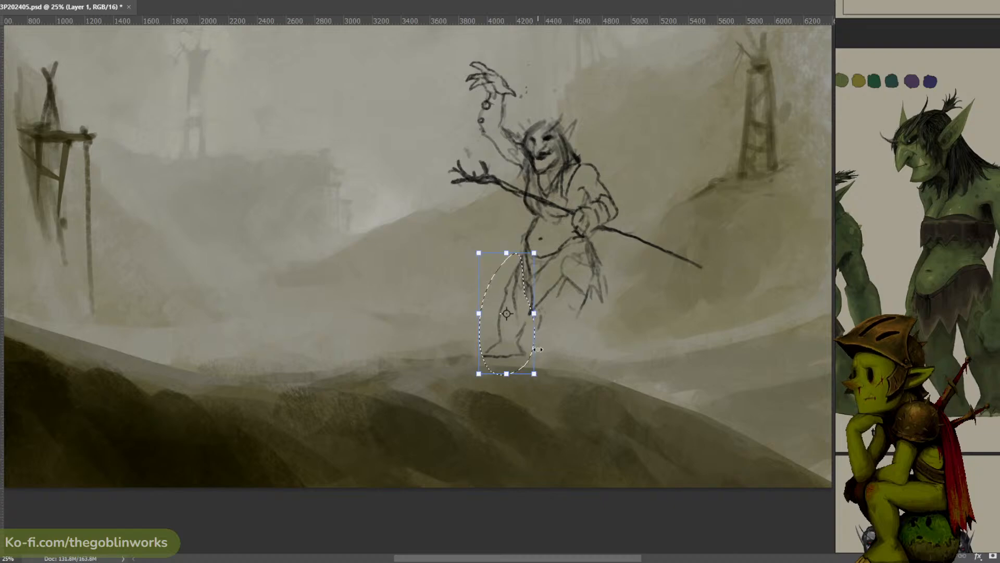
key("Escape")
key("Delete")
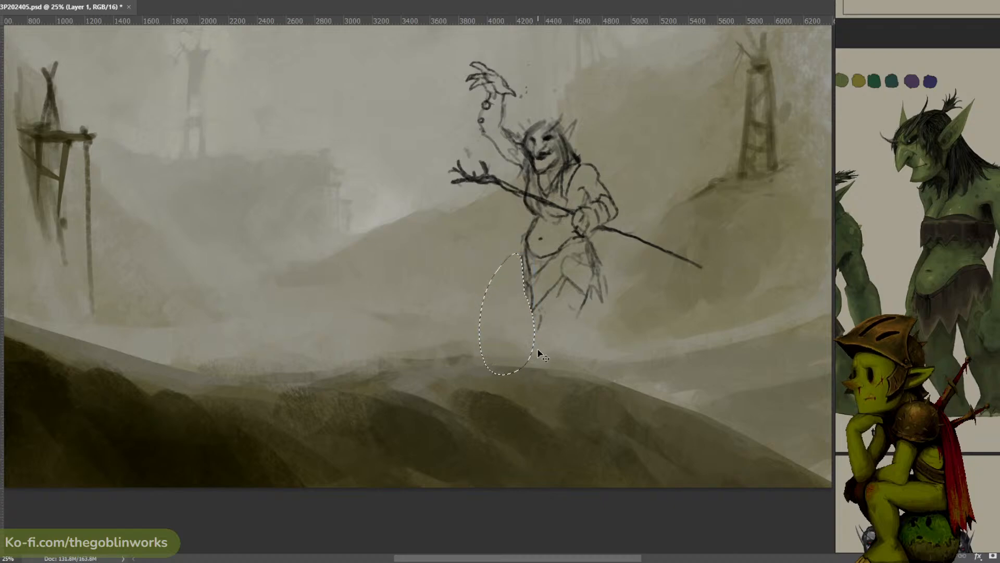
- Redraw the troll's front hip and thigh contour, with ragged cloth edges beneath the rear hip
key("ctrl+d")
key("b")
mouse_move(523, 249)
left_mouse_down()
mouse_move(513, 286)
mouse_move(528, 315)
left_mouse_up()
key("ctrl+z")
key("ctrl+z")
left_click_drag(522, 241, 536, 326)
left_click_drag(579, 289, 576, 307)
mouse_move(591, 291)
left_mouse_down()
mouse_move(607, 342)
mouse_move(605, 302)
mouse_move(610, 324)
mouse_move(600, 313)
mouse_move(595, 343)
mouse_move(603, 302)
left_mouse_up()
- Sketch both standing legs beneath the skirt, with the front foot resting on the ridge
key("ctrl+z")
key("ctrl+z")
key("ctrl+z")
key("ctrl+z")
key("ctrl+z")
mouse_move(591, 291)
left_mouse_down()
mouse_move(579, 316)
mouse_move(588, 366)
mouse_move(592, 314)
mouse_move(593, 359)
left_mouse_up()
key("ctrl+z")
key("ctrl+z")
key("ctrl+z")
mouse_move(534, 318)
left_mouse_down()
mouse_move(553, 379)
mouse_move(544, 358)
mouse_move(538, 370)
mouse_move(542, 358)
mouse_move(536, 382)
mouse_move(575, 361)
mouse_move(563, 355)
mouse_move(558, 318)
mouse_move(574, 361)
left_mouse_up()
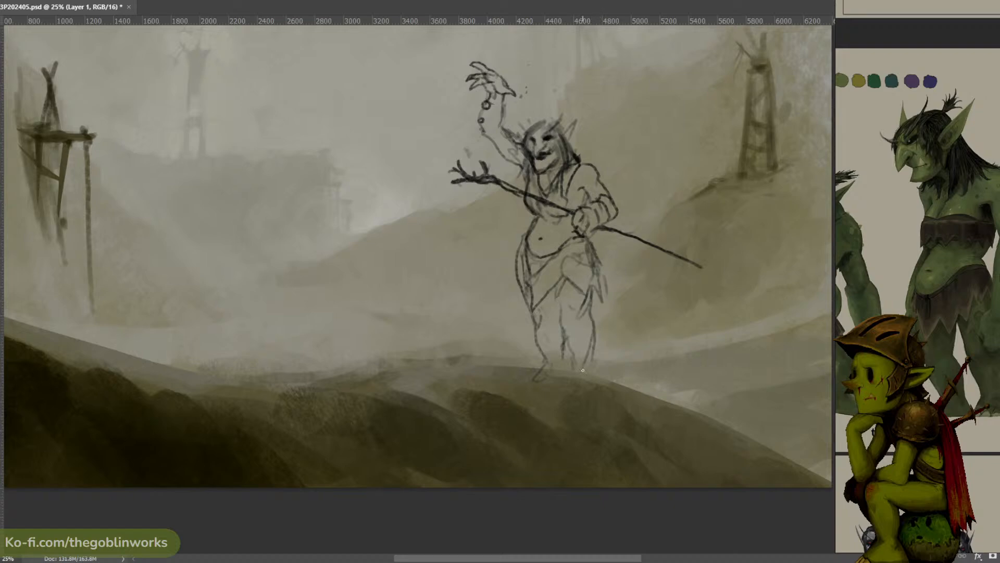
key("ctrl+z")
left_click_drag(591, 361, 606, 375)
key("ctrl+z")
- Try alternative thigh lines and a rear leg stretched backwards with its foot on the ridge
left_click_drag(538, 282, 563, 323)
key("ctrl+z")
mouse_move(550, 267)
left_mouse_down()
mouse_move(521, 292)
mouse_move(510, 337)
left_mouse_up()
key("ctrl+z")
key("ctrl+z")
mouse_move(595, 286)
left_mouse_down()
mouse_move(606, 311)
mouse_move(561, 287)
mouse_move(600, 313)
mouse_move(624, 358)
mouse_move(602, 342)
mouse_move(621, 358)
mouse_move(631, 351)
mouse_move(636, 372)
left_mouse_up()
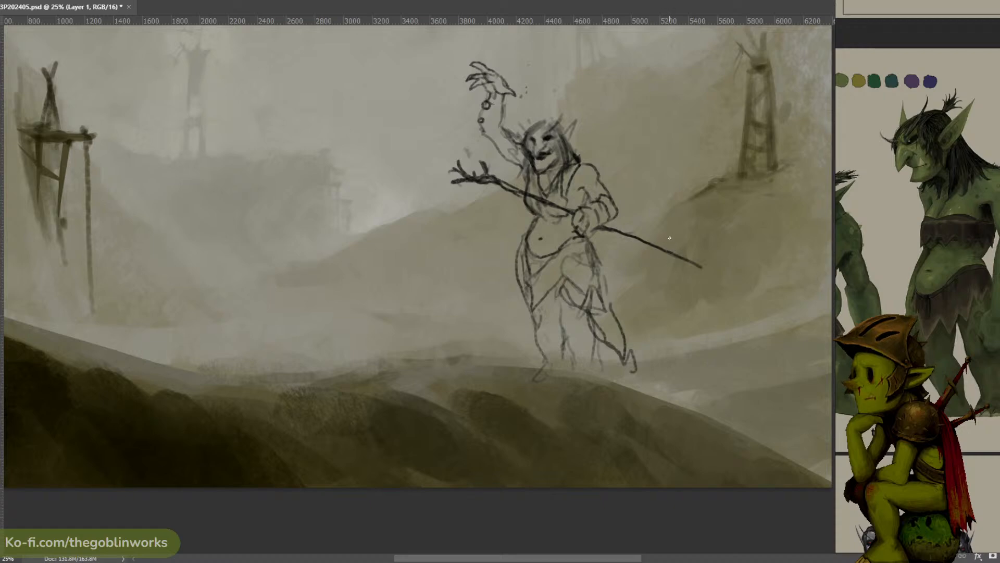
key("ctrl+z")
key("ctrl+z")
key("ctrl+z")
key("ctrl+z")
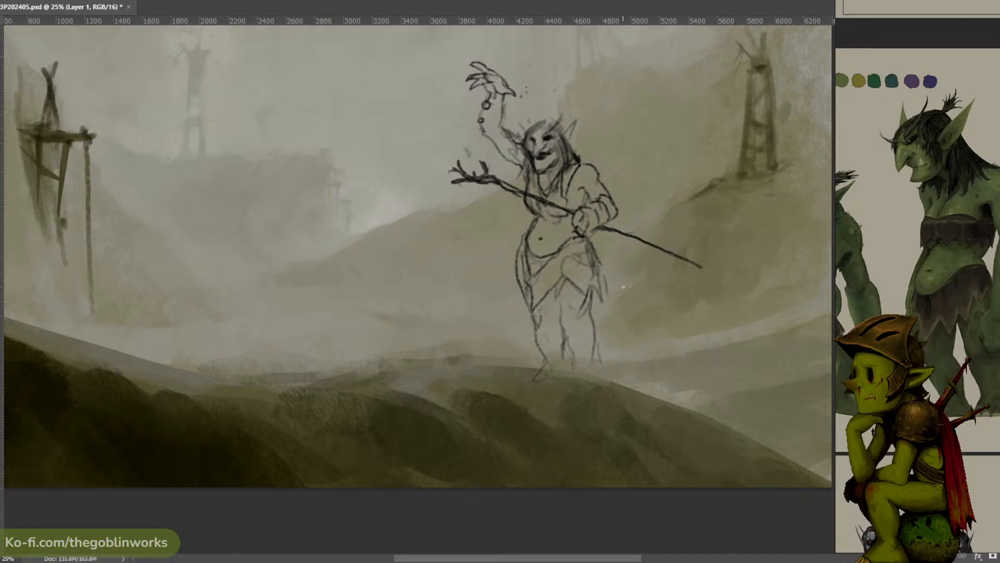
- Select the front of the troll's skirt together with both legs and erase them
key("l")
mouse_move(577, 287)
left_mouse_down()
mouse_move(484, 319)
mouse_move(536, 370)
left_mouse_up()
mouse_move(604, 300)
left_mouse_down()
mouse_move(506, 255)
mouse_move(644, 349)
left_mouse_up()
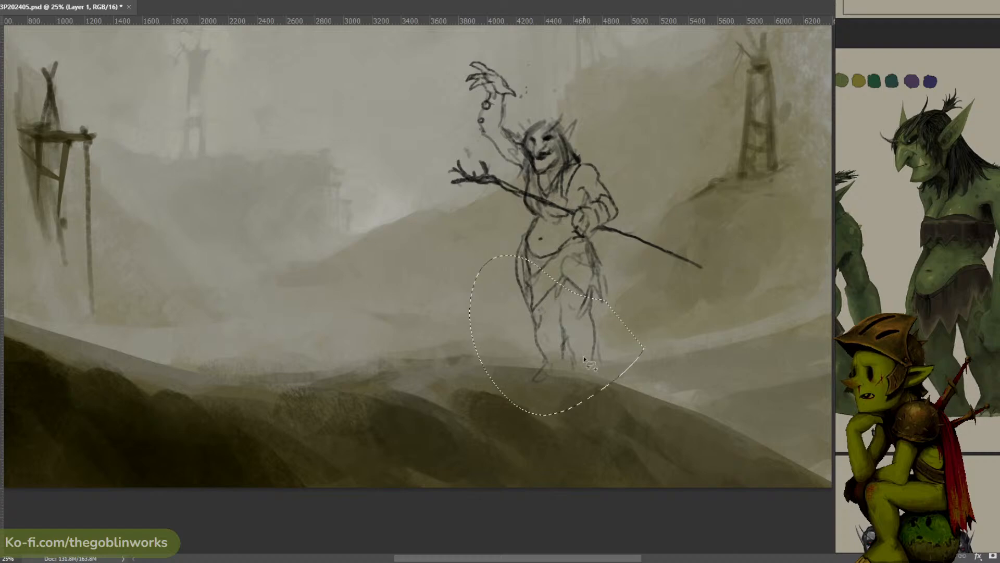
key("Delete")
key("ctrl+d")
- Sketch a ragged cloth layer flaring from the hips, with a long front edge sweeping down towards the ridge
key("b")
left_click_drag(524, 239, 484, 276)
key("ctrl+z")
key("ctrl+z")
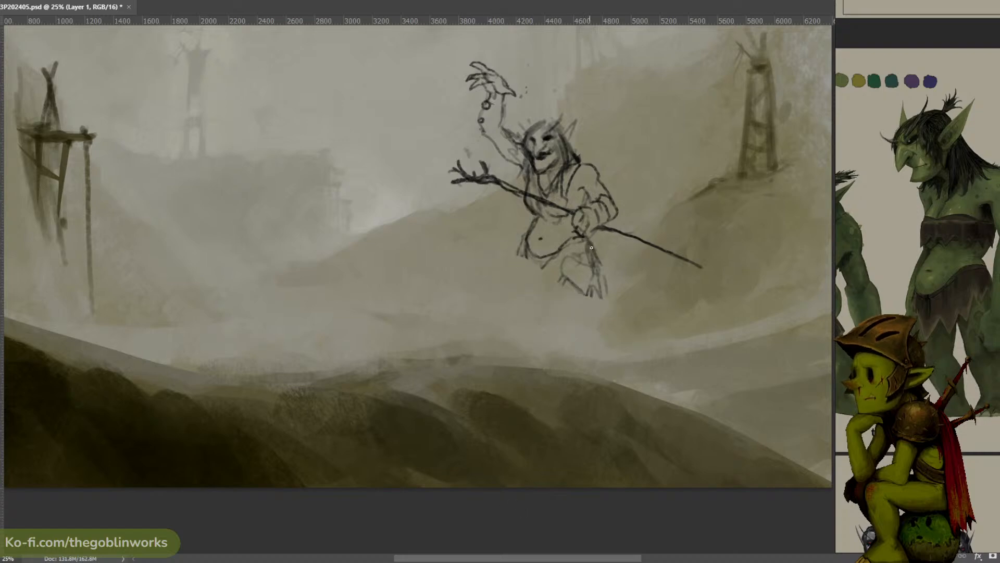
left_click_drag(589, 242, 621, 279)
left_click_drag(525, 241, 498, 272)
key("ctrl+z")
key("ctrl+z")
mouse_move(580, 254)
left_mouse_down()
mouse_move(570, 279)
mouse_move(603, 270)
left_mouse_up()
key("ctrl+z")
left_click_drag(510, 255, 496, 274)
key("ctrl+z")
mouse_move(525, 238)
left_mouse_down()
mouse_move(507, 261)
mouse_move(523, 264)
mouse_move(537, 311)
left_mouse_up()
mouse_move(513, 268)
left_mouse_down()
mouse_move(492, 296)
mouse_move(477, 330)
mouse_move(491, 353)
mouse_move(516, 346)
left_mouse_up()
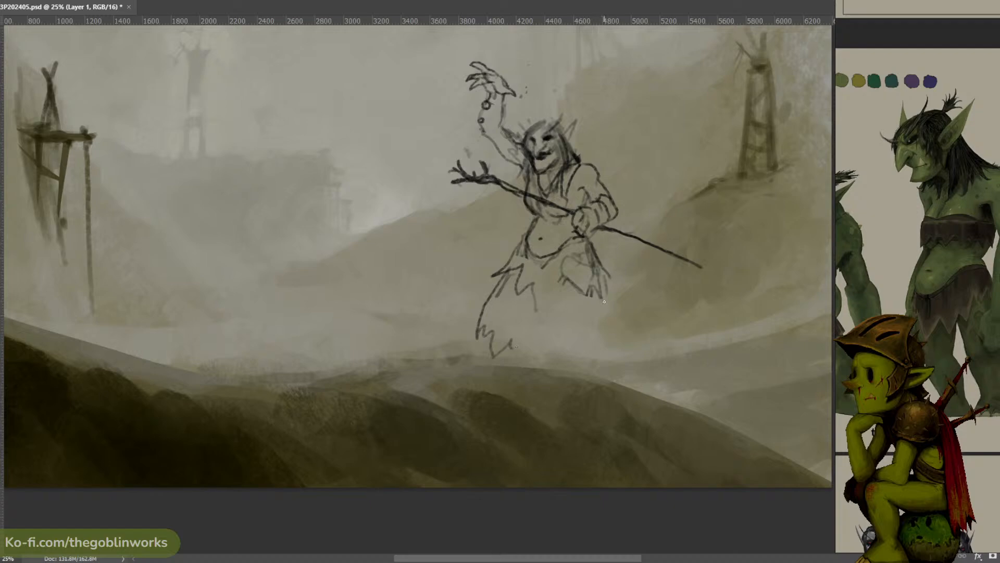
- Draw the wavy lower hem and the long slanting rear edge of the troll's flared skirt
left_click_drag(604, 301, 631, 356)
key("ctrl+z")
mouse_move(606, 304)
left_mouse_down()
mouse_move(636, 362)
mouse_move(603, 347)
mouse_move(499, 343)
left_mouse_up()
mouse_move(564, 342)
left_mouse_down()
mouse_move(593, 363)
mouse_move(615, 365)
mouse_move(583, 350)
left_mouse_up()
mouse_move(601, 280)
left_mouse_down()
mouse_move(604, 320)
mouse_move(615, 313)
mouse_move(625, 326)
left_mouse_up()
mouse_move(522, 268)
left_mouse_down()
mouse_move(494, 276)
mouse_move(480, 308)
left_mouse_up()
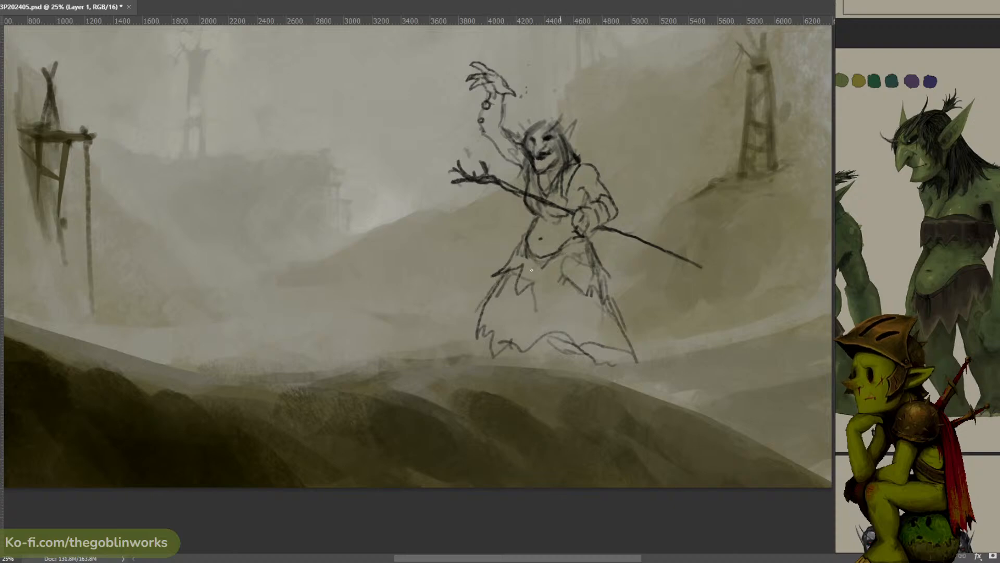
- Add torn cloth strips across the middle of the skirt and refine the lines around the neck and shoulder
mouse_move(532, 269)
left_mouse_down()
mouse_move(509, 301)
mouse_move(525, 321)
mouse_move(547, 305)
left_mouse_up()
left_click_drag(567, 185, 571, 200)
left_click_drag(570, 144, 592, 156)
left_click_drag(592, 146, 615, 160)
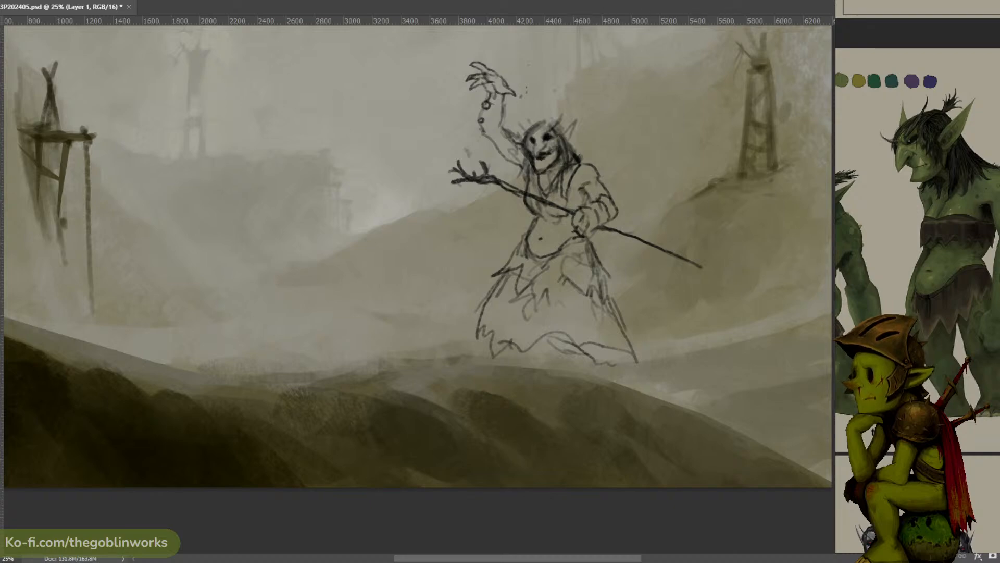
- Select the front part of the skirt's lower hem and erase it
mouse_move(546, 362)
left_mouse_down()
mouse_move(528, 329)
mouse_move(492, 415)
left_mouse_up()
key("Delete")
key("ctrl+d")
- Scale the whole troll sketch down slightly, keeping its base at the same height above the ridge
key("ctrl+minus")
key("ctrl+minus")
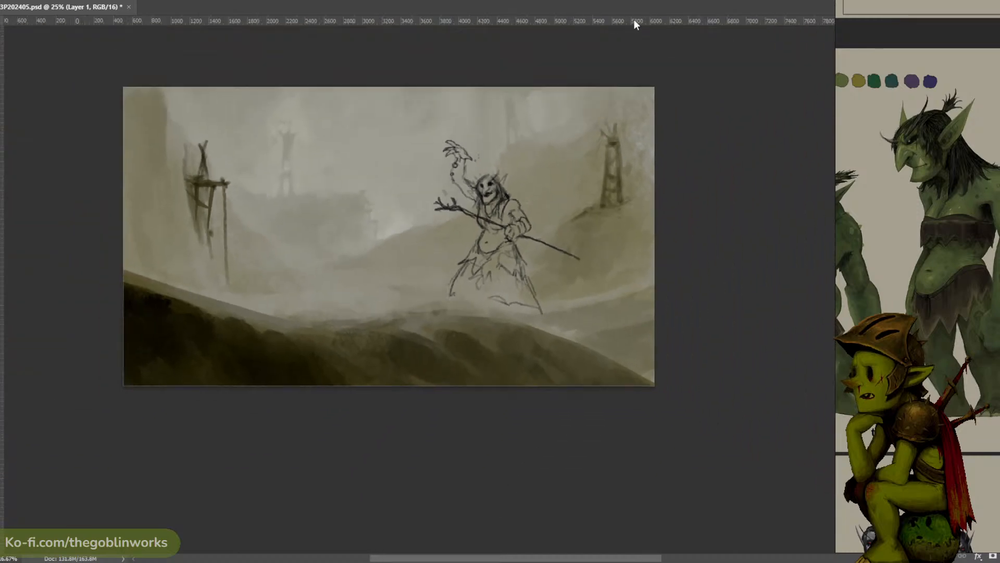
key("ctrl+plus")
key("ctrl+t")
mouse_move(599, 108)
left_mouse_down()
mouse_move(590, 174)
mouse_move(624, 194)
mouse_move(547, 167)
mouse_move(574, 158)
left_mouse_up()
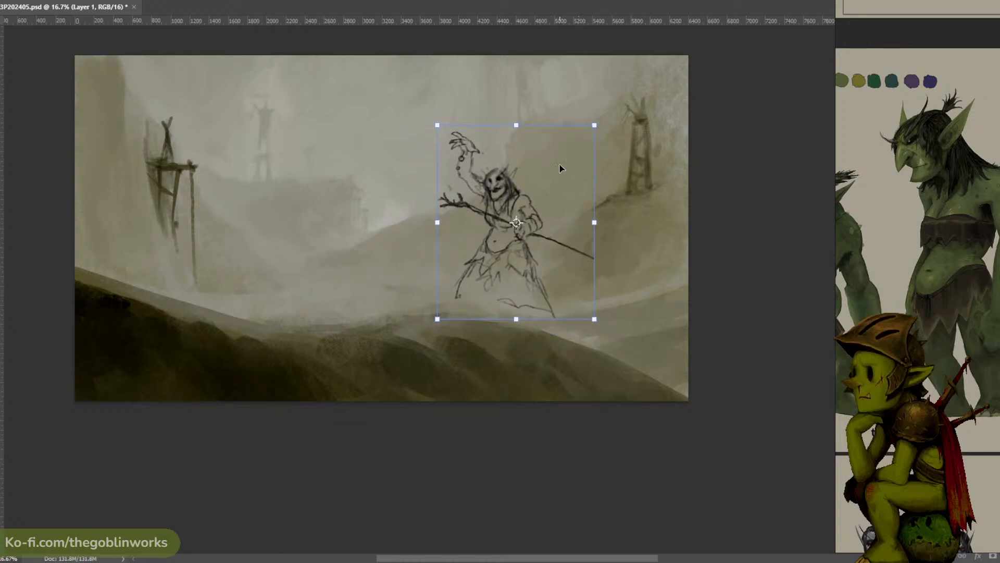
key("Return")
key("ctrl+plus")
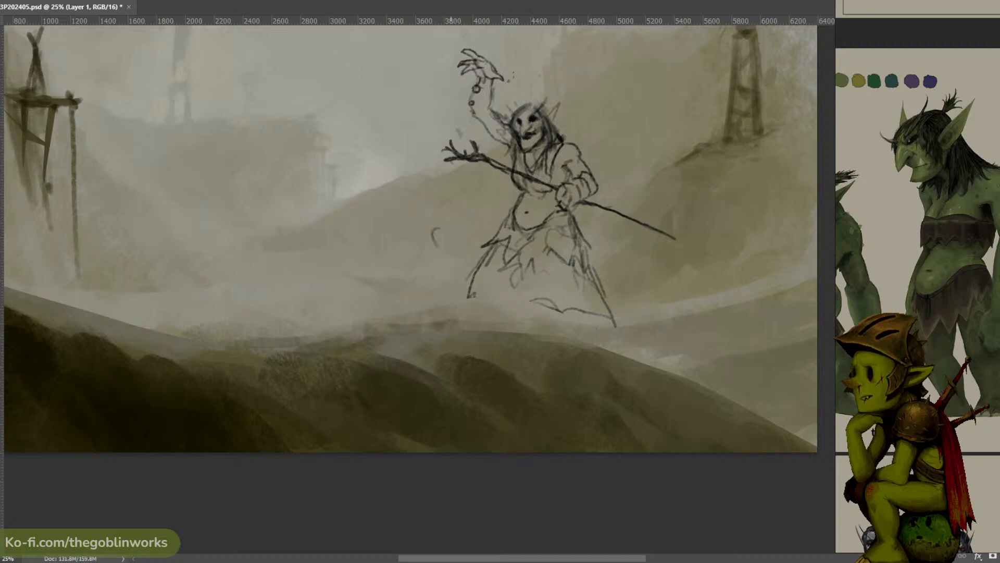
key("ctrl+z")
mouse_move(428, 238)
left_mouse_down()
mouse_move(439, 210)
mouse_move(457, 217)
mouse_move(458, 241)
left_mouse_up()
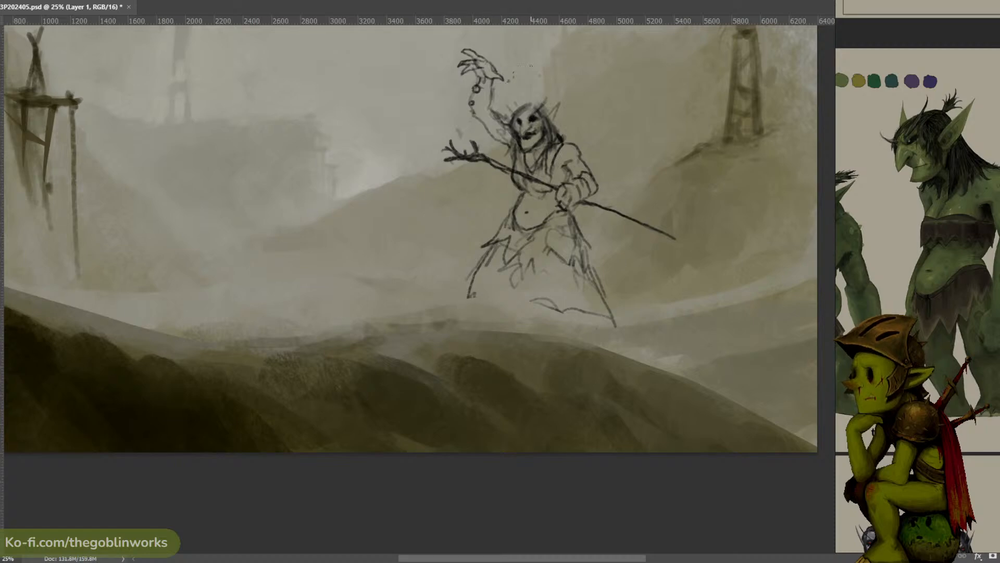
left_click_drag(421, 232, 415, 221)
key("ctrl+z")
left_click_drag(524, 107, 550, 99)
left_click_drag(396, 217, 487, 225)
key("ctrl+minus")
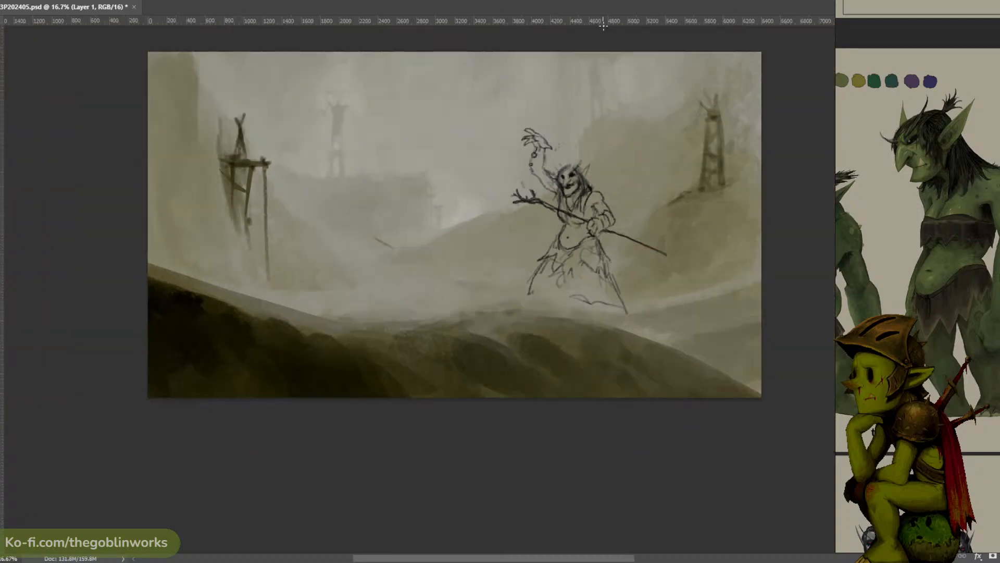
key("ctrl+z")
- Sketch a curved, pointed head outline over the misty valley between the front tower and the troll
key("ctrl+plus")
left_click_drag(299, 196, 362, 205)
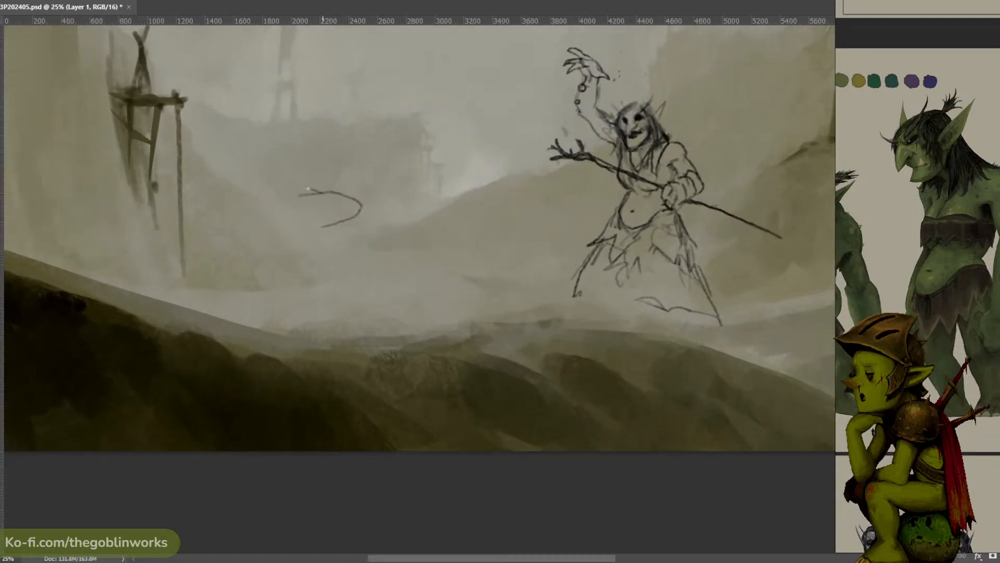
mouse_move(307, 188)
left_mouse_down()
mouse_move(284, 193)
mouse_move(304, 208)
mouse_move(271, 184)
left_mouse_up()
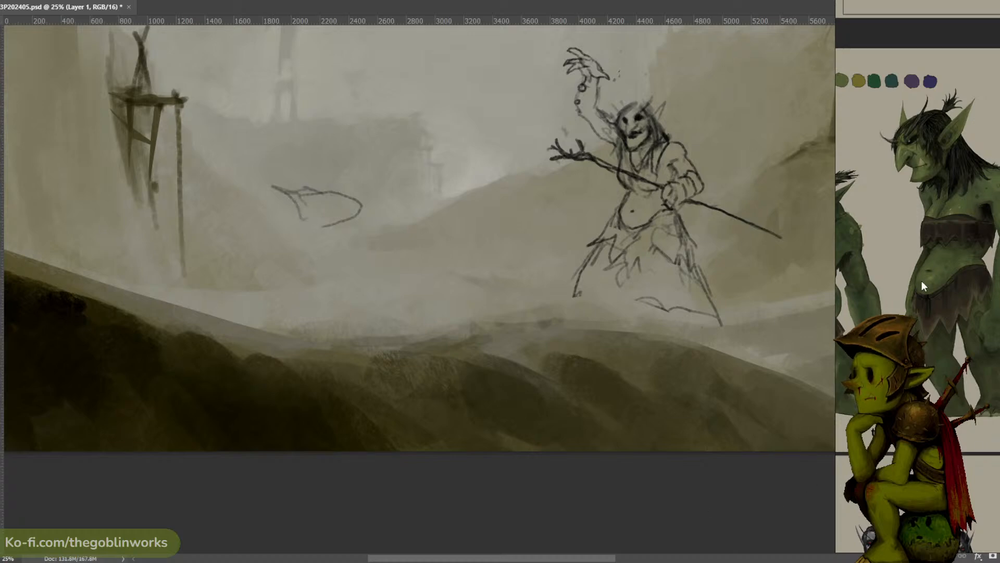
- In PureRef, load the recent scene rat.pur and bring the armoured rat warrior sketches into view
right_click(909, 310)
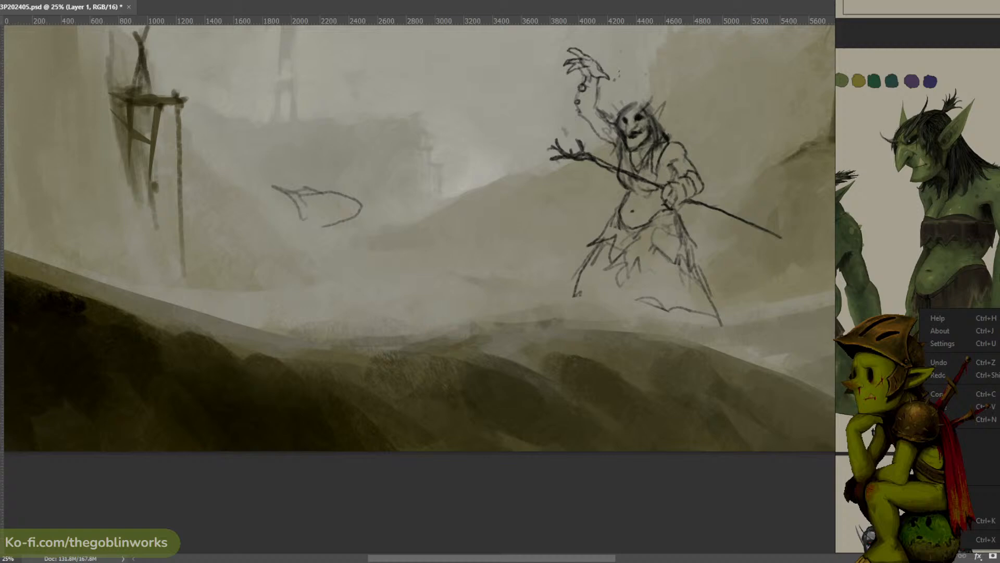
mouse_move(938, 508)
mouse_move(854, 521)
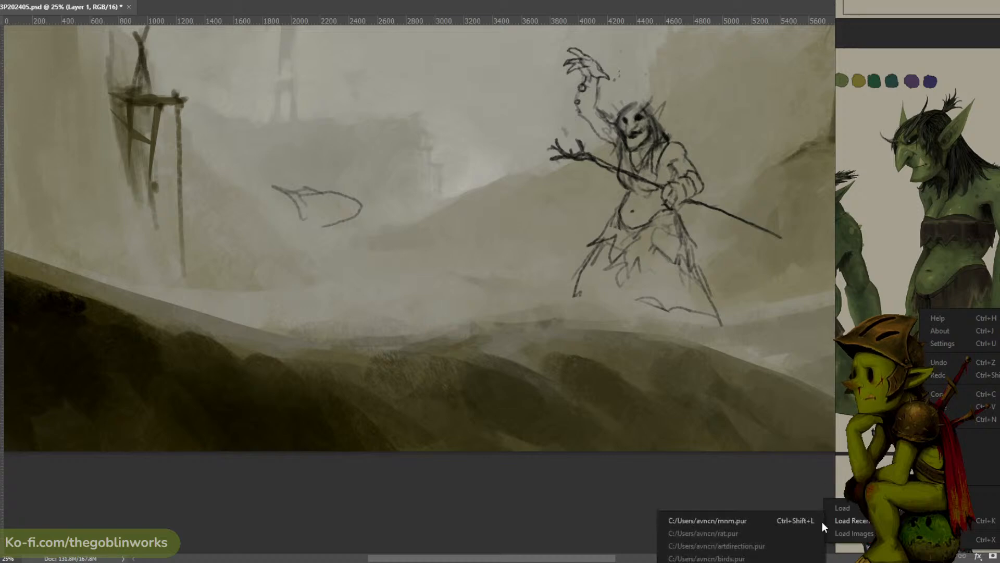
left_click(743, 533)
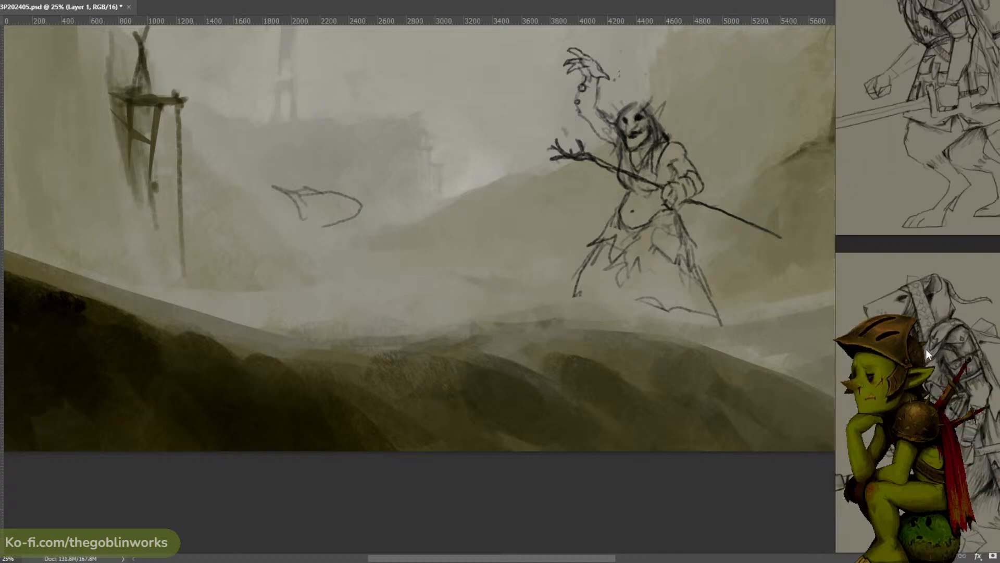
mouse_move(926, 349)
left_mouse_down()
mouse_move(924, 256)
mouse_move(941, 277)
left_mouse_up()
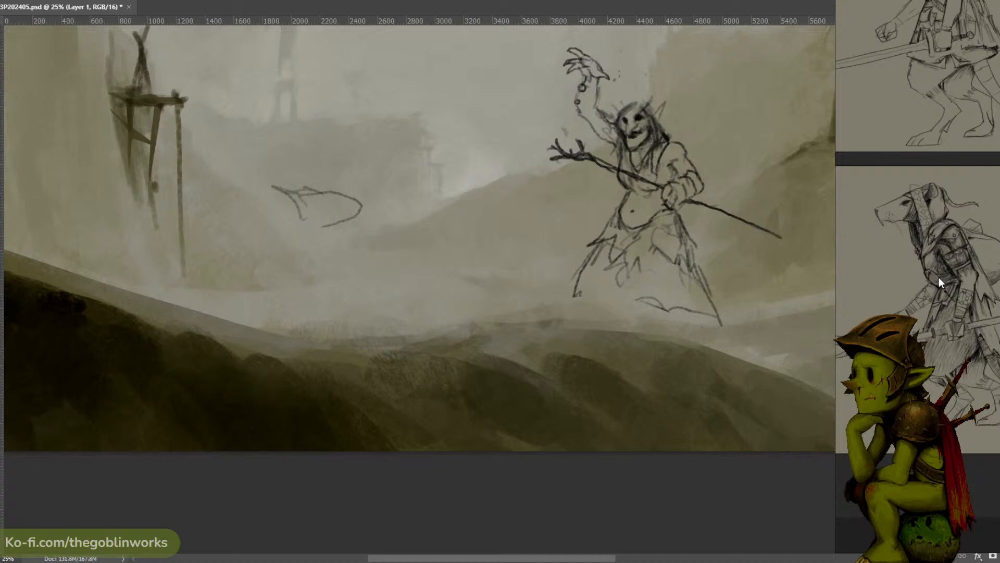
- Back in the painting, select the troll's head and rescale it slightly
left_click_drag(689, 122, 636, 137)
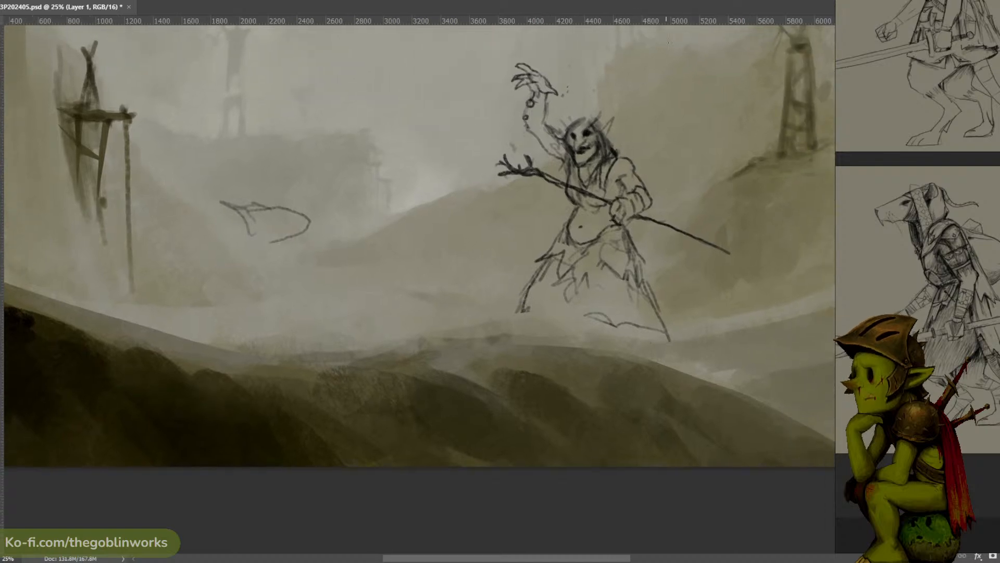
mouse_move(623, 144)
left_mouse_down()
mouse_move(590, 164)
mouse_move(558, 120)
mouse_move(628, 130)
mouse_move(623, 144)
left_mouse_up()
key("ctrl+t")
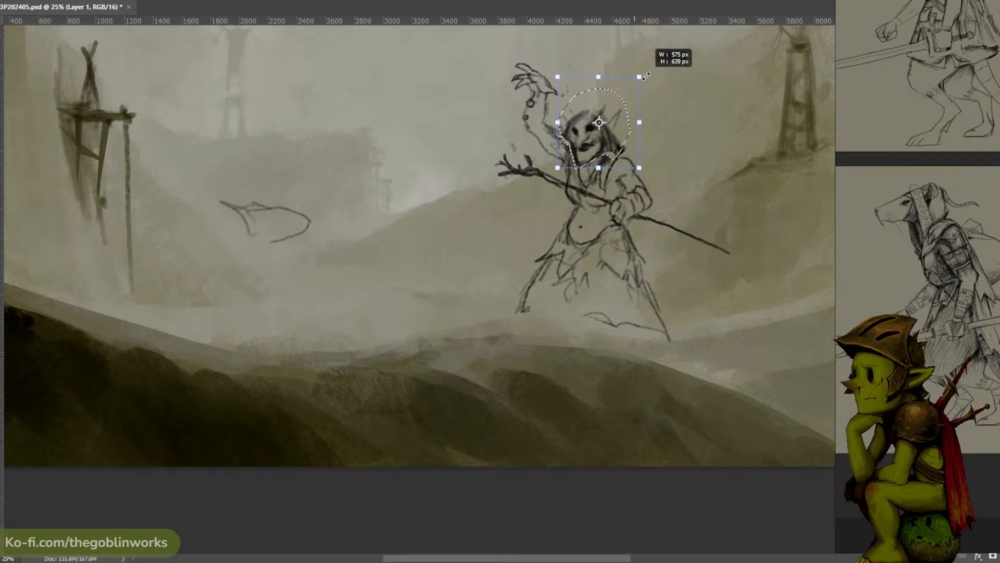
left_click_drag(635, 90, 618, 53)
key("Return")
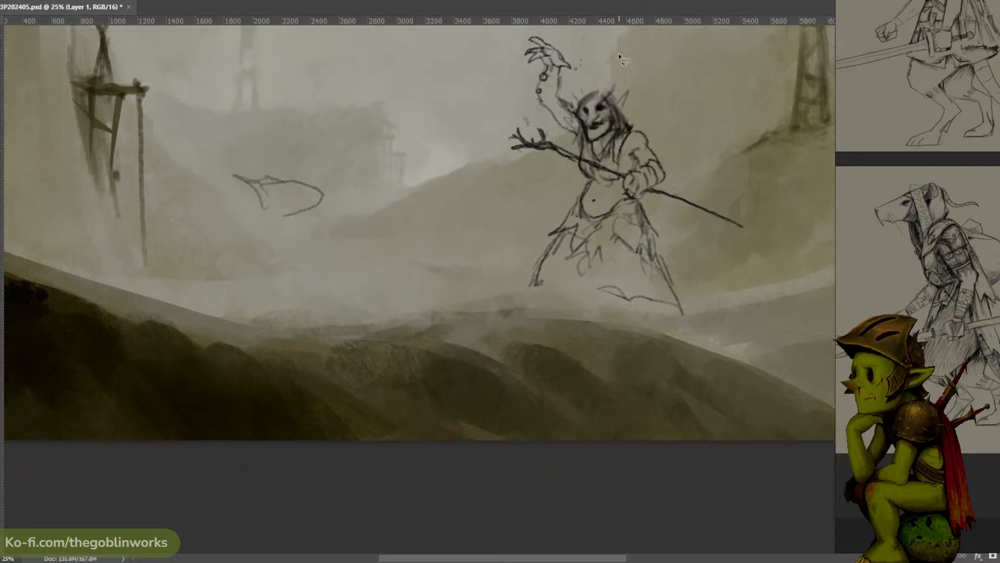
- Select the trial head outlines in the valley and erase them
left_click_drag(462, 160, 541, 180)
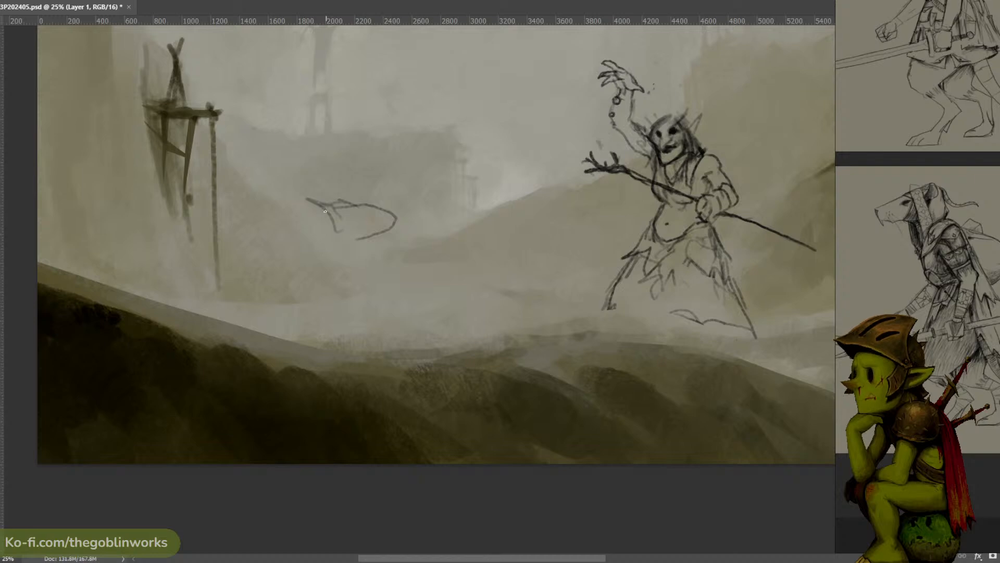
mouse_move(401, 188)
left_mouse_down()
mouse_move(297, 190)
mouse_move(406, 198)
mouse_move(314, 196)
mouse_move(348, 208)
left_mouse_up()
key("Delete")
key("ctrl+d")
key("ctrl+z")
left_click_drag(440, 167, 448, 199)
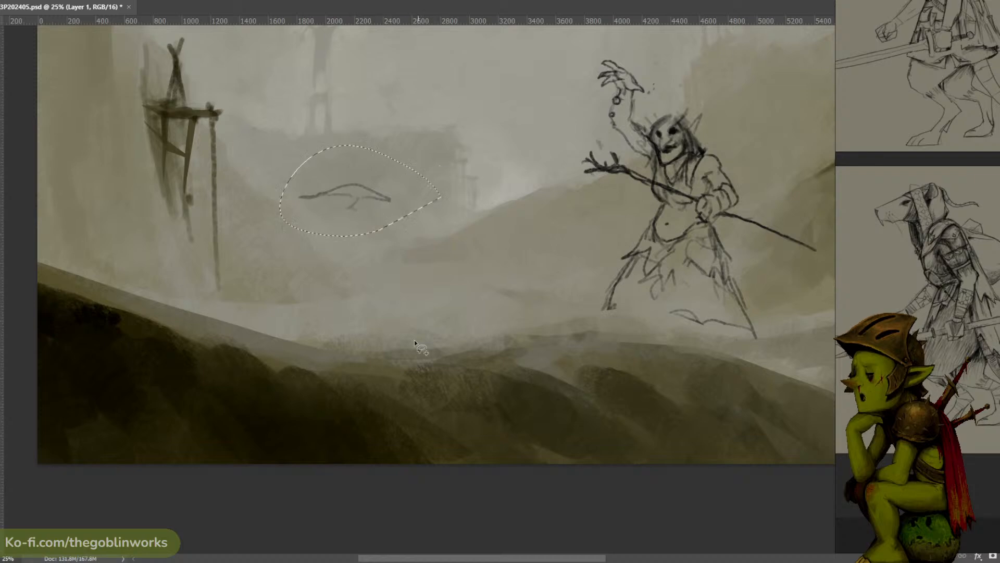
key("Delete")
key("ctrl+d")
- Sketch a lower, long-snouted rat head in profile, facing the troll across the valley
key("b")
mouse_move(371, 224)
left_mouse_down()
mouse_move(395, 226)
mouse_move(382, 224)
left_mouse_up()
key("ctrl+z")
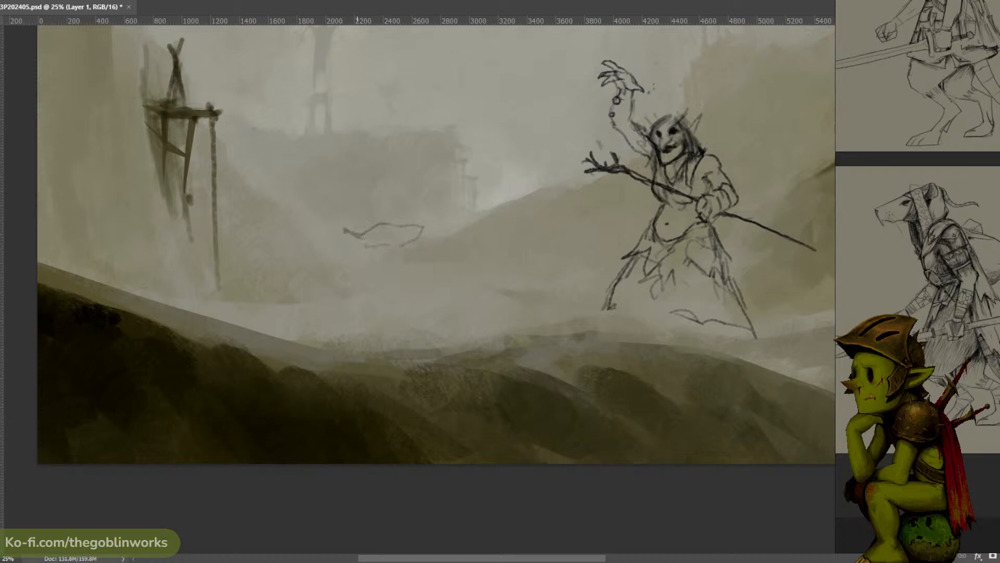
mouse_move(362, 250)
left_mouse_down()
mouse_move(404, 258)
mouse_move(377, 260)
left_mouse_up()
key("ctrl+z")
- Sketch the rat's hunched back, shoulders and bent arm below the head
mouse_move(377, 254)
left_mouse_down()
mouse_move(365, 255)
mouse_move(364, 285)
left_mouse_up()
mouse_move(399, 253)
left_mouse_down()
mouse_move(384, 288)
mouse_move(401, 295)
mouse_move(392, 294)
left_mouse_up()
mouse_move(363, 259)
left_mouse_down()
mouse_move(340, 263)
mouse_move(323, 287)
mouse_move(337, 261)
mouse_move(330, 292)
mouse_move(395, 279)
mouse_move(333, 307)
mouse_move(294, 292)
mouse_move(327, 294)
left_mouse_up()
key("ctrl+z")
key("ctrl+z")
key("ctrl+z")
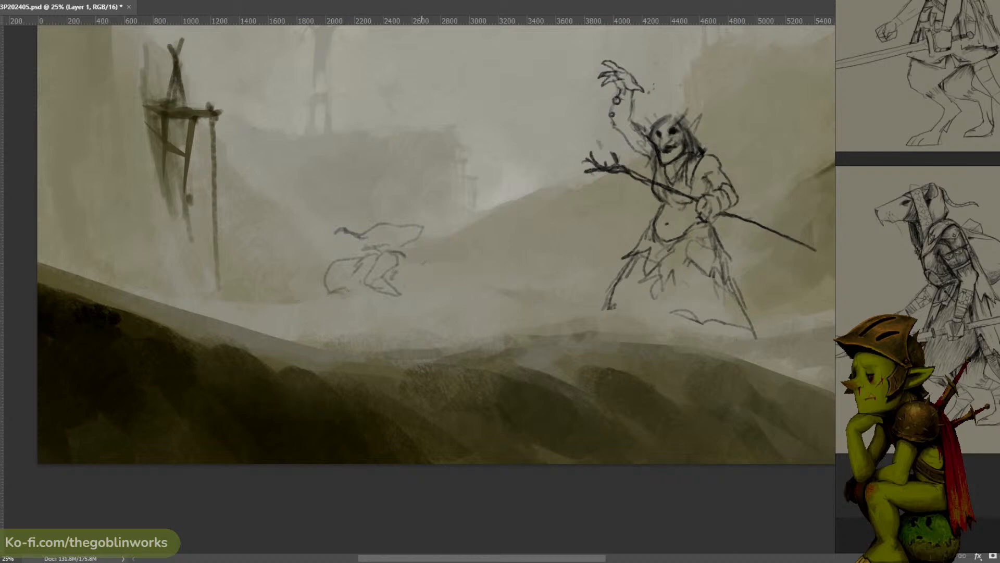
- Sketch the rat's raised fist, tunic edge and striding legs, and add a long curving tail behind it
mouse_move(424, 261)
left_mouse_down()
mouse_move(398, 254)
mouse_move(397, 277)
mouse_move(330, 322)
left_mouse_up()
key("ctrl+z")
left_click_drag(337, 314, 366, 300)
mouse_move(379, 296)
left_mouse_down()
mouse_move(422, 327)
mouse_move(365, 331)
mouse_move(392, 344)
left_mouse_up()
key("ctrl+z")
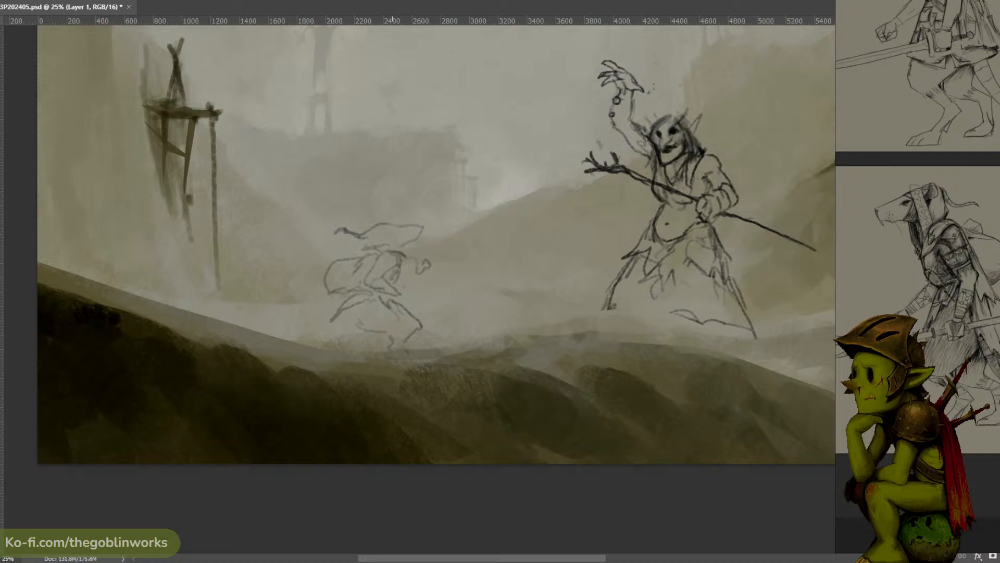
mouse_move(340, 311)
left_mouse_down()
mouse_move(305, 320)
mouse_move(240, 291)
mouse_move(221, 301)
mouse_move(243, 294)
mouse_move(308, 330)
mouse_move(355, 332)
left_mouse_up()
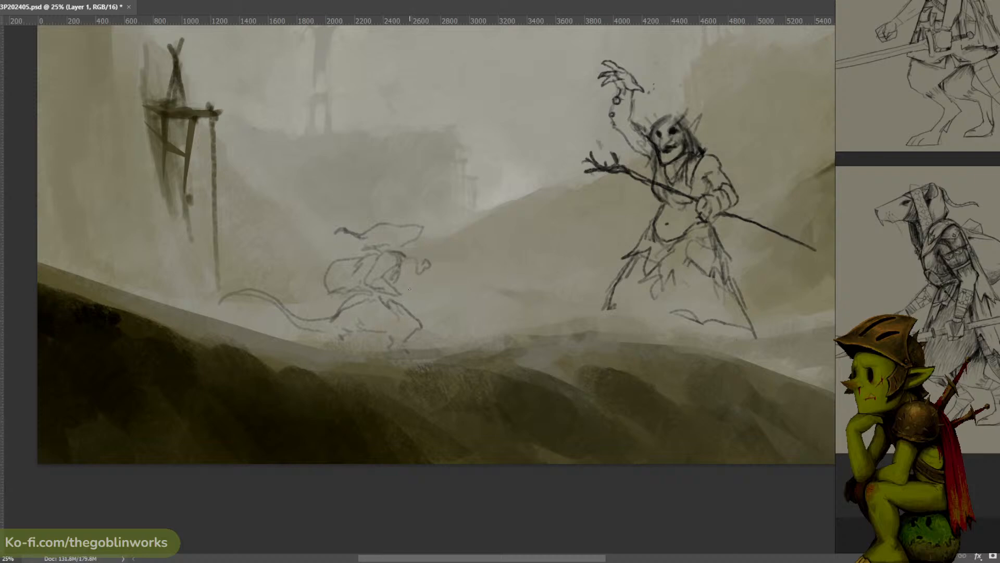
- Draw a long staff with a hooked tip extending from the rat's front hand towards the troll
mouse_move(405, 289)
left_mouse_down()
mouse_move(402, 301)
mouse_move(477, 265)
mouse_move(505, 238)
mouse_move(514, 244)
mouse_move(490, 258)
left_mouse_up()
key("ctrl+z")
key("ctrl+z")
key("ctrl+z")
key("ctrl+z")
left_click_drag(484, 266, 410, 289)
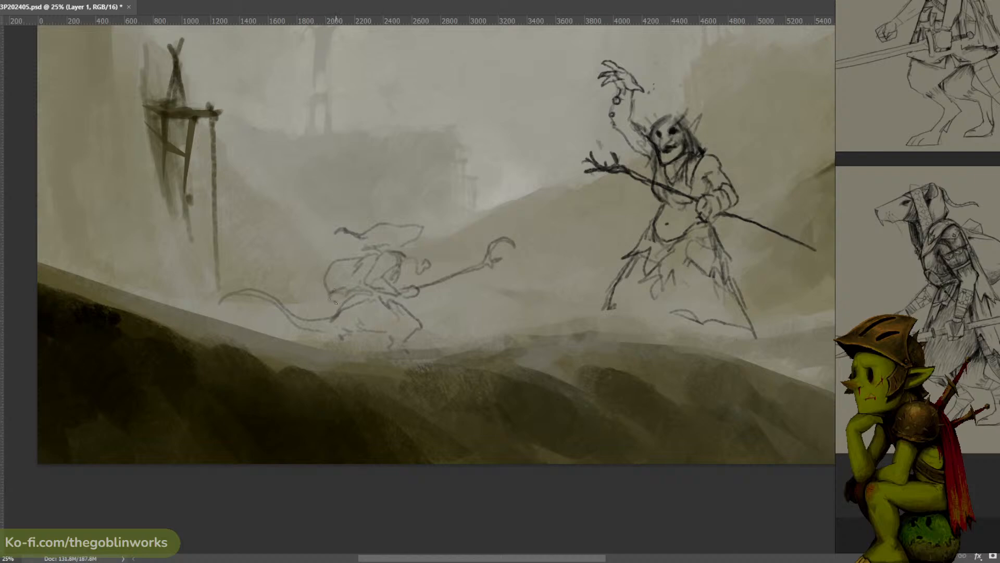
- Strengthen the base of the rat's tail and add details to its head and rear foot
mouse_move(332, 301)
left_mouse_down()
mouse_move(303, 312)
mouse_move(312, 312)
left_mouse_up()
left_click_drag(387, 226, 376, 227)
left_click_drag(348, 324, 341, 327)
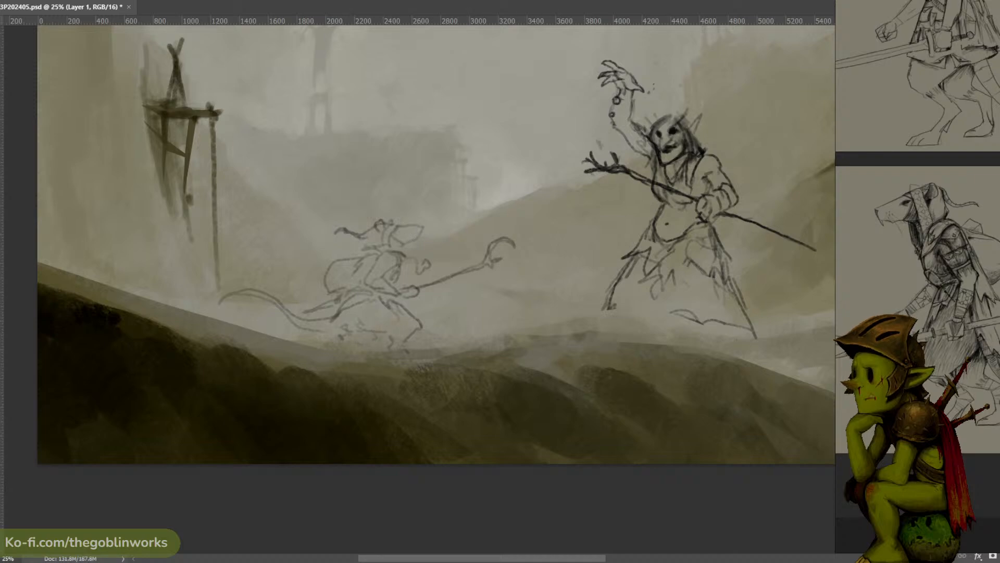
- Sketch the arched back and drooping limbs of a third figure above the valley, between the rat and the troll
key("ctrl+minus")
key("ctrl+minus")
key("ctrl+plus")
key("ctrl+plus")
mouse_move(556, 259)
left_mouse_down()
mouse_move(491, 229)
mouse_move(499, 236)
left_mouse_up()
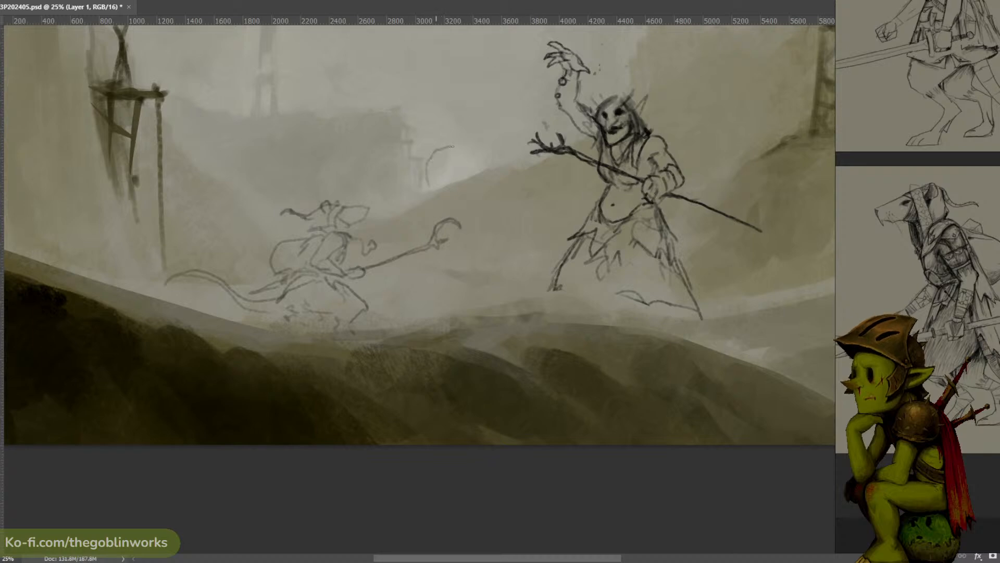
mouse_move(445, 181)
left_mouse_down()
mouse_move(437, 148)
mouse_move(461, 141)
mouse_move(447, 127)
mouse_move(473, 133)
mouse_move(479, 161)
mouse_move(458, 179)
mouse_move(436, 139)
mouse_move(458, 118)
mouse_move(481, 155)
left_mouse_up()
key("ctrl+z")
key("ctrl+minus")
key("ctrl+plus")
key("ctrl+z")
key("ctrl+z")
key("ctrl+z")
mouse_move(436, 154)
left_mouse_down()
mouse_move(435, 133)
mouse_move(437, 156)
mouse_move(487, 155)
mouse_move(453, 134)
left_mouse_up()
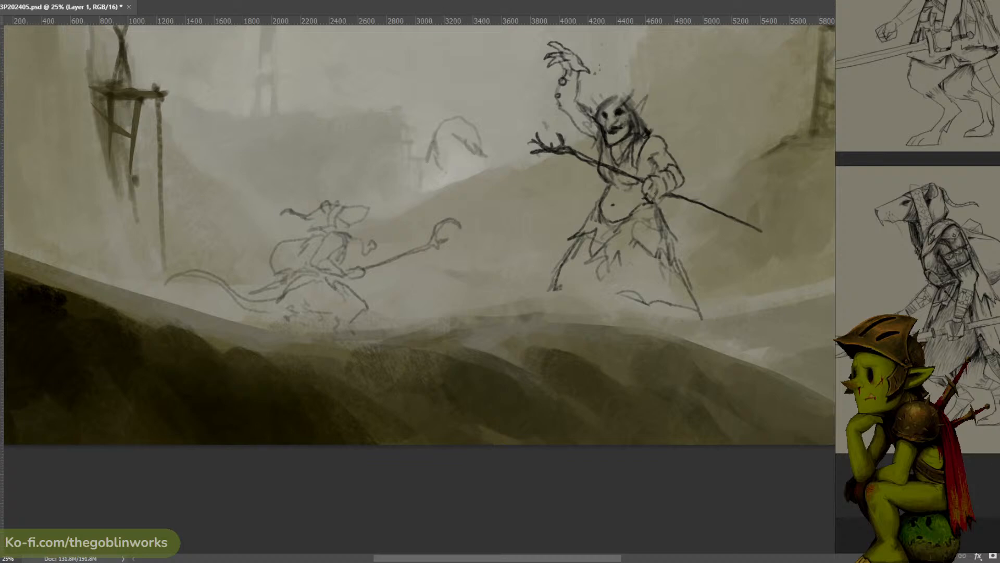
- Close the rat reference board and bring up the human character sheet beside the canvas
right_click(945, 353)
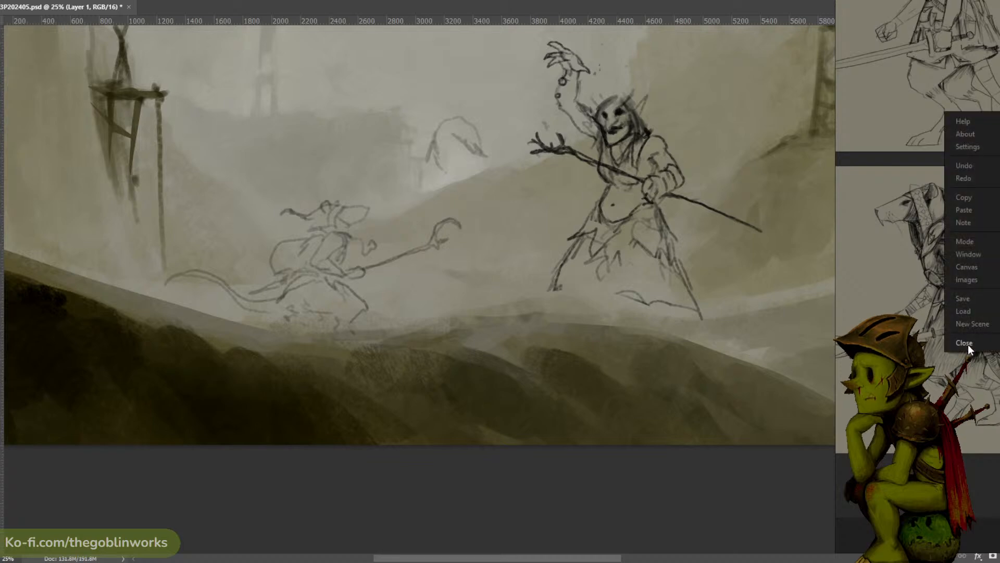
left_click(965, 344)
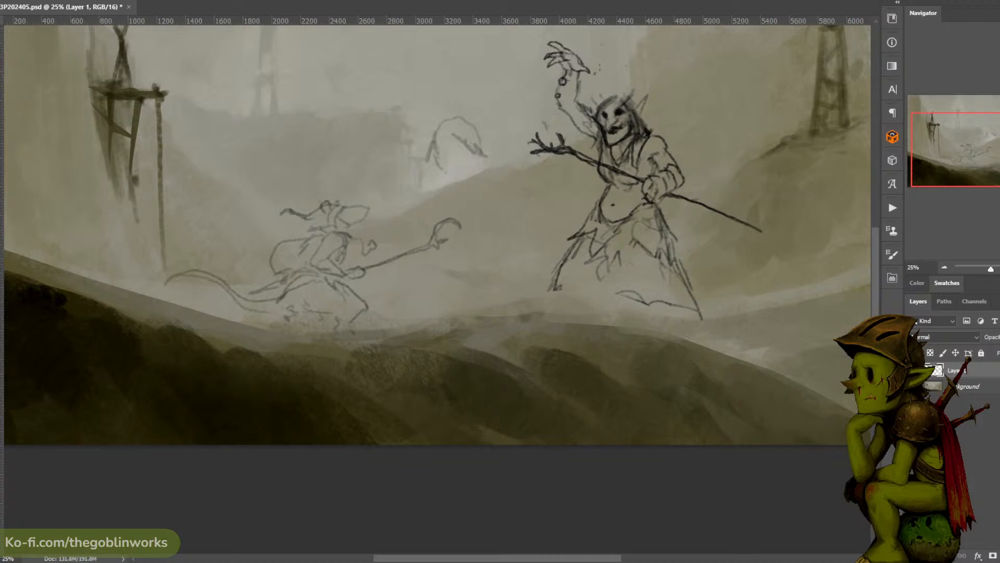
left_click_drag(999, 191, 999, 166)
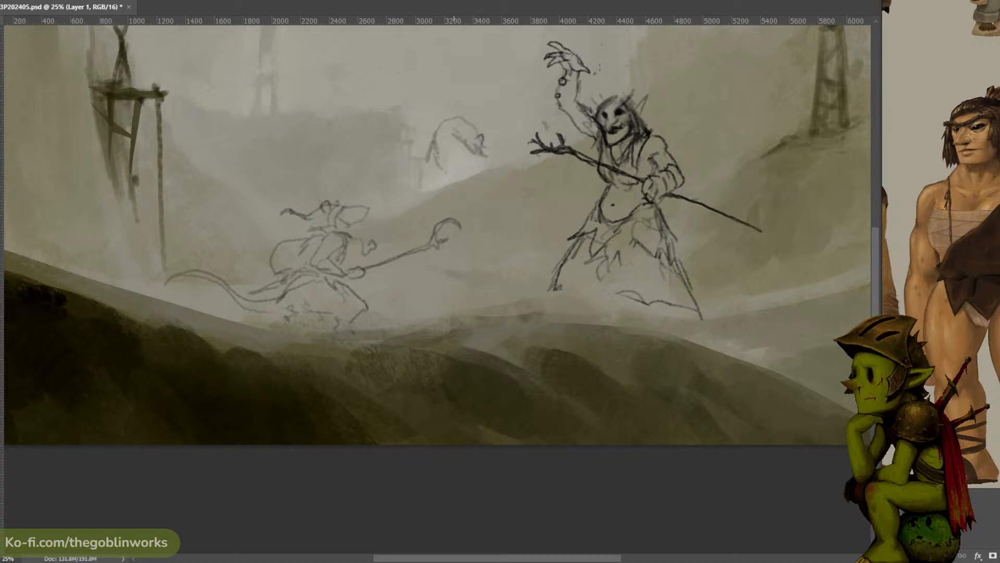
- Sketch the headband, facial features, jaw and tousled hair of the third figure beneath its arched outline
mouse_move(462, 140)
left_mouse_down()
mouse_move(422, 138)
mouse_move(464, 151)
mouse_move(436, 147)
mouse_move(439, 176)
left_mouse_up()
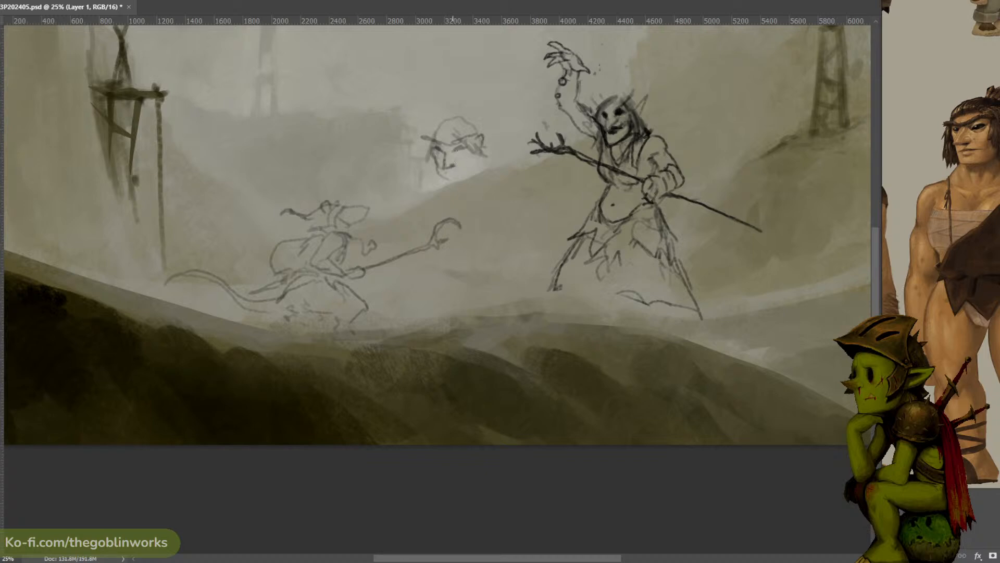
left_click_drag(458, 151, 460, 150)
mouse_move(472, 151)
left_mouse_down()
mouse_move(495, 141)
mouse_move(486, 134)
mouse_move(428, 143)
mouse_move(421, 159)
mouse_move(429, 160)
mouse_move(434, 136)
left_mouse_up()
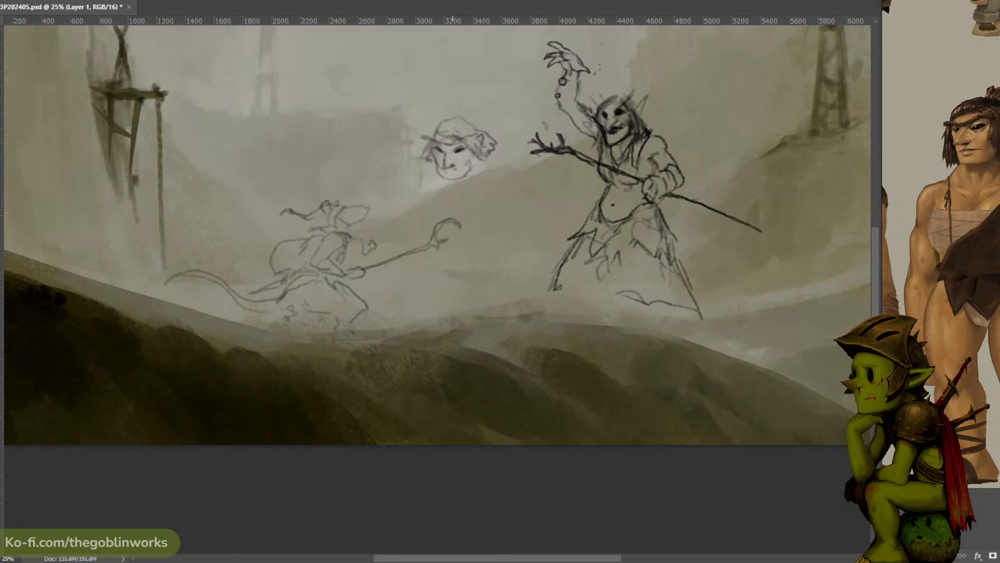
- Sketch rounded shoulder lines on both sides of the third figure's head and a chest line below
left_click_drag(494, 145, 517, 157)
left_click_drag(426, 145, 404, 172)
key("ctrl+z")
mouse_move(418, 138)
left_mouse_down()
mouse_move(402, 155)
mouse_move(410, 180)
left_mouse_up()
left_click_drag(419, 135, 433, 132)
mouse_move(507, 144)
left_mouse_down()
mouse_move(536, 171)
mouse_move(524, 194)
left_mouse_up()
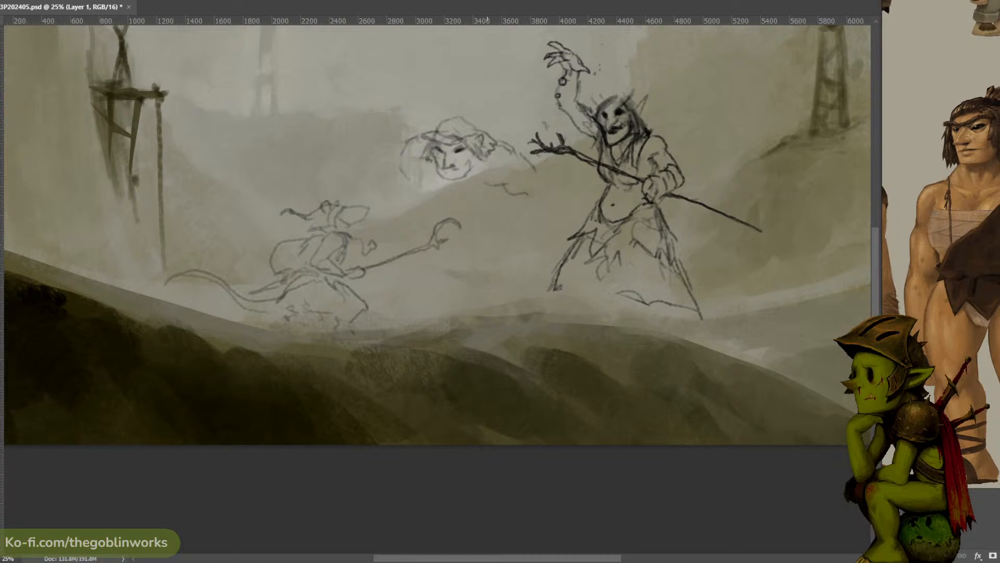
- Draw the lower curve of the third figure's torso and the outer contour of the leg nearest the rat
mouse_move(424, 177)
left_mouse_down()
mouse_move(435, 207)
mouse_move(443, 209)
mouse_move(443, 187)
mouse_move(454, 196)
mouse_move(441, 183)
mouse_move(455, 193)
mouse_move(424, 181)
mouse_move(438, 211)
mouse_move(453, 211)
mouse_move(459, 188)
mouse_move(446, 214)
mouse_move(469, 215)
mouse_move(440, 210)
mouse_move(489, 208)
left_mouse_up()
key("ctrl+z")
mouse_move(429, 208)
left_mouse_down()
mouse_move(390, 247)
mouse_move(392, 273)
mouse_move(375, 282)
mouse_move(389, 299)
left_mouse_up()
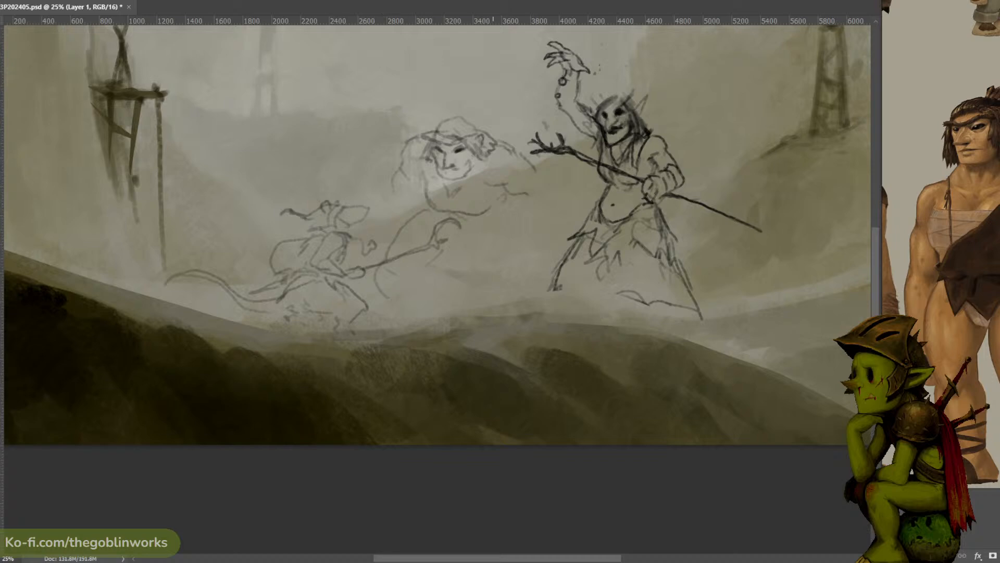
- Sketch the third figure's hip lines and the long outer contour of the arm hanging beside the shaman
left_click_drag(453, 221, 482, 226)
left_click_drag(517, 198, 528, 196)
mouse_move(526, 154)
left_mouse_down()
mouse_move(570, 185)
mouse_move(582, 208)
left_mouse_up()
key("ctrl+z")
key("ctrl+z")
mouse_move(546, 173)
left_mouse_down()
mouse_move(571, 217)
mouse_move(554, 229)
mouse_move(499, 207)
mouse_move(508, 224)
mouse_move(513, 208)
mouse_move(532, 220)
mouse_move(530, 243)
left_mouse_up()
key("ctrl+z")
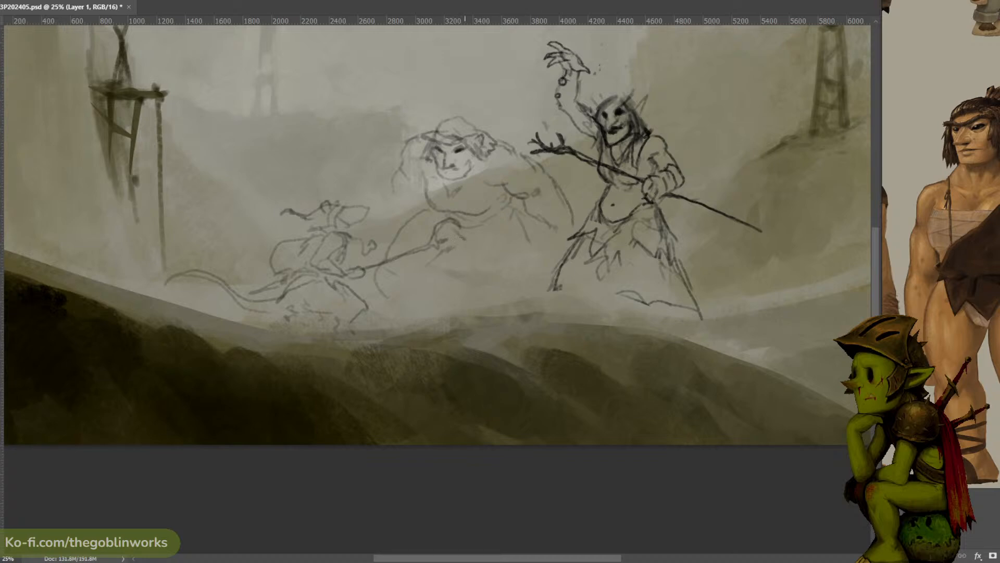
- Add a ragged loincloth and waistline to the third figure and extend its forearm down to the shaman's leg
left_click_drag(439, 236, 442, 251)
mouse_move(447, 239)
left_mouse_down()
mouse_move(453, 254)
mouse_move(475, 255)
mouse_move(480, 237)
left_mouse_up()
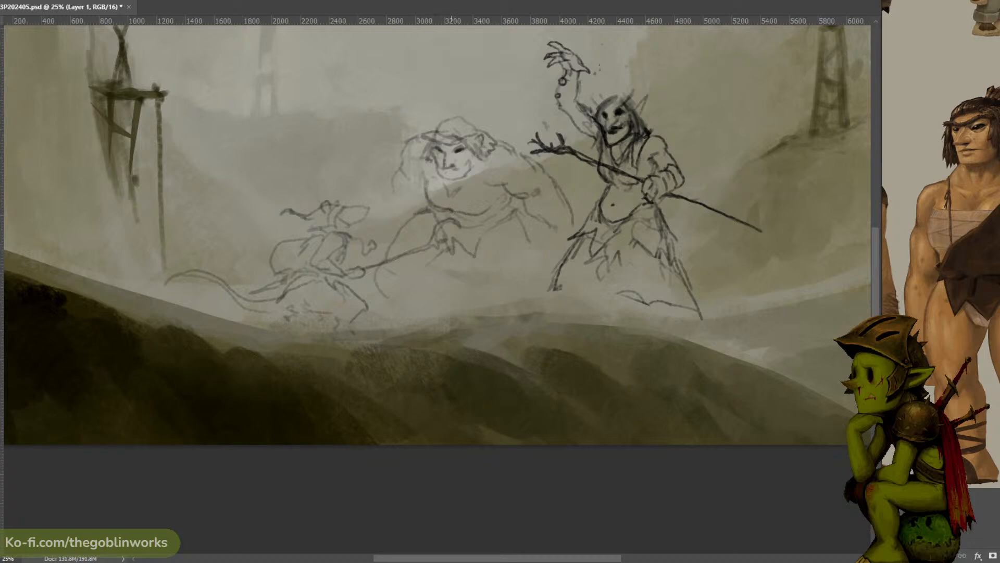
mouse_move(451, 210)
left_mouse_down()
mouse_move(485, 214)
mouse_move(508, 191)
left_mouse_up()
mouse_move(556, 223)
left_mouse_down()
mouse_move(564, 257)
mouse_move(589, 244)
mouse_move(588, 232)
mouse_move(555, 254)
mouse_move(542, 282)
left_mouse_up()
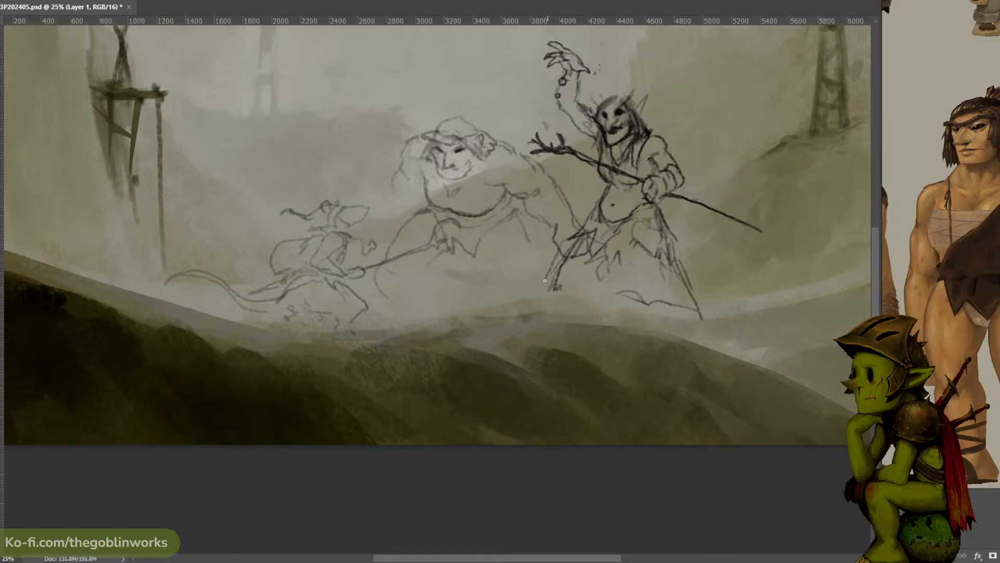
key("ctrl+z")
left_click_drag(565, 242, 547, 276)
- Draw a small spiky topknot above the third figure's head
mouse_move(436, 139)
left_mouse_down()
mouse_move(451, 115)
mouse_move(475, 124)
mouse_move(437, 129)
mouse_move(476, 115)
left_mouse_up()
key("ctrl+z")
mouse_move(460, 113)
left_mouse_down()
mouse_move(468, 102)
mouse_move(474, 112)
left_mouse_up()
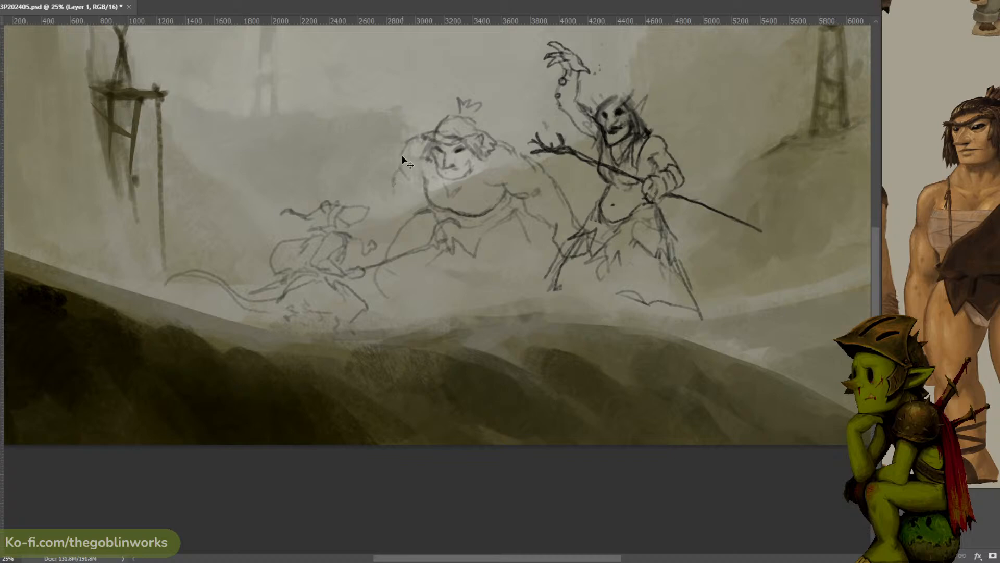
- Sketch the third figure's other arm reaching out to the rat's head
mouse_move(399, 181)
left_mouse_down()
mouse_move(373, 197)
mouse_move(381, 221)
left_mouse_up()
key("ctrl+z")
key("ctrl+z")
key("ctrl+z")
left_click_drag(396, 156, 376, 178)
mouse_move(403, 160)
left_mouse_down()
mouse_move(389, 177)
mouse_move(355, 183)
left_mouse_up()
key("ctrl+z")
key("ctrl+z")
left_click_drag(372, 210, 423, 182)
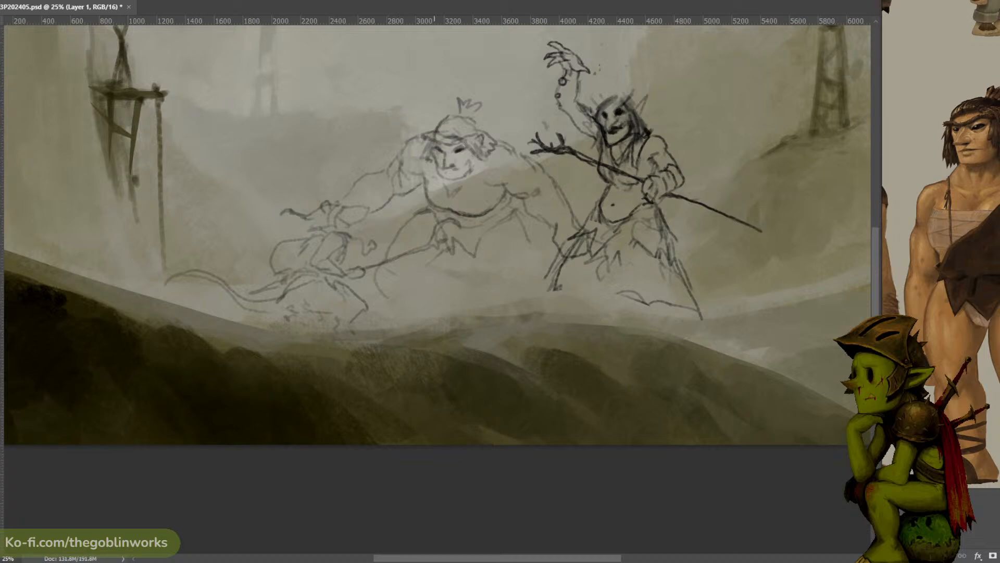
- Outline the third figure's thigh beside the shaman and add a rounded shoulder and chest wrap details
mouse_move(489, 225)
left_mouse_down()
mouse_move(480, 239)
mouse_move(492, 263)
left_mouse_up()
left_click_drag(520, 232, 535, 256)
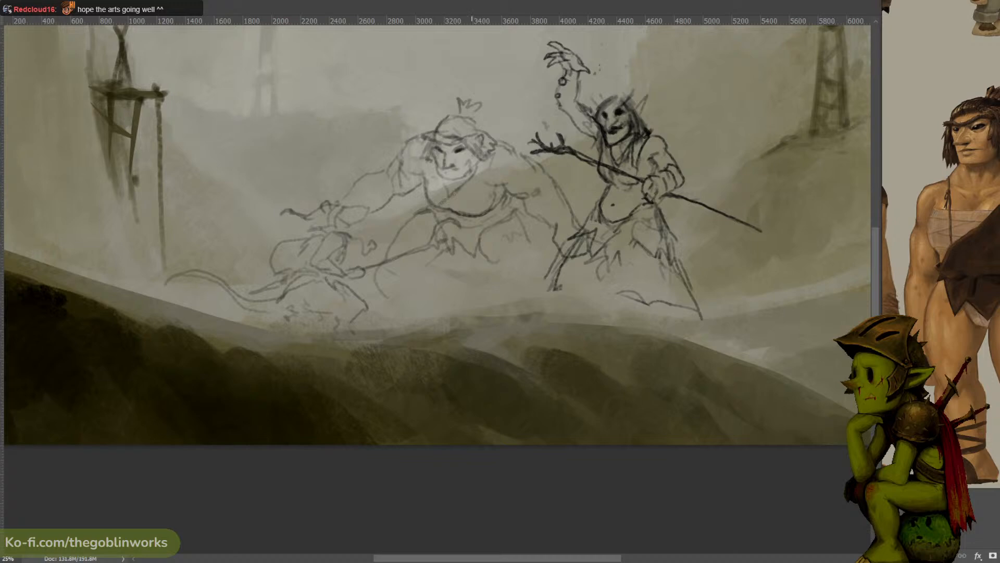
mouse_move(477, 180)
left_mouse_down()
mouse_move(500, 188)
mouse_move(532, 167)
mouse_move(515, 136)
mouse_move(494, 134)
left_mouse_up()
mouse_move(484, 181)
left_mouse_down()
mouse_move(466, 208)
mouse_move(476, 216)
left_mouse_up()
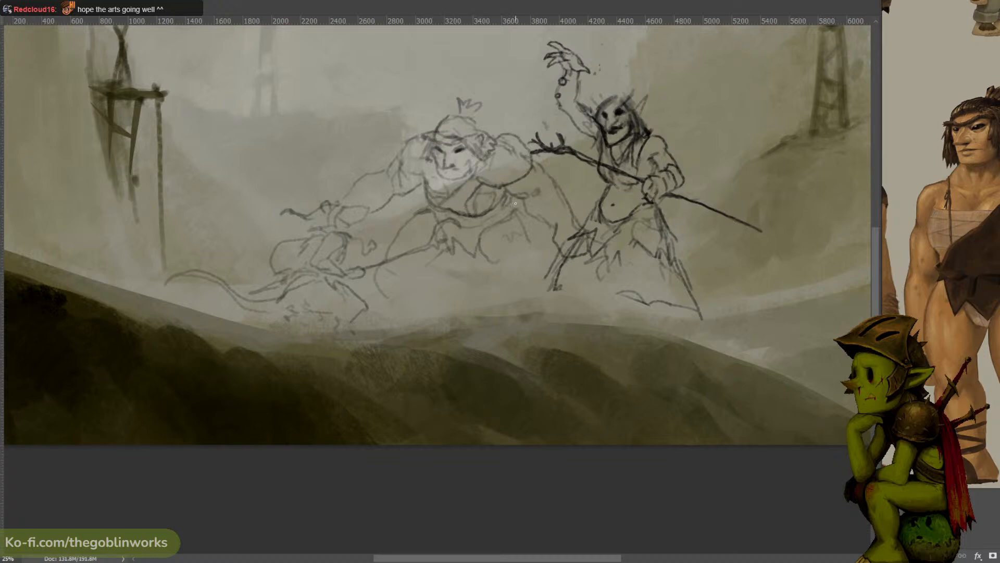
- Draw the calf and foot of the third figure's leg beside the shaman
left_click_drag(528, 239, 556, 290)
key("ctrl+z")
left_click_drag(528, 239, 544, 290)
mouse_move(489, 259)
left_mouse_down()
mouse_move(506, 235)
mouse_move(502, 264)
mouse_move(519, 264)
mouse_move(494, 263)
mouse_move(507, 287)
mouse_move(495, 261)
mouse_move(498, 277)
mouse_move(523, 305)
mouse_move(552, 287)
mouse_move(559, 307)
mouse_move(525, 303)
mouse_move(541, 296)
mouse_move(557, 307)
mouse_move(530, 304)
mouse_move(560, 307)
left_mouse_up()
key("ctrl+z")
key("ctrl+z")
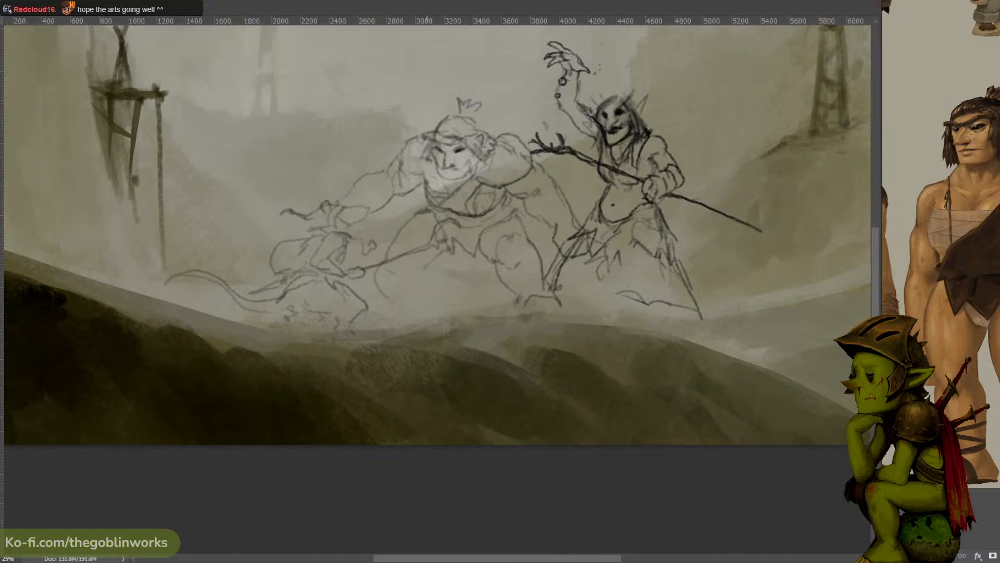
- Draw the inner knee of the leg nearest the rat and adjust the selected leg lines with Free Transform
mouse_move(424, 275)
left_mouse_down()
mouse_move(427, 293)
mouse_move(380, 311)
mouse_move(442, 269)
mouse_move(426, 276)
left_mouse_up()
key("l")
key("ctrl+t")
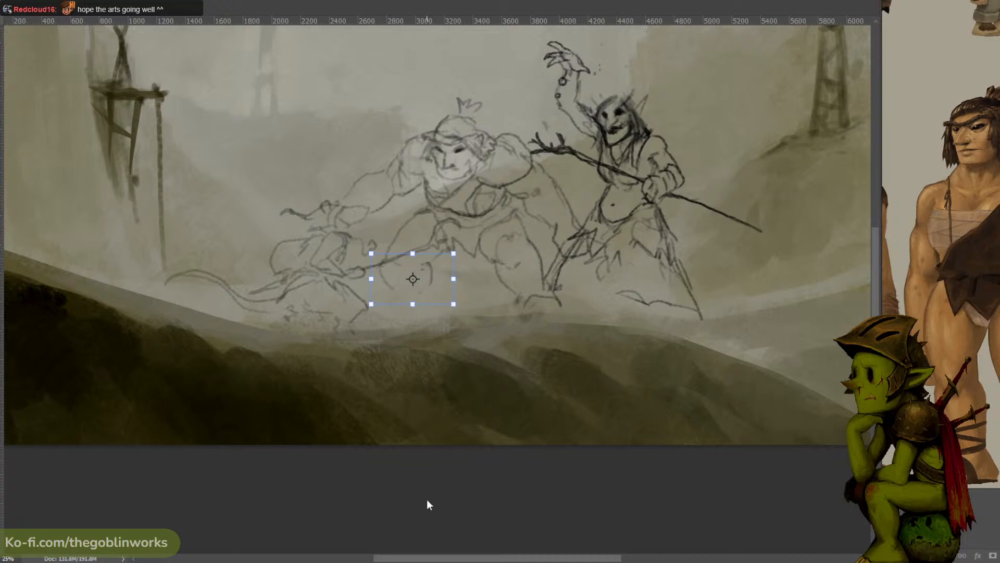
key("Return")
- Sketch the lower leg contours of the third figure's leg nearest the rat
left_click_drag(459, 274, 483, 279)
key("ctrl+z")
key("ctrl+minus")
key("ctrl+minus")
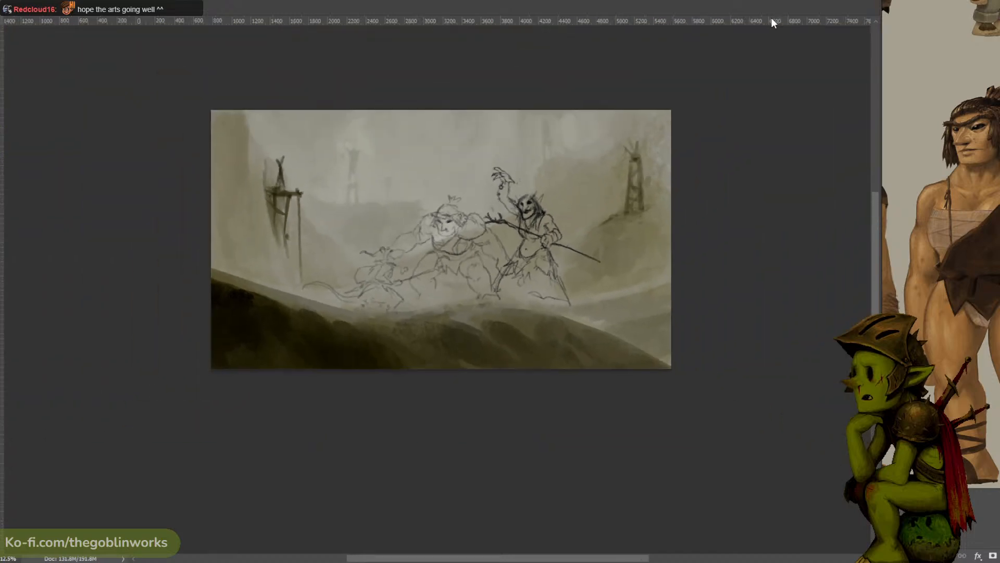
key("ctrl+plus")
key("ctrl+plus")
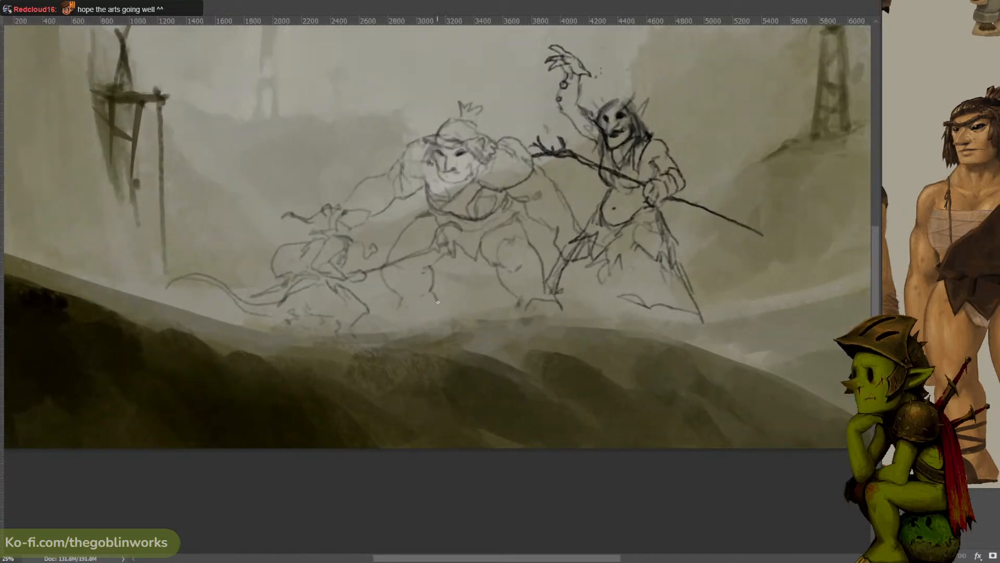
mouse_move(431, 288)
left_mouse_down()
mouse_move(439, 300)
mouse_move(393, 314)
left_mouse_up()
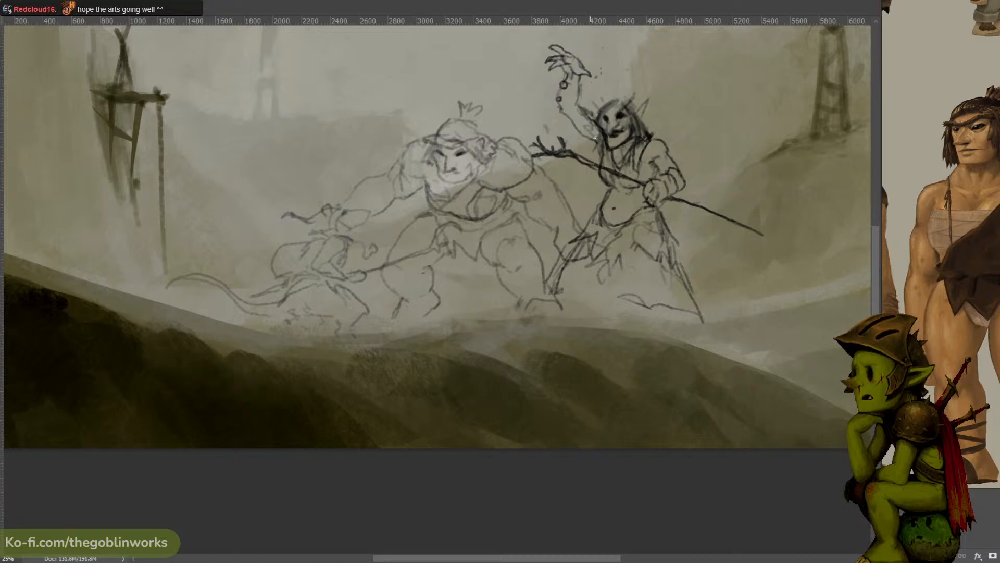
- Bring more of the character reference into view and sketch the third figure's clenched hand beside the shaman's skirt
left_click_drag(989, 341, 970, 347)
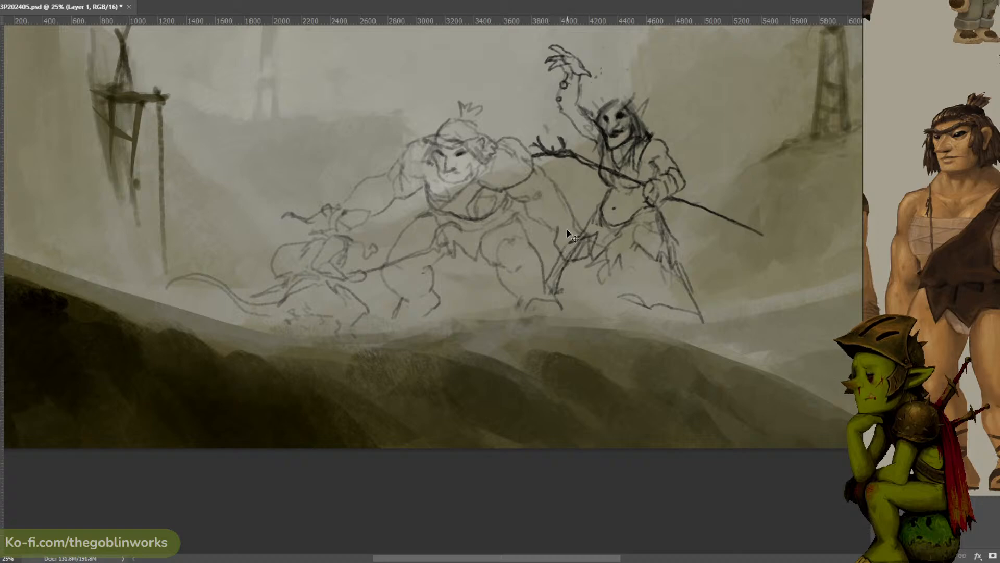
mouse_move(567, 230)
left_mouse_down()
mouse_move(596, 238)
mouse_move(559, 250)
mouse_move(589, 259)
mouse_move(575, 249)
left_mouse_up()
key("ctrl+z")
key("ctrl+z")
key("ctrl+z")
key("ctrl+z")
key("ctrl+z")
key("ctrl+z")
left_click_drag(497, 260, 511, 234)
- Refine the third figure's calf, feet and clenched hand
left_click_drag(402, 309, 391, 319)
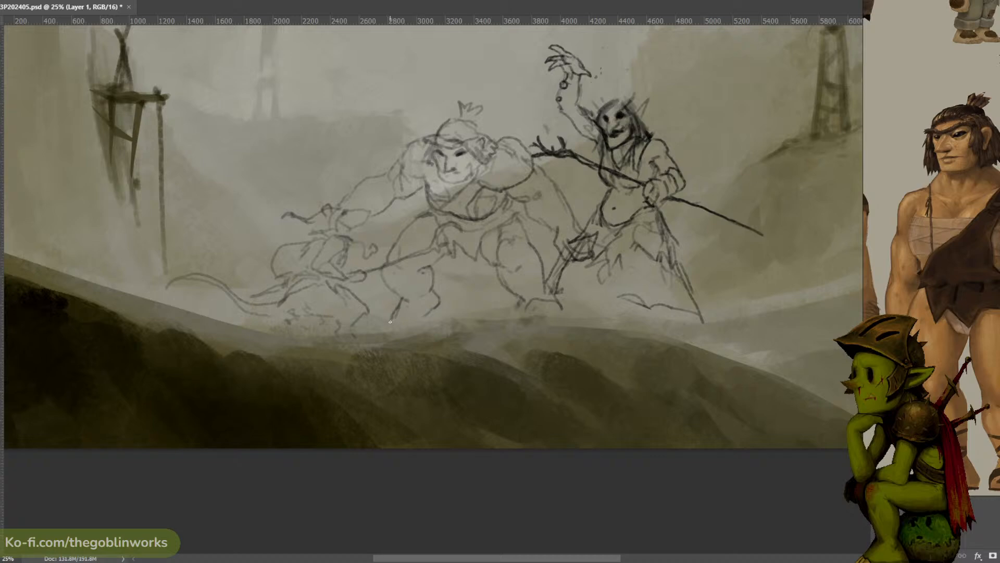
left_click_drag(434, 288, 443, 297)
mouse_move(523, 303)
left_mouse_down()
mouse_move(549, 289)
mouse_move(561, 307)
mouse_move(531, 311)
left_mouse_up()
key("ctrl+z")
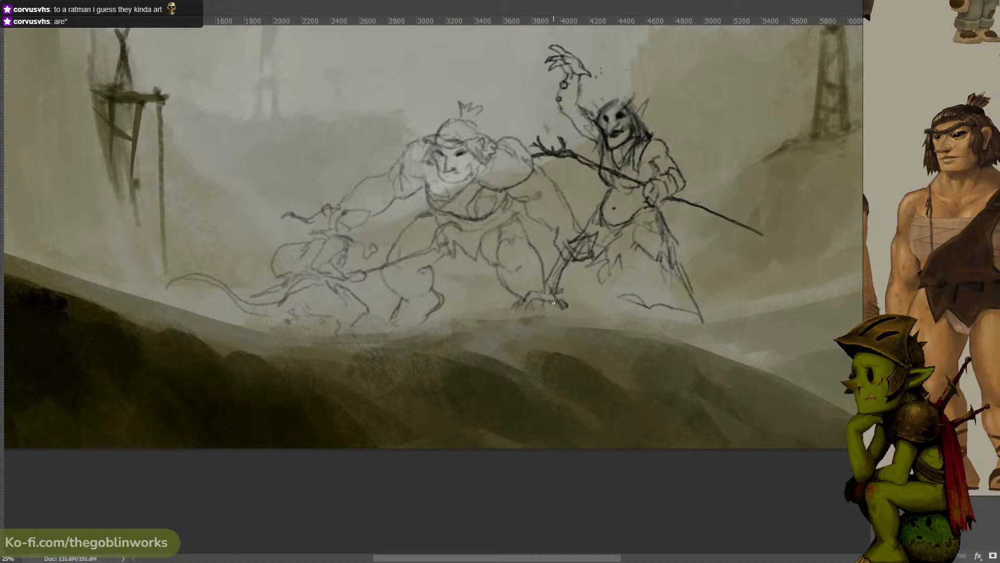
left_click_drag(550, 256, 571, 249)
- Move the character reference sheet out of the way and add a new layer to the painting
key("ctrl+minus")
key("ctrl+minus")
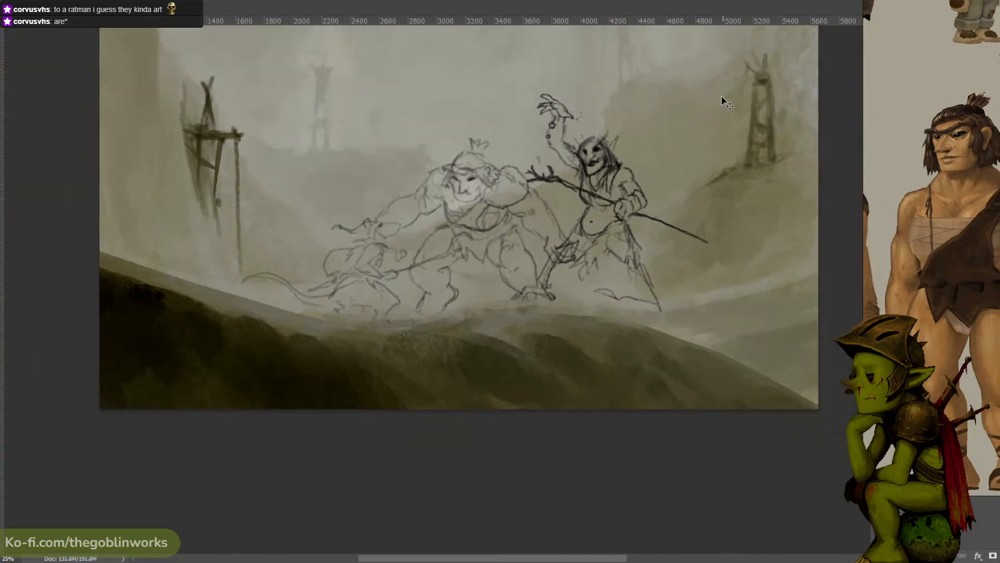
key("ctrl+plus")
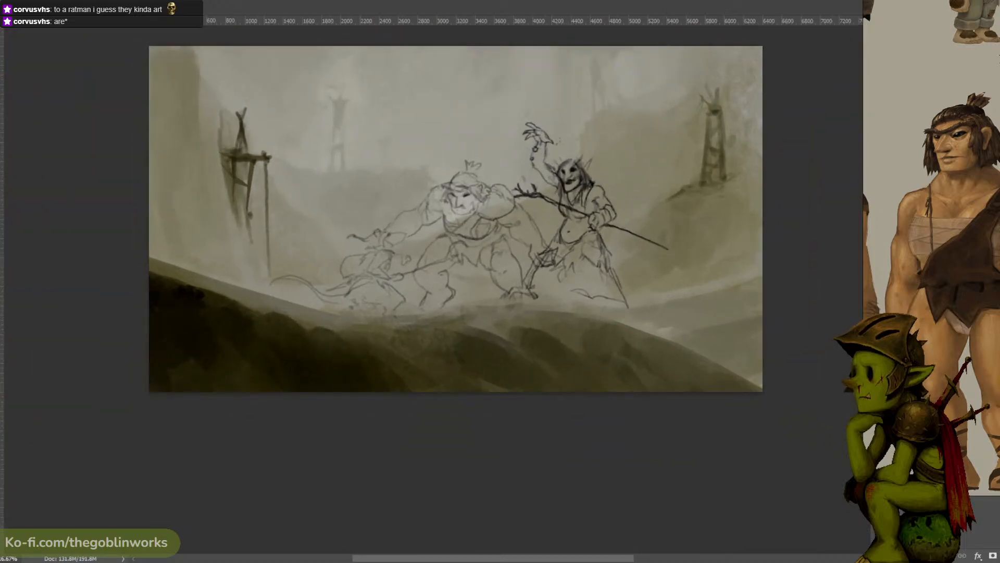
left_click_drag(971, 323, 999, 323)
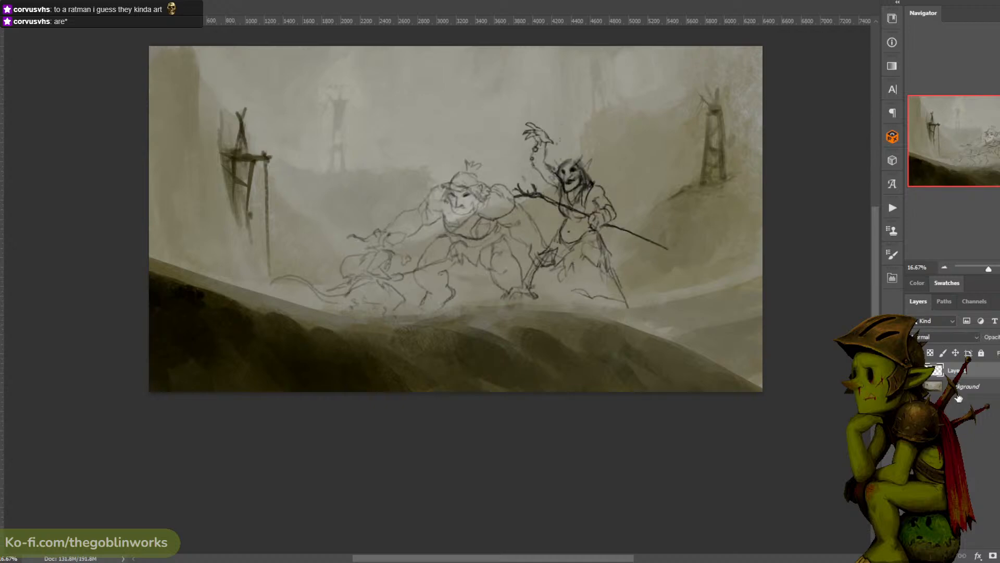
key("ctrl+alt+shift+n")
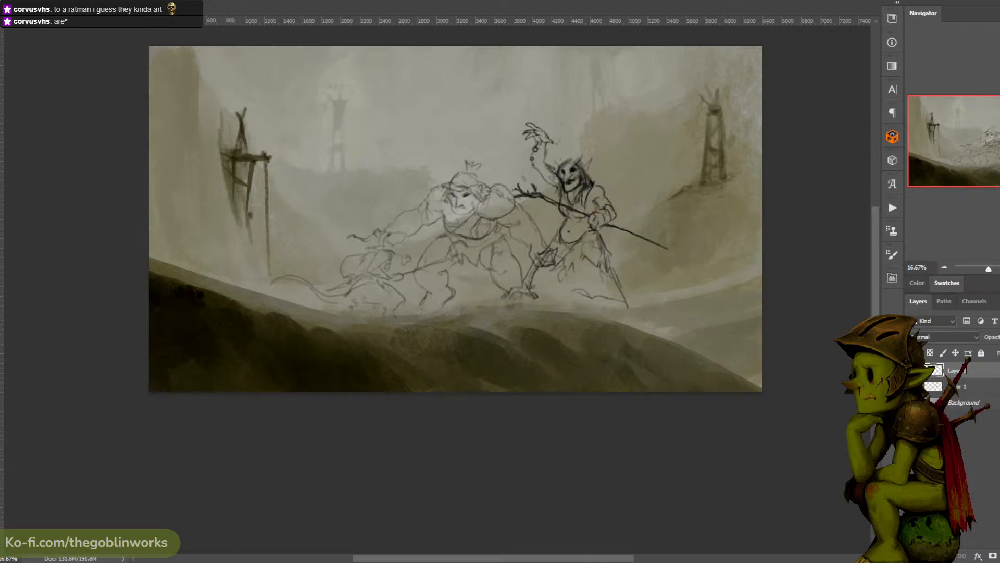
- Try an alternative rat head facing away from the trolls, sketching a pointed ear, eye and snout behind its back
key("ctrl+plus")
left_click_drag(456, 166, 505, 172)
key("ctrl+plus")
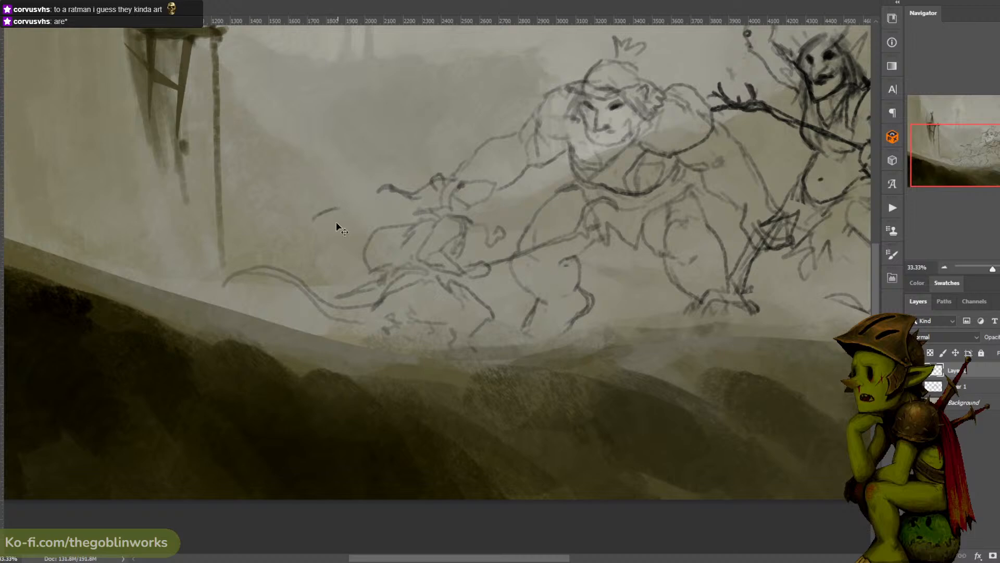
left_click_drag(324, 211, 339, 207)
key("ctrl+z")
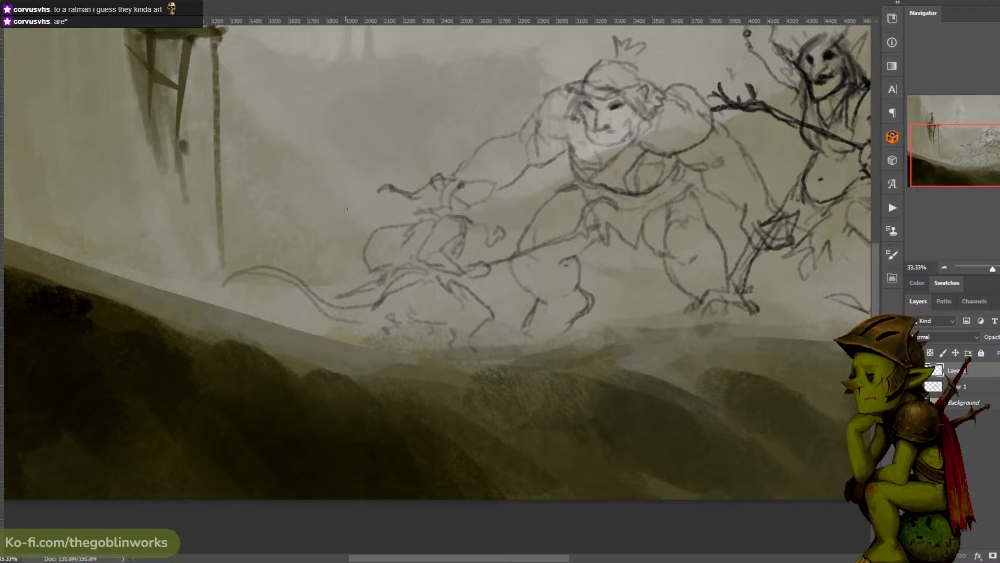
mouse_move(313, 197)
left_mouse_down()
mouse_move(332, 211)
mouse_move(370, 201)
mouse_move(370, 221)
mouse_move(370, 204)
mouse_move(388, 208)
mouse_move(371, 222)
mouse_move(366, 202)
mouse_move(344, 225)
left_mouse_up()
key("ctrl+z")
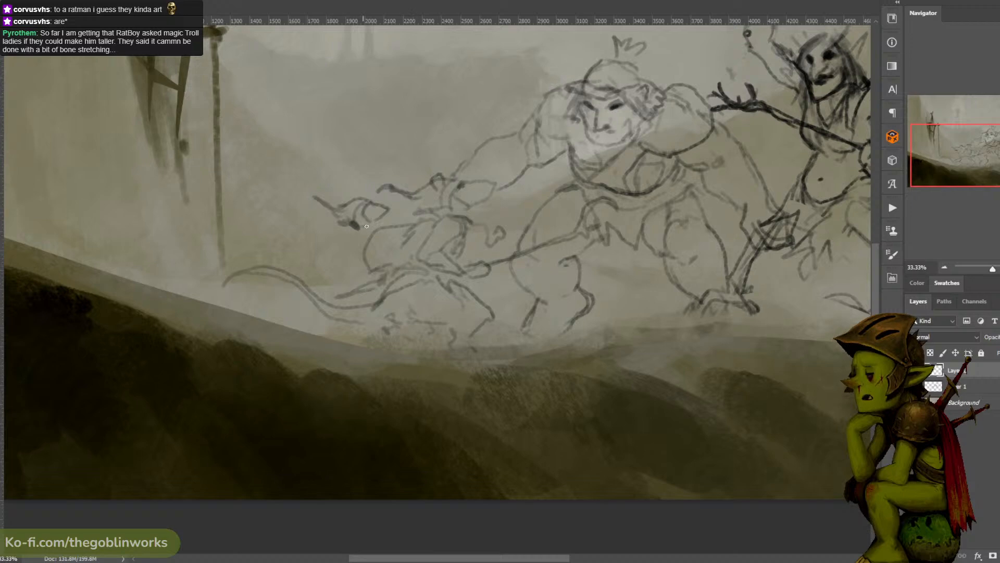
mouse_move(348, 227)
left_mouse_down()
mouse_move(327, 243)
mouse_move(357, 247)
left_mouse_up()
- Add the open jaw and neck lines to the alternative rat head
left_click_drag(663, 56, 595, 53)
key("ctrl+minus")
key("ctrl+minus")
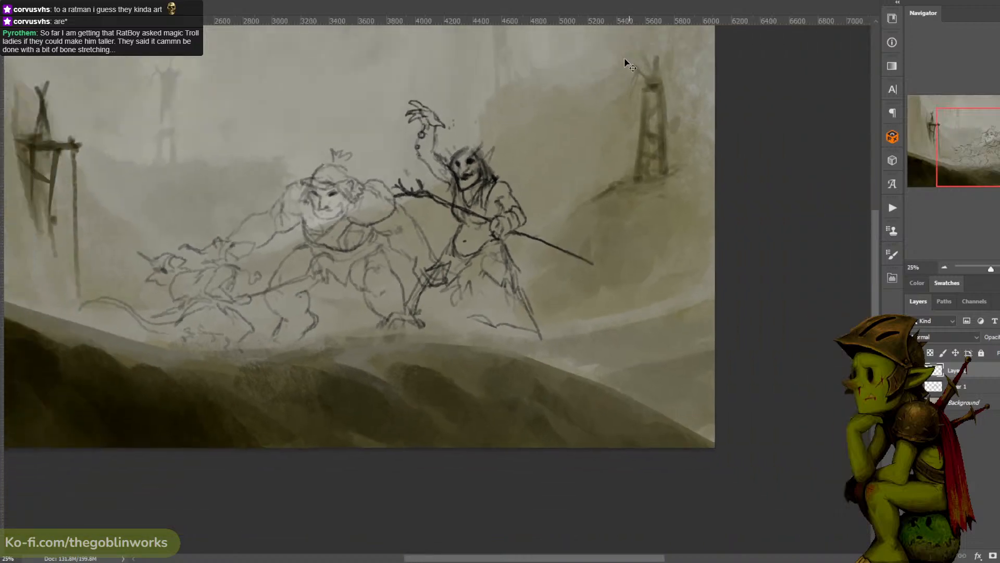
key("ctrl+plus")
left_click_drag(585, 107, 621, 83)
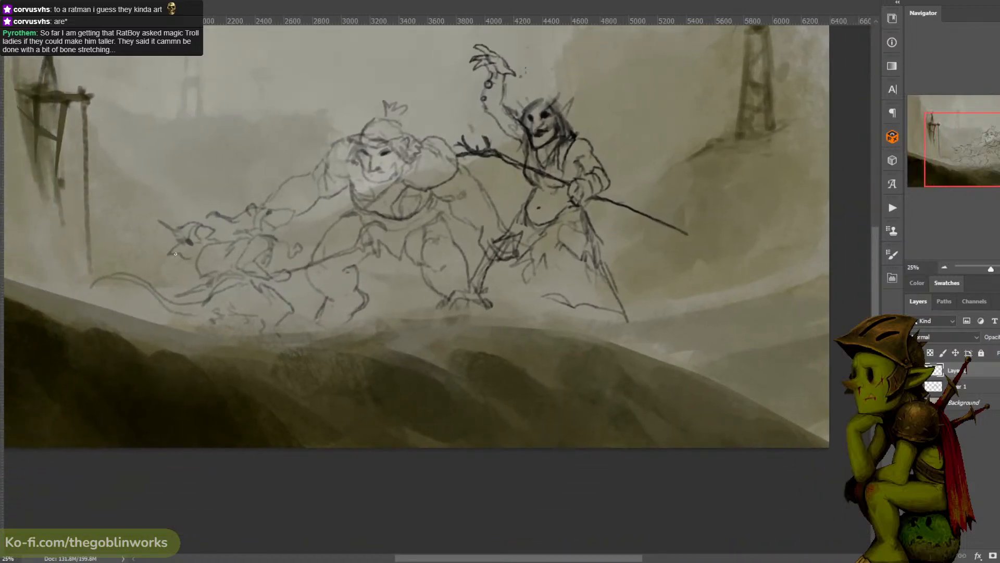
left_click_drag(176, 253, 167, 268)
left_click_drag(388, 234, 481, 228)
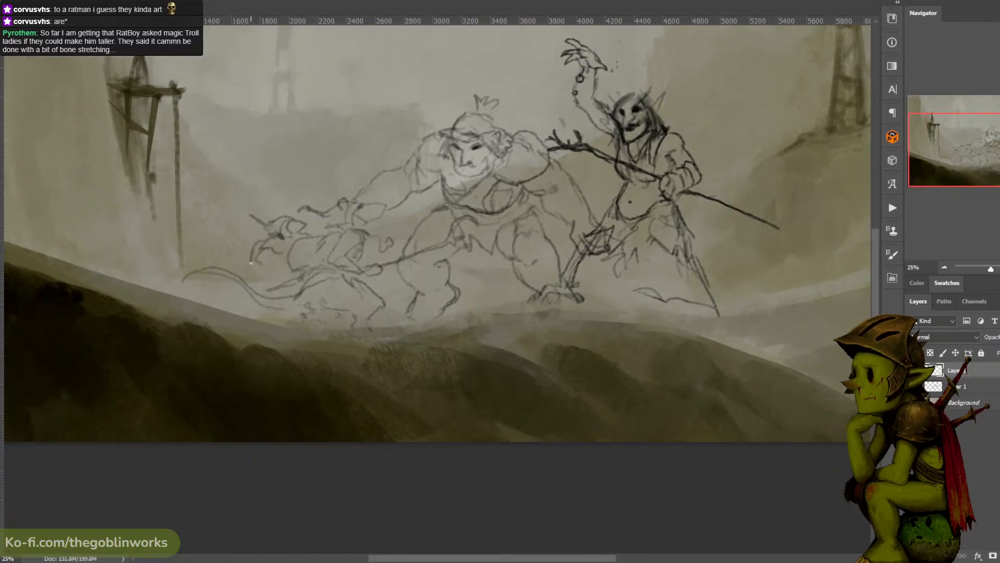
mouse_move(263, 247)
left_mouse_down()
mouse_move(253, 266)
mouse_move(283, 259)
left_mouse_up()
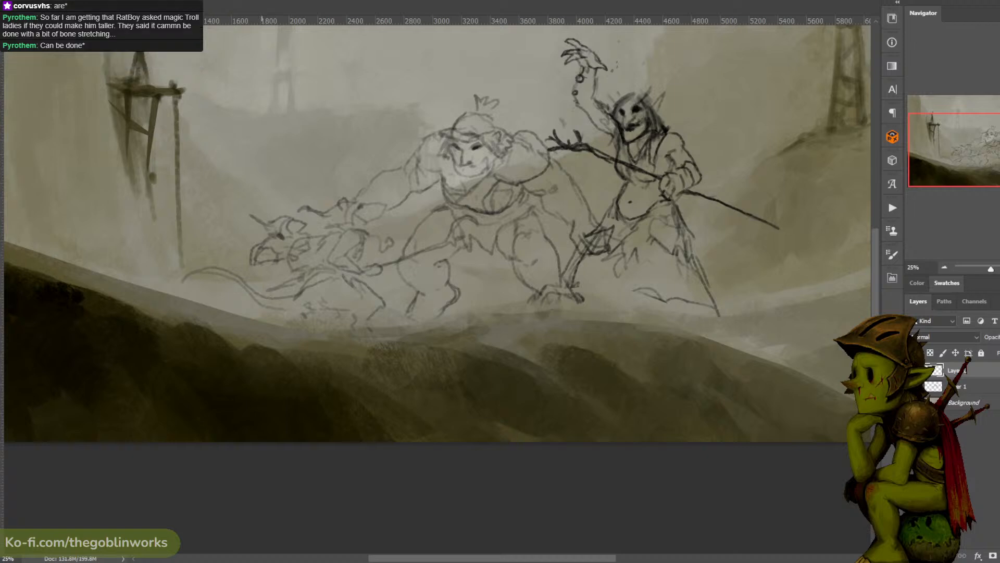
mouse_move(257, 265)
left_mouse_down()
mouse_move(256, 273)
mouse_move(277, 267)
mouse_move(255, 301)
mouse_move(249, 293)
mouse_move(263, 279)
left_mouse_up()
key("ctrl+z")
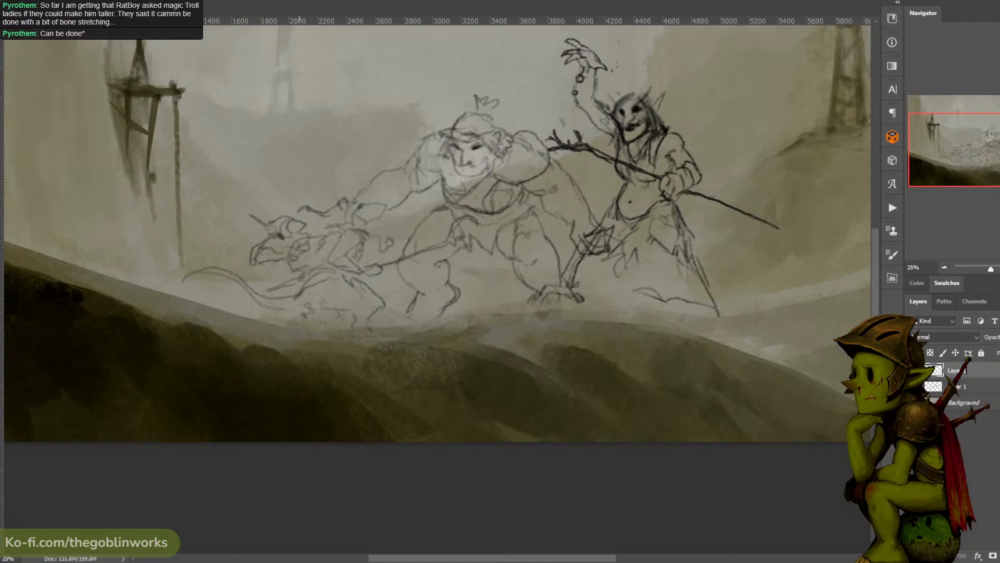
left_click_drag(269, 251, 282, 260)
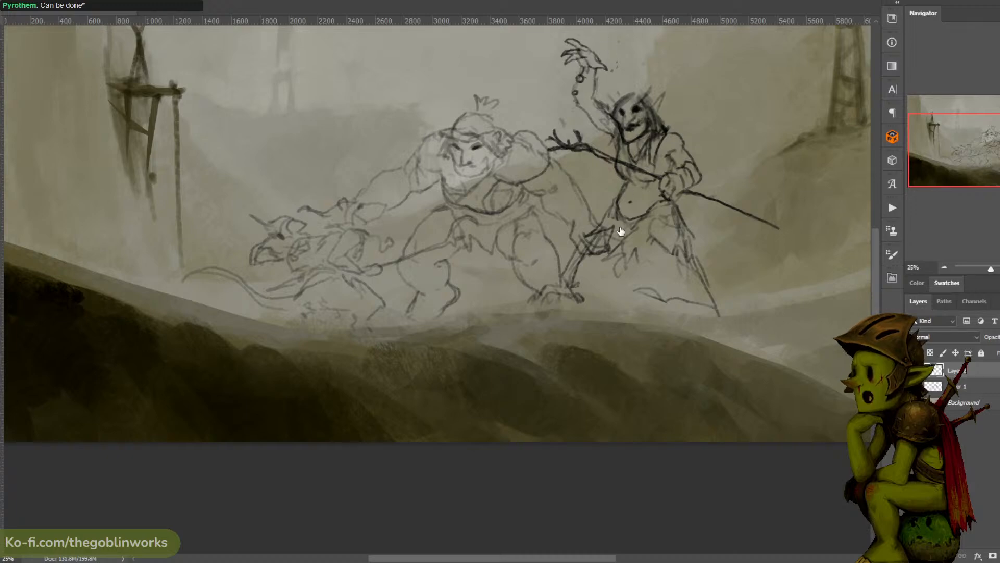
- Lasso the alternative rat head and delete it
left_click_drag(423, 175, 539, 154)
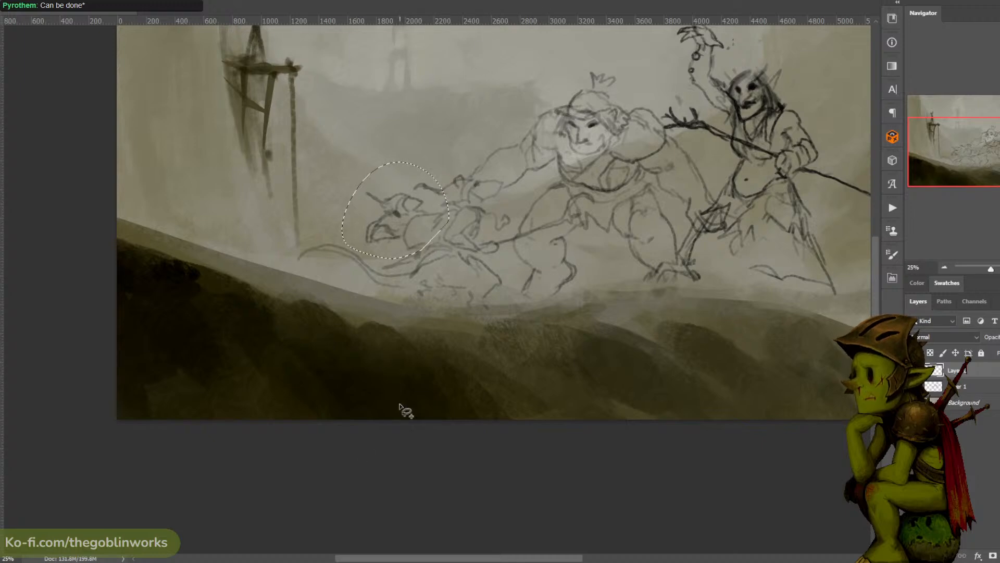
key("ctrl+minus")
key("ctrl+plus")
left_click_drag(561, 116, 386, 92)
- Sketch the small head of another figure just below the rear end of the shaman's staff
left_click_drag(648, 198, 586, 155)
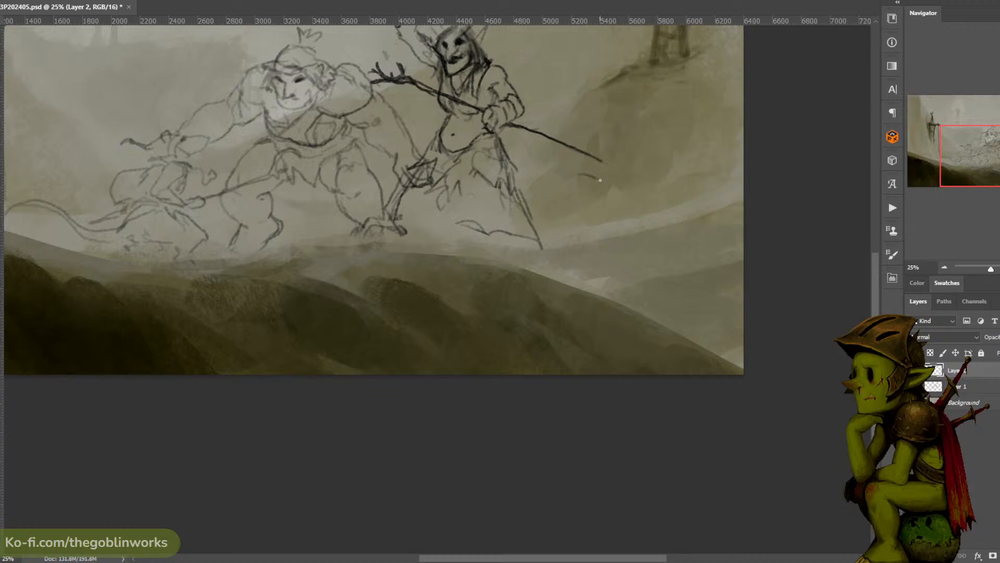
left_click_drag(584, 170, 616, 184)
key("ctrl+z")
key("ctrl+z")
left_click_drag(590, 170, 584, 179)
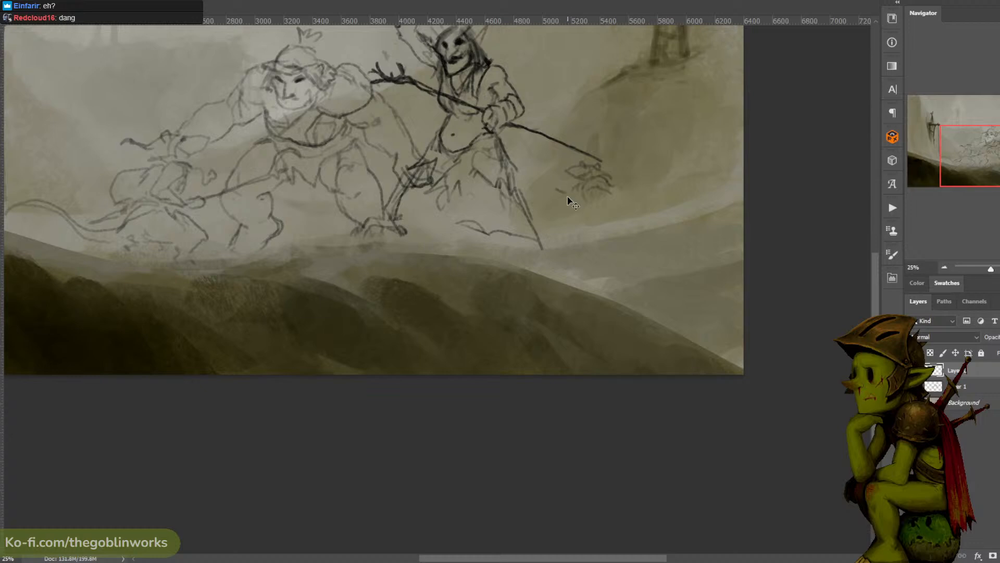
- Sketch the small figure's outstretched arm with a hooked weapon, its torso, rounded hips and a long curling tail below the shaman's staff
mouse_move(559, 191)
left_mouse_down()
mouse_move(568, 204)
mouse_move(609, 196)
left_mouse_up()
mouse_move(613, 197)
left_mouse_down()
mouse_move(619, 204)
mouse_move(536, 178)
left_mouse_up()
left_click_drag(547, 173, 522, 169)
key("ctrl+z")
mouse_move(544, 183)
left_mouse_down()
mouse_move(533, 174)
mouse_move(646, 211)
mouse_move(599, 203)
left_mouse_up()
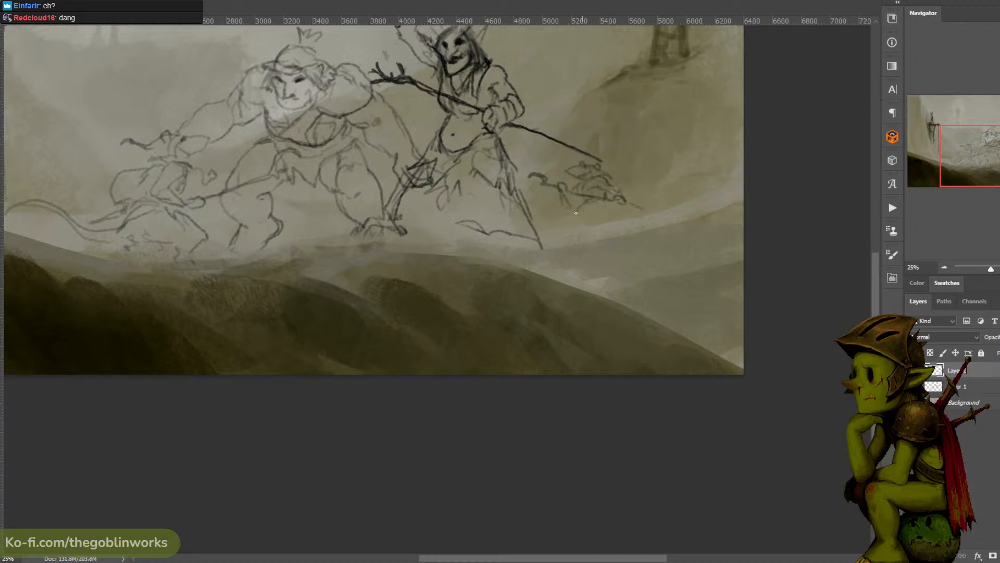
mouse_move(588, 202)
left_mouse_down()
mouse_move(590, 215)
mouse_move(594, 189)
mouse_move(583, 192)
left_mouse_up()
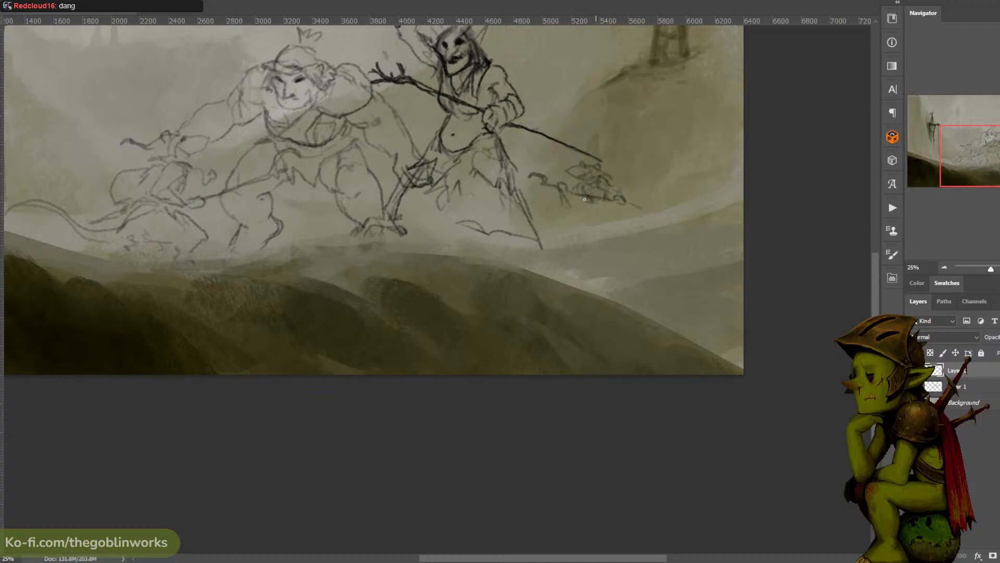
mouse_move(593, 201)
left_mouse_down()
mouse_move(575, 217)
mouse_move(598, 201)
mouse_move(587, 215)
mouse_move(673, 195)
mouse_move(634, 228)
mouse_move(605, 217)
mouse_move(627, 231)
left_mouse_up()
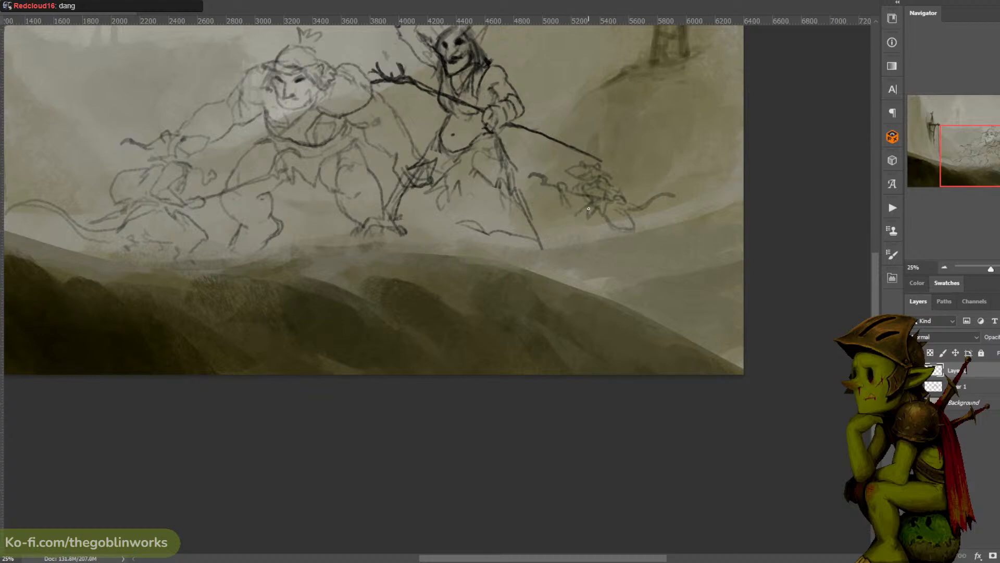
- Lasso and clear the small figure's rounded hip shape and sketch a thin bent leg in its place
left_click_drag(617, 203, 617, 205)
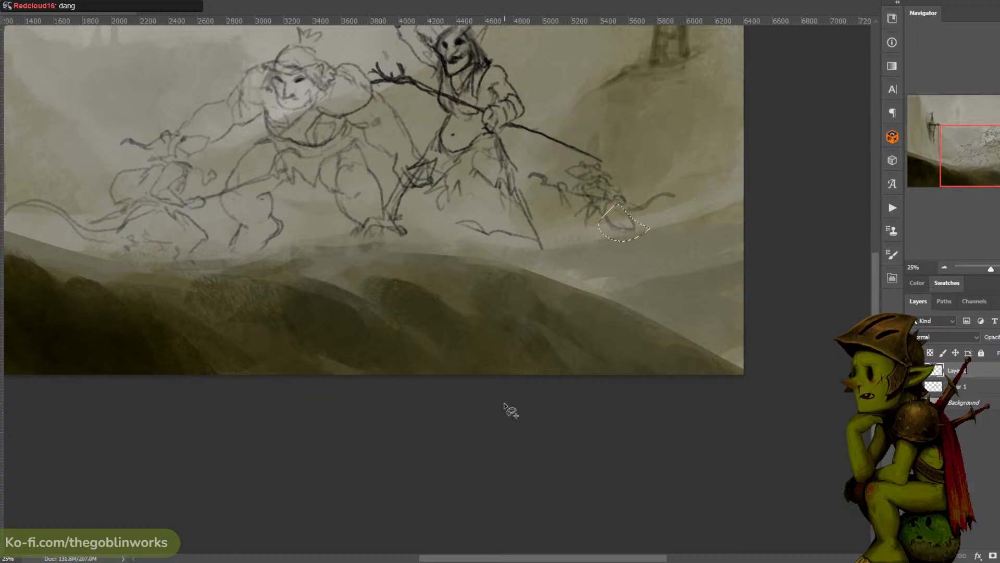
key("ctrl+d")
key("b")
left_click_drag(594, 211, 585, 229)
key("ctrl+z")
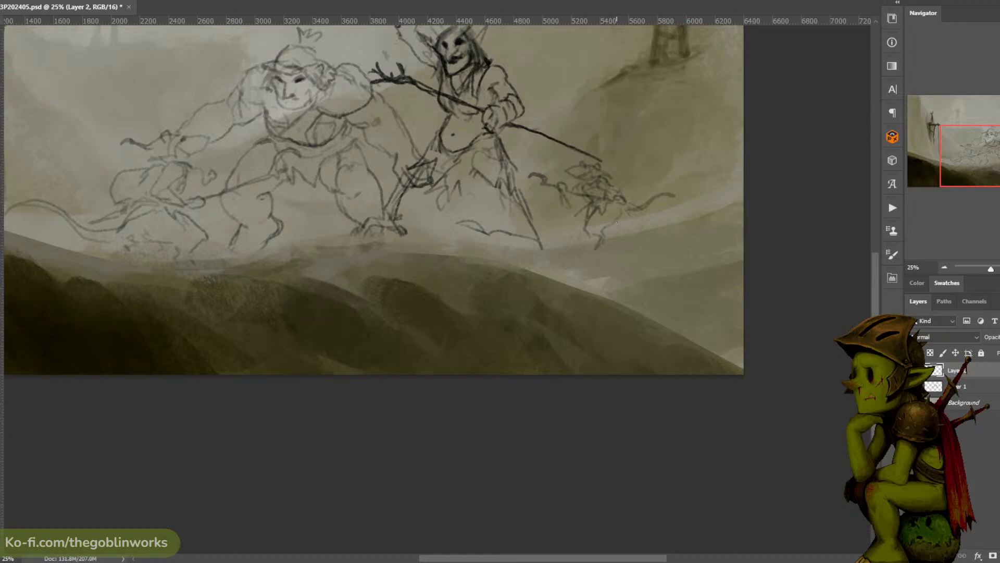
- Lasso the small figure's body and tail and transform the selection to a slightly larger size
mouse_move(618, 258)
left_mouse_down()
mouse_move(529, 172)
mouse_move(706, 221)
mouse_move(651, 245)
left_mouse_up()
key("ctrl+t")
mouse_move(703, 122)
left_mouse_down()
mouse_move(731, 115)
mouse_move(735, 101)
mouse_move(689, 156)
mouse_move(725, 141)
left_mouse_up()
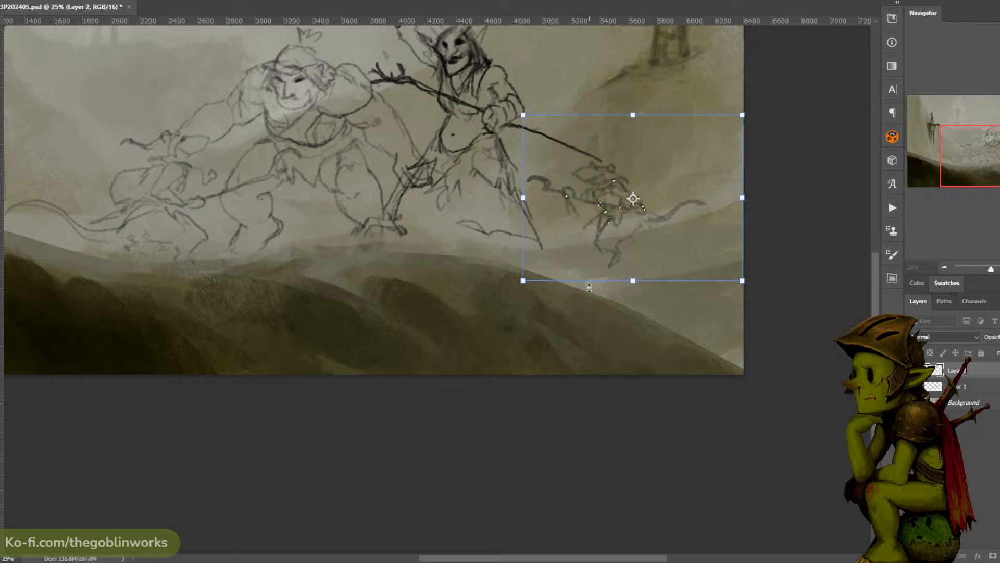
key("Return")
- Lasso the small figure's lower leg and foot and delete them, checking the whole composition
mouse_move(583, 242)
left_mouse_down()
mouse_move(675, 238)
mouse_move(586, 290)
left_mouse_up()
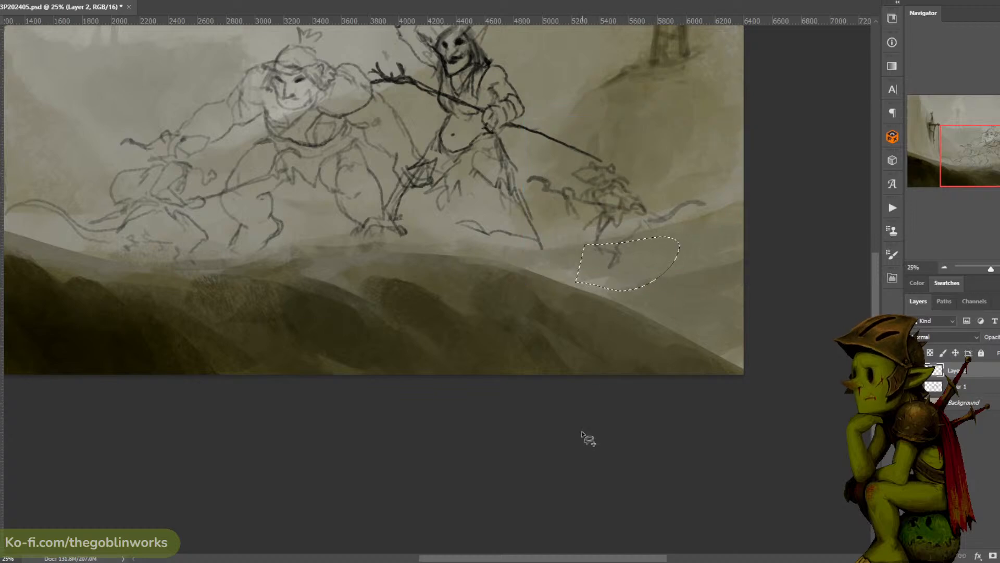
key("Delete")
key("ctrl+d")
key("ctrl+minus")
key("ctrl+minus")
key("ctrl+plus")
key("ctrl+plus")
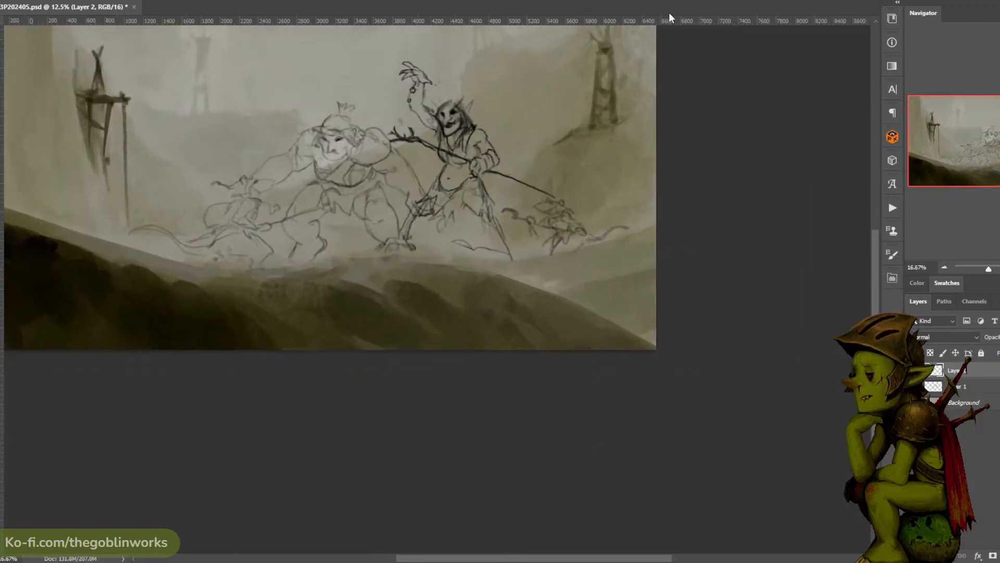
- Redraw the small figure's lower leg and foot with a long, nearly level line running beneath its tail
left_click_drag(544, 248, 651, 235)
key("ctrl+z")
key("ctrl+z")
key("ctrl+z")
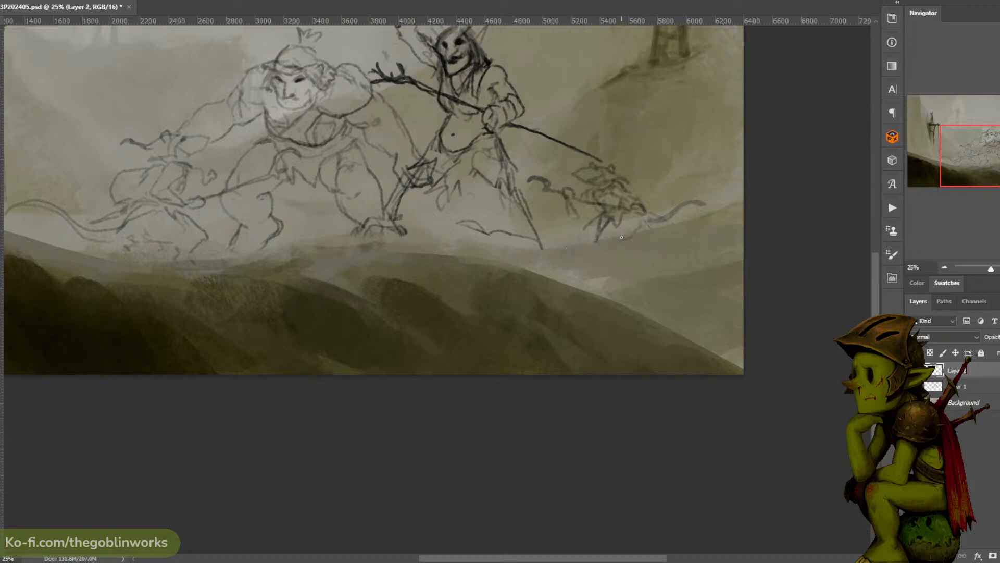
key("ctrl+shift+d")
key("ctrl+d")
key("v")
mouse_move(560, 262)
left_mouse_down()
mouse_move(612, 278)
mouse_move(620, 263)
mouse_move(688, 252)
left_mouse_up()
key("ctrl+z")
key("b")
key("ctrl+minus")
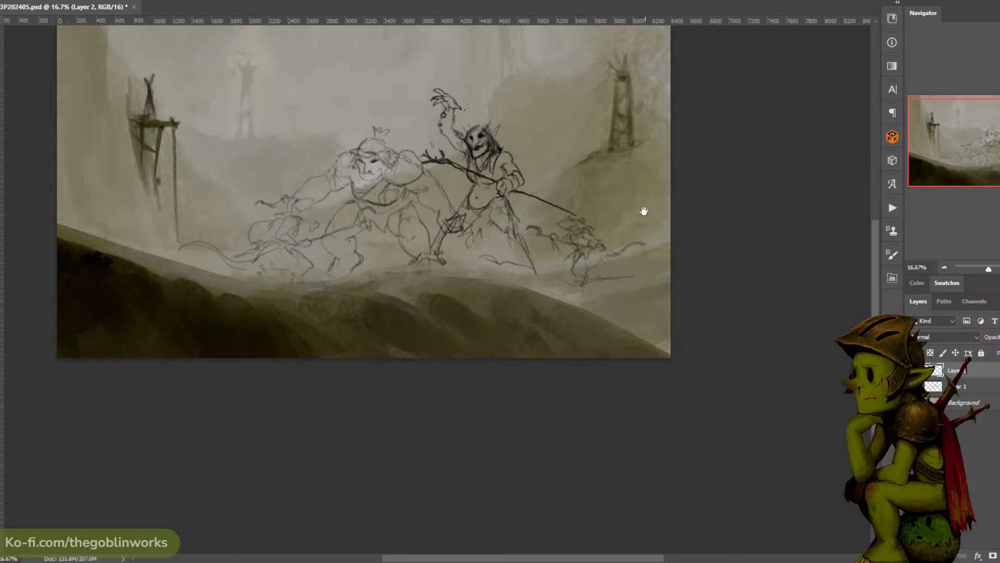
- Try an angular outline on the slope beside the small figure's feet and undo it
left_click_drag(643, 213, 635, 197)
mouse_move(655, 251)
left_mouse_down()
mouse_move(619, 254)
mouse_move(644, 278)
left_mouse_up()
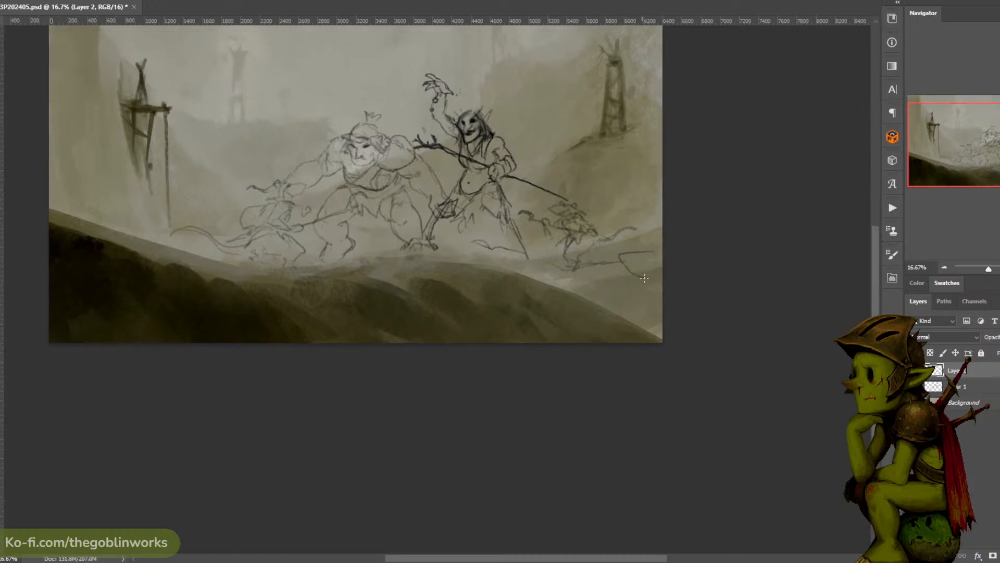
key("ctrl+z")
mouse_move(611, 248)
left_mouse_down()
mouse_move(643, 244)
mouse_move(646, 258)
mouse_move(628, 256)
mouse_move(649, 242)
mouse_move(627, 262)
left_mouse_up()
key("ctrl+z")
- Add a new layer and rough in the first head and shoulder curves of a foreground figure on the dark hill
key("ctrl+shift+alt+n")
key("ctrl+z")
key("ctrl+z")
mouse_move(665, 184)
left_mouse_down()
mouse_move(628, 190)
mouse_move(632, 174)
mouse_move(639, 195)
left_mouse_up()
key("ctrl+z")
key("ctrl+z")
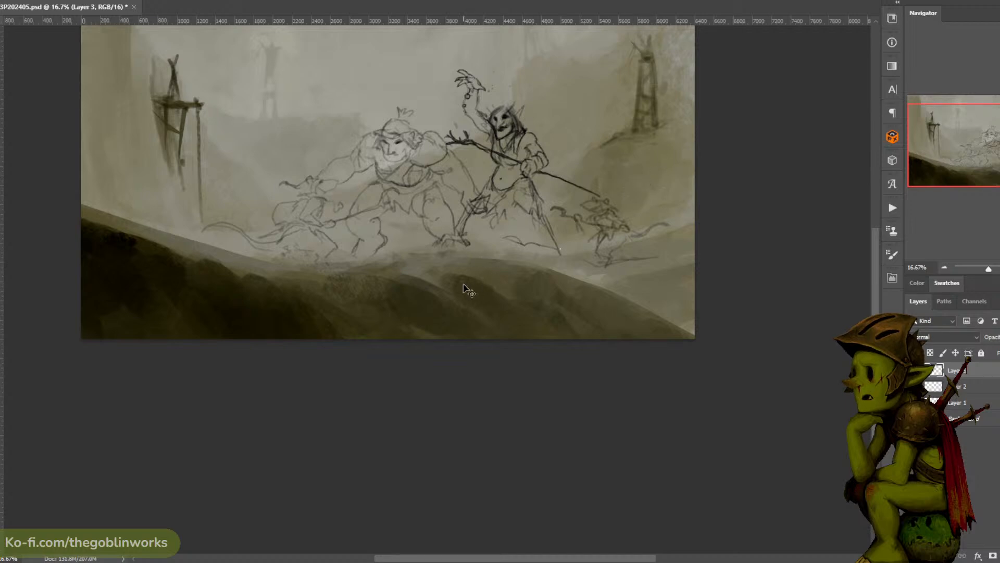
mouse_move(439, 283)
left_mouse_down()
mouse_move(454, 299)
mouse_move(462, 276)
mouse_move(486, 272)
left_mouse_up()
key("ctrl+z")
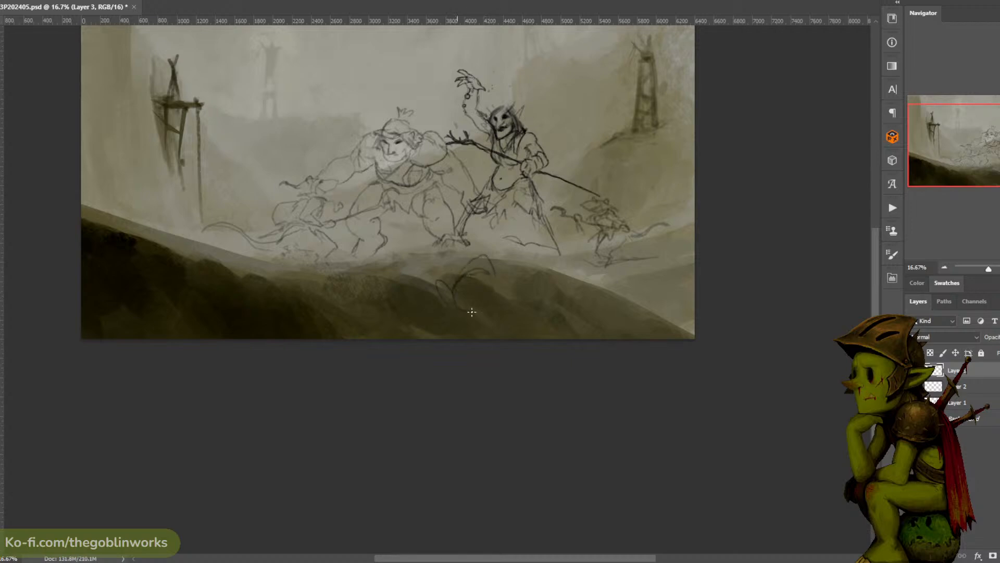
- Sketch the foreground figure's hunched body and a raised, hooked shape beside it at the painting's lower edge
left_click_drag(499, 291, 522, 298)
mouse_move(538, 308)
left_mouse_down()
mouse_move(507, 260)
mouse_move(511, 295)
mouse_move(529, 268)
mouse_move(539, 300)
mouse_move(534, 271)
mouse_move(521, 258)
mouse_move(526, 280)
mouse_move(512, 258)
mouse_move(522, 259)
mouse_move(520, 247)
mouse_move(530, 264)
left_mouse_up()
key("ctrl+z")
key("ctrl+z")
key("ctrl+z")
left_click_drag(542, 287, 529, 310)
key("ctrl+z")
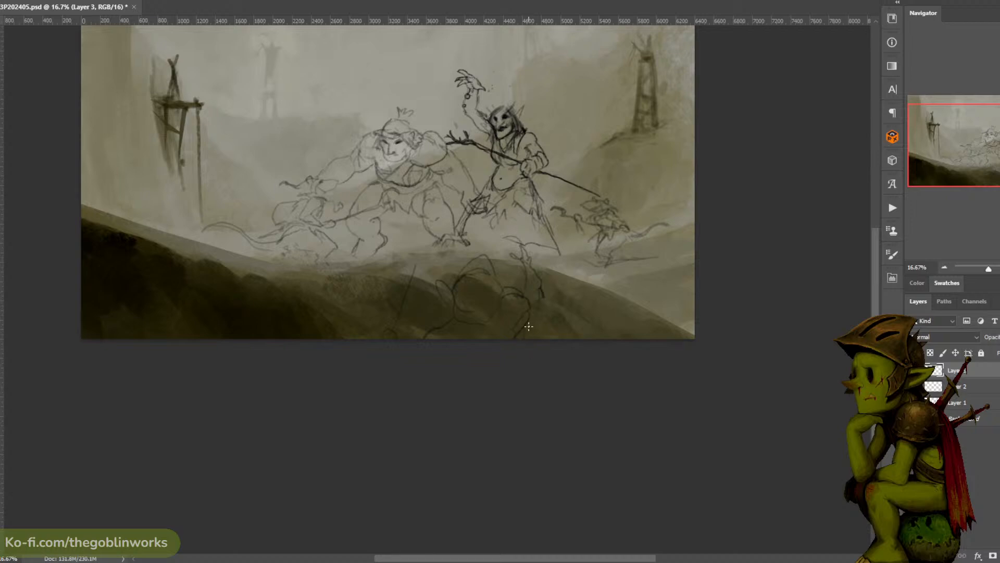
- Sketch a long-handled weapon with a curved blade standing beside the foreground figure, reaching above the hill's crest
left_click_drag(572, 107, 562, 139)
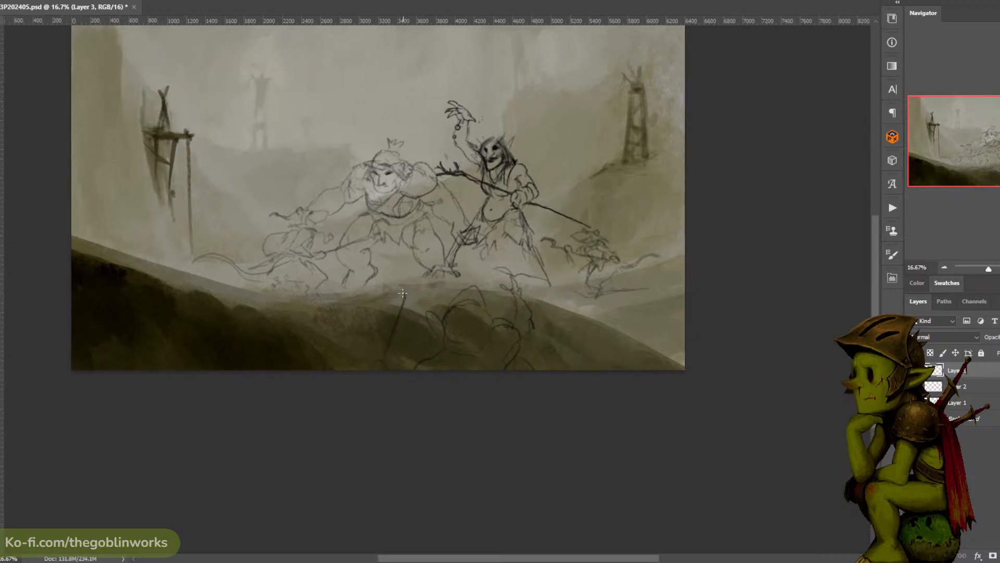
left_click_drag(402, 293, 409, 284)
key("ctrl+z")
mouse_move(386, 343)
left_mouse_down()
mouse_move(415, 274)
mouse_move(401, 304)
mouse_move(399, 285)
mouse_move(420, 268)
left_mouse_up()
left_click_drag(576, 106, 591, 113)
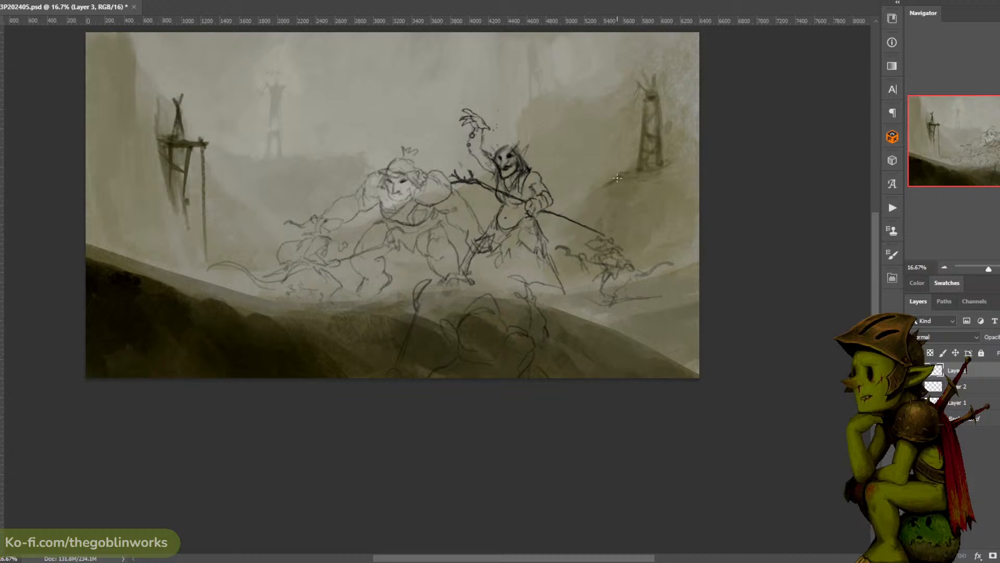
- Sketch a tiny distant rat holding a pole on the ledge beside the far wooden tower behind the shaman
scroll(624, 155, "up", 1)
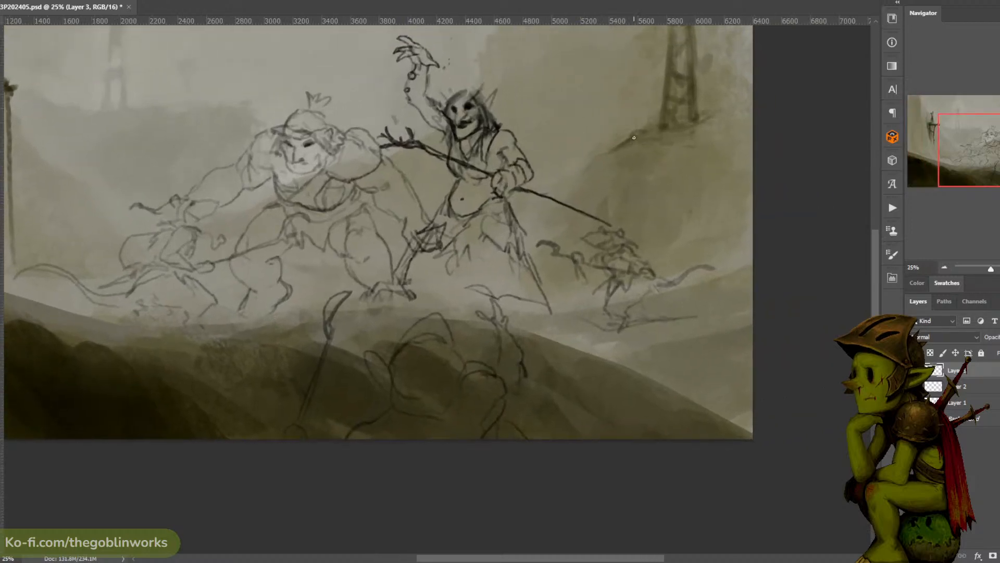
mouse_move(625, 128)
left_mouse_down()
mouse_move(617, 138)
mouse_move(620, 126)
left_mouse_up()
key("ctrl+z")
key("ctrl+z")
left_click_drag(690, 110, 710, 189)
left_click_drag(678, 155, 712, 128)
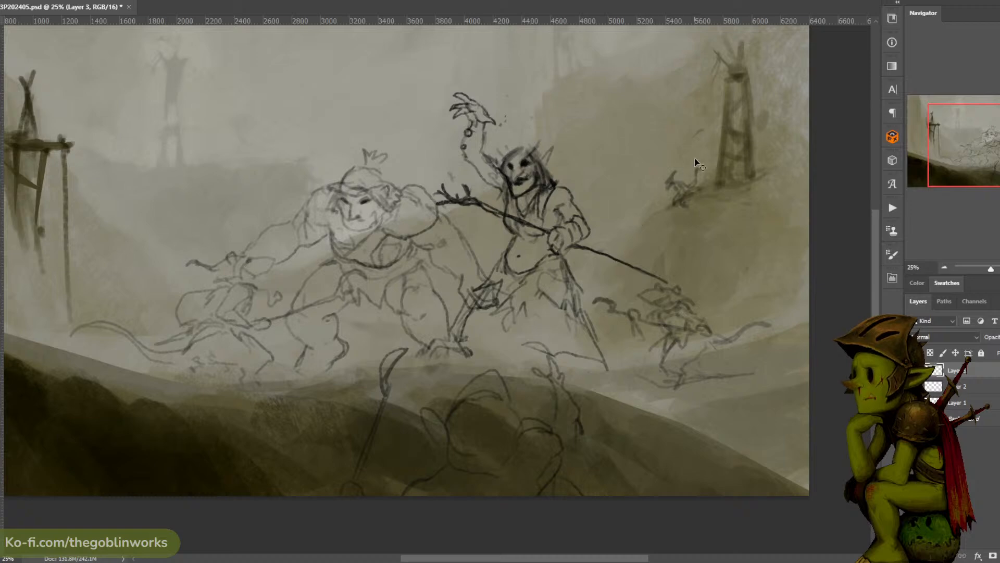
left_click_drag(695, 233, 739, 208)
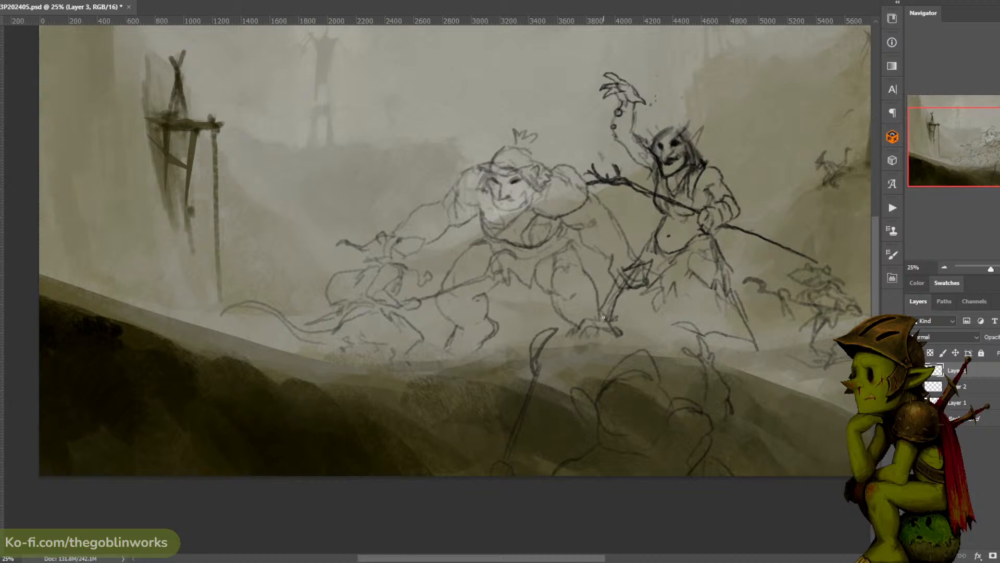
left_click_drag(413, 228, 498, 210)
mouse_move(344, 277)
left_mouse_down()
mouse_move(394, 245)
mouse_move(365, 247)
mouse_move(391, 261)
left_mouse_up()
key("ctrl+z")
key("ctrl+z")
key("ctrl+z")
- Sketch a pointed ear and an arched back line for another rat behind the staff-wielding rat
left_click_drag(463, 333, 474, 328)
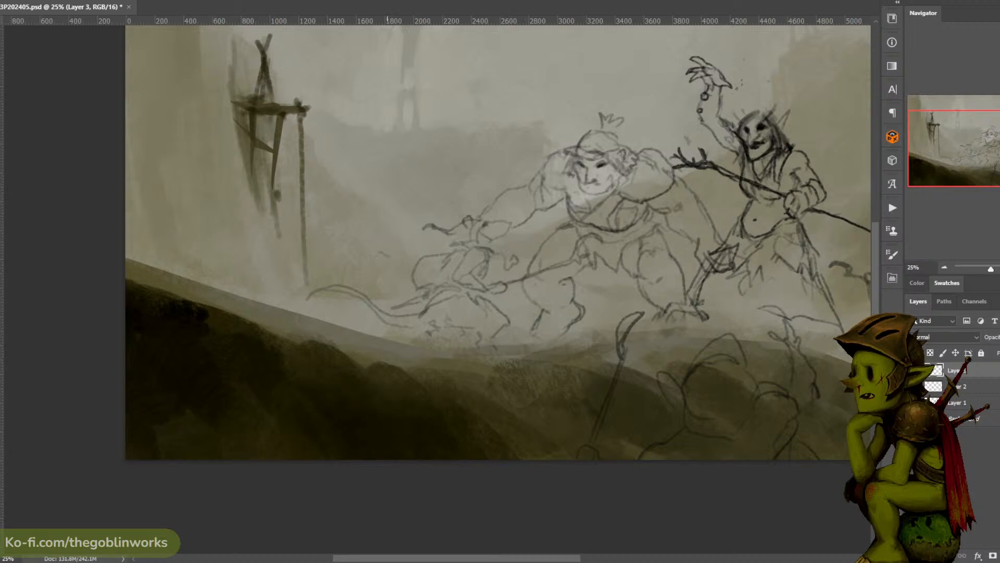
mouse_move(375, 246)
left_mouse_down()
mouse_move(411, 241)
mouse_move(419, 249)
mouse_move(397, 233)
mouse_move(410, 244)
mouse_move(417, 228)
mouse_move(391, 212)
mouse_move(408, 240)
left_mouse_up()
key("ctrl+z")
left_click_drag(415, 228, 446, 239)
key("ctrl+z")
key("ctrl+z")
key("ctrl+z")
key("ctrl+z")
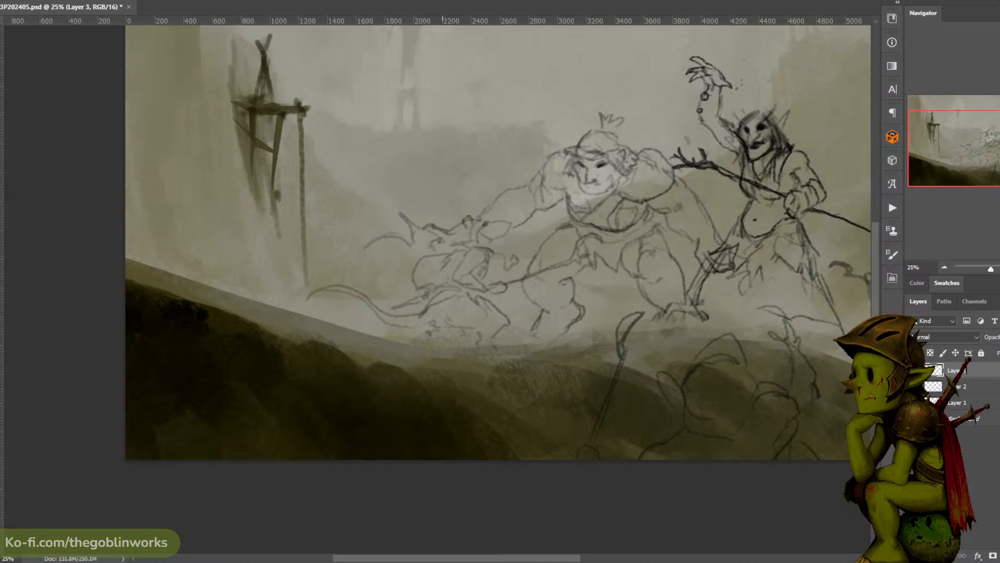
- Add a snout to the new rat's head, lasso the head and back lines and move them down the slope behind the staff-wielding rat
left_click_drag(423, 248, 426, 243)
mouse_move(442, 264)
left_mouse_down()
mouse_move(353, 262)
mouse_move(475, 211)
mouse_move(460, 184)
mouse_move(423, 226)
mouse_move(435, 229)
left_mouse_up()
key("ctrl+t")
key("Return")
key("b")
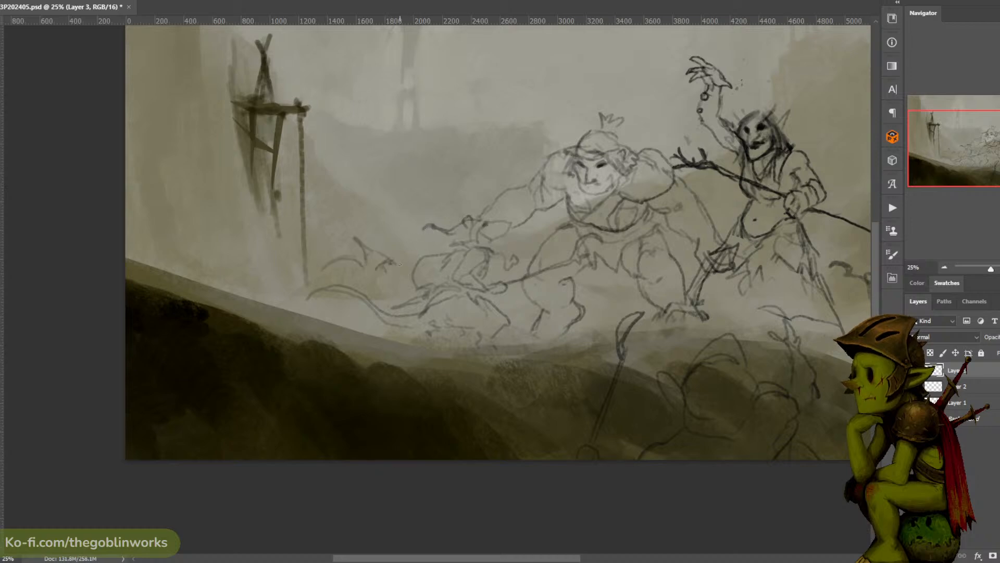
- Sketch the jaw and neck lines of the new rat's head
left_click_drag(392, 261, 401, 272)
key("ctrl+z")
left_click_drag(678, 105, 601, 98)
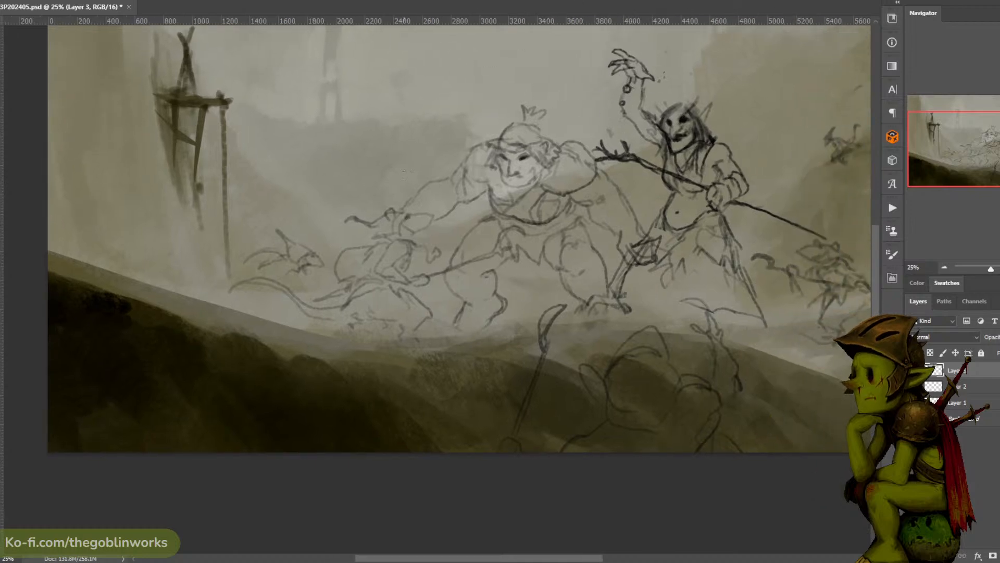
- On Layer 1, sketch a broad curved blade rising beside the staff-wielding rat's head
mouse_move(365, 210)
left_mouse_down()
mouse_move(326, 174)
mouse_move(325, 194)
mouse_move(343, 217)
mouse_move(355, 199)
mouse_move(341, 170)
mouse_move(340, 210)
left_mouse_up()
key("ctrl+z")
key("ctrl+z")
left_click(988, 404)
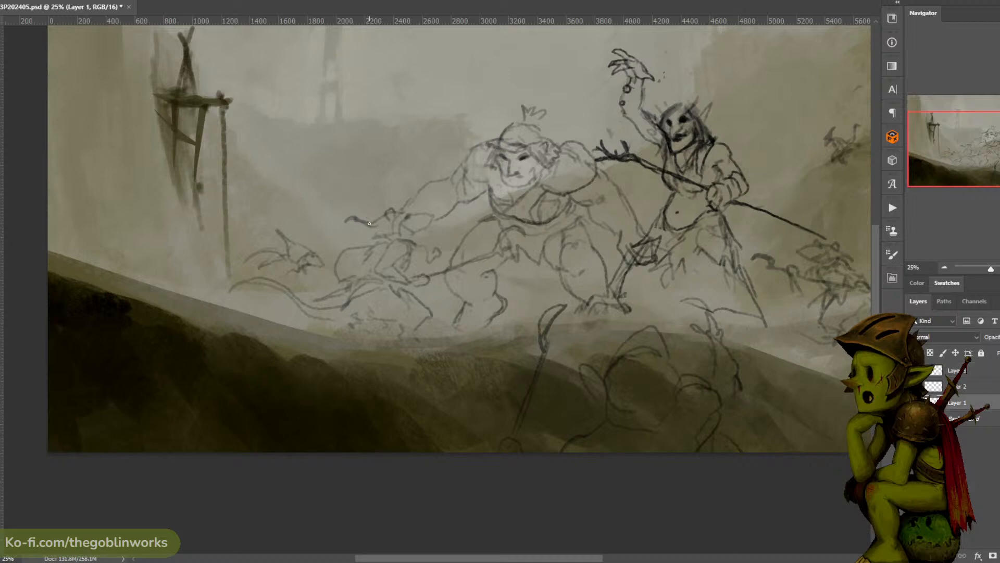
mouse_move(365, 223)
left_mouse_down()
mouse_move(347, 192)
mouse_move(355, 164)
mouse_move(385, 218)
left_mouse_up()
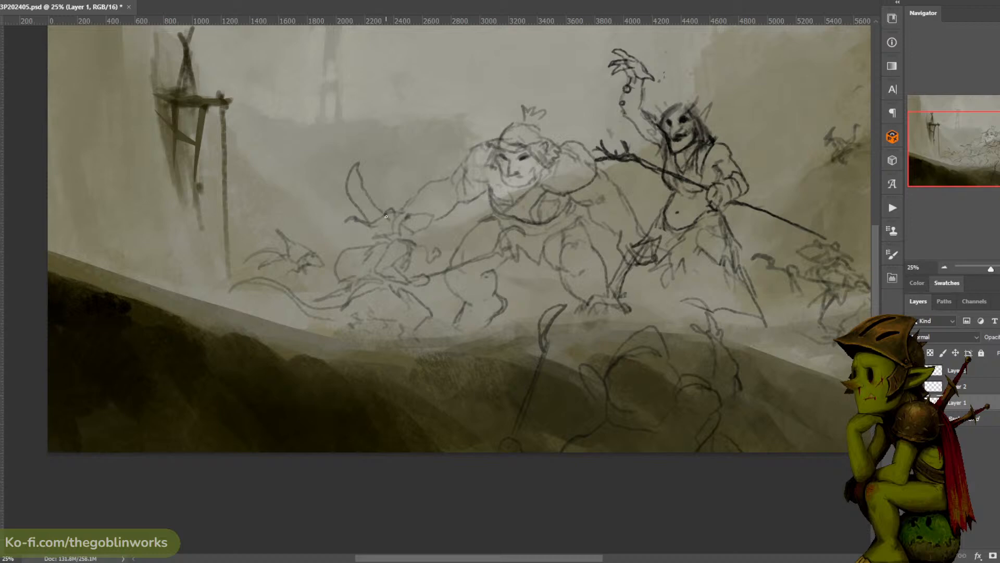
left_click_drag(359, 169, 364, 189)
- Sketch a curved form across the shaman's hip and add a gripping hand beneath the rat's curved blade
mouse_move(635, 260)
left_mouse_down()
mouse_move(666, 298)
mouse_move(658, 277)
mouse_move(681, 262)
mouse_move(671, 229)
mouse_move(687, 208)
mouse_move(690, 240)
mouse_move(651, 258)
mouse_move(629, 245)
mouse_move(642, 231)
mouse_move(662, 267)
mouse_move(658, 255)
left_mouse_up()
key("ctrl+z")
key("ctrl+z")
key("ctrl+z")
key("ctrl+z")
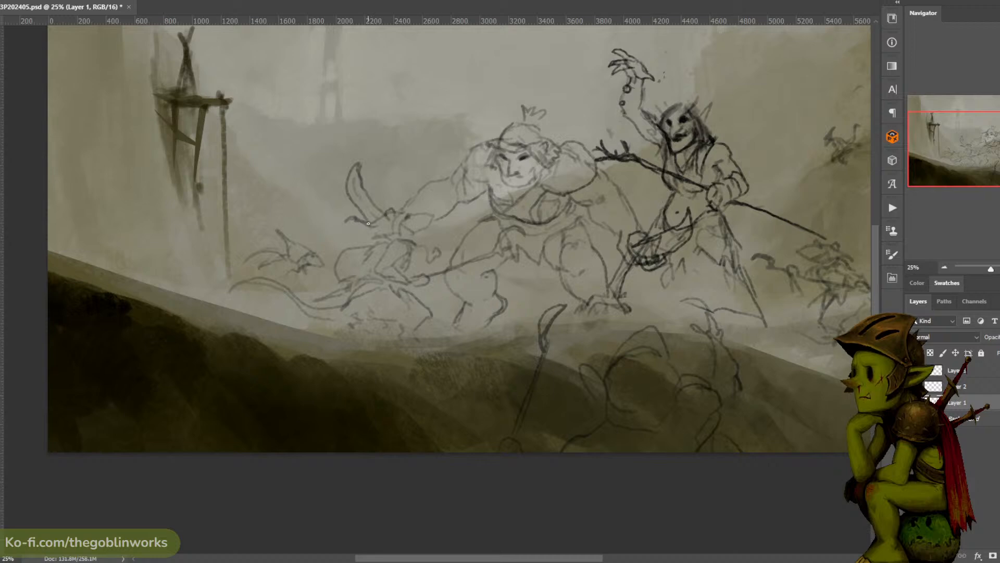
left_click_drag(368, 231, 371, 241)
- Toggle the visibility of the sketch layers to check which figures each one holds
left_click(914, 403)
left_click(914, 403)
left_click(915, 386)
left_click(914, 386)
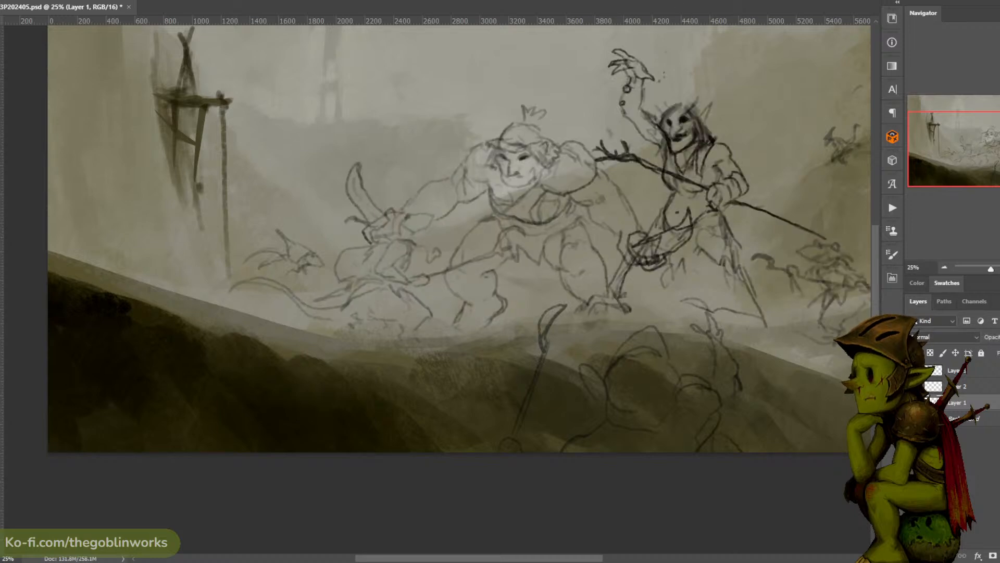
left_click(914, 370)
left_click(914, 370)
left_click(914, 370)
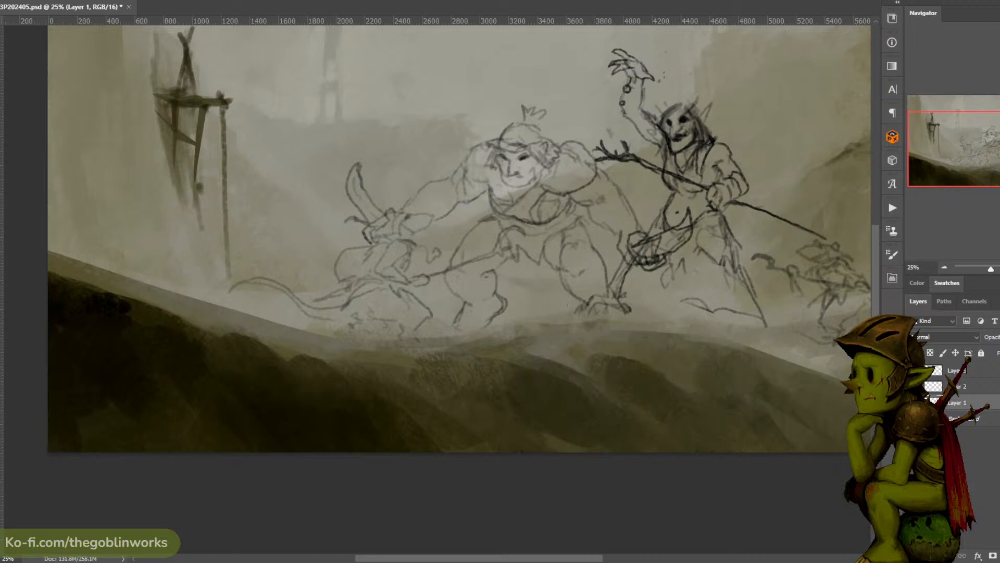
left_click(914, 370)
- On Layer 3, sketch the rearmost rat's torso, arm holding a weapon, legs and upturned tail
left_click(954, 370)
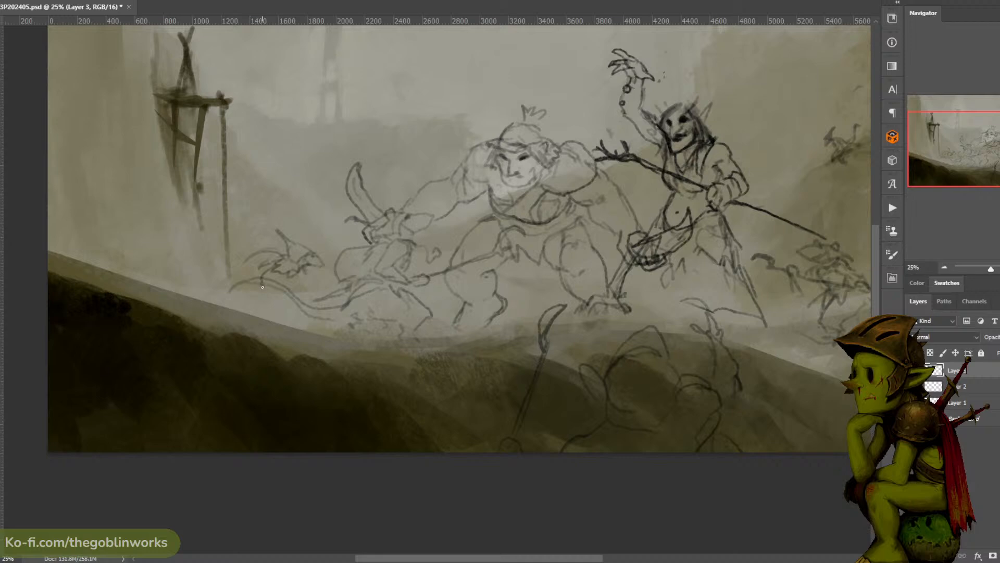
key("ctrl+z")
mouse_move(275, 265)
left_mouse_down()
mouse_move(262, 288)
mouse_move(276, 265)
mouse_move(260, 268)
mouse_move(260, 281)
mouse_move(271, 267)
mouse_move(262, 285)
mouse_move(272, 266)
mouse_move(257, 291)
mouse_move(264, 295)
mouse_move(318, 287)
left_mouse_up()
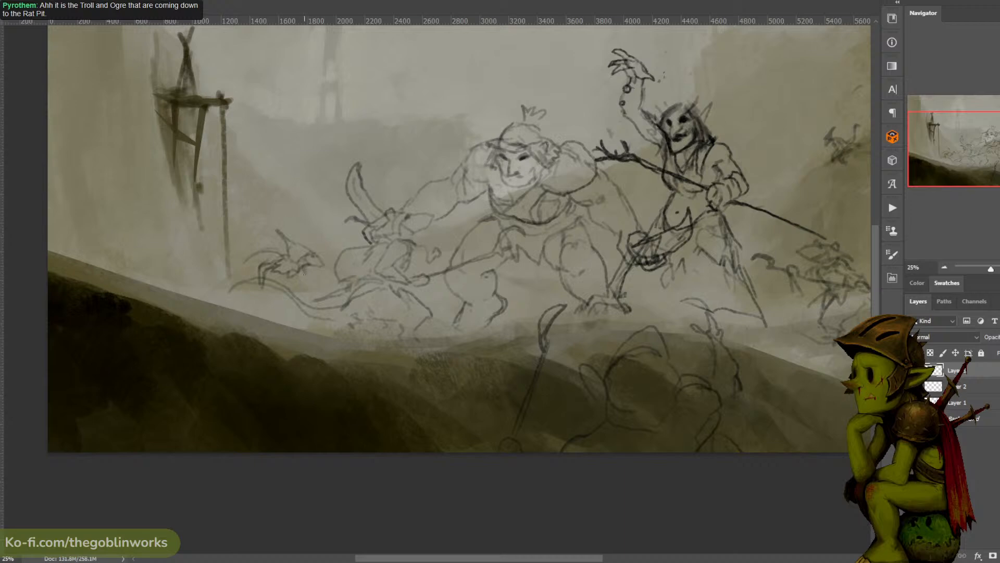
mouse_move(308, 282)
left_mouse_down()
mouse_move(221, 296)
mouse_move(274, 289)
left_mouse_up()
left_click_drag(283, 309, 292, 317)
left_click_drag(263, 279, 199, 263)
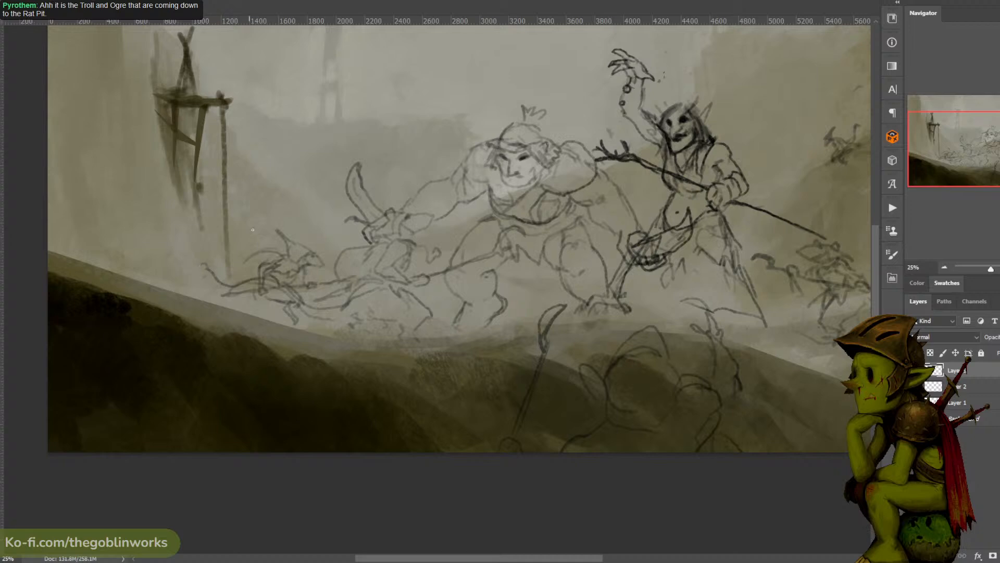
- Sketch short contour strokes between and around the hulking ogre's lower legs
left_click_drag(428, 172, 447, 163)
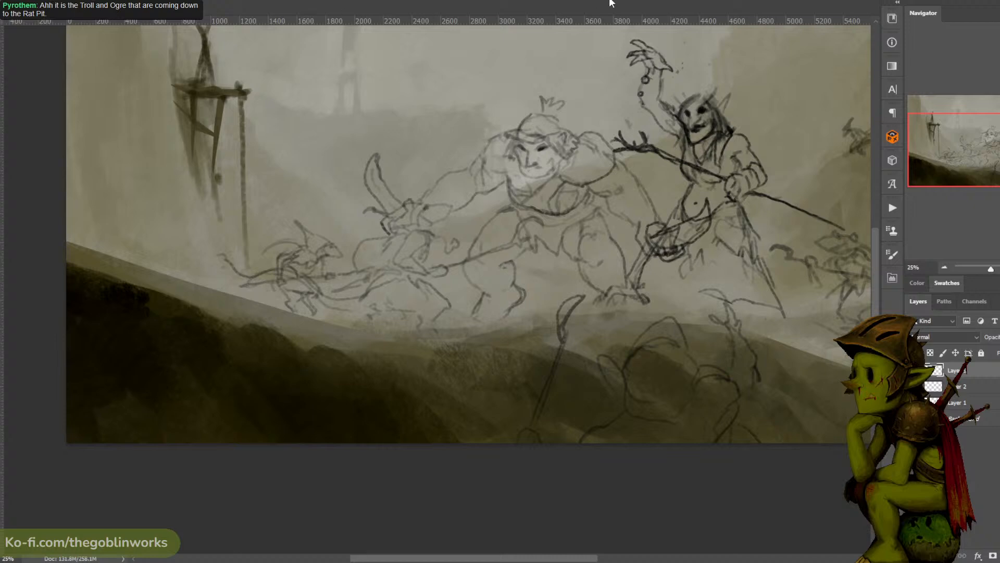
mouse_move(583, 41)
left_mouse_down()
mouse_move(536, 42)
mouse_move(512, 60)
left_mouse_up()
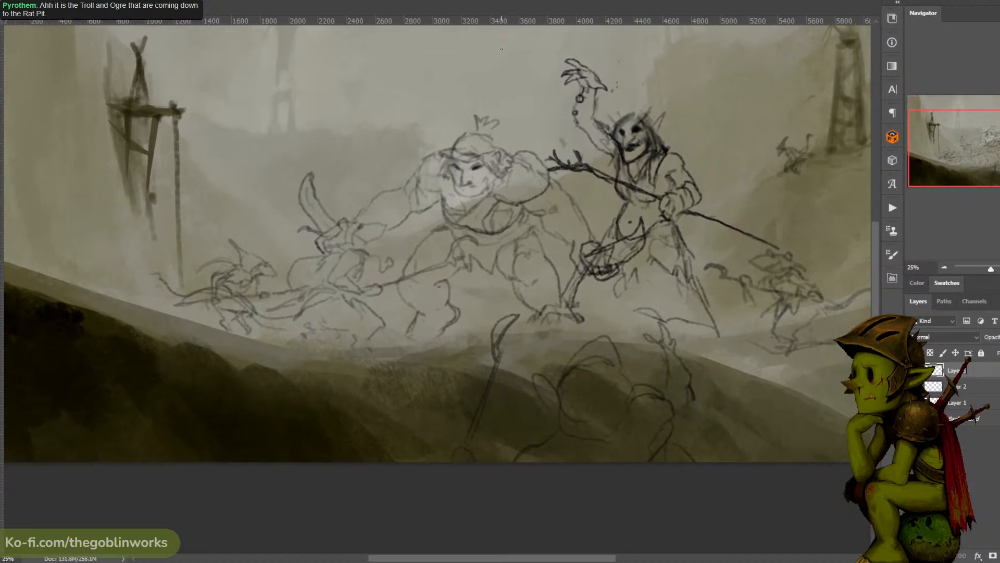
mouse_move(511, 87)
left_mouse_down()
mouse_move(498, 79)
mouse_move(511, 72)
mouse_move(501, 72)
left_mouse_up()
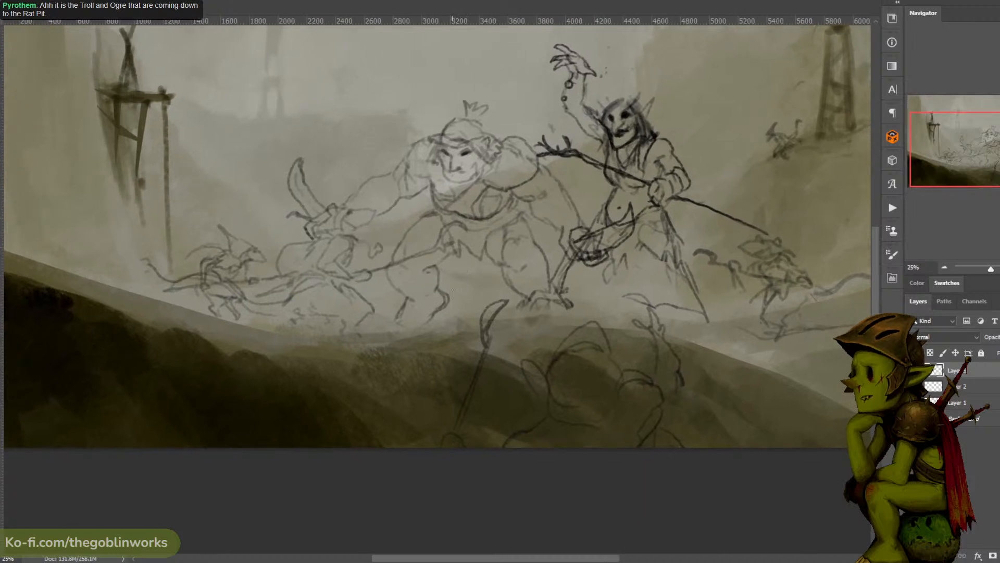
left_click_drag(463, 307, 452, 278)
key("ctrl+z")
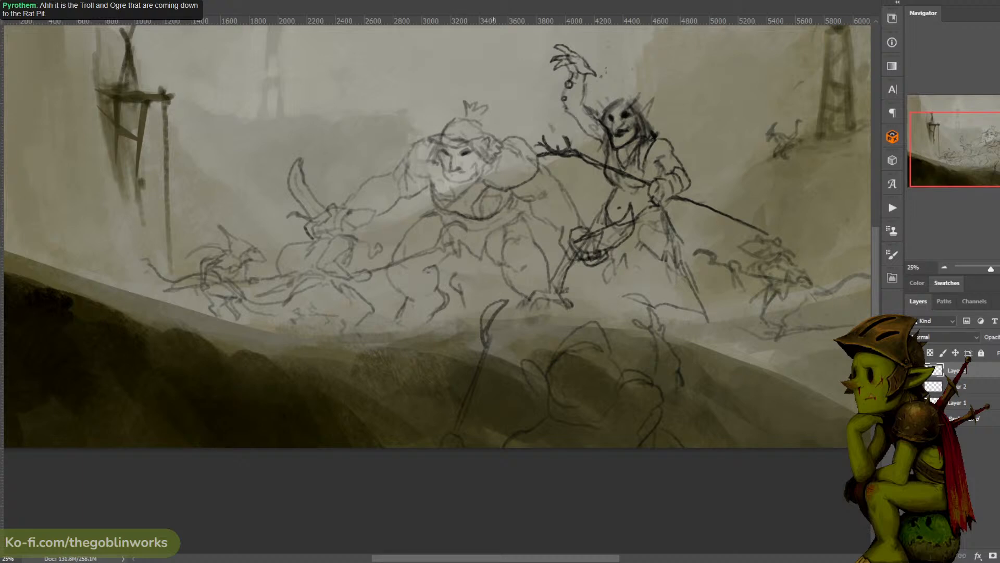
left_click_drag(490, 302, 492, 267)
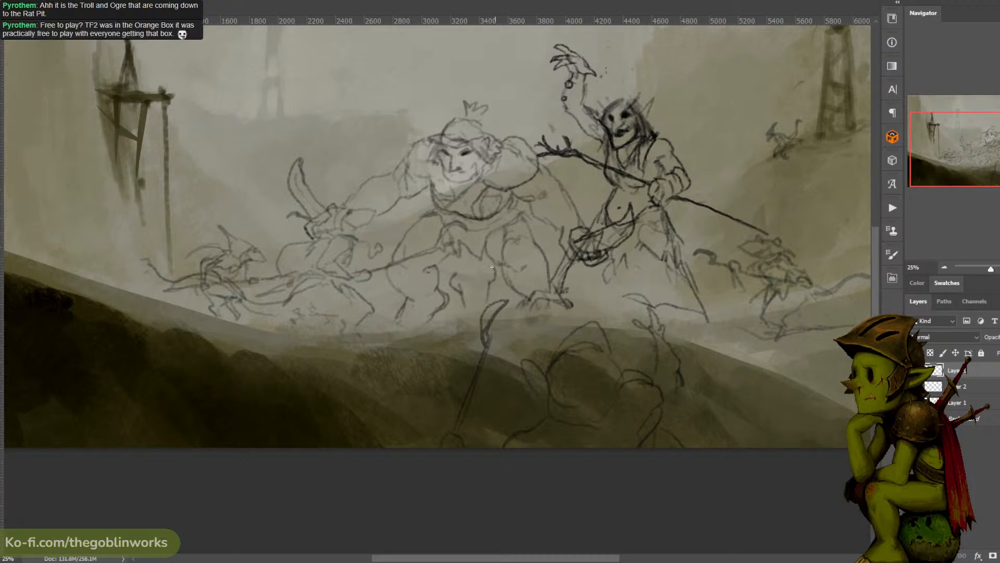
- Examine the overall composition of figures, towers and valley before adding more rats
key("ctrl+minus")
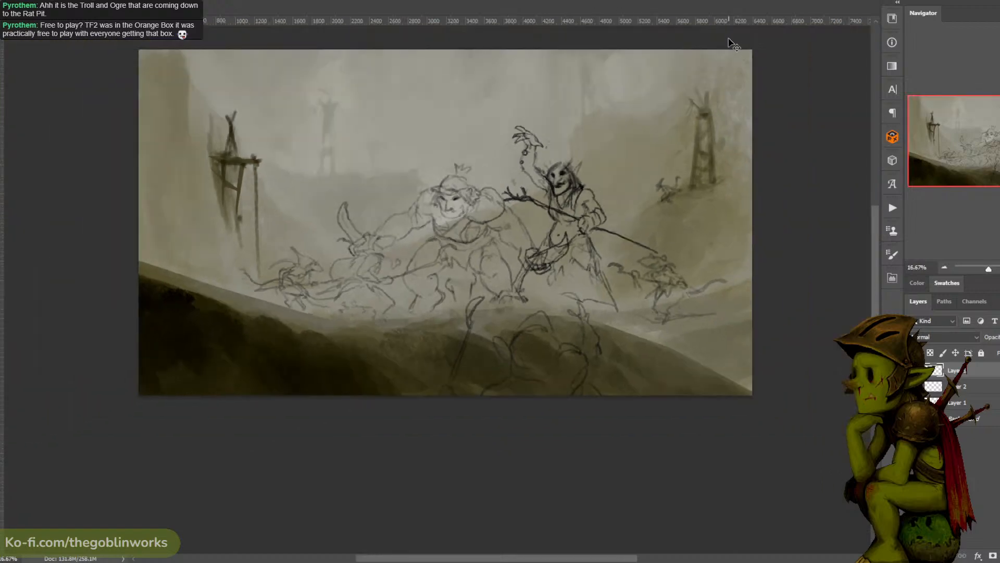
key("ctrl+plus")
left_click_drag(685, 91, 607, 97)
key("ctrl+minus")
key("ctrl+plus")
key("ctrl+minus")
key("ctrl+plus")
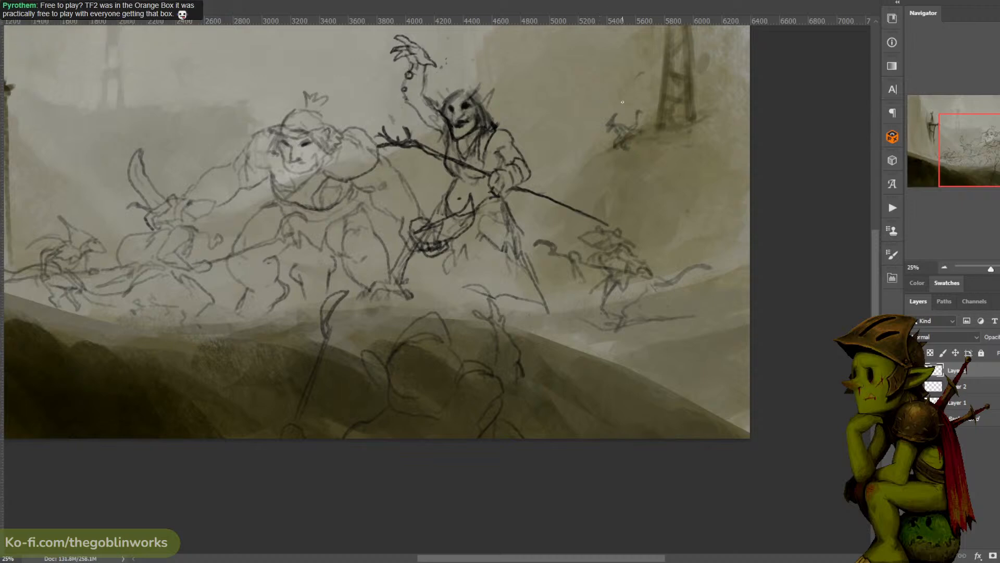
left_click_drag(680, 163, 742, 110)
key("ctrl+minus")
left_click_drag(680, 140, 649, 148)
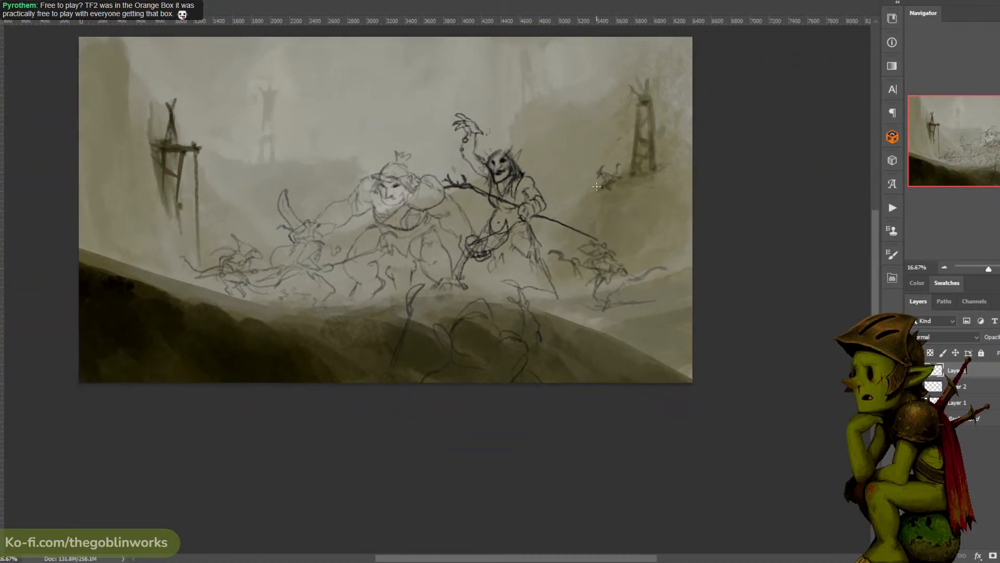
left_click_drag(581, 194, 601, 165)
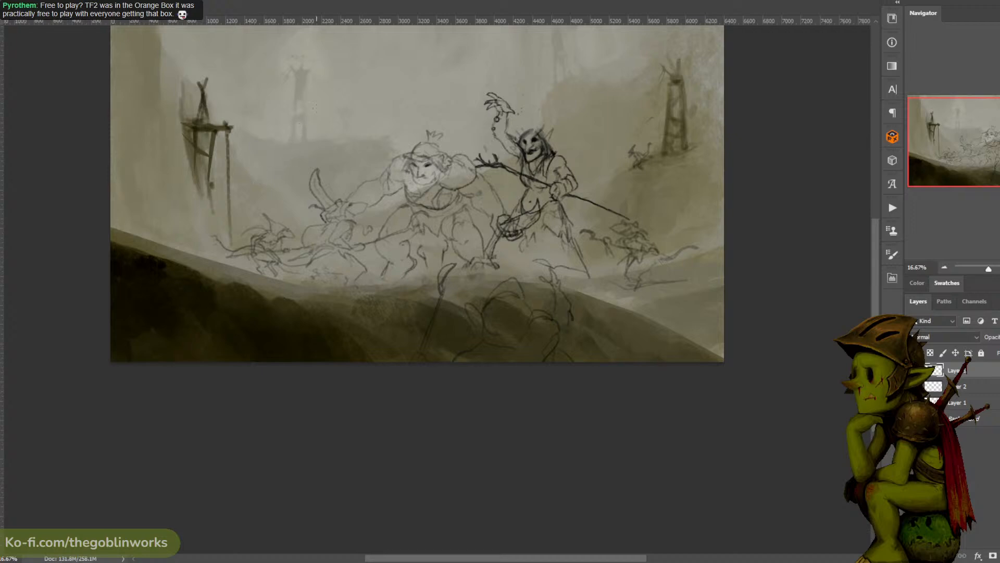
left_click_drag(280, 148, 450, 183)
key("ctrl+plus")
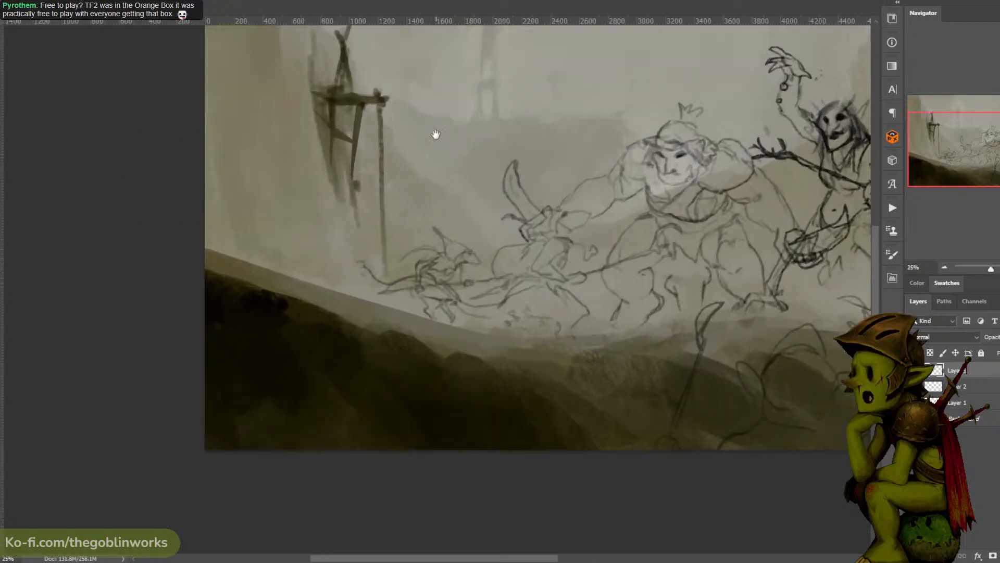
left_click_drag(436, 134, 452, 171)
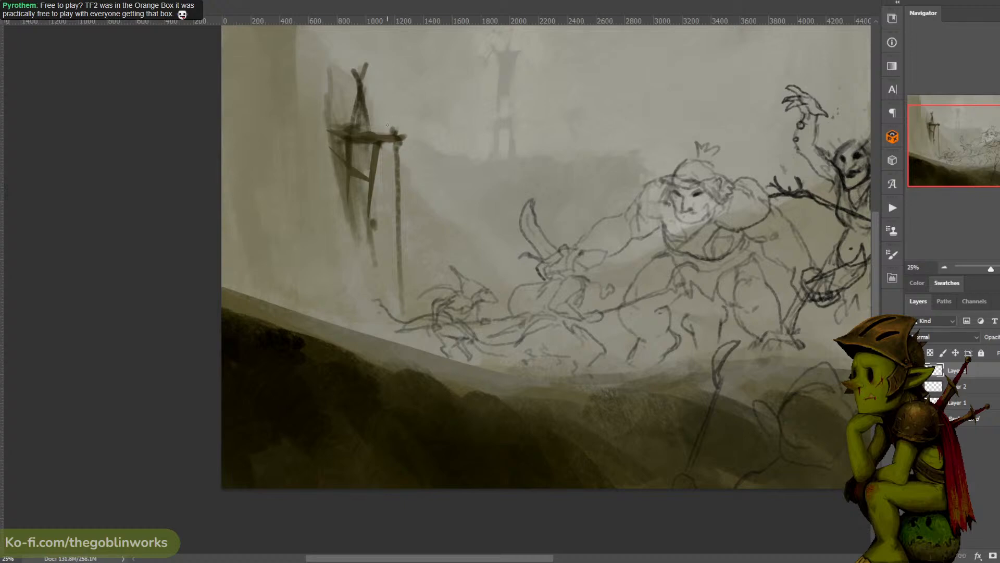
- Sketch a small rat clinging to the upper part of the rope hanging from the foreground wooden tower
left_click_drag(388, 121, 401, 119)
key("ctrl+z")
left_click_drag(405, 163, 412, 149)
key("ctrl+z")
left_click_drag(395, 165, 408, 186)
left_click_drag(405, 186, 415, 203)
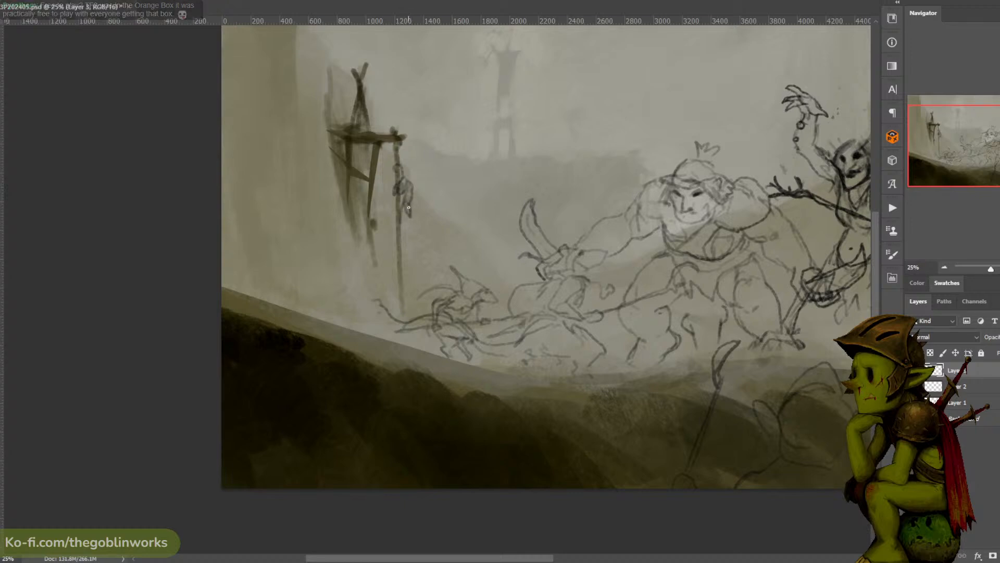
- Sketch a second small rat with a tail, climbing the tower's rope below the first one
left_click_drag(408, 204, 411, 217)
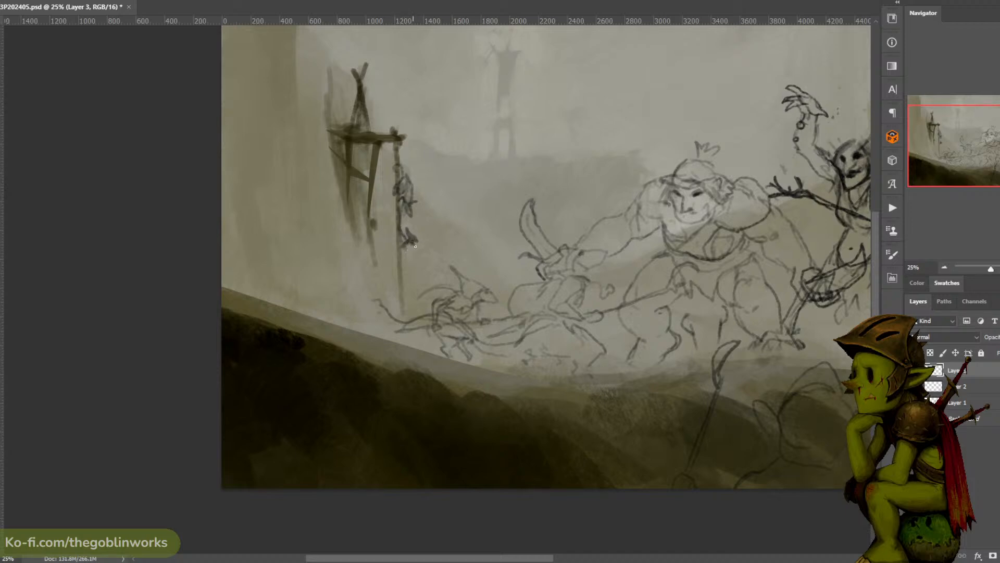
left_click_drag(415, 245, 418, 243)
left_click_drag(409, 250, 412, 264)
mouse_move(412, 256)
left_mouse_down()
mouse_move(406, 265)
mouse_move(389, 230)
left_mouse_up()
key("ctrl+z")
left_click_drag(392, 274, 420, 259)
key("ctrl+z")
mouse_move(413, 285)
left_mouse_down()
mouse_move(383, 275)
mouse_move(378, 230)
mouse_move(393, 212)
left_mouse_up()
- Select each of the two climbing rats in turn and transform them to fit closer against the rope
mouse_move(439, 236)
left_mouse_down()
mouse_move(442, 222)
mouse_move(426, 237)
left_mouse_up()
key("ctrl+t")
key("Return")
left_click(383, 420)
mouse_move(412, 156)
left_mouse_down()
mouse_move(380, 180)
mouse_move(435, 151)
mouse_move(415, 153)
left_mouse_up()
key("ctrl+t")
left_click_drag(438, 148, 424, 170)
key("Return")
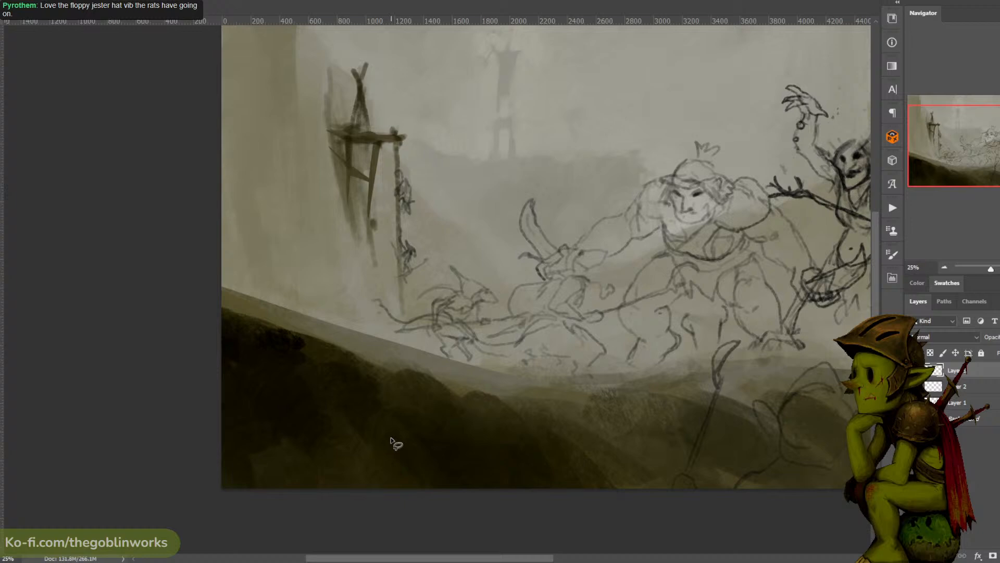
- Sketch another rat with a slanted weapon on the ridge beneath the roped tower, behind the rearmost rat
left_click_drag(543, 155, 476, 112)
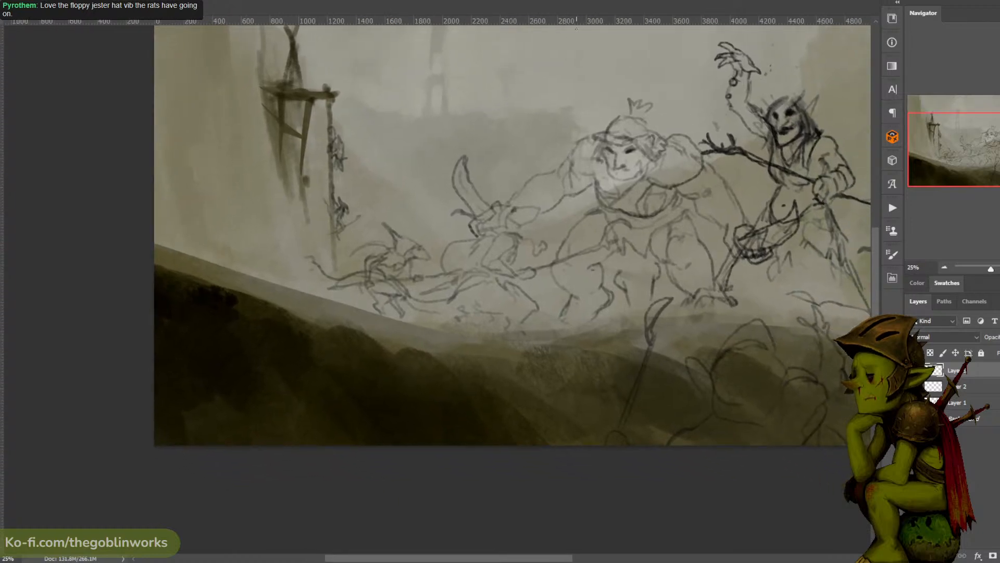
left_click_drag(638, 38, 469, 49)
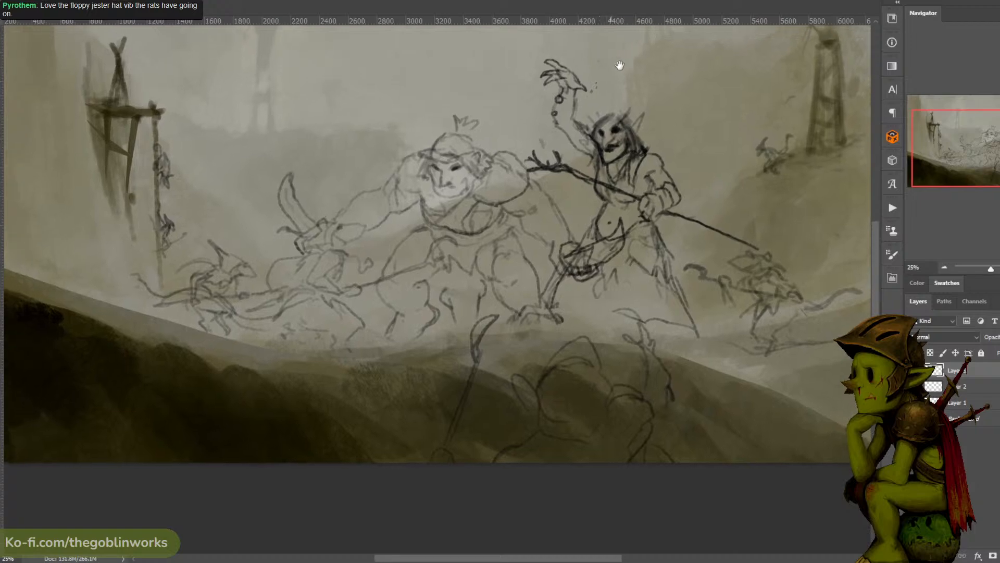
key("ctrl+minus")
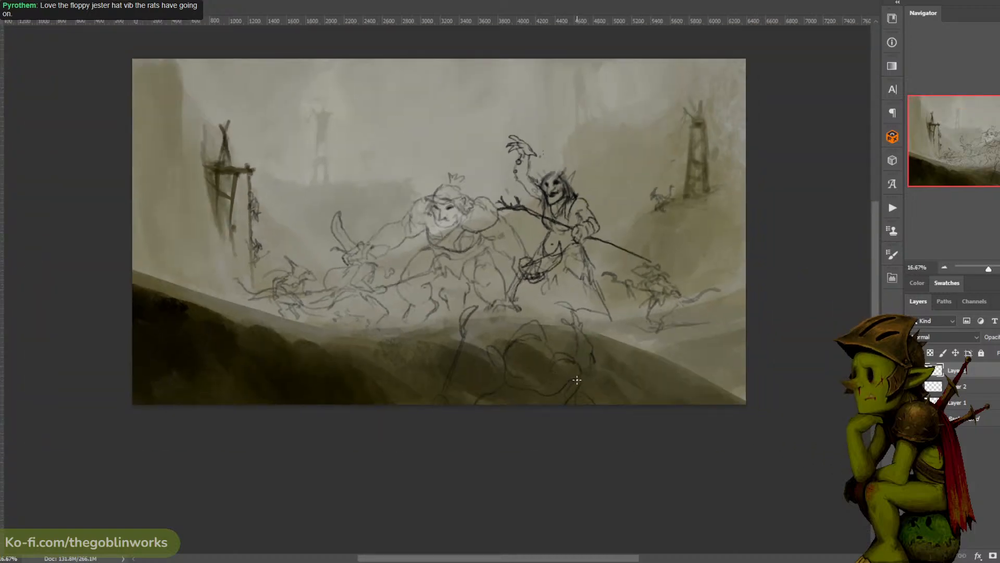
left_click_drag(403, 232, 440, 237)
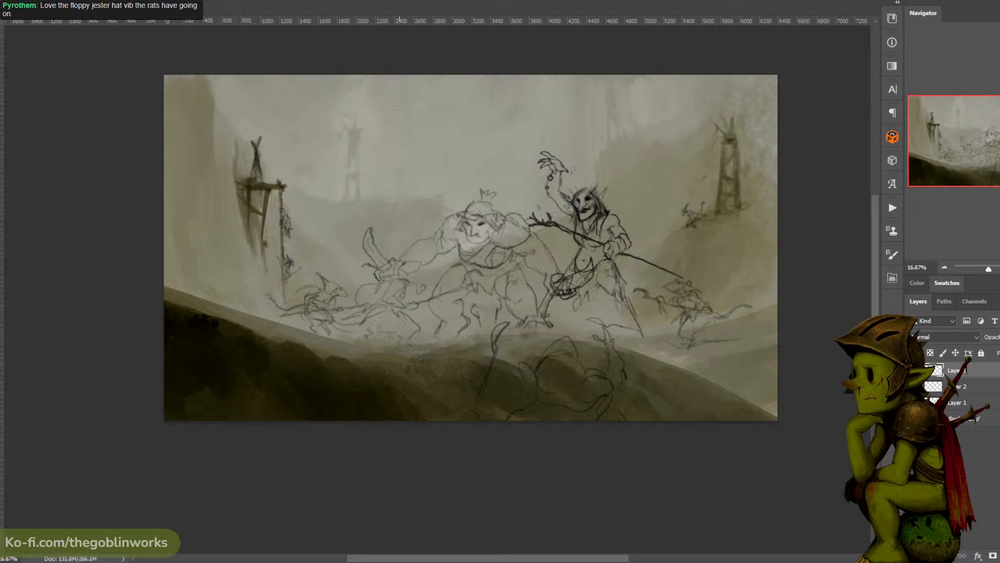
left_click_drag(210, 230, 228, 238)
left_click_drag(236, 289, 255, 291)
key("ctrl+z")
mouse_move(262, 299)
left_mouse_down()
mouse_move(238, 278)
mouse_move(246, 295)
left_mouse_up()
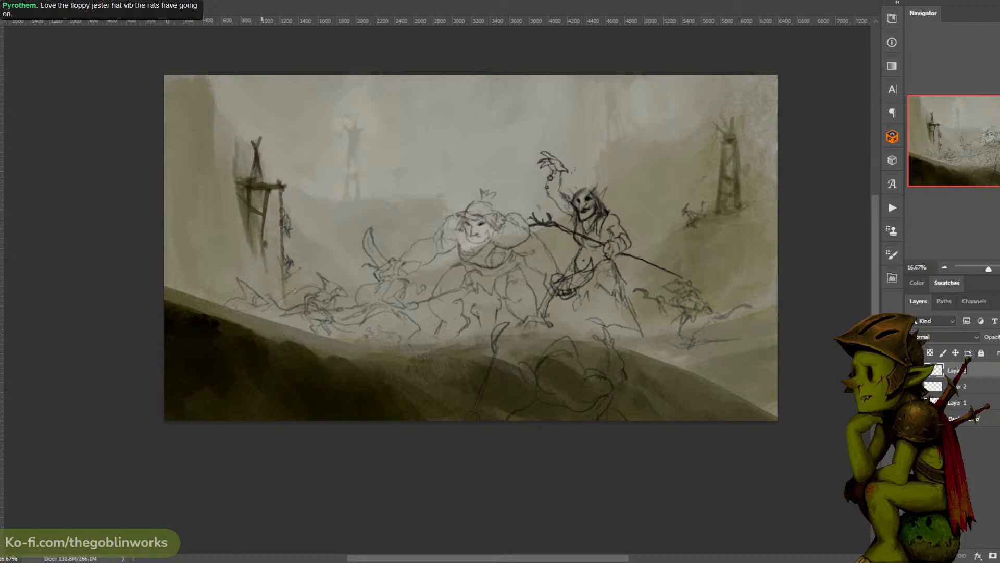
left_click_drag(268, 307, 299, 281)
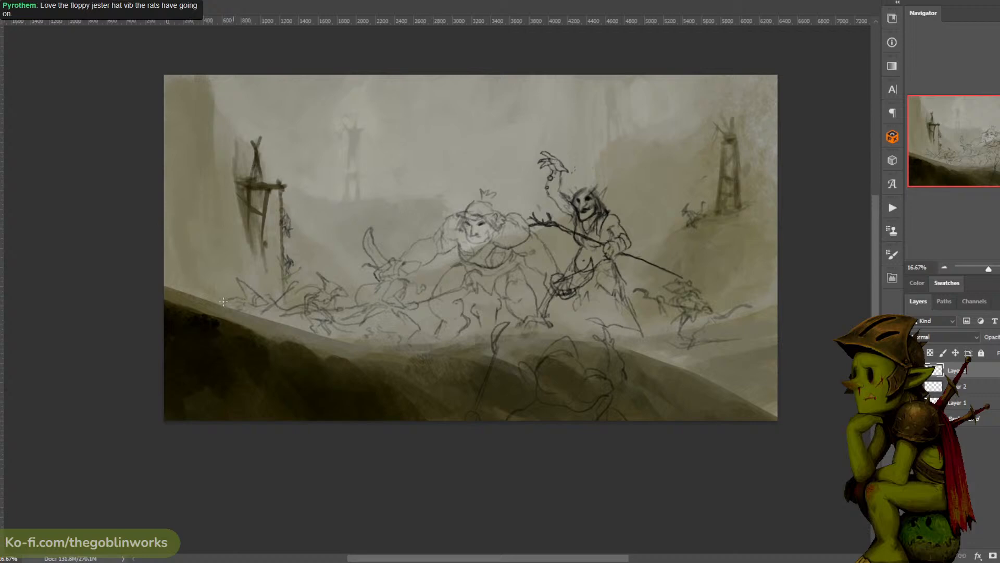
key("ctrl+z")
mouse_move(241, 296)
left_mouse_down()
mouse_move(219, 295)
mouse_move(221, 304)
left_mouse_up()
- Toggle Layer 3's visibility to check its sketched figures and add a new layer above it
left_click_drag(479, 112, 484, 94)
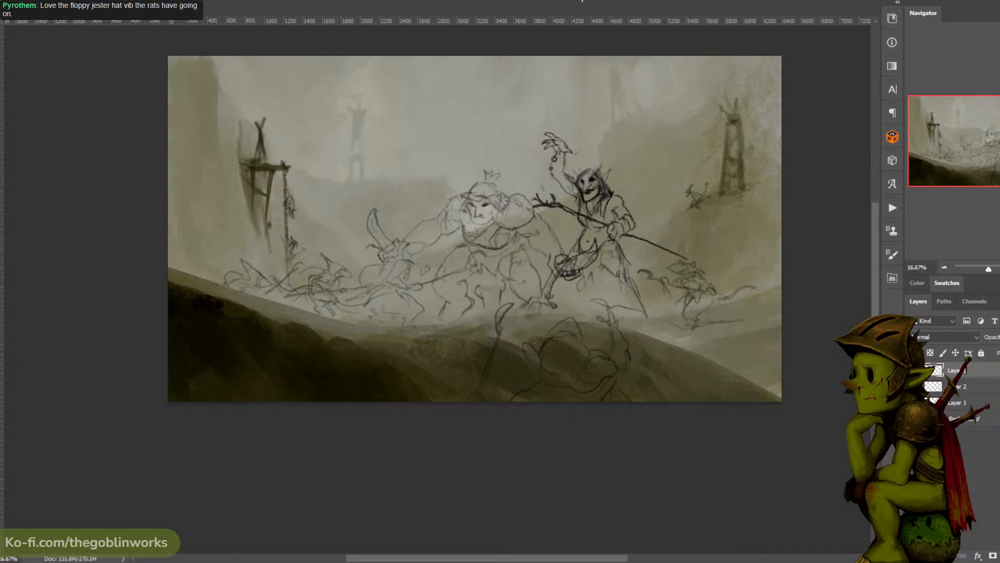
left_click_drag(600, 79, 505, 70)
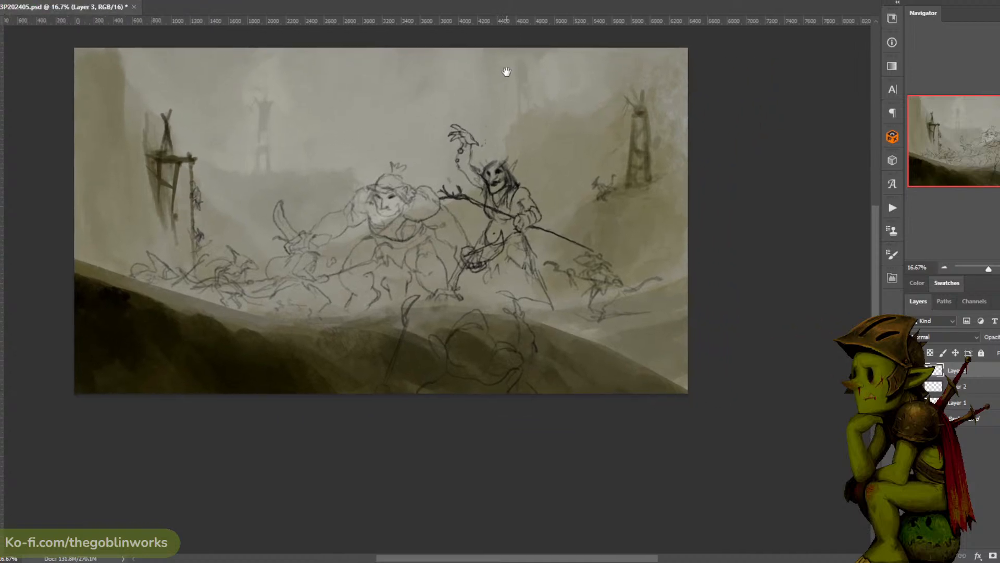
left_click_drag(636, 248, 540, 223)
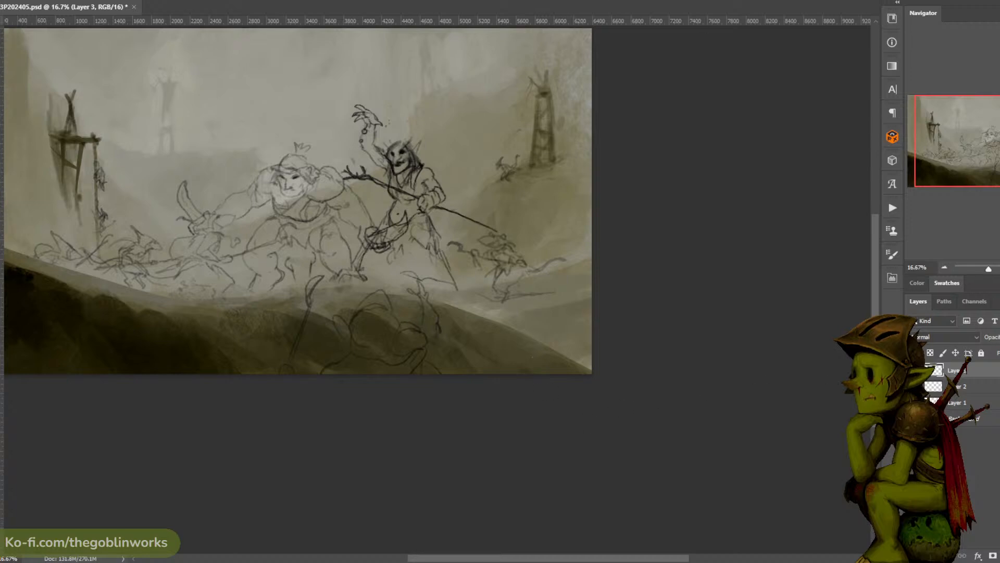
left_click(914, 371)
left_click(914, 370)
left_click(915, 370)
left_click(914, 370)
key("ctrl+shift+alt+n")
mouse_move(557, 282)
left_mouse_down()
mouse_move(518, 286)
mouse_move(523, 306)
mouse_move(526, 282)
mouse_move(508, 289)
left_mouse_up()
key("ctrl+z")
key("ctrl+z")
key("ctrl+z")
left_click_drag(508, 287, 531, 312)
mouse_move(540, 282)
left_mouse_down()
mouse_move(548, 297)
mouse_move(539, 320)
left_mouse_up()
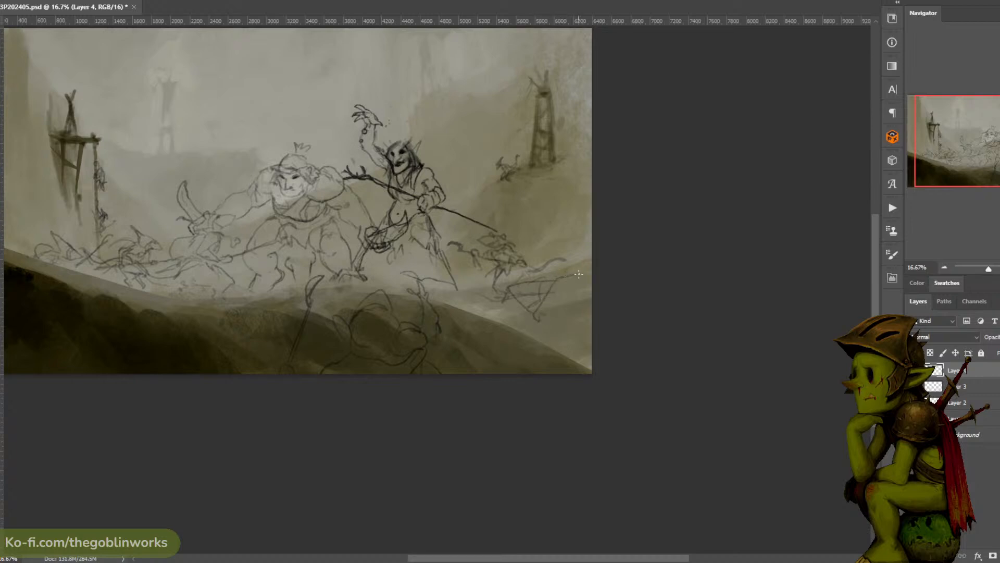
key("ctrl+alt+z")
key("ctrl+alt+z")
key("ctrl+alt+z")
key("ctrl+alt+z")
- On Layer 4, sketch a pointed-snouted rat with an upturned tail behind the rat following the shaman
left_click_drag(572, 191, 625, 215)
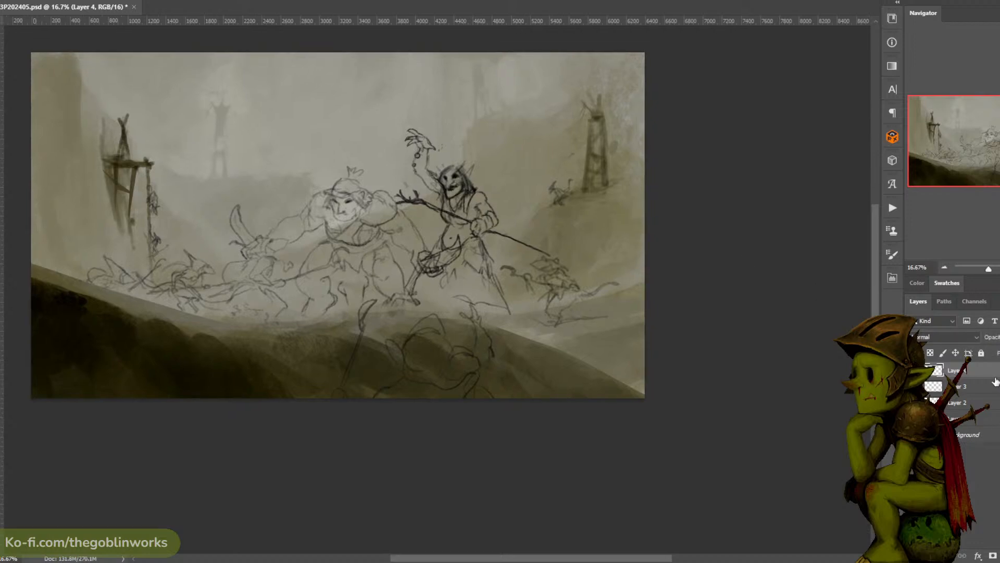
key("ctrl+plus")
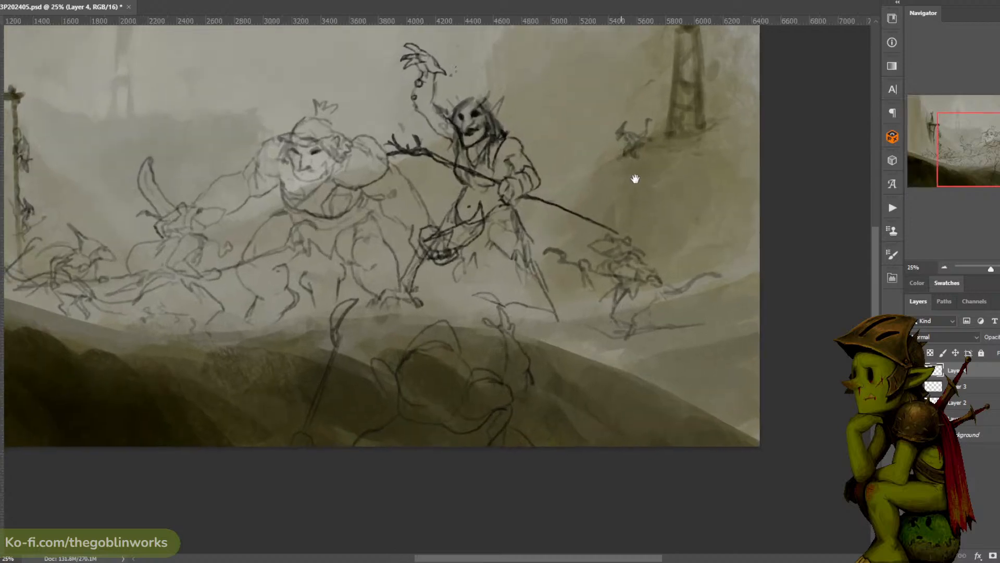
left_click_drag(635, 179, 644, 173)
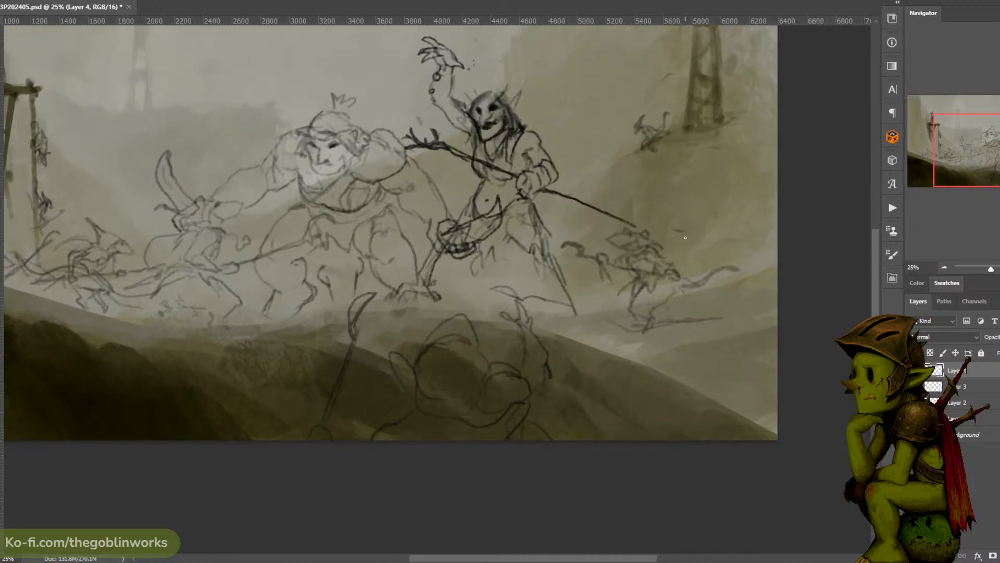
key("ctrl+z")
mouse_move(687, 230)
left_mouse_down()
mouse_move(668, 239)
mouse_move(691, 242)
left_mouse_up()
mouse_move(692, 229)
left_mouse_down()
mouse_move(712, 230)
mouse_move(690, 241)
mouse_move(710, 244)
mouse_move(701, 248)
left_mouse_up()
left_click_drag(707, 238, 729, 249)
key("ctrl+z")
mouse_move(707, 239)
left_mouse_down()
mouse_move(719, 251)
mouse_move(740, 227)
left_mouse_up()
mouse_move(720, 259)
left_mouse_down()
mouse_move(719, 270)
mouse_move(715, 254)
left_mouse_up()
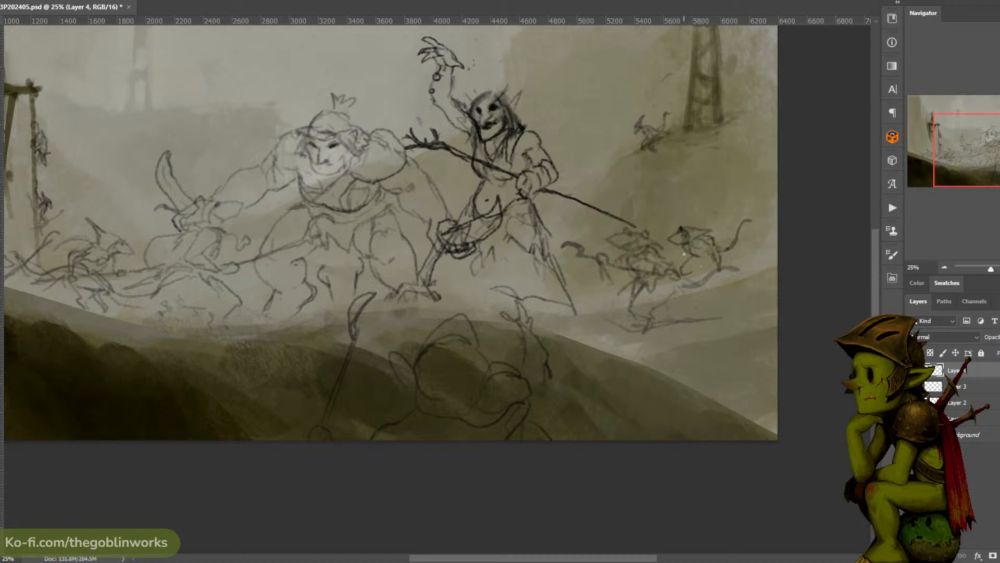
- Rework the new rat's lower body and delete a selected patch of its strokes
left_click_drag(688, 258, 730, 270)
key("ctrl+z")
left_click_drag(703, 260, 723, 252)
key("Delete")
key("ctrl+d")
- Sketch a long hooked weapon raised above the new rat's head
key("b")
left_click_drag(673, 230, 657, 183)
key("ctrl+z")
key("ctrl+z")
key("ctrl+z")
key("ctrl+z")
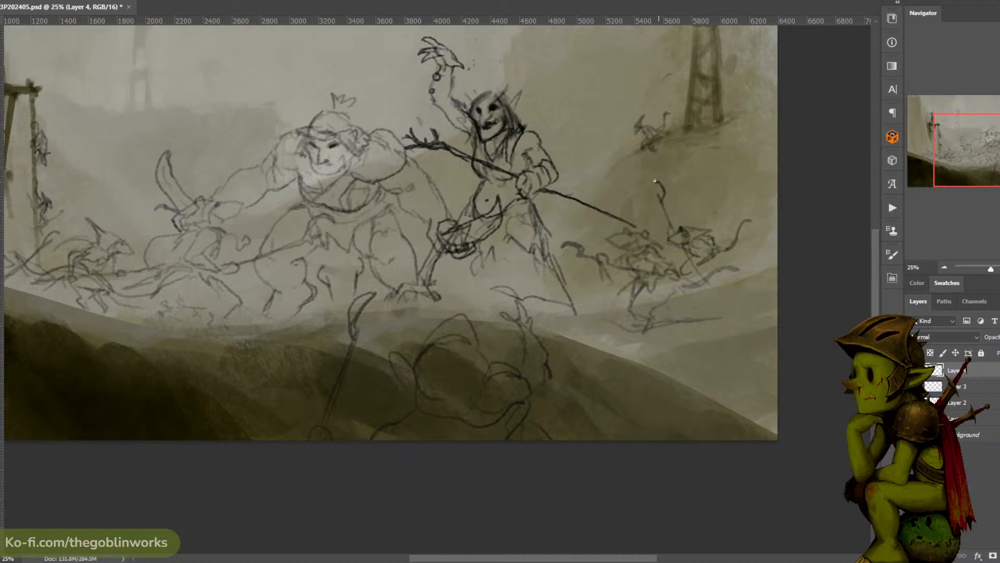
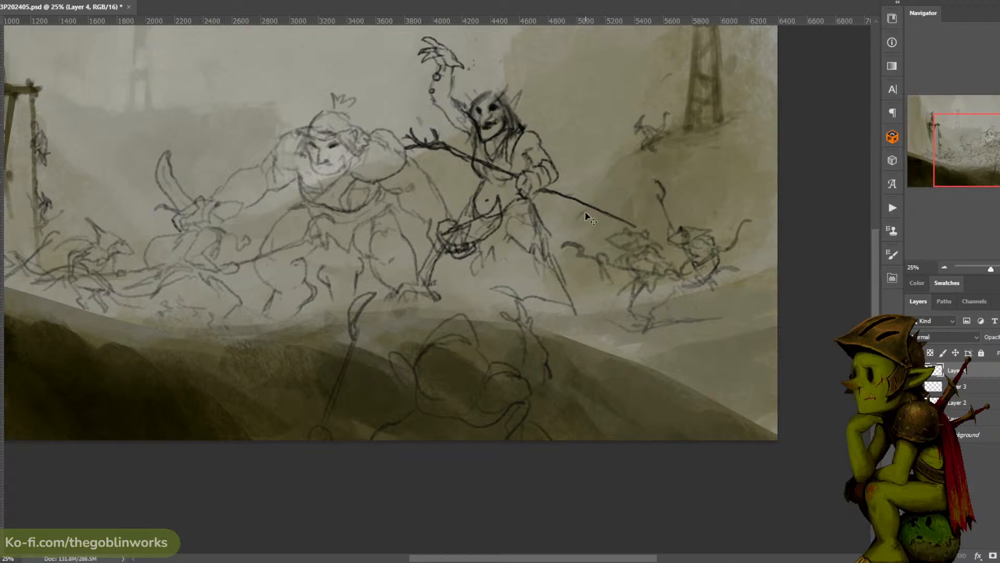
mouse_move(585, 211)
left_mouse_down()
mouse_move(577, 218)
mouse_move(591, 219)
left_mouse_up()
left_click_drag(589, 221, 592, 234)
mouse_move(585, 224)
left_mouse_down()
mouse_move(599, 232)
mouse_move(577, 243)
mouse_move(598, 253)
left_mouse_up()
key("l")
mouse_move(600, 288)
left_mouse_down()
mouse_move(623, 264)
mouse_move(584, 287)
left_mouse_up()
mouse_move(628, 263)
left_mouse_down()
mouse_move(562, 274)
mouse_move(603, 301)
left_mouse_up()
key("Delete")
key("ctrl+d")
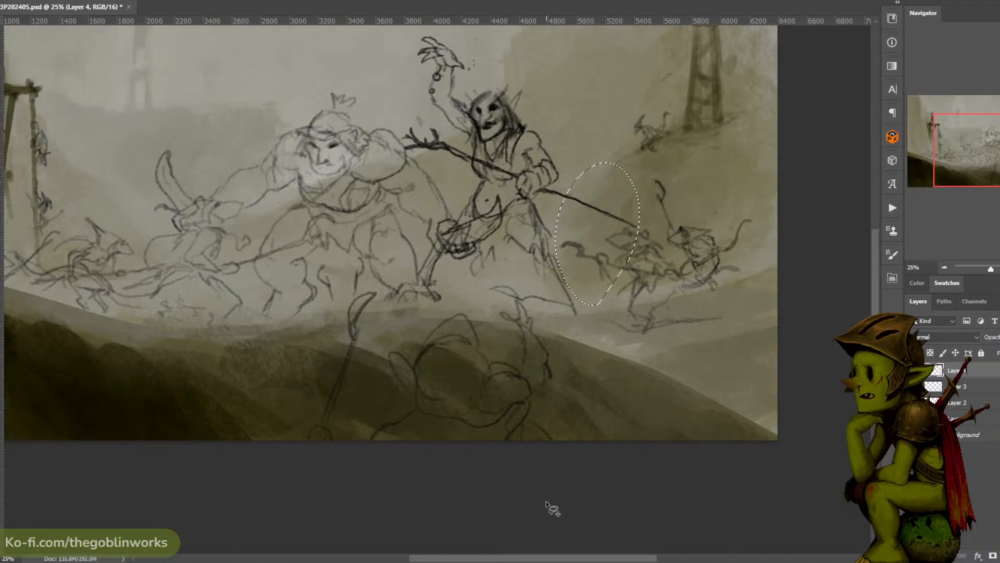
- Sketch another rat at the canvas's right edge, behind the armed rats, with a tall curved-bladed polearm
key("ctrl+minus")
key("ctrl+minus")
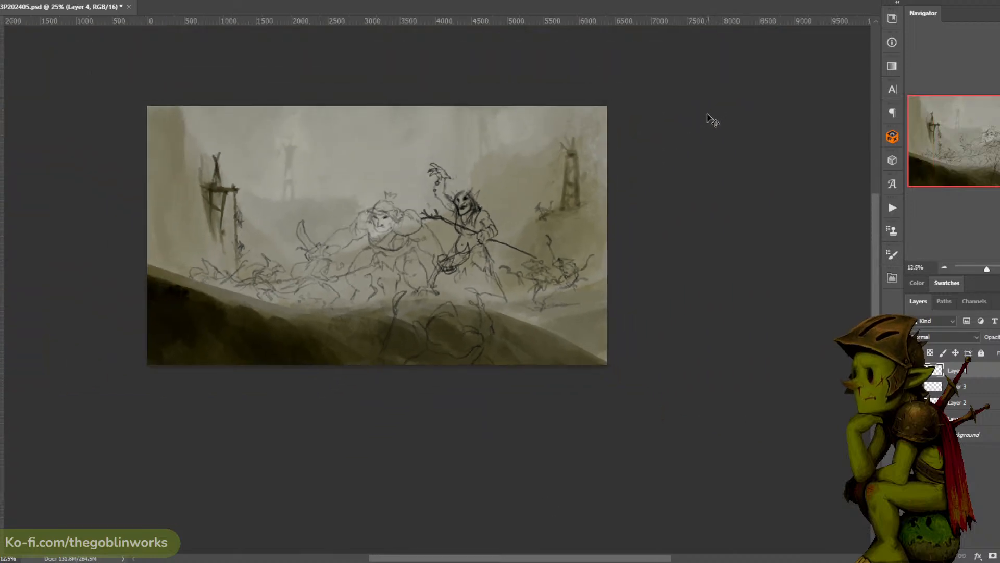
key("ctrl+plus")
left_click_drag(661, 150, 655, 143)
key("ctrl+plus")
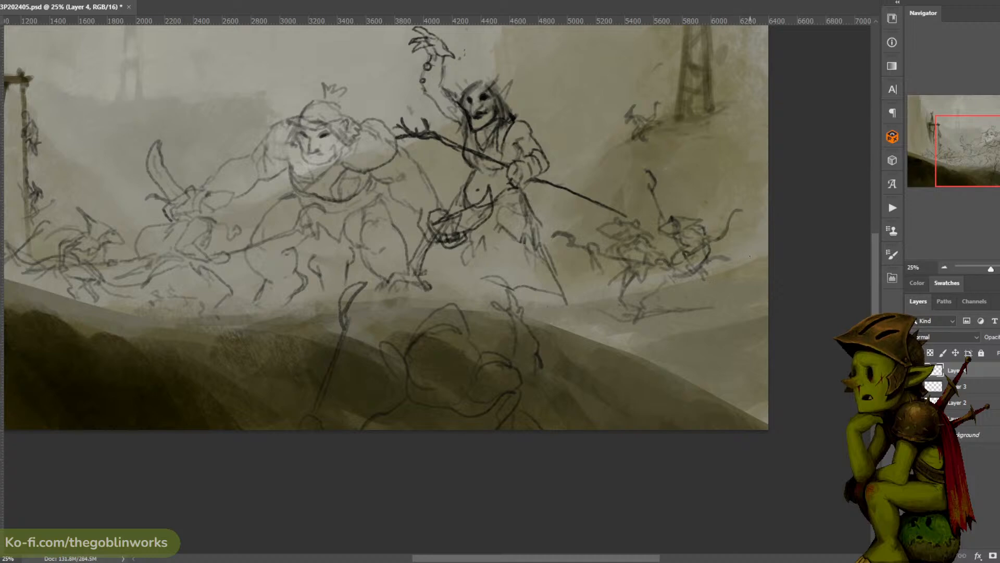
mouse_move(758, 250)
left_mouse_down()
mouse_move(712, 263)
mouse_move(724, 268)
mouse_move(715, 257)
mouse_move(728, 271)
mouse_move(710, 266)
mouse_move(727, 277)
mouse_move(713, 242)
mouse_move(721, 266)
mouse_move(742, 267)
mouse_move(732, 275)
mouse_move(768, 265)
mouse_move(735, 280)
mouse_move(765, 284)
mouse_move(742, 307)
mouse_move(710, 300)
mouse_move(708, 171)
left_mouse_up()
key("ctrl+z")
key("ctrl+z")
key("ctrl+z")
key("ctrl+z")
key("ctrl+z")
key("ctrl+z")
key("ctrl+z")
key("ctrl+z")
key("ctrl+z")
left_click_drag(709, 240, 706, 184)
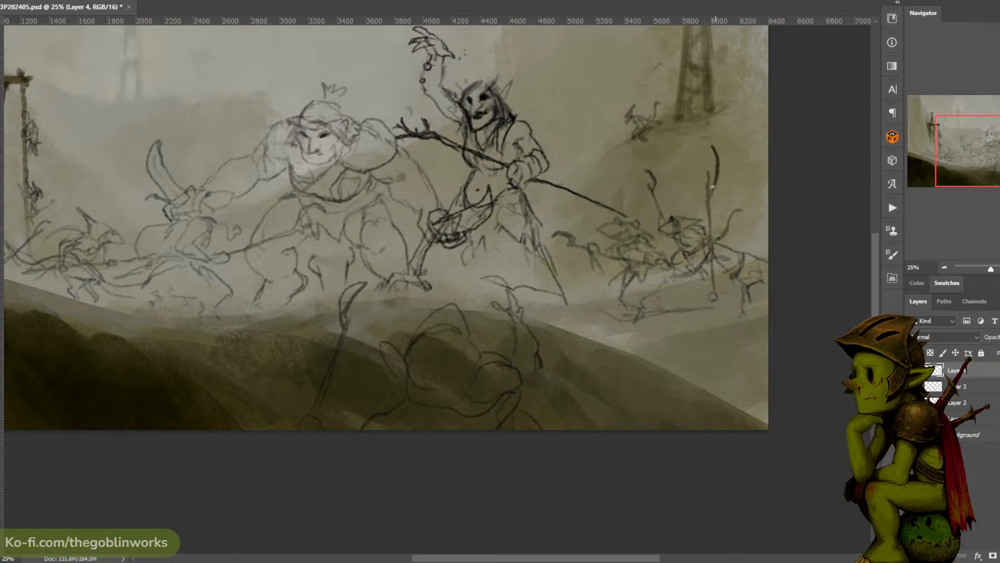
mouse_move(711, 187)
left_mouse_down()
mouse_move(707, 150)
mouse_move(713, 200)
left_mouse_up()
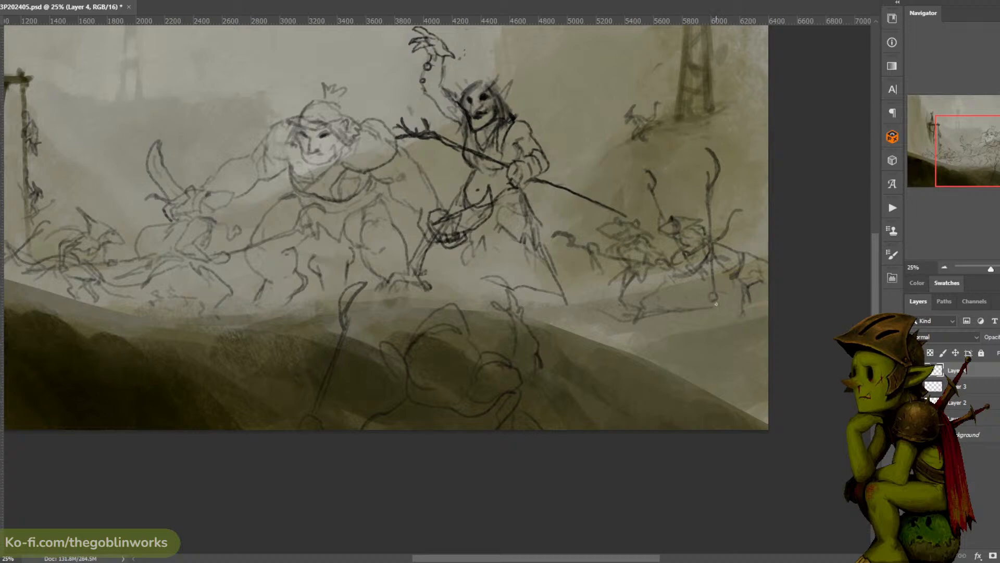
- Extend the polearm's shaft down the slope at the right edge and sketch a clawed limb beside it
mouse_move(709, 265)
left_mouse_down()
mouse_move(710, 281)
mouse_move(720, 281)
mouse_move(705, 306)
mouse_move(716, 327)
mouse_move(754, 338)
mouse_move(727, 377)
left_mouse_up()
key("ctrl+z")
left_click_drag(721, 333, 731, 405)
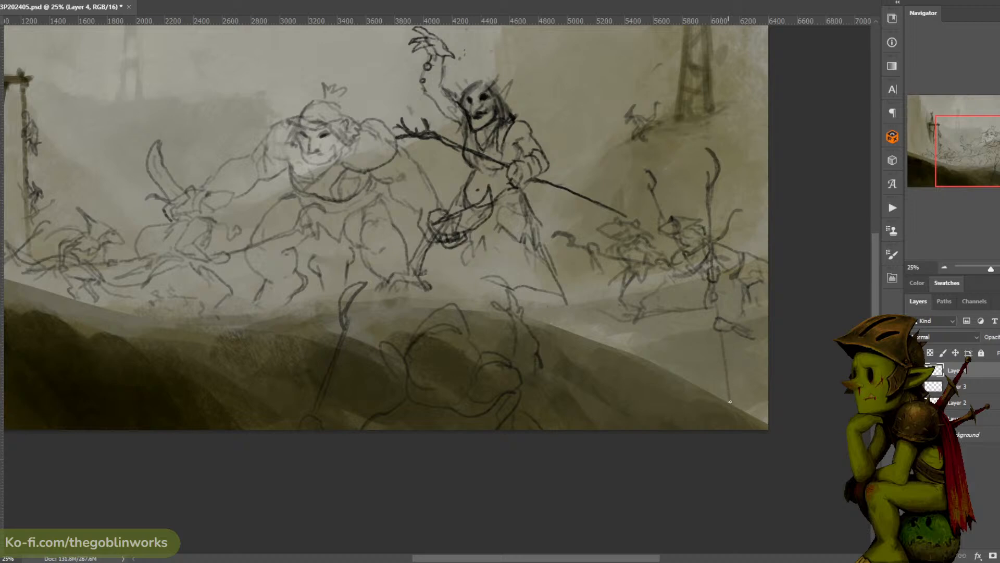
left_click_drag(723, 365, 725, 387)
left_click_drag(745, 326, 758, 329)
- Add a new layer above Layer 4
mouse_move(724, 246)
left_mouse_down()
mouse_move(761, 230)
mouse_move(759, 248)
mouse_move(788, 250)
left_mouse_up()
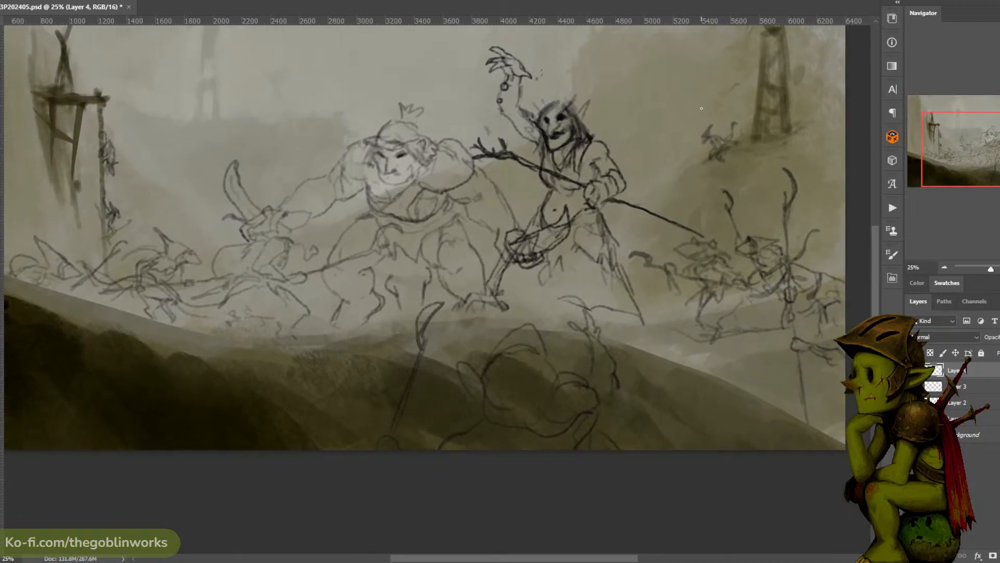
left_click_drag(697, 191, 699, 165)
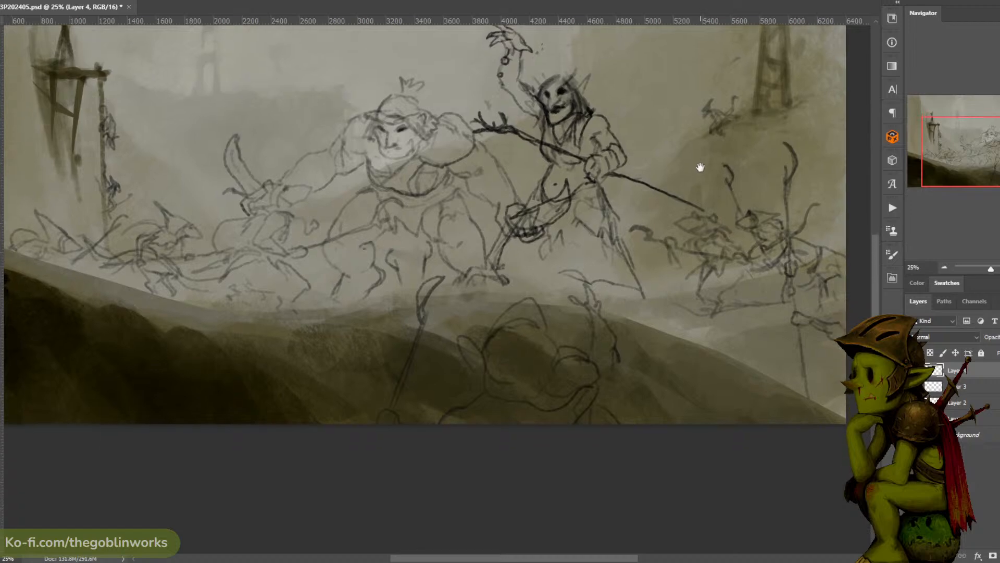
key("ctrl+minus")
key("ctrl+minus")
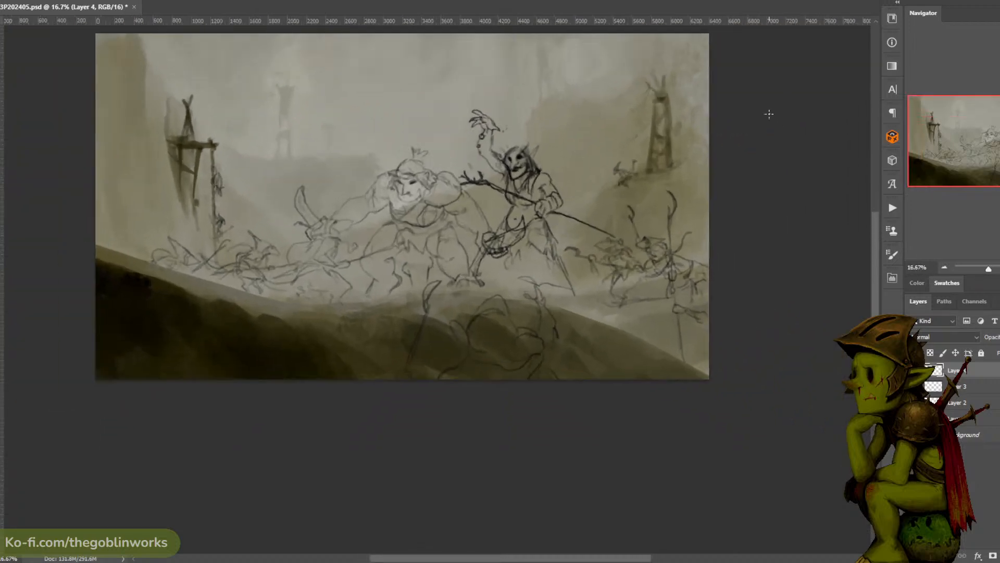
key("ctrl+plus")
mouse_move(663, 174)
left_mouse_down()
mouse_move(725, 200)
mouse_move(712, 183)
left_mouse_up()
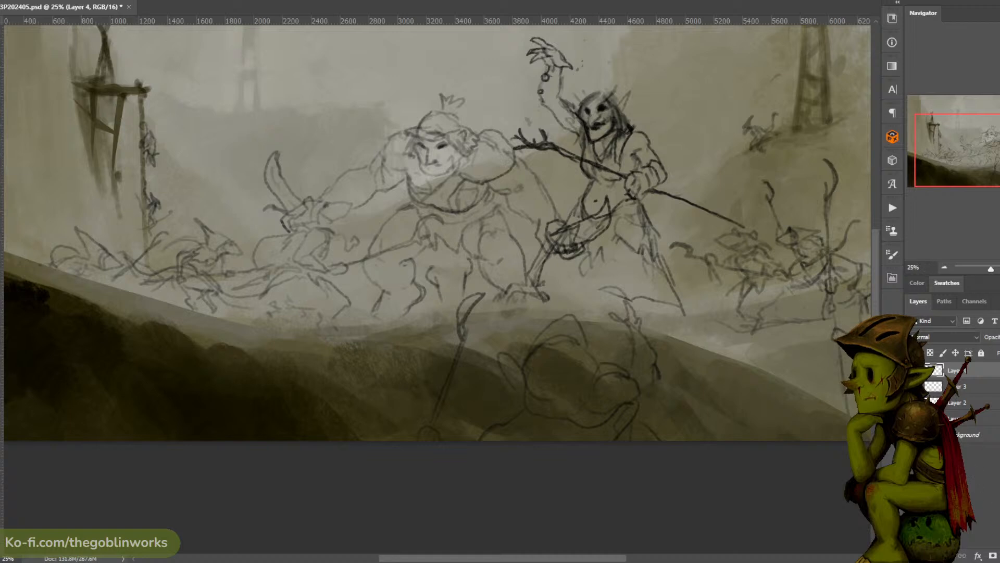
left_click(999, 556)
left_click_drag(736, 207, 663, 170)
mouse_move(613, 228)
left_mouse_down()
mouse_move(619, 244)
mouse_move(628, 240)
left_mouse_up()
key("ctrl+z")
key("ctrl+z")
key("ctrl+z")
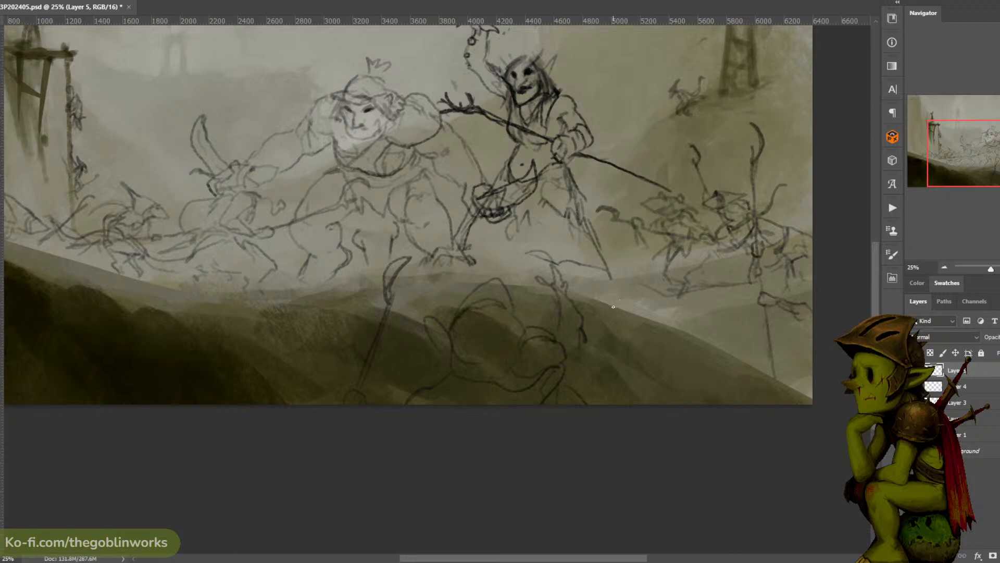
mouse_move(612, 315)
left_mouse_down()
mouse_move(593, 291)
mouse_move(641, 288)
mouse_move(604, 293)
mouse_move(621, 292)
mouse_move(609, 296)
mouse_move(621, 314)
mouse_move(606, 294)
mouse_move(623, 313)
left_mouse_up()
left_click_drag(628, 293, 632, 308)
left_click(616, 294)
left_click_drag(620, 291, 627, 296)
left_click_drag(630, 287, 635, 289)
mouse_move(609, 294)
left_mouse_down()
mouse_move(655, 315)
mouse_move(618, 321)
mouse_move(641, 332)
mouse_move(620, 318)
mouse_move(647, 327)
left_mouse_up()
key("ctrl+z")
key("ctrl+z")
key("l")
mouse_move(612, 342)
left_mouse_down()
mouse_move(646, 278)
mouse_move(617, 344)
left_mouse_up()
key("Delete")
key("ctrl+d")
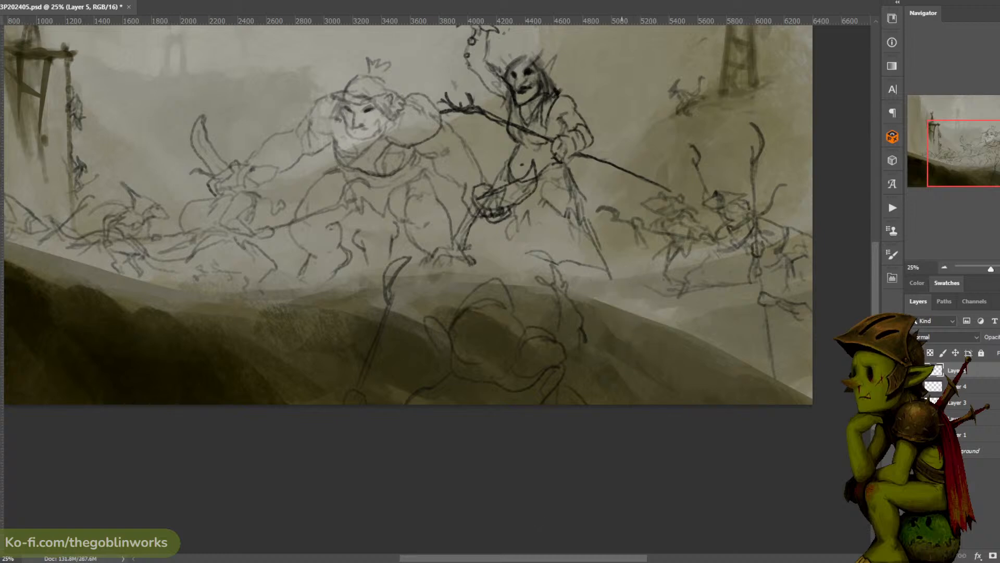
- Sketch a small rat warrior crouching between the shaman's legs and holding a long horizontal spear
mouse_move(645, 200)
left_mouse_down()
mouse_move(628, 176)
mouse_move(636, 205)
left_mouse_up()
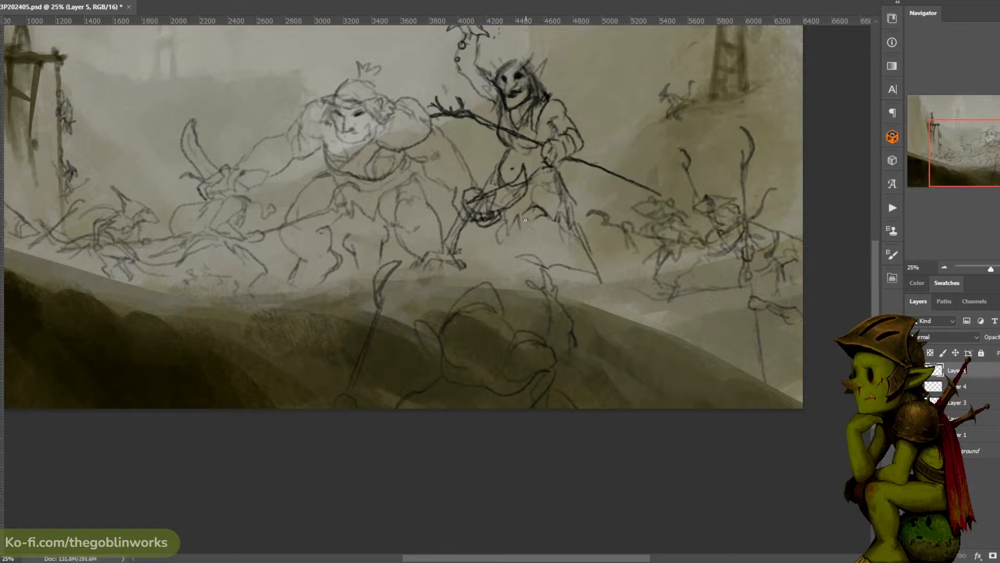
mouse_move(518, 214)
left_mouse_down()
mouse_move(536, 236)
mouse_move(525, 229)
left_mouse_up()
key("ctrl+z")
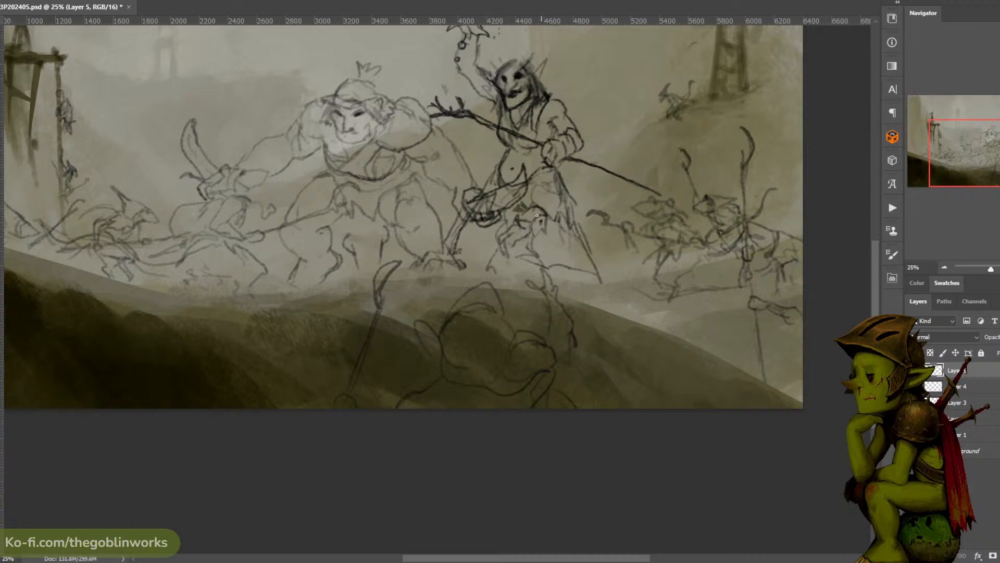
left_click_drag(530, 207, 530, 216)
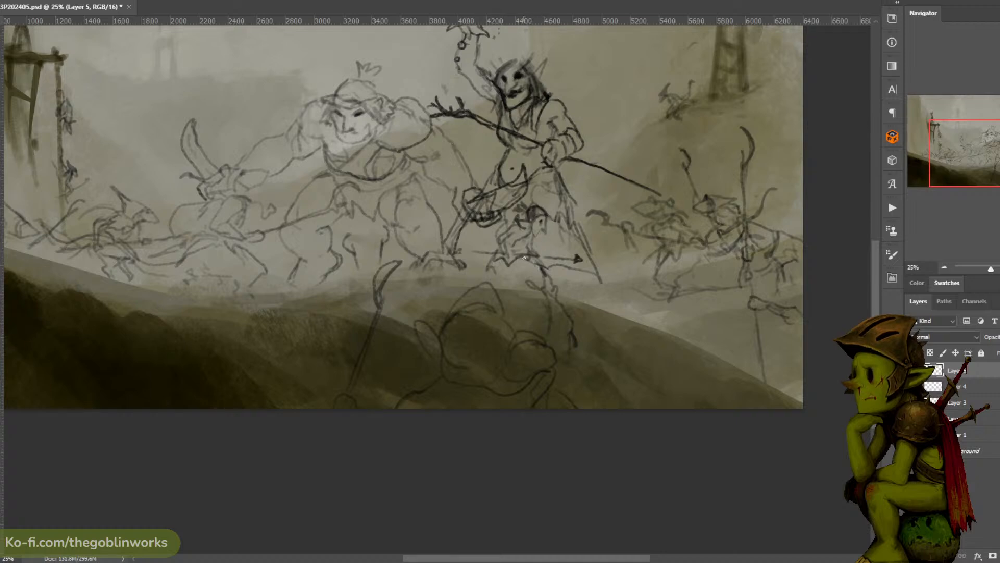
left_click_drag(538, 269, 541, 283)
mouse_move(489, 263)
left_mouse_down()
mouse_move(483, 277)
mouse_move(496, 262)
left_mouse_up()
left_click_drag(537, 216, 537, 227)
- Select the small spear-carrying rat between the shaman's legs and transform it to a slightly smaller size and adjusted position
key("l")
left_click_drag(586, 276, 575, 245)
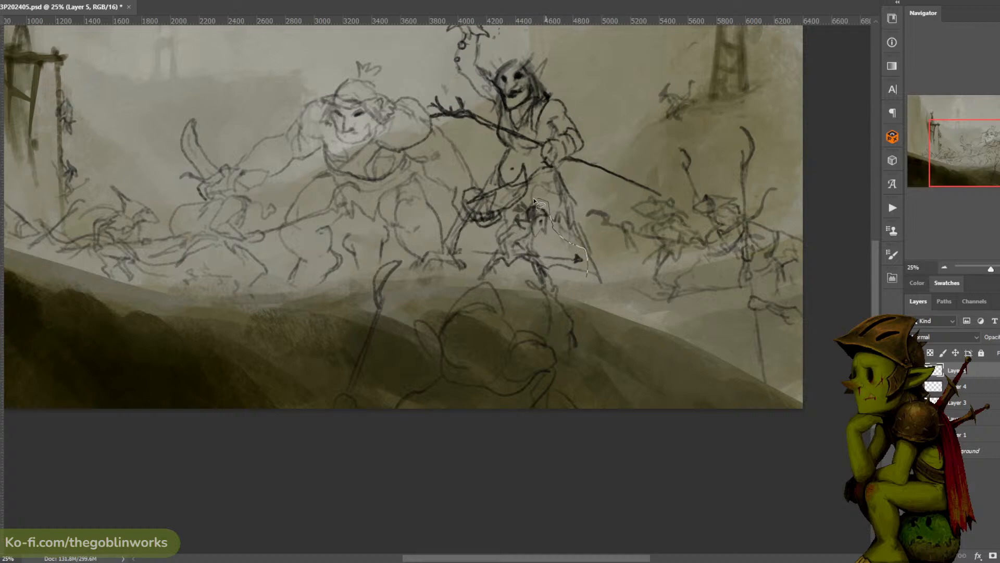
mouse_move(534, 199)
left_mouse_down()
mouse_move(488, 237)
mouse_move(518, 297)
mouse_move(568, 284)
mouse_move(578, 249)
mouse_move(547, 249)
left_mouse_up()
key("ctrl+t")
left_click_drag(575, 201, 555, 224)
left_click_drag(597, 182, 602, 189)
mouse_move(575, 201)
left_mouse_down()
mouse_move(588, 194)
mouse_move(607, 217)
mouse_move(588, 218)
mouse_move(621, 222)
mouse_move(559, 222)
mouse_move(587, 187)
left_mouse_up()
left_click_drag(556, 224, 559, 221)
key("Return")
key("ctrl+d")
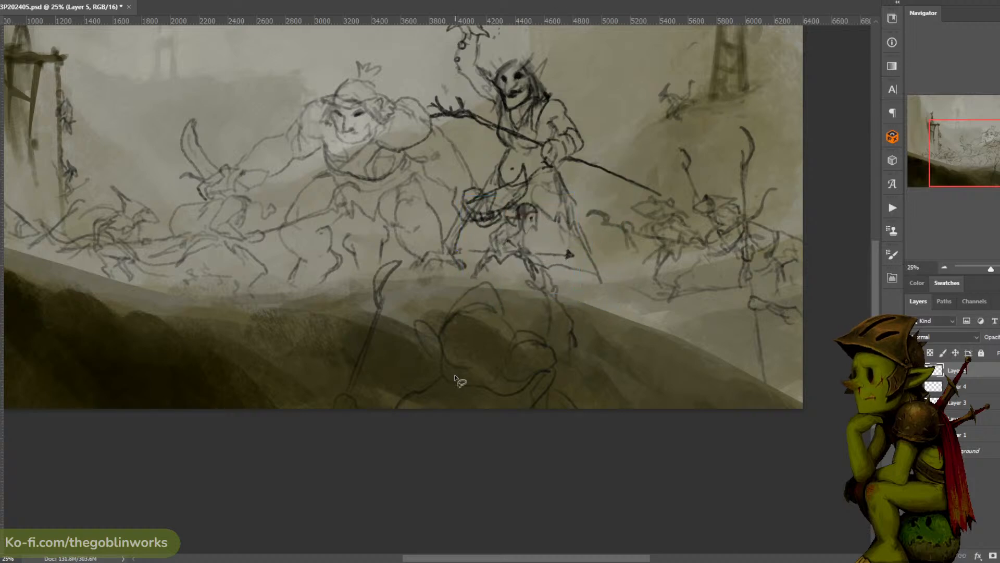
- On Layer 3, select the foreground figure with its long blade and move it right along the dark hill
left_click(962, 433)
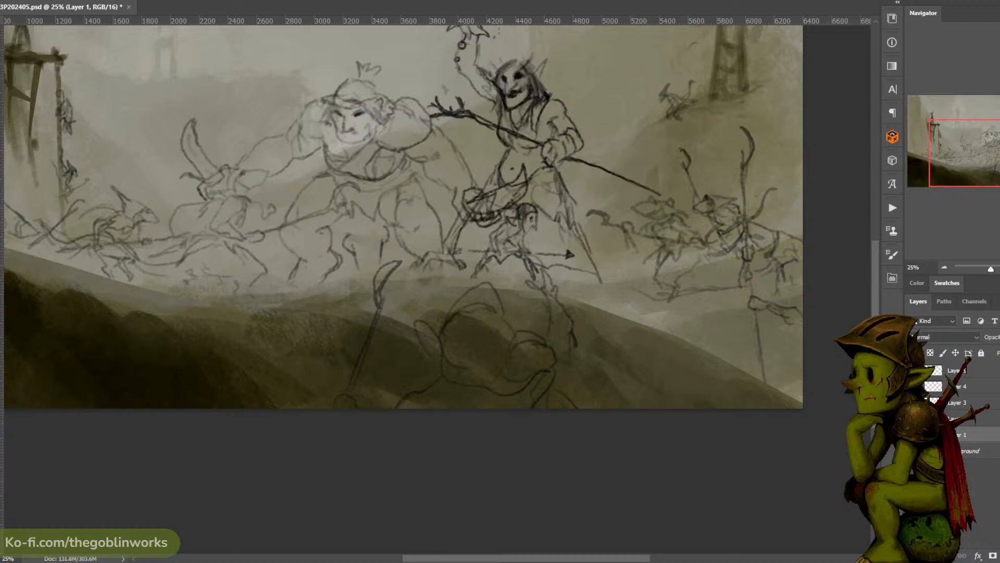
left_click(958, 402)
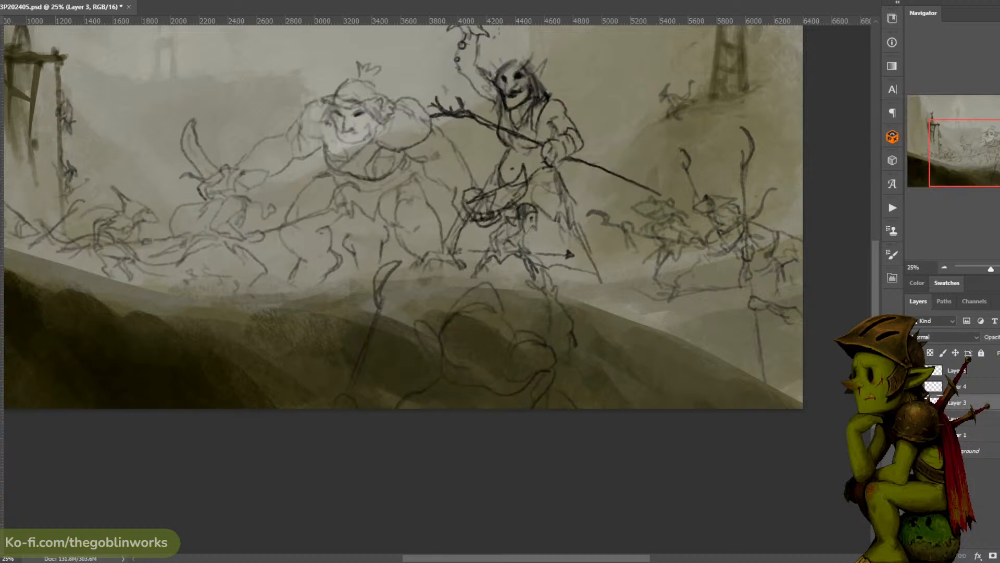
mouse_move(601, 305)
left_mouse_down()
mouse_move(362, 473)
mouse_move(614, 380)
left_mouse_up()
key("ctrl+t")
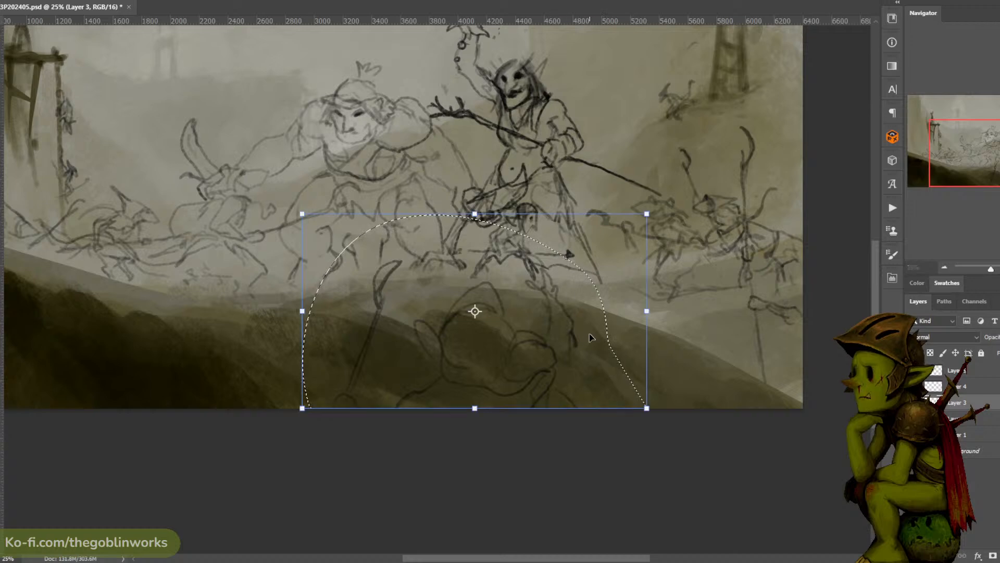
mouse_move(592, 339)
left_mouse_down()
mouse_move(630, 351)
mouse_move(621, 342)
left_mouse_up()
key("Escape")
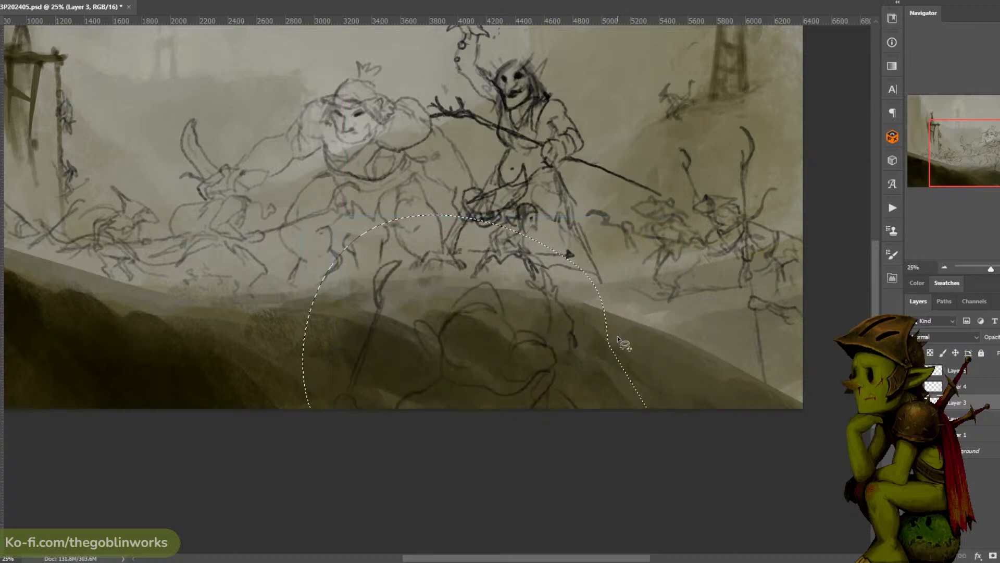
key("ctrl+d")
mouse_move(380, 262)
left_mouse_down()
mouse_move(473, 478)
mouse_move(591, 268)
mouse_move(404, 249)
left_mouse_up()
key("ctrl+t")
mouse_move(563, 280)
left_mouse_down()
mouse_move(601, 288)
mouse_move(614, 272)
left_mouse_up()
key("Return")
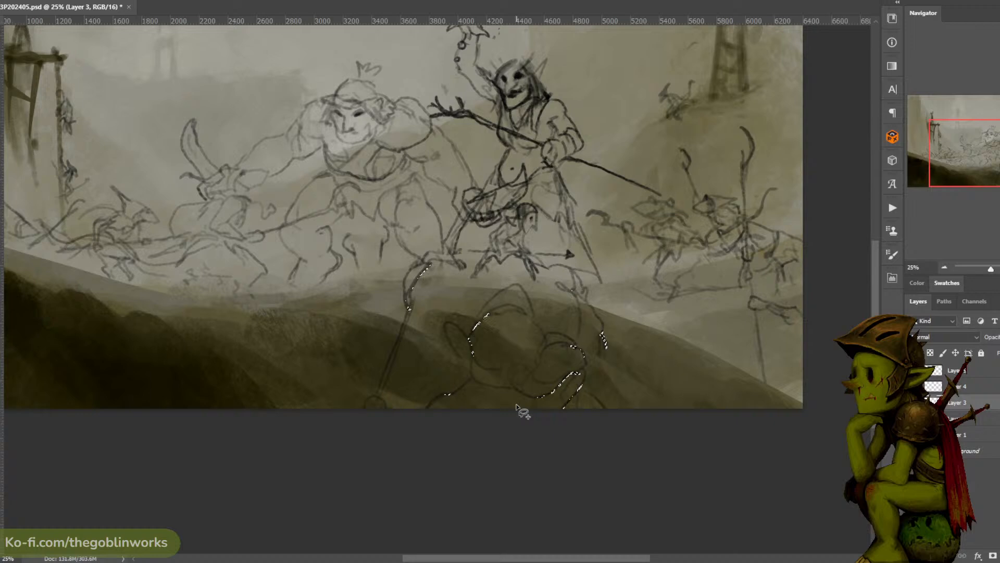
key("ctrl+d")
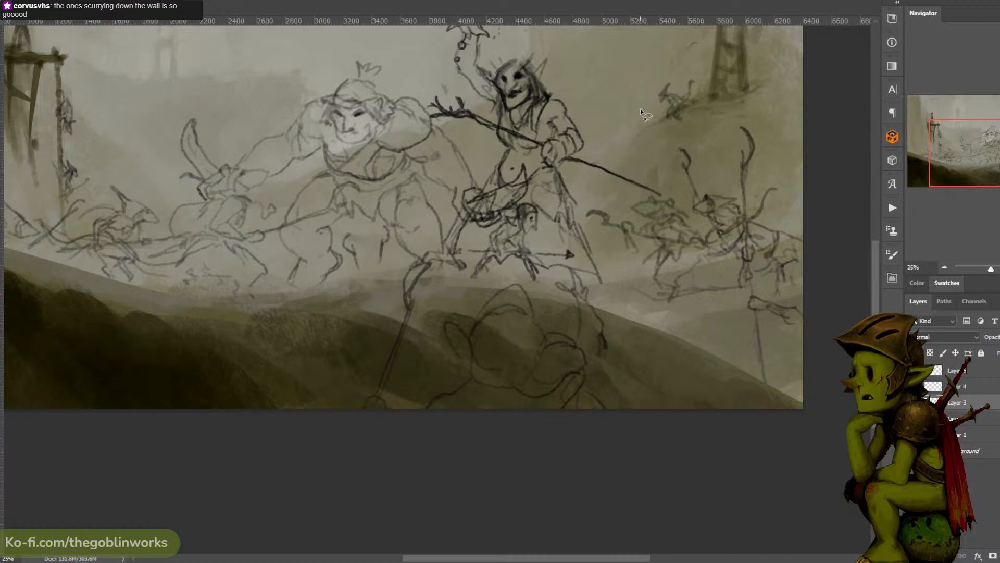
- Sketch the long pointed snout and ear of a large rat entering from the canvas's left edge on Layer 3
mouse_move(644, 132)
left_mouse_down()
mouse_move(675, 114)
mouse_move(714, 116)
left_mouse_up()
key("ctrl+minus")
key("ctrl+plus")
left_click_drag(655, 127, 682, 103)
key("ctrl+minus")
key("ctrl+minus")
key("ctrl+plus")
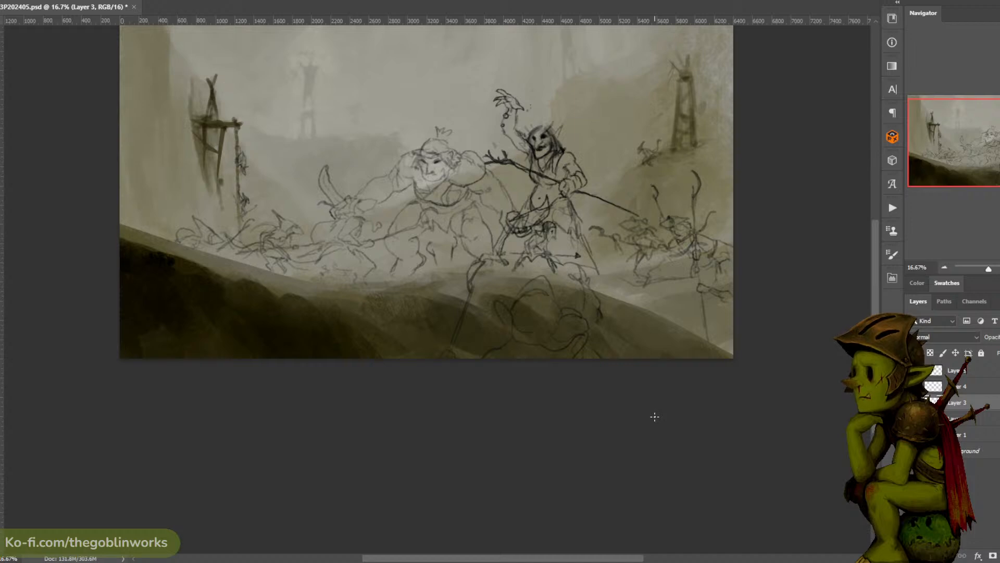
left_click_drag(444, 255, 521, 278)
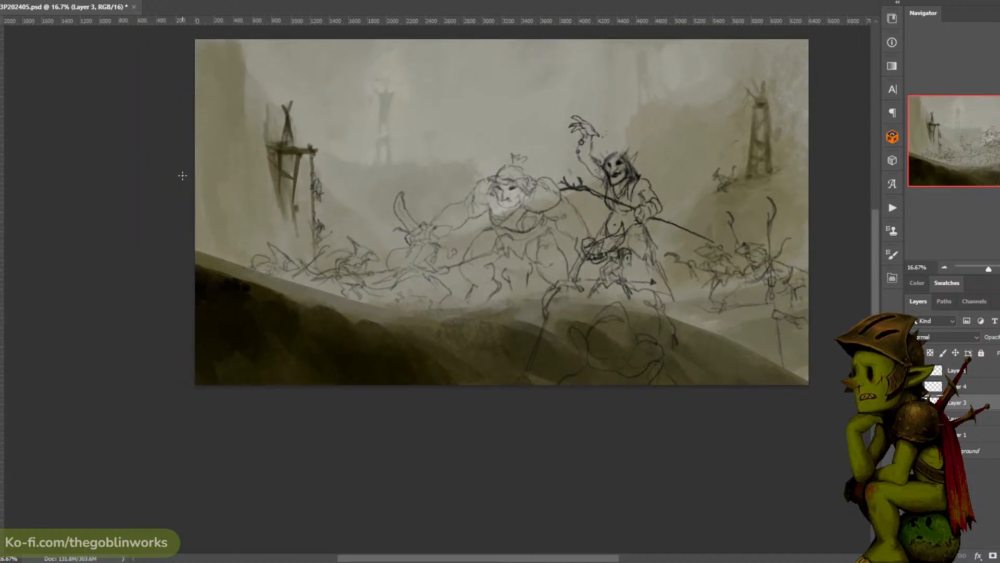
mouse_move(178, 174)
left_mouse_down()
mouse_move(252, 185)
mouse_move(205, 222)
left_mouse_up()
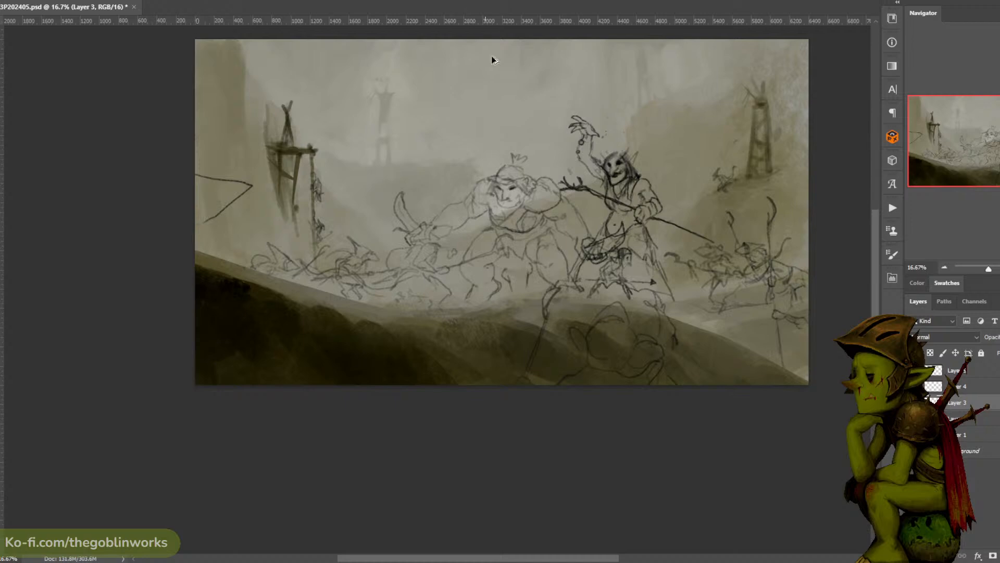
key("ctrl+z")
mouse_move(201, 152)
left_mouse_down()
mouse_move(264, 193)
mouse_move(236, 208)
mouse_move(208, 206)
left_mouse_up()
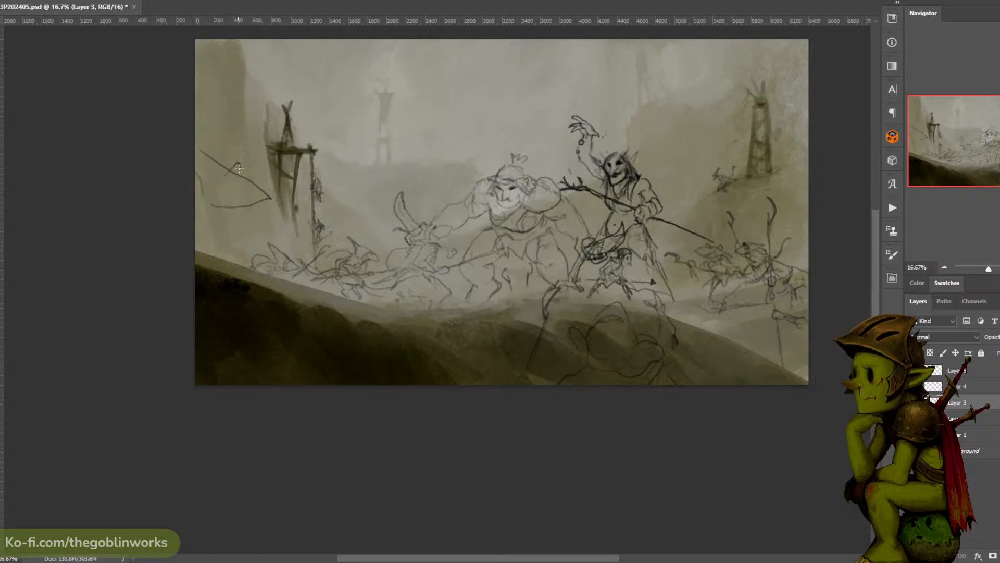
left_click_drag(238, 167, 225, 166)
- Toggle Layer 3's visibility to check the sketch and add lines to the large left-edge rat's head
left_click(915, 402)
left_click(915, 403)
left_click_drag(792, 241, 752, 239)
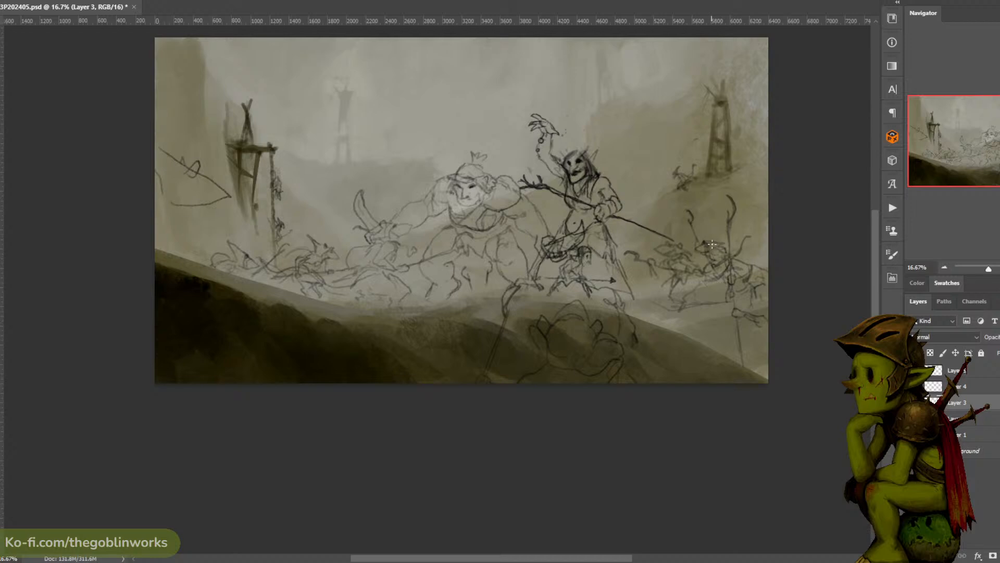
left_click_drag(721, 79, 692, 68)
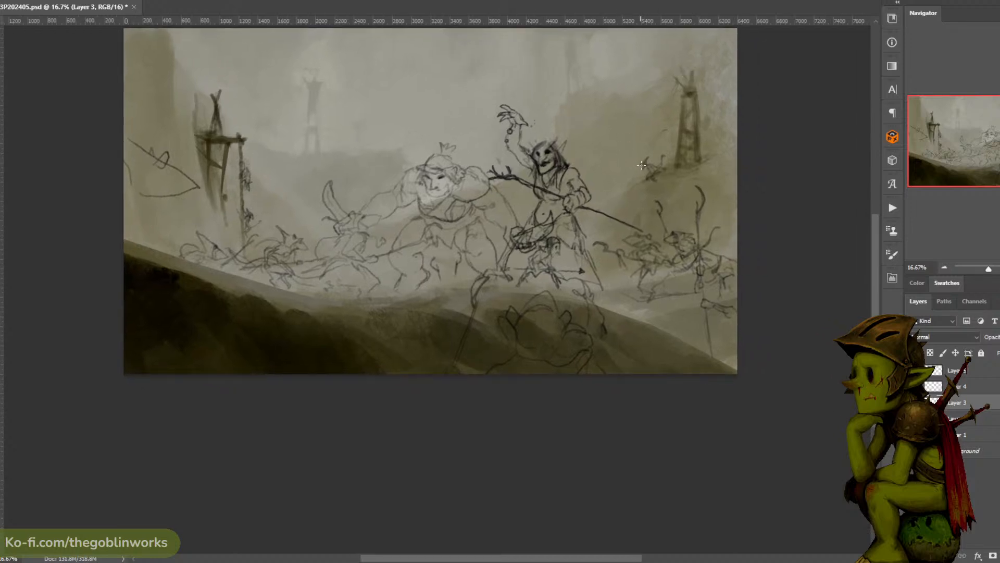
mouse_move(691, 118)
left_mouse_down()
mouse_move(655, 116)
mouse_move(690, 130)
left_mouse_up()
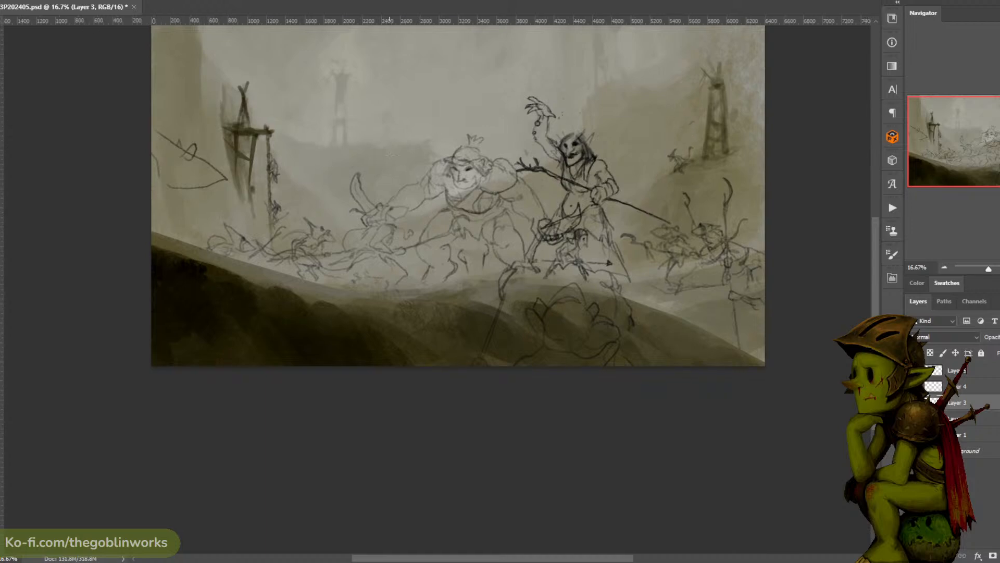
left_click_drag(195, 156, 186, 192)
left_click_drag(443, 179, 544, 209)
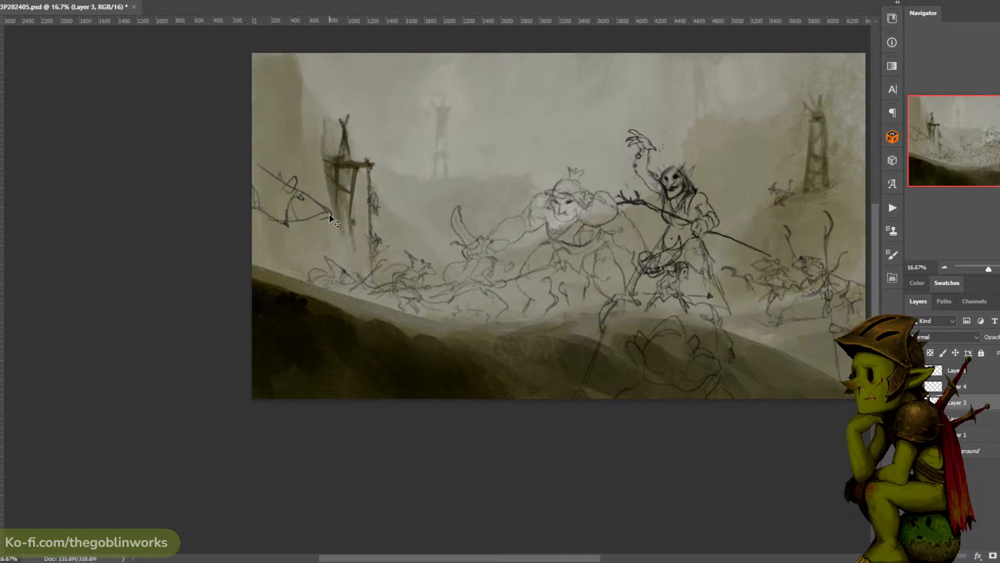
- Refine the large left-edge rat's muzzle and jaw and sketch its neck and forelegs
left_click_drag(329, 214, 306, 219)
mouse_move(288, 206)
left_mouse_down()
mouse_move(287, 219)
mouse_move(300, 193)
left_mouse_up()
left_click_drag(270, 217, 289, 235)
mouse_move(306, 196)
left_mouse_down()
mouse_move(295, 192)
mouse_move(296, 220)
left_mouse_up()
key("ctrl+z")
key("ctrl+z")
left_click_drag(281, 223, 265, 259)
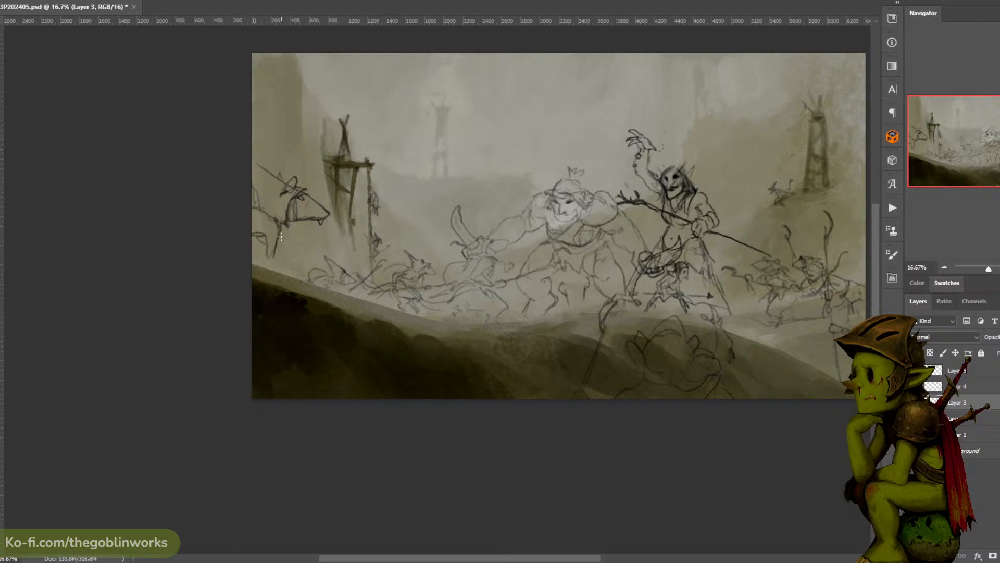
left_click_drag(275, 217, 278, 230)
mouse_move(265, 215)
left_mouse_down()
mouse_move(275, 246)
mouse_move(284, 229)
mouse_move(278, 252)
left_mouse_up()
- Sketch a rat's pointed snout, long ear and curved back on the dark hill in front of the ogre
mouse_move(565, 319)
left_mouse_down()
mouse_move(592, 304)
mouse_move(565, 327)
left_mouse_up()
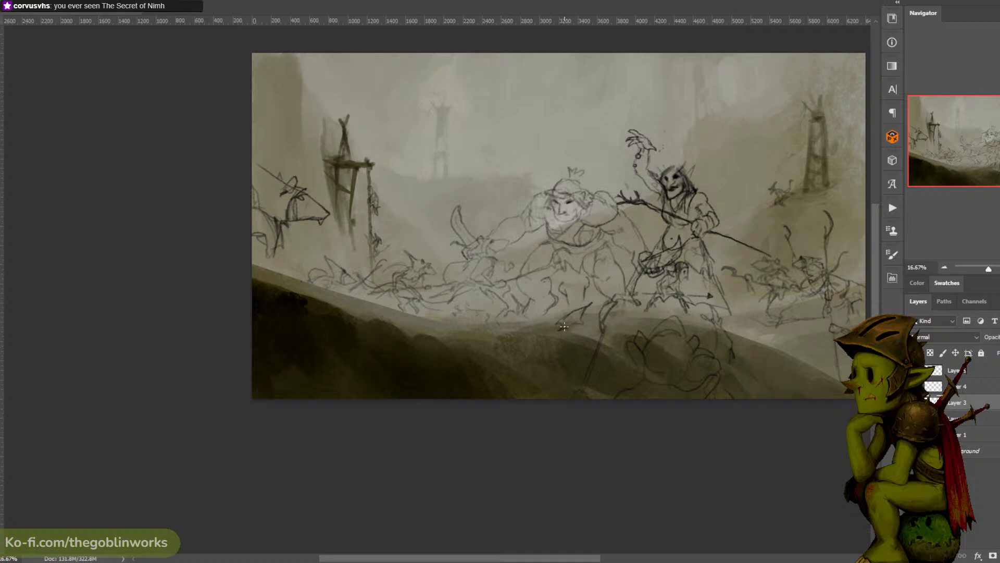
left_click_drag(548, 329, 557, 331)
mouse_move(550, 329)
left_mouse_down()
mouse_move(533, 331)
mouse_move(555, 332)
mouse_move(546, 329)
left_mouse_up()
key("ctrl+z")
- Sketch small running rats along the right-hand slope below the armed horde, plus a curved contour on the dark hill
left_click_drag(701, 195, 578, 167)
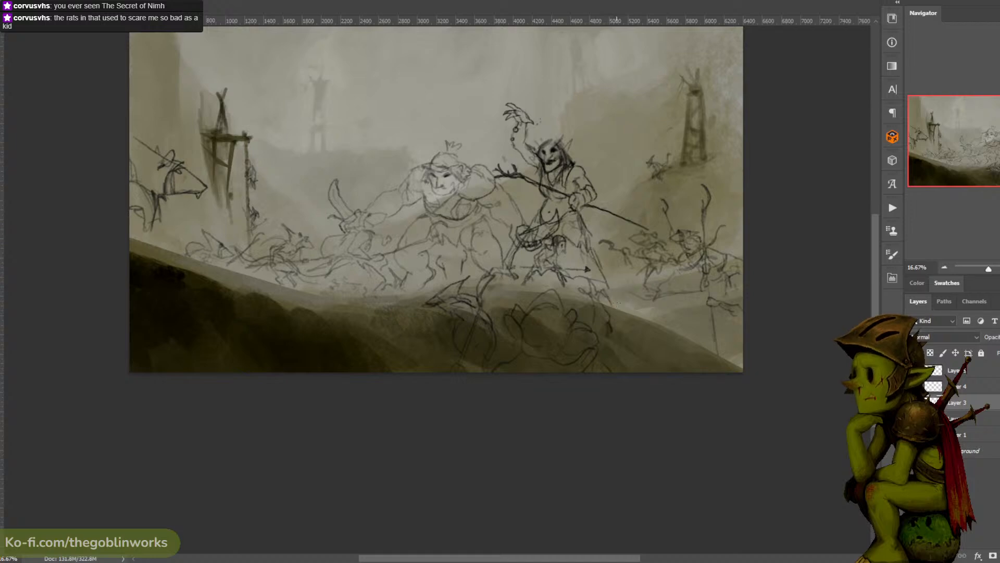
mouse_move(612, 290)
left_mouse_down()
mouse_move(619, 303)
mouse_move(649, 305)
left_mouse_up()
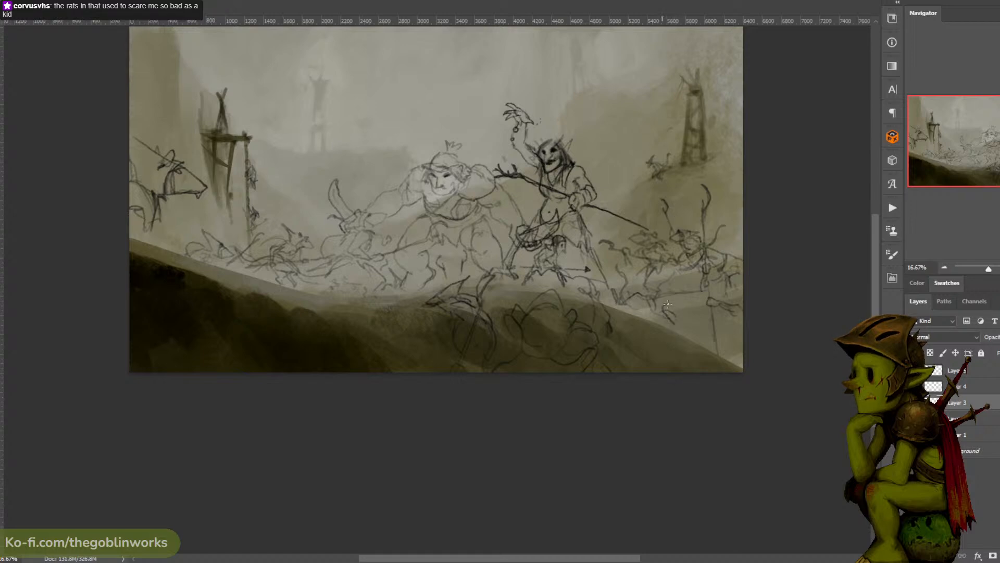
left_click_drag(673, 299, 661, 319)
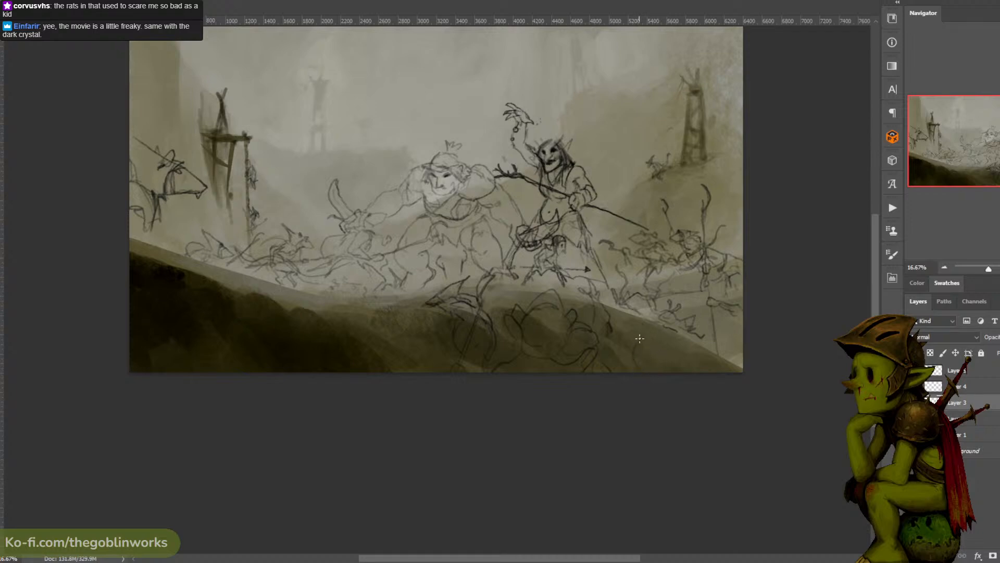
left_click_drag(629, 327, 640, 343)
- Sketch the curving tail and arched back of another creature along the crest of the dark hill, left of the foreground rat
left_click_drag(667, 265, 712, 280)
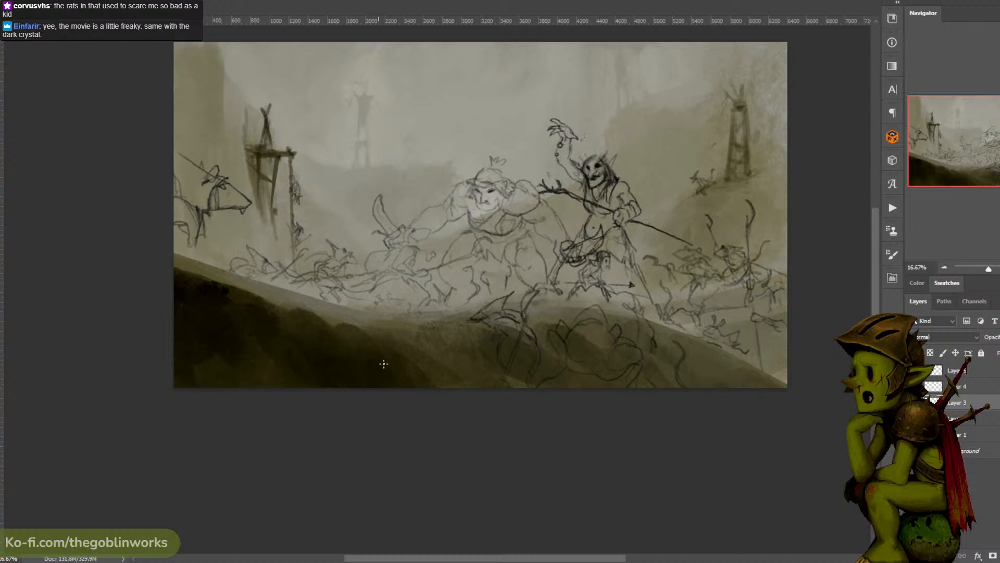
left_click_drag(384, 359, 400, 309)
mouse_move(388, 342)
left_mouse_down()
mouse_move(395, 313)
mouse_move(384, 327)
mouse_move(393, 341)
mouse_move(342, 337)
mouse_move(315, 307)
mouse_move(339, 341)
mouse_move(361, 346)
mouse_move(392, 309)
mouse_move(429, 332)
left_mouse_up()
key("ctrl+z")
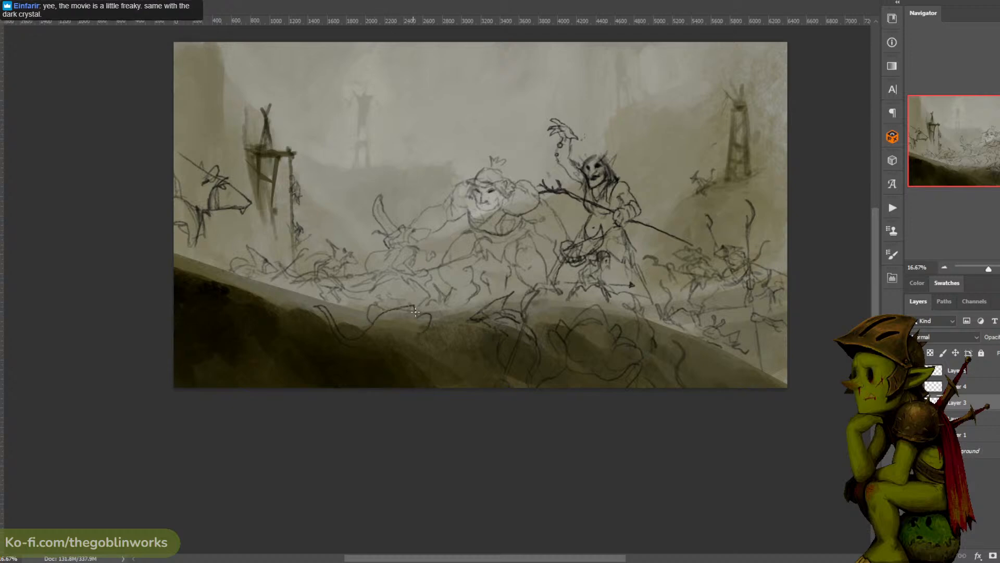
- Sketch the hill-crest creature's foreleg and undo the trial vertical polearm beside it
mouse_move(420, 308)
left_mouse_down()
mouse_move(433, 326)
mouse_move(419, 348)
left_mouse_up()
mouse_move(443, 358)
left_mouse_down()
mouse_move(443, 232)
mouse_move(442, 281)
mouse_move(427, 194)
mouse_move(440, 177)
mouse_move(426, 208)
mouse_move(434, 218)
mouse_move(437, 207)
mouse_move(448, 323)
left_mouse_up()
key("ctrl+z")
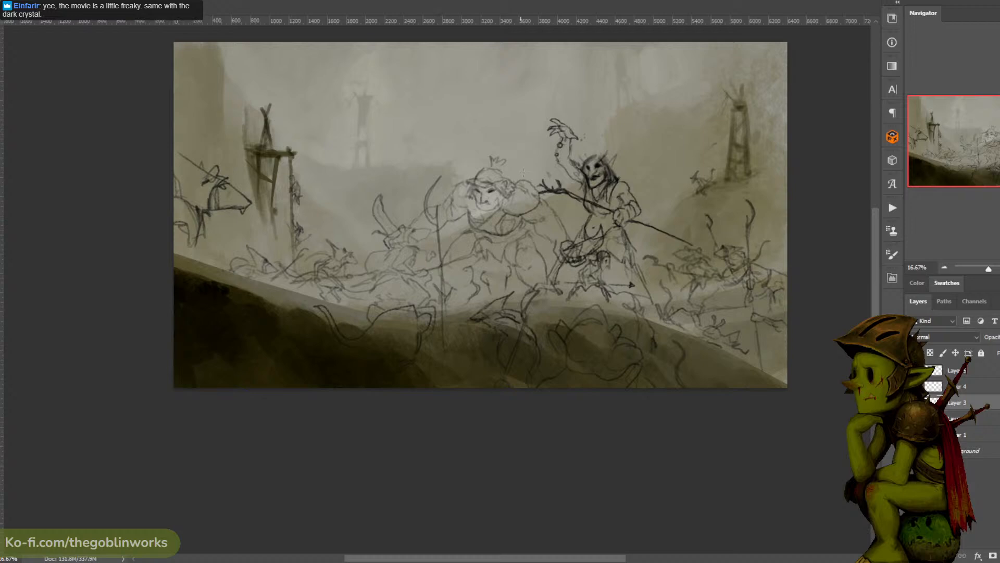
key("ctrl+z")
key("ctrl+z")
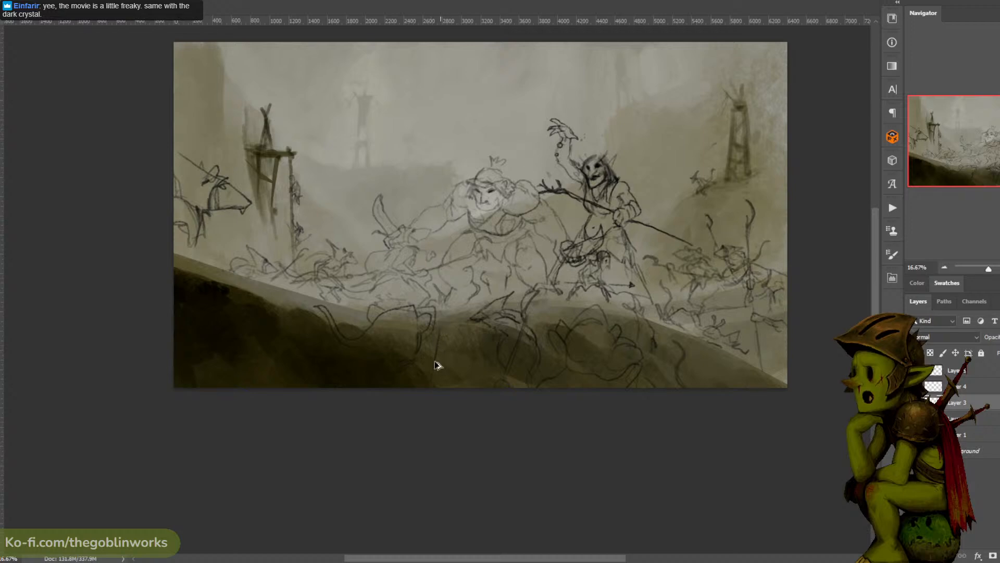
left_click_drag(437, 373, 448, 322)
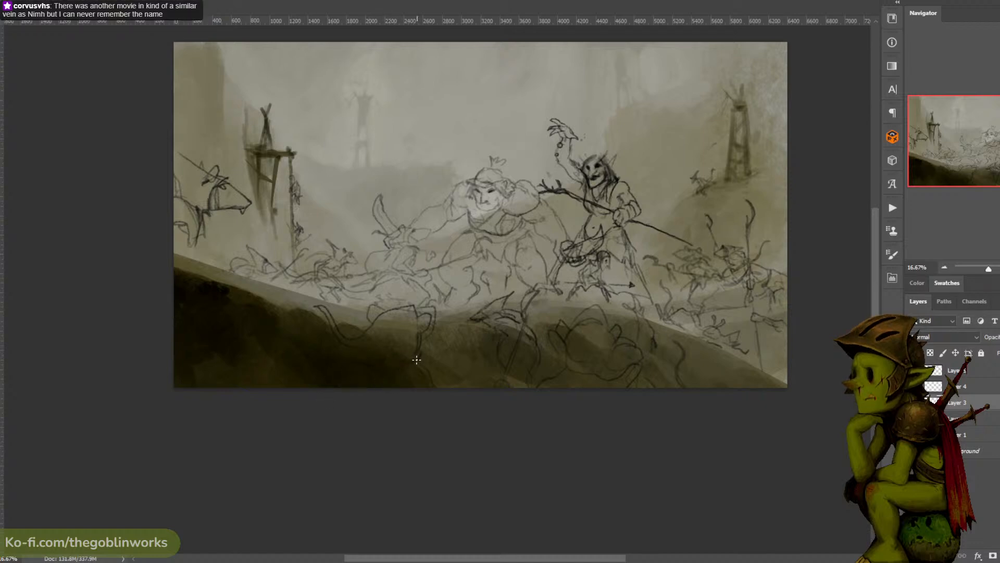
- Darken and extend the leg lines of the large rat at the canvas's left edge
left_click_drag(347, 249, 485, 250)
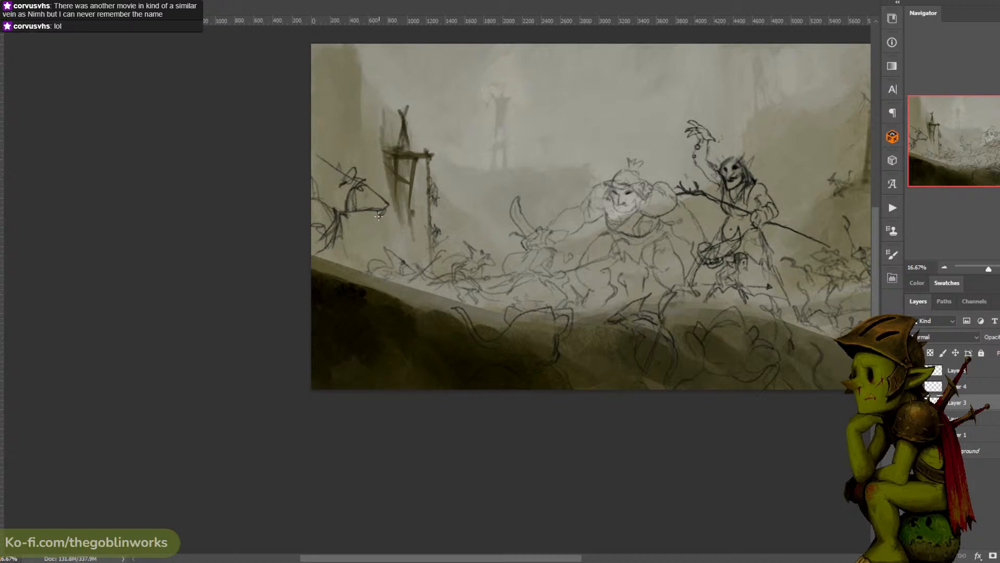
left_click_drag(671, 66, 568, 67)
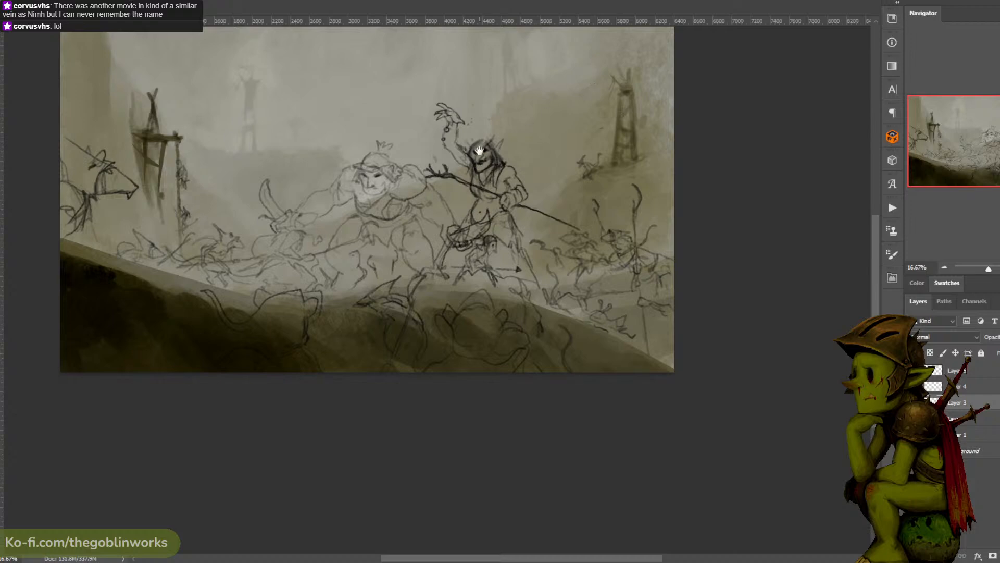
left_click_drag(479, 150, 550, 145)
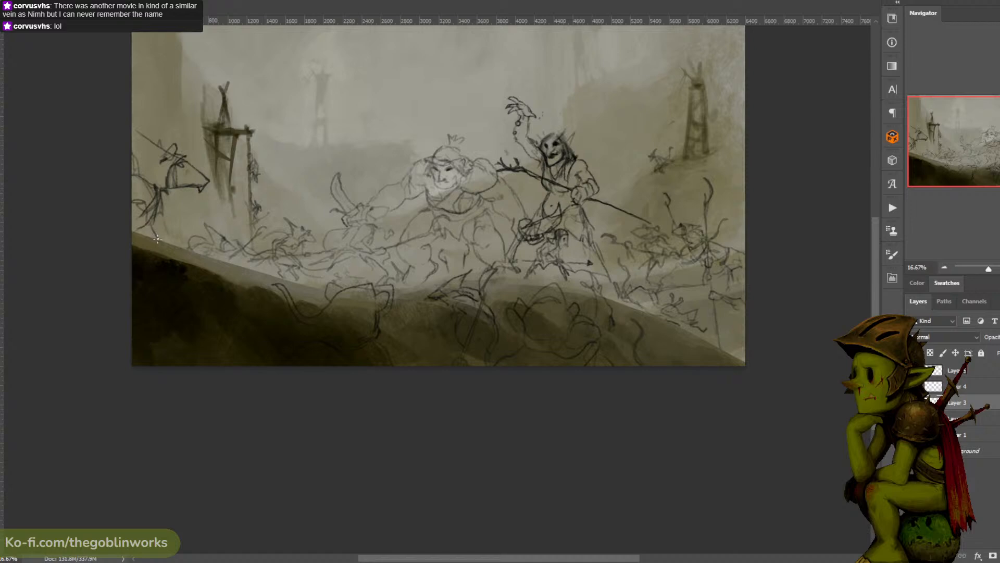
left_click_drag(422, 174, 431, 206)
mouse_move(208, 233)
left_mouse_down()
mouse_move(160, 138)
mouse_move(90, 297)
mouse_move(198, 245)
left_mouse_up()
key("ctrl+g")
key("ctrl+t")
mouse_move(213, 210)
left_mouse_down()
mouse_move(224, 169)
mouse_move(228, 188)
mouse_move(211, 210)
mouse_move(209, 198)
left_mouse_up()
key("Escape")
key("ctrl+t")
key("Escape")
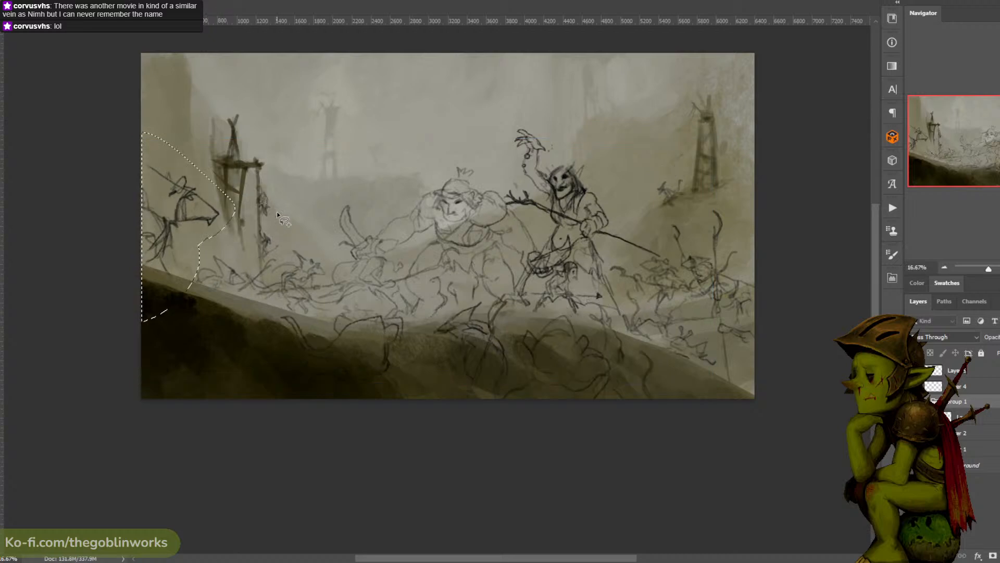
key("ctrl+t")
key("Escape")
mouse_move(214, 237)
left_mouse_down()
mouse_move(187, 139)
mouse_move(204, 245)
left_mouse_up()
key("ctrl+t")
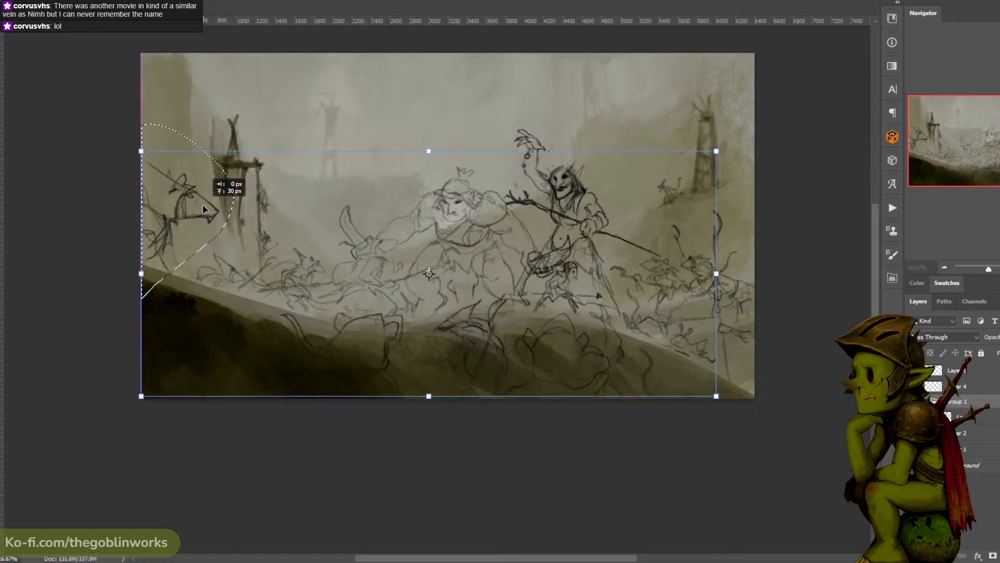
key("Escape")
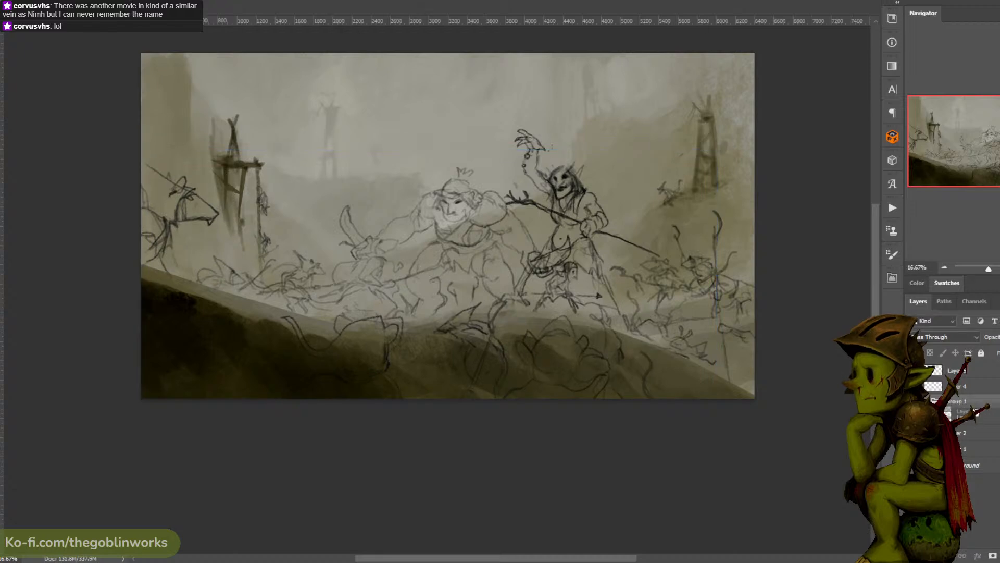
left_click_drag(971, 417, 999, 555)
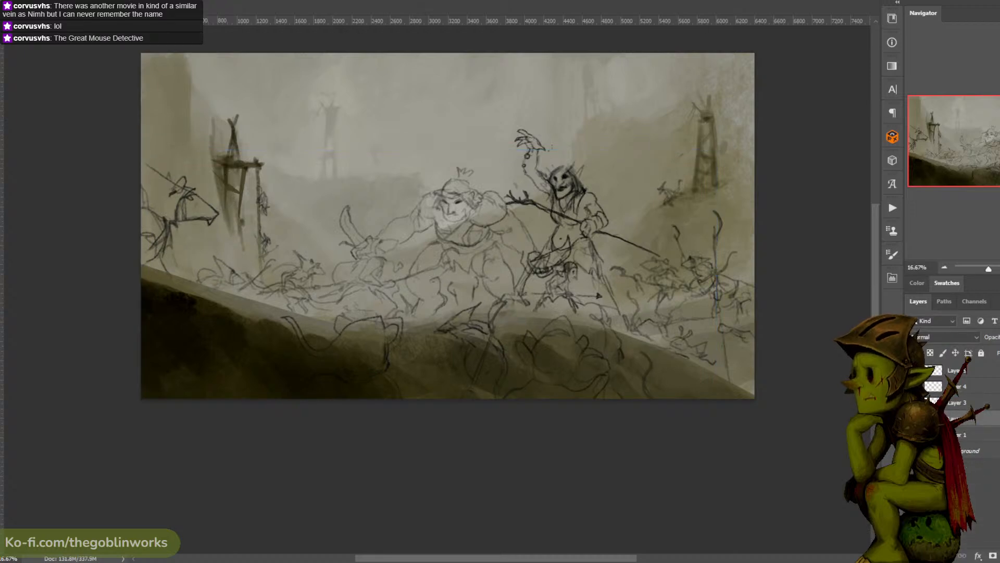
- Select the large left-edge rat on Layer 3, tilt it slightly and move it up beside the wooden tower
mouse_move(164, 297)
left_mouse_down()
mouse_move(205, 242)
mouse_move(92, 247)
mouse_move(140, 321)
left_mouse_up()
key("ctrl+t")
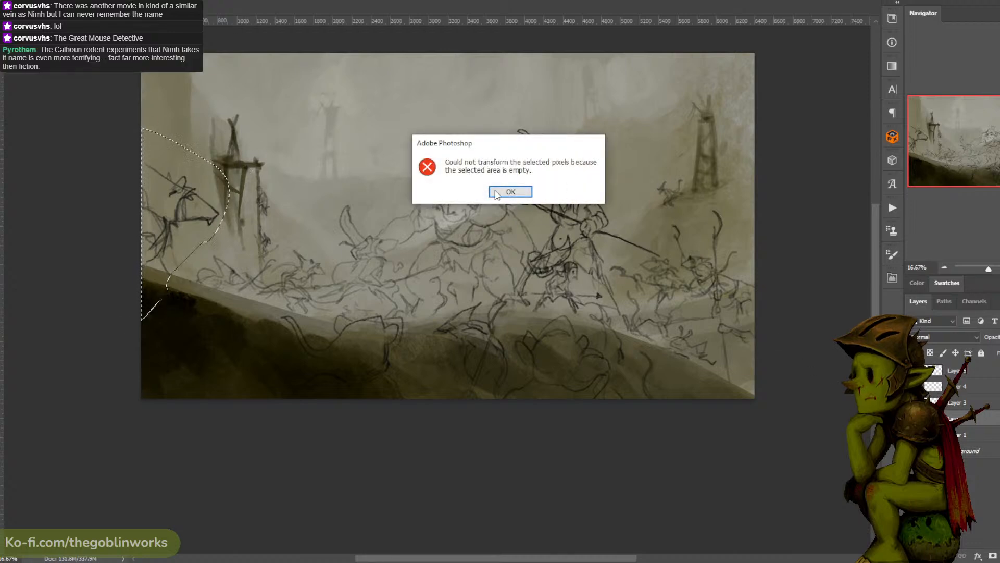
key("Return")
left_click(914, 371)
left_click(914, 370)
left_click(914, 387)
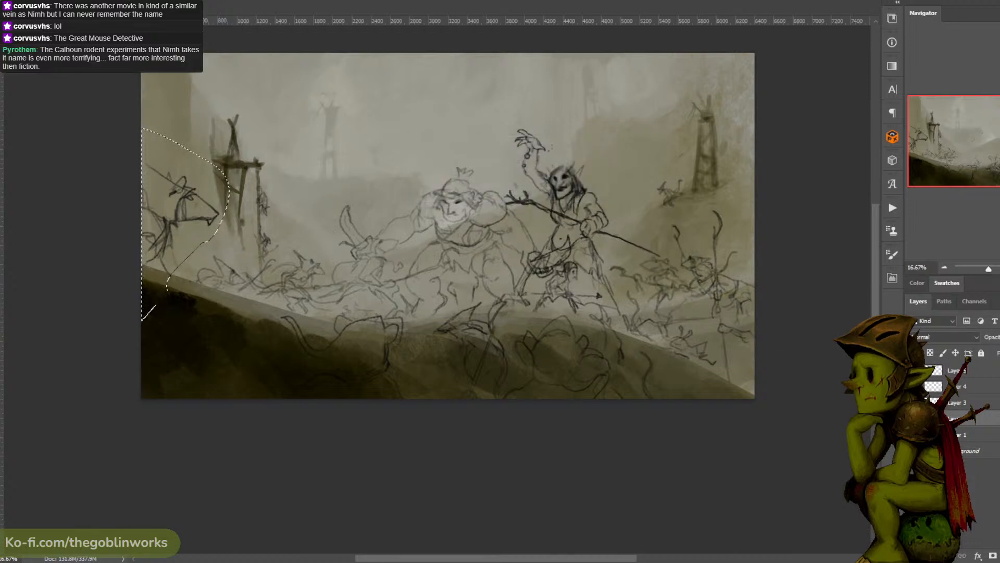
left_click(914, 387)
left_click(913, 403)
left_click(914, 403)
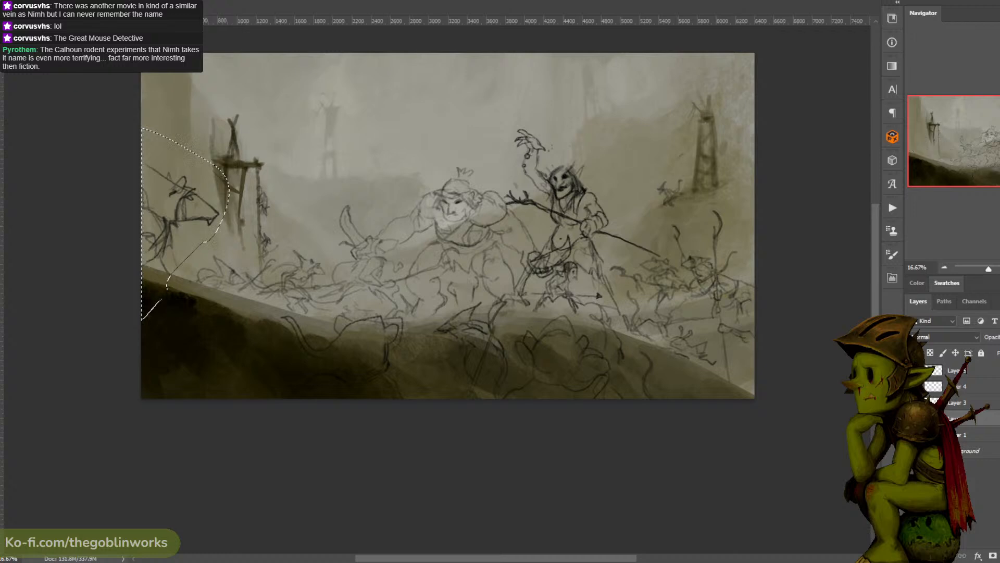
left_click(914, 403)
left_click(913, 402)
left_click(951, 406)
key("ctrl+t")
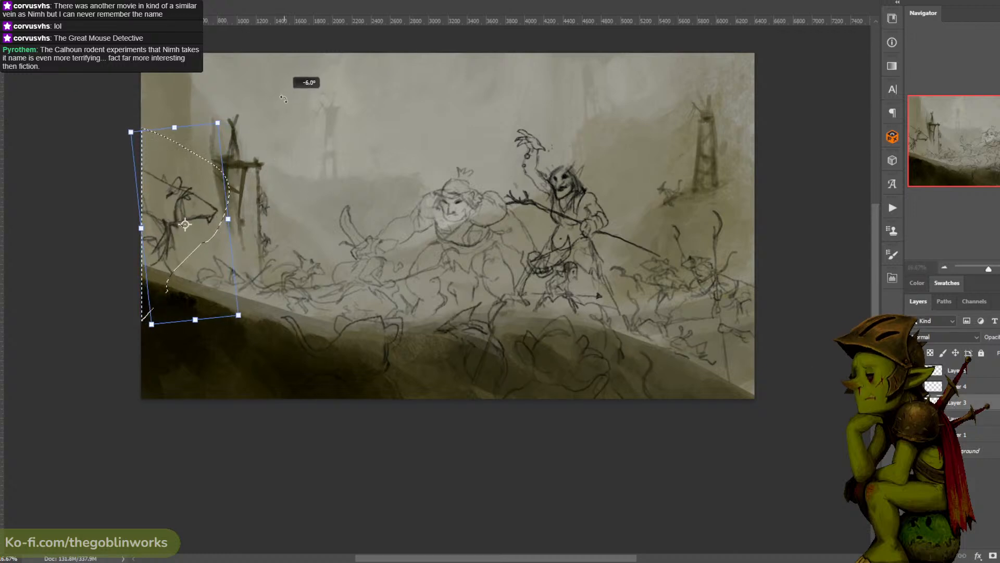
left_click_drag(211, 148, 210, 89)
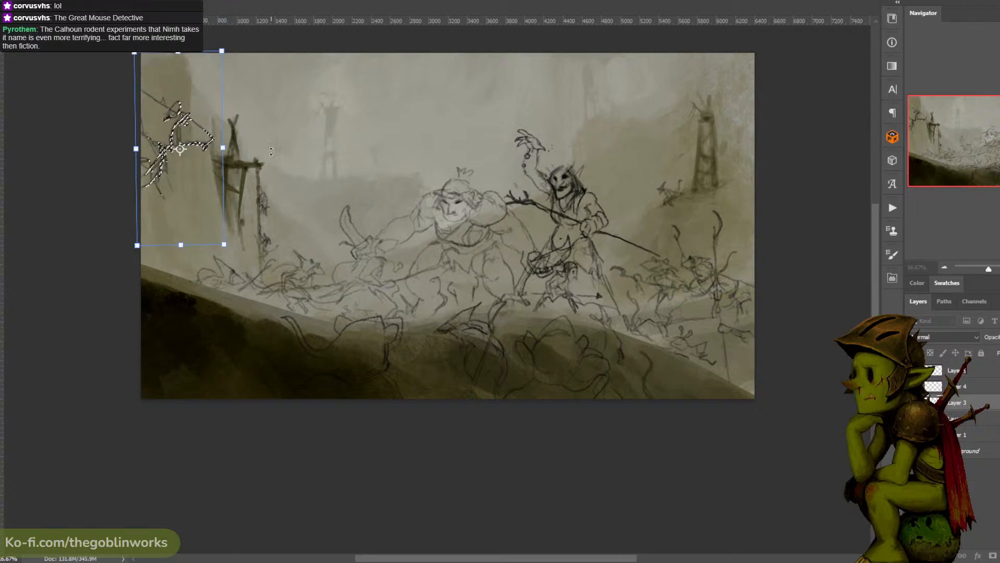
key("Return")
key("ctrl+d")
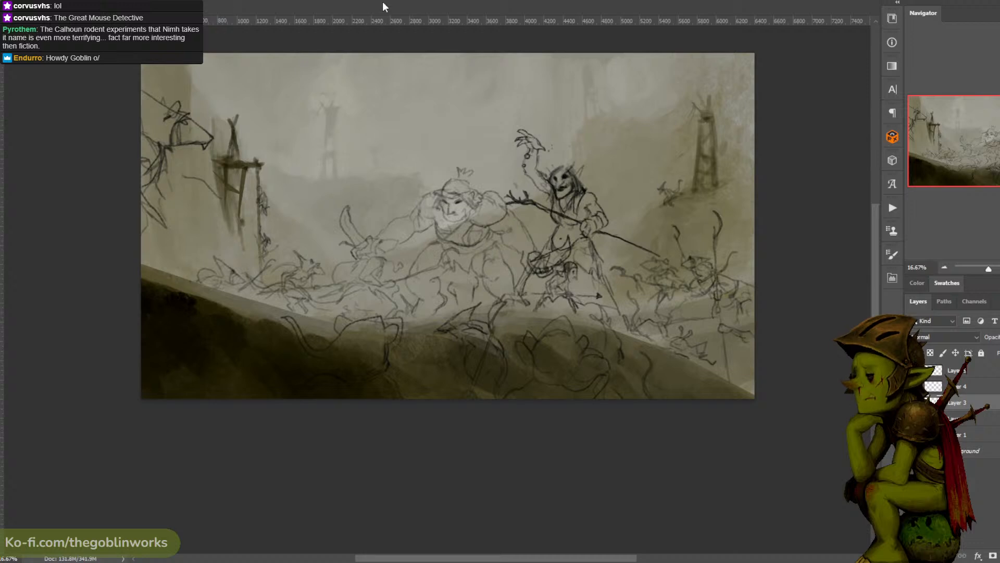
- Sketch the pointed ear and long snout of a second rat below the large left-edge rat, undoing unwanted strokes
key("ctrl+z")
mouse_move(226, 183)
left_mouse_down()
mouse_move(186, 169)
mouse_move(200, 190)
mouse_move(223, 192)
mouse_move(221, 181)
mouse_move(239, 195)
left_mouse_up()
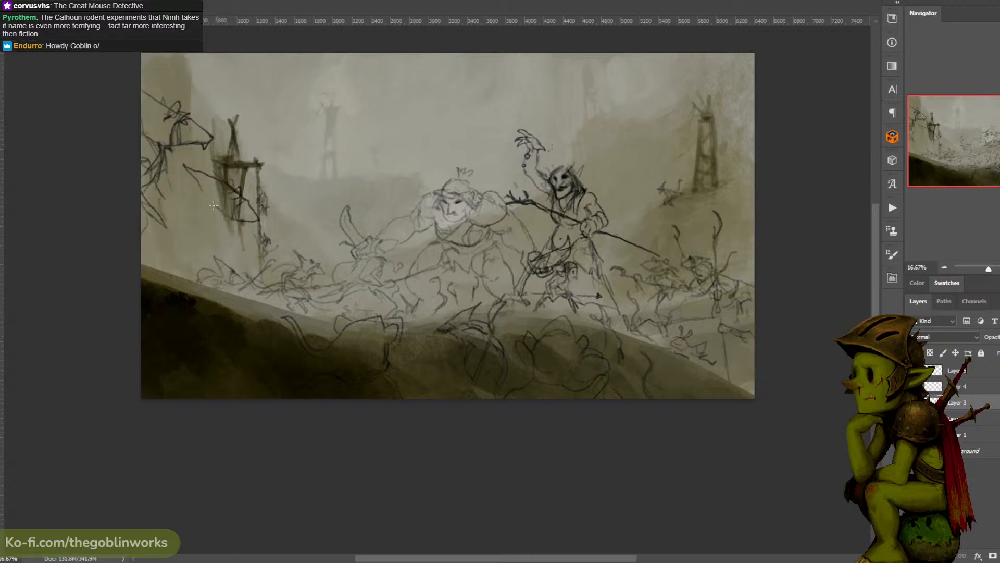
mouse_move(205, 202)
left_mouse_down()
mouse_move(178, 208)
mouse_move(191, 207)
mouse_move(172, 220)
mouse_move(198, 198)
mouse_move(227, 217)
mouse_move(222, 229)
mouse_move(211, 227)
mouse_move(220, 209)
mouse_move(194, 203)
left_mouse_up()
key("ctrl+z")
key("ctrl+z")
- Sketch a hooked polearm reaching right from the second rat and rough in its shoulders and body
key("ctrl+z")
left_click_drag(249, 224, 316, 202)
key("ctrl+z")
left_click_drag(246, 230, 308, 207)
mouse_move(311, 205)
left_mouse_down()
mouse_move(256, 229)
mouse_move(230, 223)
mouse_move(217, 236)
mouse_move(207, 208)
mouse_move(186, 210)
mouse_move(223, 236)
mouse_move(193, 211)
mouse_move(166, 229)
mouse_move(193, 245)
left_mouse_up()
key("ctrl+z")
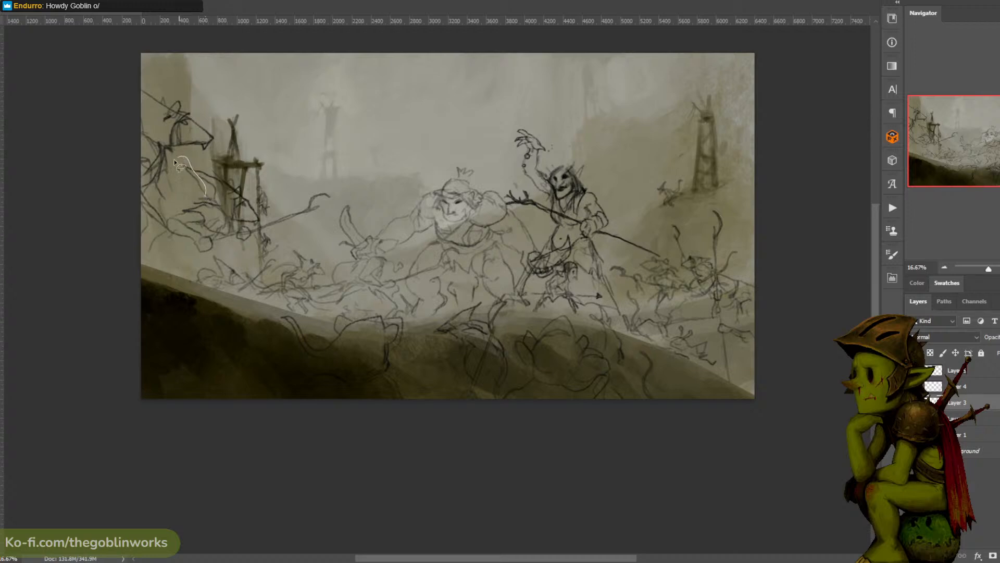
- Select the second rat's long ear and shift it slightly right and down, closer to its head
left_click_drag(205, 190, 214, 195)
key("ctrl+d")
key("b")
key("l")
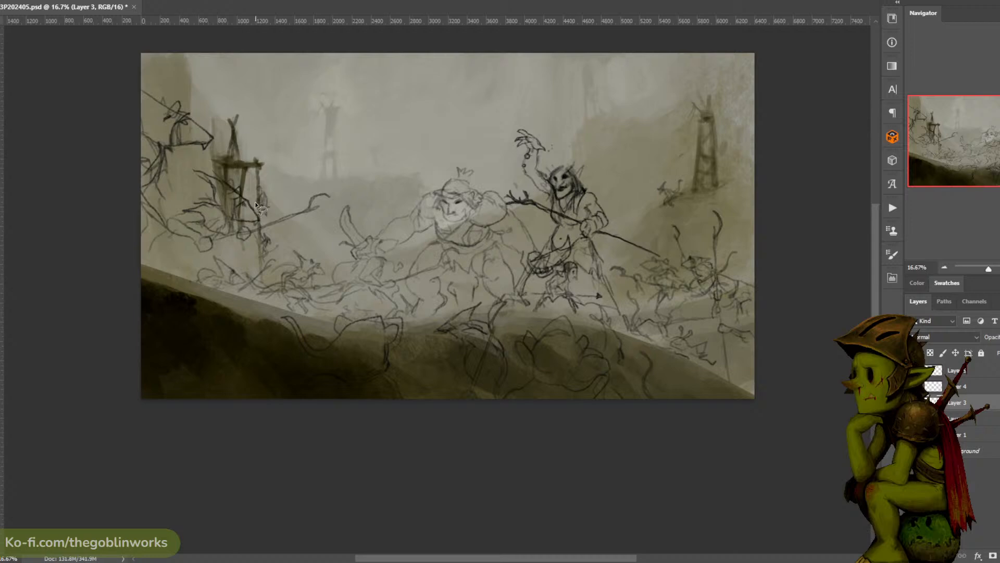
key("b")
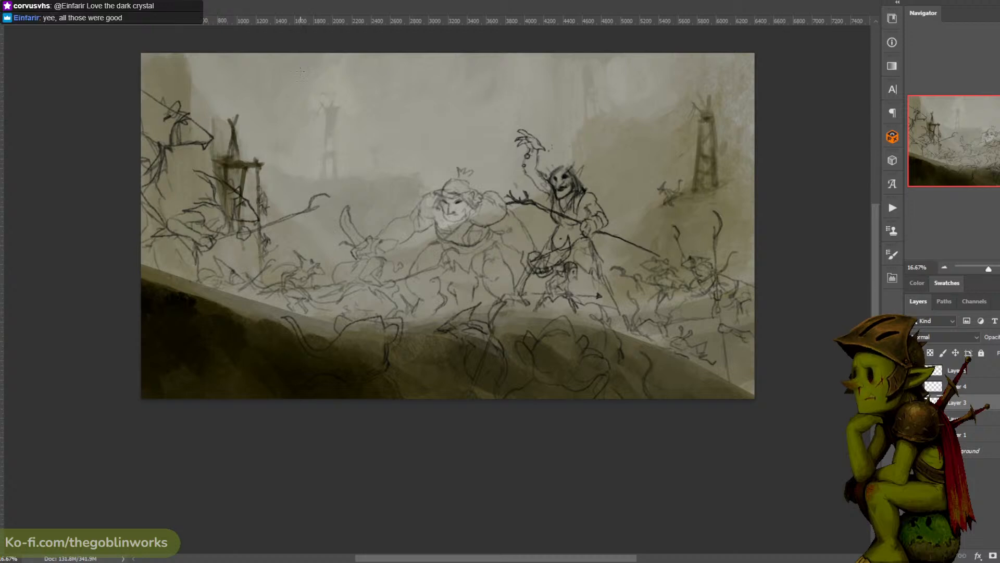
- Select the second rat with its polearm on Layer 3 and reposition it lower and further left
key("l")
left_click_drag(201, 260, 302, 228)
mouse_move(220, 167)
left_mouse_down()
mouse_move(151, 226)
mouse_move(142, 268)
mouse_move(156, 287)
mouse_move(201, 287)
left_mouse_up()
left_click_drag(164, 214, 142, 228)
key("ctrl+t")
key("Escape")
left_click_drag(224, 168, 204, 188)
key("ctrl+t")
mouse_move(261, 208)
left_mouse_down()
mouse_move(226, 204)
mouse_move(215, 229)
left_mouse_up()
left_click_drag(275, 194, 294, 185)
key("Return")
key("ctrl+d")
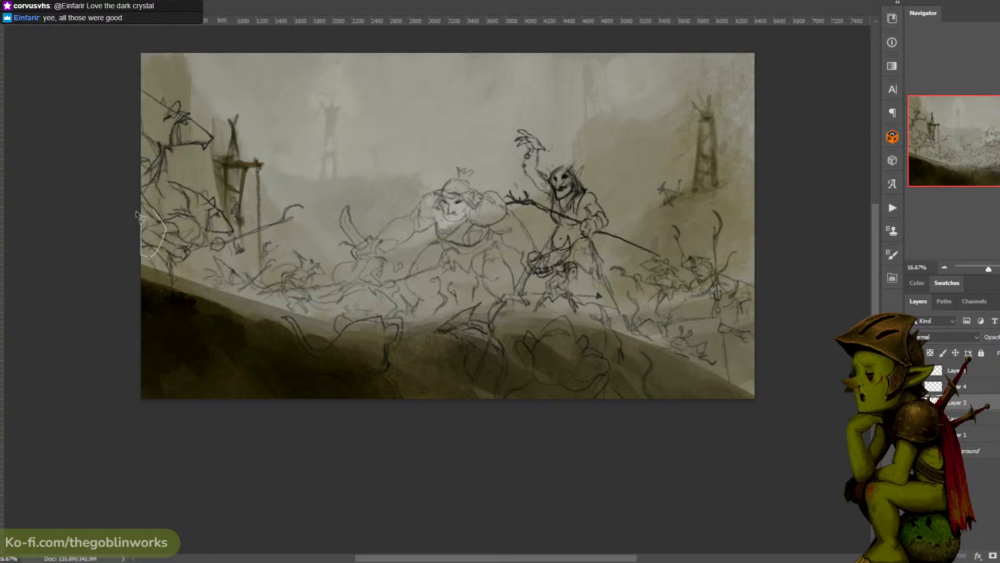
- Delete the stray body lines at the canvas's left edge behind the second rat
key("b")
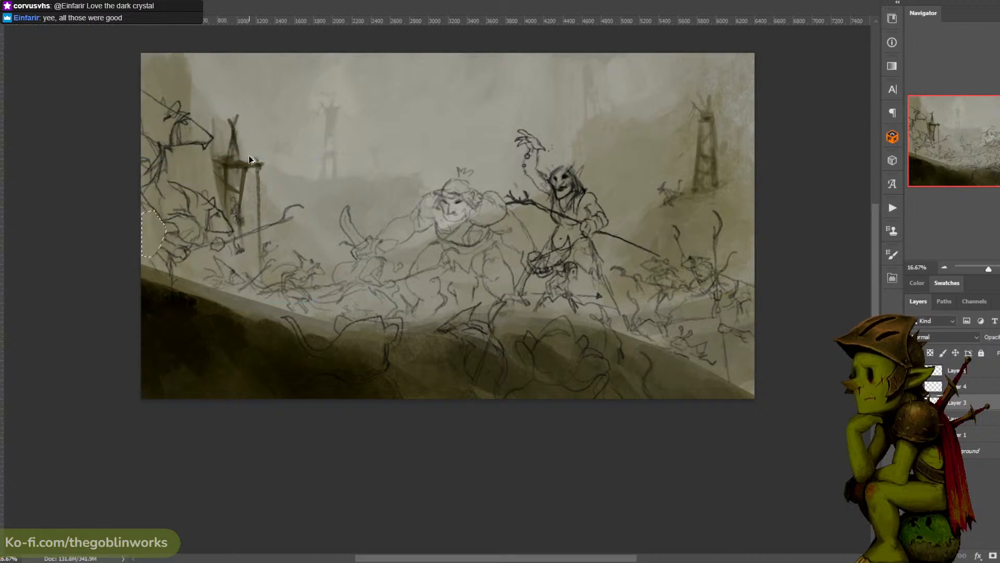
left_click_drag(163, 227, 142, 233)
left_click_drag(142, 246, 162, 254)
key("l")
mouse_move(142, 191)
left_mouse_down()
mouse_move(163, 231)
mouse_move(137, 190)
mouse_move(152, 235)
mouse_move(142, 271)
left_mouse_up()
key("Delete")
key("ctrl+d")
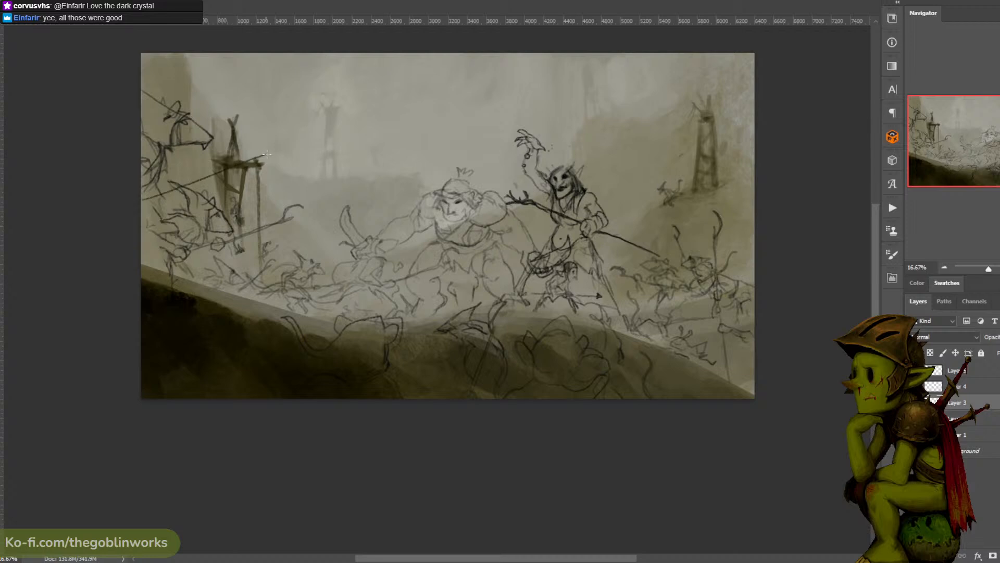
- Draw a long, nearly horizontal spear shaft from the canvas's left edge past the wooden tower, undoing the misaligned attempts
left_click_drag(140, 213, 278, 125)
key("ctrl+z")
left_click_drag(169, 191, 284, 169)
key("ctrl+z")
left_click_drag(141, 208, 305, 189)
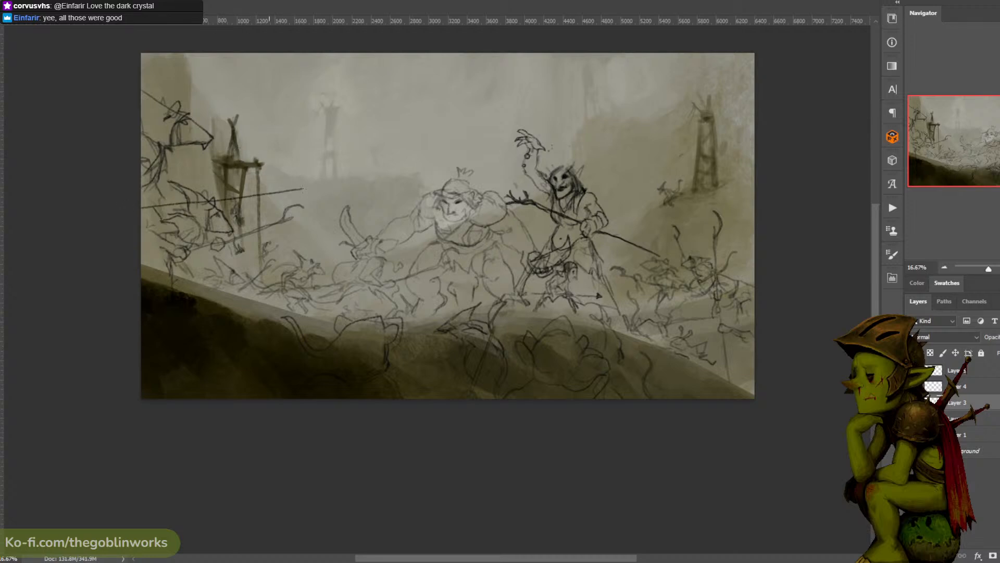
key("ctrl+z")
mouse_move(141, 205)
left_mouse_down()
mouse_move(319, 187)
mouse_move(352, 166)
mouse_move(331, 183)
left_mouse_up()
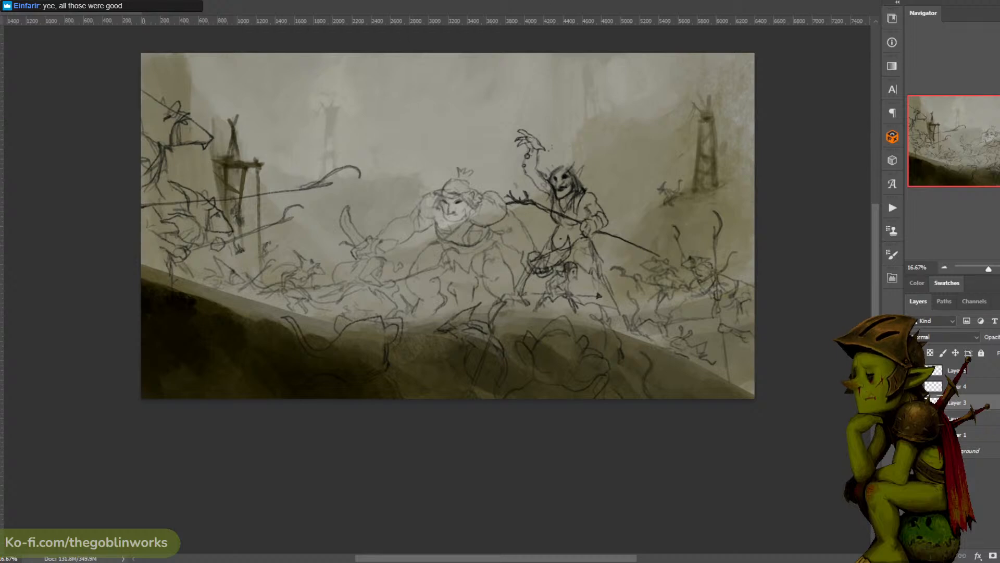
- Add a curved blade to the long spear, then select the tip and move it inward to shorten the weapon
mouse_move(346, 189)
left_mouse_down()
mouse_move(320, 127)
mouse_move(357, 124)
left_mouse_up()
key("ctrl+t")
key("ctrl+r")
left_click_drag(344, 206, 309, 211)
key("Return")
key("ctrl+d")
- Check the whole composition at a smaller view and save the document
key("ctrl+minus")
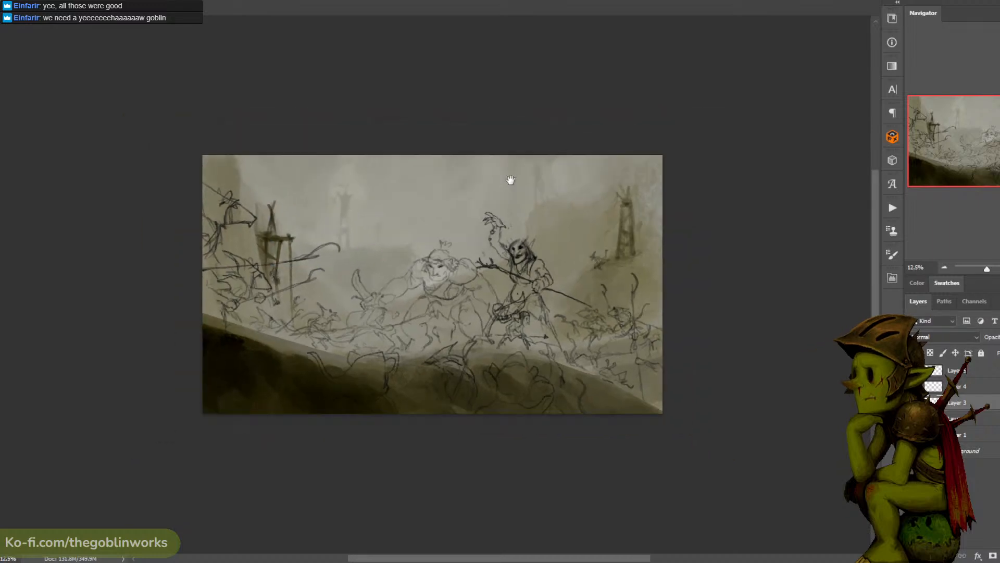
left_click_drag(509, 180, 520, 163)
key("ctrl+plus")
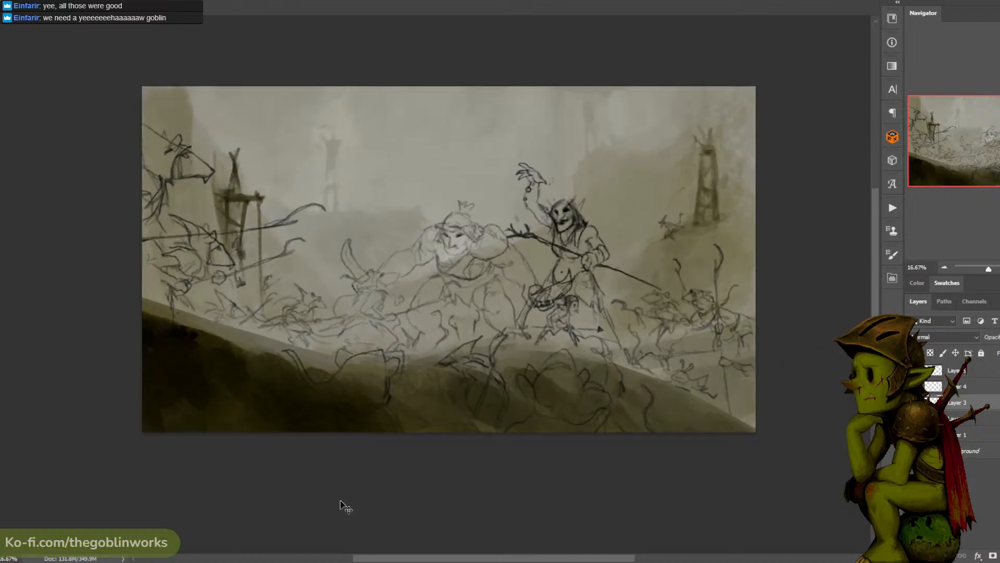
key("ctrl+s")
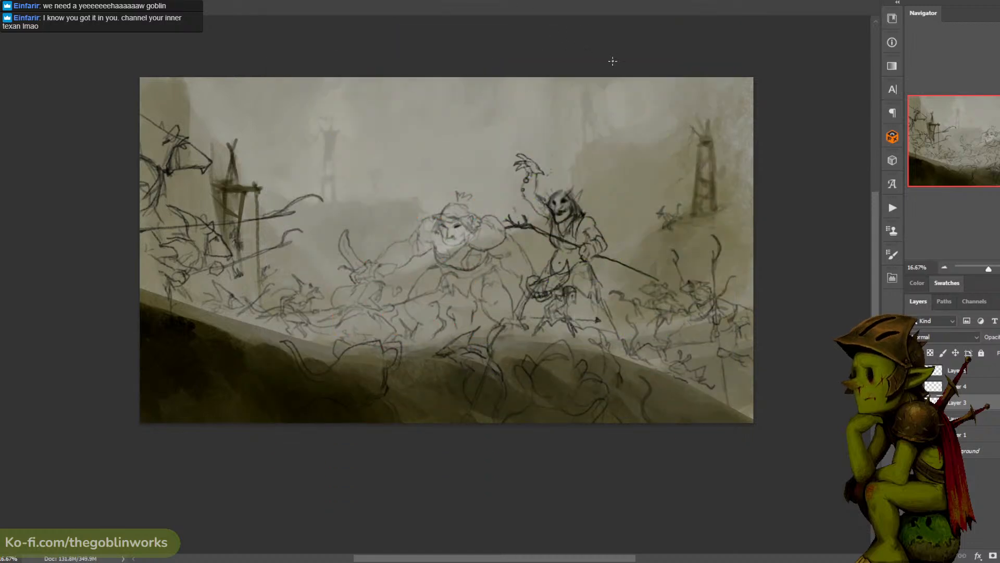
left_click_drag(613, 112, 574, 80)
left_click_drag(608, 132, 632, 113)
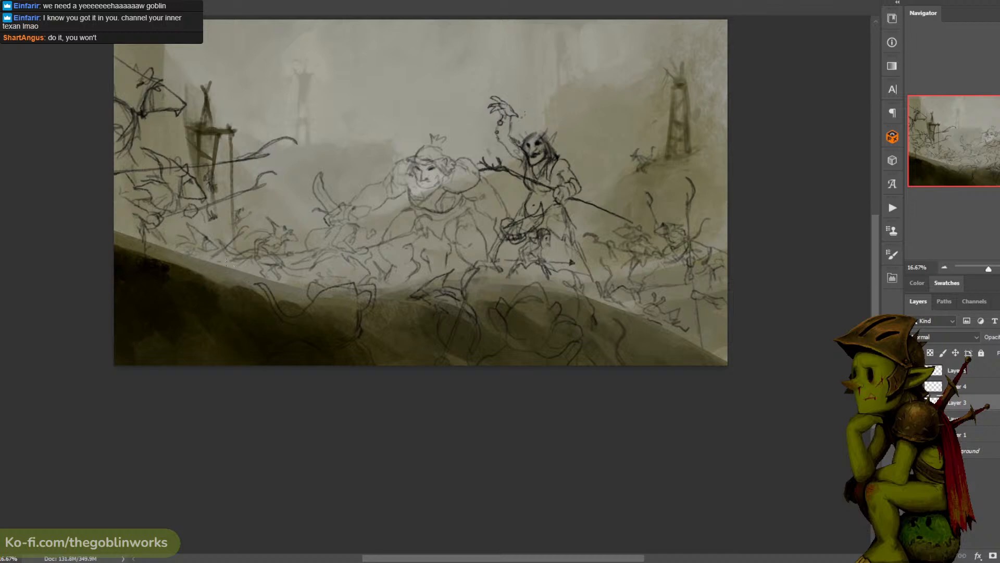
key("ctrl+z")
key("ctrl+z")
left_click_drag(210, 257, 238, 251)
key("ctrl+z")
mouse_move(232, 255)
left_mouse_down()
mouse_move(236, 271)
mouse_move(229, 265)
left_mouse_up()
left_click_drag(248, 271, 275, 259)
key("ctrl+z")
key("ctrl+z")
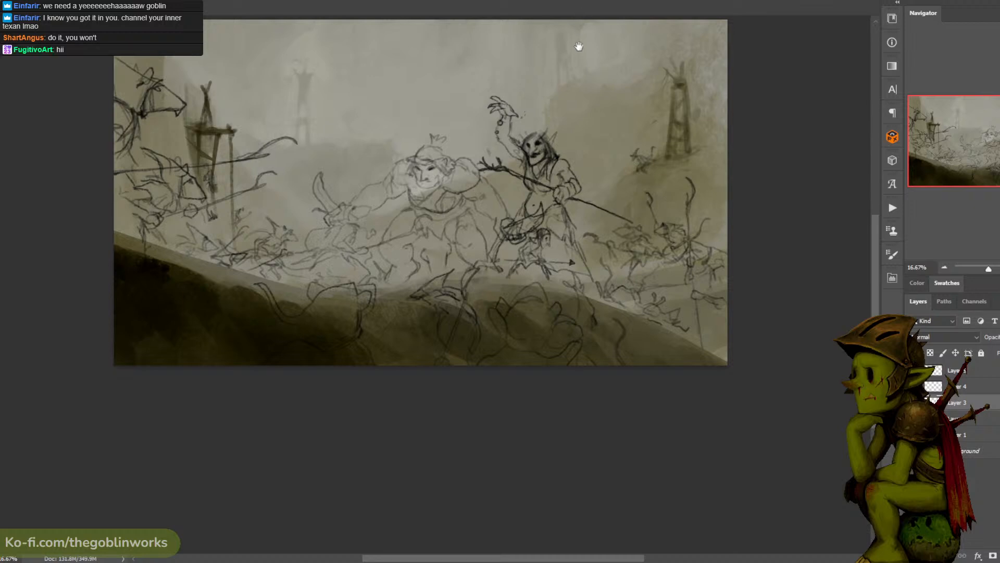
- Sketch more tiny distant figures marching along the hillside below the ruined tower behind the shaman
mouse_move(576, 44)
left_mouse_down()
mouse_move(543, 50)
mouse_move(592, 53)
left_mouse_up()
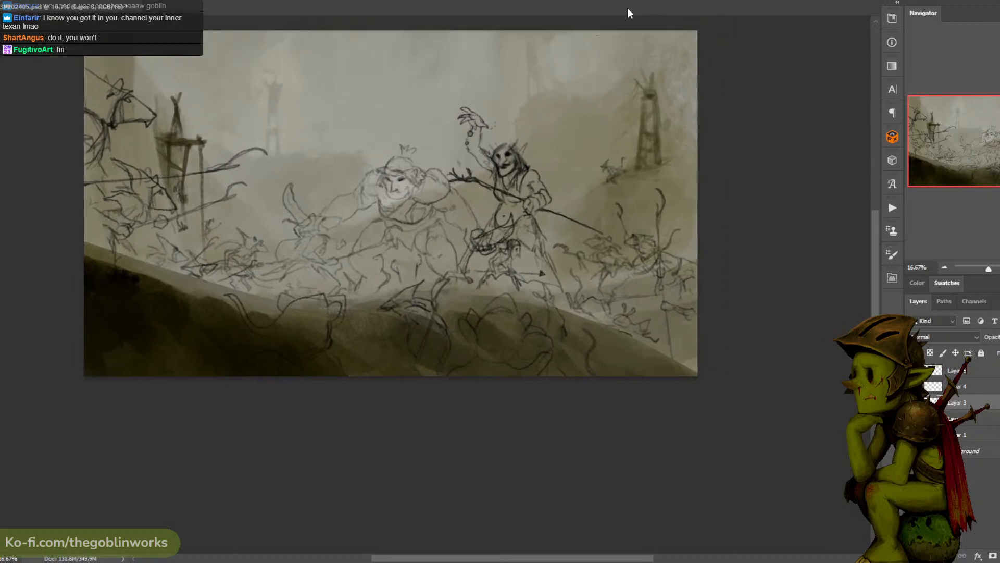
key("ctrl+plus")
left_click_drag(531, 75, 636, 91)
key("ctrl+minus")
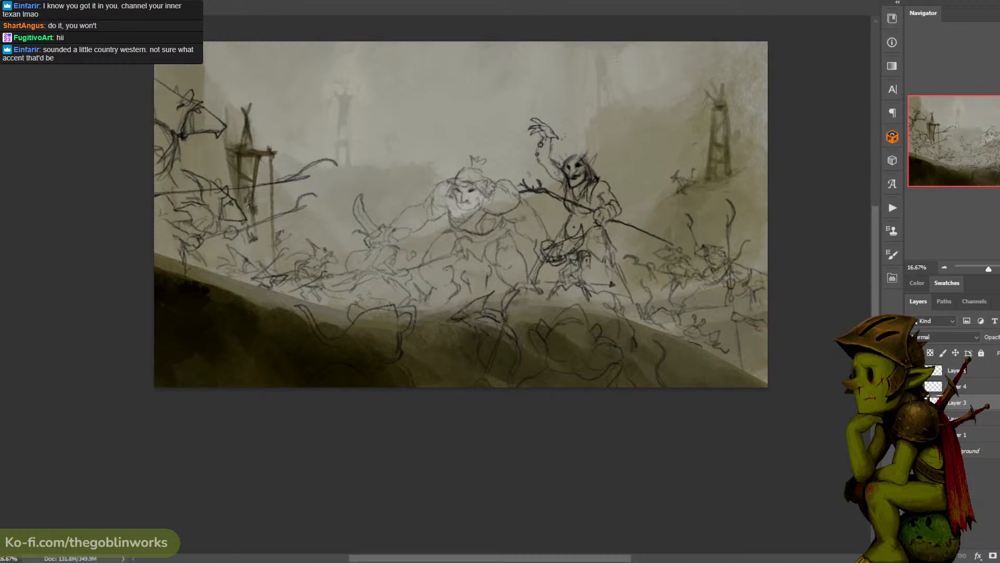
key("ctrl+plus")
left_click_drag(623, 41, 607, 56)
key("ctrl+minus")
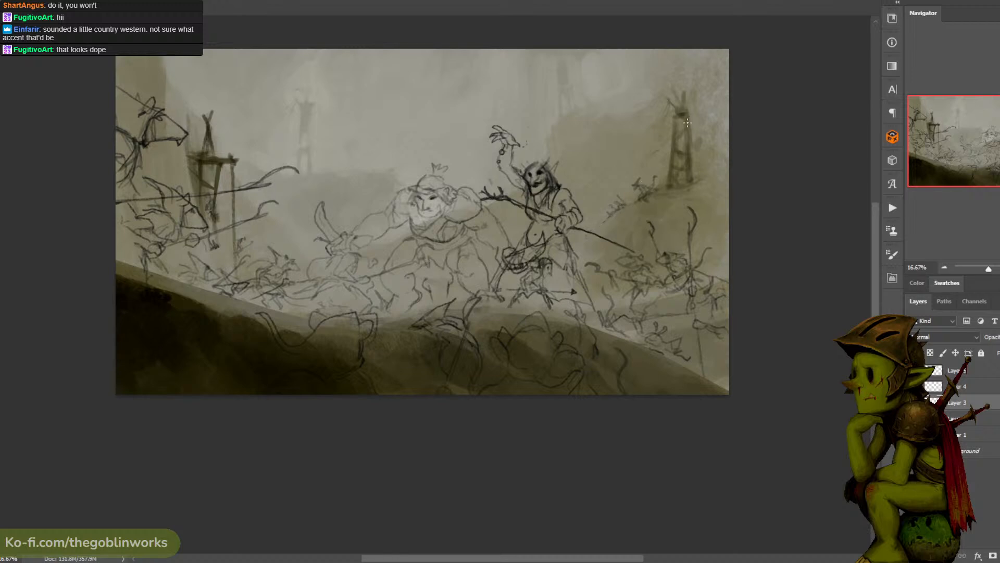
- Lasso the foot of the small rat beneath the shaman and try to transform it on the current layer
left_click_drag(613, 204, 582, 185)
key("ctrl+plus")
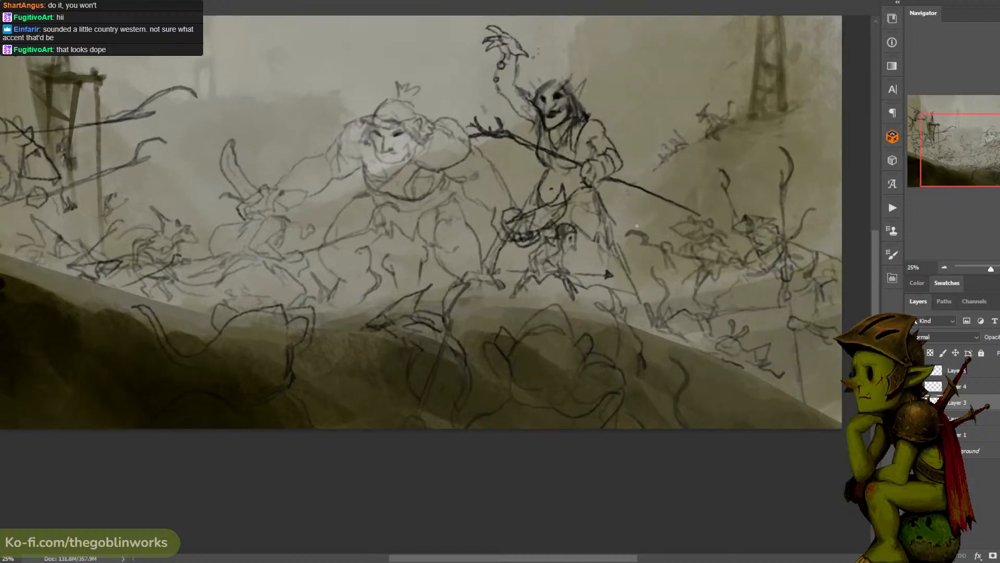
key("l")
mouse_move(586, 284)
left_mouse_down()
mouse_move(587, 222)
mouse_move(618, 249)
mouse_move(560, 224)
left_mouse_up()
key("ctrl+d")
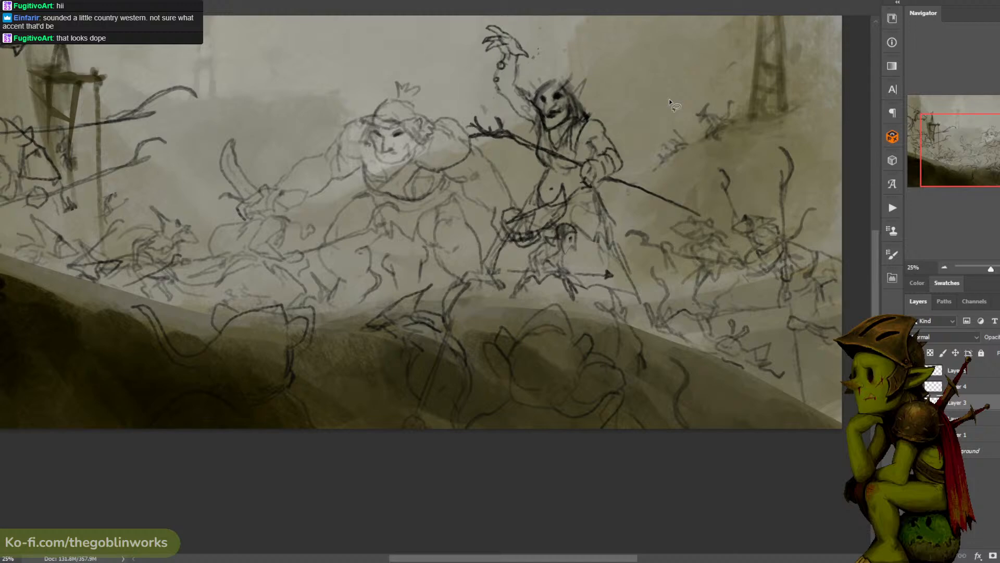
mouse_move(527, 266)
left_mouse_down()
mouse_move(502, 289)
mouse_move(539, 281)
left_mouse_up()
key("ctrl+t")
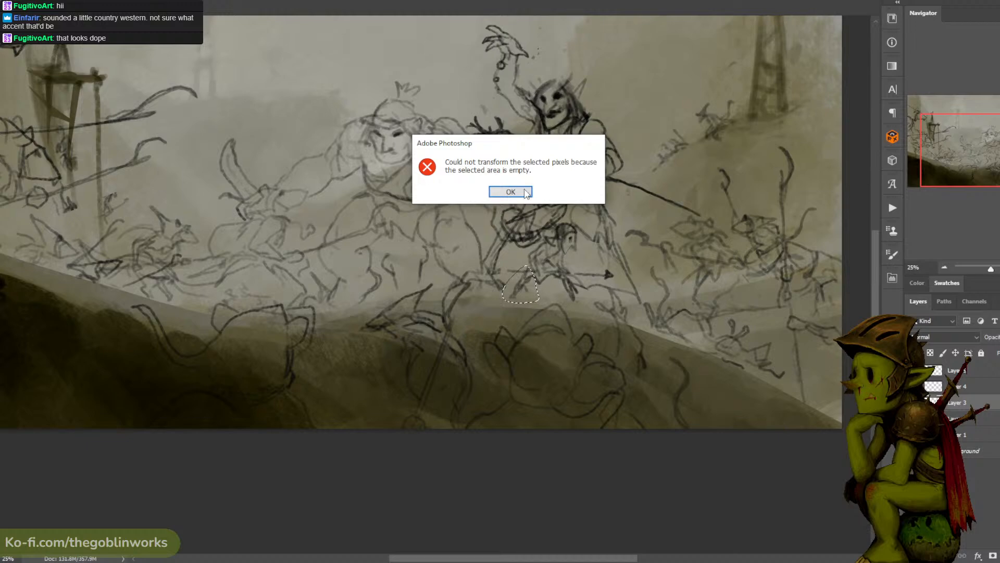
left_click(526, 192)
- Toggle the layers' visibility to locate the small rat's sketch, and make Layer 5 active
left_click(912, 371)
left_click(912, 370)
left_click(912, 386)
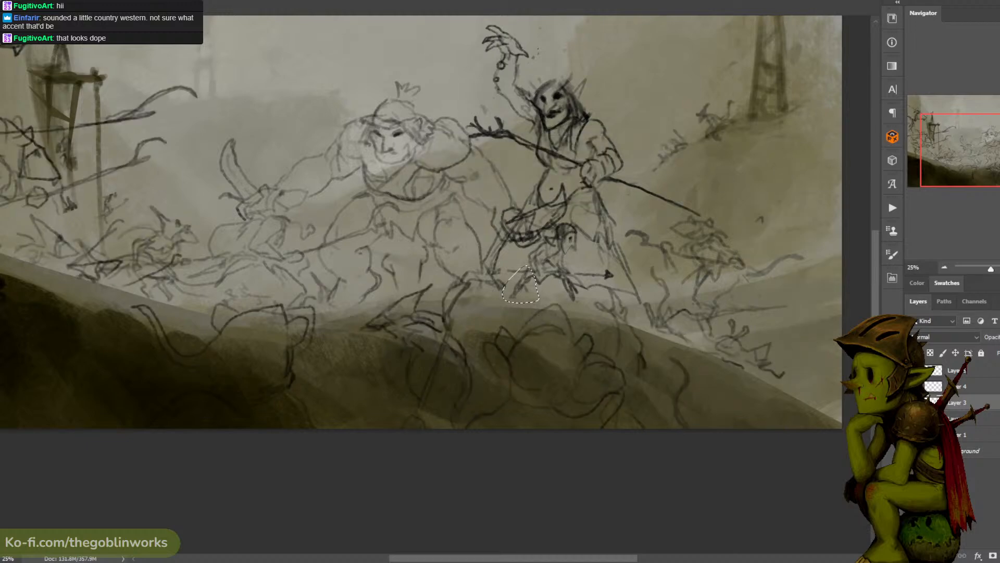
left_click(912, 387)
left_click(912, 403)
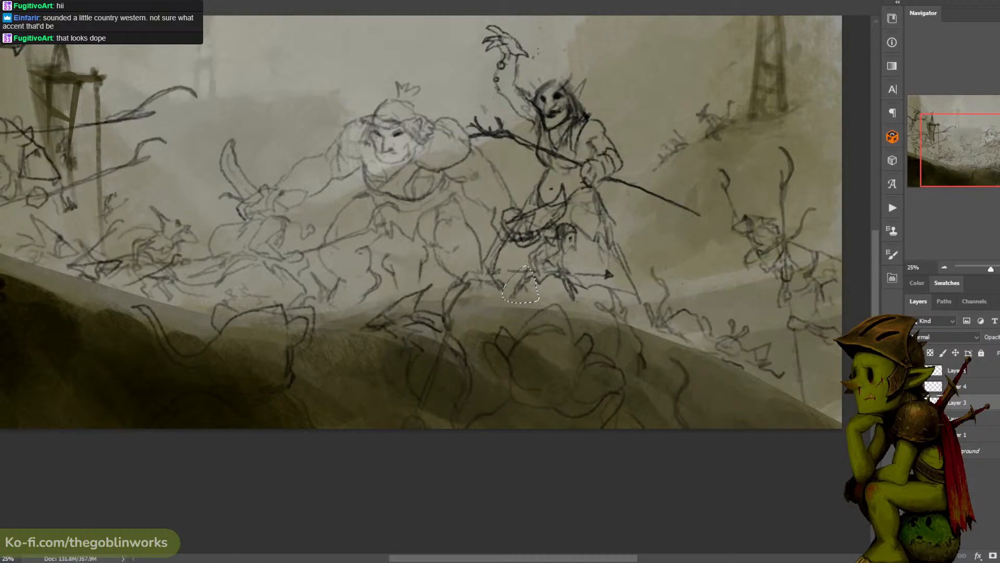
left_click(913, 403)
left_click(912, 419)
left_click(913, 419)
left_click(964, 434)
left_click(912, 403)
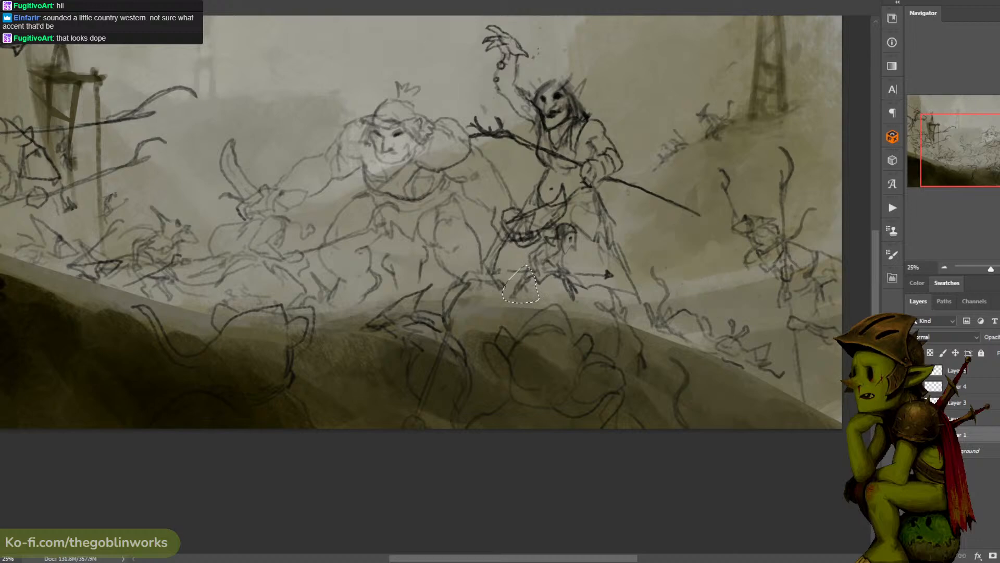
left_click(913, 403)
left_click(913, 371)
left_click(913, 371)
left_click(912, 434)
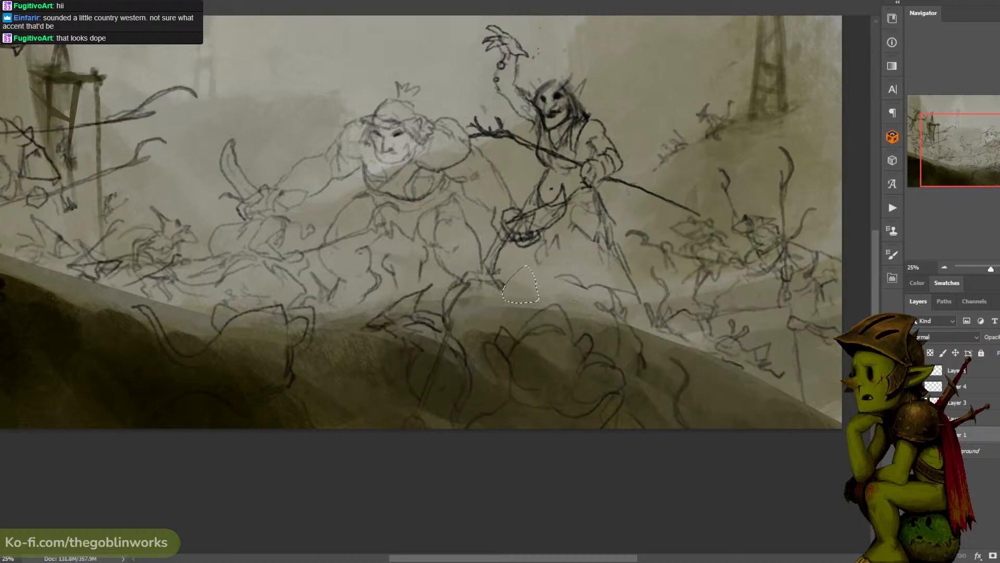
left_click(913, 435)
left_click(964, 371)
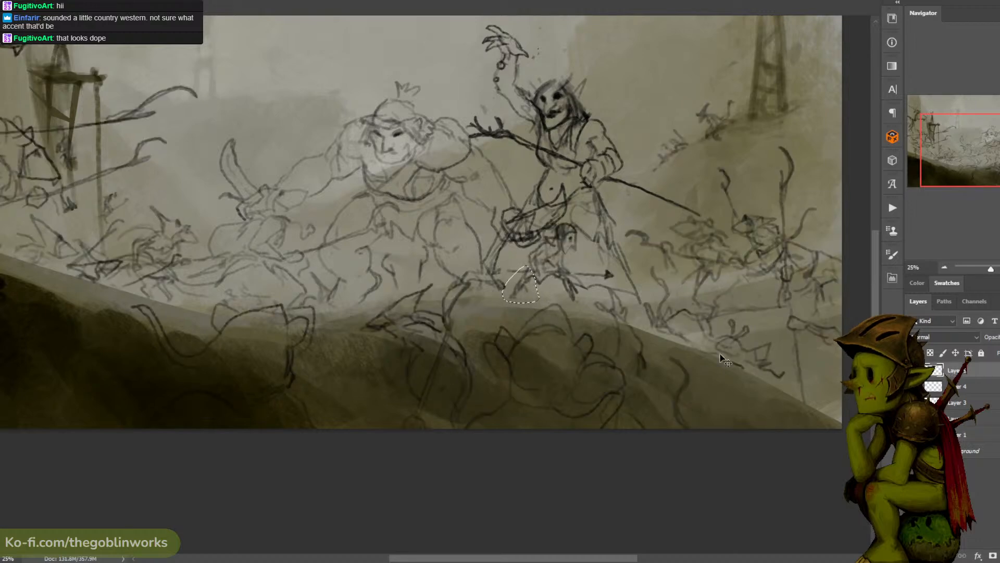
- Transform the small rat's lassoed leg so it sits closer beneath its body, checking the pose against the whole composition
key("ctrl+t")
mouse_move(563, 270)
left_mouse_down()
mouse_move(557, 255)
mouse_move(556, 290)
left_mouse_up()
key("ctrl+z")
key("Return")
key("ctrl+d")
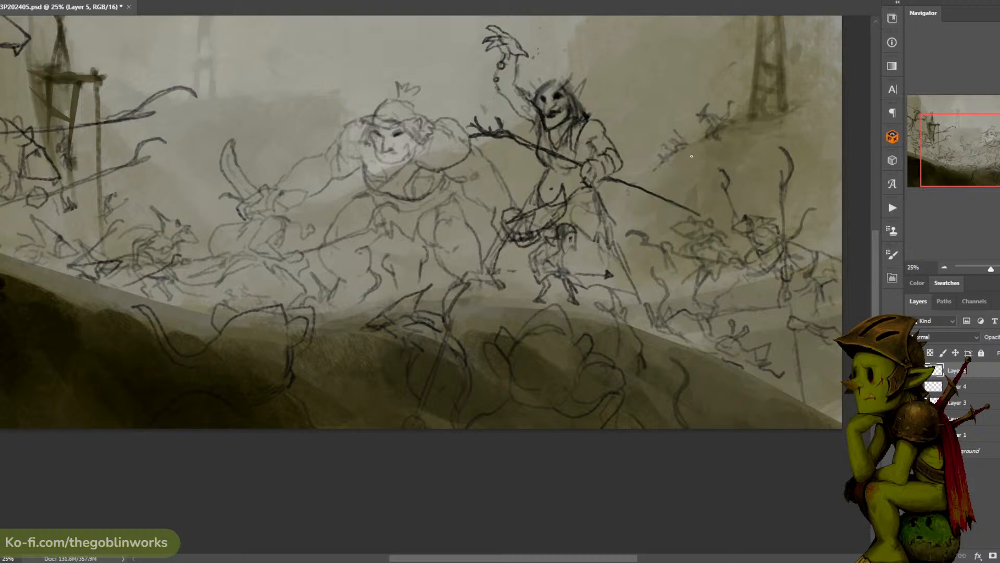
scroll(698, 153, "down", 2)
scroll(697, 154, "up", 1)
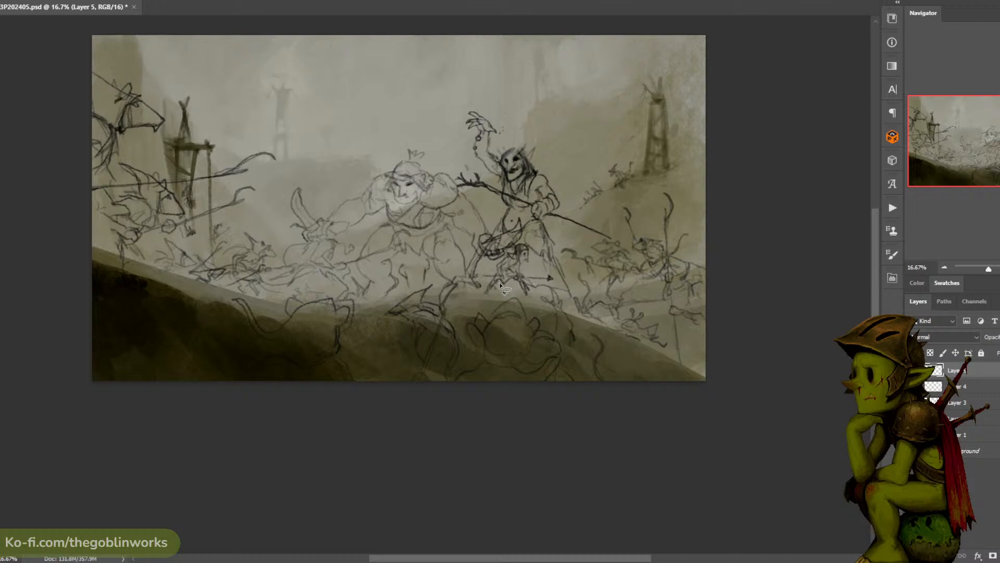
left_click_drag(499, 282, 501, 285)
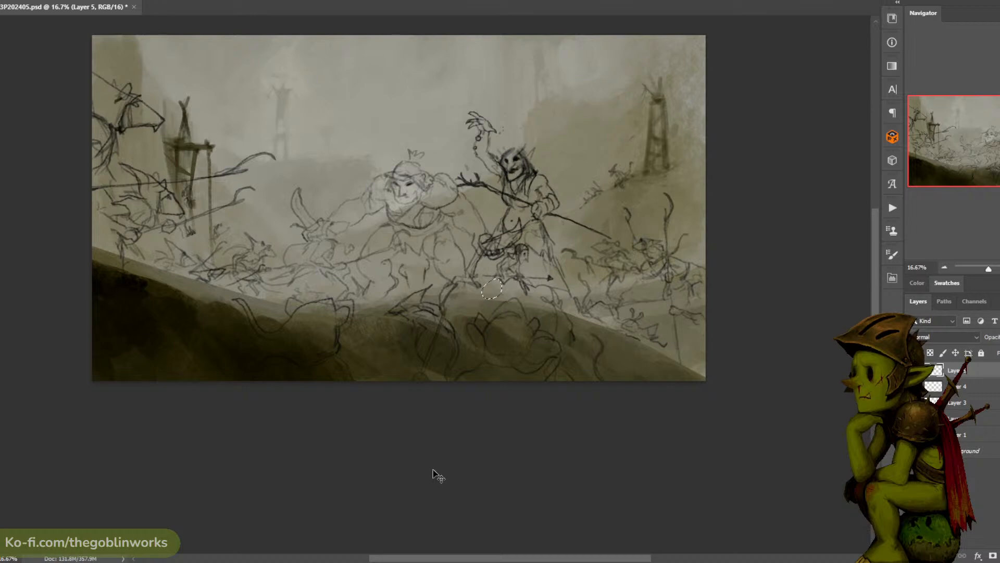
left_click(499, 277)
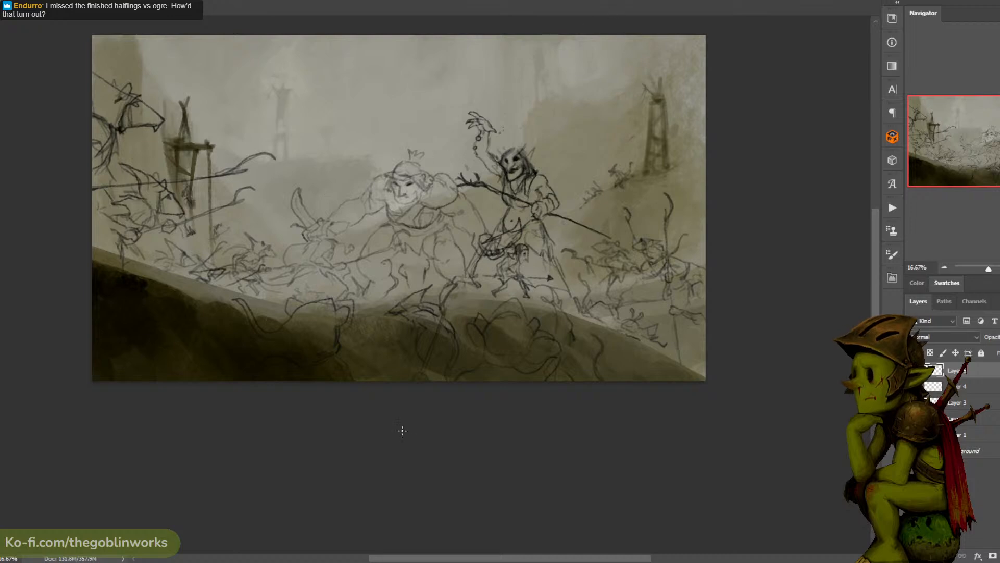
- Hide the horde's sketch layers to examine the ogre and shaman alone, comparing with and without the nearest rats
left_click(913, 451, "alt")
left_click(913, 451, "alt")
left_click(912, 451, "alt")
left_click(913, 435)
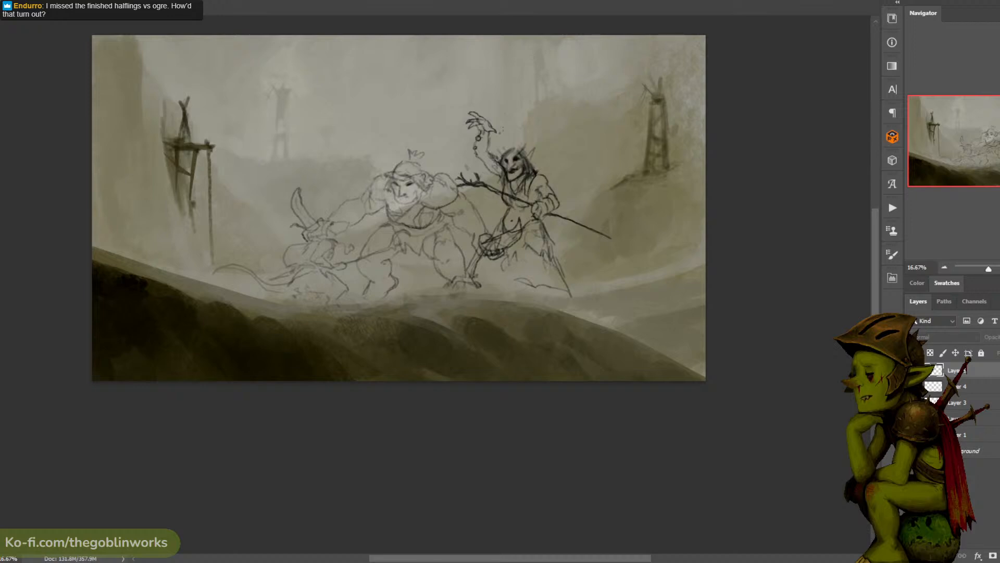
key("ctrl+z")
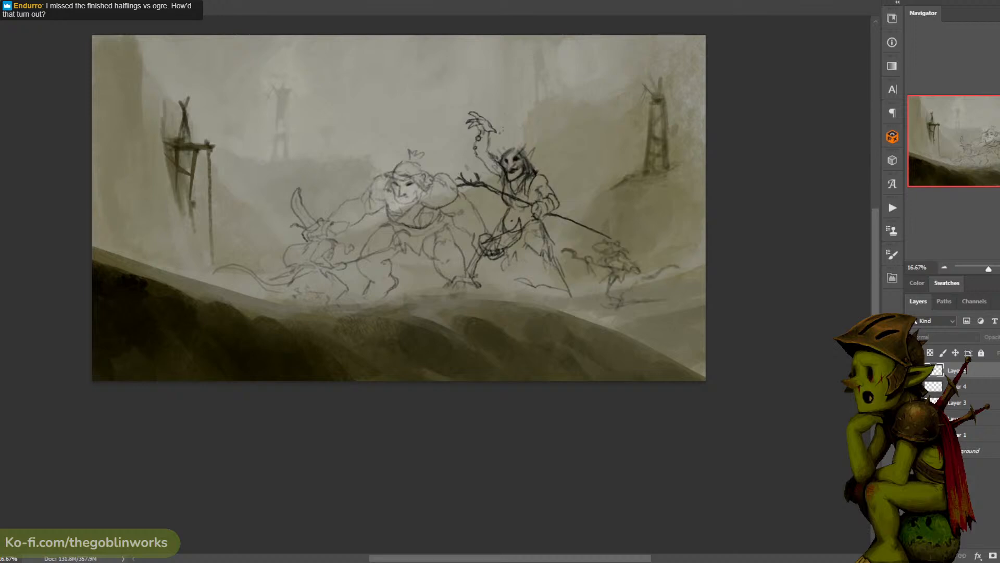
key("ctrl+z")
key("ctrl+shift+z")
key("ctrl+shift+z")
key("ctrl+z")
key("ctrl+shift+z")
key("ctrl+z")
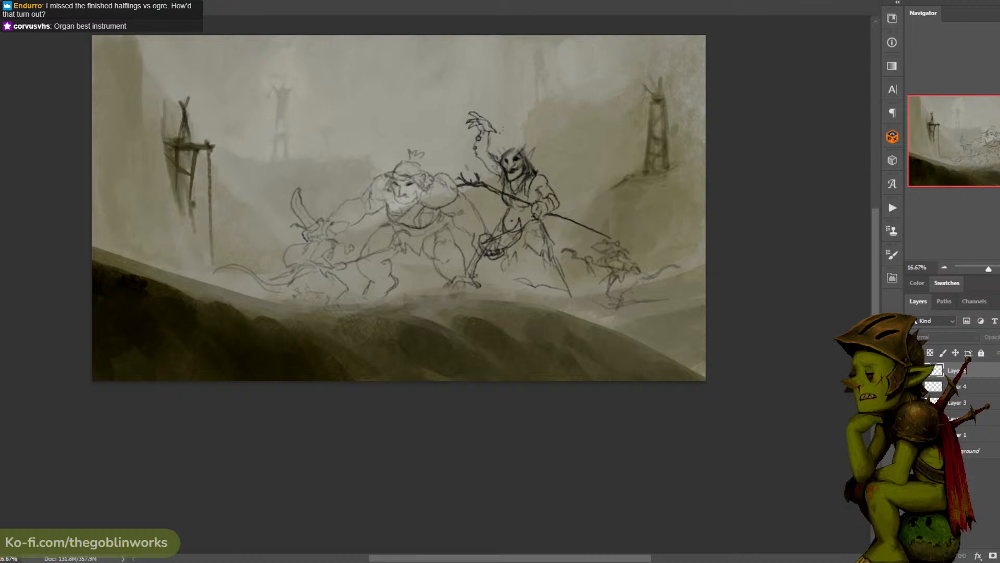
key("ctrl+shift+z")
key("ctrl+z")
- Bring the hidden horde layers back one by one, comparing the composition before and after each
key("ctrl+shift+z")
key("ctrl+z")
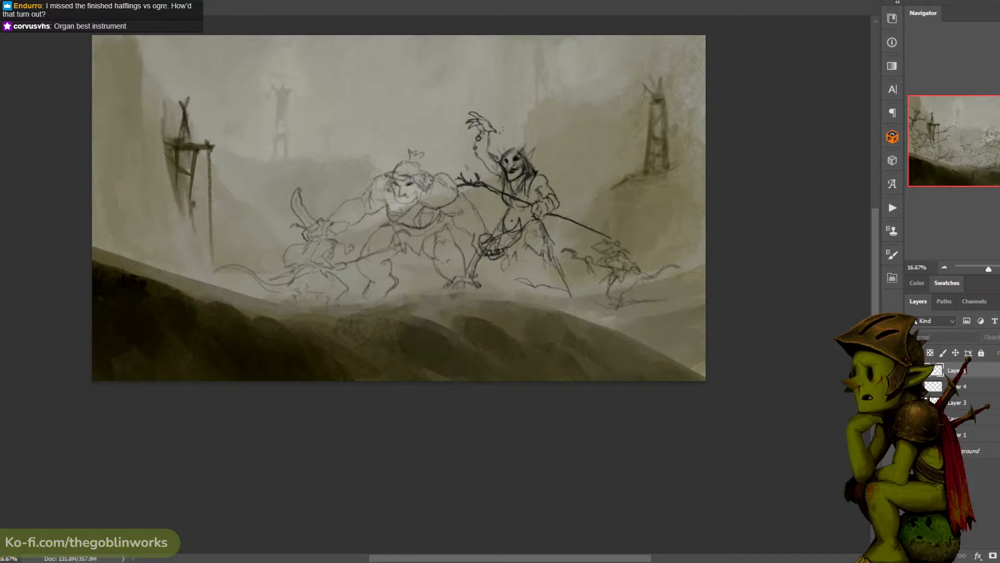
key("ctrl+shift+z")
key("ctrl+z")
key("ctrl+shift+z")
key("ctrl+z")
key("ctrl+shift+z")
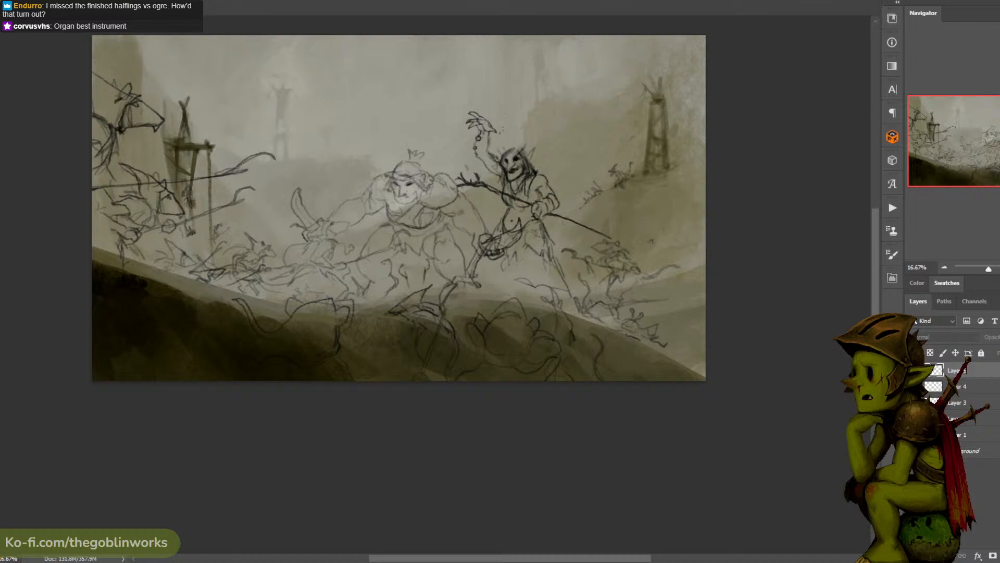
key("ctrl+shift+z")
key("ctrl+z")
key("ctrl+shift+z")
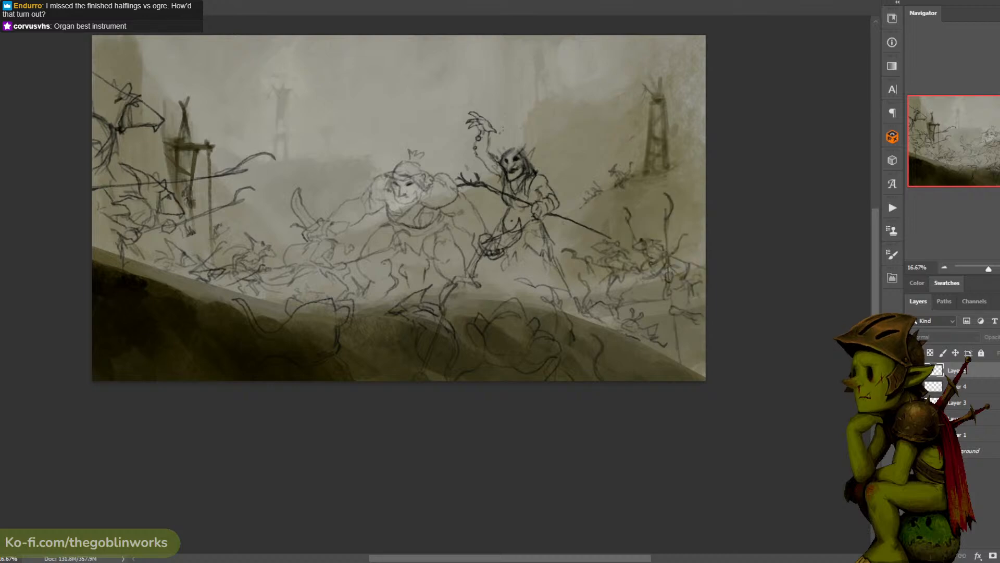
key("ctrl+shift+z")
key("ctrl+z")
key("ctrl+shift+z")
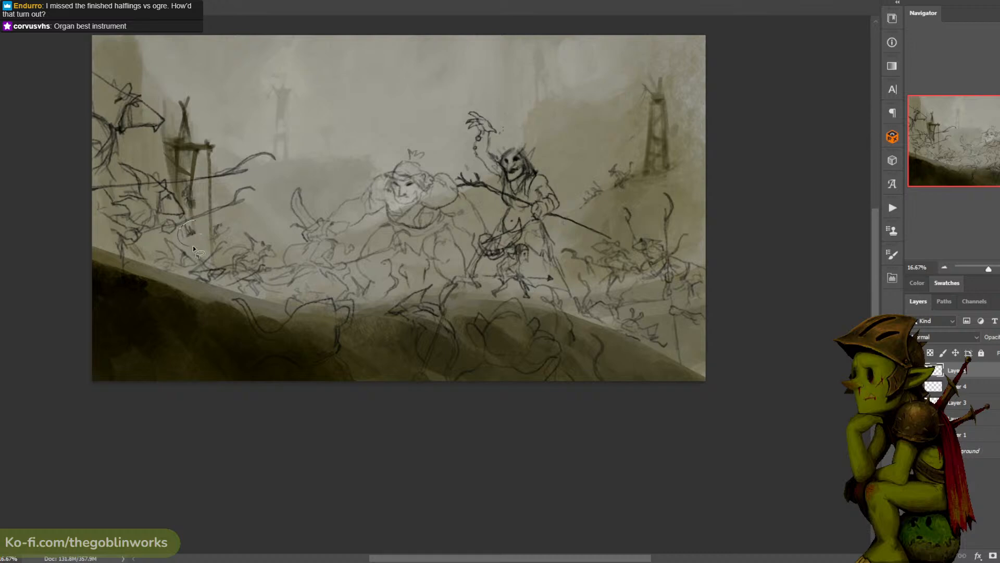
- Toggle the sketch layers to check which one holds the dangling shape beside the foreground wooden tower
left_click_drag(193, 246, 206, 209)
key("ctrl+d")
left_click(915, 370)
left_click(914, 386)
left_click(915, 386)
left_click(914, 402)
left_click(914, 402)
left_click(914, 402)
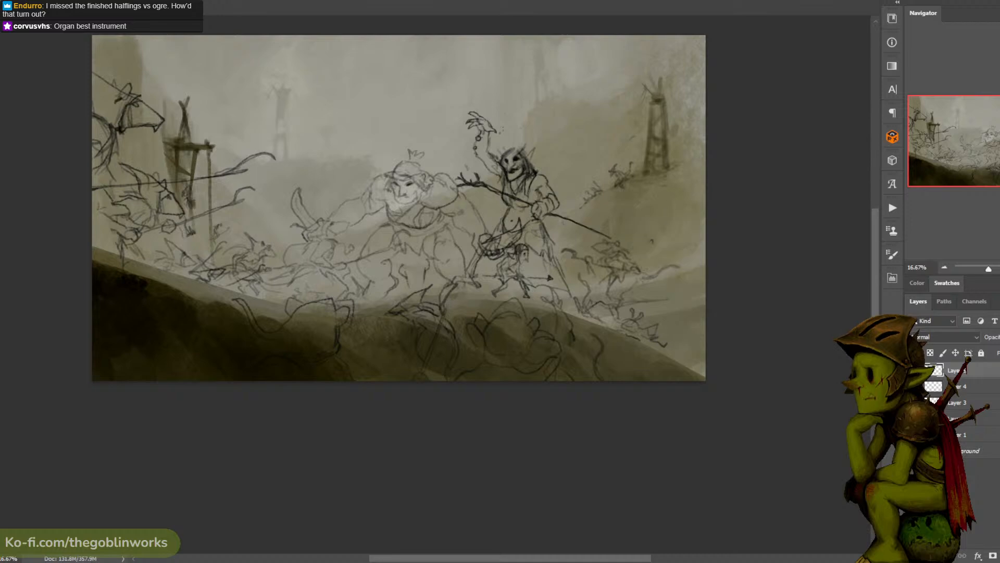
left_click(915, 370)
left_click(915, 370)
left_click(915, 370)
left_click(914, 370)
- Lasso the dangling shape beside the foreground tower and, on Layer 3, shift it over to the tower's hanging rope
mouse_move(198, 225)
left_mouse_down()
mouse_move(182, 201)
mouse_move(186, 177)
left_mouse_up()
left_click(229, 198, "ctrl")
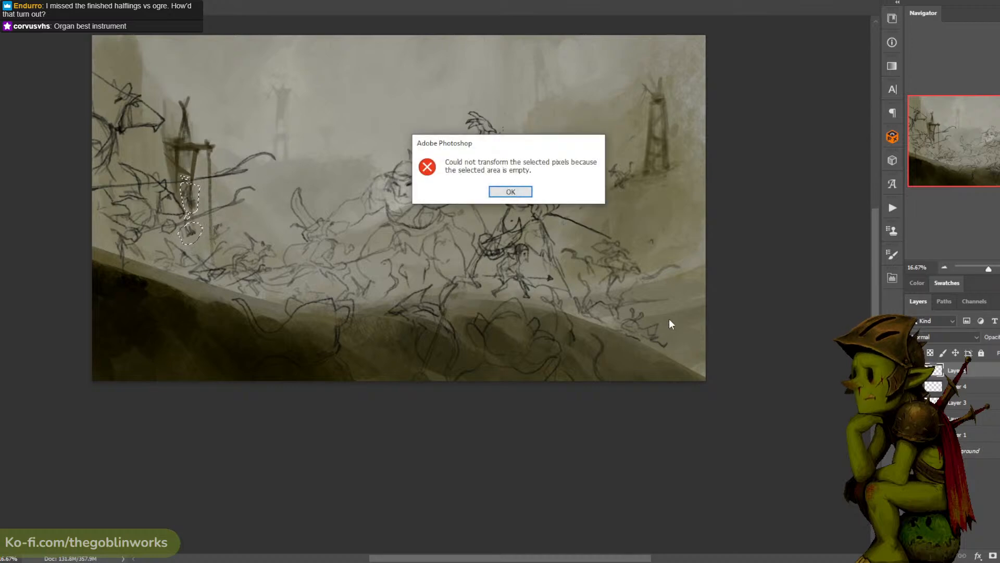
left_click(503, 196)
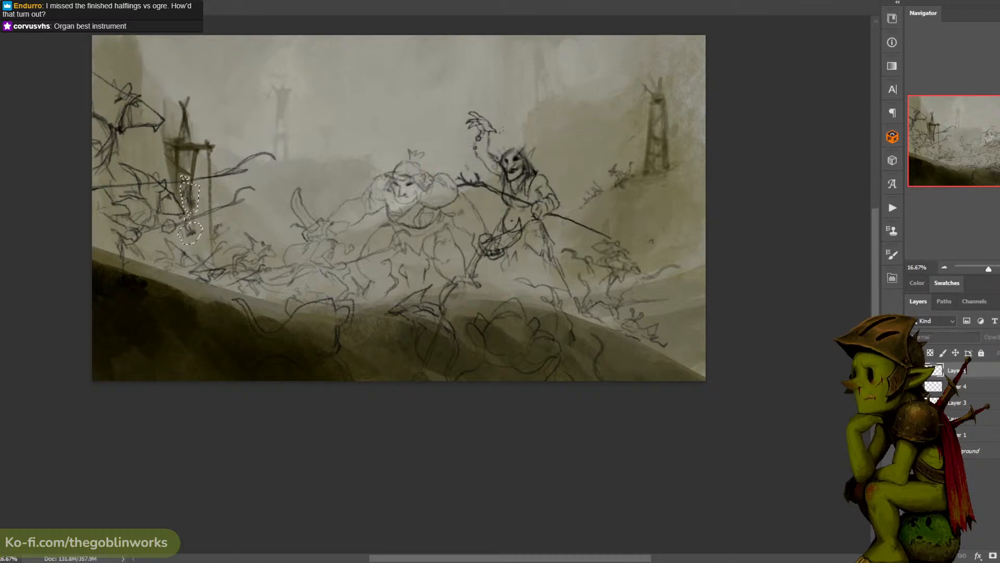
left_click(913, 370)
left_click(913, 402)
left_click(913, 402)
left_click(951, 402)
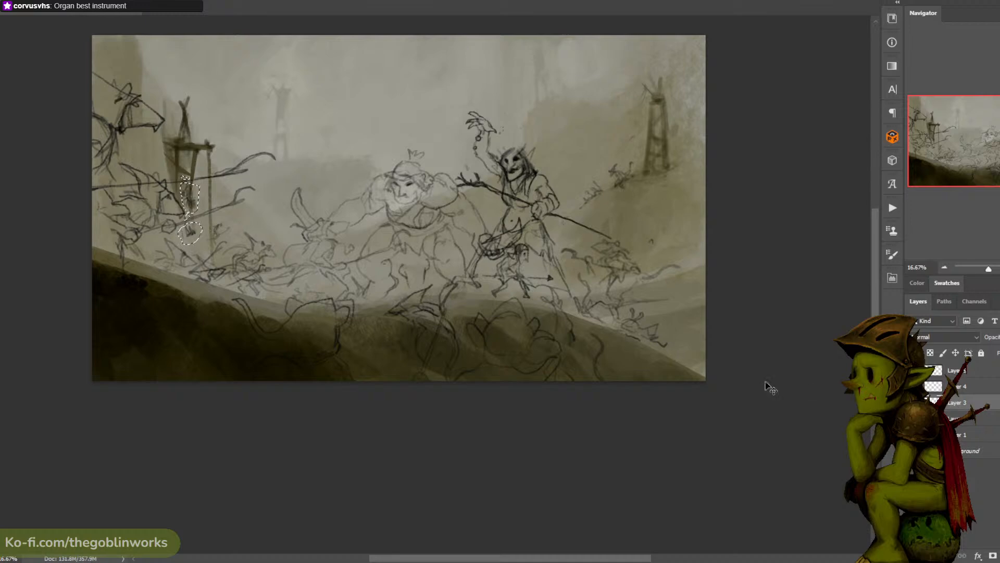
mouse_move(193, 204)
left_mouse_down()
mouse_move(192, 188)
mouse_move(217, 190)
left_mouse_up()
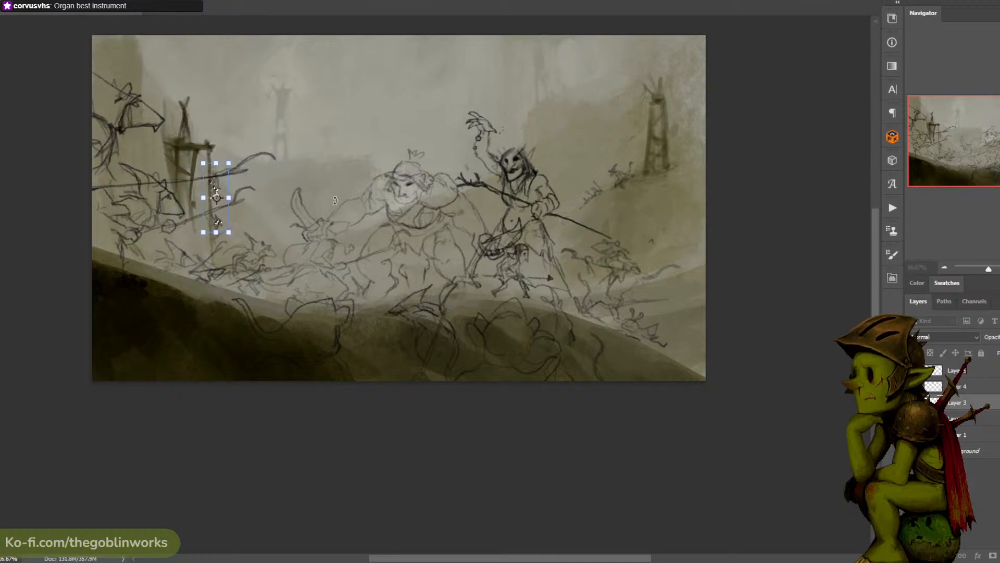
key("ctrl+d")
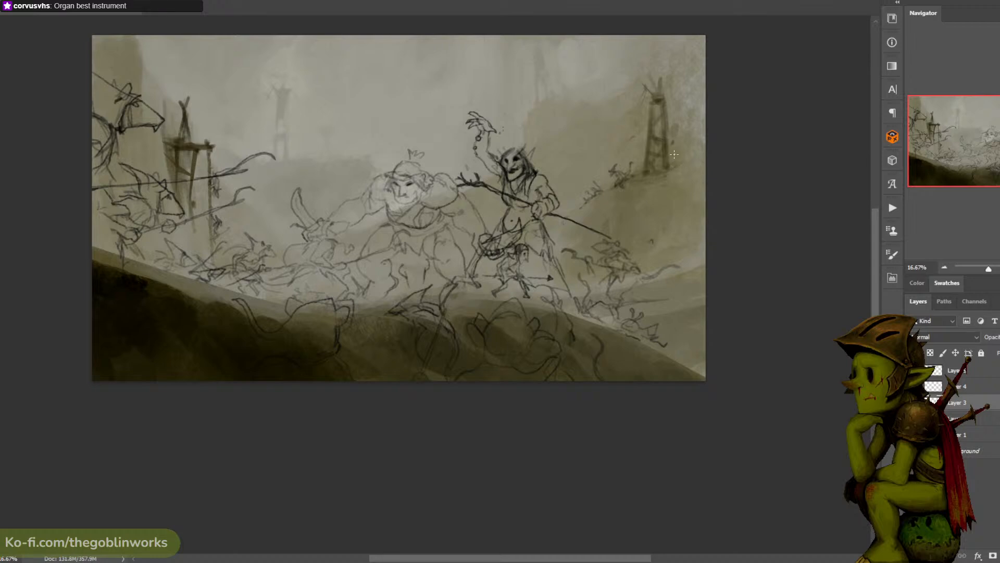
- Sketch a dangling shape below the base of the hillside tower behind the shaman, undoing the first strokes, and save the document
key("v")
mouse_move(650, 178)
left_mouse_down()
mouse_move(673, 176)
mouse_move(653, 179)
left_mouse_up()
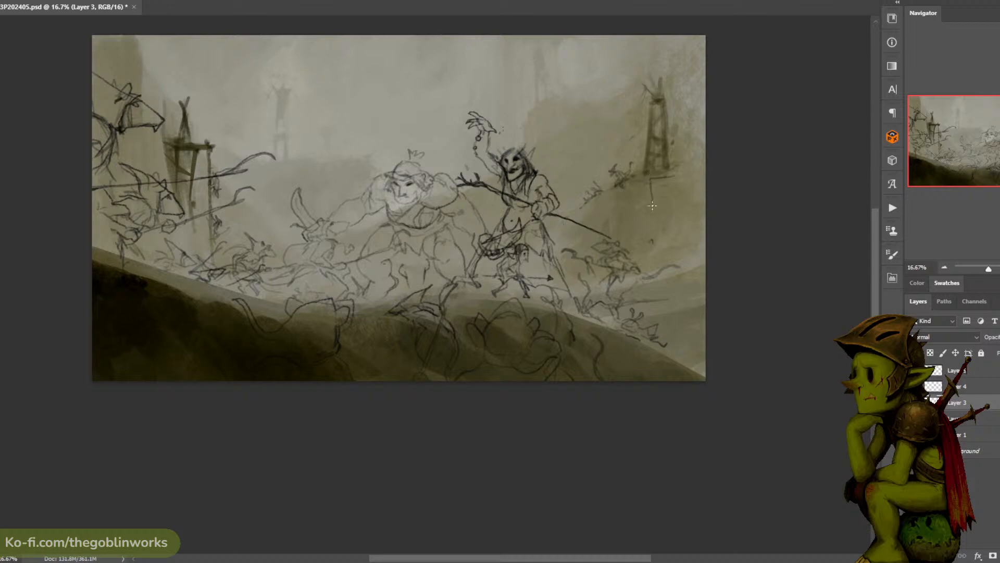
key("ctrl+z")
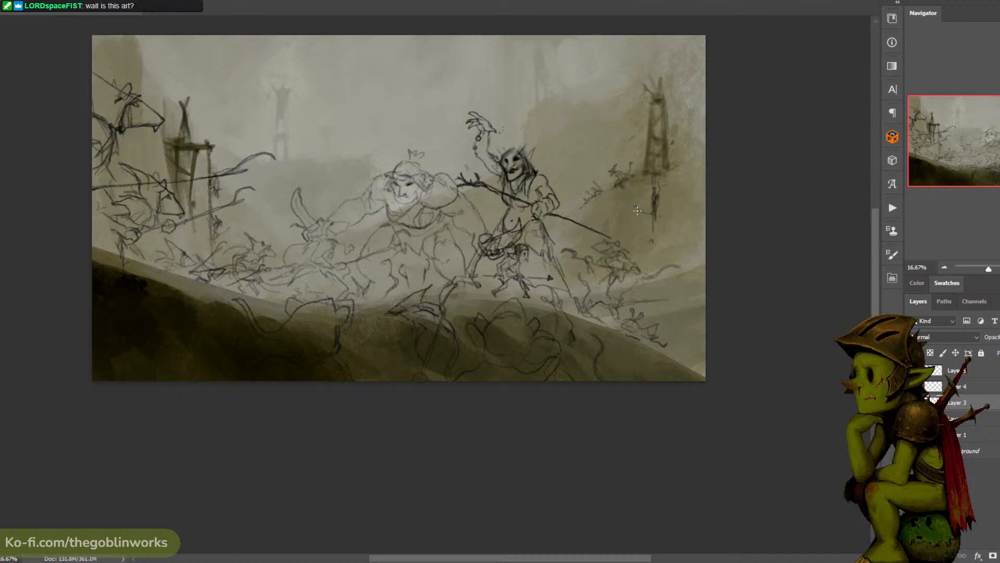
key("ctrl+s")
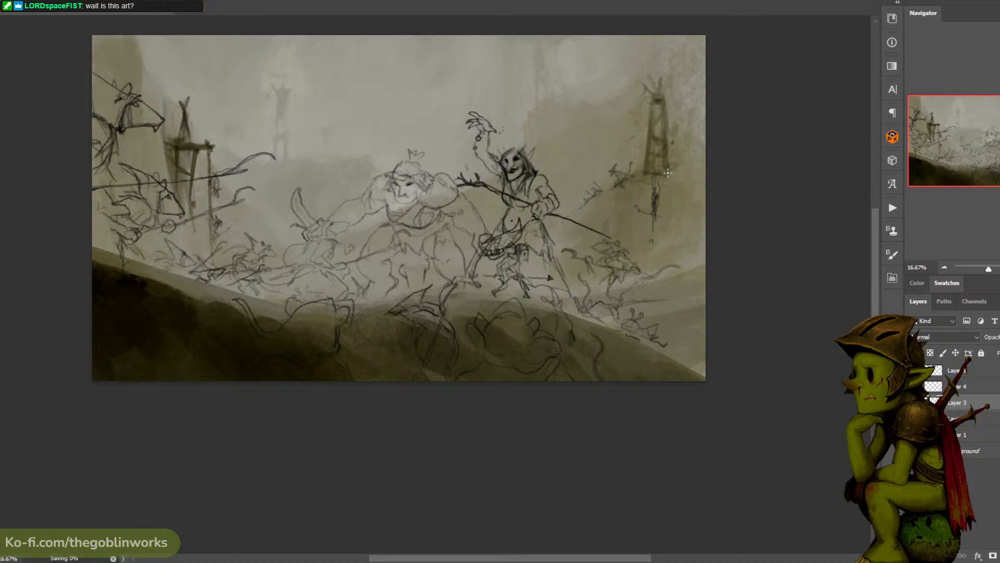
- Resume the timelapse recording in F_Record 2.0
key("ctrl+plus")
left_click_drag(672, 150, 669, 221)
key("ctrl+minus")
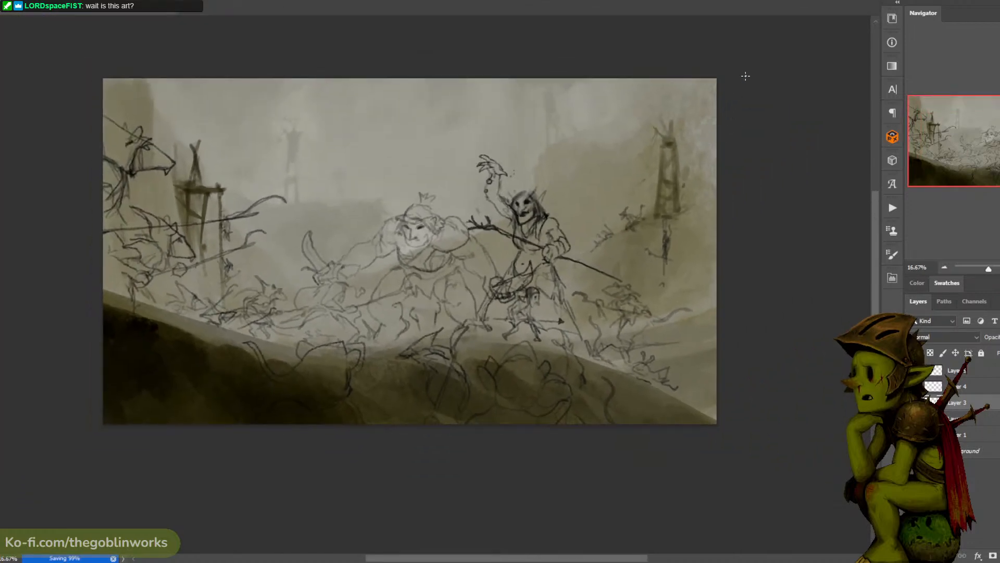
left_click(892, 279)
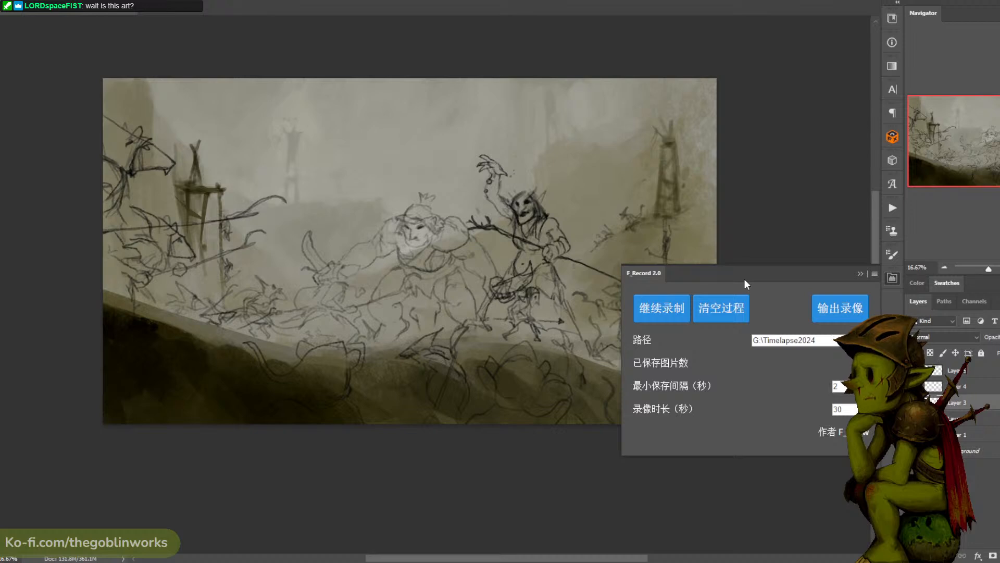
left_click(675, 309)
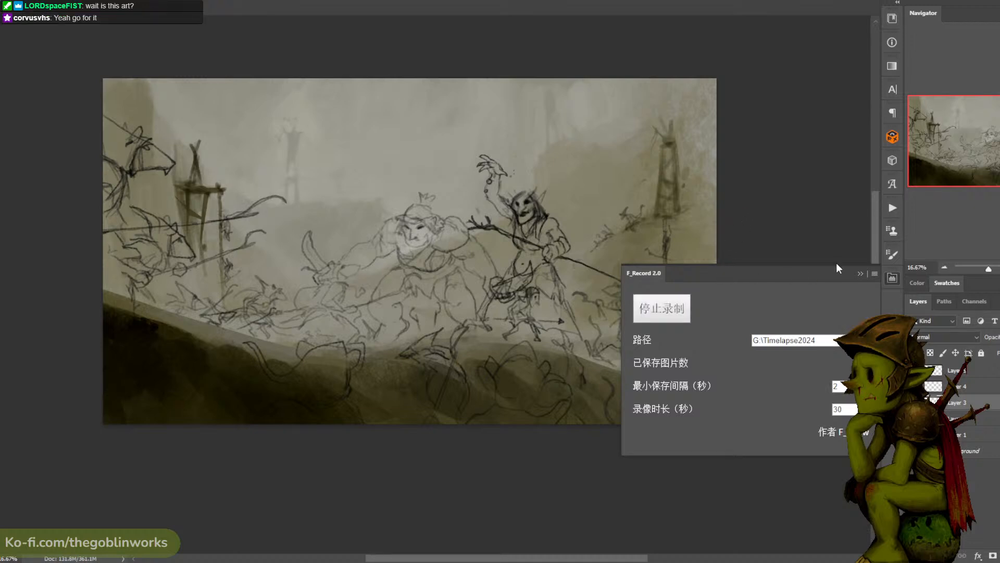
- Put away the F_Record 2.0 panel and play the earlier timelapse video of the hooded knight painting
left_click(860, 272)
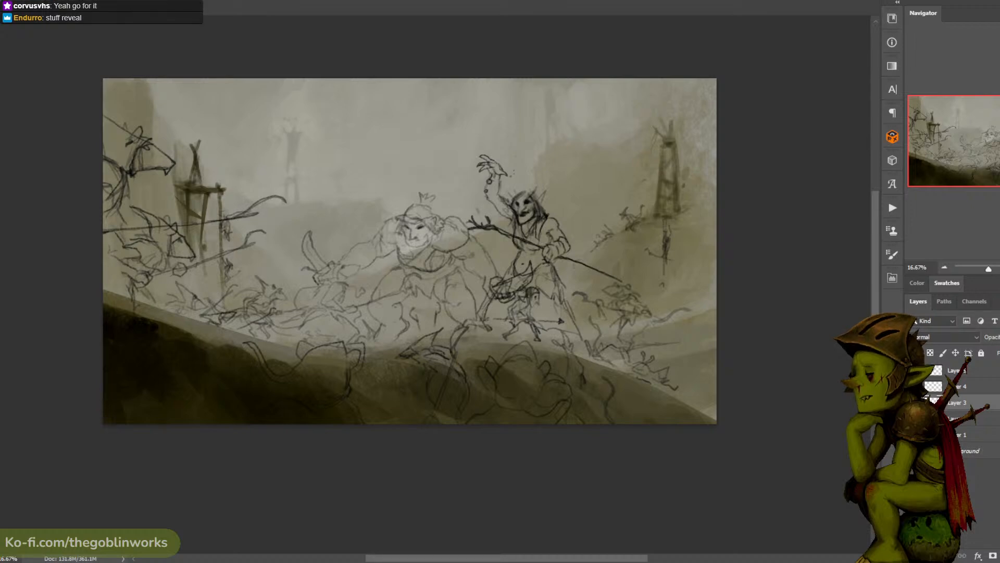
mouse_move(999, 93)
left_mouse_down()
mouse_move(999, 332)
mouse_move(999, 1)
left_mouse_up()
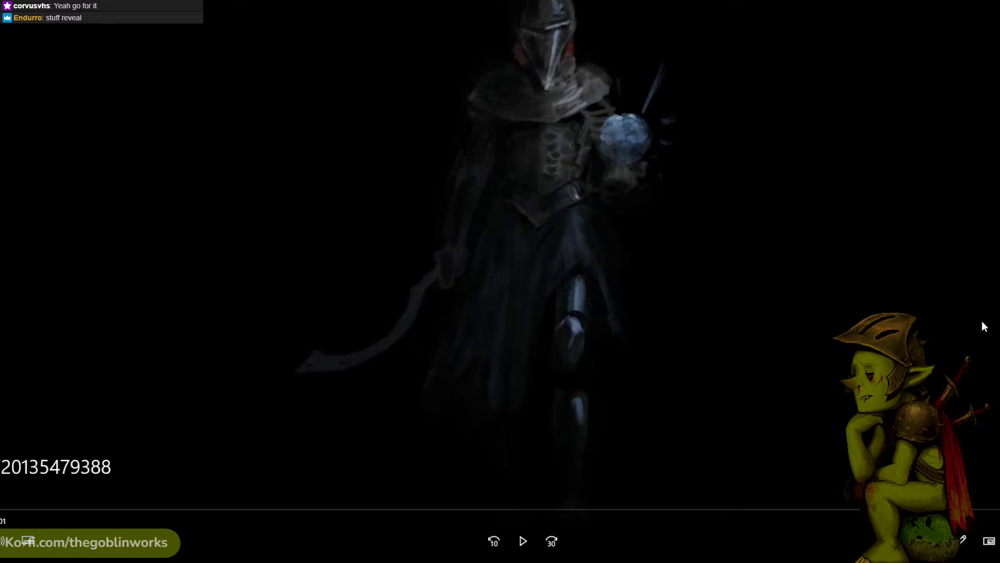
left_click(524, 540)
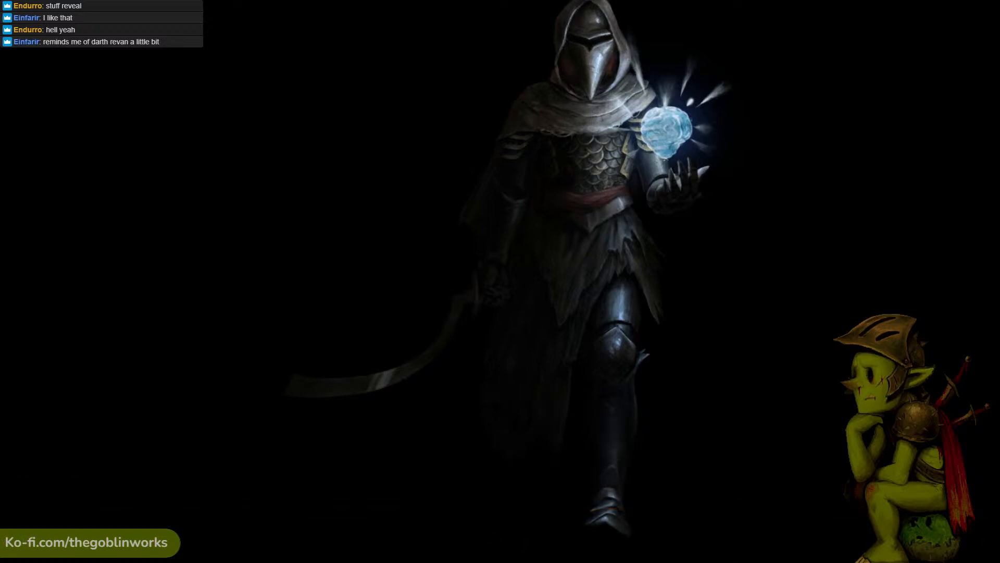
key("alt+Tab")
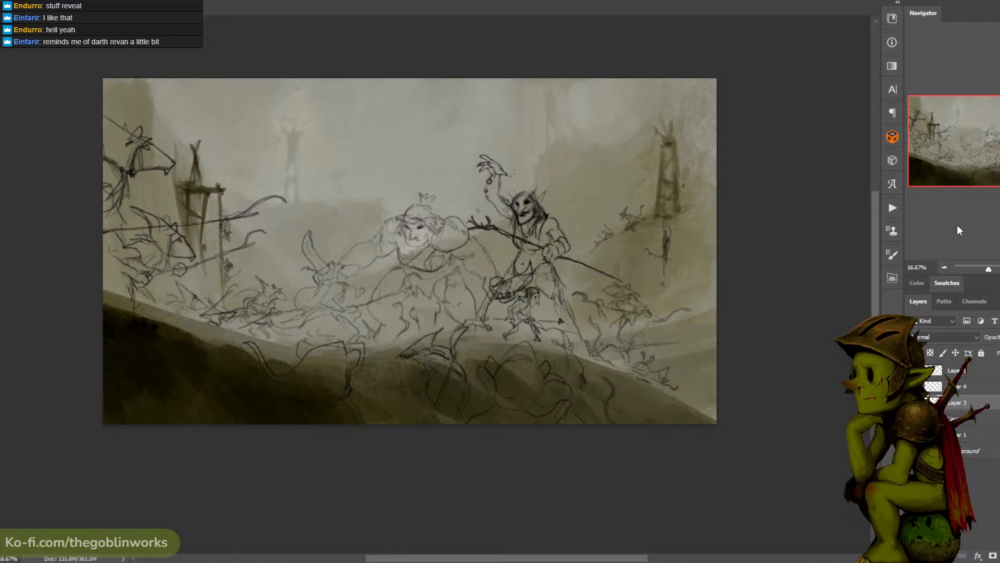
- Save the document, stop the timelapse recording in F_Record 2.0 and export the recorded frames as a video
key("ctrl+s")
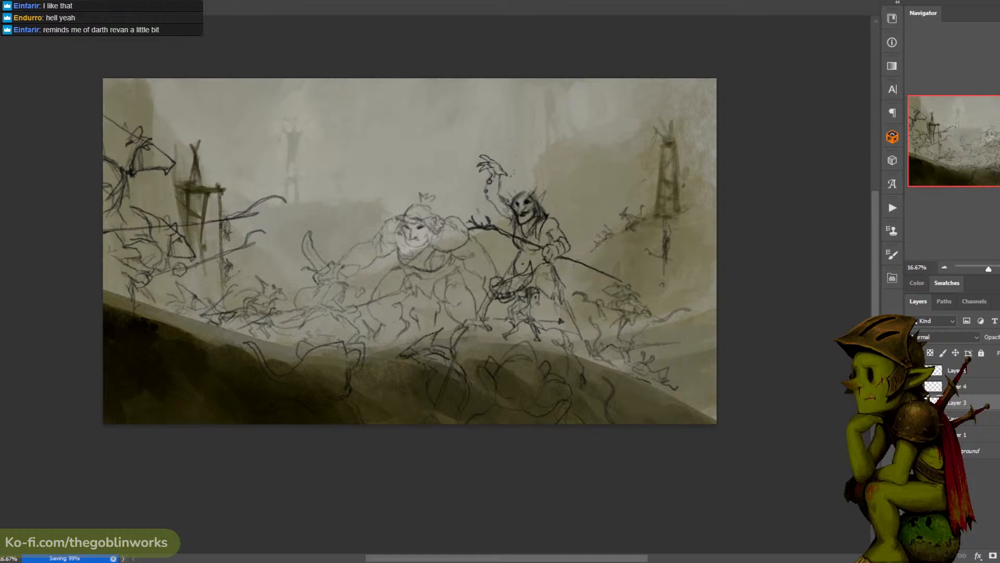
left_click(893, 278)
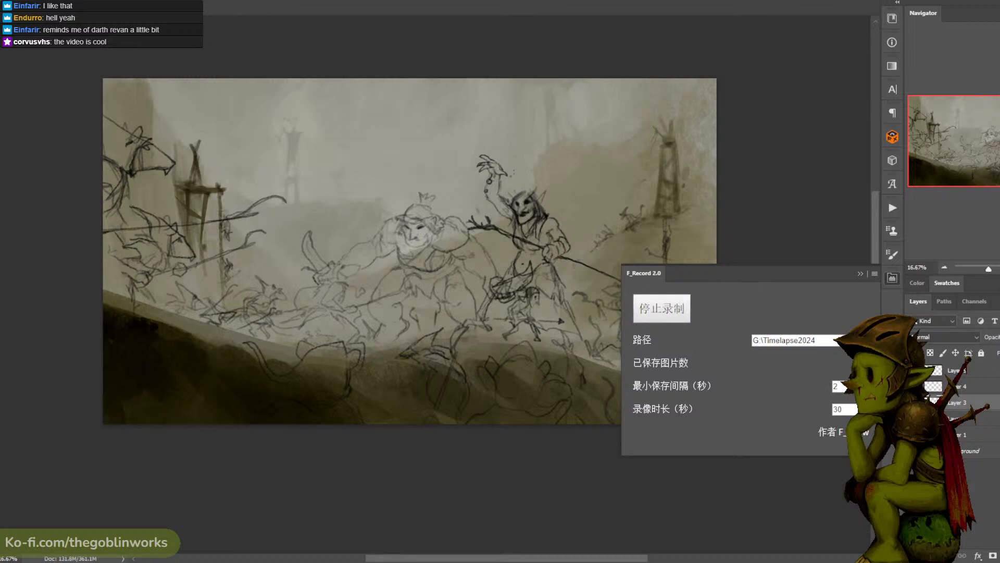
left_click(672, 310)
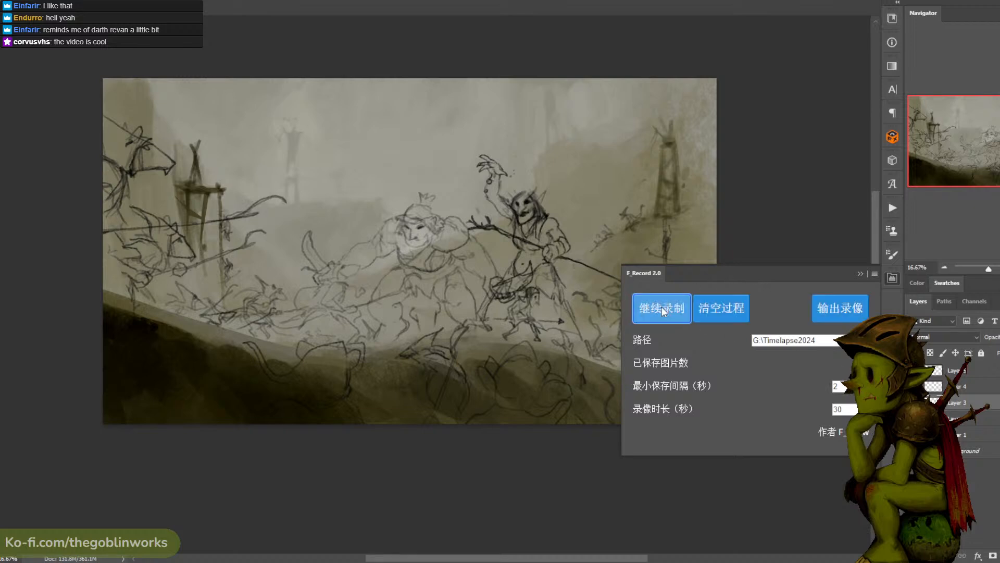
left_click(832, 309)
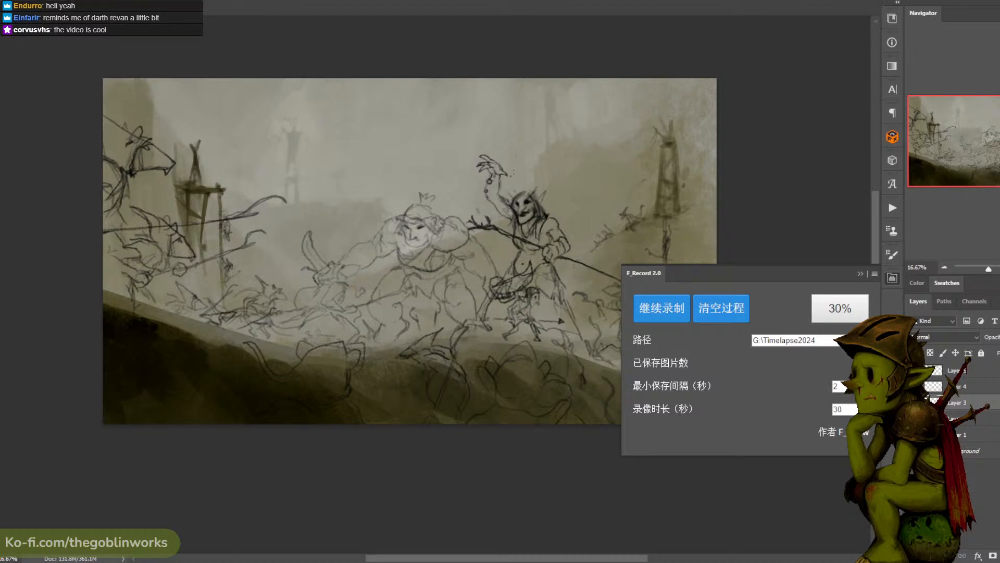
- Examine the captured valley frame and play the timelapse videos in the media player
key("alt+Tab")
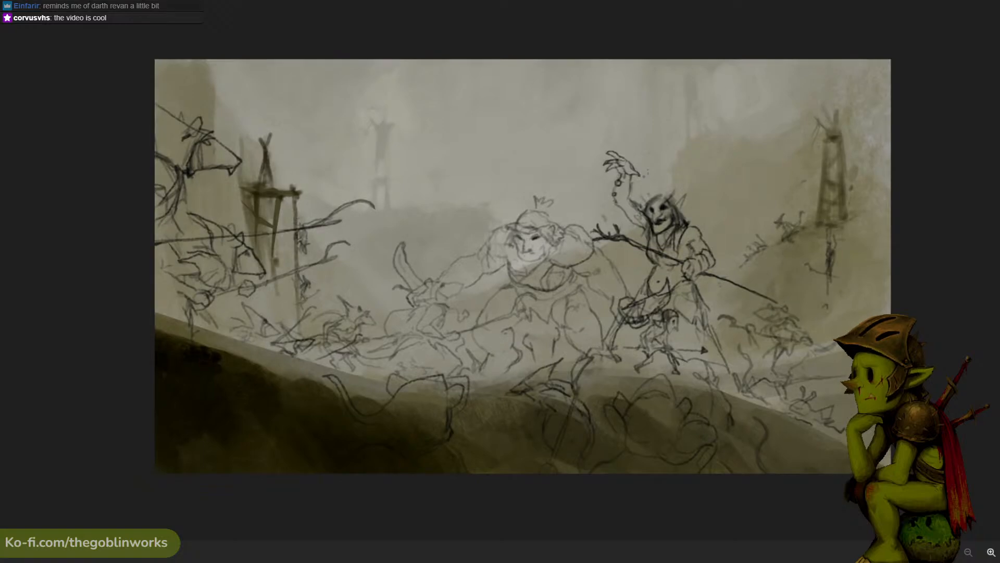
key("alt+Tab")
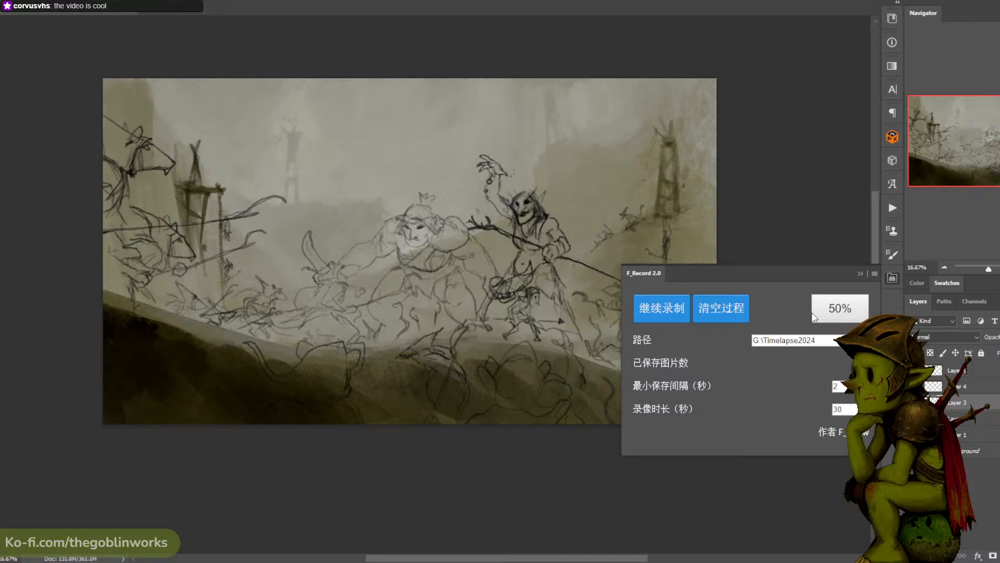
left_click(844, 312)
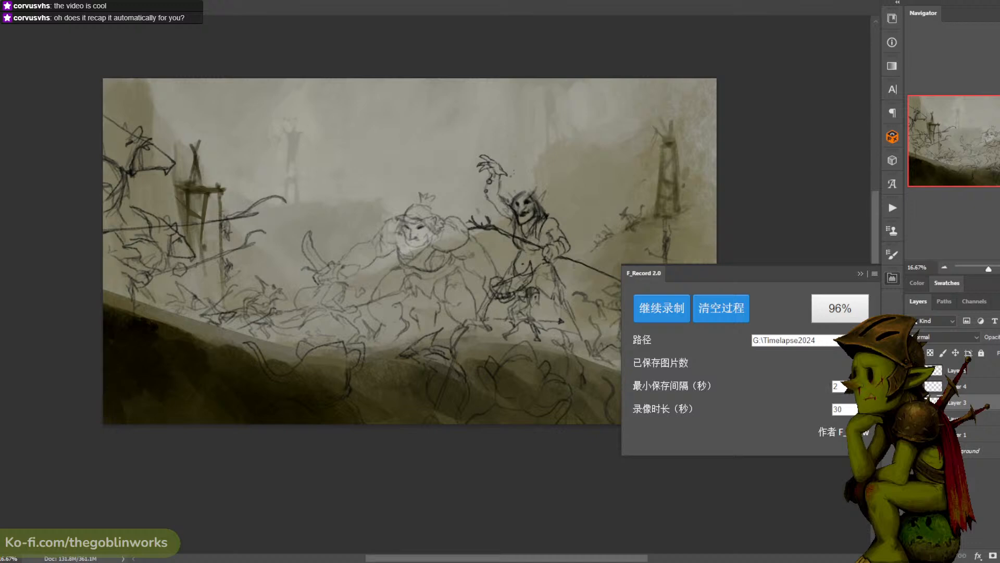
left_click(598, 294)
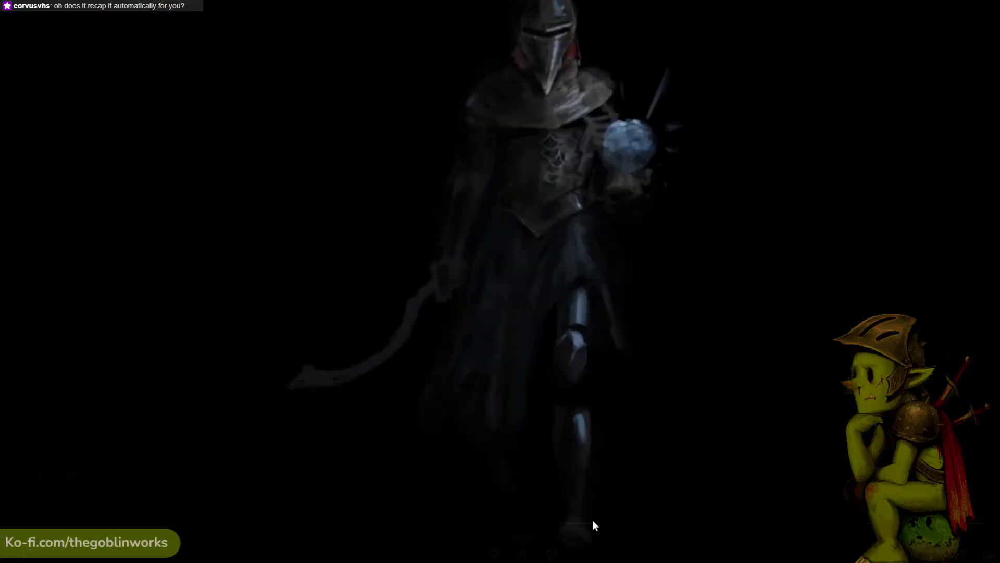
left_click(727, 523)
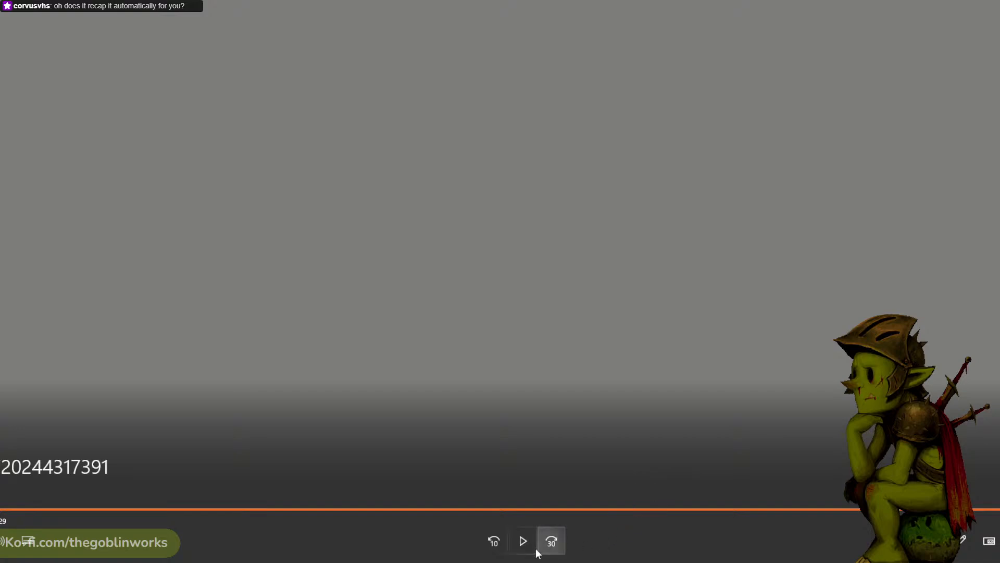
key("alt+Tab")
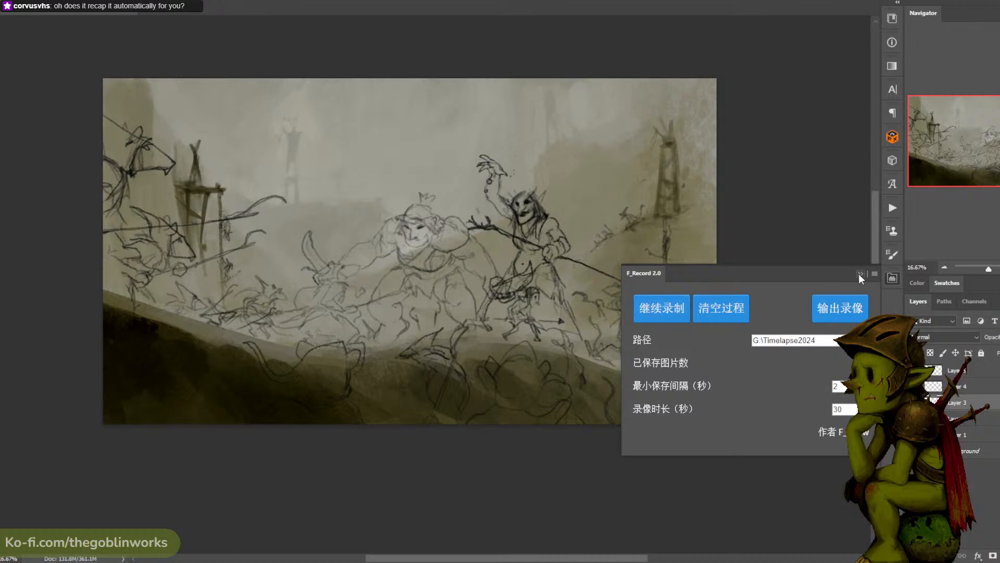
- Resume the timelapse recording, put the F_Record 2.0 panel away and save the document
left_click(664, 310)
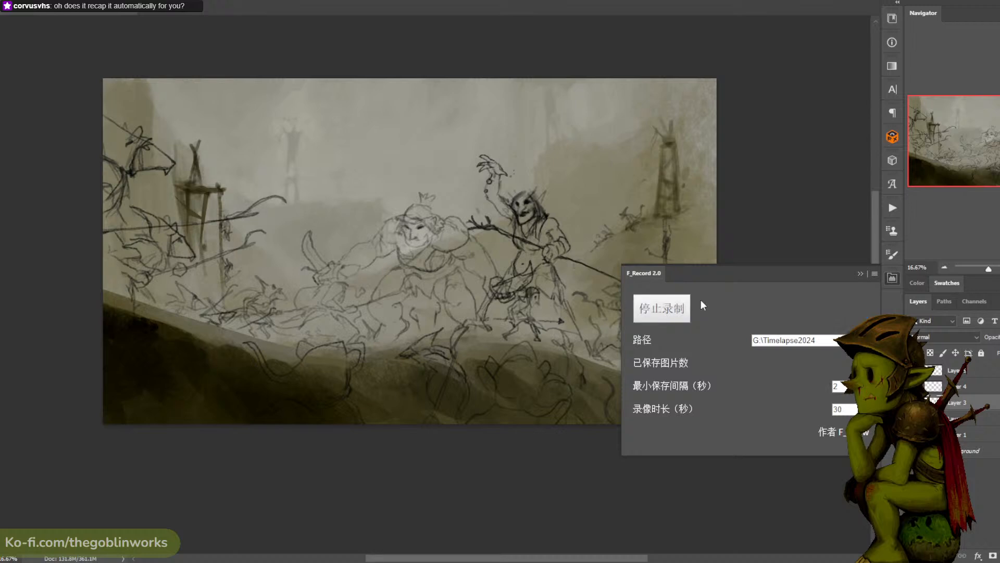
left_click(859, 273)
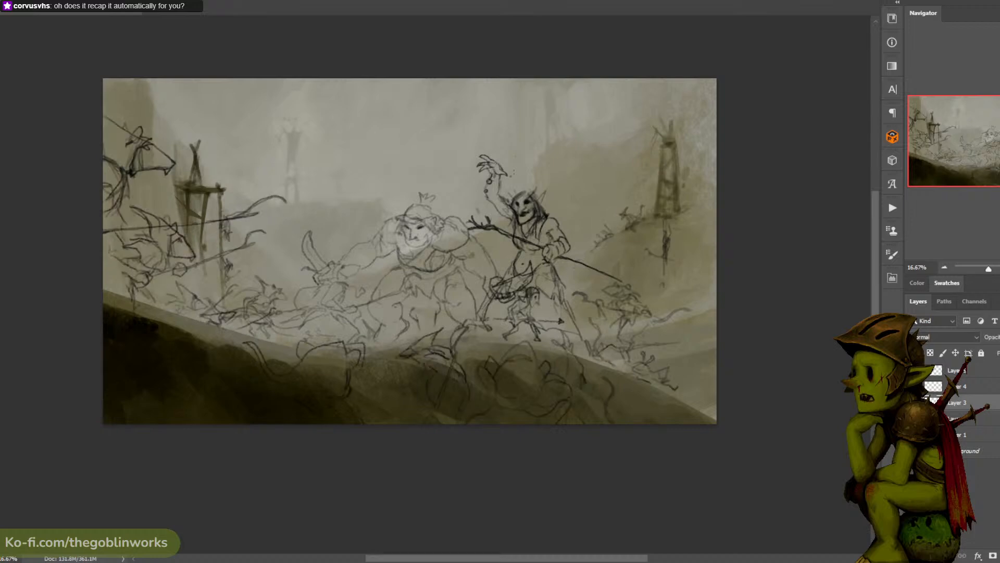
key("ctrl+s")
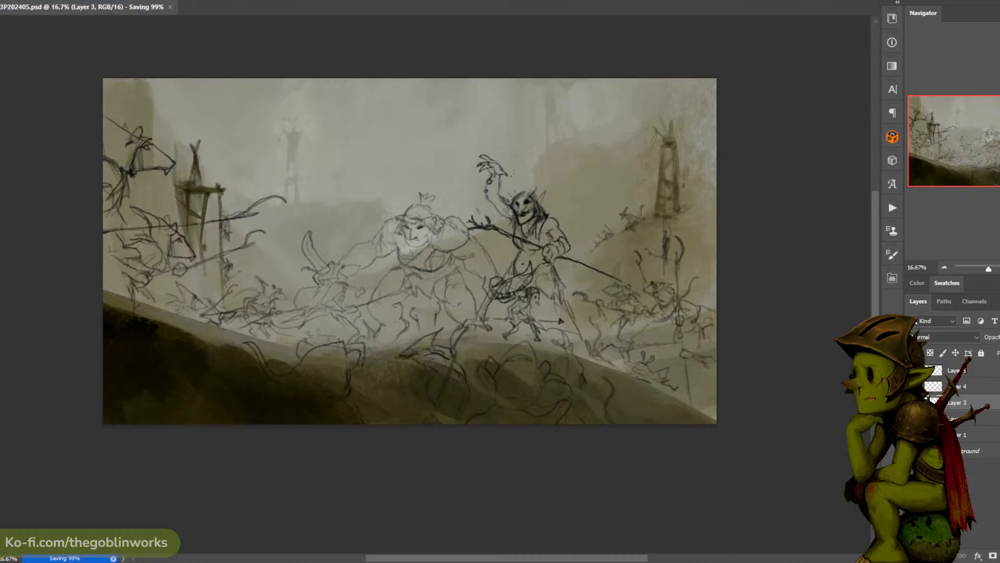
- Create a new layer and move it beneath Layer 1, directly above the background
key("ctrl+plus")
key("ctrl+minus")
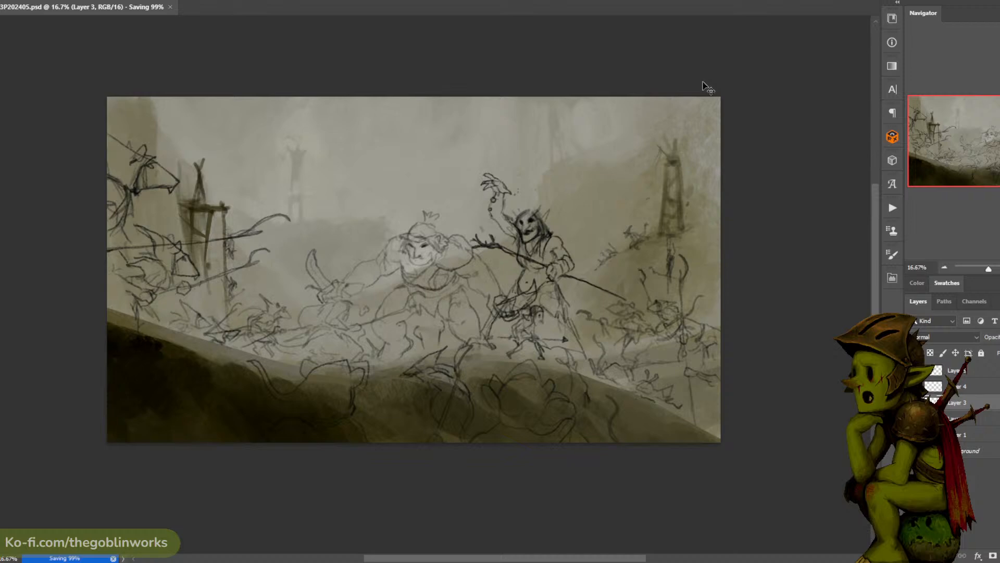
key("ctrl+plus")
key("ctrl+minus")
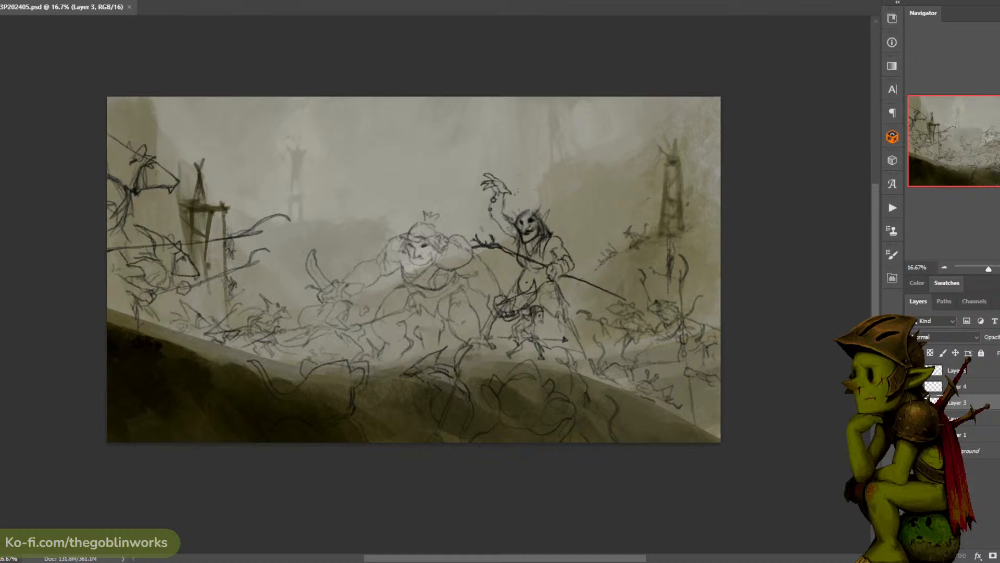
left_click(914, 387)
left_click(914, 387)
left_click(913, 387)
left_click(914, 386)
key("ctrl+plus")
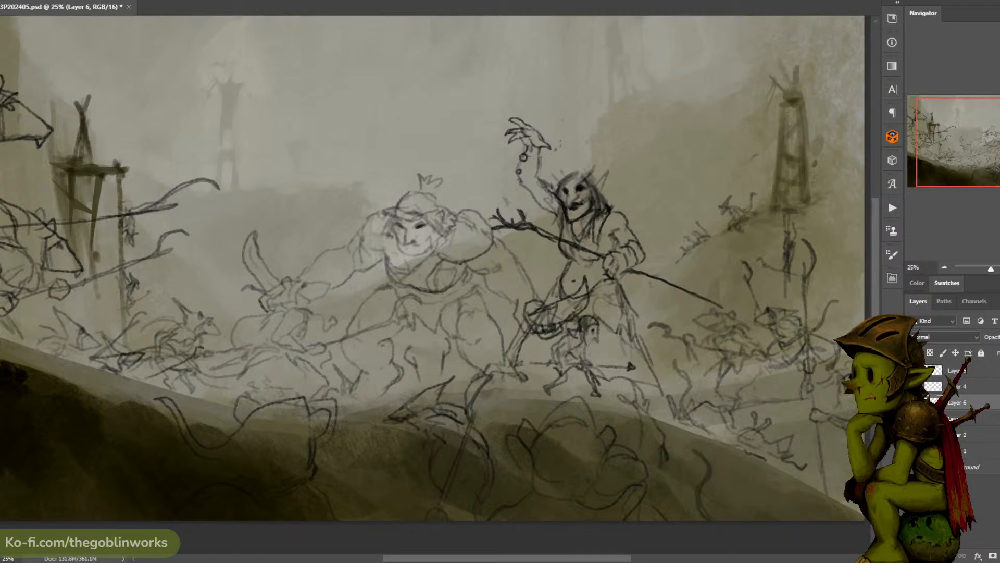
left_click(978, 439)
key("ctrl+alt+shift+n")
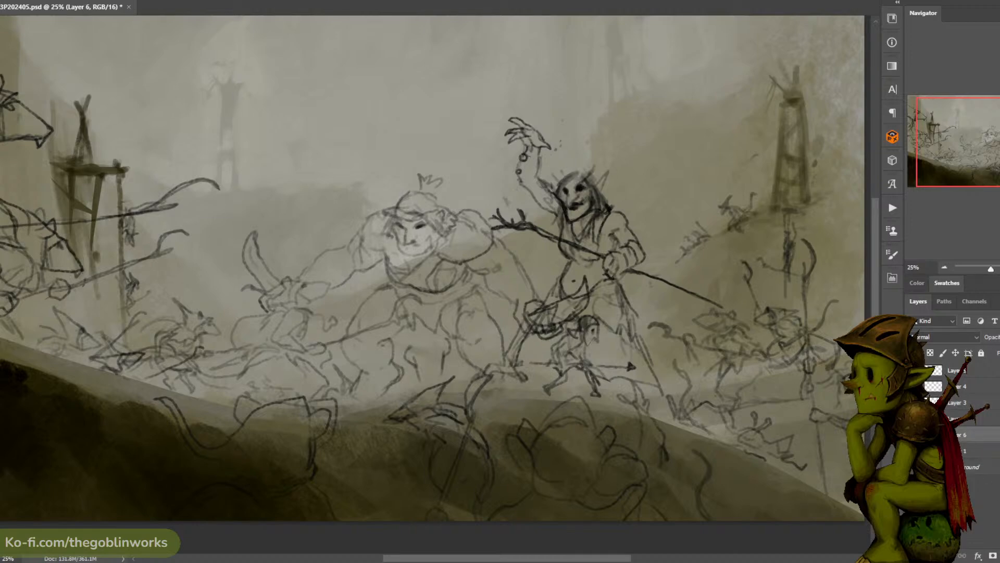
left_click_drag(967, 436, 966, 459)
- Lasso the ogre's silhouette on the new layer, following the crested head, both arms, the body and the legs
key("ctrl+plus")
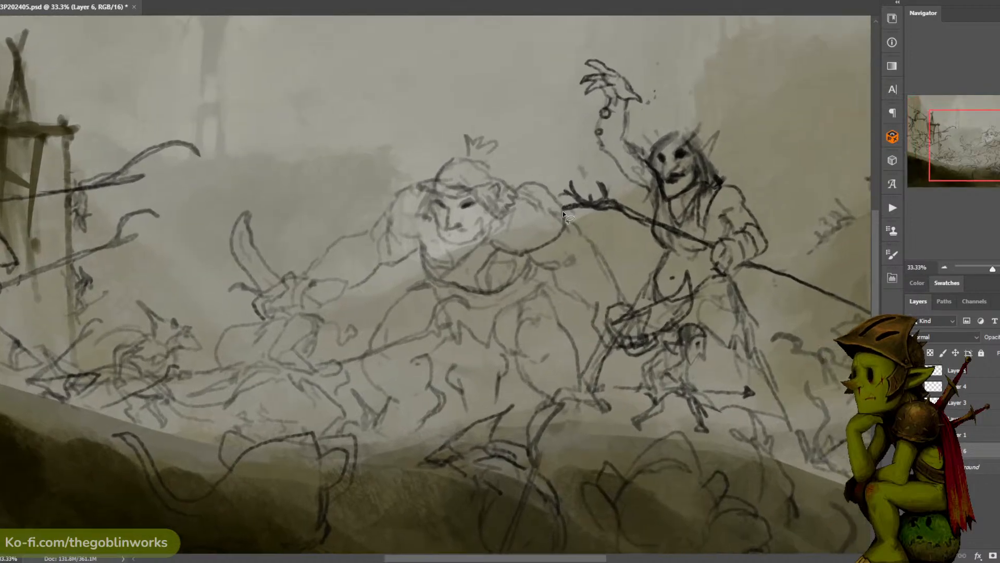
mouse_move(563, 213)
left_mouse_down()
mouse_move(490, 176)
mouse_move(483, 162)
mouse_move(500, 140)
mouse_move(463, 130)
mouse_move(464, 157)
mouse_move(447, 160)
mouse_move(432, 185)
mouse_move(479, 232)
mouse_move(509, 205)
mouse_move(438, 178)
mouse_move(413, 184)
mouse_move(301, 282)
mouse_move(348, 291)
mouse_move(415, 251)
mouse_move(482, 254)
mouse_move(494, 201)
mouse_move(447, 178)
mouse_move(543, 219)
mouse_move(585, 199)
mouse_move(562, 210)
mouse_move(613, 273)
mouse_move(627, 328)
mouse_move(611, 346)
mouse_move(551, 271)
mouse_move(500, 237)
mouse_move(533, 203)
mouse_move(568, 204)
left_mouse_up()
mouse_move(537, 252)
left_mouse_down()
mouse_move(510, 293)
mouse_move(455, 290)
mouse_move(419, 252)
mouse_move(489, 248)
left_mouse_up()
mouse_move(494, 230)
left_mouse_down()
mouse_move(555, 194)
mouse_move(428, 314)
mouse_move(445, 370)
mouse_move(442, 403)
mouse_move(475, 397)
mouse_move(503, 372)
mouse_move(488, 320)
mouse_move(494, 268)
mouse_move(489, 328)
mouse_move(521, 300)
mouse_move(535, 253)
left_mouse_up()
mouse_move(508, 295)
left_mouse_down()
mouse_move(551, 314)
mouse_move(573, 260)
mouse_move(521, 216)
mouse_move(580, 266)
mouse_move(554, 292)
mouse_move(582, 347)
mouse_move(626, 373)
mouse_move(636, 327)
left_mouse_up()
left_click_drag(617, 284, 605, 251)
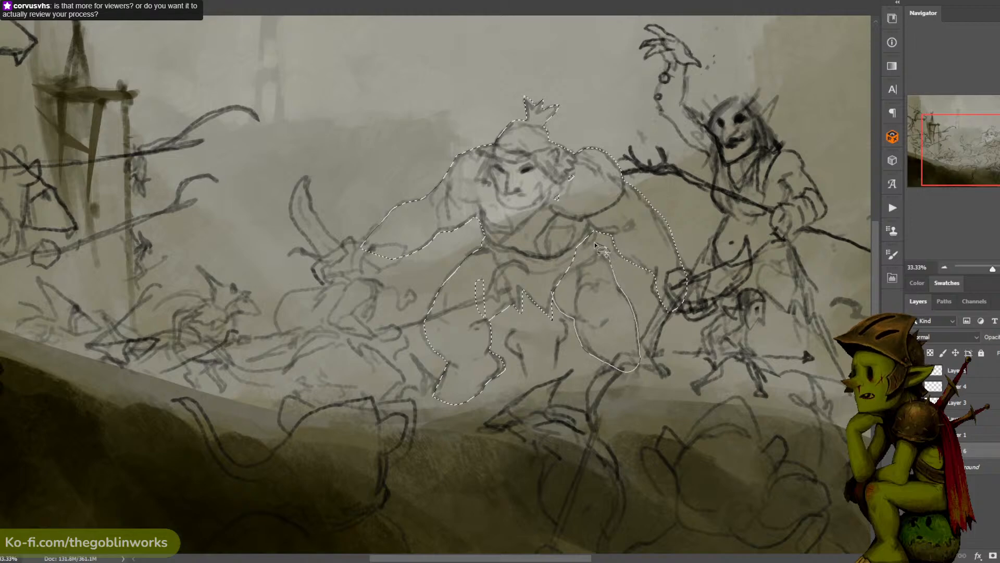
- Fill the gap at the ogre's thigh in the selection and add the foot nearest the shaman
key("ctrl+minus")
key("ctrl+minus")
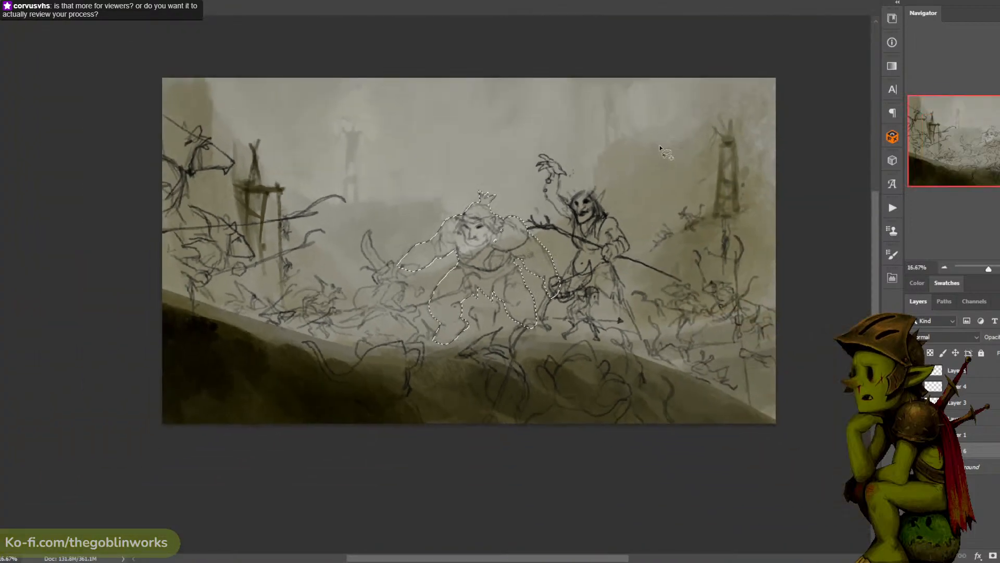
left_click_drag(604, 192, 547, 202)
key("ctrl+plus")
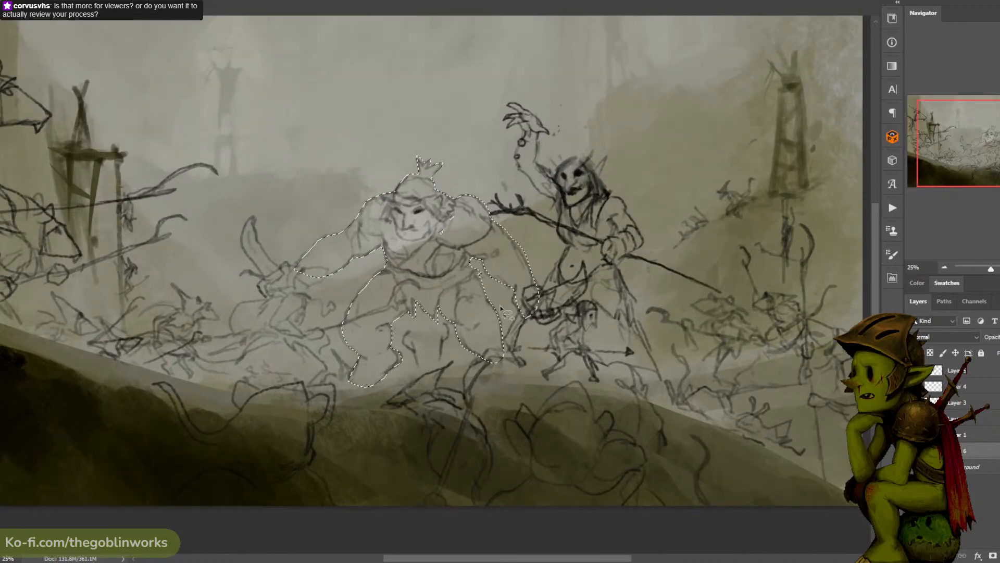
mouse_move(485, 344)
left_mouse_down()
mouse_move(480, 366)
mouse_move(501, 337)
left_mouse_up()
- Add the shaman's robe, legs, torso, horned head and raised arm to the lasso selection
left_click_drag(669, 145, 636, 135)
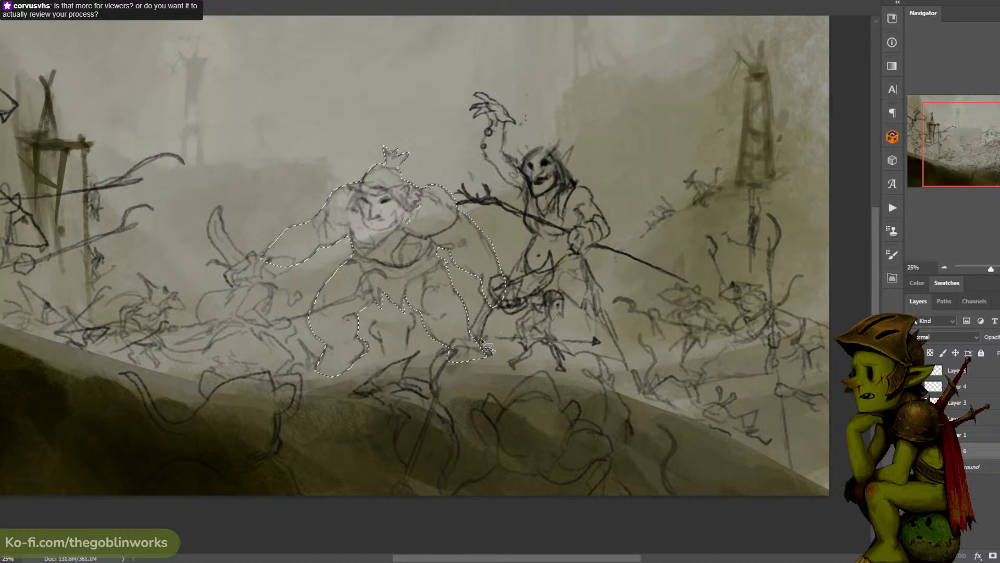
mouse_move(481, 340)
left_mouse_down()
mouse_move(528, 247)
mouse_move(535, 176)
mouse_move(572, 188)
mouse_move(578, 249)
mouse_move(604, 291)
mouse_move(597, 297)
mouse_move(624, 370)
mouse_move(507, 359)
left_mouse_up()
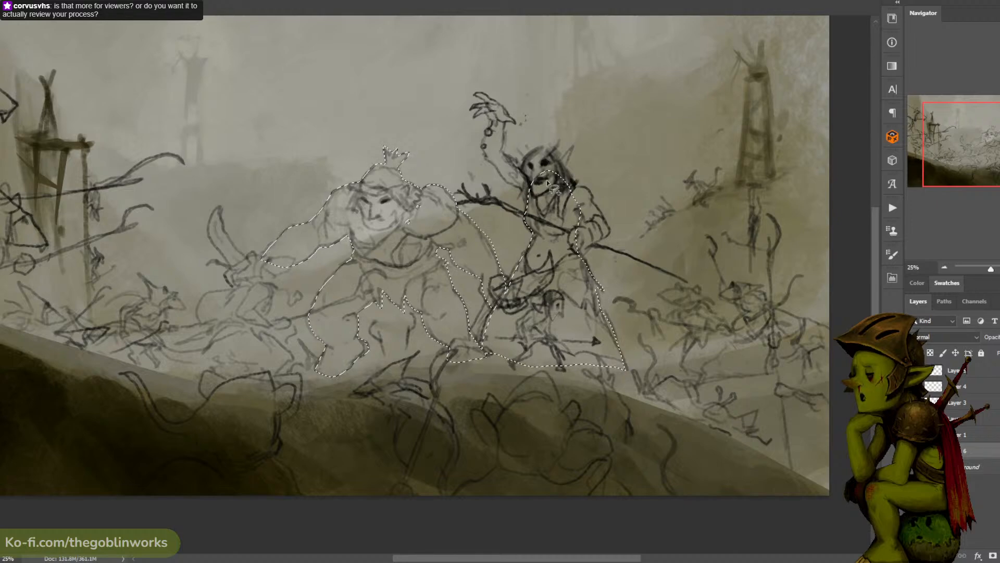
mouse_move(589, 249)
left_mouse_down()
mouse_move(610, 235)
mouse_move(568, 172)
mouse_move(573, 147)
mouse_move(560, 157)
mouse_move(541, 148)
mouse_move(523, 169)
mouse_move(554, 222)
mouse_move(501, 148)
mouse_move(506, 121)
mouse_move(515, 125)
mouse_move(479, 94)
mouse_move(486, 105)
mouse_move(471, 111)
mouse_move(480, 110)
mouse_move(475, 119)
mouse_move(483, 112)
mouse_move(494, 123)
mouse_move(496, 152)
mouse_move(538, 194)
mouse_move(533, 156)
mouse_move(521, 152)
mouse_move(529, 208)
mouse_move(485, 154)
mouse_move(496, 127)
mouse_move(484, 113)
mouse_move(516, 121)
left_mouse_up()
scroll(534, 105, "down", 1)
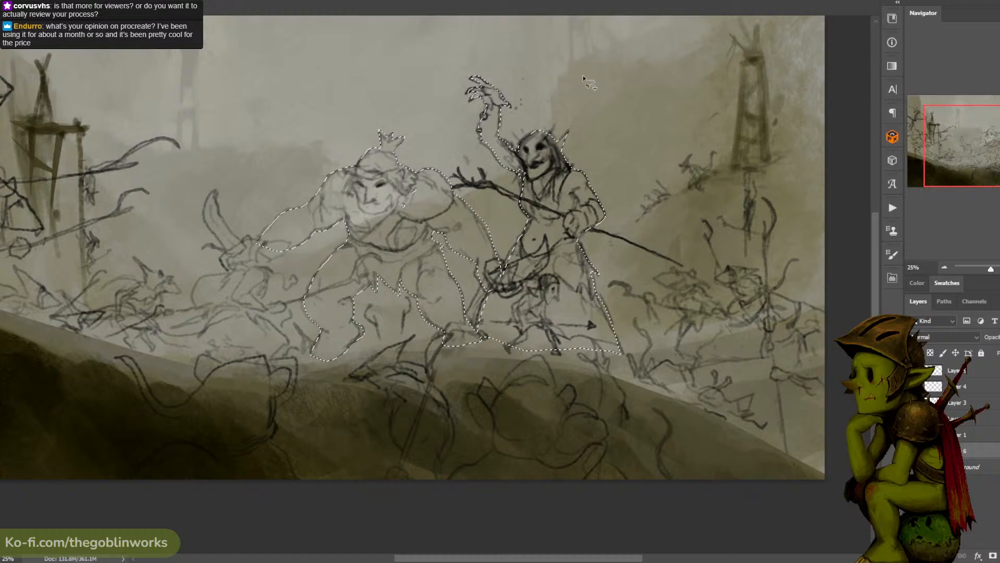
left_click_drag(601, 121, 570, 80)
mouse_move(546, 168)
left_mouse_down()
mouse_move(555, 160)
mouse_move(525, 127)
left_mouse_up()
left_click_drag(587, 145, 543, 125)
mouse_move(535, 73)
left_mouse_down()
mouse_move(580, 94)
mouse_move(556, 115)
left_mouse_up()
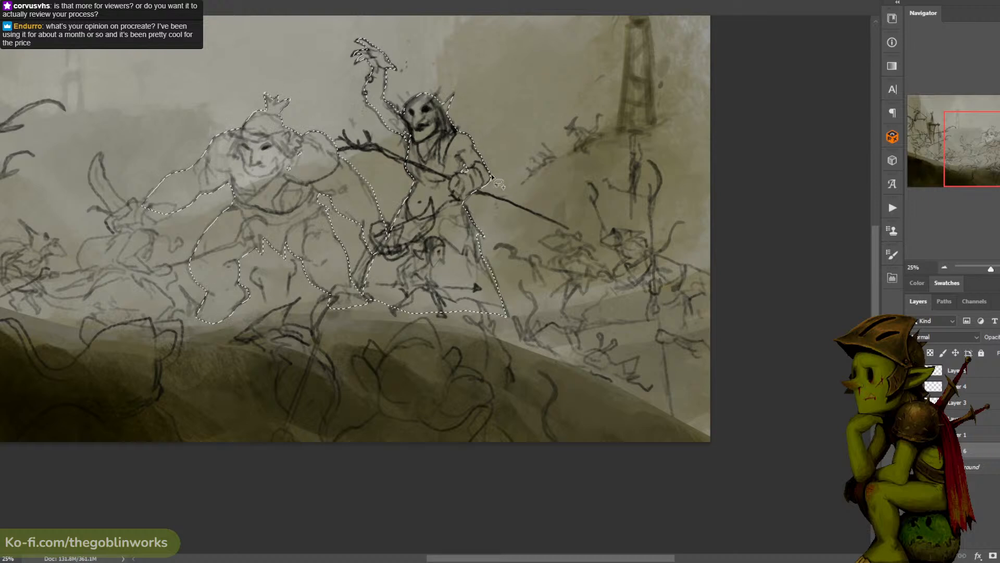
- Add the shaman's staff to the selection, from its thin tail end to the forked head
left_click_drag(473, 188, 498, 196)
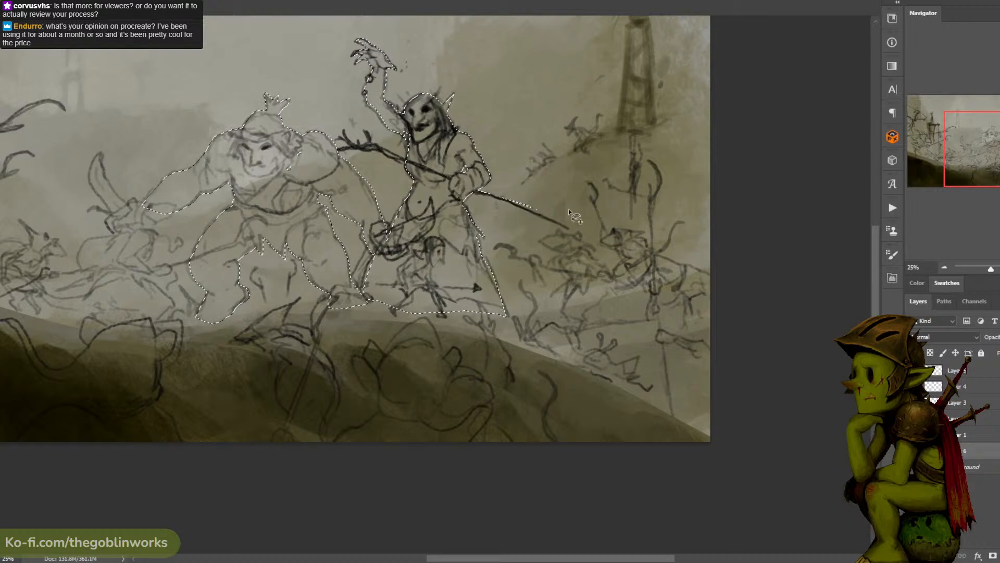
mouse_move(568, 226)
left_mouse_down()
mouse_move(466, 194)
mouse_move(568, 229)
left_mouse_up()
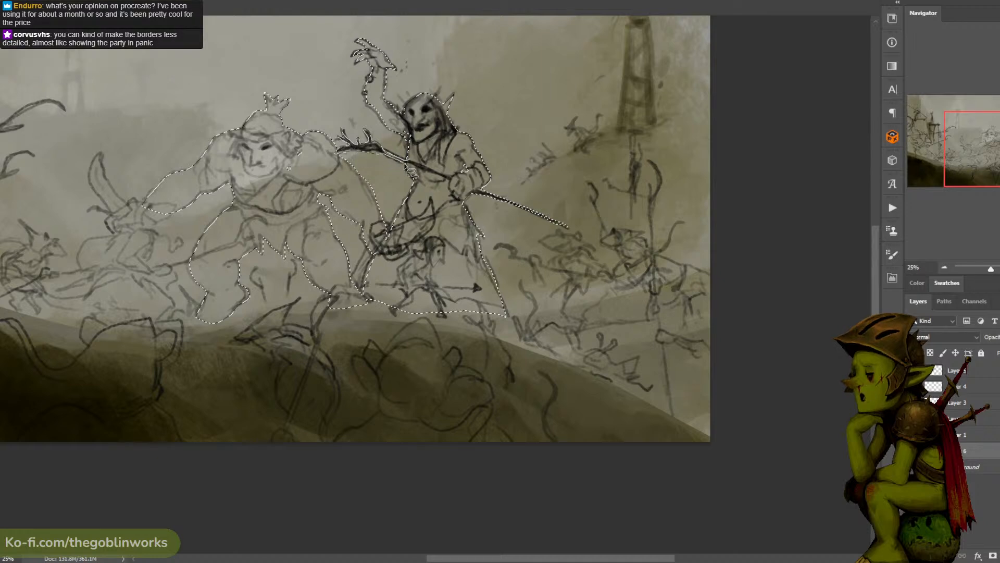
mouse_move(494, 152)
left_mouse_down()
mouse_move(529, 135)
mouse_move(521, 118)
left_mouse_up()
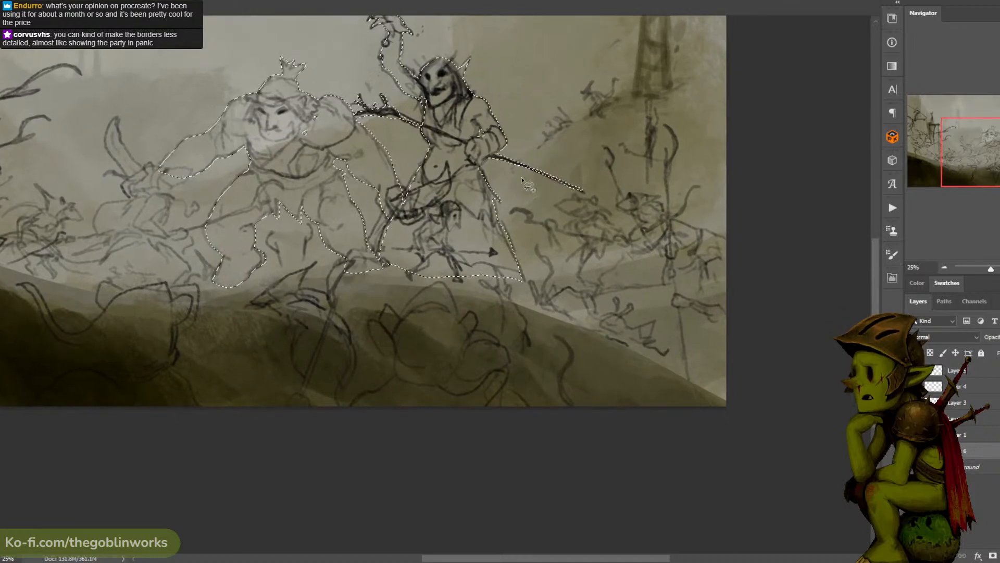
left_click_drag(495, 203, 509, 191)
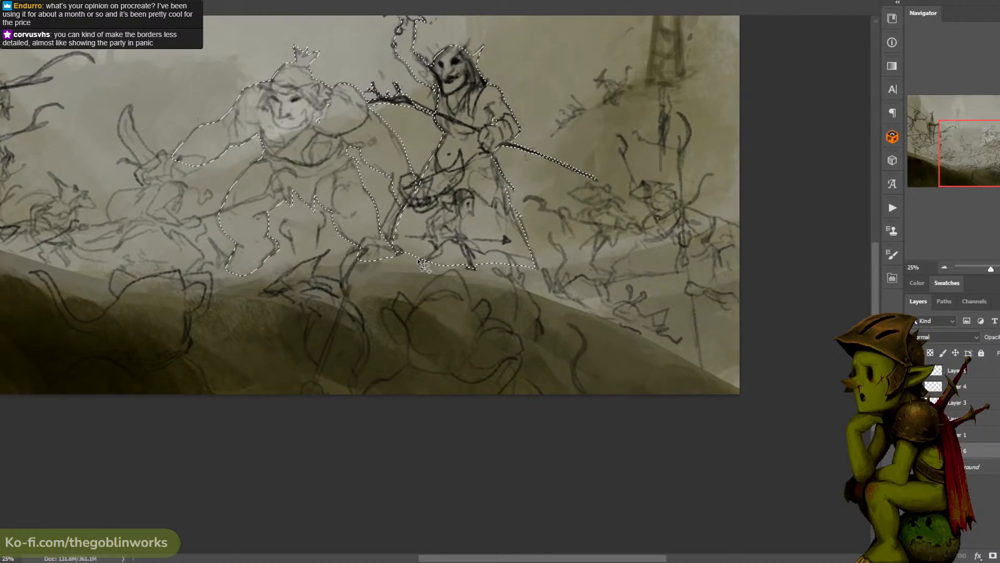
- Extend the selection over the shaman's feet and robe hem along the ridge line
key("ctrl+minus")
key("ctrl+plus")
left_click_drag(606, 136, 581, 156)
key("ctrl+z")
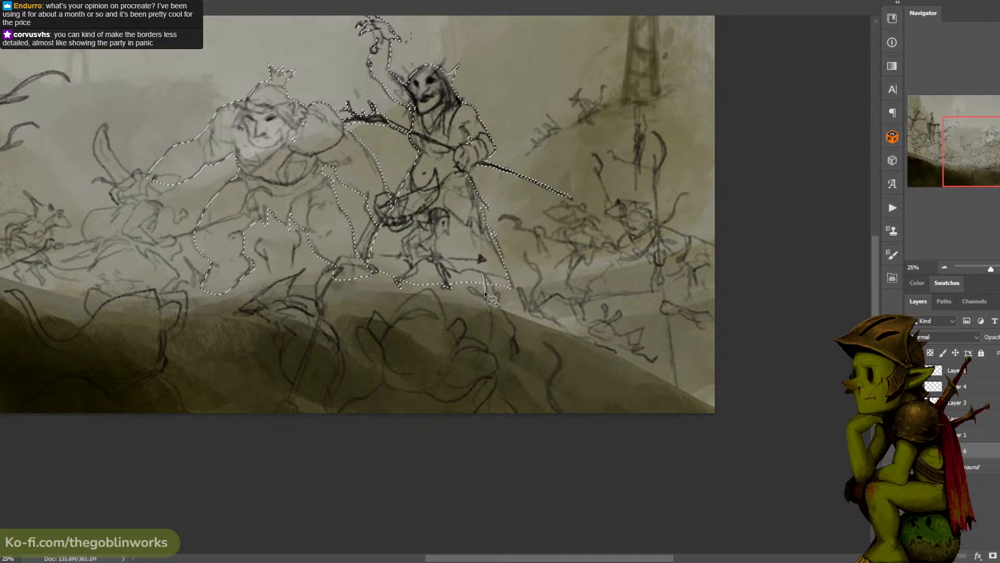
mouse_move(506, 270)
left_mouse_down()
mouse_move(512, 310)
mouse_move(449, 287)
left_mouse_up()
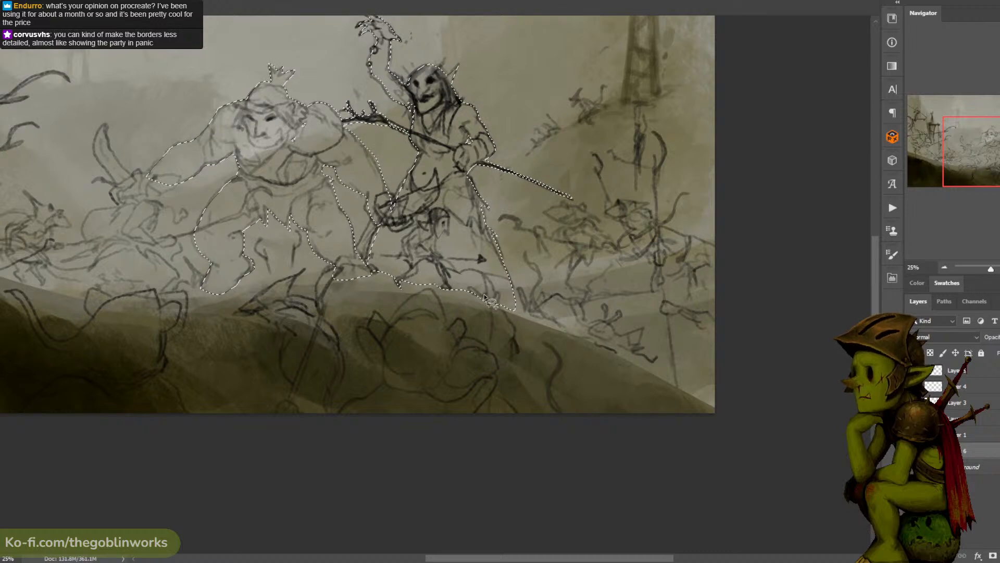
- Add the large-eared foreground rat below the shaman to the lasso selection, down to the canvas's lower edge
mouse_move(491, 324)
left_mouse_down()
mouse_move(491, 370)
mouse_move(511, 369)
mouse_move(495, 287)
left_mouse_up()
left_click_drag(496, 288, 520, 245)
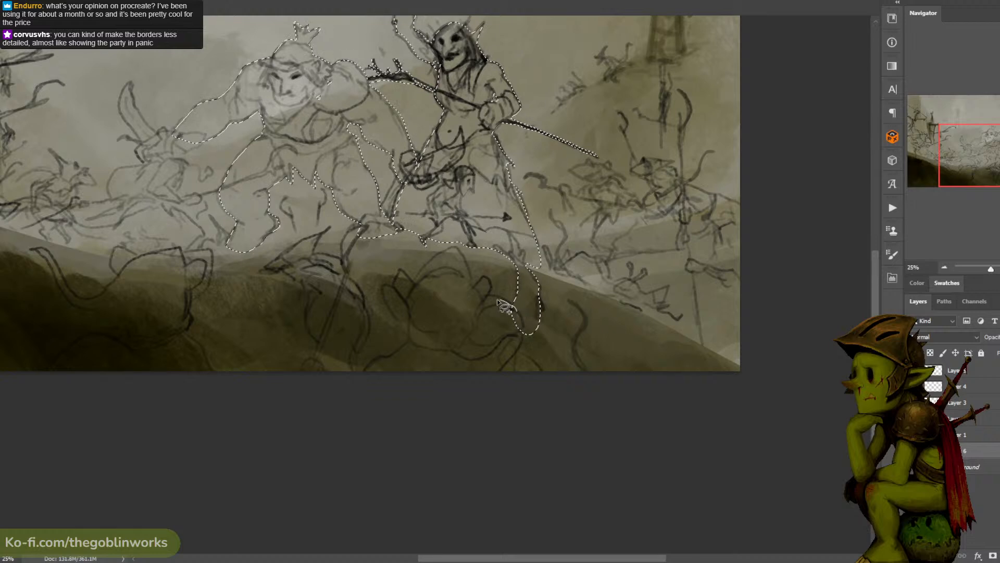
mouse_move(491, 292)
left_mouse_down()
mouse_move(455, 246)
mouse_move(415, 280)
mouse_move(396, 267)
mouse_move(403, 338)
mouse_move(413, 342)
mouse_move(363, 371)
mouse_move(403, 429)
mouse_move(526, 407)
mouse_move(522, 395)
mouse_move(542, 383)
mouse_move(520, 346)
mouse_move(521, 295)
mouse_move(585, 277)
left_mouse_up()
left_click_drag(532, 178, 449, 208)
left_click_drag(627, 166, 568, 172)
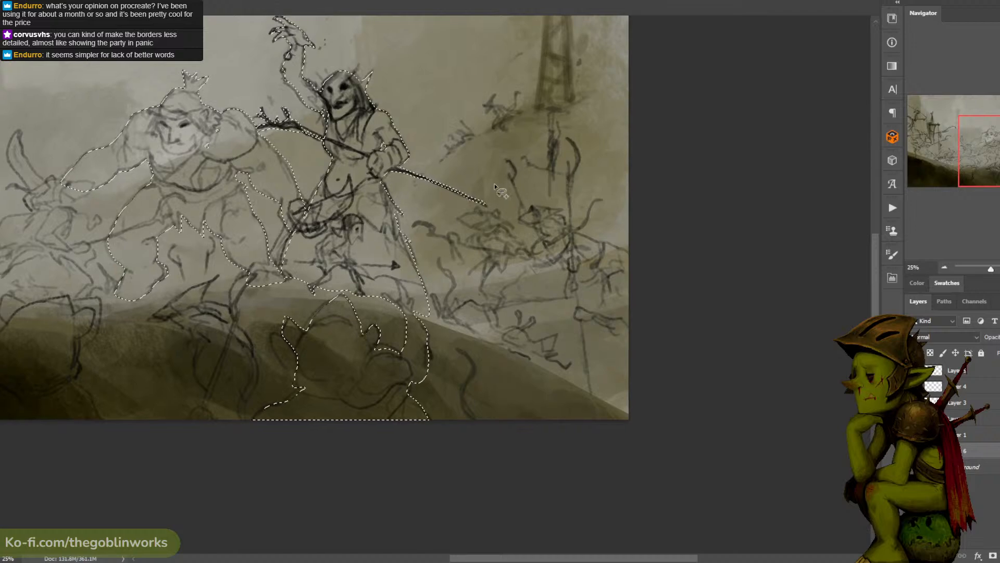
- Add the rat by the staff's tail end to the selection, including its head, torso and hooked weapon
mouse_move(515, 229)
left_mouse_down()
mouse_move(476, 206)
mouse_move(459, 218)
mouse_move(516, 231)
left_mouse_up()
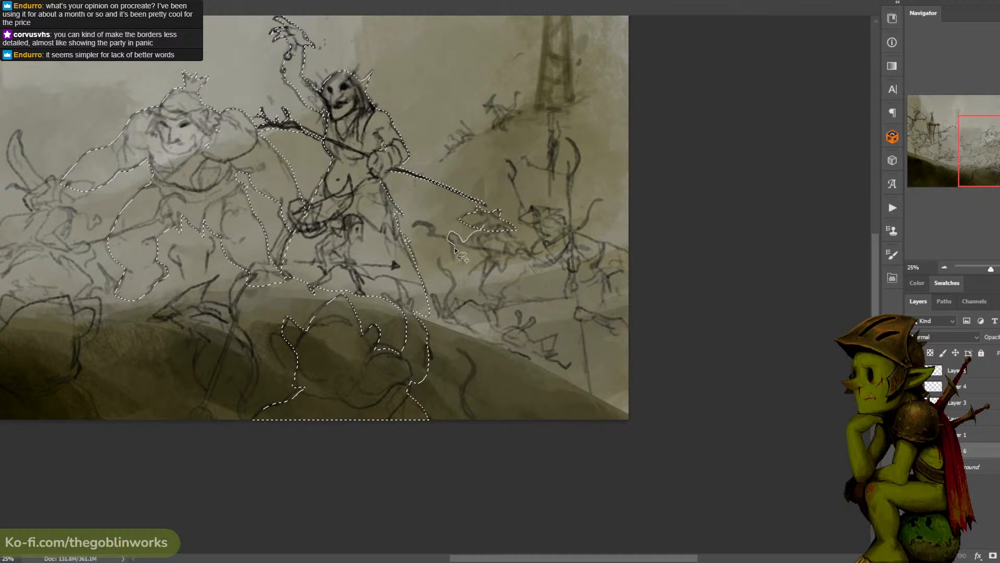
mouse_move(490, 246)
left_mouse_down()
mouse_move(501, 226)
mouse_move(488, 256)
mouse_move(505, 258)
mouse_move(507, 231)
mouse_move(466, 280)
mouse_move(473, 289)
mouse_move(489, 292)
mouse_move(513, 245)
left_mouse_up()
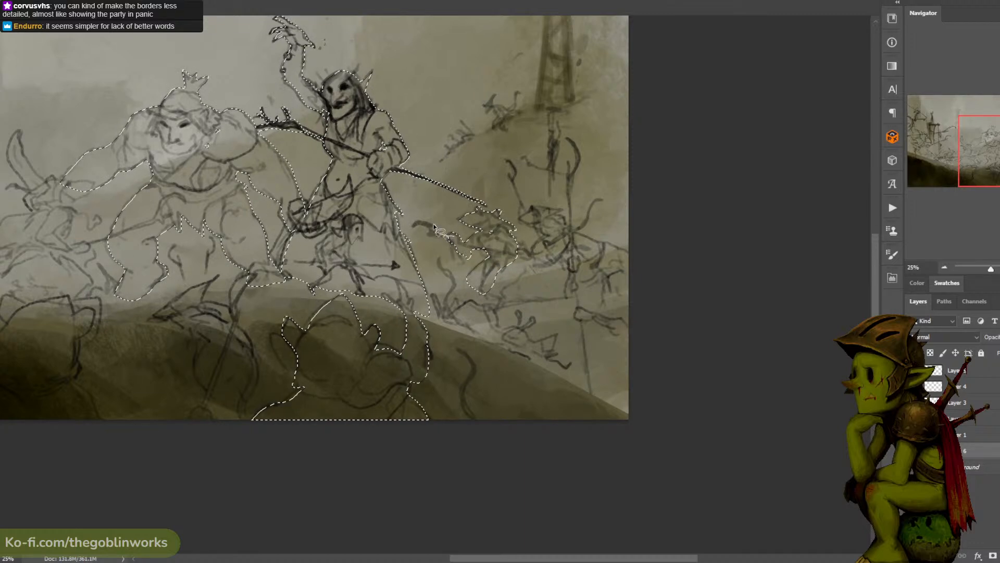
left_click_drag(424, 227, 434, 235)
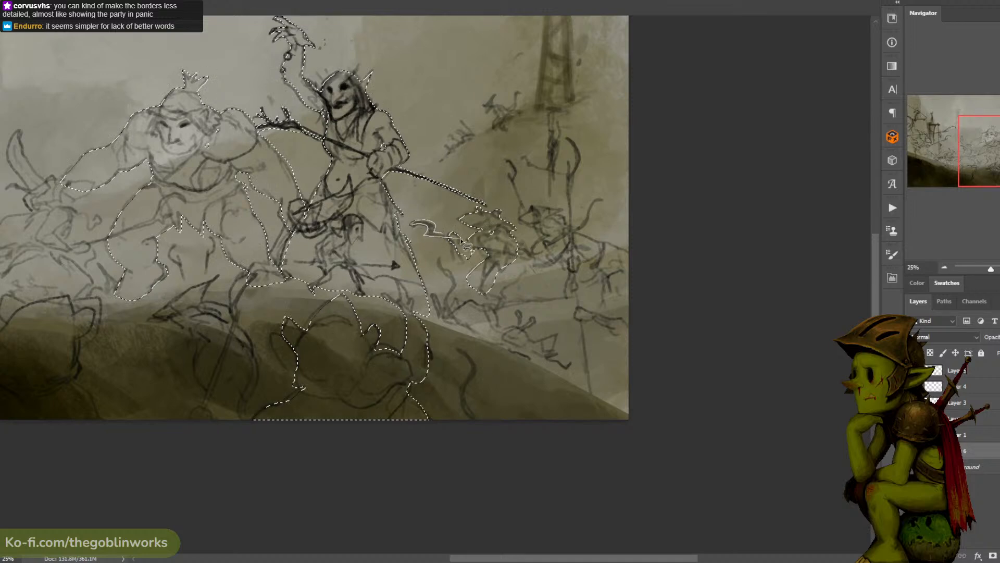
left_click_drag(461, 240, 547, 258)
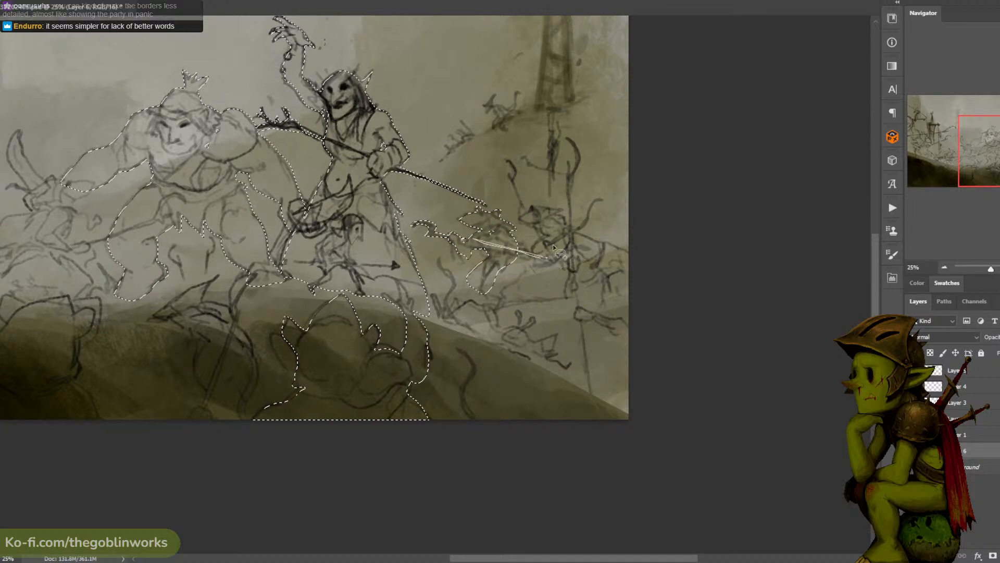
- Extend the selection over the second rat's head, raised curved weapon, torso and the curved shape behind it
mouse_move(535, 223)
left_mouse_down()
mouse_move(567, 206)
mouse_move(544, 224)
mouse_move(520, 220)
left_mouse_up()
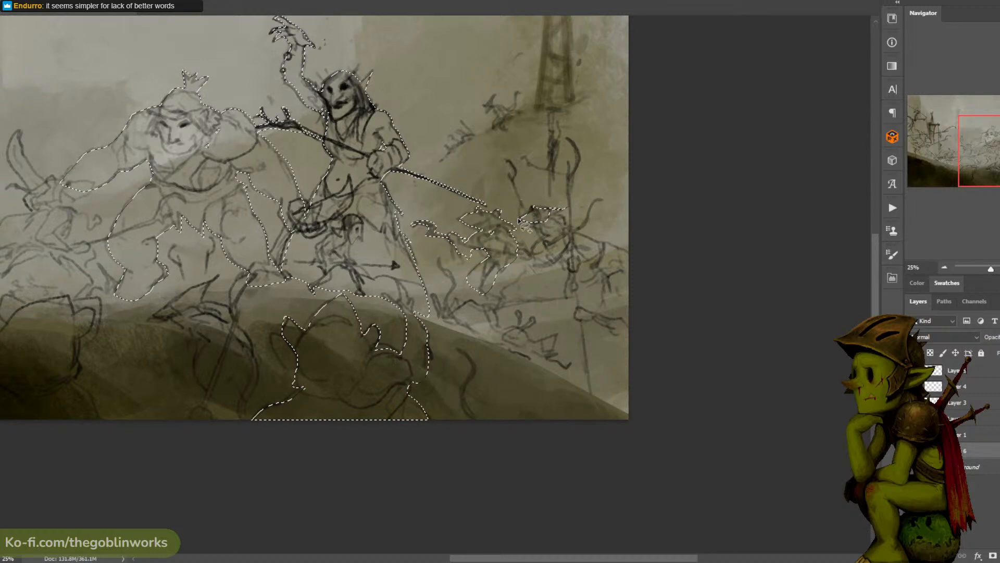
left_click_drag(524, 211, 516, 191)
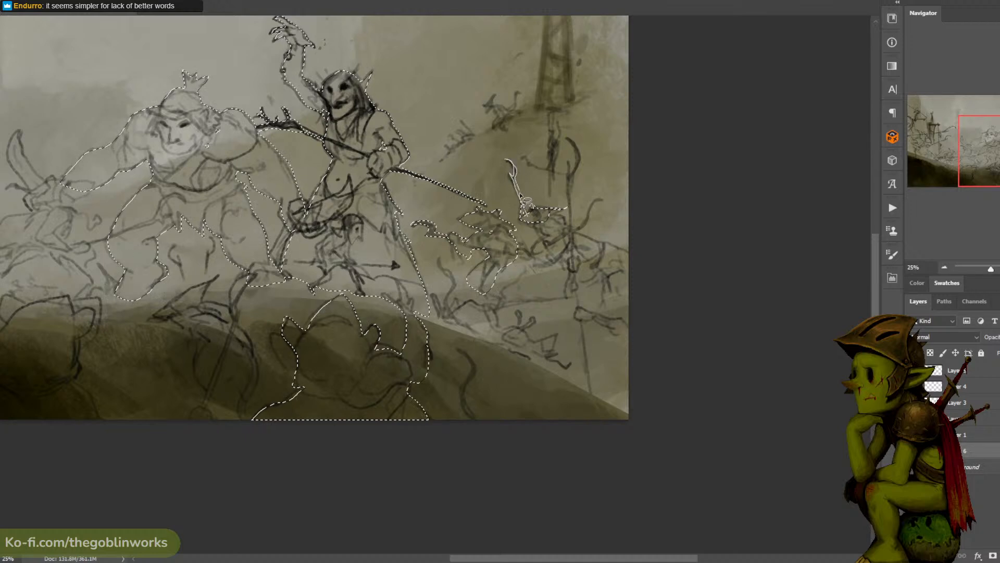
left_click_drag(537, 229, 532, 221)
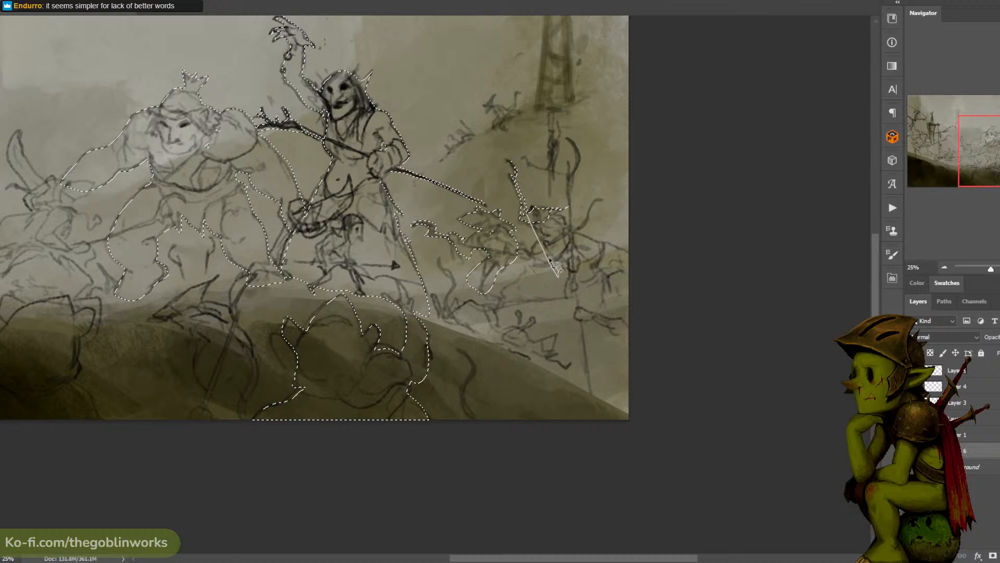
mouse_move(549, 259)
left_mouse_down()
mouse_move(534, 216)
mouse_move(534, 254)
mouse_move(547, 258)
mouse_move(567, 242)
mouse_move(563, 226)
mouse_move(557, 213)
mouse_move(541, 226)
mouse_move(541, 234)
mouse_move(575, 229)
mouse_move(604, 200)
left_mouse_up()
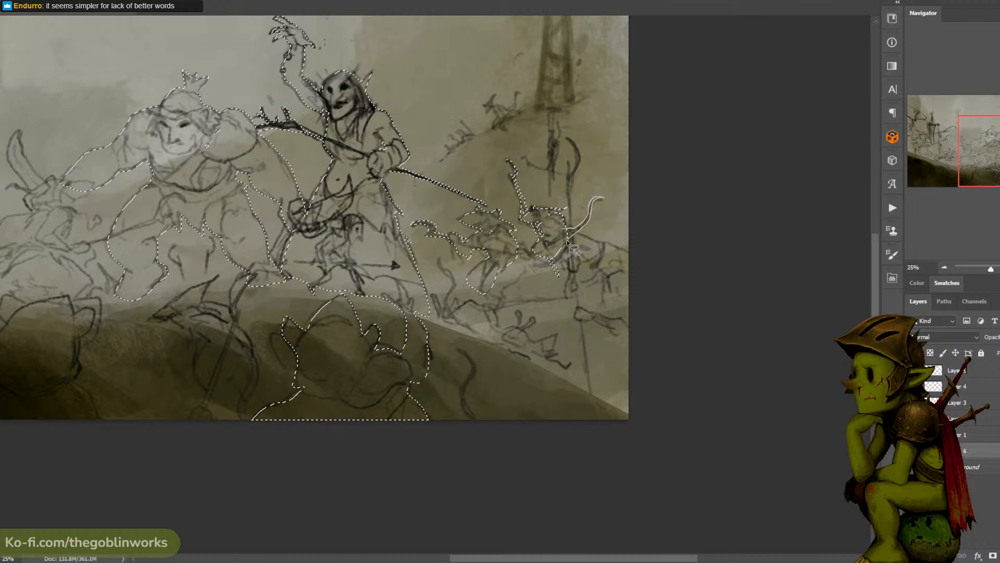
left_click_drag(567, 241, 554, 232)
- Add the legs and lower bodies of the rats at the canvas's far right edge to the selection
left_click_drag(595, 187, 565, 165)
mouse_move(599, 230)
left_mouse_down()
mouse_move(561, 215)
mouse_move(545, 223)
mouse_move(620, 250)
mouse_move(567, 247)
left_mouse_up()
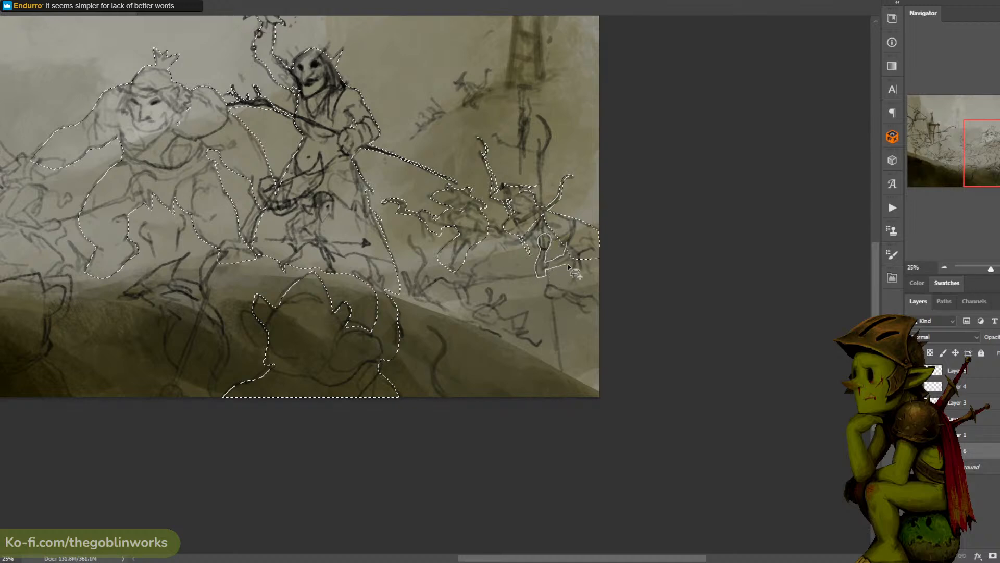
left_click_drag(569, 266, 600, 253)
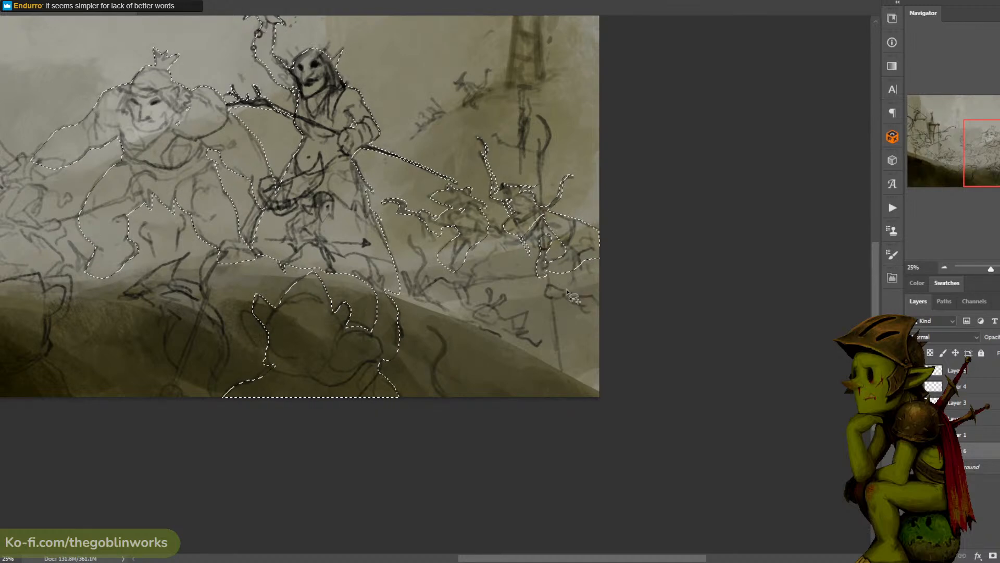
mouse_move(566, 291)
left_mouse_down()
mouse_move(547, 285)
mouse_move(543, 298)
mouse_move(613, 316)
mouse_move(613, 253)
mouse_move(586, 248)
mouse_move(571, 269)
mouse_move(589, 305)
mouse_move(626, 299)
mouse_move(566, 327)
mouse_move(590, 305)
mouse_move(567, 329)
mouse_move(572, 350)
mouse_move(579, 323)
mouse_move(572, 334)
mouse_move(561, 319)
mouse_move(552, 325)
mouse_move(568, 376)
mouse_move(583, 349)
mouse_move(612, 339)
mouse_move(626, 305)
mouse_move(568, 332)
mouse_move(581, 314)
left_mouse_up()
- Add the long polearm to the selection, outlining its thin shaft and curved blade
left_click_drag(537, 140, 537, 160)
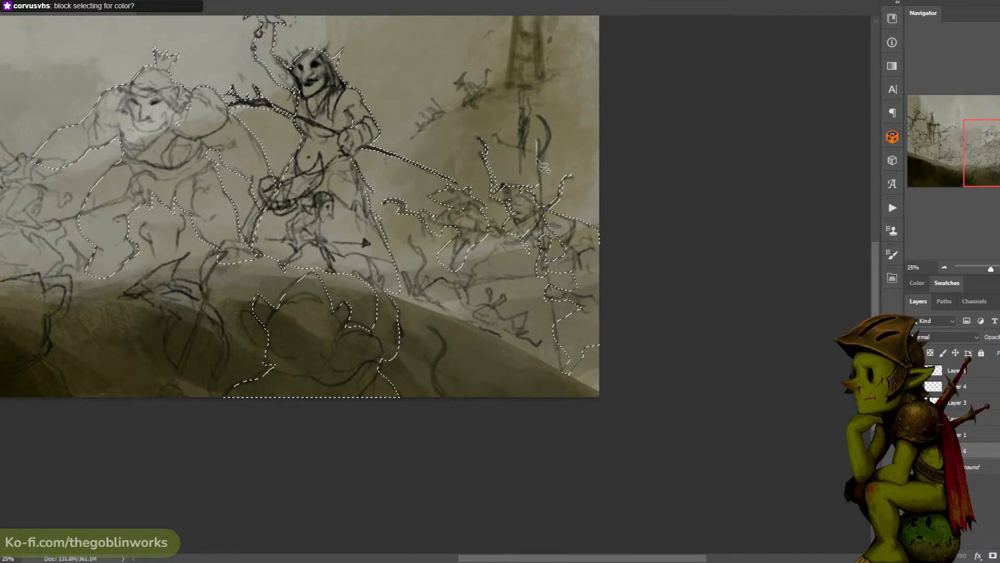
left_click_drag(542, 210, 546, 270)
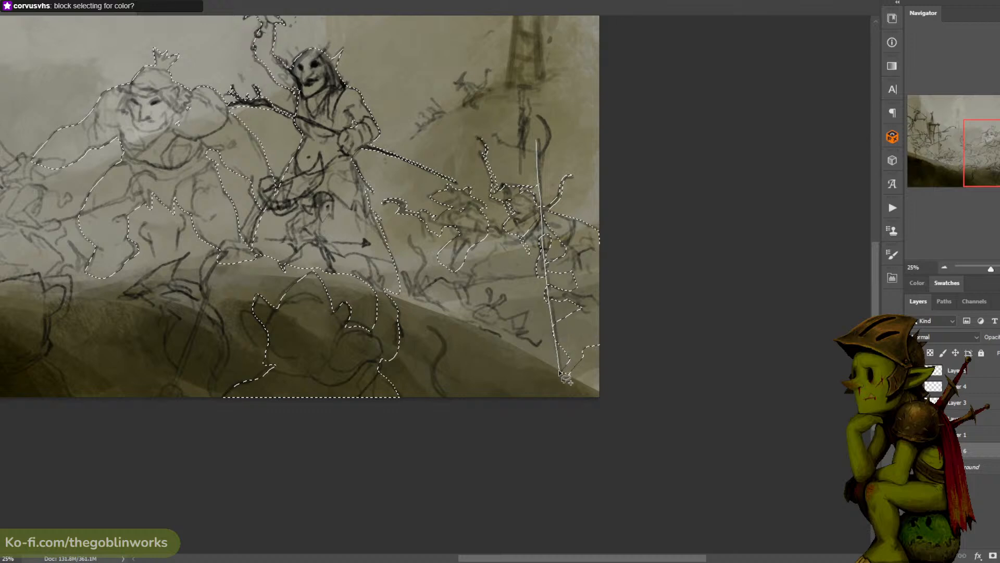
left_click_drag(560, 358, 551, 300)
left_click_drag(546, 245, 541, 178)
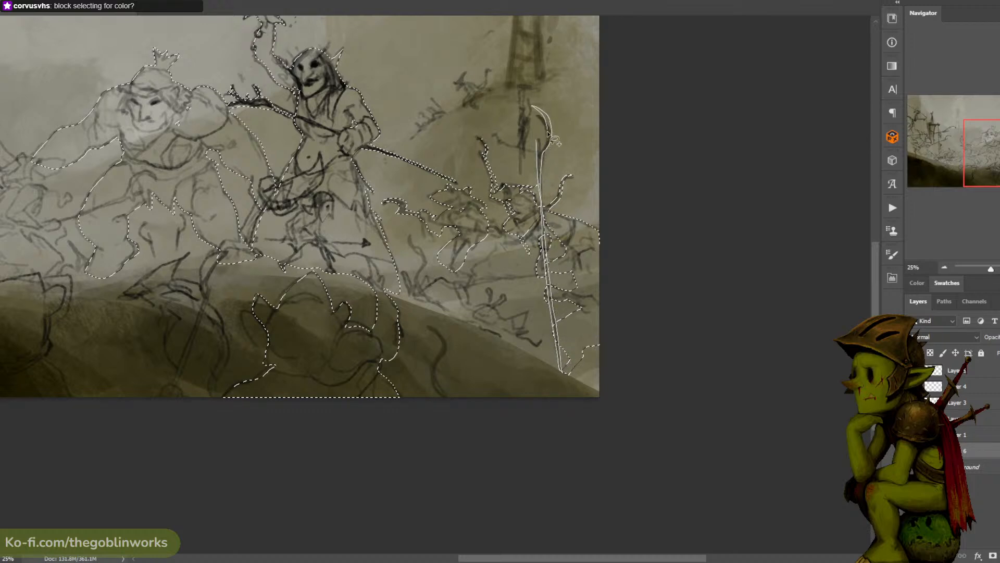
left_click_drag(539, 144, 542, 151)
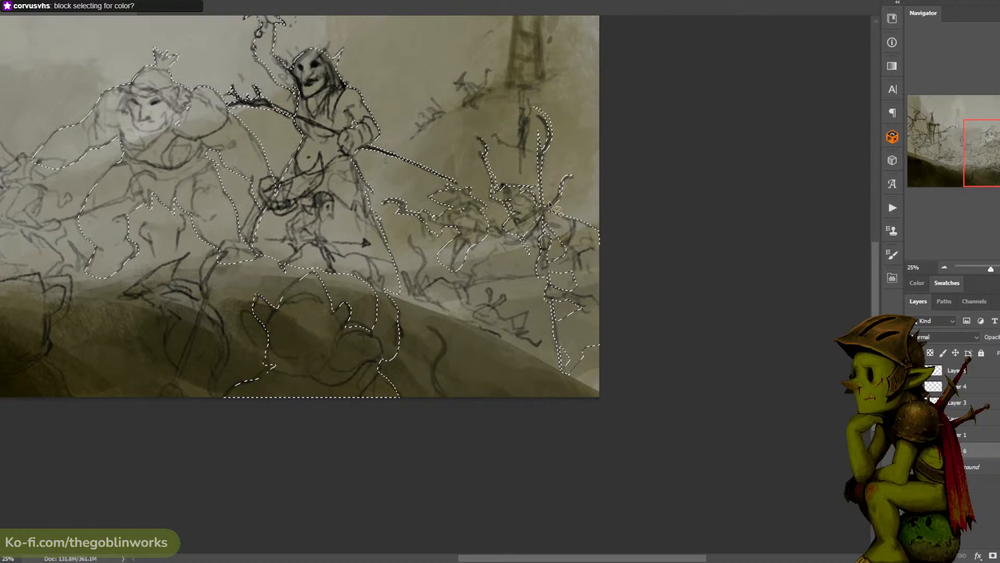
- Add the low rat figures along the ridge and the curved foreground tail to the selection
left_click_drag(553, 196, 585, 167)
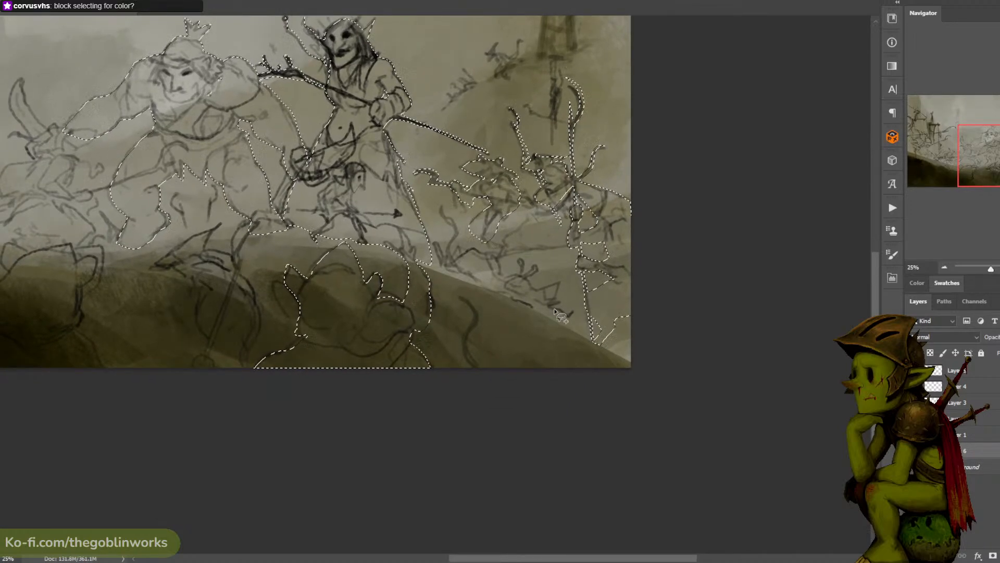
mouse_move(544, 313)
left_mouse_down()
mouse_move(560, 290)
mouse_move(531, 293)
mouse_move(538, 274)
left_mouse_up()
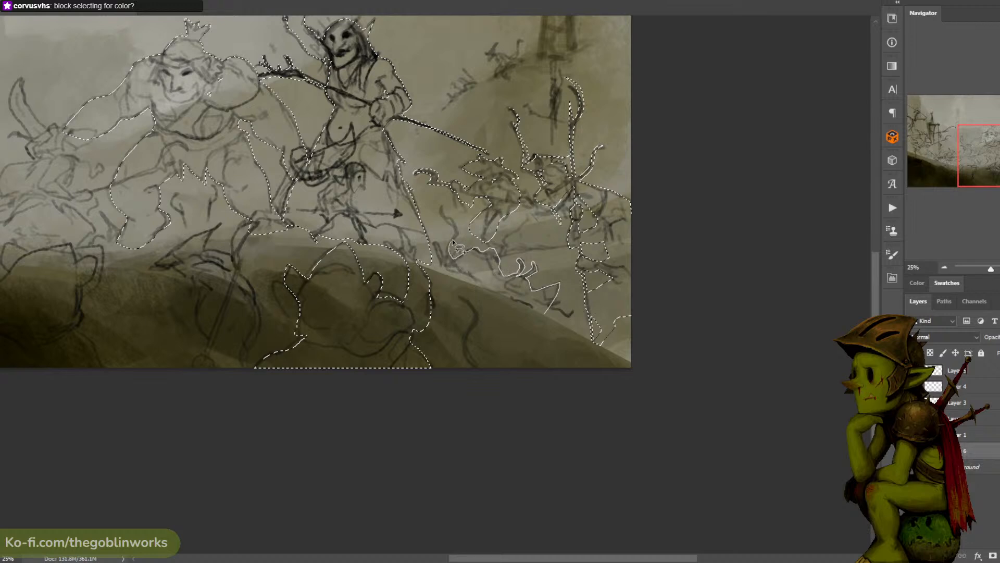
left_click_drag(452, 223, 444, 209)
mouse_move(478, 285)
left_mouse_down()
mouse_move(576, 313)
mouse_move(551, 304)
mouse_move(563, 289)
left_mouse_up()
mouse_move(538, 365)
left_mouse_down()
mouse_move(518, 291)
mouse_move(535, 305)
mouse_move(528, 337)
mouse_move(552, 386)
left_mouse_up()
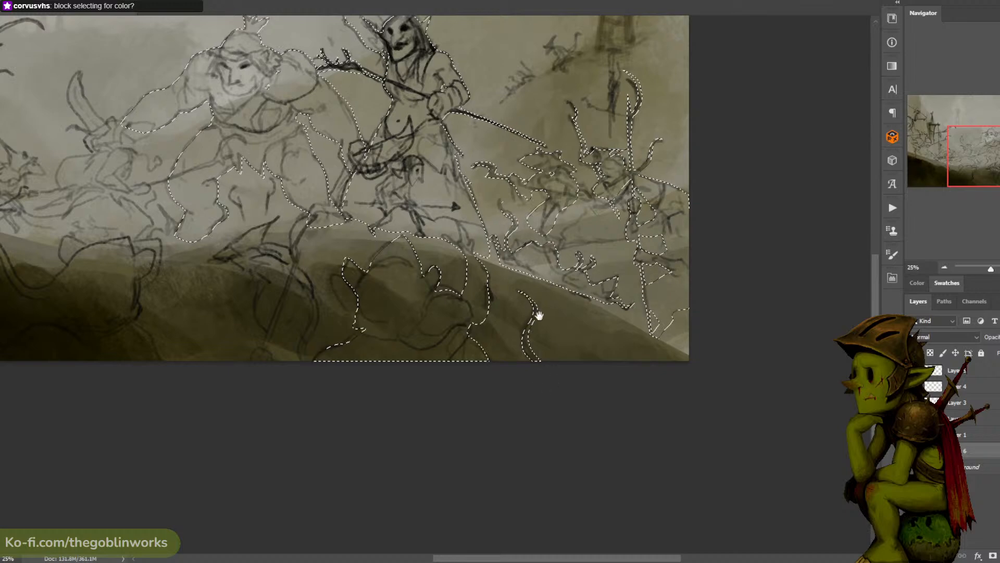
- Add the pointed-snout foreground figure between the ogre and the large rat to the selection, including its jagged lower end
left_click_drag(536, 315, 659, 300)
left_click_drag(471, 208, 514, 214)
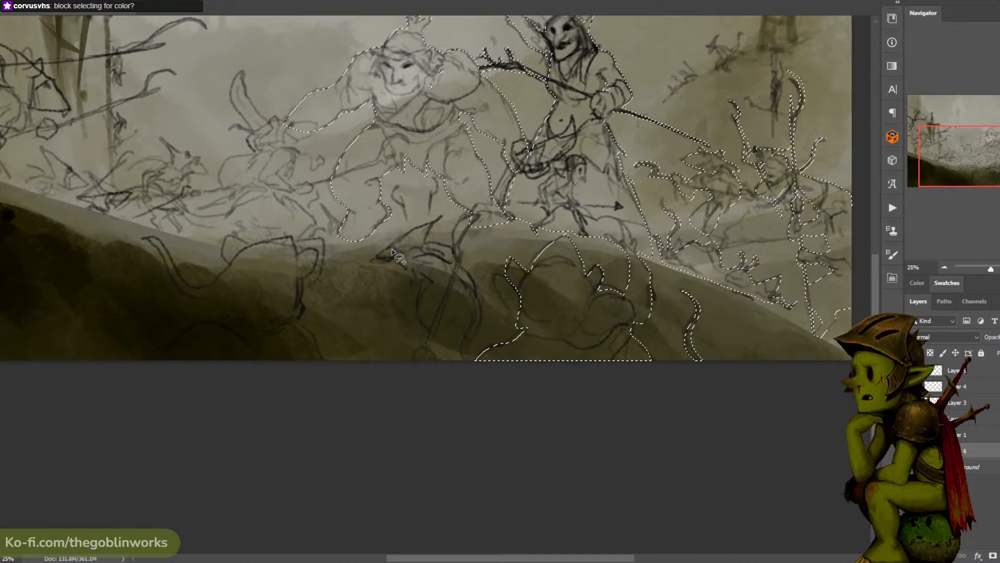
mouse_move(397, 241)
left_mouse_down()
mouse_move(381, 254)
mouse_move(425, 247)
mouse_move(444, 218)
mouse_move(388, 254)
left_mouse_up()
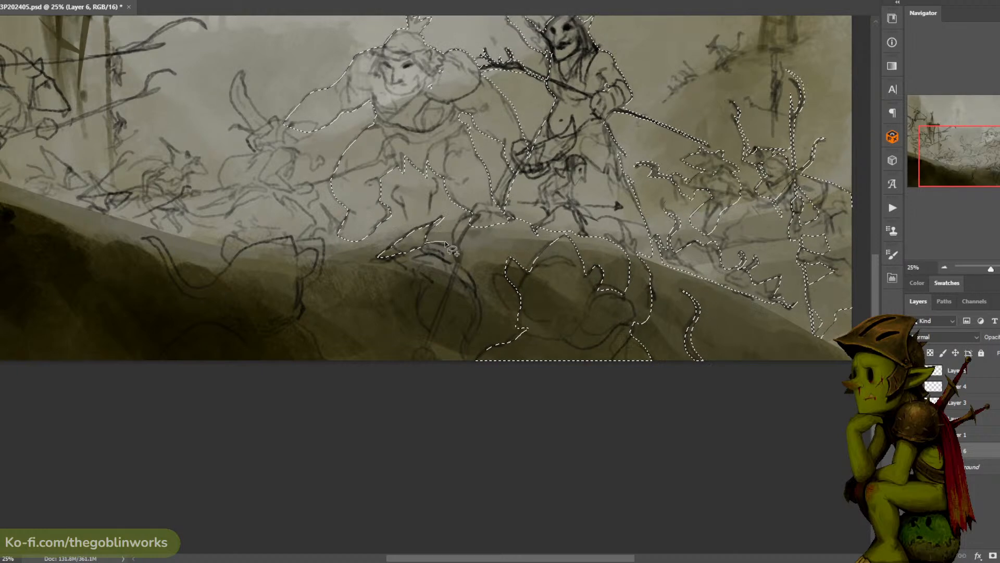
mouse_move(458, 268)
left_mouse_down()
mouse_move(480, 308)
mouse_move(467, 371)
mouse_move(462, 352)
left_mouse_up()
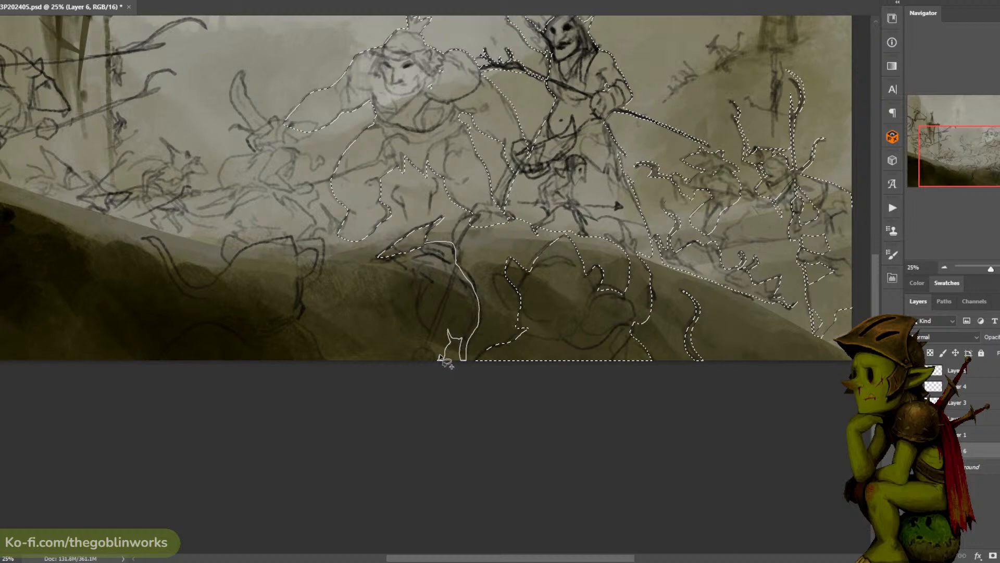
mouse_move(432, 331)
left_mouse_down()
mouse_move(399, 267)
mouse_move(365, 258)
mouse_move(441, 241)
mouse_move(449, 250)
left_mouse_up()
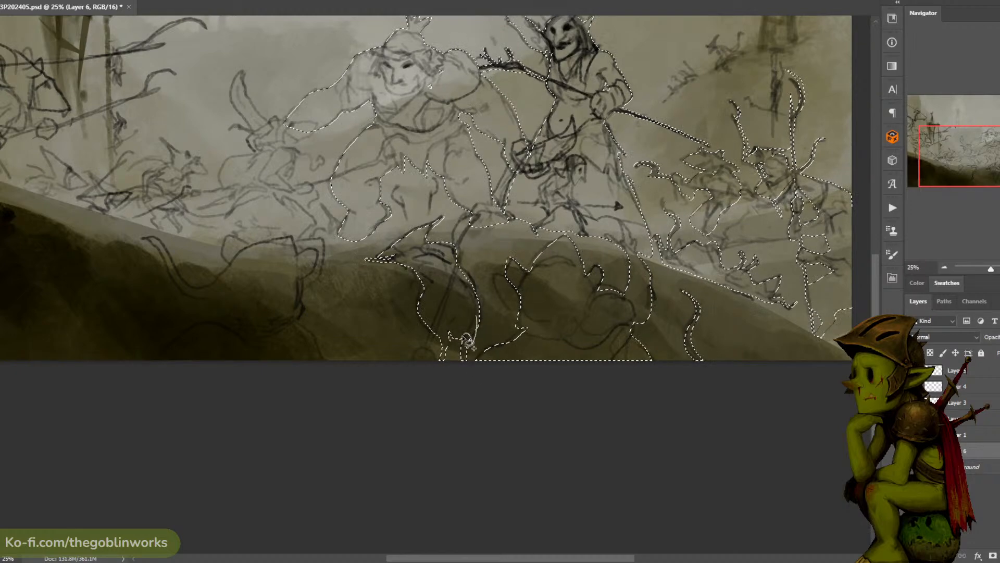
mouse_move(473, 333)
left_mouse_down()
mouse_move(456, 357)
mouse_move(460, 308)
left_mouse_up()
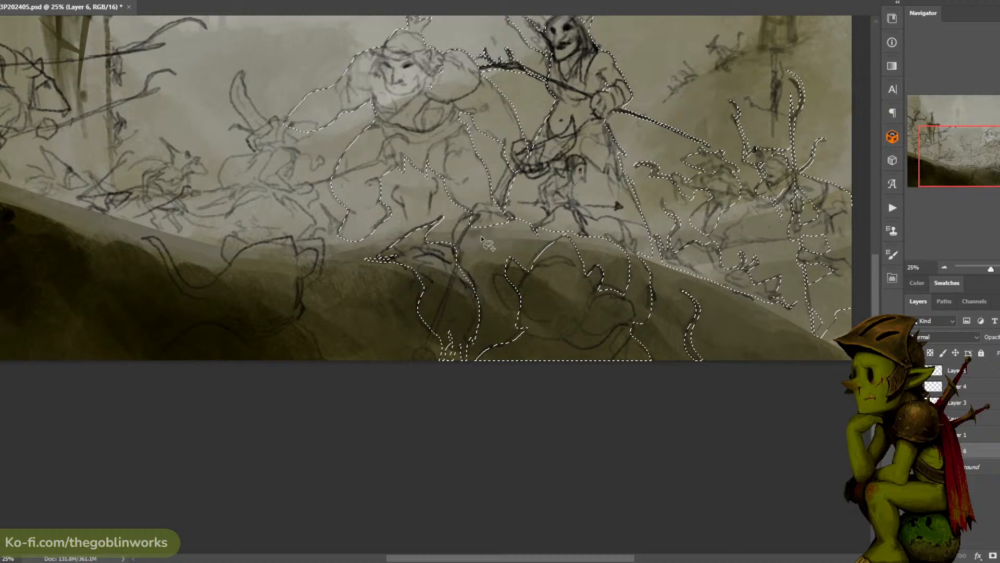
- Add the foreground rat with the curled tail to the selection, covering its ears, head and shoulders
left_click_drag(467, 236, 590, 202)
mouse_move(447, 330)
left_mouse_down()
mouse_move(426, 277)
mouse_move(449, 220)
left_mouse_up()
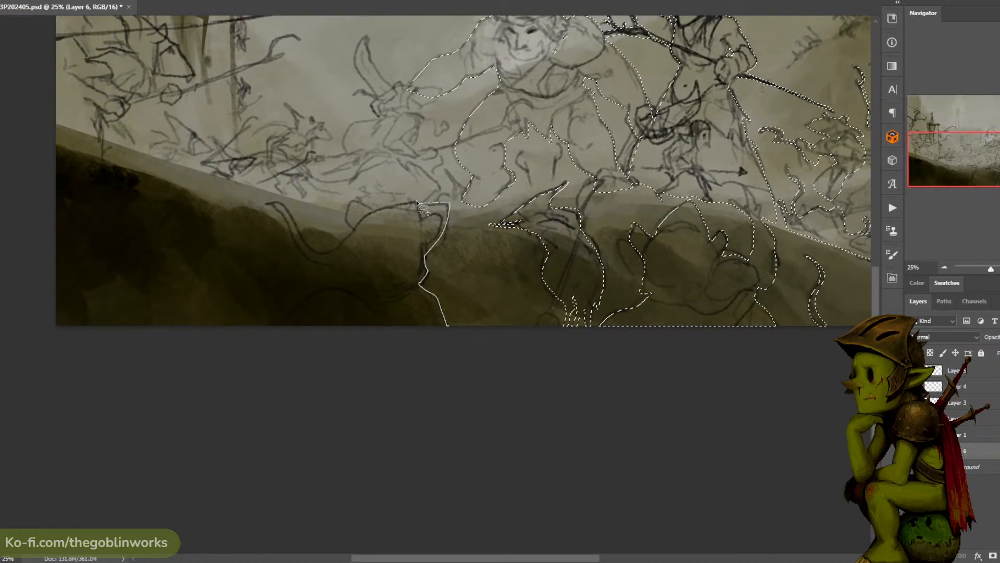
mouse_move(364, 206)
left_mouse_down()
mouse_move(333, 244)
mouse_move(304, 242)
mouse_move(338, 271)
mouse_move(364, 395)
mouse_move(449, 334)
left_mouse_up()
mouse_move(484, 181)
left_mouse_down()
mouse_move(556, 328)
mouse_move(545, 327)
left_mouse_up()
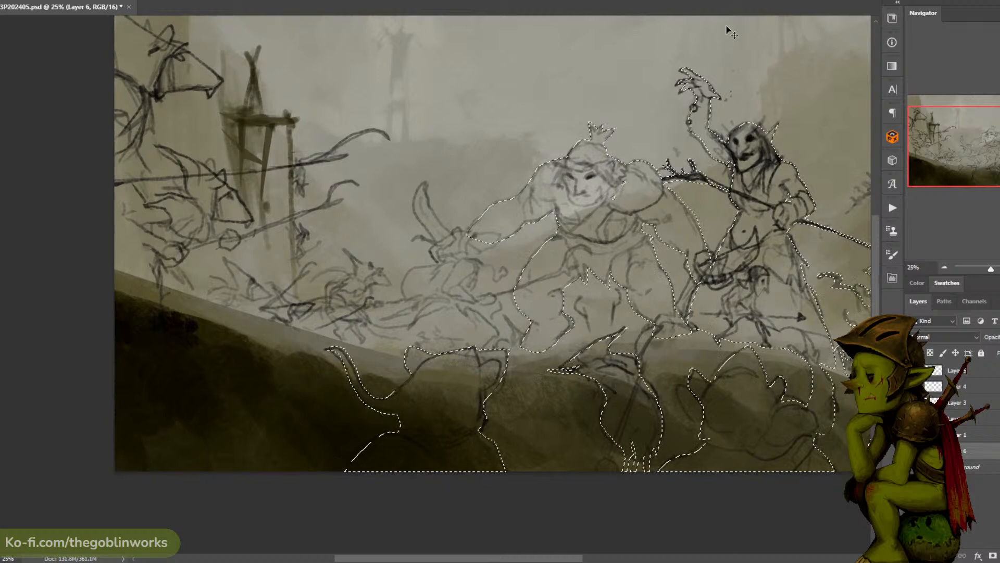
- Fill the selected figures with white and deselect
key("ctrl+minus")
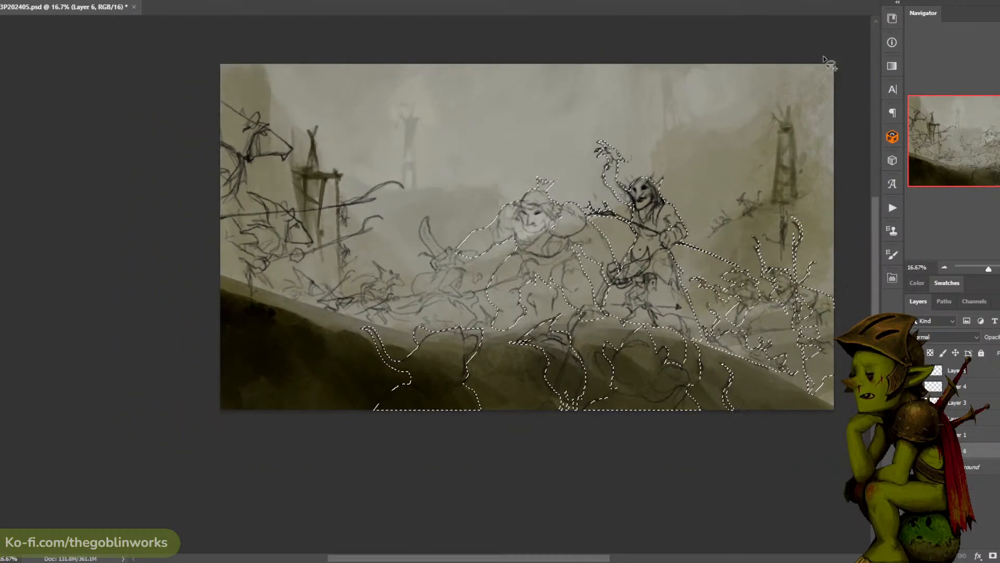
left_click(588, 228)
key("ctrl+d")
left_click_drag(826, 297, 677, 278)
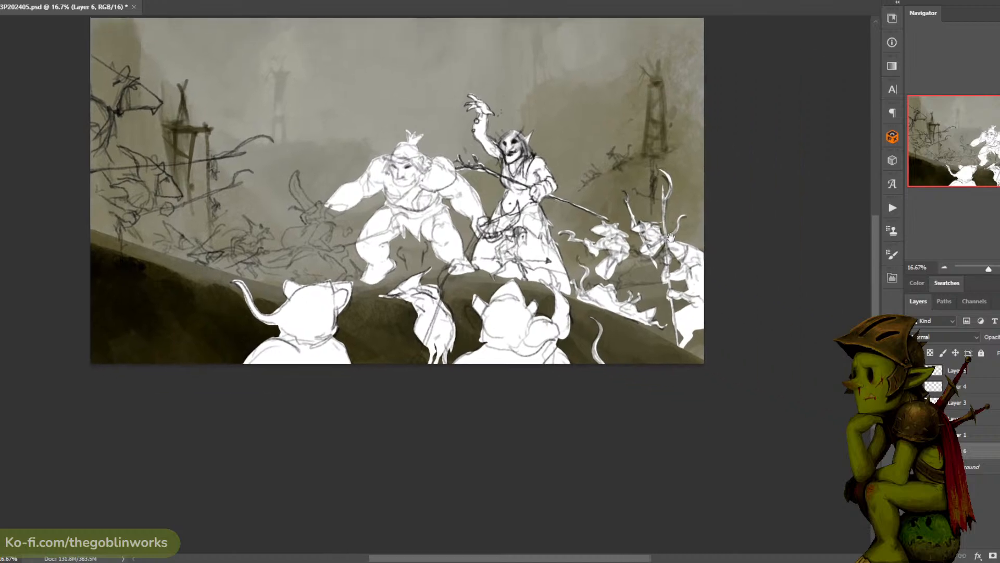
- Lasso the missing body and legs of the rat by the staff's tail end and fill them with white
key("ctrl+plus")
left_click_drag(737, 149, 587, 137)
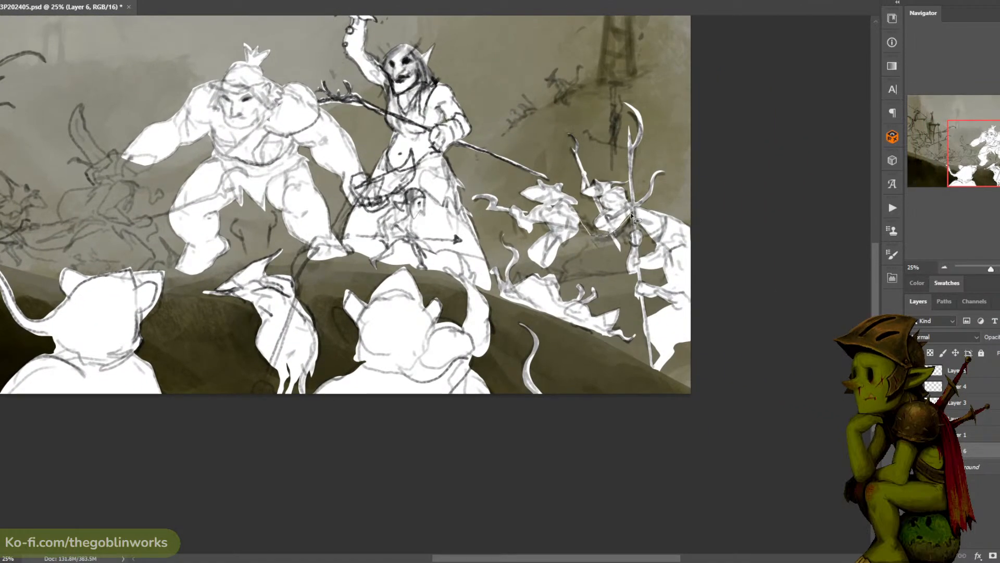
left_click_drag(621, 233, 568, 266)
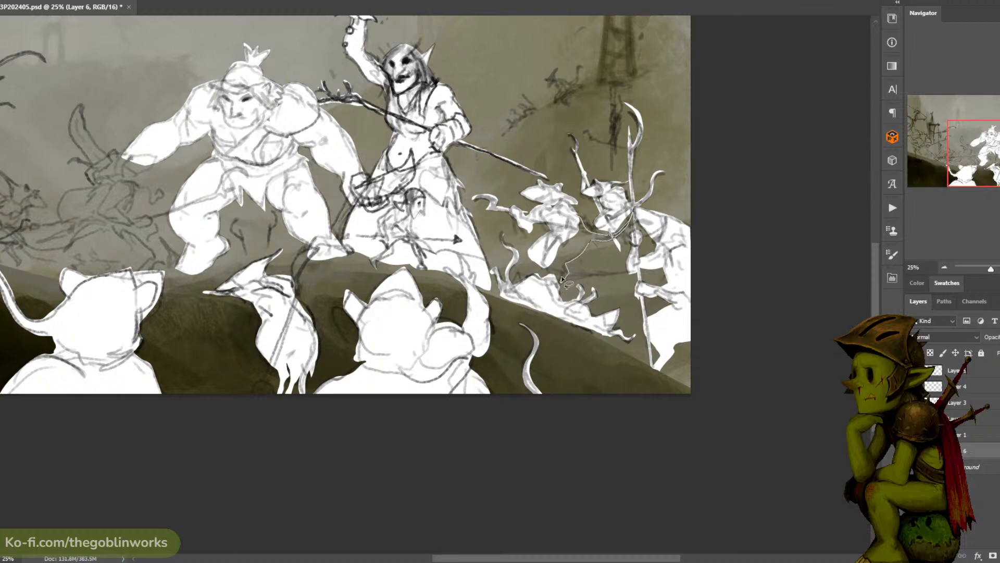
left_click_drag(576, 215, 577, 216)
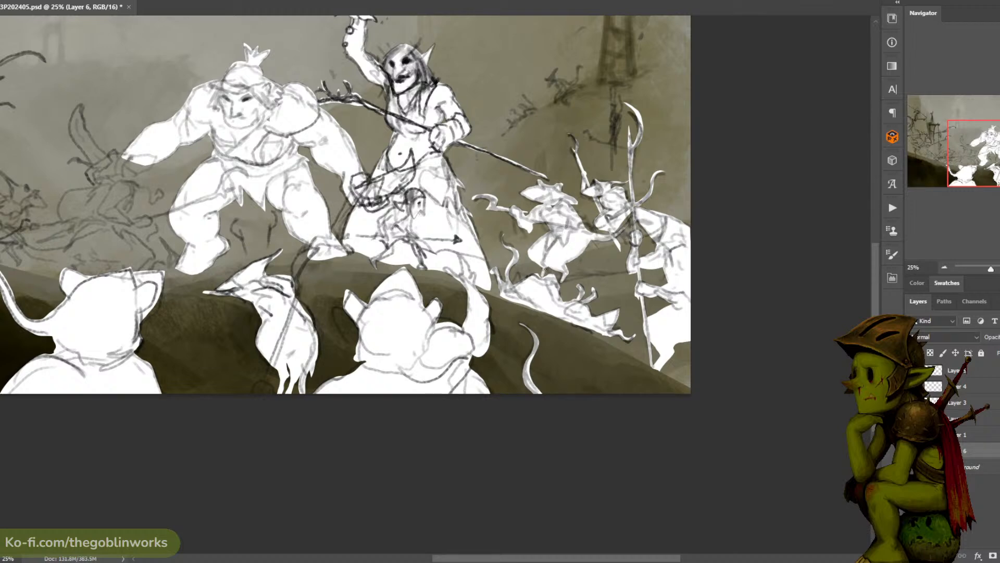
- Begin a lasso outline around the blade-wielding rat to the left of the ogre
left_click_drag(672, 136, 644, 170)
key("ctrl+minus")
key("ctrl+minus")
key("ctrl+plus")
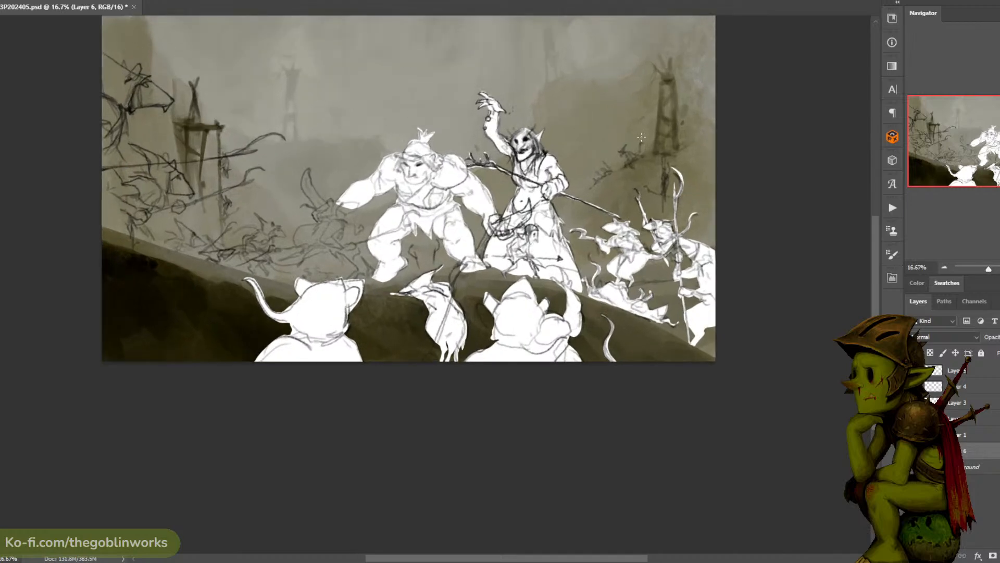
left_click_drag(579, 167, 646, 201)
key("ctrl+plus")
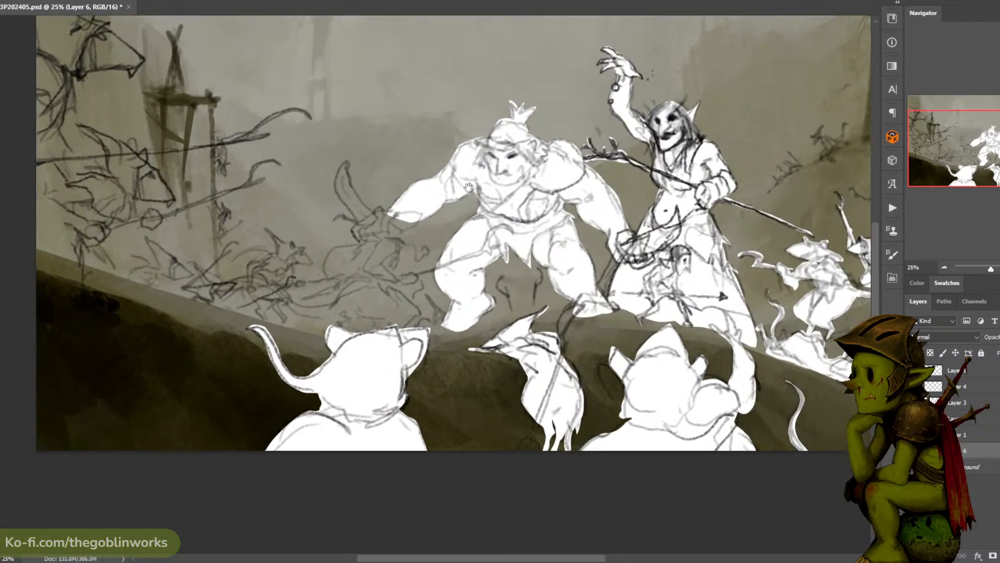
left_click_drag(411, 313, 459, 309)
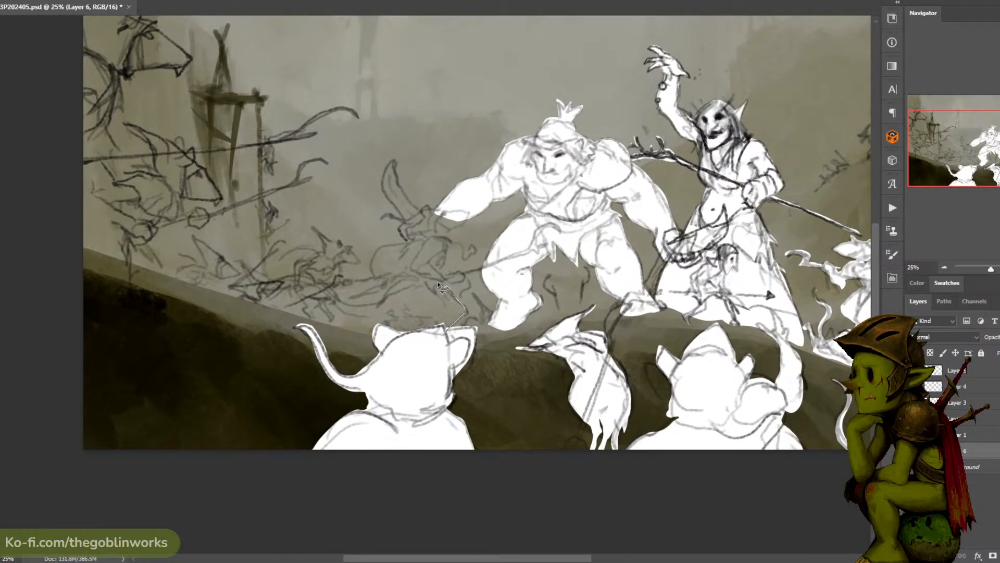
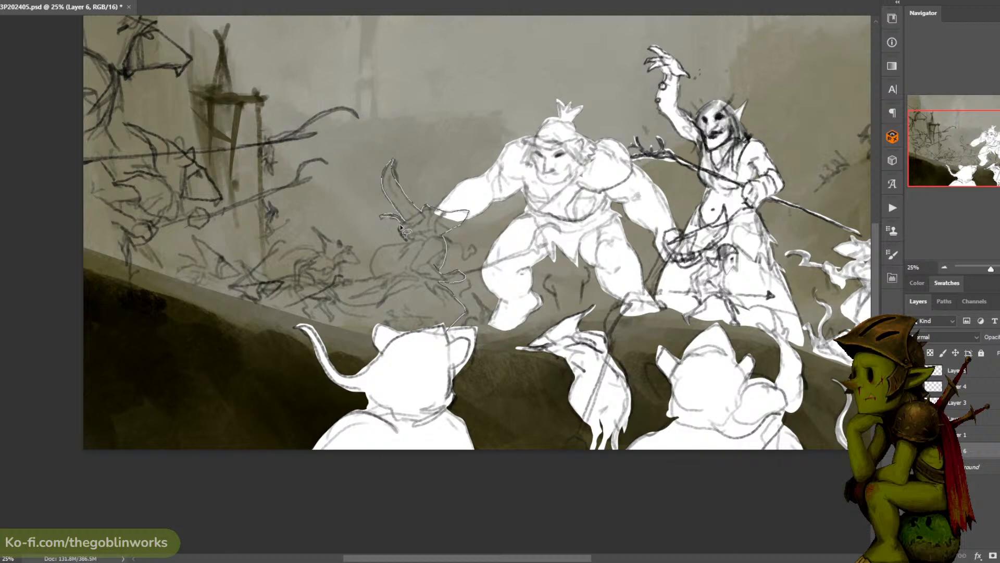
- Finish the lasso outline around the blade-wielding rat's back, tail and lower body, fill it with white and deselect
left_click_drag(408, 246, 379, 250)
mouse_move(347, 306)
left_mouse_down()
mouse_move(298, 274)
mouse_move(281, 281)
mouse_move(370, 315)
left_mouse_up()
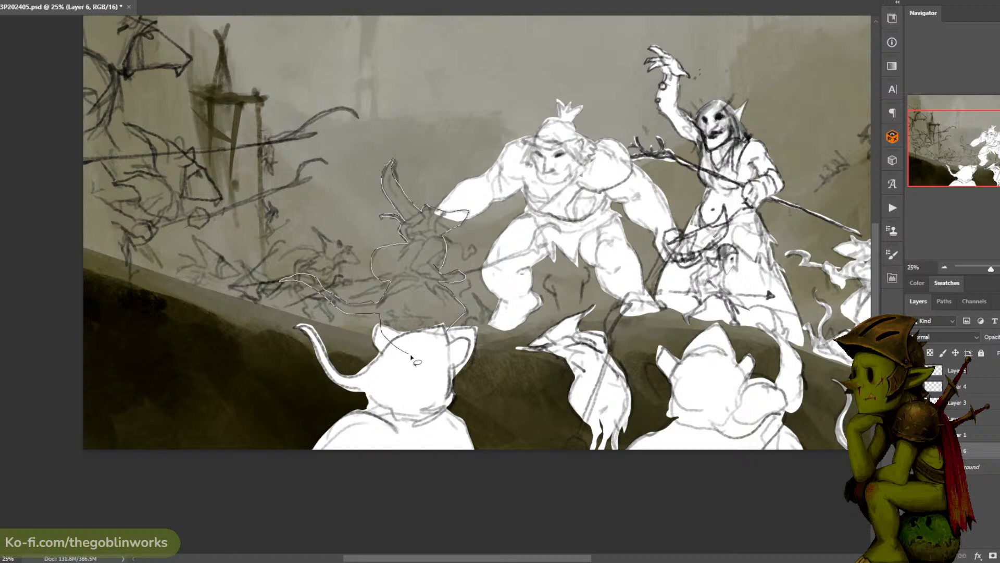
left_click_drag(412, 357, 446, 346)
key("alt+BackSpace")
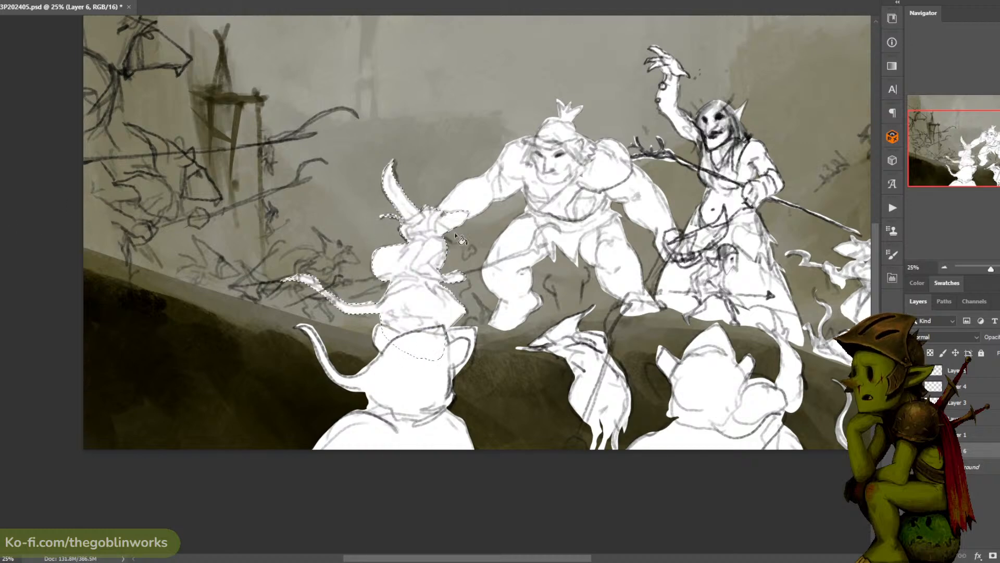
key("ctrl+d")
- Lasso the small running rat behind the blade-wielding rat, including its tail and legs, fill it with white and deselect
left_click_drag(512, 167, 539, 182)
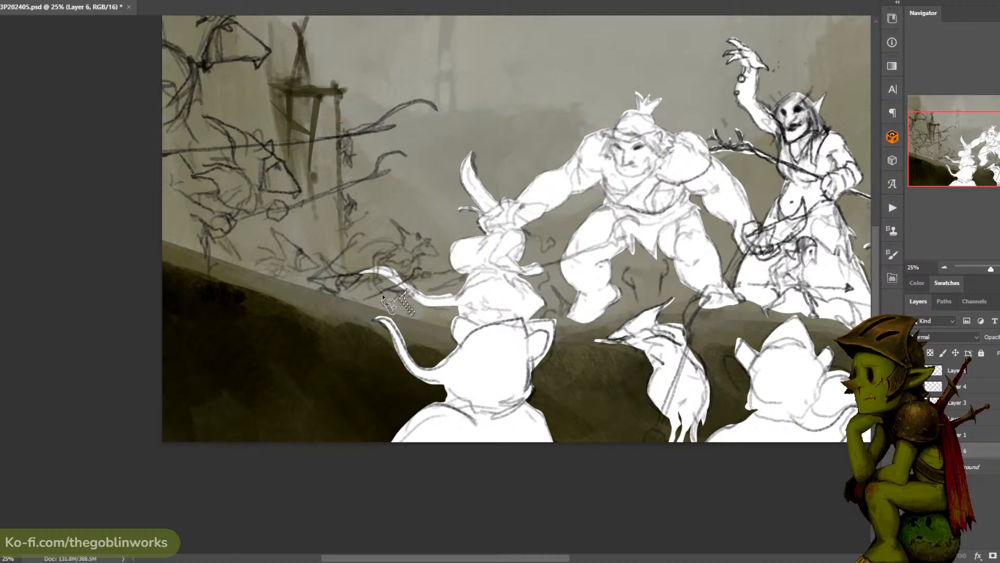
mouse_move(373, 264)
left_mouse_down()
mouse_move(411, 248)
mouse_move(401, 269)
mouse_move(395, 298)
left_mouse_up()
mouse_move(412, 260)
left_mouse_down()
mouse_move(439, 258)
mouse_move(392, 219)
mouse_move(400, 258)
mouse_move(345, 277)
mouse_move(328, 261)
mouse_move(380, 267)
mouse_move(365, 279)
mouse_move(379, 283)
mouse_move(352, 289)
mouse_move(333, 265)
mouse_move(343, 251)
mouse_move(337, 265)
mouse_move(351, 289)
mouse_move(318, 256)
mouse_move(368, 280)
left_mouse_up()
key("ctrl+z")
key("ctrl+z")
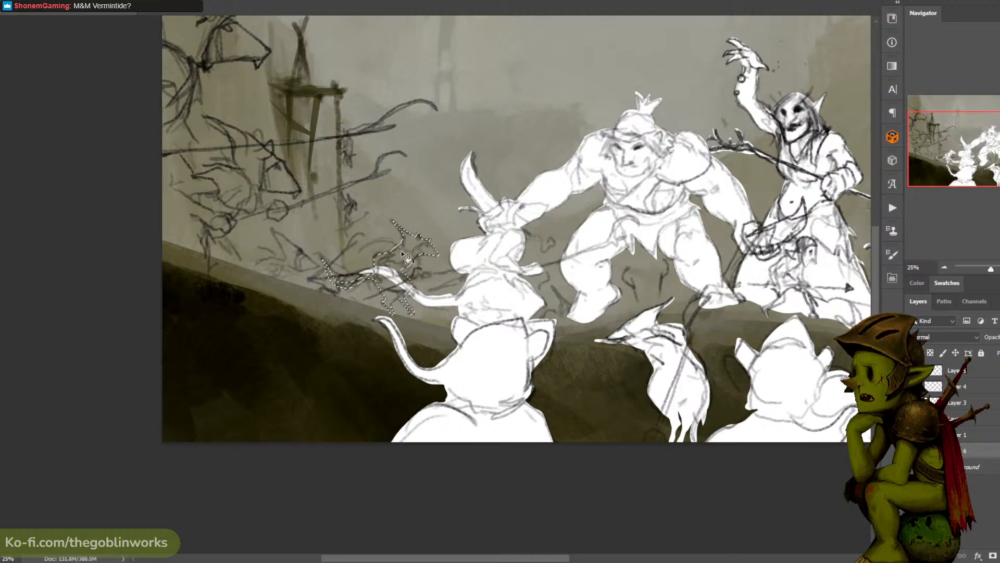
key("alt+BackSpace")
key("ctrl+d")
- Lasso the missing hand of the small running rat and the rat head just behind its tail
left_click_drag(480, 166, 504, 188)
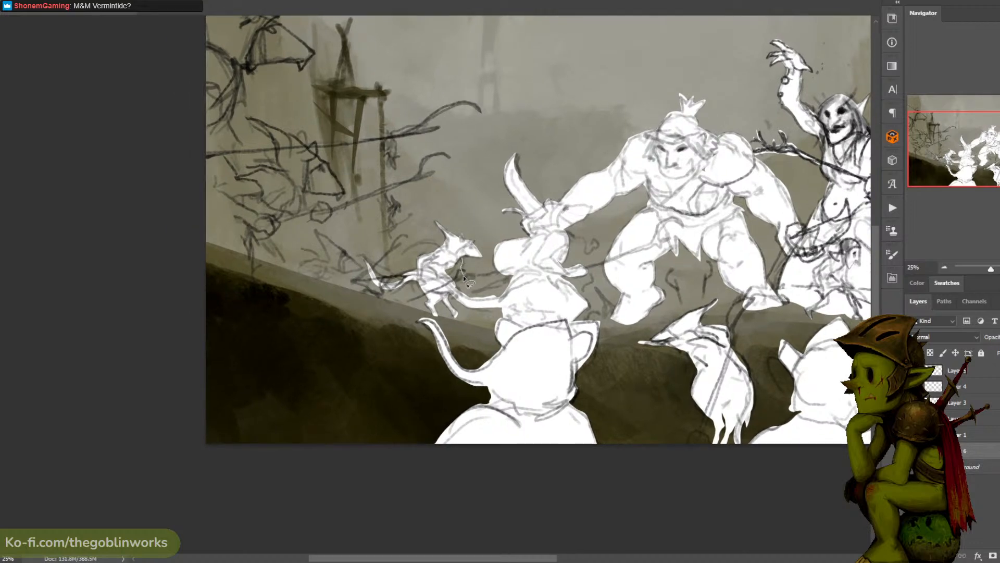
left_click_drag(463, 276, 453, 251)
key("b")
mouse_move(428, 286)
left_mouse_down()
mouse_move(390, 264)
mouse_move(401, 285)
mouse_move(376, 287)
mouse_move(414, 308)
mouse_move(434, 296)
mouse_move(428, 287)
left_mouse_up()
left_click_drag(445, 234, 513, 239)
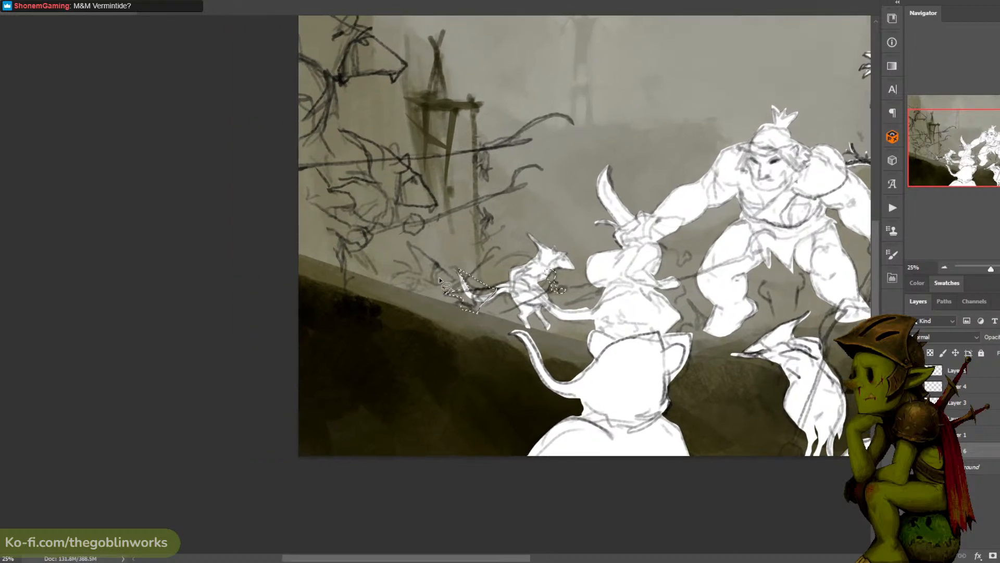
- Add the rearmost small rat on the slope to the selection, fill the selected shapes with white and deselect
mouse_move(414, 293)
left_mouse_down()
mouse_move(454, 282)
mouse_move(424, 291)
left_mouse_up()
key("ctrl+z")
left_click_drag(418, 255, 405, 238)
mouse_move(445, 268)
left_mouse_down()
mouse_move(454, 281)
mouse_move(432, 227)
left_mouse_up()
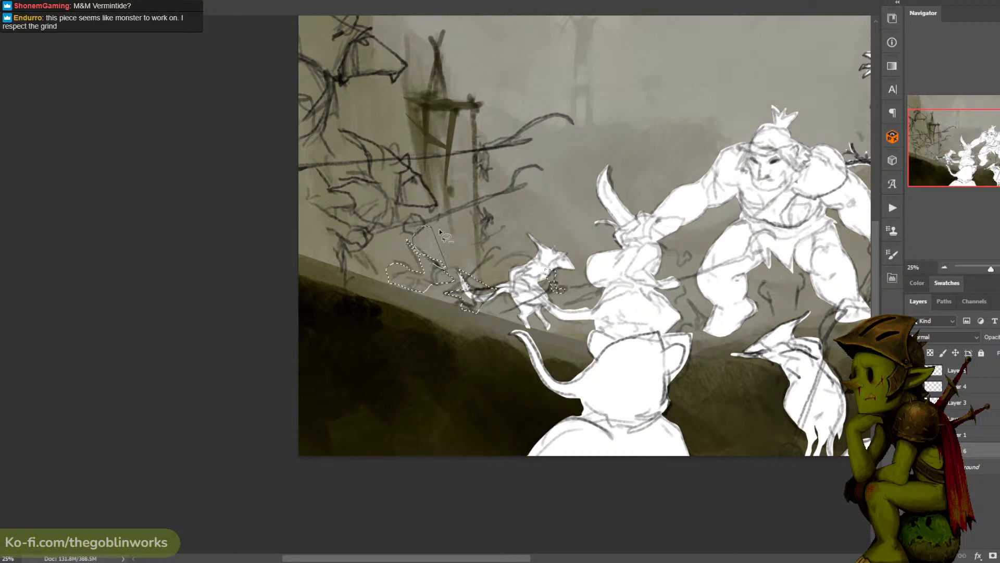
left_click(0, 216)
left_click(428, 282)
left_click(468, 298)
key("ctrl+d")
- Lasso the two large rats at the canvas's left edge and the long hooked polearm, fill them with white and deselect
mouse_move(461, 221)
left_mouse_down()
mouse_move(515, 241)
mouse_move(458, 234)
mouse_move(434, 250)
mouse_move(437, 237)
mouse_move(457, 238)
mouse_move(445, 236)
mouse_move(444, 219)
mouse_move(484, 218)
mouse_move(445, 163)
mouse_move(385, 148)
mouse_move(407, 162)
mouse_move(421, 195)
mouse_move(359, 209)
mouse_move(364, 229)
mouse_move(384, 274)
mouse_move(425, 297)
mouse_move(410, 262)
mouse_move(442, 250)
left_mouse_up()
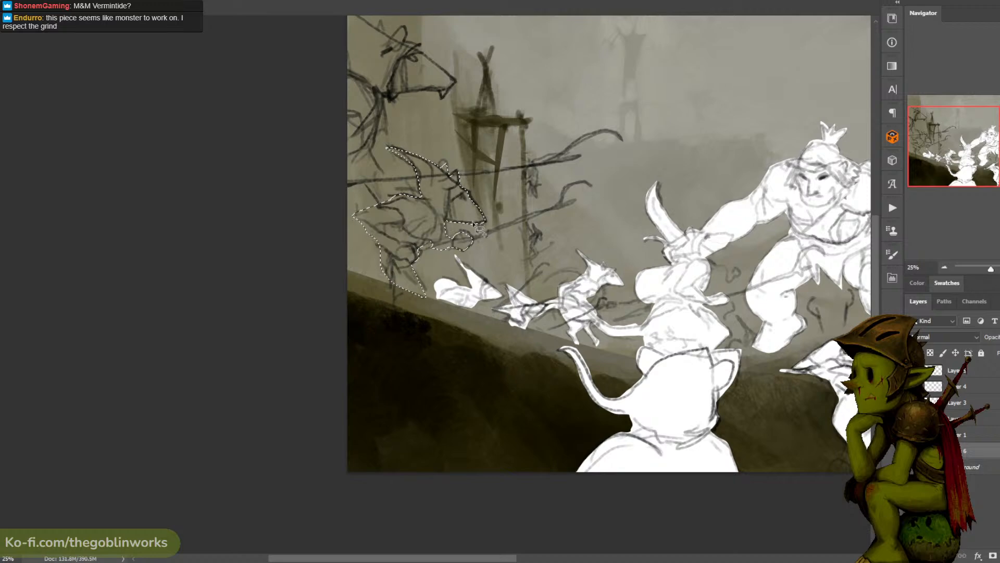
left_click_drag(442, 150, 490, 244)
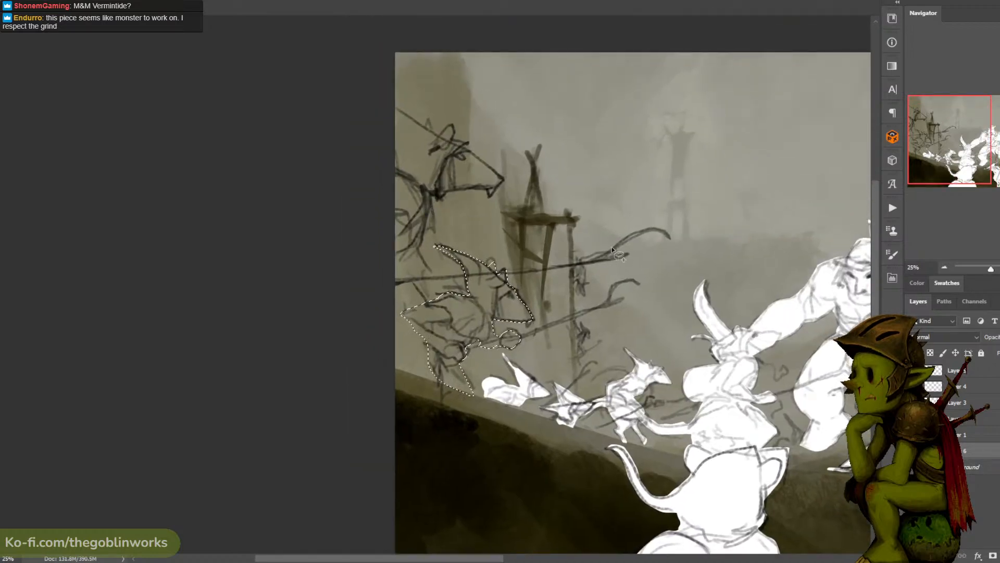
mouse_move(643, 231)
left_mouse_down()
mouse_move(586, 259)
mouse_move(381, 276)
mouse_move(372, 291)
mouse_move(611, 256)
left_mouse_up()
left_click_drag(669, 239, 671, 239)
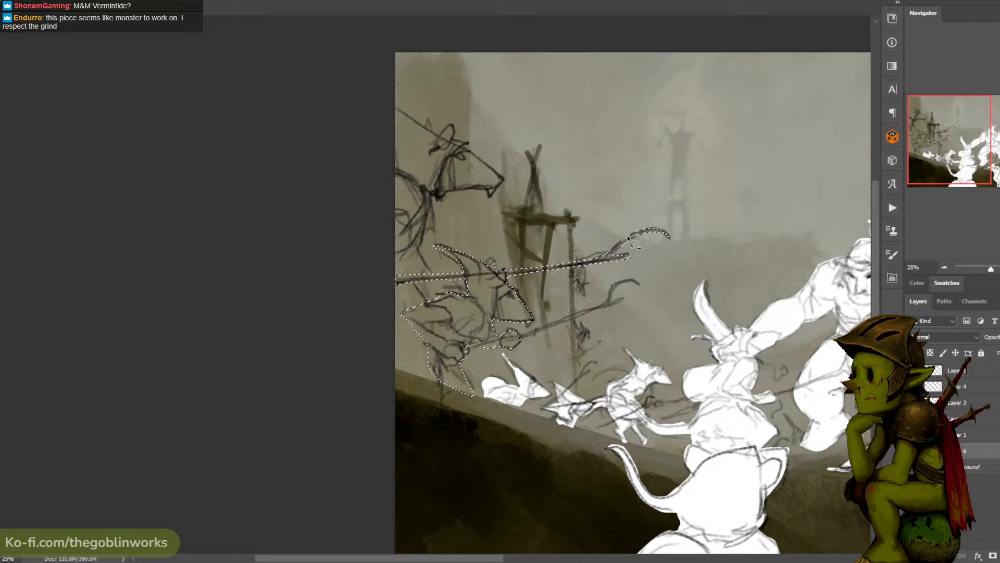
mouse_move(431, 279)
left_mouse_down()
mouse_move(417, 246)
mouse_move(428, 194)
mouse_move(484, 186)
mouse_move(489, 198)
mouse_move(504, 180)
mouse_move(452, 140)
mouse_move(455, 127)
mouse_move(438, 137)
mouse_move(400, 109)
mouse_move(382, 117)
mouse_move(356, 318)
mouse_move(370, 393)
mouse_move(371, 367)
mouse_move(435, 385)
mouse_move(445, 338)
mouse_move(432, 286)
left_mouse_up()
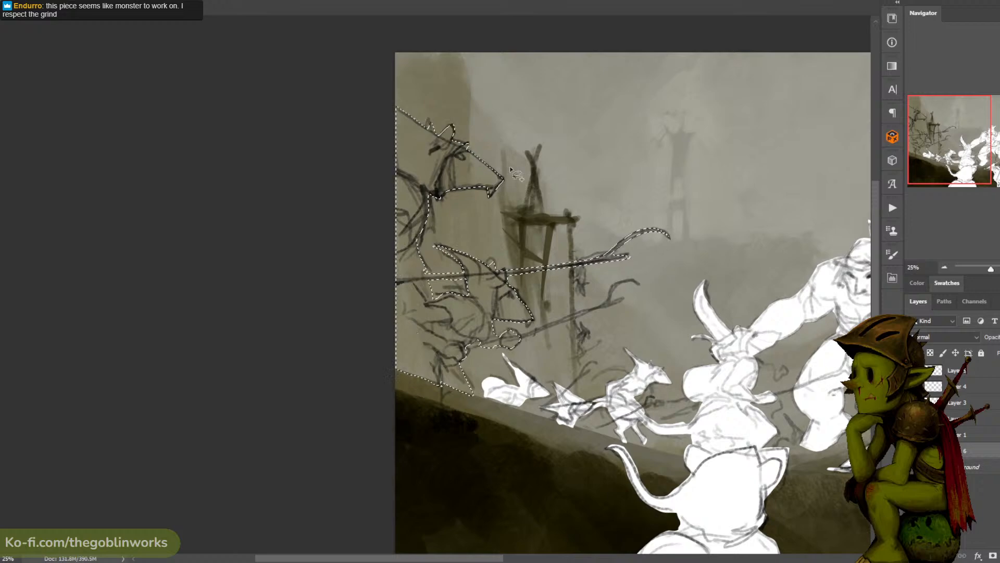
left_click(448, 167)
key("ctrl+d")
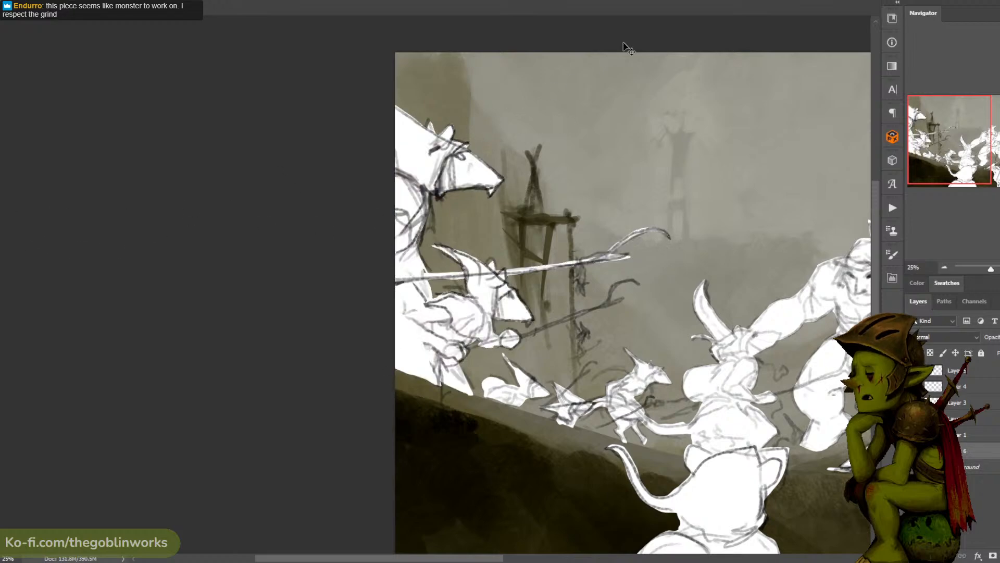
- Examine the whole composition at different zoom levels to check the white silhouettes
left_click_drag(591, 111, 406, 42)
key("ctrl+minus")
key("ctrl+minus")
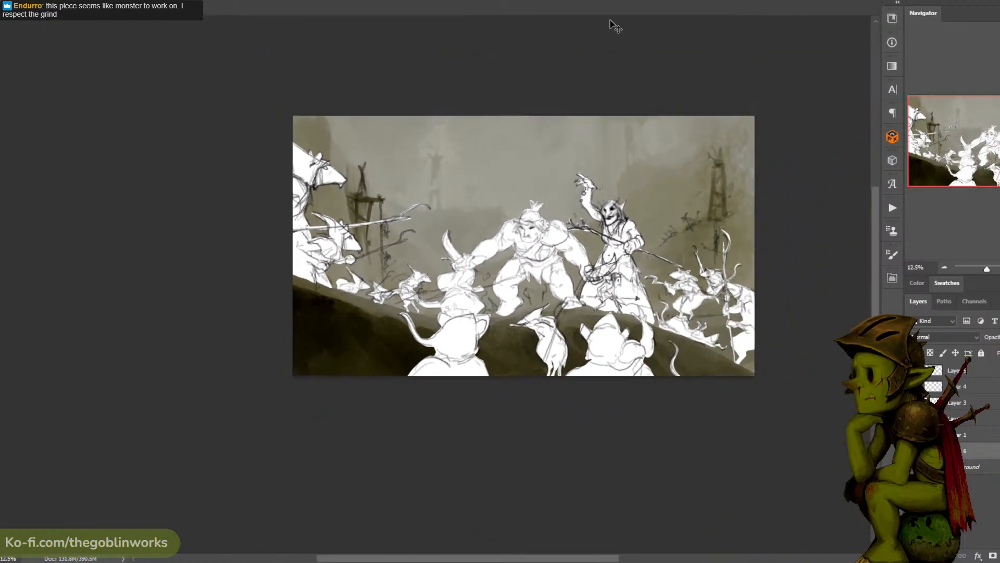
key("ctrl+plus")
left_click_drag(629, 72, 536, 50)
left_click_drag(654, 33, 611, 67)
key("ctrl+minus")
key("ctrl+plus")
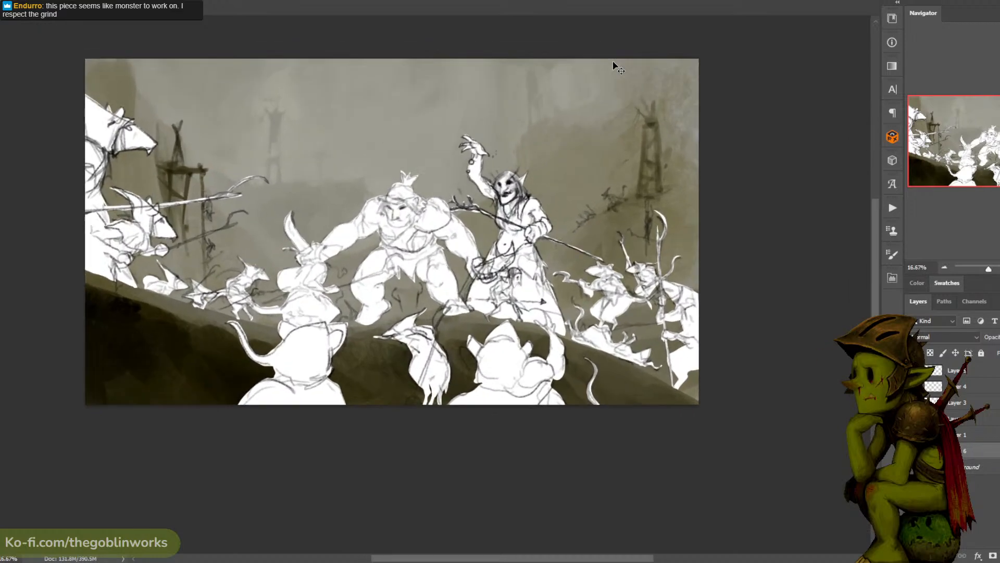
key("ctrl+plus")
key("ctrl+minus")
key("ctrl+minus")
key("ctrl+plus")
key("ctrl+plus")
- Lasso the small pointed shape between the blade-wielding rat and the ogre's foot and fill it with white
left_click_drag(316, 335, 420, 317)
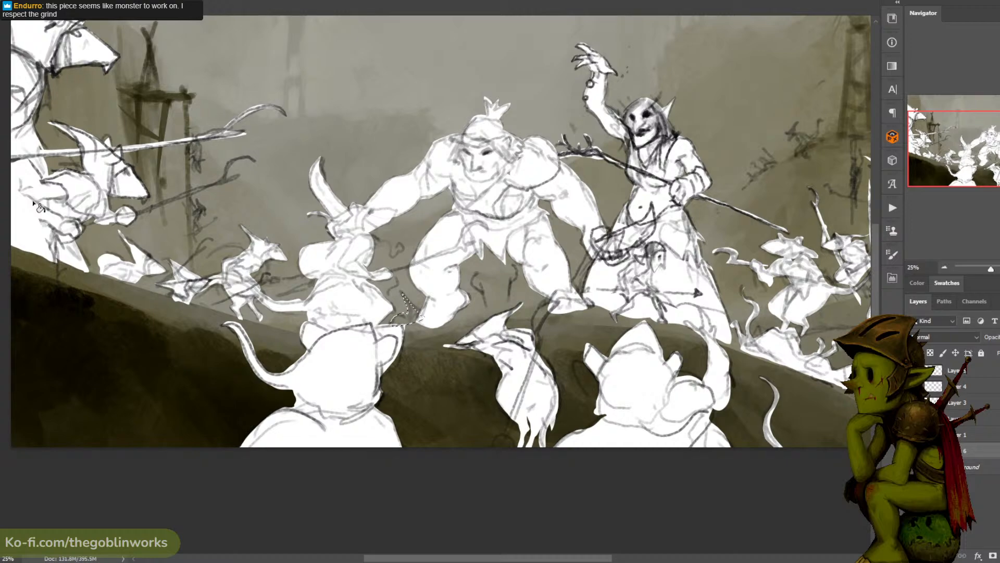
left_click_drag(471, 217, 562, 248)
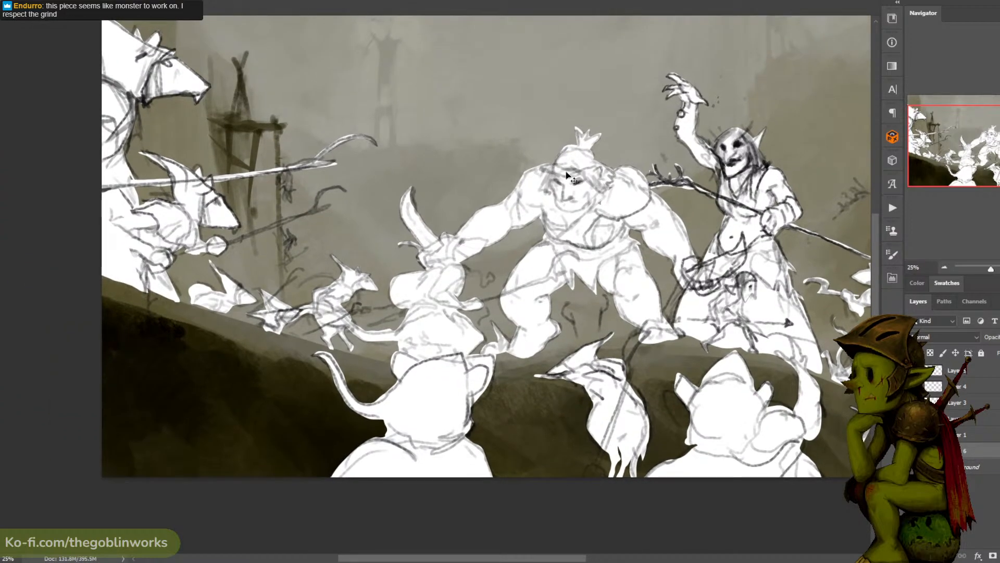
key("ctrl+minus")
key("ctrl+plus")
key("ctrl+plus")
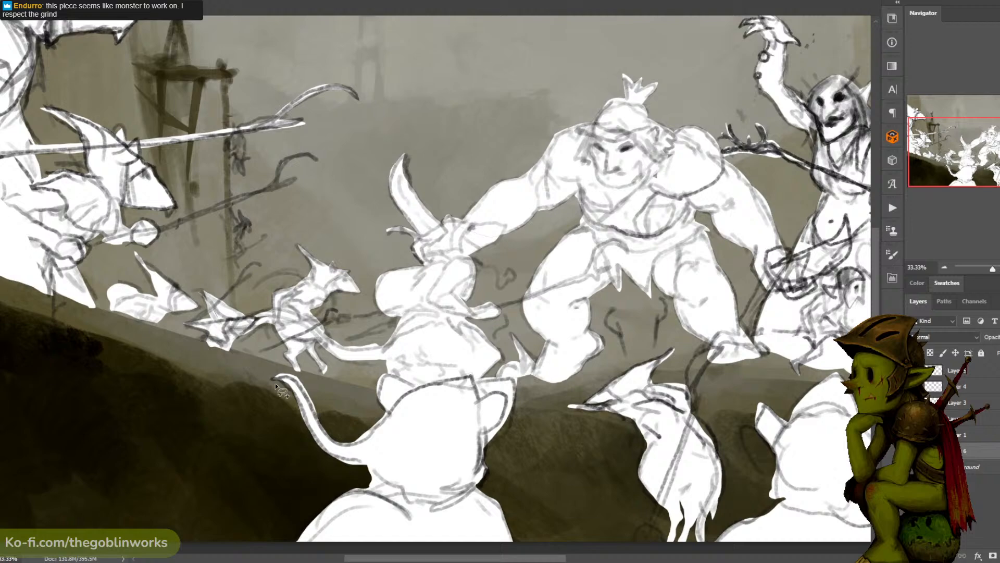
- Review the full painting and save the document
key("ctrl+minus")
key("ctrl+minus")
left_click_drag(734, 132, 606, 105)
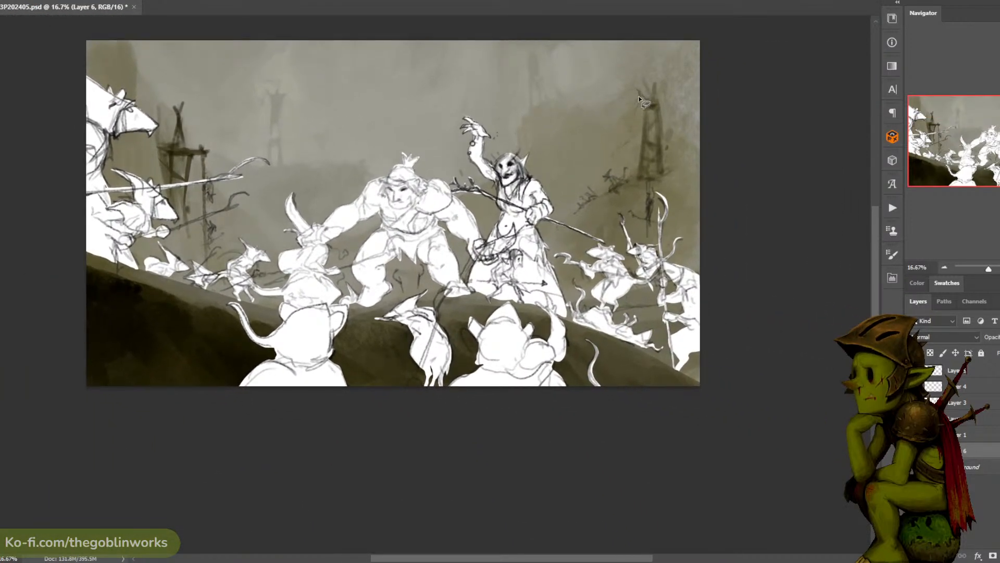
key("ctrl+plus")
key("ctrl+minus")
key("ctrl+s")
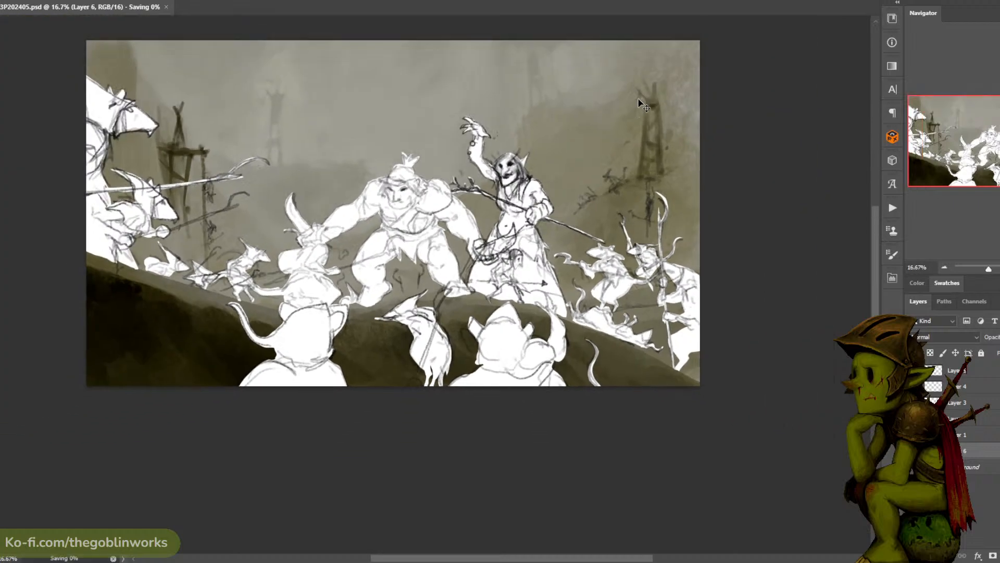
key("ctrl+plus")
mouse_move(638, 102)
left_mouse_down()
mouse_move(649, 123)
mouse_move(643, 110)
left_mouse_up()
key("ctrl+minus")
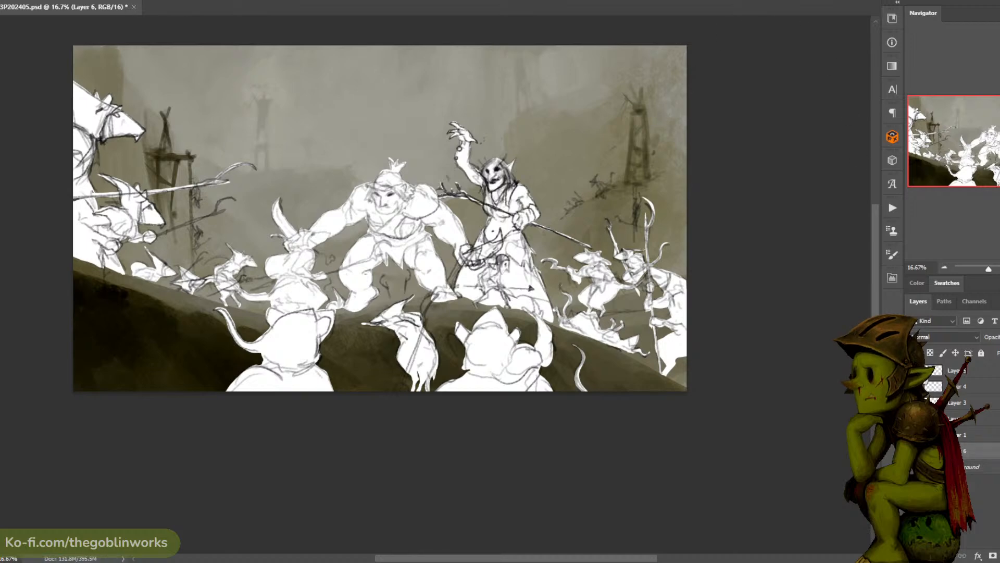
- Merge all the sketch layers above Layer 6 into a single layer
left_click(967, 370)
right_click(966, 373)
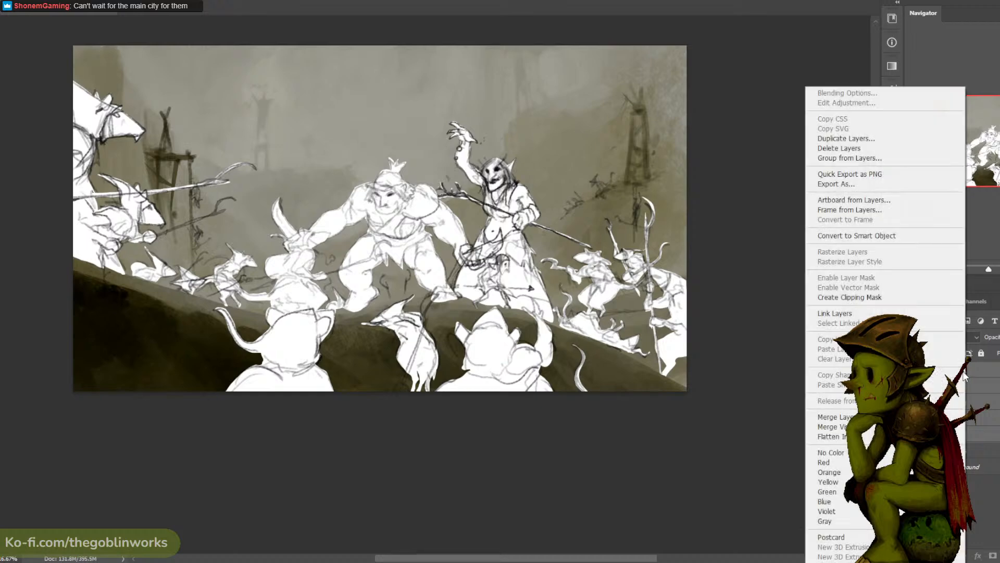
key("Escape")
key("ctrl+plus")
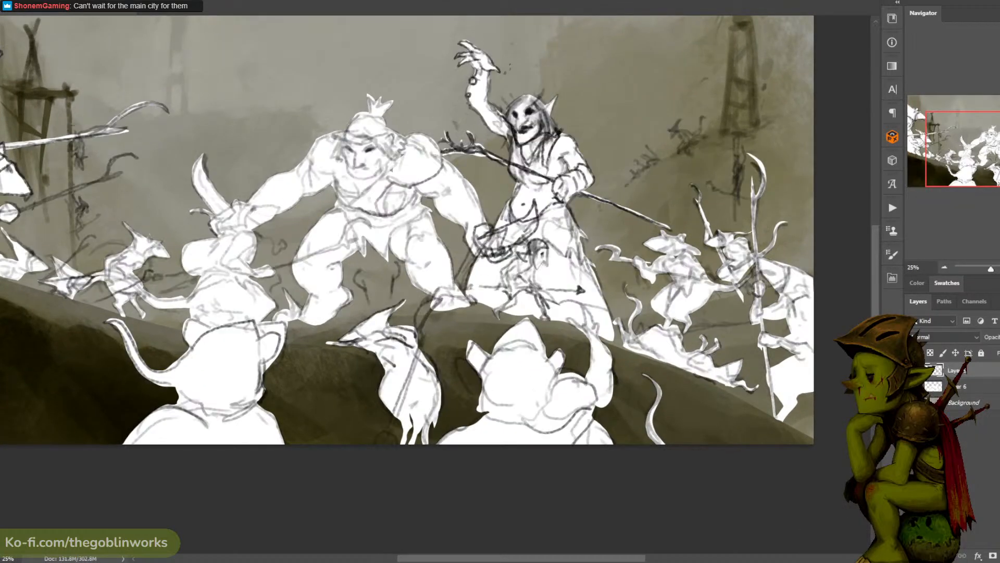
- Lower the merged sketch layer's opacity until its lines show only faintly over the white silhouettes
left_click_drag(999, 352, 995, 350)
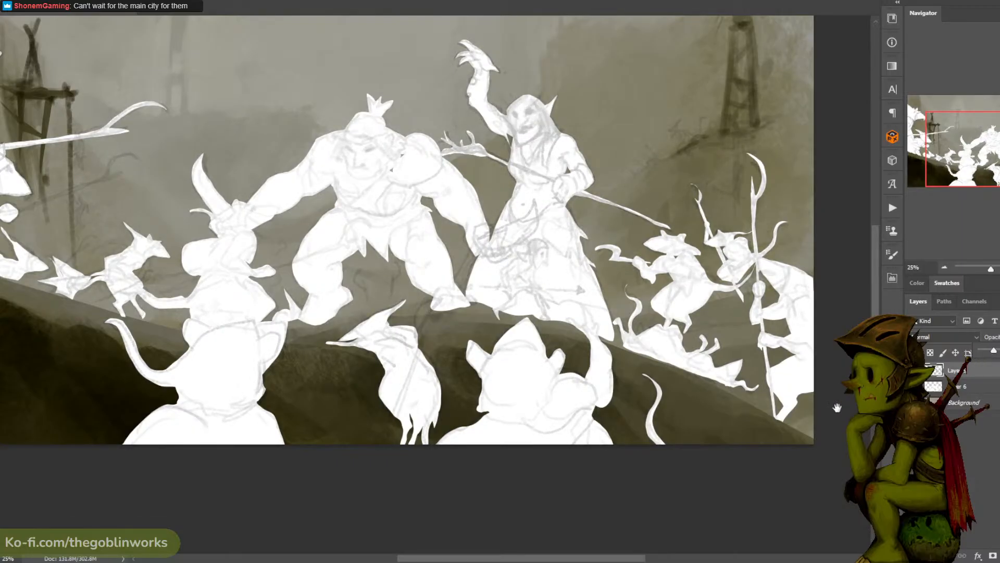
left_click_drag(816, 423, 842, 428)
key("ctrl+minus")
key("ctrl+minus")
key("ctrl+plus")
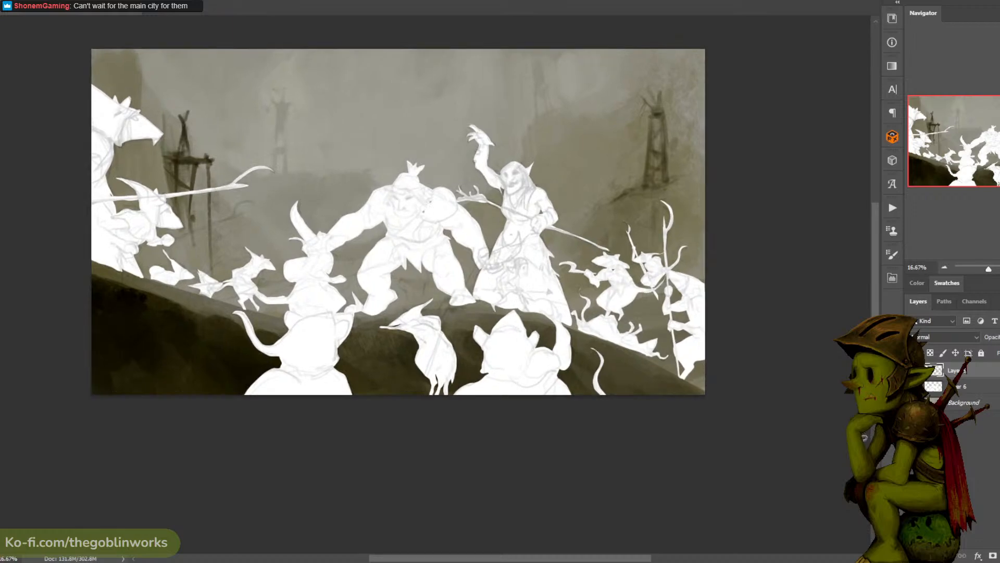
key("ctrl+plus")
left_click_drag(839, 454, 823, 453)
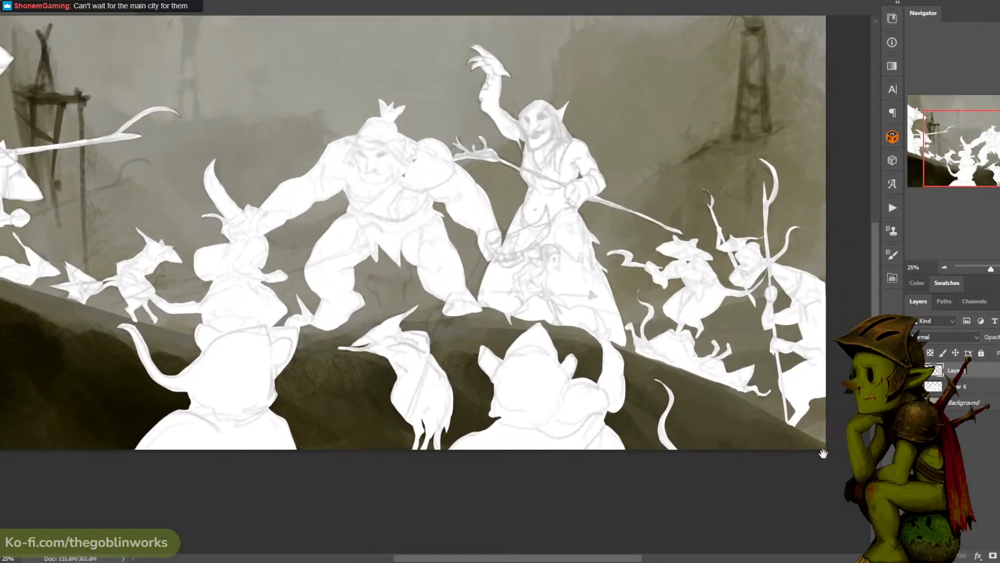
- Hide and reshow the sketch layer to check the bare silhouettes, and save the document
left_click(913, 370)
left_click(913, 371)
left_click(913, 370)
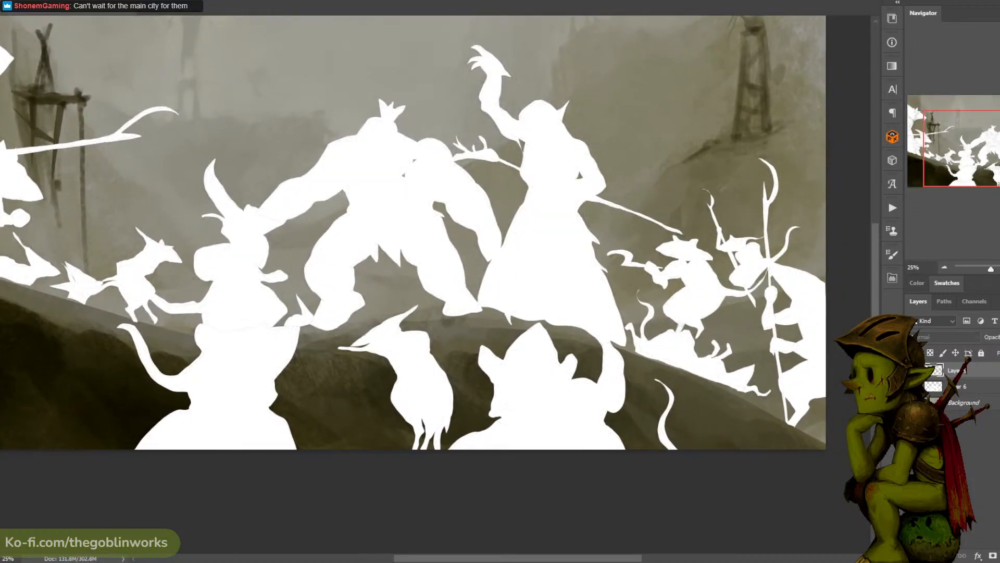
left_click(914, 370)
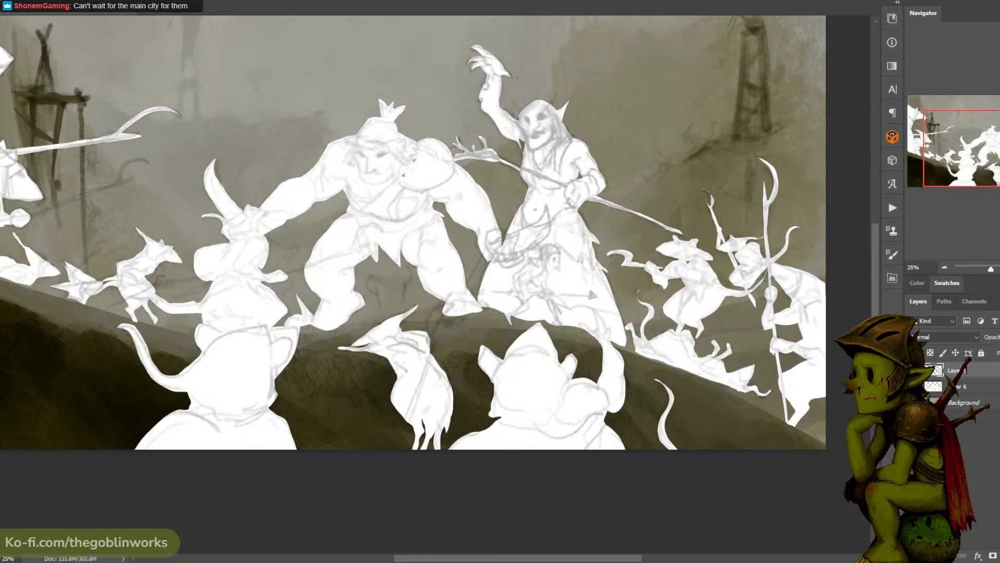
key("ctrl+s")
key("ctrl+minus")
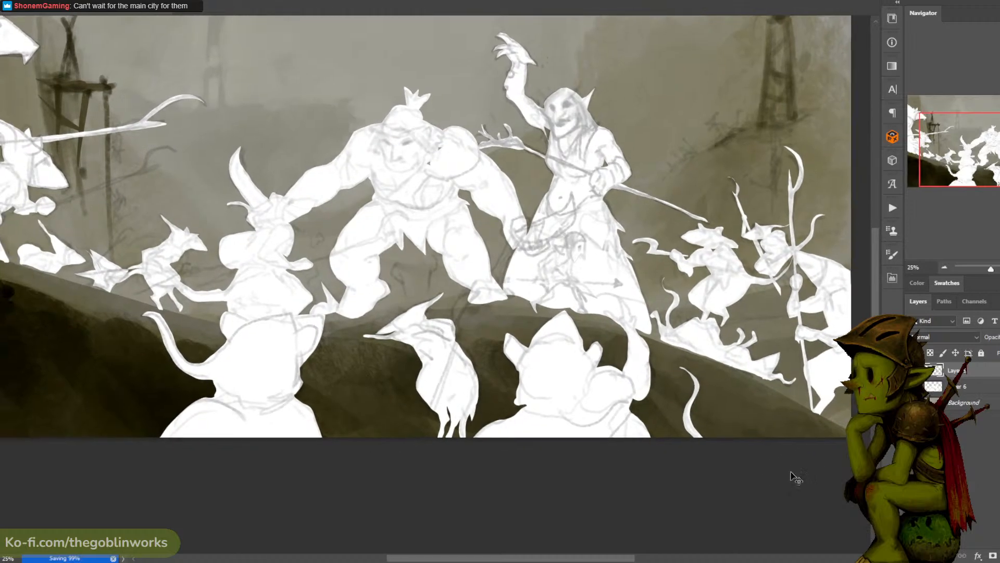
- On Layer 6, lasso the forked polearm held by the second large rat and fill it with white
key("ctrl+plus")
key("ctrl+plus")
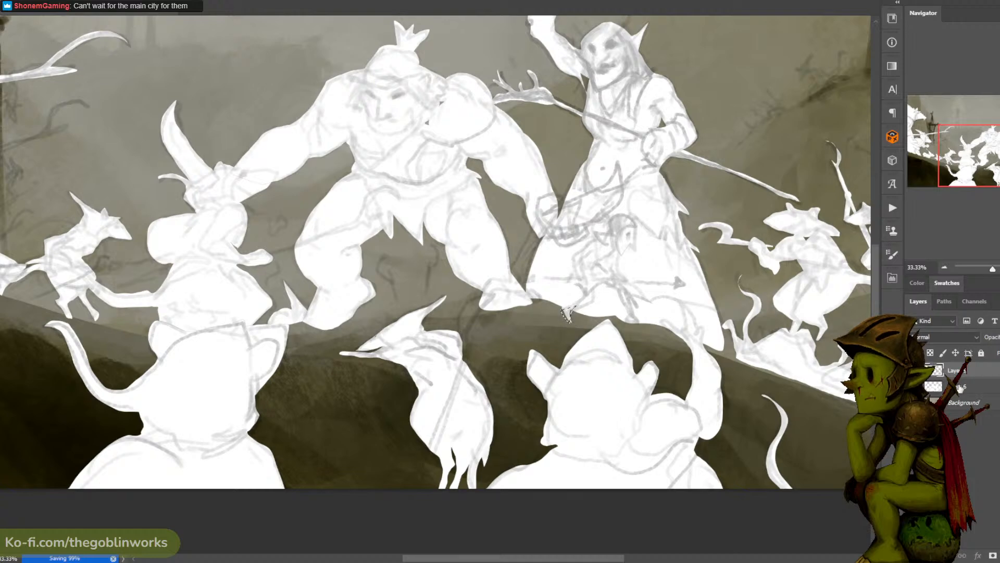
left_click(965, 387)
key("ctrl+d")
key("ctrl+minus")
key("ctrl+minus")
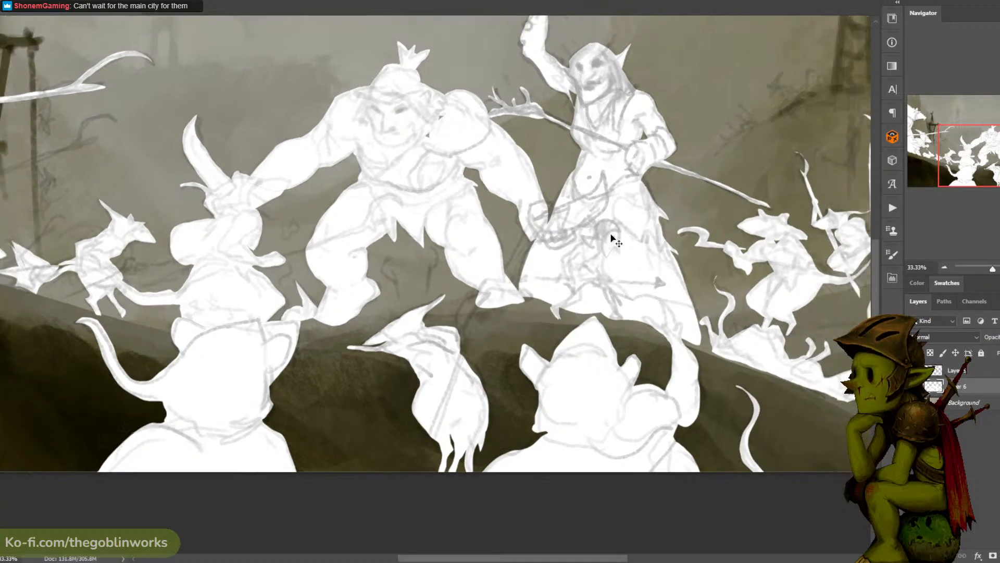
left_click_drag(495, 254, 608, 242)
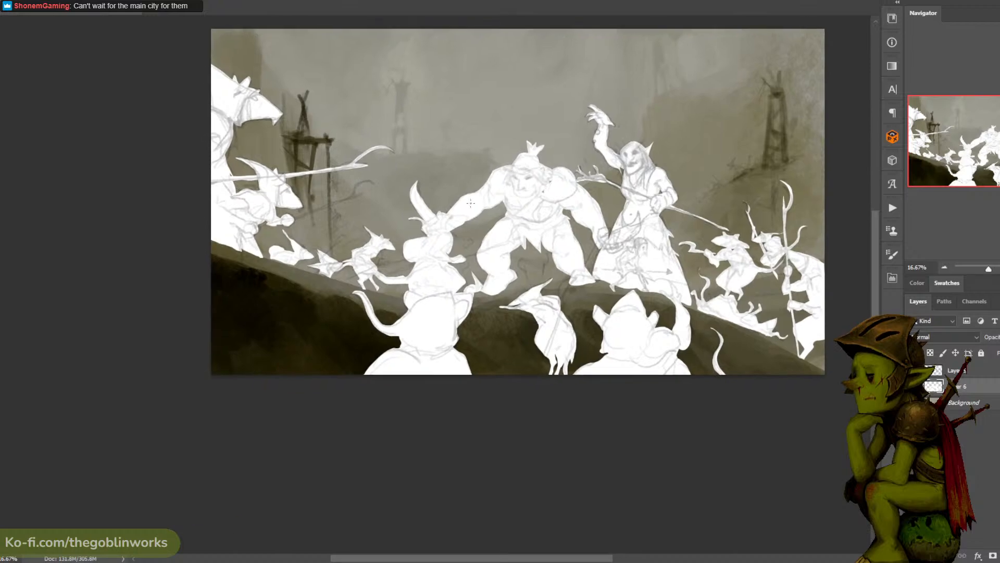
key("ctrl+plus")
left_click_drag(386, 207, 559, 236)
key("ctrl+plus")
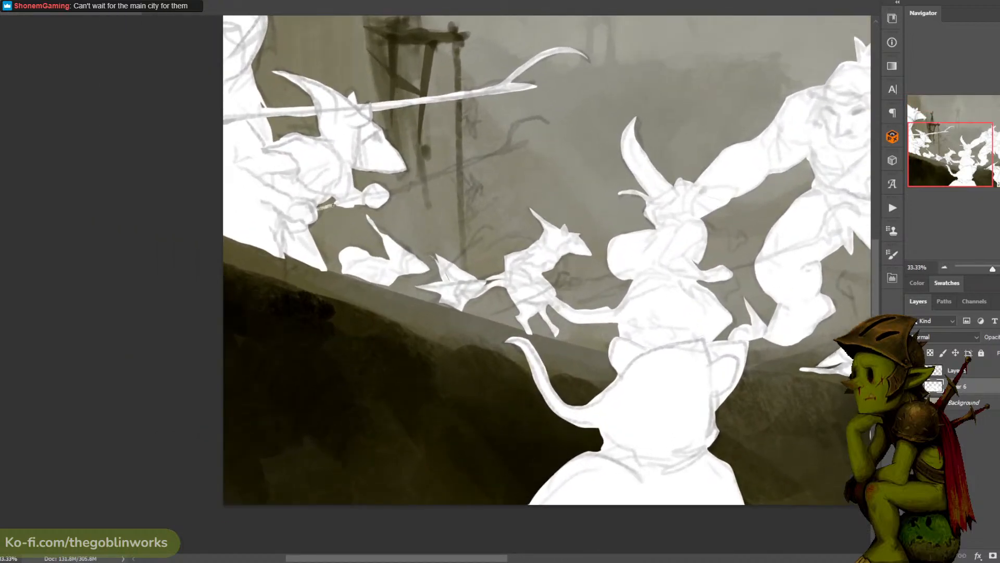
left_click(314, 204)
mouse_move(522, 125)
left_mouse_down()
mouse_move(517, 144)
mouse_move(530, 141)
mouse_move(513, 152)
mouse_move(291, 218)
left_mouse_up()
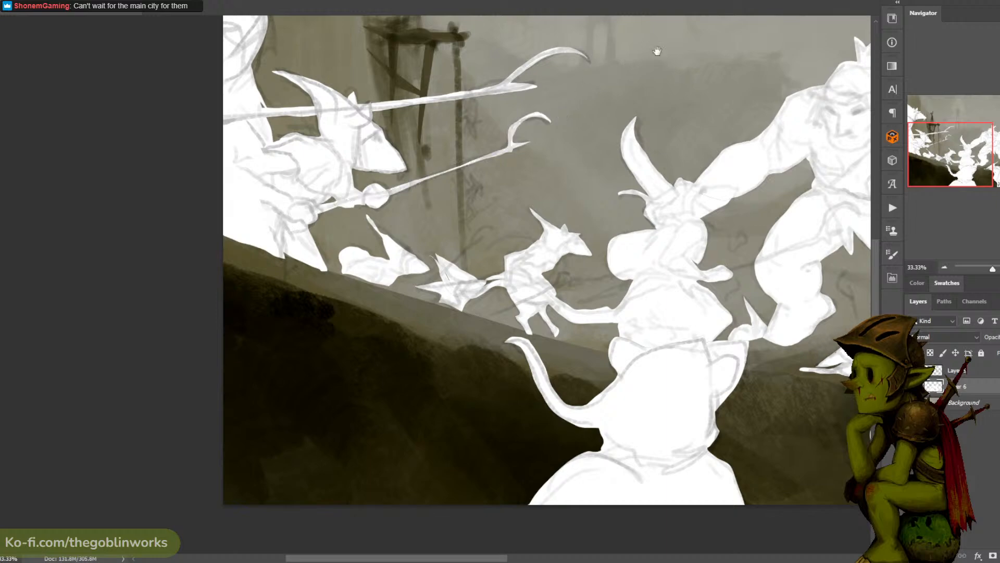
- Lasso two thin forked weapons over the small rats on the slope at the ogre's left and fill them with white
scroll(573, 107, "right", 5)
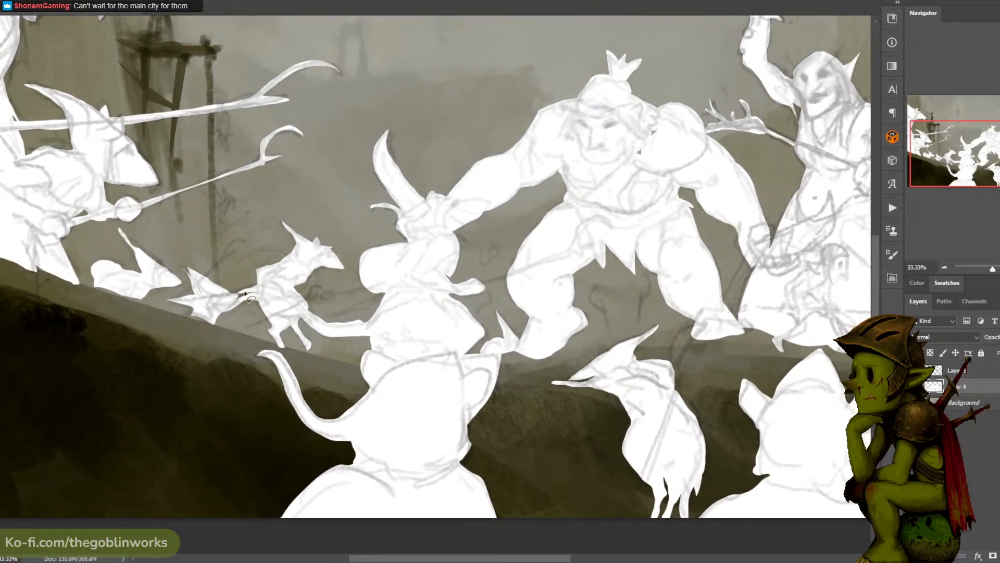
mouse_move(168, 301)
left_mouse_down()
mouse_move(229, 241)
mouse_move(247, 242)
mouse_move(163, 306)
left_mouse_up()
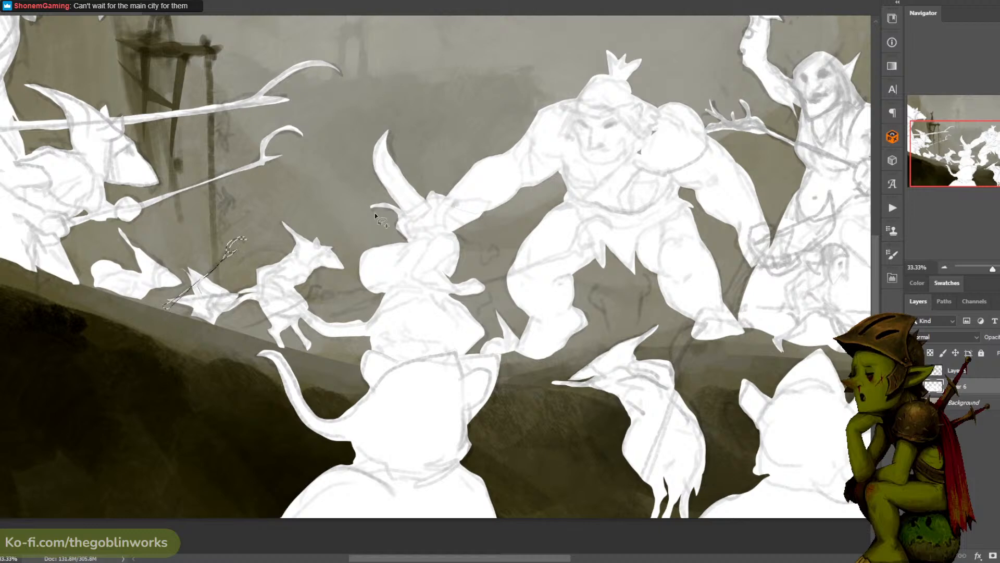
mouse_move(236, 330)
left_mouse_down()
mouse_move(325, 288)
mouse_move(238, 329)
left_mouse_up()
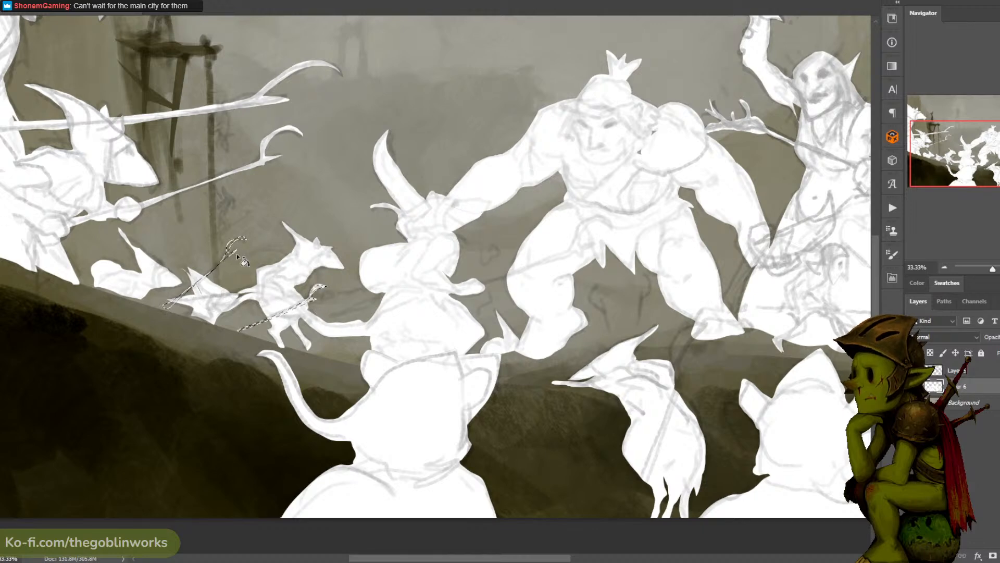
key("ctrl+minus")
key("ctrl+minus")
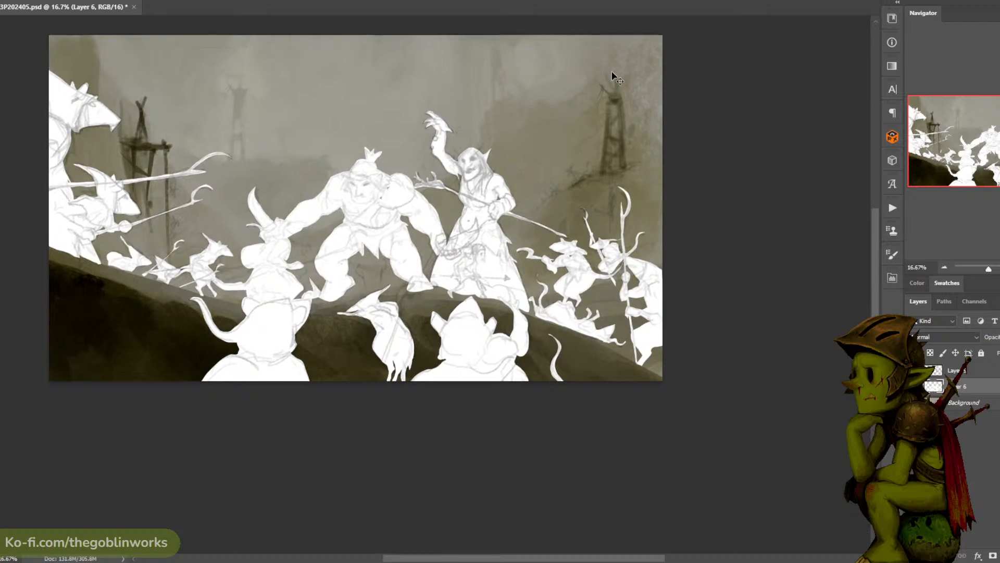
- Lasso three small weapon tips in the gap between the ogre's legs and fill them with white
key("ctrl+plus")
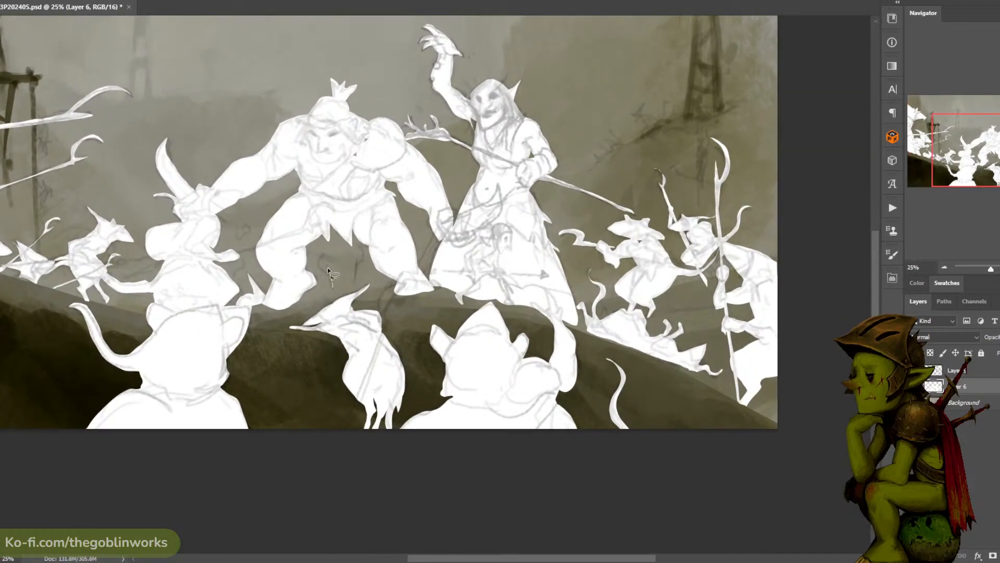
left_click_drag(330, 285, 363, 253)
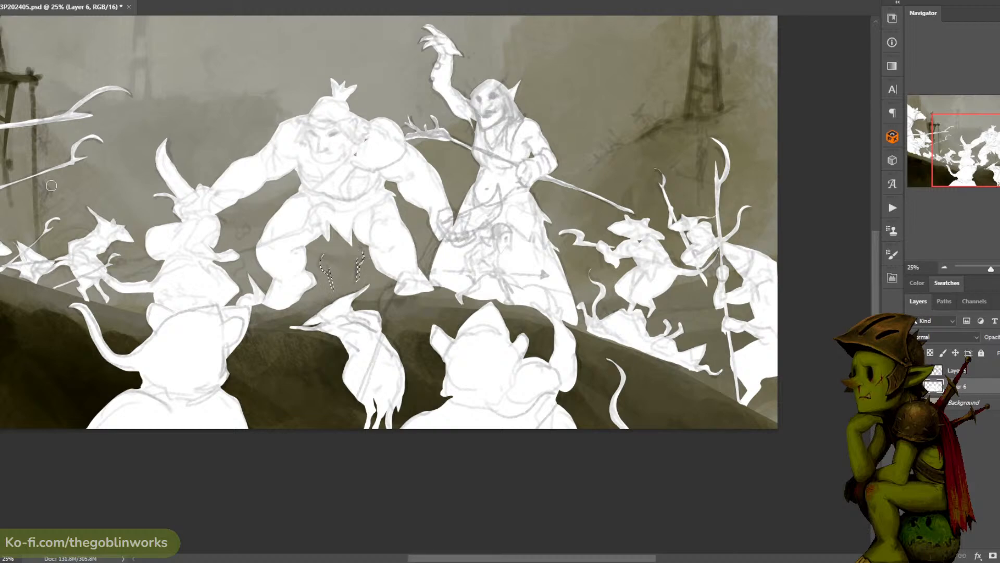
key("ctrl+d")
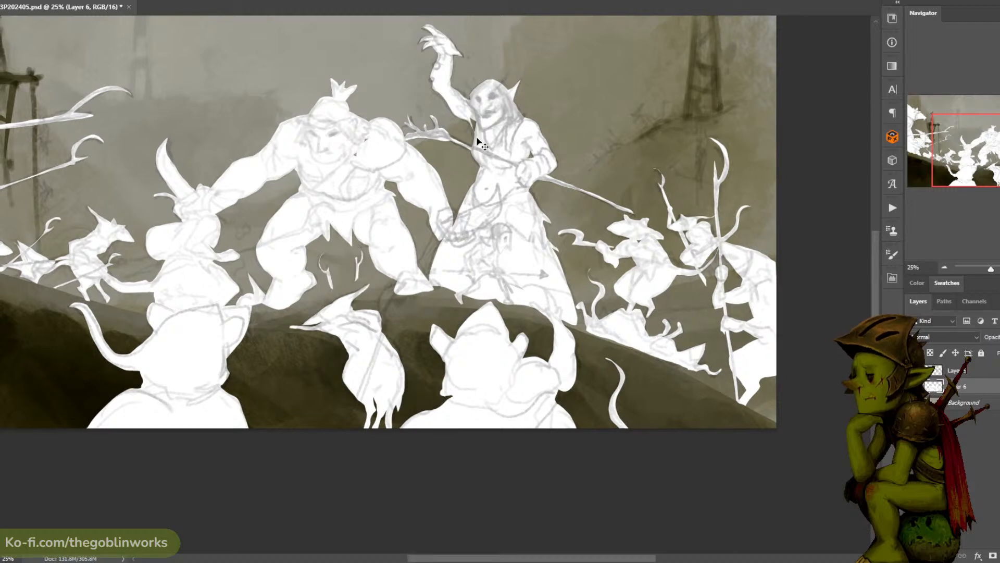
key("ctrl+minus")
key("ctrl+minus")
key("ctrl+plus")
key("ctrl+plus")
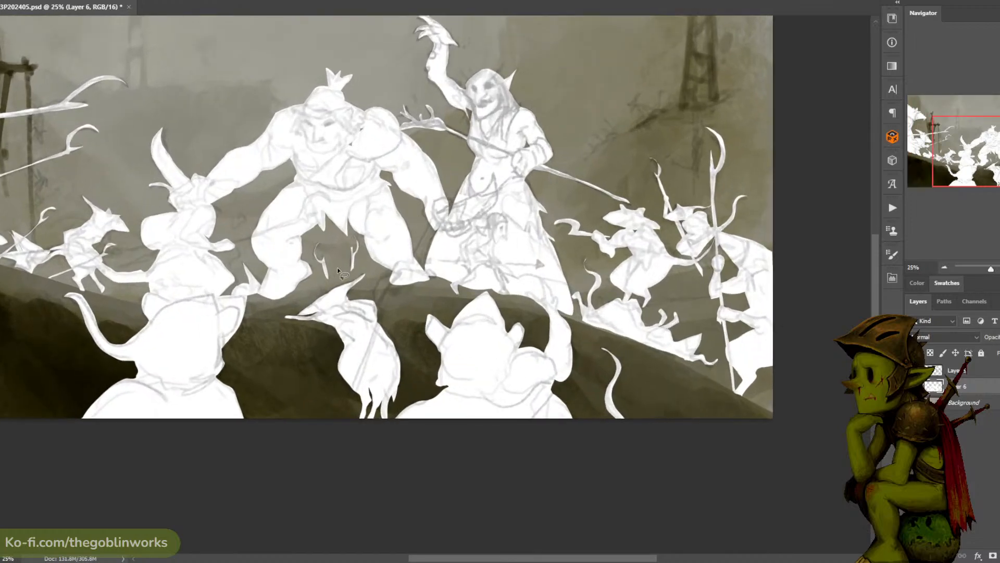
left_click_drag(338, 275, 341, 245)
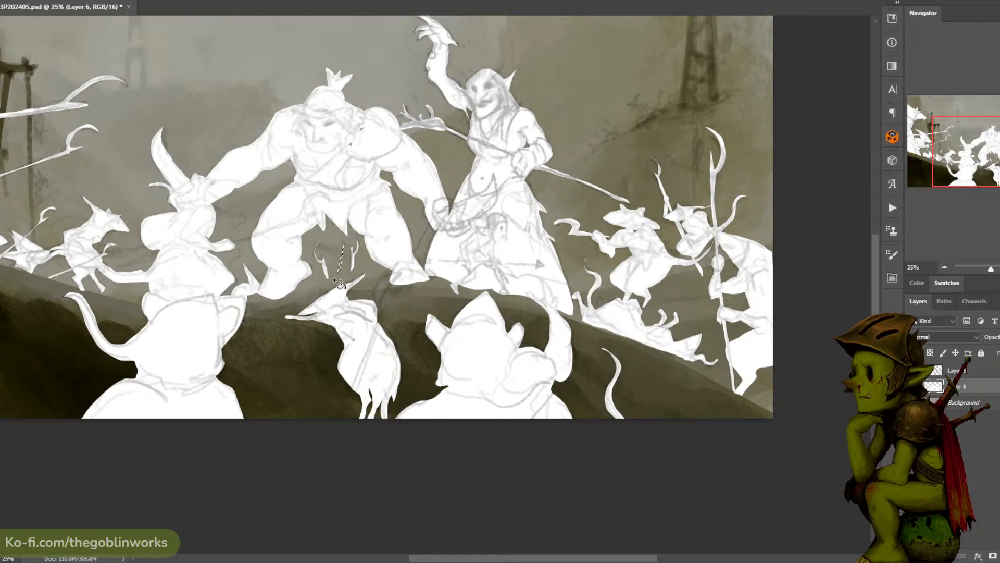
key("ctrl+d")
key("ctrl+minus")
key("ctrl+minus")
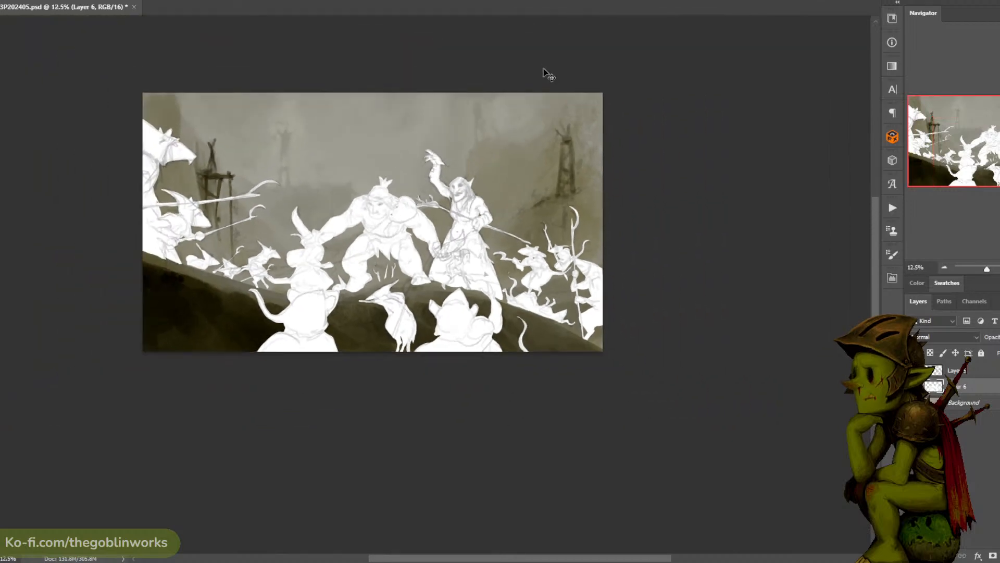
- Lasso a narrow upright spike between the ogre's foot and the shaman's robe and fill it with white
key("ctrl+plus")
left_click_drag(421, 238, 430, 270)
mouse_move(430, 270)
left_mouse_down()
mouse_move(421, 243)
mouse_move(431, 270)
left_mouse_up()
mouse_move(430, 271)
left_mouse_down()
mouse_move(424, 244)
mouse_move(430, 271)
left_mouse_up()
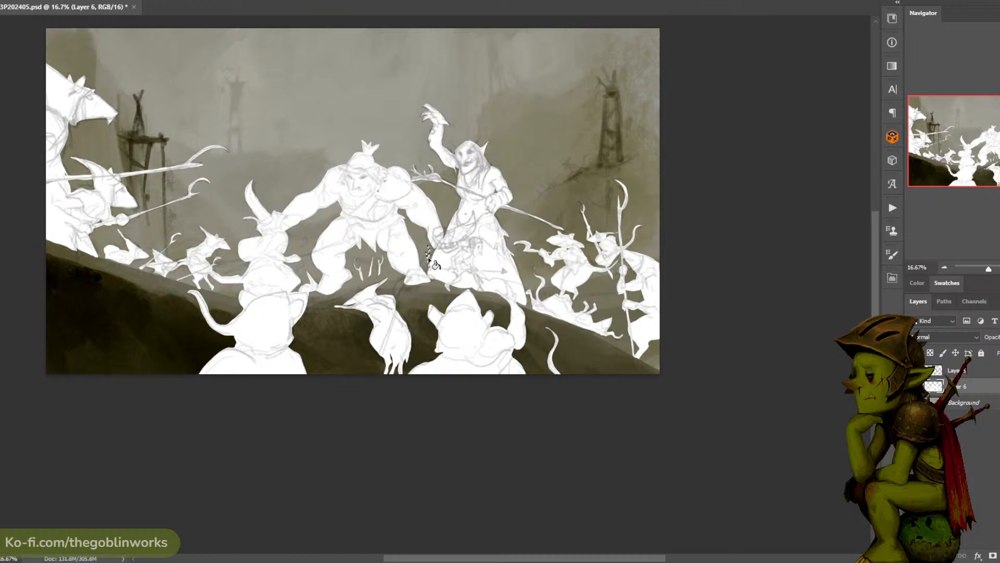
left_click_drag(475, 178, 531, 148)
key("ctrl+plus")
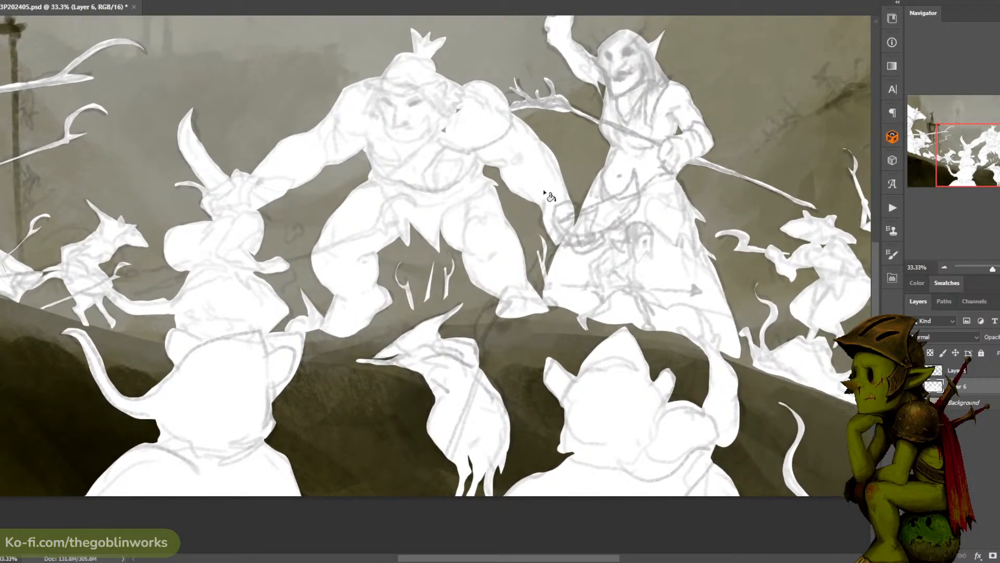
key("ctrl+minus")
key("ctrl+minus")
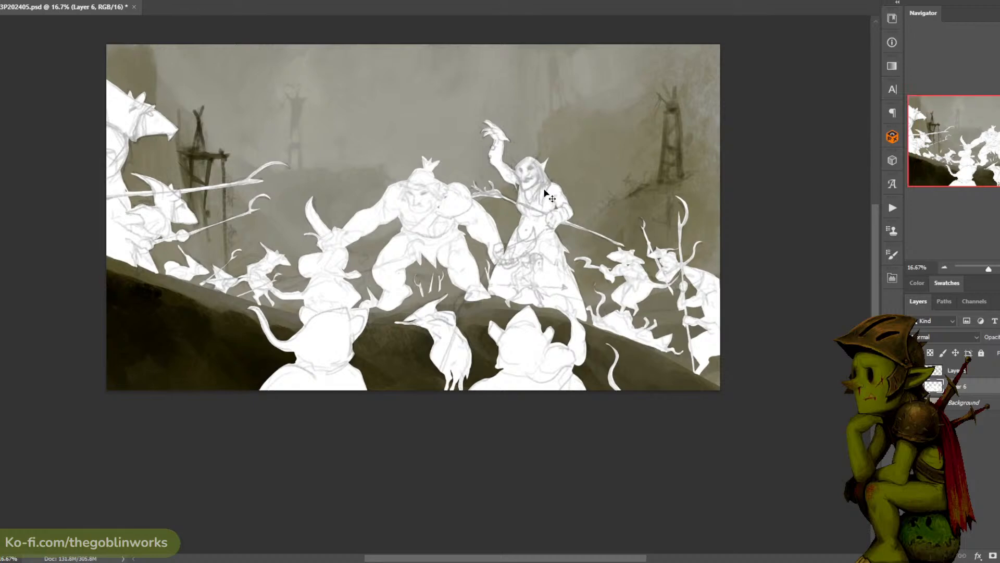
- Add a thin white spear shaft running from the horned rat to the ogre's leg
key("ctrl+plus")
mouse_move(307, 271)
left_mouse_down()
mouse_move(356, 256)
mouse_move(175, 309)
mouse_move(354, 258)
left_mouse_up()
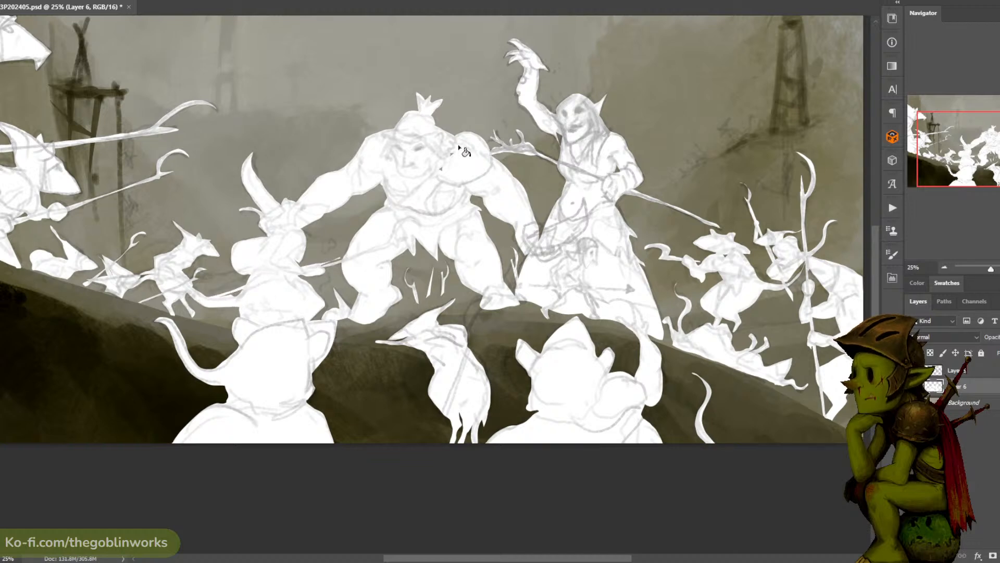
key("ctrl+minus")
left_click_drag(596, 99, 532, 95)
key("ctrl+minus")
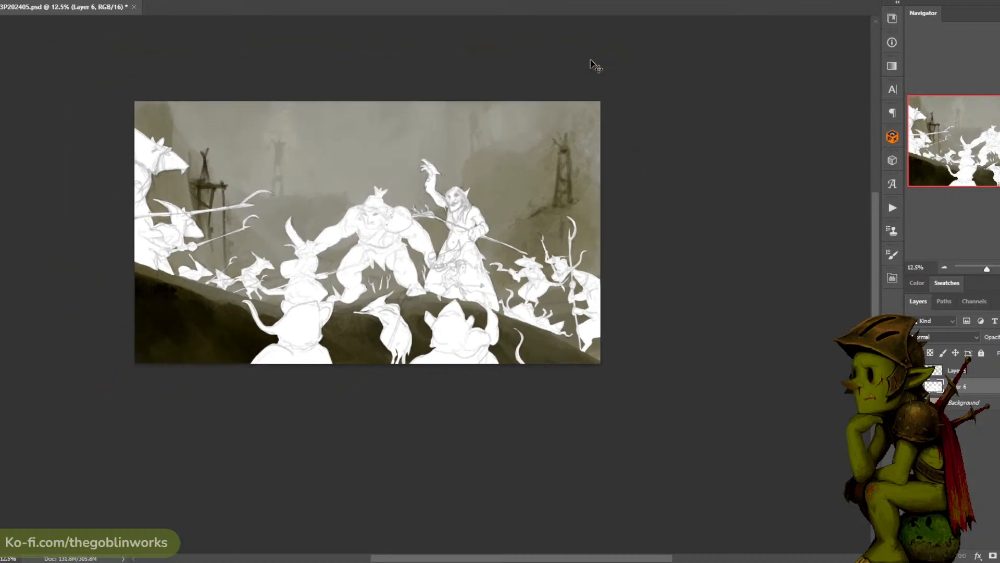
key("ctrl+plus")
- Toggle the white silhouette layer and the sketch layer off and on to compare them
left_click(912, 387)
left_click(913, 386)
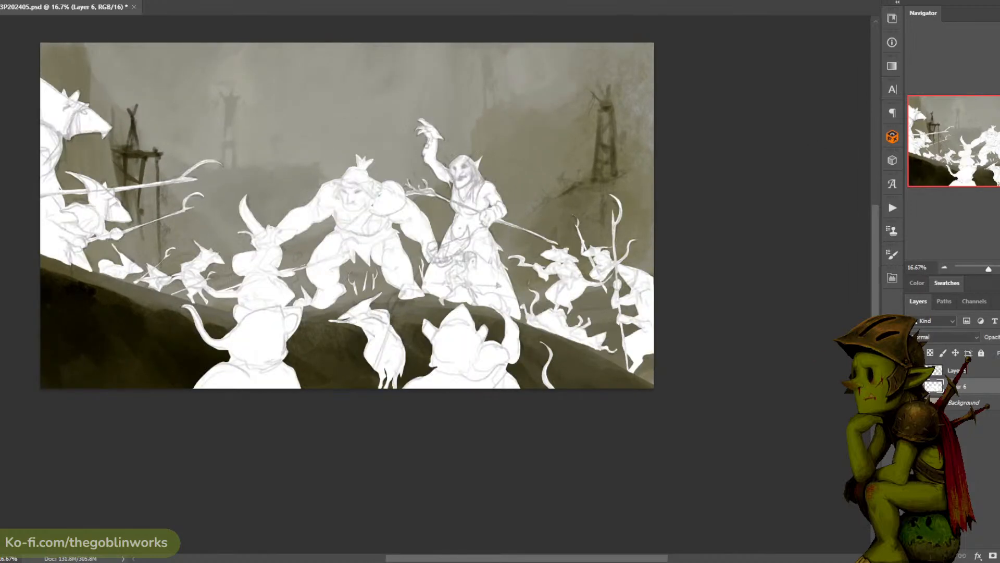
left_click(912, 387)
left_click(913, 386)
left_click(913, 371)
left_click(912, 370)
left_click(913, 370)
left_click(913, 370)
- Create Layer 7 above the silhouettes on Layer 6, and Layer 8 directly beneath them
key("ctrl+shift+alt+n")
left_click_drag(800, 297, 780, 279)
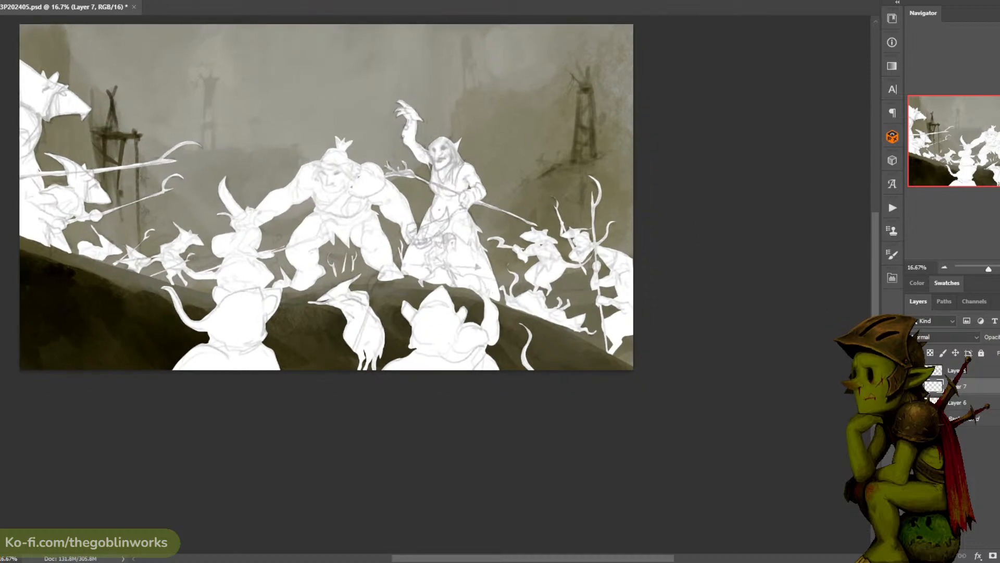
left_click(207, 401)
left_click(460, 250)
left_click(971, 402)
key("ctrl+alt+shift+n")
left_click_drag(975, 403, 975, 429)
- On Layer 8, roughly sketch distant rats and weapons behind the horde between the shaman and the canvas edge
left_click_drag(615, 178, 568, 138)
key("ctrl+plus")
mouse_move(632, 128)
left_mouse_down()
mouse_move(589, 150)
mouse_move(616, 154)
left_mouse_up()
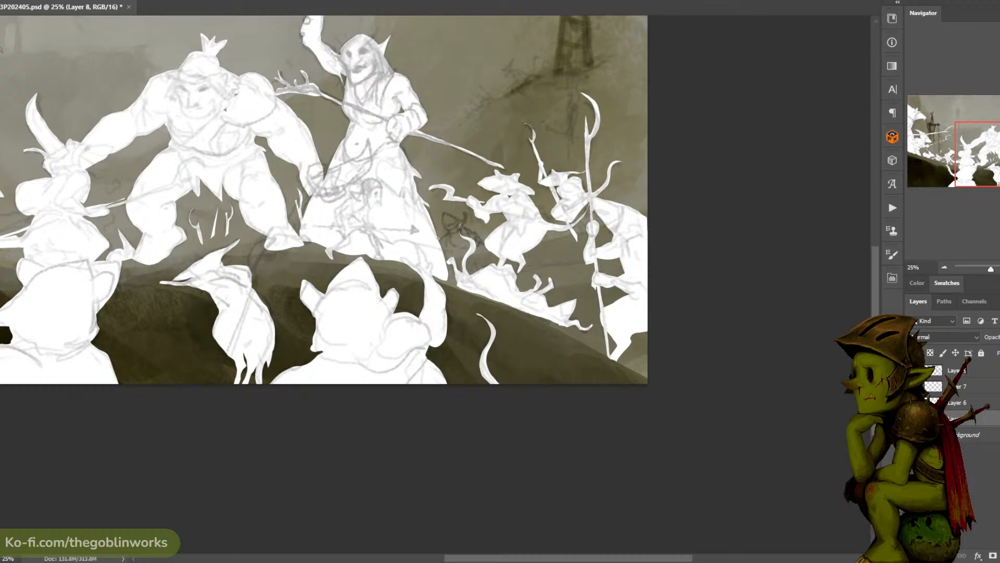
left_click_drag(438, 238, 436, 177)
key("ctrl+z")
left_click_drag(517, 145, 509, 121)
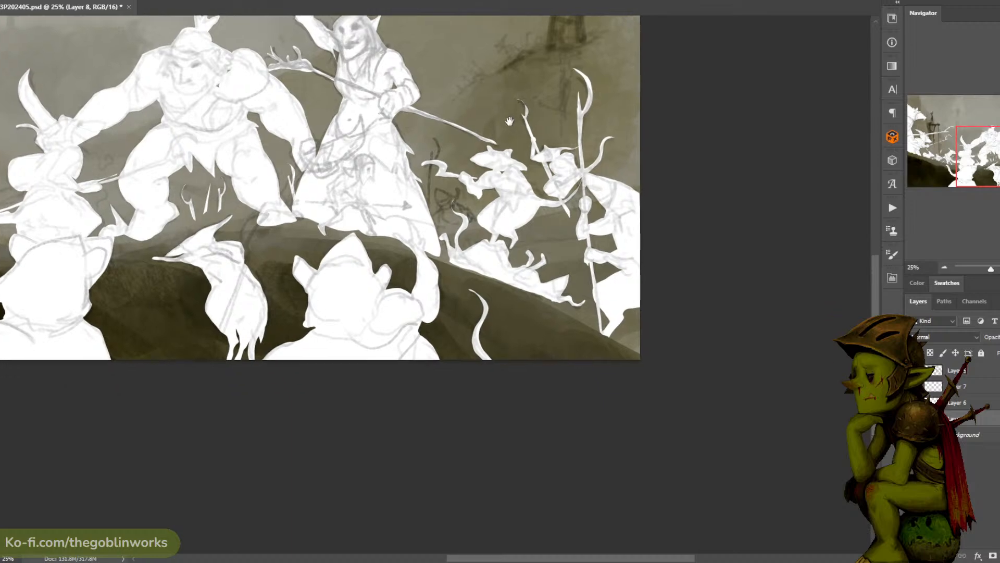
left_click_drag(506, 155, 496, 195)
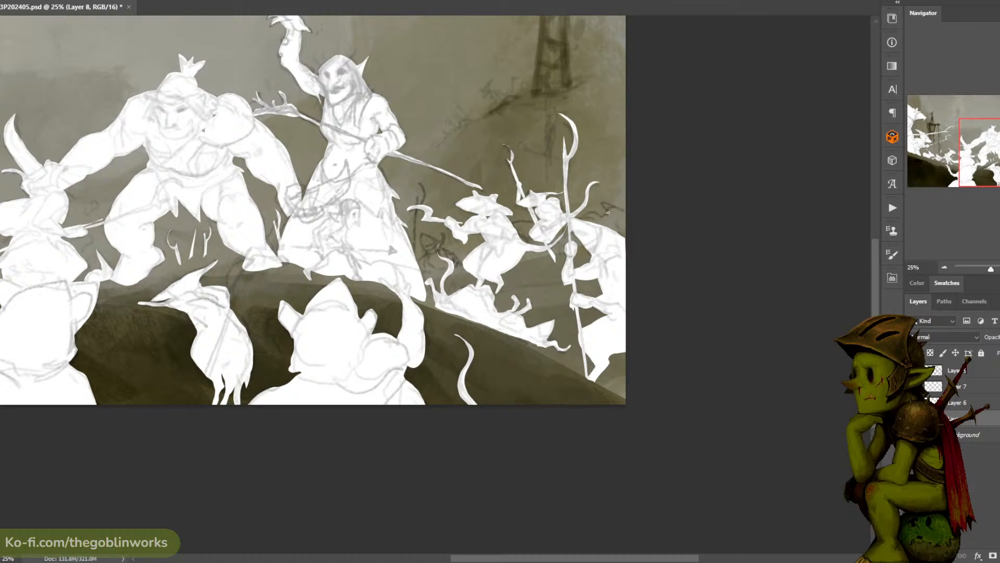
left_click_drag(319, 190, 691, 207)
- Undo the last stroke on Layer 8 and save the document
key("ctrl+minus")
key("ctrl+minus")
key("ctrl+plus")
left_click_drag(727, 141, 793, 140)
key("ctrl+plus")
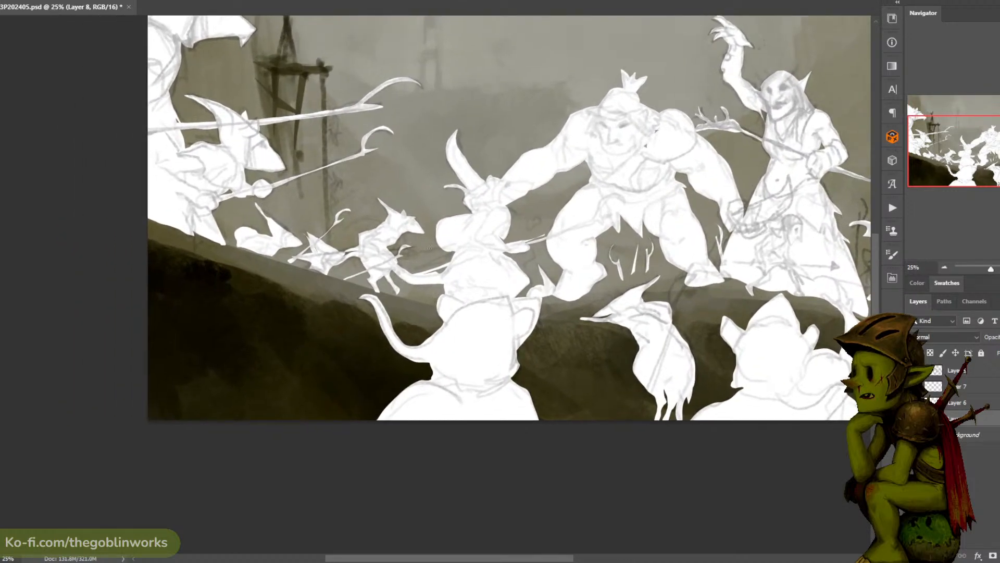
key("ctrl+z")
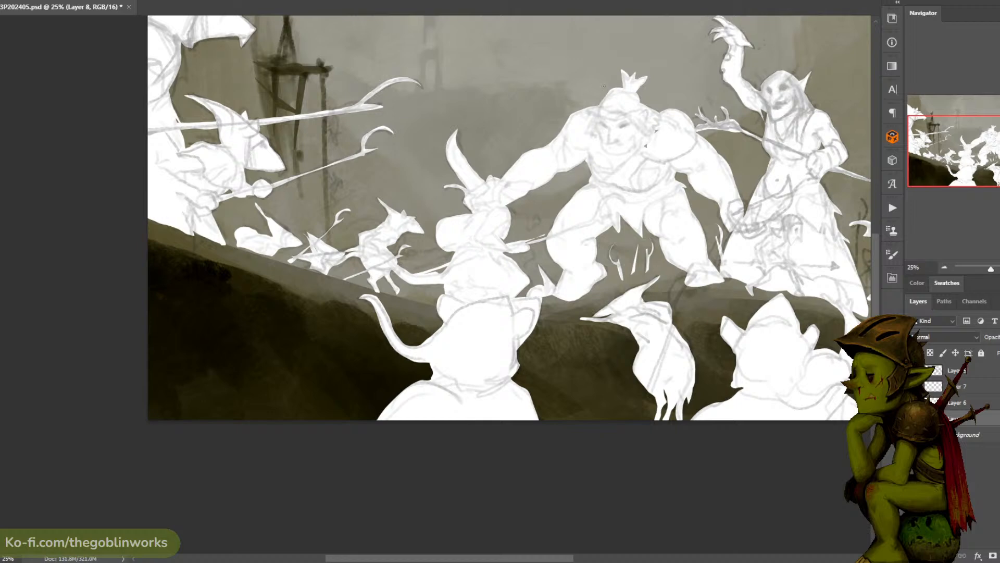
key("ctrl+minus")
key("ctrl+minus")
key("ctrl+plus")
key("ctrl+s")
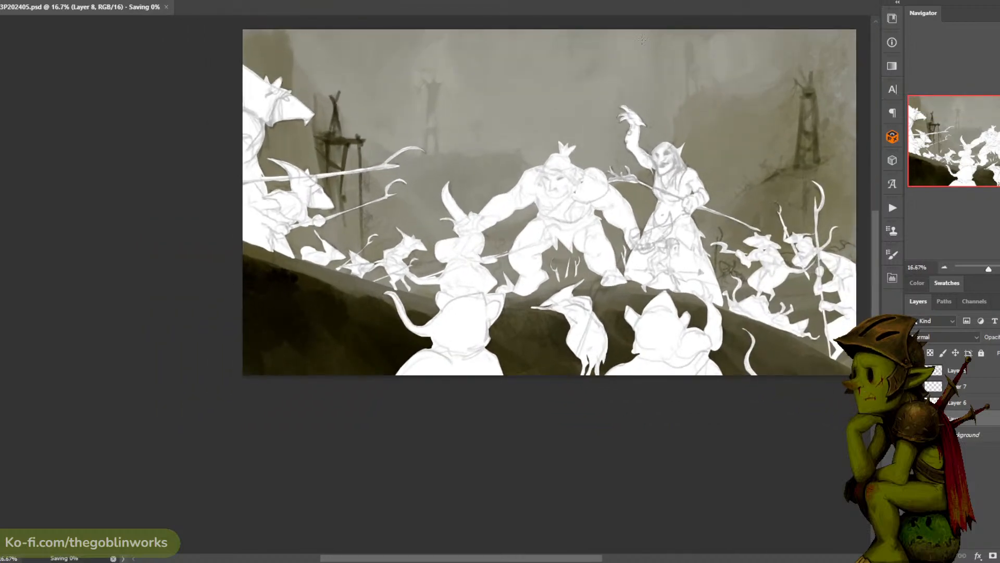
key("ctrl+minus")
key("ctrl+plus")
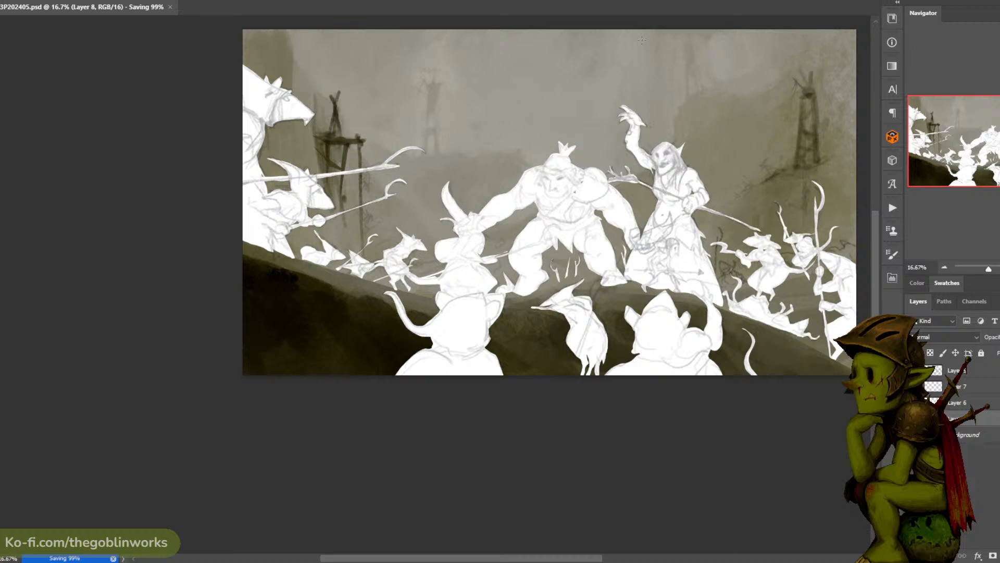
key("ctrl+minus")
key("ctrl+plus")
- Hide the background rat sketch on Layer 8 to check the scene without it, and save the document
left_click_drag(620, 153, 593, 136)
left_click_drag(560, 187, 586, 186)
left_click_drag(723, 77, 644, 101)
key("ctrl+minus")
key("ctrl+plus")
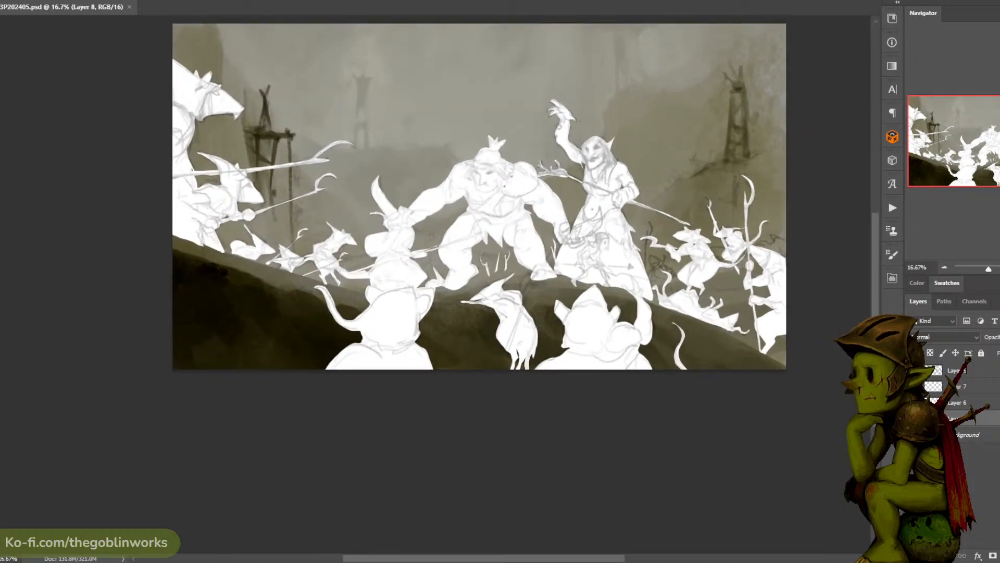
left_click(913, 418)
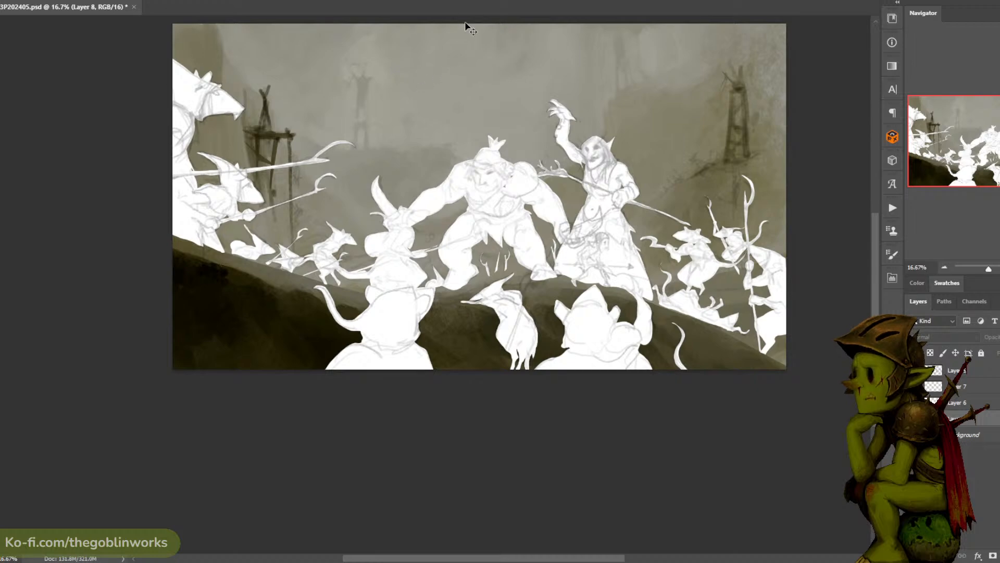
key("ctrl+minus")
key("ctrl+plus")
key("ctrl+s")
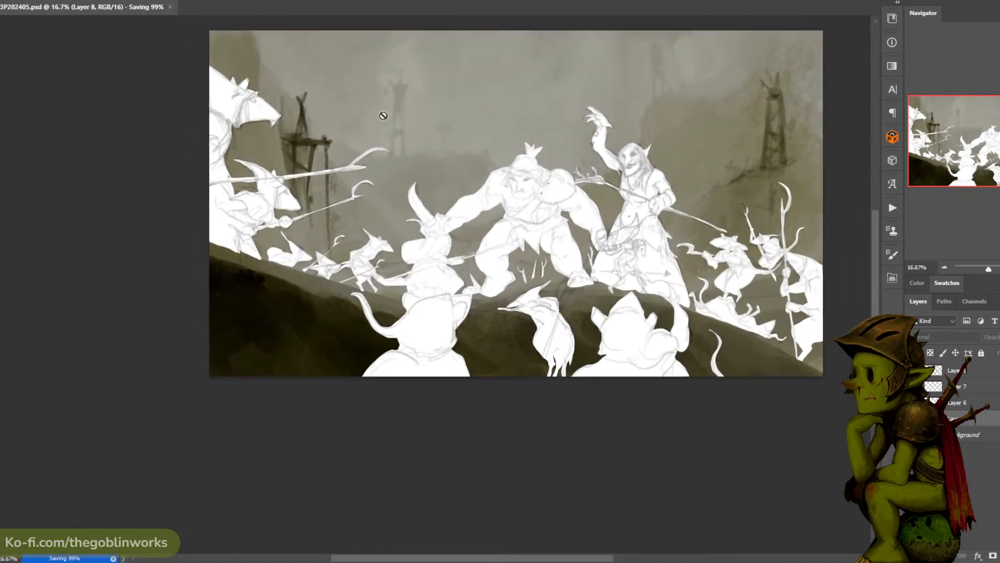
left_click(332, 248)
left_click(493, 192)
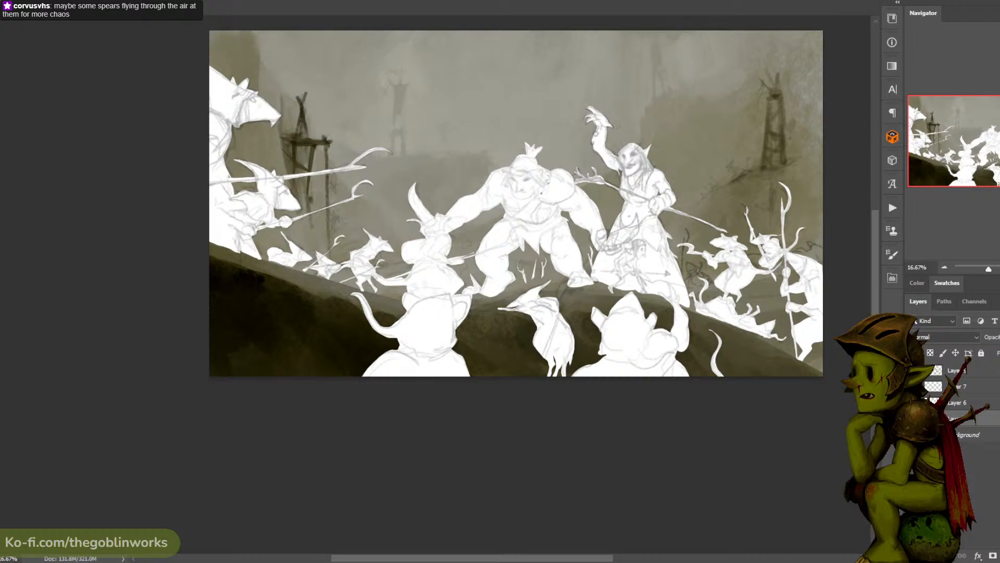
- Create Layer 9 at the top of the stack and sketch a small rat in the gap among the rats beyond the shaman
left_click_drag(713, 70, 644, 60)
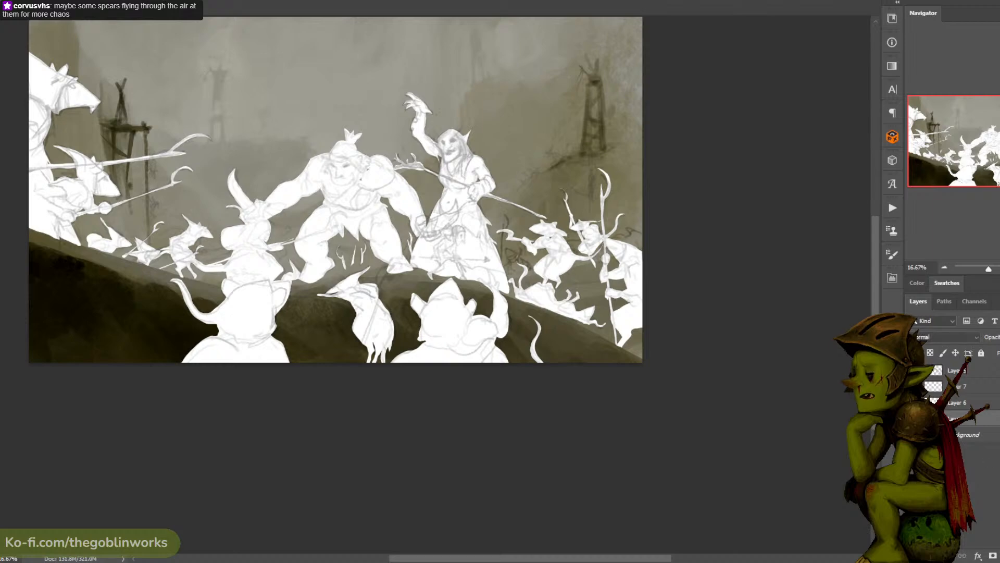
key("ctrl+alt+shift+n")
key("ctrl+plus")
left_click_drag(732, 128, 610, 120)
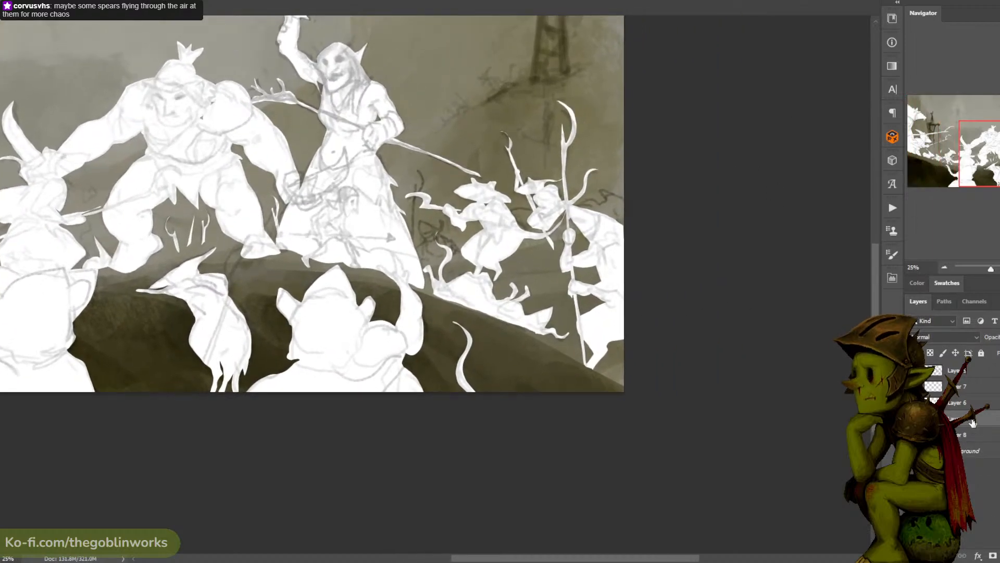
left_click_drag(972, 423, 975, 370)
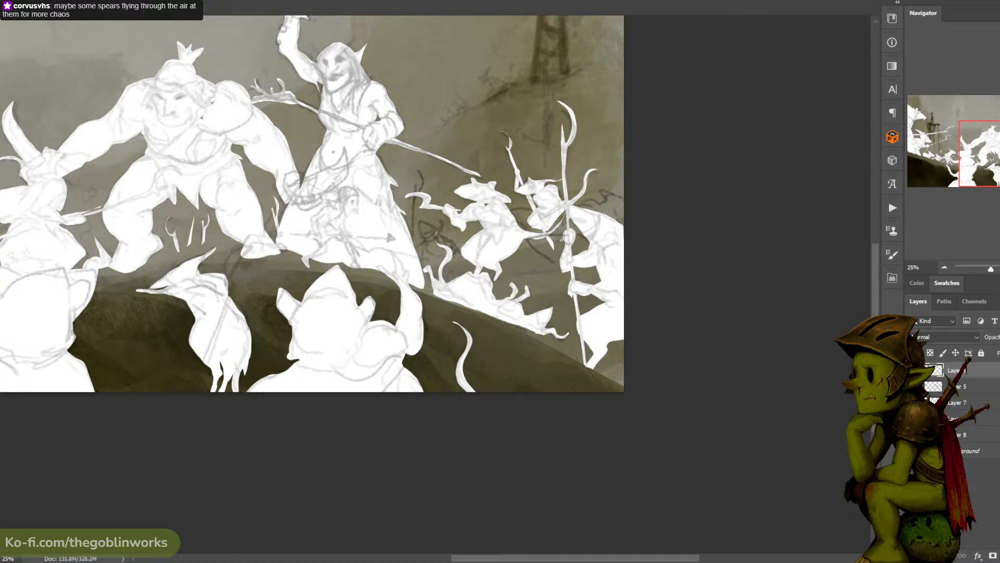
key("ctrl+z")
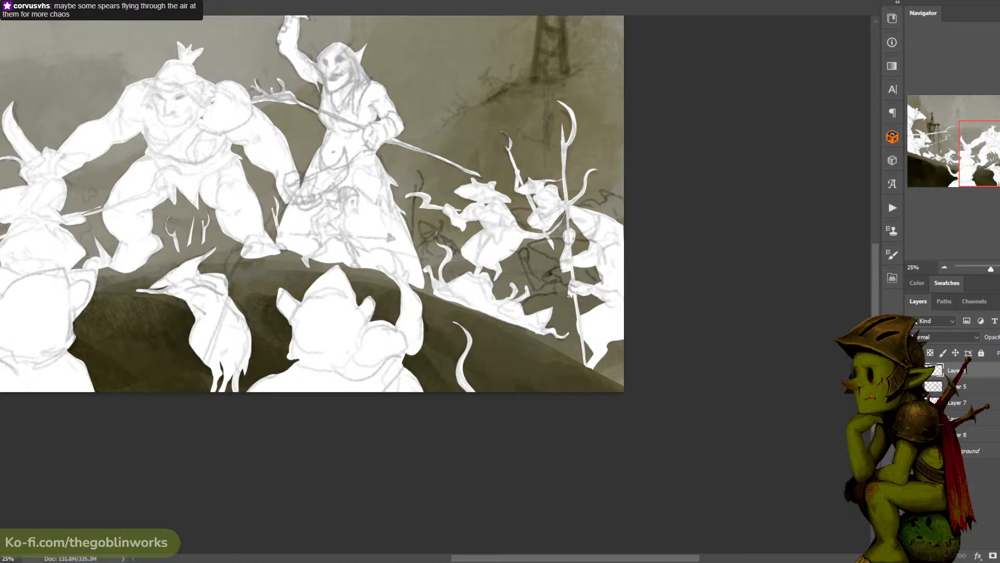
key("ctrl+t")
left_click_drag(600, 240, 586, 255)
key("Return")
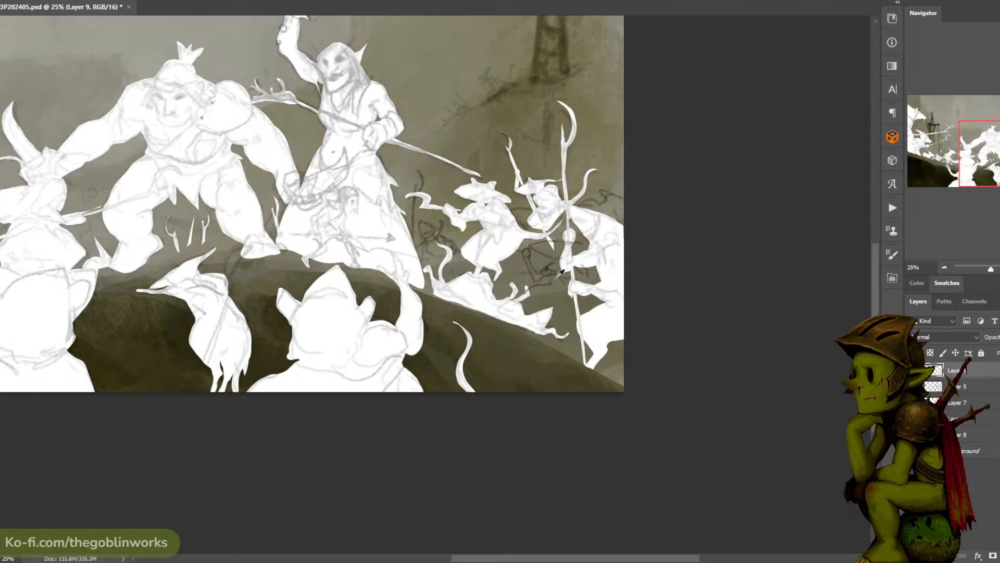
key("ctrl+z")
- Scale the small rat sketch on Layer 9 down slightly so it fits the gap between the standing rats
key("ctrl+t")
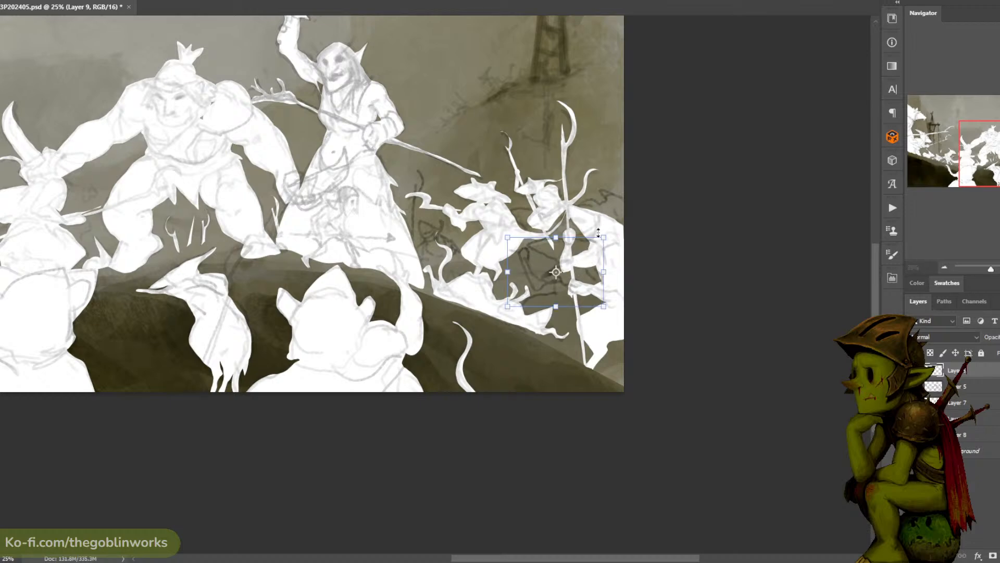
left_click_drag(594, 235, 581, 255)
key("Return")
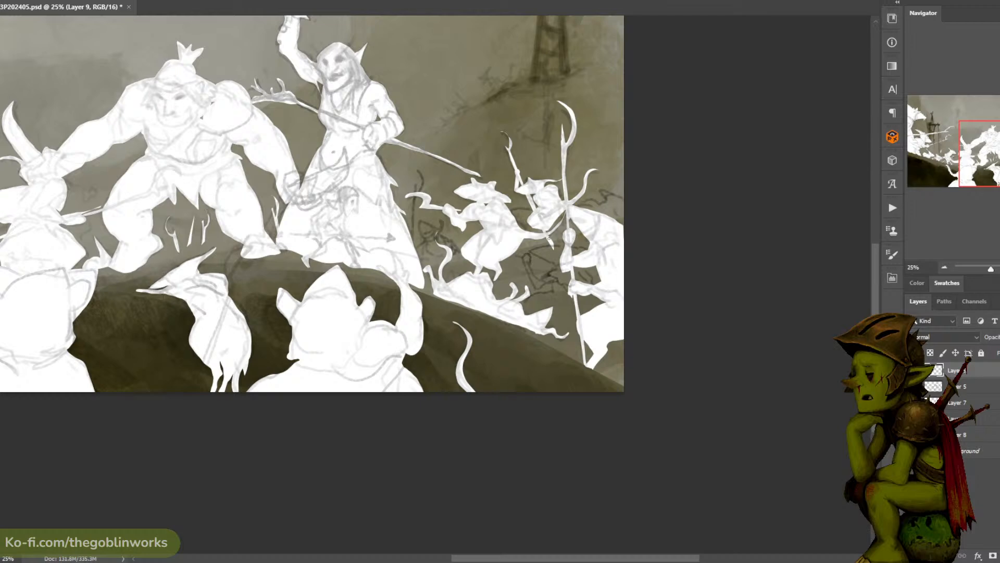
- Finish the small rat in the gap beyond the shaman, and sketch another small rat behind the spear-carrying rats at the painting's left on Layer 9
key("v")
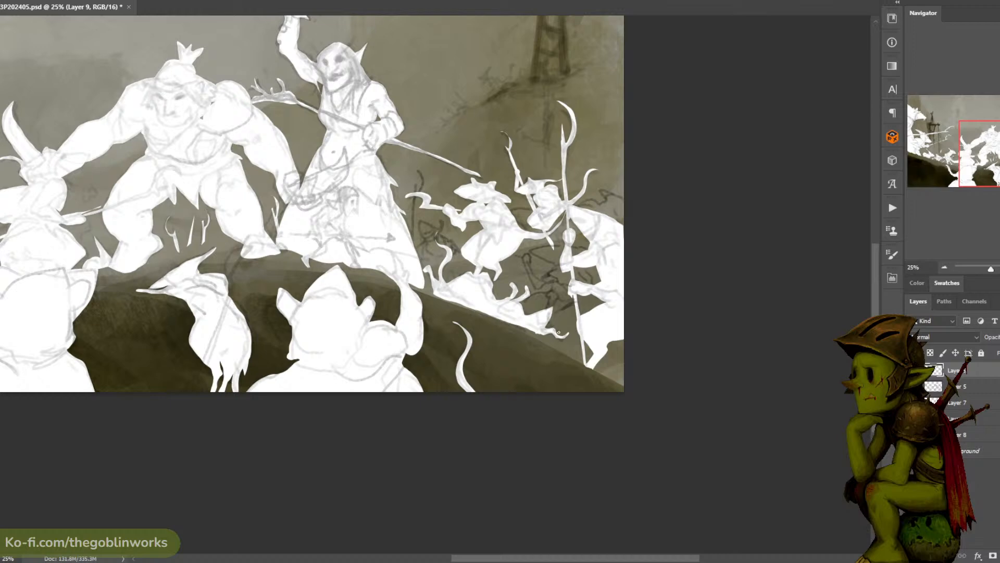
left_click_drag(607, 340, 624, 365)
left_click_drag(631, 143, 860, 147)
mouse_move(465, 166)
left_mouse_down()
mouse_move(601, 195)
mouse_move(699, 198)
left_mouse_up()
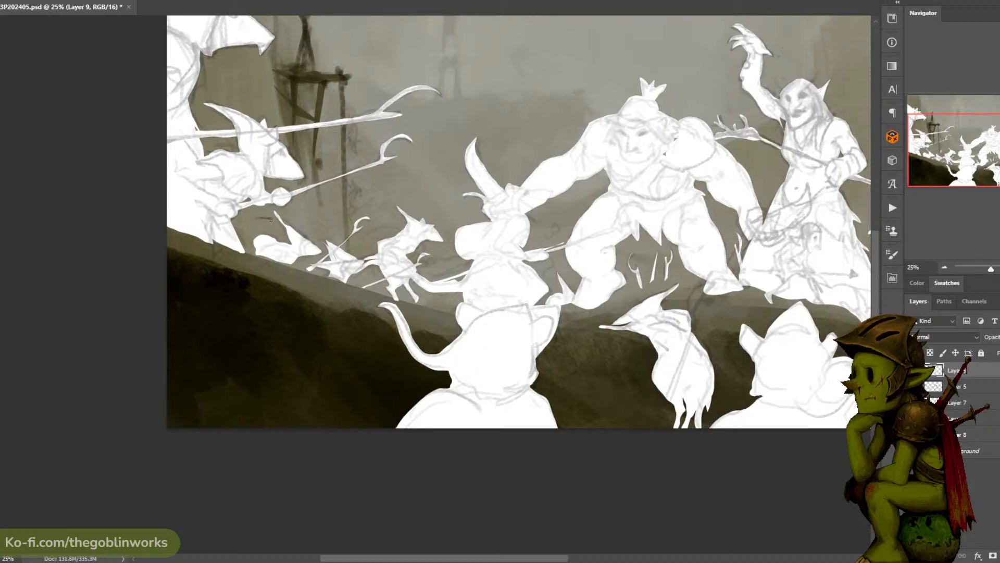
key("ctrl+z")
left_click_drag(253, 220, 272, 225)
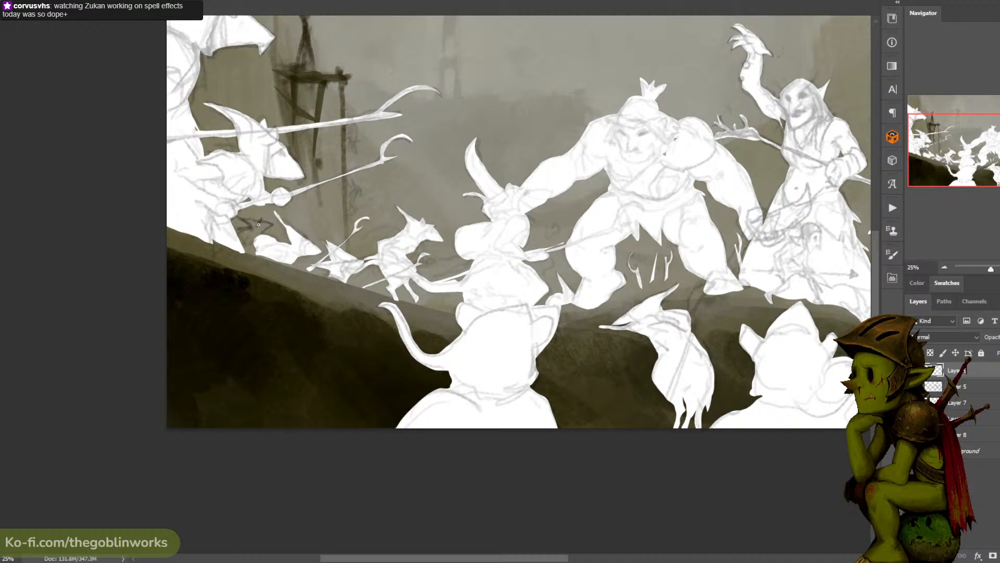
left_click_drag(261, 218, 253, 230)
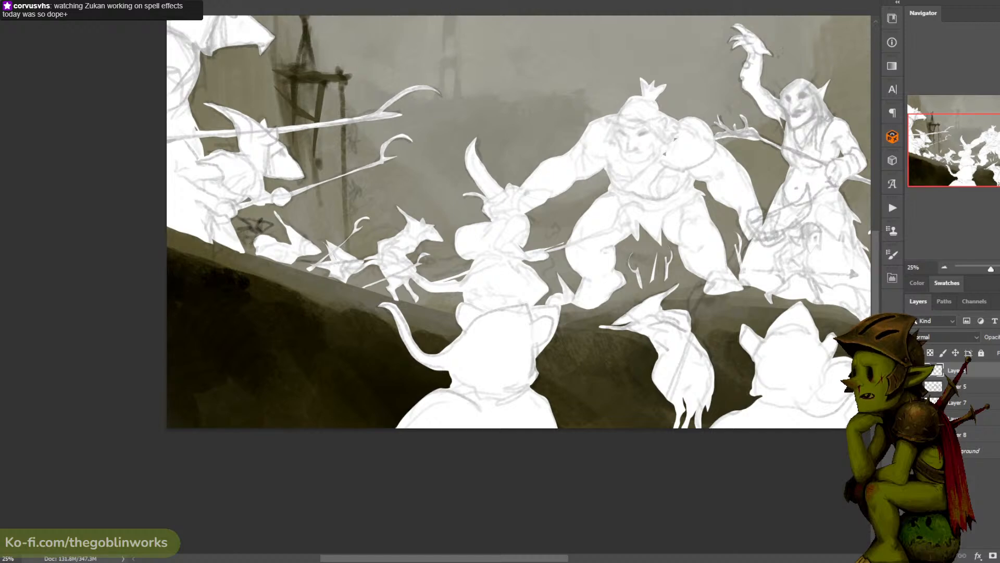
- Raise the opacity of the line sketch on Layer 5 so its lines show darker over the white figures
left_click_drag(596, 82, 516, 94)
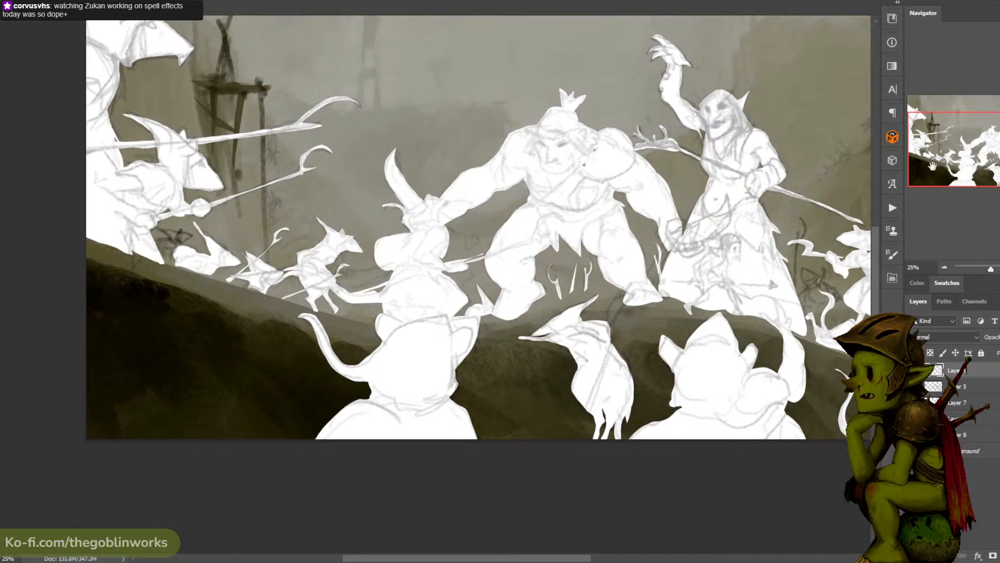
left_click(970, 384)
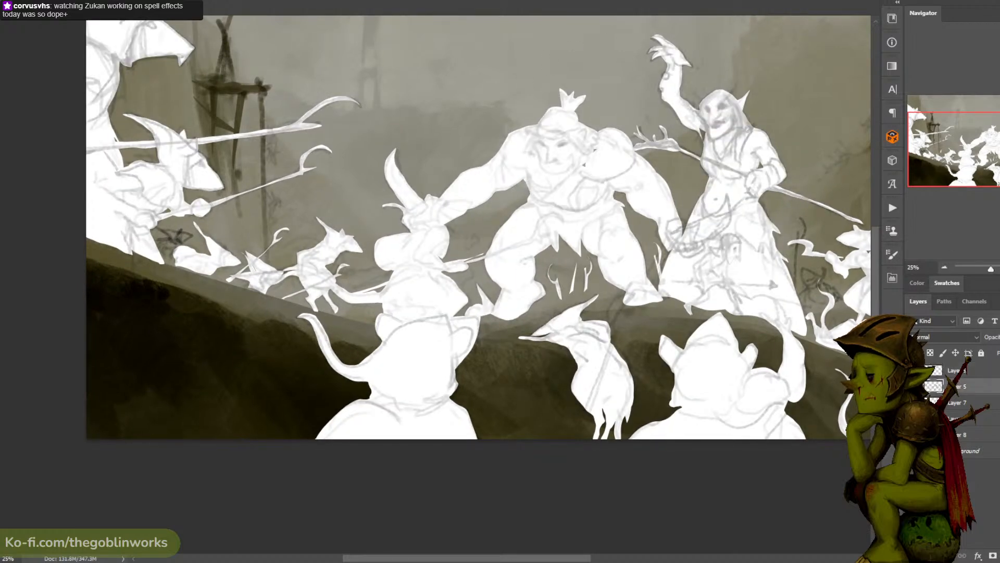
key("ctrl+z")
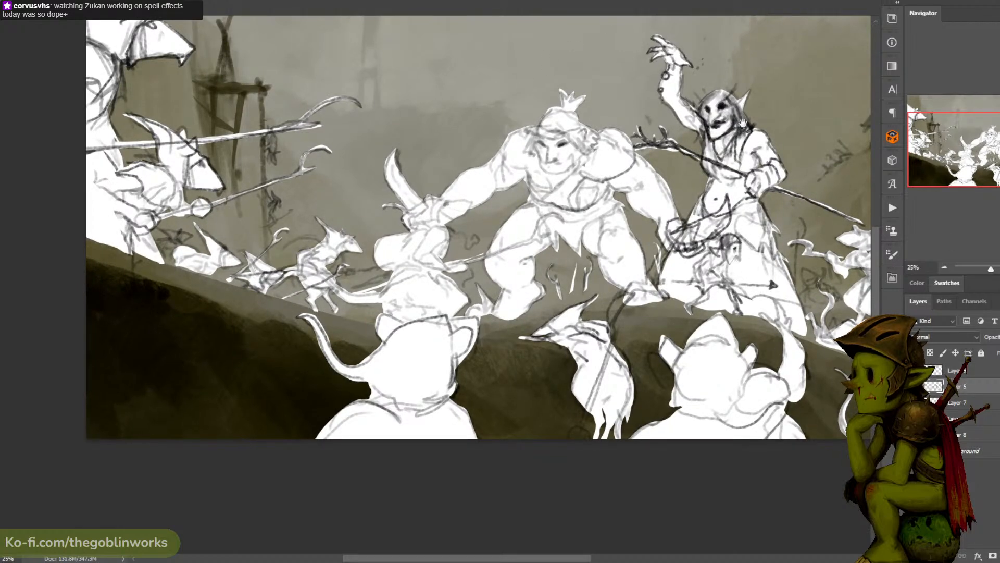
- Examine the whole composition with the darker line sketch over the figures at several magnifications
left_click_drag(801, 45, 795, 81)
key("ctrl+minus")
key("ctrl+plus")
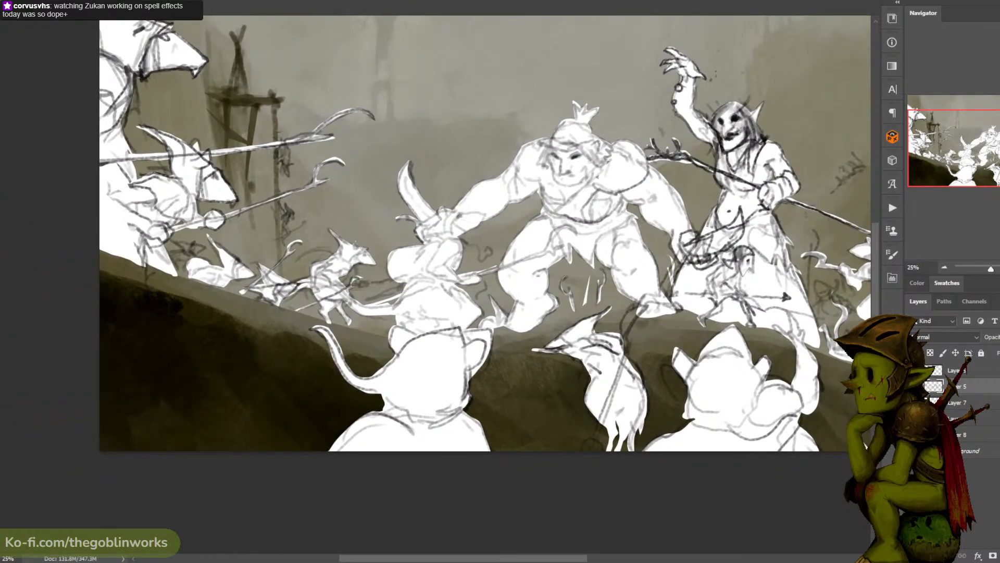
key("ctrl+minus")
key("ctrl+minus")
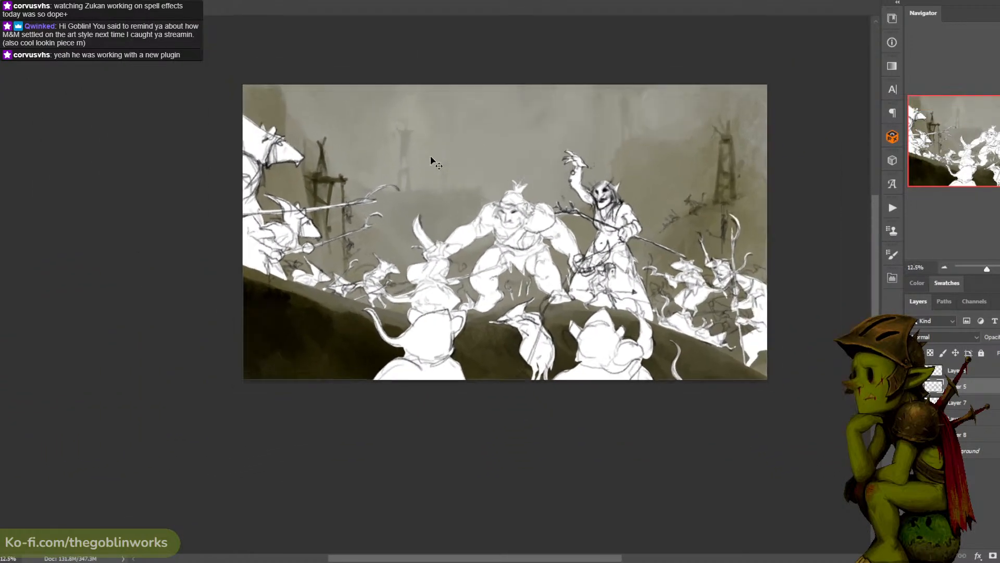
key("ctrl+plus")
key("ctrl+plus")
left_click_drag(424, 177, 432, 188)
key("ctrl+minus")
key("ctrl+minus")
key("ctrl+plus")
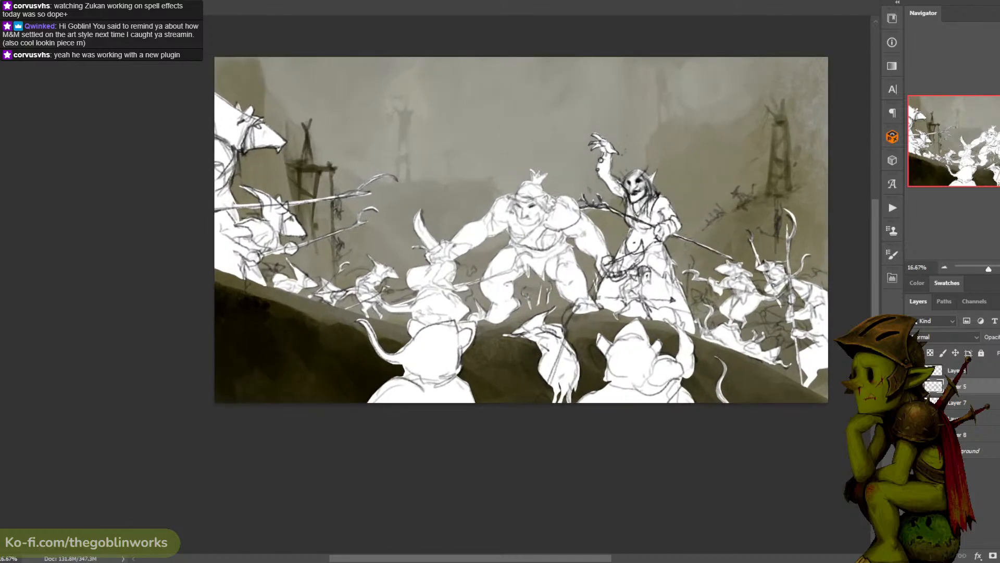
- Merge the new rat sketches on Layer 9 down into Layer 5, comparing the scene with and without the line sketch
left_click(913, 386)
left_click(913, 386)
left_click(913, 386)
left_click(913, 386)
left_click(913, 386)
left_click(913, 386)
right_click(972, 369)
left_click(833, 415)
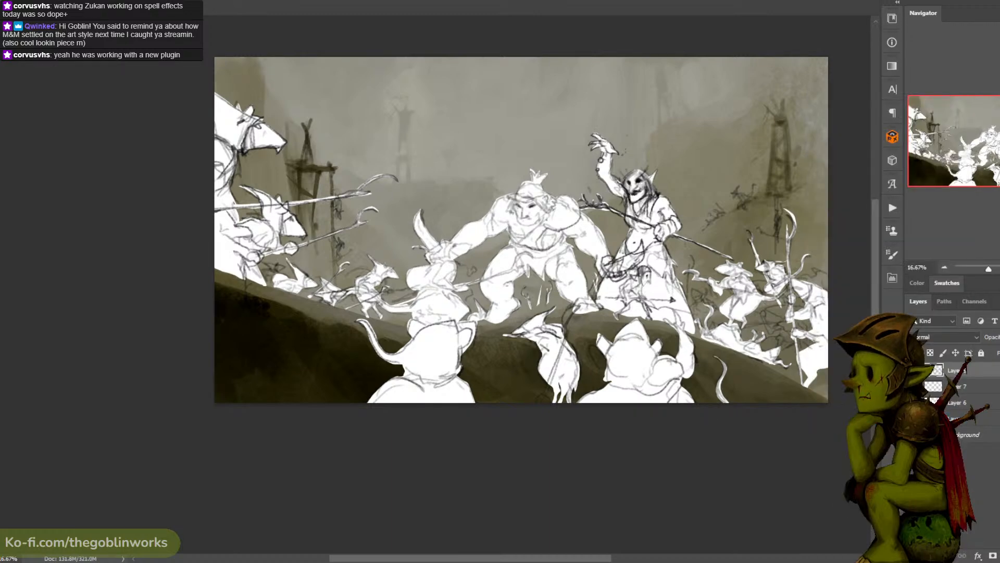
left_click(914, 370)
left_click(914, 370)
left_click(915, 370)
left_click(914, 371)
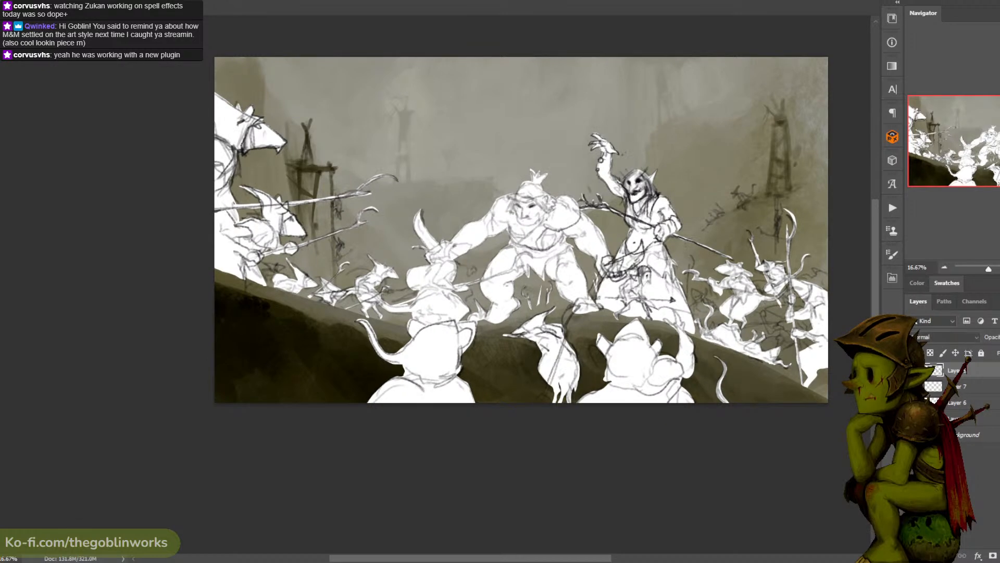
left_click(914, 370)
left_click(914, 370)
- On Layer 8, outline the small rat sketched among the standing rats beyond the shaman and fill its silhouette with white
left_click(961, 387)
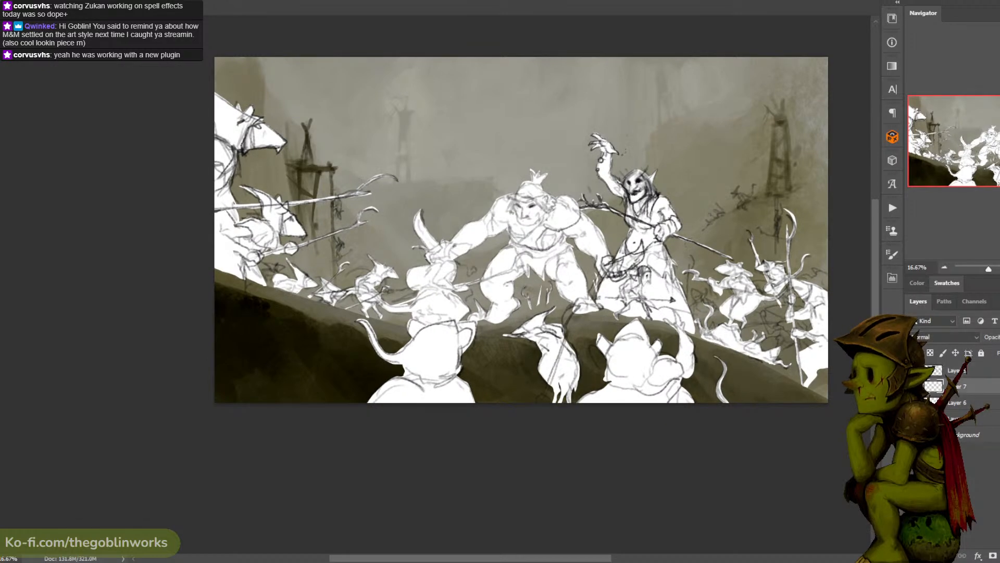
left_click(960, 402)
key("ctrl+plus")
left_click_drag(853, 152, 462, 105)
mouse_move(589, 270)
left_mouse_down()
mouse_move(536, 274)
mouse_move(563, 292)
mouse_move(596, 276)
left_mouse_up()
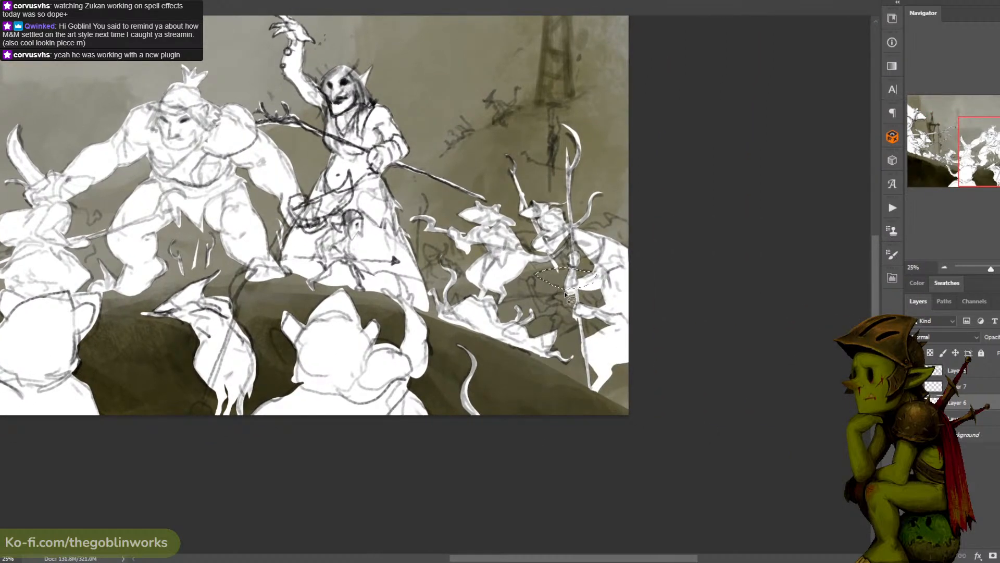
mouse_move(552, 300)
left_mouse_down()
mouse_move(534, 288)
mouse_move(565, 293)
mouse_move(460, 261)
mouse_move(471, 272)
mouse_move(586, 293)
left_mouse_up()
mouse_move(528, 280)
left_mouse_down()
mouse_move(544, 315)
mouse_move(573, 304)
mouse_move(535, 282)
mouse_move(553, 273)
mouse_move(543, 297)
mouse_move(557, 290)
mouse_move(536, 292)
mouse_move(545, 302)
mouse_move(573, 284)
mouse_move(560, 313)
mouse_move(556, 305)
mouse_move(560, 320)
mouse_move(557, 307)
mouse_move(585, 324)
mouse_move(589, 292)
mouse_move(601, 308)
mouse_move(524, 331)
mouse_move(564, 358)
mouse_move(585, 324)
mouse_move(597, 343)
mouse_move(590, 366)
mouse_move(558, 366)
mouse_move(593, 336)
mouse_move(590, 382)
mouse_move(576, 356)
left_mouse_up()
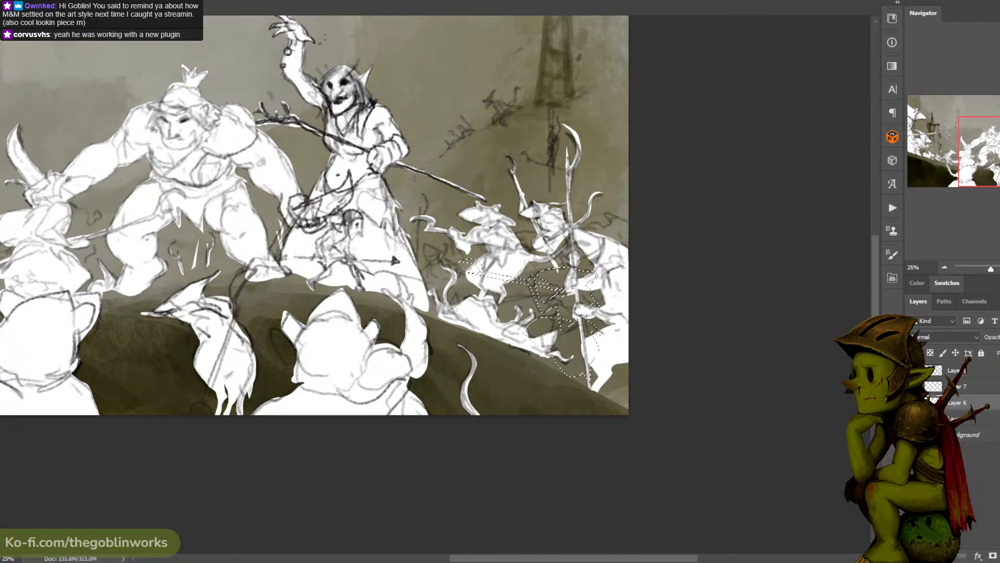
key("g")
left_click(558, 327)
key("ctrl+z")
key("x")
left_click(564, 327)
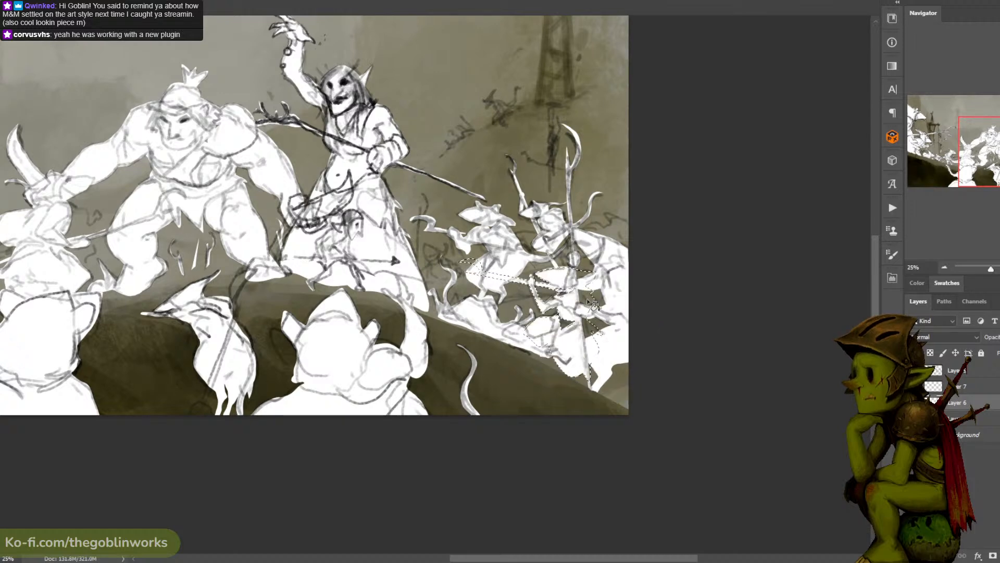
key("ctrl+d")
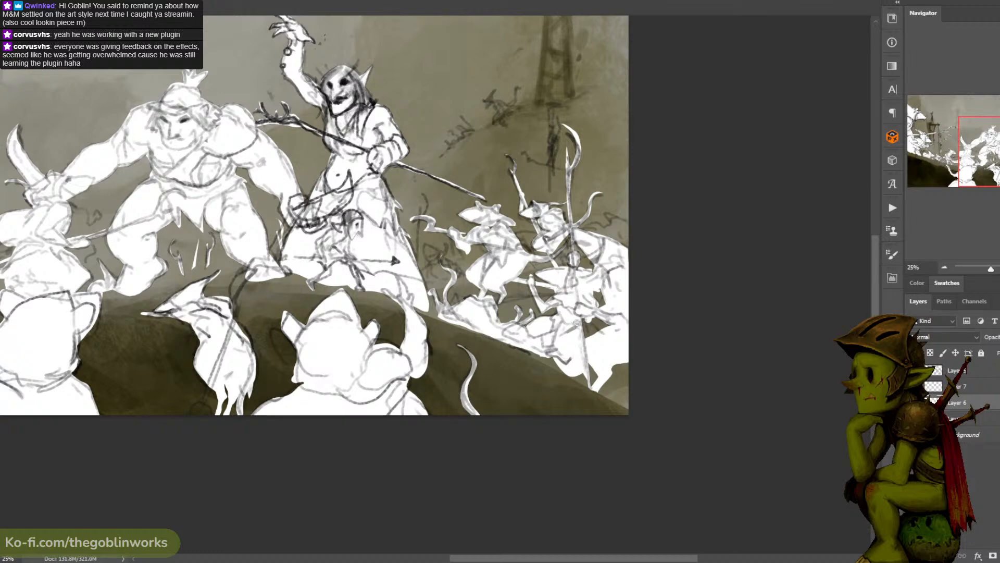
- On Layer 6, fill the small rat beside the shaman's robe with white, check the overall scene and save the document
left_click_drag(596, 307, 647, 312)
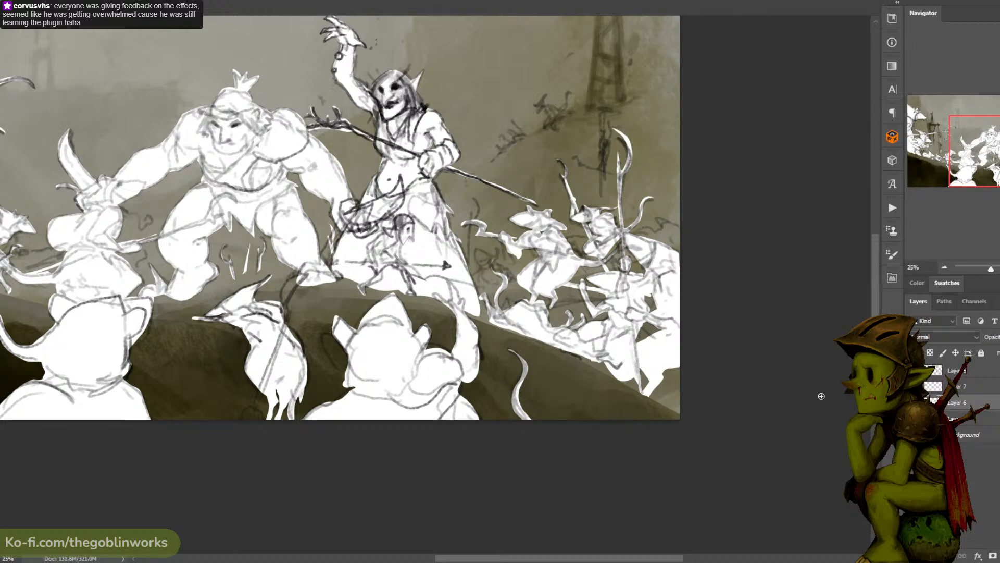
left_click(961, 417)
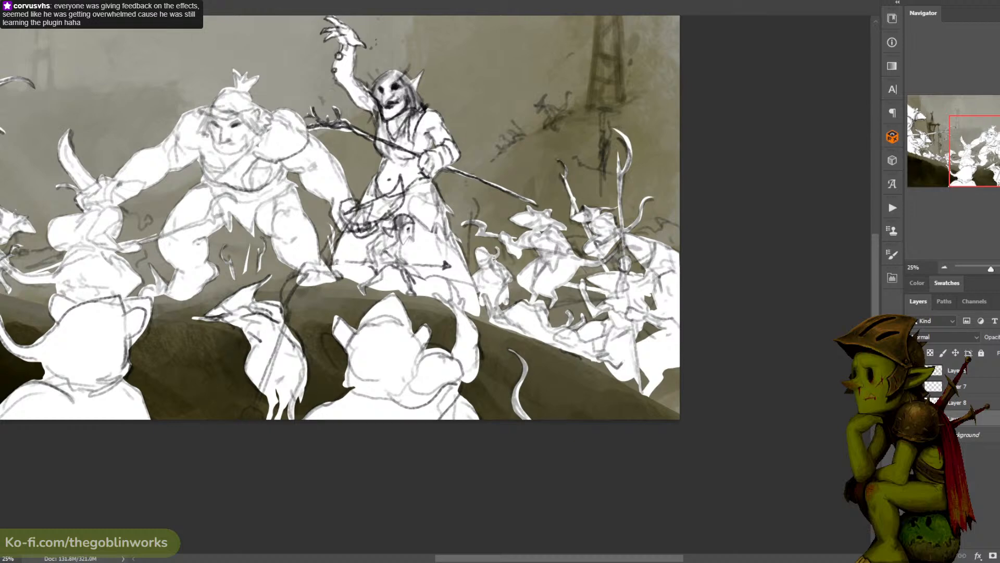
left_click_drag(490, 246, 492, 249)
left_click_drag(606, 143, 665, 105)
key("ctrl+minus")
key("ctrl+plus")
key("ctrl+minus")
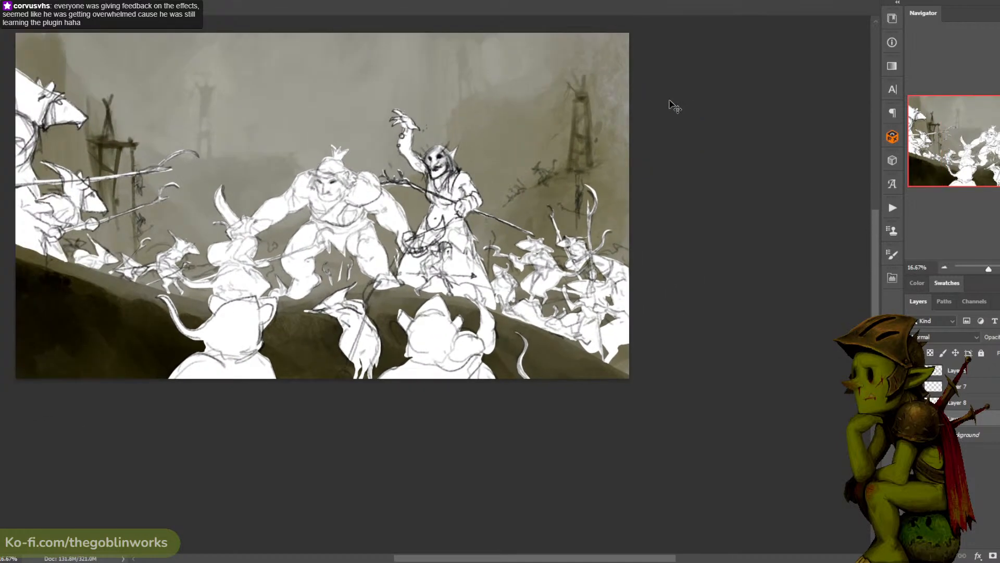
key("ctrl+plus")
key("ctrl+s")
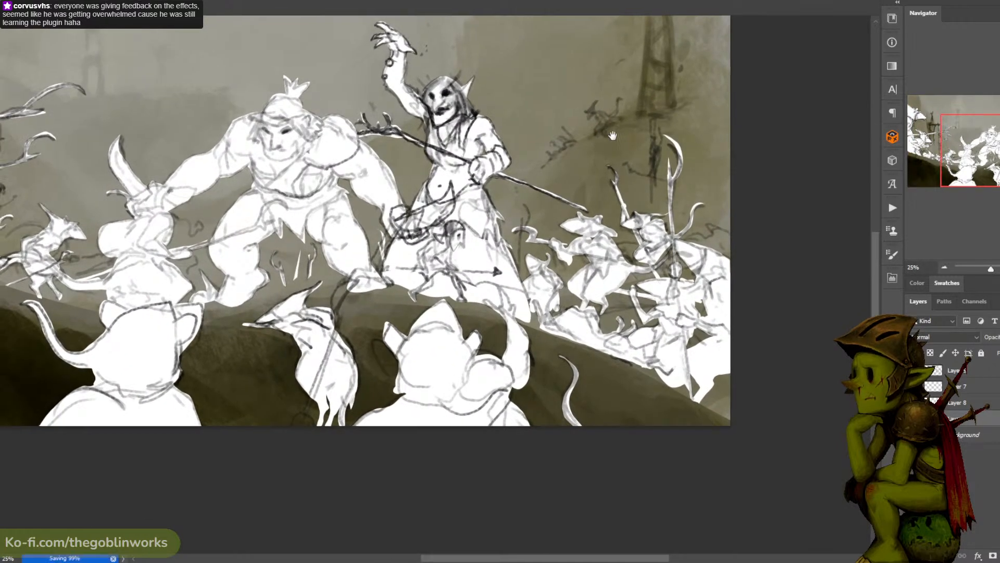
- Fill the leaping rat near the distant right-hand tower and the small rat behind the left spear carriers with white on Layer 6
left_click_drag(607, 125, 635, 138)
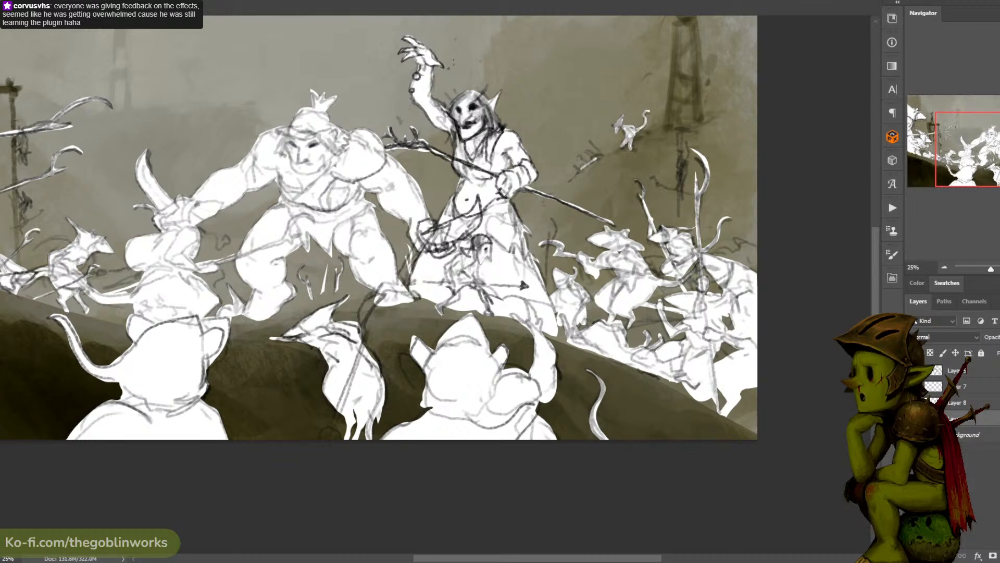
left_click_drag(593, 154, 780, 172)
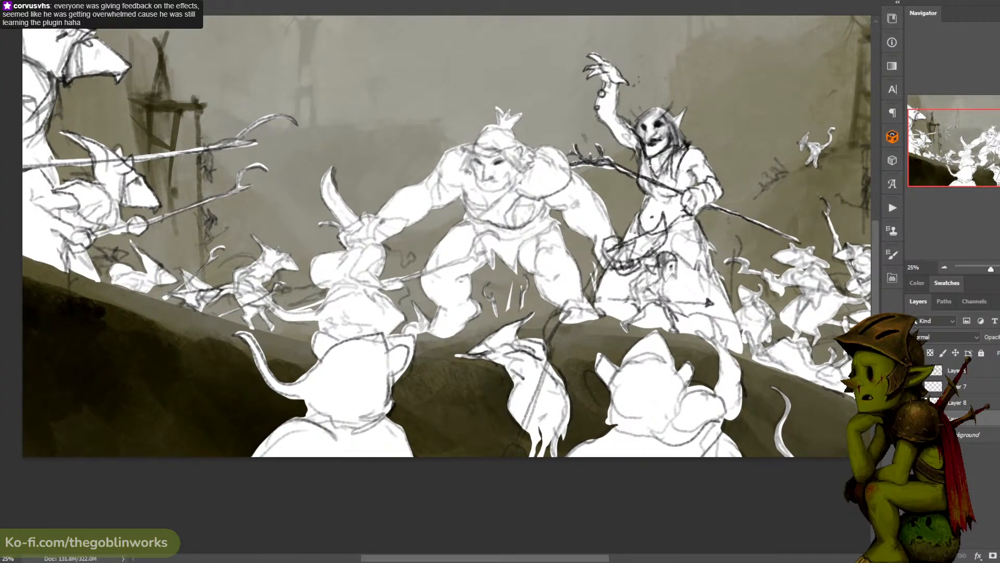
key("ctrl+minus")
key("ctrl+plus")
left_click_drag(644, 178, 709, 172)
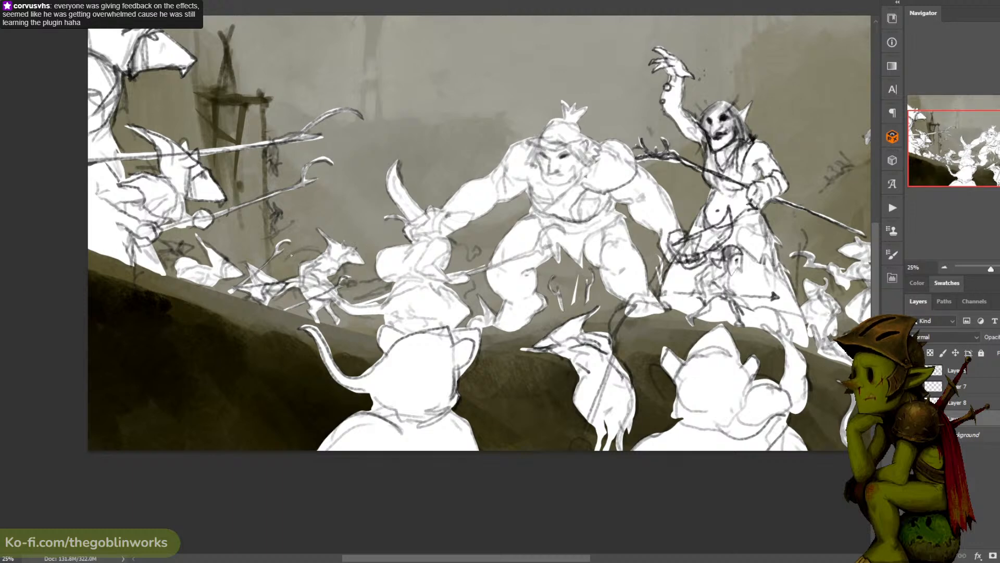
left_click_drag(586, 175, 664, 185)
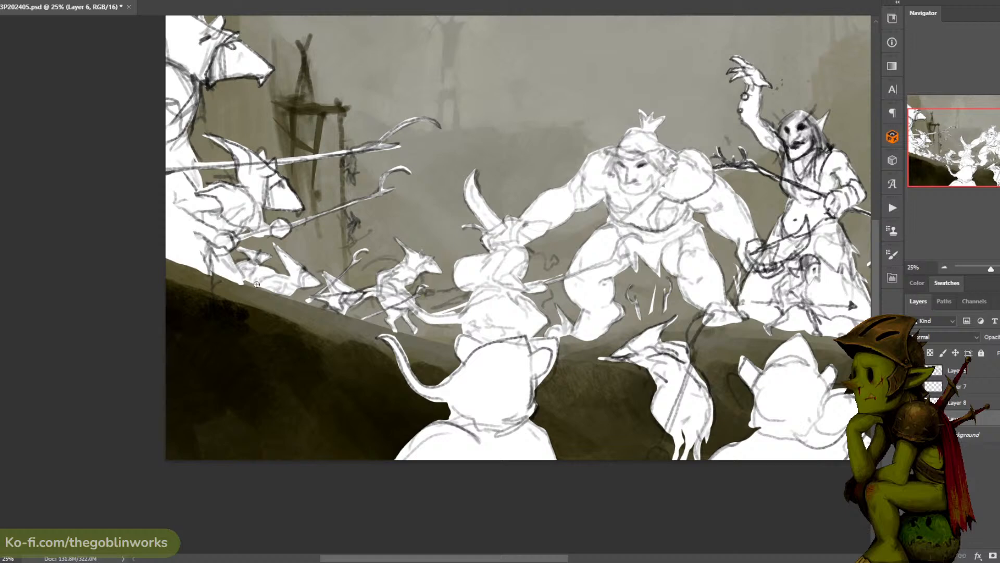
- Examine the full composition at several magnifications and compare it with and without the white silhouettes on Layer 6
left_click_drag(486, 89, 499, 134)
left_click_drag(572, 59, 542, 51)
key("ctrl+minus")
key("ctrl+minus")
key("ctrl+plus")
key("ctrl+plus")
key("ctrl+minus")
key("ctrl+minus")
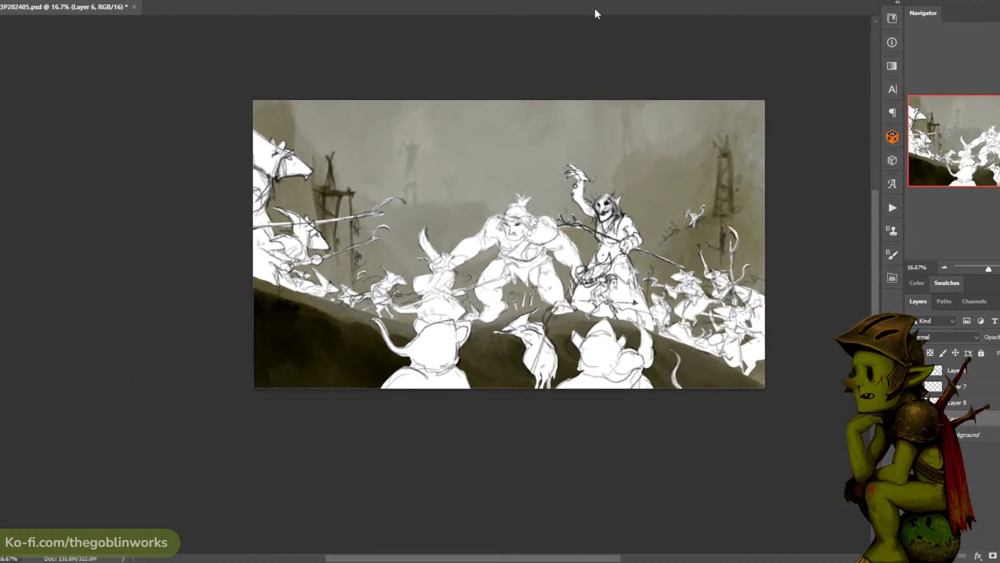
key("ctrl+plus")
left_click_drag(641, 45, 570, 24)
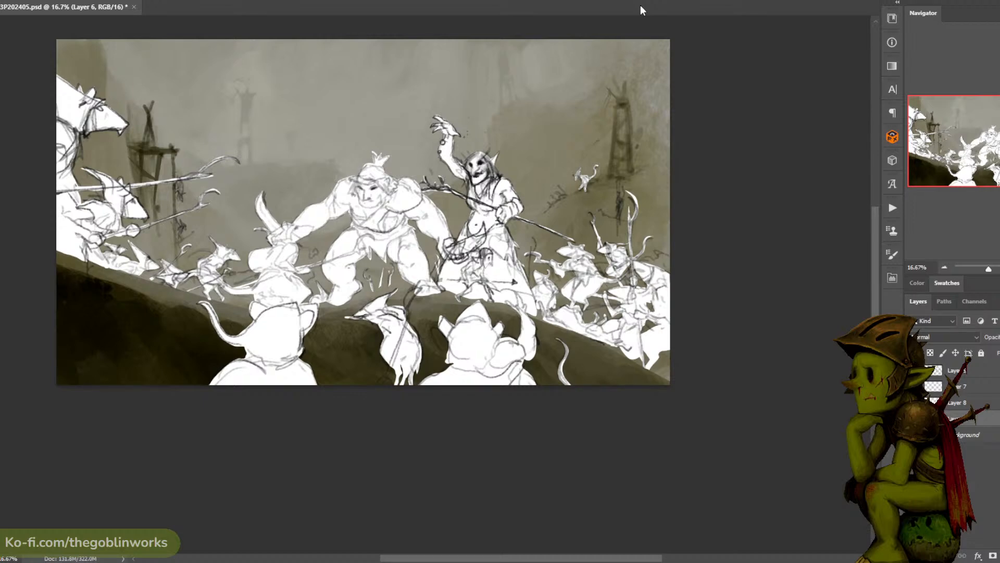
left_click_drag(557, 81, 583, 102)
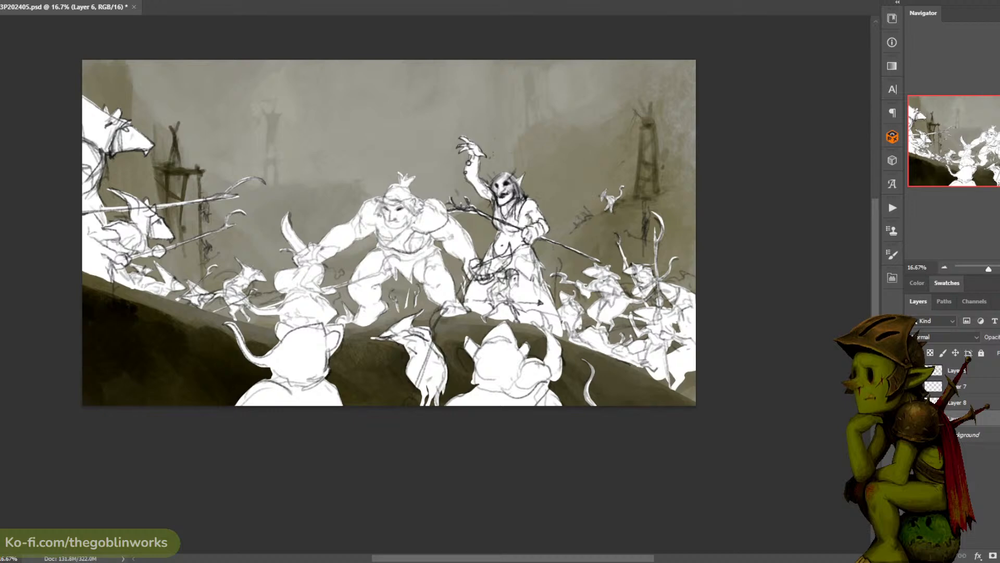
left_click(914, 418)
left_click(914, 418)
left_click(914, 418)
left_click(914, 418)
left_click(914, 418)
left_click(915, 418)
- Try a long white rat tail hanging down the dark slope below the spear-carrying rats at the painting's left
left_click_drag(381, 303, 501, 314)
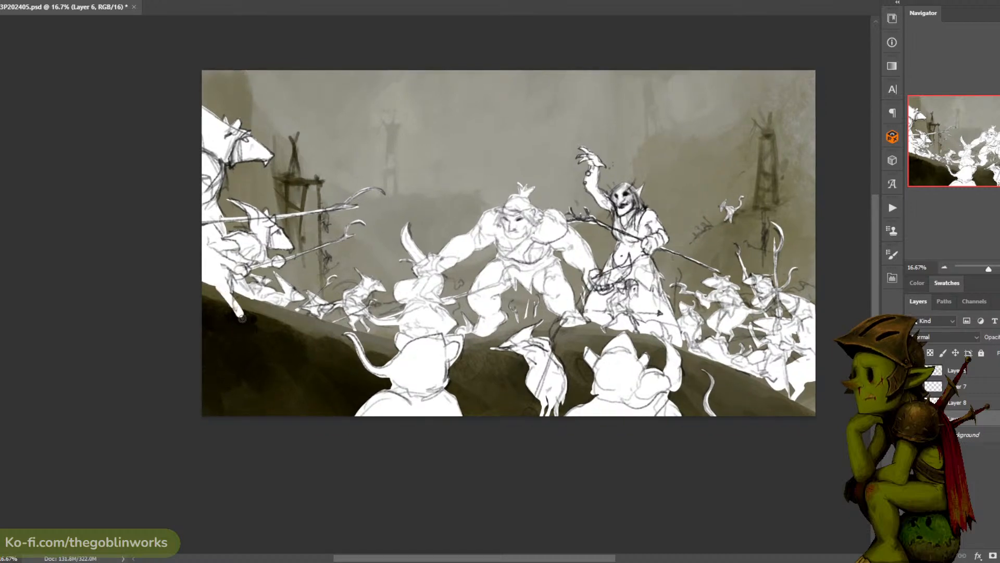
mouse_move(239, 308)
left_mouse_down()
mouse_move(252, 373)
mouse_move(281, 412)
mouse_move(253, 366)
mouse_move(261, 331)
mouse_move(305, 435)
left_mouse_up()
key("Delete")
key("ctrl+d")
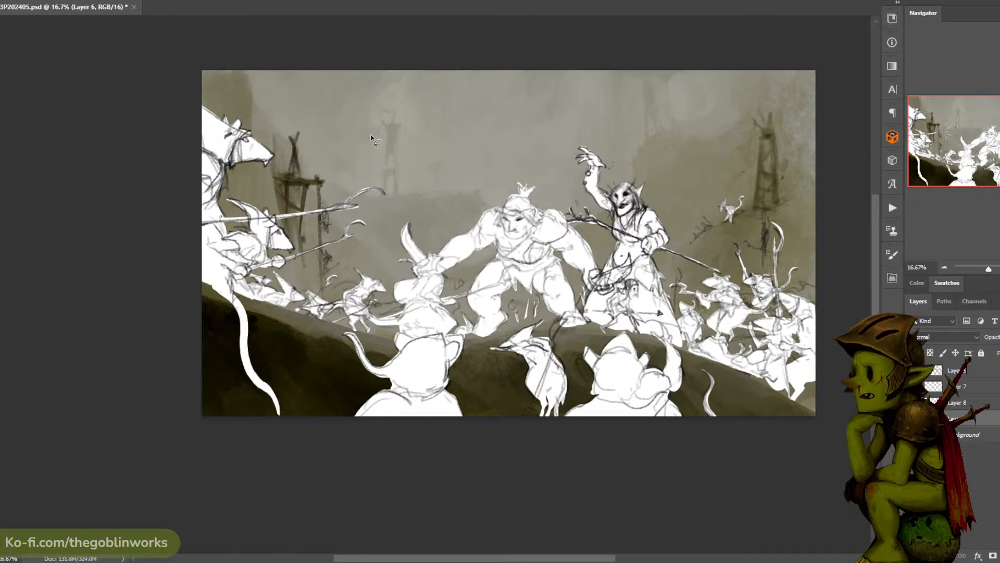
key("ctrl+z")
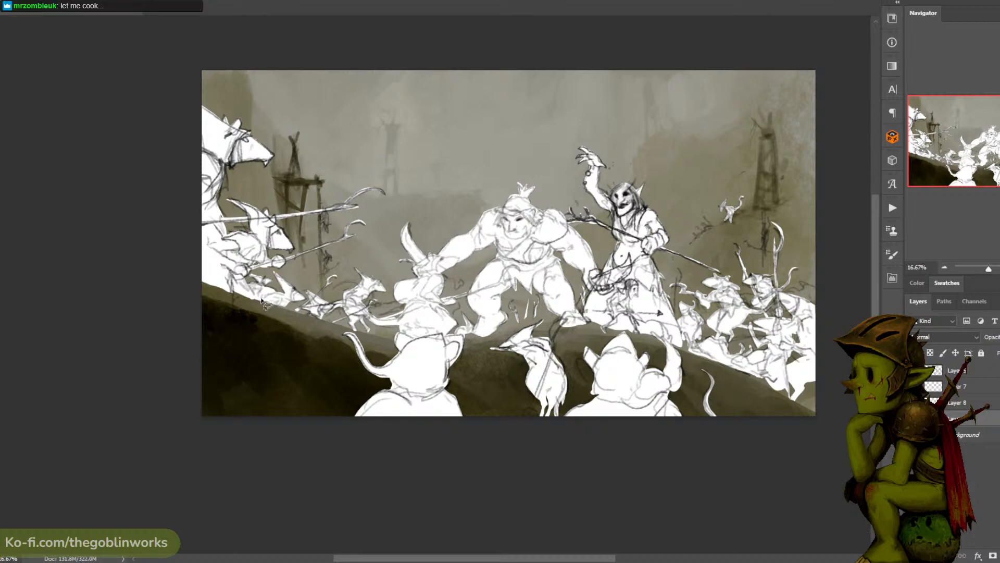
- Add two short tapered white tails hanging over the dark ridge below the left-hand rats on Layer 6
mouse_move(254, 298)
left_mouse_down()
mouse_move(282, 315)
mouse_move(274, 359)
mouse_move(277, 323)
mouse_move(256, 299)
left_mouse_up()
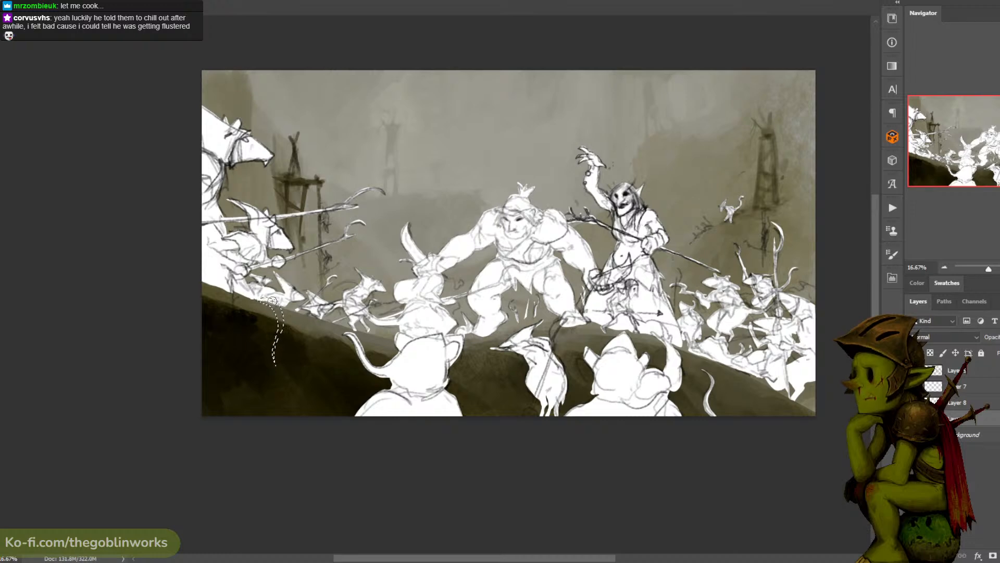
left_click(270, 301)
key("ctrl+d")
key("l")
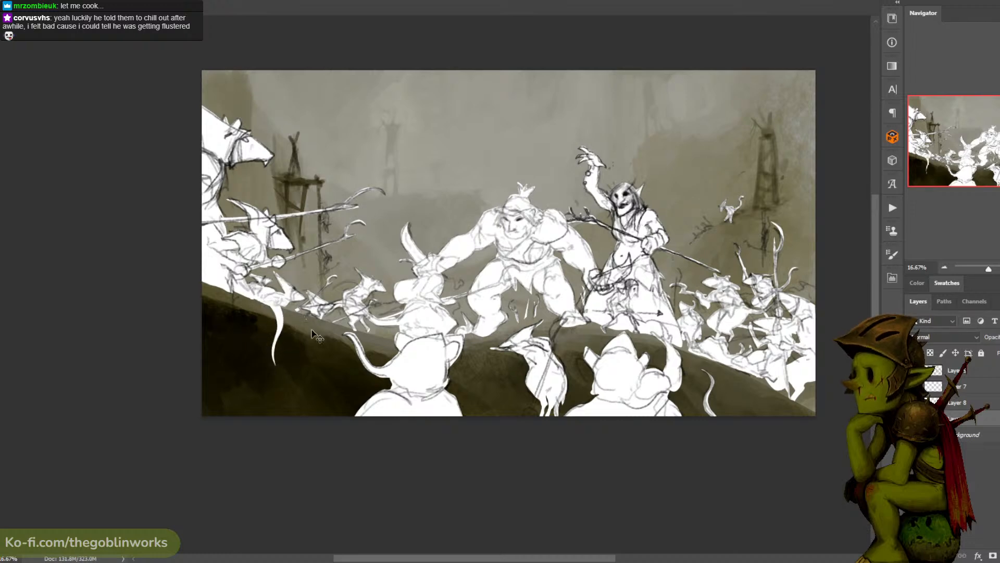
left_click_drag(297, 309, 315, 336)
mouse_move(285, 304)
left_mouse_down()
mouse_move(306, 301)
mouse_move(319, 343)
left_mouse_up()
key("b")
key("ctrl+d")
- Try a curved white tail rising from the painting's lower edge beneath the left-hand rats' hanging tails
left_click_drag(582, 102, 549, 61)
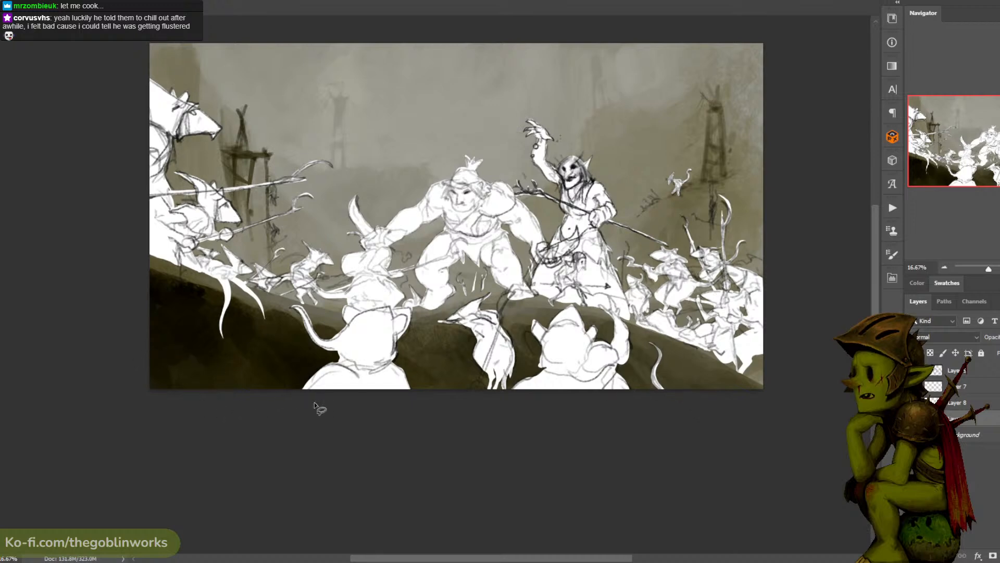
mouse_move(206, 414)
left_mouse_down()
mouse_move(226, 329)
mouse_move(208, 408)
left_mouse_up()
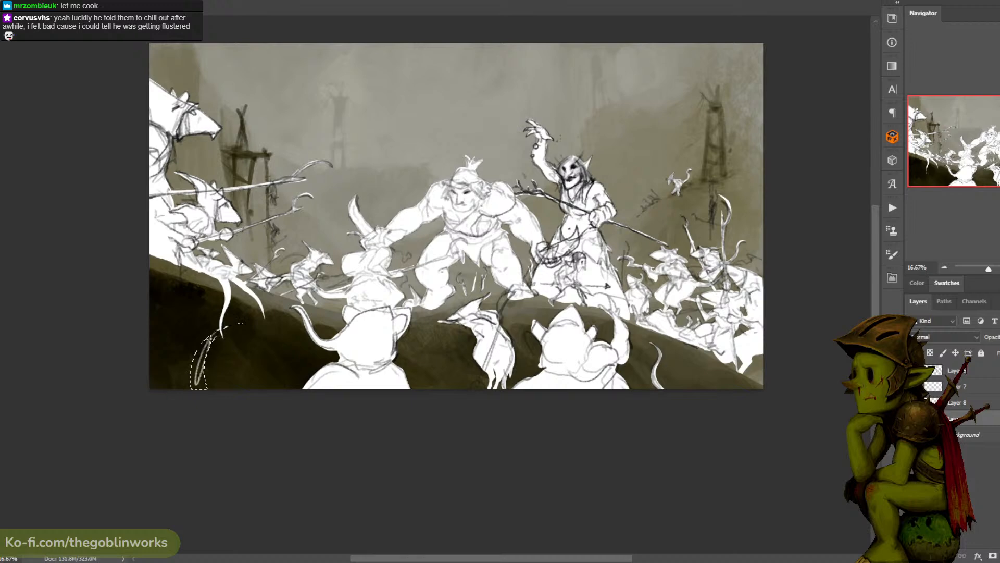
key("b")
left_click_drag(232, 324, 199, 362)
key("ctrl+d")
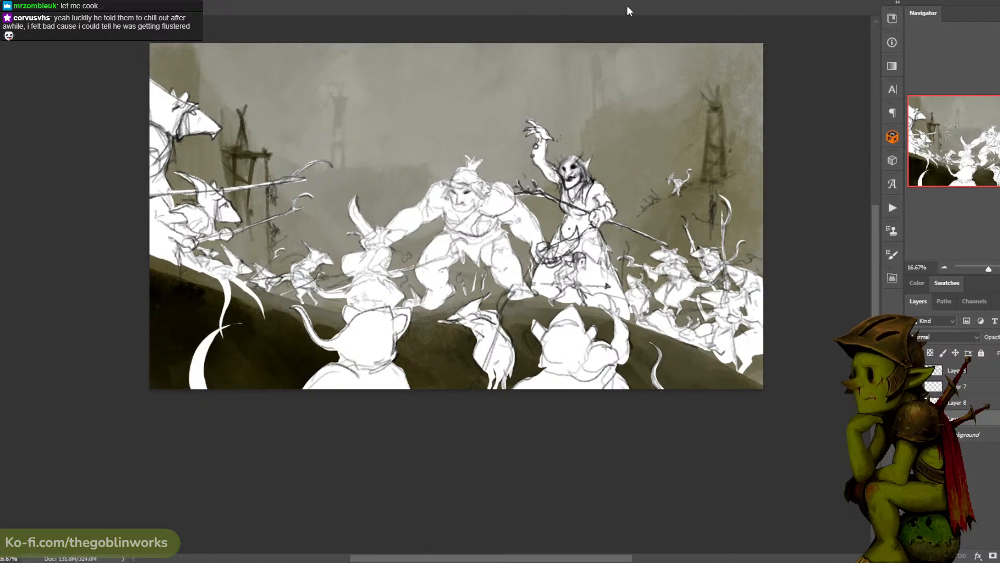
key("ctrl+z")
key("ctrl+z")
- Add a large tapered white tail rising from the lower edge and curling left below the spear-carrying rats
key("l")
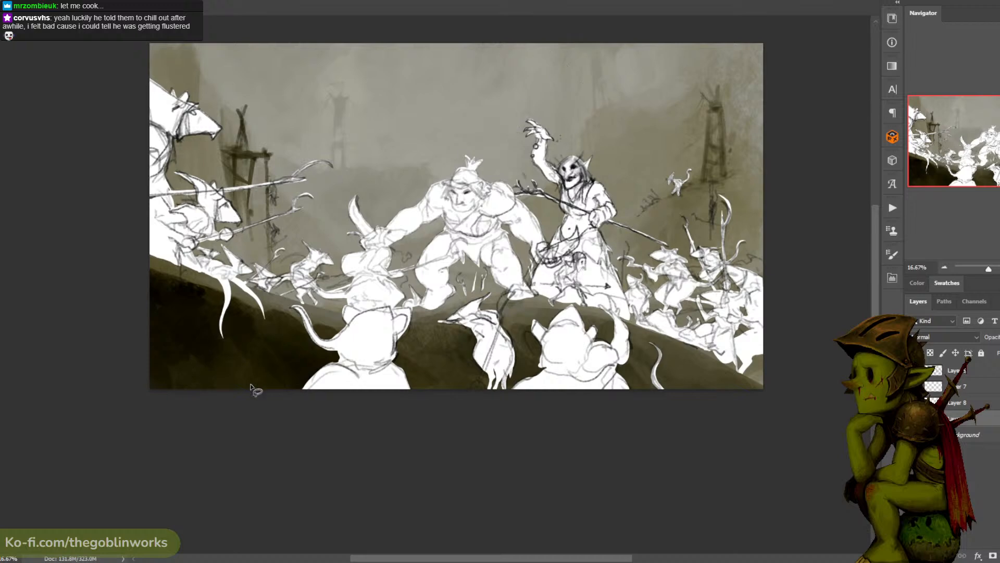
mouse_move(266, 409)
left_mouse_down()
mouse_move(240, 331)
mouse_move(198, 317)
mouse_move(172, 336)
mouse_move(219, 321)
mouse_move(243, 350)
mouse_move(242, 399)
mouse_move(248, 388)
left_mouse_up()
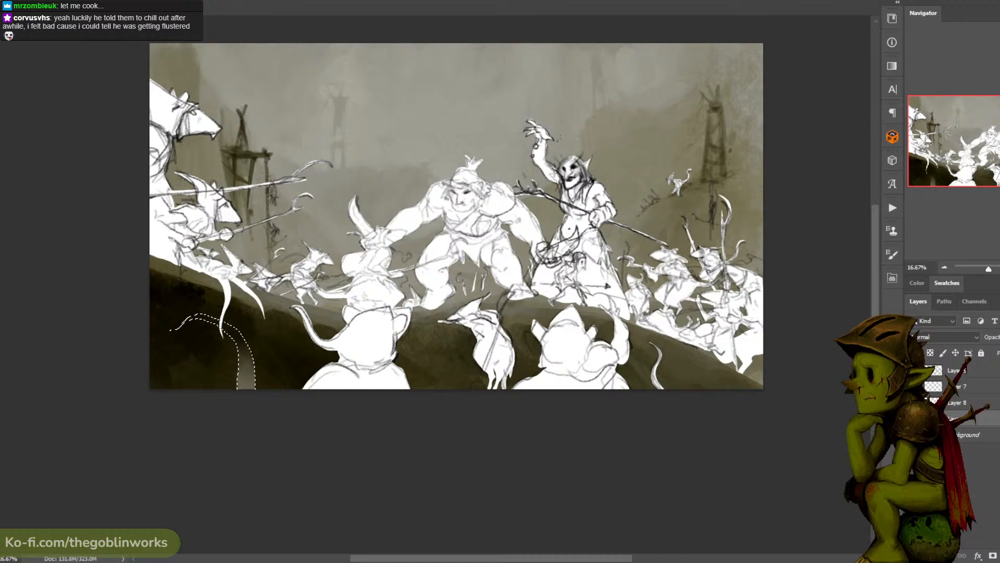
key("ctrl+z")
key("b")
mouse_move(248, 369)
left_mouse_down()
mouse_move(222, 309)
mouse_move(171, 337)
left_mouse_up()
key("ctrl+d")
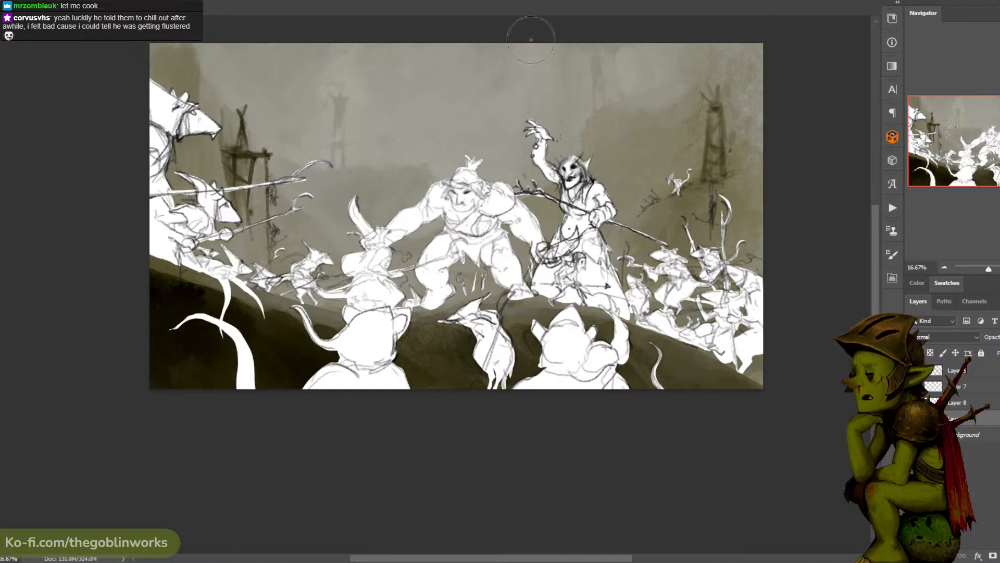
scroll(573, 52, "up", 2)
key("l")
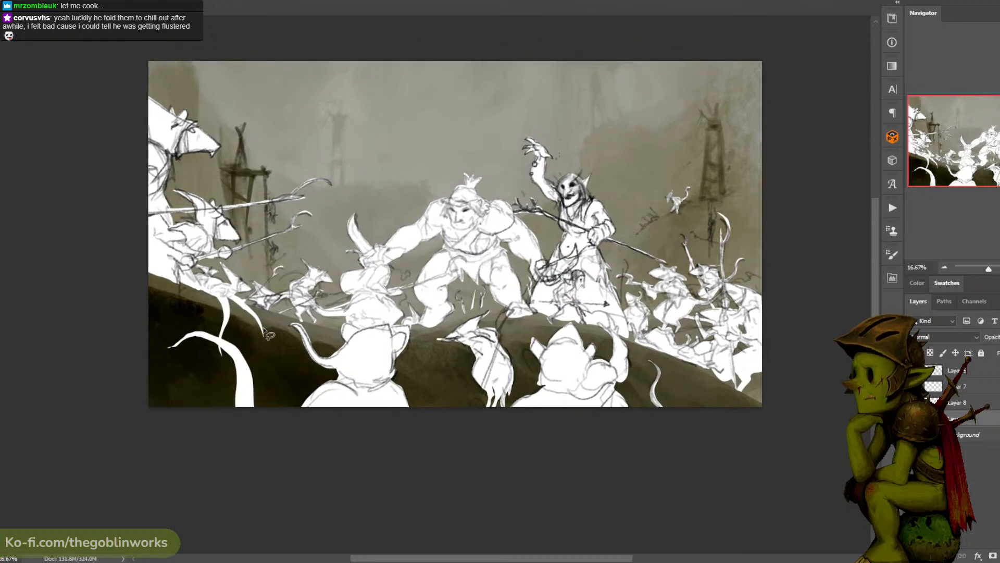
mouse_move(167, 416)
left_mouse_down()
mouse_move(247, 347)
mouse_move(192, 405)
left_mouse_up()
mouse_move(157, 377)
left_mouse_down()
mouse_move(197, 387)
mouse_move(168, 431)
mouse_move(134, 417)
left_mouse_up()
key("ctrl+d")
mouse_move(131, 372)
left_mouse_down()
mouse_move(216, 359)
mouse_move(174, 443)
mouse_move(130, 445)
left_mouse_up()
key("ctrl+d")
mouse_move(130, 269)
left_mouse_down()
mouse_move(167, 275)
mouse_move(122, 343)
left_mouse_up()
key("ctrl+d")
mouse_move(132, 279)
left_mouse_down()
mouse_move(152, 345)
mouse_move(162, 347)
mouse_move(162, 329)
mouse_move(117, 392)
left_mouse_up()
key("ctrl+d")
key("ctrl+d")
key("Escape")
mouse_move(636, 62)
left_mouse_down()
mouse_move(601, 76)
mouse_move(597, 67)
mouse_move(609, 66)
left_mouse_up()
mouse_move(114, 390)
left_mouse_down()
mouse_move(291, 272)
mouse_move(196, 345)
mouse_move(208, 317)
mouse_move(234, 301)
left_mouse_up()
key("Escape")
key("Escape")
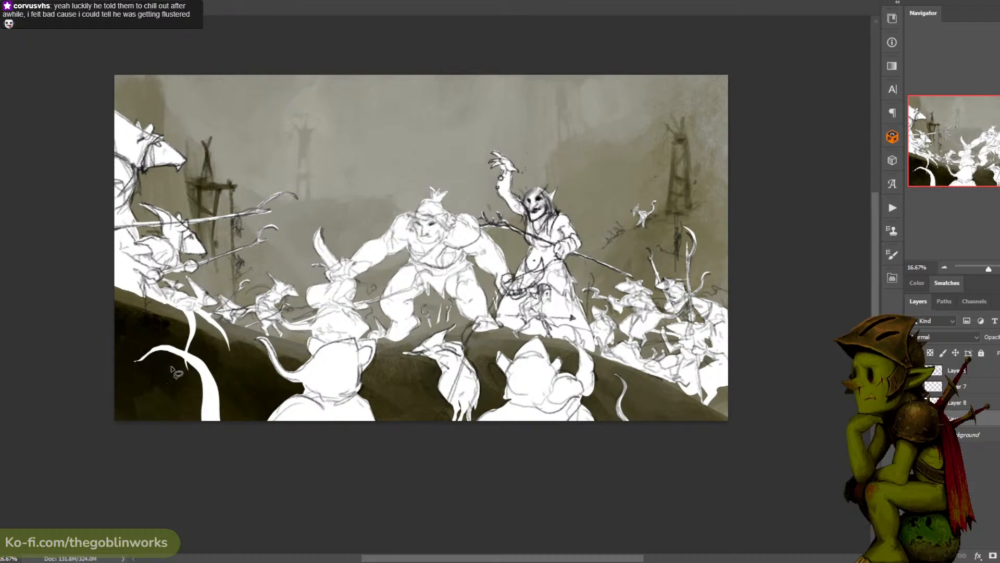
mouse_move(179, 367)
left_mouse_down()
mouse_move(289, 293)
mouse_move(275, 307)
left_mouse_up()
mouse_move(209, 351)
left_mouse_down()
mouse_move(263, 312)
mouse_move(290, 268)
mouse_move(319, 258)
mouse_move(337, 271)
mouse_move(240, 316)
mouse_move(267, 299)
mouse_move(280, 265)
mouse_move(304, 246)
mouse_move(326, 244)
mouse_move(250, 310)
mouse_move(296, 252)
mouse_move(355, 243)
left_mouse_up()
key("Escape")
key("Escape")
key("Escape")
- Outline and fill a thick wavy white tail running from the painting's lower-left edge across the upright tail to an upturned tip
left_click_drag(198, 340, 241, 314)
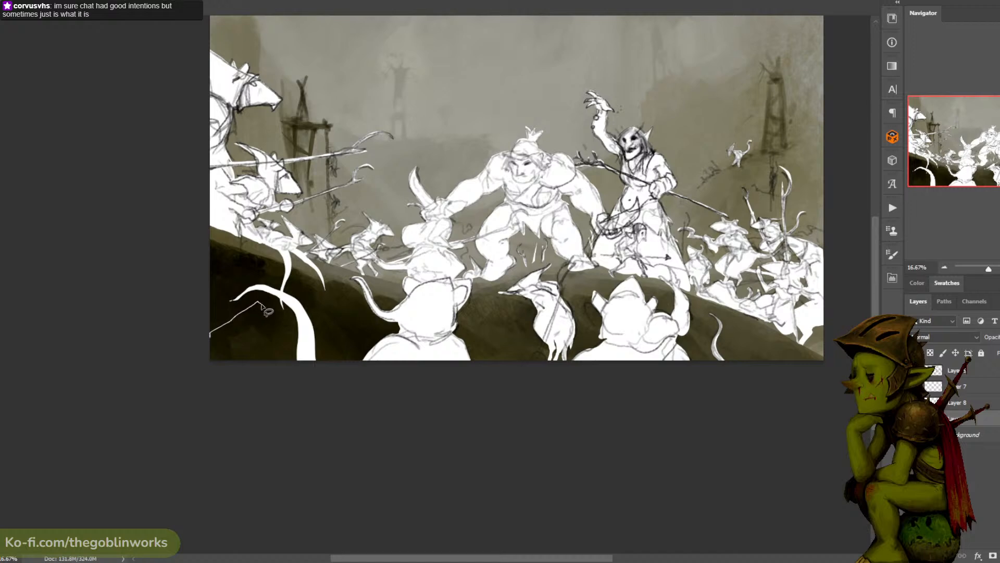
mouse_move(309, 322)
left_mouse_down()
mouse_move(341, 276)
mouse_move(342, 259)
mouse_move(333, 309)
mouse_move(301, 330)
mouse_move(255, 318)
mouse_move(203, 348)
left_mouse_up()
mouse_move(259, 306)
left_mouse_down()
mouse_move(303, 281)
mouse_move(250, 321)
left_mouse_up()
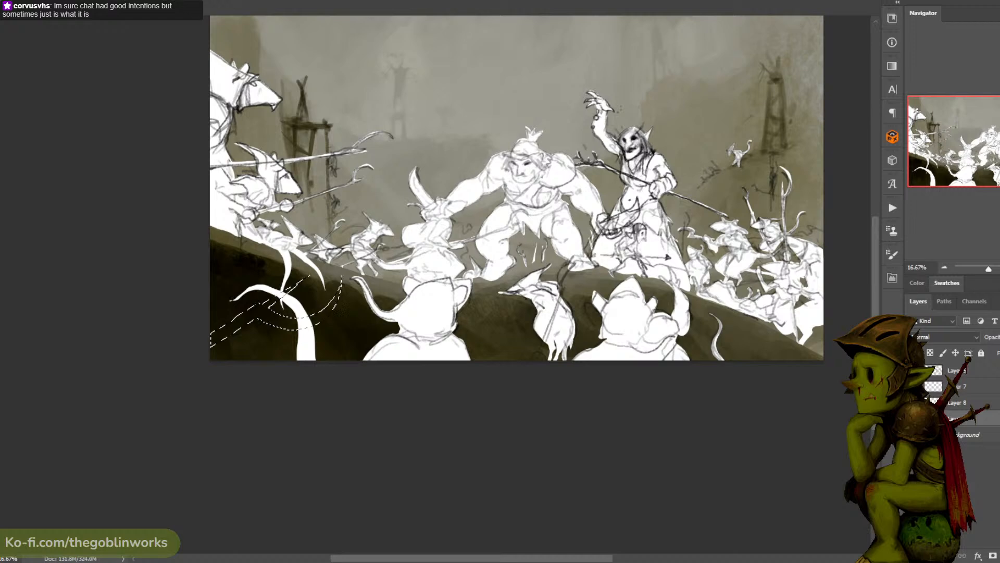
key("alt+BackSpace")
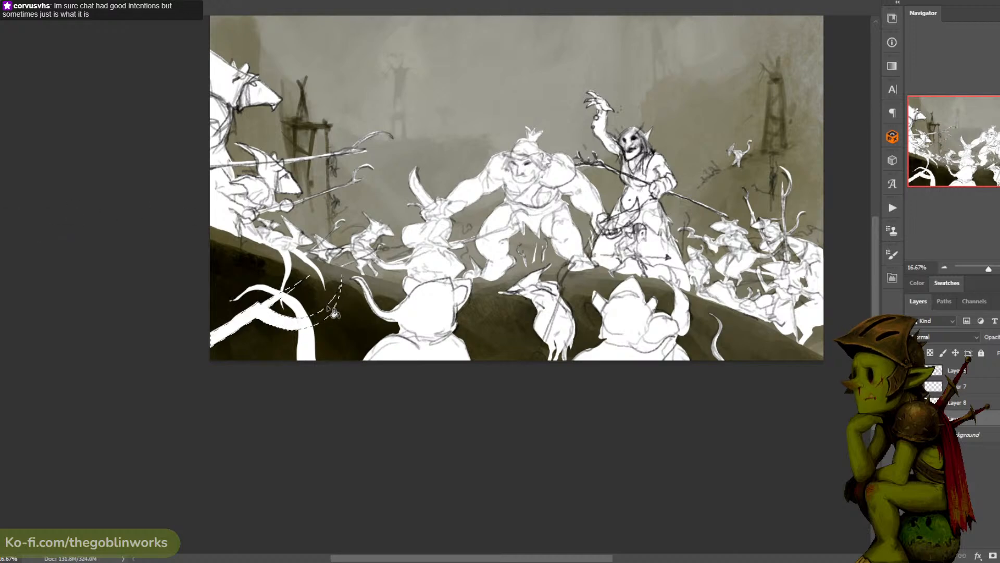
key("ctrl+d")
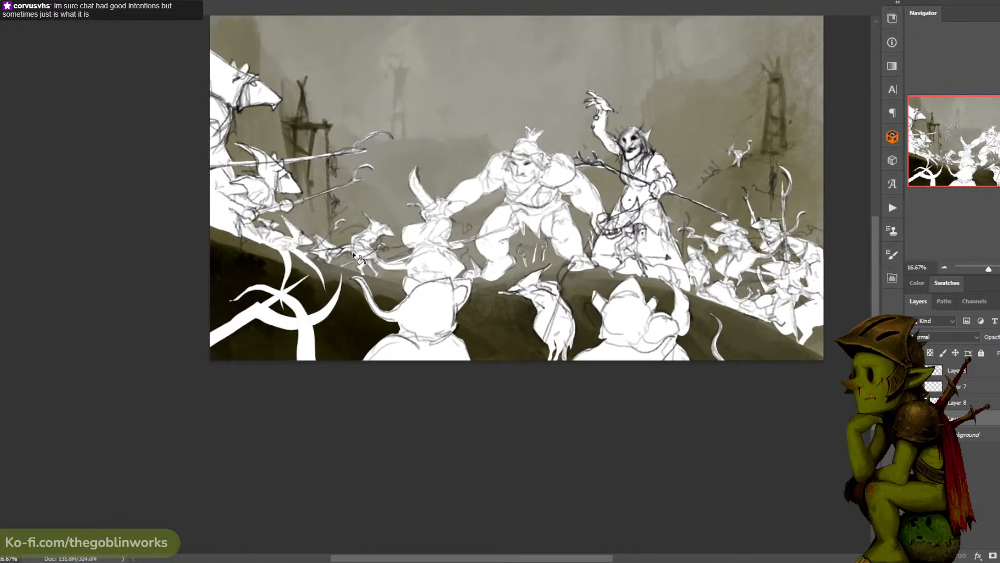
key("ctrl+alt+z")
key("ctrl+d")
- Add a small pair of rounded white shapes poking up at the lower edge beside the thin tail on the painting's right
left_click_drag(526, 107, 472, 112)
key("ctrl+minus")
key("ctrl+minus")
key("ctrl+plus")
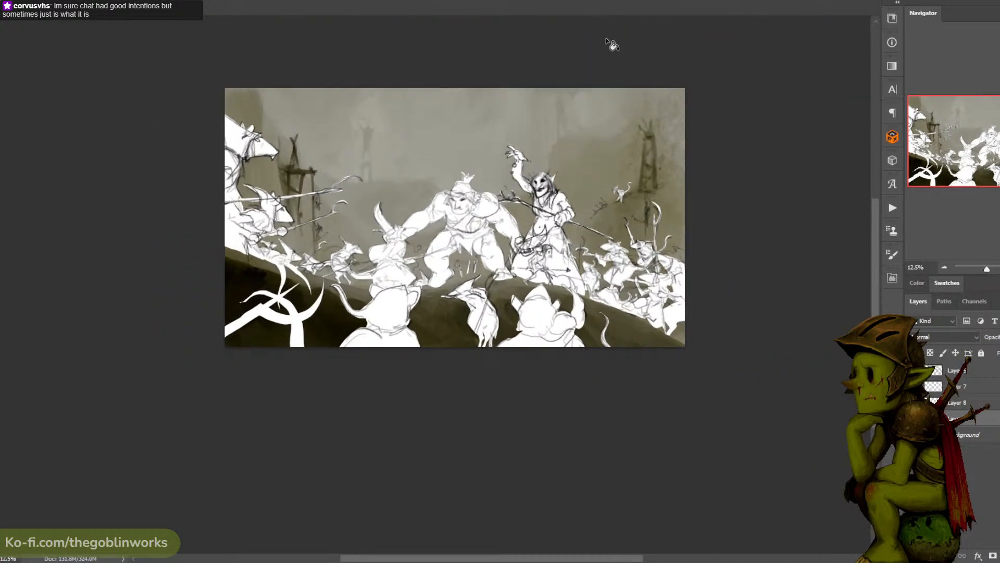
left_click_drag(610, 43, 538, 56)
left_click_drag(596, 244, 451, 191)
key("ctrl+plus")
left_click_drag(518, 167, 532, 199)
mouse_move(437, 332)
left_mouse_down()
mouse_move(422, 298)
mouse_move(432, 288)
left_mouse_up()
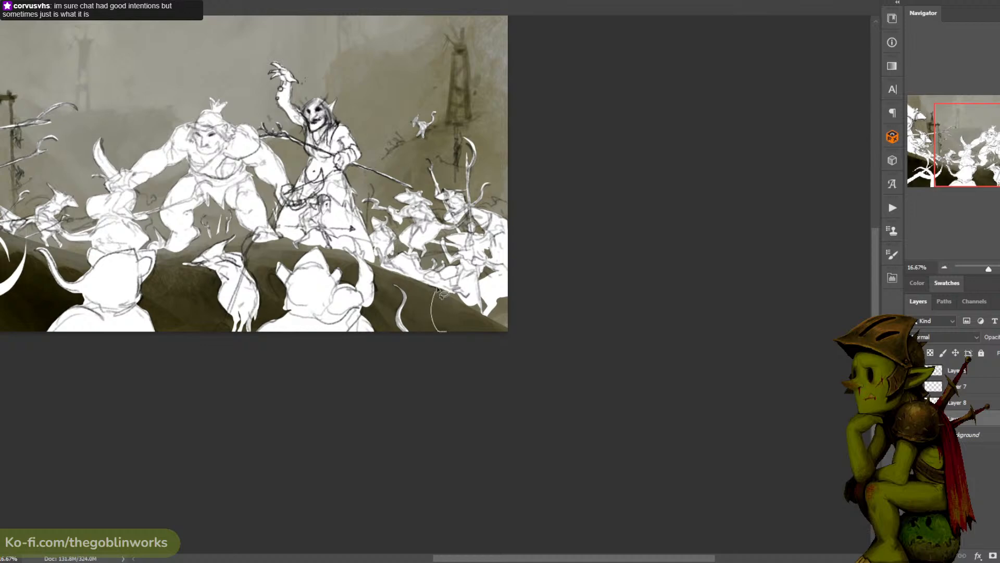
left_click_drag(511, 106, 530, 98)
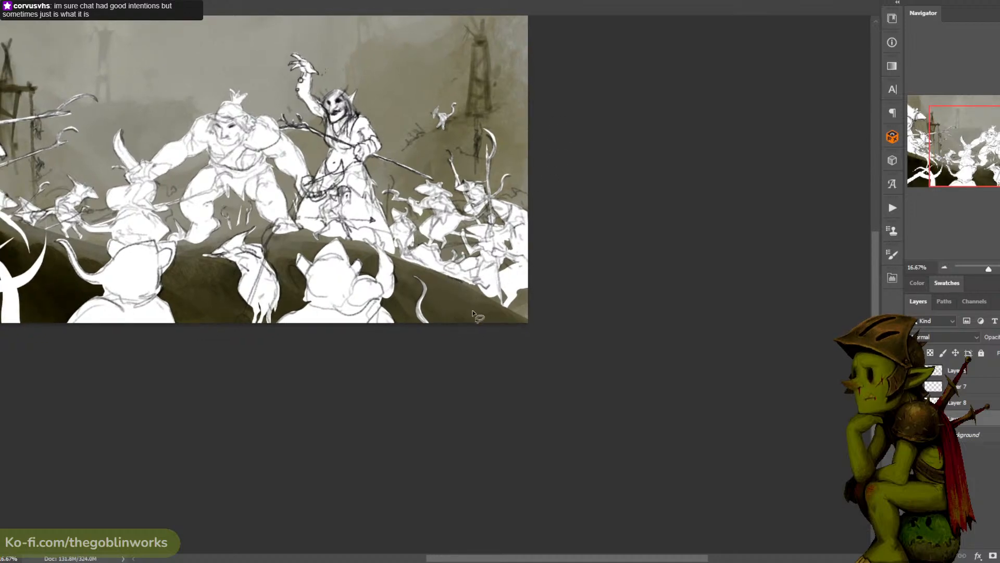
mouse_move(483, 315)
left_mouse_down()
mouse_move(438, 287)
mouse_move(462, 342)
mouse_move(451, 293)
mouse_move(464, 342)
mouse_move(465, 320)
mouse_move(444, 316)
mouse_move(445, 326)
mouse_move(446, 305)
mouse_move(443, 322)
mouse_move(450, 299)
mouse_move(442, 328)
mouse_move(445, 300)
mouse_move(463, 326)
mouse_move(437, 322)
left_mouse_up()
key("ctrl+d")
key("alt+BackSpace")
key("ctrl+d")
key("alt+BackSpace")
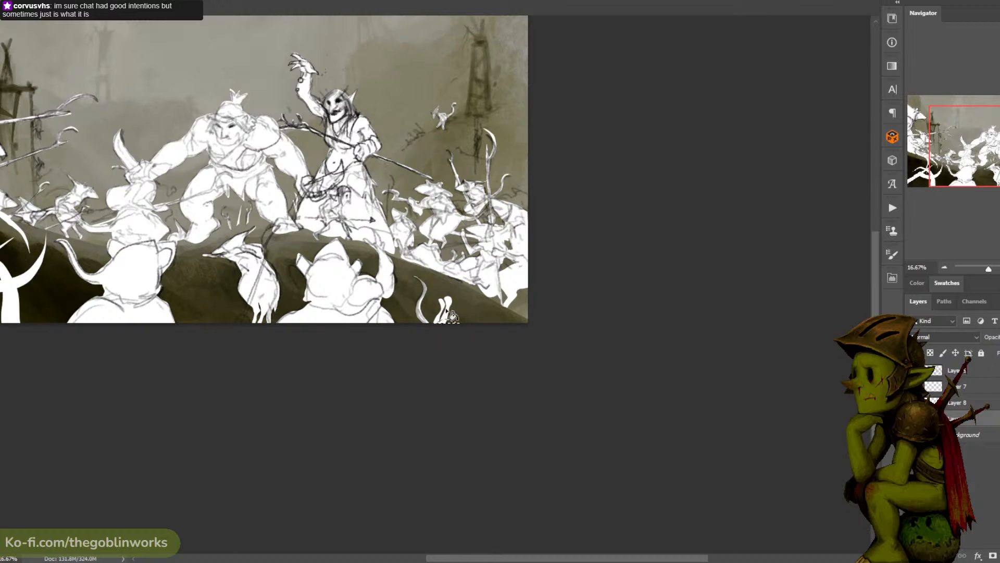
key("ctrl+d")
- Save the document with the new foreground tail silhouettes
key("ctrl+minus")
key("ctrl+minus")
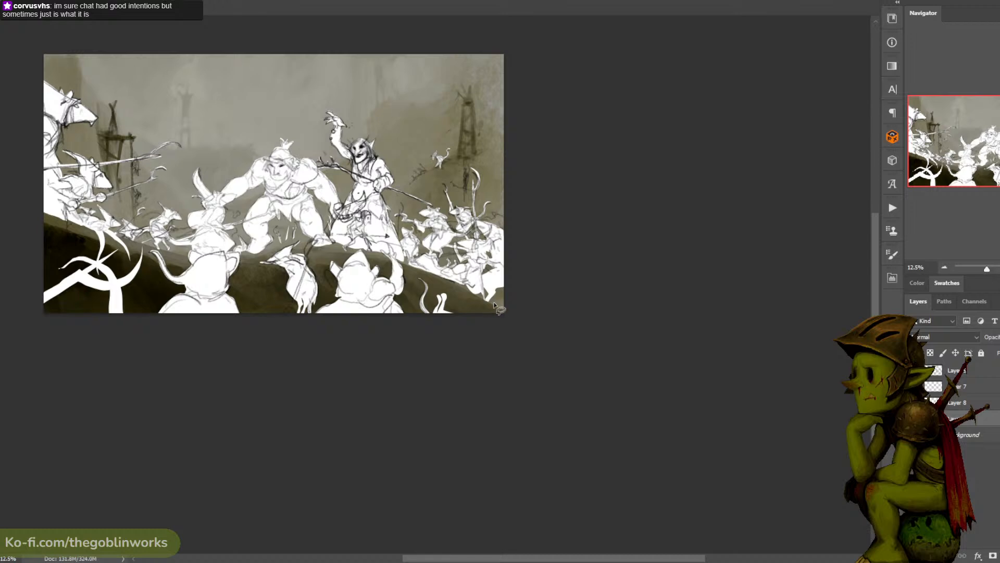
left_click_drag(493, 306, 632, 325)
key("ctrl+minus")
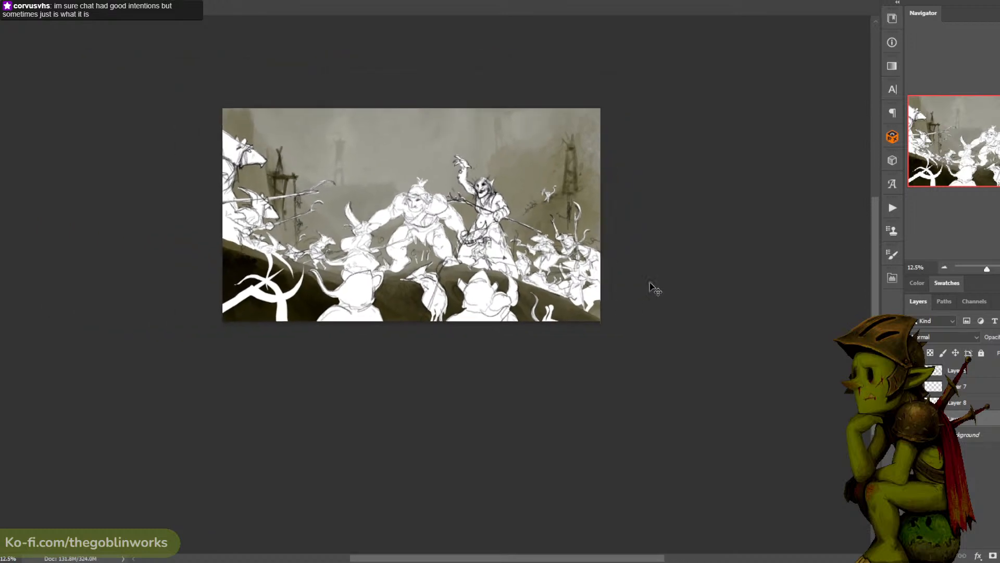
key("ctrl+plus")
key("ctrl+plus")
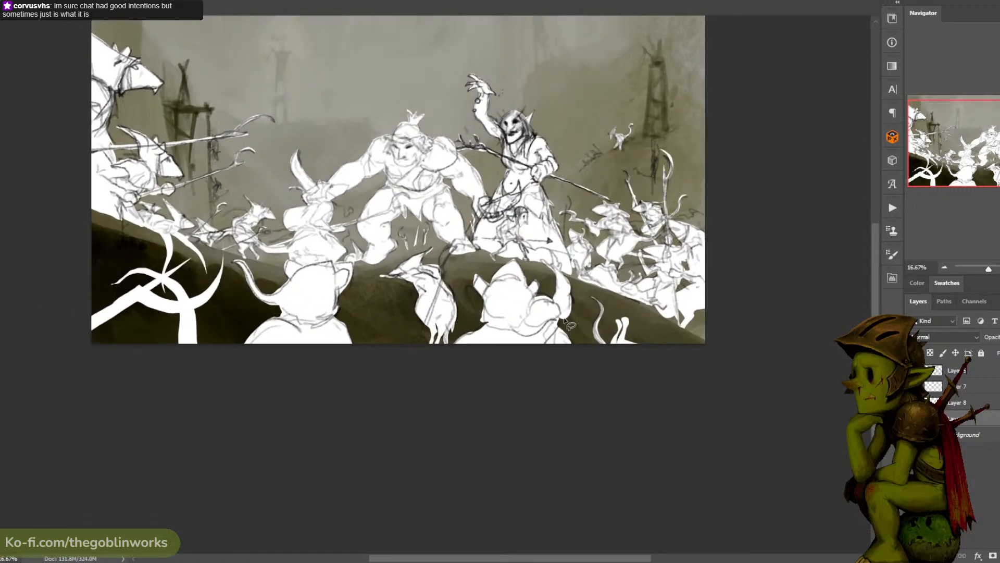
key("ctrl+s")
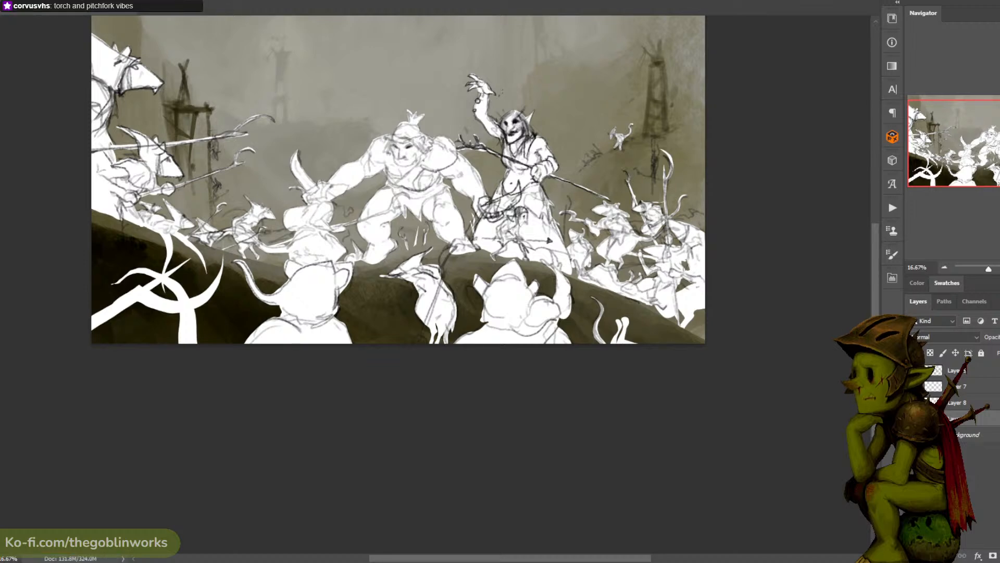
- Lower the opacity of the white silhouette layer so the misty background shows slightly through the figures
key("ctrl+plus")
left_click_drag(711, 112, 722, 218)
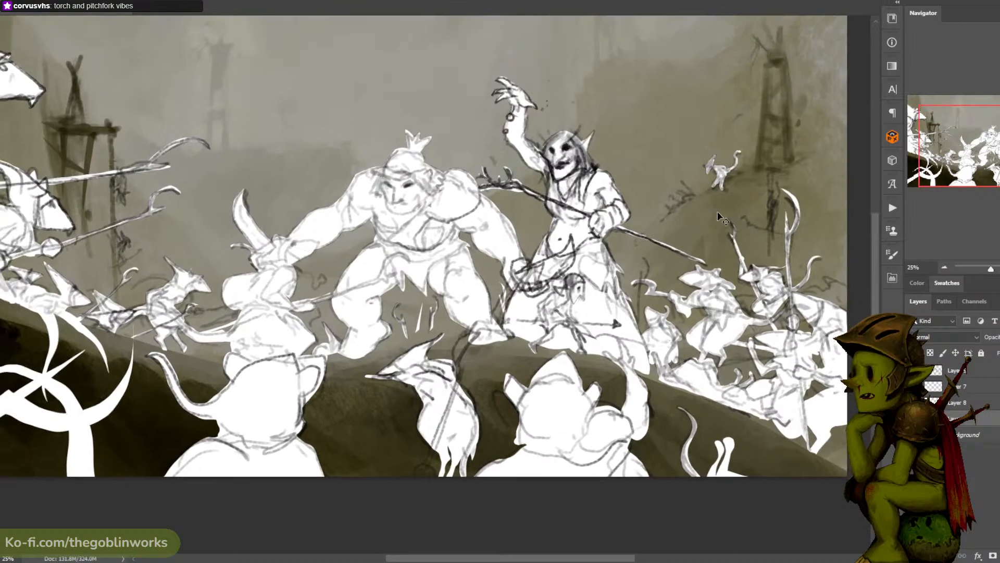
key("ctrl+minus")
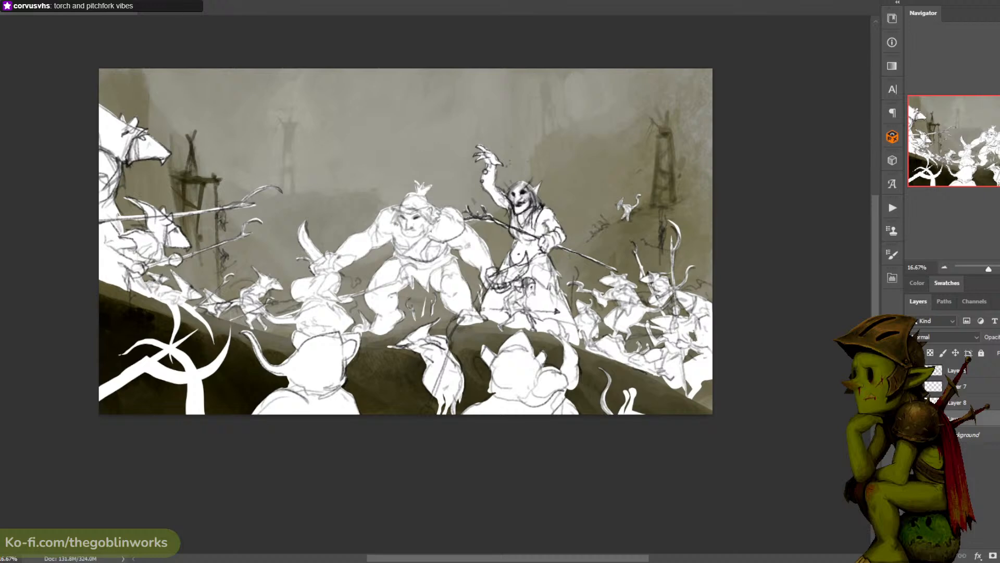
left_click(999, 337)
left_click_drag(999, 349, 999, 351)
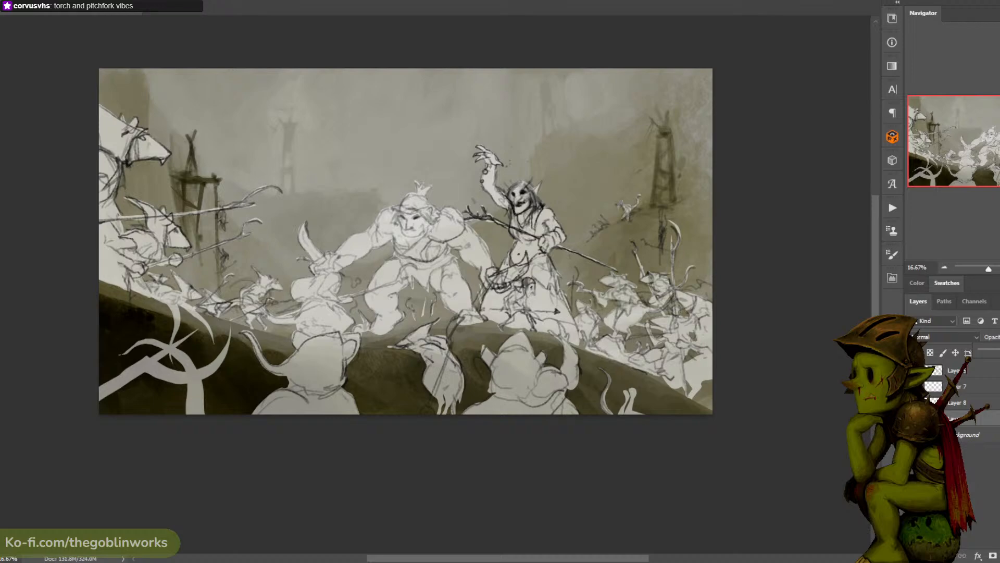
- Save the document with the softened, semi-transparent silhouettes
key("ctrl+plus")
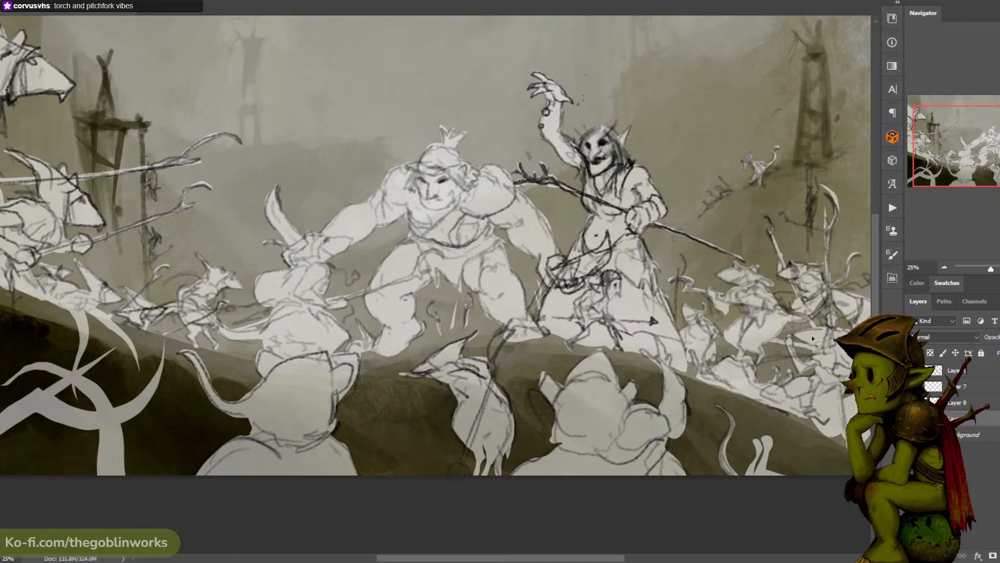
key("ctrl+minus")
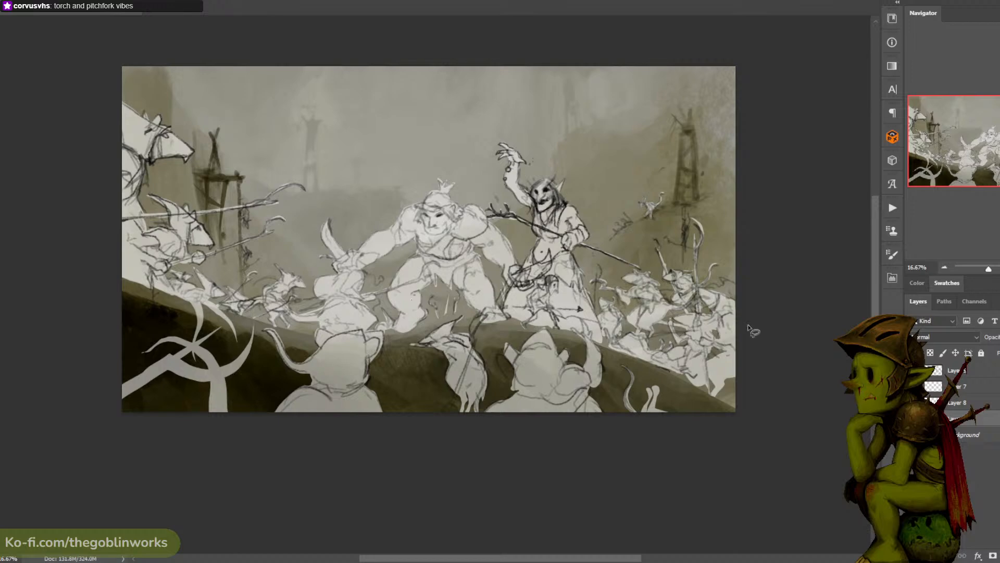
key("ctrl+plus")
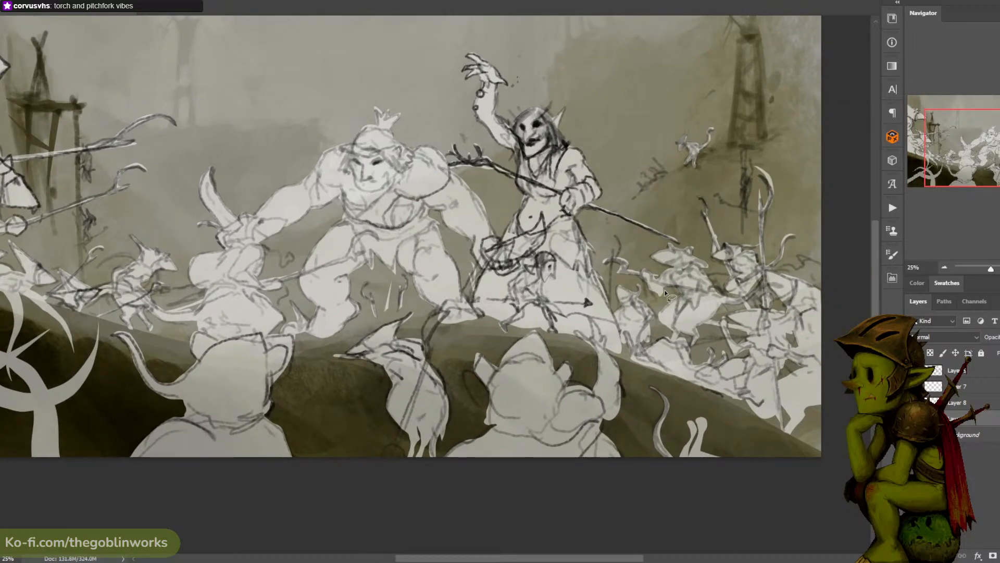
key("ctrl+minus")
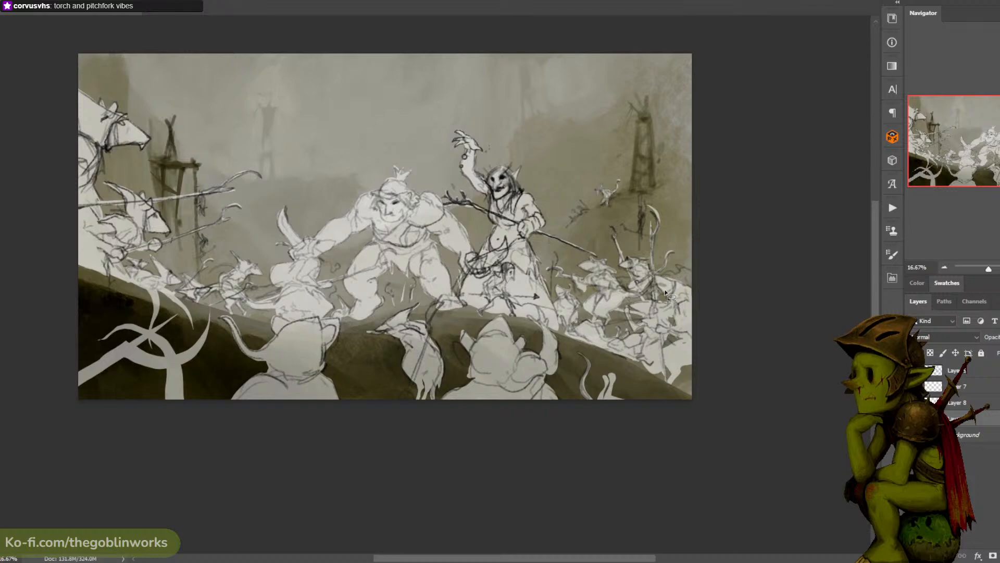
key("ctrl+s")
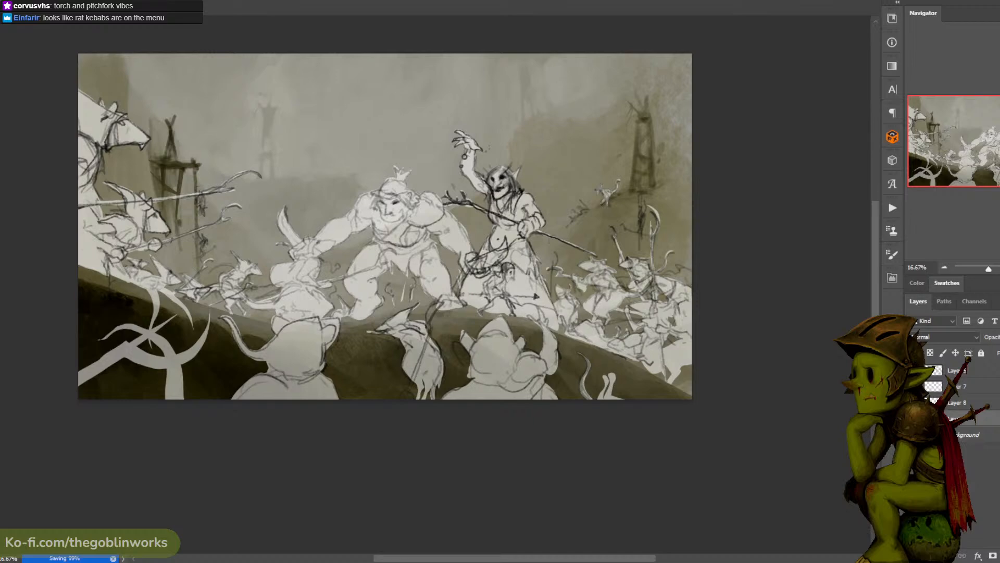
- Examine the full composition at several magnifications and save the document again
key("ctrl+minus")
key("ctrl+plus")
key("ctrl+plus")
left_click_drag(644, 290, 653, 319)
key("ctrl+minus")
key("ctrl+plus")
key("ctrl+minus")
key("ctrl+plus")
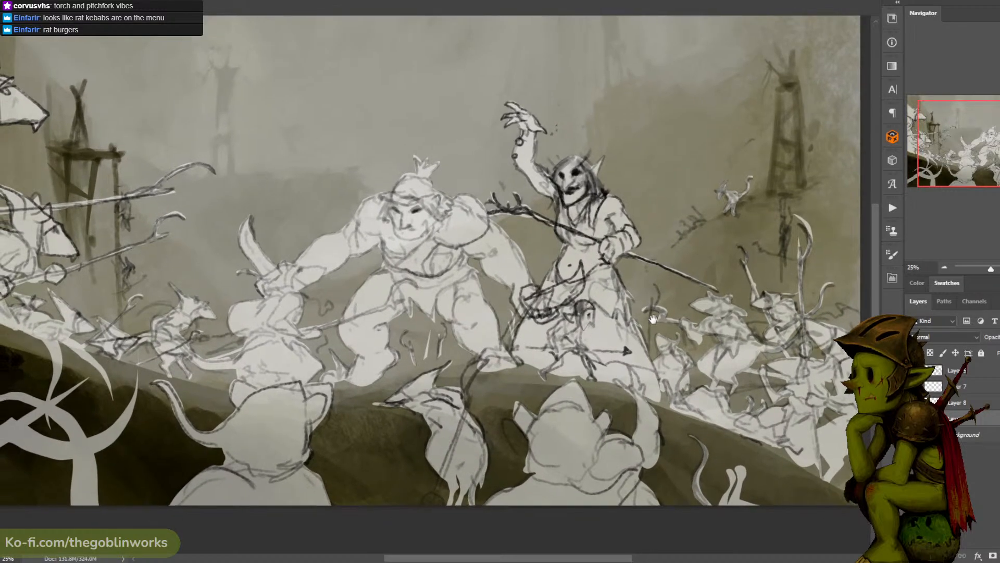
key("ctrl+minus")
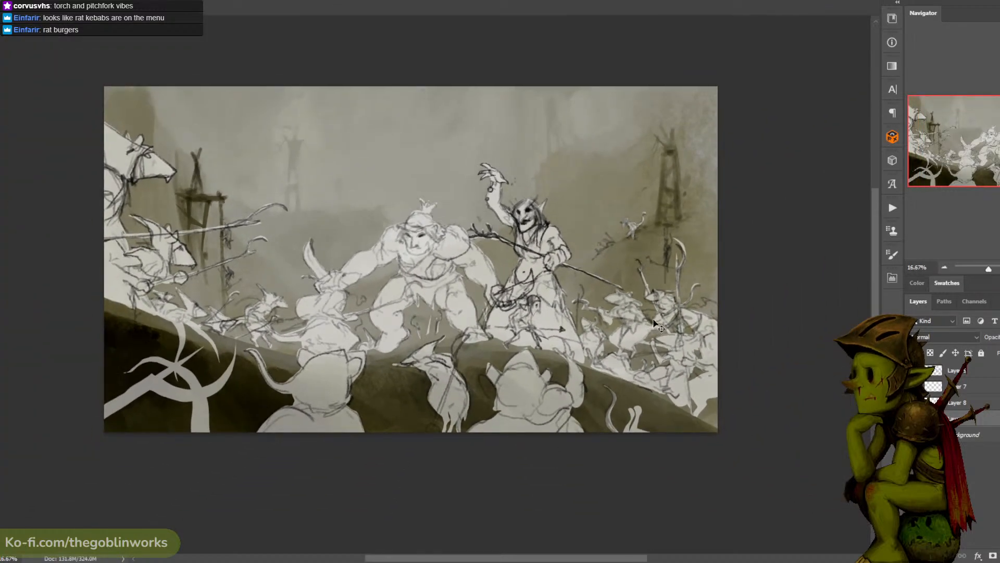
key("ctrl+s")
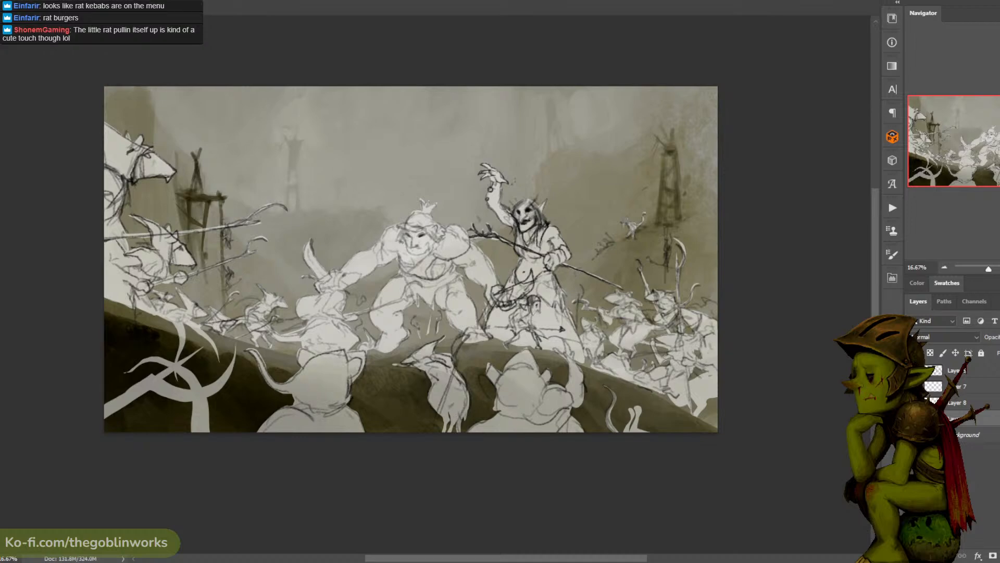
- Compare the ogre, shaman and rat groups with and without the semi-transparent silhouette layer
key("ctrl+plus")
left_click_drag(777, 389, 789, 367)
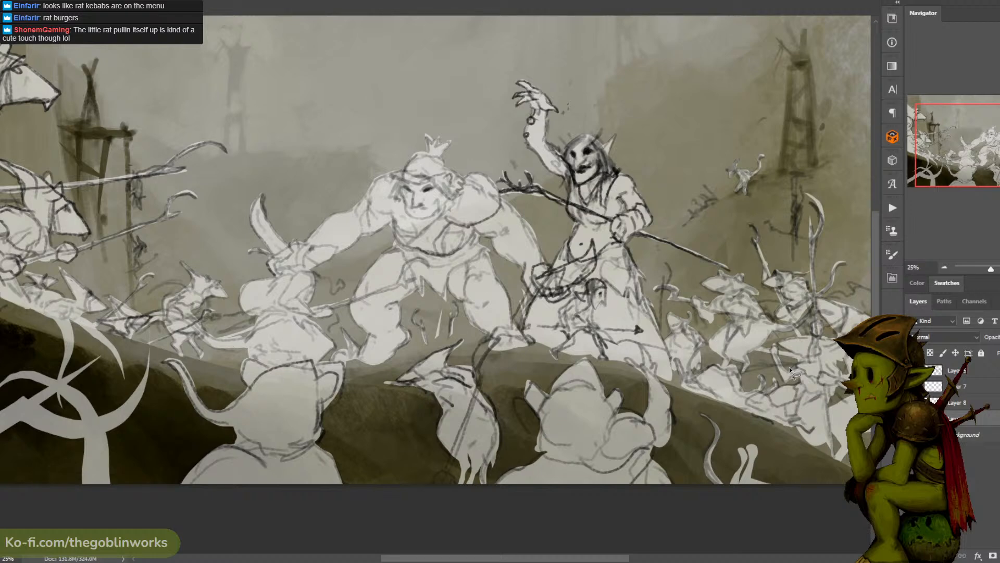
key("ctrl+minus")
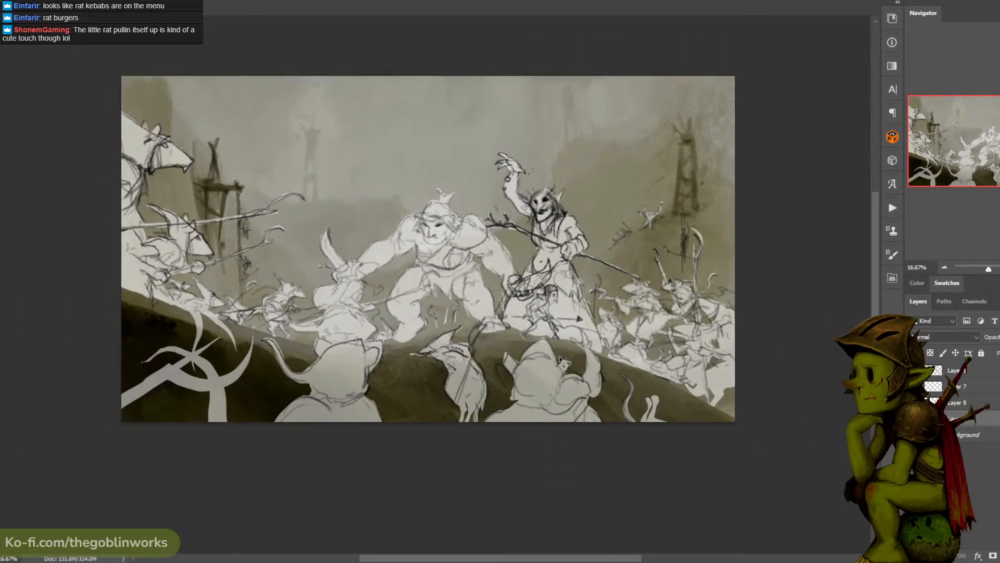
key("ctrl+plus")
left_click_drag(504, 213, 478, 218)
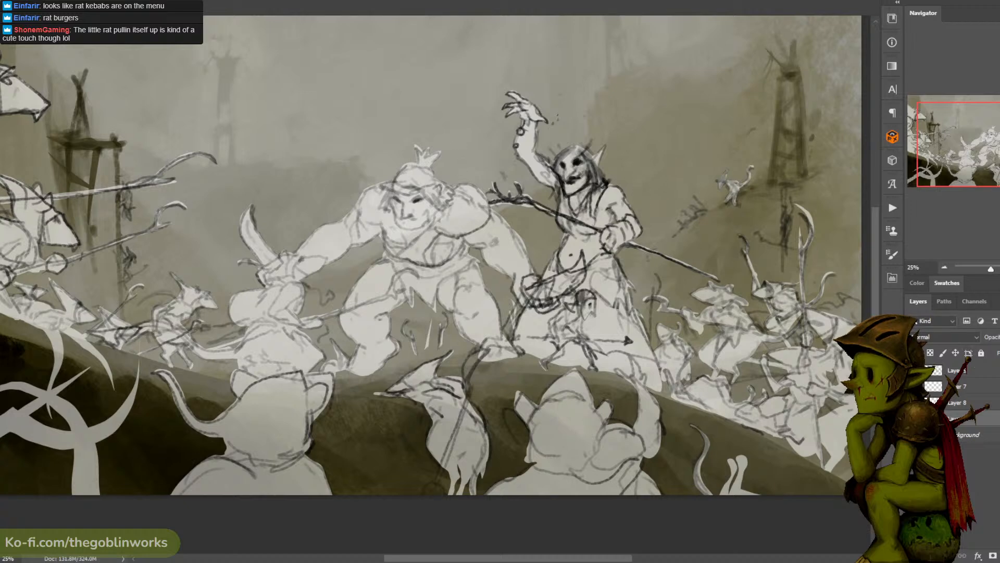
left_click(913, 418)
left_click(913, 418)
left_click(912, 418)
left_click(913, 418)
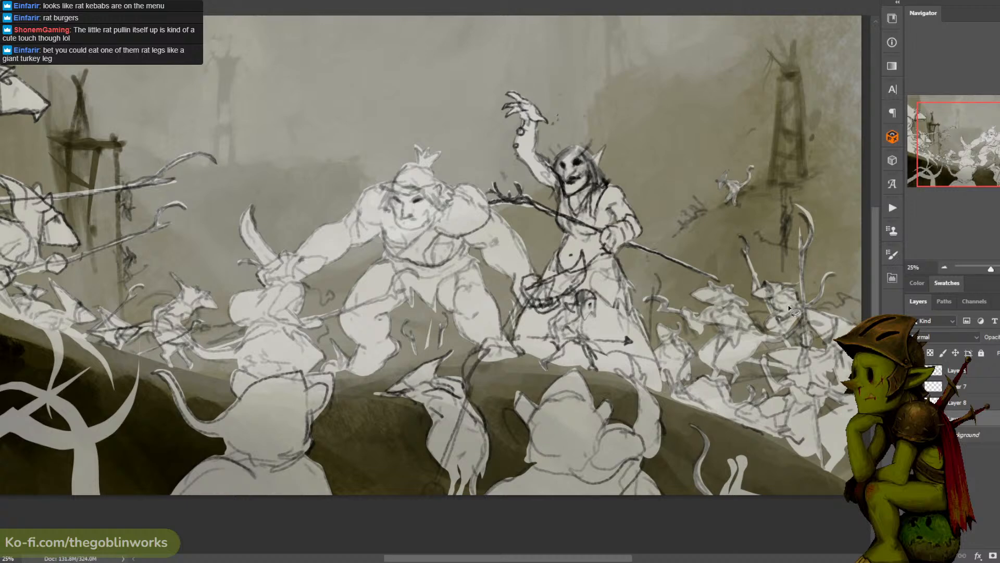
- Save the document with the translucent silhouettes and line sketches
left_click_drag(711, 262, 662, 236)
scroll(662, 235, "down", 2)
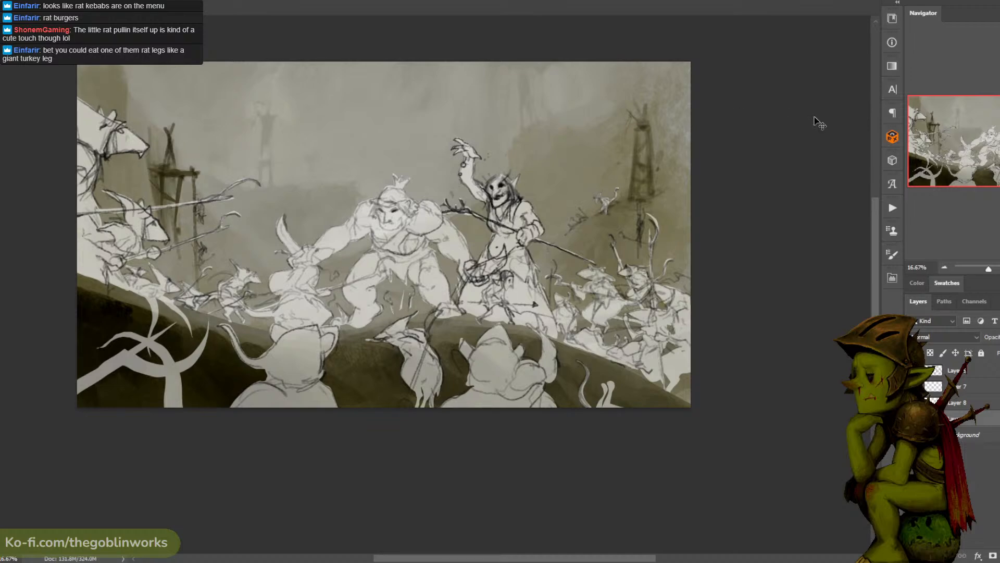
key("ctrl+s")
key("ctrl+plus")
left_click_drag(746, 154, 814, 209)
key("ctrl+minus")
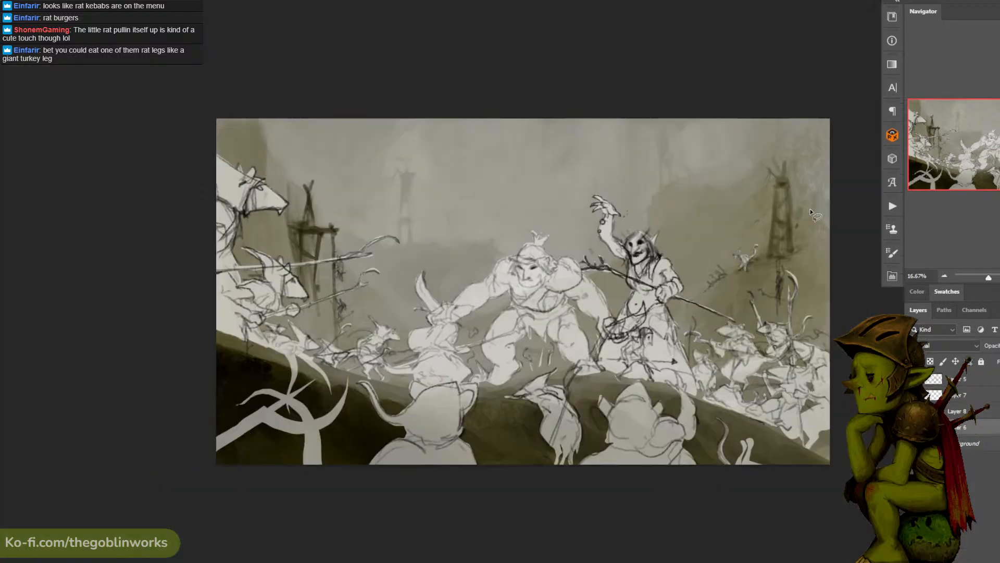
- Capture a screenshot of the whole painting in full-screen mode and return to the standard workspace
key("f")
key("ctrl+plus")
mouse_move(848, 215)
left_mouse_down()
mouse_move(829, 223)
mouse_move(838, 225)
left_mouse_up()
key("ctrl+Print")
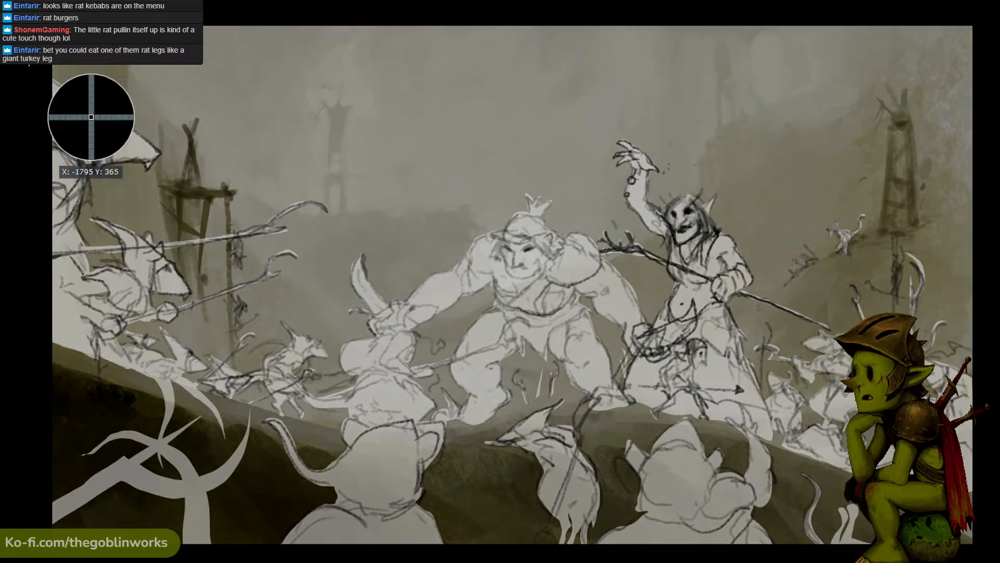
left_click_drag(53, 26, 970, 542)
key("f")
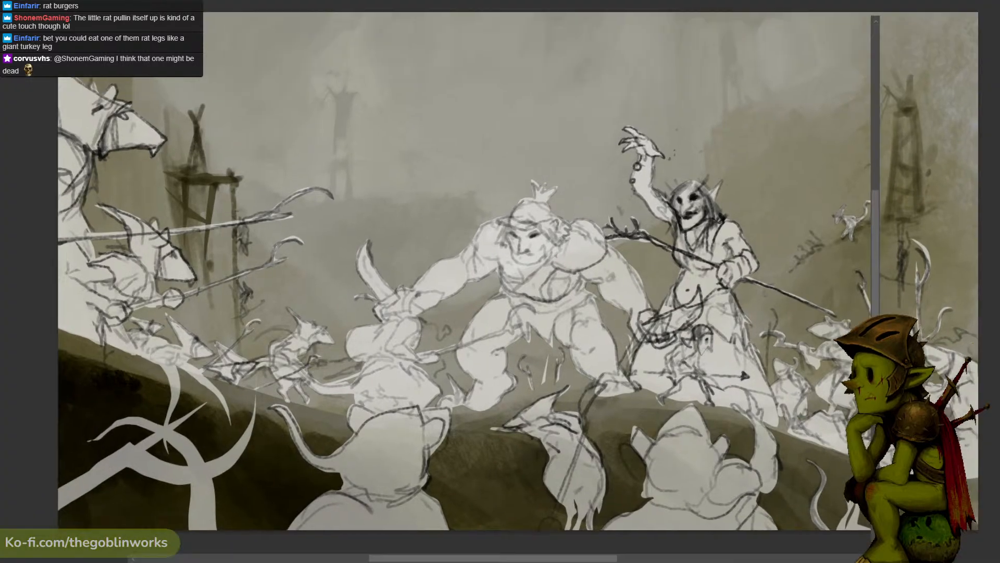
- Examine the balance of the ogre, shaman and rat groups at 16.67% and 25% zoom
key("ctrl+plus")
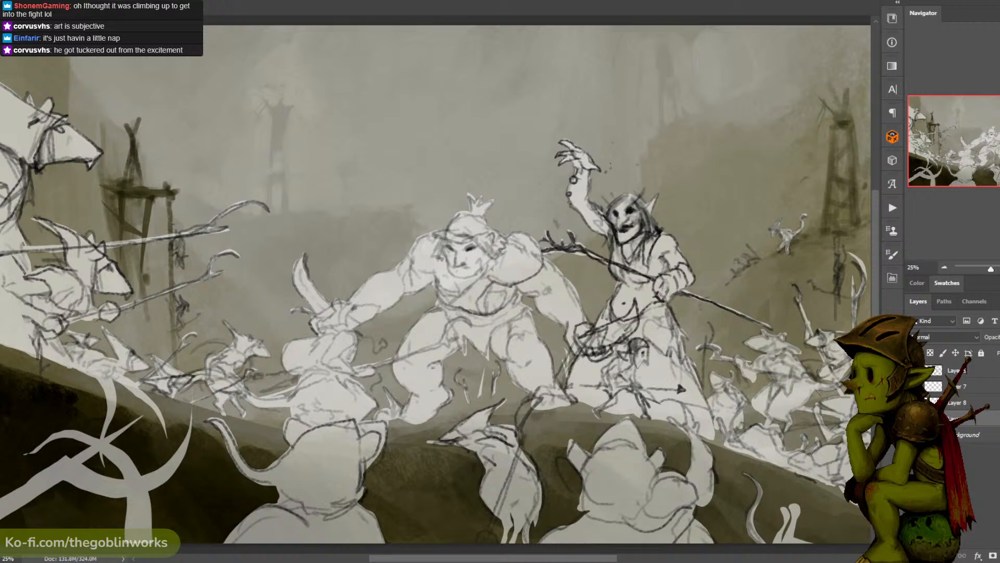
left_click(984, 494)
key("ctrl+minus")
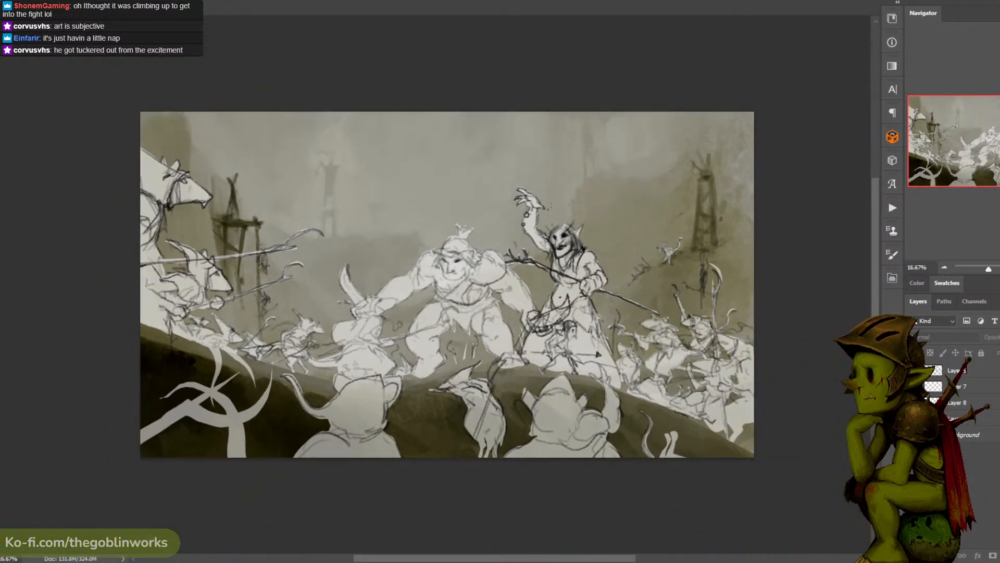
key("ctrl+plus")
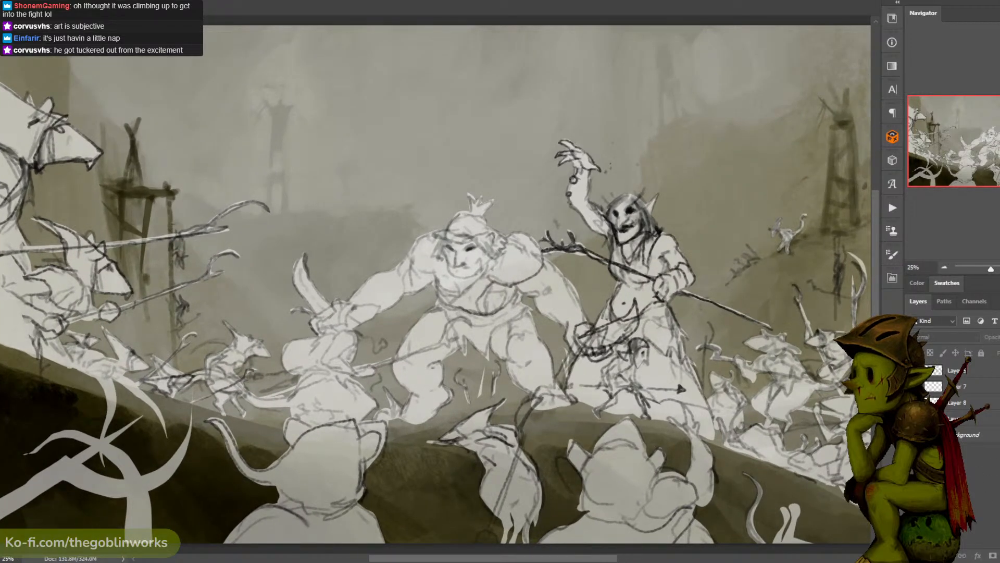
key("ctrl+minus")
key("ctrl+plus")
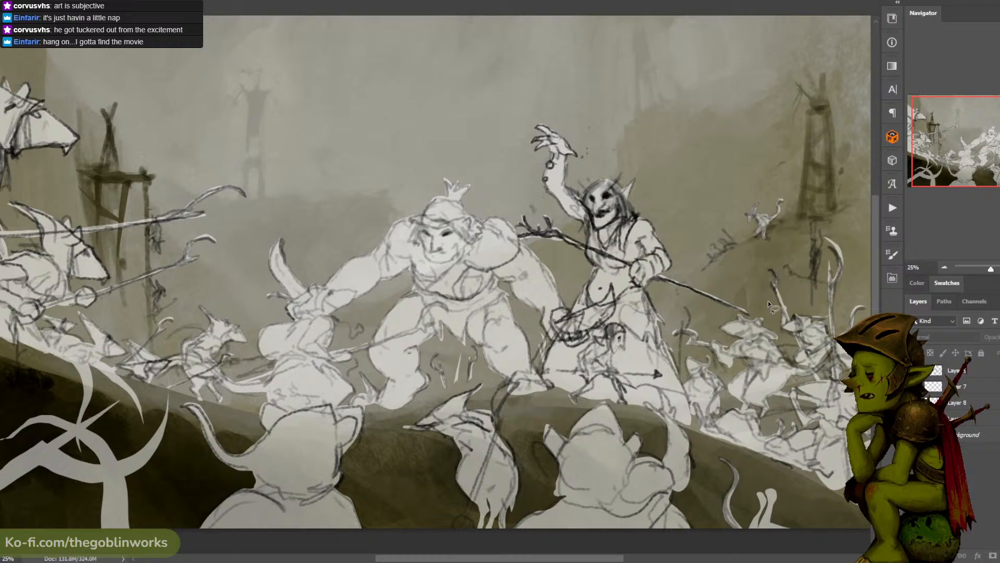
key("ctrl+minus")
key("ctrl+plus")
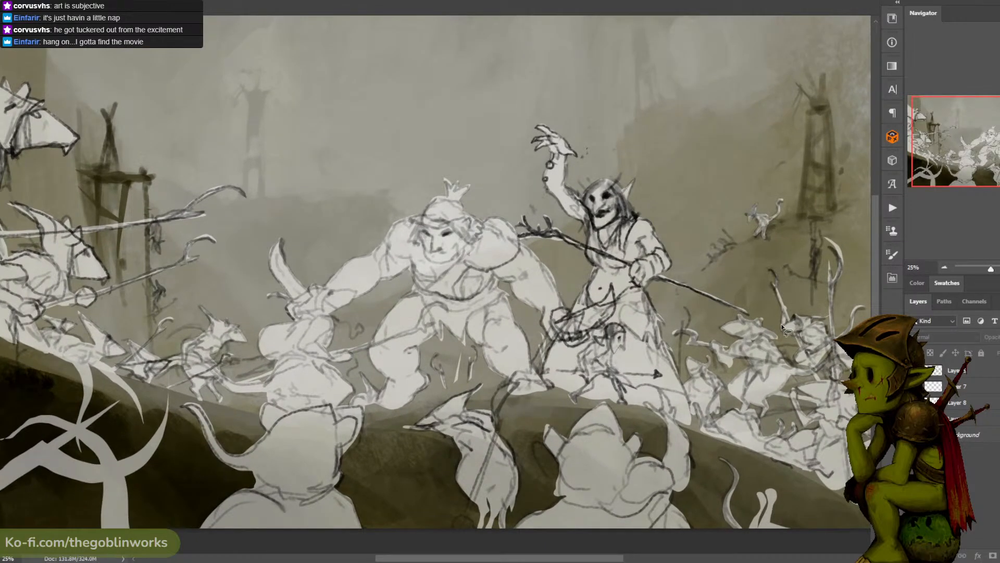
key("ctrl+minus")
key("ctrl+plus")
left_click_drag(818, 315, 800, 314)
- Try clipping the top line-sketch layer to the layer directly beneath it
left_click(914, 370)
left_click(913, 370)
left_click(974, 371)
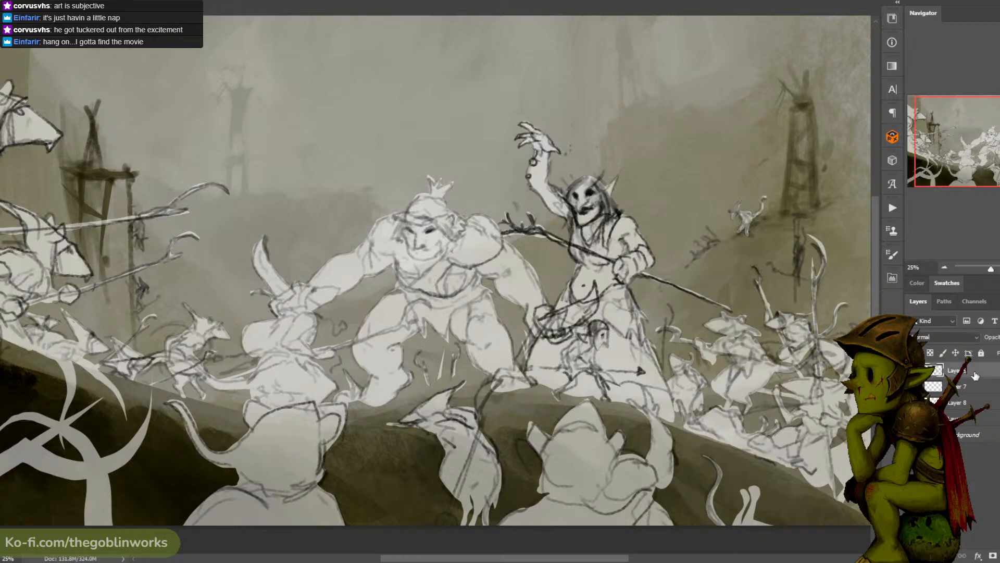
right_click(987, 367)
left_click(907, 299)
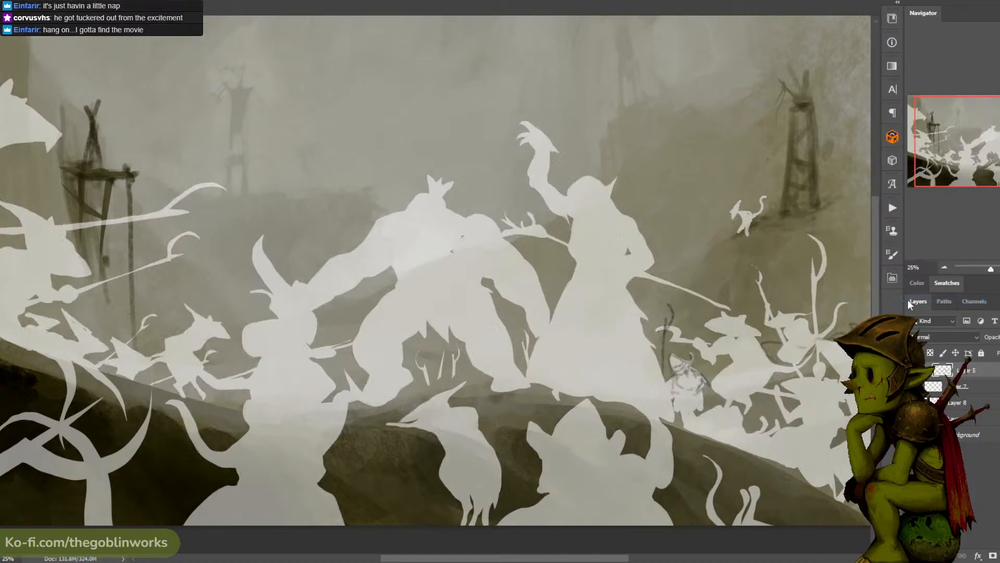
key("ctrl+z")
- Check what each figure layer contains by hiding and showing the line sketch and the layers beneath it
left_click(963, 386)
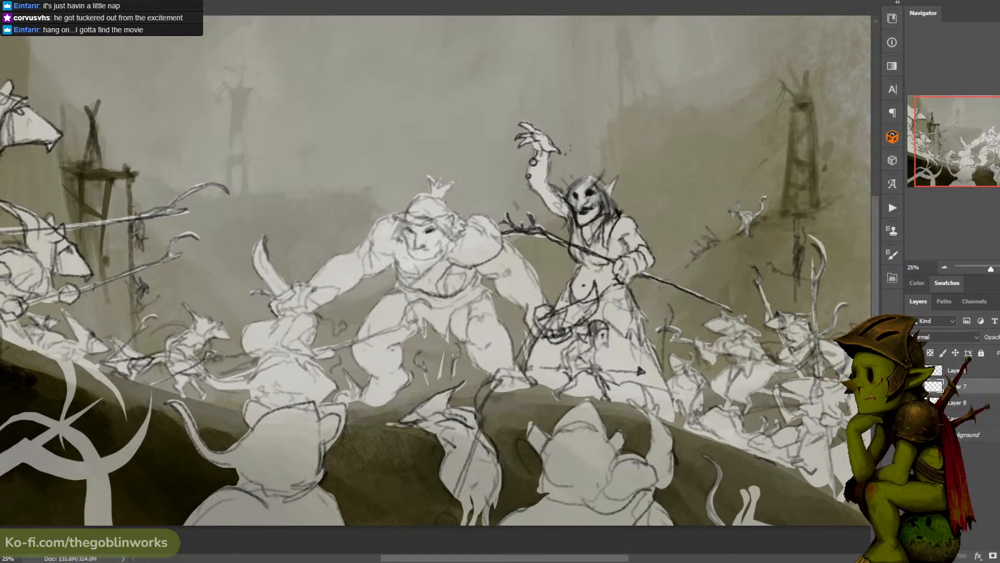
left_click(914, 402)
left_click(913, 402)
left_click(914, 386)
left_click(914, 386)
left_click(913, 386)
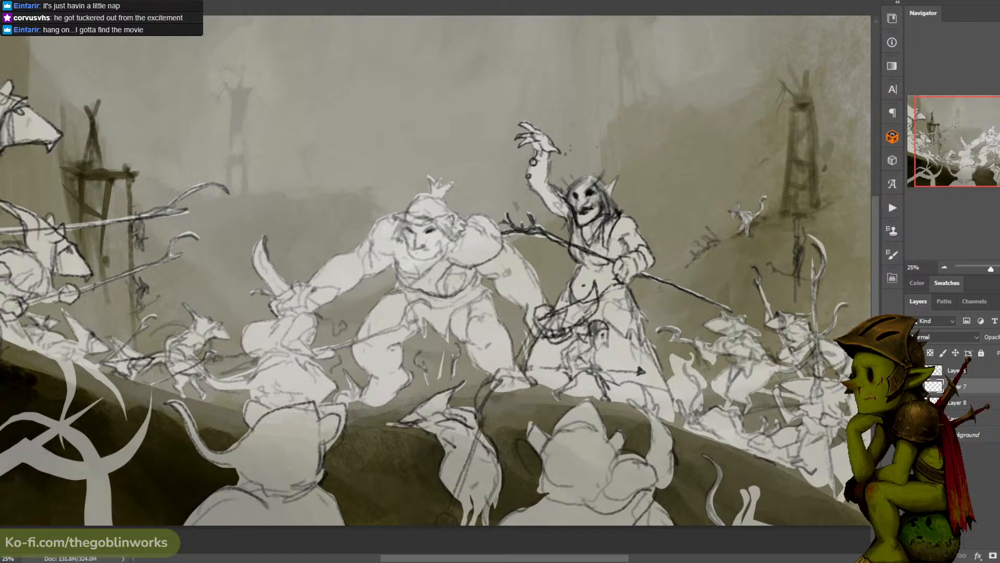
left_click(914, 386)
left_click(914, 370)
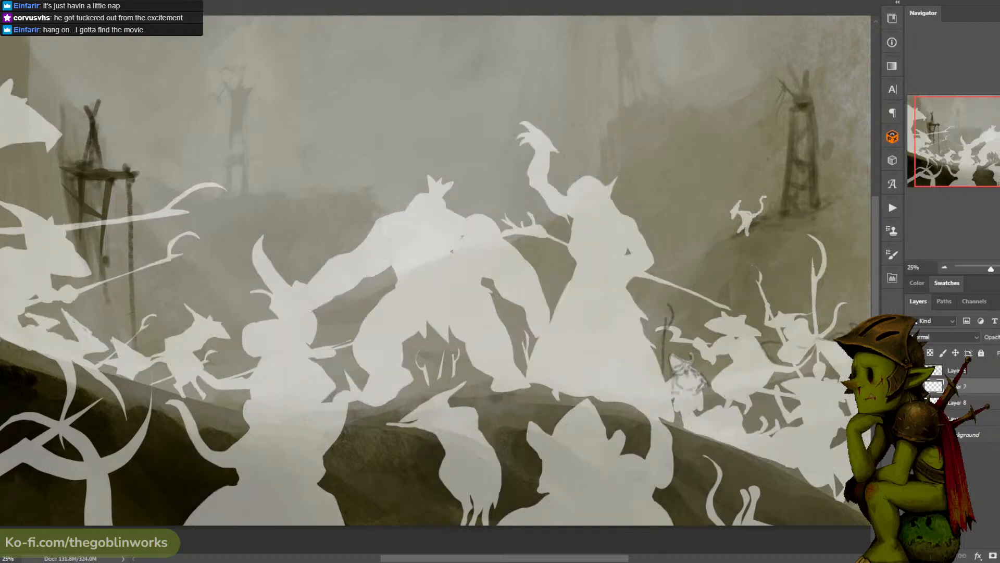
left_click(914, 370)
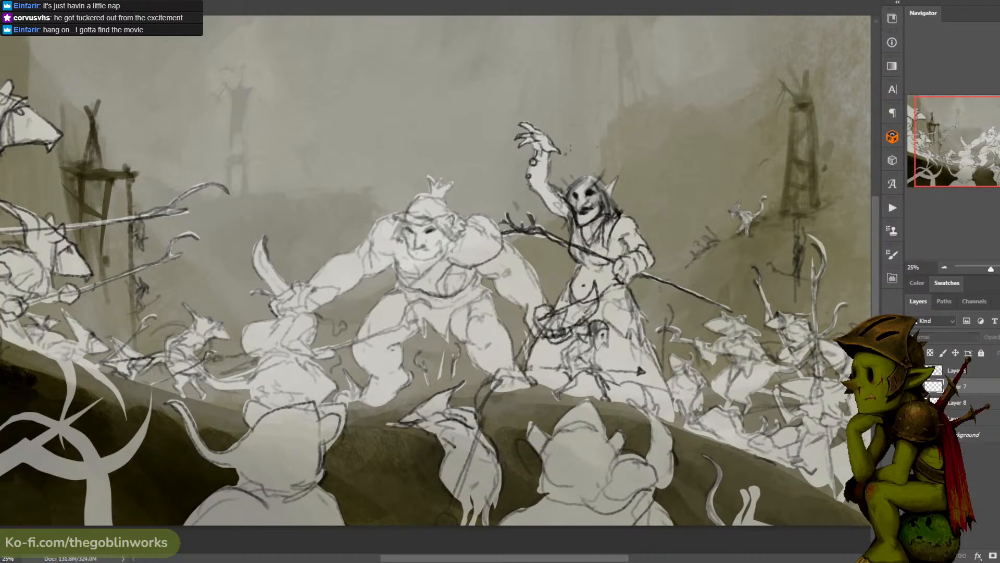
- Merge the figure silhouette layers beneath the line sketch into a single layer
key("ctrl+minus")
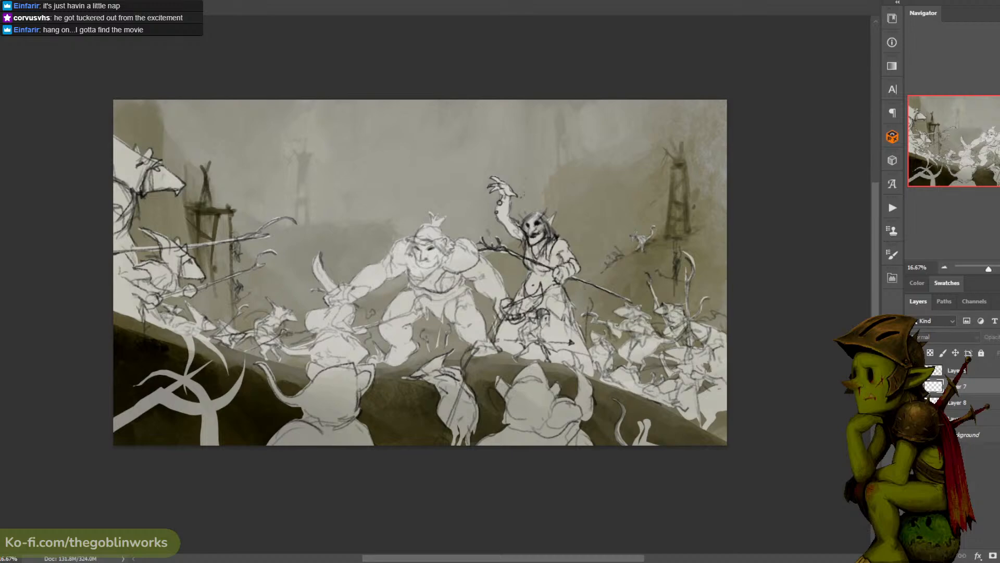
left_click(968, 372)
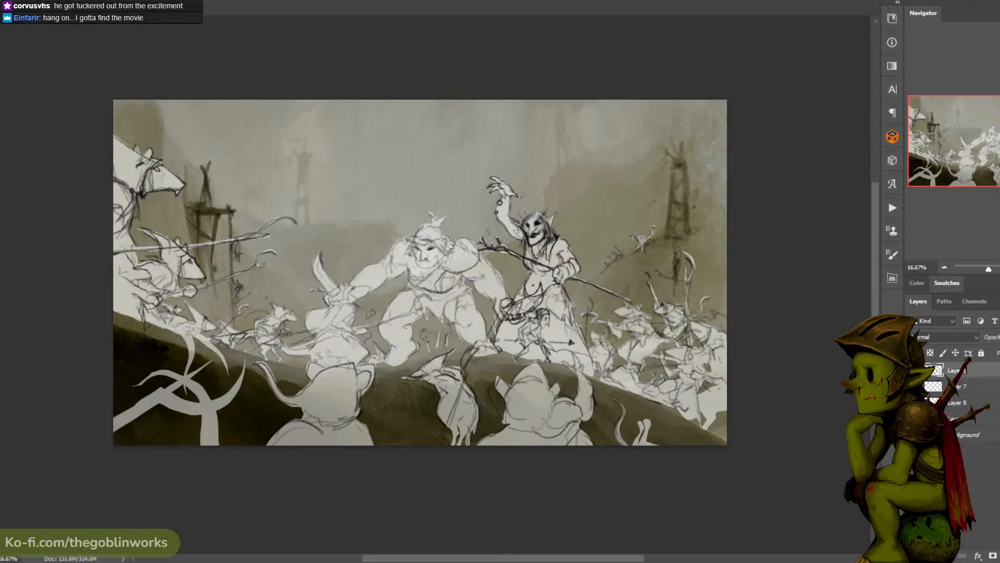
left_click(964, 404, "shift")
right_click(963, 404)
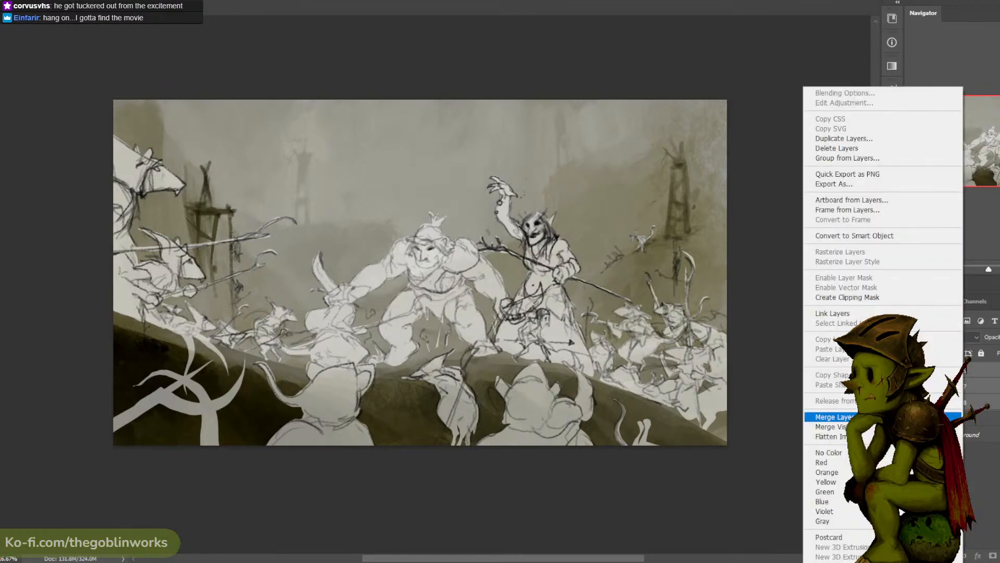
left_click(833, 417)
- Try clipping the line-sketch layer to the merged silhouettes and release the clipping mask again
right_click(968, 370)
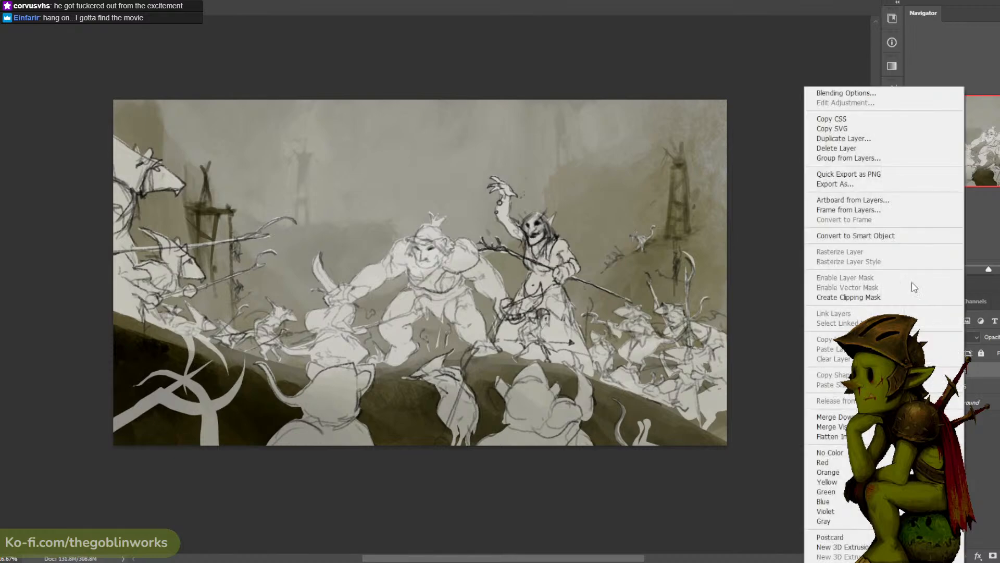
left_click(873, 298)
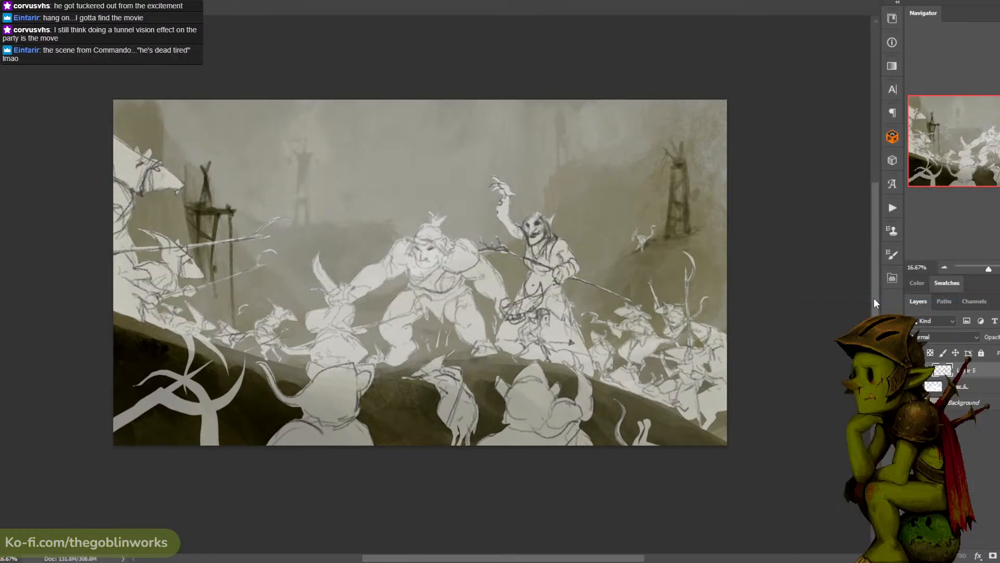
key("ctrl+plus")
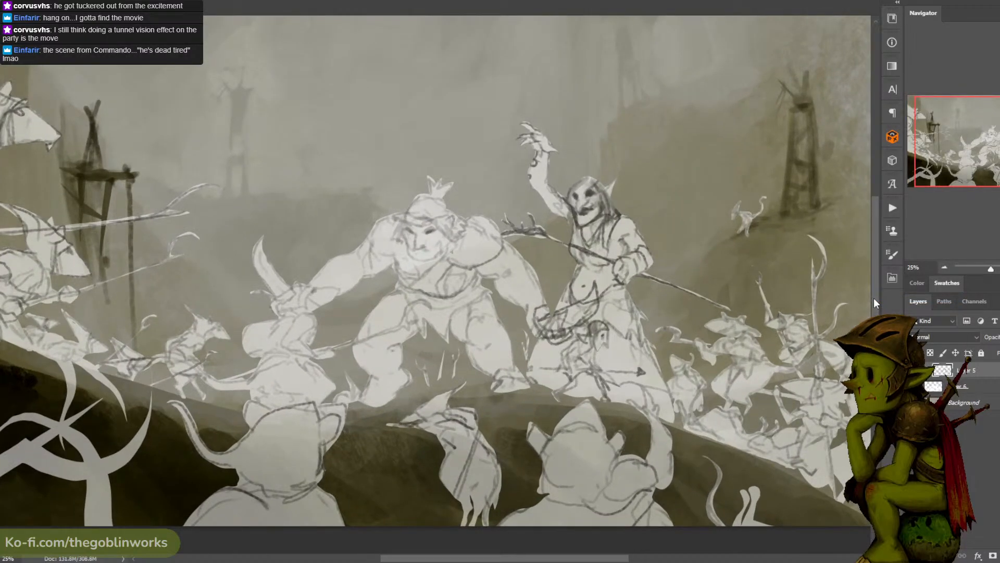
key("ctrl+minus")
key("ctrl+plus")
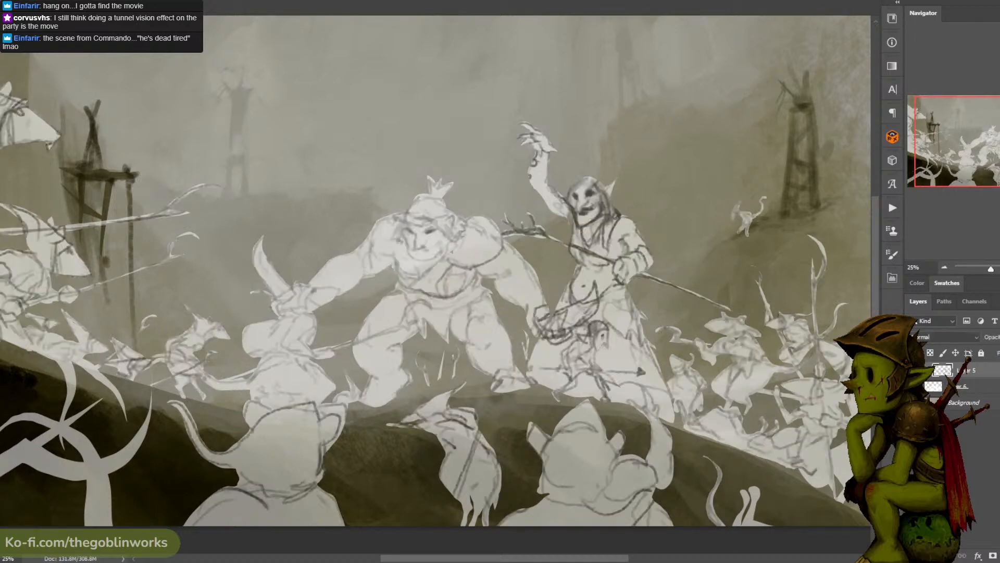
key("ctrl+alt+g")
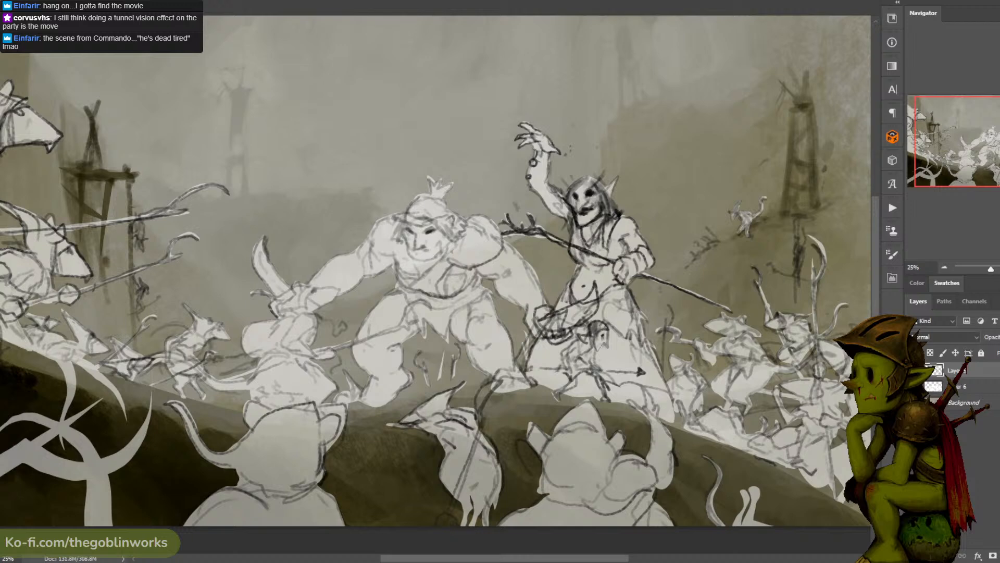
- Raise the opacity of the merged silhouette layer until the figures are solid white
left_click_drag(999, 350, 999, 350)
left_click(943, 386)
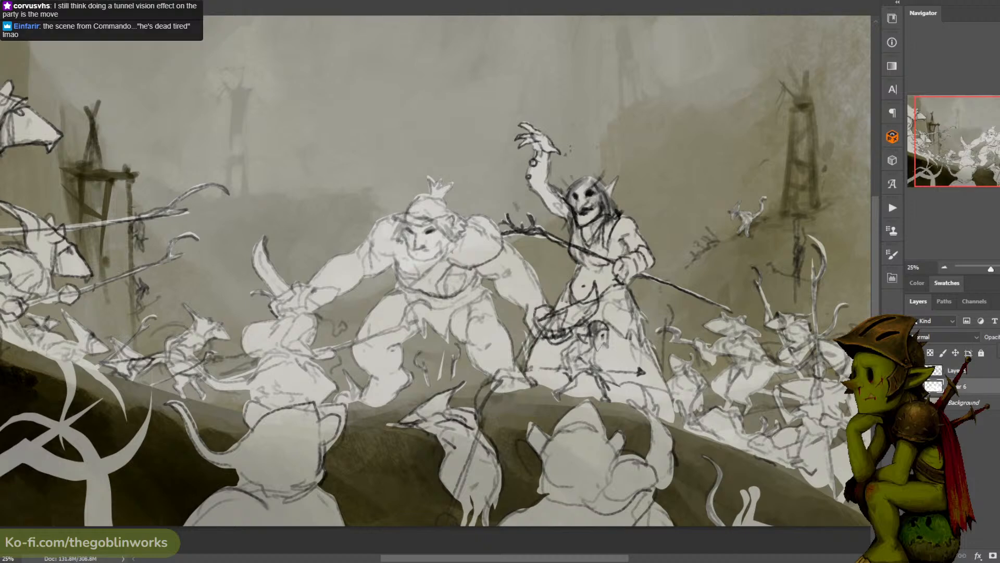
left_click_drag(995, 350, 999, 350)
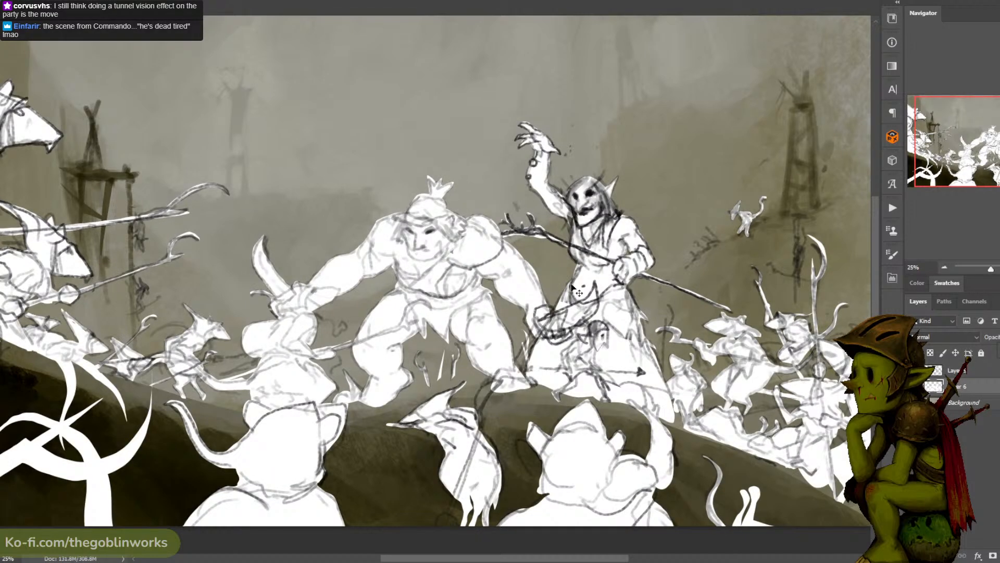
key("ctrl+minus")
key("ctrl+plus")
- Try filling the connected white silhouette areas with a muted olive grey
left_click(289, 238, "alt")
left_click(417, 269)
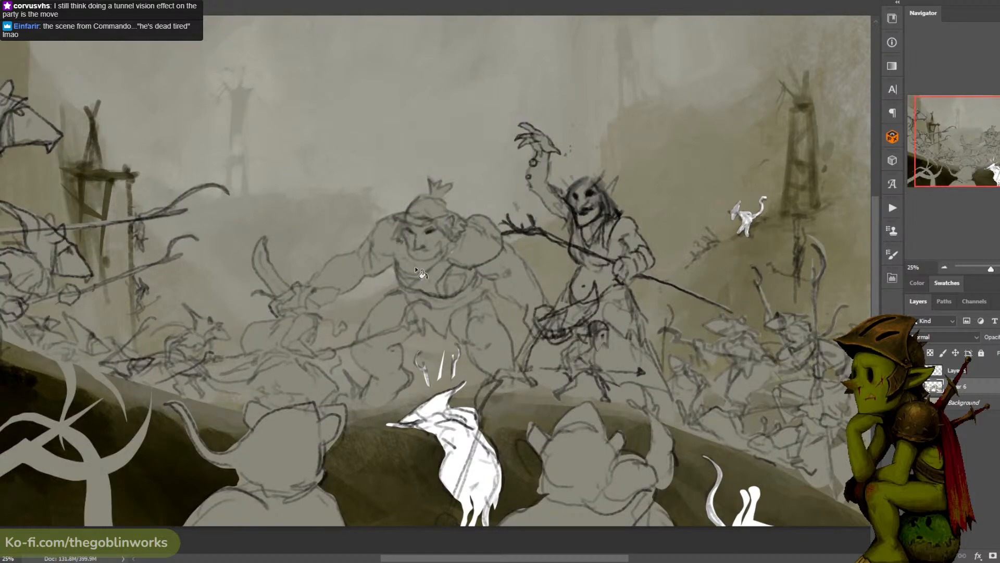
key("ctrl+minus")
key("ctrl+z")
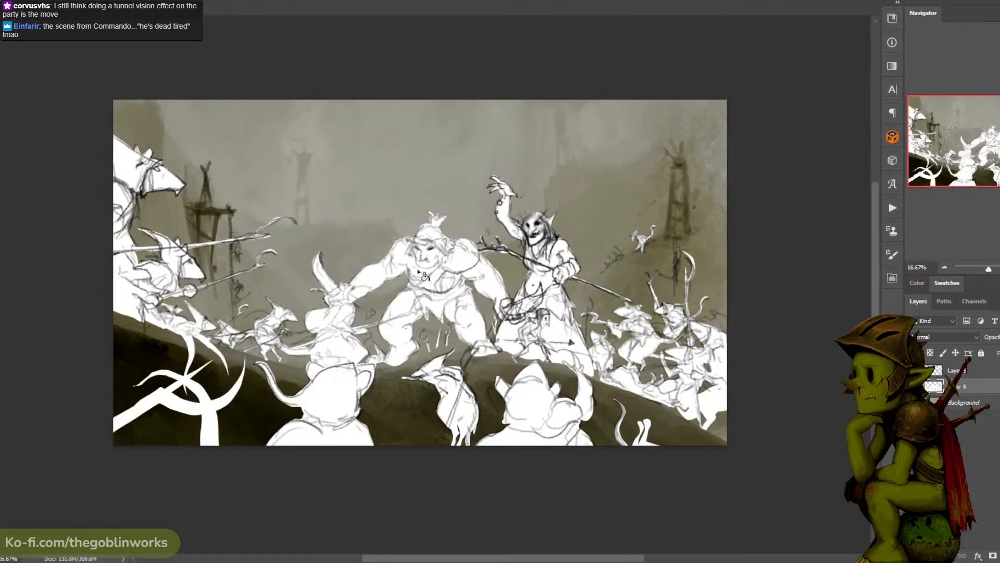
- Fill every silhouette on the merged layer with muted olive grey, including the isolated rats and foreground tails
key("ctrl+shift+z")
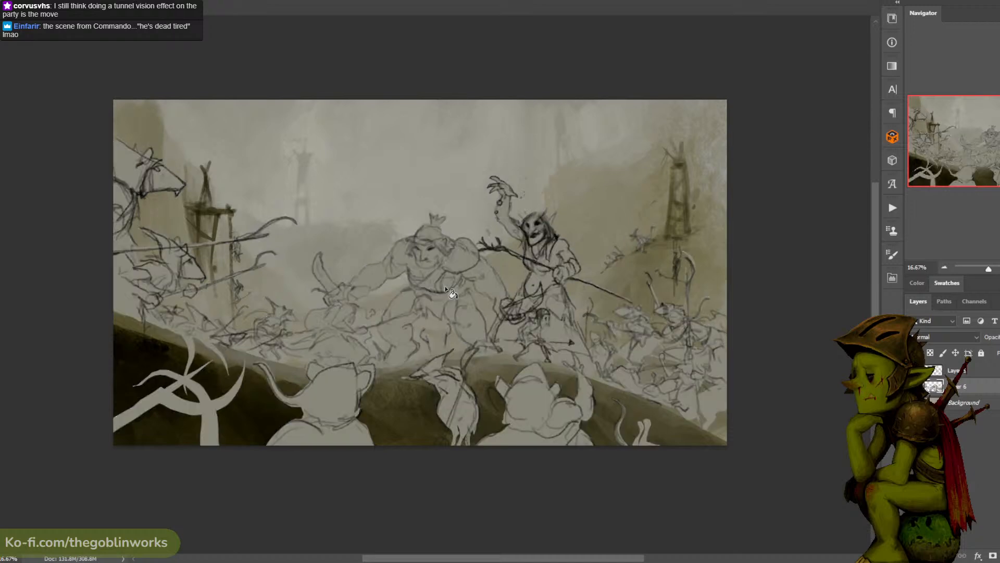
key("ctrl+plus")
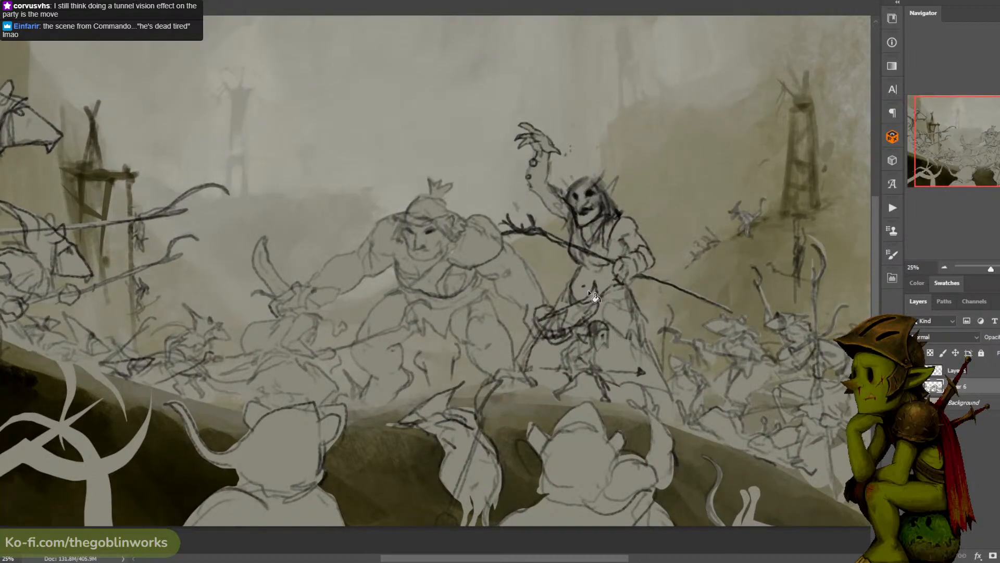
key("ctrl+minus")
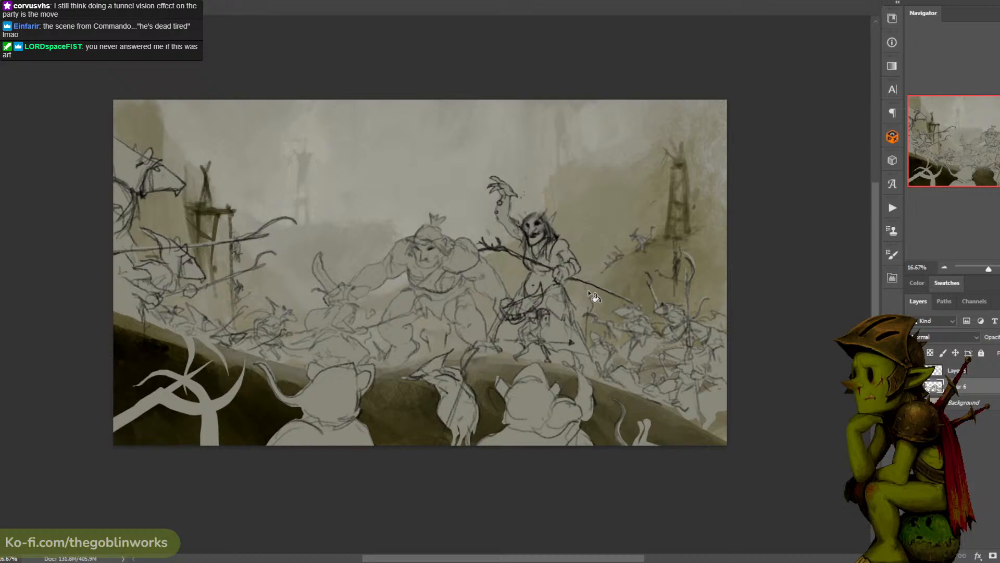
key("ctrl+plus")
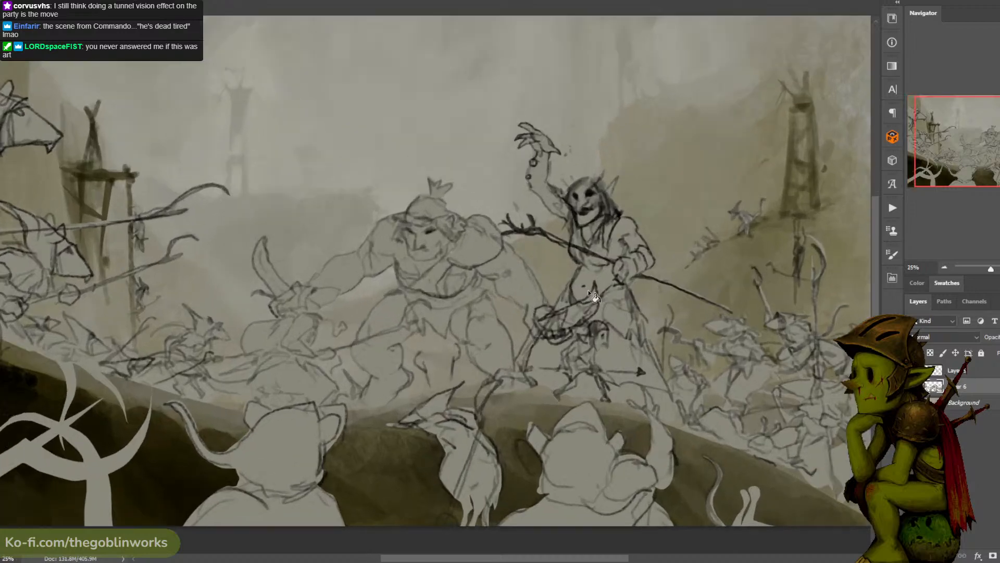
- Compare the olive-grey silhouettes with and without the line sketch over them
left_click(913, 386)
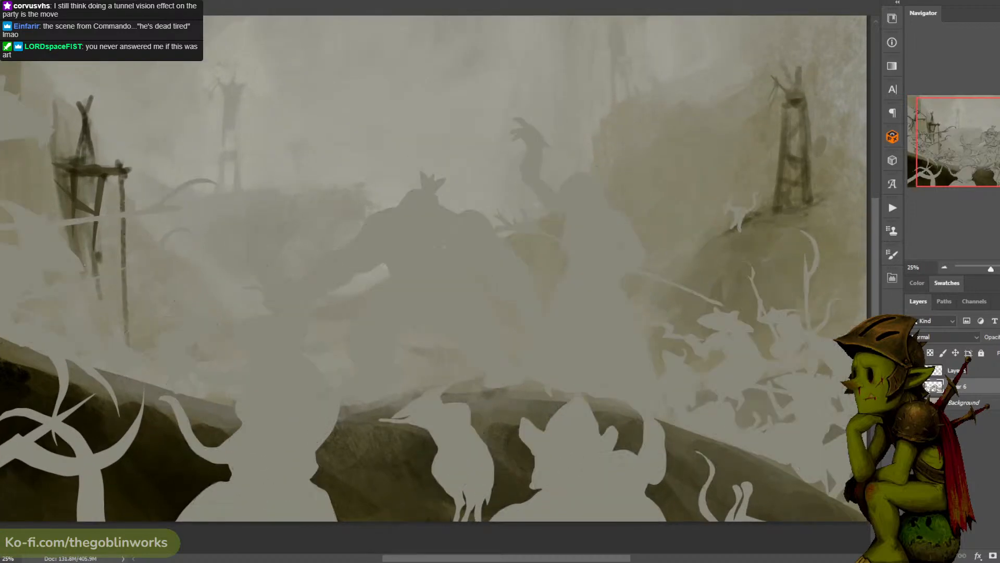
left_click(913, 386)
left_click(913, 386)
left_click(913, 386)
left_click(913, 386)
left_click(913, 386)
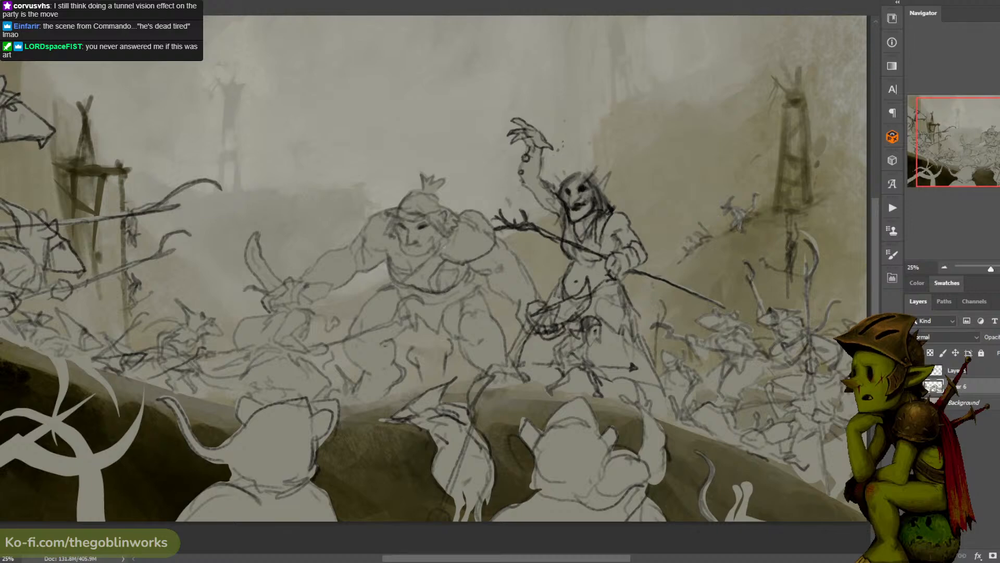
- Lower the opacity of the line sketch layer, then make the silhouette layer active with its transparent pixels locked
left_click(961, 370)
left_click(999, 337)
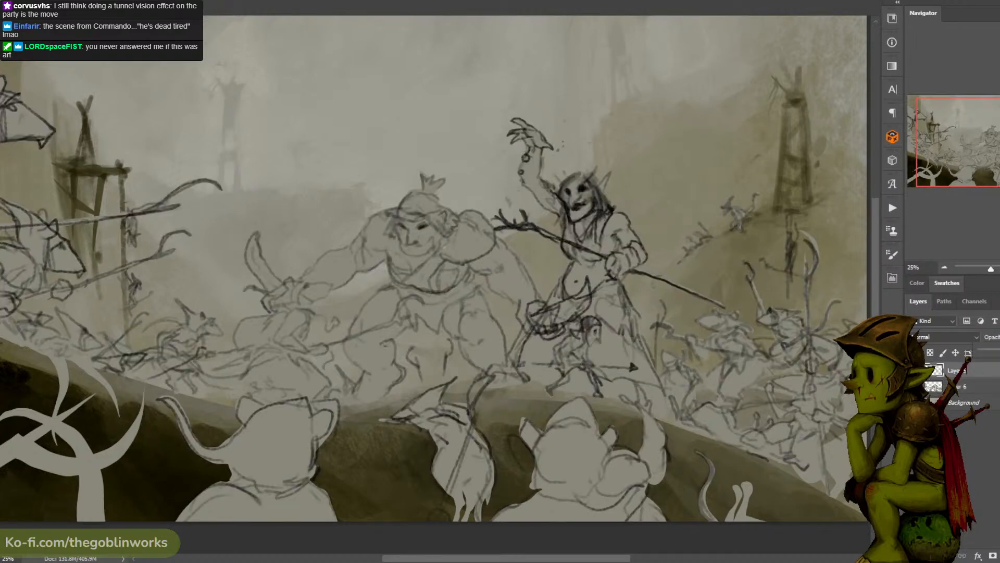
left_click_drag(999, 352, 997, 353)
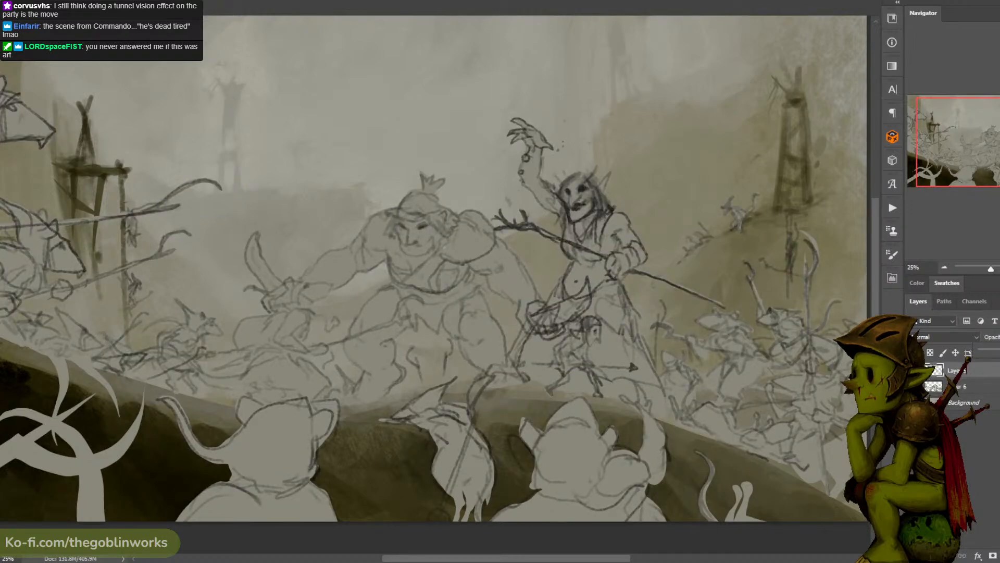
right_click(992, 414)
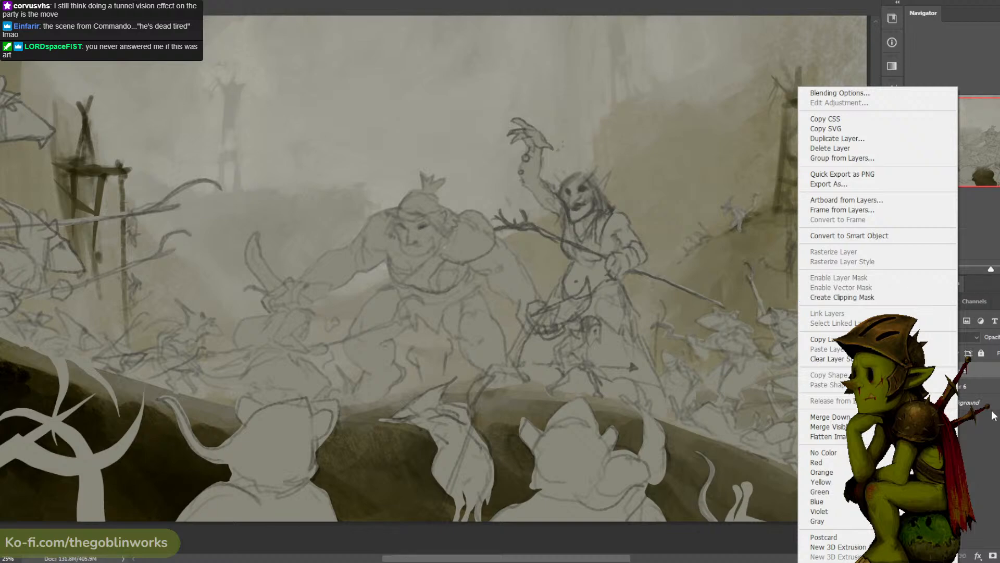
left_click(960, 388)
left_click(958, 386)
left_click(912, 386)
left_click(913, 387)
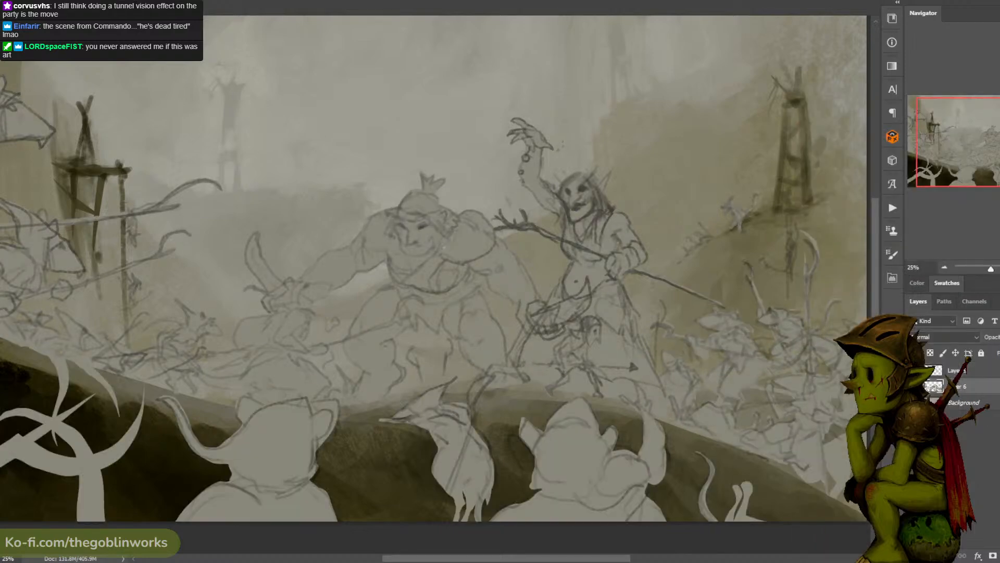
left_click(912, 387)
left_click(913, 386)
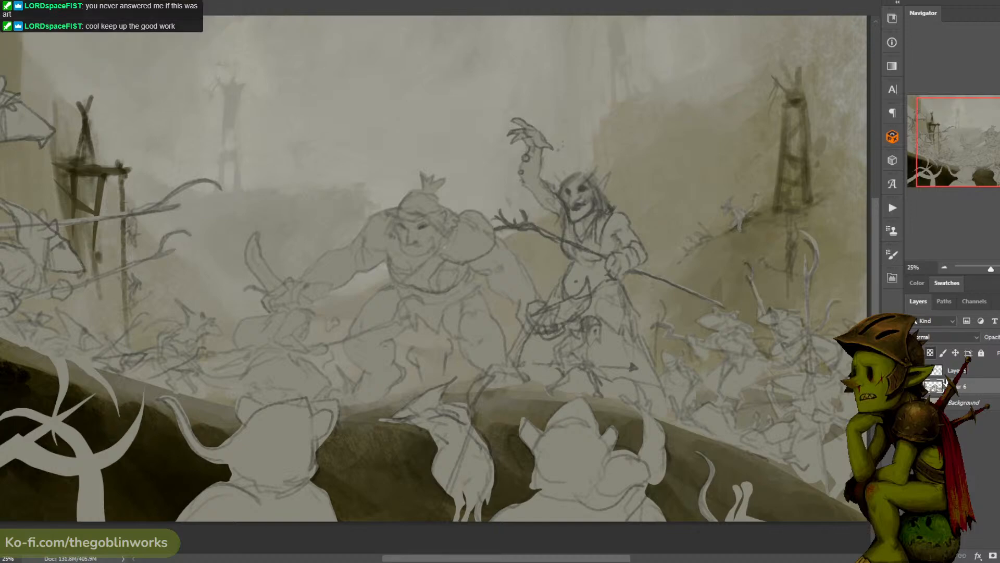
- Choose a muted yellow-ochre foreground colour for the ogre's skin
key("n")
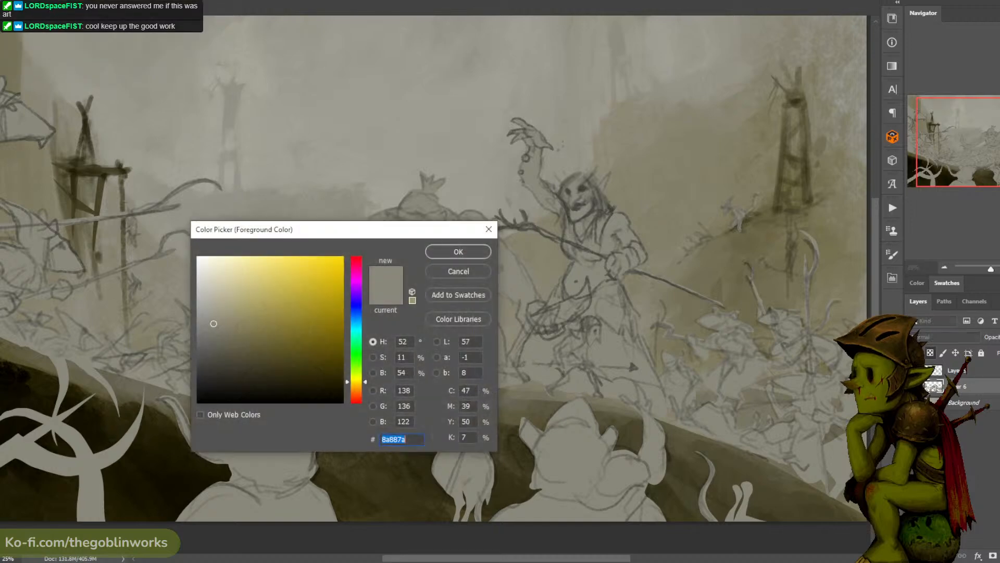
left_click_drag(356, 381, 356, 379)
left_click(270, 331)
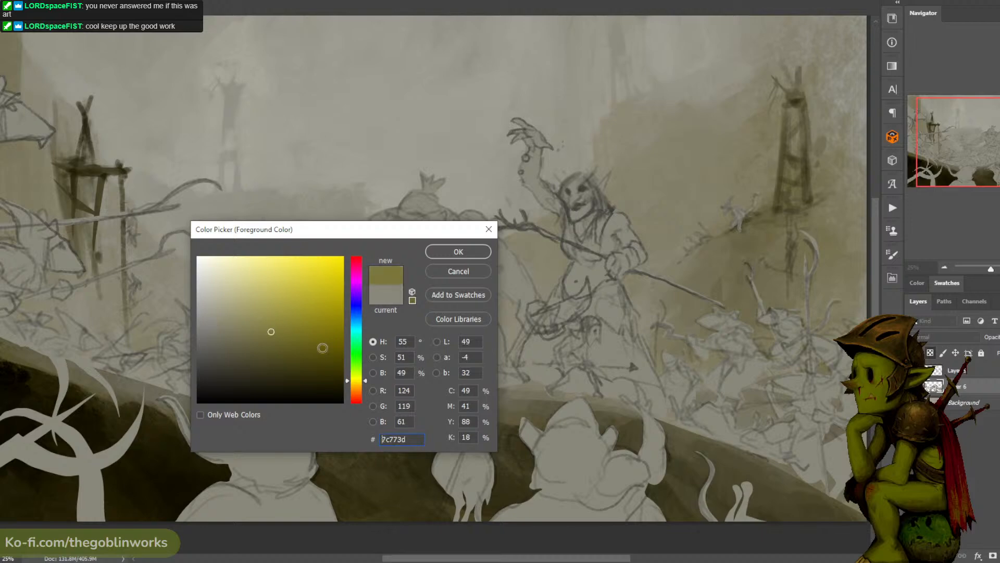
left_click(357, 384)
left_click_drag(278, 340, 268, 333)
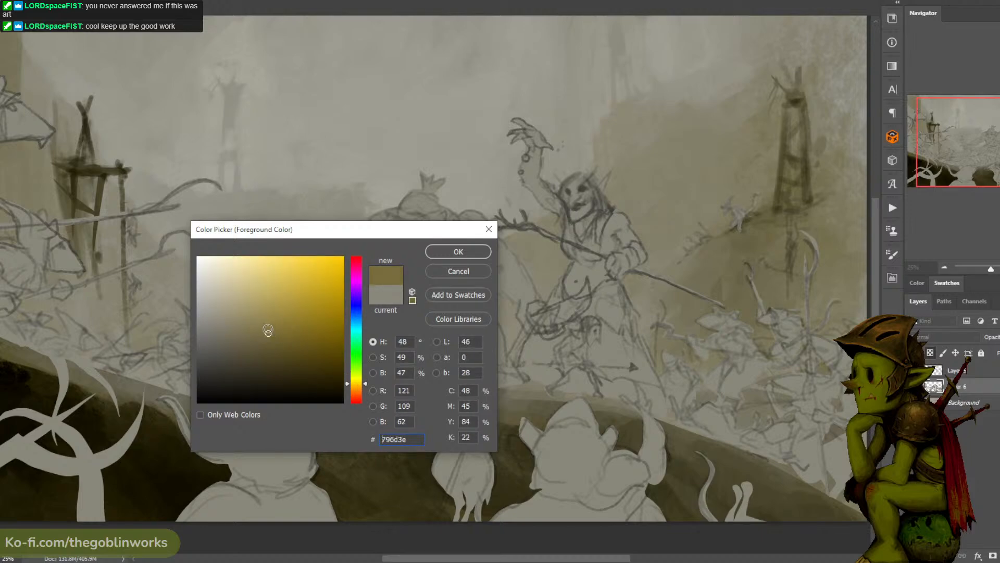
left_click(358, 382)
left_click_drag(357, 383, 356, 382)
left_click(458, 252)
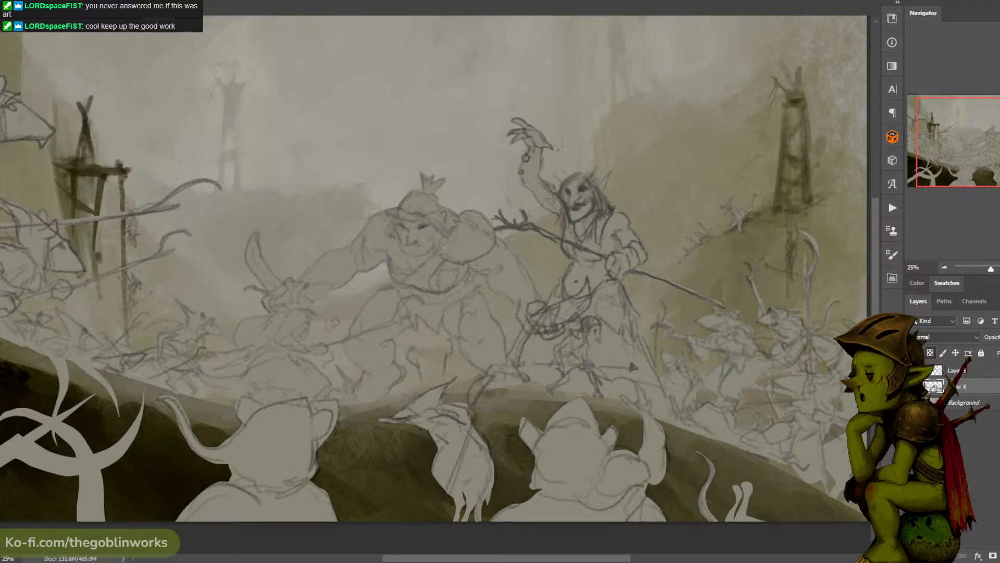
- Block in the ogre's arms, face and both legs with the yellow-ochre skin colour
mouse_move(494, 255)
left_mouse_down()
mouse_move(474, 268)
mouse_move(498, 268)
mouse_move(515, 246)
mouse_move(526, 307)
left_mouse_up()
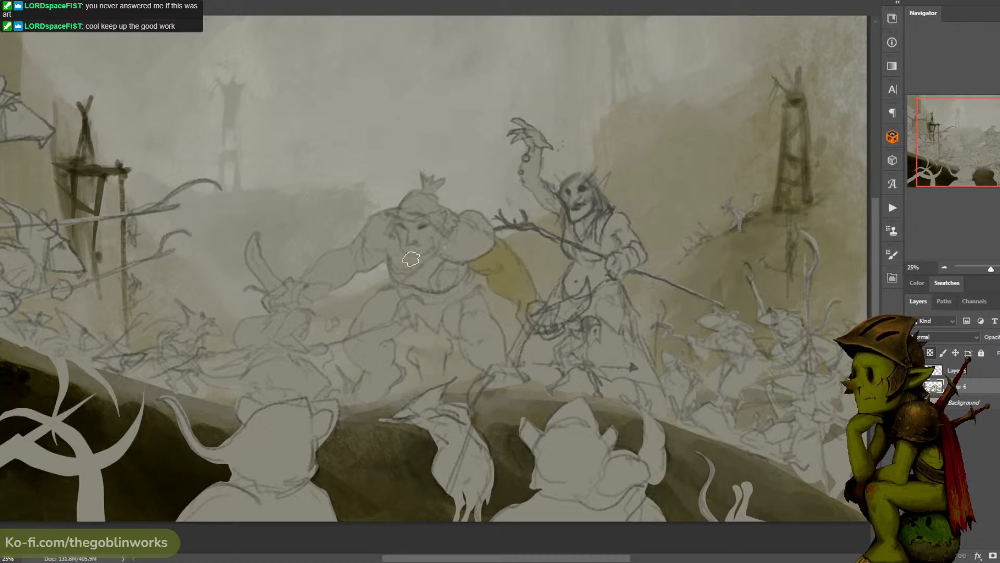
mouse_move(414, 260)
left_mouse_down()
mouse_move(404, 227)
mouse_move(408, 242)
mouse_move(418, 229)
mouse_move(427, 238)
mouse_move(401, 257)
mouse_move(372, 231)
mouse_move(374, 266)
mouse_move(354, 266)
mouse_move(344, 247)
mouse_move(337, 283)
mouse_move(338, 273)
mouse_move(312, 274)
mouse_move(319, 249)
mouse_move(320, 273)
left_mouse_up()
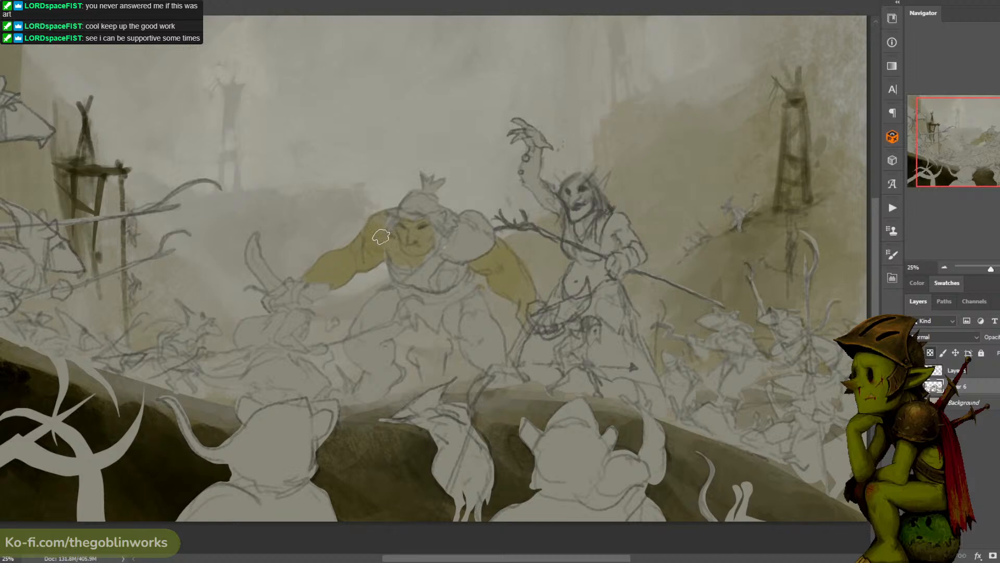
mouse_move(379, 315)
left_mouse_down()
mouse_move(386, 293)
mouse_move(365, 344)
mouse_move(400, 324)
mouse_move(373, 318)
mouse_move(354, 356)
mouse_move(361, 330)
mouse_move(353, 349)
mouse_move(363, 369)
mouse_move(386, 343)
mouse_move(366, 394)
left_mouse_up()
mouse_move(467, 324)
left_mouse_down()
mouse_move(483, 298)
mouse_move(494, 371)
mouse_move(506, 361)
mouse_move(493, 374)
mouse_move(513, 366)
left_mouse_up()
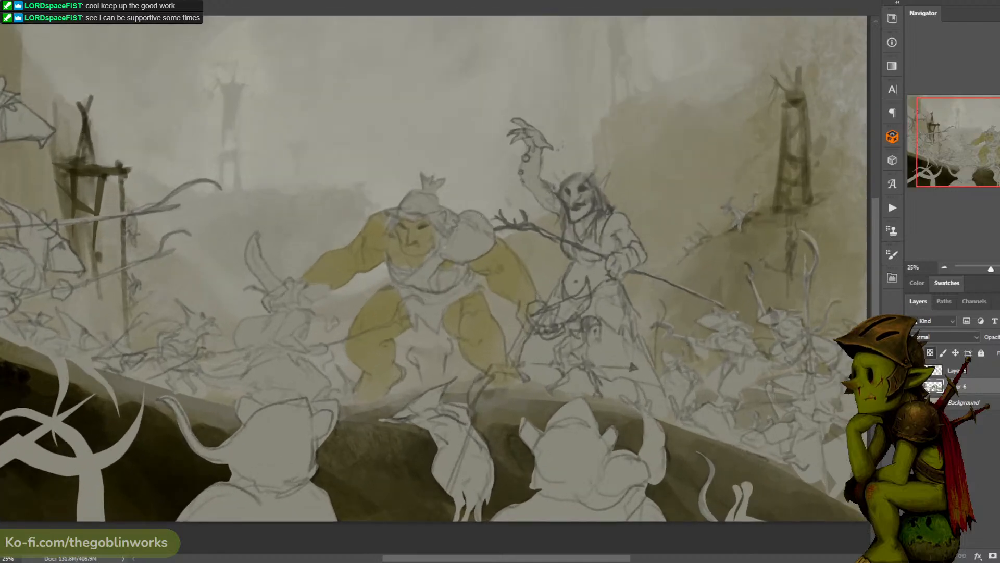
- Paint the ogre's hat, its spiky top and the hair in dark grey-brown, and touch up the brim with sampled skin colour
left_click_drag(521, 177, 506, 170)
left_click_drag(599, 89, 610, 87)
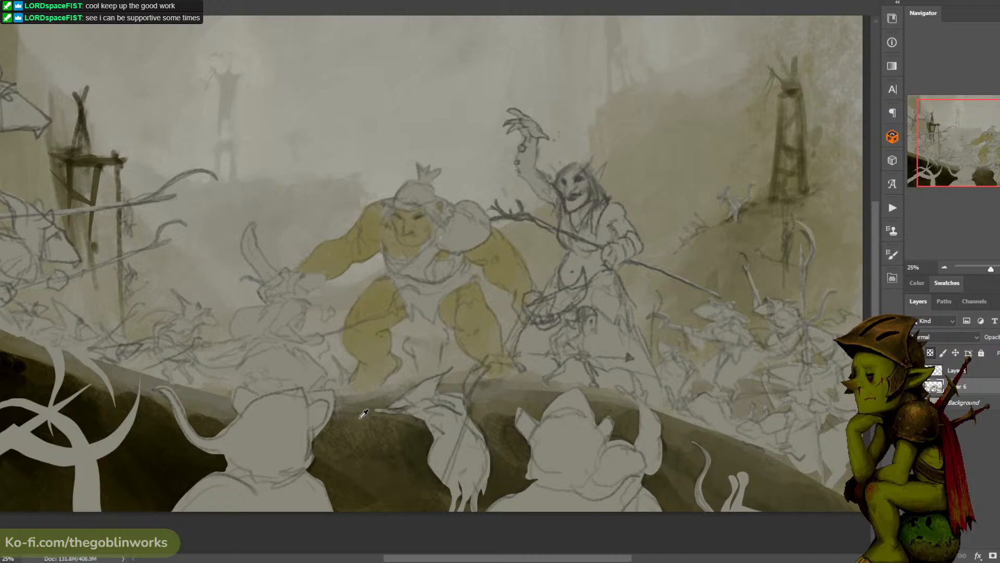
mouse_move(410, 187)
left_mouse_down()
mouse_move(384, 224)
mouse_move(391, 208)
mouse_move(438, 200)
mouse_move(403, 202)
mouse_move(404, 189)
mouse_move(405, 206)
mouse_move(428, 183)
mouse_move(393, 203)
mouse_move(412, 172)
mouse_move(431, 161)
mouse_move(417, 200)
mouse_move(439, 171)
left_mouse_up()
key("ctrl+z")
key("ctrl+z")
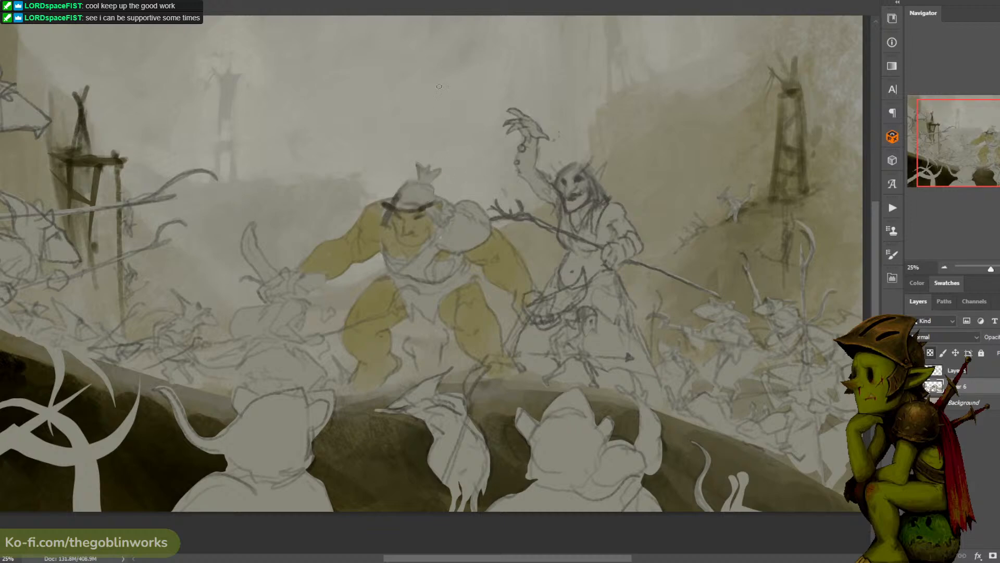
mouse_move(396, 200)
left_mouse_down()
mouse_move(411, 181)
mouse_move(417, 191)
mouse_move(429, 178)
mouse_move(426, 187)
mouse_move(417, 180)
mouse_move(439, 184)
mouse_move(419, 178)
mouse_move(423, 164)
mouse_move(425, 208)
mouse_move(436, 217)
mouse_move(427, 188)
mouse_move(422, 198)
mouse_move(426, 205)
mouse_move(442, 211)
left_mouse_up()
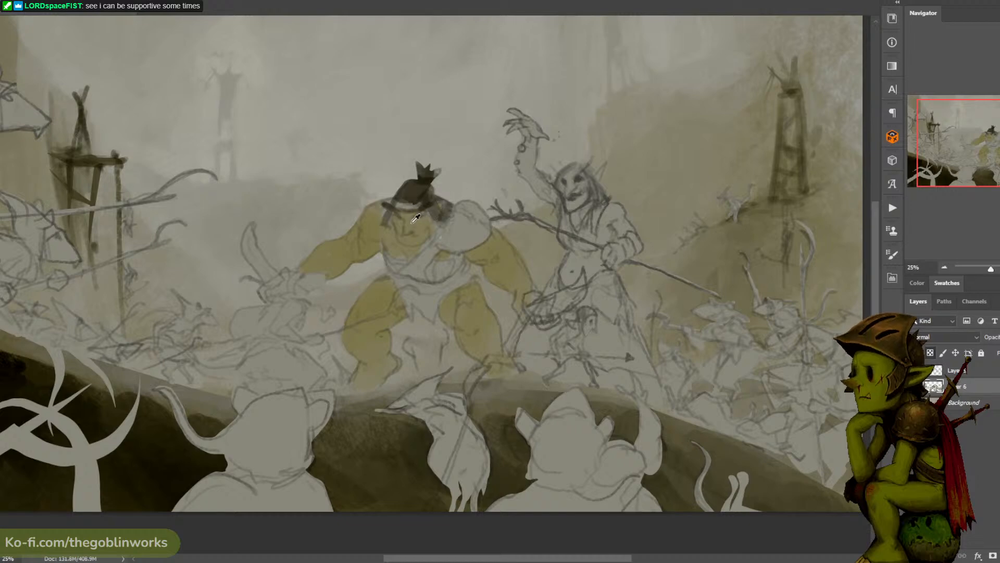
left_click(408, 223, "alt")
left_click_drag(400, 209, 423, 206)
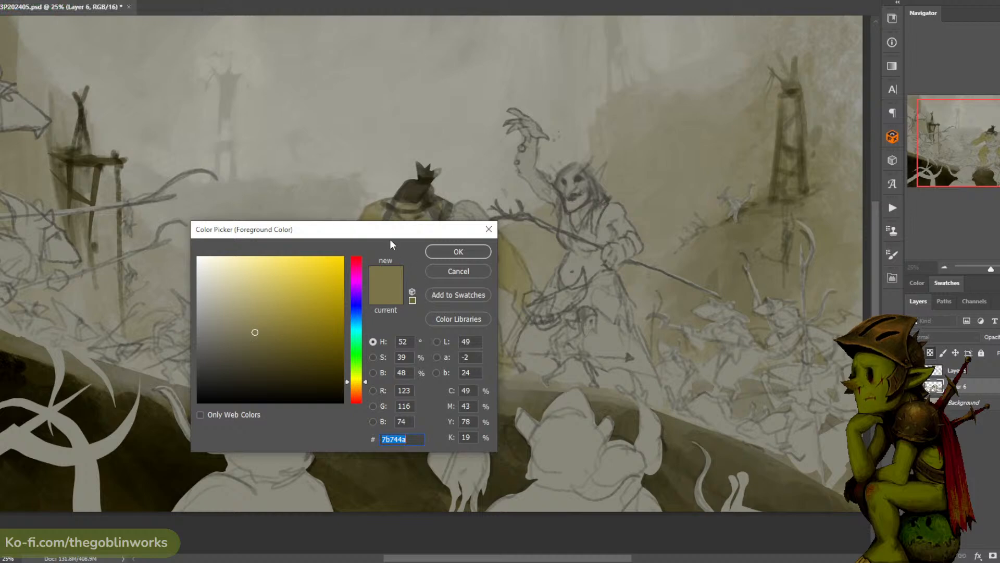
- Change the foreground colour to a dark, desaturated slate blue
left_click_drag(408, 228, 647, 153)
left_click(601, 243)
left_click(468, 252)
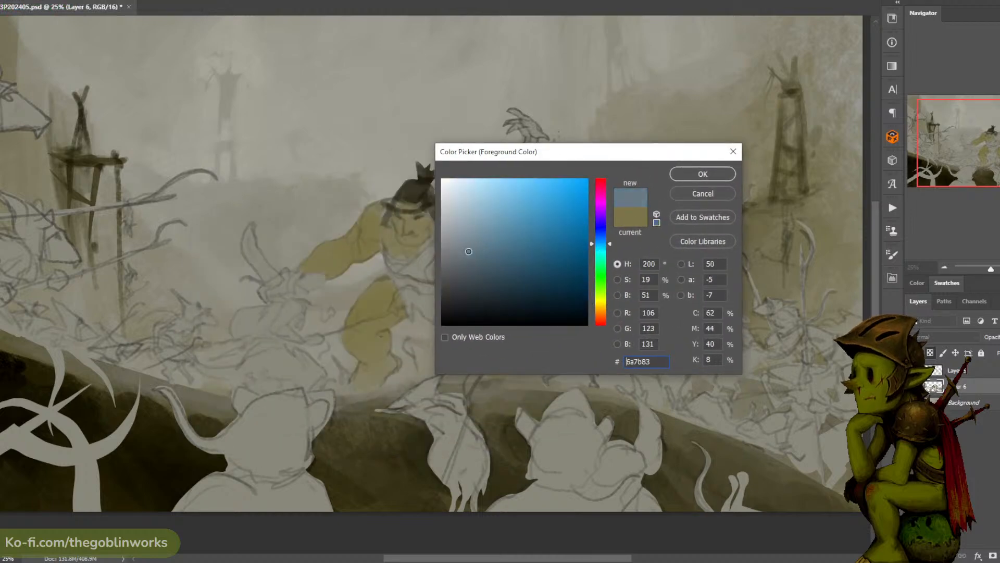
left_click(464, 259)
mouse_move(464, 259)
left_mouse_down()
mouse_move(466, 236)
mouse_move(466, 282)
mouse_move(467, 266)
left_mouse_up()
left_click(703, 173)
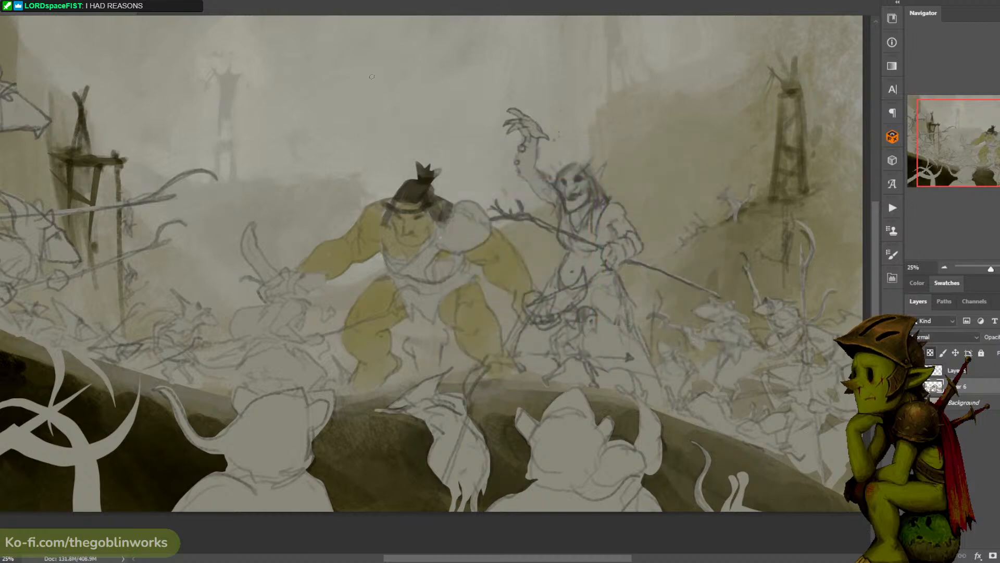
- Paint the ogre's curved sword and the large cleaver in his other hand slate blue
mouse_move(250, 243)
left_mouse_down()
mouse_move(261, 229)
mouse_move(255, 248)
mouse_move(267, 269)
left_mouse_up()
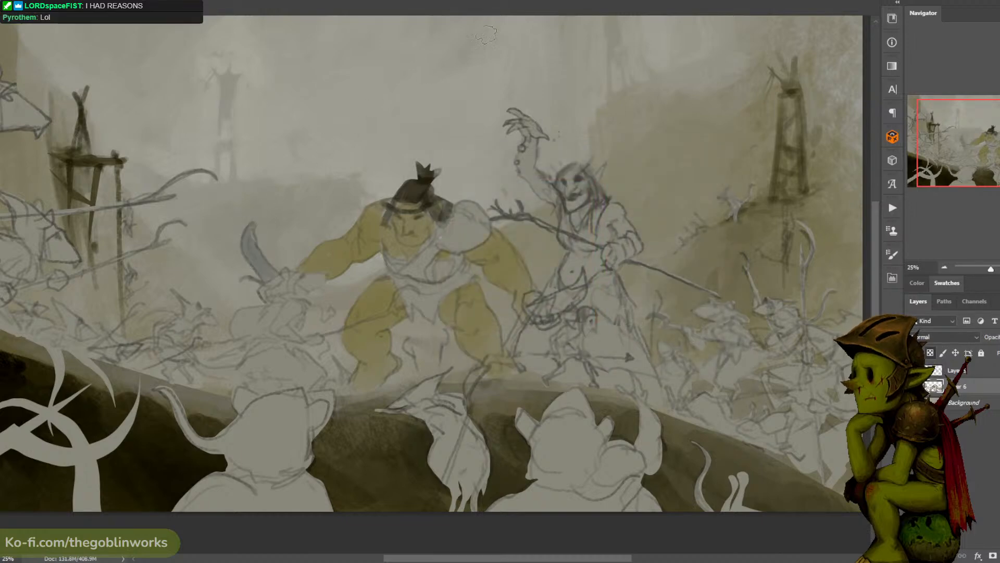
left_click_drag(565, 100, 525, 92)
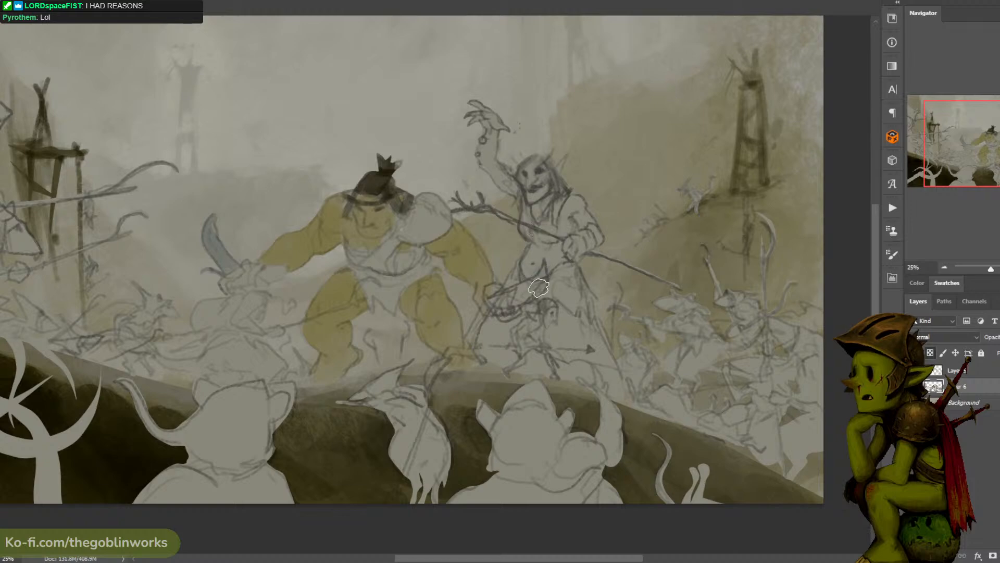
mouse_move(538, 279)
left_mouse_down()
mouse_move(503, 296)
mouse_move(510, 301)
mouse_move(498, 284)
mouse_move(499, 315)
mouse_move(541, 268)
mouse_move(546, 292)
left_mouse_up()
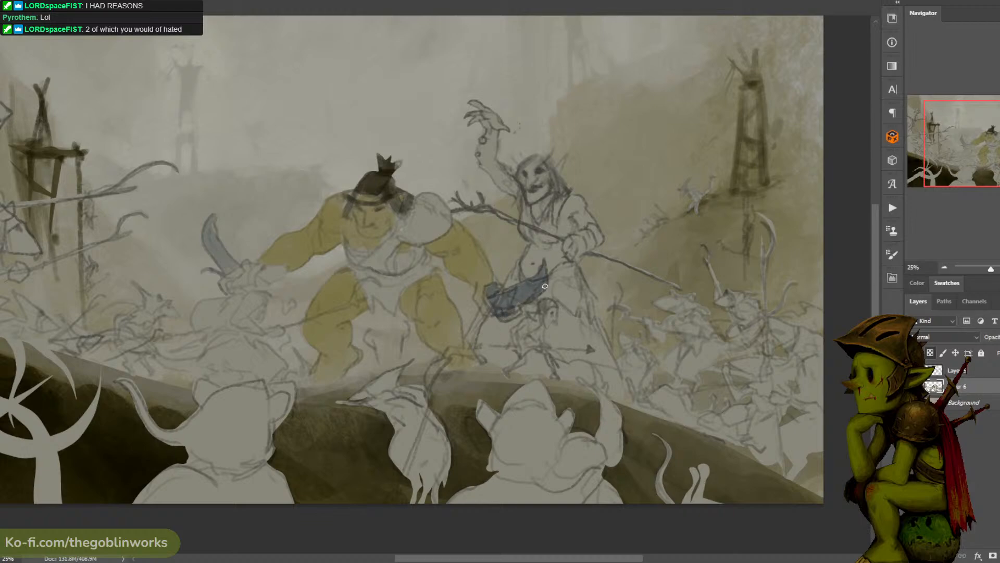
mouse_move(243, 271)
left_mouse_down()
mouse_move(230, 275)
mouse_move(227, 292)
left_mouse_up()
- Choose a dark red foreground colour and paint blood along the edges of the ogre's sword and cleaver
left_click_drag(494, 213, 557, 211)
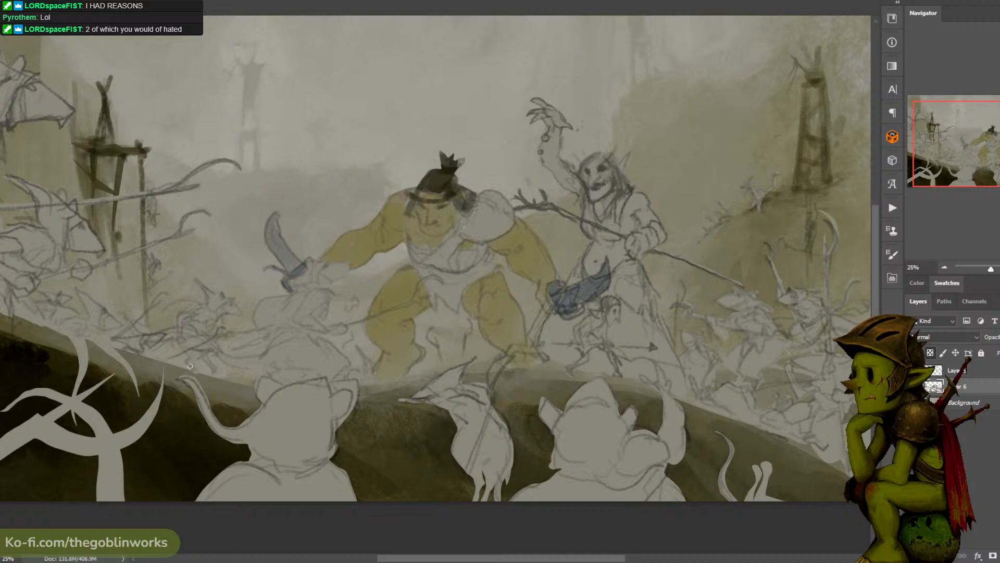
left_click(1, 386)
left_click(601, 317)
left_click(565, 268)
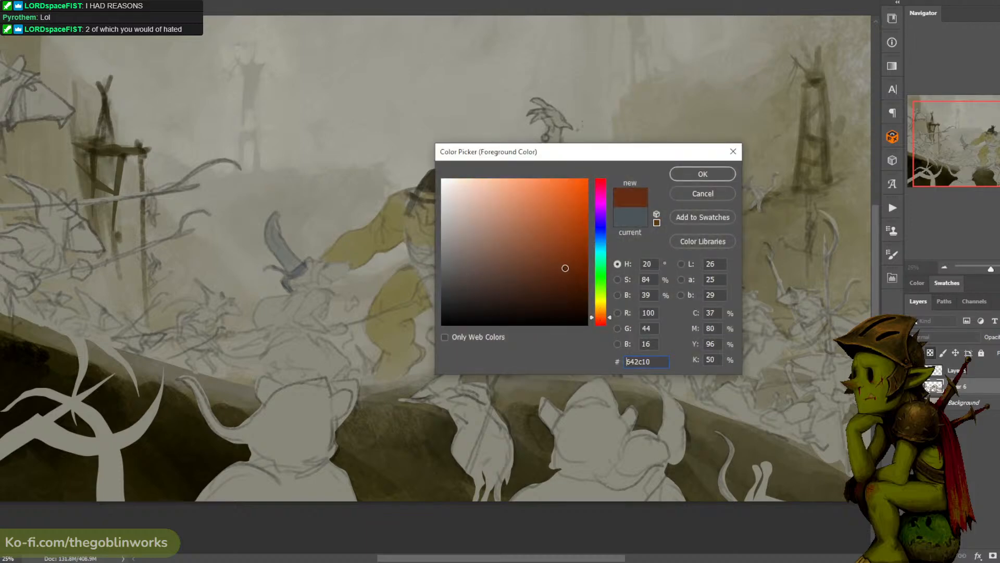
left_click_drag(565, 268, 585, 279)
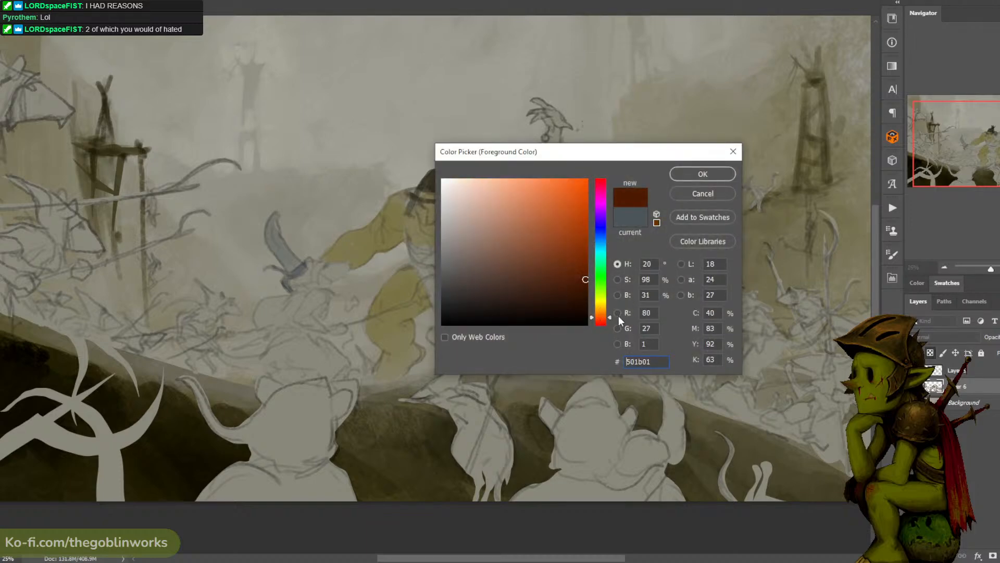
left_click(599, 323)
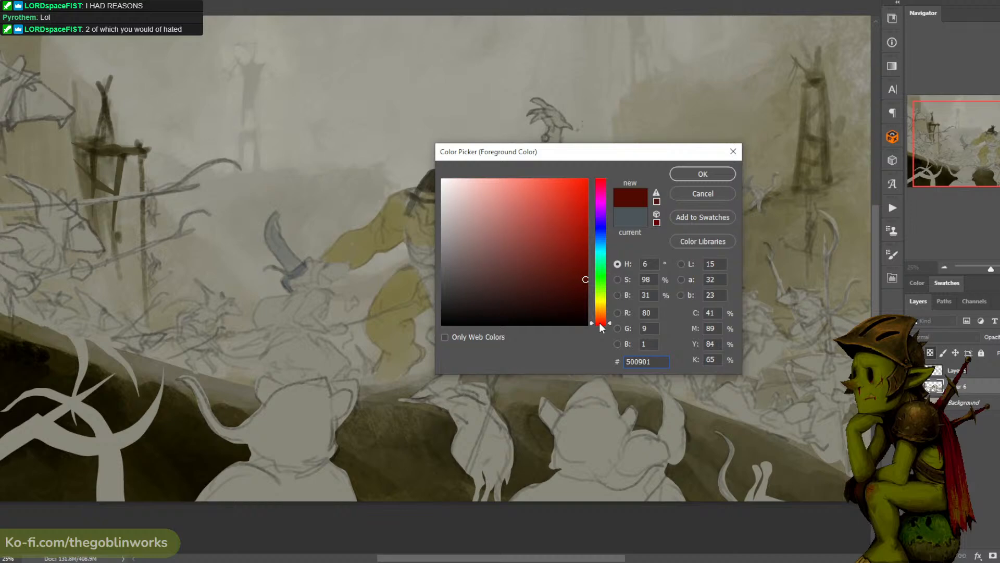
left_click(599, 320)
left_click(701, 173)
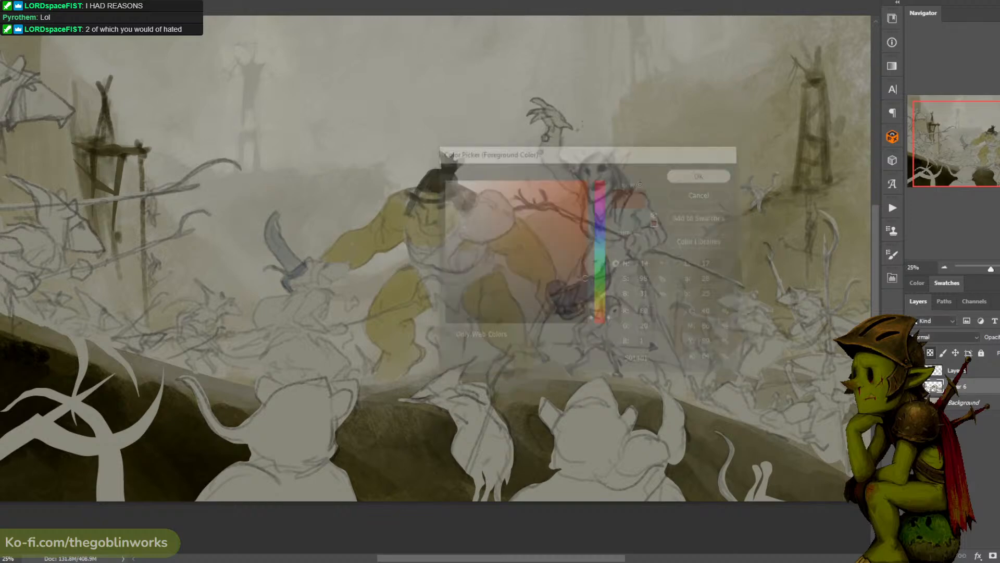
mouse_move(277, 218)
left_mouse_down()
mouse_move(279, 266)
mouse_move(273, 233)
mouse_move(283, 256)
mouse_move(290, 247)
mouse_move(281, 286)
left_mouse_up()
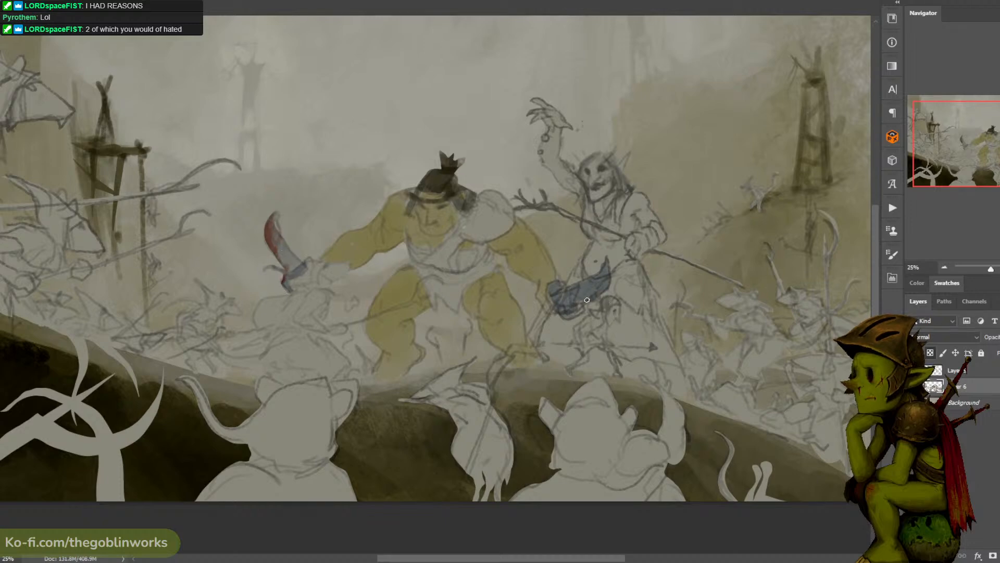
mouse_move(600, 287)
left_mouse_down()
mouse_move(607, 264)
mouse_move(599, 292)
mouse_move(571, 306)
mouse_move(553, 289)
mouse_move(566, 315)
left_mouse_up()
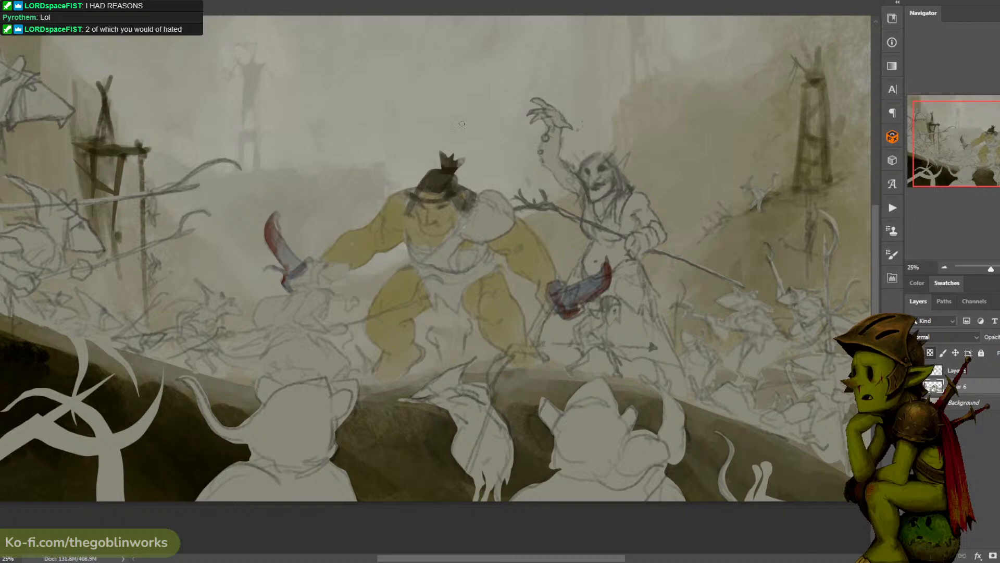
- Sample the hat's dark grey-brown and paint the ogre's shoulder guard, chest strap and loincloth with it
left_click_drag(597, 71, 540, 60)
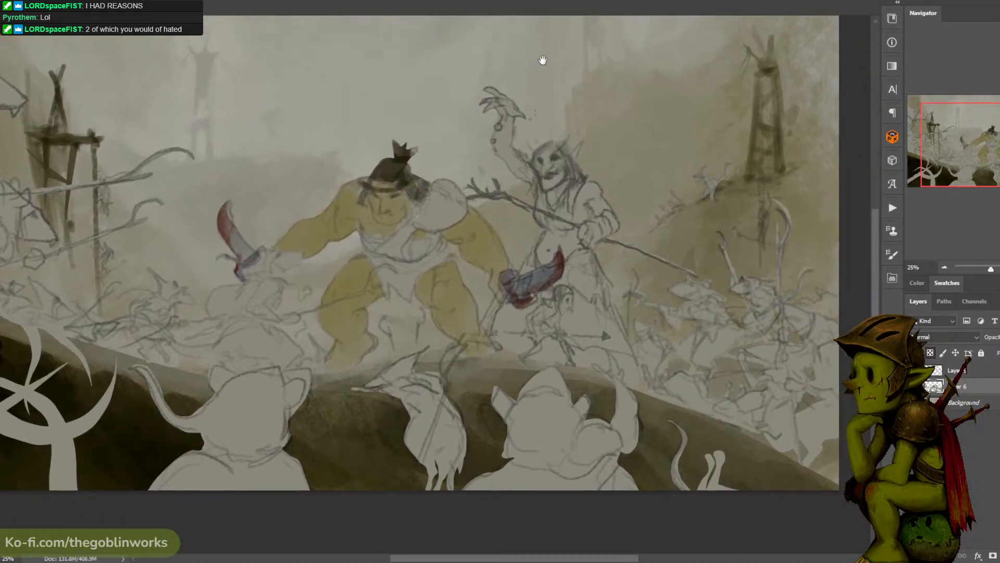
left_click(389, 166, "alt")
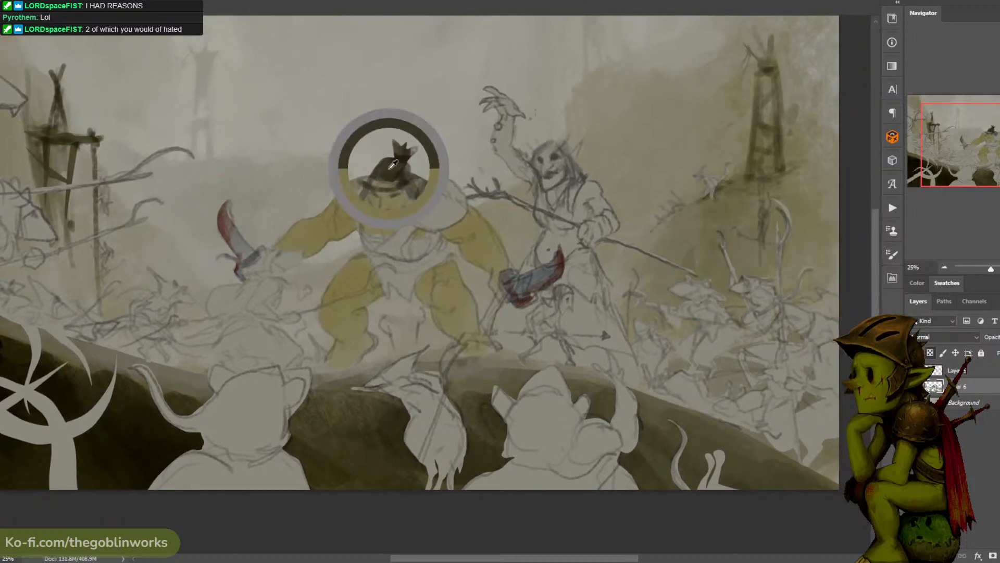
mouse_move(429, 196)
left_mouse_down()
mouse_move(425, 222)
mouse_move(433, 213)
mouse_move(448, 222)
mouse_move(463, 204)
mouse_move(448, 179)
mouse_move(455, 212)
mouse_move(426, 211)
mouse_move(385, 249)
mouse_move(403, 236)
mouse_move(398, 256)
mouse_move(373, 256)
mouse_move(399, 268)
mouse_move(404, 291)
mouse_move(409, 283)
mouse_move(402, 293)
mouse_move(438, 252)
mouse_move(382, 262)
mouse_move(398, 274)
mouse_move(389, 288)
mouse_move(392, 266)
mouse_move(417, 266)
mouse_move(406, 251)
mouse_move(433, 244)
mouse_move(375, 241)
left_mouse_up()
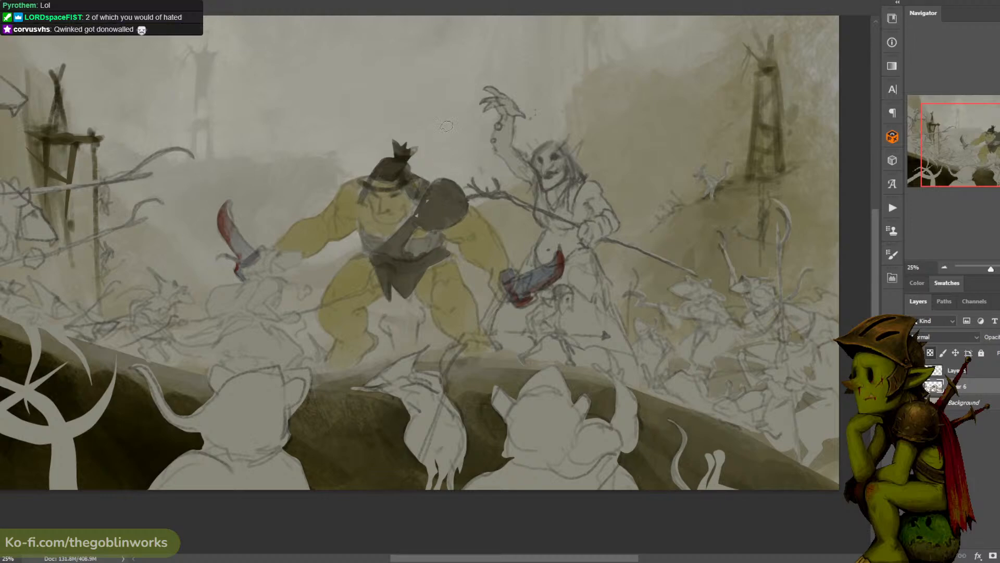
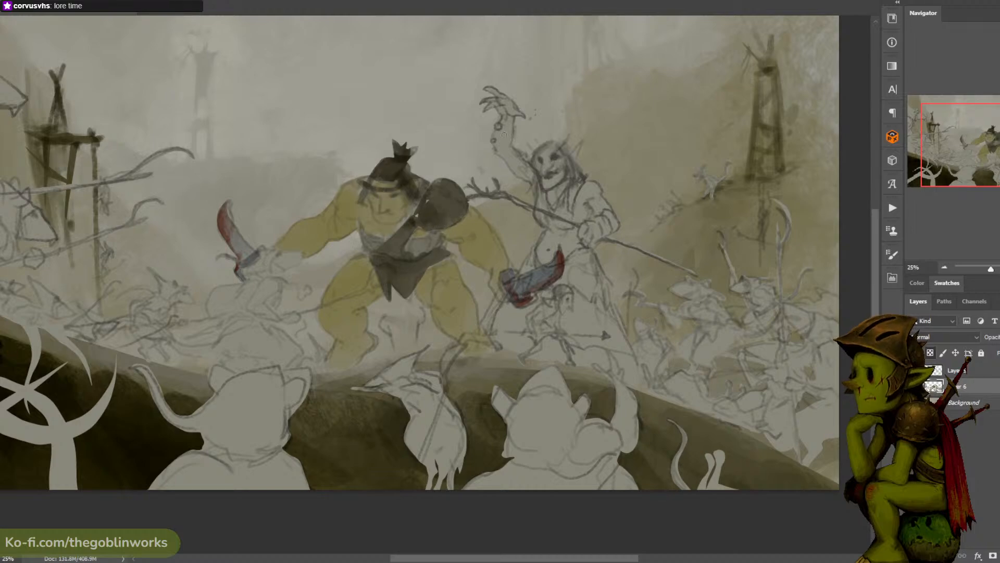
- Paint the thin shaft crossing the front of the ogre's bent thigh in dark grey-brown
left_click_drag(470, 173, 494, 153)
key("ctrl+minus")
key("ctrl+plus")
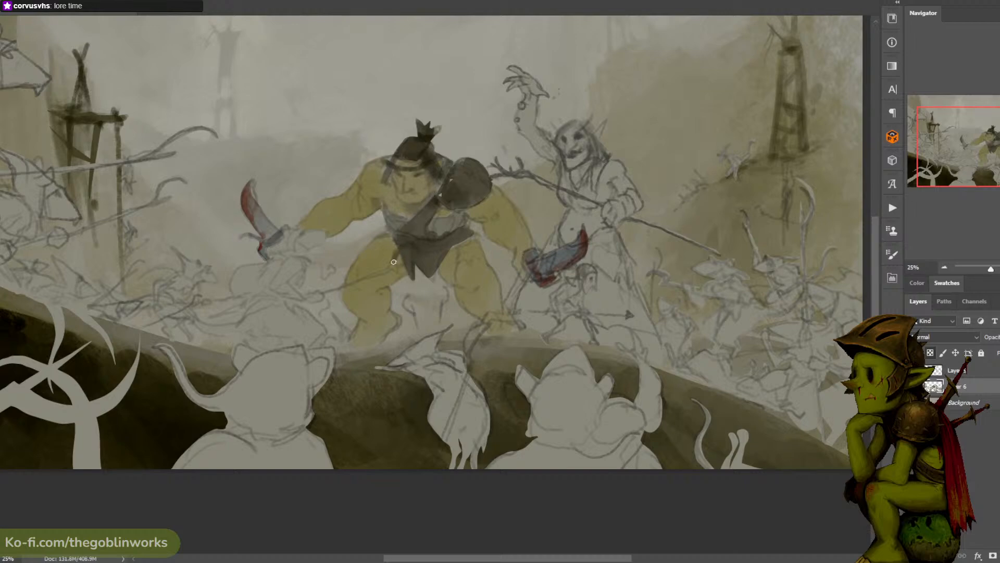
mouse_move(389, 266)
left_mouse_down()
mouse_move(333, 289)
mouse_move(412, 250)
left_mouse_up()
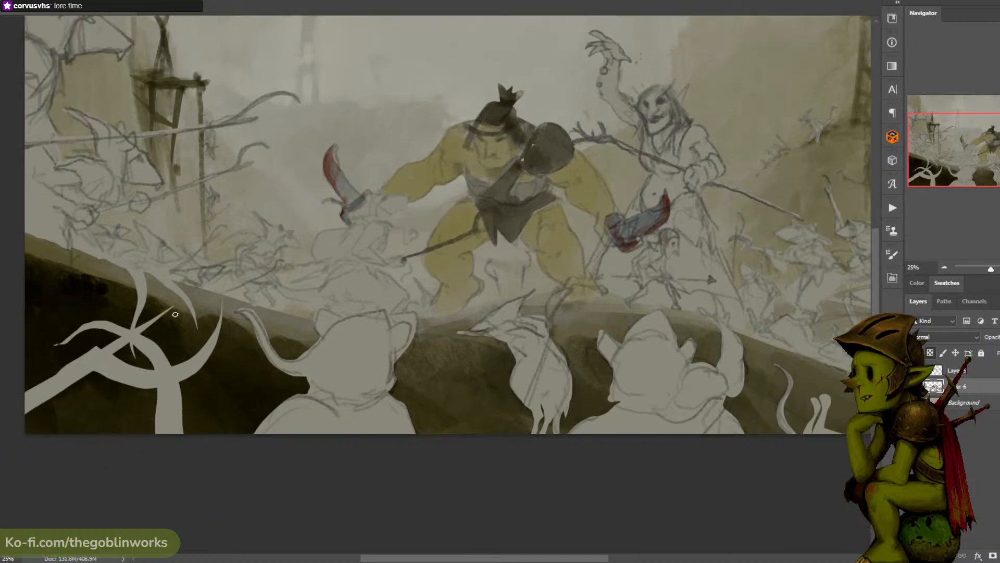
- Set the foreground colour to muted brown 6e6343 and paint the shaft's end and the ogre's hand beside the curved sword
left_click(1, 362)
left_click(501, 261)
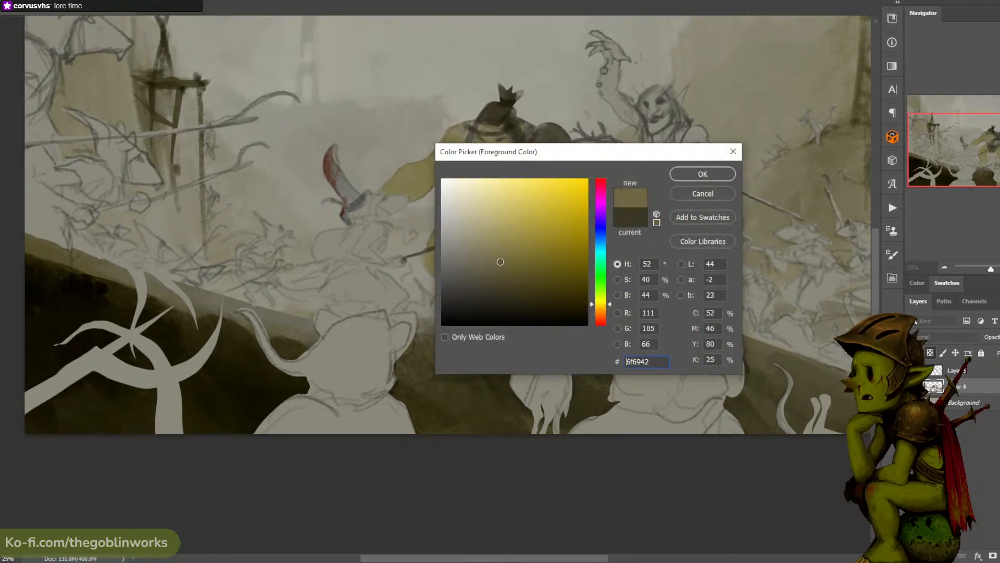
left_click_drag(500, 262, 498, 262)
left_click(601, 306)
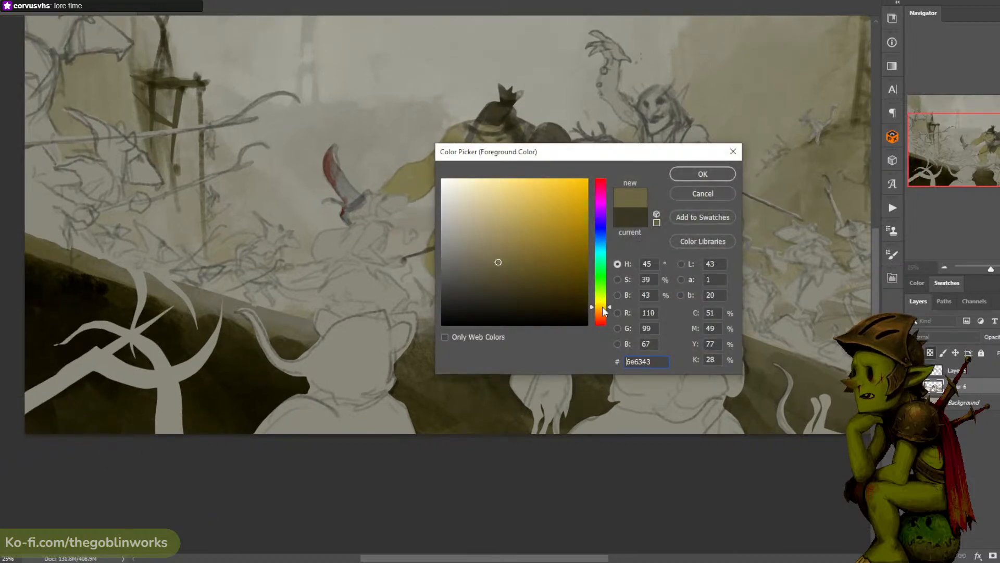
left_click(693, 178)
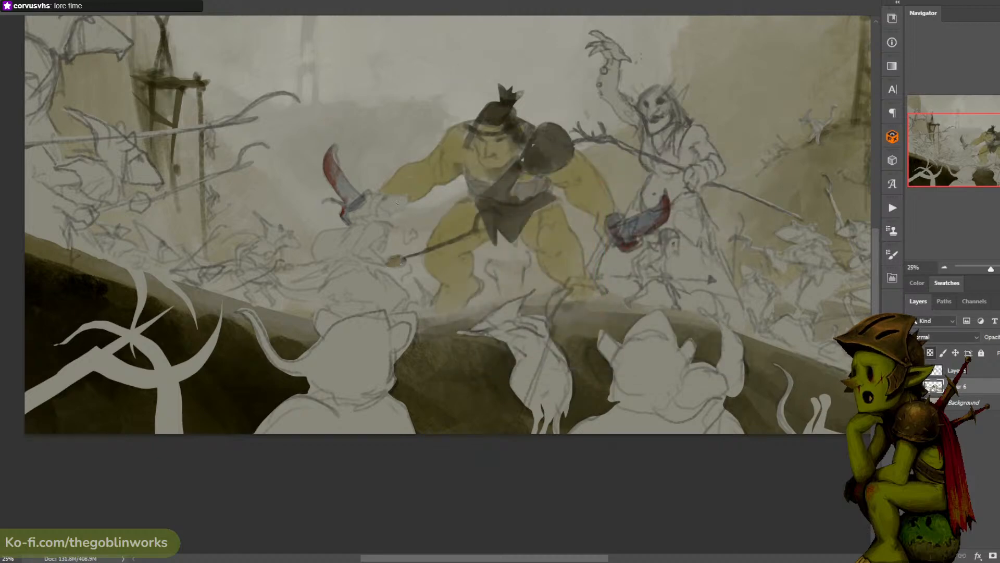
left_click(400, 260, "alt")
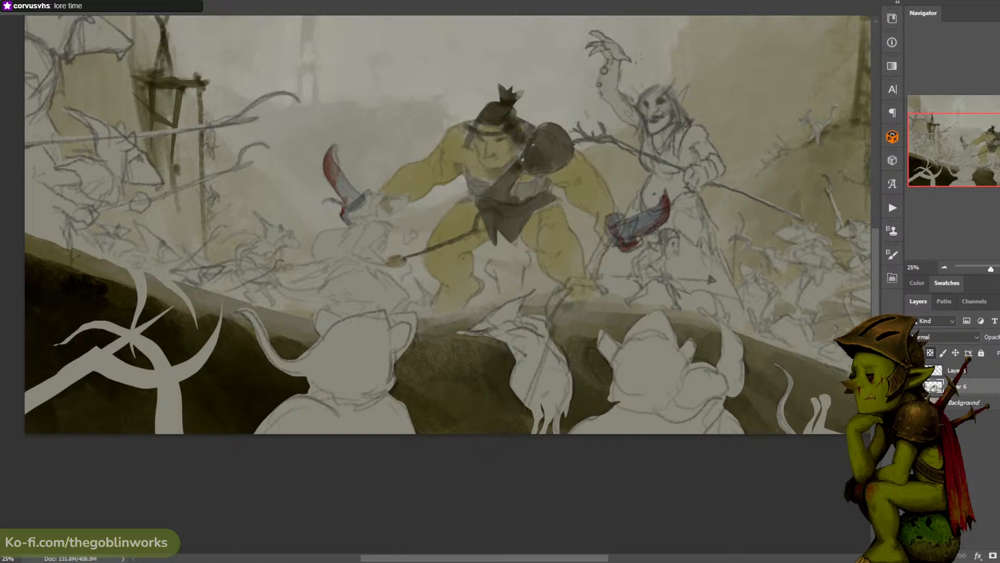
left_click_drag(384, 198, 396, 207)
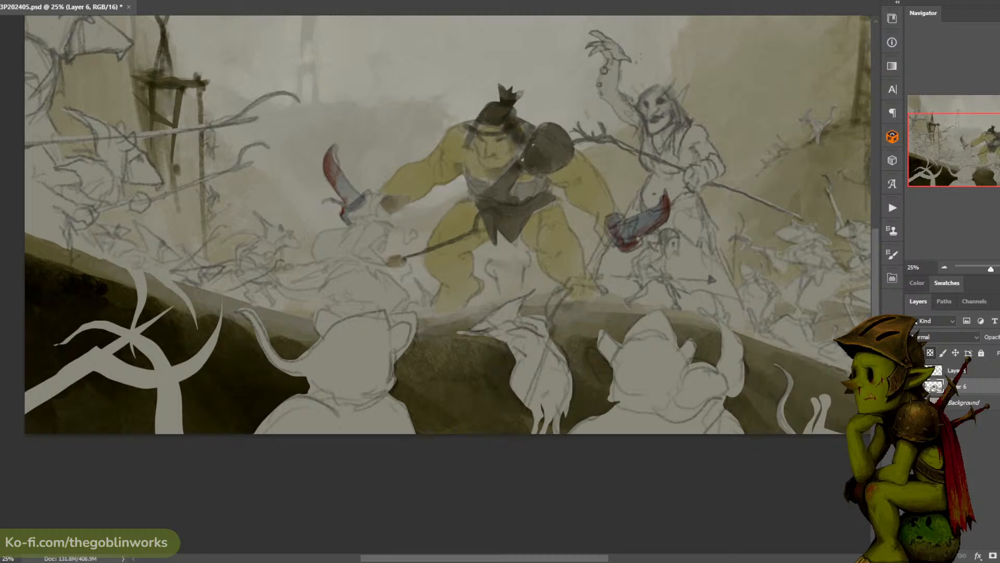
- Switch to the web browser, enlarge its window and open the artwork page of keithparkinson.com
mouse_move(997, 130)
left_mouse_down()
mouse_move(935, 130)
mouse_move(998, 130)
left_mouse_up()
left_click_drag(999, 521, 547, 1)
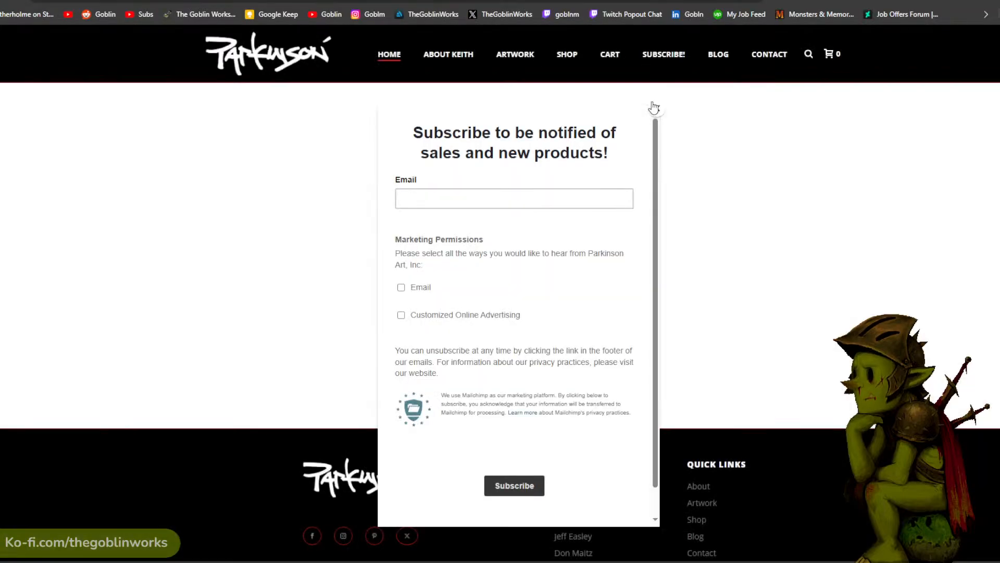
left_click(654, 108)
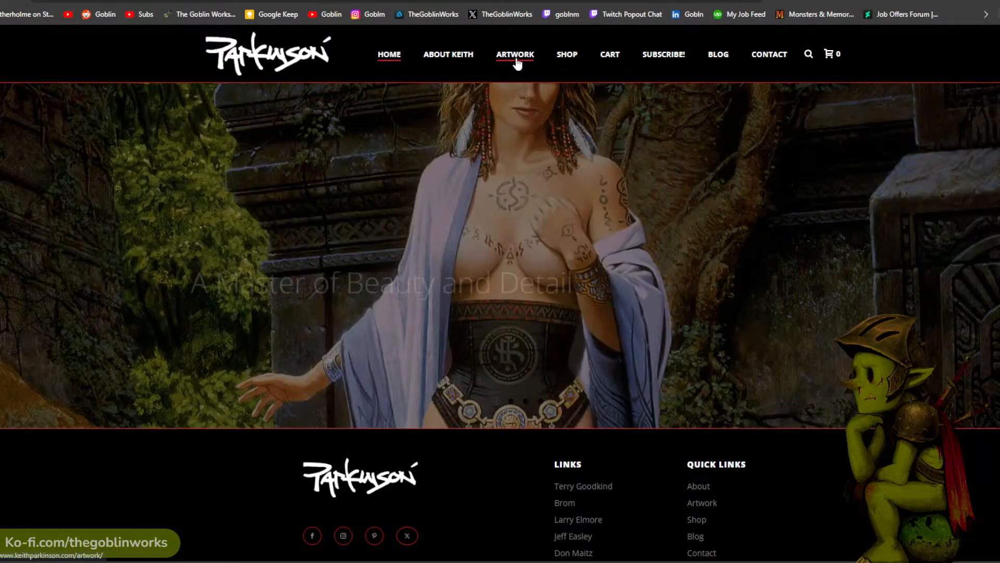
left_click(515, 55)
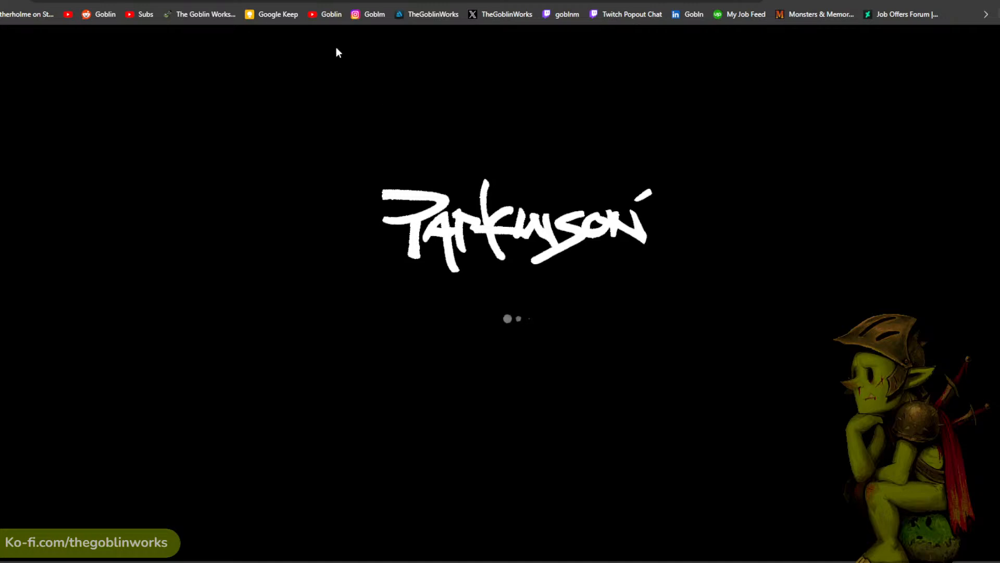
- Skim Brian Froud's biography page on the Fernie Brae gallery site
scroll(644, 88, "down", 8)
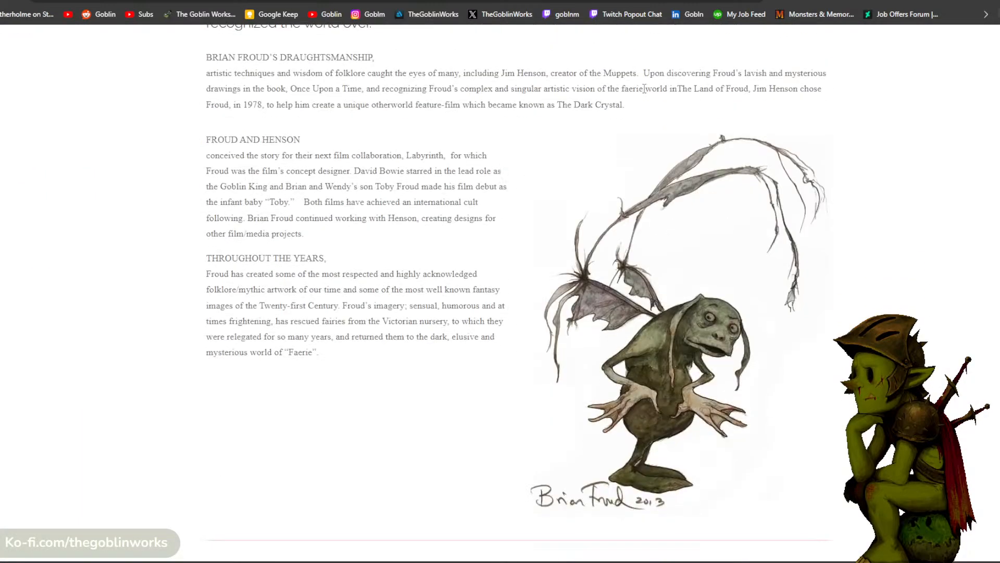
scroll(644, 89, "down", 3)
scroll(645, 88, "up", 2)
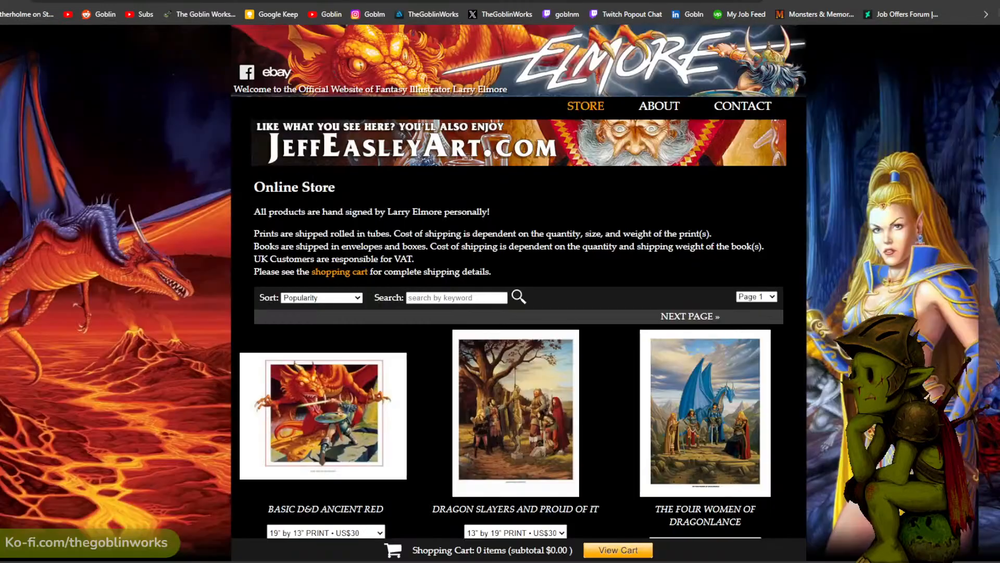
- Open the Basic D&D Ancient Red and Dragon Slayers and Proud of It prints from Larry Elmore's store in new tabs
scroll(313, 242, "down", 3)
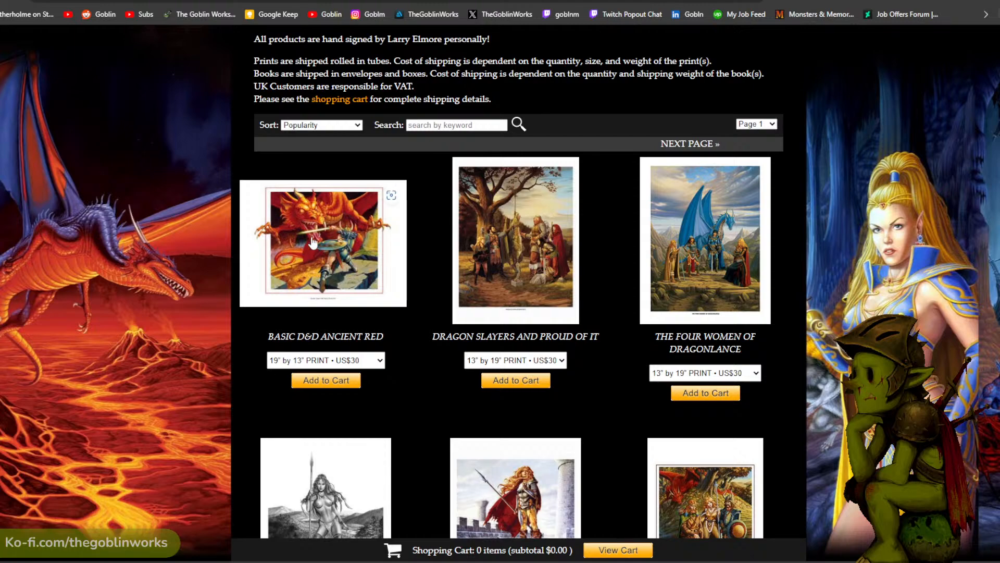
right_click(329, 224)
left_click(409, 151)
scroll(547, 203, "up", 3)
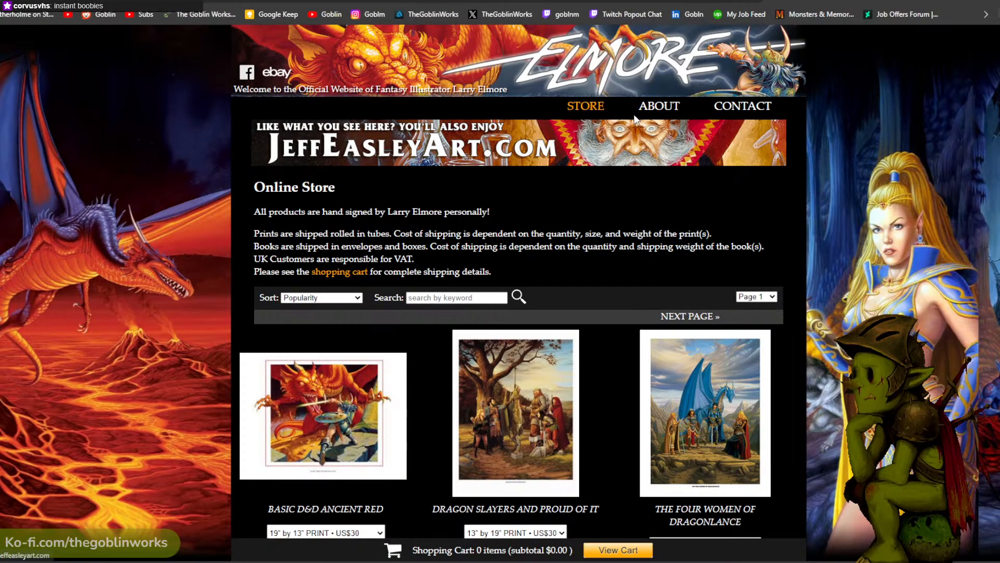
scroll(634, 119, "down", 4)
right_click(544, 167)
left_click(569, 151)
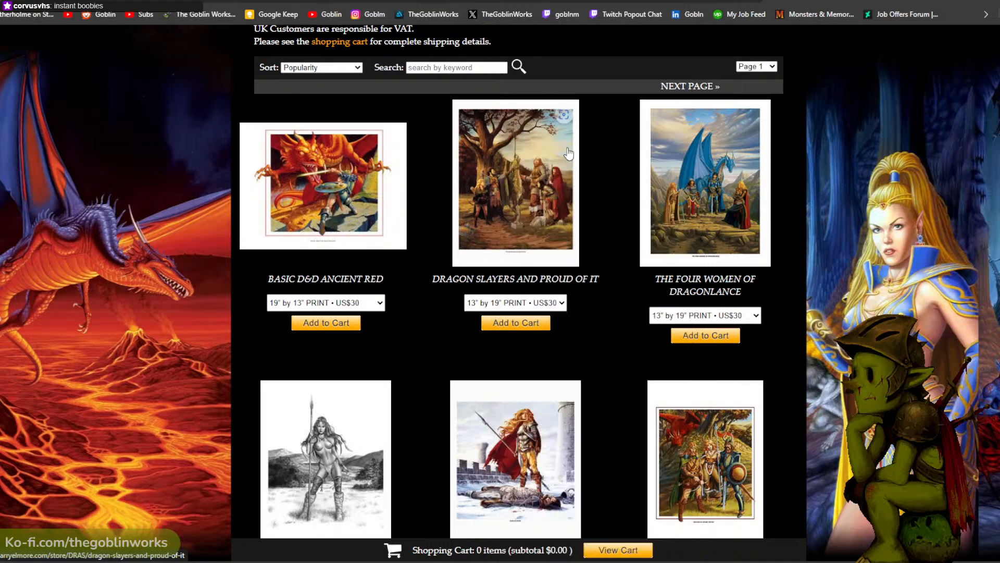
- Open the Dragonlance - Dragons of Autumn Twilight and Teamwork prints in new tabs
scroll(688, 174, "down", 6)
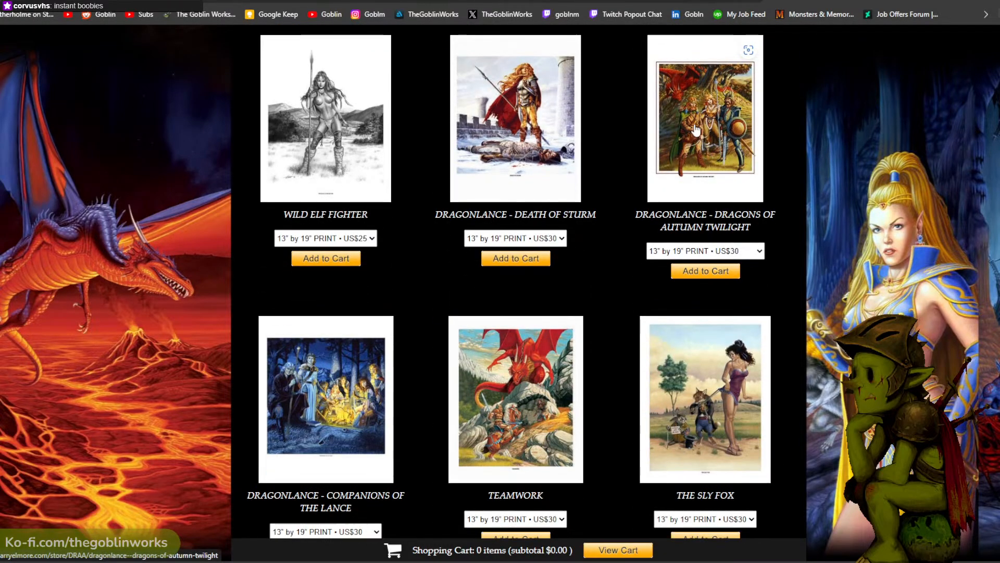
right_click(695, 126)
left_click(748, 137)
right_click(499, 378)
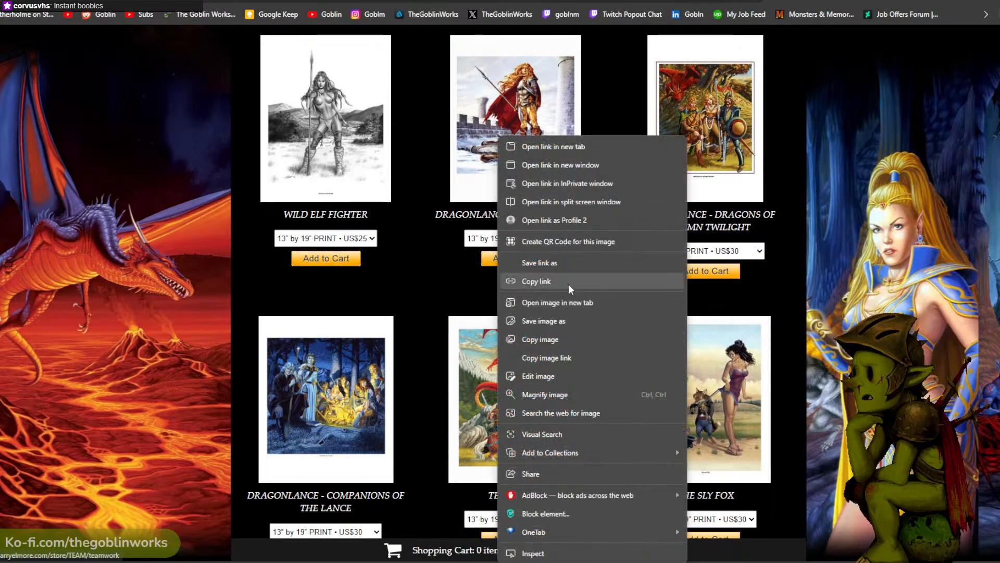
left_click(573, 148)
- Open the Dragonlance - Companions of the Lance and Avalyne the Life Giver prints in new tabs
scroll(321, 272, "down", 2)
right_click(319, 272)
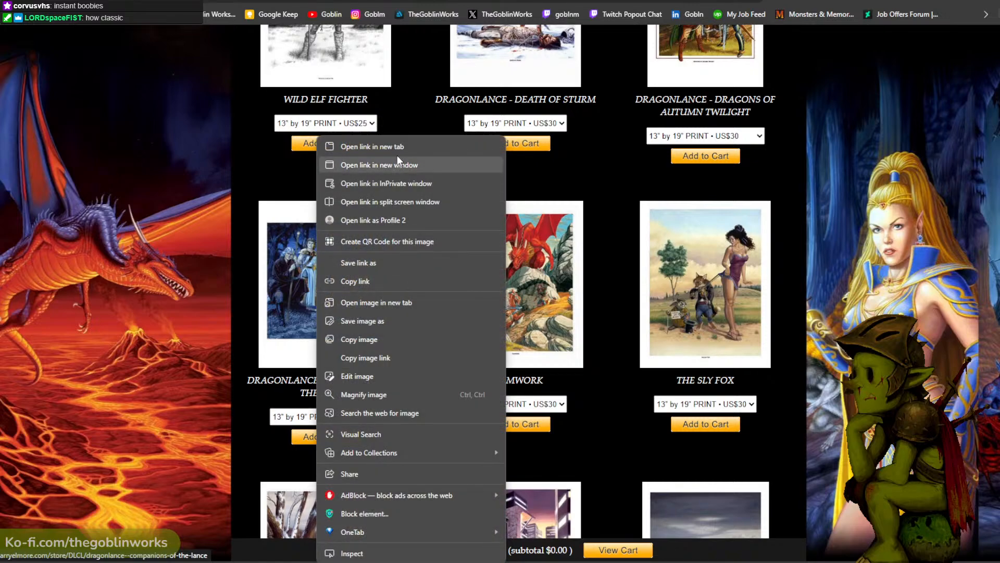
left_click(397, 151)
scroll(523, 197, "down", 5)
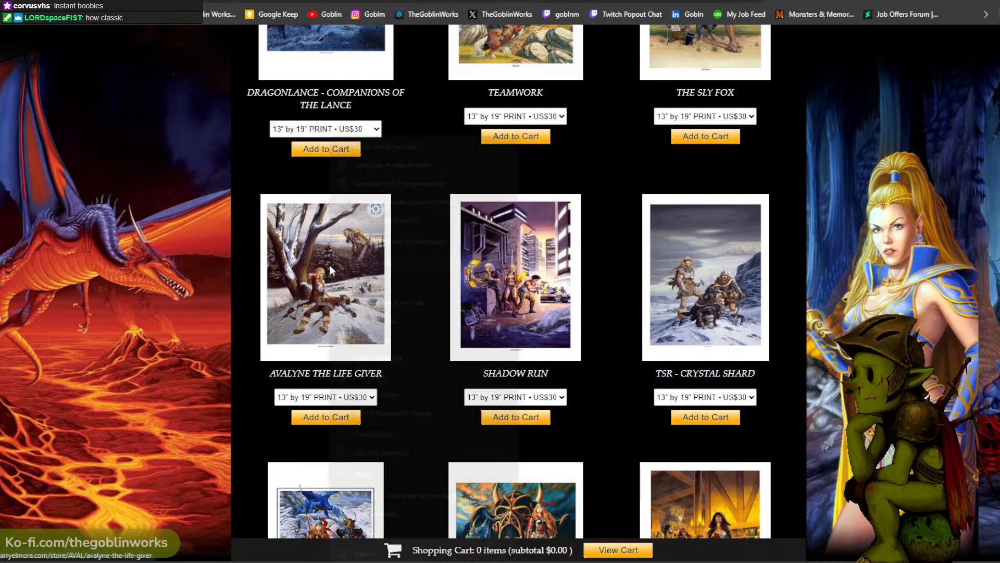
right_click(329, 269)
left_click(412, 146)
- Browse further down Larry Elmore's store and open the Dragonlance - Lord Gunthar & Fisban print in a new tab
scroll(521, 171, "down", 5)
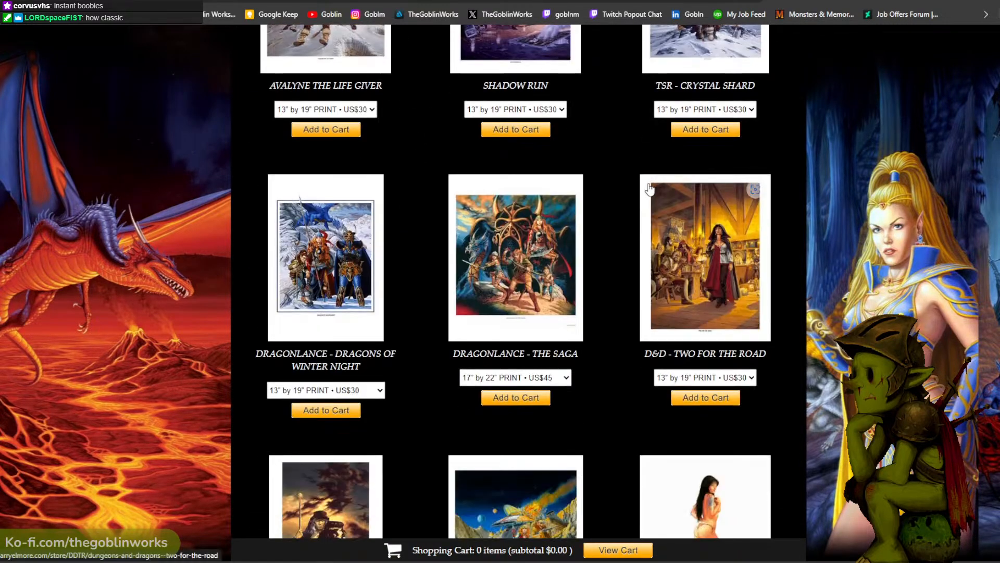
scroll(648, 193, "down", 4)
scroll(551, 208, "down", 2)
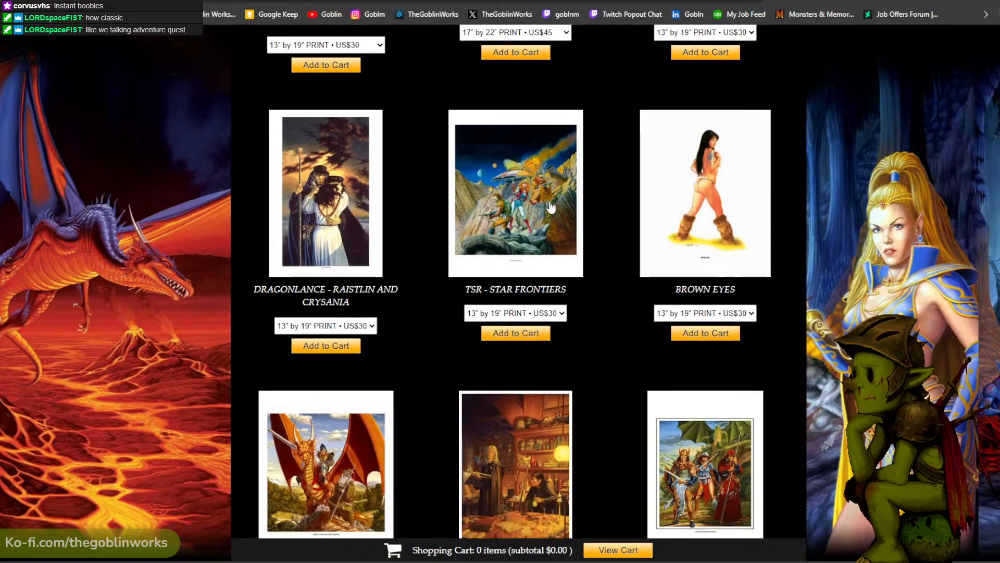
scroll(552, 208, "down", 2)
right_click(317, 339)
left_click(435, 148)
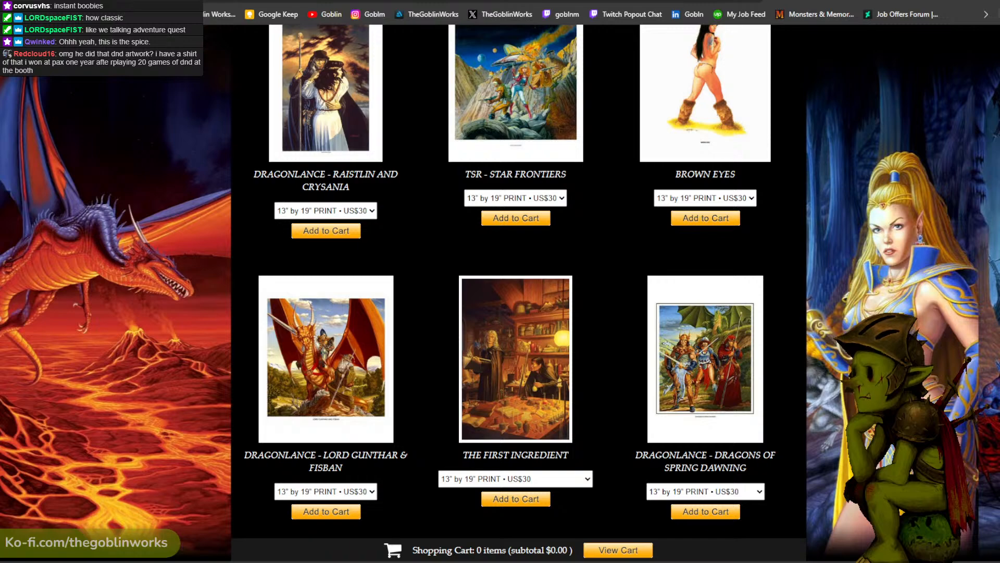
- Look through Brian Froud's page on the Fernie Brae site, visit the site's gallery page and return to his page
key("ctrl+Tab")
scroll(650, 182, "down", 3)
scroll(650, 183, "down", 8)
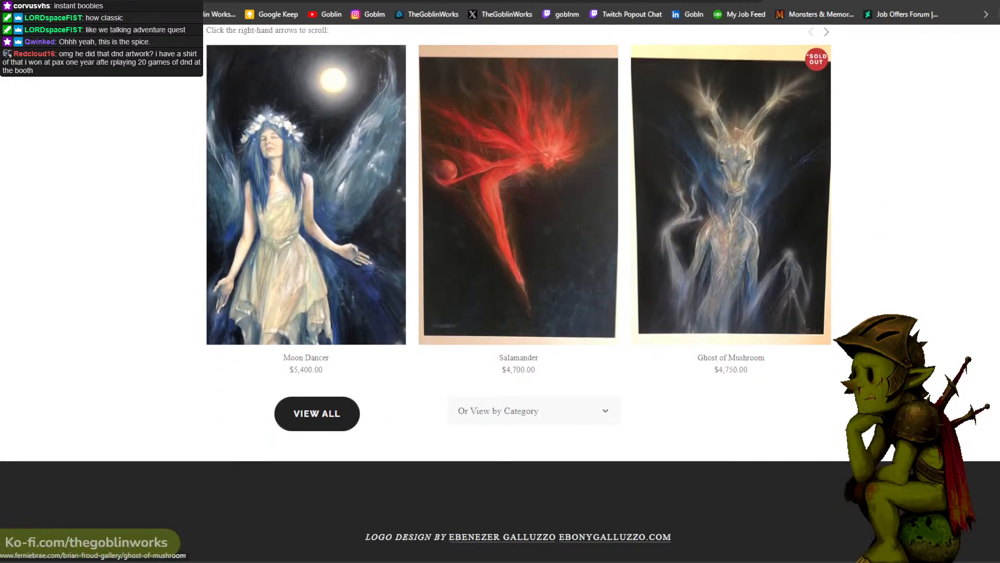
key("Home")
mouse_move(494, 41)
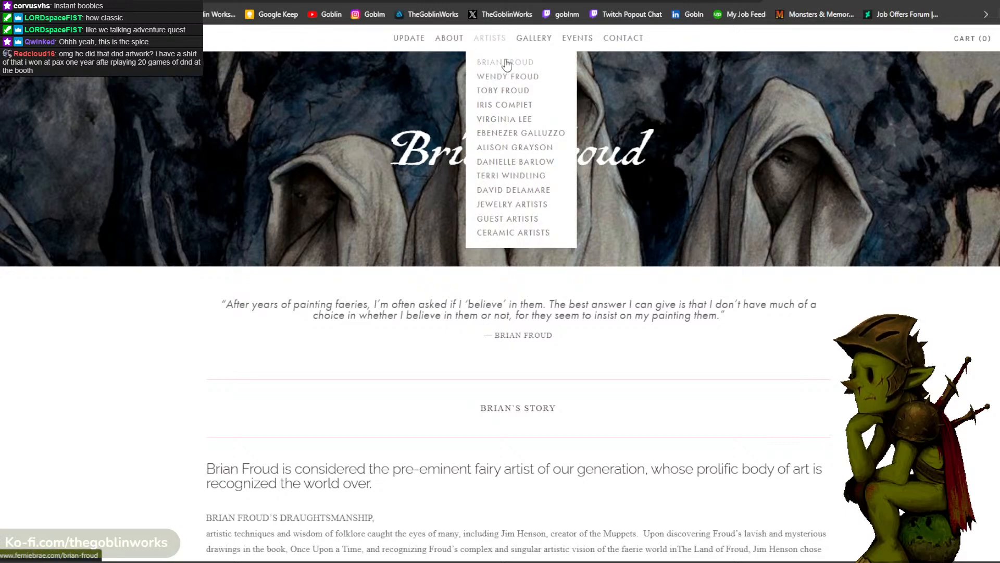
left_click(525, 45)
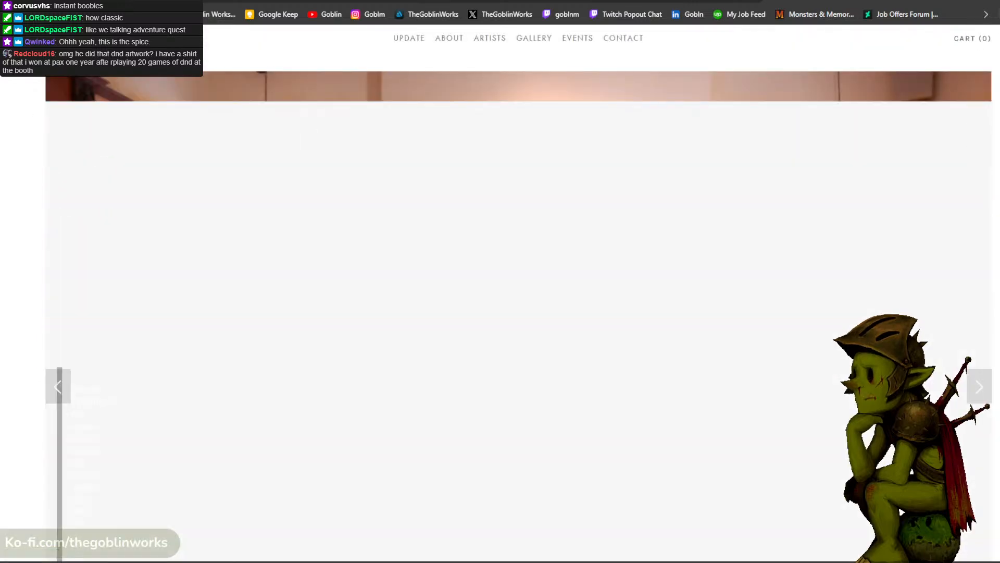
key("alt+Left")
- Try to view the full listing of Brian Froud's artworks and close that tab
scroll(745, 167, "down", 20)
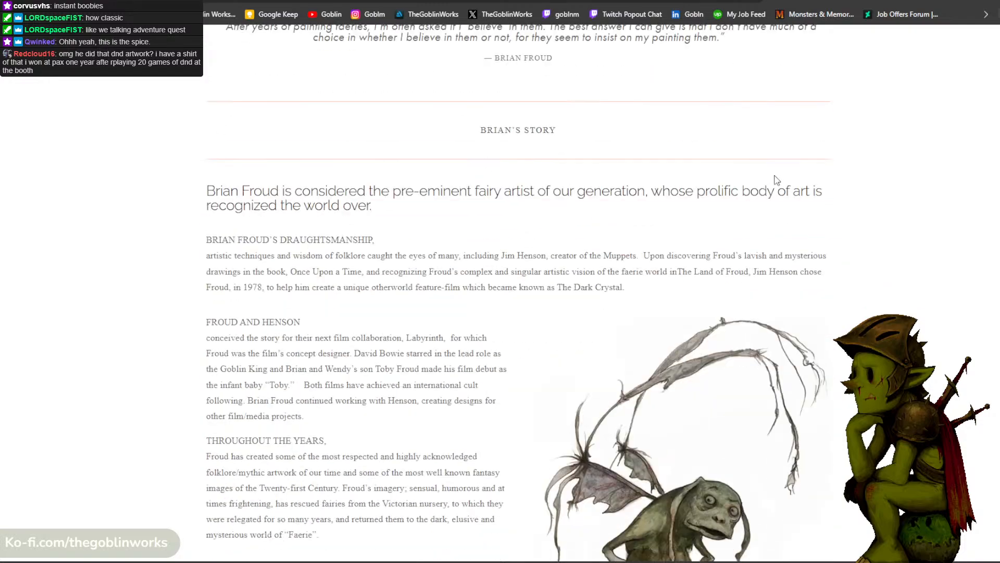
scroll(303, 412, "up", 2)
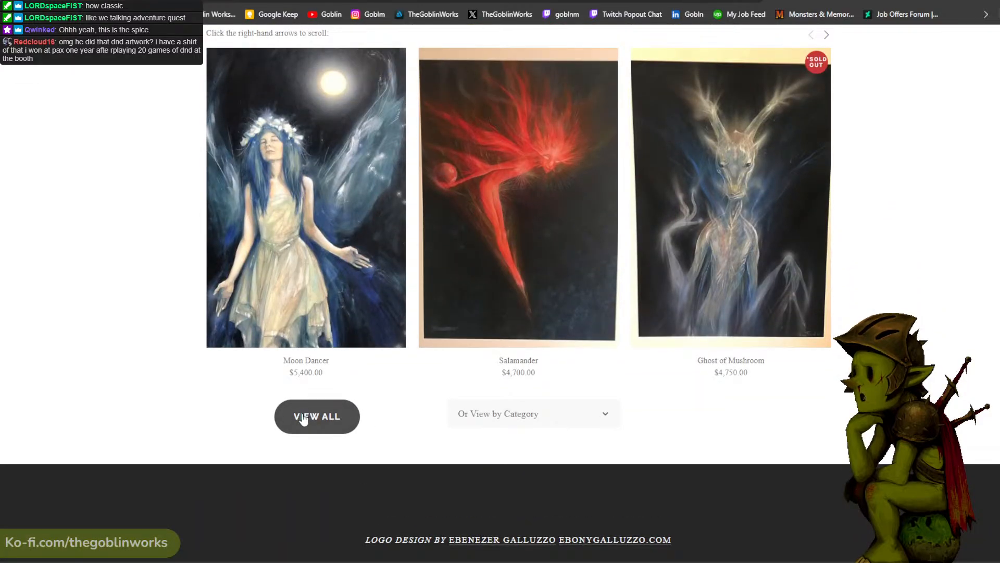
left_click(304, 412)
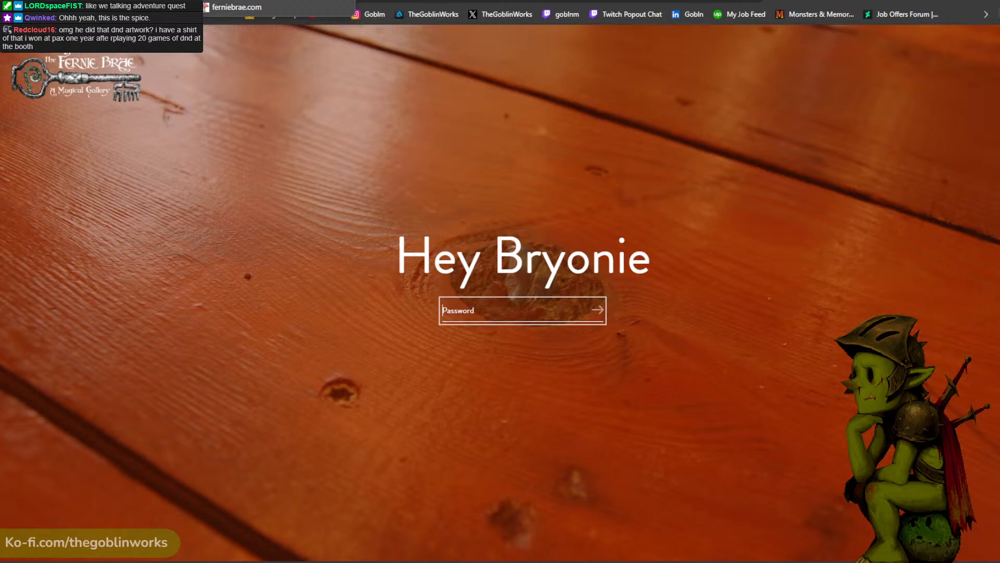
key("ctrl+w")
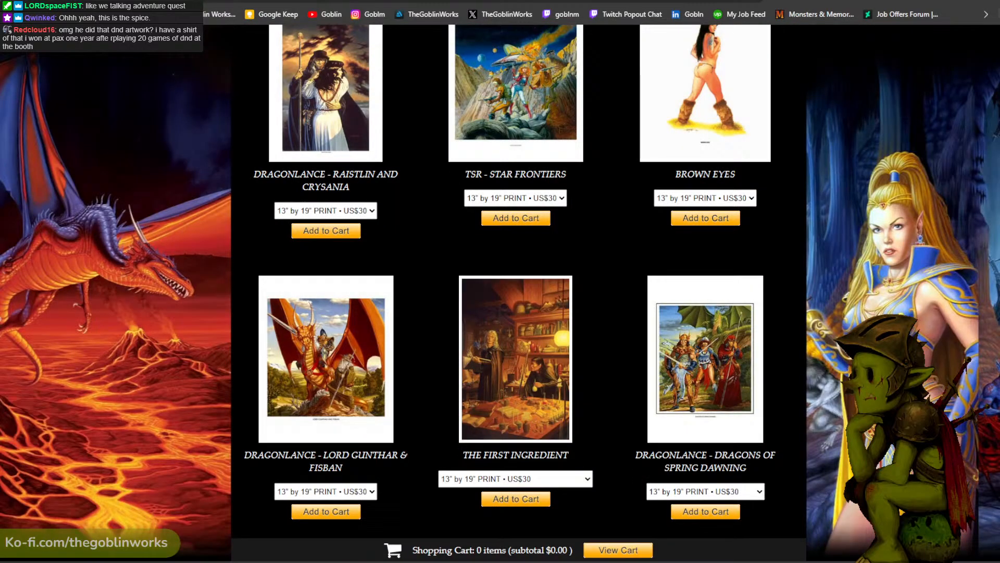
- Search the web for "brian froud art" in a new tab
key("ctrl+t")
type("brian froud")
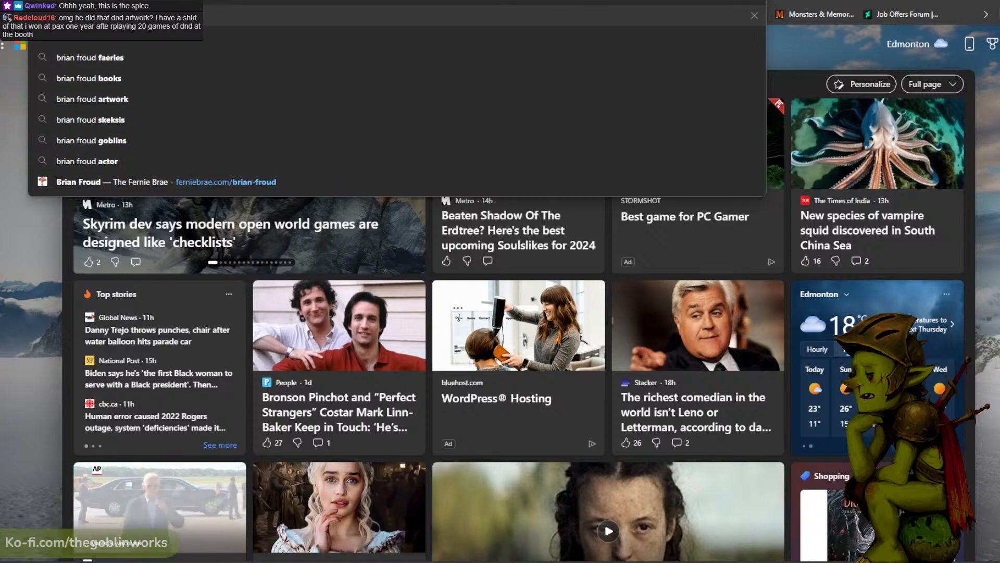
type(" art")
key("Return")
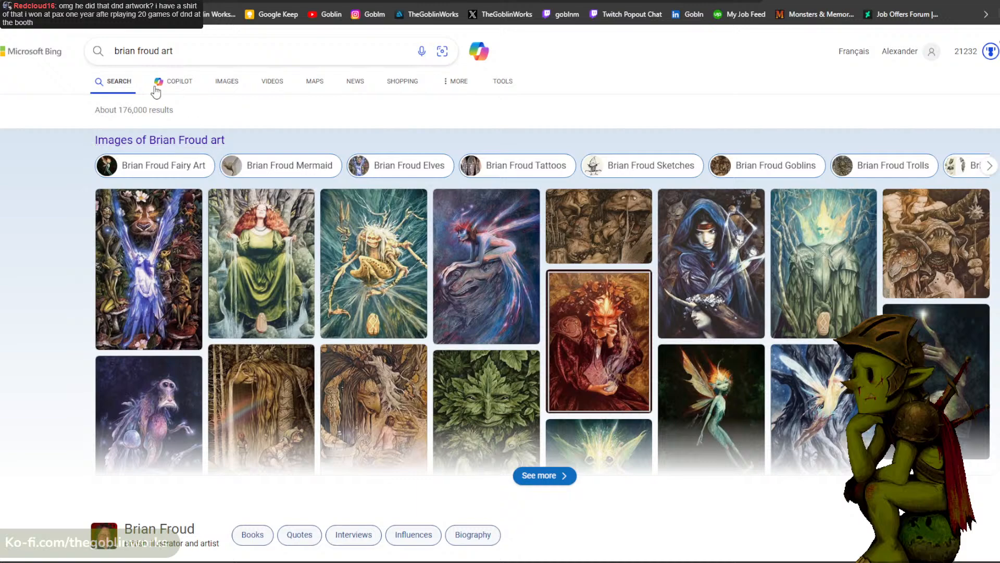
- Show the image results for Brian Froud's art and step through the first three enlarged paintings
left_click(227, 82)
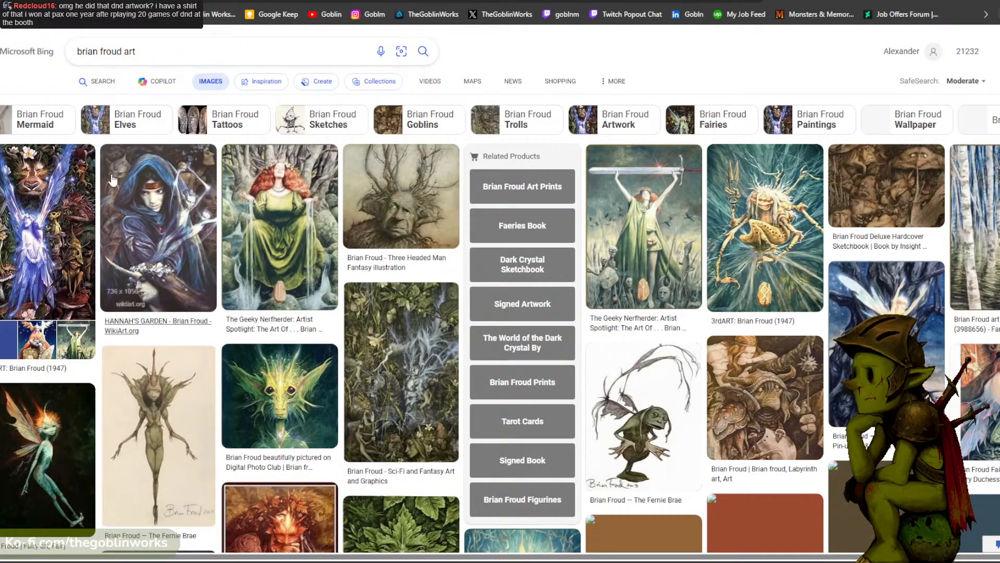
left_click(54, 203)
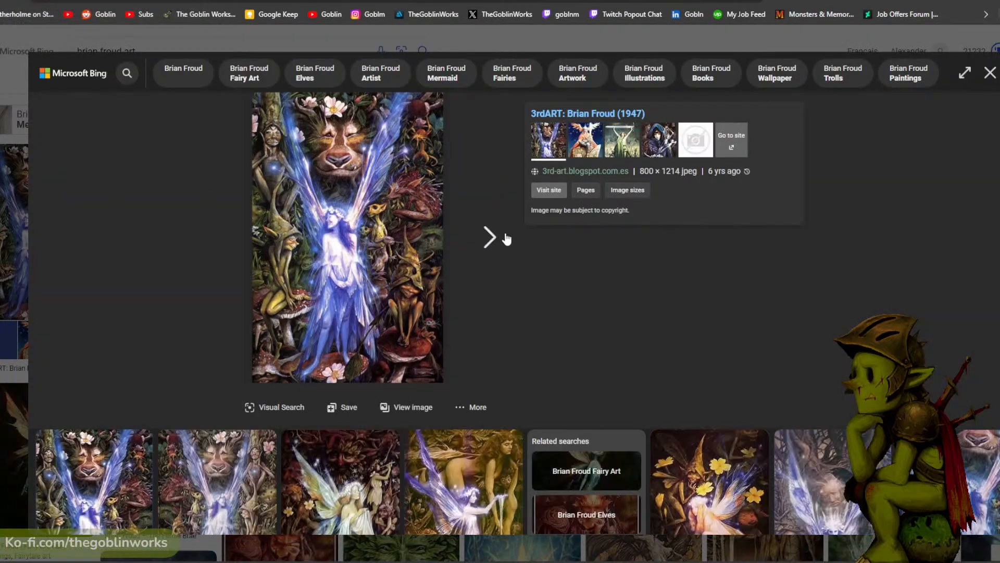
left_click(501, 239)
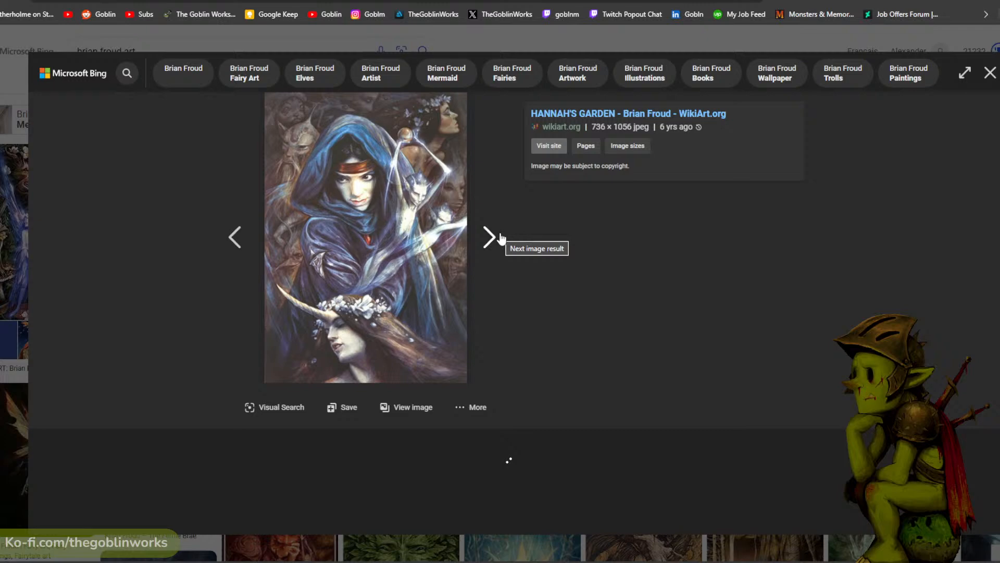
left_click(501, 238)
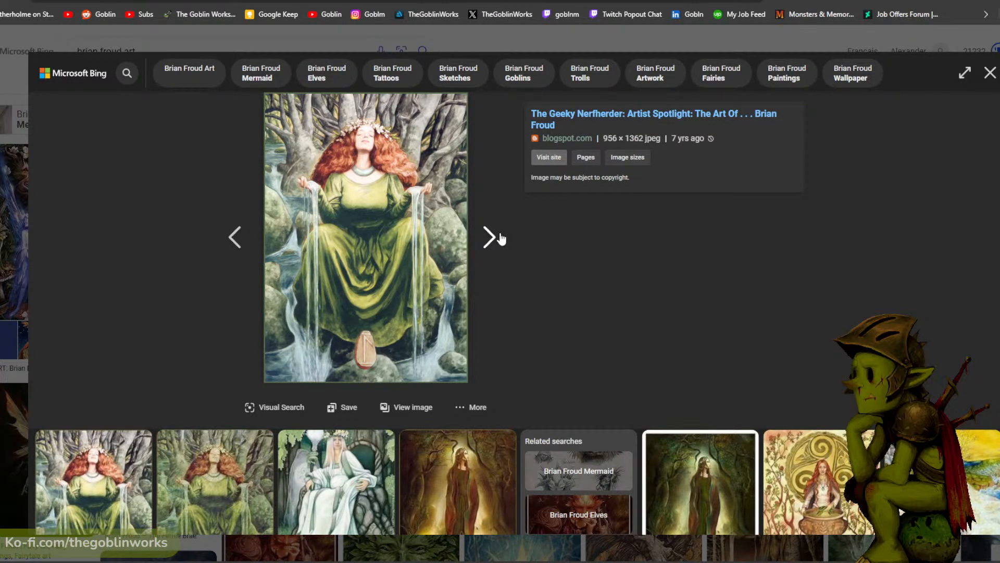
- View more of Brian Froud's enlarged paintings, and examine the Basic D&D Ancient Red print on Larry Elmore's site
left_click(501, 239)
left_click(501, 238)
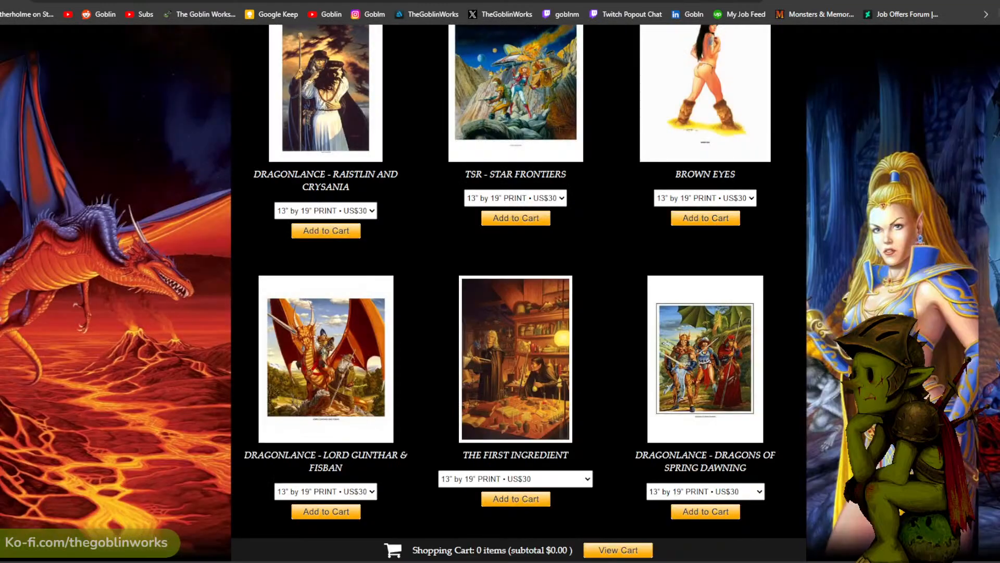
key("ctrl+Tab")
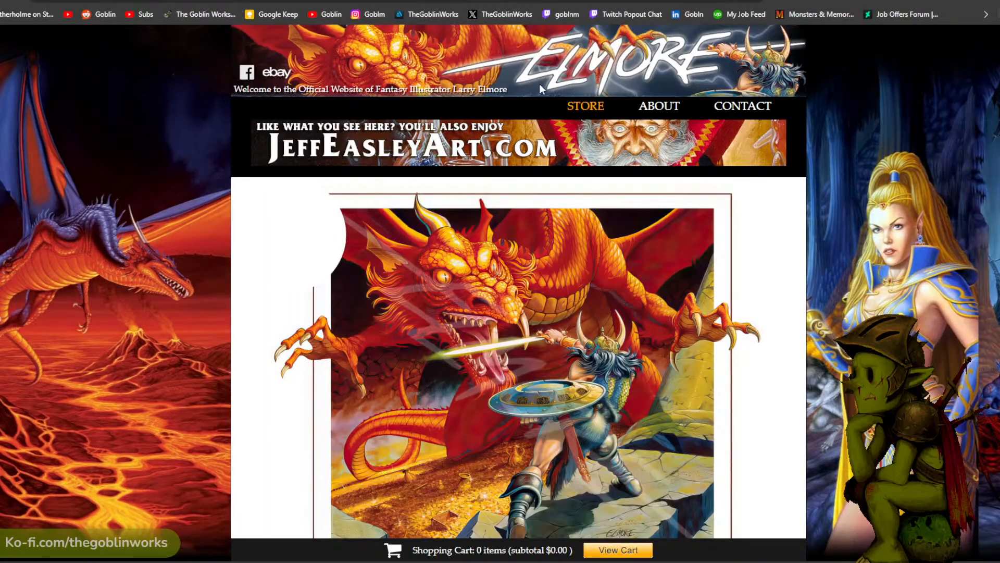
scroll(996, 257, "down", 2)
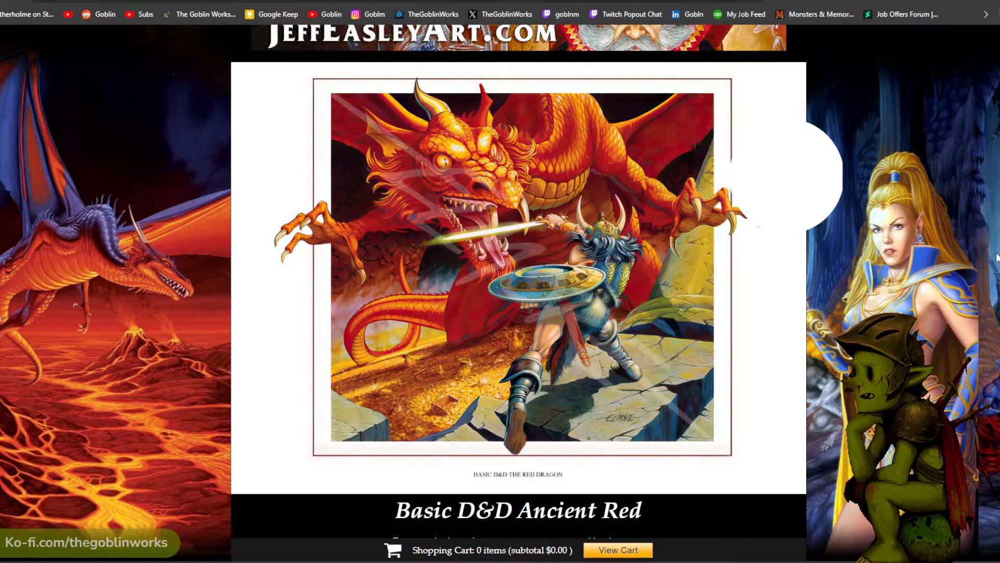
mouse_move(92, 546)
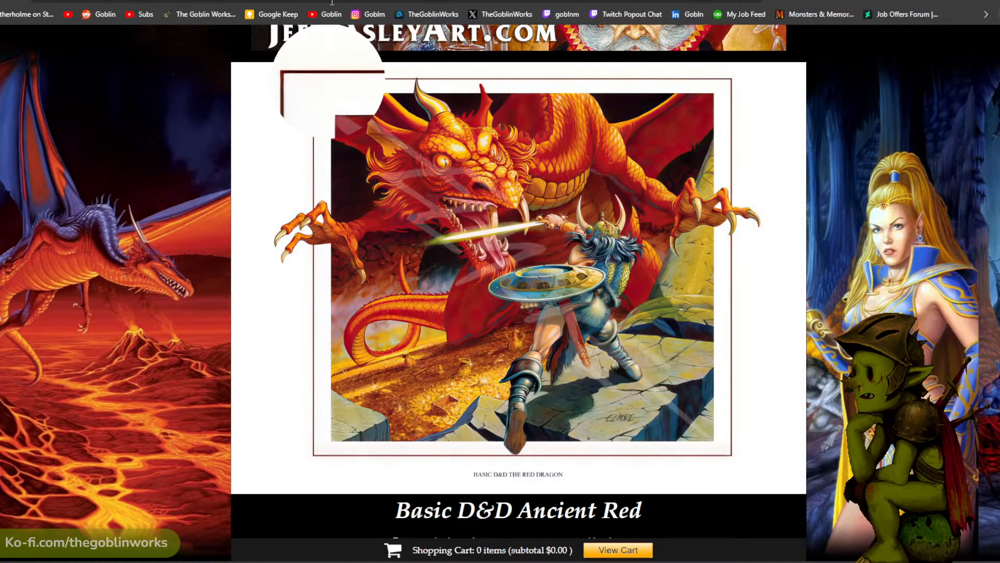
- Examine Larry Elmore's print of adventurers with a hanging dragon and his Dragons of Autumn Twilight print
left_click(417, 1)
scroll(820, 133, "down", 3)
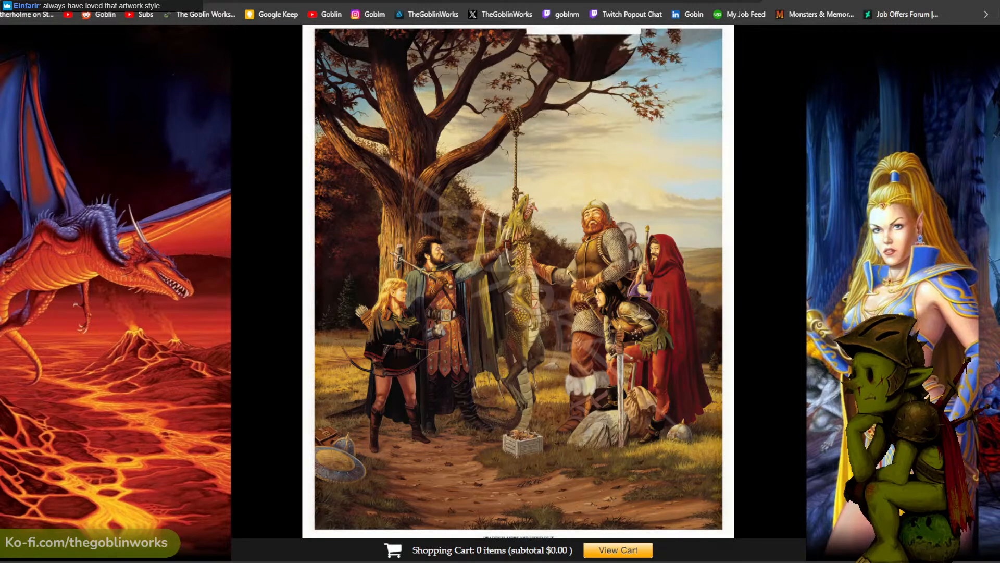
left_click(521, 1)
scroll(850, 199, "down", 3)
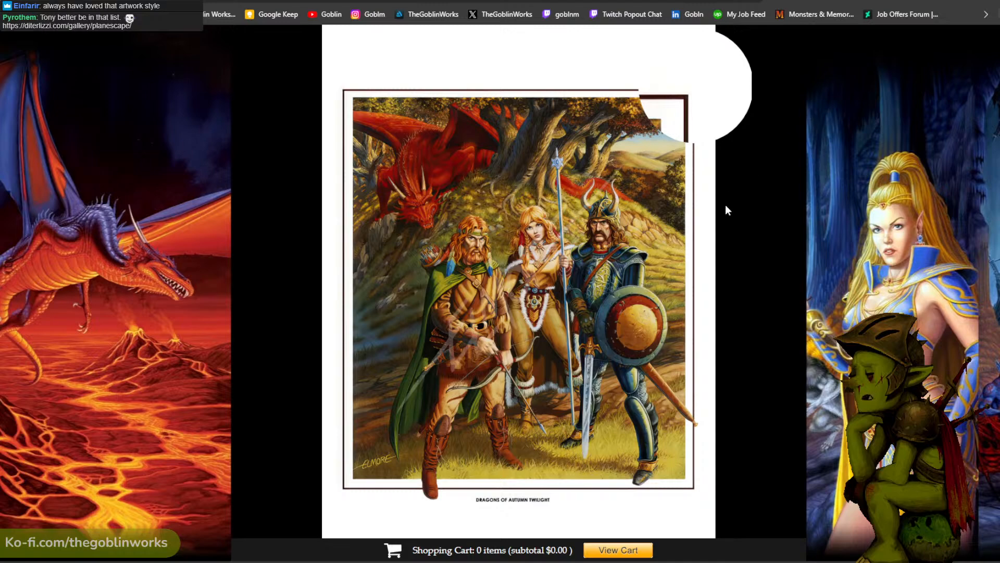
- Examine Larry Elmore's print of a red dragon perched on rocks above a mounted warrior
left_click(695, 1)
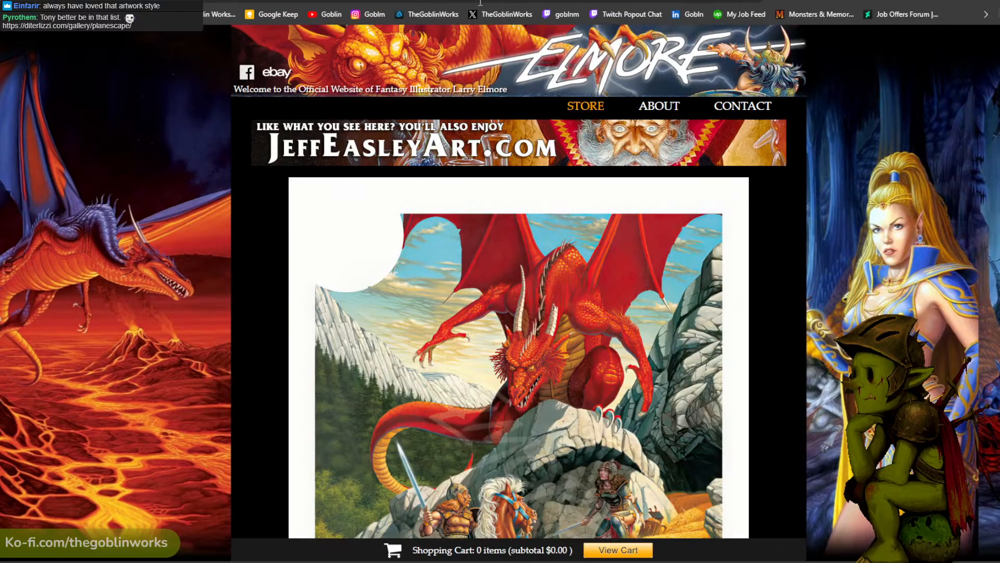
scroll(777, 235, "down", 2)
scroll(778, 236, "down", 2)
scroll(777, 236, "up", 1)
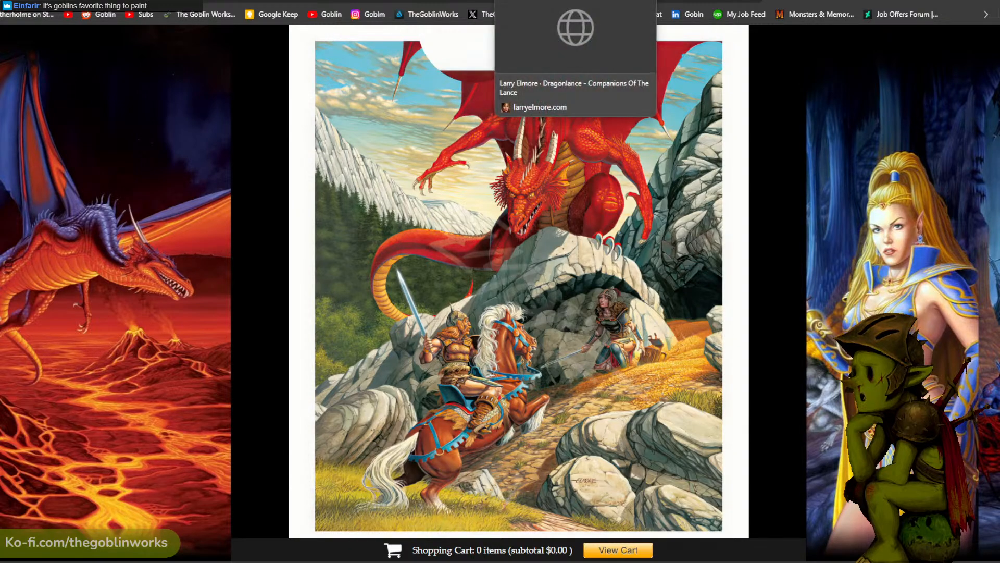
- Examine Larry Elmore's Dragonlance - Companions Of The Lance print from top to bottom
left_click(542, 1)
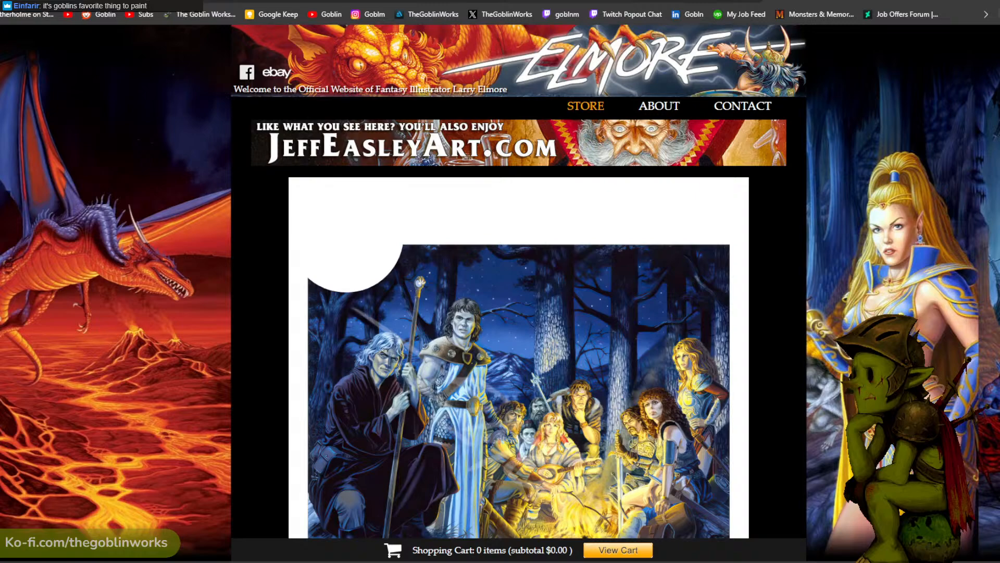
scroll(657, 206, "down", 1)
scroll(520, 292, "down", 1)
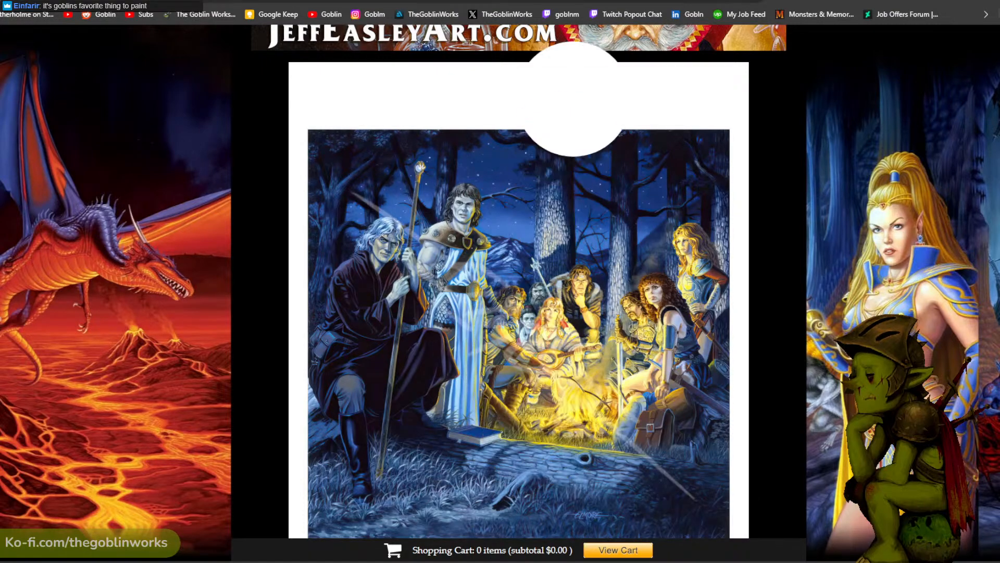
scroll(681, 140, "down", 1)
scroll(681, 140, "up", 2)
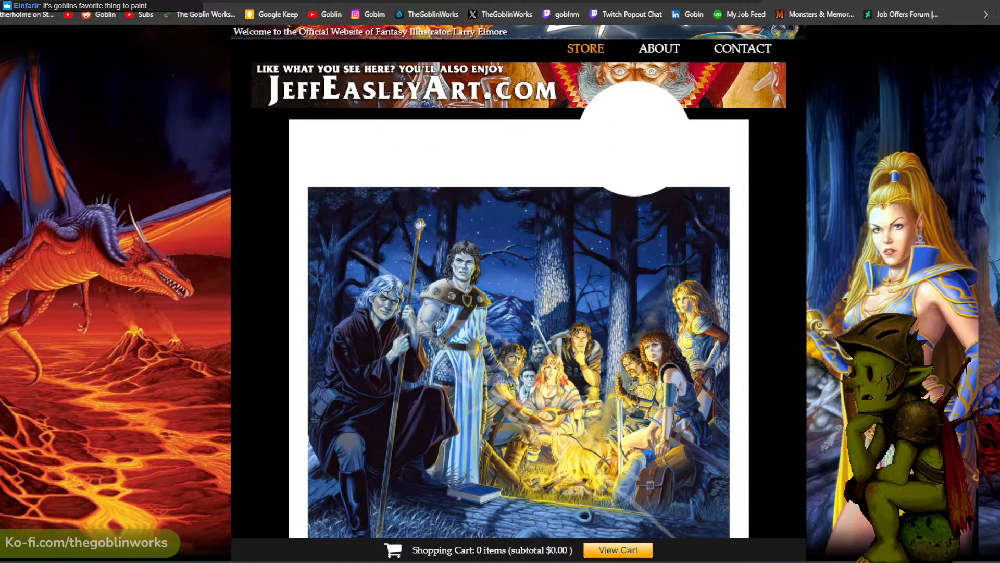
- Examine Larry Elmore's snowy giant print and his Dragonlance - Lord Gunthar & Fisban print
left_click(591, 1)
scroll(685, 115, "down", 2)
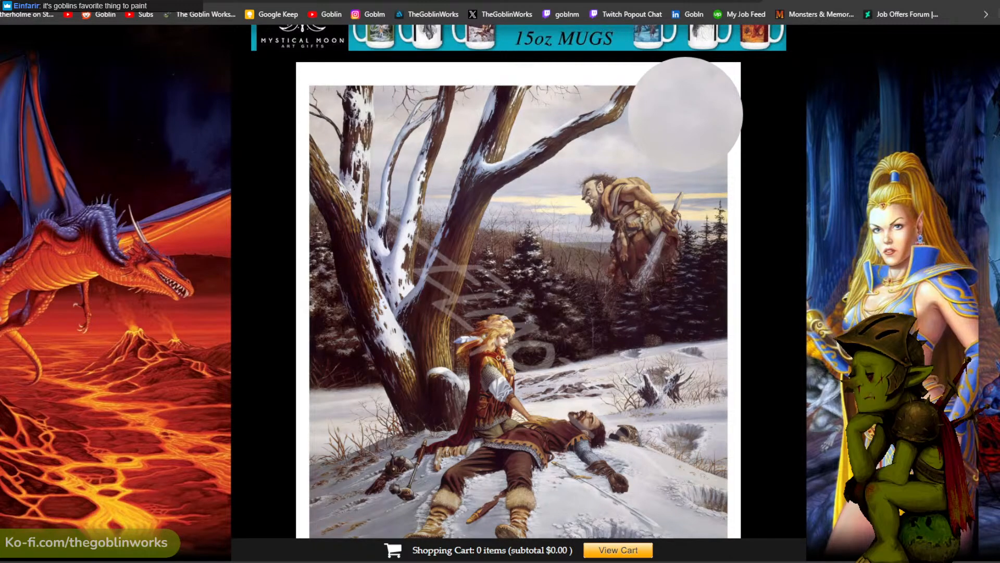
scroll(659, 123, "down", 1)
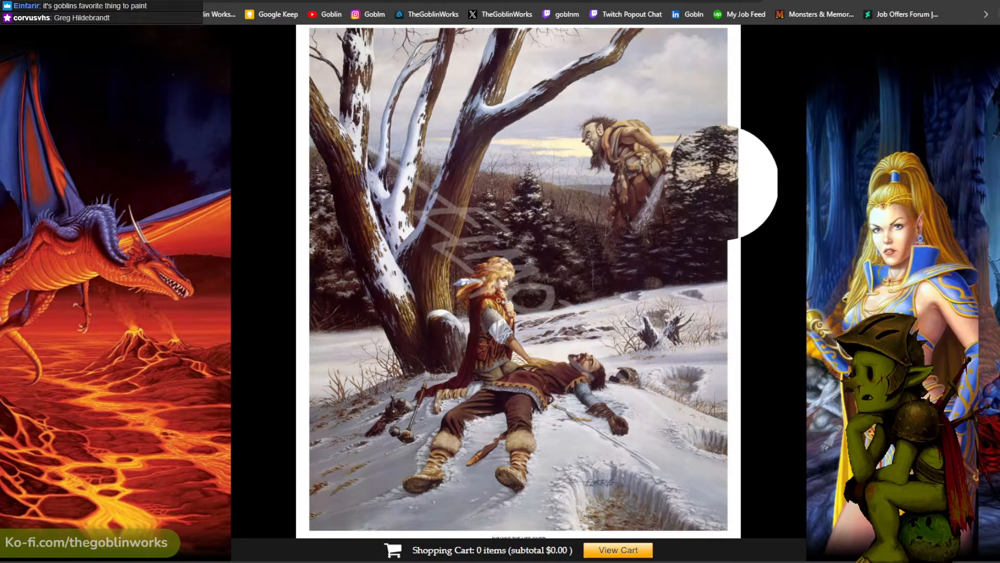
scroll(599, 120, "up", 1)
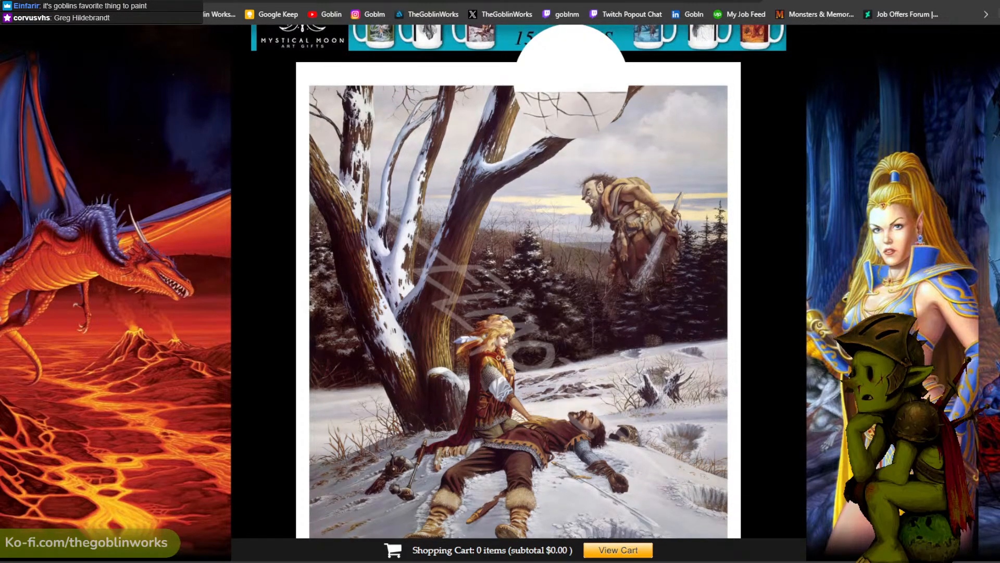
key("ctrl+Tab")
scroll(596, 112, "down", 4)
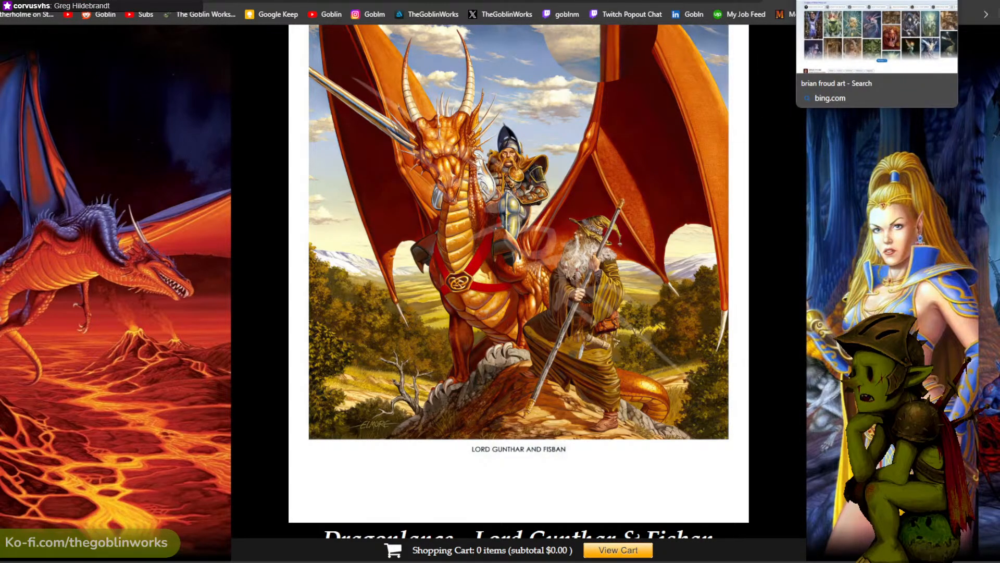
- Return to the Brian Froud search results, enlarge the first painting and step through the following images
left_click(833, 0)
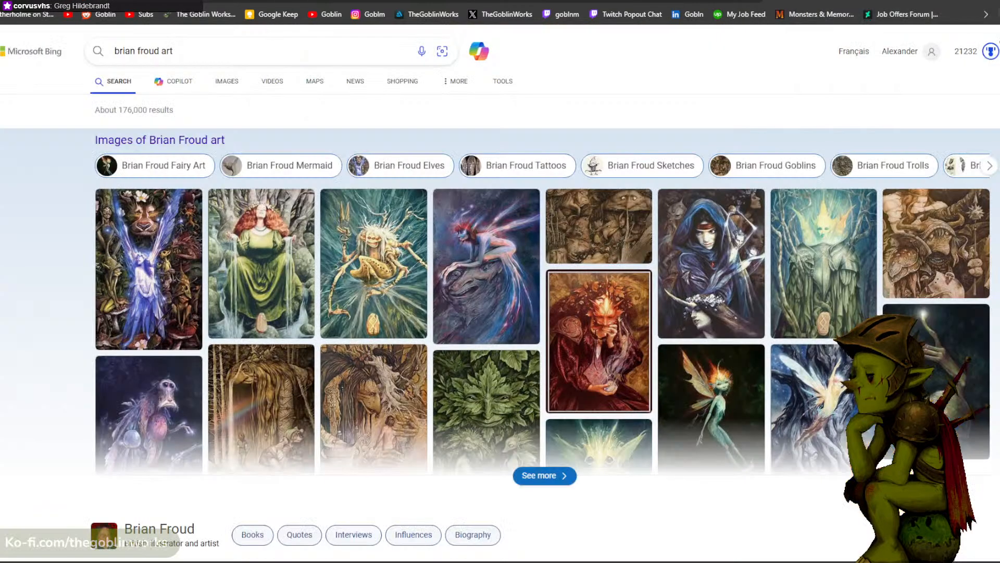
left_click(173, 247)
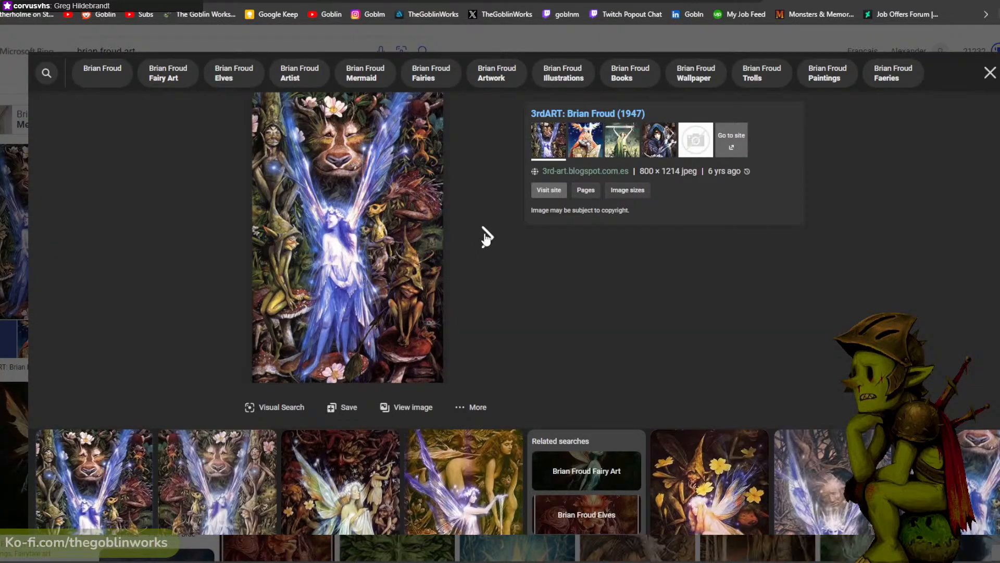
left_click(487, 237)
left_click(488, 237)
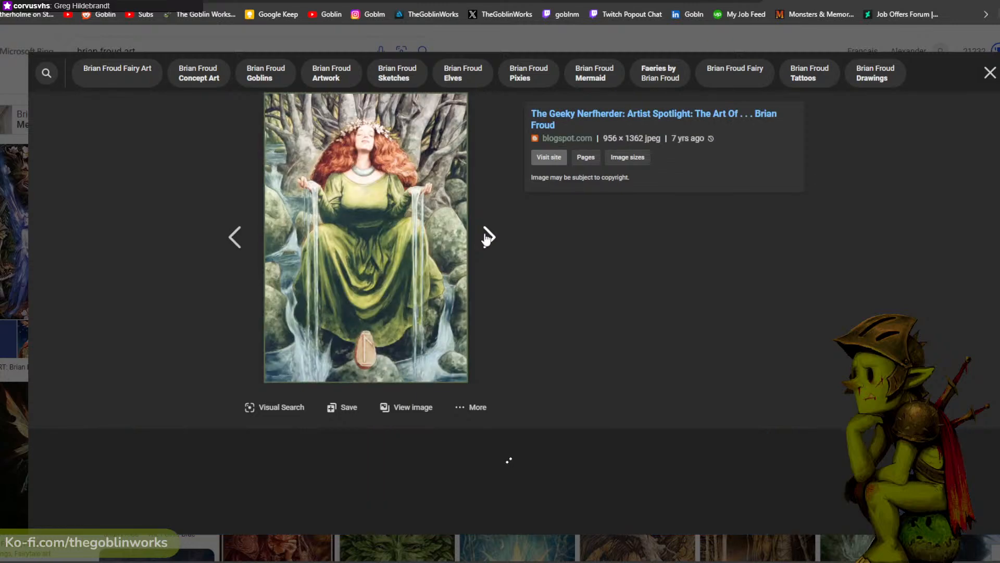
left_click(487, 238)
left_click(487, 237)
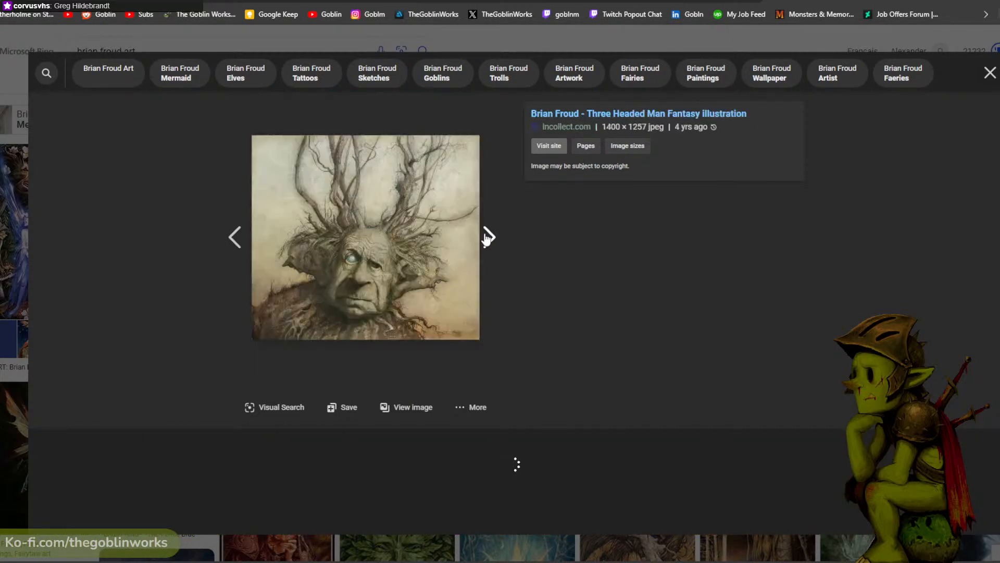
left_click(491, 238)
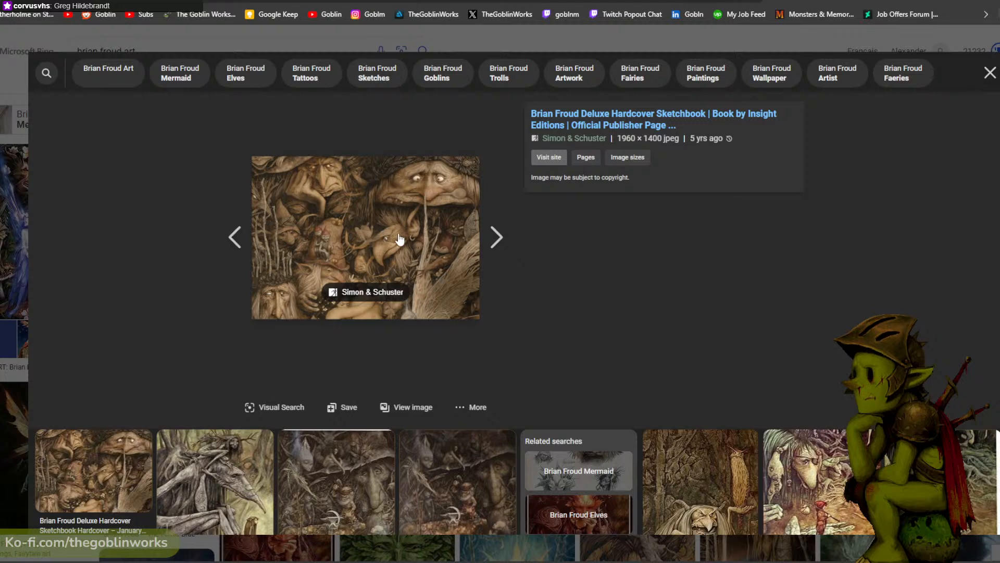
left_click(492, 238)
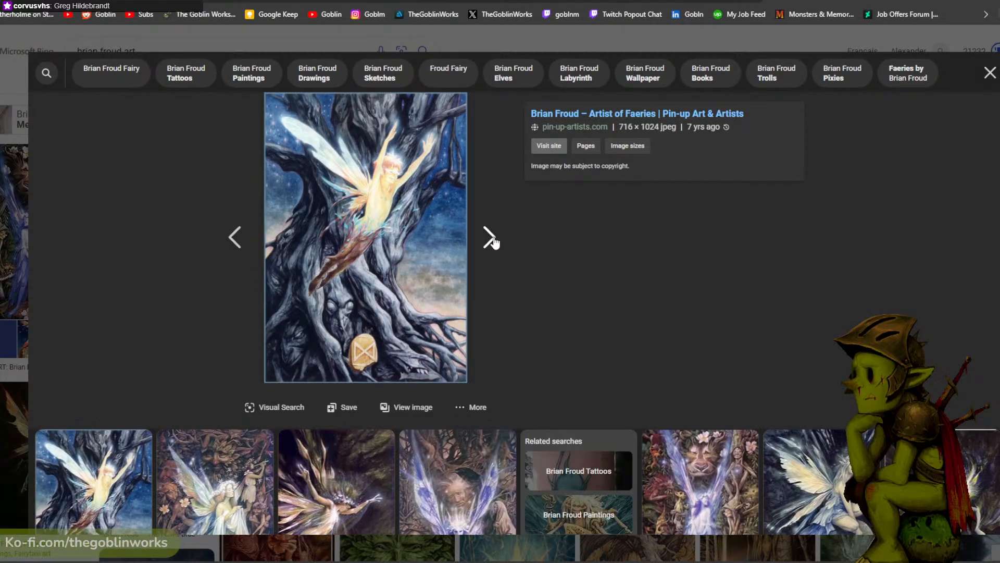
left_click(491, 237)
left_click(491, 237)
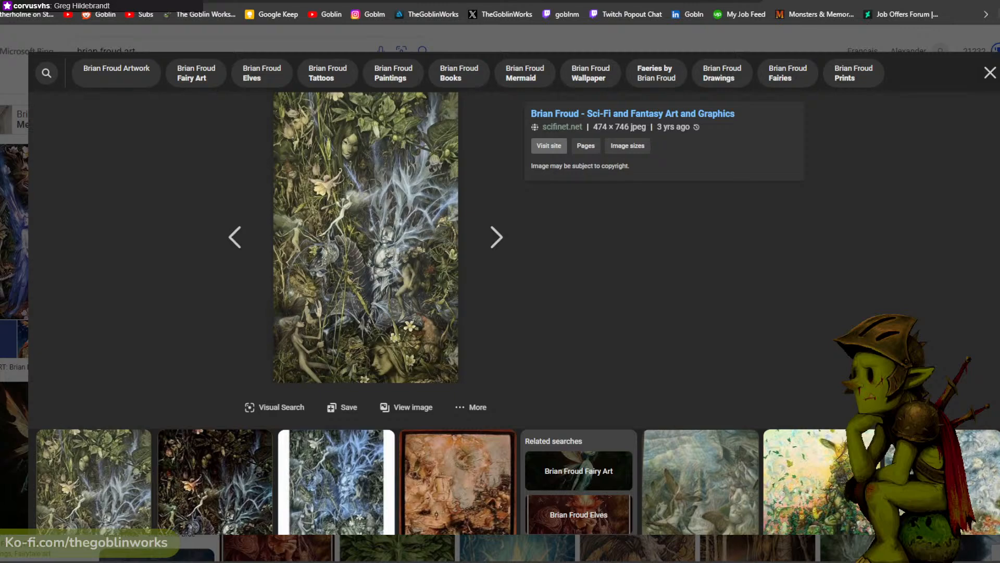
- Open Elf Queen of Shannara from Keith Parkinson's artwork page and examine it at full size
key("ctrl+Tab")
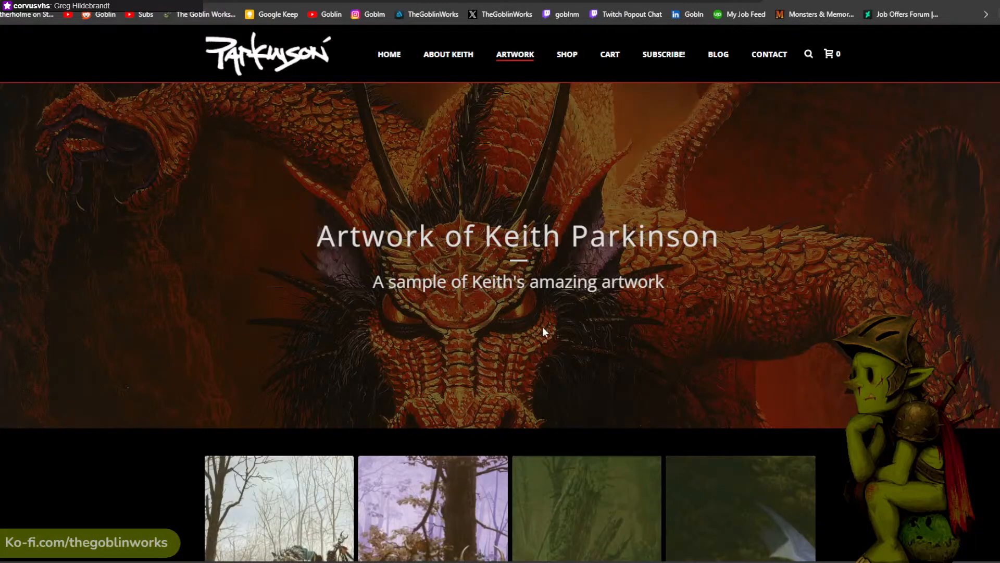
scroll(542, 327, "down", 7)
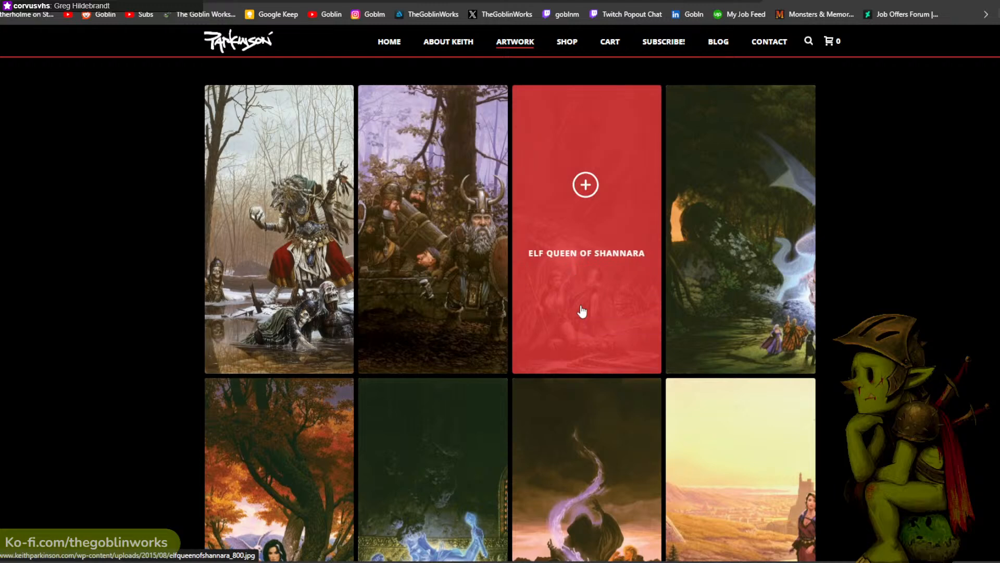
left_click(580, 308)
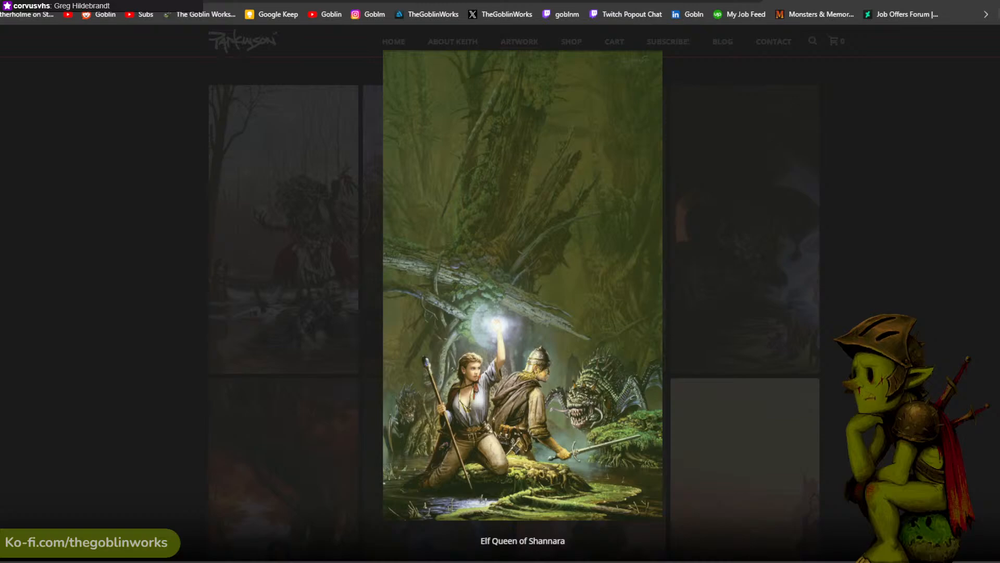
left_click(508, 378)
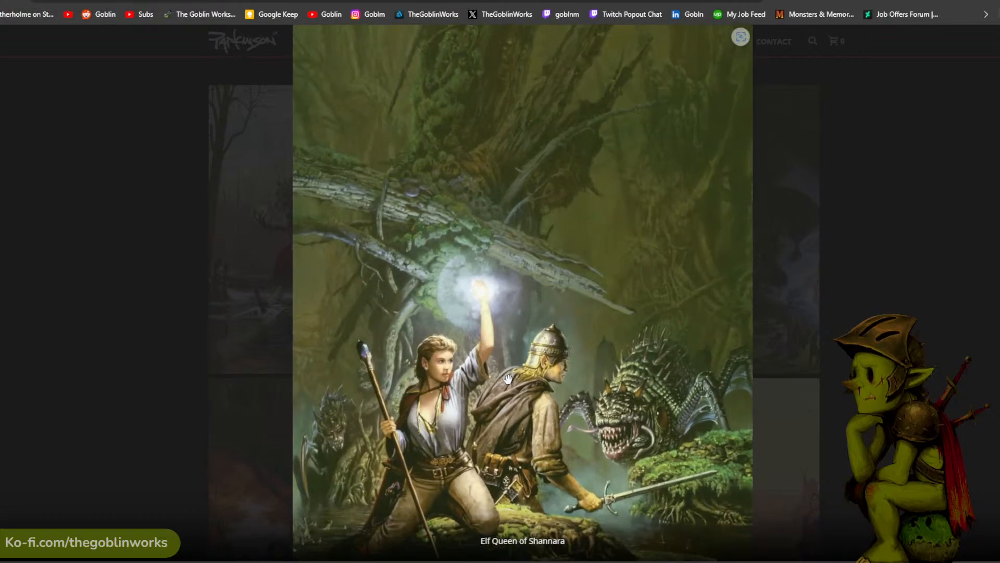
scroll(469, 379, "down", 1)
scroll(469, 379, "up", 1)
left_click(500, 363)
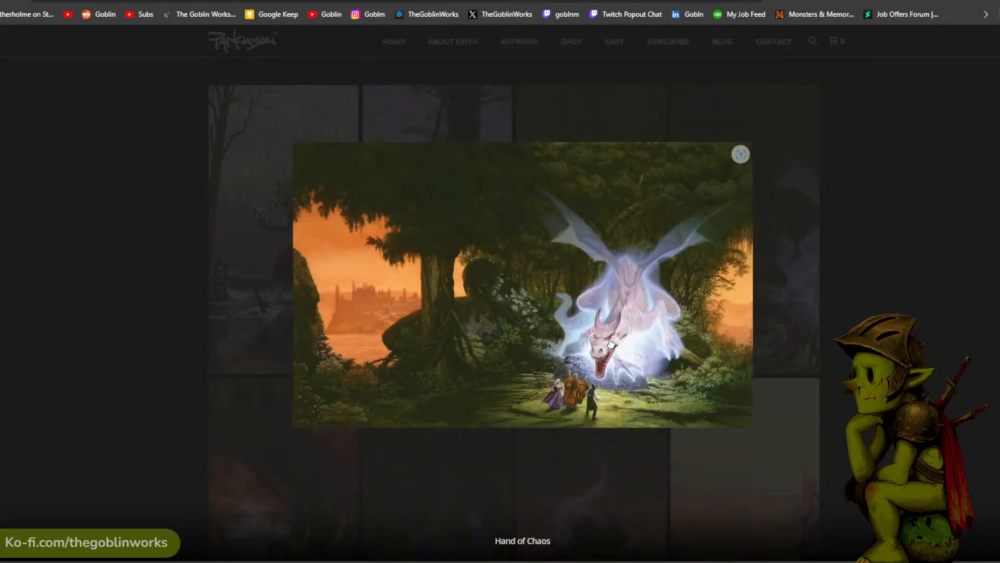
- Leaf back and forth through Keith Parkinson's gallery to the Polgara painting and enlarge it
key("Left")
key("Right")
key("Left")
key("Right")
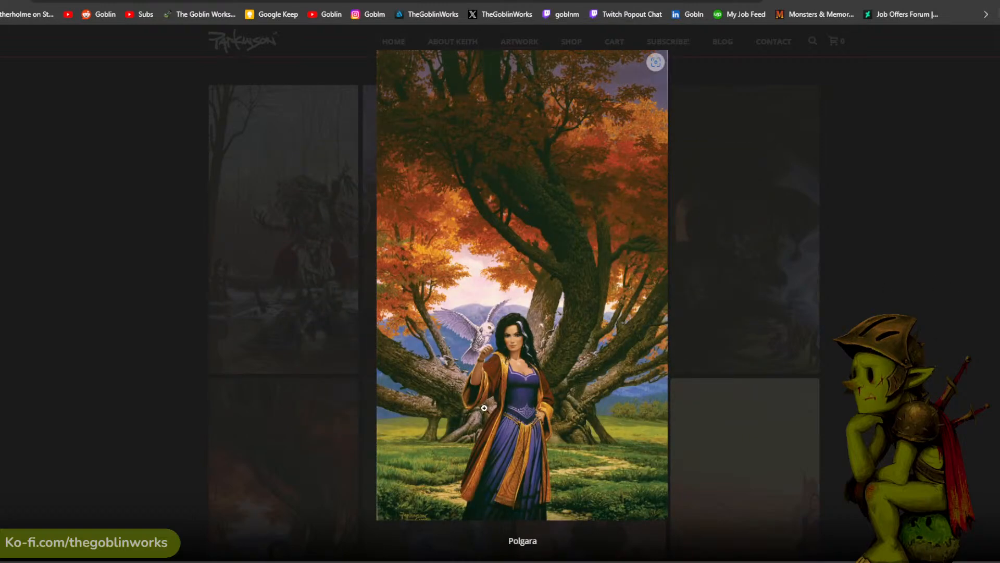
left_click(497, 370)
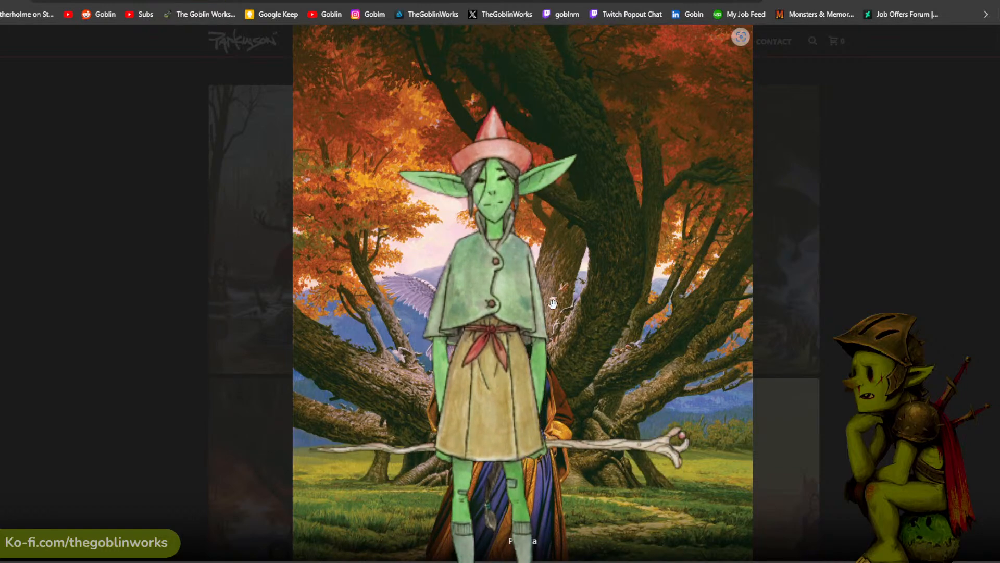
- Advance to the Sapphire Rose painting and examine it at full size
left_click(996, 293)
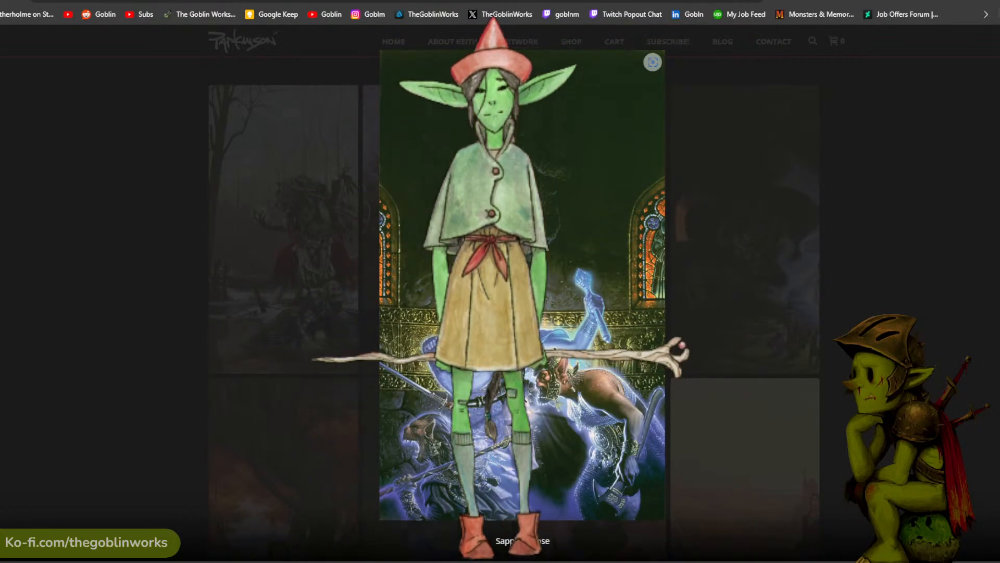
left_click(522, 394)
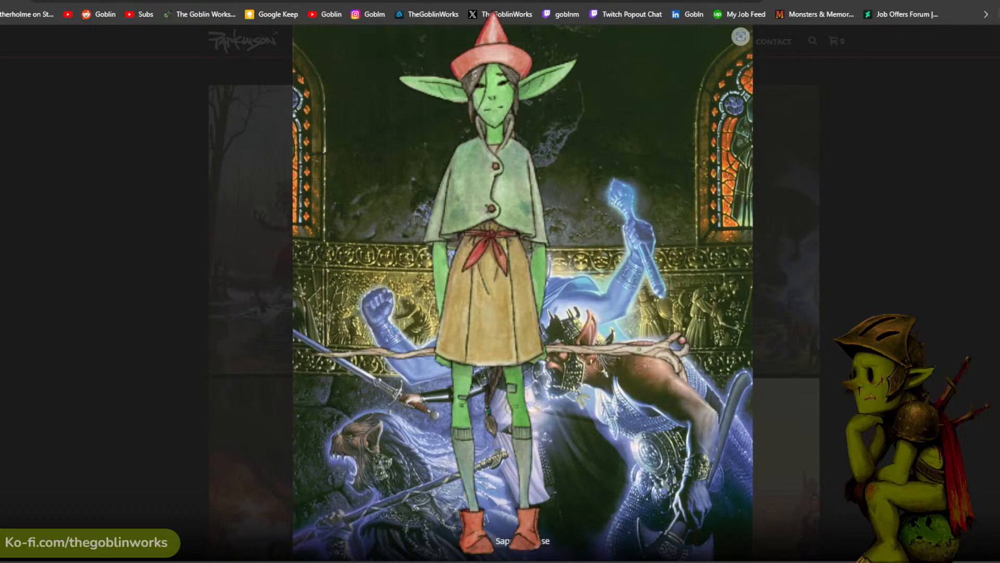
scroll(522, 394, "down", 1)
scroll(522, 394, "up", 1)
left_click(599, 406)
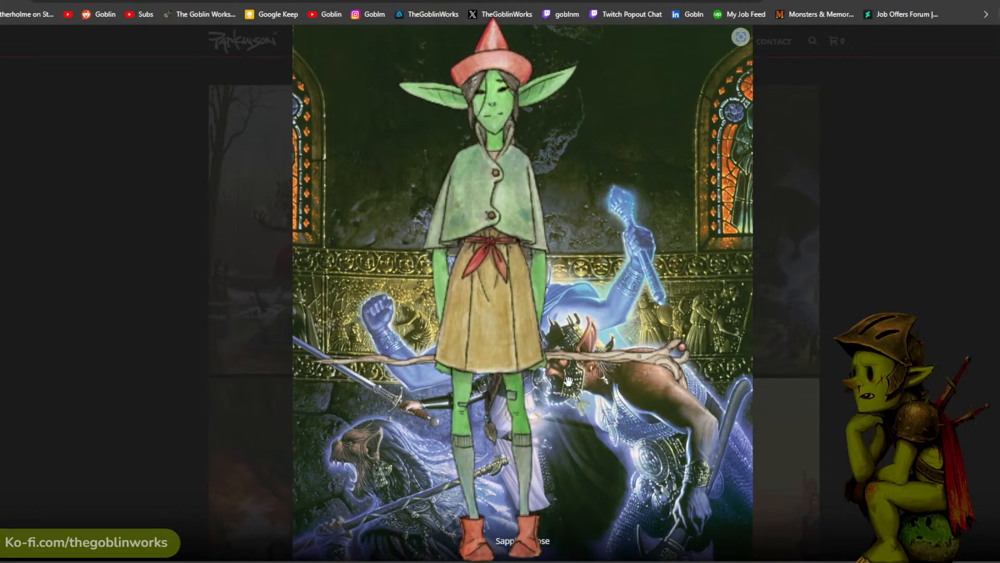
- Move on to the Scions of Shannara painting and enlarge it
scroll(607, 344, "down", 1)
scroll(611, 342, "up", 1)
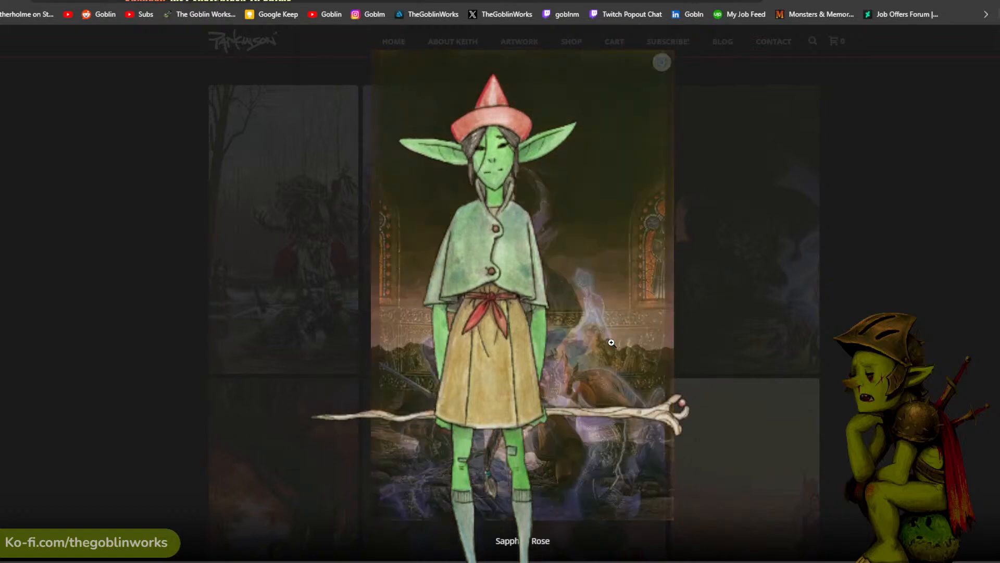
scroll(607, 340, "down", 1)
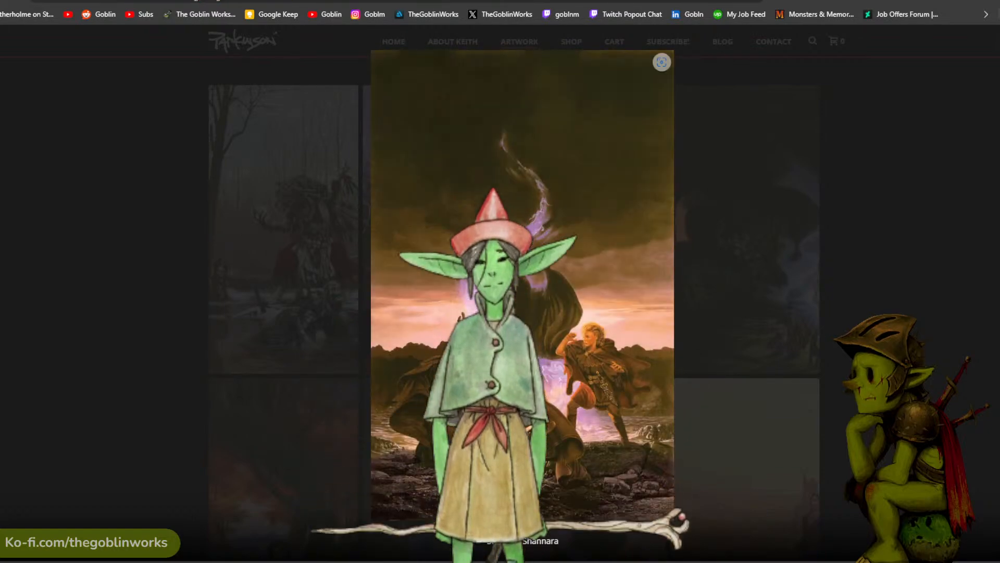
left_click(605, 385)
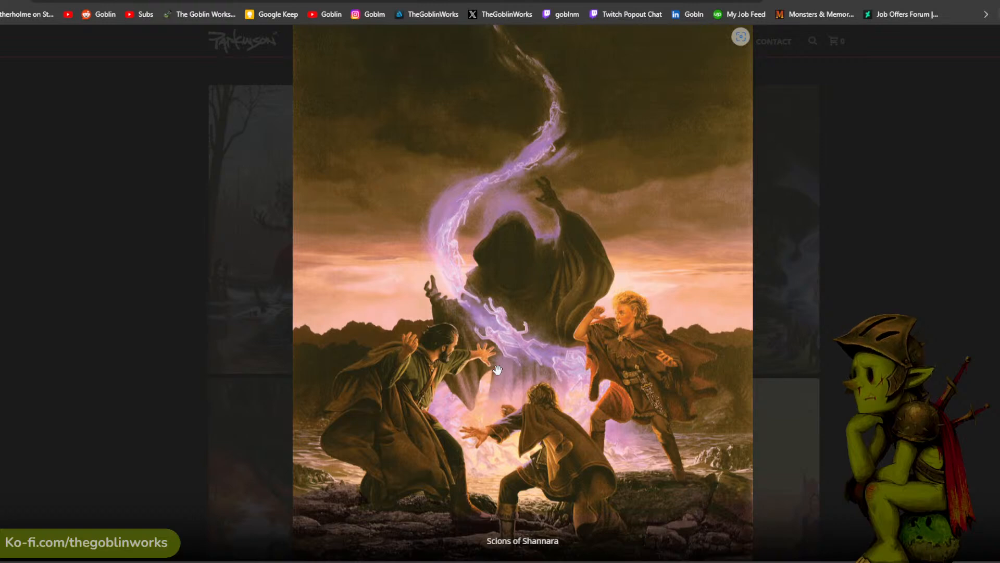
- Page through Keith Parkinson's gallery from Stone of Tears to Bill the Galactic Hero, then close the enlarged view
key("Right")
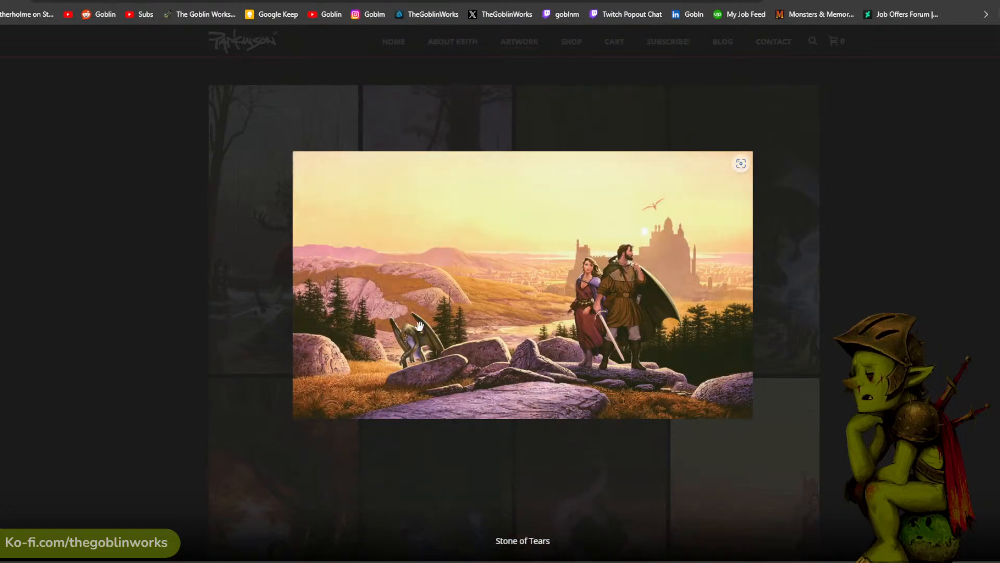
key("Right")
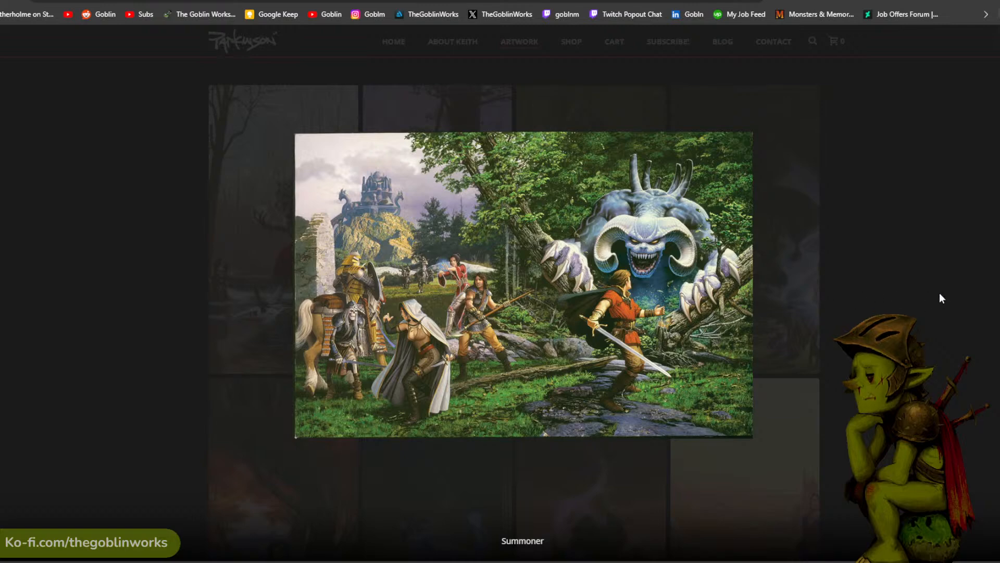
key("Right")
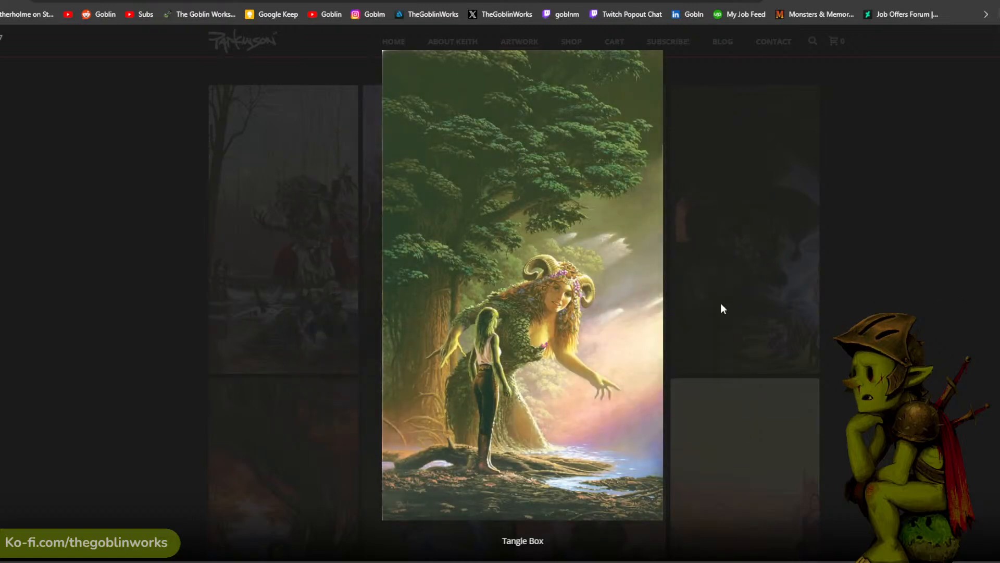
key("Right")
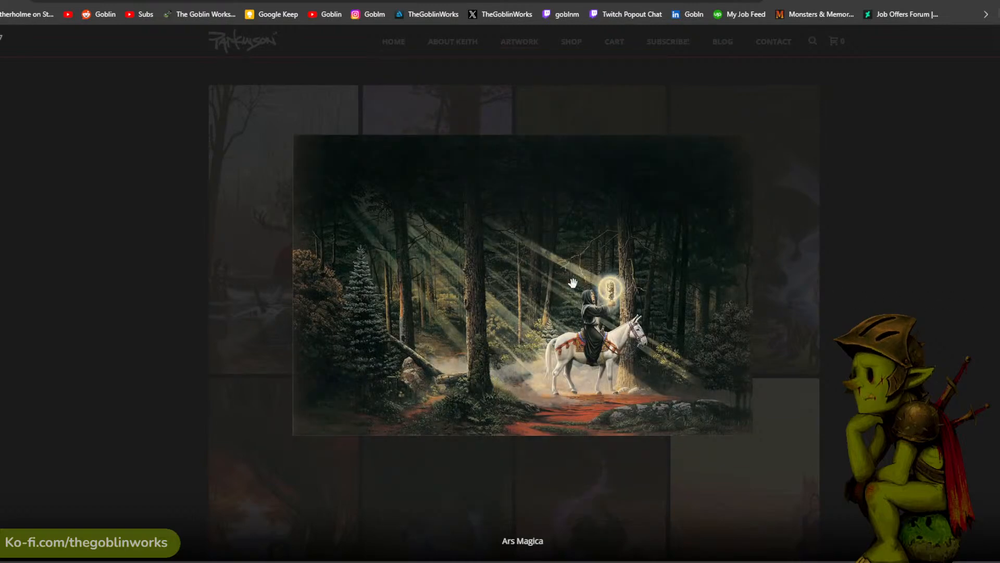
key("Right")
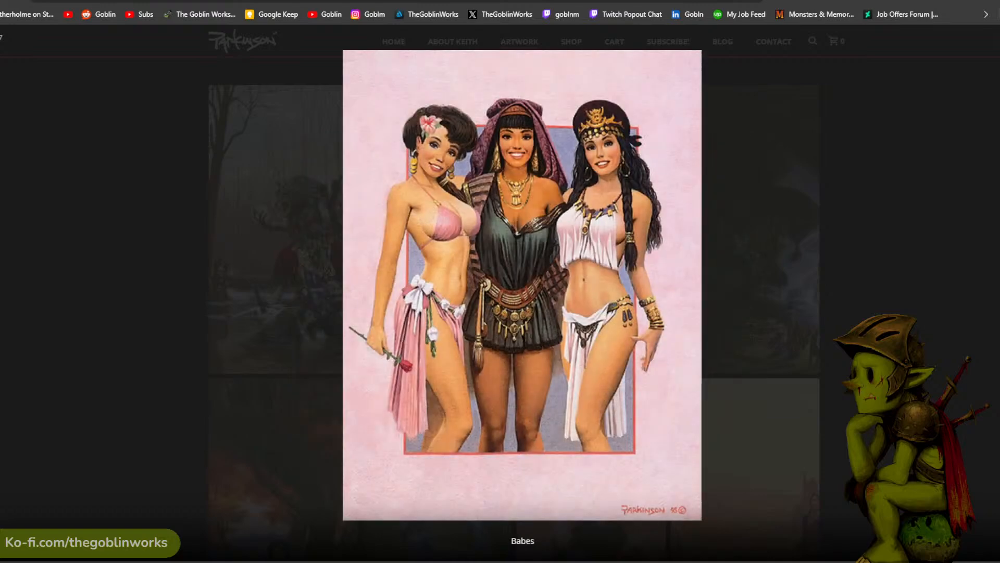
key("Right")
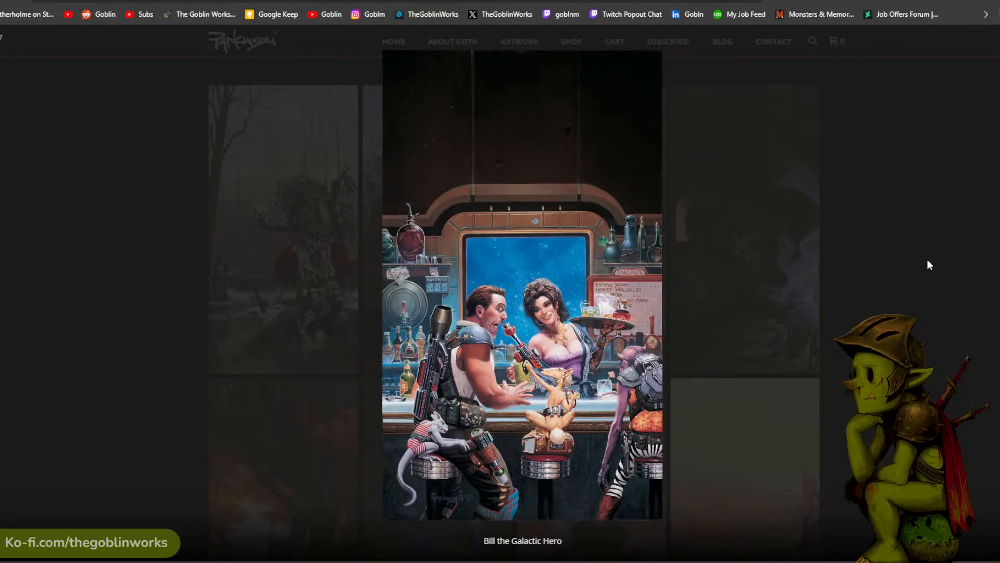
left_click(839, 220)
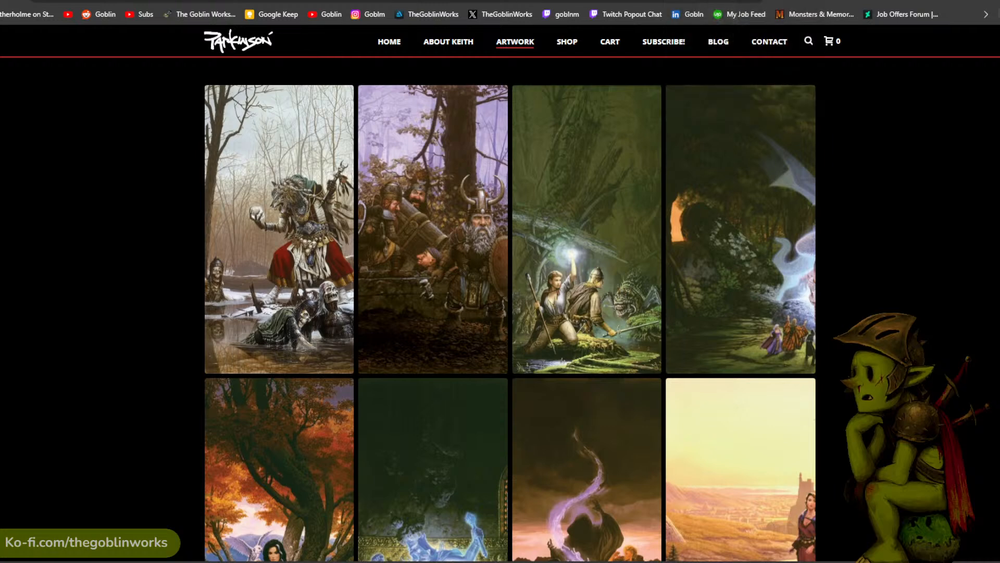
- Open the TheGoblinWorks ArtStation portfolio in a new tab and load its Plants artwork in a separate tab
left_click(431, 0)
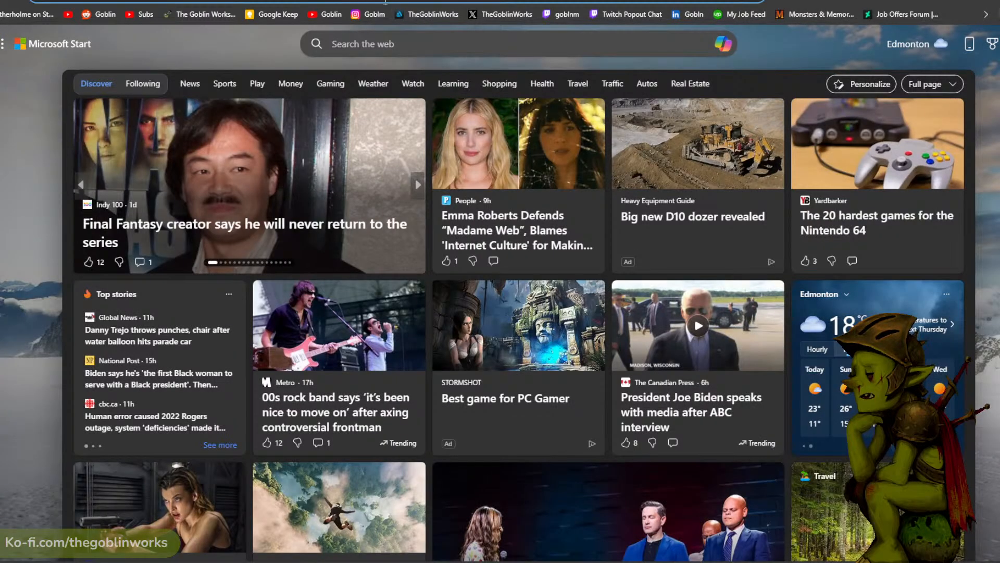
left_click(427, 16)
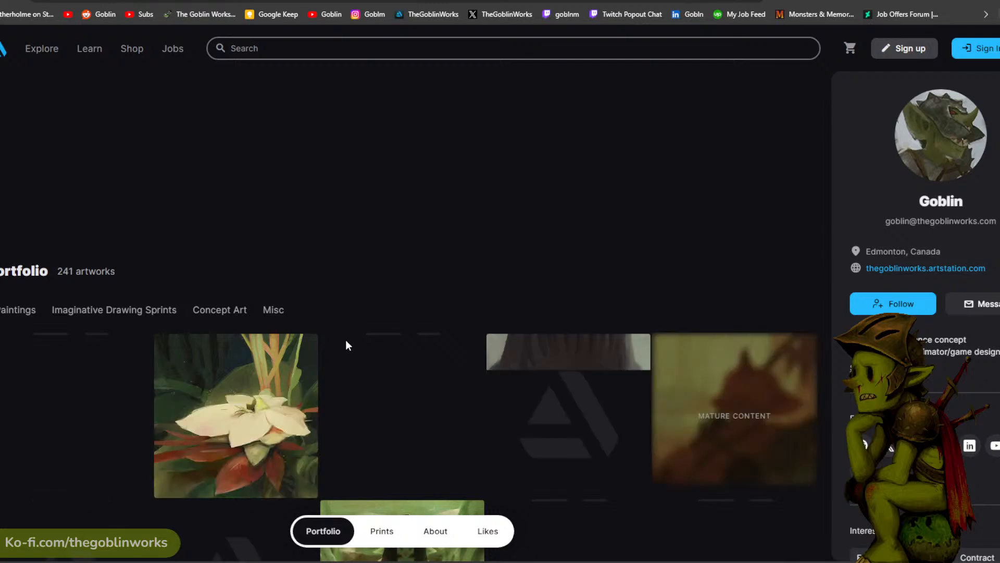
scroll(271, 375, "down", 3)
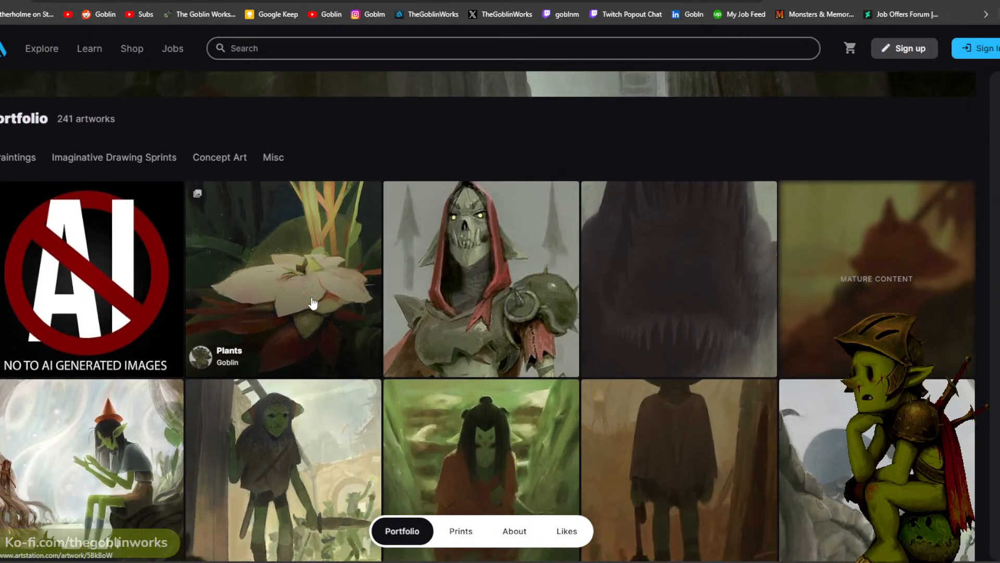
right_click(312, 211)
left_click(312, 213)
scroll(489, 336, "down", 1)
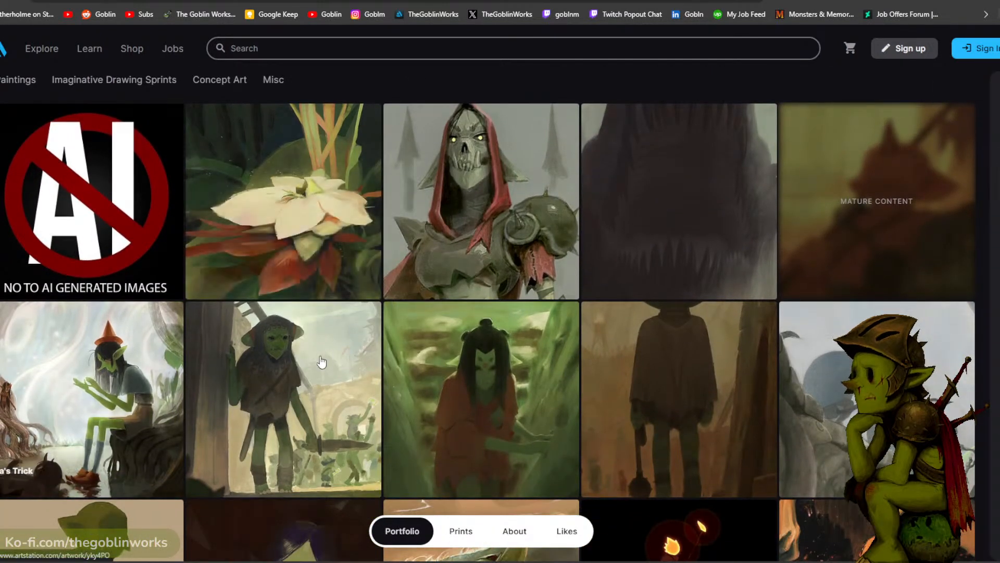
- Look further through the portfolio's goblin paintings and open the Simple Gobs artwork in a separate tab
scroll(489, 336, "down", 1)
right_click(489, 336)
left_click(611, 99)
scroll(329, 230, "down", 2)
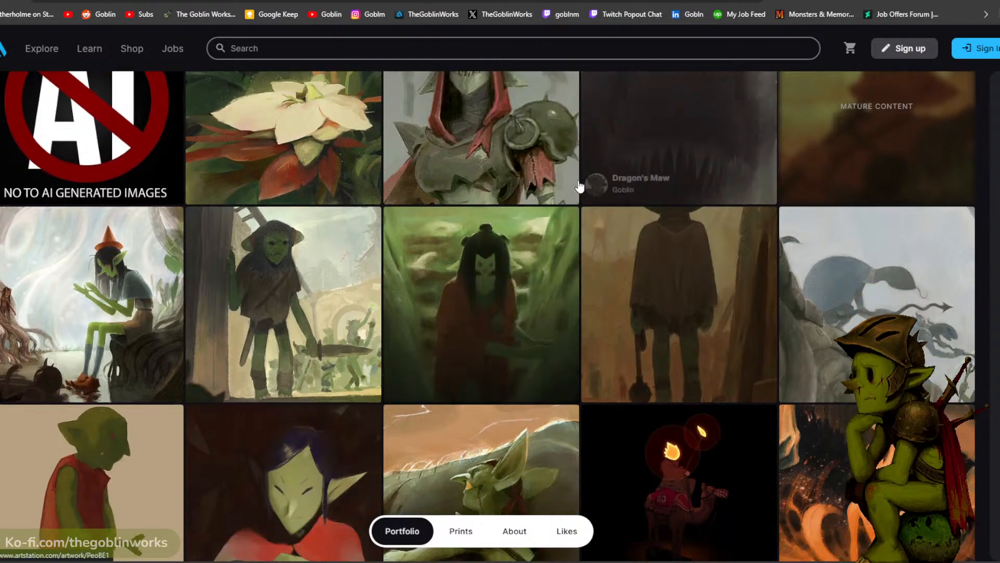
right_click(170, 340)
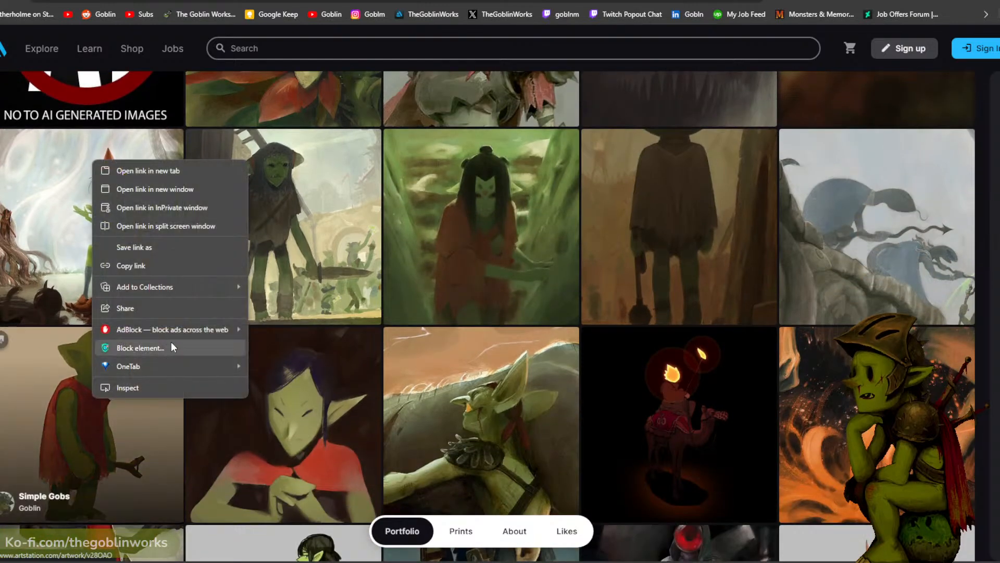
left_click(181, 170)
- Browse the older character and creature pieces in the portfolio, then return to its newest artworks
scroll(408, 219, "down", 2)
scroll(408, 219, "down", 4)
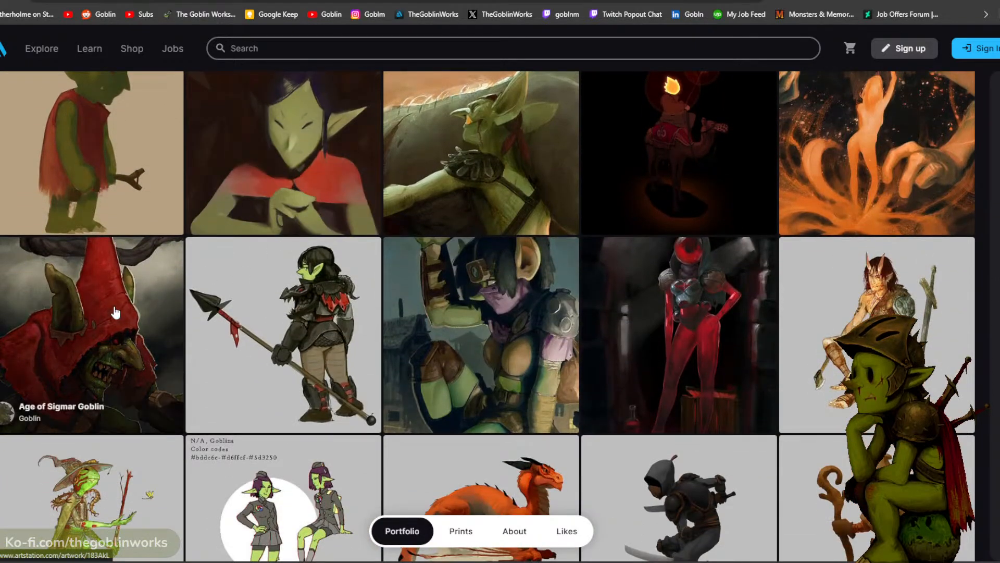
scroll(102, 310, "down", 2)
scroll(102, 310, "down", 3)
scroll(167, 334, "up", 8)
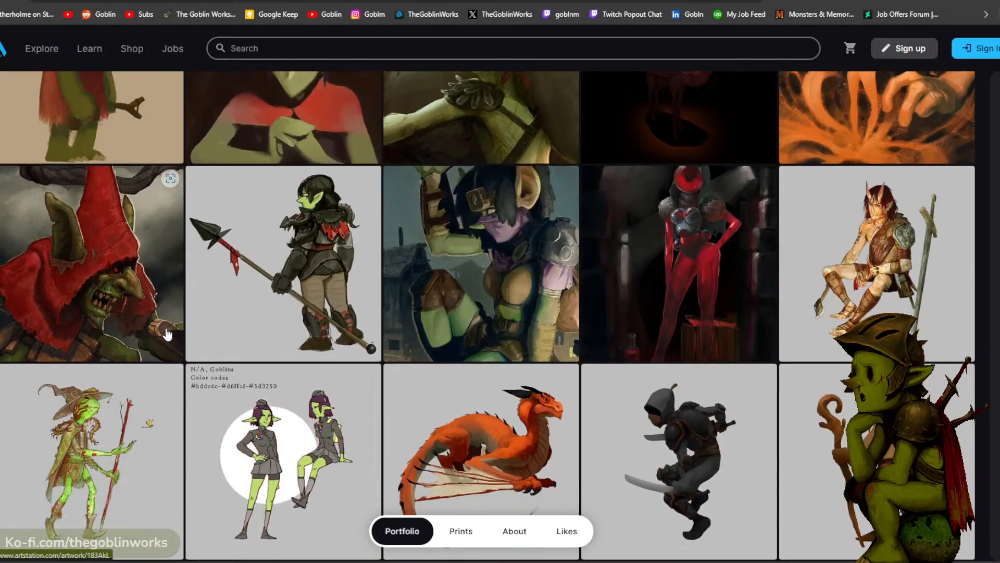
scroll(167, 334, "up", 7)
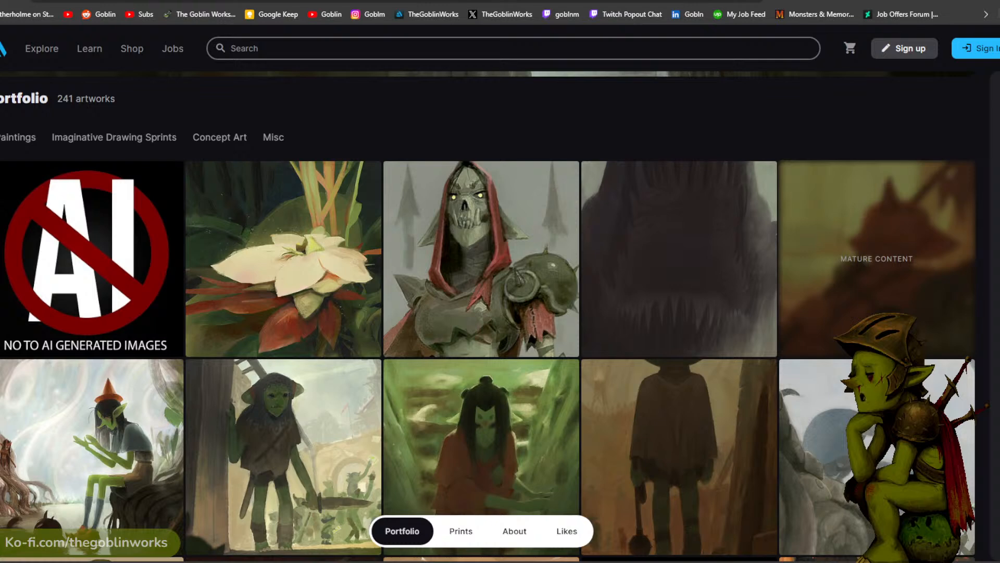
- View the opened Plants painting, then examine the red-cloaked goblin in the Simple Gobs artwork
key("ctrl+Tab")
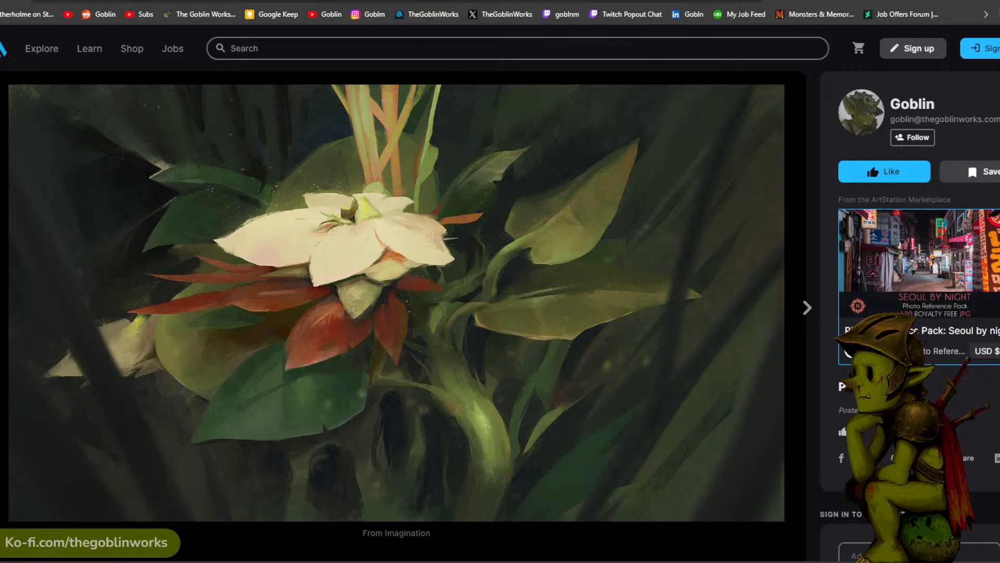
left_click(812, 1)
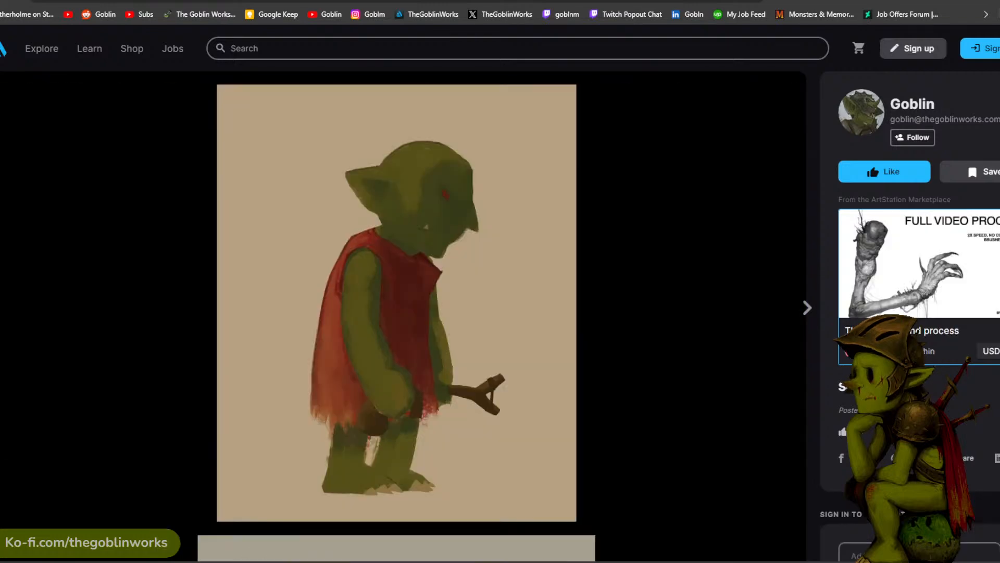
scroll(573, 120, "down", 3)
scroll(532, 209, "up", 3)
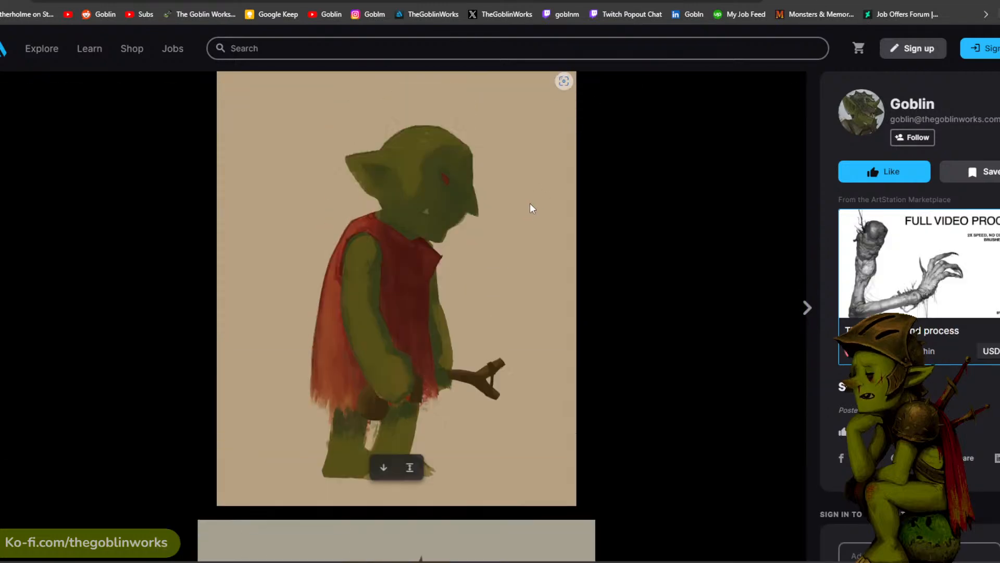
scroll(595, 207, "down", 1)
scroll(595, 207, "up", 1)
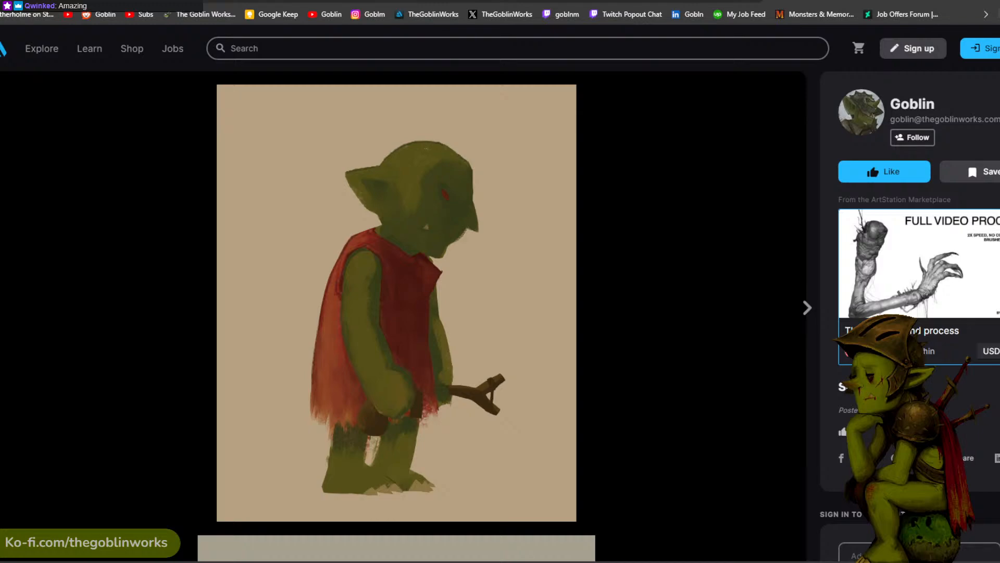
key("super+d")
key("super+d")
key("super+d")
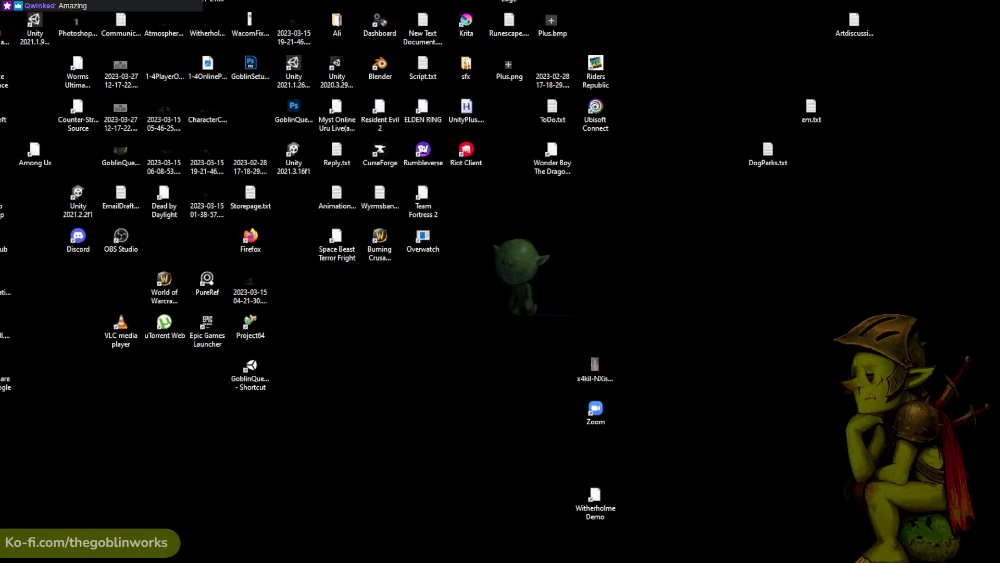
key("super+d")
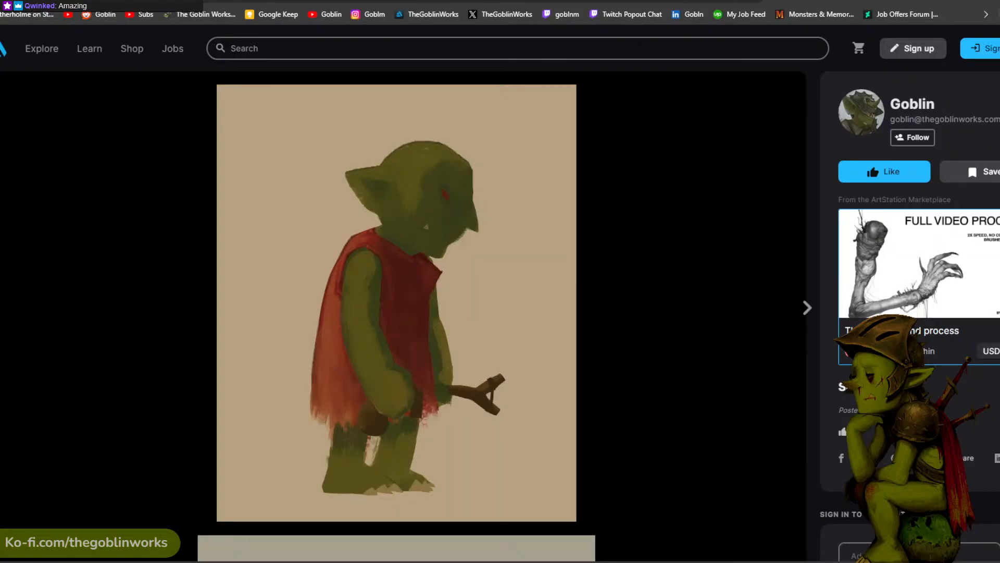
- Look at the axe-carrying goblin in a horned helmet in Simple Gobs, then return to the portfolio overview
scroll(499, 191, "down", 8)
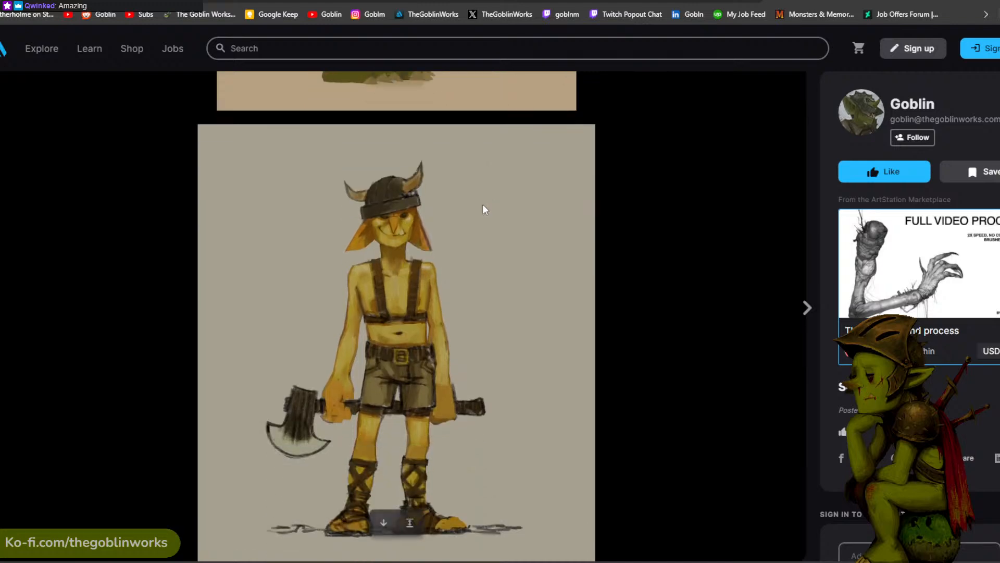
scroll(478, 210, "up", 8)
key("alt+Left")
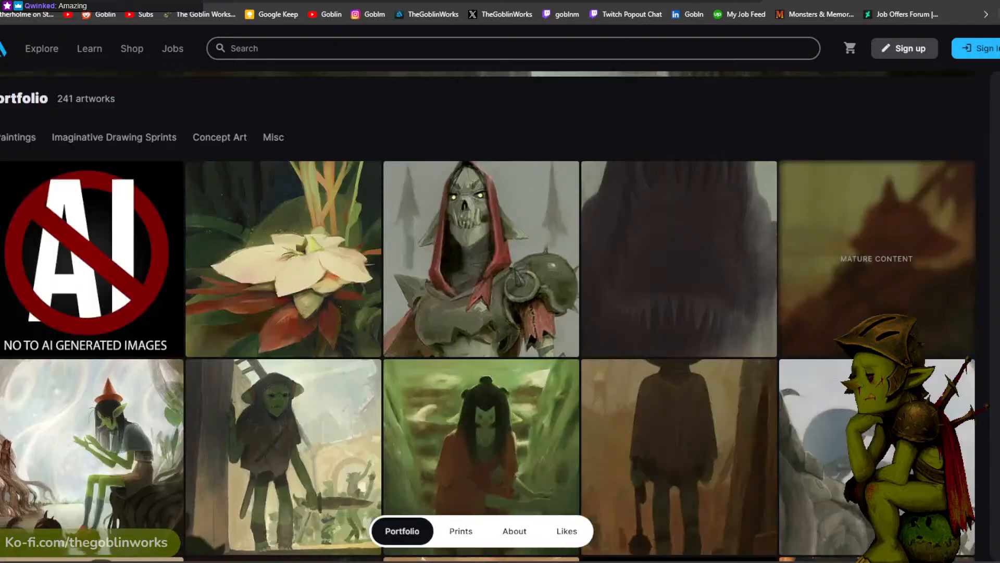
- Open the Monsters & Memories website in a new browser tab
key("ctrl+t")
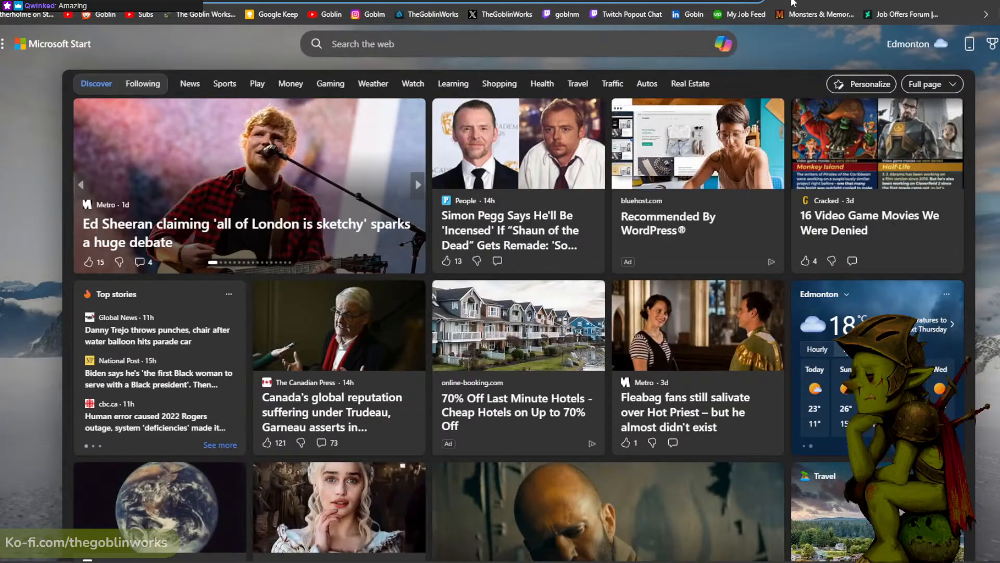
left_click(820, 17)
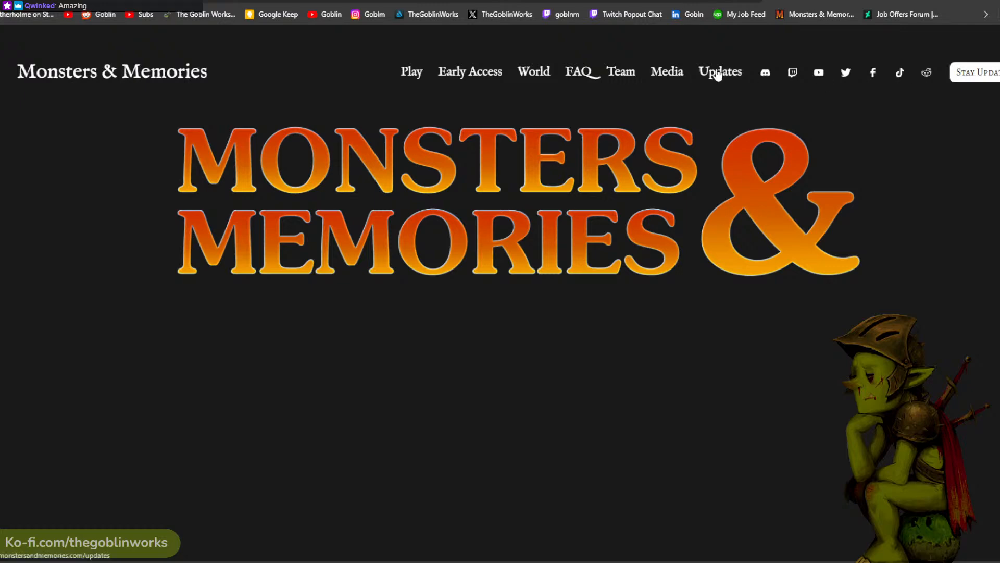
- Return to Keith Parkinson's artwork page, examine Elf Queen of Shannara at full size, and close it
left_click(333, 0)
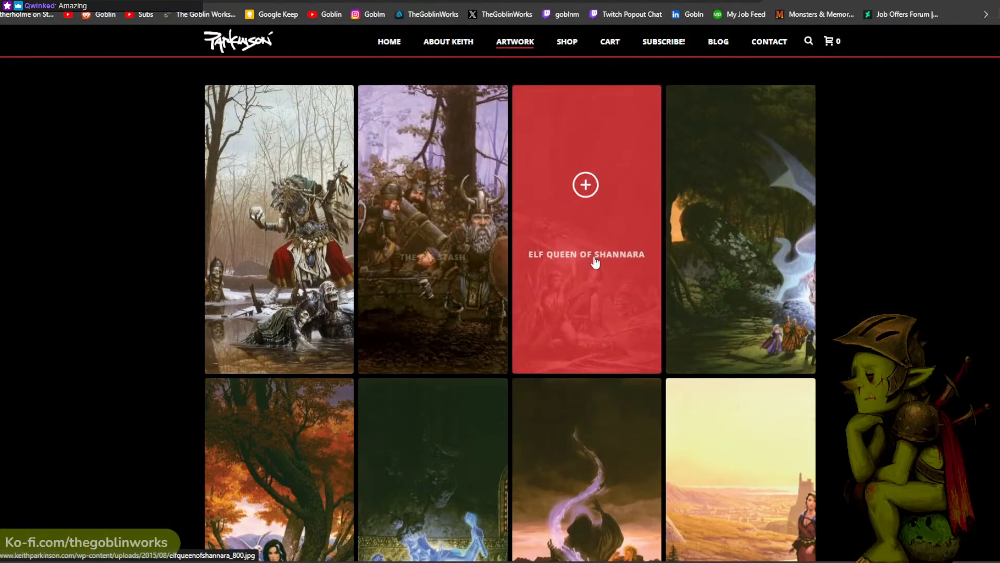
left_click(599, 297)
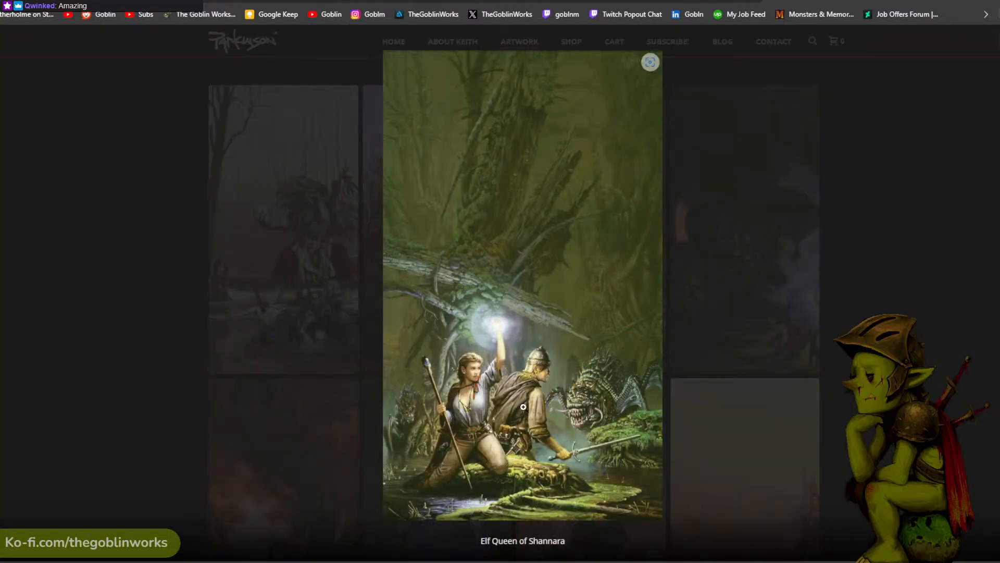
left_click(501, 393)
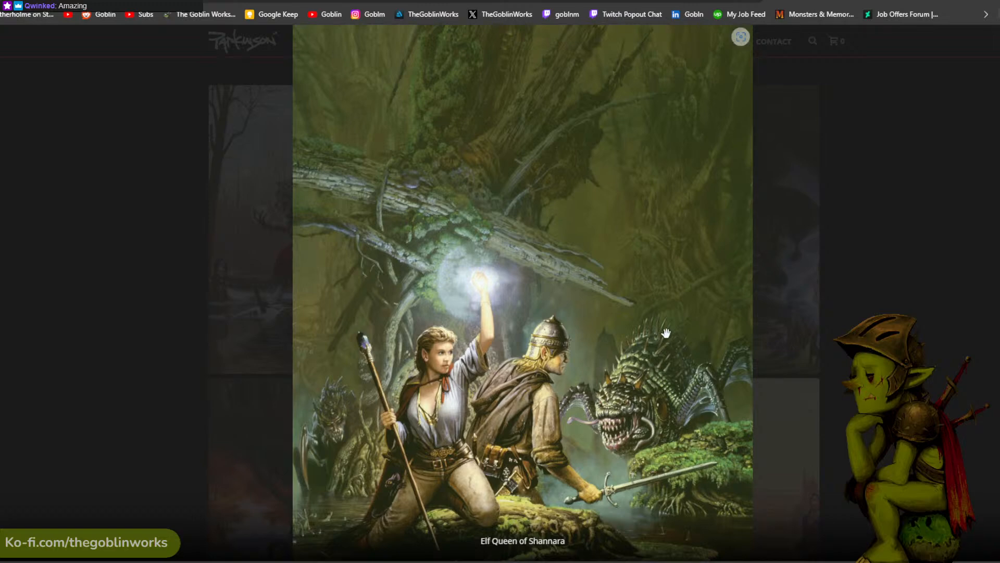
left_click(904, 267)
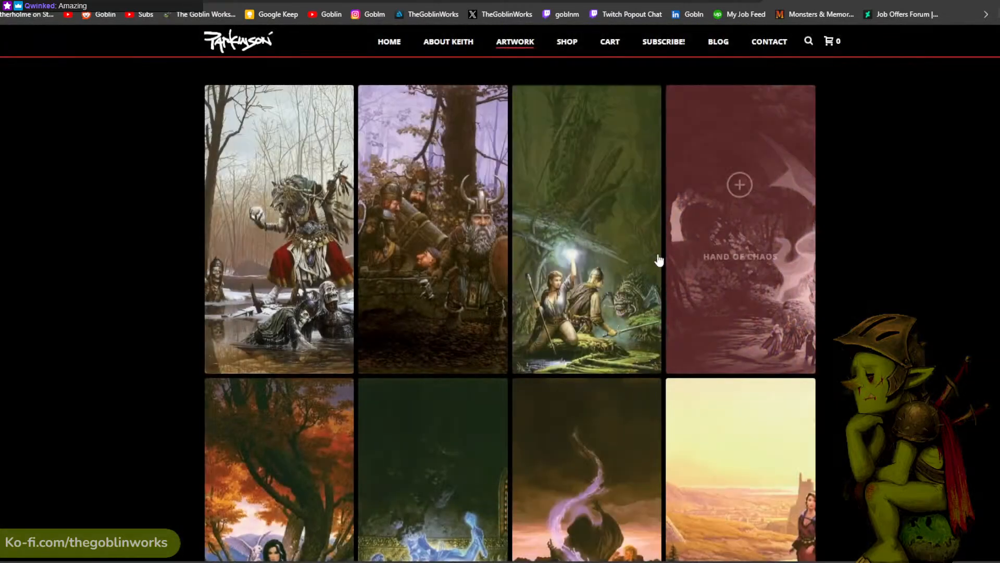
- View Parkinson's Arcane Summons and Hand of Chaos paintings enlarged, closing each one after examining it
left_click(287, 301)
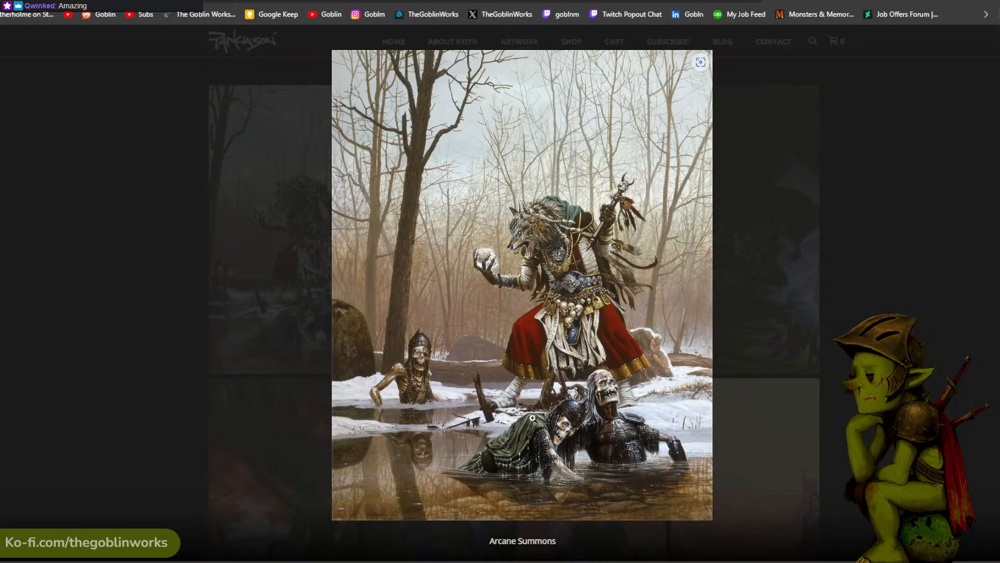
left_click(761, 356)
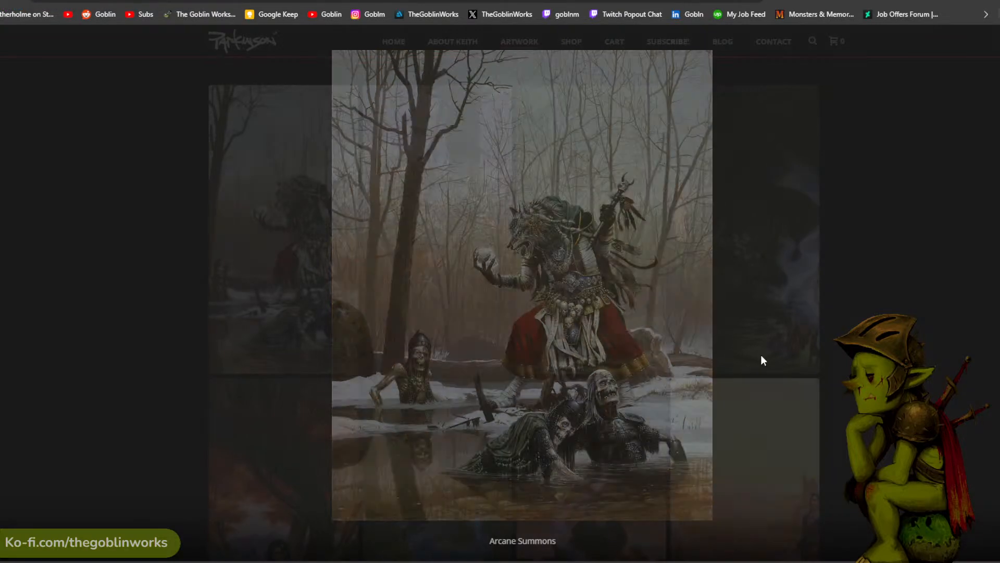
left_click(751, 275)
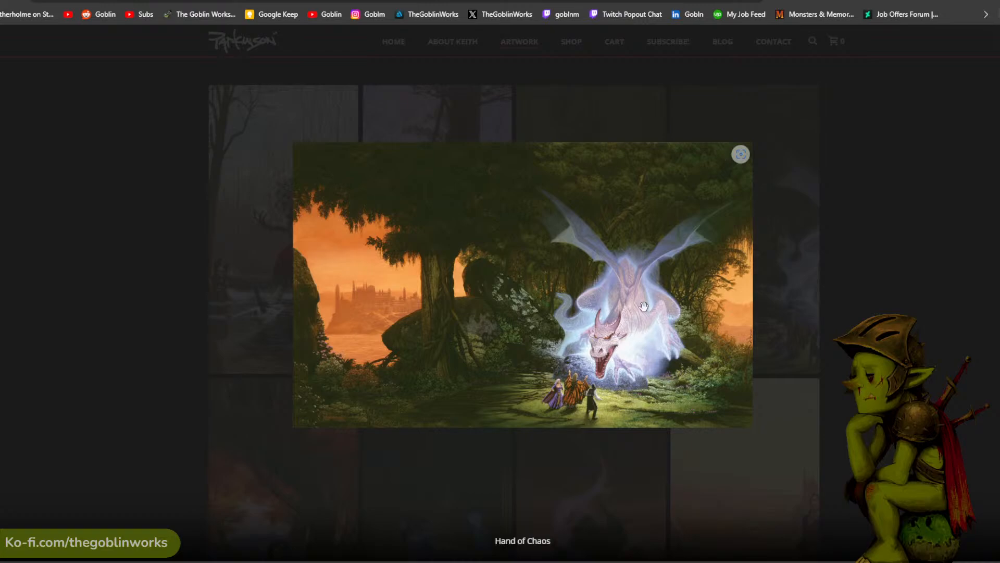
left_click(776, 263)
- Open the Scions of Shannara painting again from the second row of Parkinson's gallery
scroll(576, 203, "down", 5)
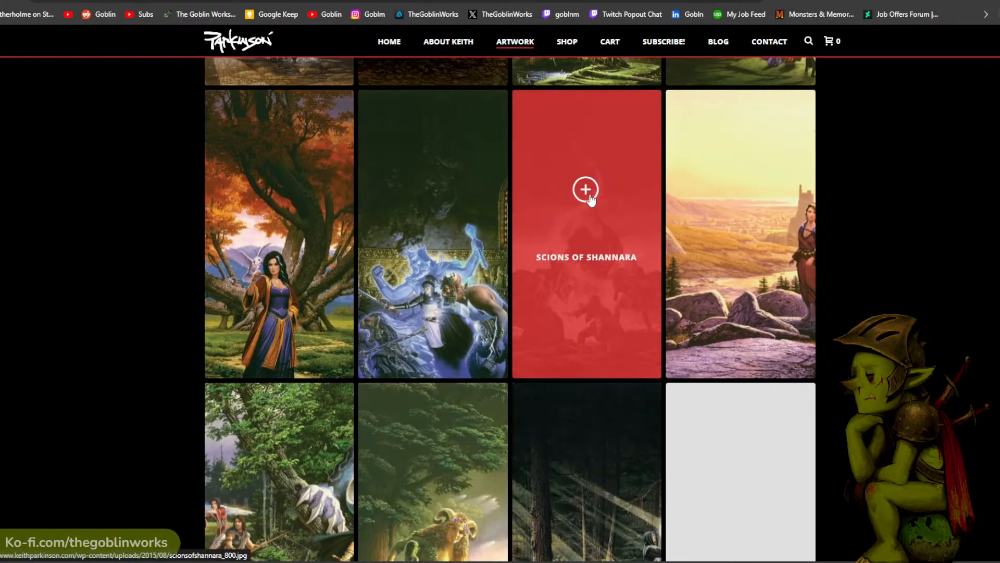
left_click(595, 233)
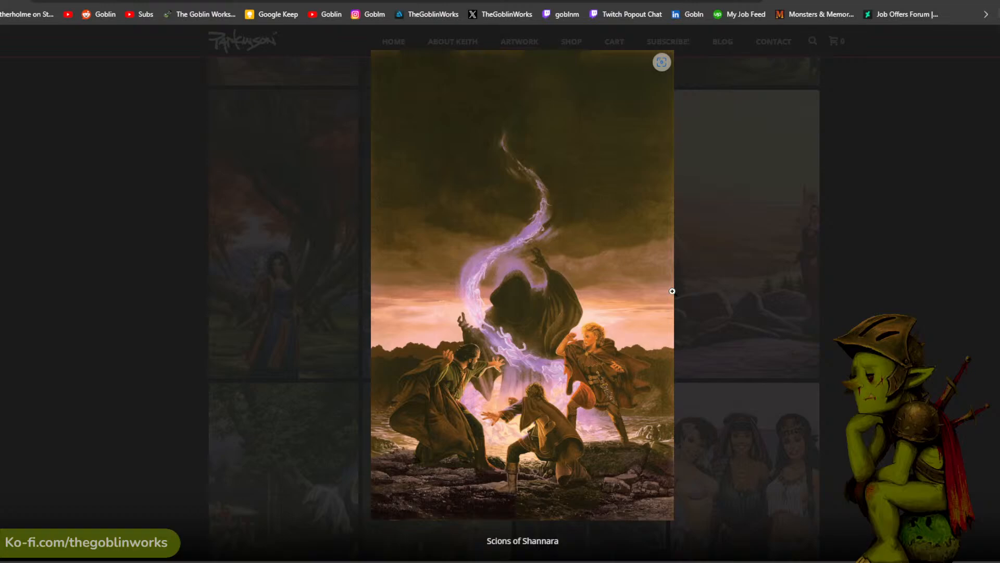
- Close the enlarged Scions of Shannara painting and browse the remaining thumbnails in Keith Parkinson's artwork gallery
left_click(834, 247)
scroll(271, 390, "down", 2)
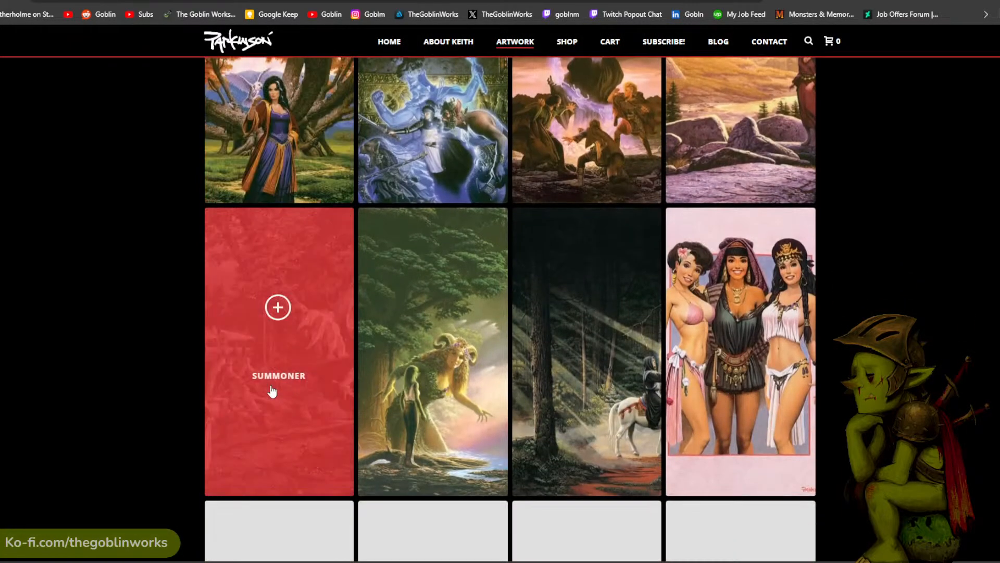
scroll(282, 375, "down", 3)
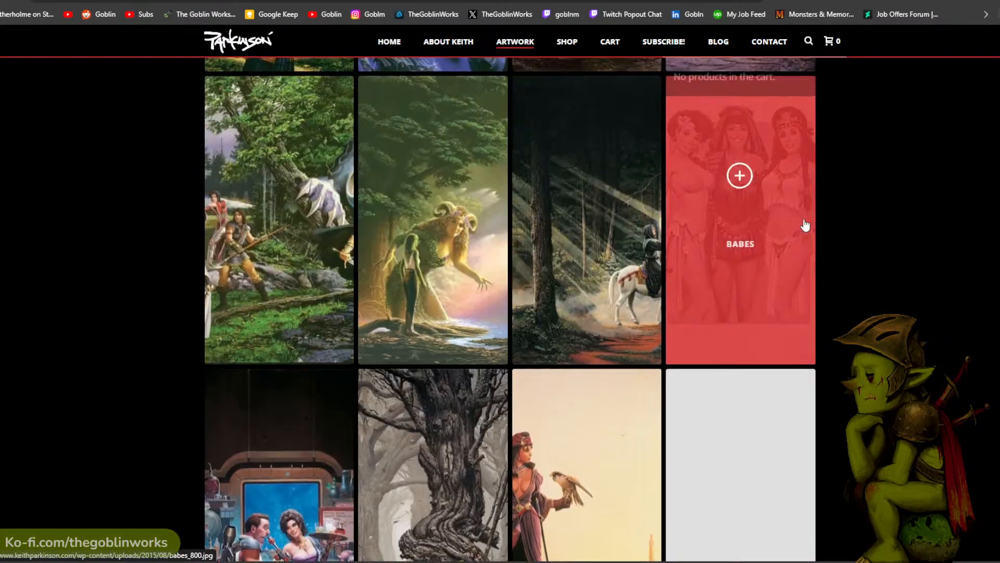
scroll(804, 224, "up", 15)
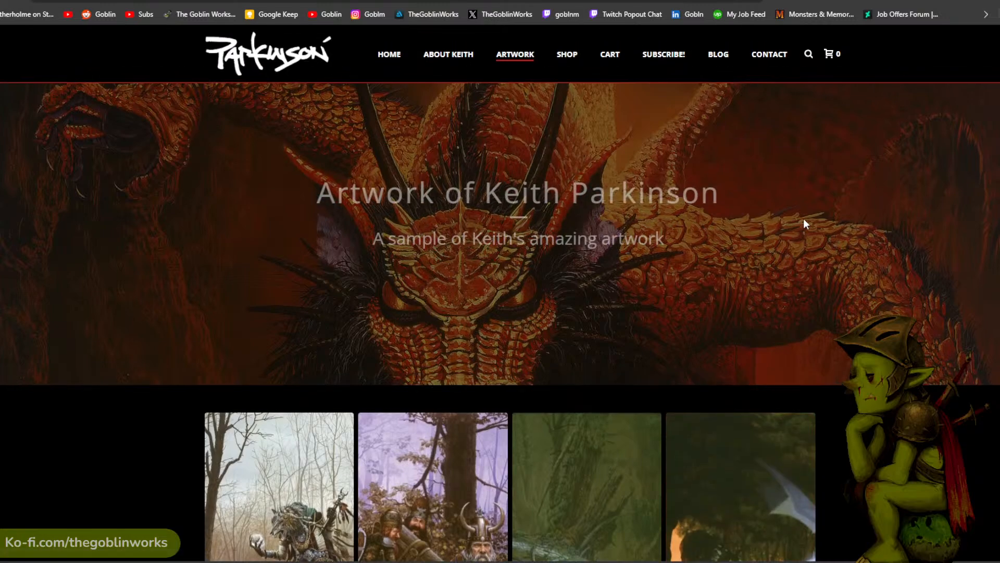
scroll(803, 218, "down", 5)
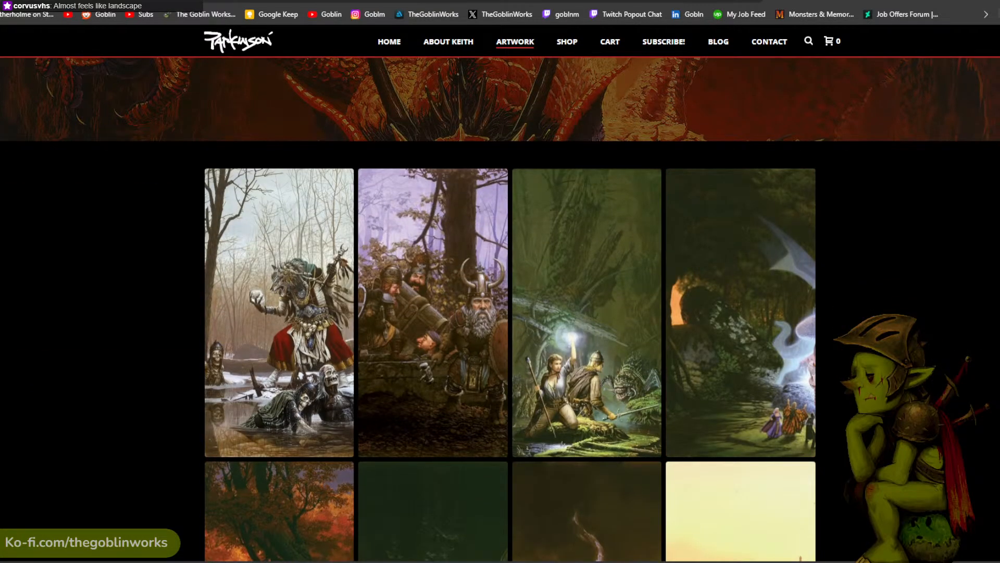
- Examine the open Elmore print pages, including Basic D&D Ancient Red, Dragons of Autumn Twilight and the red dragon facing a mounted warrior
left_click(177, 1)
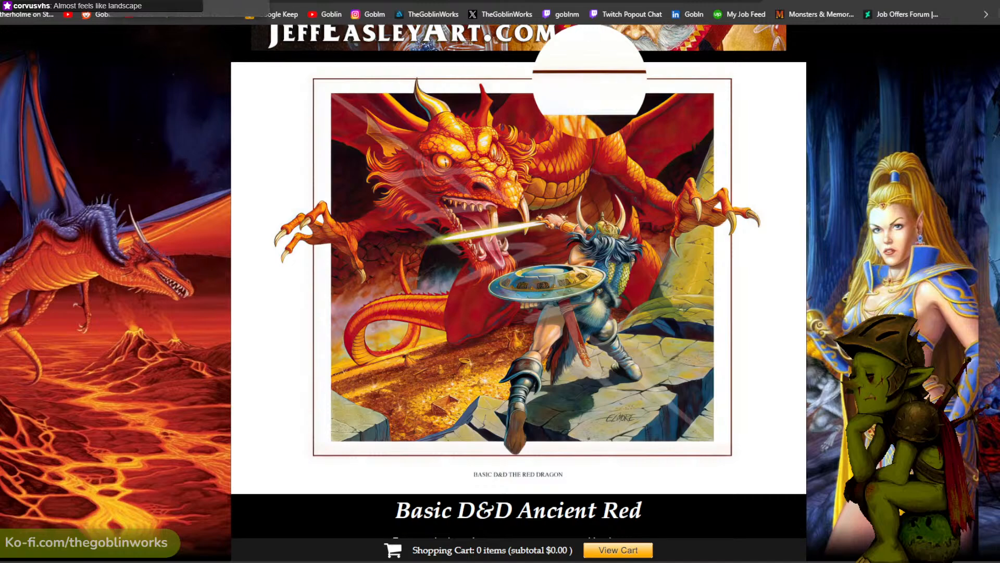
key("ctrl+Tab")
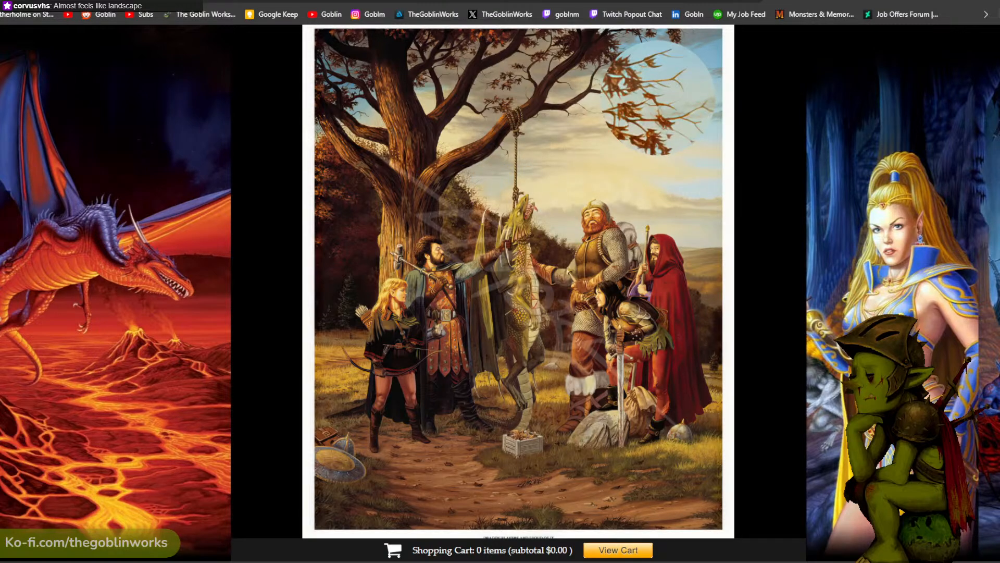
left_click(151, 1)
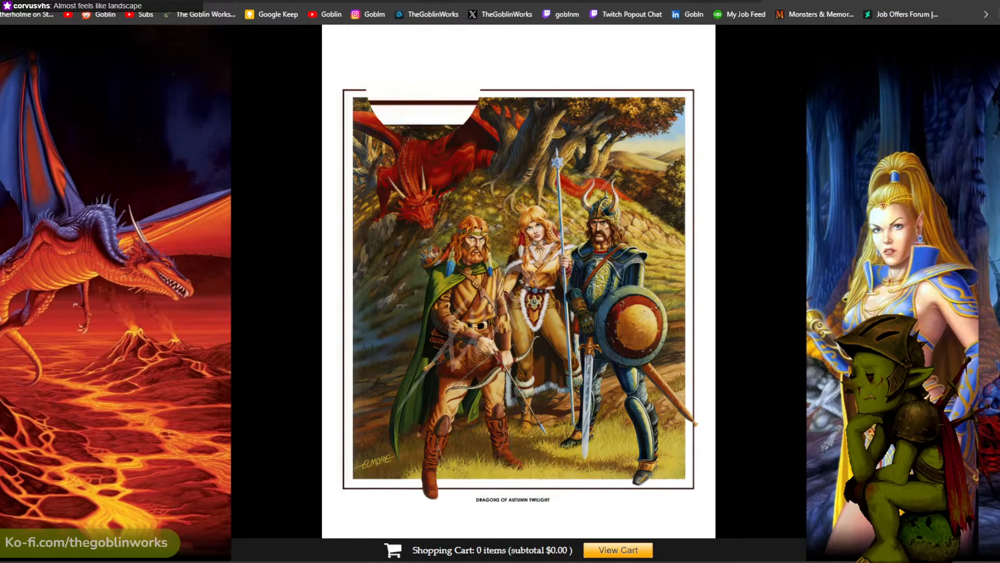
key("ctrl+Tab")
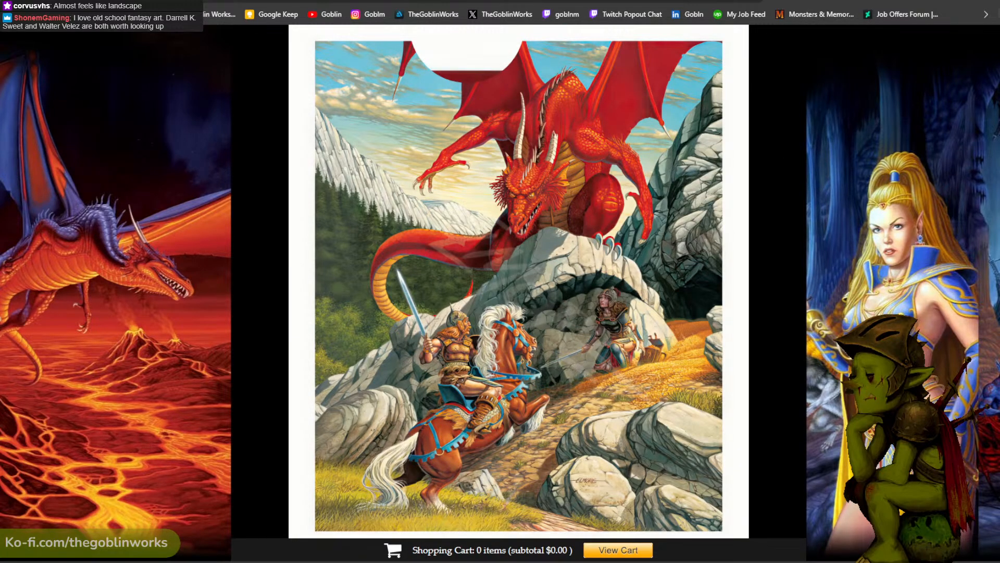
- Compare the Companions of the Lance, snowy giant, and Lord Gunthar and Fisban prints in the other open browser tabs
key("ctrl+Tab")
scroll(416, 76, "down", 2)
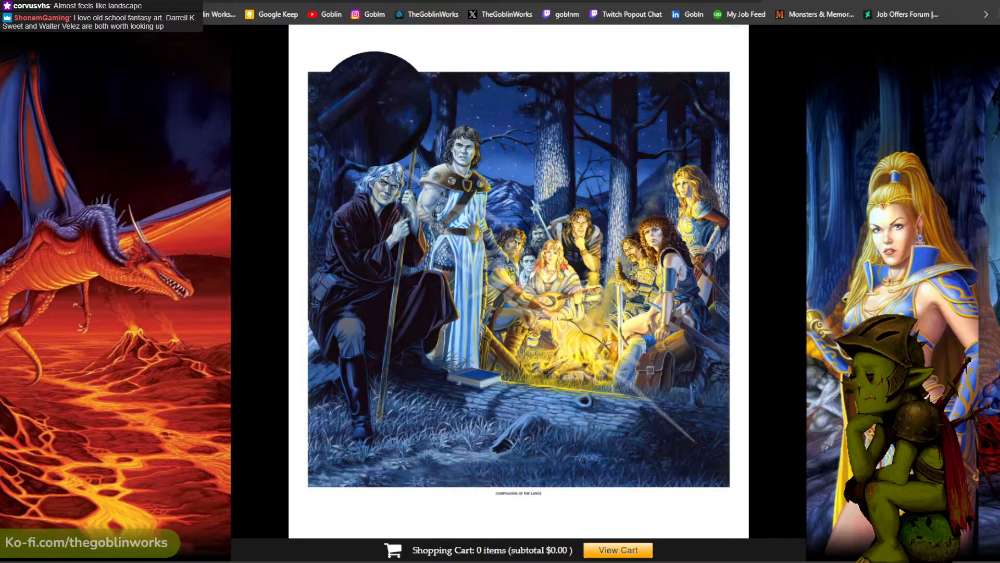
scroll(367, 100, "up", 3)
scroll(357, 197, "down", 1)
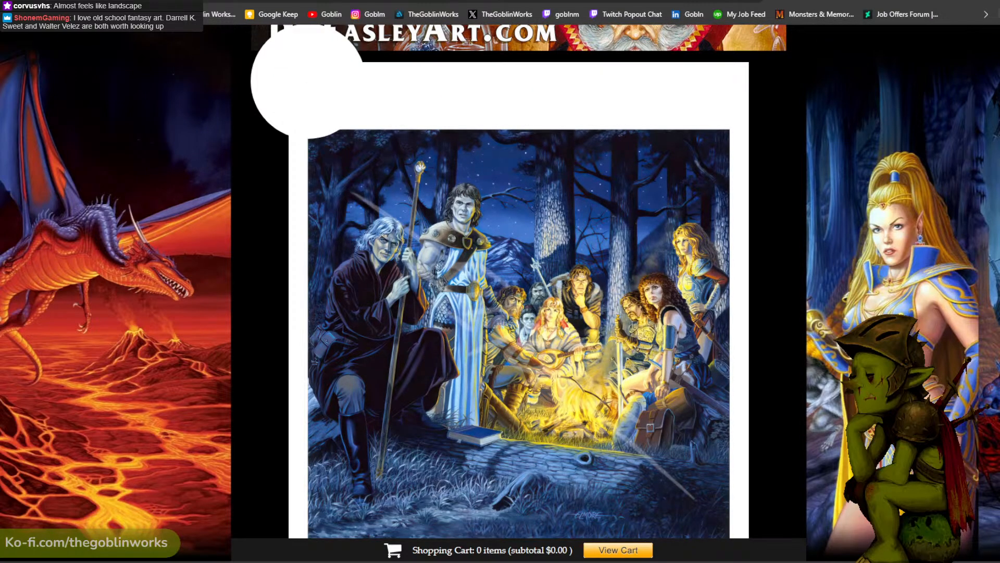
key("ctrl+Tab")
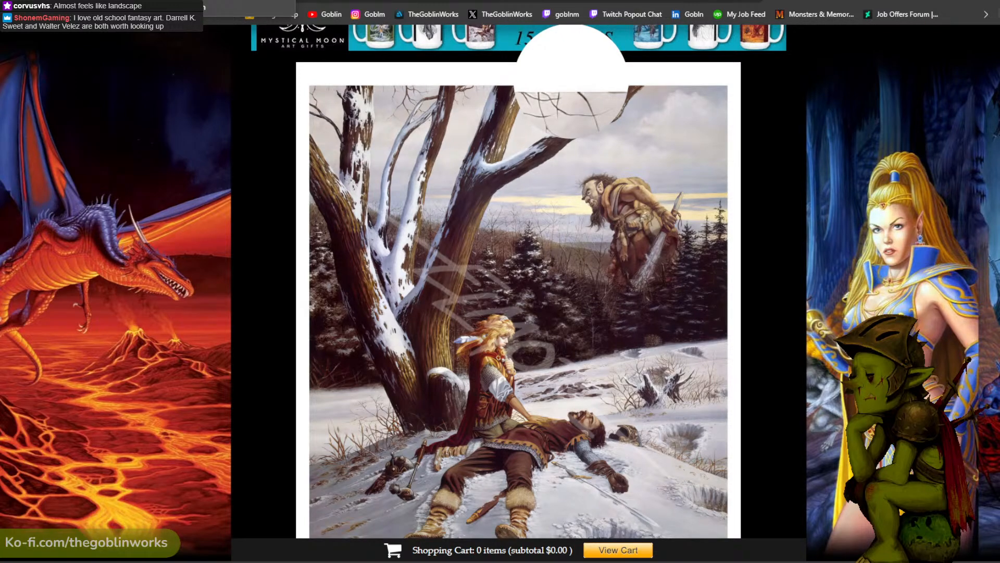
key("ctrl+Tab")
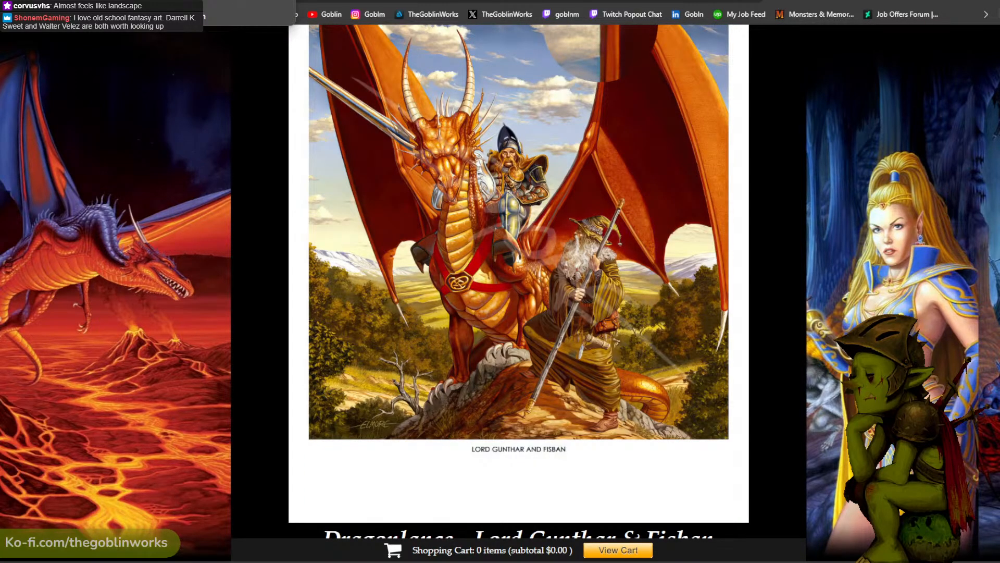
- Switch to Paul Bonner's contributor page and examine the enlarged painting of dwarves and a horned beast in the snow
key("ctrl+Tab")
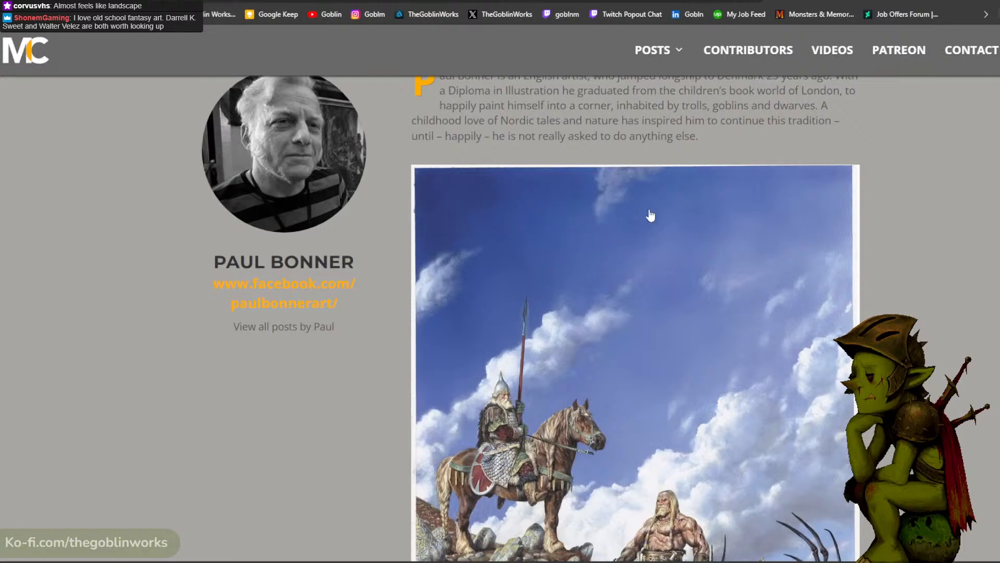
scroll(651, 229, "down", 2)
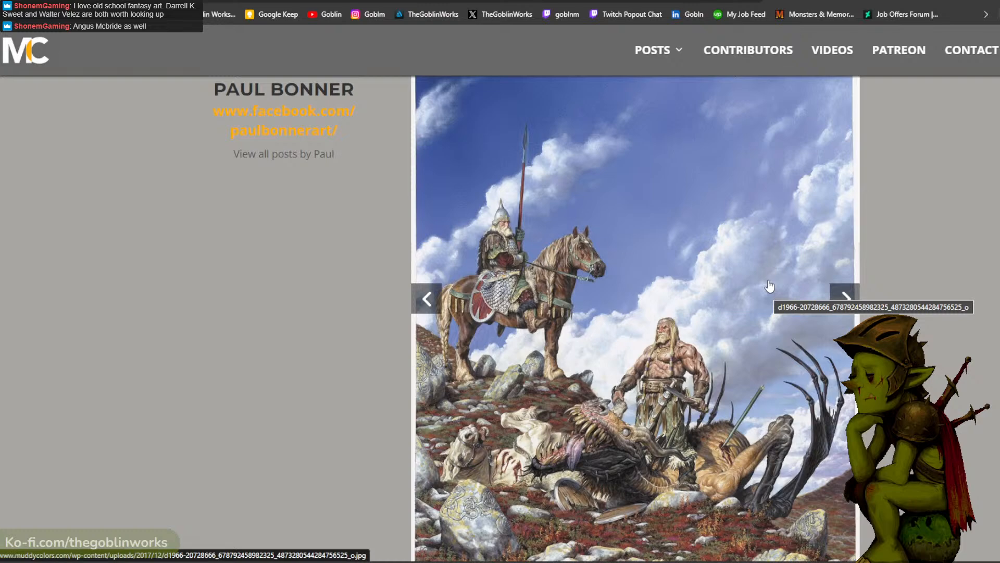
left_click(846, 294)
scroll(729, 281, "up", 2)
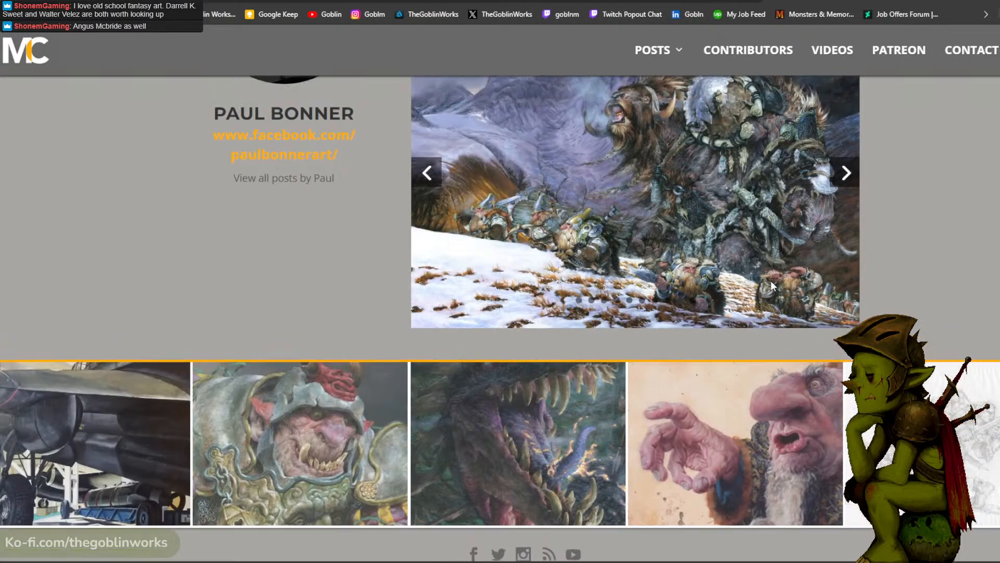
left_click(714, 280)
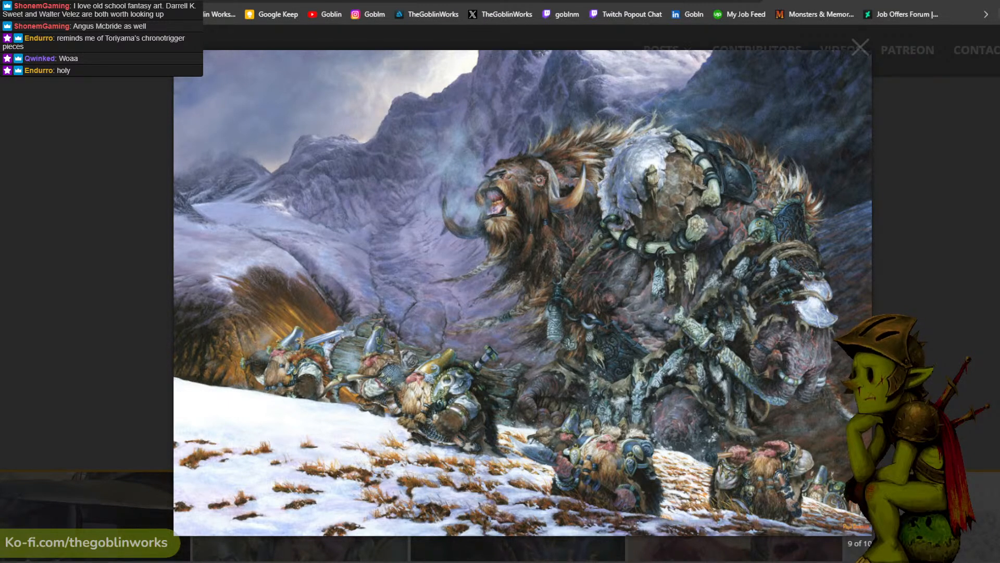
scroll(522, 293, "down", 2)
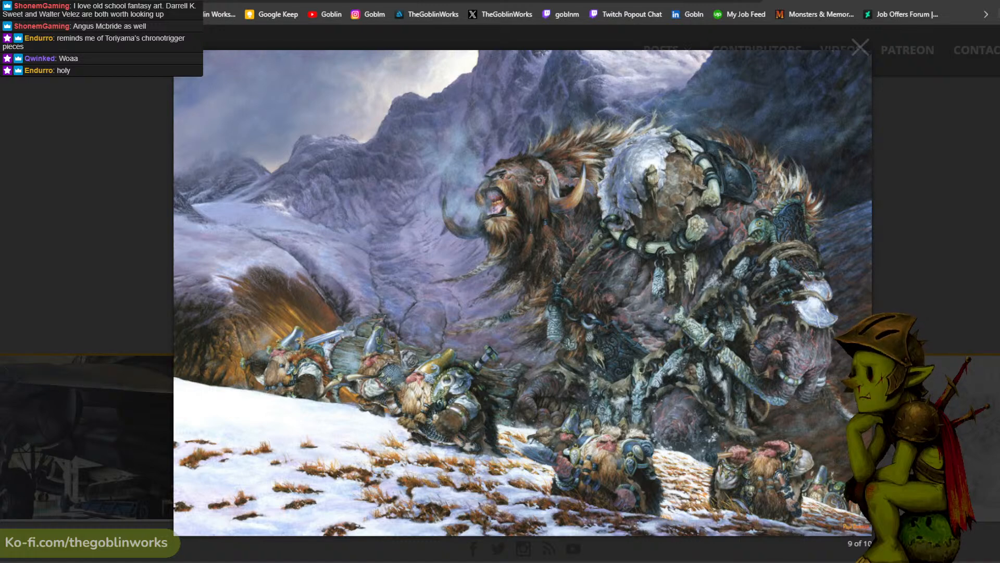
scroll(523, 293, "up", 5)
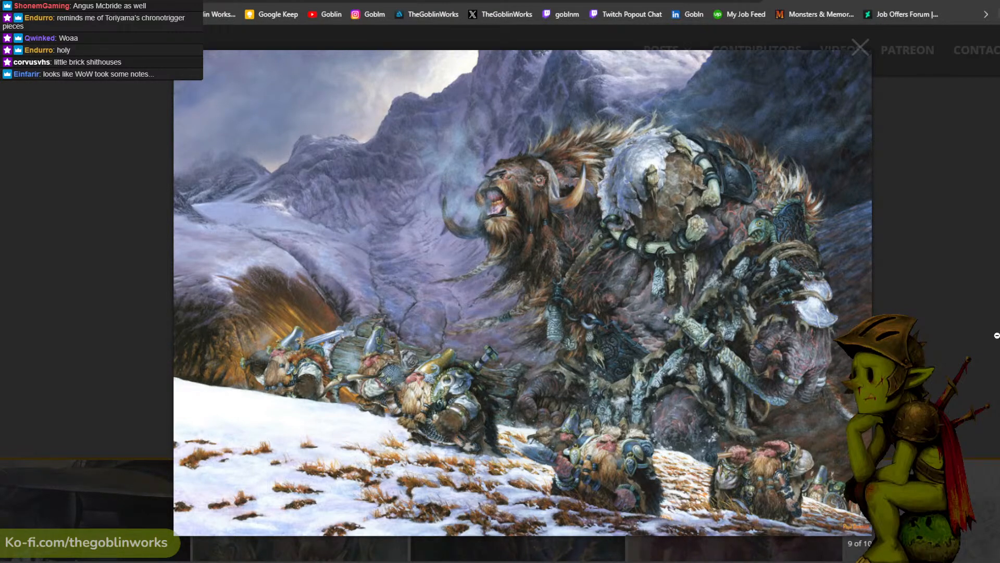
- Browse onward through Bonner's enlarged gallery images and return to the waterfall painting, image 10 of 10, to examine it
key("Right")
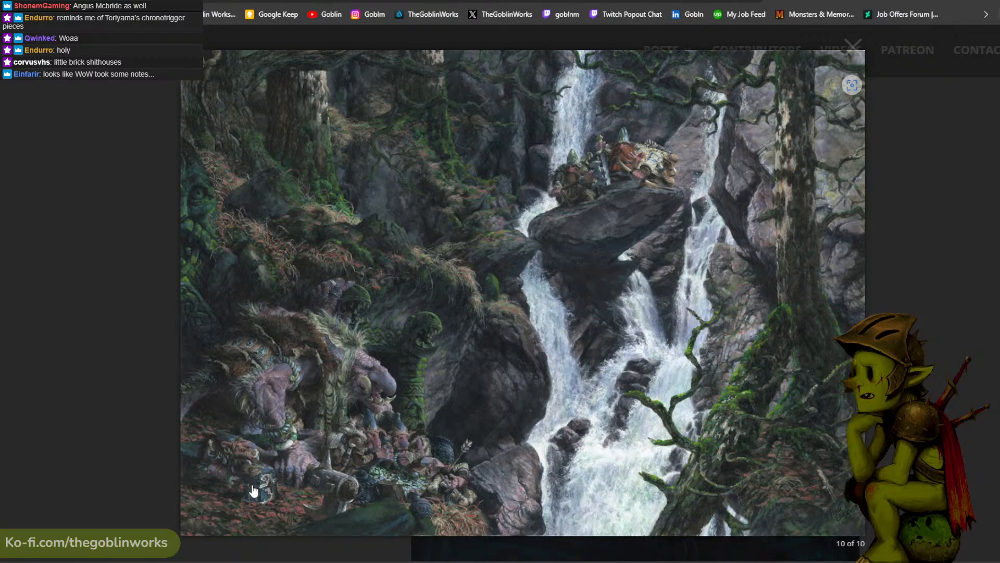
key("Right")
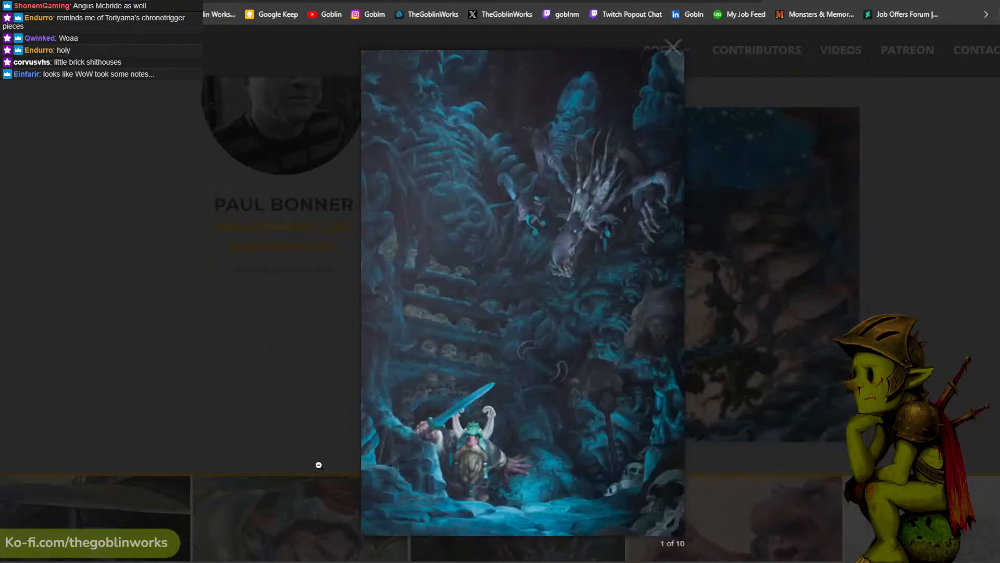
key("Left")
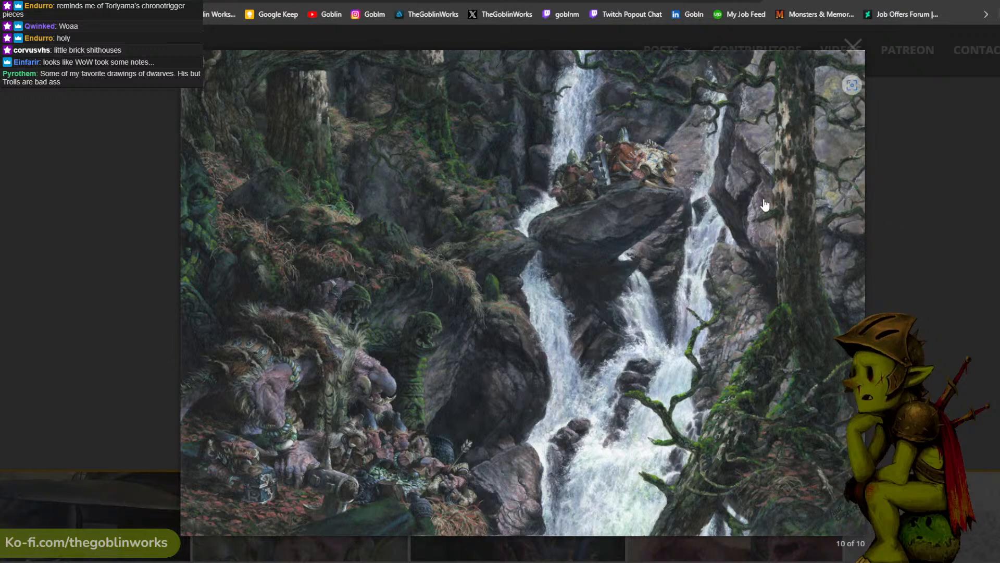
scroll(745, 255, "down", 2)
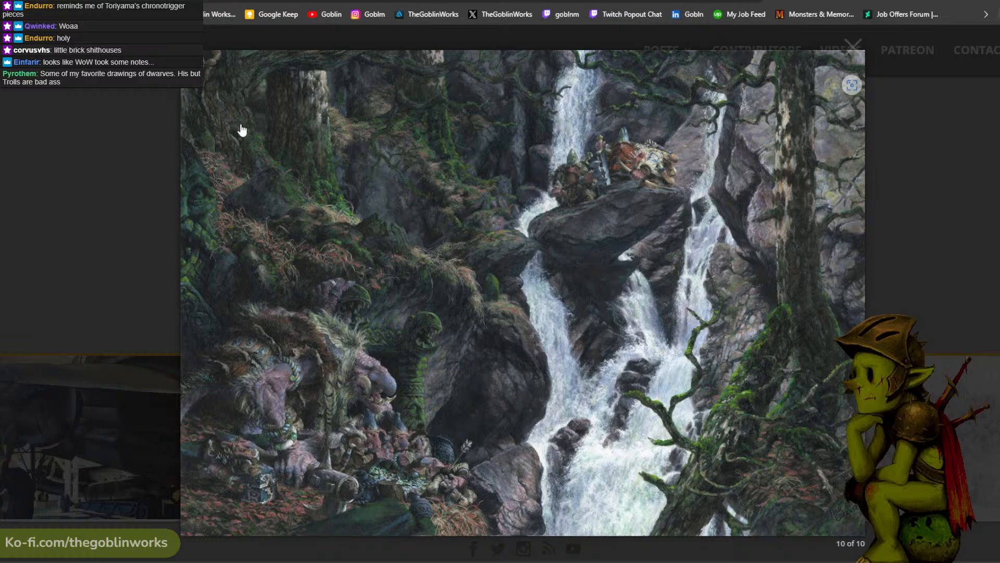
scroll(281, 137, "up", 5)
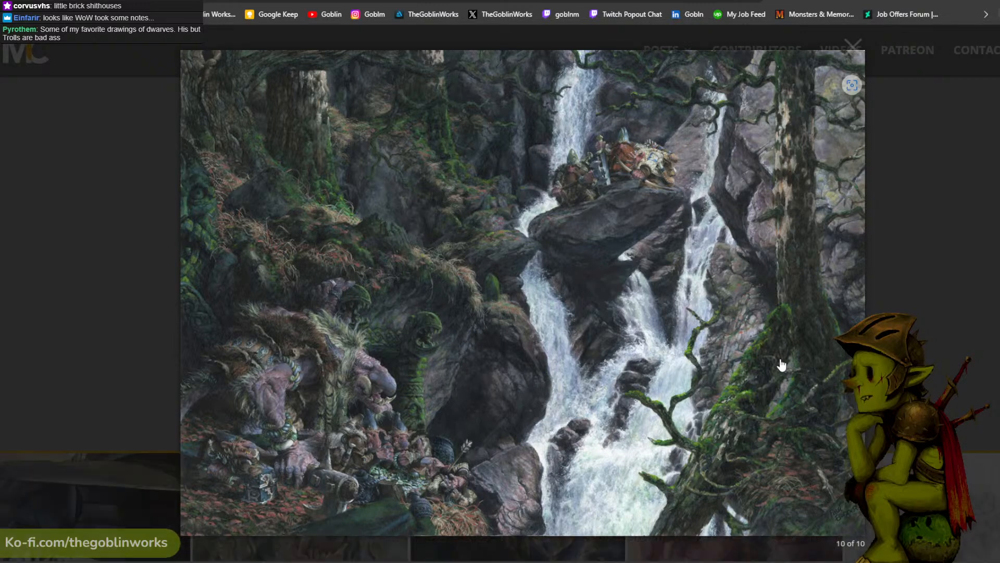
right_click(576, 305)
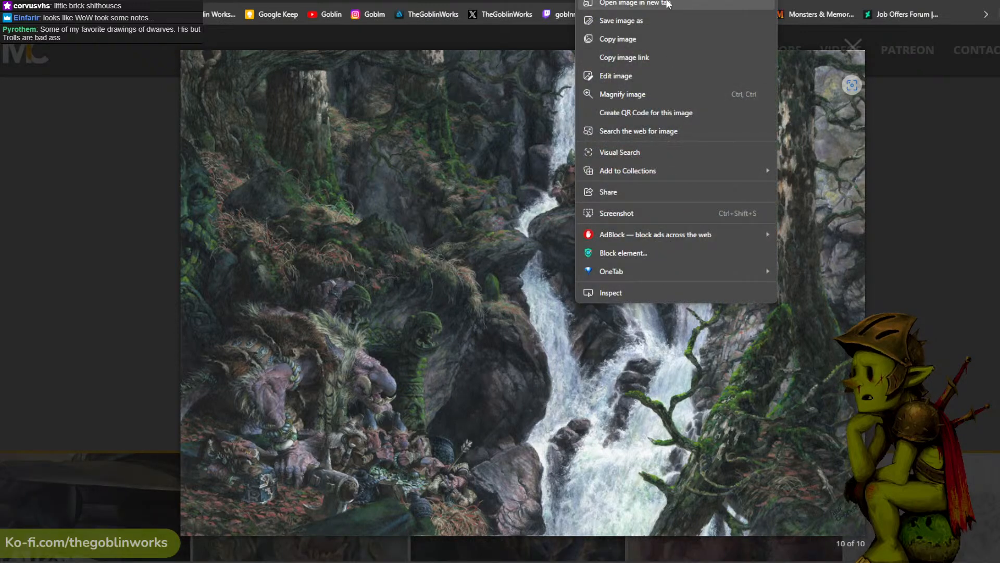
left_click(668, 3)
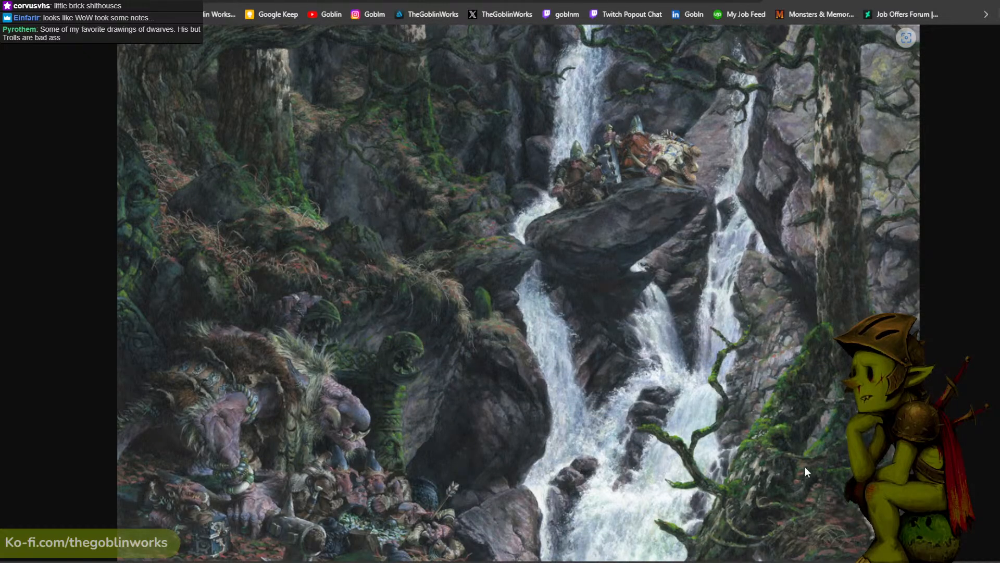
key("ctrl+w")
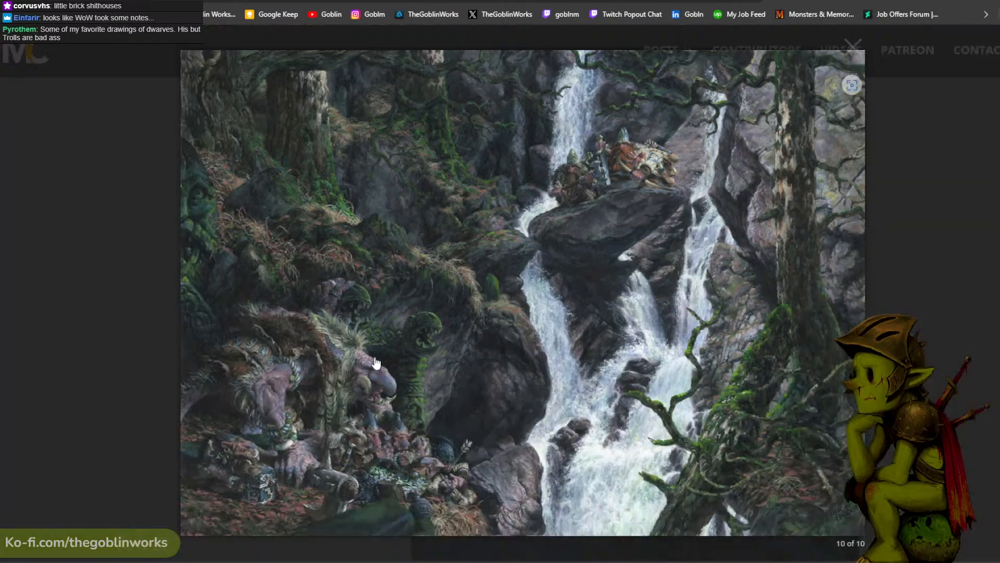
left_click(497, 137)
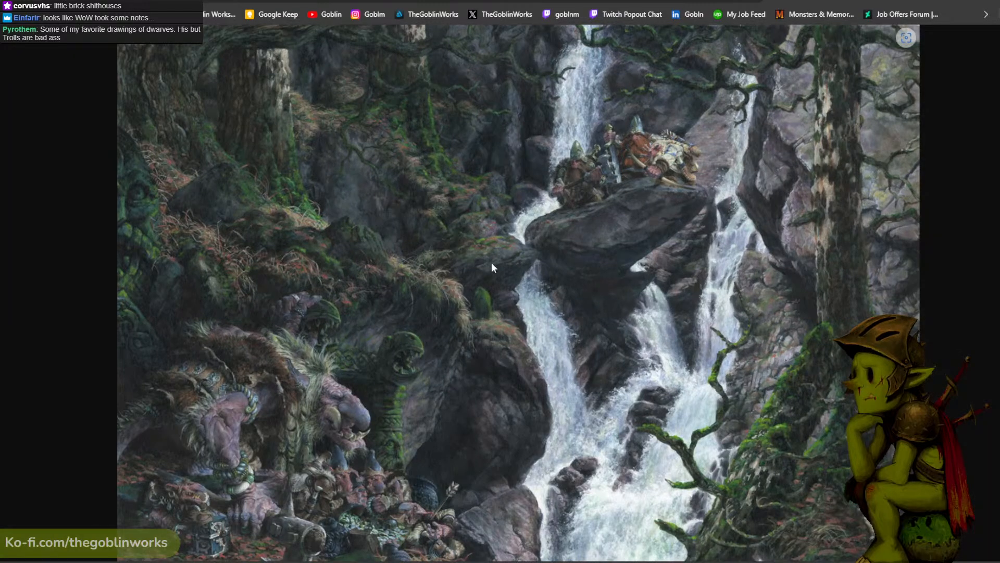
key("ctrl+w")
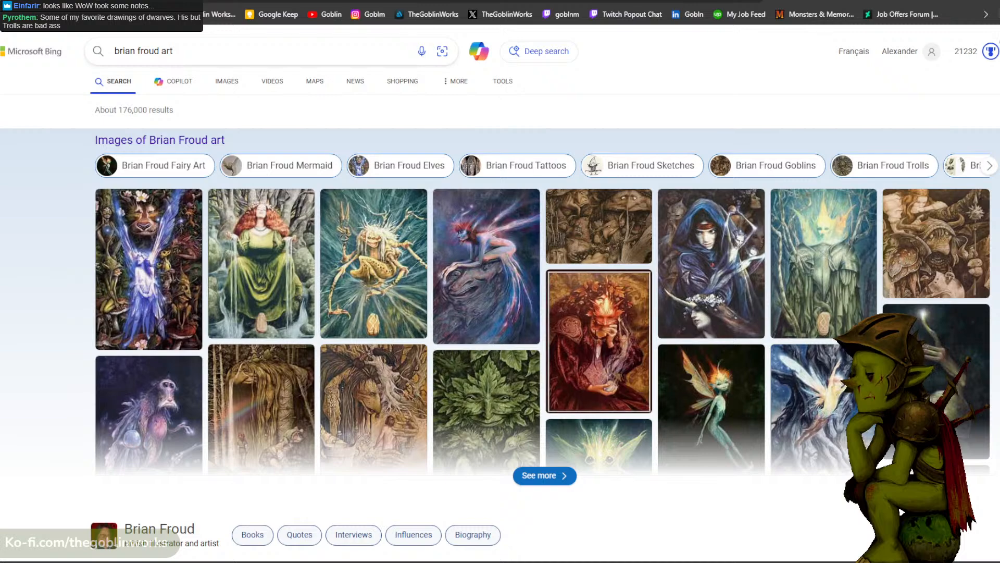
- Return to Bonner's gallery and open the waterfall painting as a standalone image in a new browser tab
key("ctrl+Tab")
right_click(502, 350)
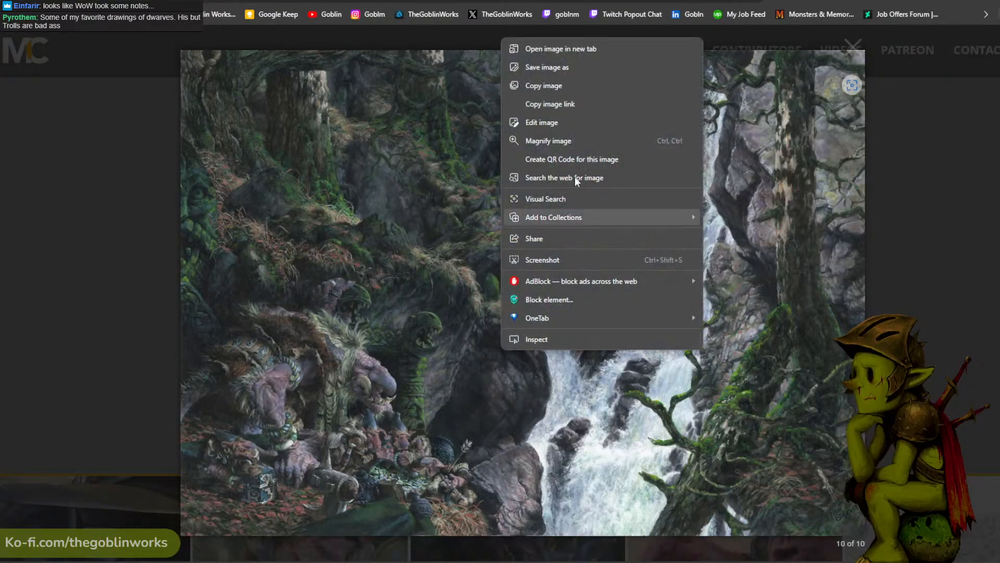
left_click(580, 46)
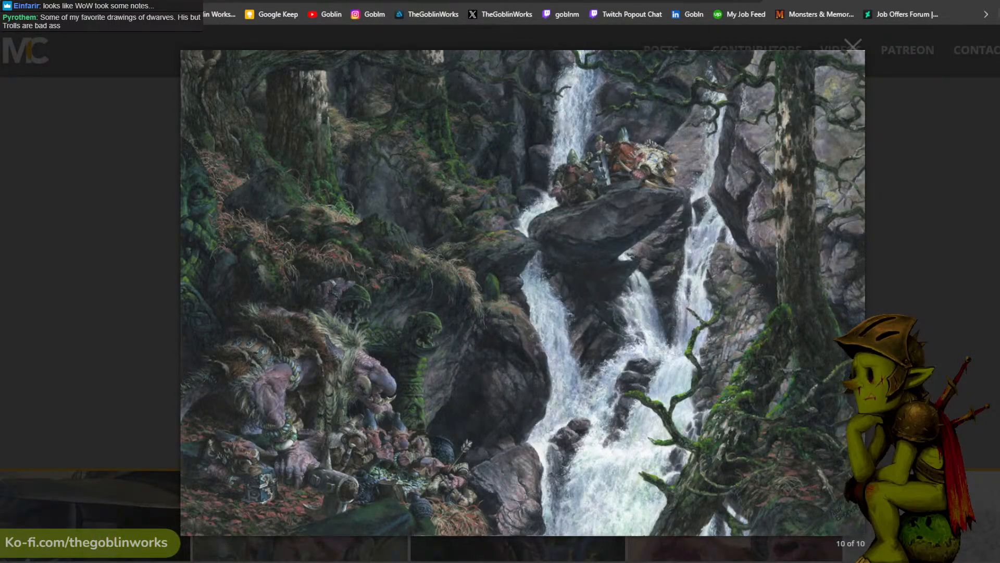
key("ctrl+Tab")
- Enlarge the waterfall painting to 200% and examine the troll, goblins, mossy rocks and foliage up close
scroll(548, 201, "down", 1)
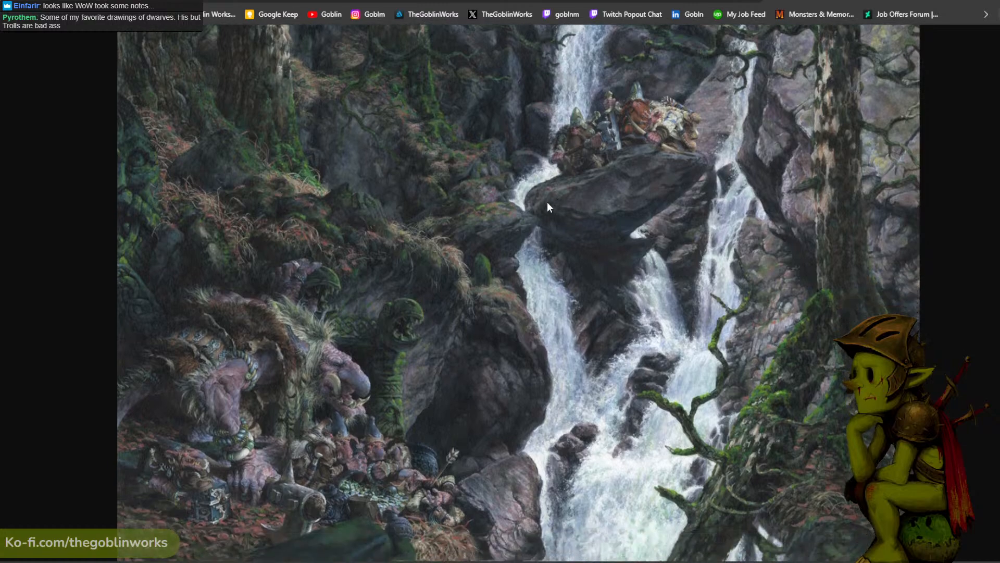
scroll(547, 203, "up", 5)
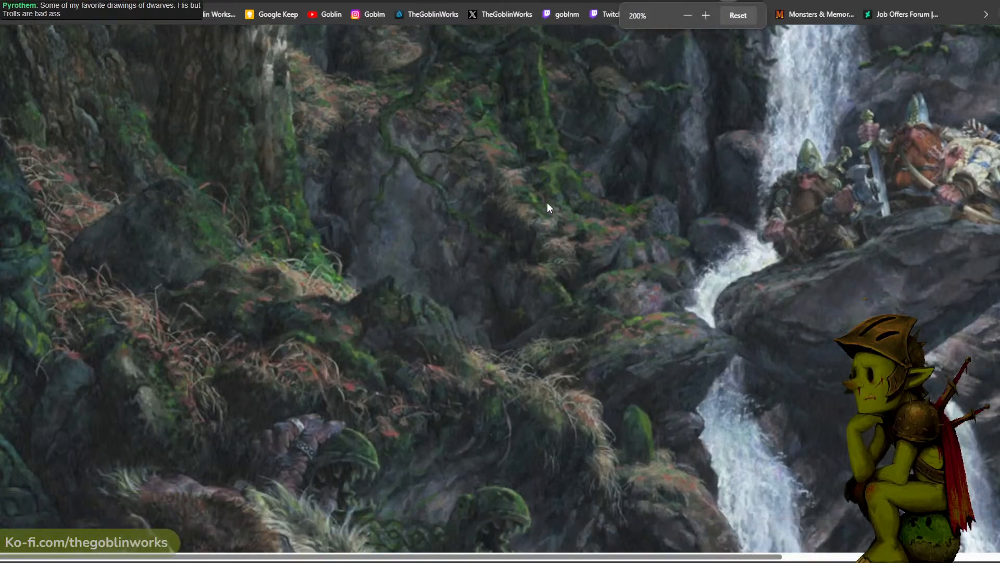
scroll(547, 203, "down", 4)
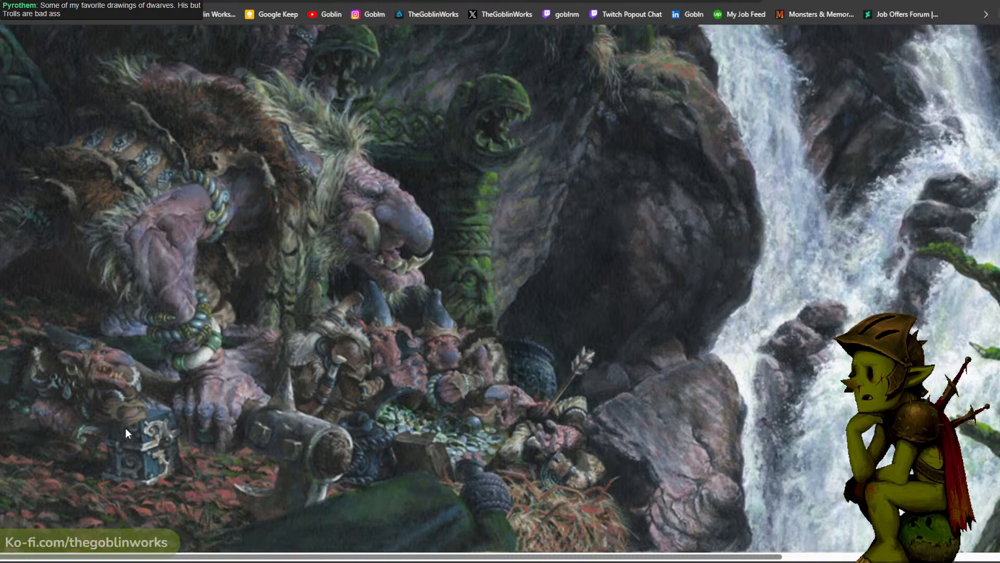
scroll(379, 314, "up", 2)
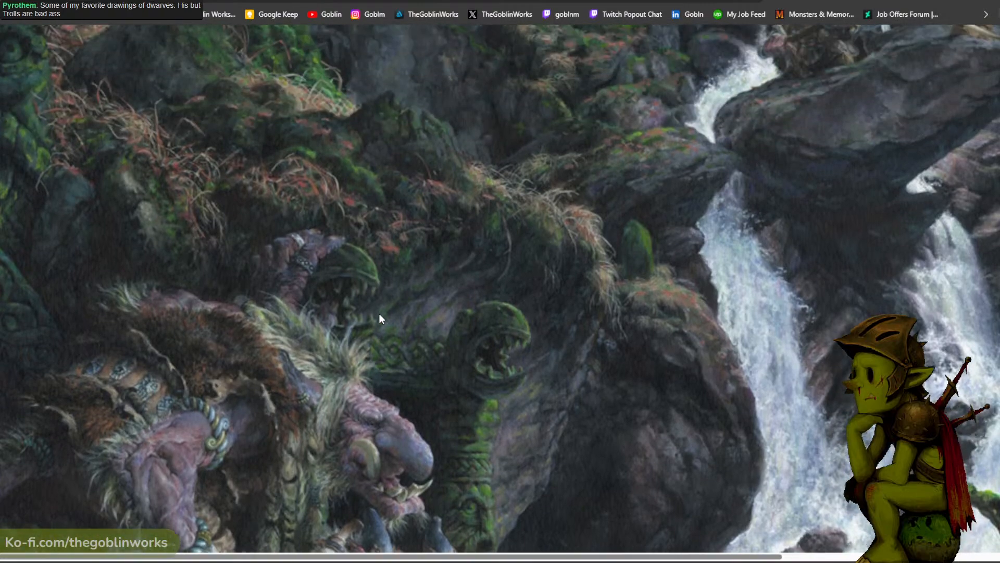
scroll(493, 338, "up", 1)
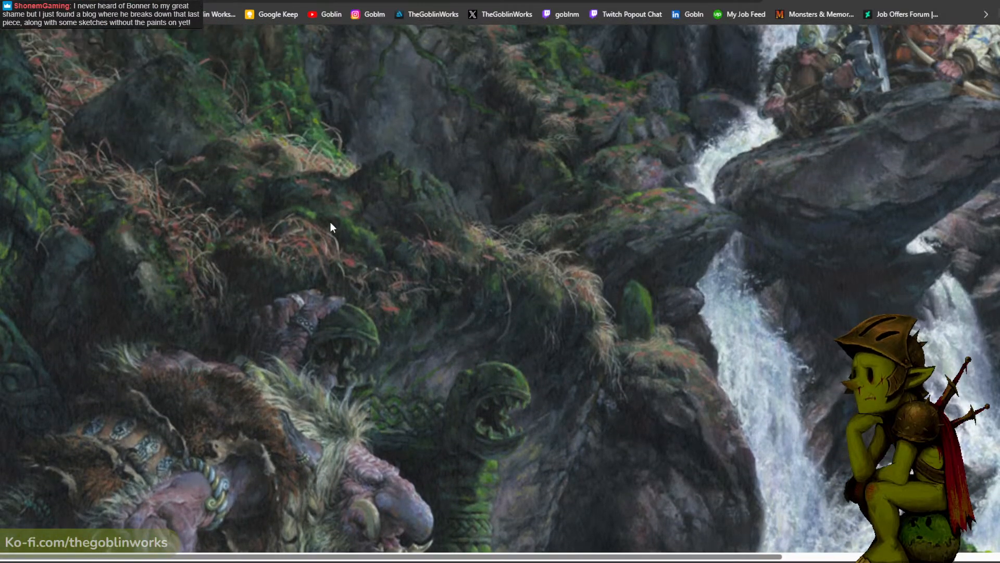
- Reduce the waterfall painting to 125% and examine its overall composition, from the troll and goblins to the dwarves on the ledge
scroll(330, 223, "down", 2, "ctrl")
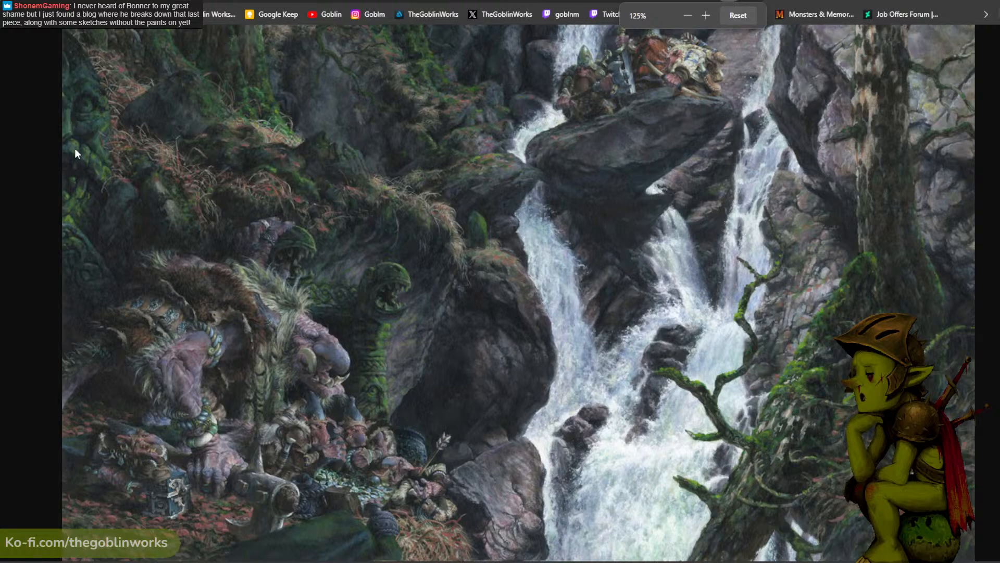
scroll(73, 156, "up", 2)
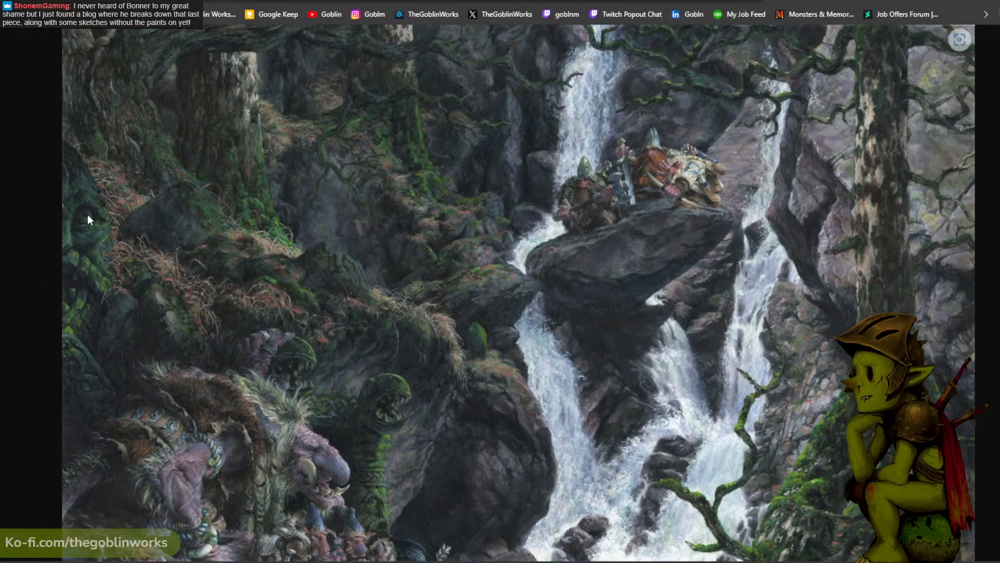
scroll(87, 215, "up", 1)
scroll(89, 208, "down", 1)
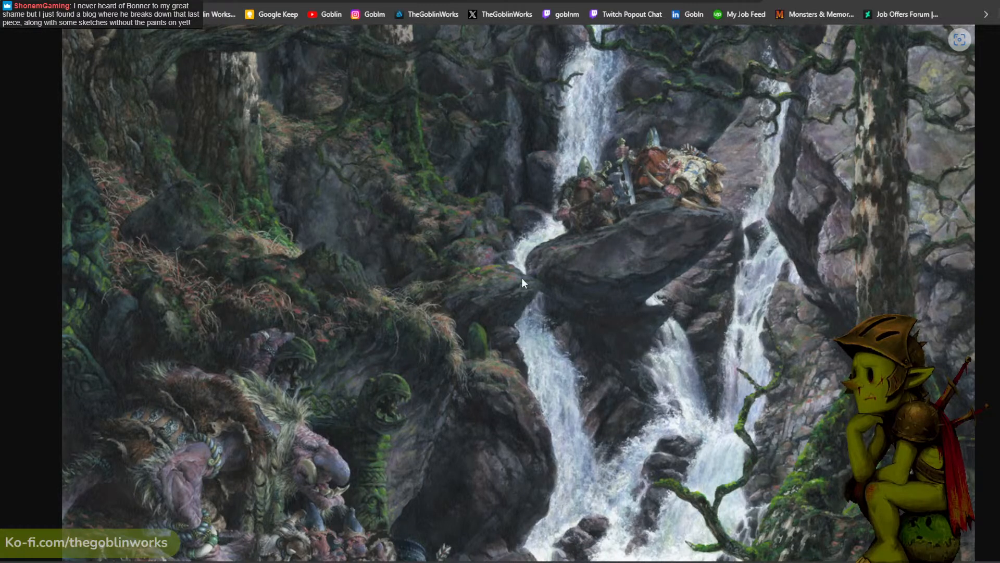
scroll(656, 171, "up", 2)
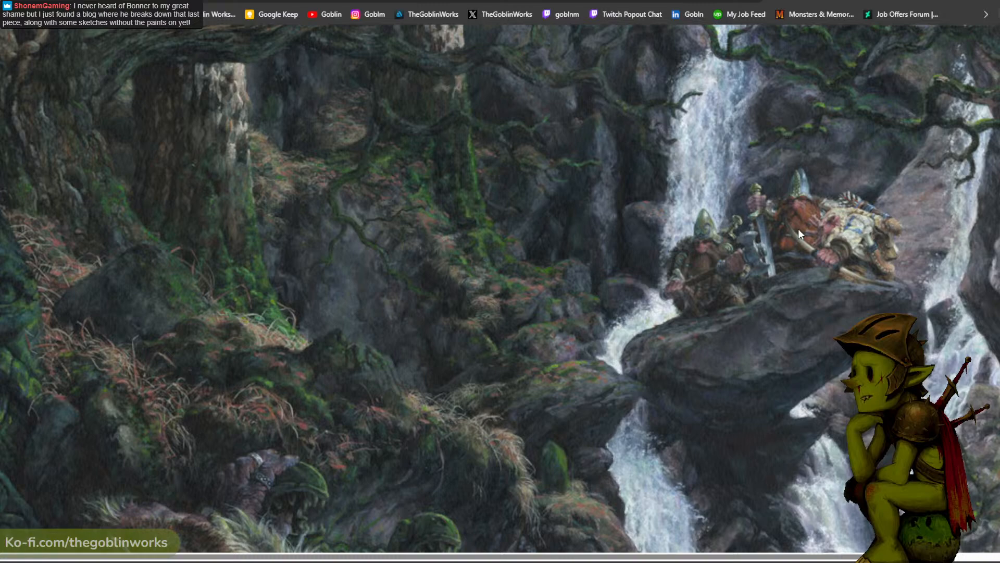
scroll(798, 229, "down", 2)
scroll(696, 239, "down", 1)
scroll(695, 239, "up", 1)
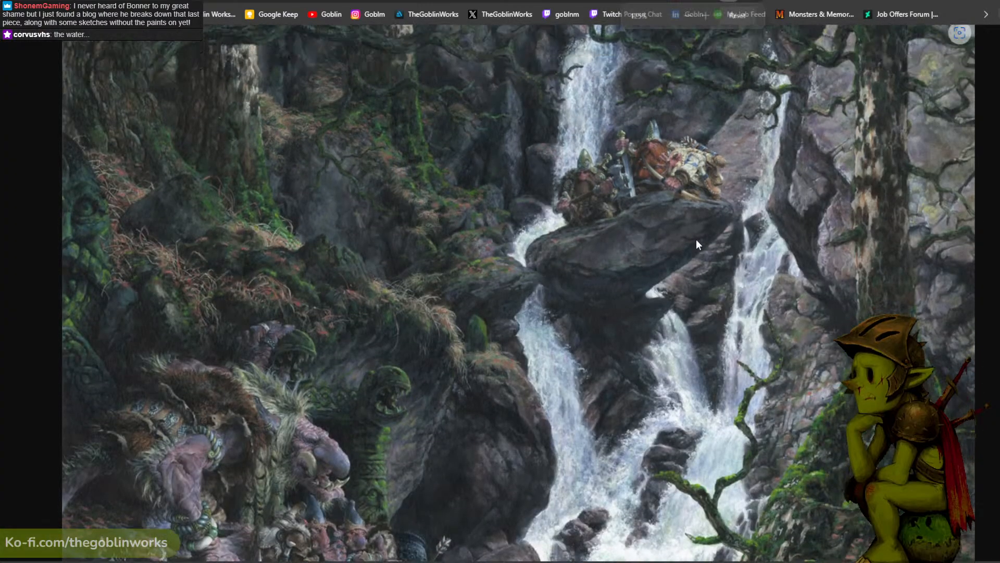
scroll(695, 239, "down", 2)
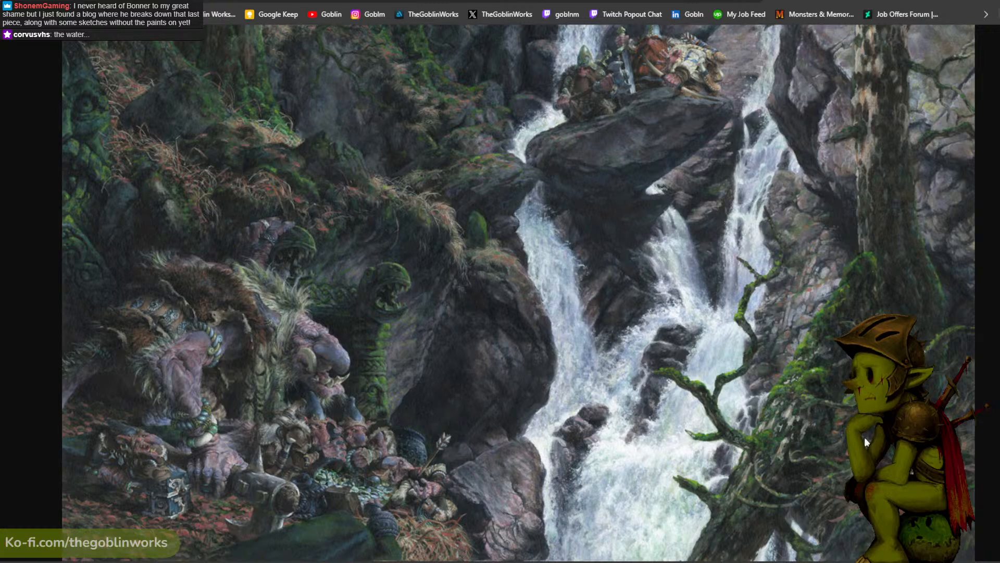
scroll(817, 401, "up", 2)
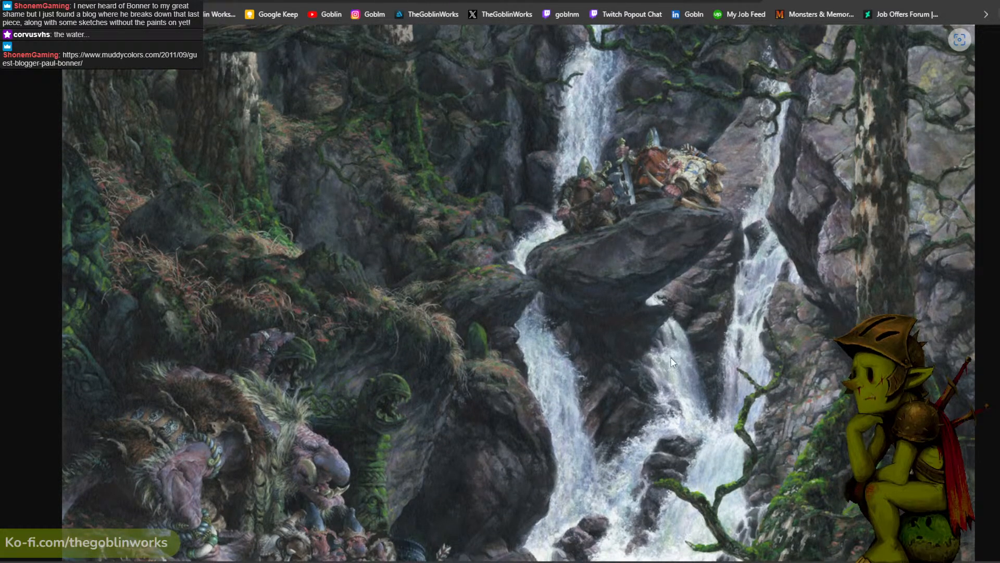
scroll(508, 305, "down", 2)
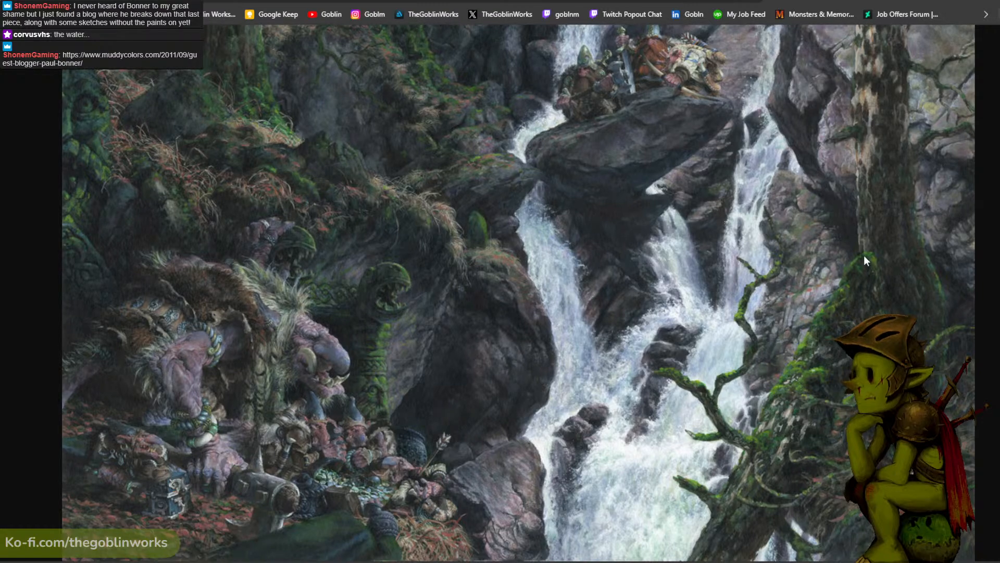
scroll(859, 255, "up", 2)
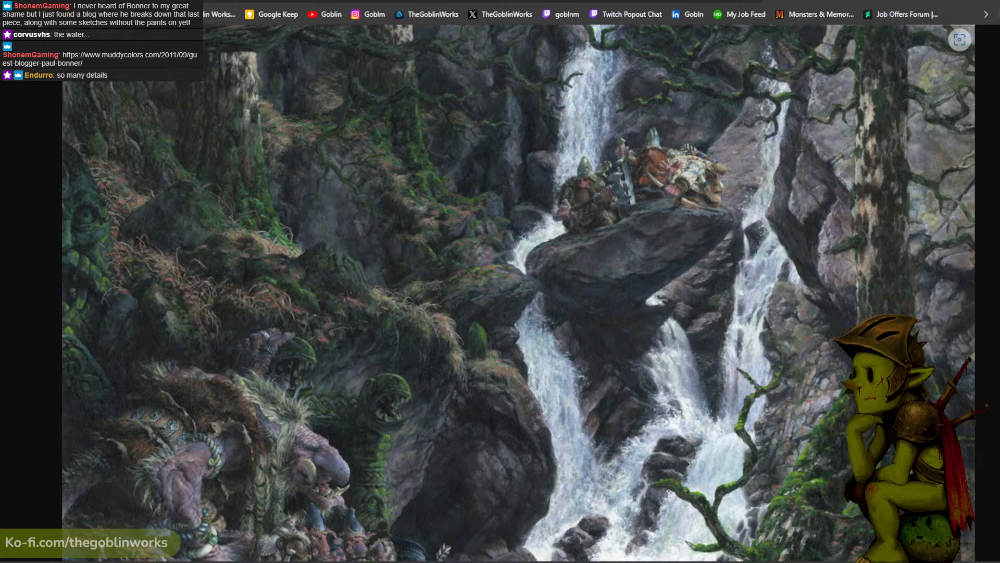
- Close the standalone waterfall image, advance the gallery to image 1 of 10, the blue cavern painting, and leave the enlarged view
key("ctrl+w")
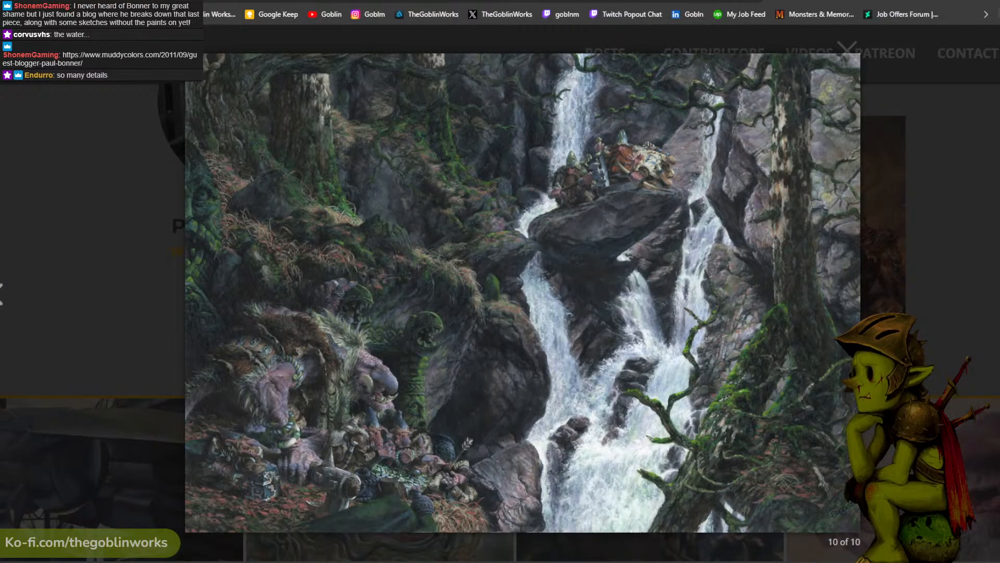
key("Right")
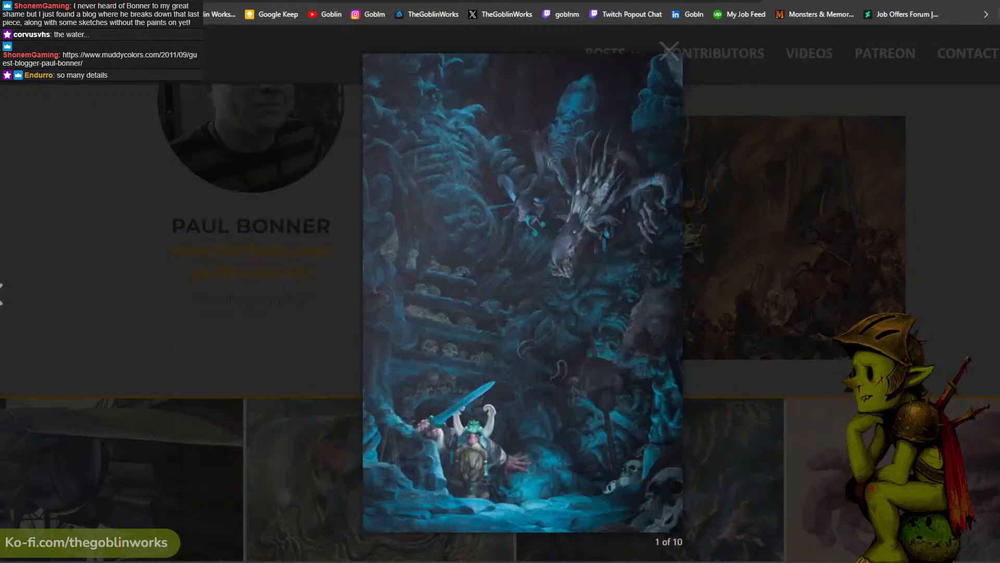
right_click(556, 259)
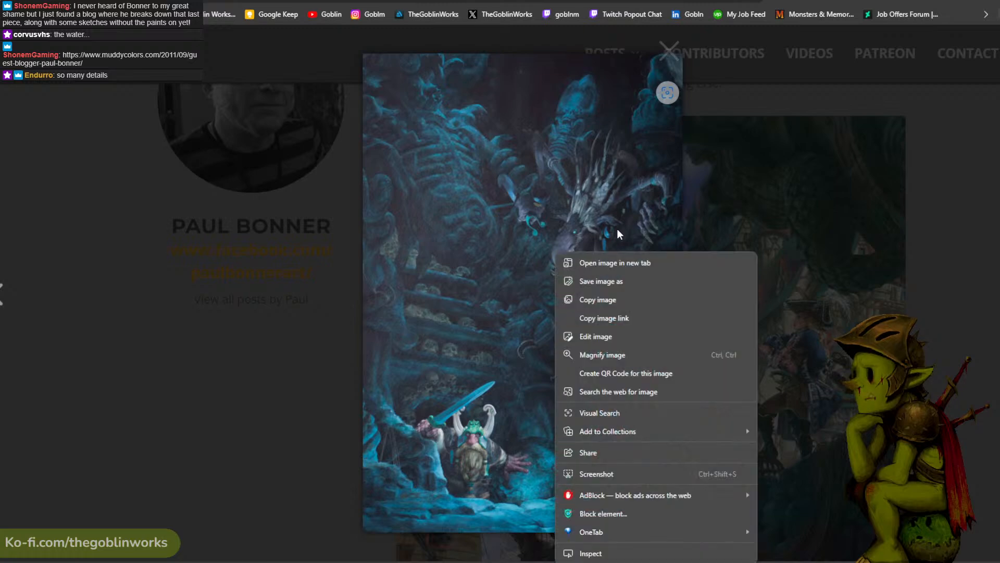
left_click(562, 261)
left_click(982, 269)
- View the rotating slideshow paintings on Paul Bonner's contributor page, down to his posts at the page's end
scroll(982, 270, "down", 3)
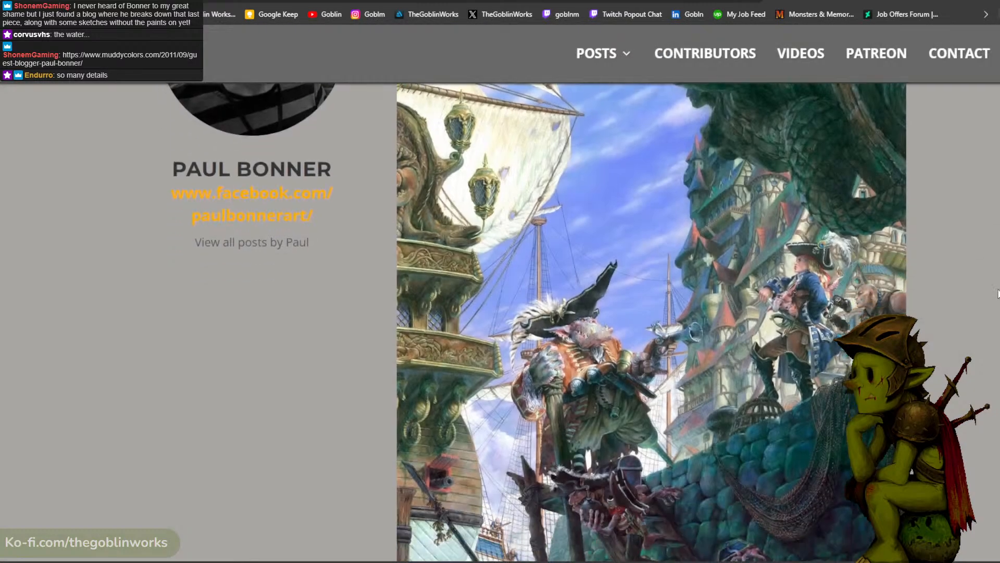
scroll(917, 286, "down", 2)
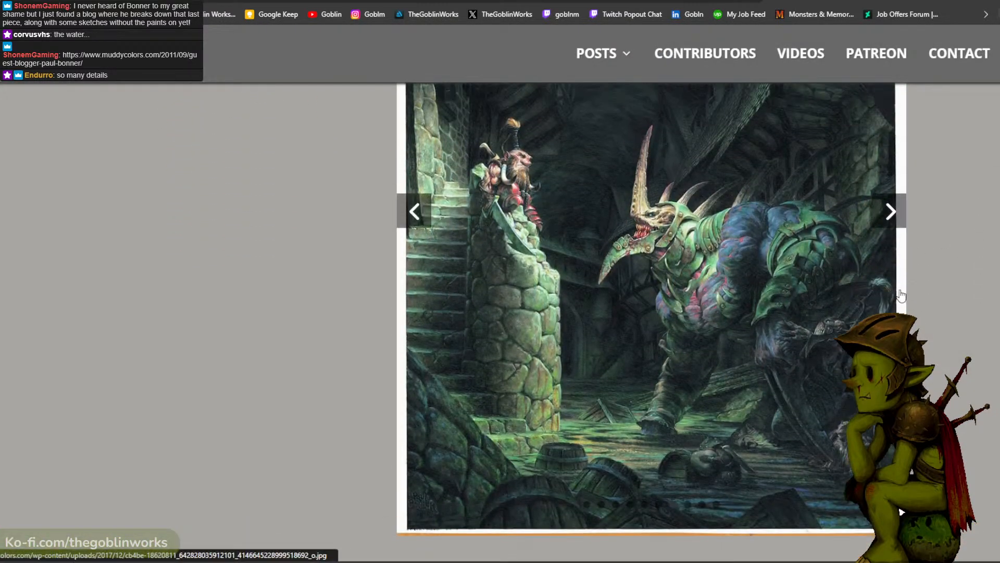
scroll(909, 291, "up", 3)
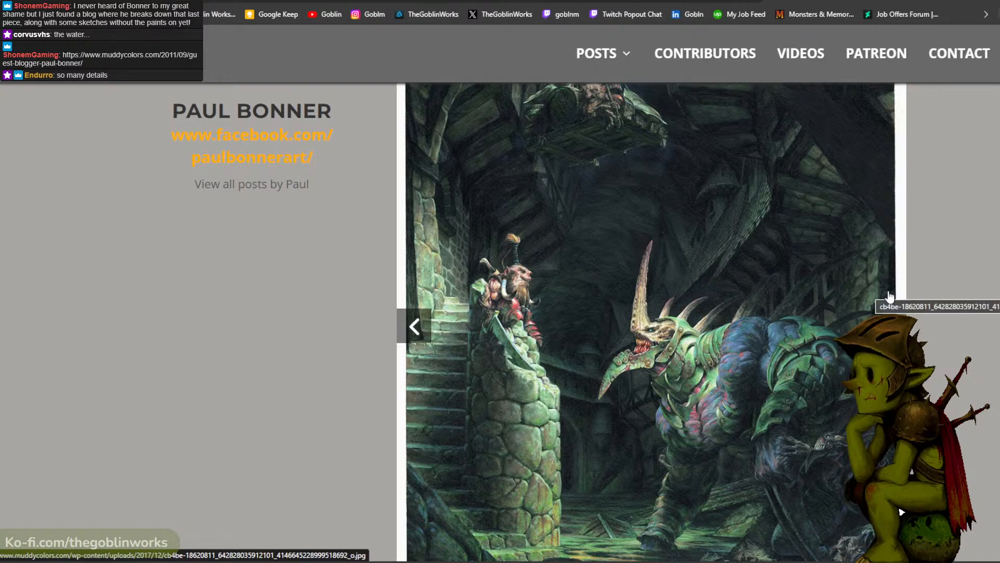
scroll(885, 302, "down", 3)
scroll(875, 308, "down", 4)
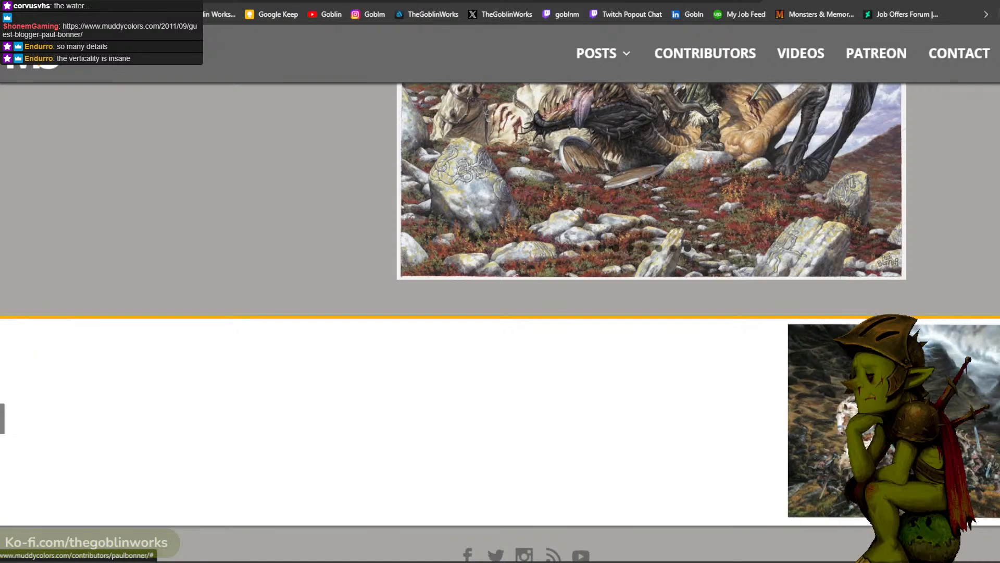
- Open Bonner's post "A Visual Guide to Attaining Bling" and open its horseman painting in a new browser tab
left_click(909, 419)
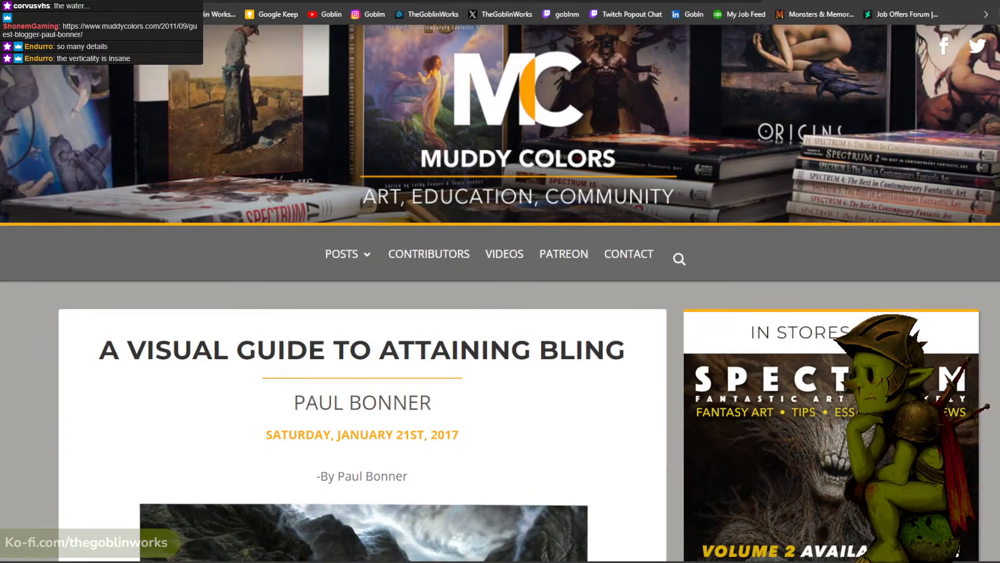
scroll(680, 303, "down", 2)
scroll(679, 304, "down", 2)
right_click(409, 364)
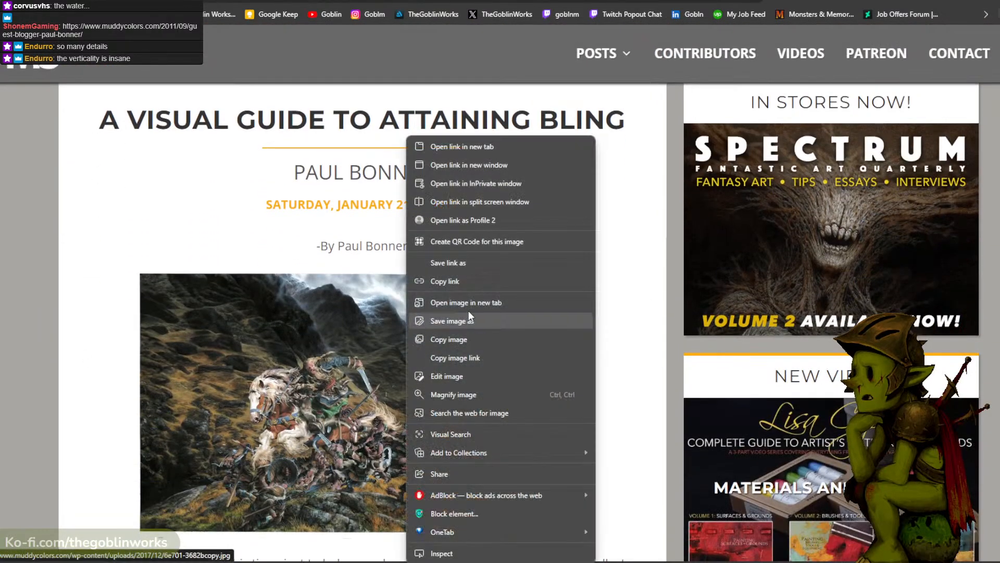
left_click(490, 149)
left_click(640, 1)
- Examine the enlarged horseman painting from the stormy mountain sky down to the goblins and grassy rocks
scroll(571, 236, "down", 3)
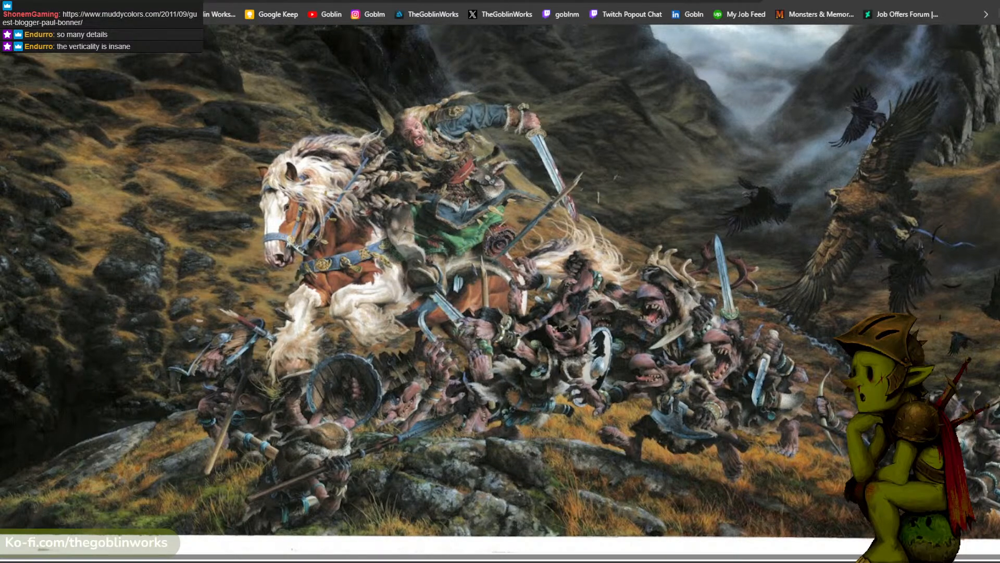
key("ctrl+Tab")
scroll(702, 335, "down", 3)
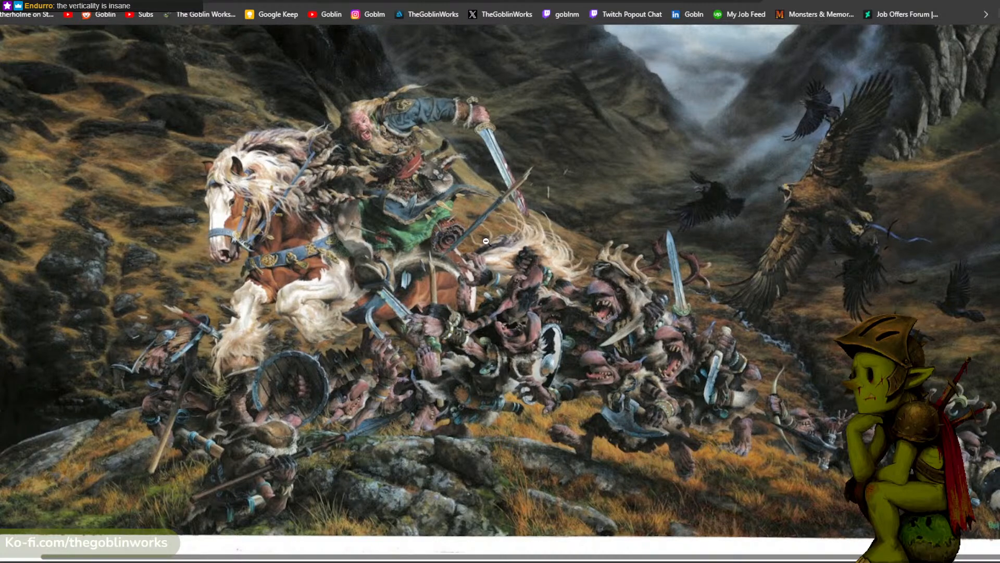
scroll(535, 219, "left", 1)
scroll(559, 233, "up", 3)
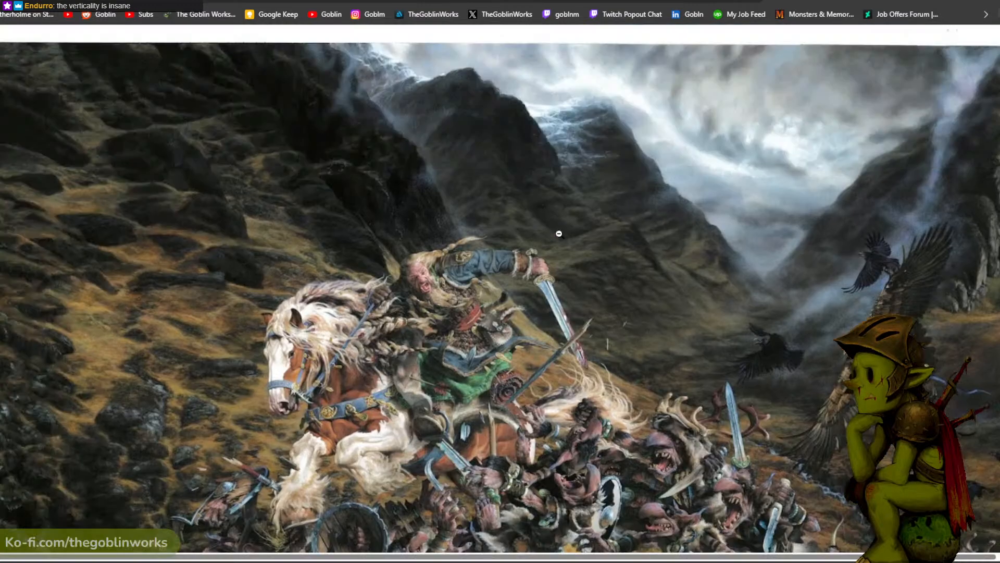
scroll(559, 233, "down", 2)
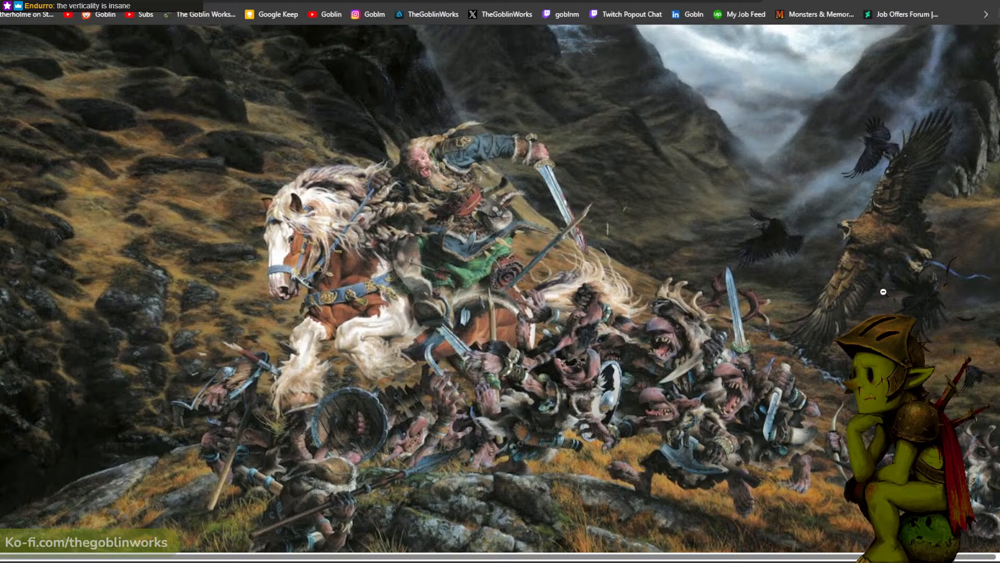
scroll(882, 291, "down", 1)
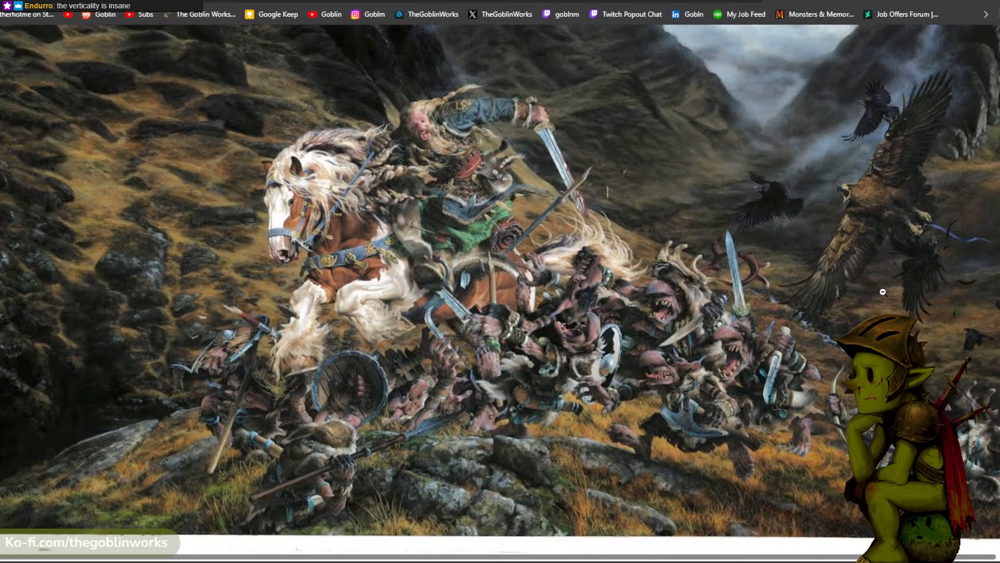
scroll(882, 292, "up", 1)
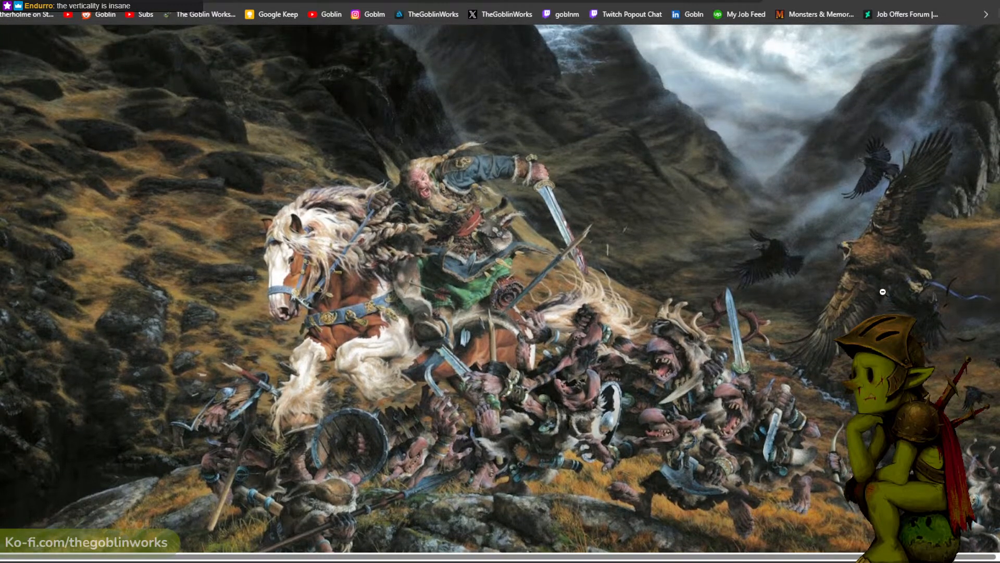
scroll(882, 292, "up", 2)
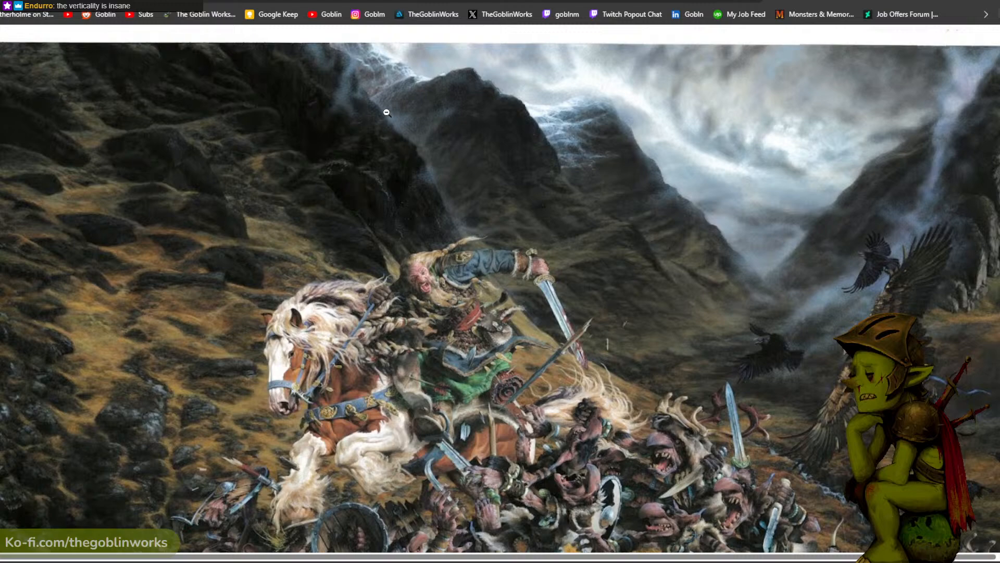
scroll(880, 178, "down", 3)
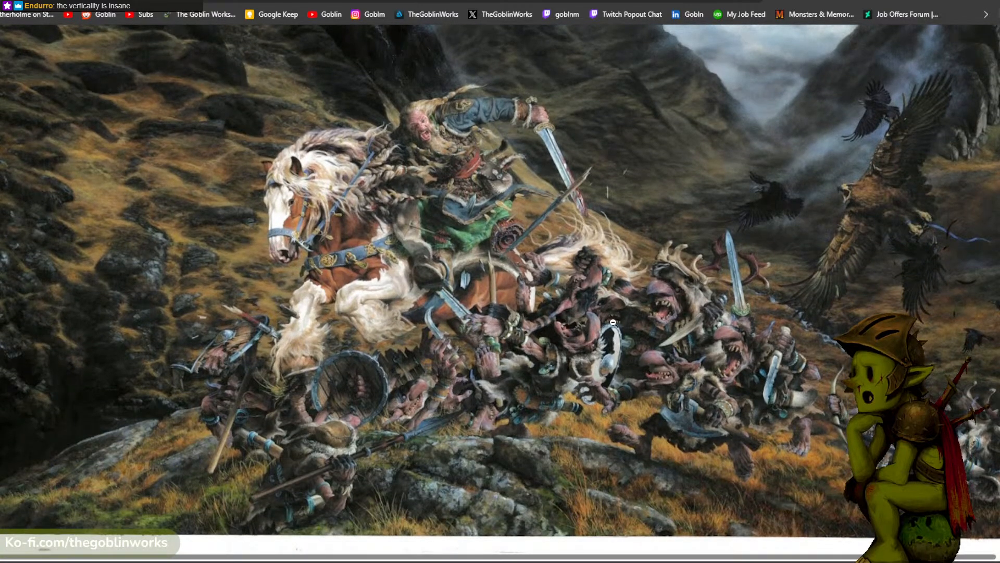
- Switch the horseman painting between magnifications and study the goblin horde surging around the horse
left_click(648, 329)
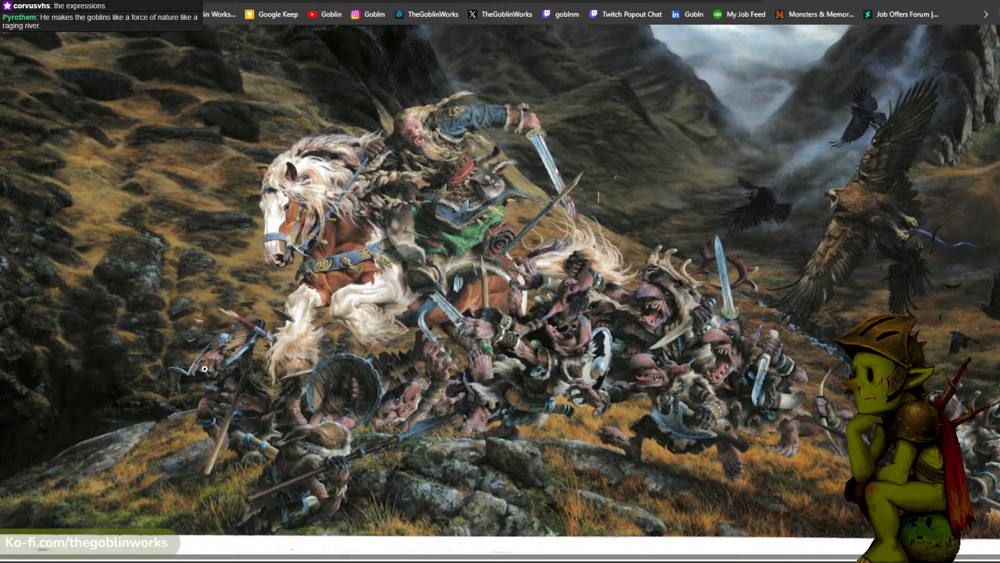
left_click(586, 346)
scroll(601, 376, "down", 3)
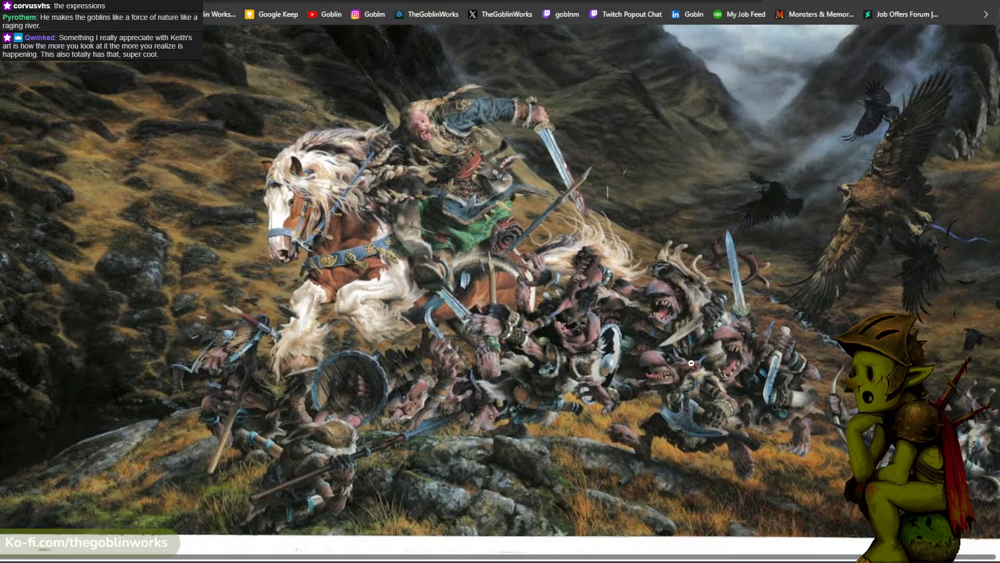
scroll(630, 396, "up", 3)
scroll(647, 404, "down", 1)
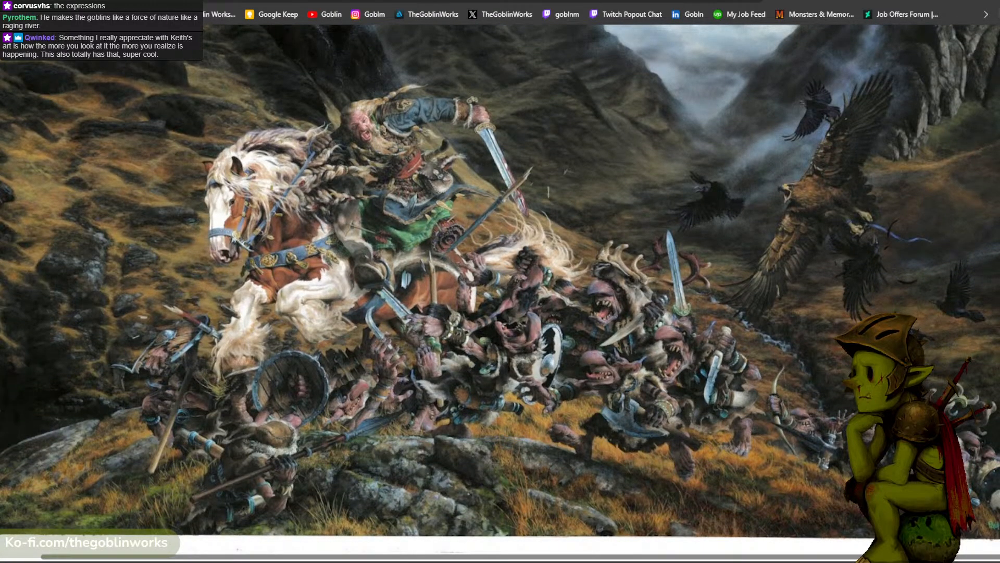
- Look through the open tabs with Brian Froud image results and the goblin art portfolio, returning to Bonner's horseman painting
left_click(484, 1)
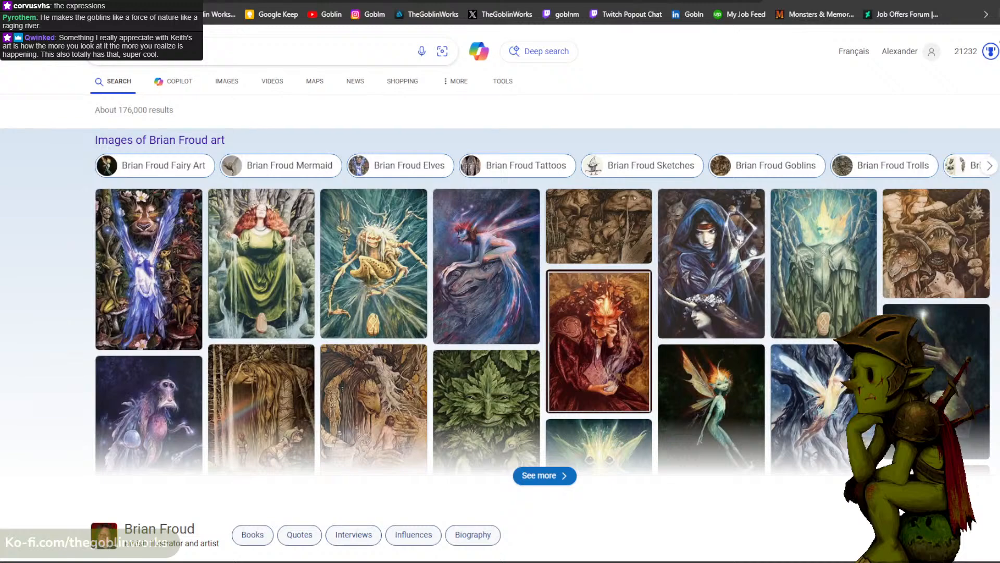
key("ctrl+Tab")
key("ctrl+Tab")
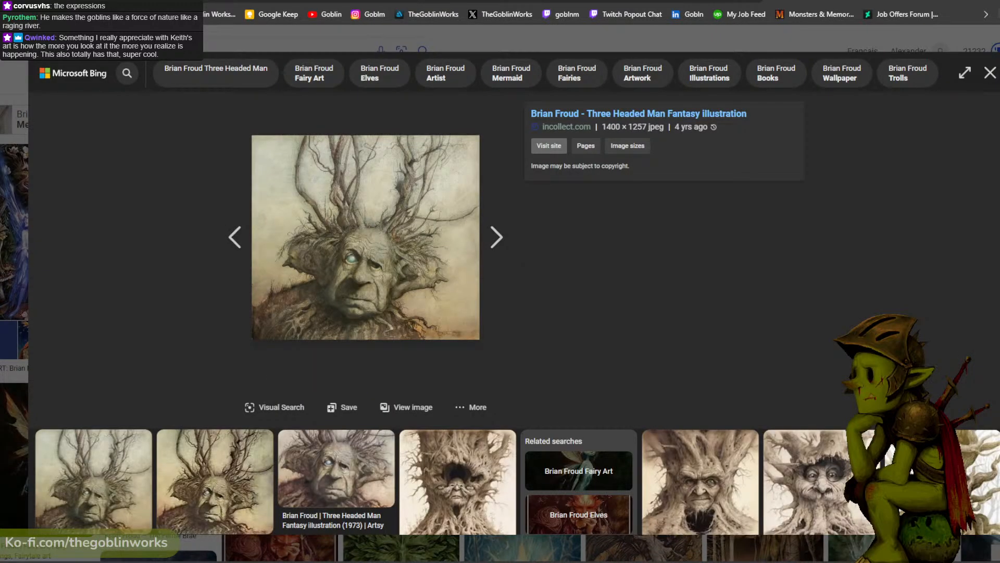
key("ctrl+Tab")
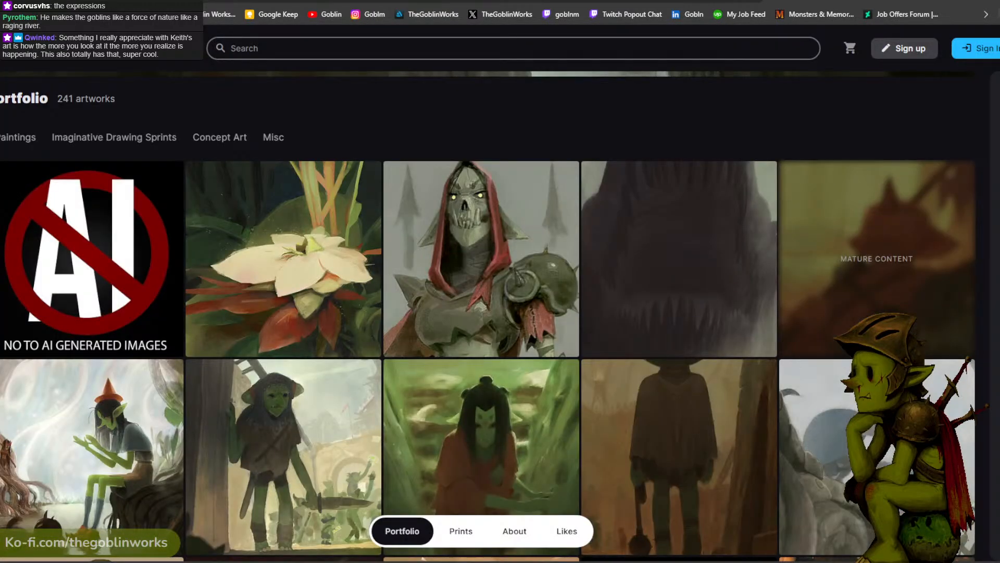
key("ctrl+Tab")
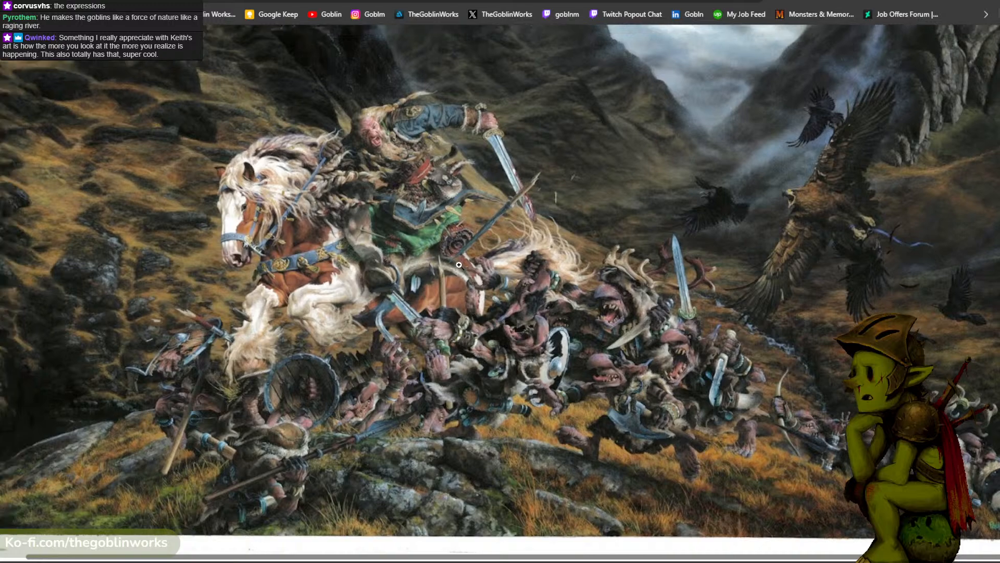
- Enlarge the horseman painting again and examine the rider, the goblins and the valley behind them
left_click(447, 285)
left_click(450, 293)
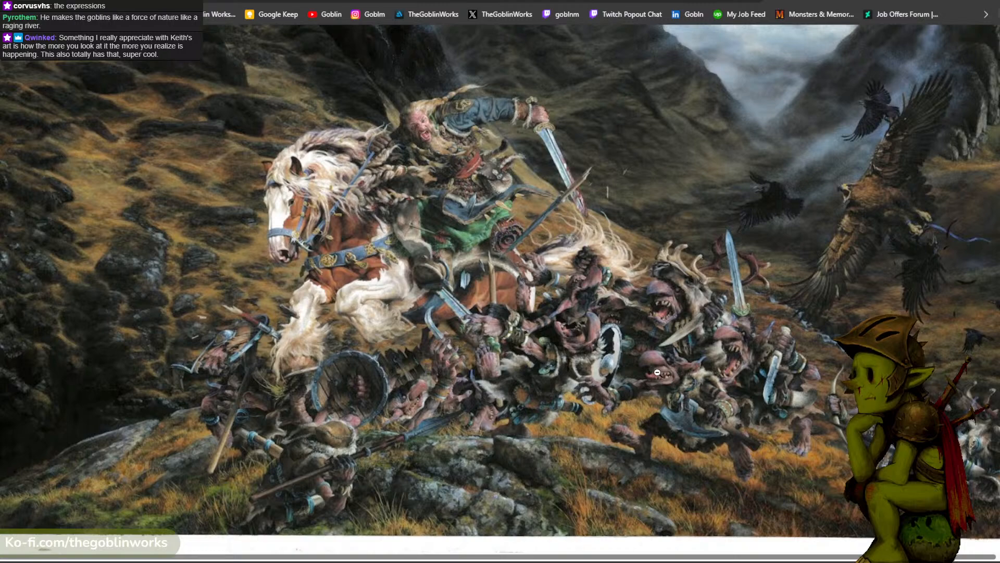
scroll(656, 373, "up", 1)
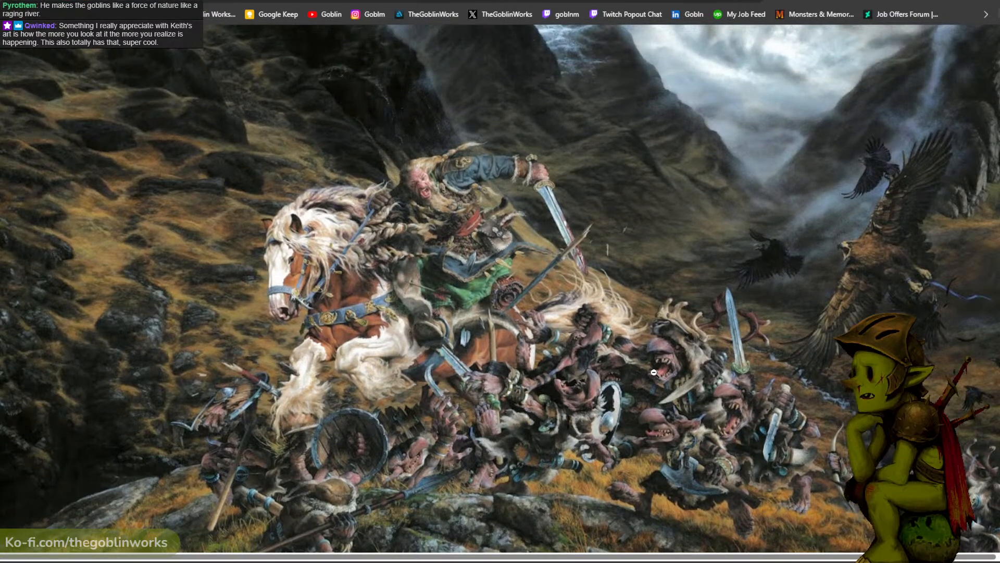
- Examine Bonner's horseman painting once more, comparing the stormy valley sky with the goblin horde and grassy foreground
scroll(653, 372, "up", 2)
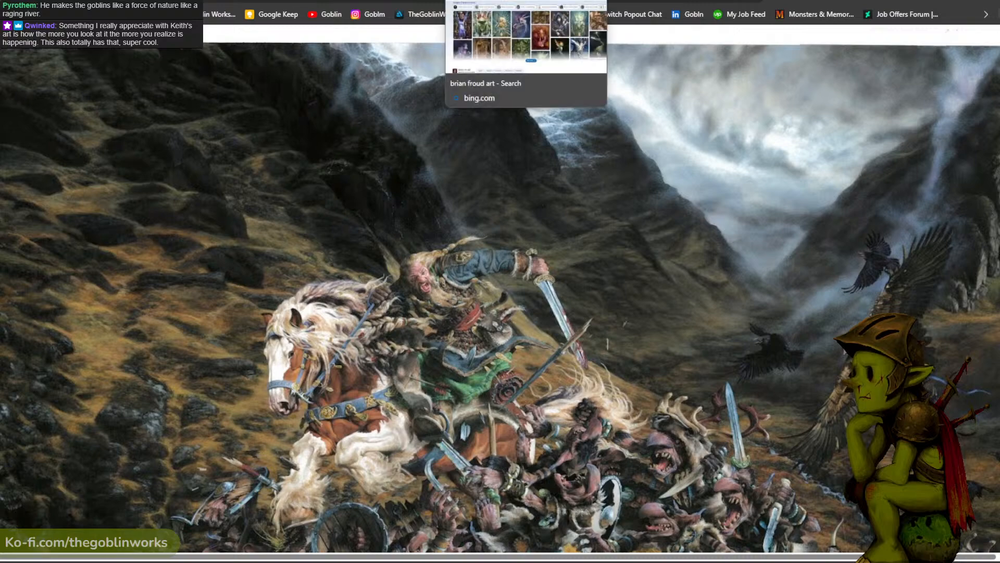
scroll(605, 89, "down", 3)
scroll(612, 97, "up", 3)
scroll(596, 301, "down", 2)
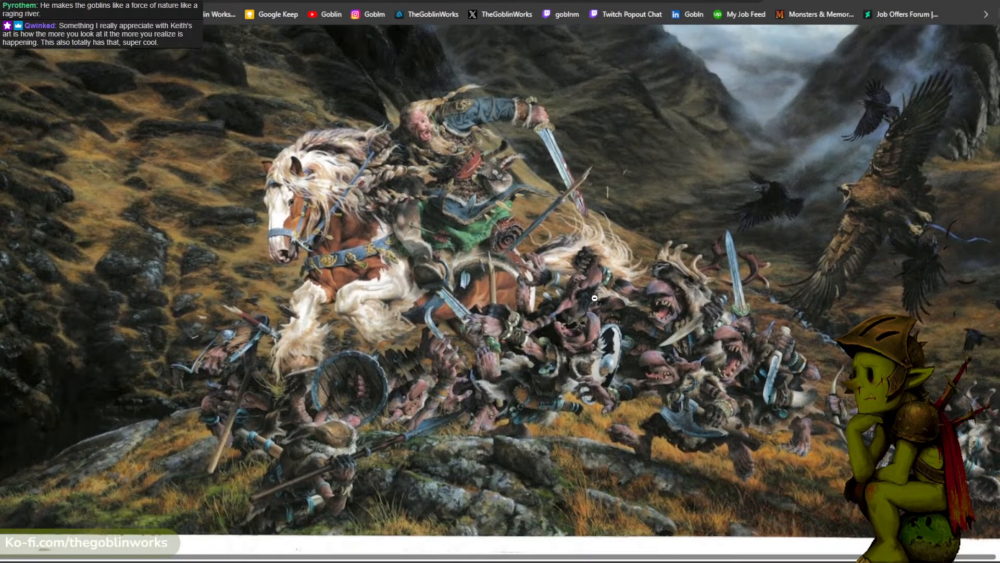
scroll(595, 298, "up", 2)
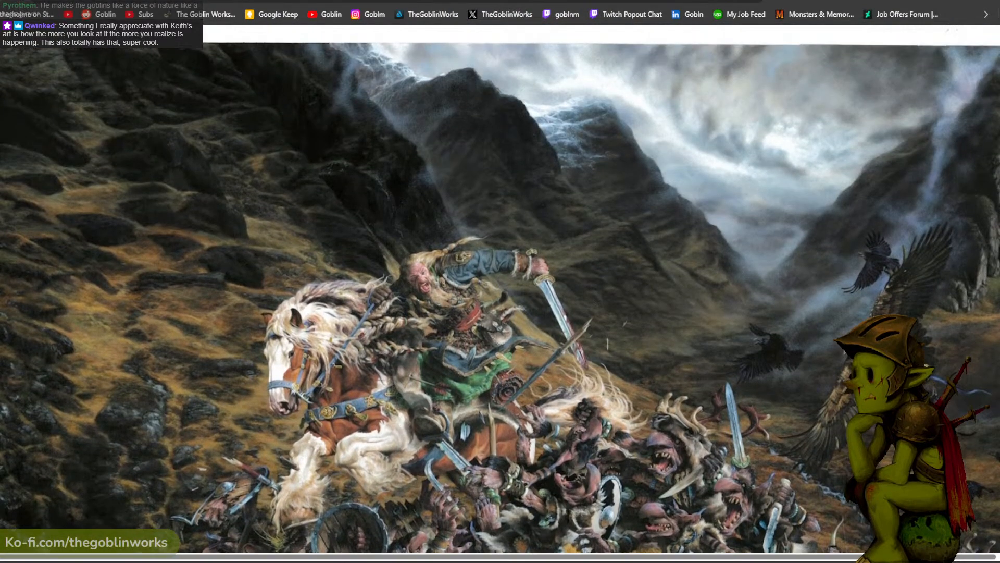
- Browse the Brian Froud image results one by one, studying the faery, goblin and troll illustrations in enlarged view
left_click(448, 1)
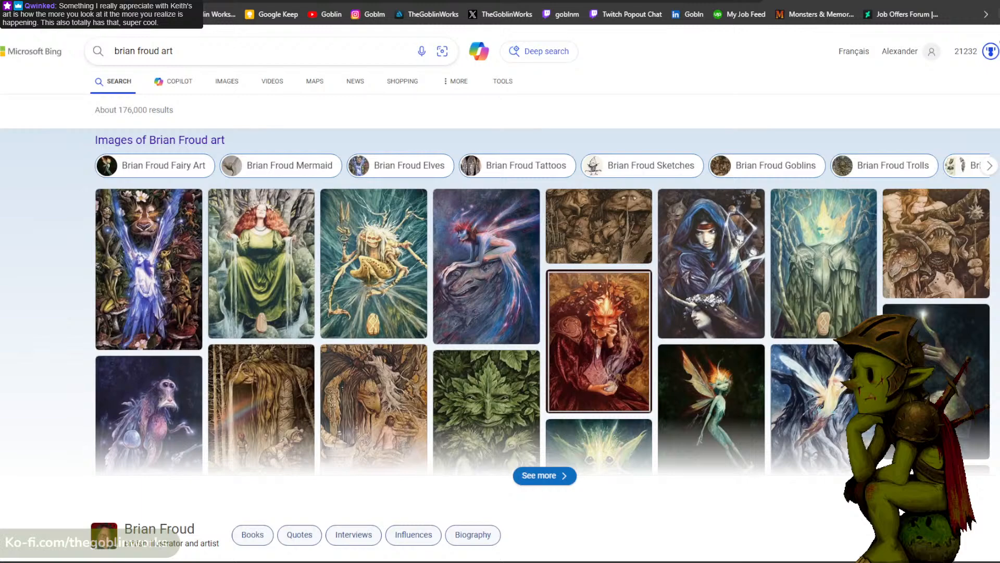
left_click(563, 1)
left_click(488, 240)
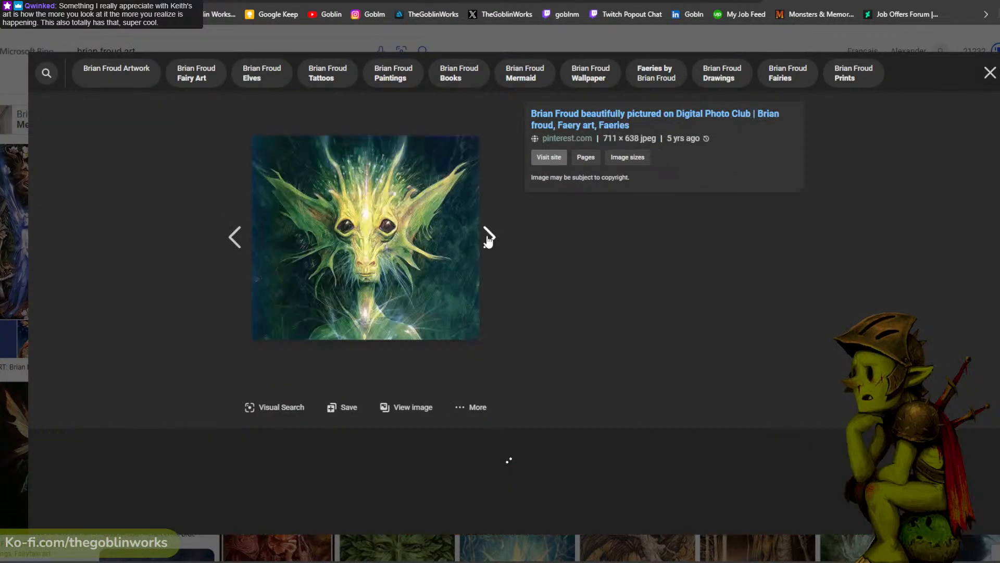
left_click(488, 237)
left_click(488, 237)
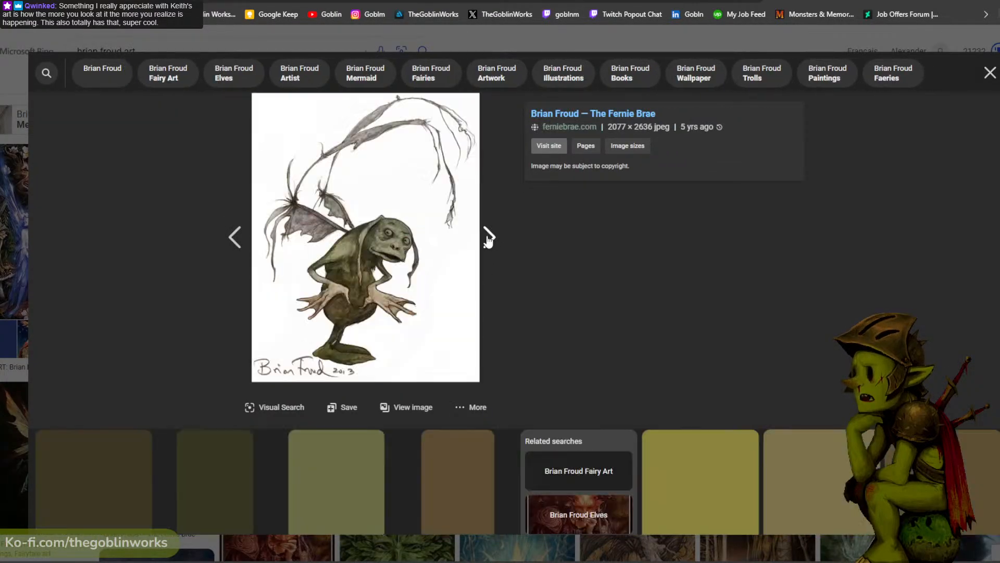
left_click(488, 237)
left_click(488, 237)
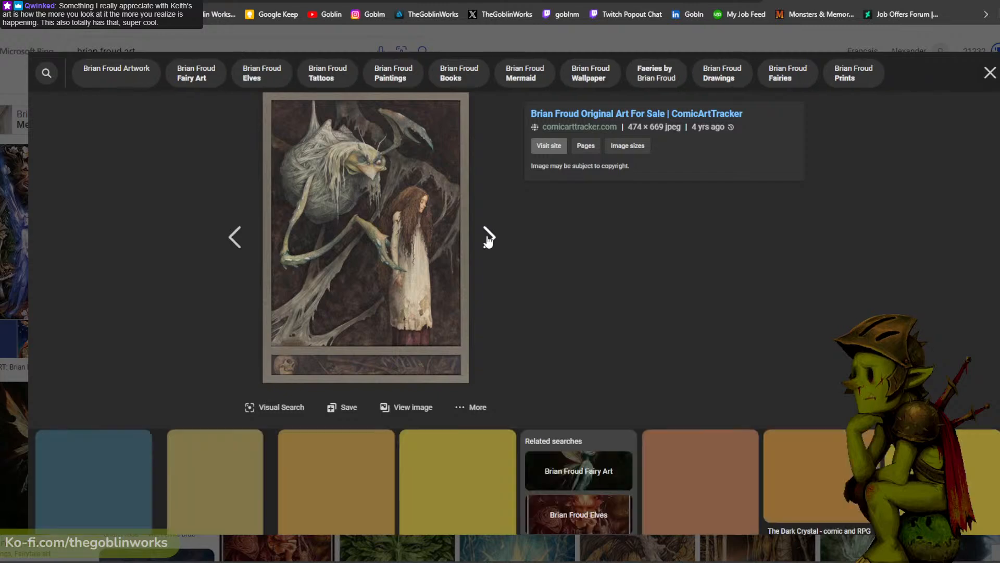
left_click(488, 237)
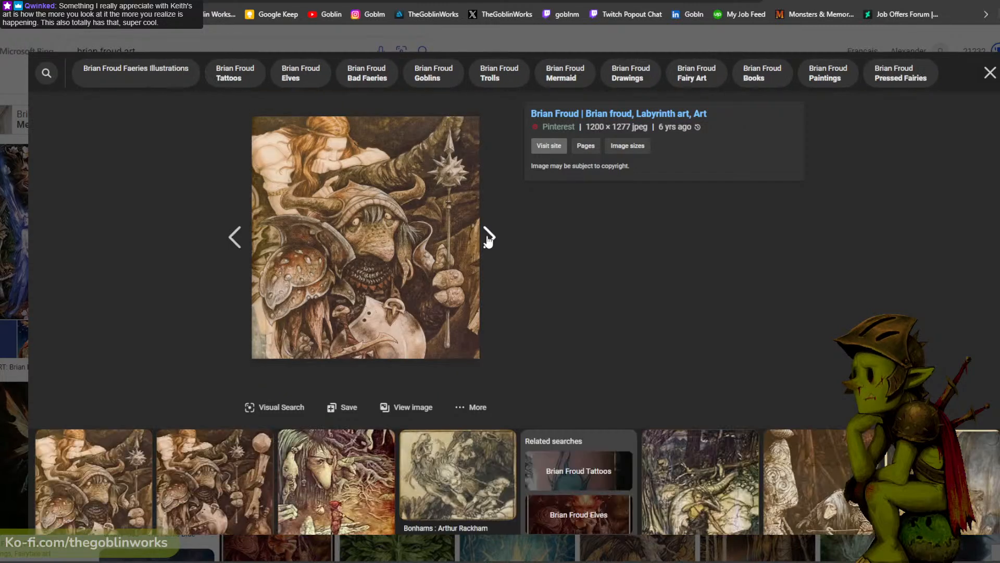
left_click(488, 237)
left_click(488, 237)
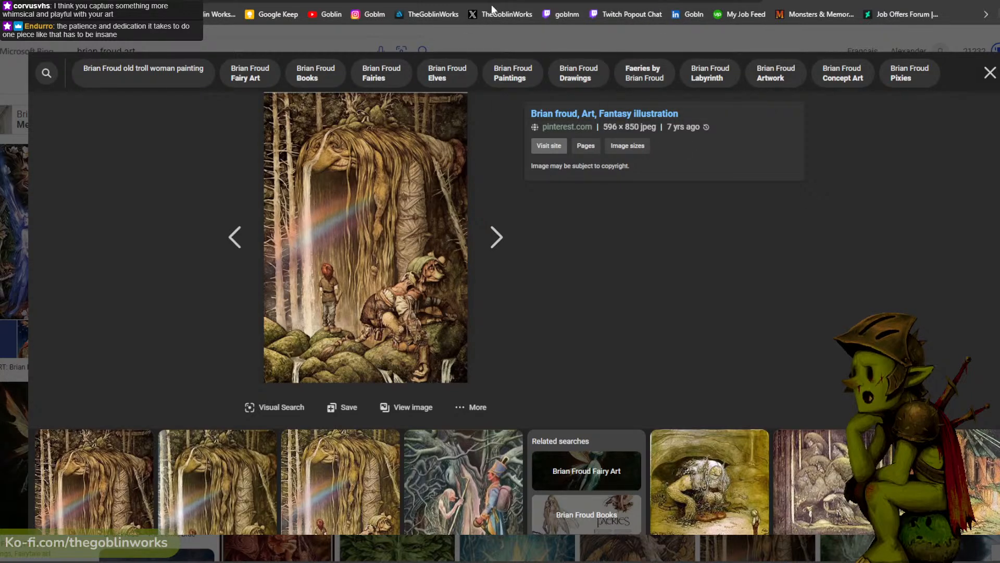
- Look through the other open artwork pages, including the blue cavern painting, the goblin portfolio and Paul Bonner's Muddy Colors article
left_click(531, 0)
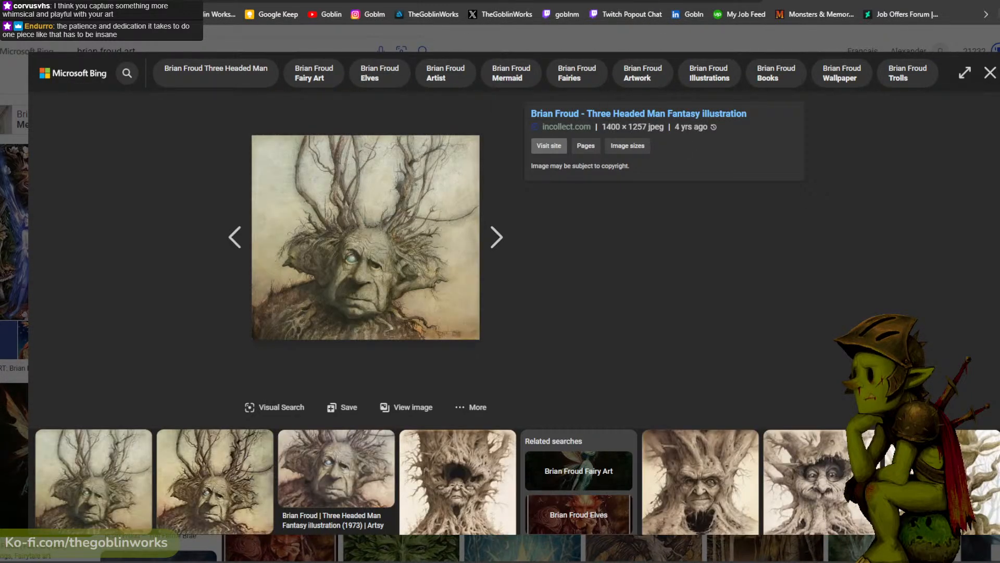
left_click(532, 0)
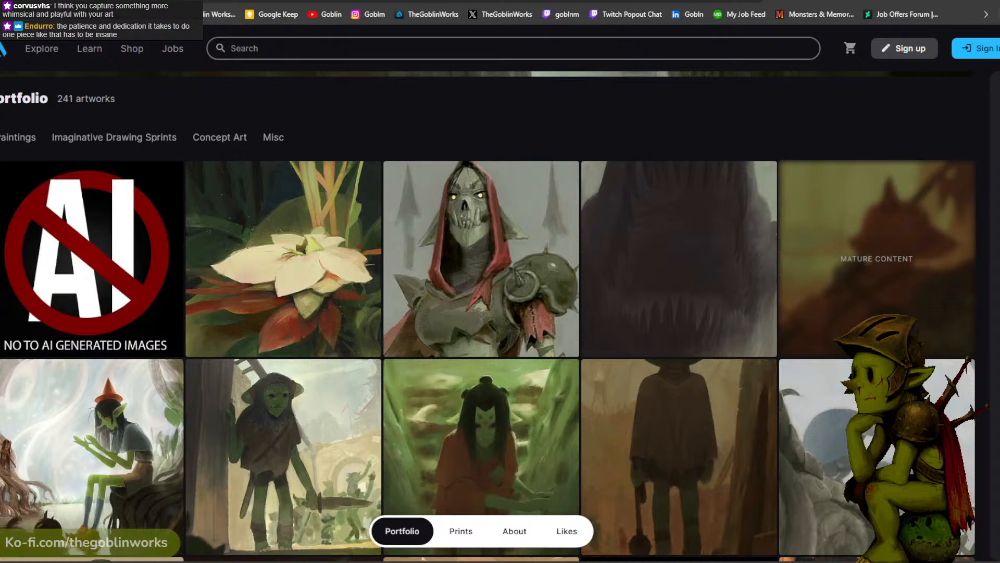
key("ctrl+Tab")
key("ctrl+shift+Tab")
key("ctrl+shift+Tab")
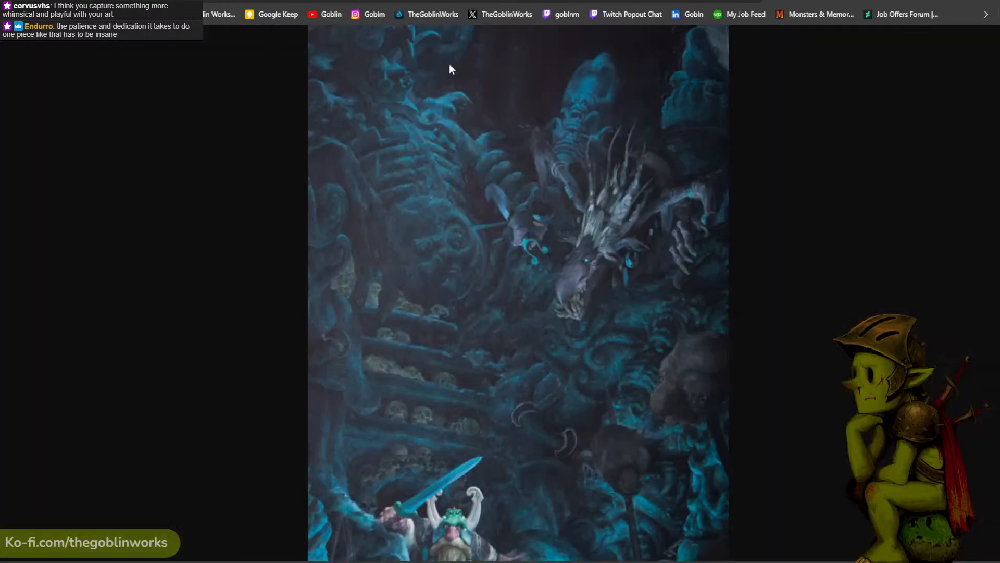
scroll(496, 116, "down", 2)
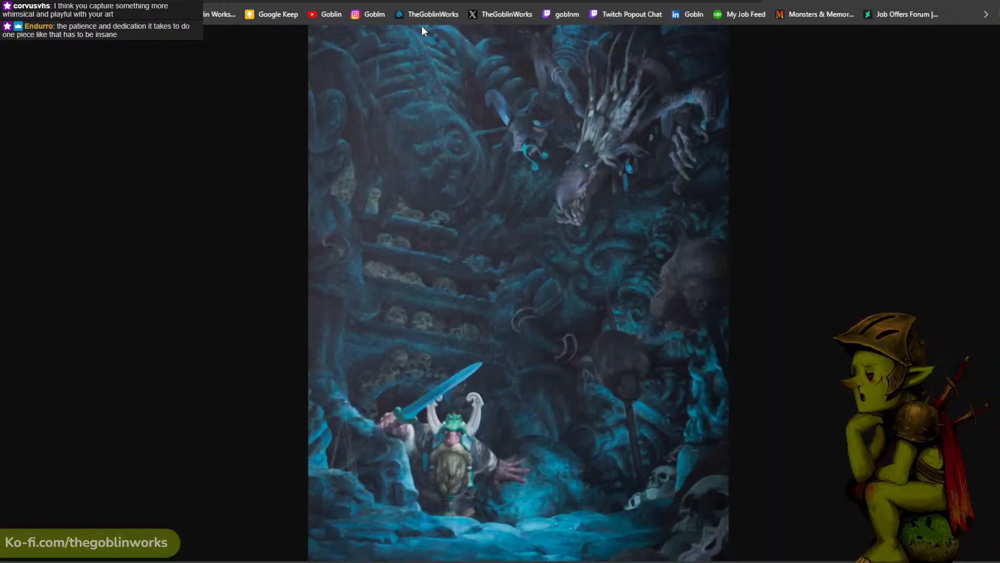
left_click(421, 0)
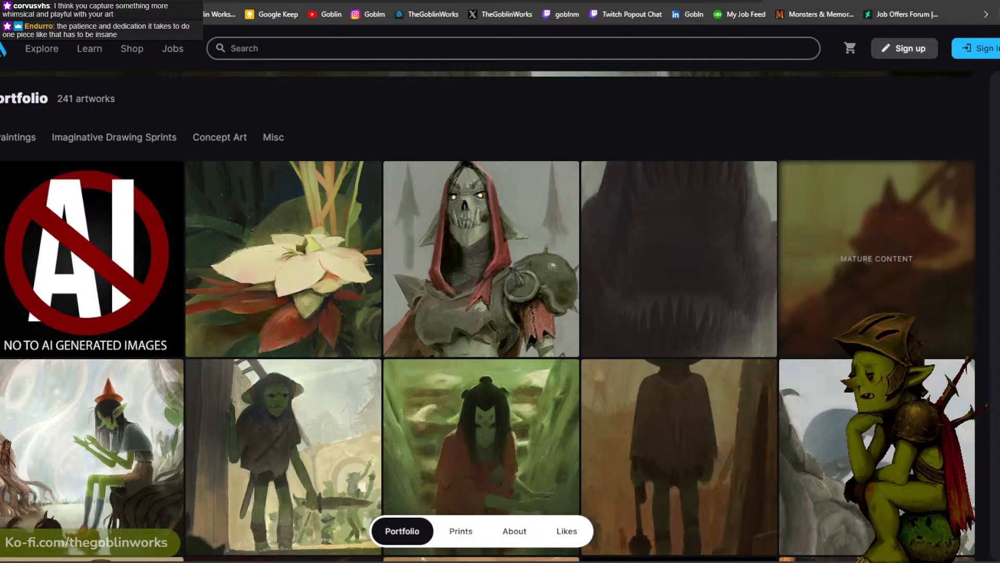
left_click(526, 0)
scroll(550, 121, "down", 4)
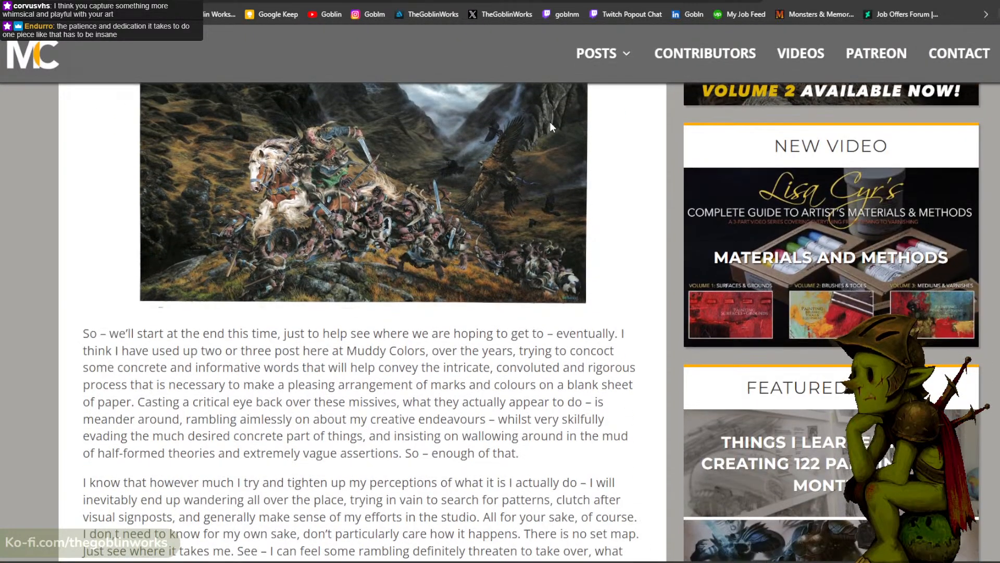
scroll(549, 121, "up", 6)
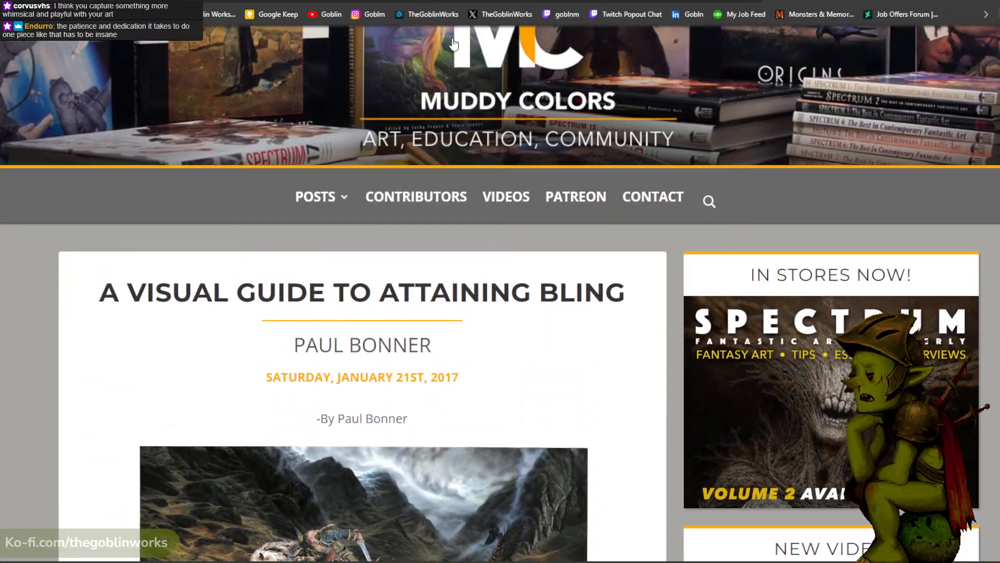
- Open the Monsters & Memories site and look over its gameplay section and latest updates
left_click(441, 0)
left_click(526, 0)
left_click(547, 0)
scroll(767, 158, "down", 14)
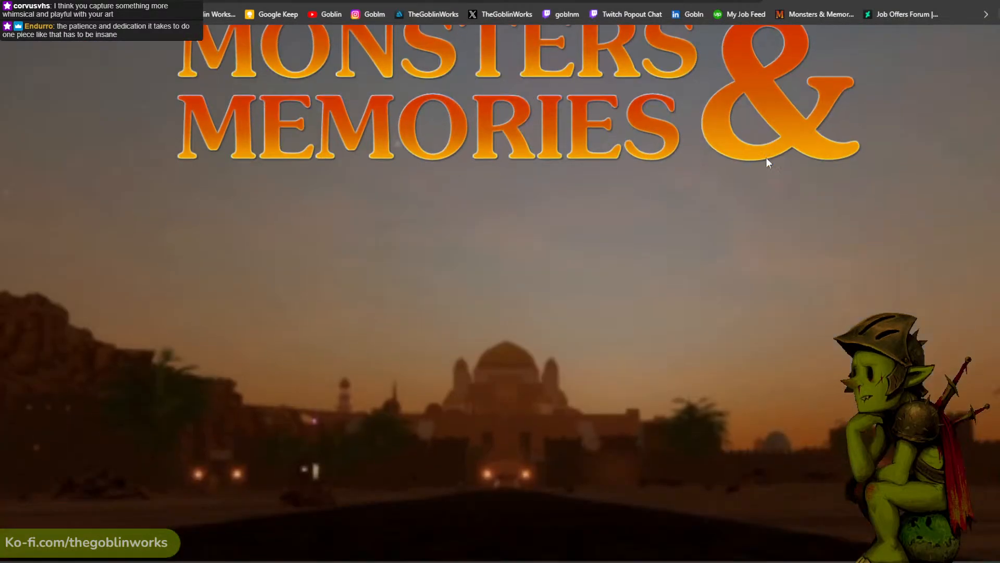
scroll(767, 163, "down", 6)
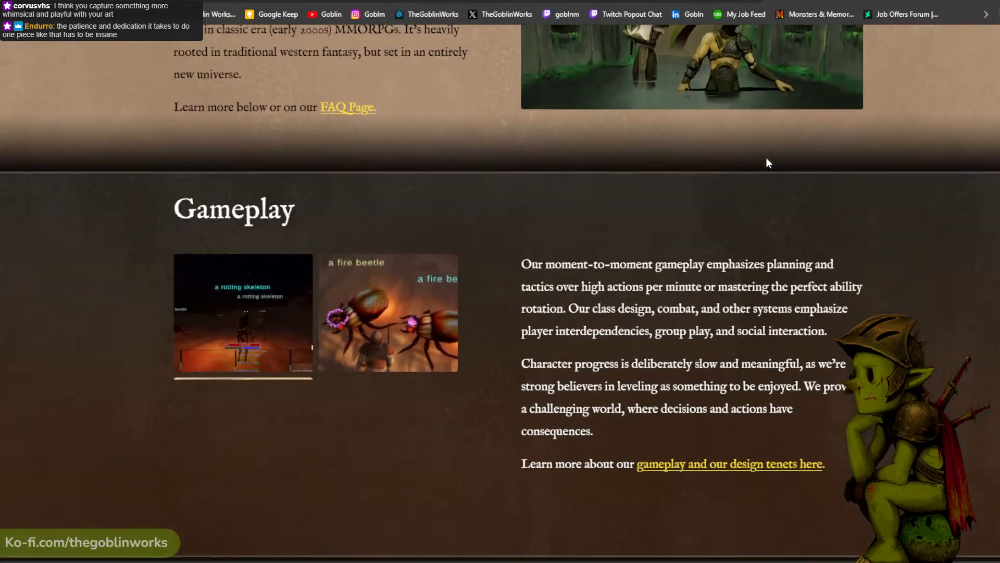
scroll(767, 163, "down", 10)
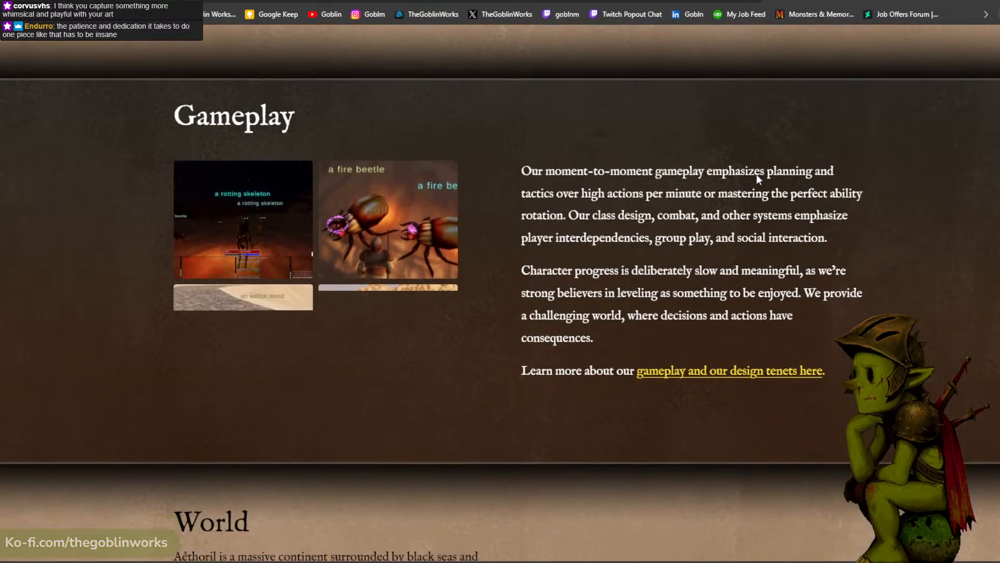
scroll(766, 169, "up", 20)
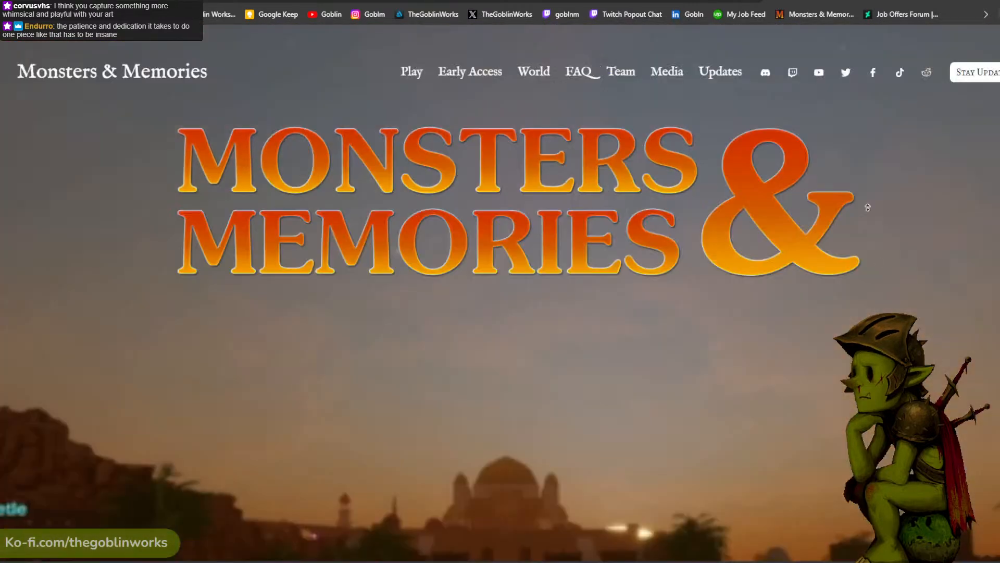
left_click(716, 75)
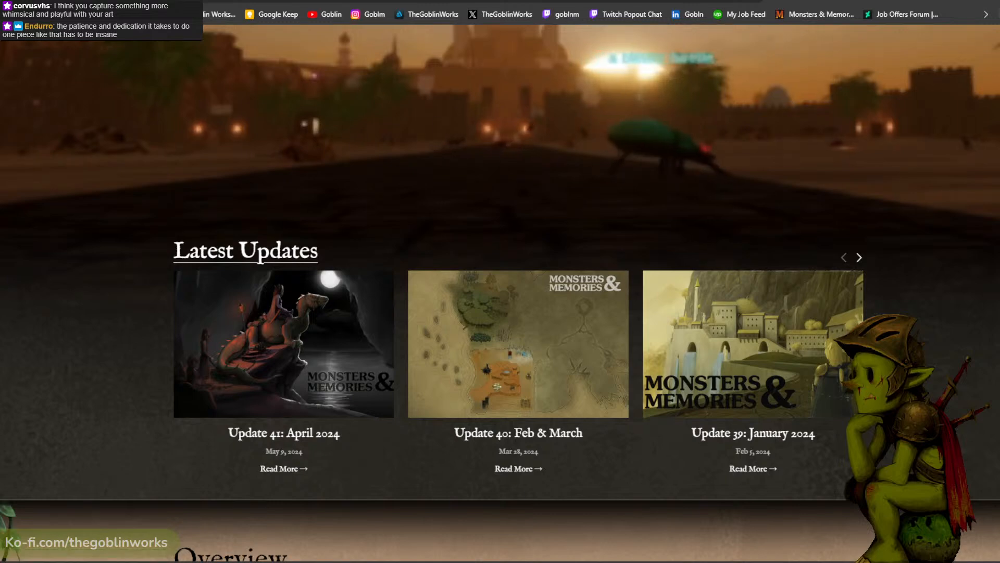
- Switch back to Photoshop and save the ogre, shaman and rat painting
left_click(458, 1)
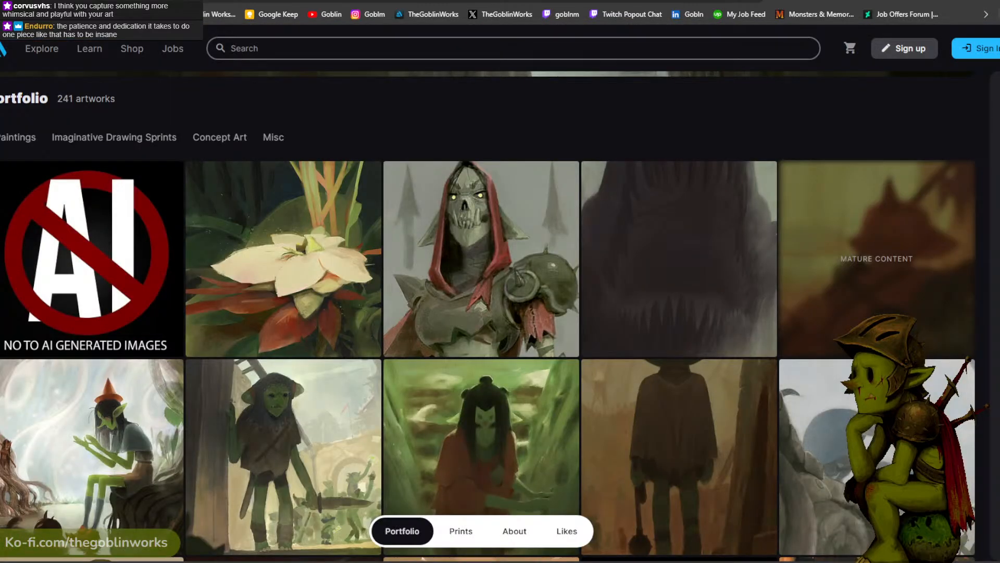
left_click(964, 1)
left_click_drag(390, 431, 584, 272)
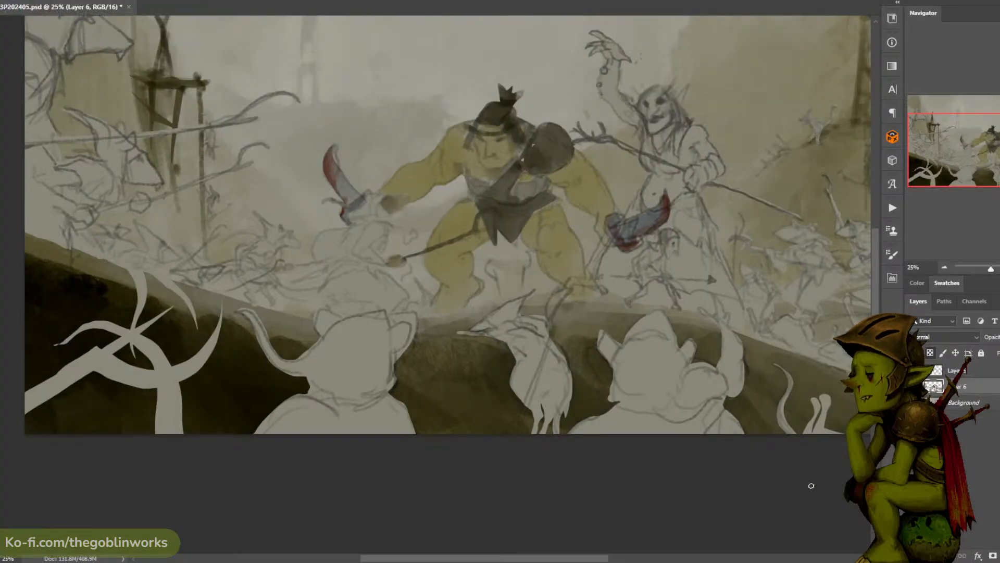
mouse_move(726, 40)
left_mouse_down()
mouse_move(734, 33)
mouse_move(710, 67)
mouse_move(616, 83)
mouse_move(620, 58)
mouse_move(667, 77)
left_mouse_up()
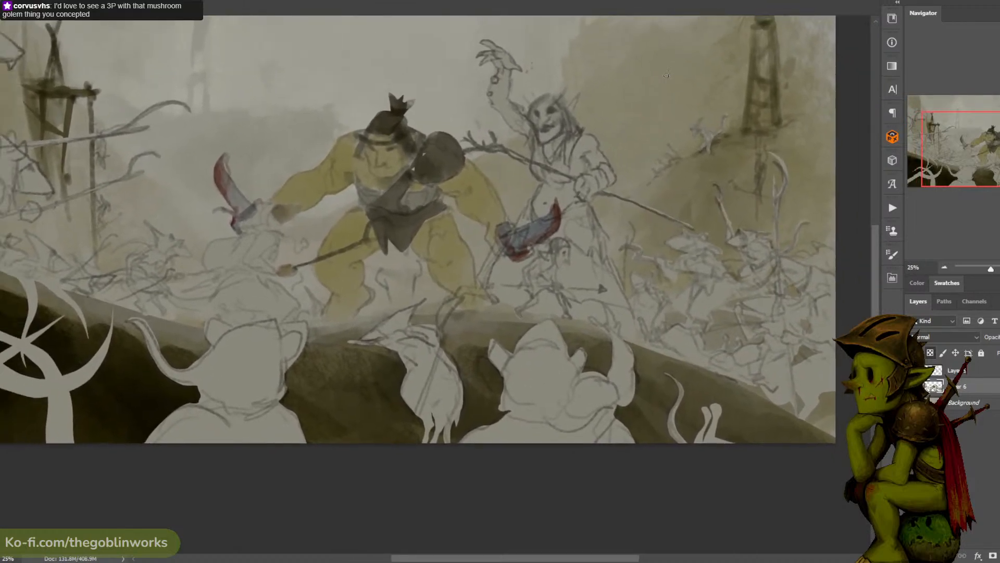
key("ctrl+minus")
key("ctrl+plus")
key("ctrl+s")
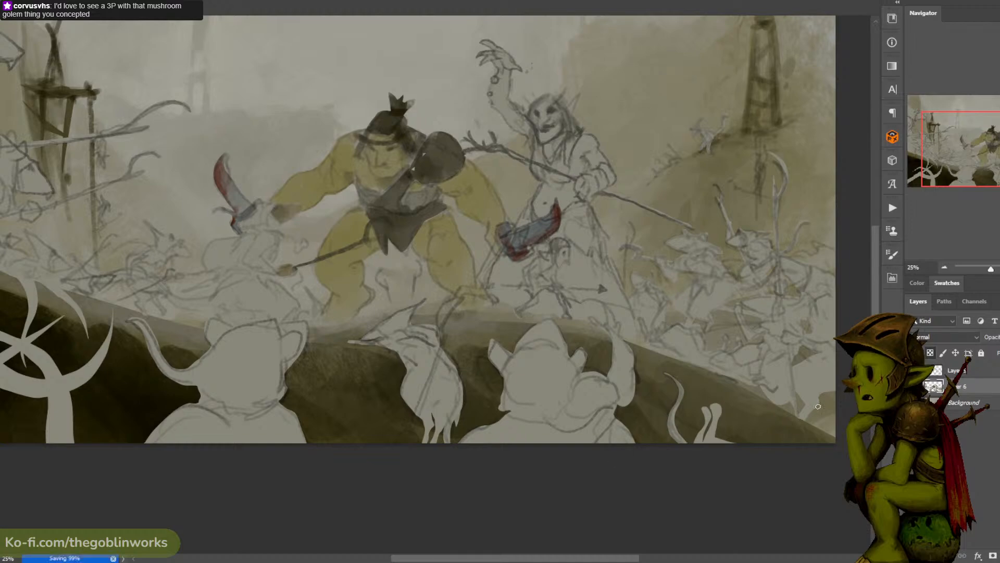
- Choose a near-black foreground colour and paint the ogre's eye beneath the headband on the colour layer
key("ctrl+plus")
left_click_drag(489, 145, 542, 185)
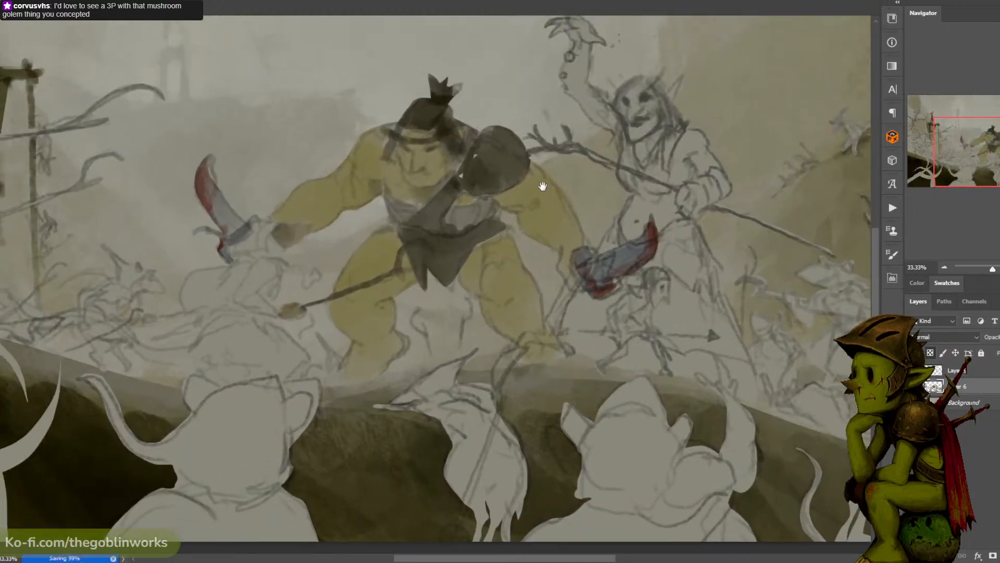
key("ctrl+plus")
left_click_drag(556, 129, 565, 192)
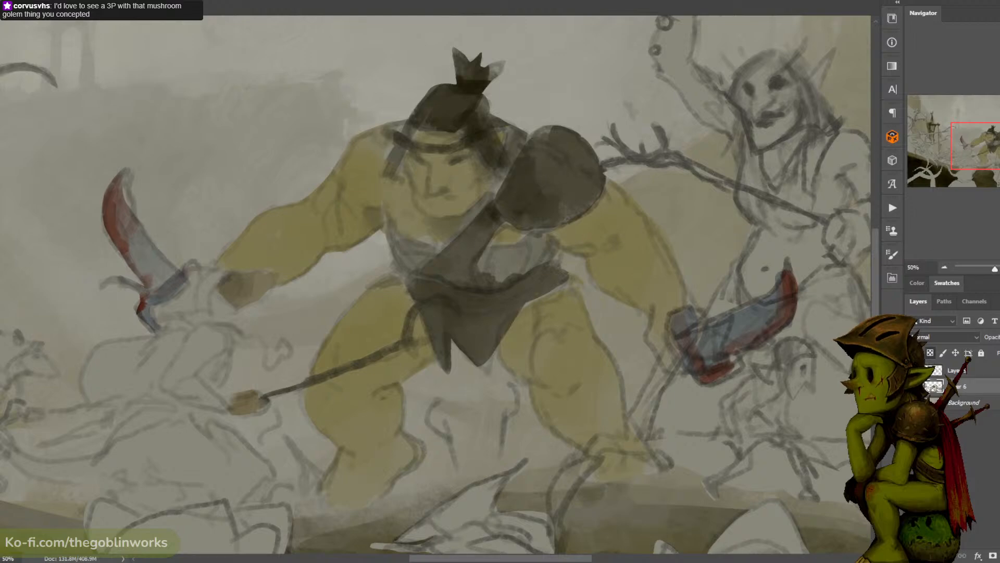
left_click(1, 386)
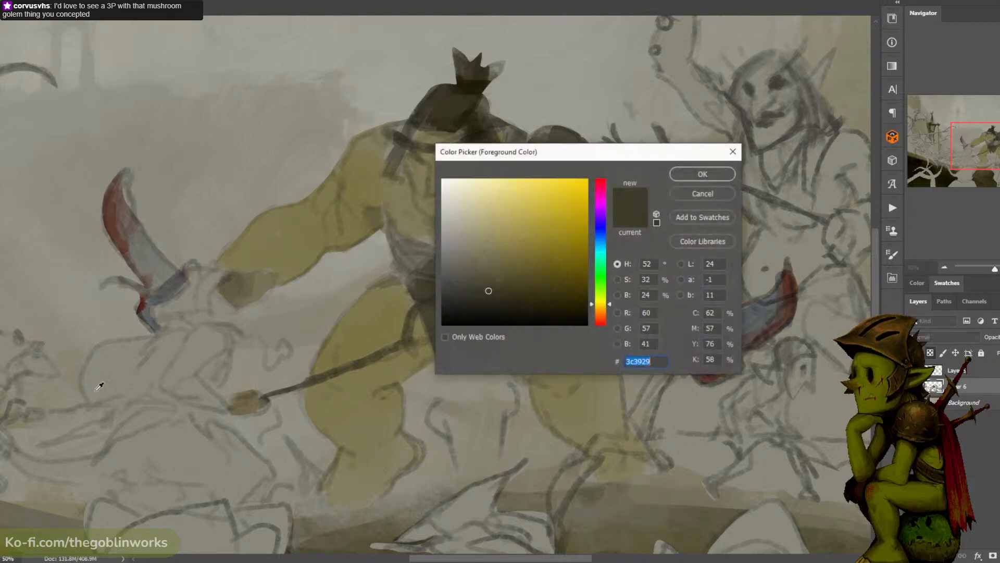
left_click_drag(454, 313, 401, 369)
left_click(703, 174)
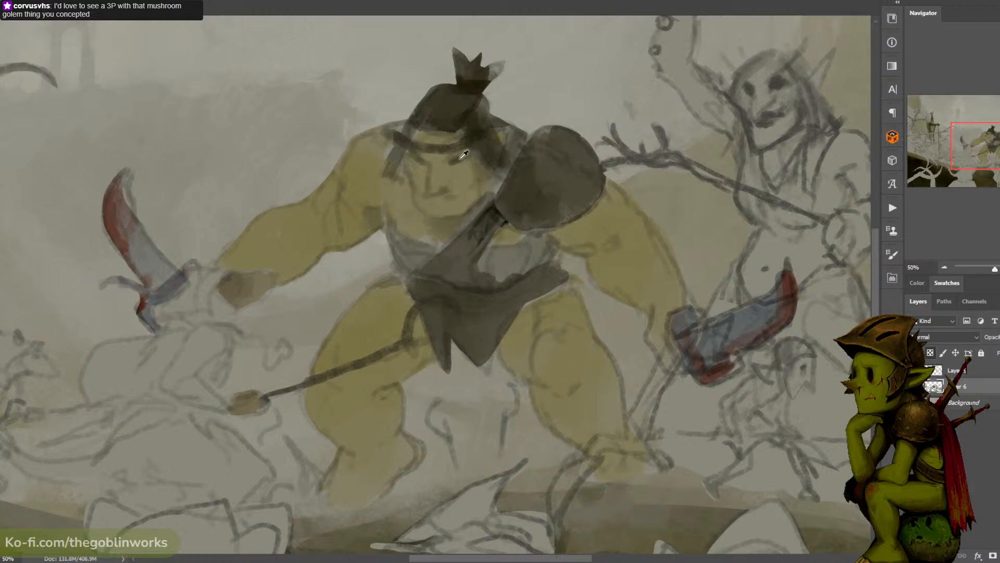
left_click(2, 375)
left_click_drag(548, 154, 672, 108)
left_click(464, 170)
- Choose a warmer, more saturated brown and paint a short stroke along the ogre's nose
left_click(724, 263)
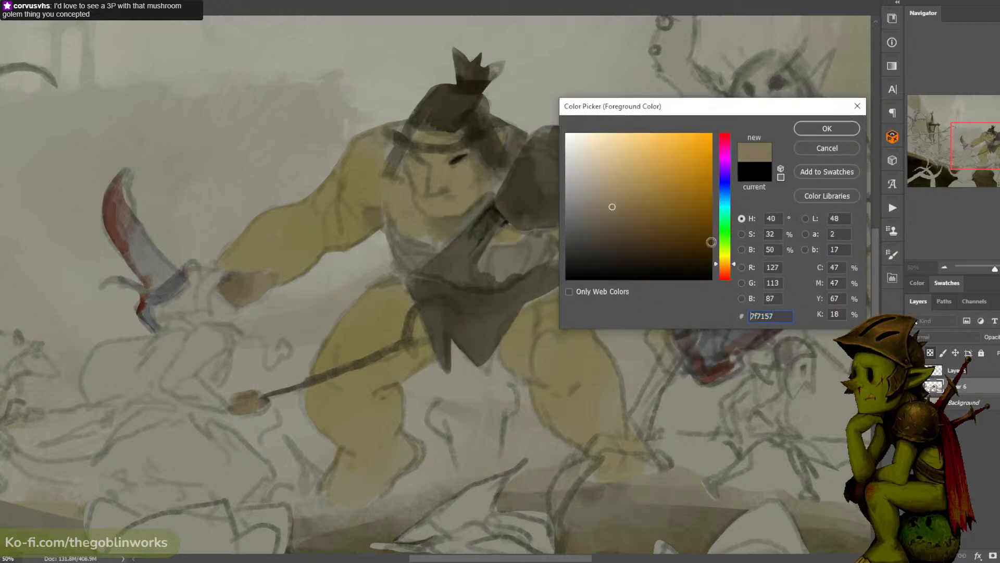
left_click(627, 201)
left_click(827, 128)
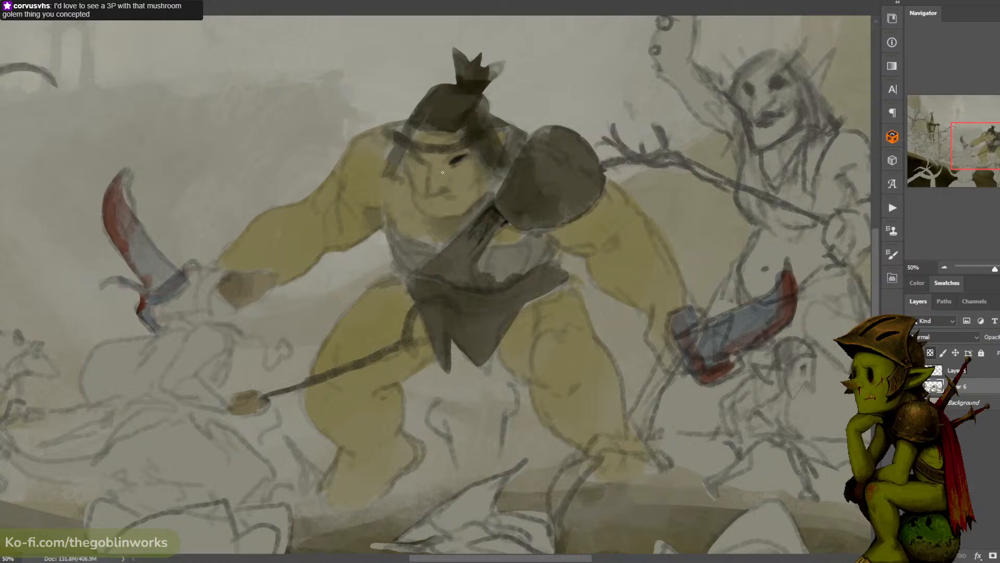
left_click_drag(438, 171, 435, 187)
- Check the colours without the sketch lines, and try to merge the sketch layer down into the colour layer
left_click(913, 371)
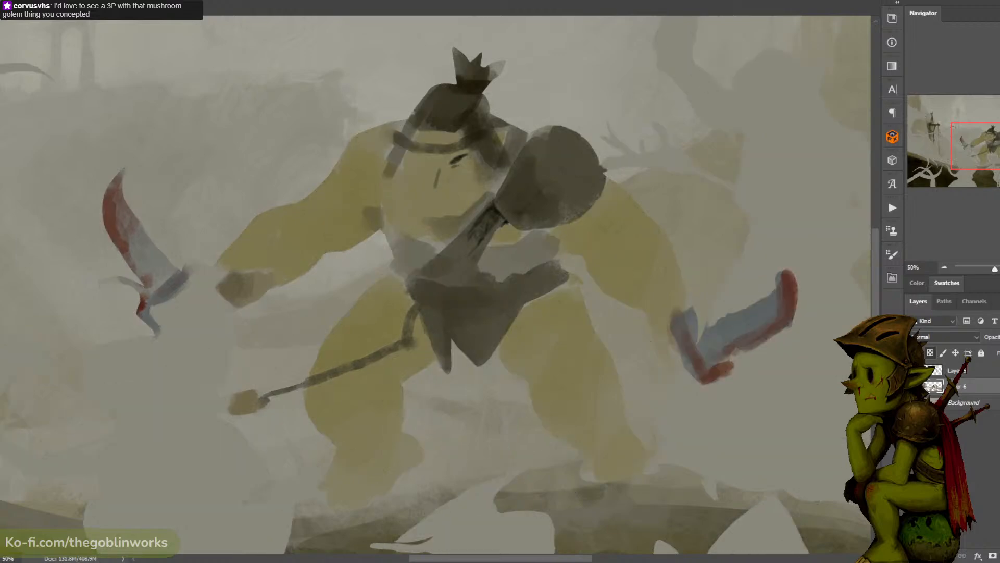
left_click(913, 371)
right_click(968, 373)
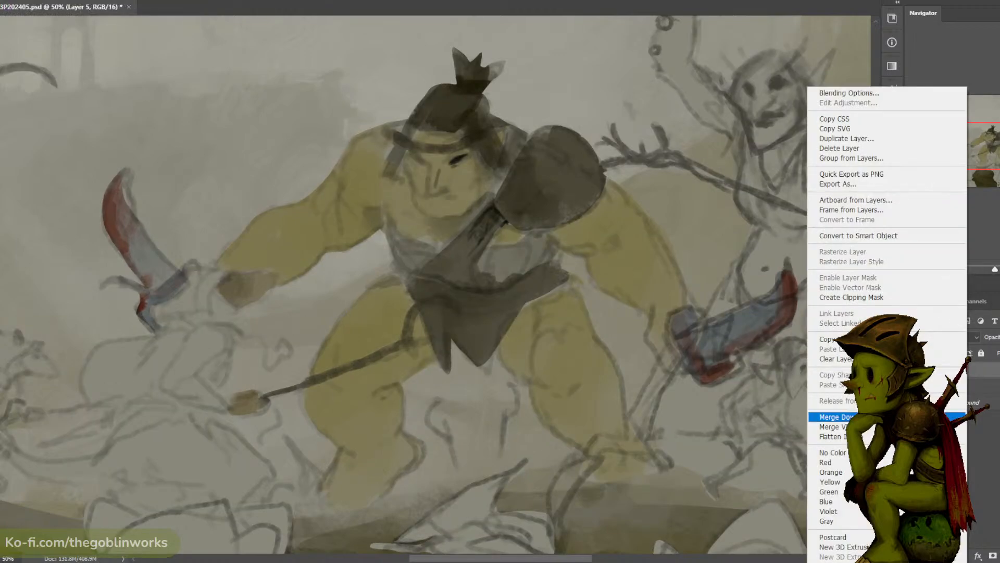
left_click(833, 416)
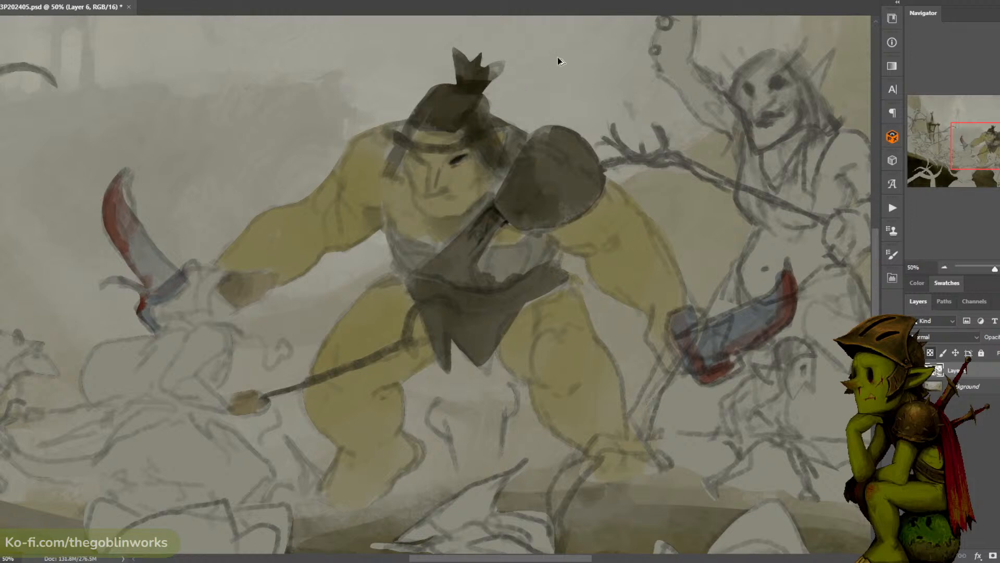
key("ctrl+z")
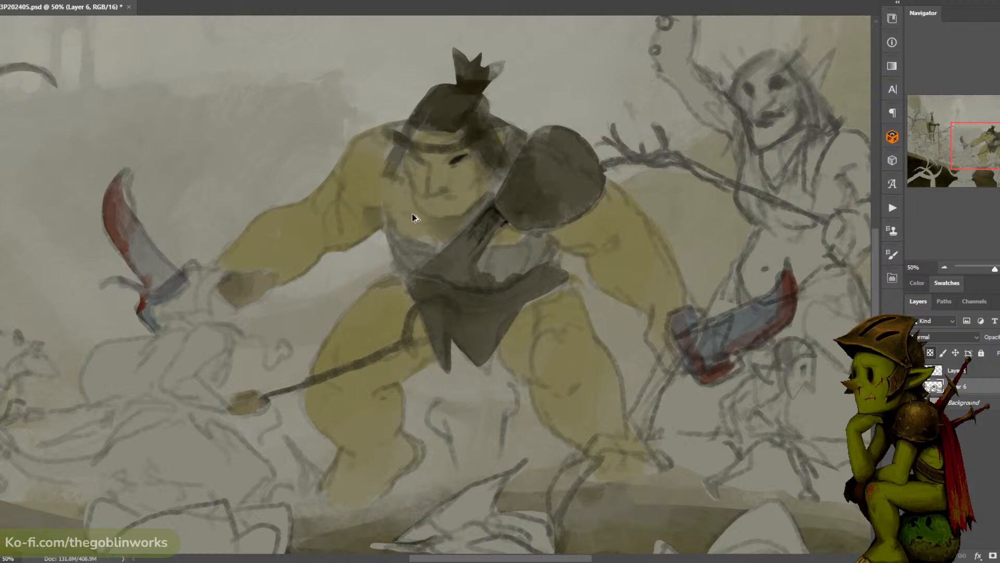
key("ctrl+e")
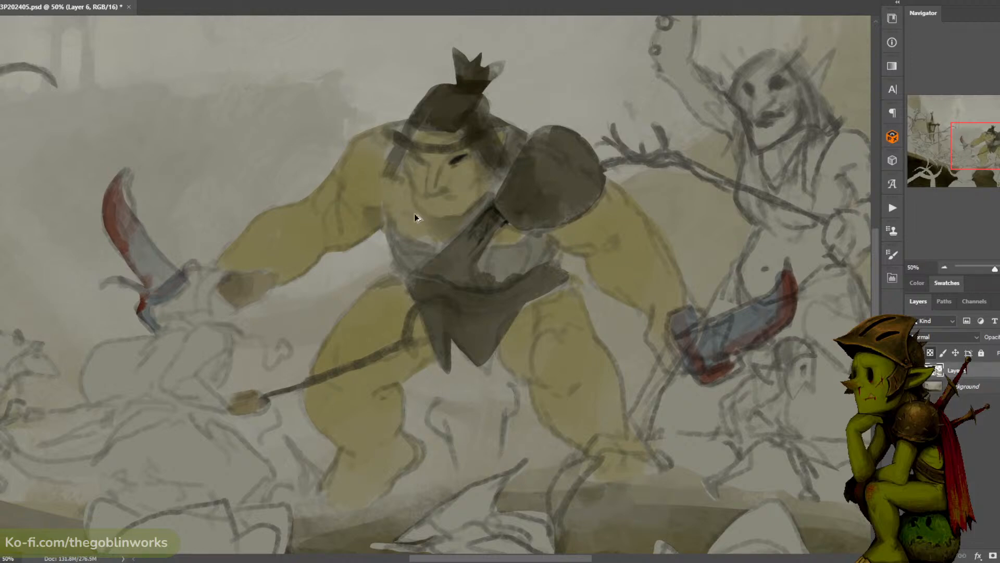
key("ctrl+alt+z")
key("ctrl+e")
key("ctrl+alt+z")
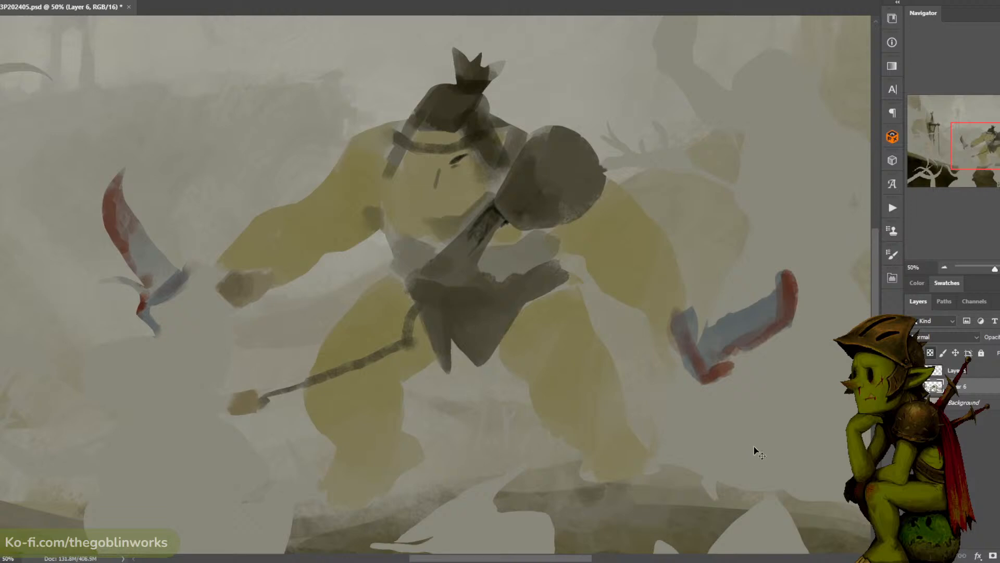
- Save the painting and add a new empty layer above the sketch layer
key("ctrl+s")
left_click(925, 384)
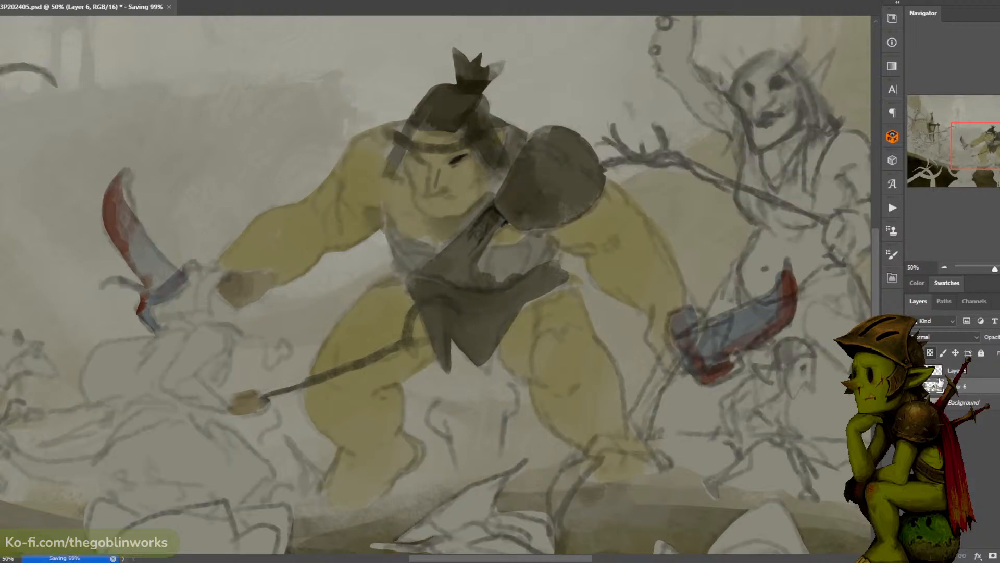
left_click(965, 371)
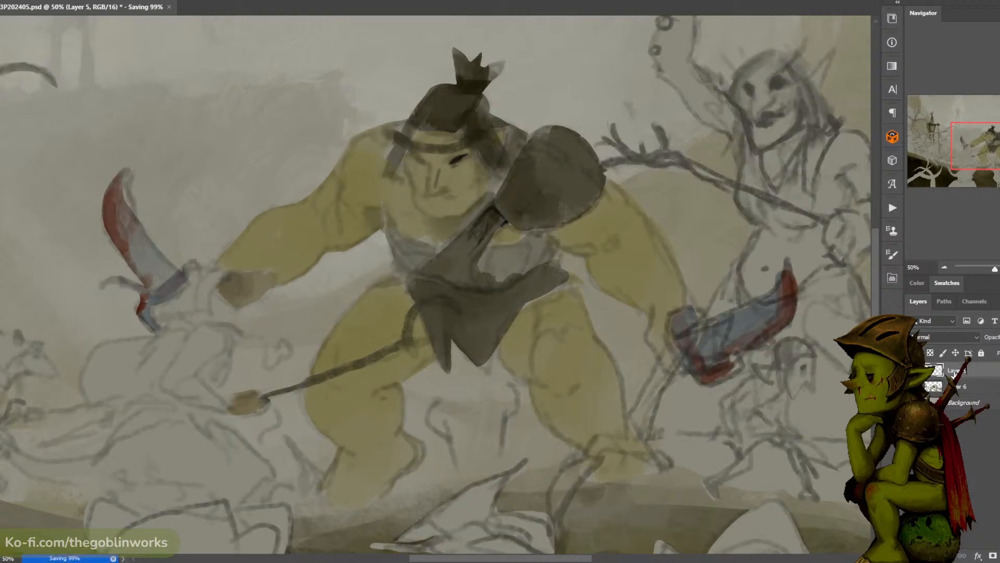
left_click(961, 388)
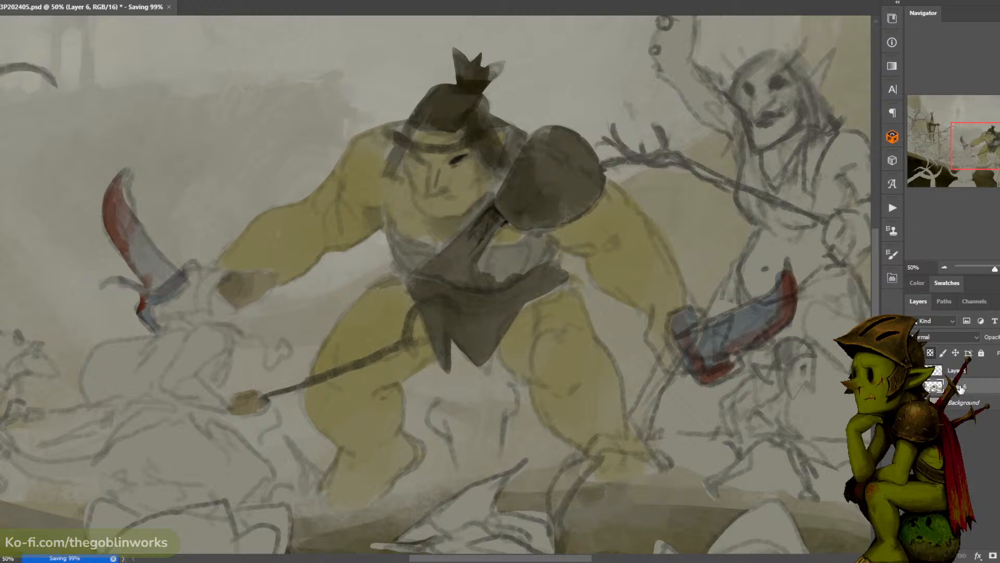
left_click(966, 371)
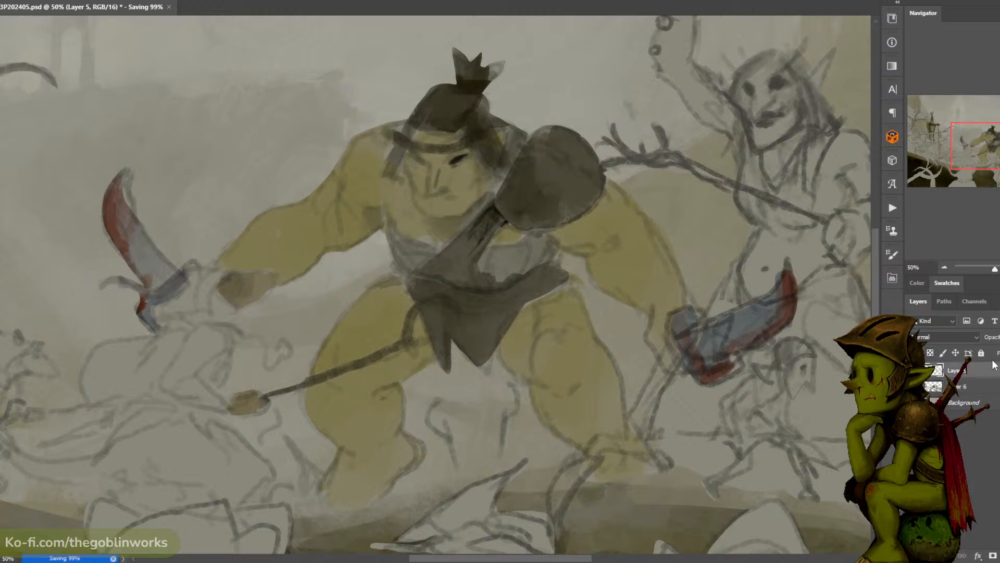
key("ctrl+shift+alt+n")
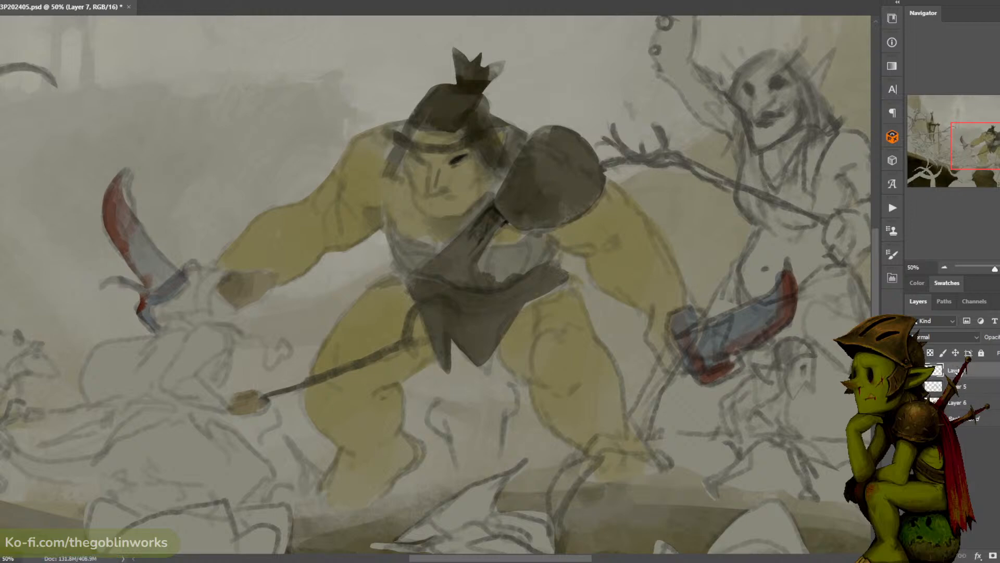
left_click(960, 388)
right_click(960, 388)
left_click(975, 380)
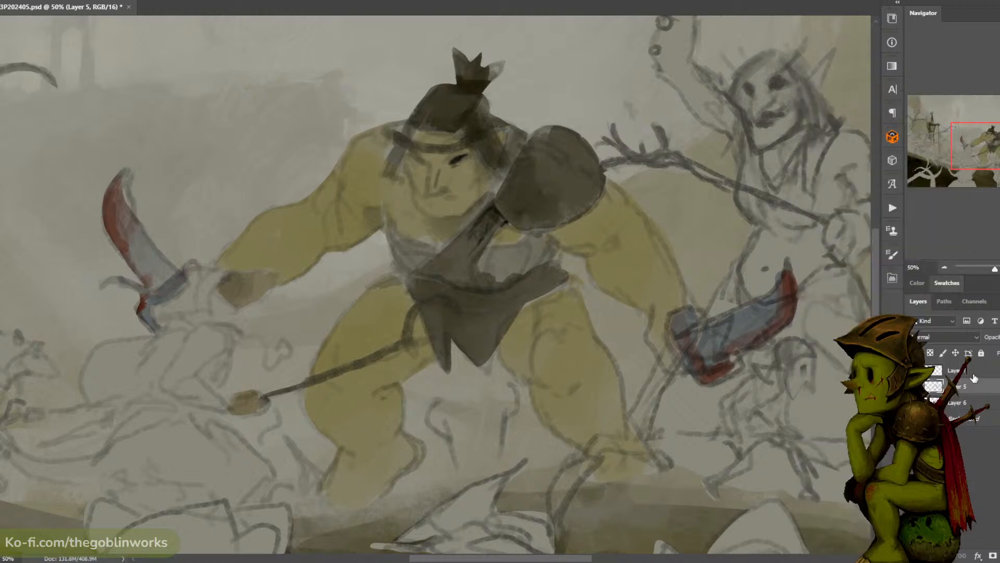
left_click_drag(972, 386, 974, 369)
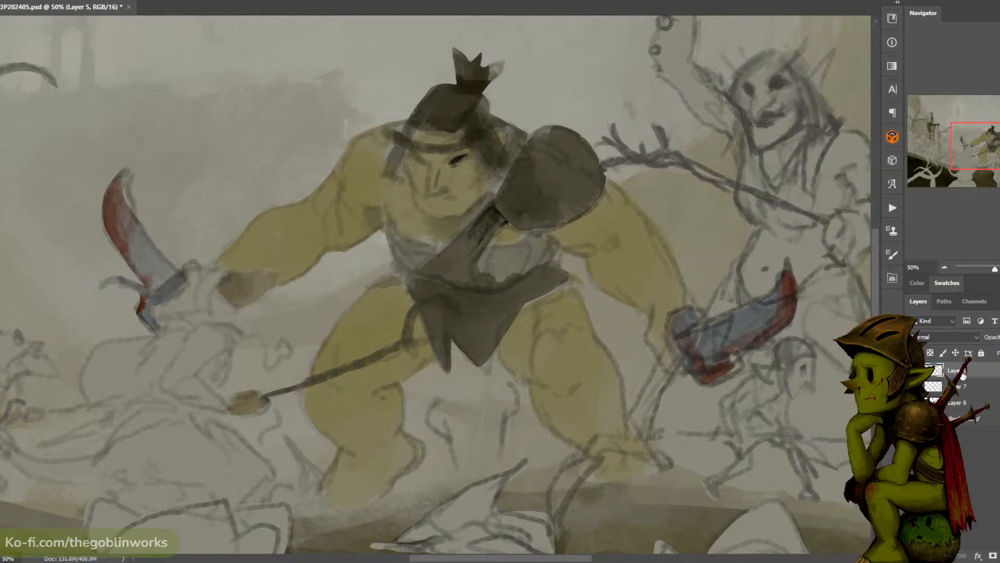
key("ctrl+z")
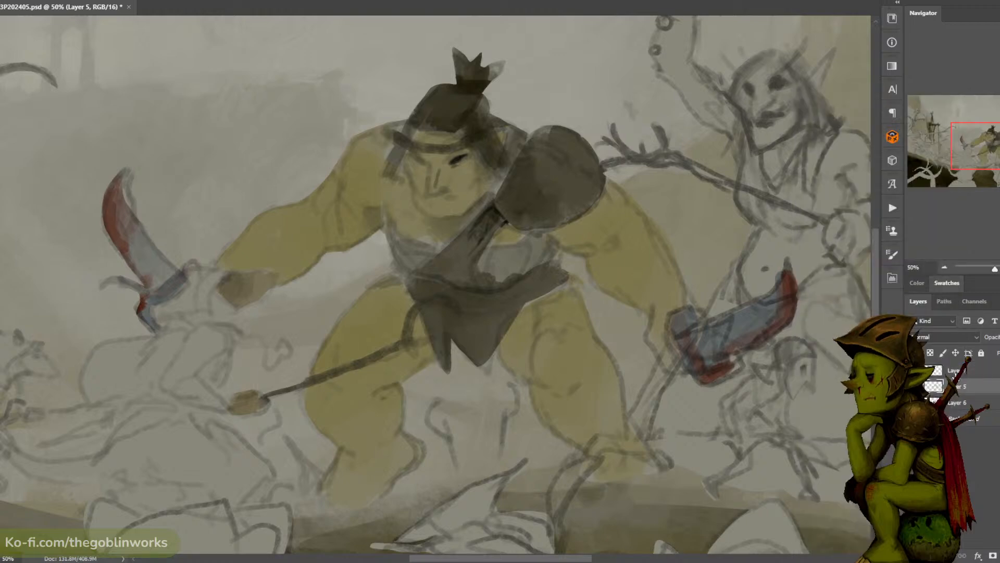
- On the new top layer, paint a thin dark strap line along the edge where the ogre's shoulder pad meets his chest
left_click(956, 370)
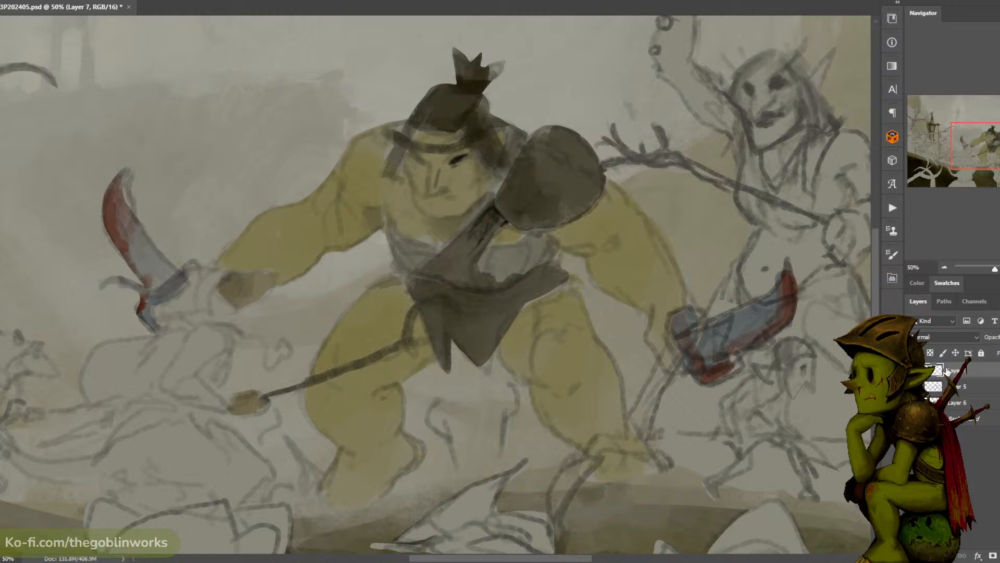
left_click(448, 155, "alt")
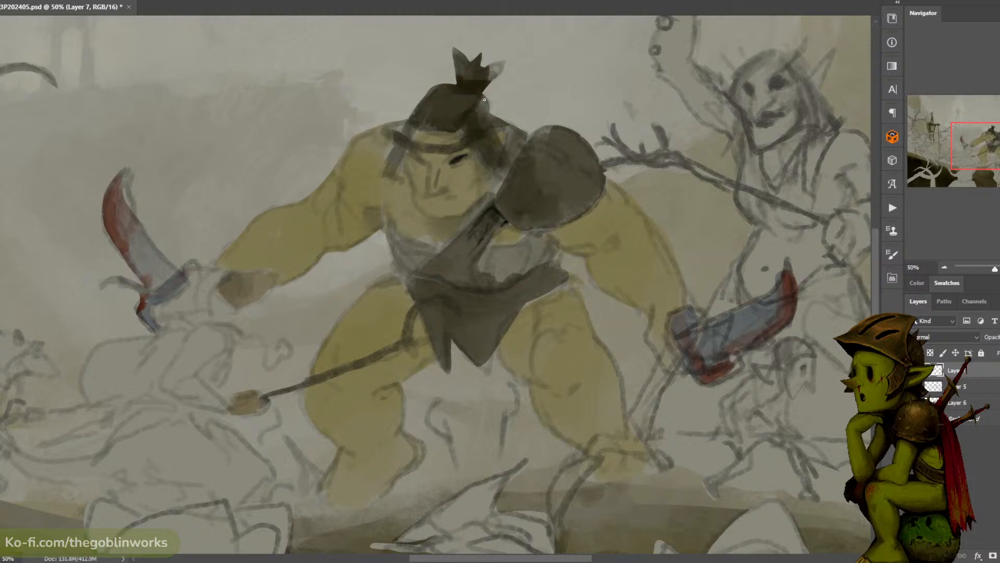
left_click(490, 210, "alt")
left_click_drag(496, 197, 475, 219)
key("ctrl+z")
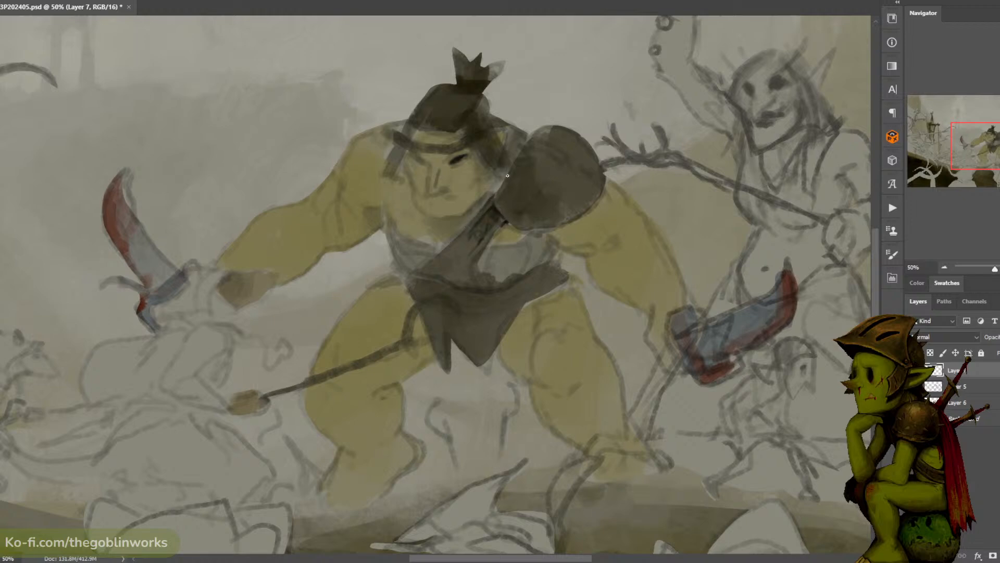
mouse_move(493, 199)
left_mouse_down()
mouse_move(530, 134)
mouse_move(525, 144)
left_mouse_up()
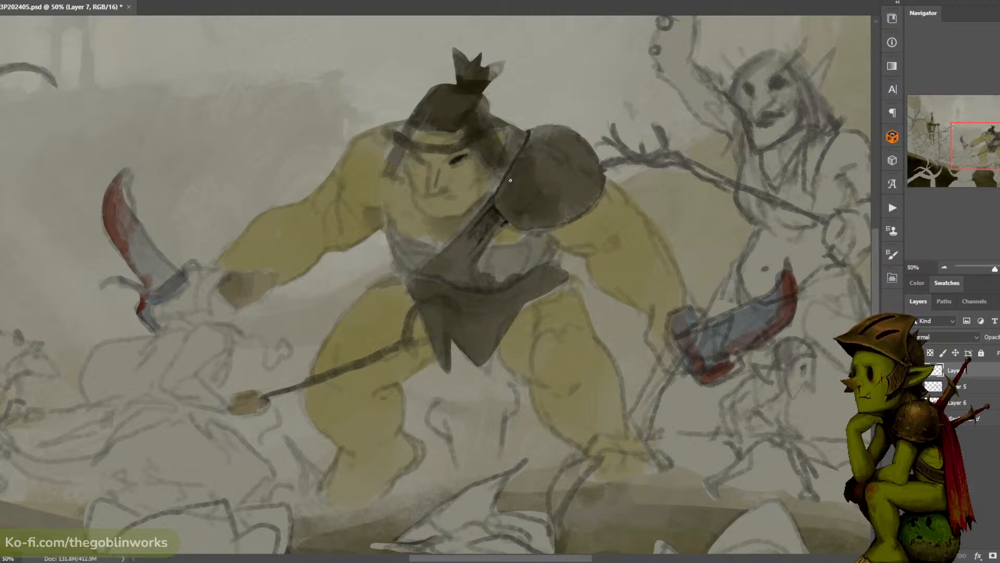
left_click(494, 208, "alt")
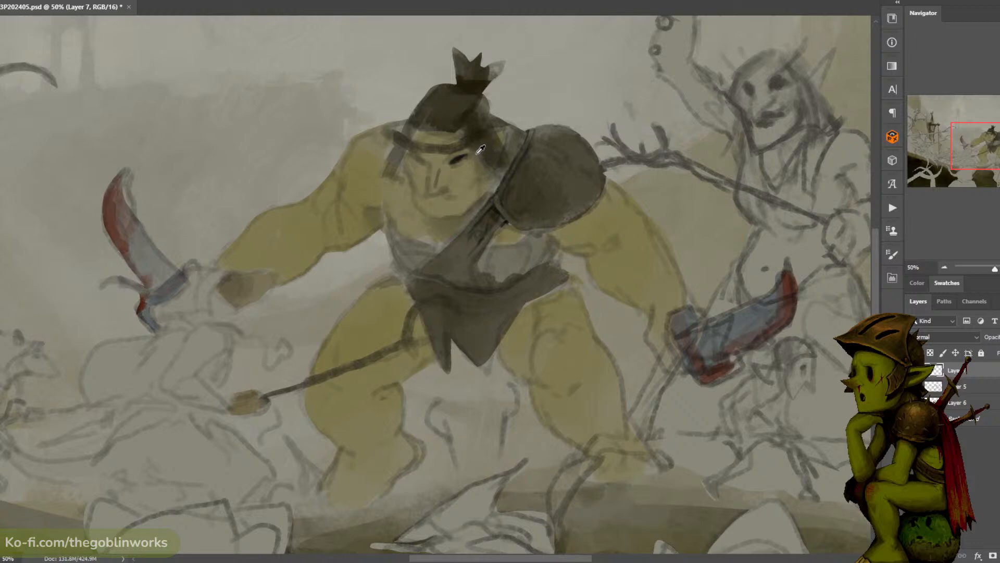
- Sample the dark eye colour and paint dark hair strands beside the ogre's temple and over the crown of his head
left_click(459, 158, "alt")
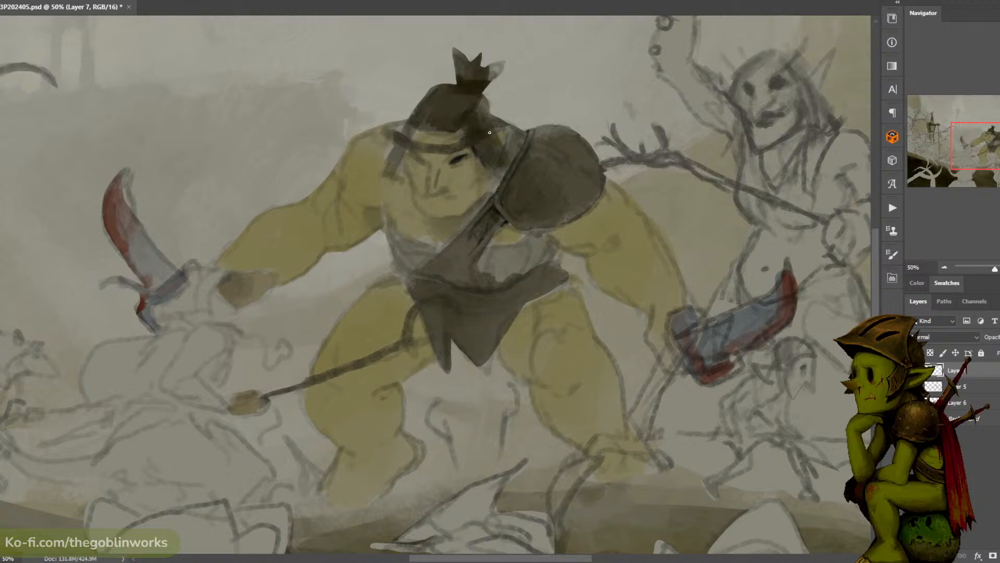
left_click_drag(472, 148, 484, 138)
left_click_drag(435, 89, 411, 114)
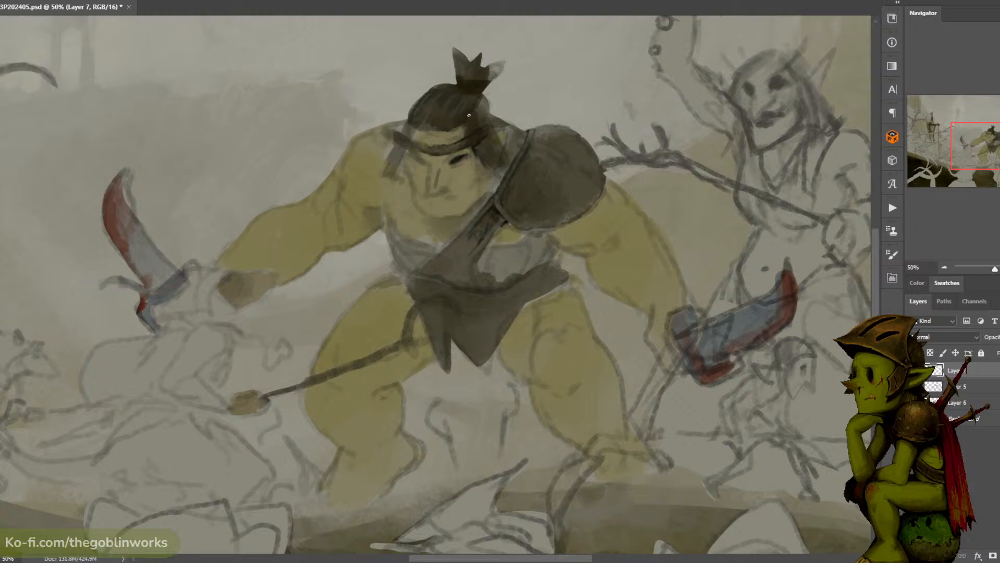
- Choose a near-black foreground colour, darken the hair beside the headband and break the topknot into ragged strands
left_click(1, 334)
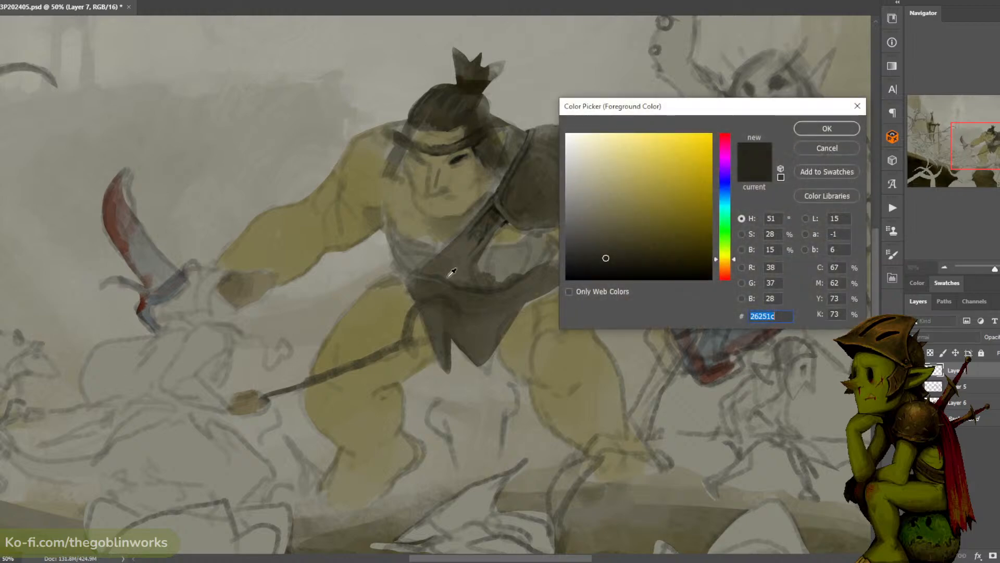
left_click(566, 278)
left_click(825, 129)
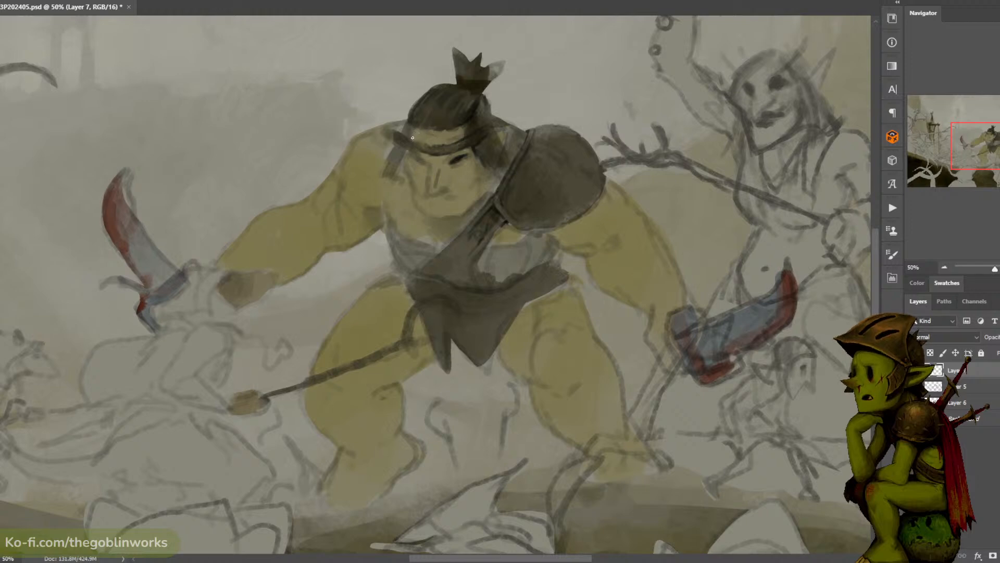
left_click(470, 115, "alt")
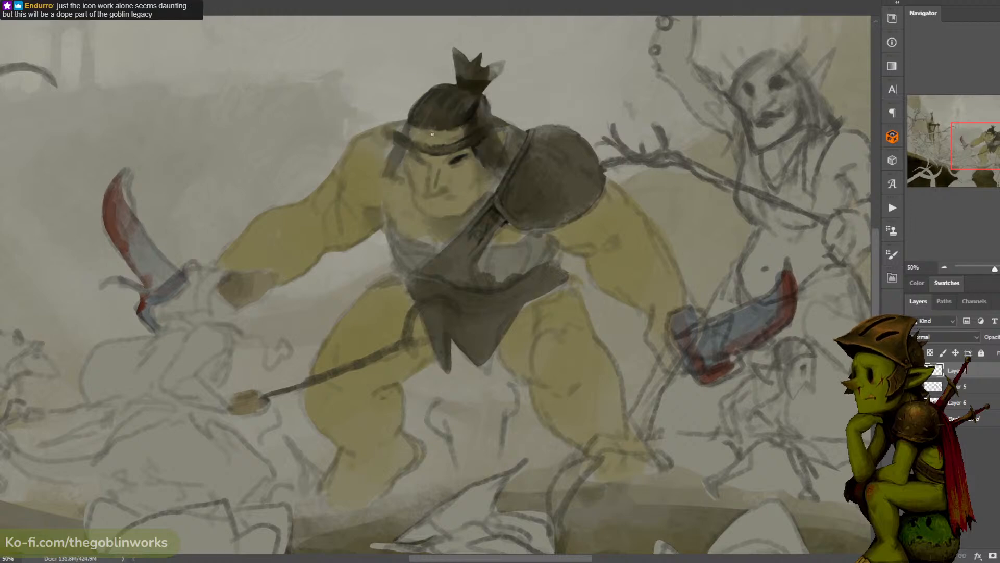
left_click(471, 111, "alt")
left_click_drag(463, 78, 460, 64)
mouse_move(469, 62)
left_mouse_down()
mouse_move(475, 56)
mouse_move(470, 65)
mouse_move(491, 77)
left_mouse_up()
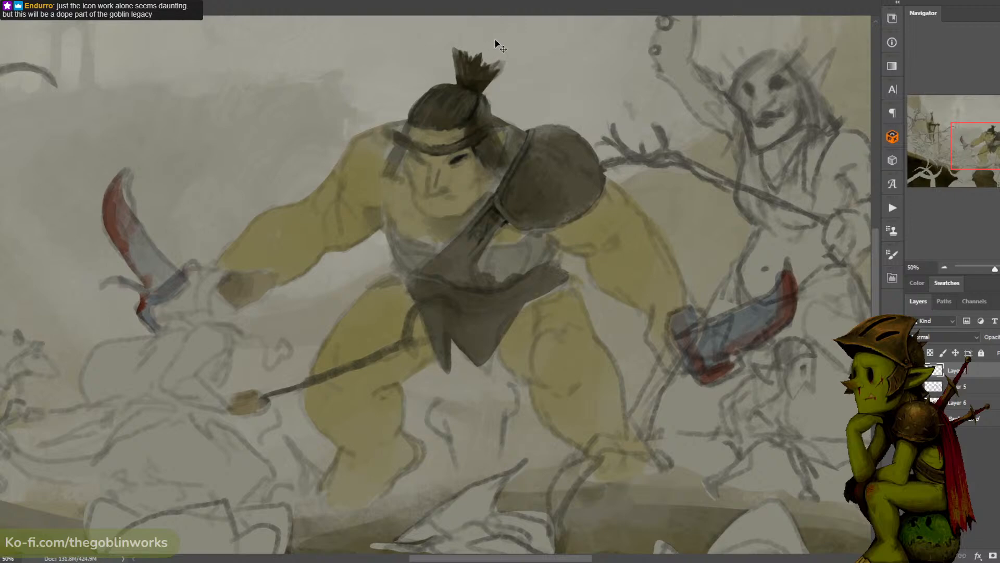
- Save the painting and sample the dark hair colour above the headband
key("ctrl+minus")
key("ctrl+plus")
key("ctrl+s")
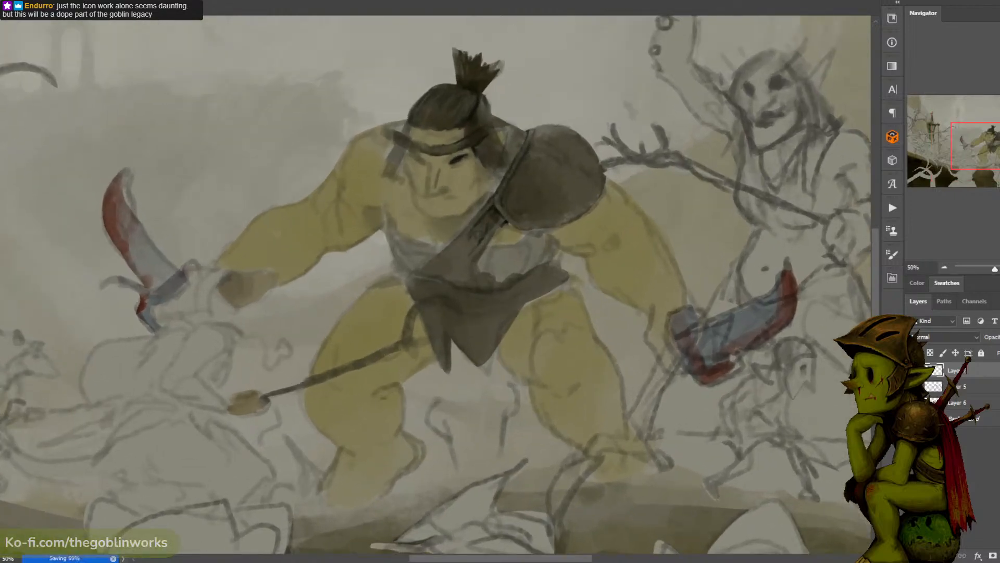
left_click(472, 114, "alt")
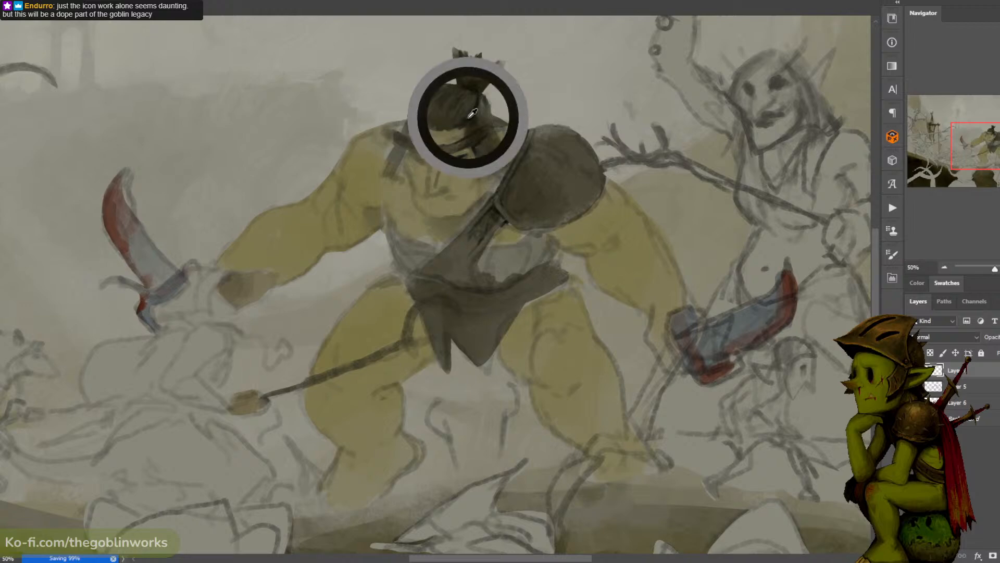
left_click(472, 113, "alt")
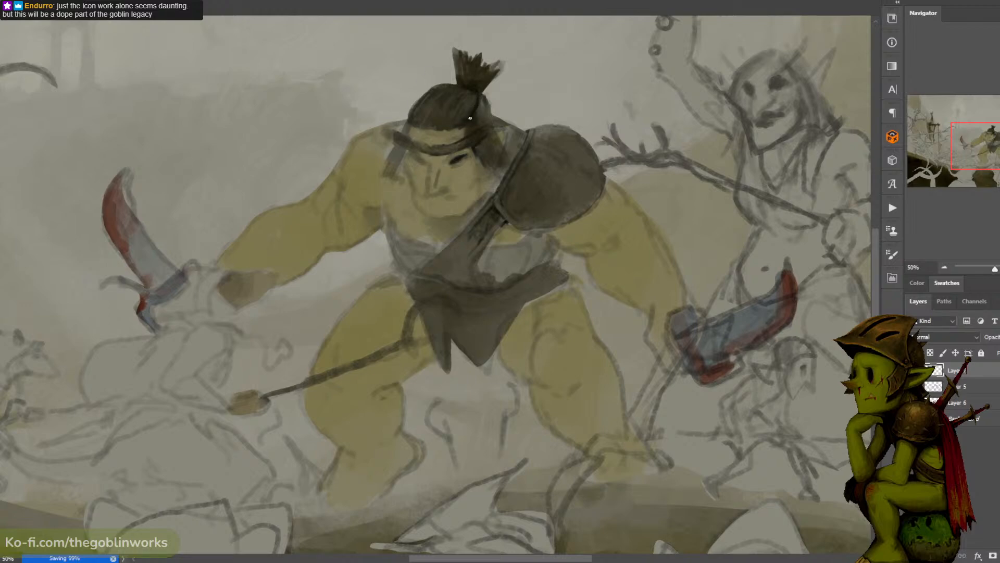
- Choose a lighter tint of the sampled skin colour and paint highlights on the ogre's nose and forehead
left_click(466, 166, "alt")
key("n")
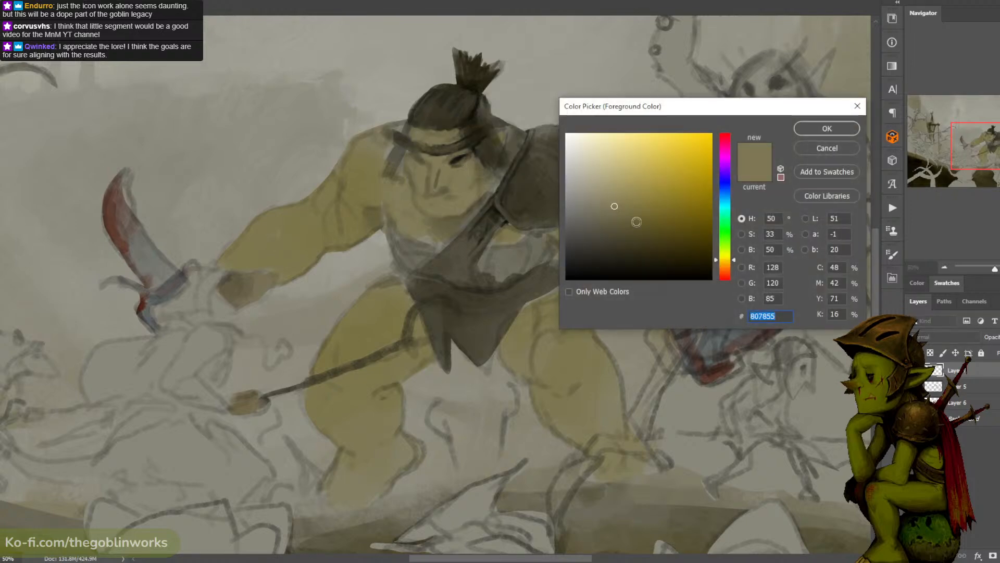
left_click(606, 189)
left_click(833, 130)
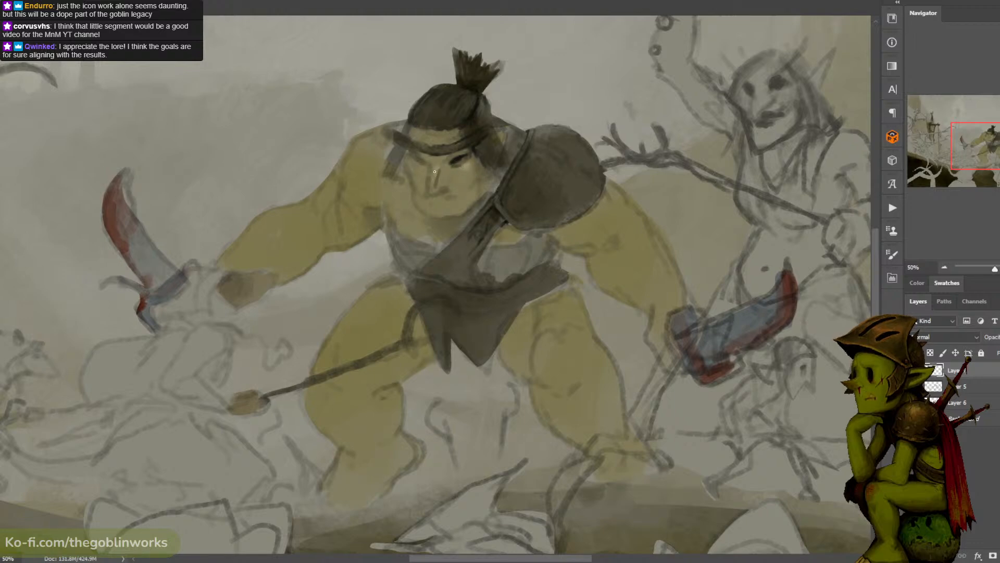
left_click(448, 159, "alt")
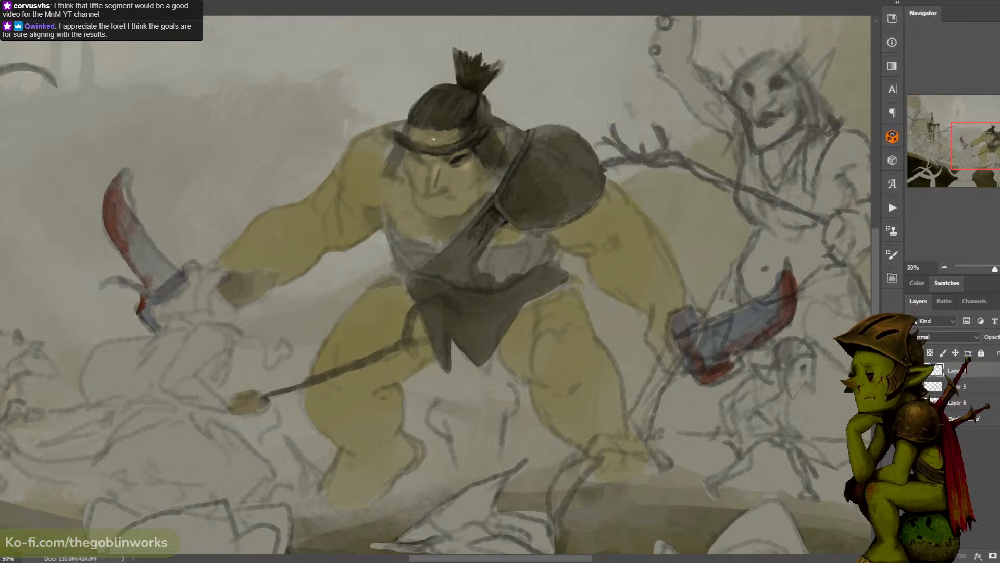
- Sample a dark tone and paint hair strands down both sides of the ogre's face and around the back of his head
left_click(406, 136, "alt")
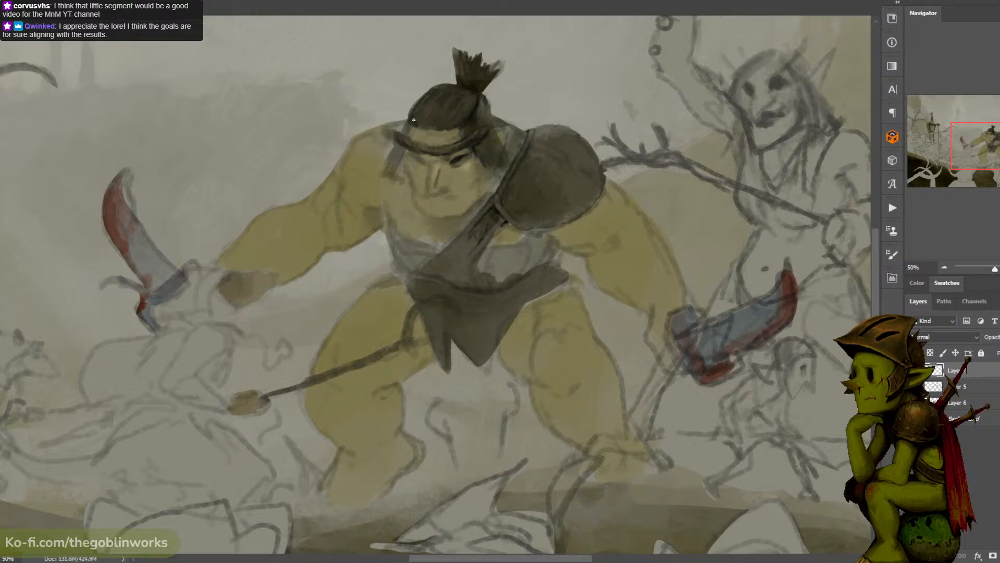
left_click_drag(406, 124, 406, 134)
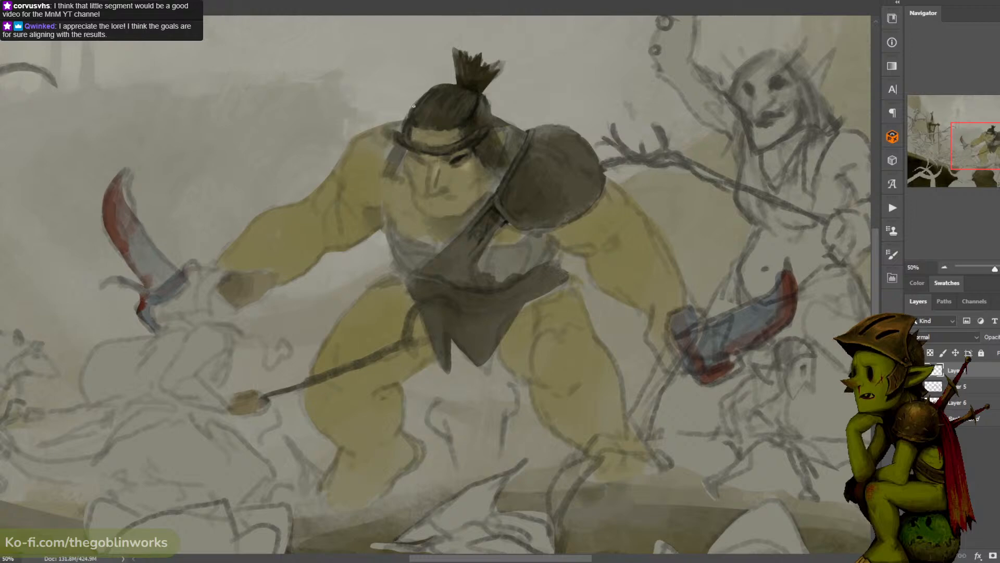
left_click_drag(392, 143, 401, 162)
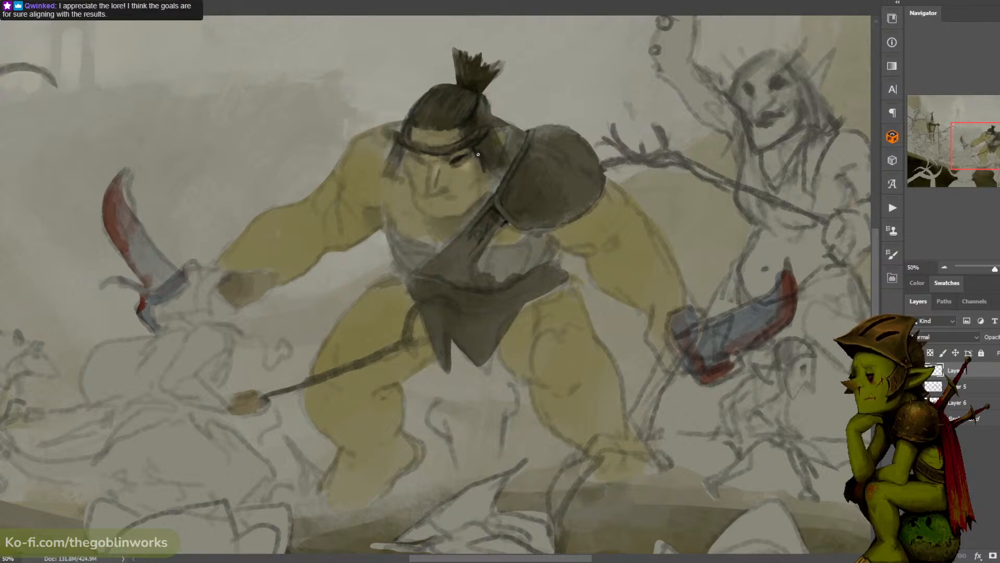
left_click_drag(484, 158, 487, 170)
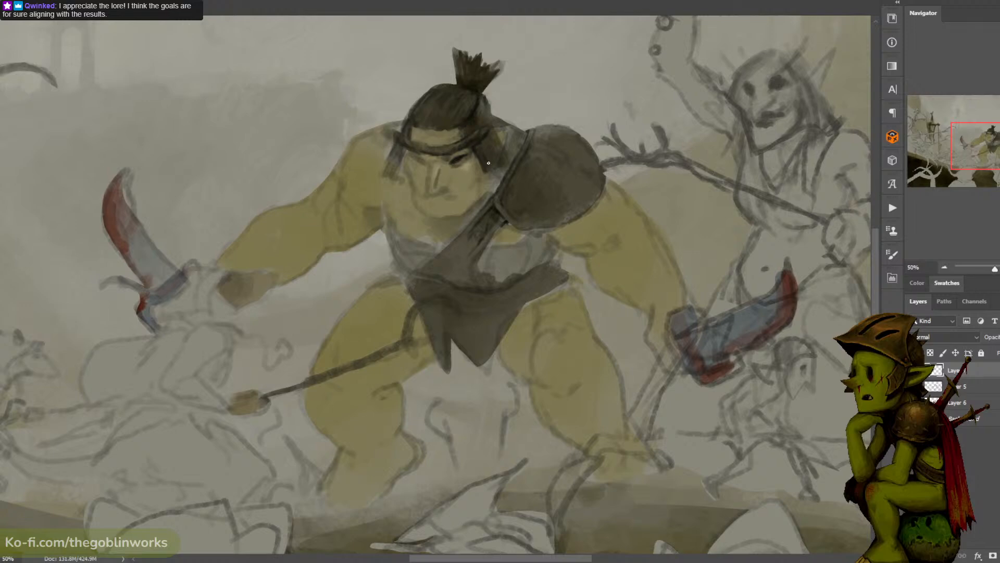
left_click(477, 149, "alt")
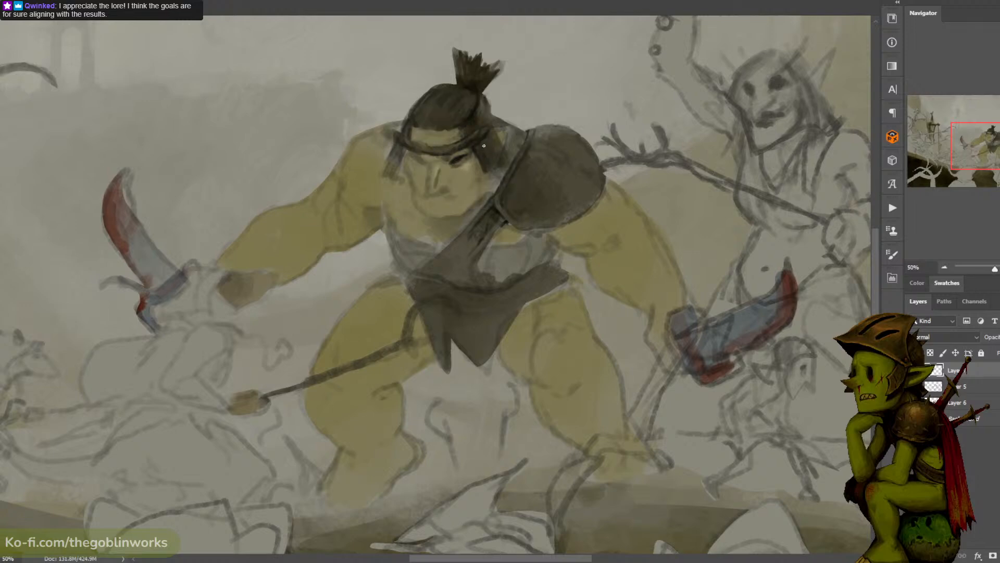
left_click(490, 108, "alt")
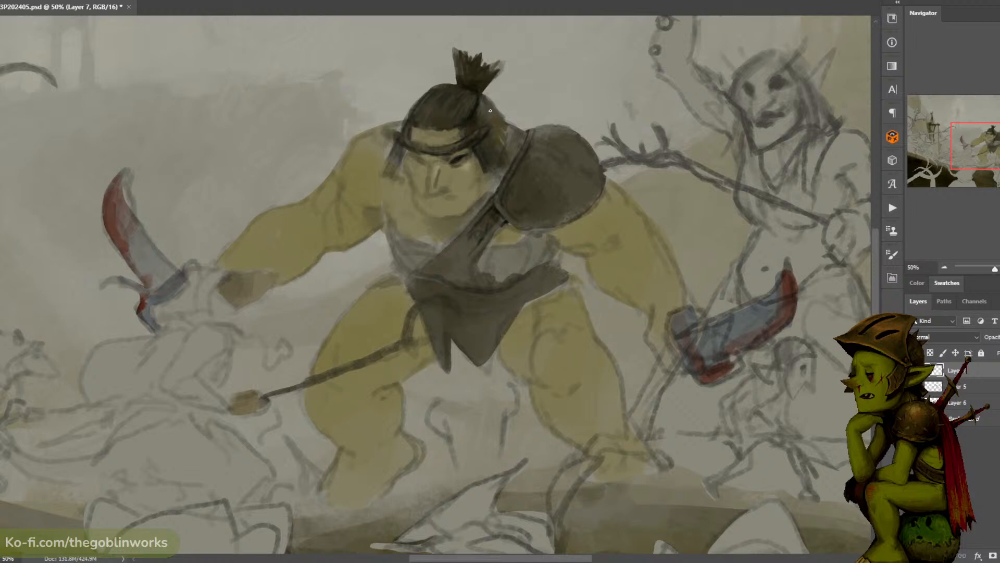
left_click(478, 114, "alt")
key("ctrl+minus")
key("ctrl+minus")
key("ctrl+plus")
key("ctrl+plus")
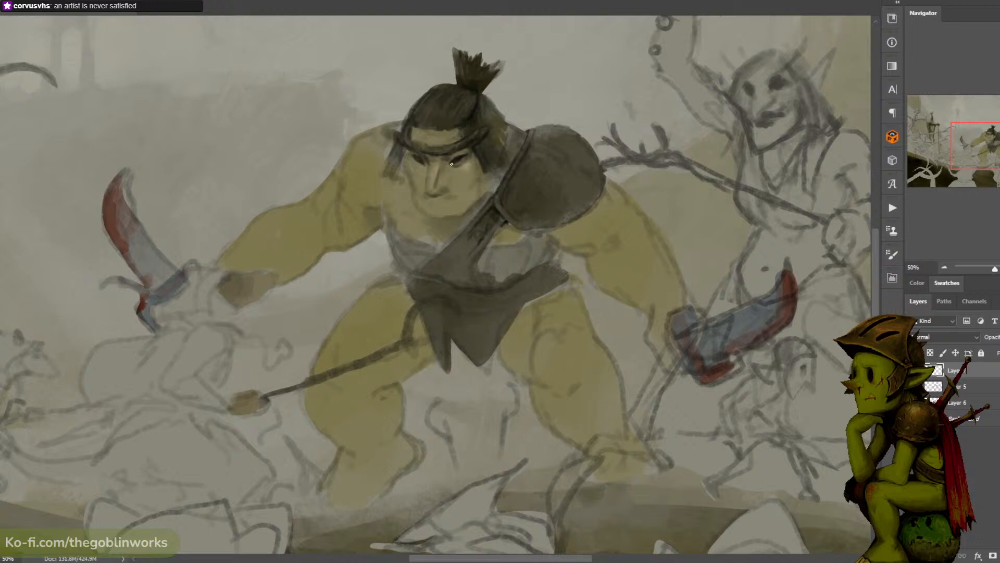
- Sample the ogre's cheek colour, shift its hue slightly towards green and touch up the skin around his eye
left_click(2, 384)
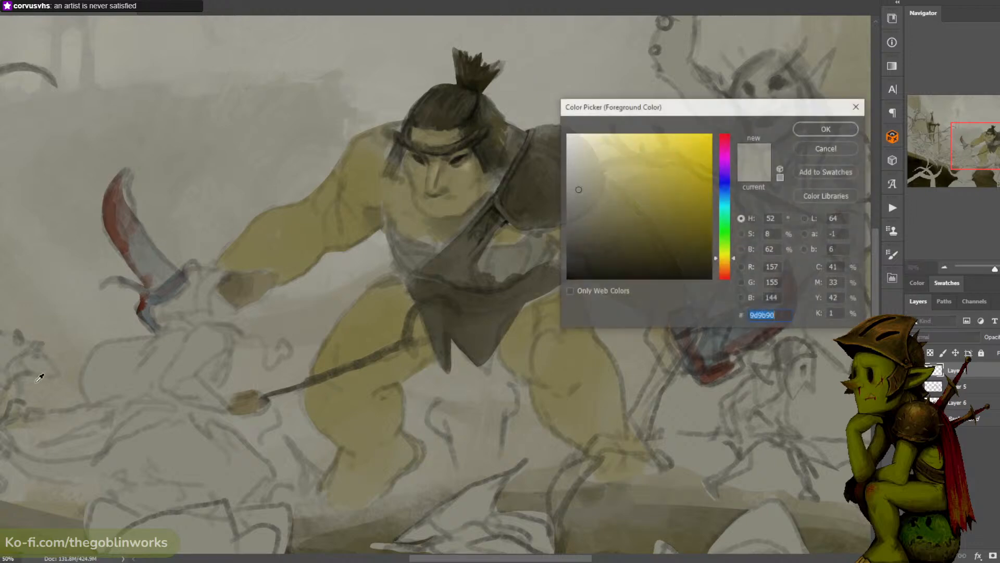
left_click(467, 165)
left_click_drag(718, 260, 717, 250)
left_click(827, 129)
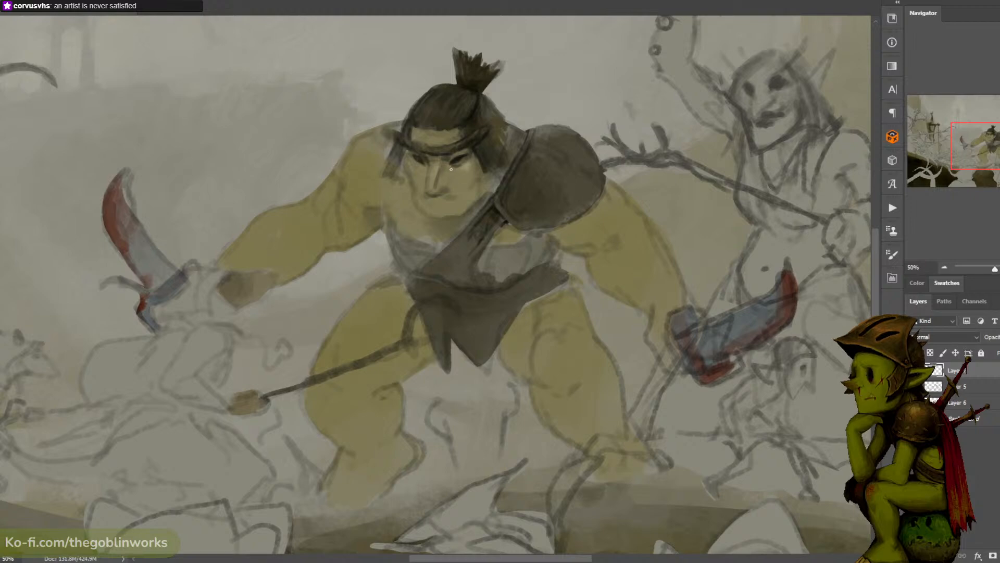
left_click_drag(461, 161, 467, 165)
mouse_move(466, 162)
left_mouse_down()
mouse_move(473, 157)
mouse_move(463, 161)
left_mouse_up()
left_click(466, 141, "alt")
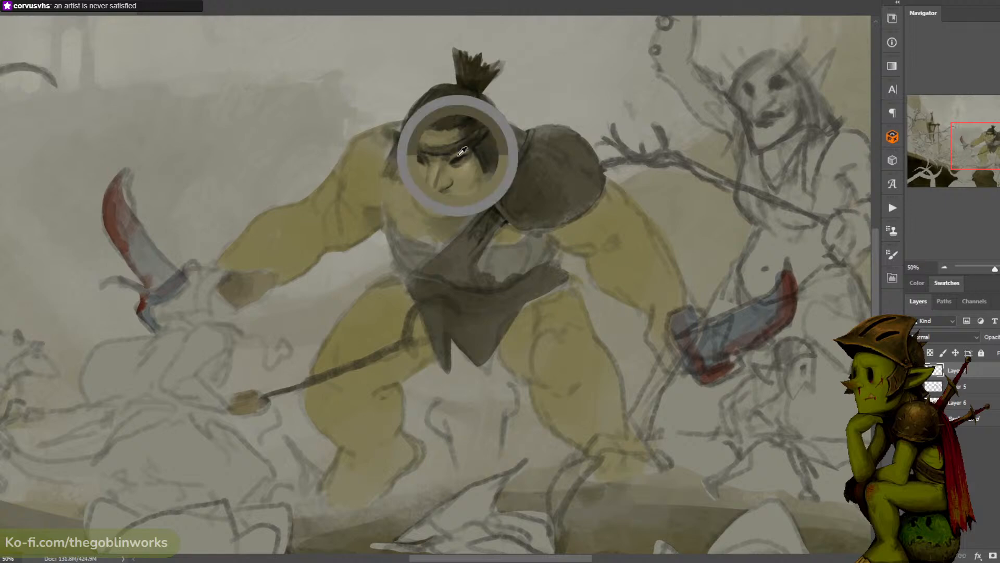
left_click(455, 181, "alt")
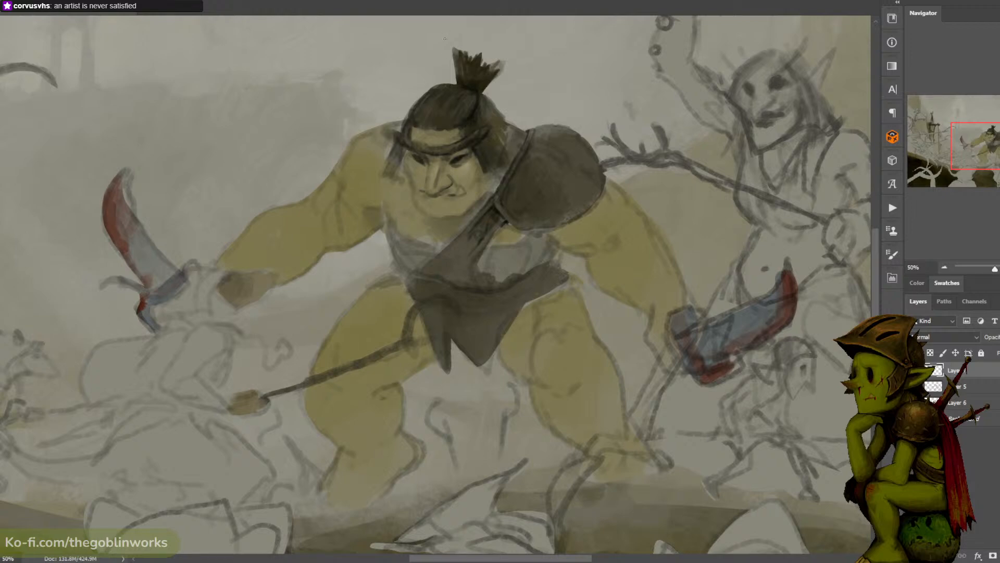
- Redo the stroke beside the ogre's eye near his temple and refine the shading around both eyes
left_click_drag(405, 153, 404, 164)
key("ctrl+z")
key("ctrl+z")
left_click_drag(407, 155, 407, 164)
left_click(410, 157, "alt")
left_click(472, 163, "alt")
mouse_move(476, 161)
left_mouse_down()
mouse_move(477, 151)
mouse_move(468, 153)
left_mouse_up()
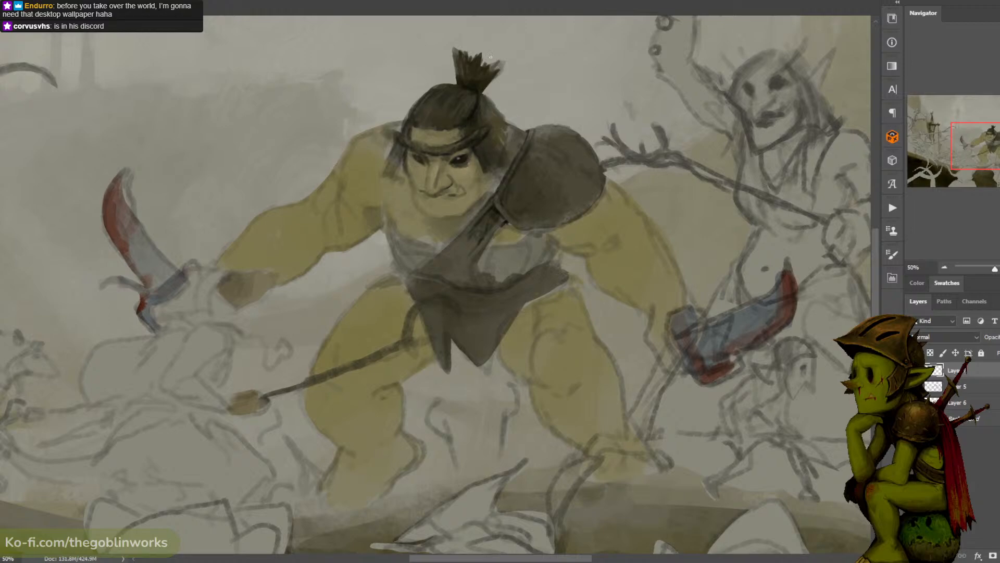
- Touch up the skin beside the ogre's eye and paint a hair strand down the side of his face near the shoulder armour
left_click(471, 160, "alt")
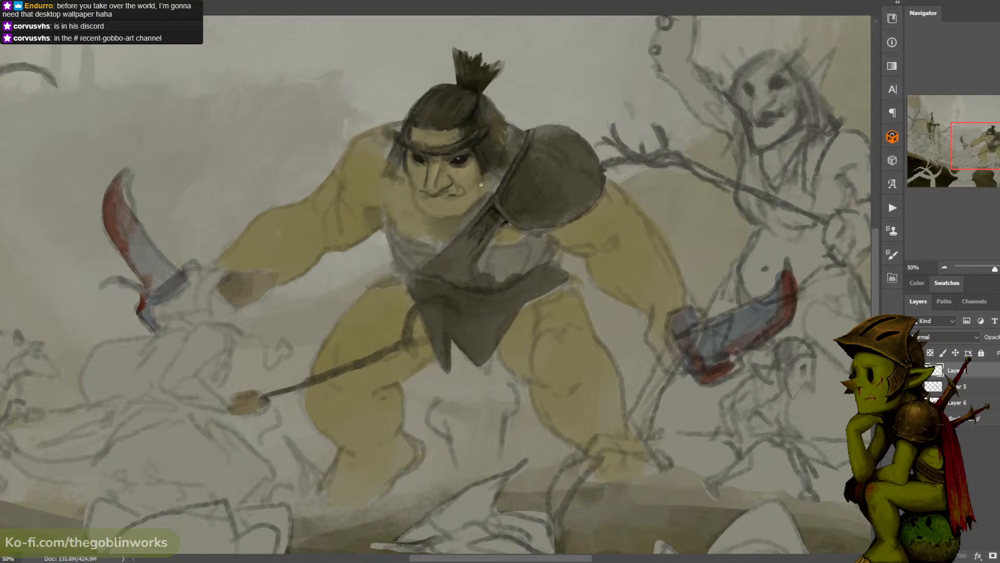
key("ctrl+plus")
left_click_drag(510, 125, 532, 158)
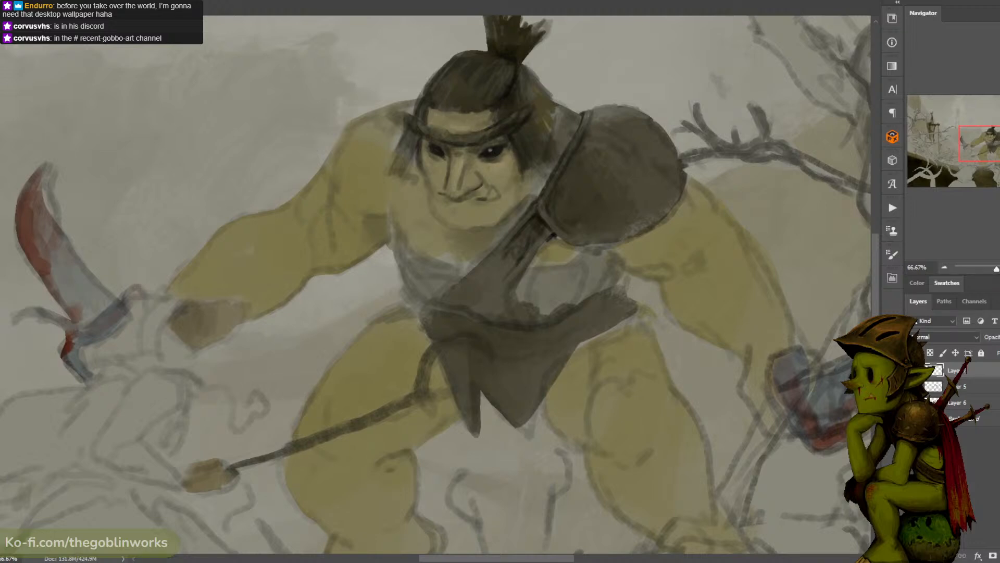
- Choose a muted yellow-brown foreground colour near #8f7e46 and dab it along the ogre's nose and under his eye
left_click(1, 411)
left_click(640, 197)
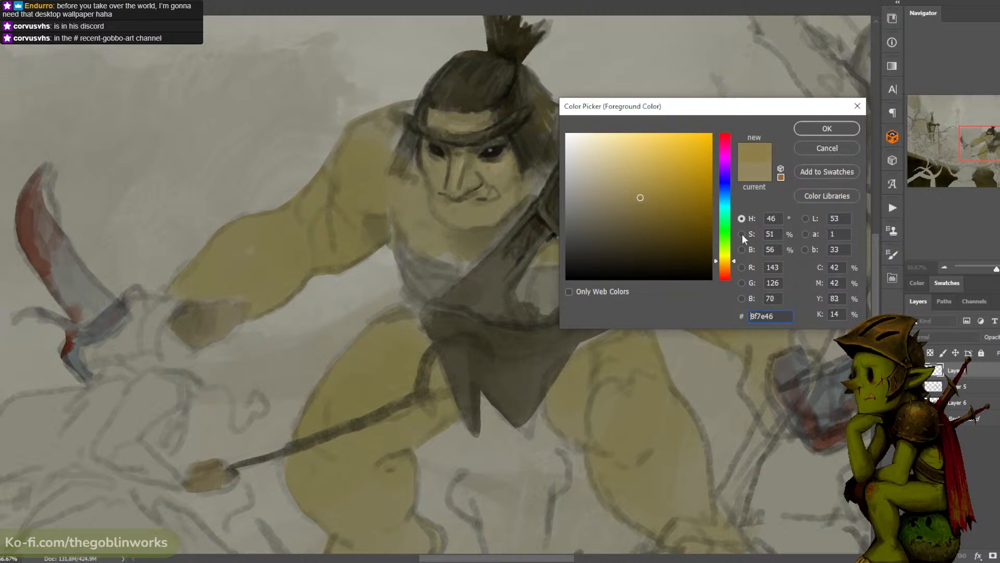
left_click(724, 262)
left_click(821, 128)
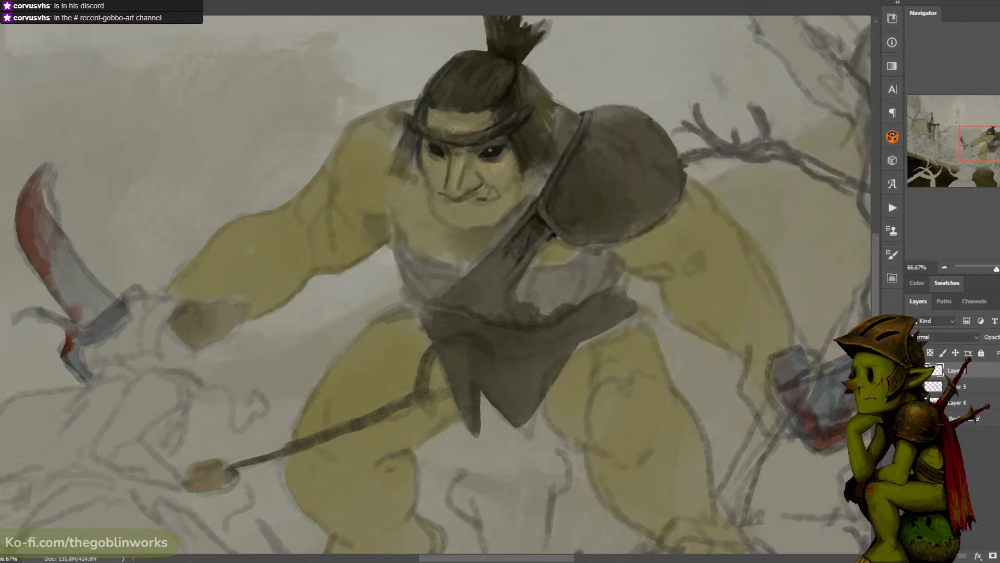
left_click(469, 165, "alt")
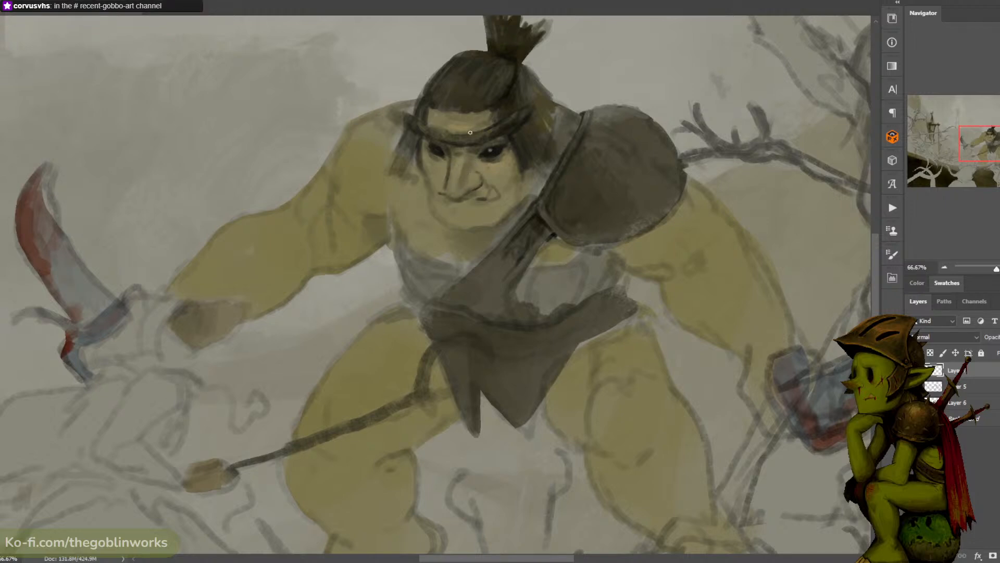
left_click(439, 160, "alt")
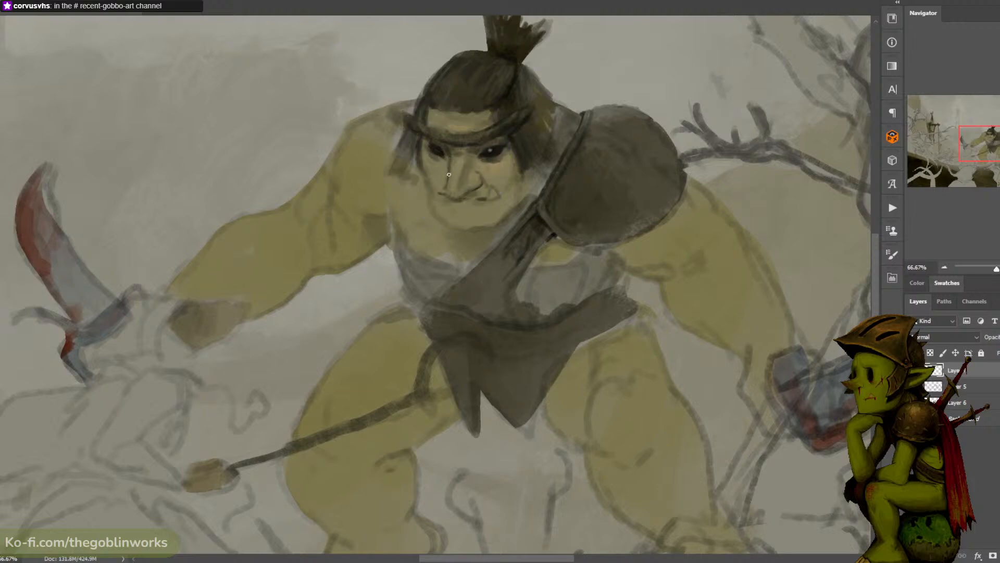
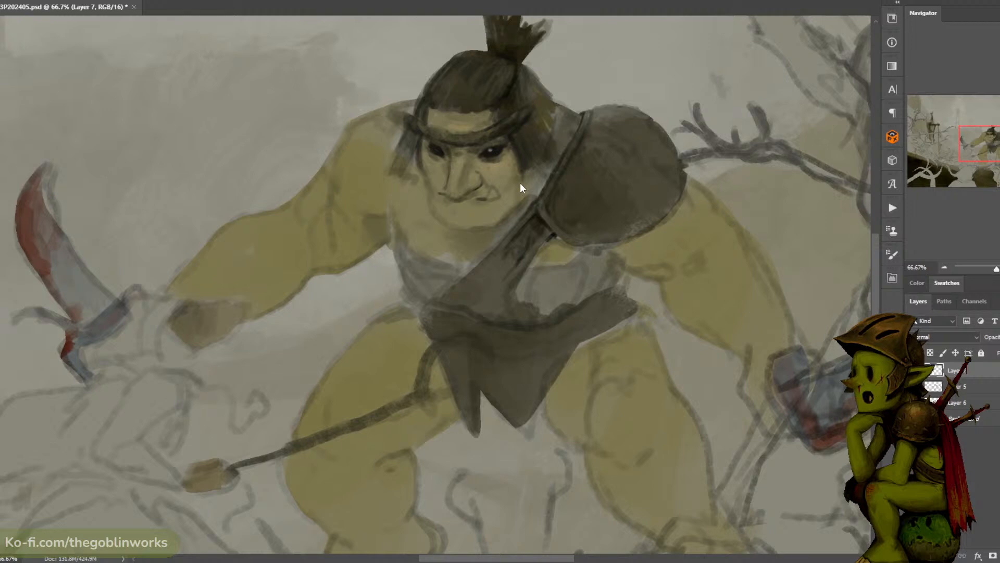
- Extend the dark hair strands down beside the ogre's cheek toward the shoulder strap
left_click_drag(530, 196, 536, 204)
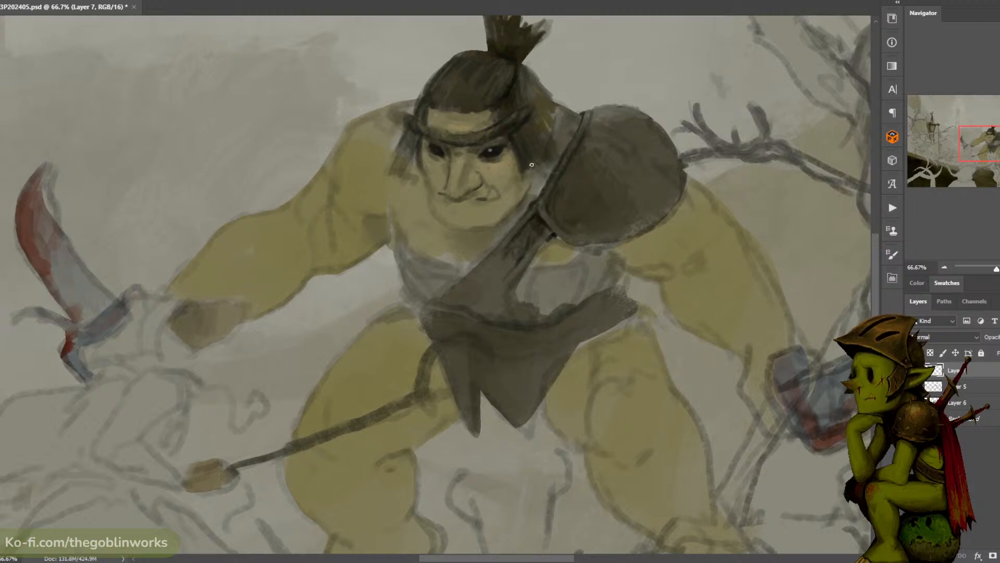
left_click_drag(522, 165, 535, 182)
left_click(497, 108, "alt")
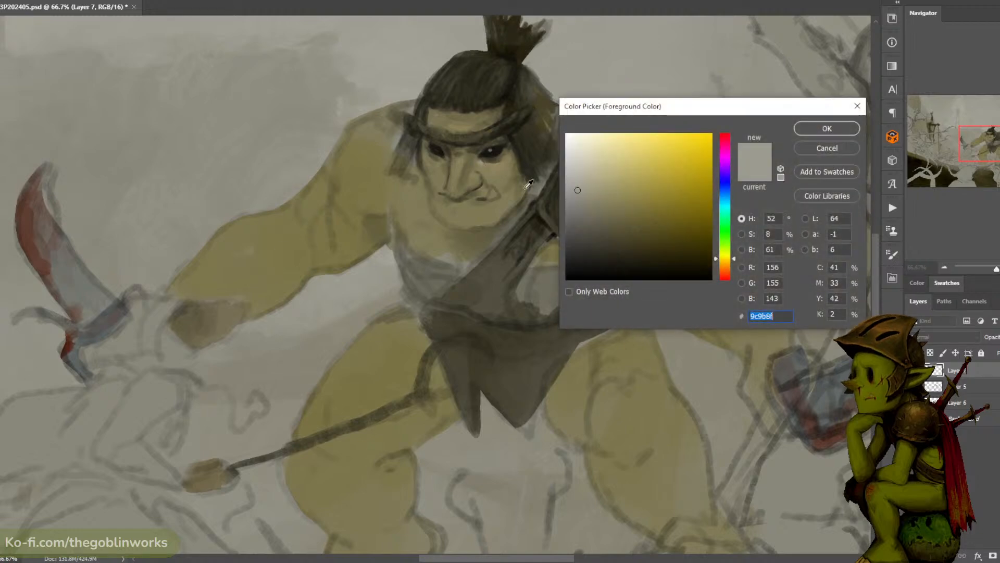
- Mix a light, muted grey-beige foreground colour and dab it around the ogre's eye nearer the shoulder armour
left_click_drag(594, 192, 600, 189)
left_click(820, 131)
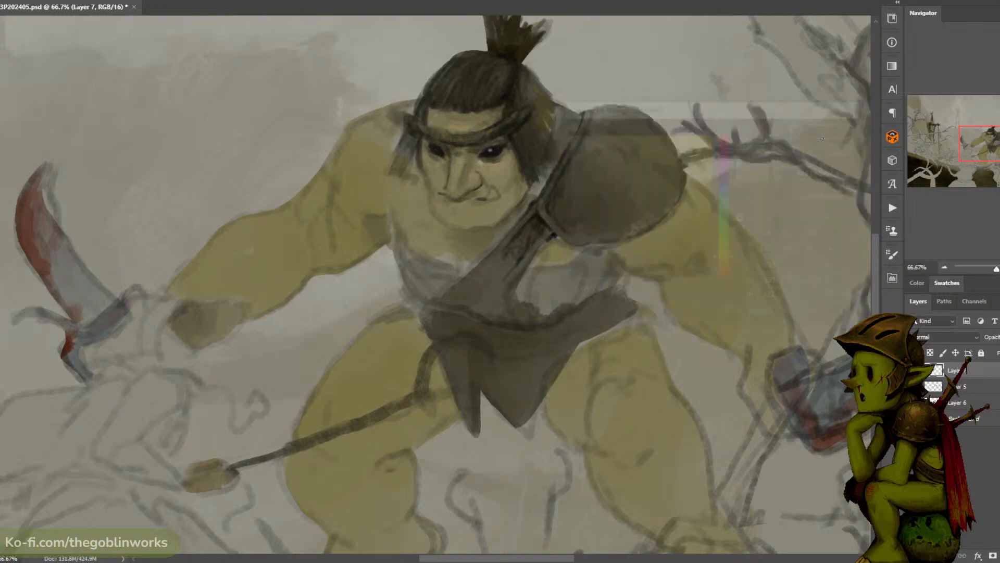
key("ctrl+minus")
key("ctrl+minus")
key("ctrl+minus")
key("ctrl+plus")
key("ctrl+plus")
key("ctrl+plus")
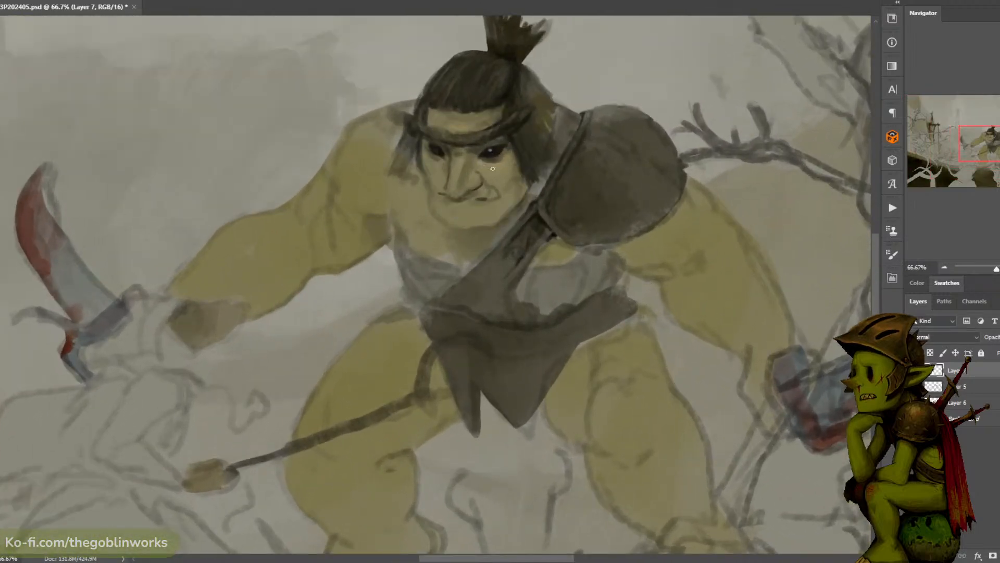
left_click(501, 152, "alt")
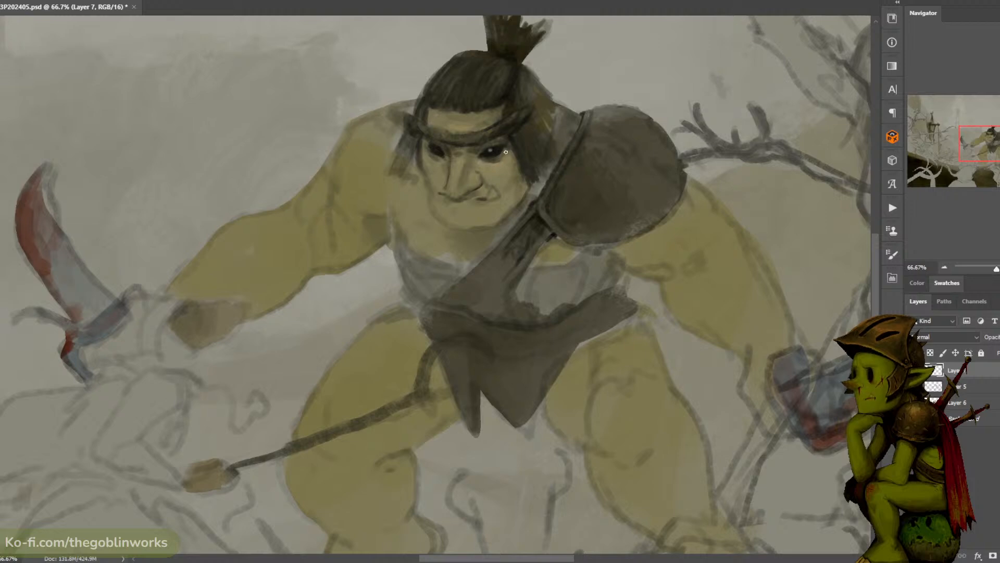
left_click(507, 149, "alt")
left_click(511, 147, "alt")
left_click(510, 146, "alt")
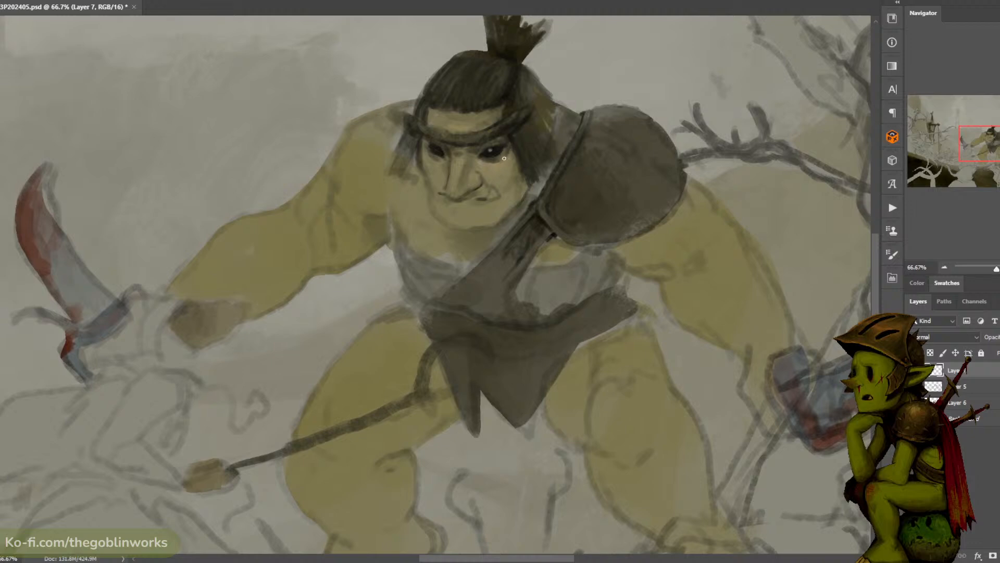
left_click(505, 157, "alt")
left_click(508, 160, "alt")
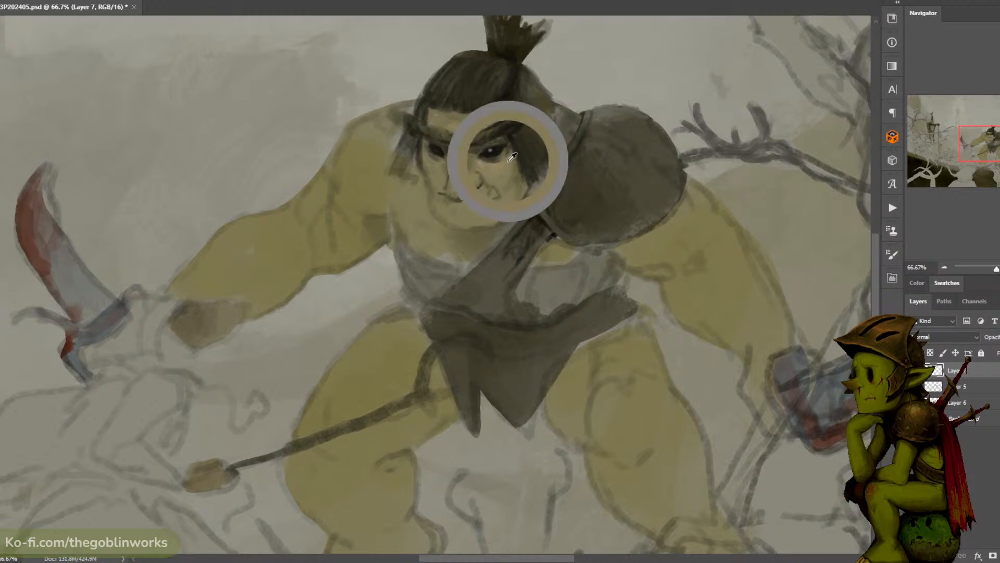
- Set the foreground colour to tan #9c916c and touch up the ogre's brow below the headband
left_click(1, 376)
left_click(612, 190)
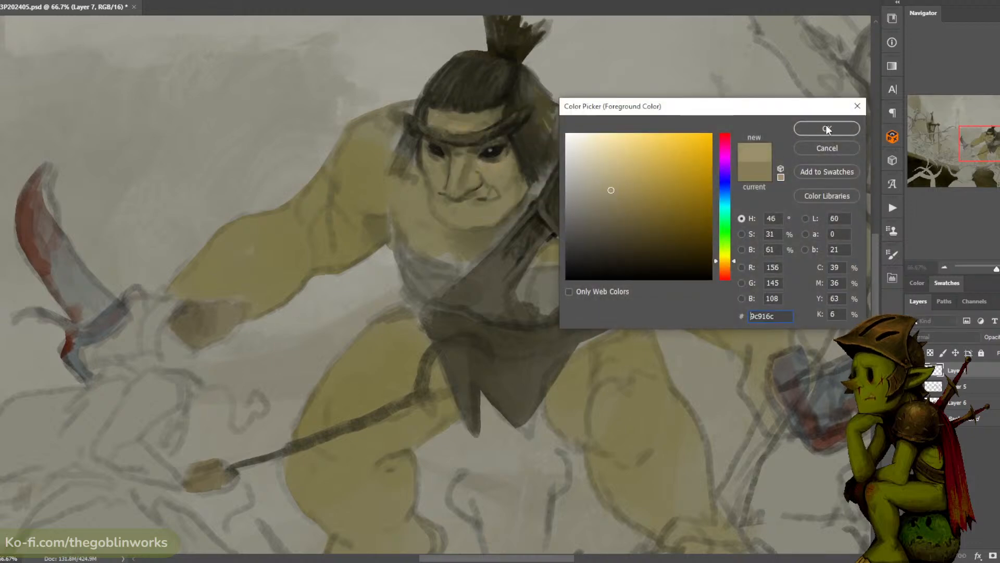
left_click(827, 129)
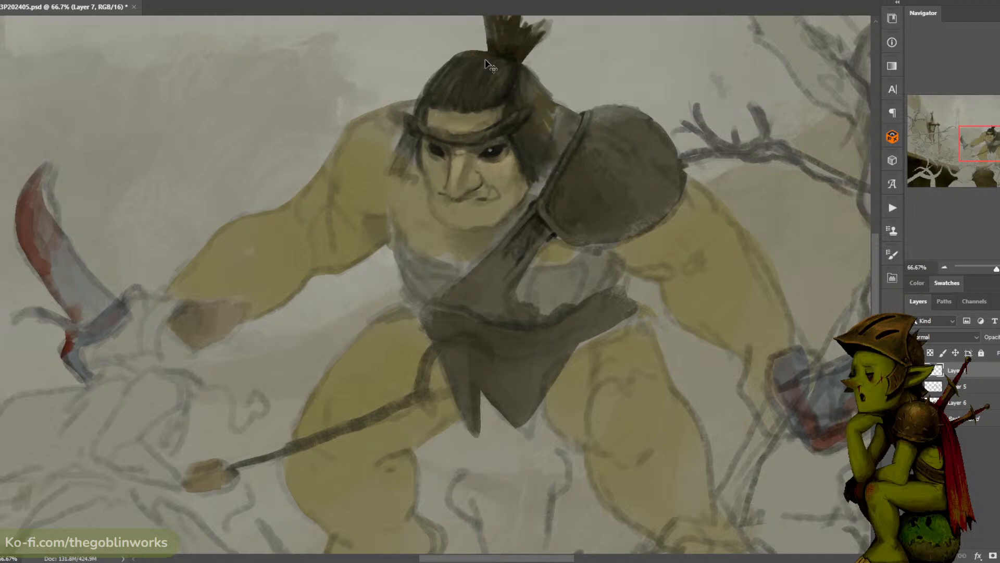
left_click(435, 135, "alt")
left_click(441, 133, "alt")
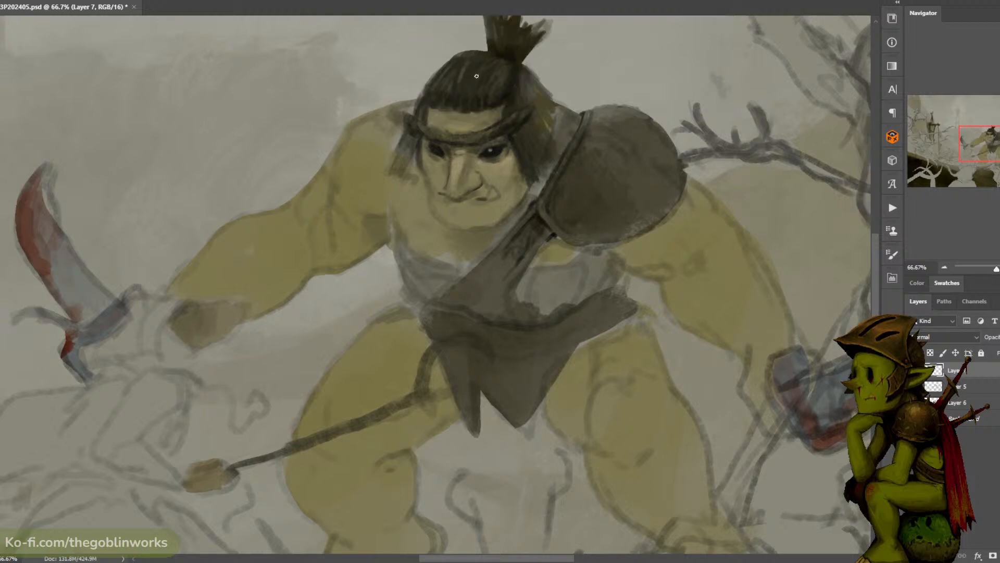
- Mix a lighter olive-brown from the dark hair colour and paint strands on top of the head and beside the face
left_click_drag(465, 62, 459, 82)
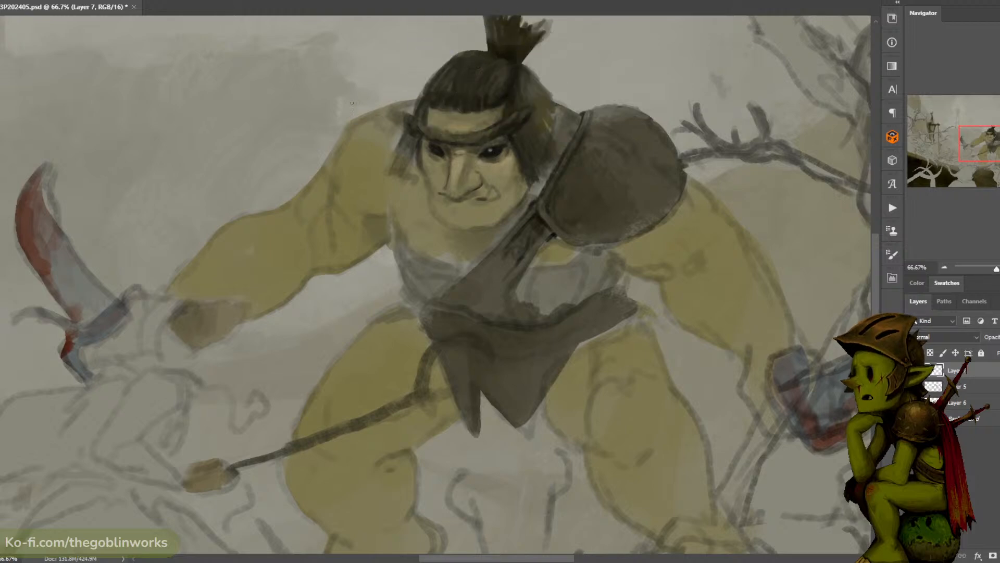
key("n")
left_click(463, 84)
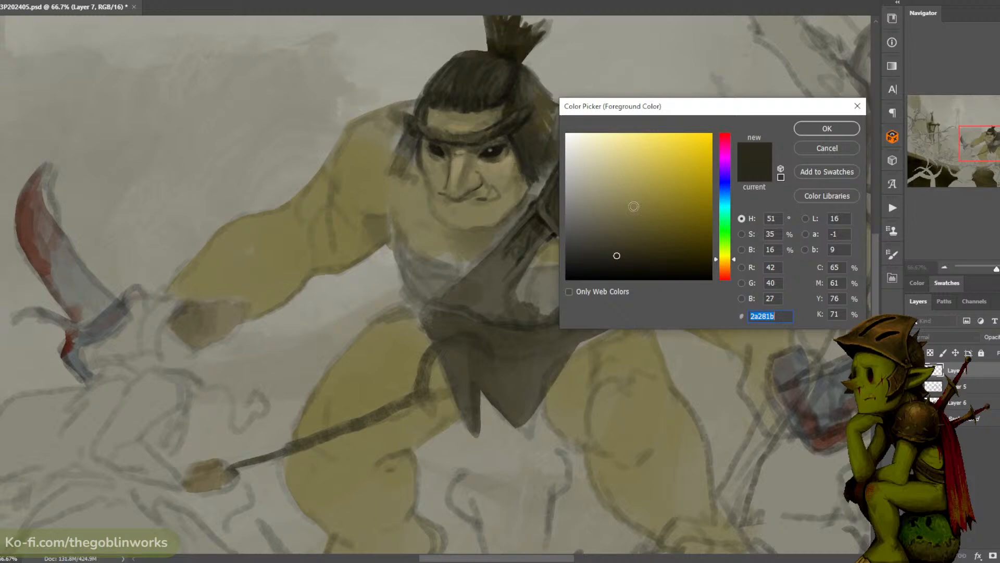
left_click(633, 225)
left_click(826, 128)
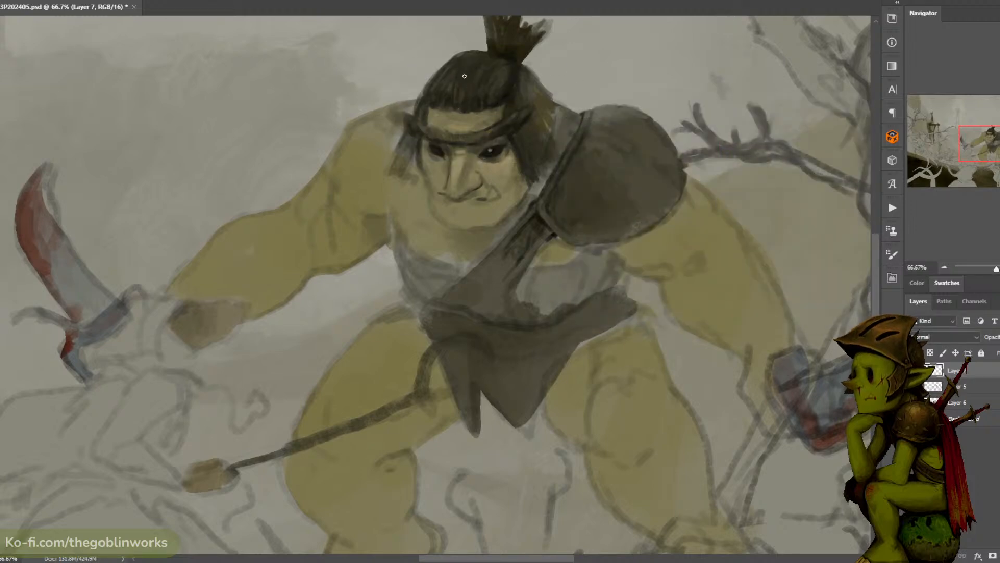
left_click(465, 73, "alt")
left_click(458, 89, "alt")
left_click_drag(415, 151, 415, 165)
- Dab paint along the ogre's nose from the bridge down to the nostril
left_click(455, 169, "alt")
left_click(459, 176, "alt")
left_click(454, 186, "alt")
left_click(444, 192, "alt")
- Mix a warmer, more saturated brown foreground colour for the close-up face details
left_click(1, 388)
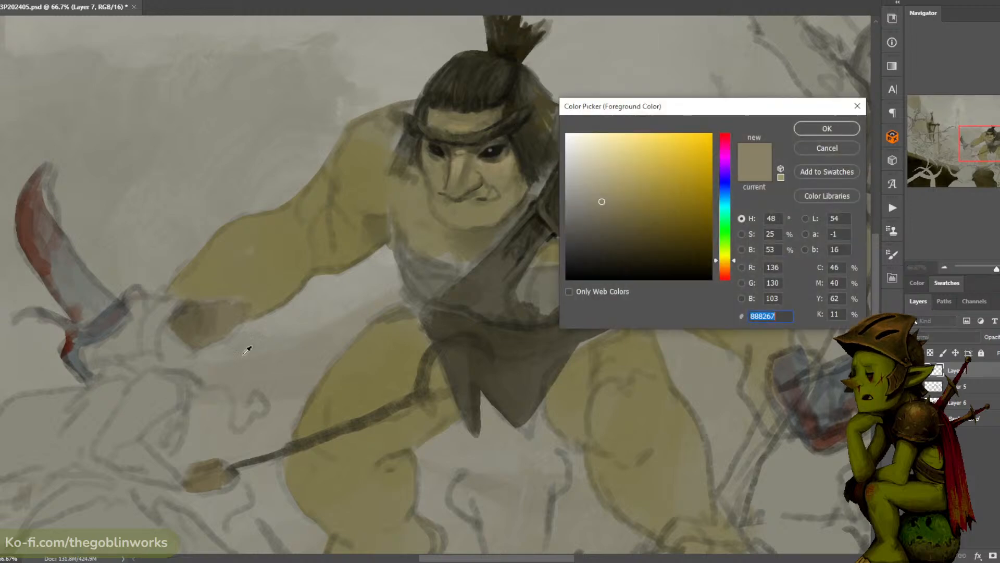
left_click(724, 271)
left_click(634, 199)
left_click(826, 129)
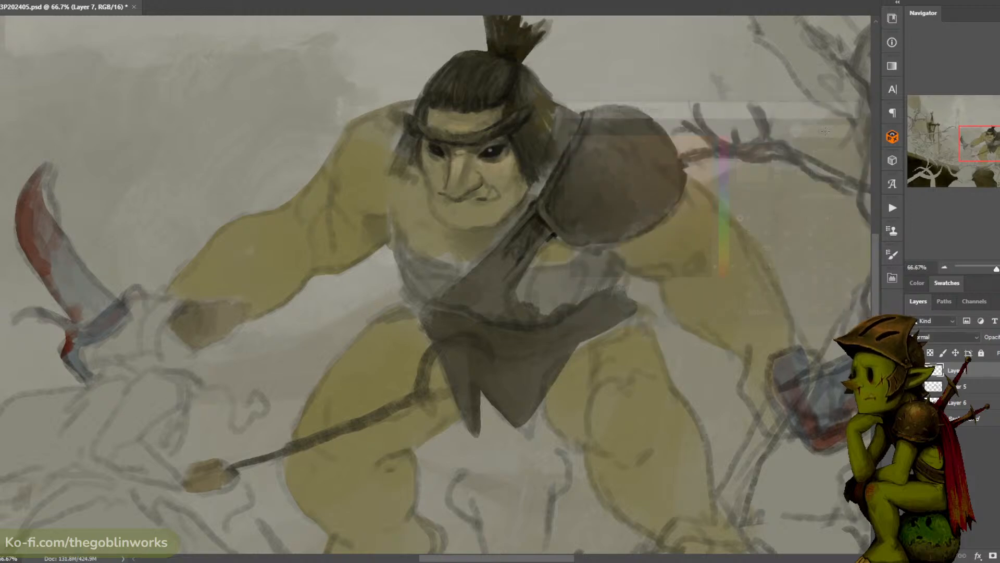
key("ctrl+plus")
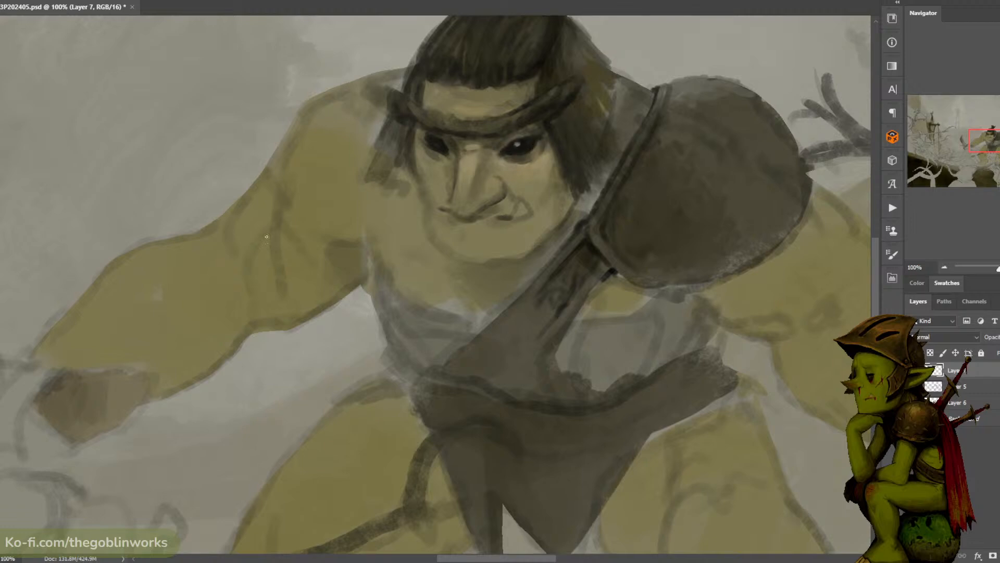
left_click(1, 333)
left_click(646, 212)
left_click(826, 128)
- Mix a dark reddish-brown foreground colour and tint the ogre's eye nearer the shoulder armour with it
left_click(1, 333)
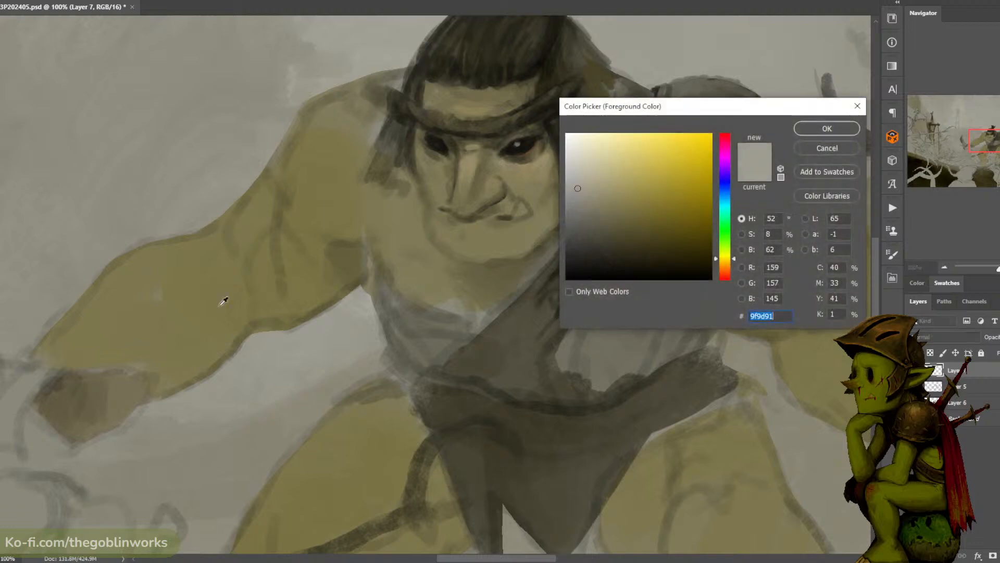
left_click(606, 267)
left_click(724, 276)
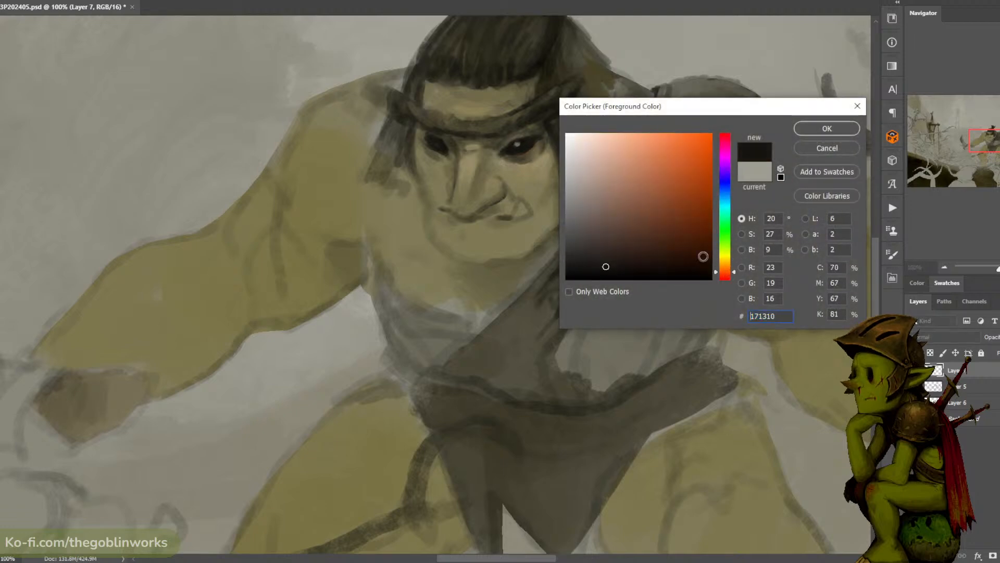
left_click(661, 246)
left_click(828, 128)
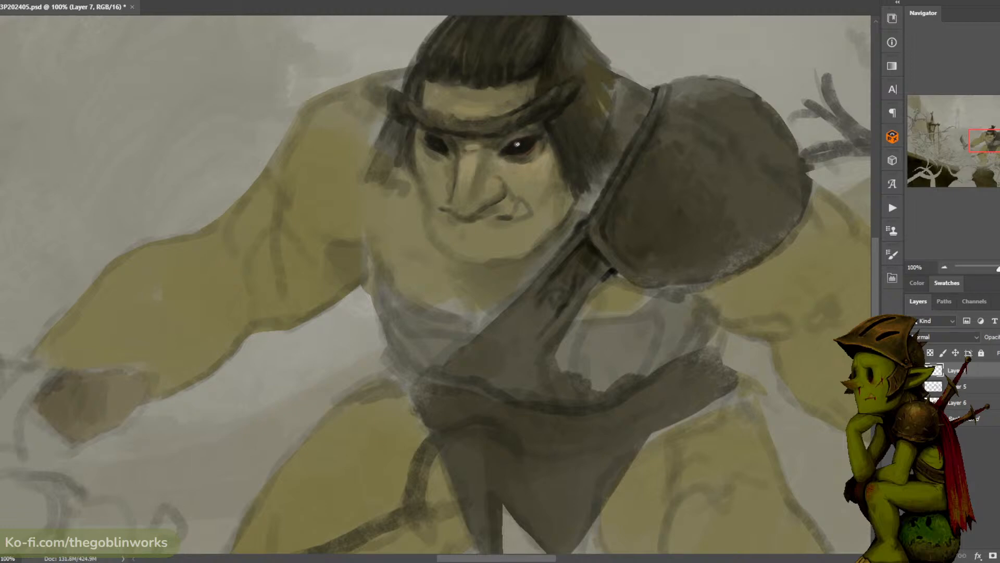
left_click_drag(518, 142, 518, 146)
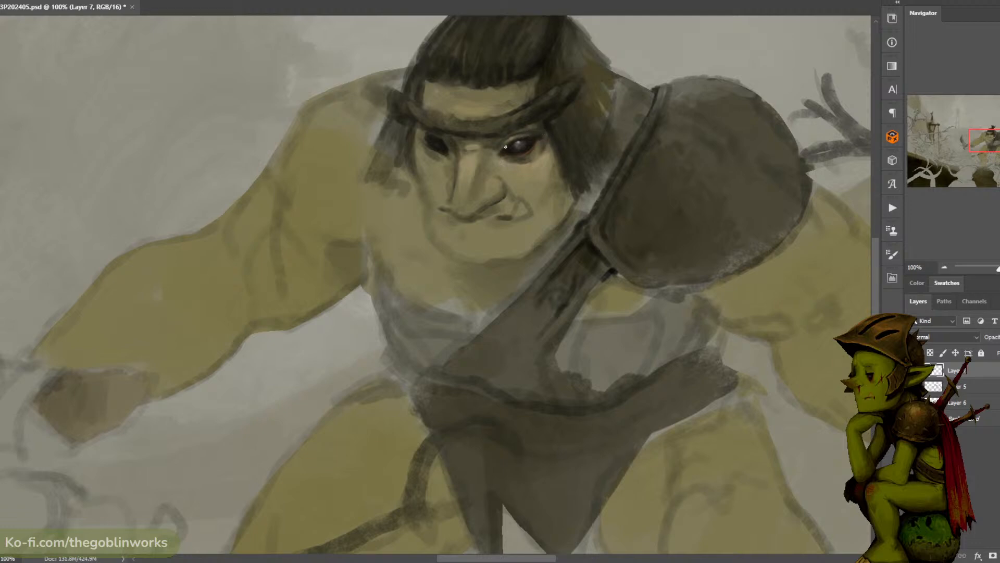
left_click(529, 151, "alt")
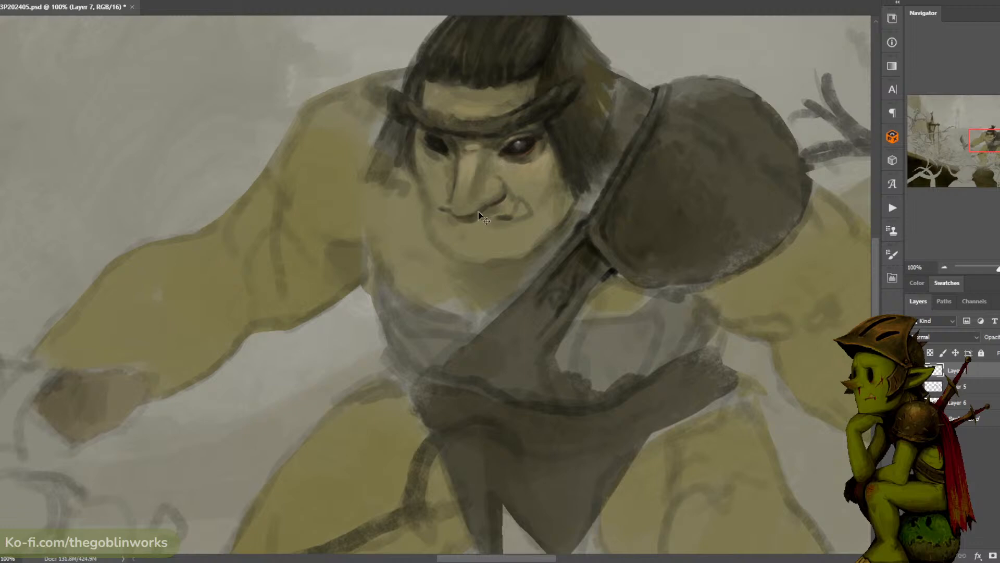
- Darken the corner of the ogre's mouth and mix a reddish brown to paint a small scar under the eye
left_click_drag(504, 216, 507, 217)
left_click(524, 160, "alt")
left_click(1, 406)
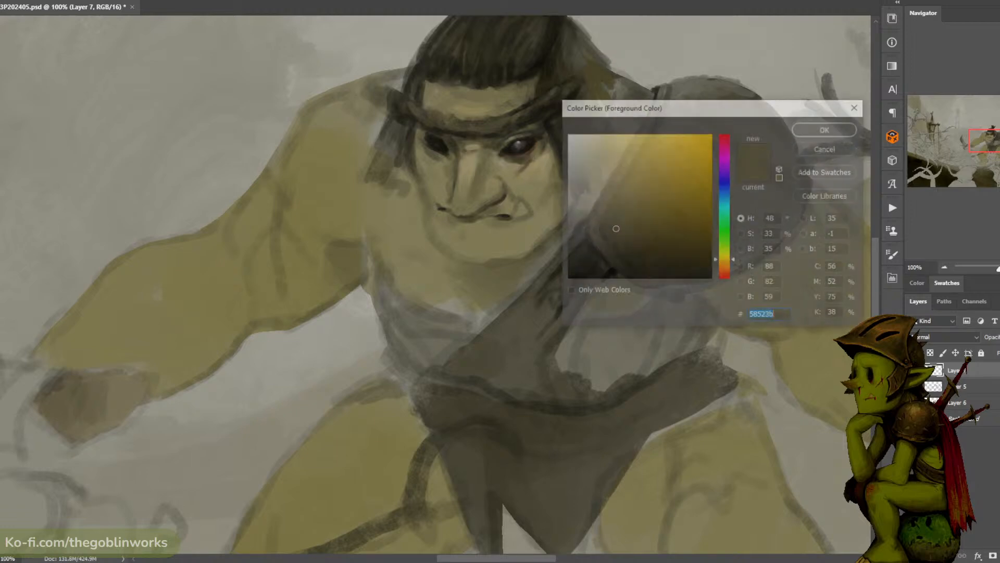
left_click(528, 166)
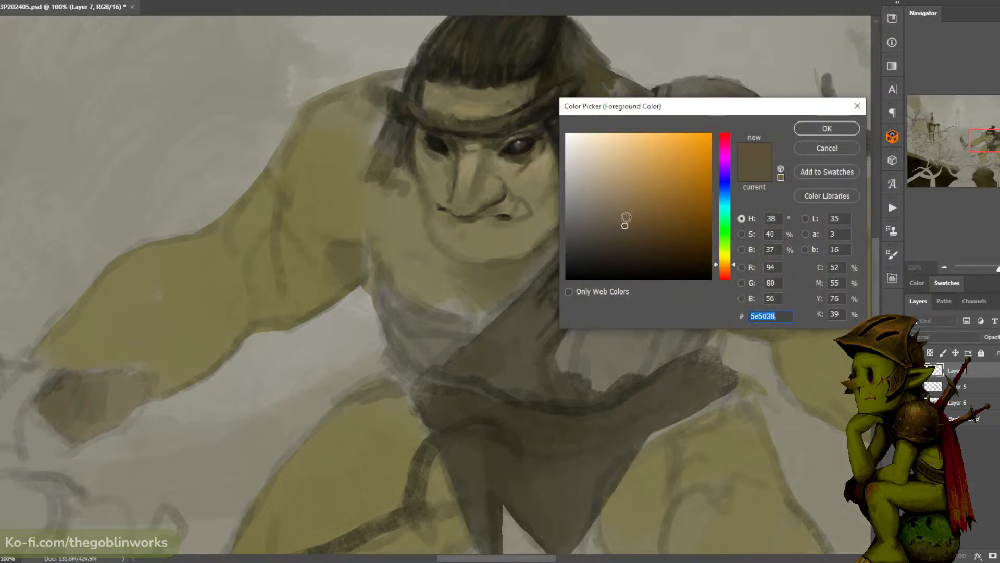
left_click(612, 206)
left_click_drag(726, 264, 725, 270)
left_click(815, 130)
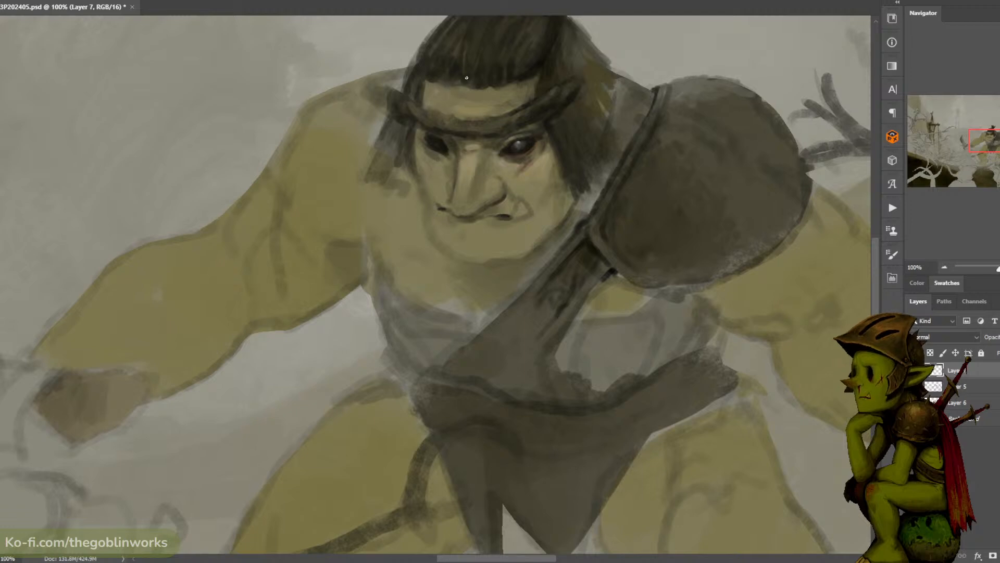
- Touch up the eye above the scar and dab paint on the tip and bridge of the nose
left_click(533, 147, "alt")
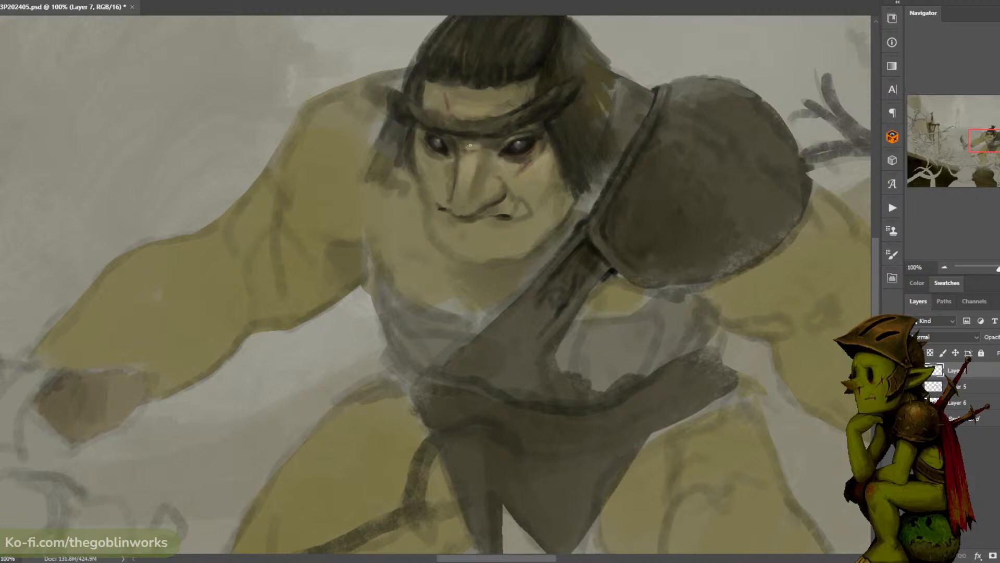
left_click(488, 201, "alt")
left_click(479, 156, "alt")
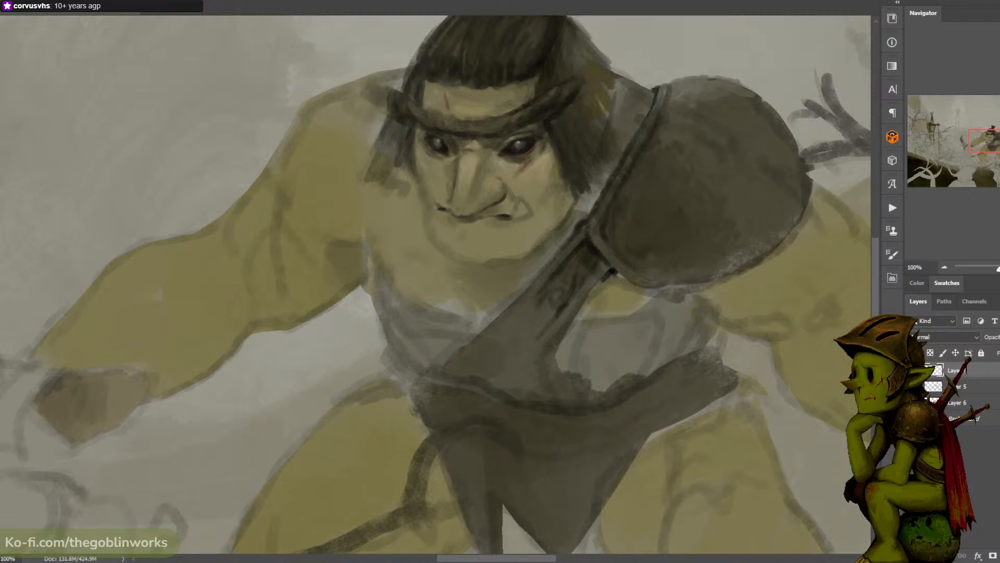
- Try a dark olive-brown foreground colour on the painting and undo the last stroke
key("n")
left_click(640, 233)
left_click(650, 242)
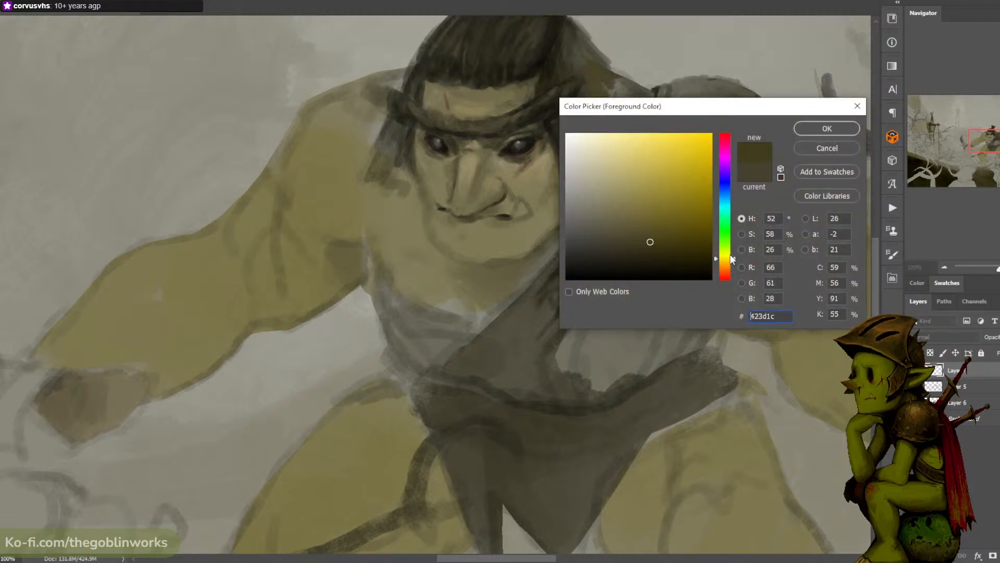
left_click(726, 261)
left_click(658, 241)
left_click(826, 128)
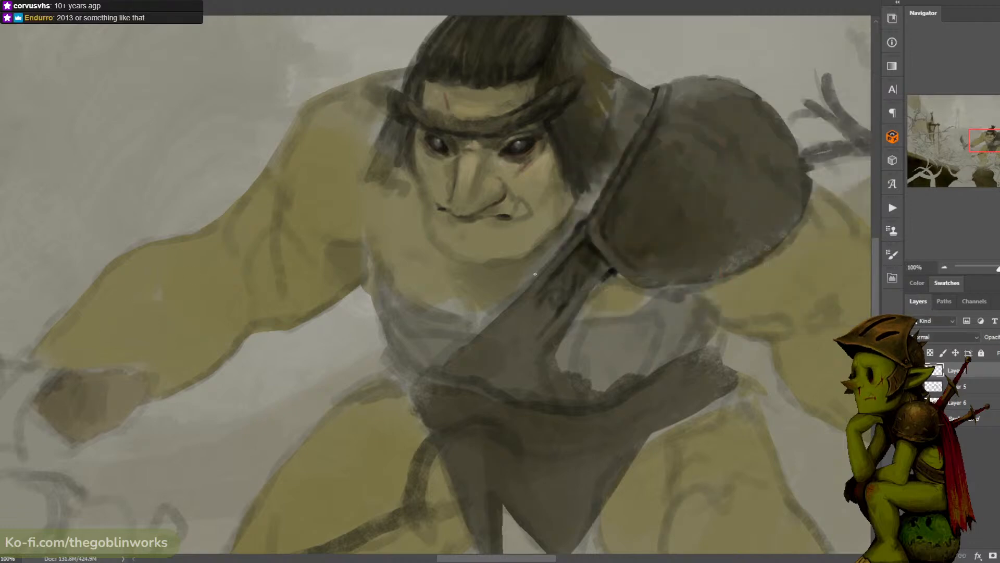
key("ctrl+z")
- Set the foreground colour to orange-brown #9b6e3d and tint the bridge of the ogre's nose
key("n")
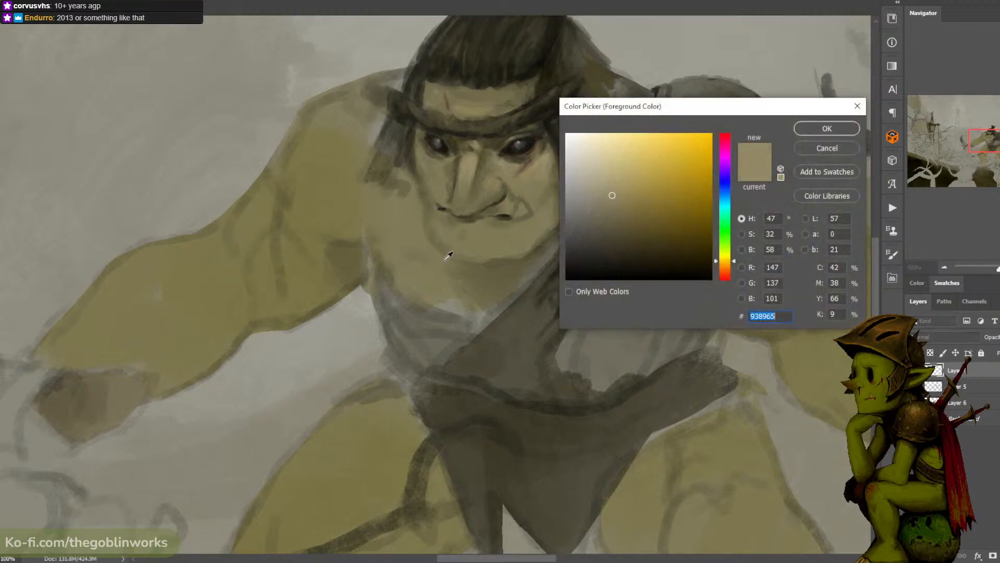
left_click(725, 266)
left_click(643, 188)
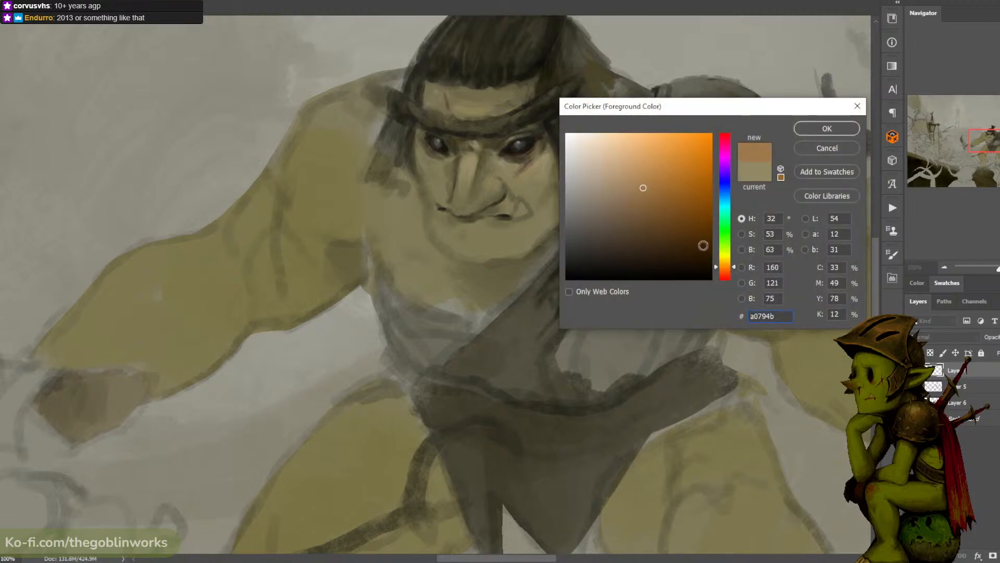
left_click(725, 273)
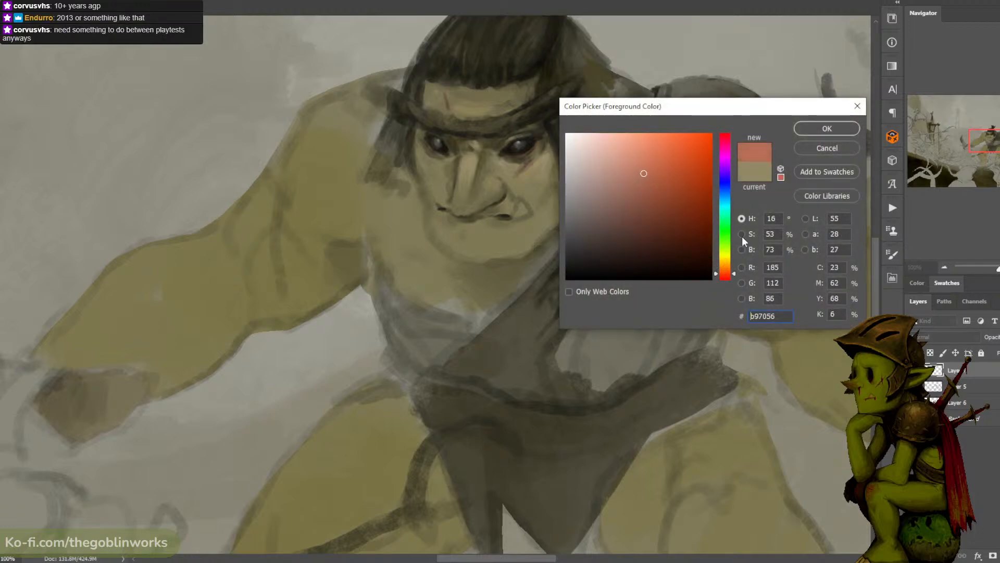
left_click(726, 267)
left_click(644, 172)
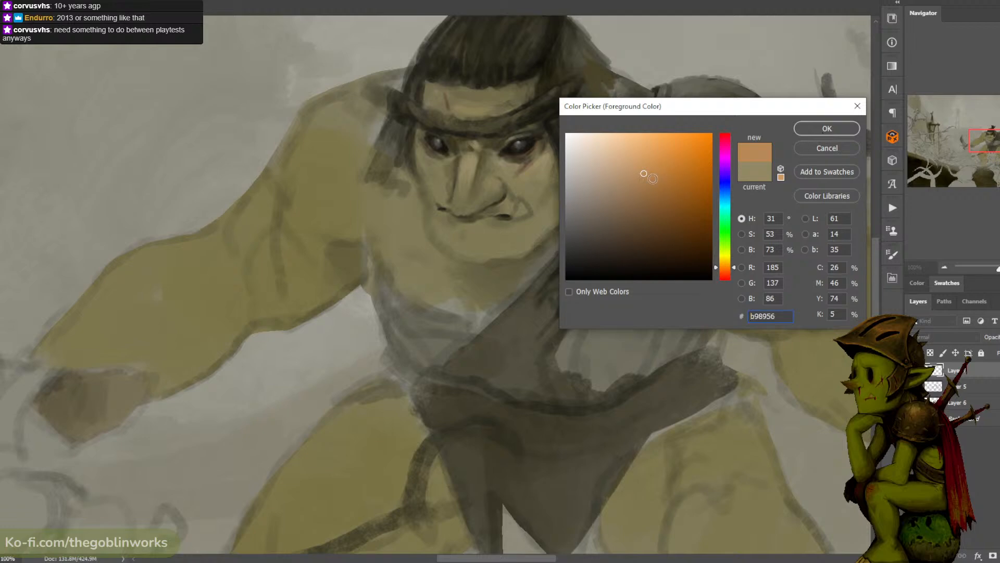
left_click(652, 189)
left_click(811, 129)
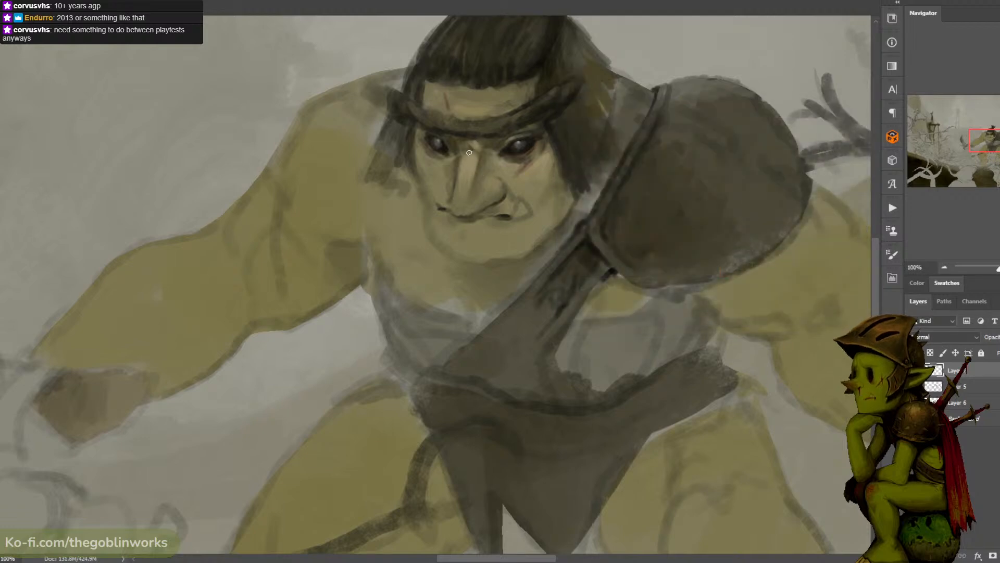
left_click(1, 380)
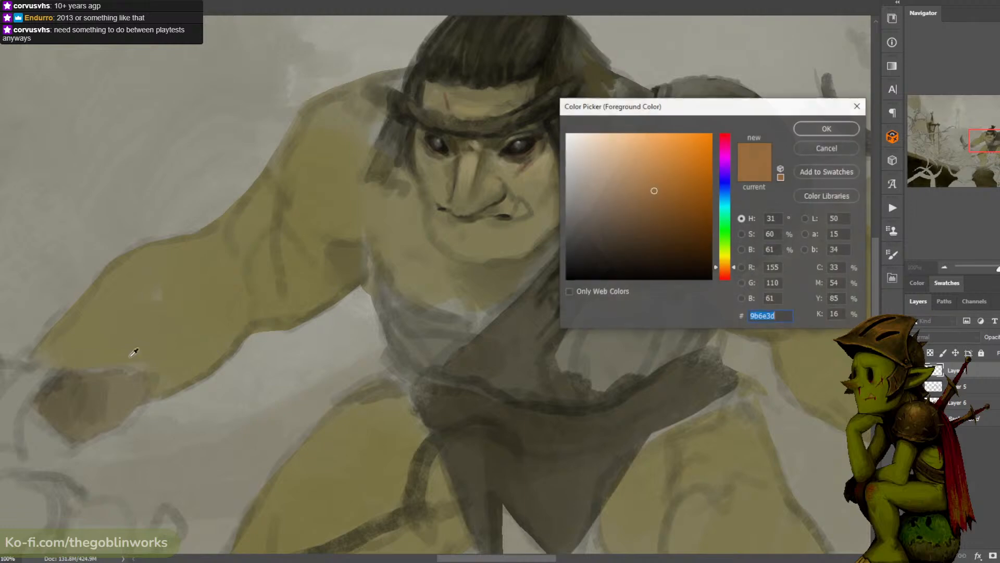
left_click(807, 126)
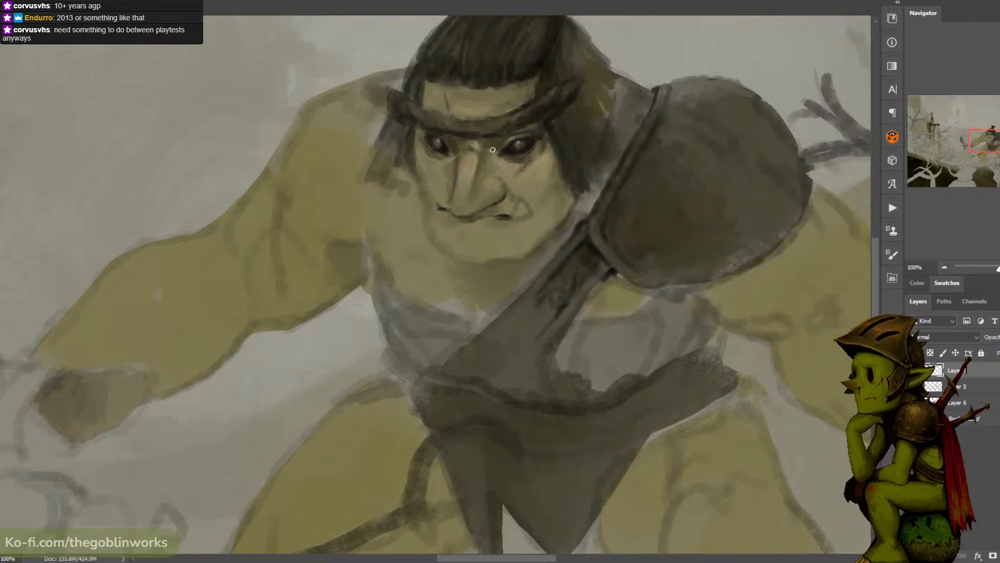
- Touch up the bridge of the ogre's nose between the eyes
left_click(469, 158, "alt")
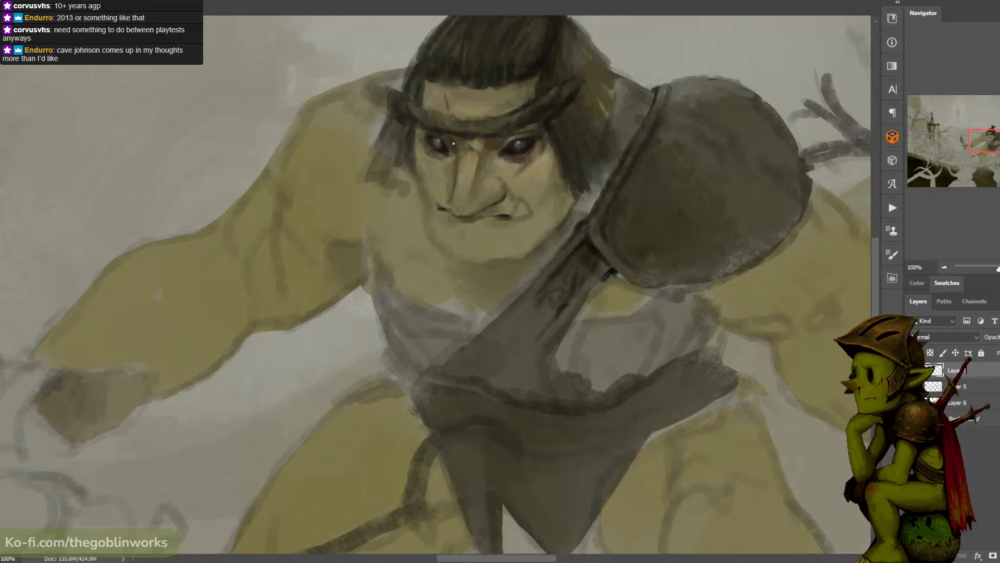
key("ctrl+minus")
key("ctrl+minus")
key("ctrl+minus")
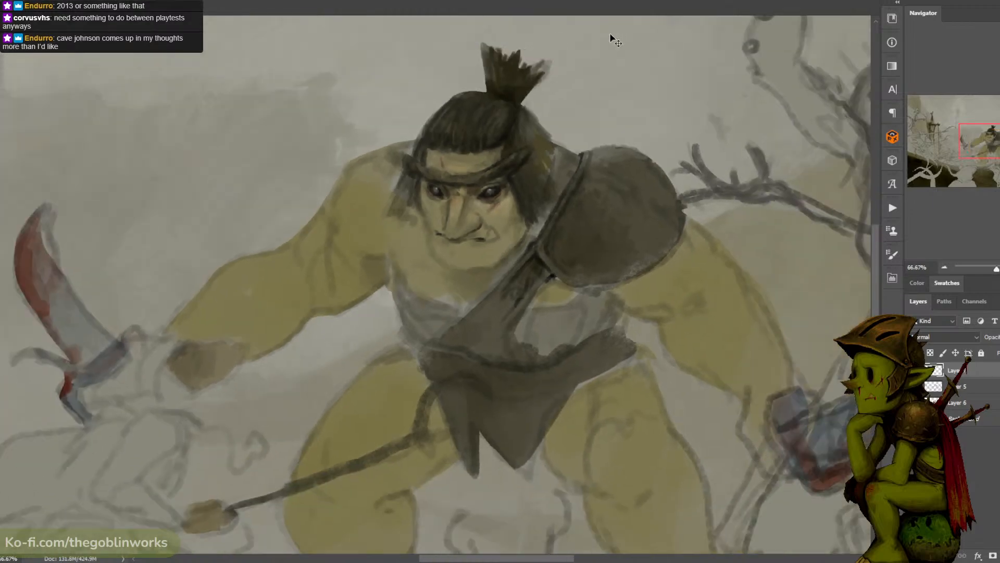
key("ctrl+plus")
key("ctrl+plus")
key("ctrl+plus")
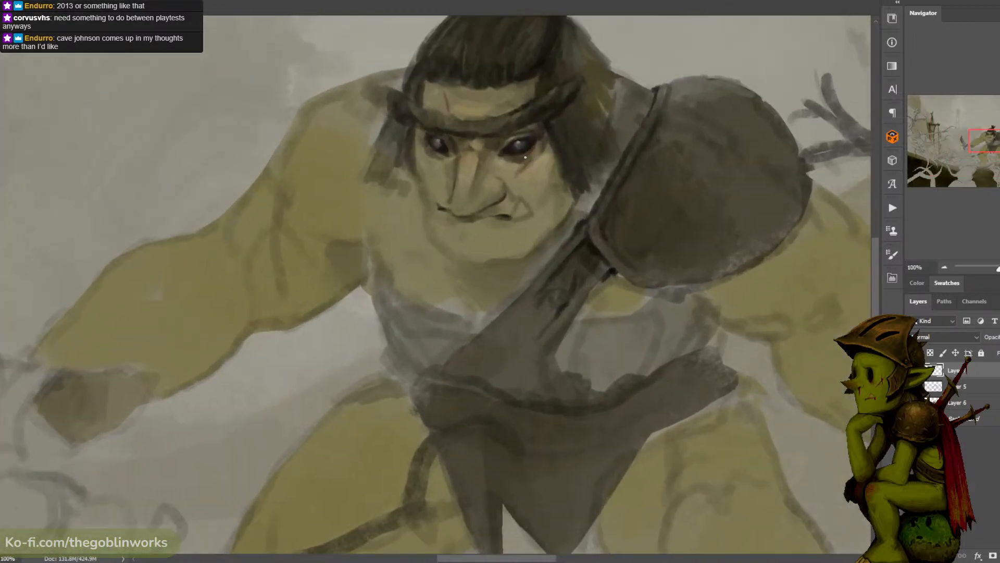
- Mix a lighter tan from the nose's skin tone and paint highlights along the nose bridge and tip
left_click(475, 163, "alt")
left_click(1, 333)
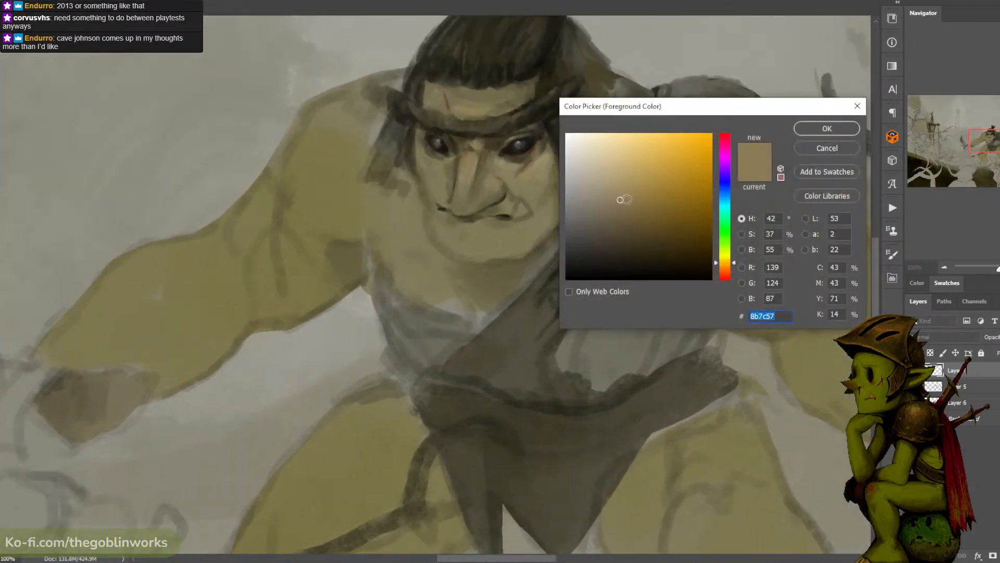
left_click(605, 179)
key("Return")
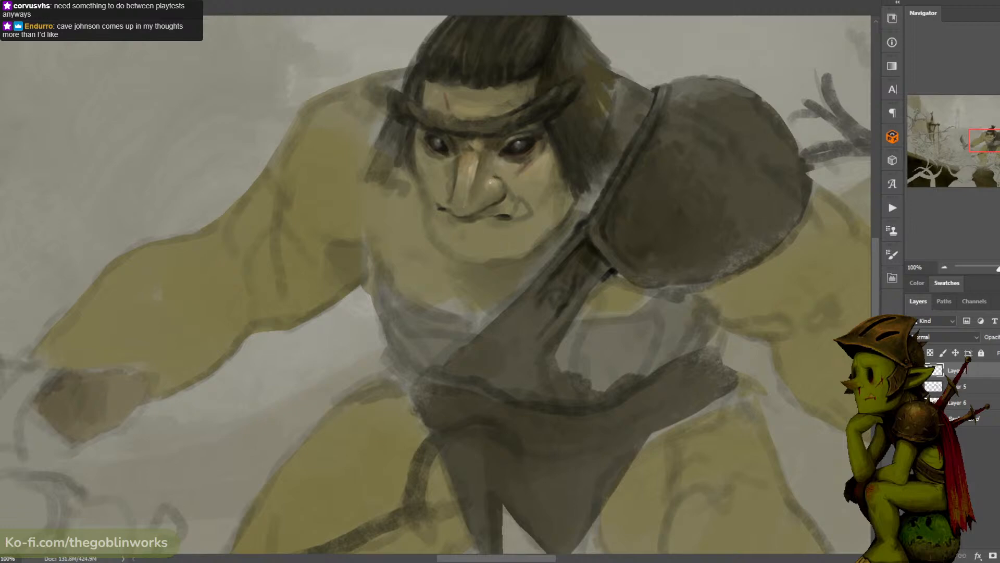
left_click(469, 215, "alt")
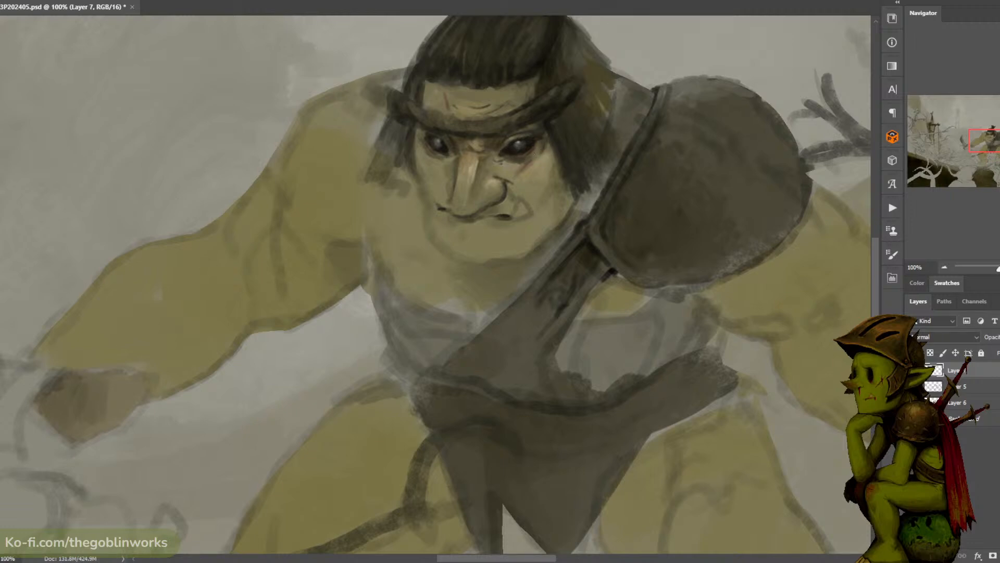
- Choose a new foreground colour, touch up the cheek beside the hair and sample the tone at its edge
key("n")
left_click(651, 198)
left_click(827, 128)
left_click(549, 170, "alt")
left_click(560, 143, "alt")
left_click(561, 154, "alt")
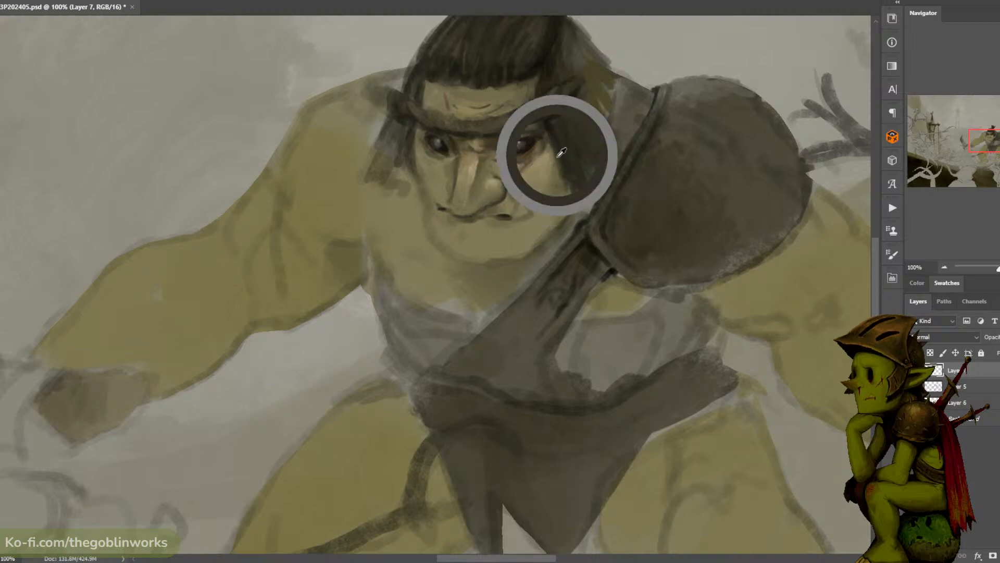
- Try a short stroke out from the corner of the ogre's mouth and undo the last two strokes
mouse_move(509, 216)
left_mouse_down()
mouse_move(523, 200)
mouse_move(531, 213)
left_mouse_up()
key("ctrl+z")
key("ctrl+z")
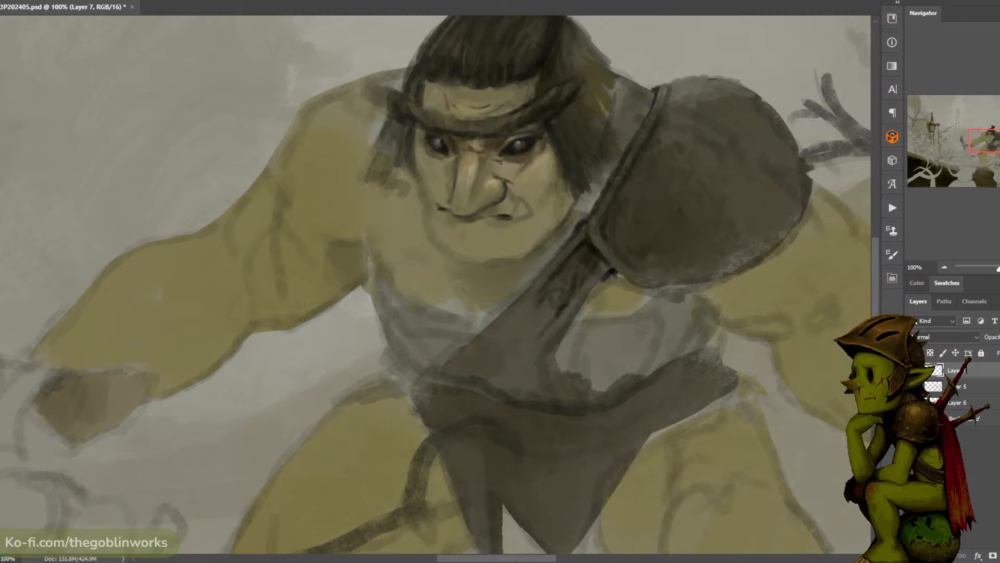
- Touch up the nose and eye, mix a deep reddish brown and darken the mouth corner and tusk outline
left_click(500, 174, "alt")
left_click(469, 180, "alt")
left_click(521, 147, "alt")
key("n")
left_click(686, 234)
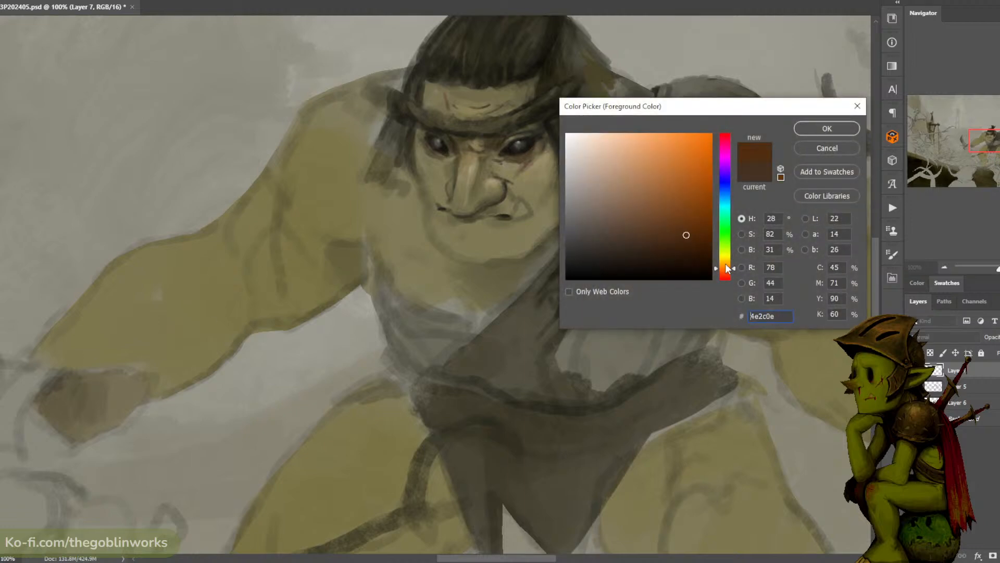
left_click(723, 273)
left_click(827, 128)
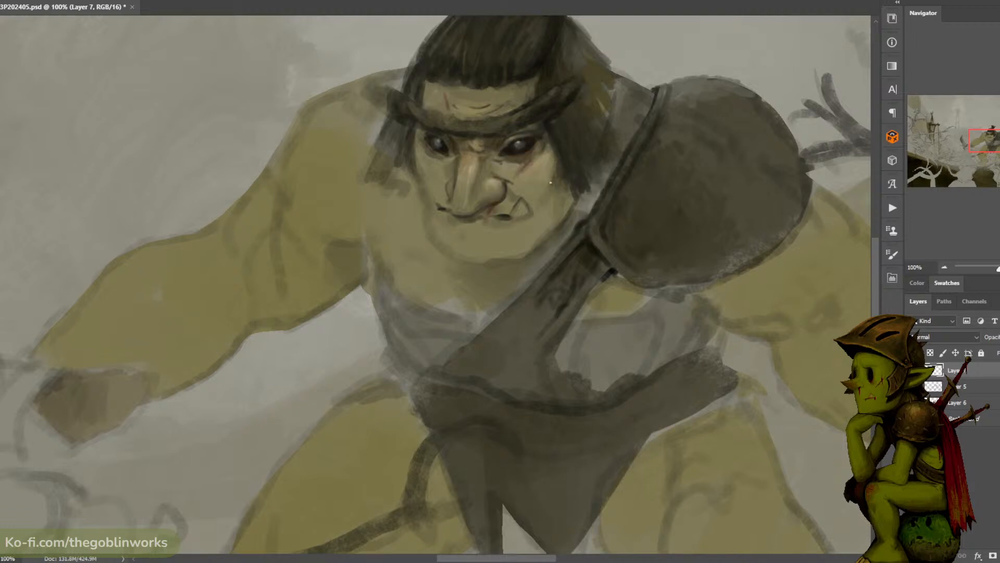
- Define the ogre's jawline and the lower edge of the chin using tones sampled from the face
left_click(562, 171, "alt")
left_click(561, 172, "alt")
left_click_drag(491, 257, 515, 255)
left_click(495, 231, "alt")
left_click(472, 169, "alt")
left_click_drag(463, 235, 476, 237)
- Set the foreground colour to light olive #a59d6e, enlarge the brush and lighten the ogre's chin
left_click(479, 233, "alt")
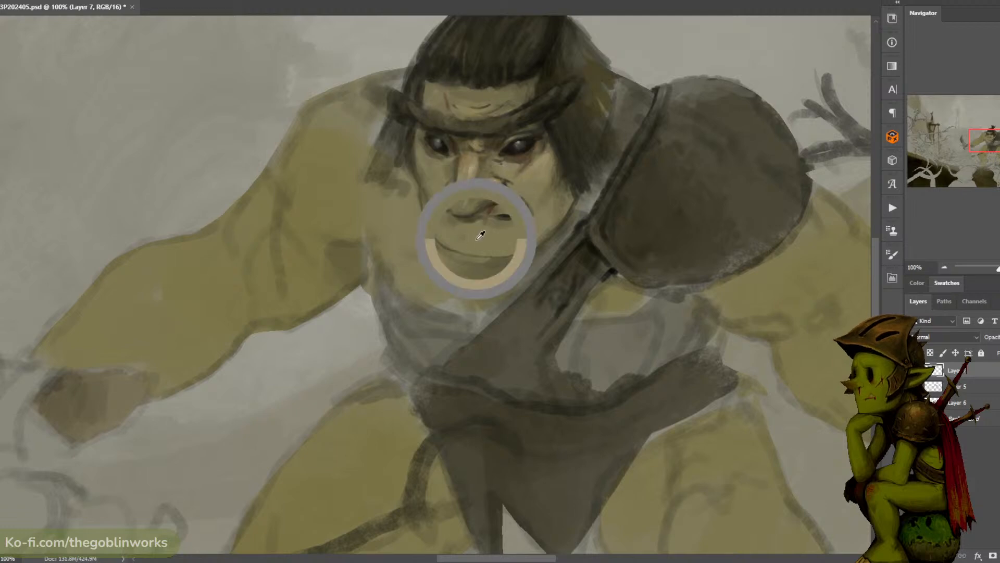
left_click(2, 372)
left_click(631, 191)
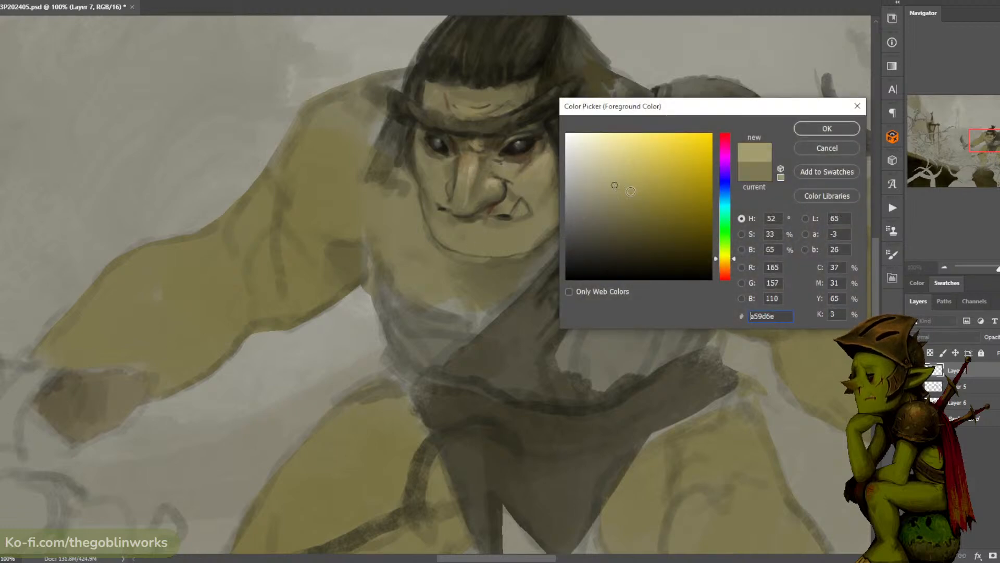
left_click(826, 128)
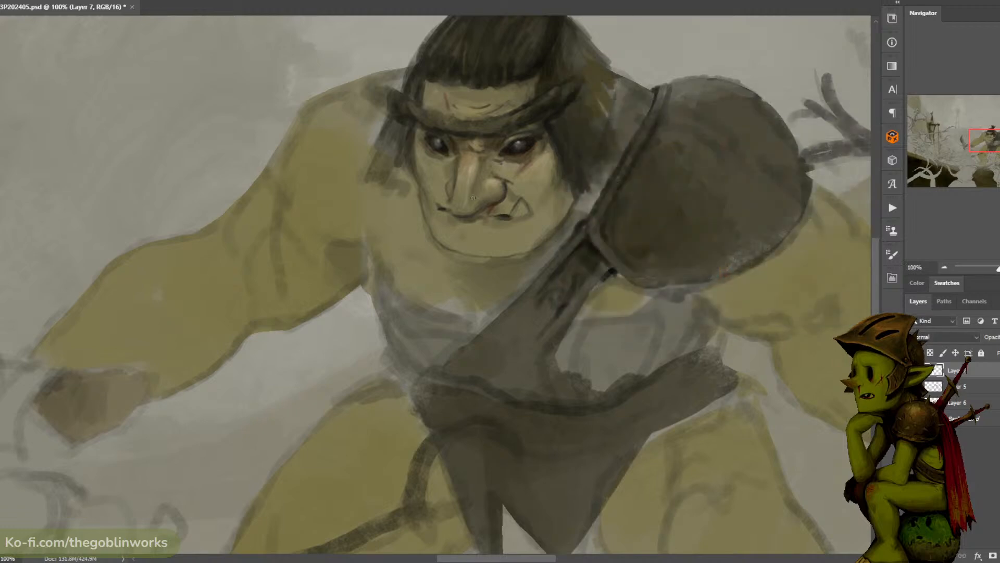
key("]")
key("]")
key("]")
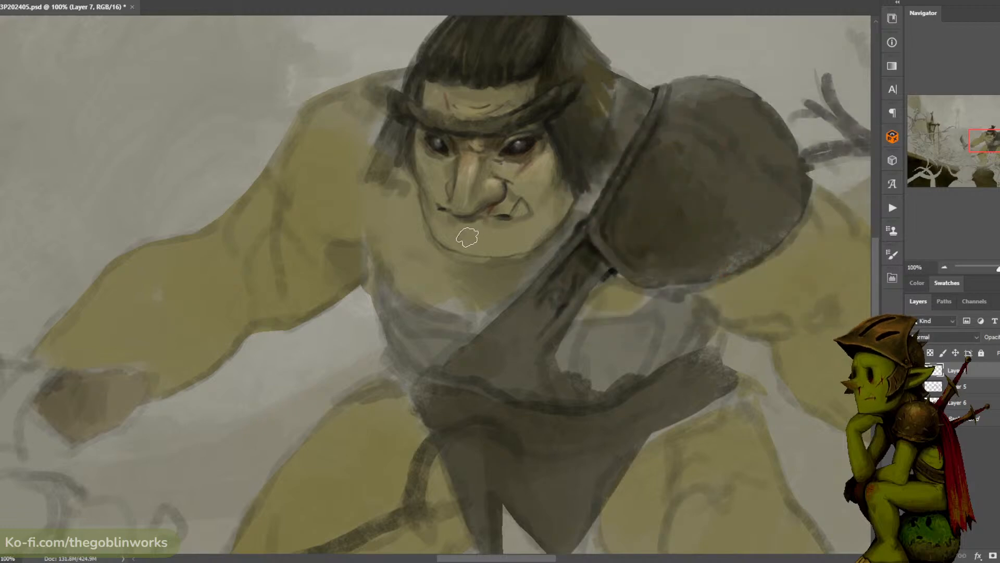
left_click_drag(467, 238, 486, 237)
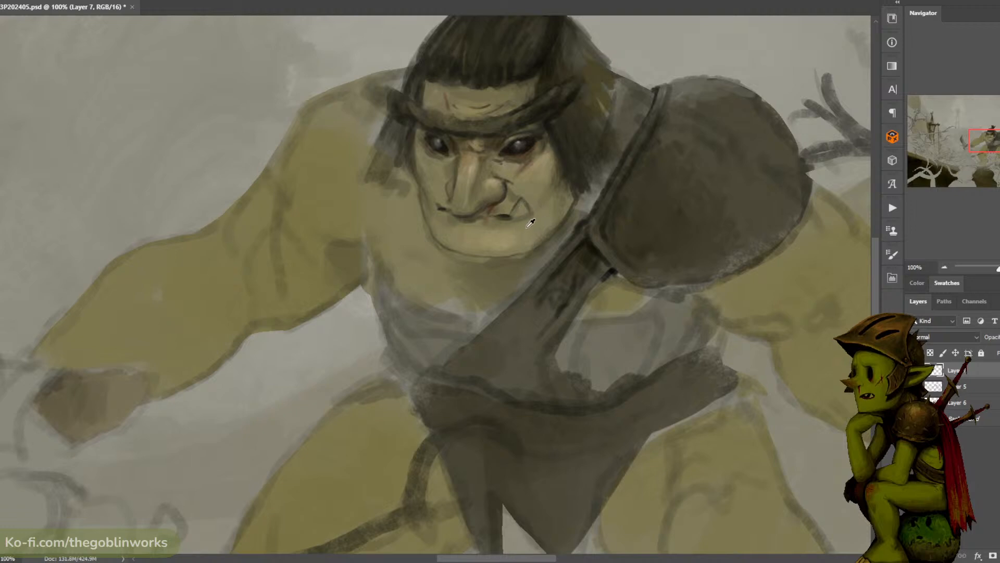
left_click(482, 237, "alt")
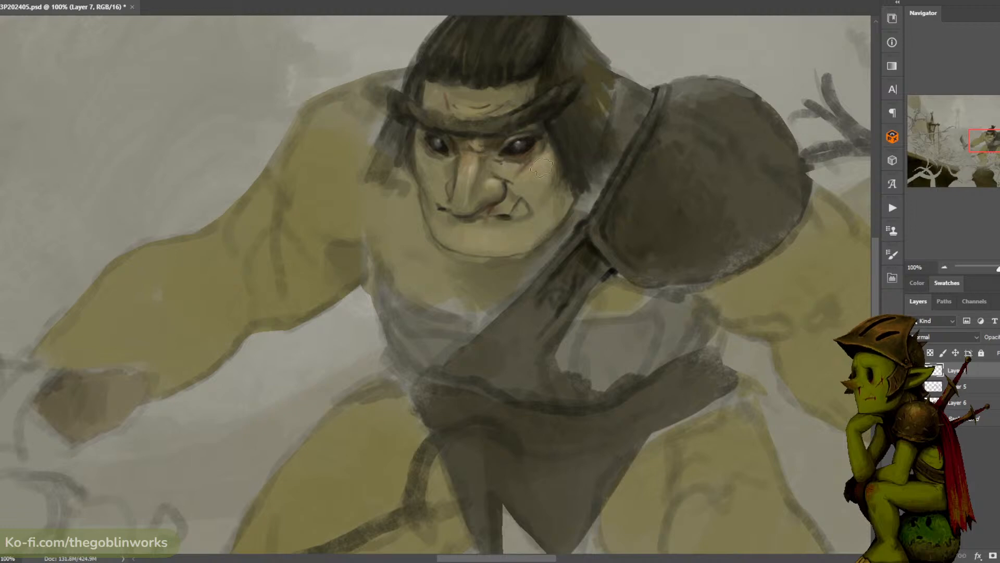
- Paint over the red scar under the ogre's eye with skin tones and touch up the opposite cheek
left_click_drag(539, 167, 516, 180)
left_click(521, 169, "alt")
left_click(430, 161, "alt")
left_click(528, 173, "alt")
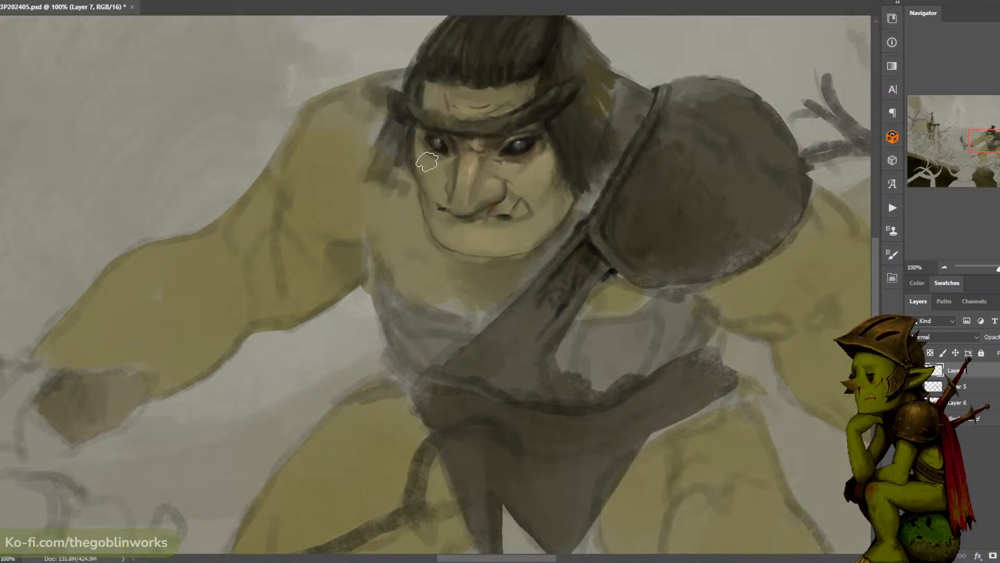
- Smooth the cheek shading and fill the tusk at the mouth corner with a pale off-white
left_click(538, 177, "alt")
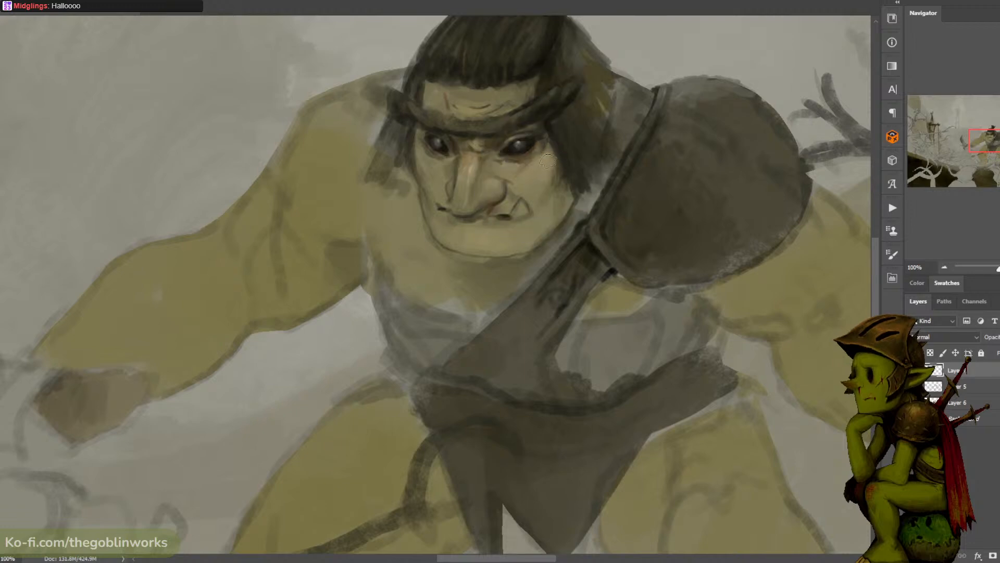
left_click(537, 186, "alt")
left_click(549, 190, "alt")
left_click(641, 46, "alt")
left_click(520, 207, "alt")
left_click(513, 188, "alt")
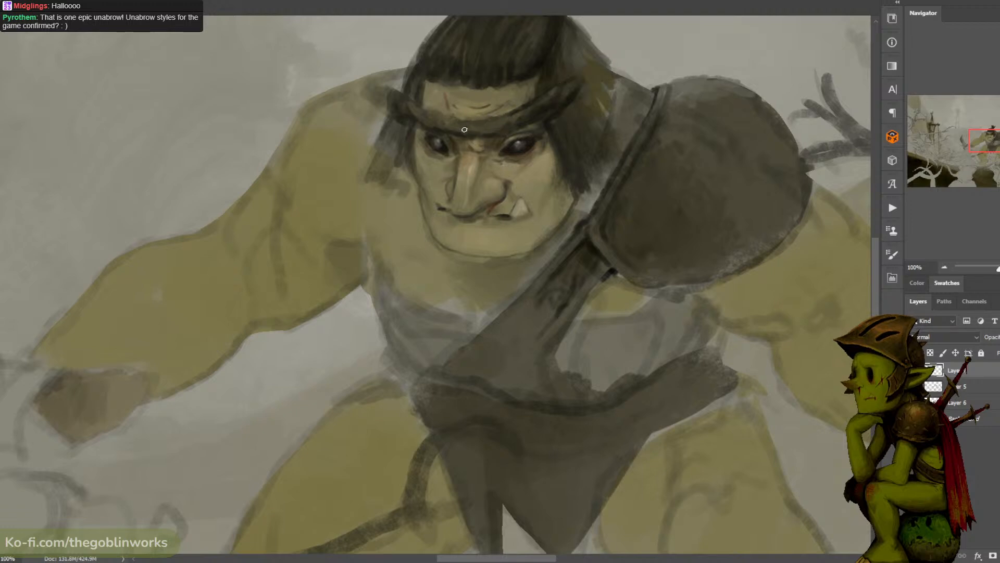
- Refine the upper edge of the ogre's unibrow and save the document
left_click(521, 108, "alt")
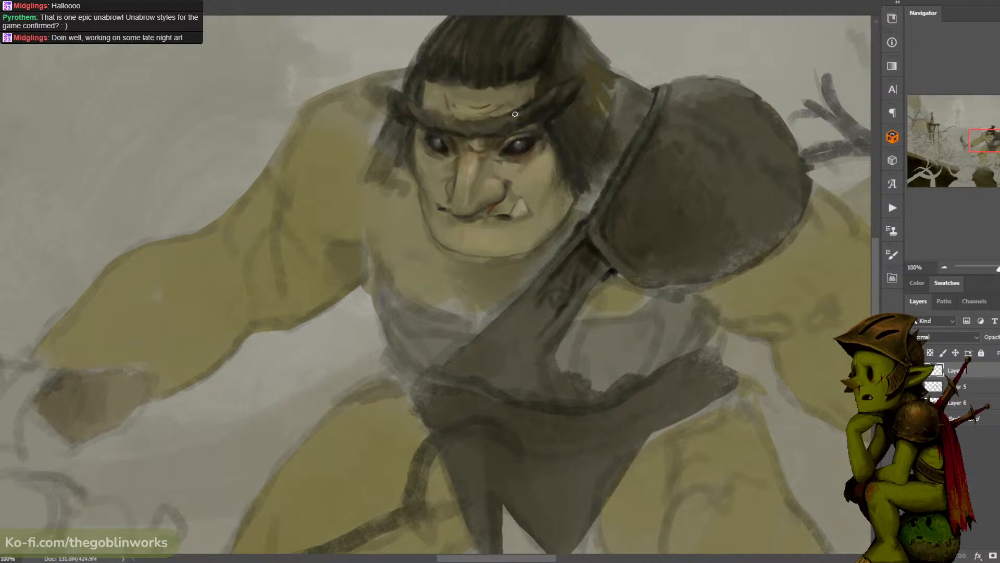
key("ctrl+minus")
key("ctrl+minus")
key("ctrl+plus")
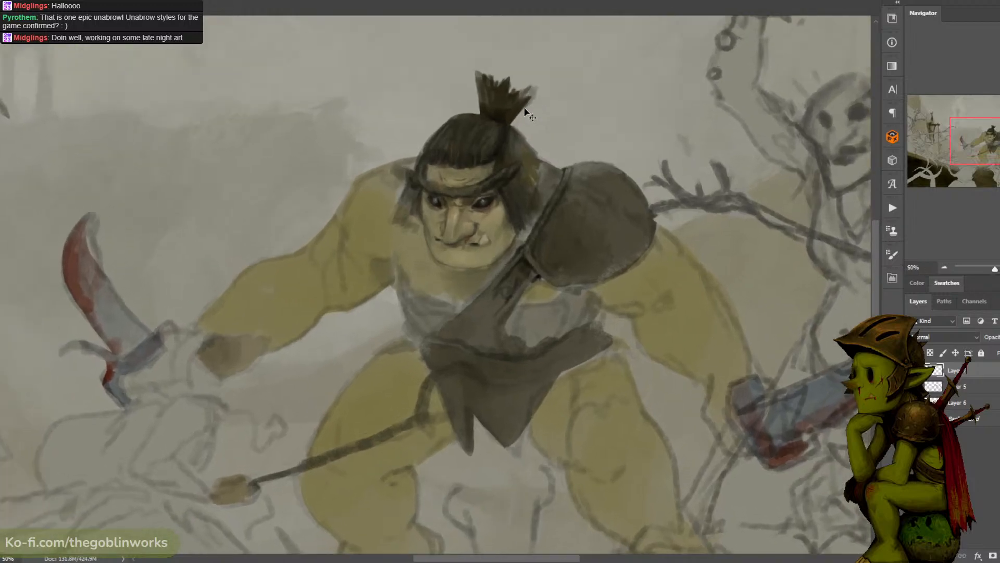
key("ctrl+minus")
key("ctrl+s")
key("ctrl+plus")
key("ctrl+plus")
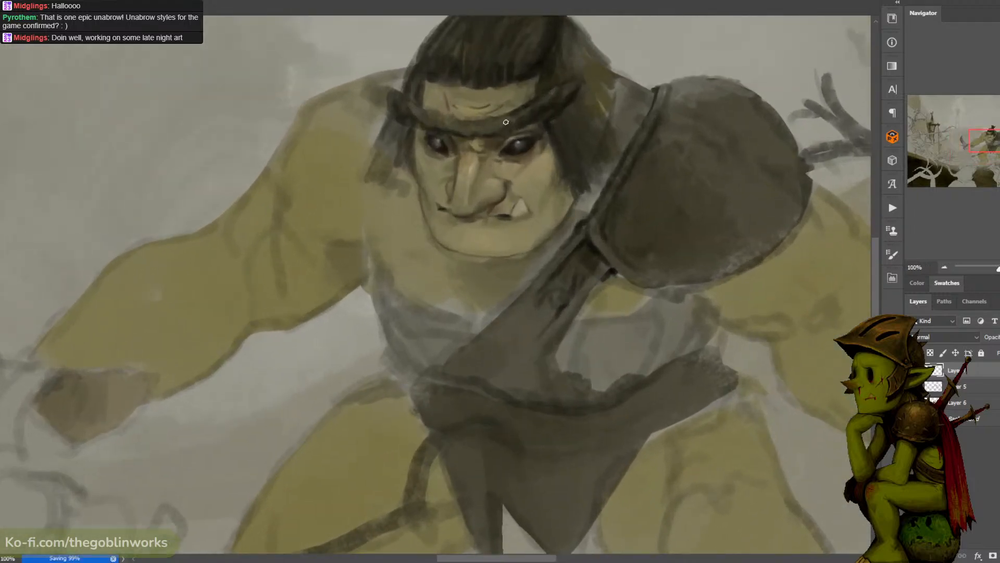
- Paint fine hair strands along the ogre's unibrow to give it a bristly texture
left_click(513, 118, "alt")
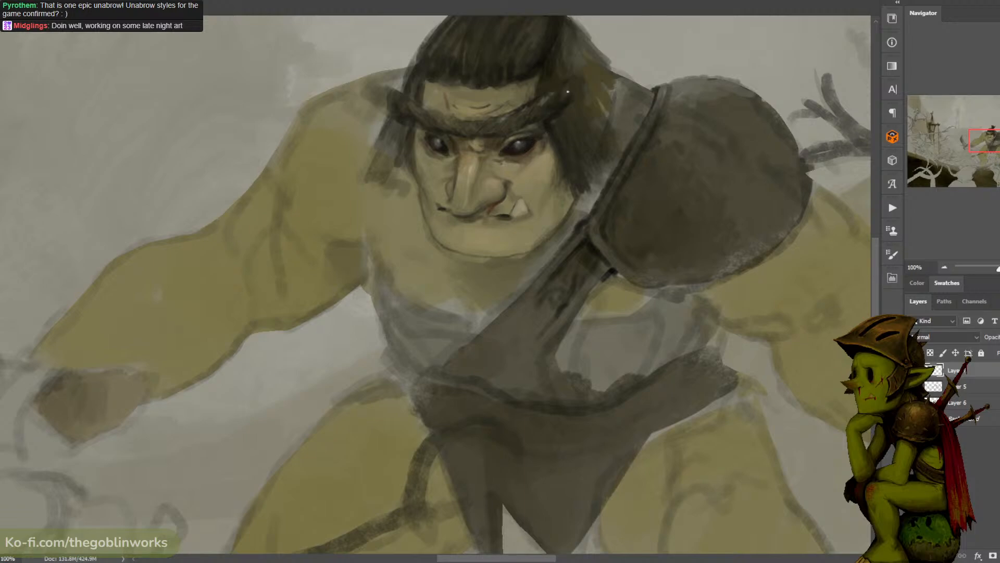
scroll(625, 41, "down", 5)
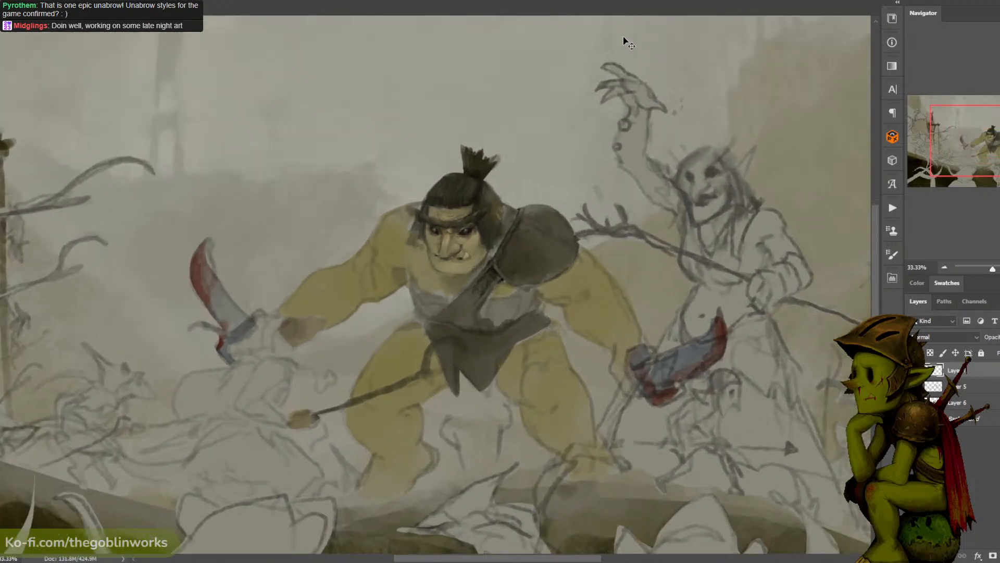
key("ctrl+plus")
key("ctrl+plus")
key("ctrl+plus")
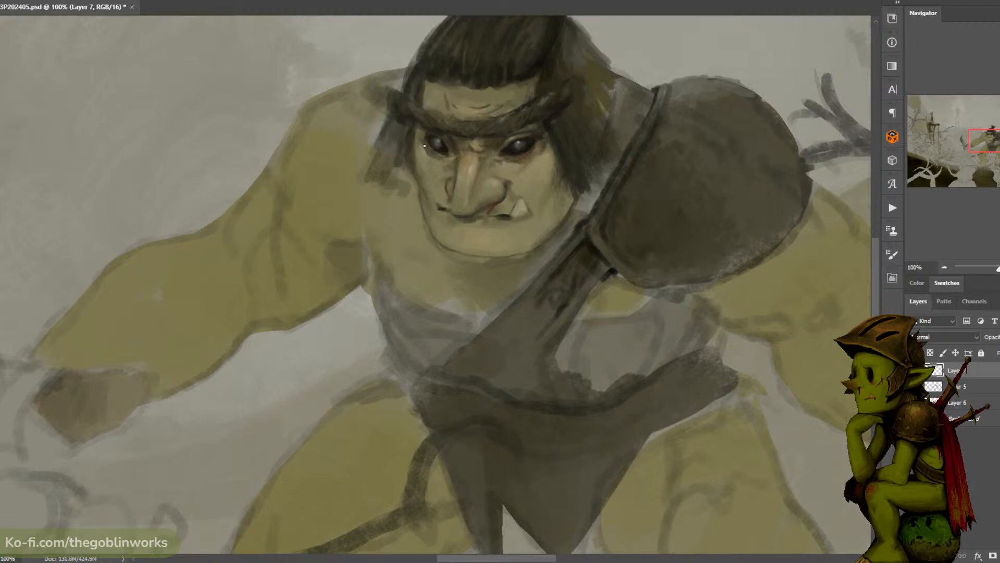
- Touch up the skin at the outer edge of the ogre's eye below the brow
left_click(547, 140, "alt")
scroll(641, 50, "down", 3)
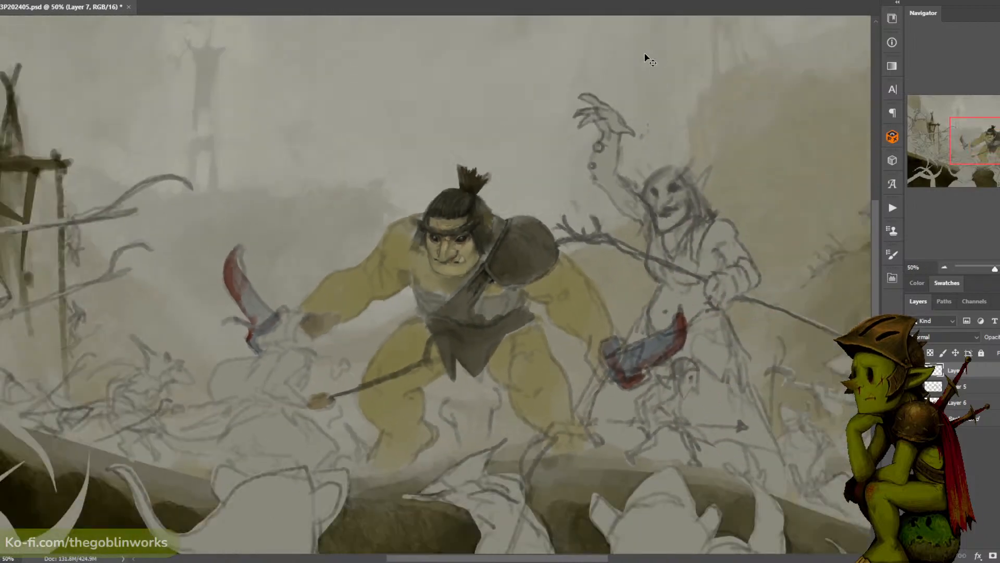
scroll(610, 100, "up", 2)
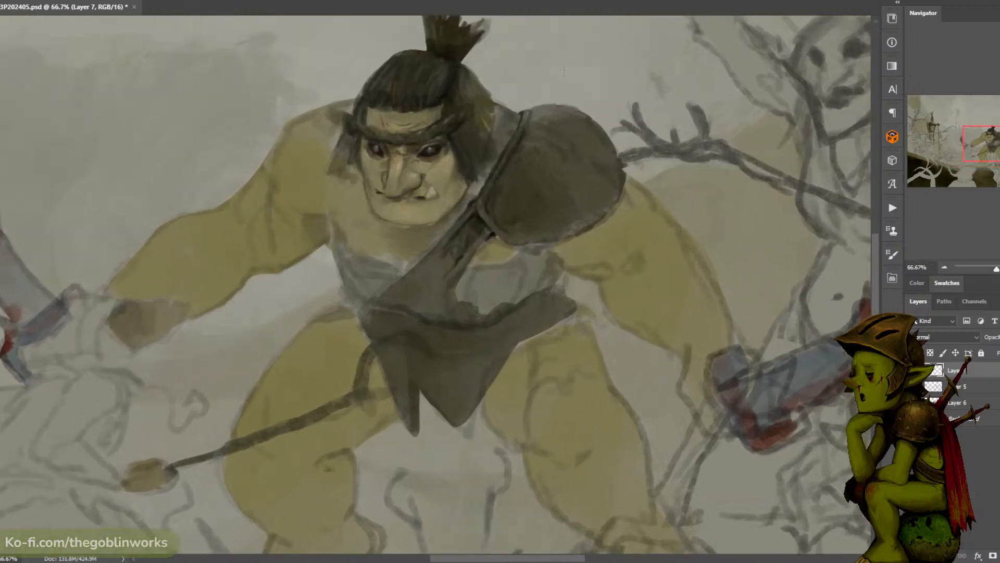
- Darken the hair beside the shoulder pad and cover its light streaks with hair-coloured strokes
left_click_drag(528, 95, 585, 87)
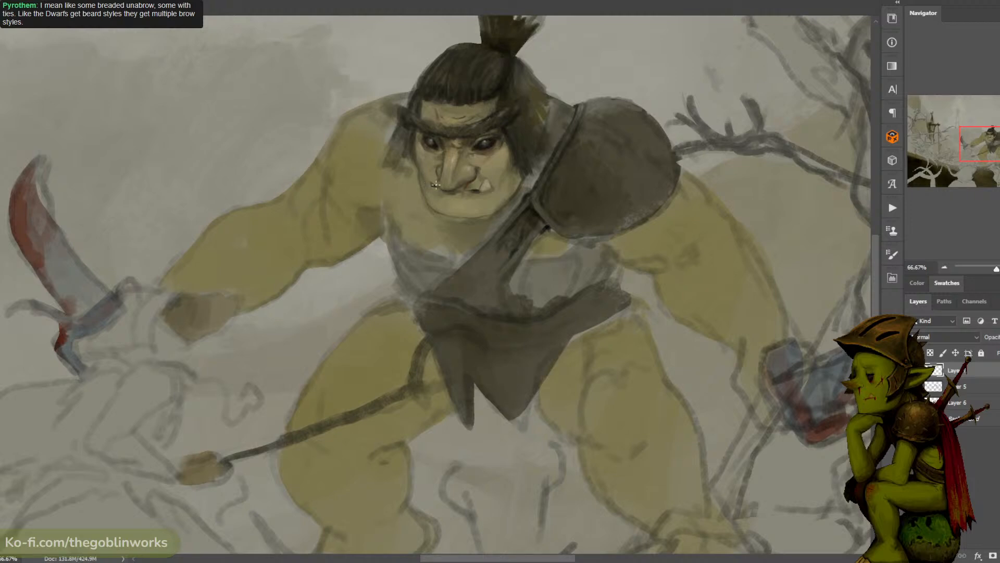
left_click(521, 180, "alt")
left_click(520, 182, "alt")
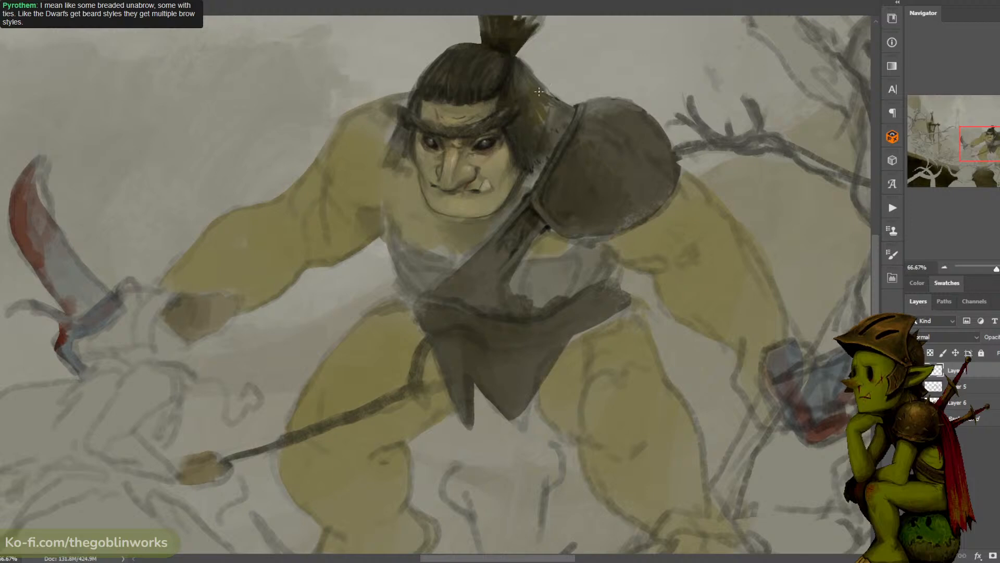
mouse_move(540, 104)
left_mouse_down()
mouse_move(542, 133)
mouse_move(552, 118)
mouse_move(541, 123)
left_mouse_up()
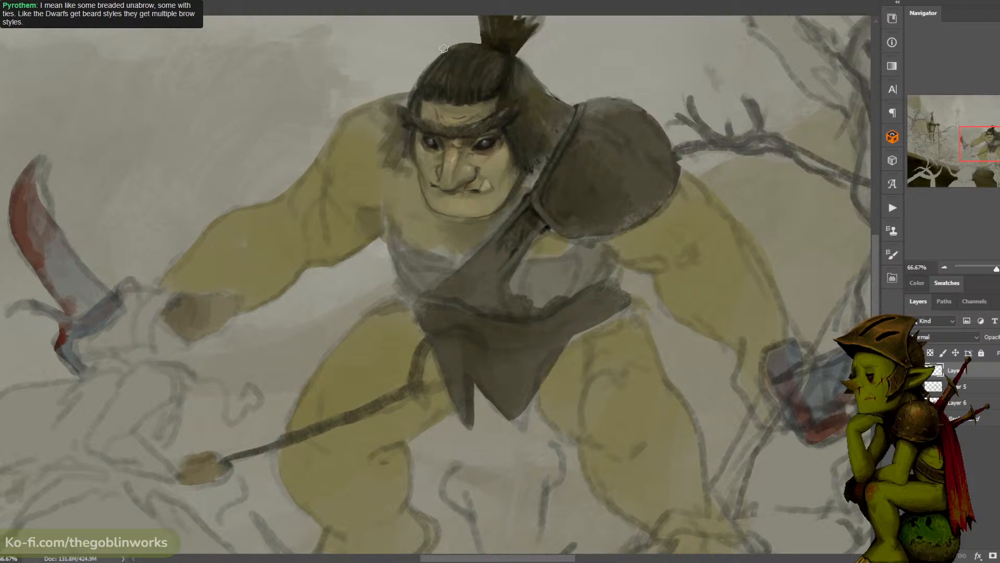
- Paint loose dark strands into the side hair opposite the shoulder pad, over the ogre's bare shoulder
left_click(405, 115, "alt")
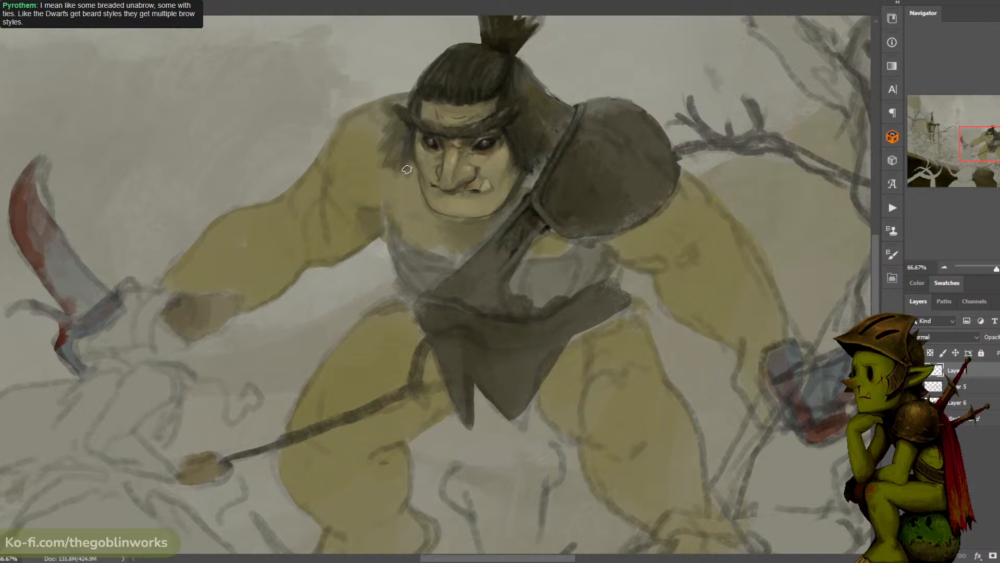
mouse_move(407, 138)
left_mouse_down()
mouse_move(399, 156)
mouse_move(386, 149)
mouse_move(390, 127)
left_mouse_up()
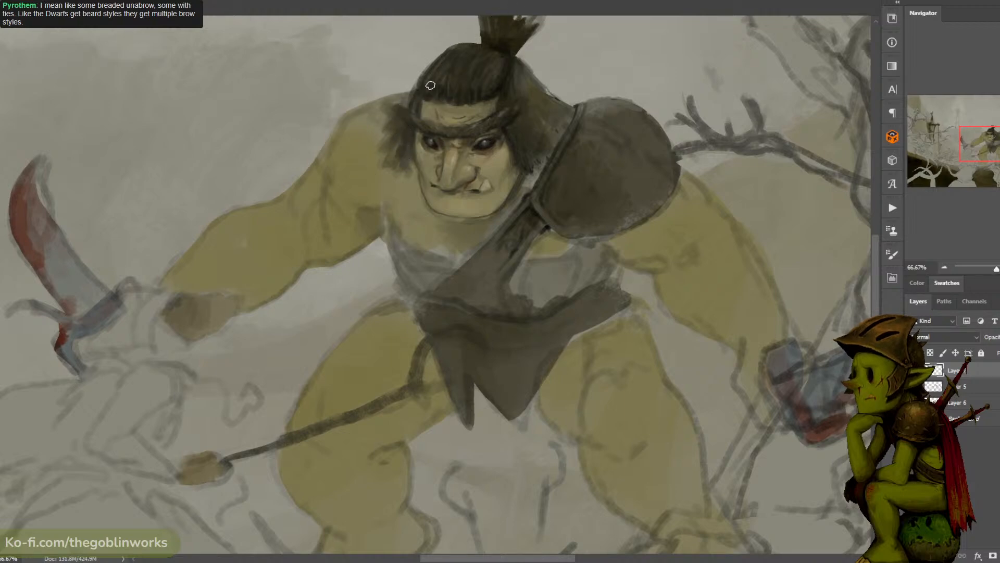
left_click(381, 161, "alt")
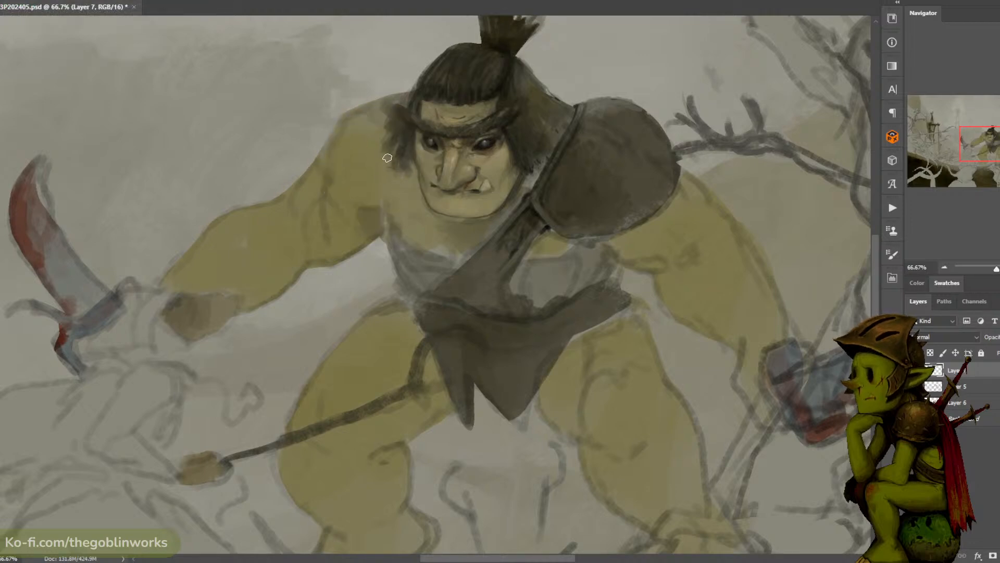
key("ctrl+minus")
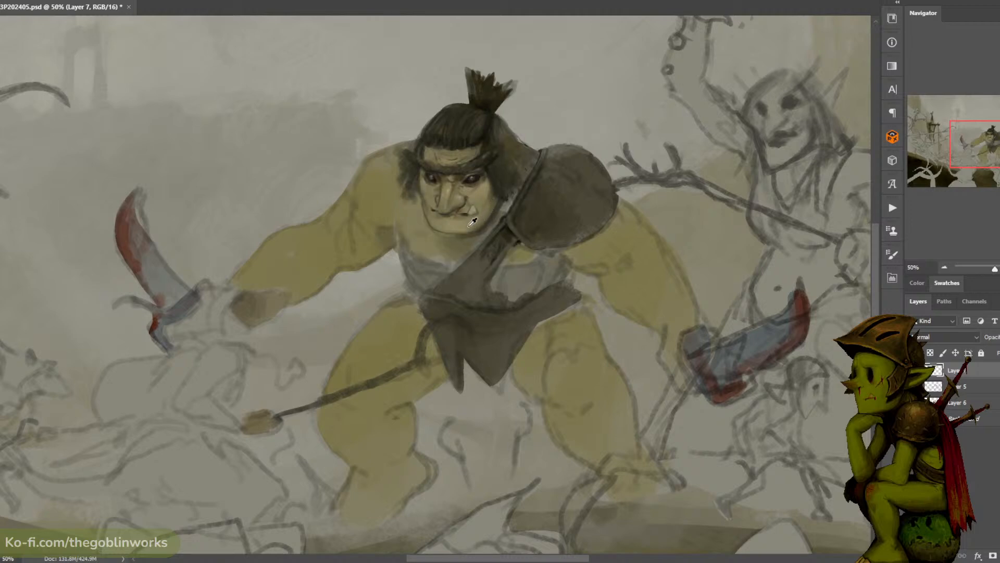
key("e")
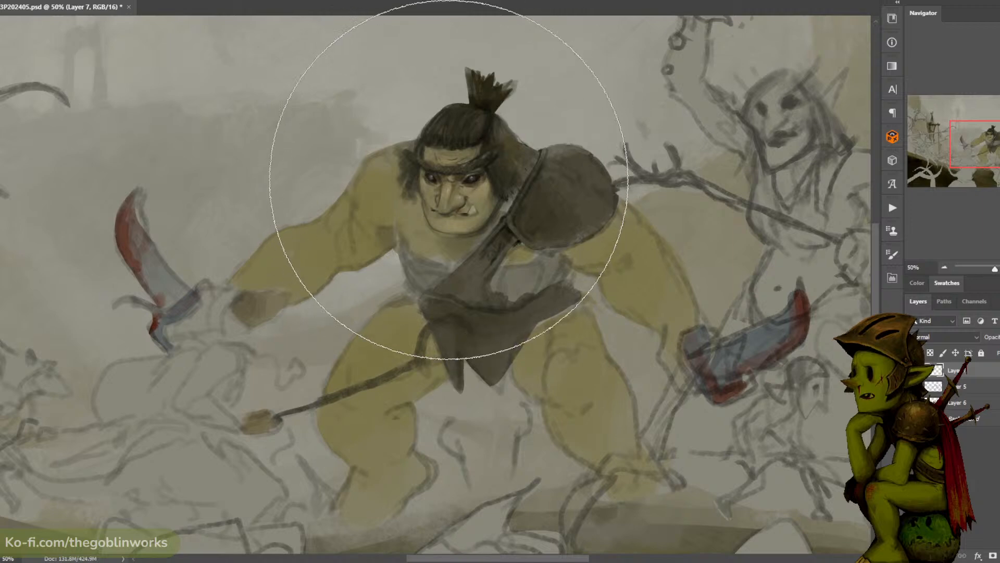
key("bracketleft")
key("bracketleft")
key("bracketleft")
key("bracketleft")
key("bracketleft")
key("bracketleft")
key("bracketleft")
key("bracketleft")
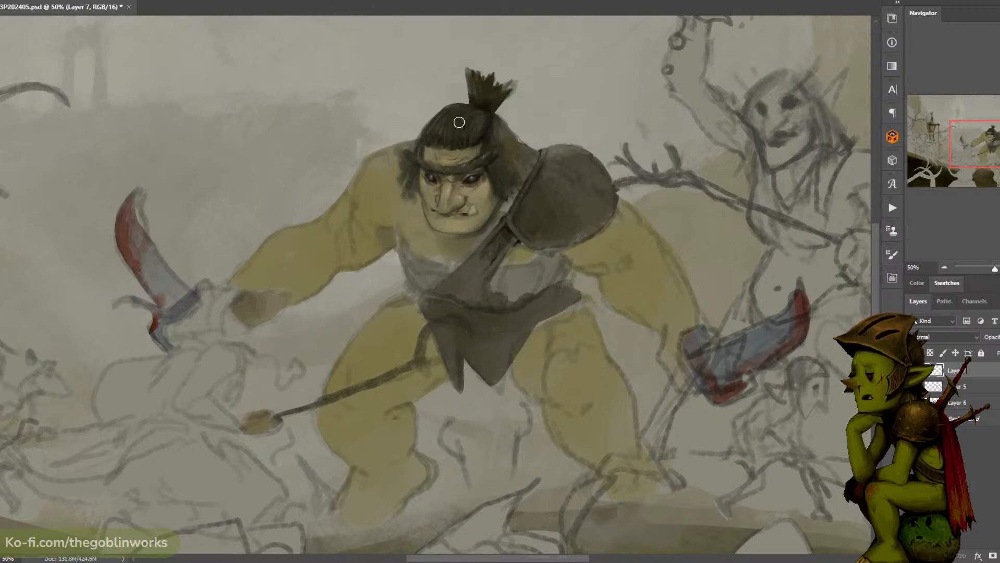
key("bracketleft")
key("bracketleft")
key("bracketleft")
key("bracketleft")
key("bracketleft")
key("bracketleft")
key("bracketleft")
key("bracketleft")
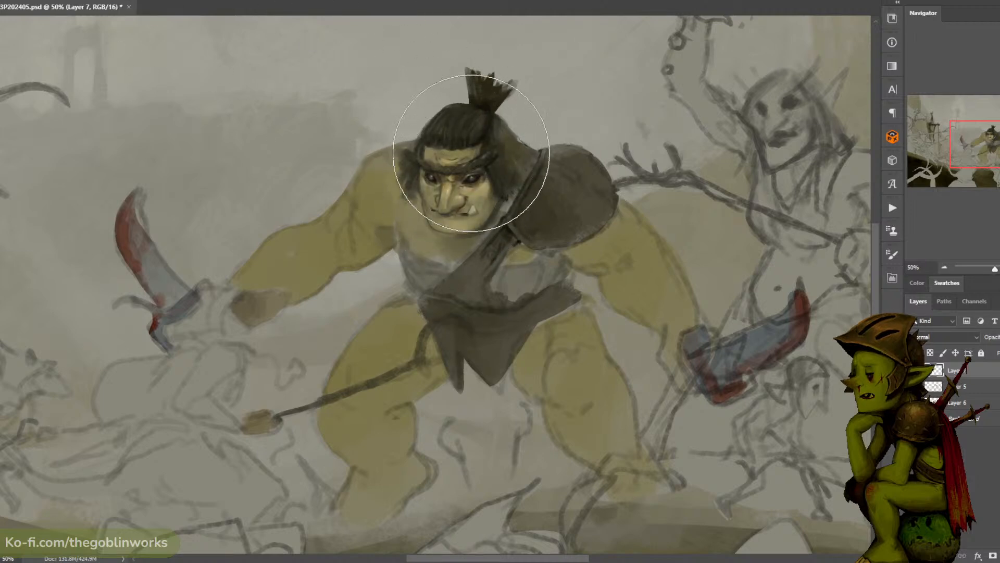
key("ctrl+minus")
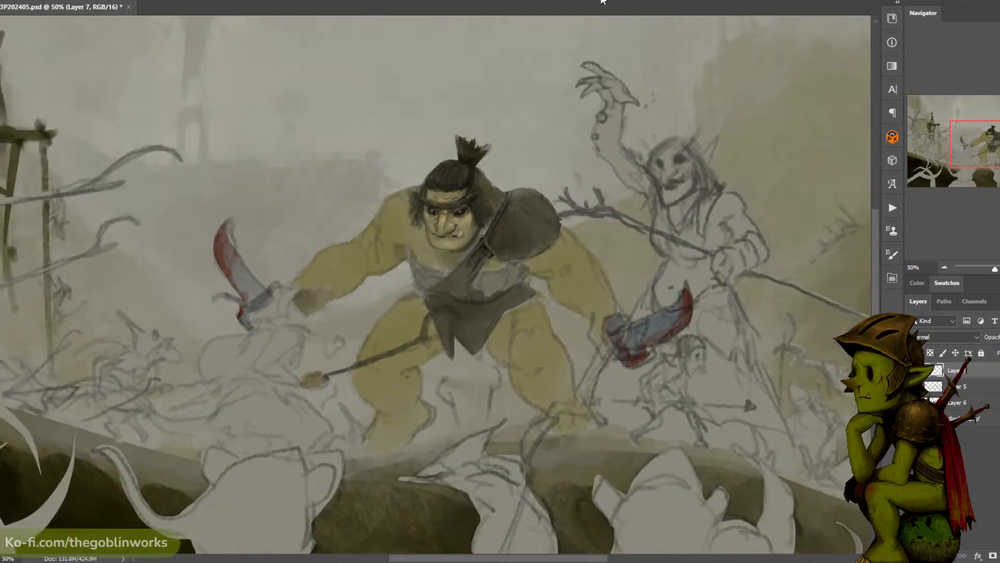
- Compare the full illustration with and without the painted head layer, and save the document
left_click(914, 370)
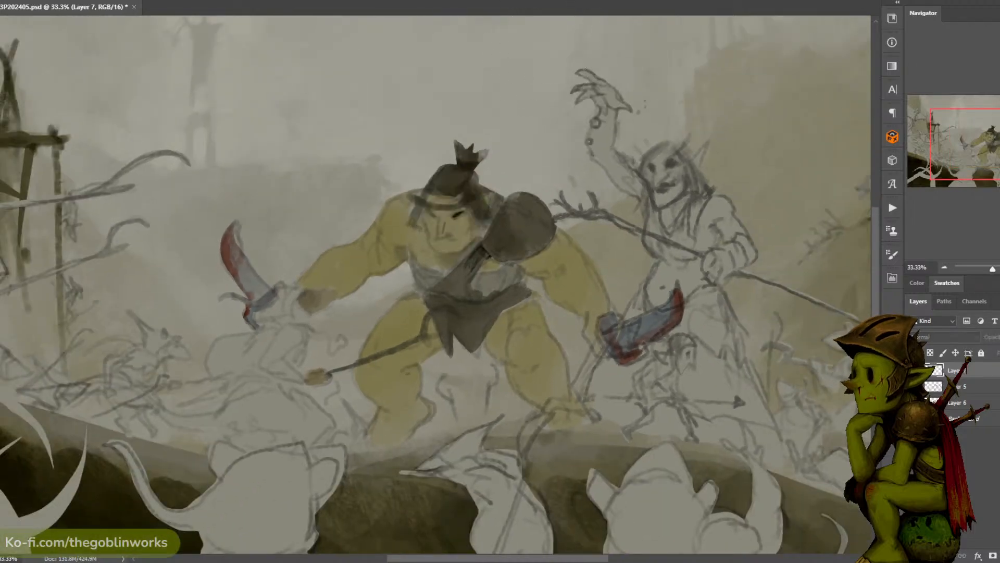
left_click(913, 370)
left_click(913, 370)
left_click(913, 370)
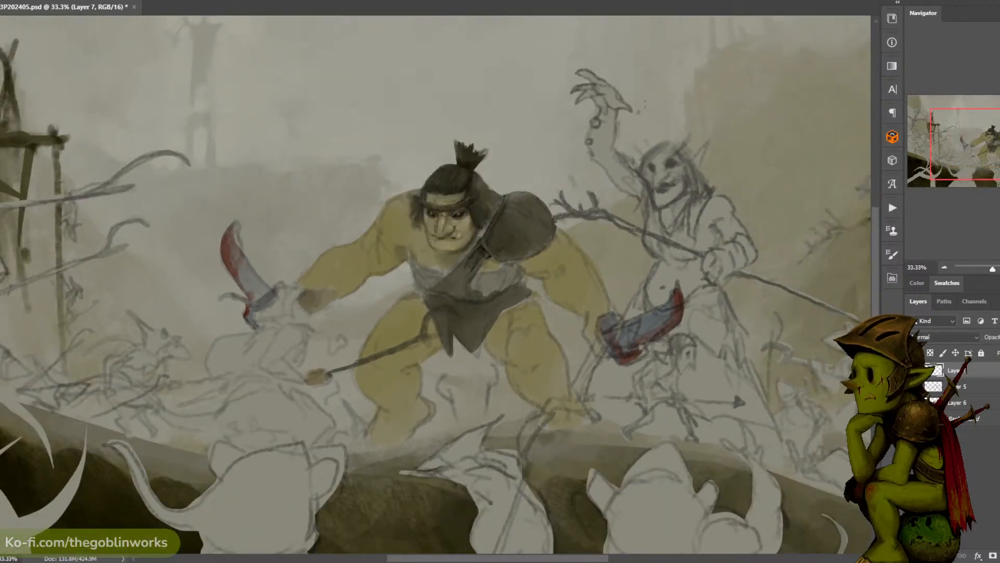
key("ctrl+minus")
key("ctrl+minus")
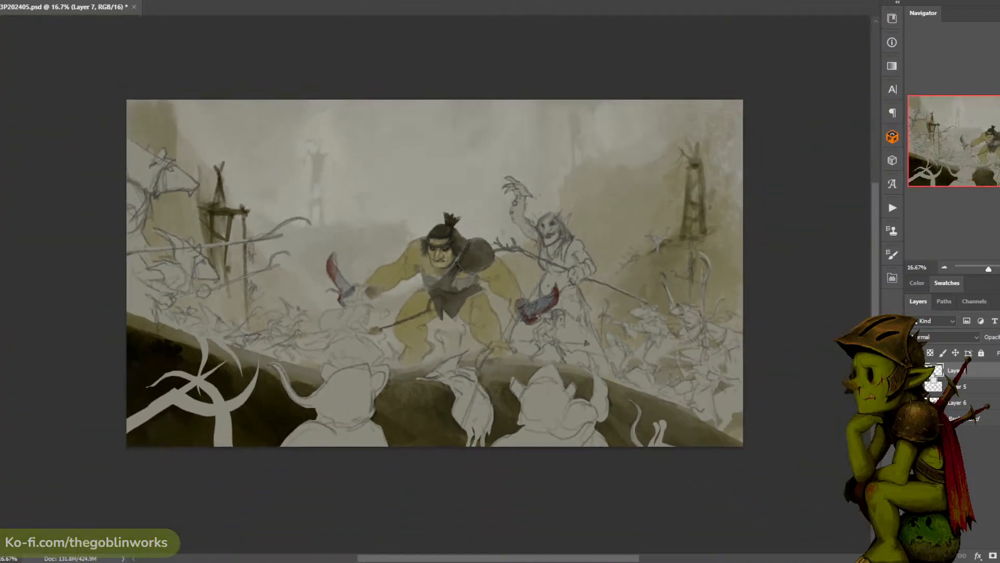
key("ctrl+plus")
key("ctrl+plus")
key("ctrl+s")
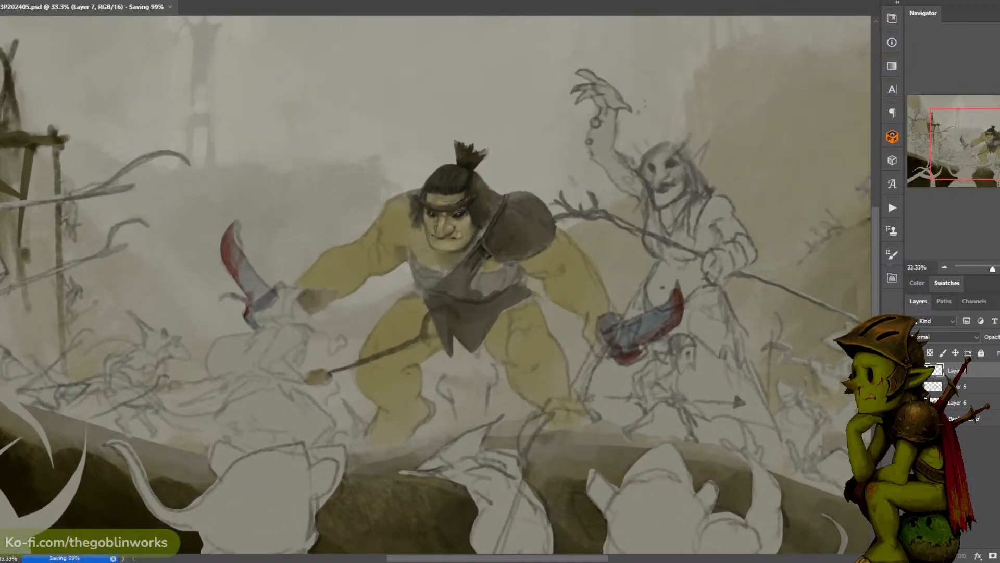
- Check the individual layers by toggling their visibility, add a new layer beneath the painted head layer and merge the two
left_click(913, 371)
left_click(913, 371)
left_click(913, 387)
left_click(913, 386)
left_click(913, 402)
left_click(913, 402)
left_click(913, 403)
left_click(913, 402)
left_click(959, 404)
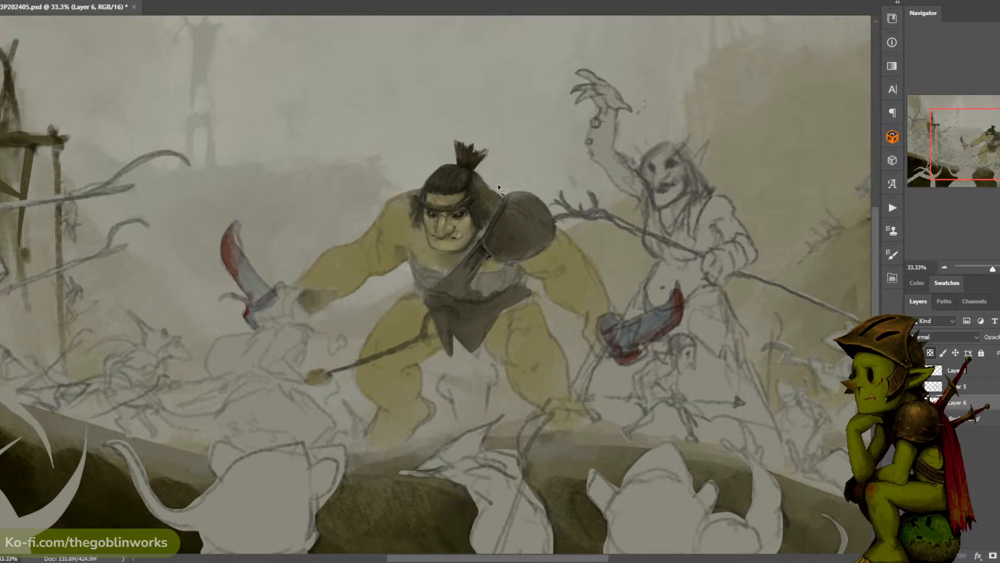
mouse_move(497, 185)
left_mouse_down()
mouse_move(501, 236)
mouse_move(471, 274)
mouse_move(440, 258)
mouse_move(397, 203)
mouse_move(509, 137)
left_mouse_up()
left_click(961, 376)
key("ctrl+j")
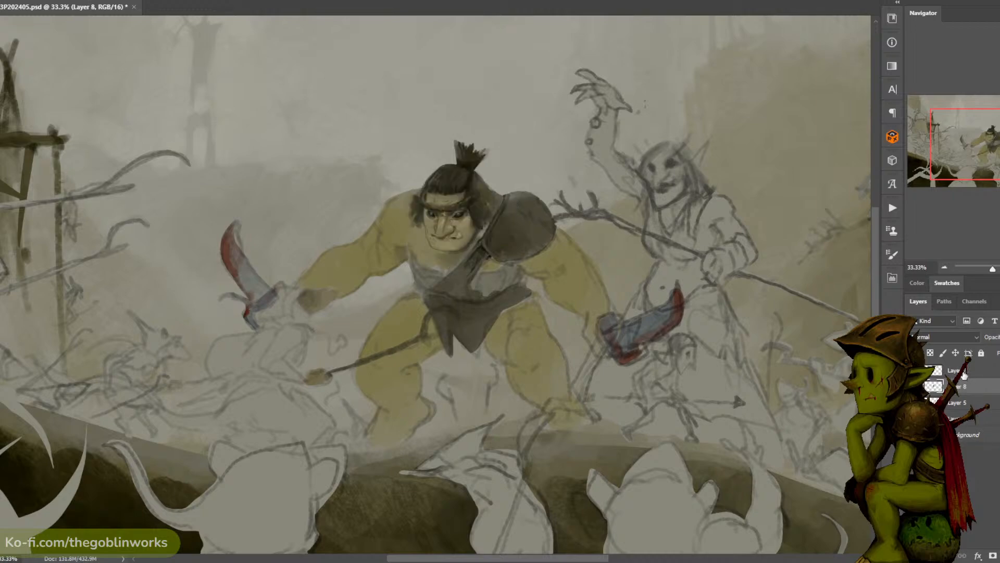
right_click(965, 376)
left_click(834, 417)
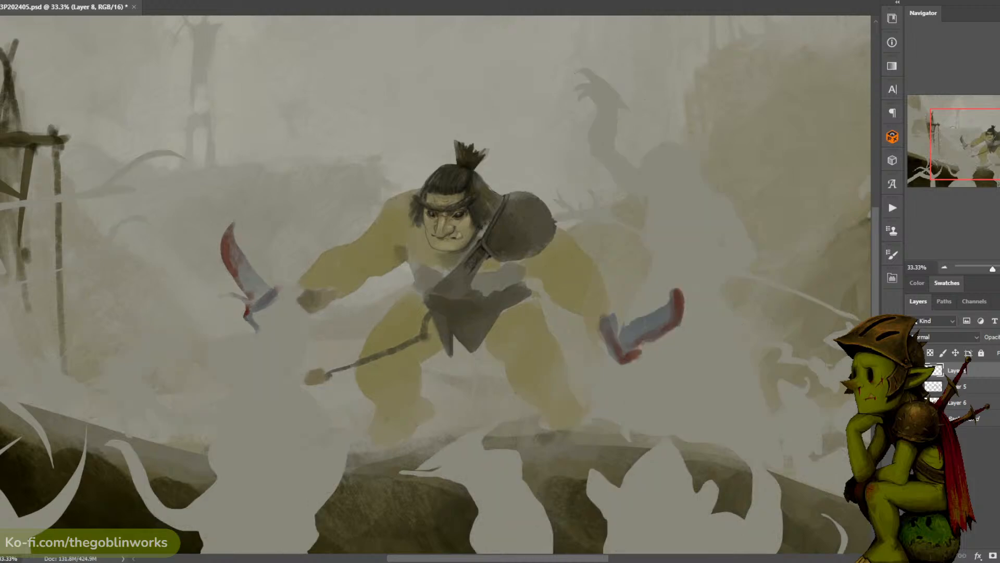
- Shift the midtones of the merged head layer toward yellow with Color Balance
key("ctrl+plus")
key("b")
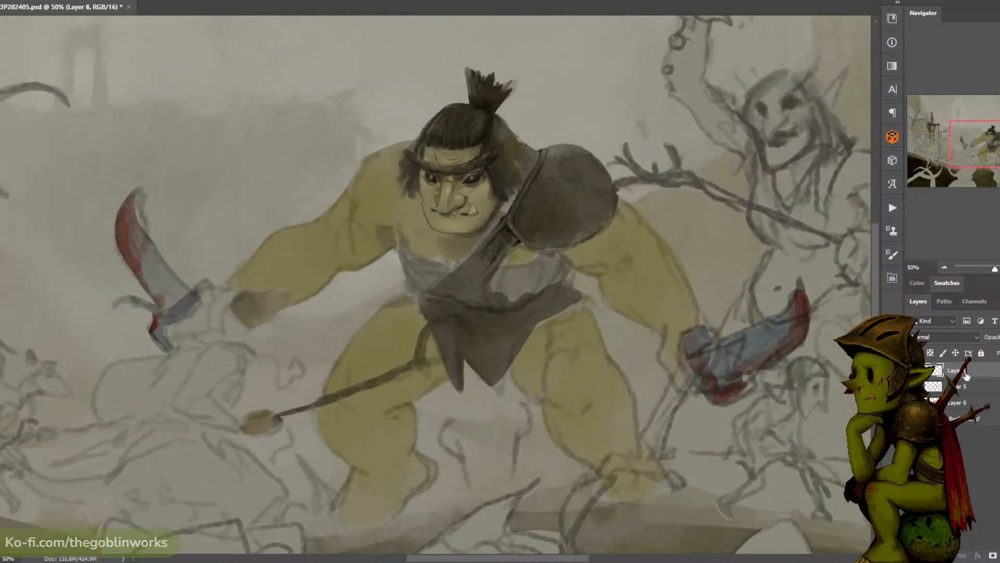
key("e")
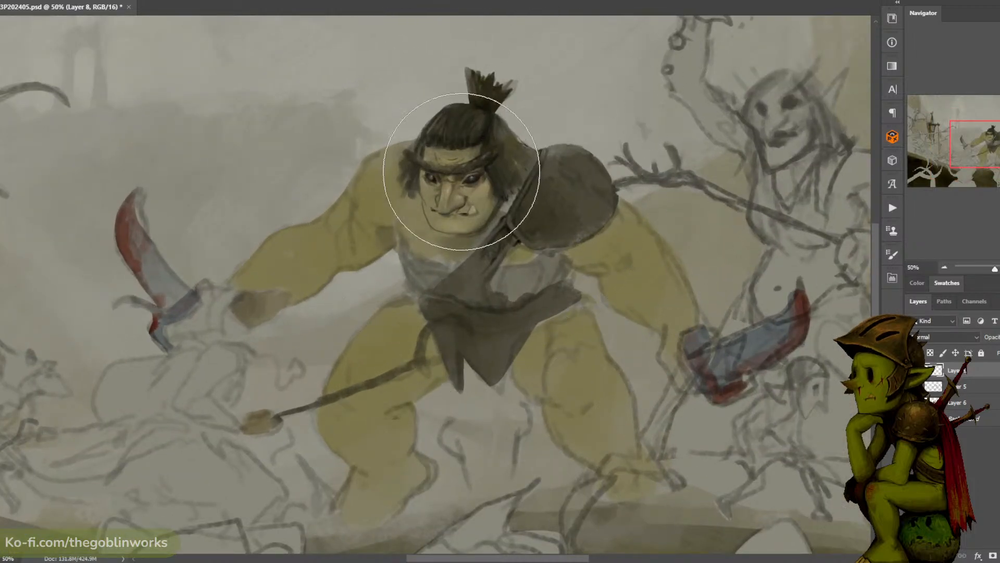
key("v")
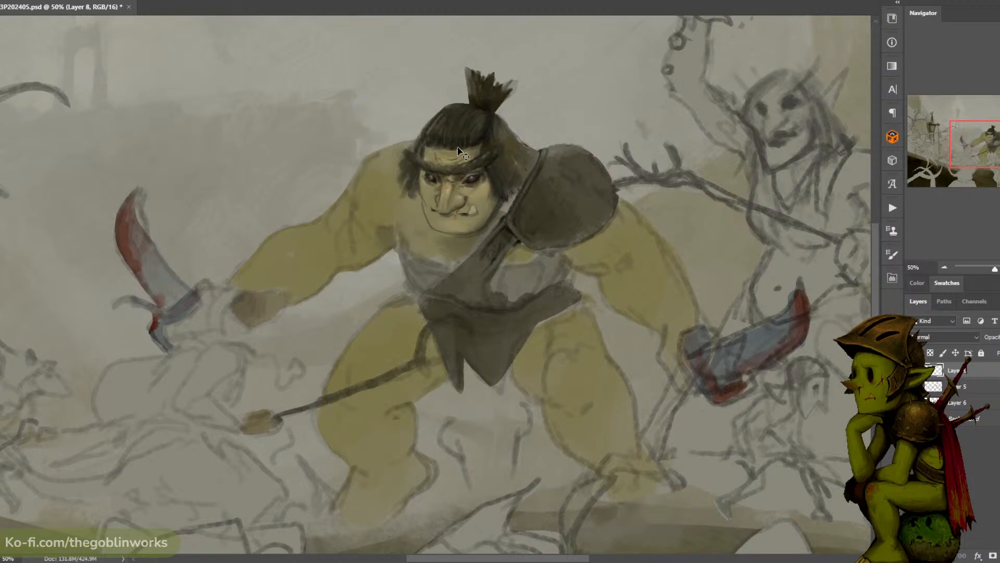
key("b")
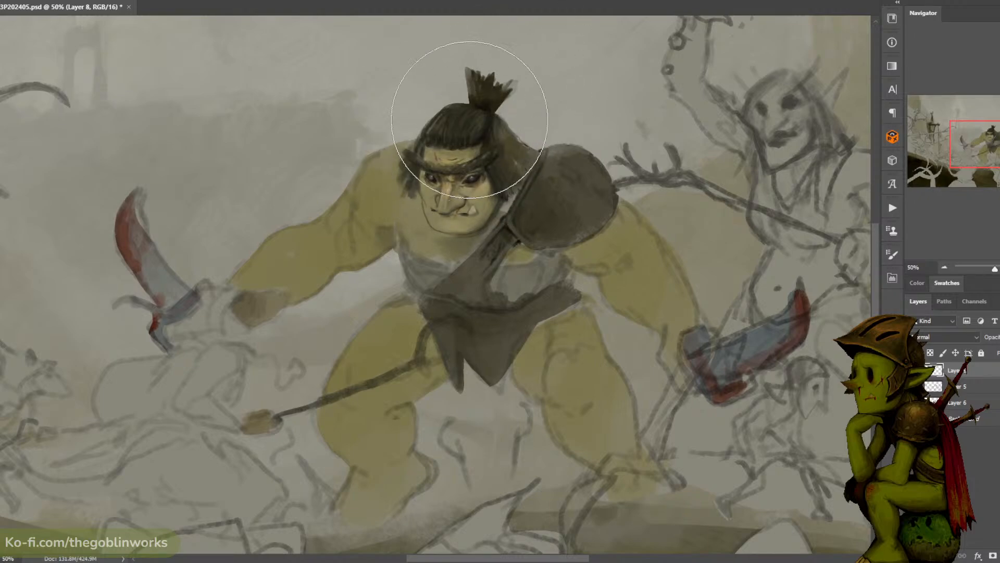
key("ctrl+b")
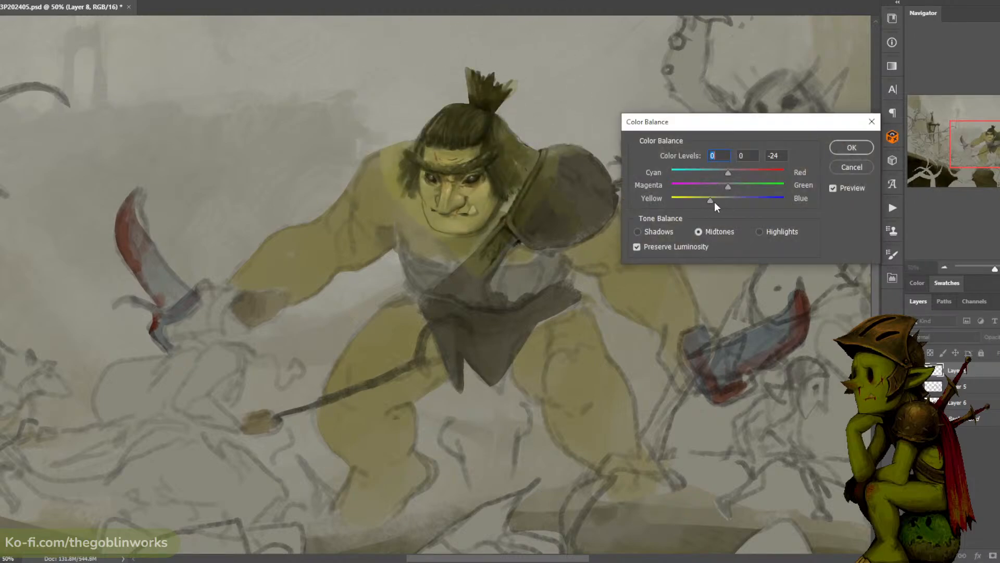
left_click(845, 150)
- Compare the ogre with and without the recoloured head layer, both in the whole scene and close up
key("ctrl+minus")
key("ctrl+minus")
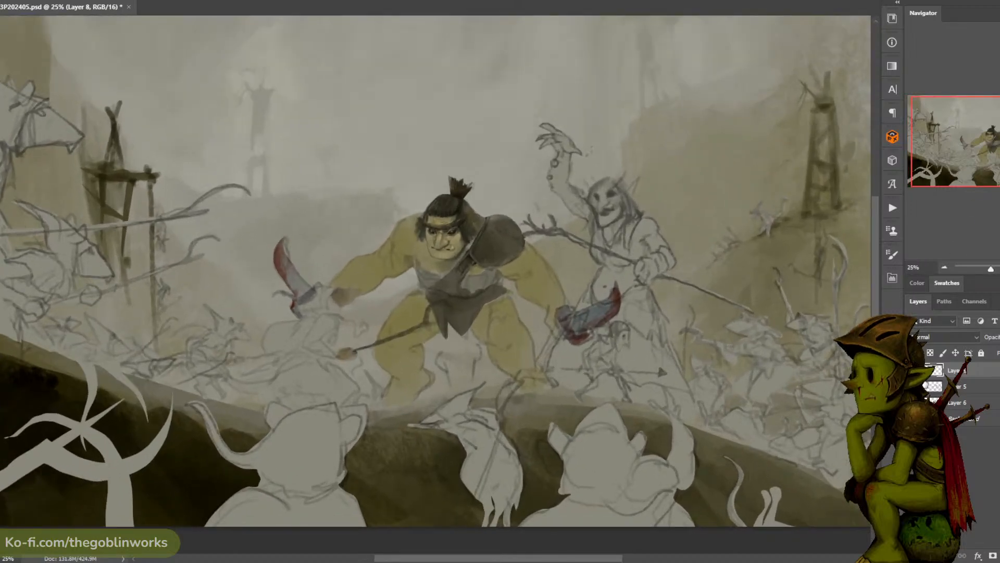
left_click(914, 371)
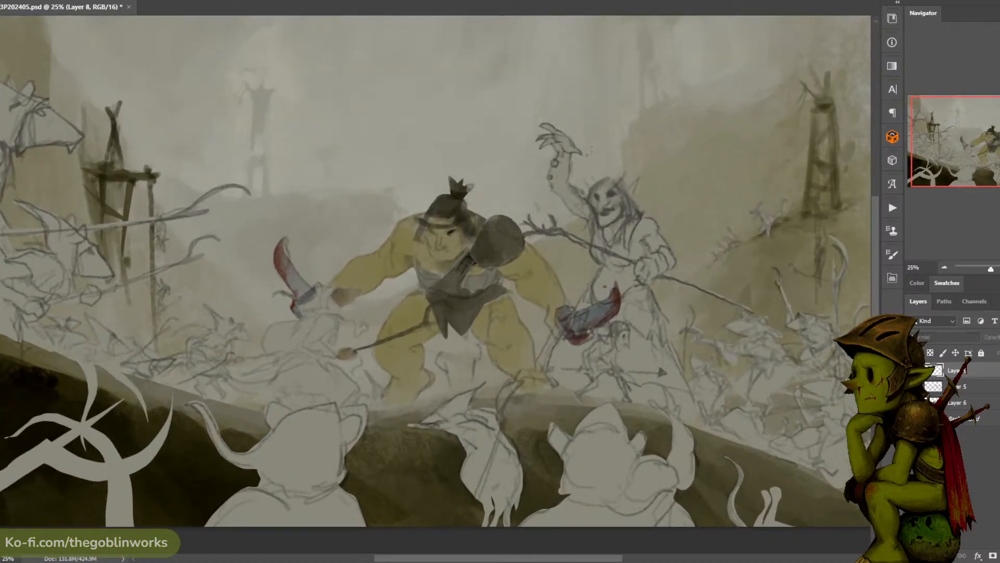
key("ctrl+plus")
key("ctrl+plus")
left_click(913, 370)
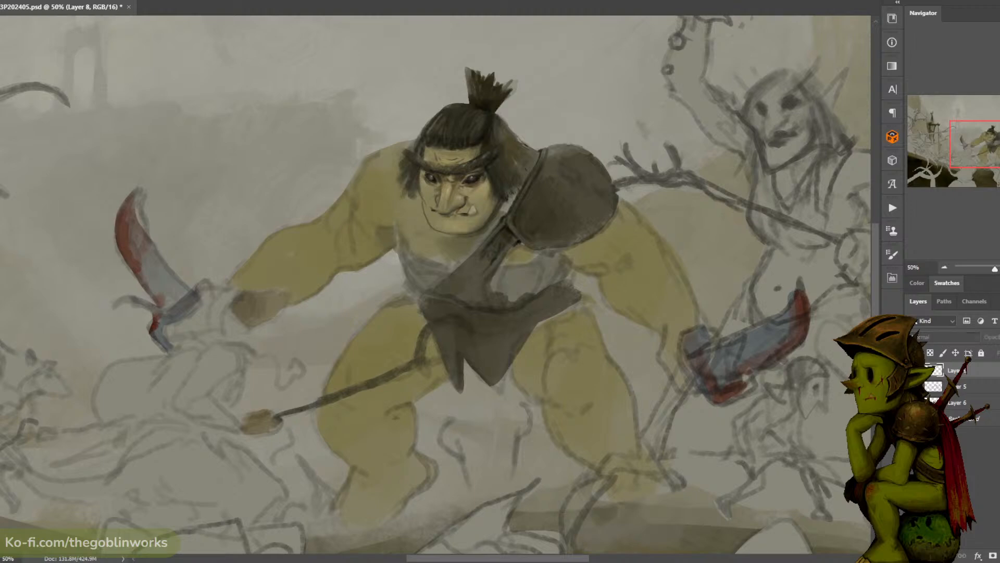
left_click(913, 370)
left_click(914, 371)
key("ctrl+plus")
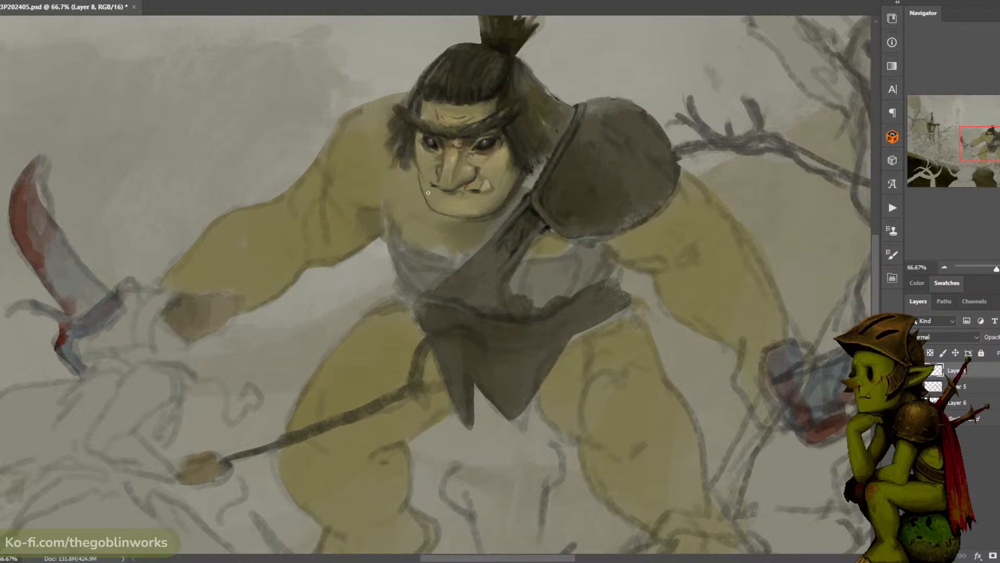
left_click(914, 370)
left_click(913, 371)
left_click(913, 371)
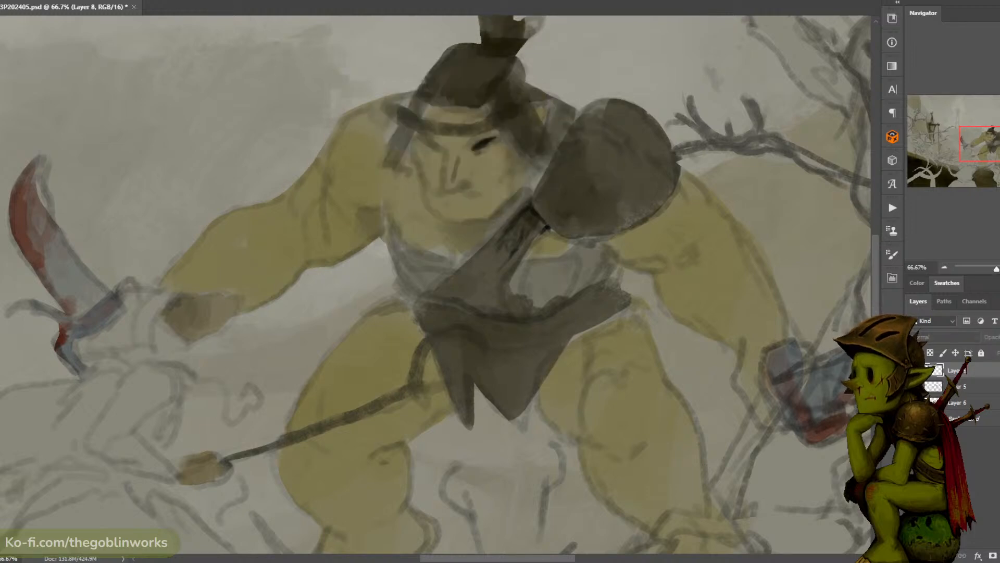
left_click(913, 371)
left_click(913, 370)
left_click(913, 371)
left_click(913, 370)
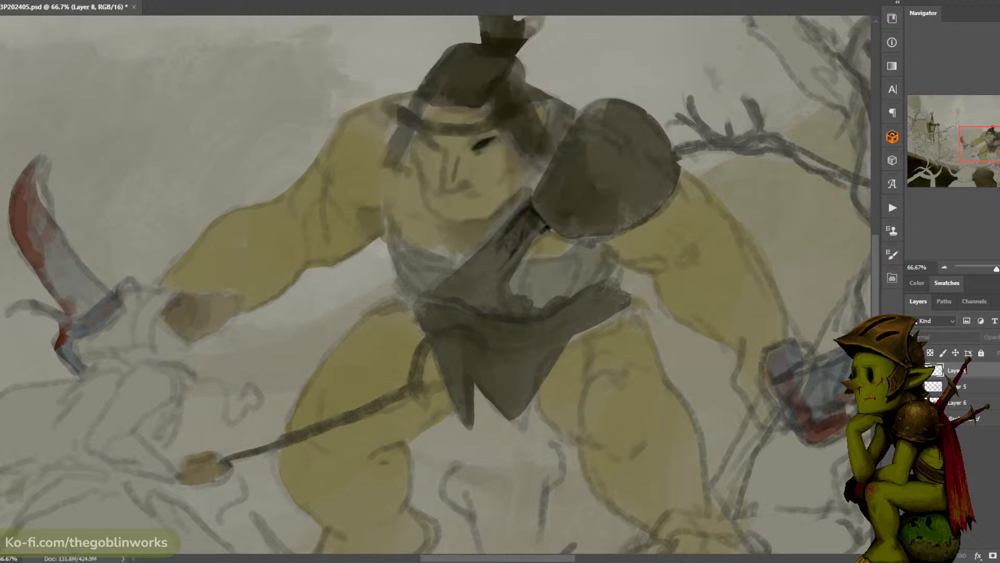
- Refine the edge of the ogre's jaw and lower cheek on the shoulder-pad side with short strokes
left_click(494, 201, "alt")
left_click(505, 198)
left_click(513, 191)
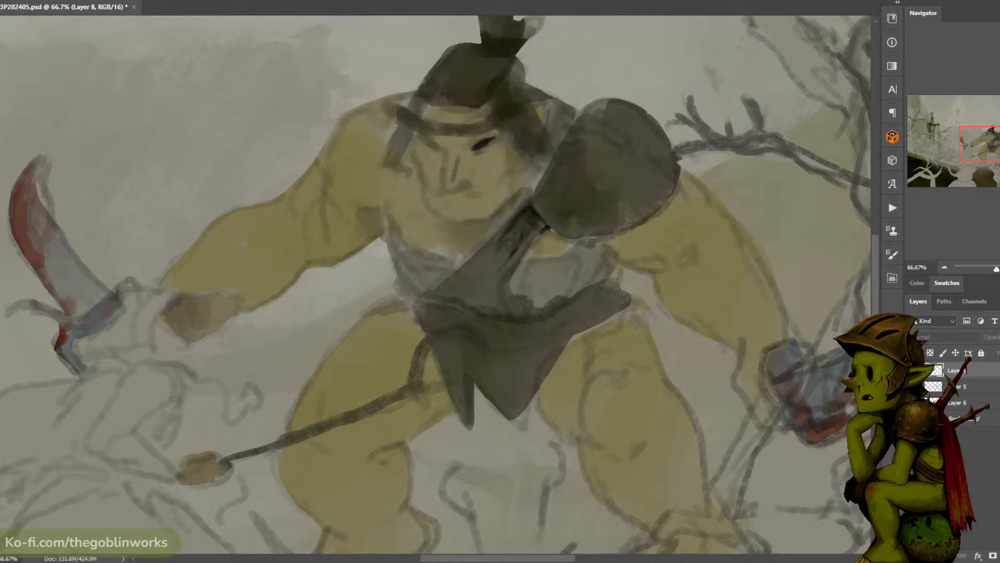
left_click(913, 370)
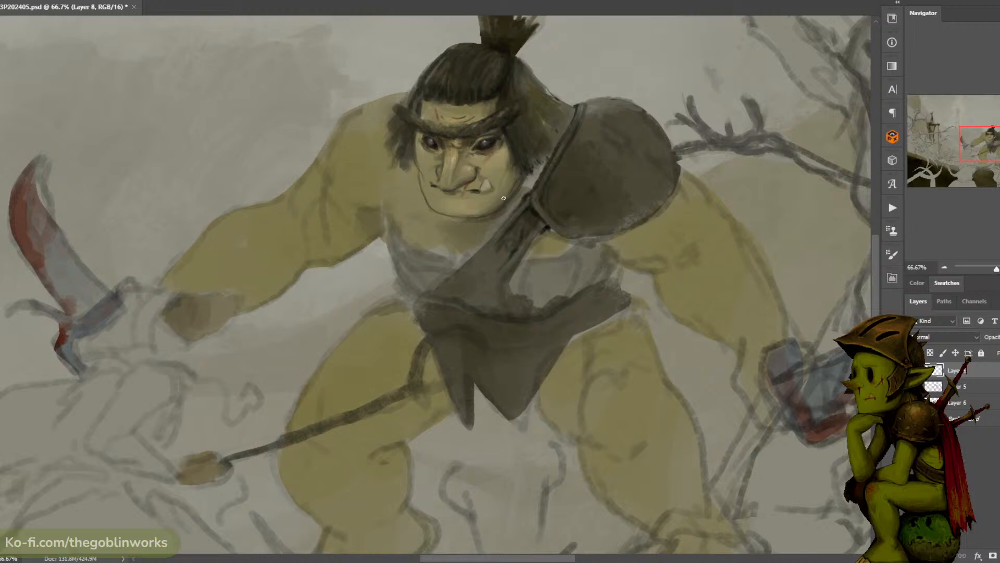
left_click(517, 187, "alt")
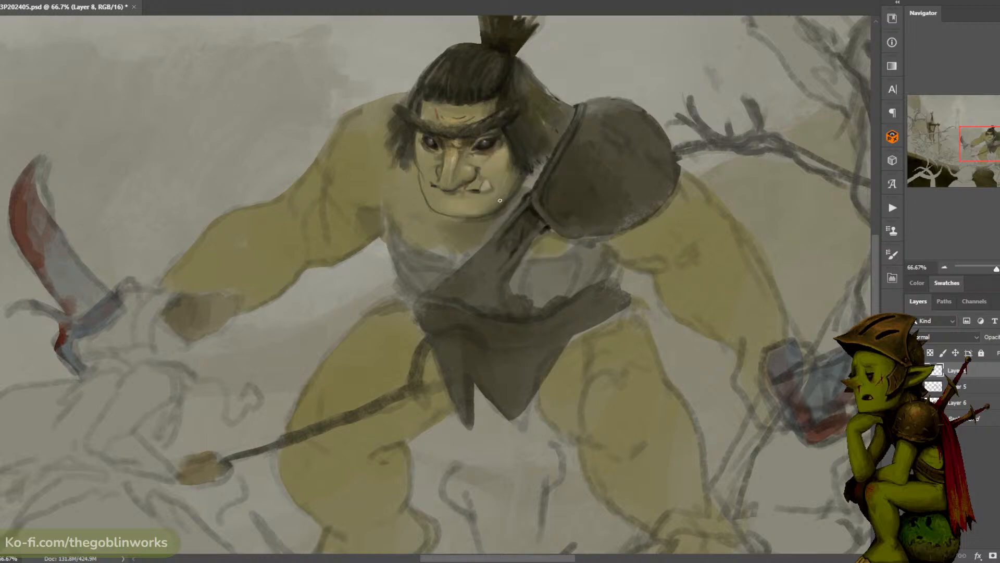
left_click_drag(523, 181, 507, 201)
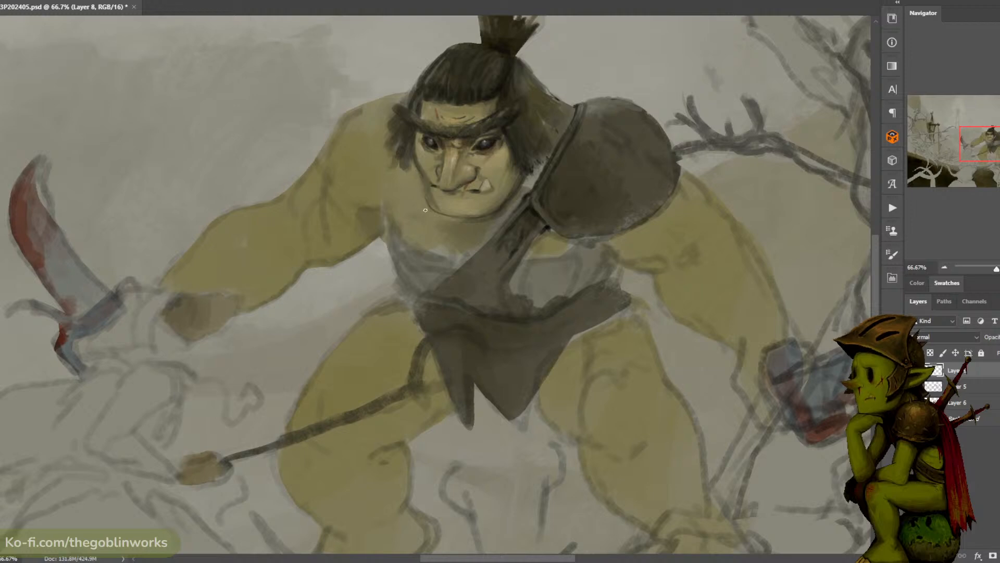
- Set the paint colour to dark brown 392c1a, shade the chin below the ogre's lower lip and compare with the layer hidden
left_click(416, 157, "alt")
left_click(1, 364)
left_click_drag(617, 240, 639, 248)
left_click(646, 247)
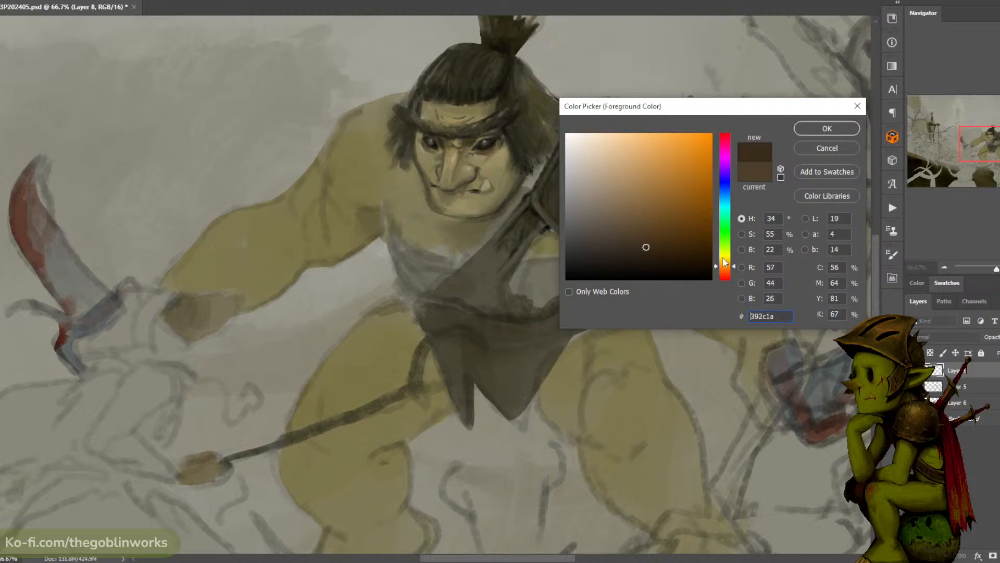
left_click(812, 125)
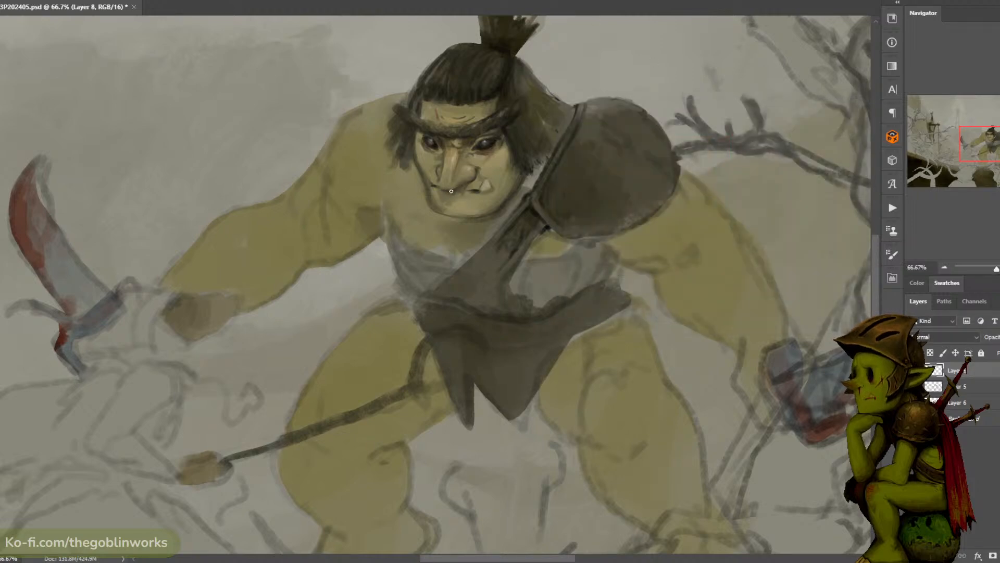
left_click_drag(458, 203, 450, 206)
left_click(913, 370)
left_click(913, 371)
left_click(913, 371)
left_click(913, 370)
- Rework the skin tones around the ogre's nose bridge, eyes and forehead with a larger brush
left_click(490, 144, "alt")
key("bracketright")
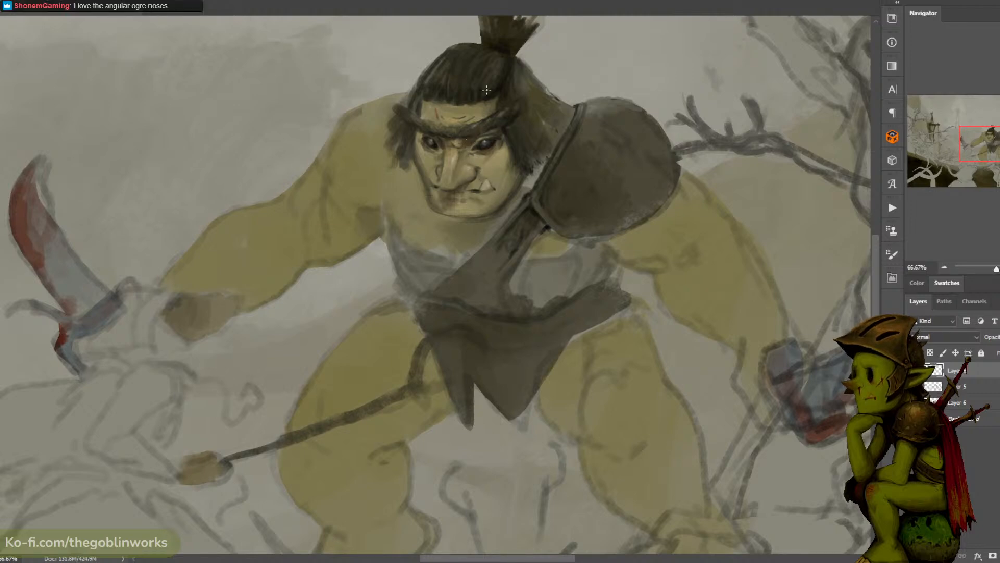
left_click(455, 148, "alt")
left_click(461, 152, "alt")
left_click(461, 141, "alt")
left_click(473, 160, "alt")
left_click(432, 160, "alt")
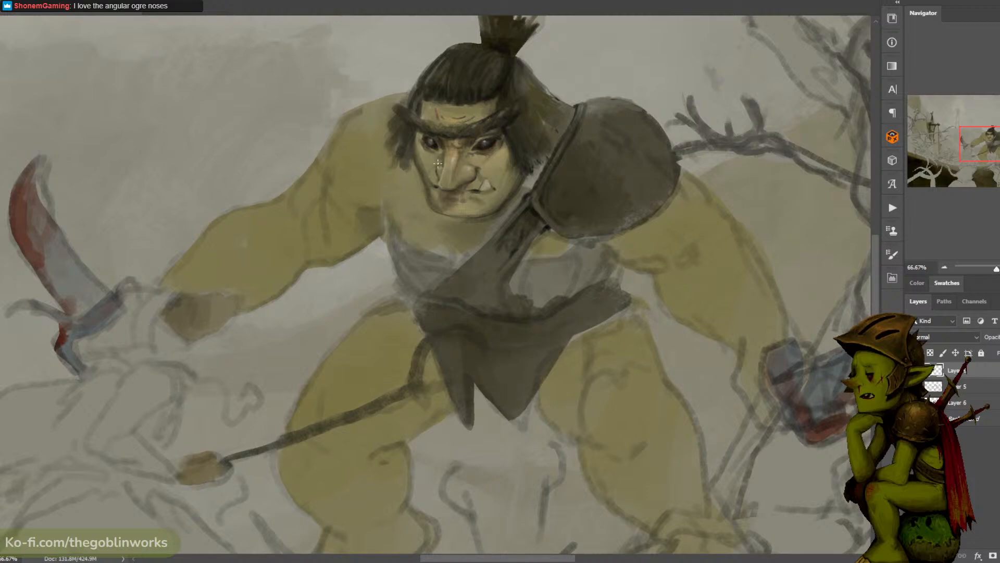
left_click(449, 118, "alt")
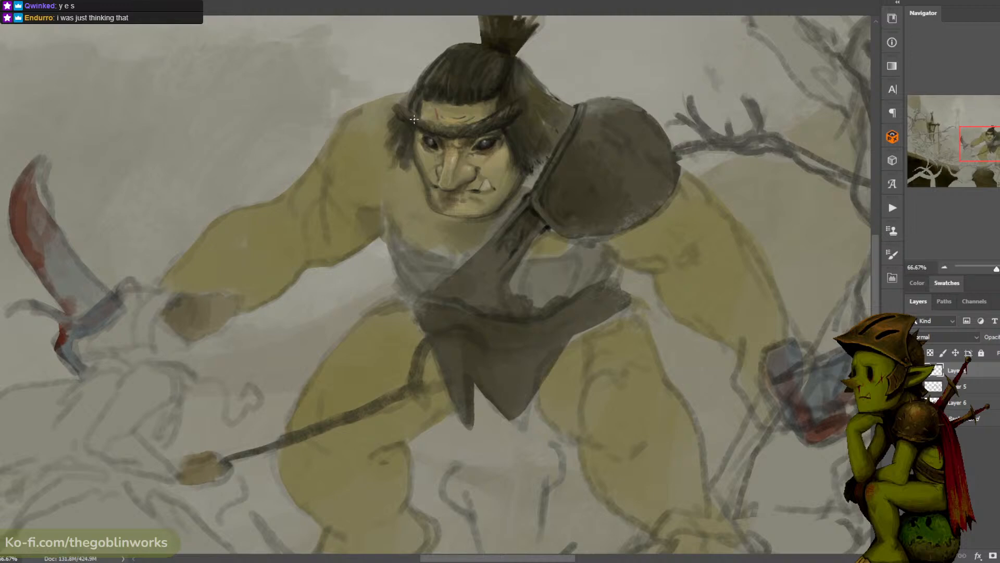
left_click(487, 132, "alt")
- Refine the skin shading on the ogre's nose bridge, nose and between the eyes, undoing one unwanted edit along the nose
scroll(501, 93, "up", 1)
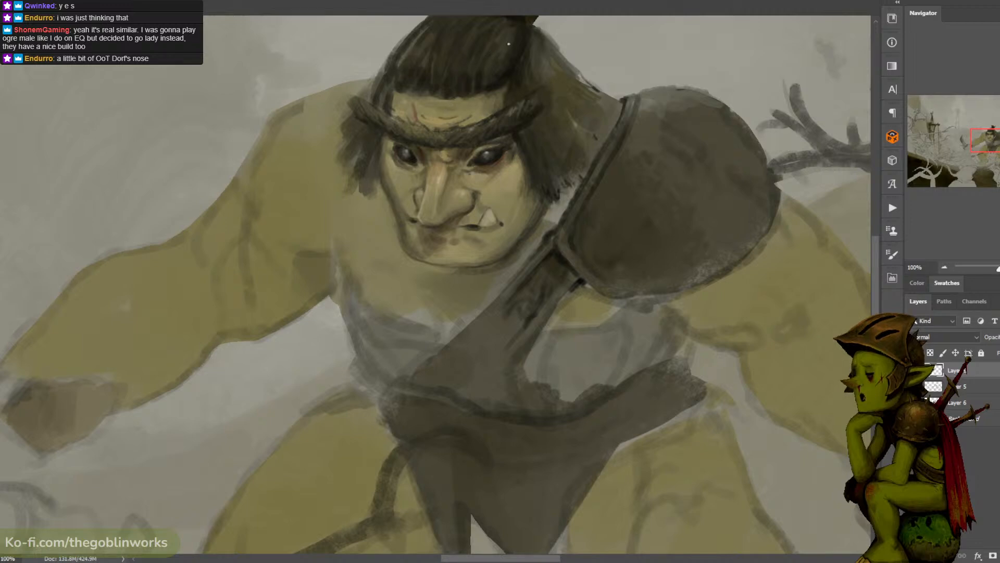
mouse_move(463, 150)
left_mouse_down()
mouse_move(428, 156)
mouse_move(449, 150)
left_mouse_up()
left_click(467, 147, "alt")
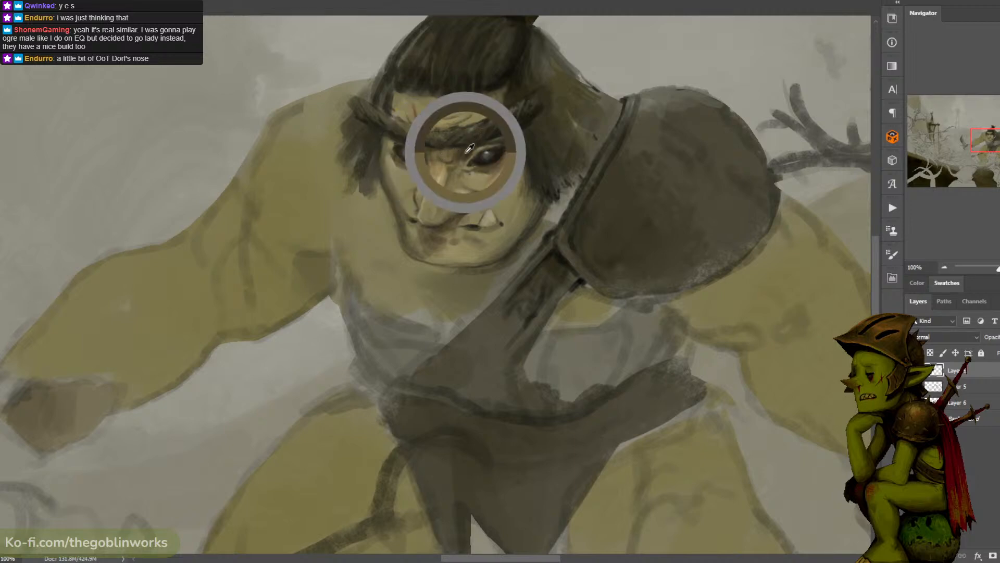
left_click(426, 171, "alt")
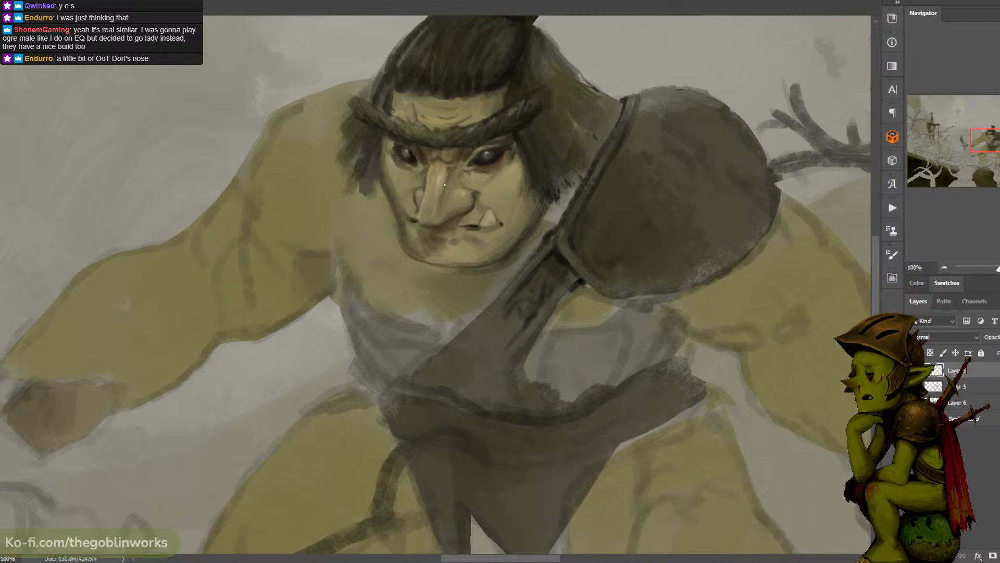
left_click(452, 170, "alt")
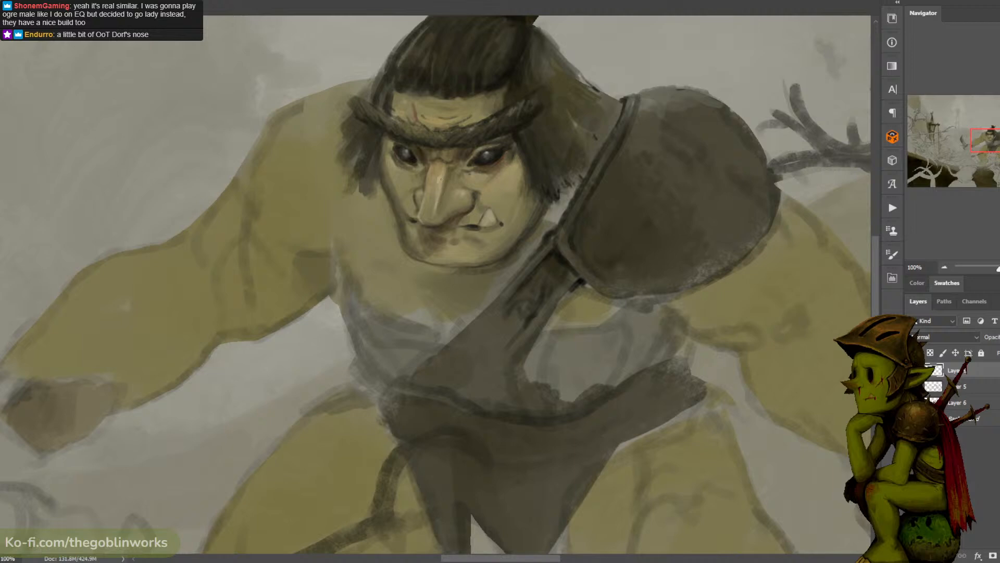
left_click(433, 204, "alt")
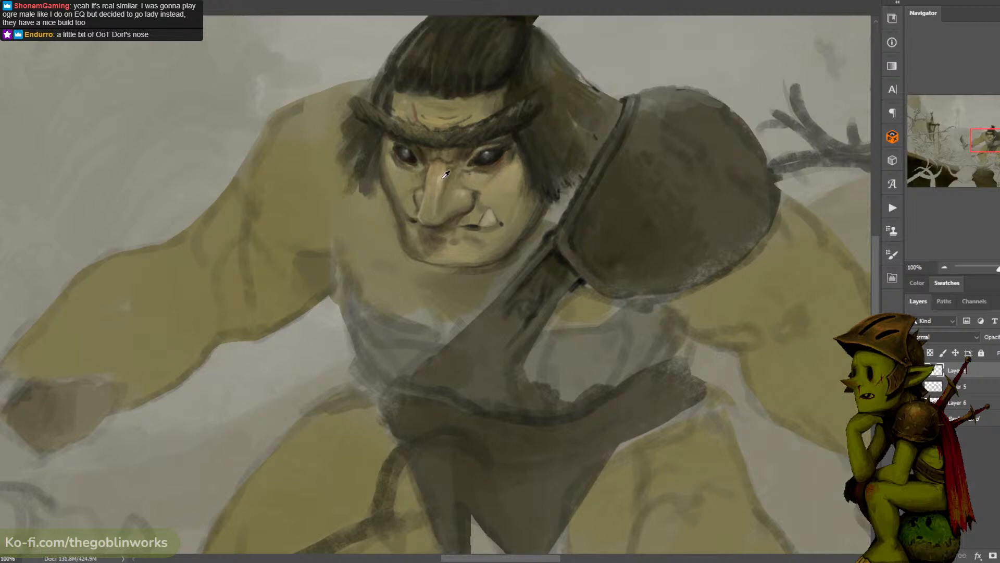
left_click(440, 204, "alt")
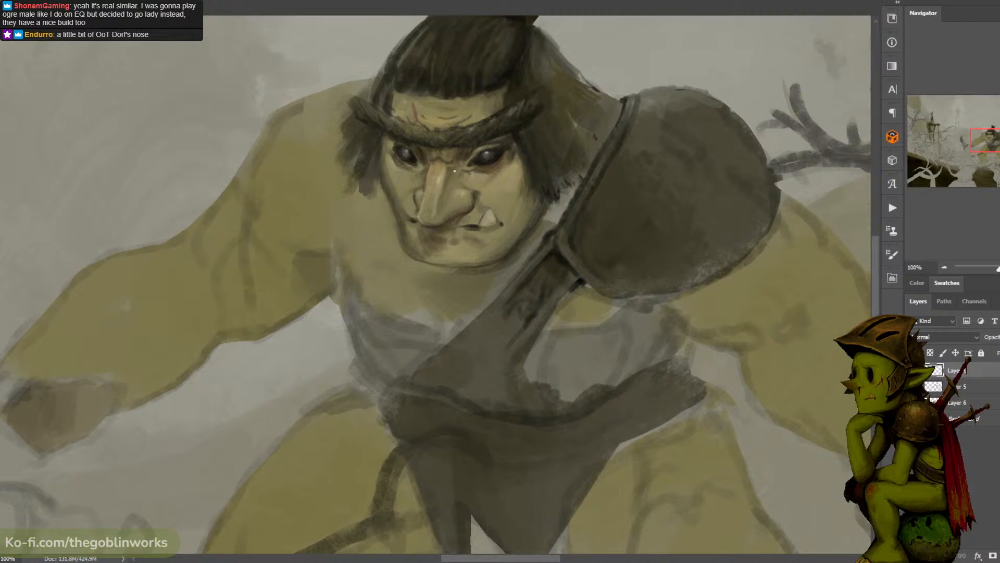
left_click(471, 146, "alt")
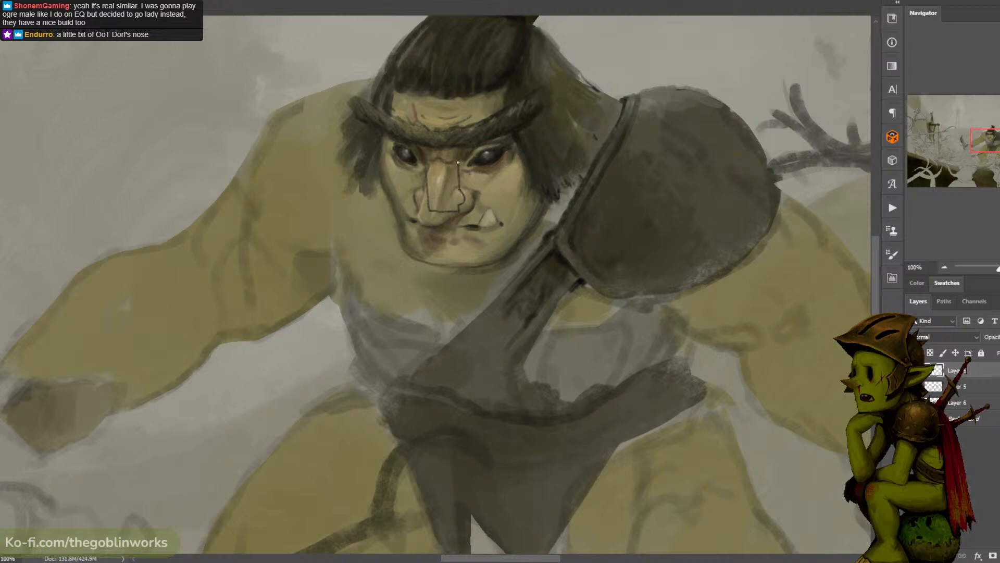
key("ctrl+z")
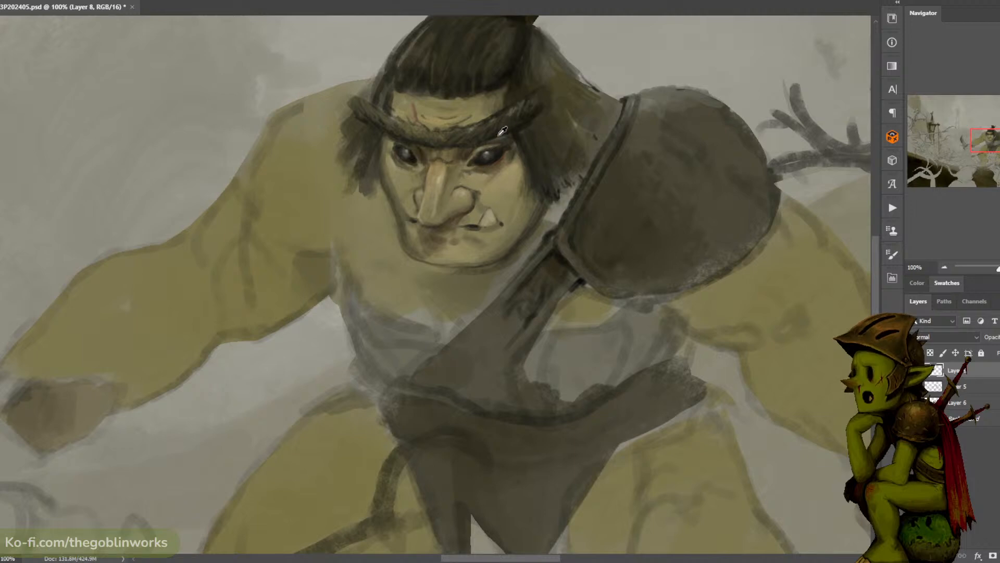
left_click(444, 175, "alt")
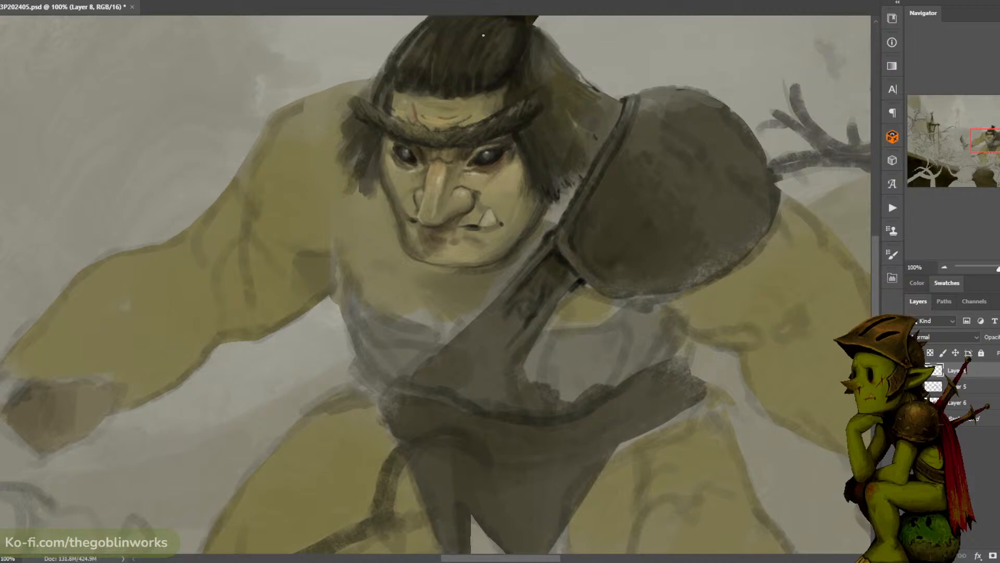
- Adjust the tones of the ogre's face using the Dodge tool with a very large brush
key("ctrl+minus")
key("ctrl+minus")
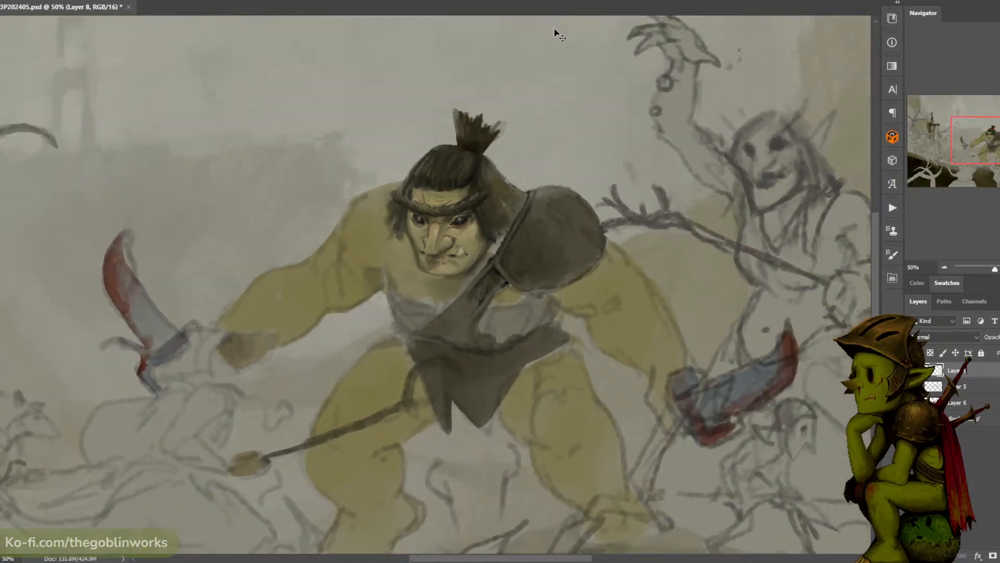
key("ctrl+minus")
key("ctrl+plus")
key("ctrl+plus")
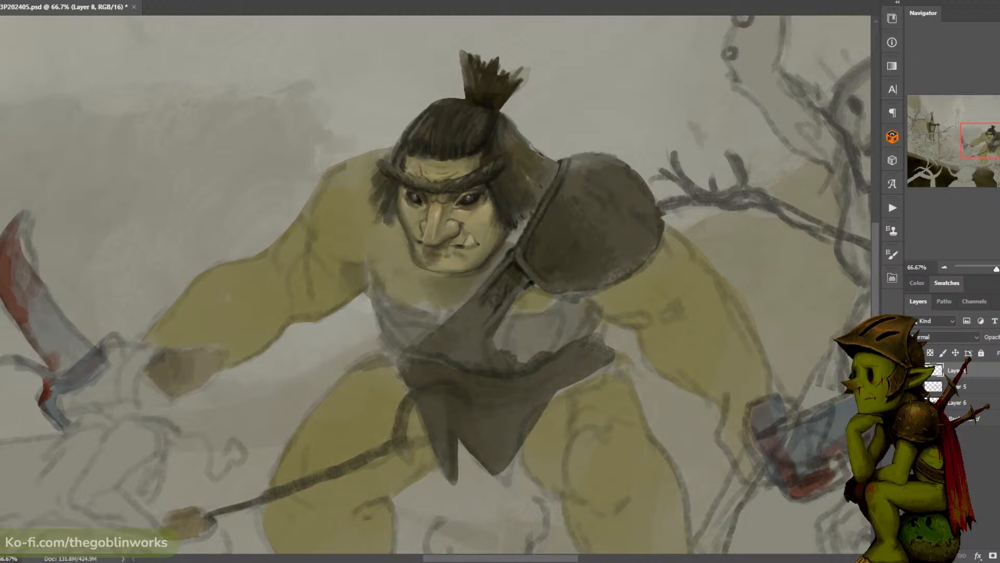
key("ctrl+minus")
key("ctrl+plus")
key("o")
mouse_move(470, 226)
left_mouse_down()
mouse_move(436, 246)
mouse_move(455, 209)
left_mouse_up()
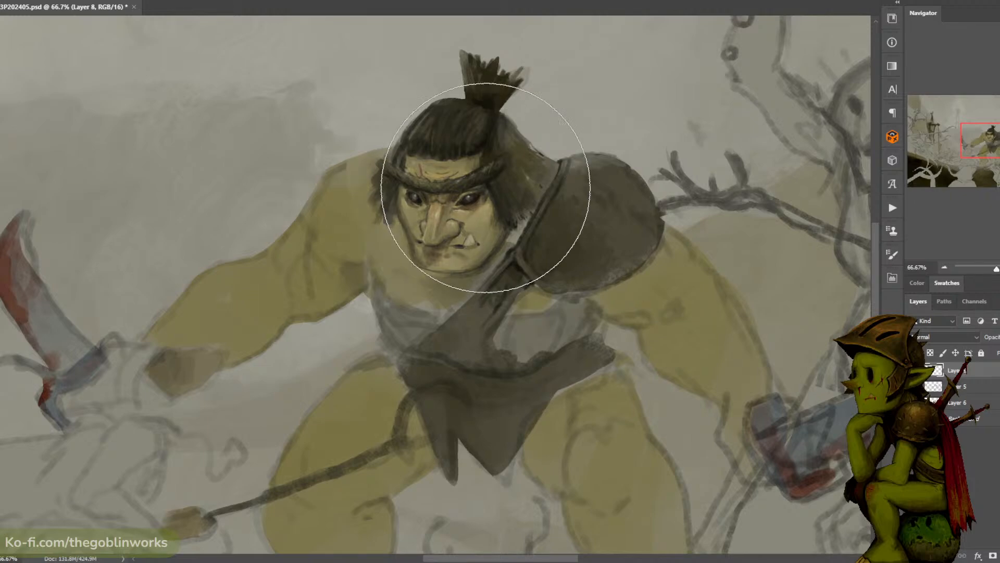
- Compare the ogre's head with the painted layer hidden and shown, in the wider scene and closer up
key("ctrl+minus")
key("ctrl+minus")
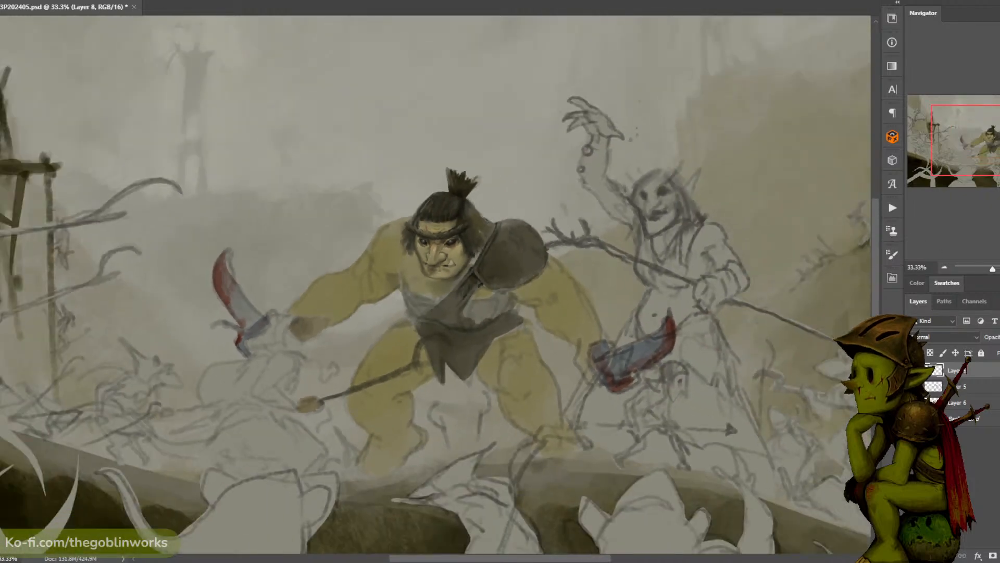
key("ctrl+comma")
key("ctrl+comma")
key("ctrl+comma")
key("ctrl+comma")
key("ctrl+comma")
key("ctrl+plus")
key("ctrl+comma")
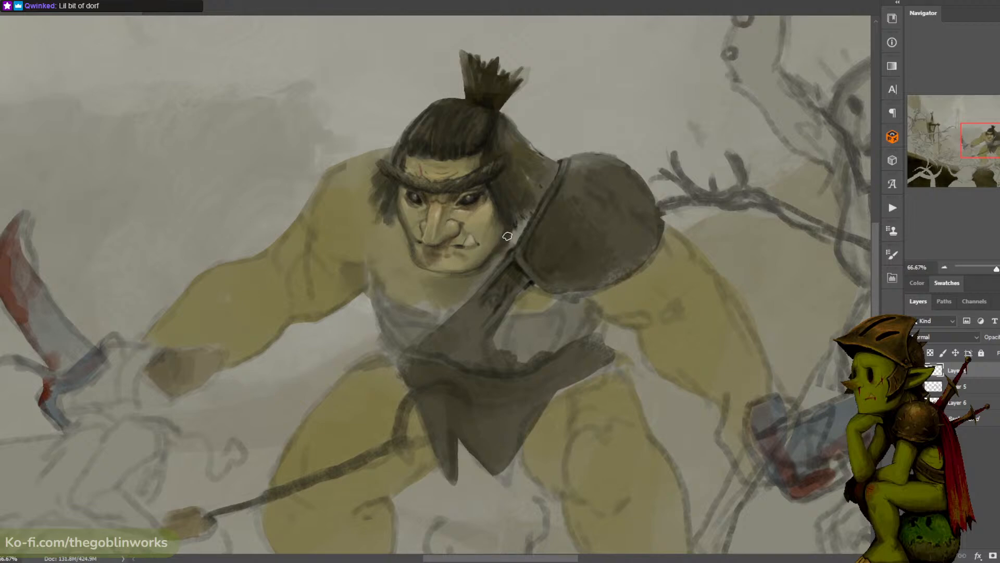
- Set the paint colour to black 000000 and darken the gap between the ogre's jaw, hair and shoulder strap
left_click(1, 371)
left_click_drag(588, 256, 504, 378)
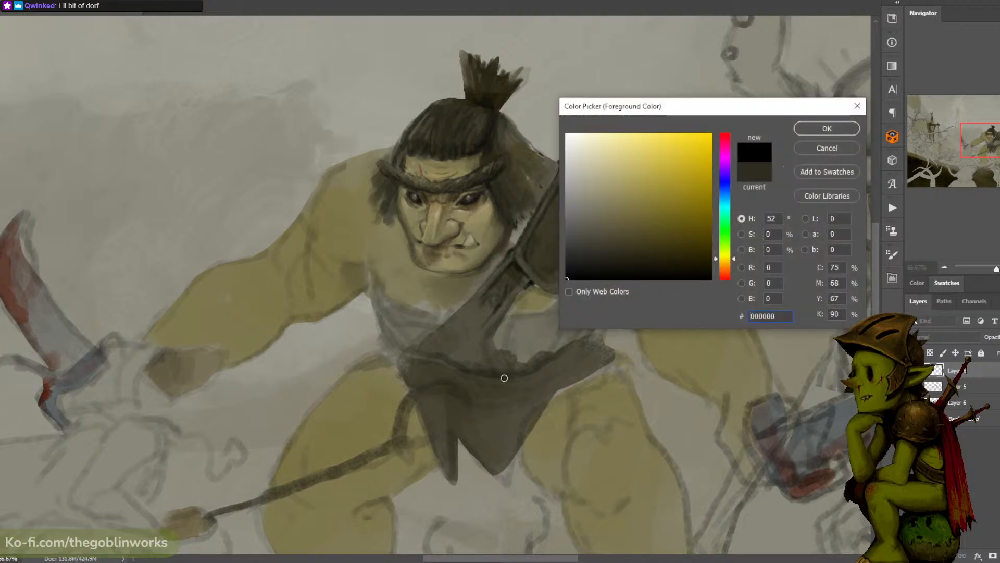
left_click(820, 133)
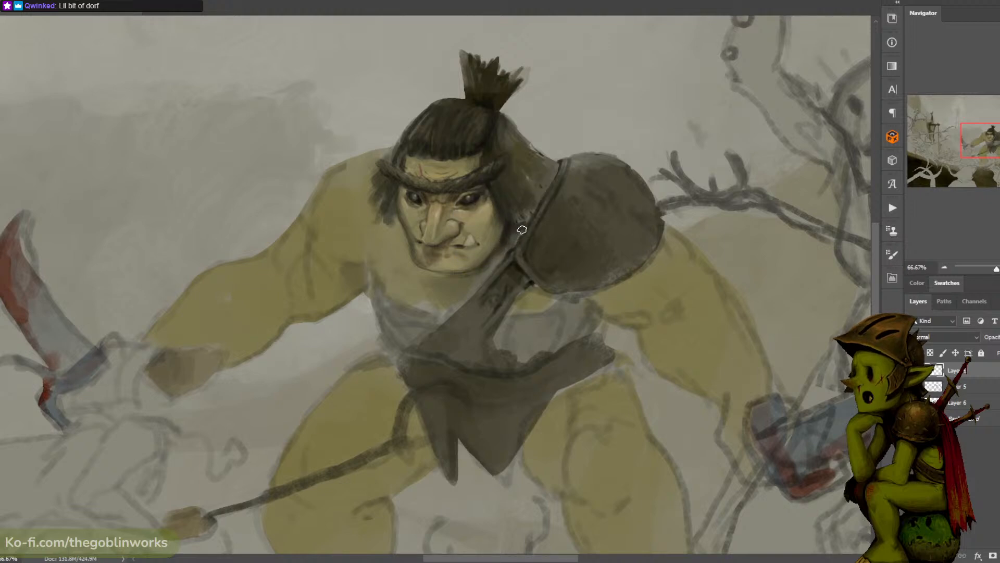
left_click_drag(517, 229, 490, 266)
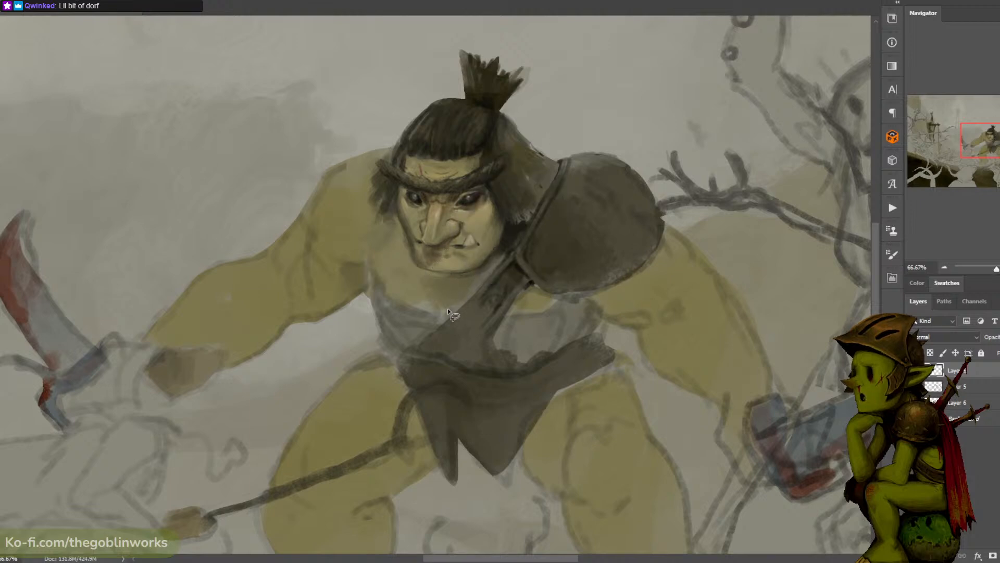
- Lasso a small triangular patch of chest below the ogre's chin and shade it dark, clearing the selection
key("l")
mouse_move(436, 287)
left_mouse_down()
mouse_move(448, 312)
mouse_move(473, 286)
mouse_move(436, 286)
mouse_move(449, 310)
mouse_move(451, 302)
left_mouse_up()
key("b")
left_click(516, 224, "alt")
key("ctrl+d")
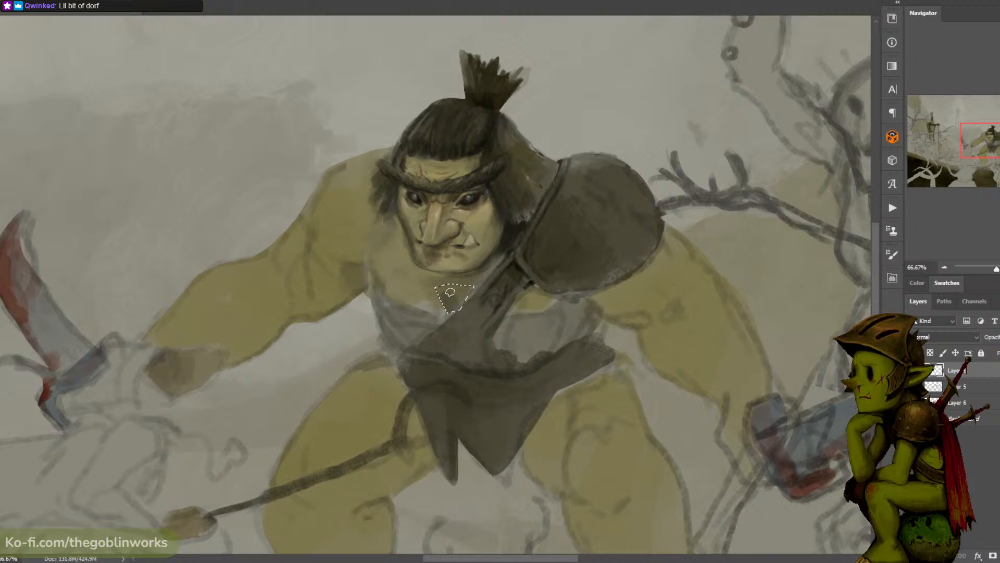
- Lasso and darken a small patch where the chest meets the diagonal strap, and touch up the skin beside the jaw
left_click(436, 299, "alt")
key("l")
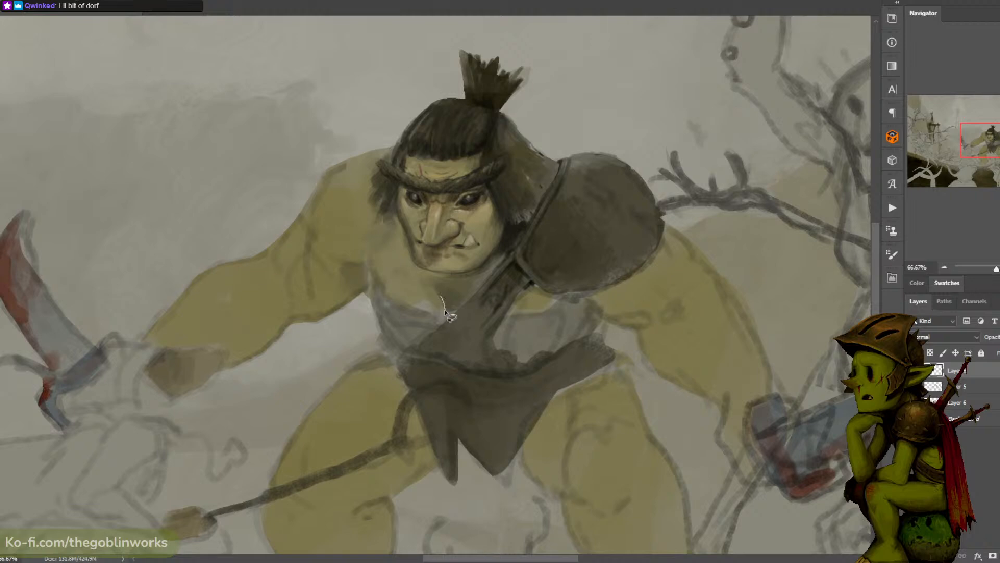
mouse_move(440, 295)
left_mouse_down()
mouse_move(458, 314)
mouse_move(438, 311)
mouse_move(463, 313)
left_mouse_up()
left_click(513, 234, "alt")
key("ctrl+d")
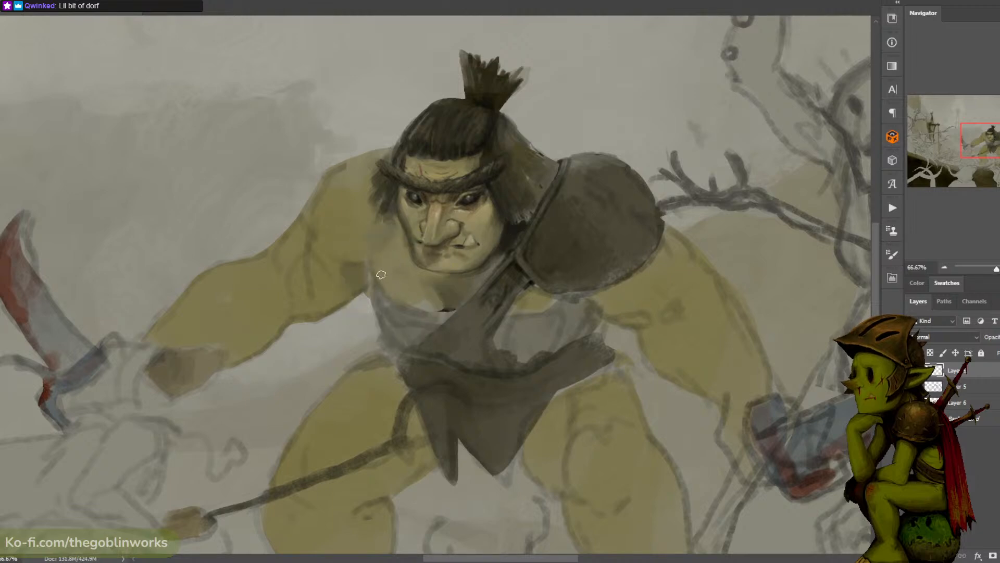
left_click(391, 256, "alt")
left_click(405, 204, "alt")
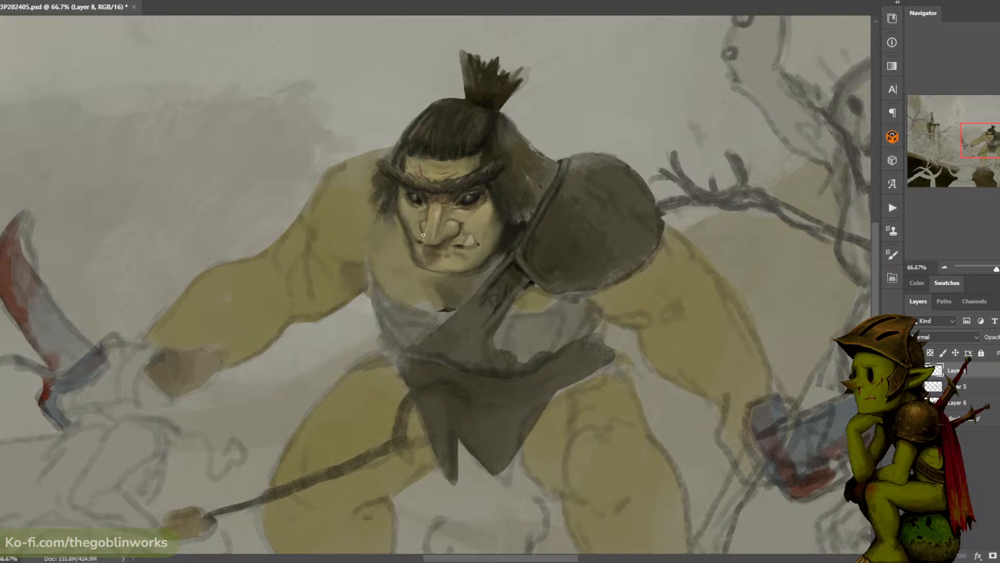
- Set the paint colour to dark red-brown 4e1e0e and change it to a darker, less saturated shade
key("ctrl+minus")
key("ctrl+plus")
left_click(48, 390, "alt")
left_click(1, 384)
left_click(685, 236)
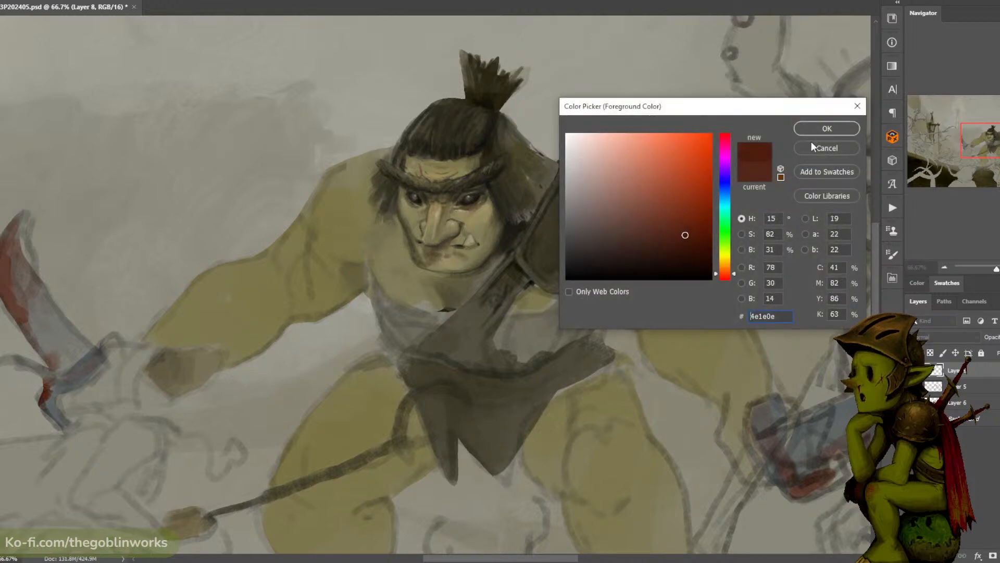
left_click(826, 128)
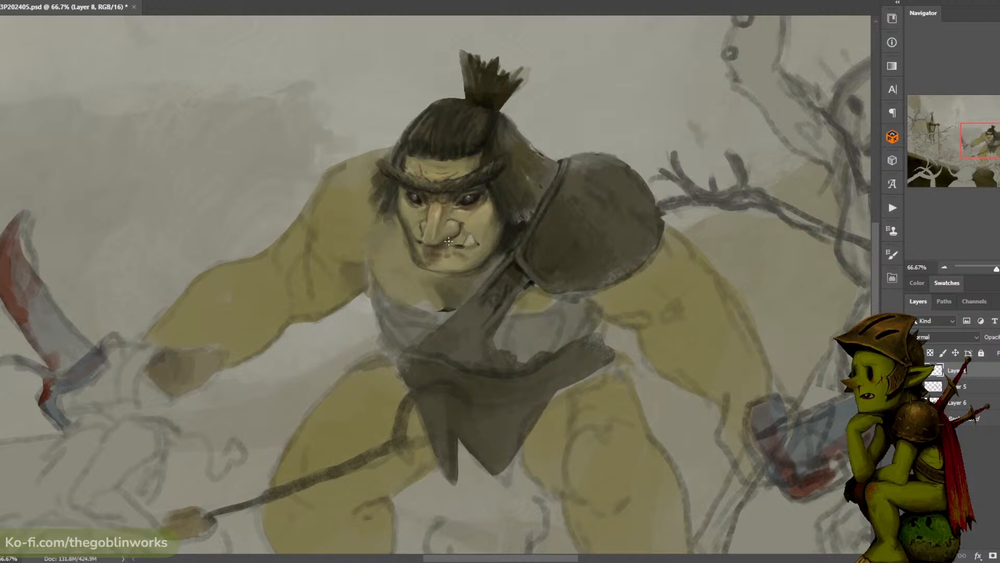
left_click(2, 384)
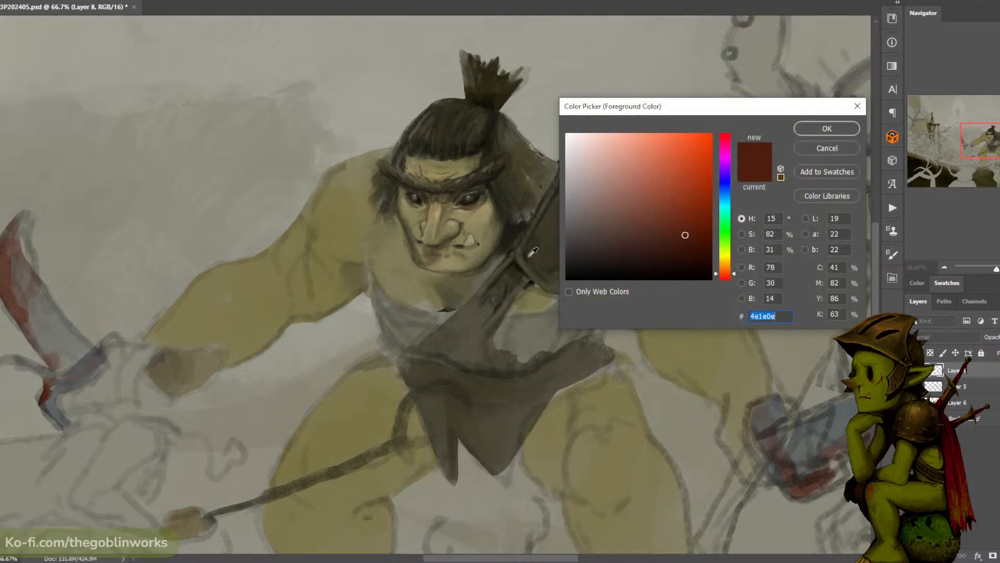
left_click(660, 254)
left_click(828, 133)
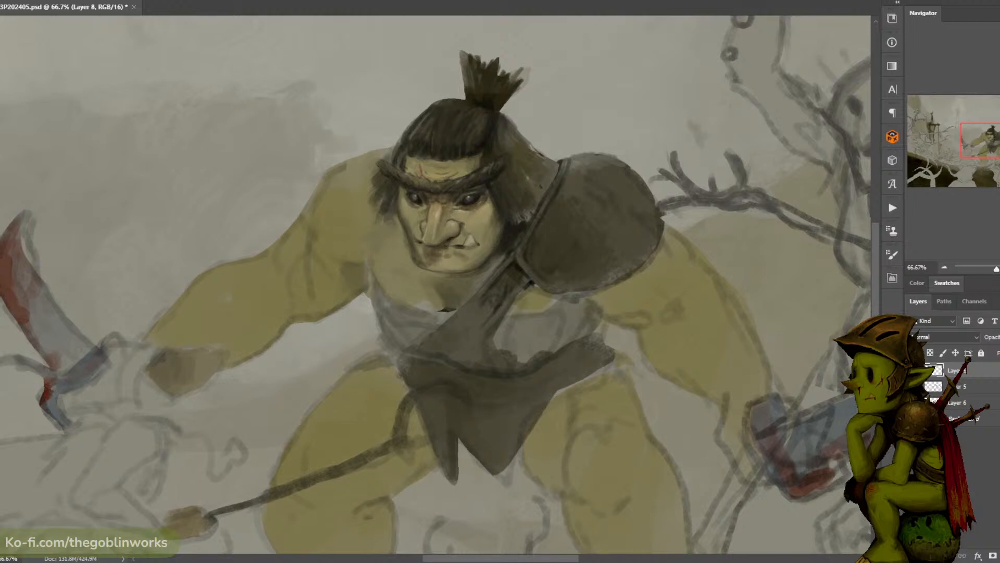
- Check the whole composition, rework the ogre's eye and eyelid on the shoulder-pad side, and save the file
scroll(488, 161, "down", 4)
key("ctrl+plus")
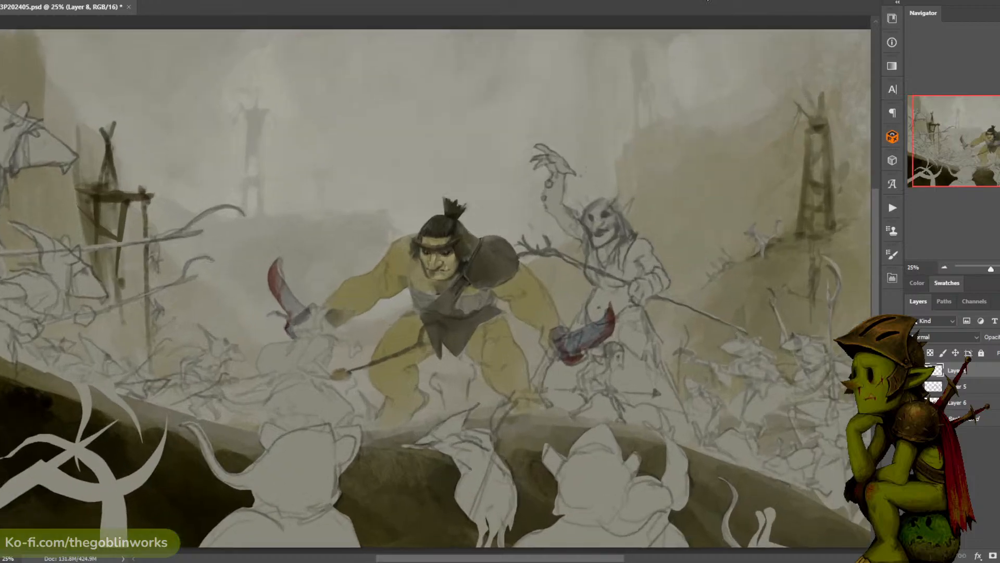
key("ctrl+plus")
key("ctrl+plus")
key("ctrl+plus")
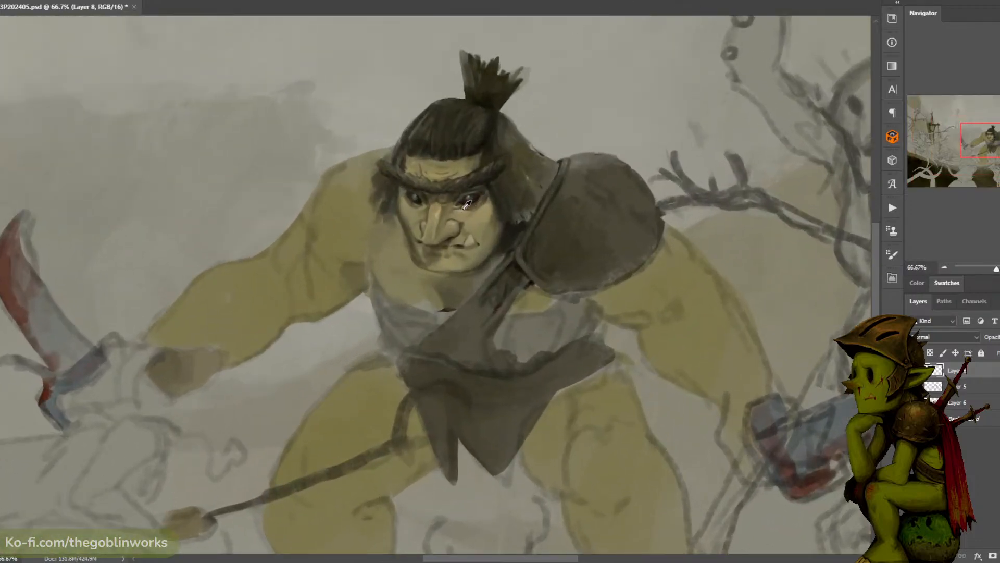
left_click(464, 206)
left_click(511, 224, "alt")
left_click_drag(493, 192, 485, 199)
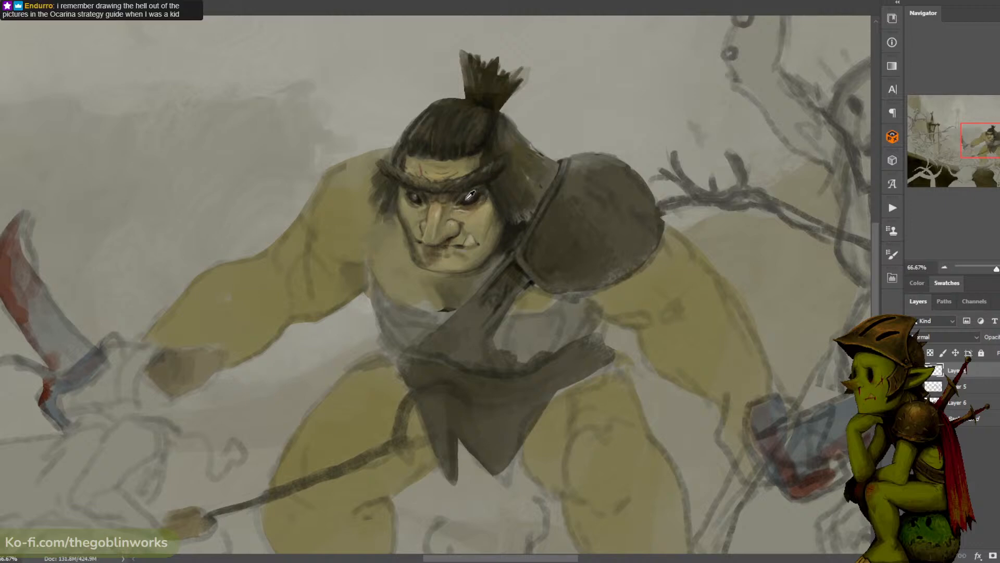
left_click(464, 200, "alt")
key("ctrl+minus")
key("ctrl+plus")
key("ctrl+s")
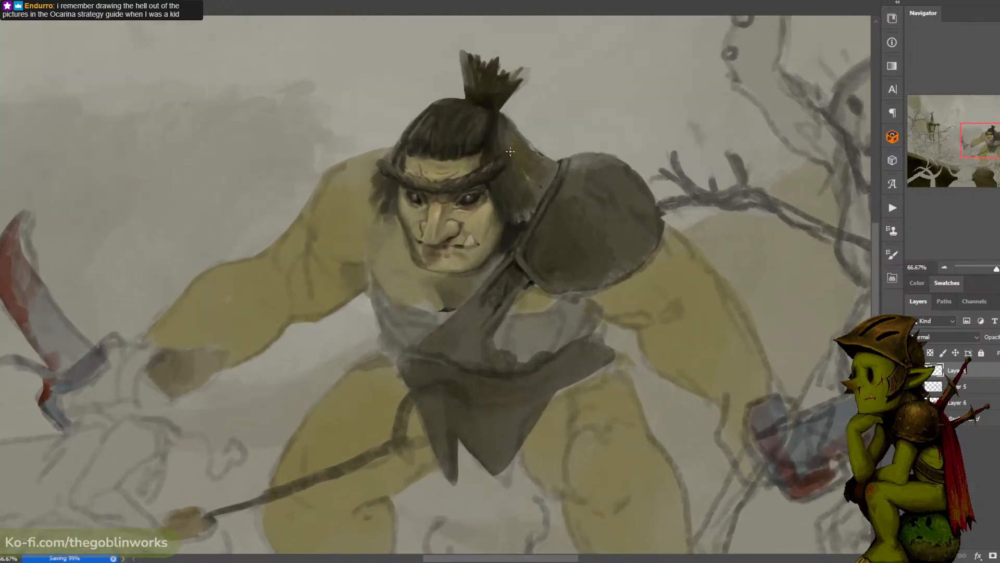
- Touch up the ogre's side lock of hair and the shading around the brow and nose bridge
left_click_drag(534, 159, 561, 147)
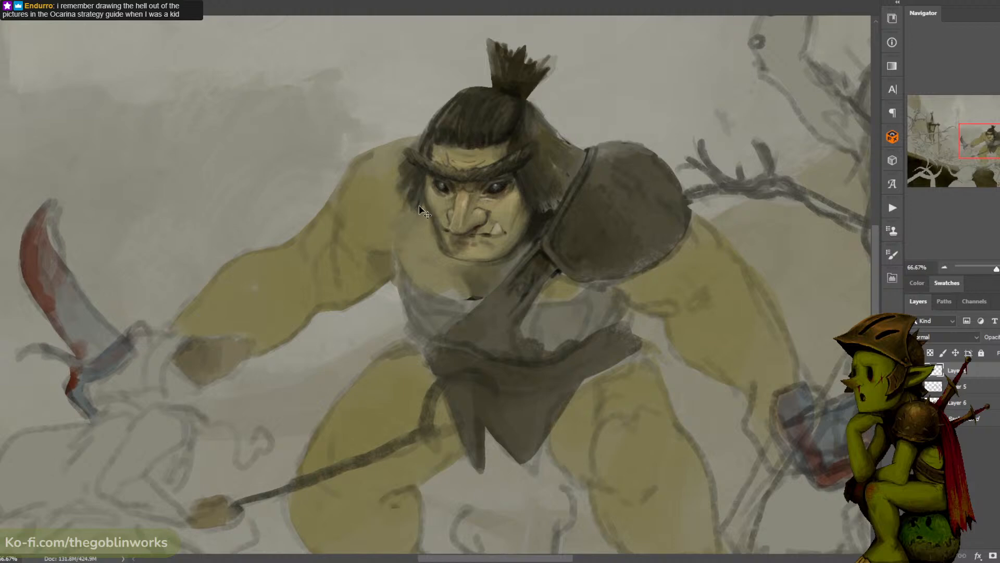
left_click(411, 181, "alt")
left_click(482, 185, "alt")
left_click(471, 187, "alt")
left_click(501, 192, "alt")
- Refine the skin tones on the ogre's cheek around the tusk and below the eye on the shoulder-pad side
left_click_drag(550, 135, 536, 103)
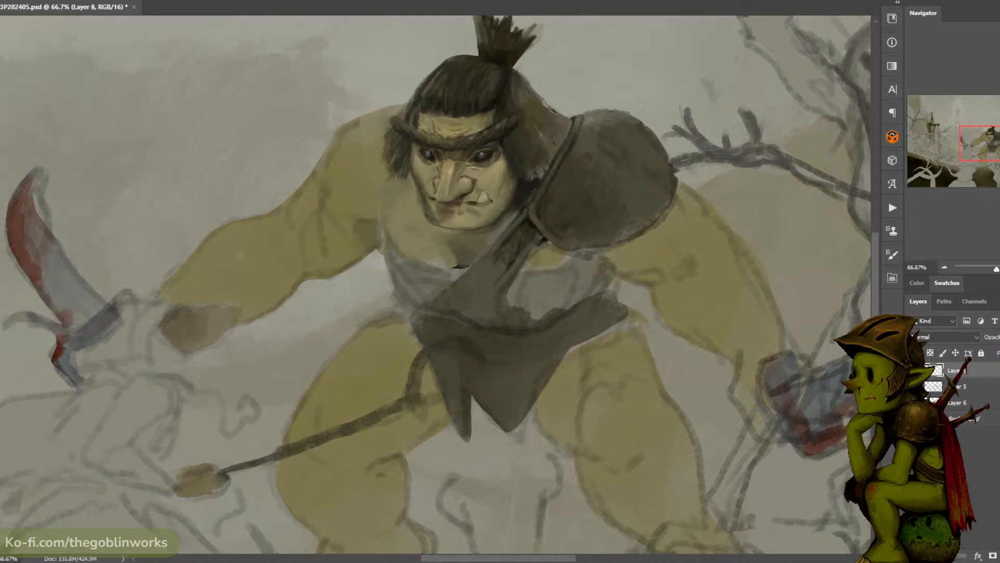
left_click_drag(563, 112, 564, 102)
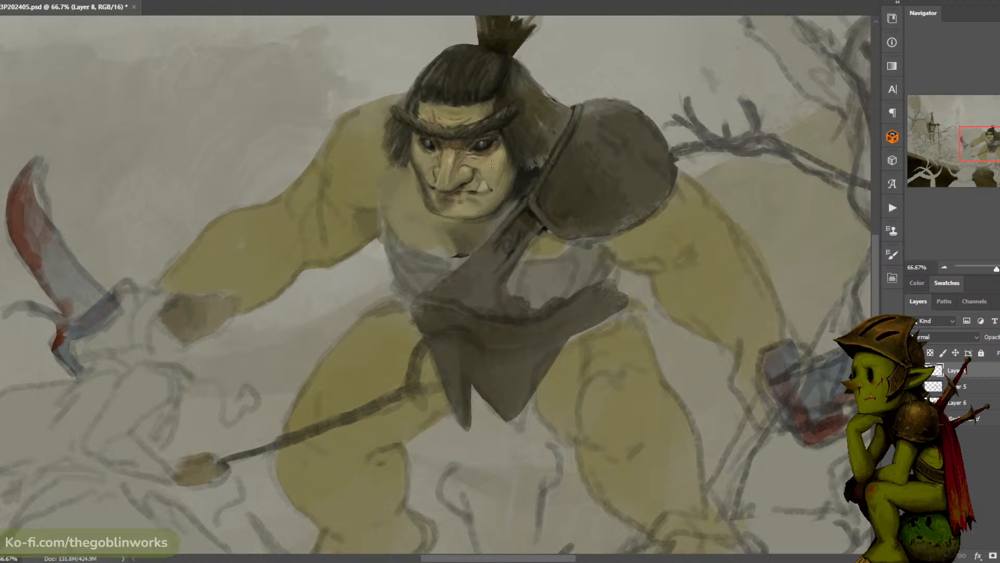
mouse_move(491, 166)
left_mouse_down()
mouse_move(476, 161)
mouse_move(485, 164)
mouse_move(478, 174)
left_mouse_up()
left_click(463, 185, "alt")
left_click(475, 170, "alt")
left_click(496, 152, "alt")
left_click(1, 383)
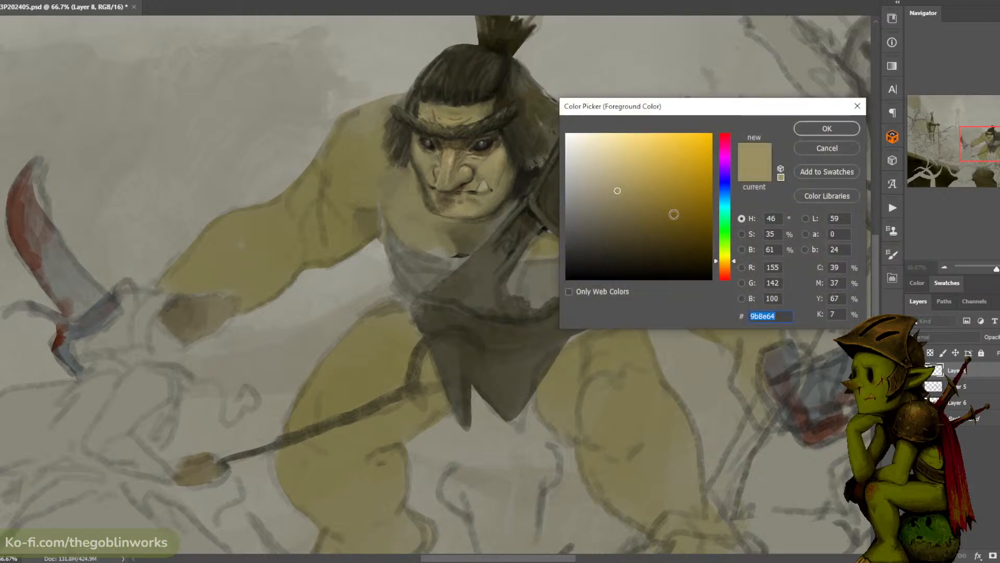
left_click(821, 150)
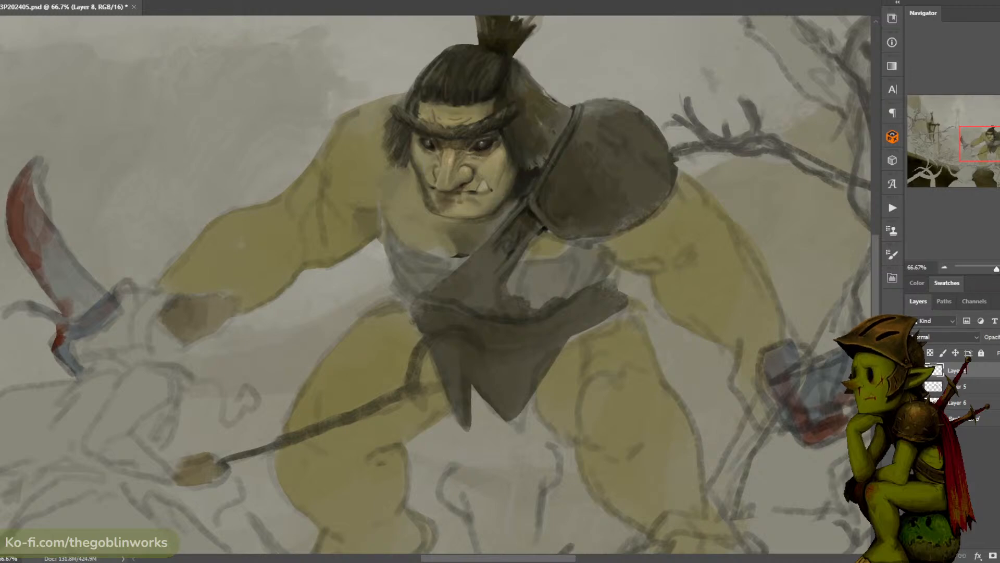
left_click(499, 156, "alt")
left_click(503, 139, "alt")
- Set the paint colour to pure black 000000 for the dark shading around the ogre's face and hair
left_click(1, 364)
left_click_drag(594, 261, 478, 358)
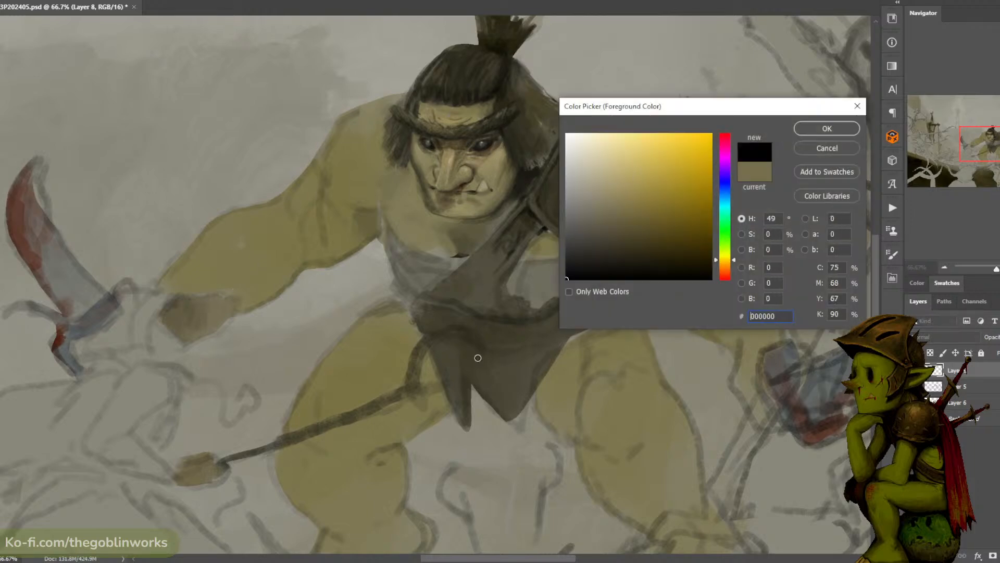
left_click(803, 132)
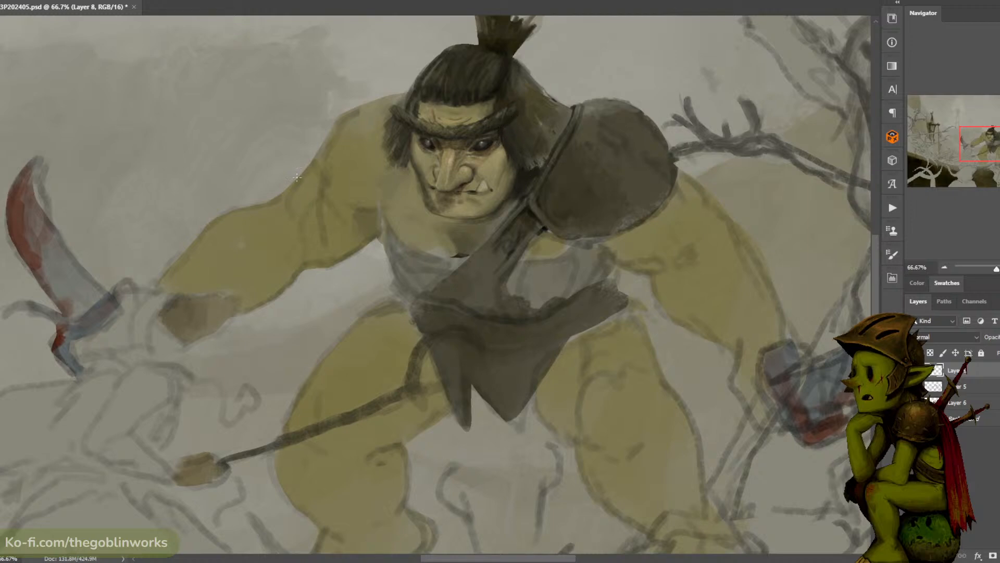
key("n")
left_click(523, 175)
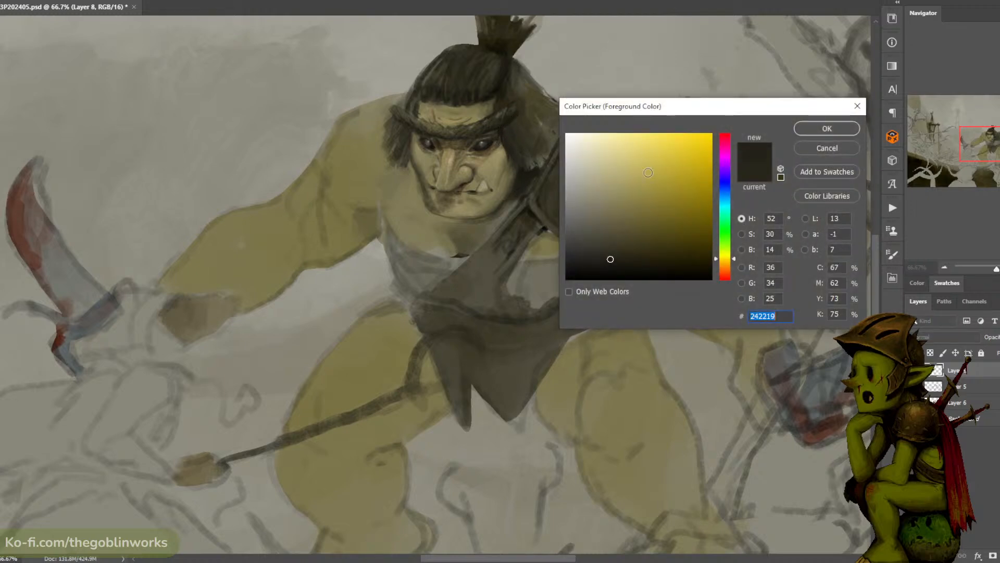
left_click(566, 279)
left_click(811, 125)
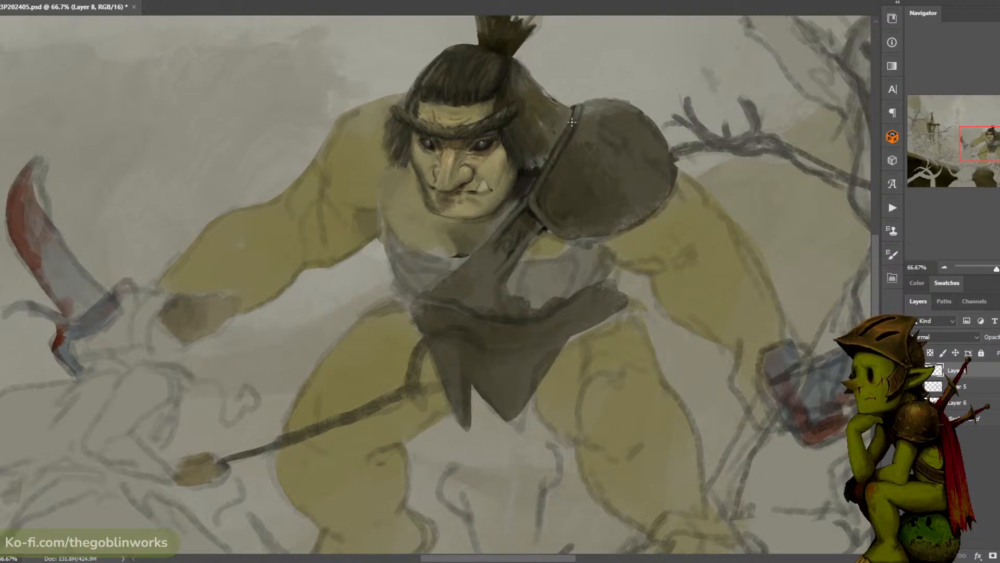
- Retouch the skin shading on the ogre's cheek between the nose, tusk and eye on the shoulder-pad side
key("ctrl+minus")
key("ctrl+minus")
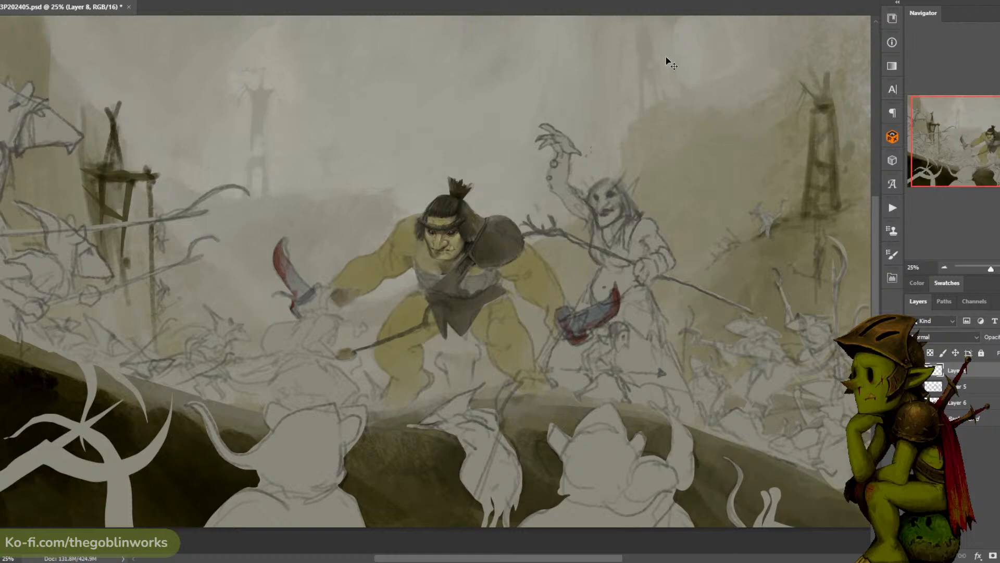
key("ctrl+plus")
key("ctrl+plus")
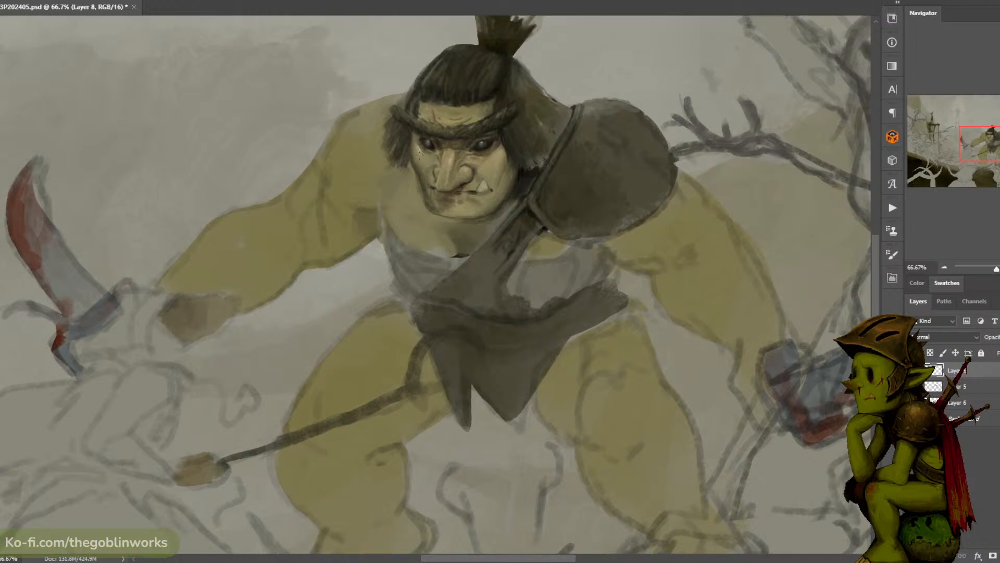
left_click(471, 162)
left_click(472, 164)
left_click(478, 167)
left_click(476, 172)
left_click(495, 167)
- Check the ogre against the wider scene, touch up the skin just below the shoulder-pad-side eye, and save the file
key("ctrl+minus")
key("ctrl+minus")
key("ctrl+minus")
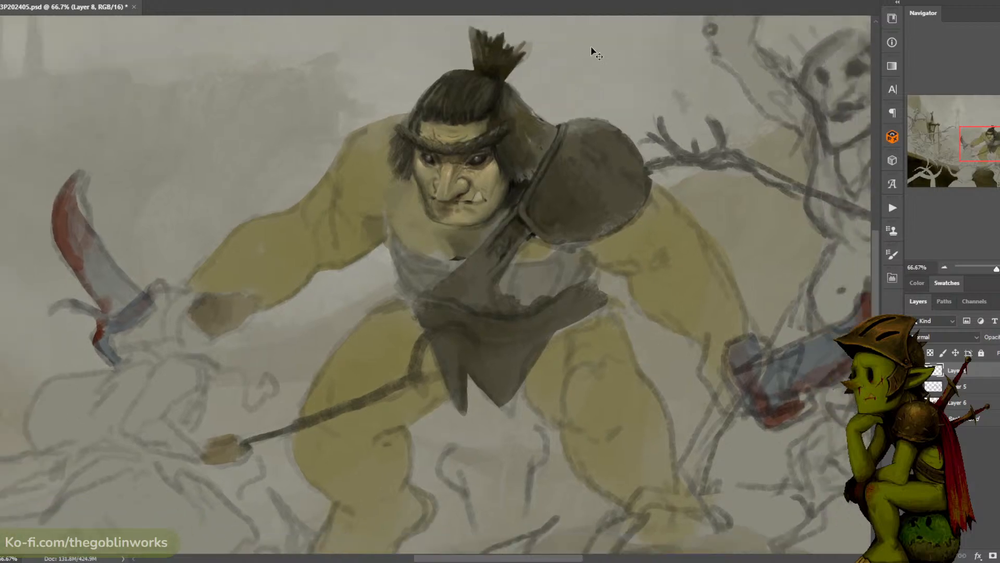
key("ctrl+plus")
key("ctrl+plus")
key("ctrl+plus")
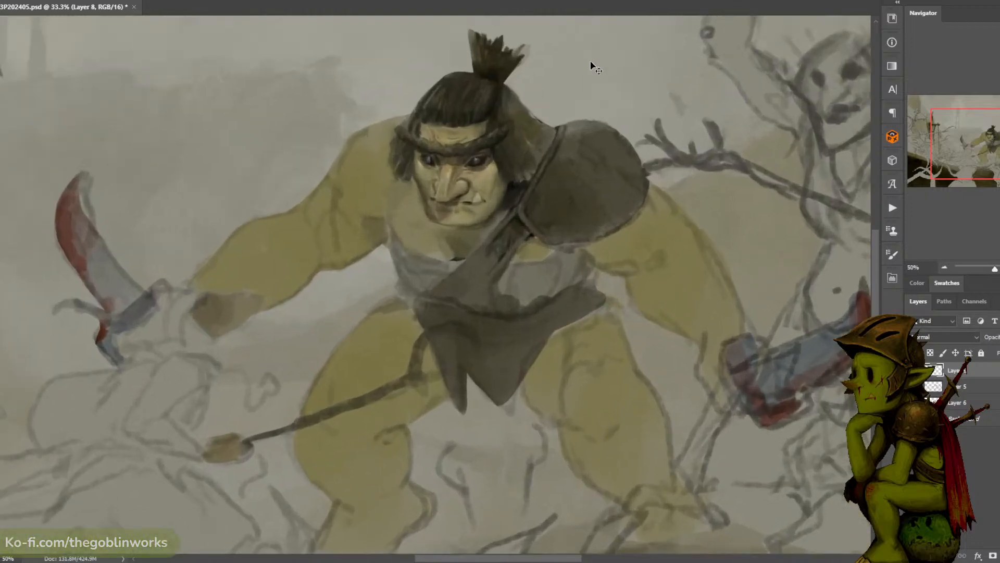
left_click(478, 163, "alt")
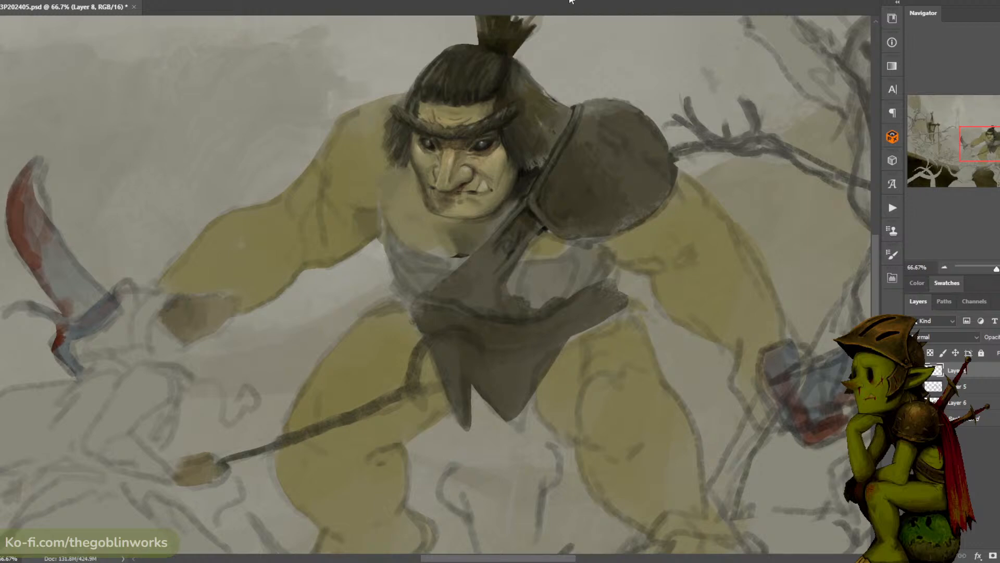
key("ctrl+minus")
key("ctrl+s")
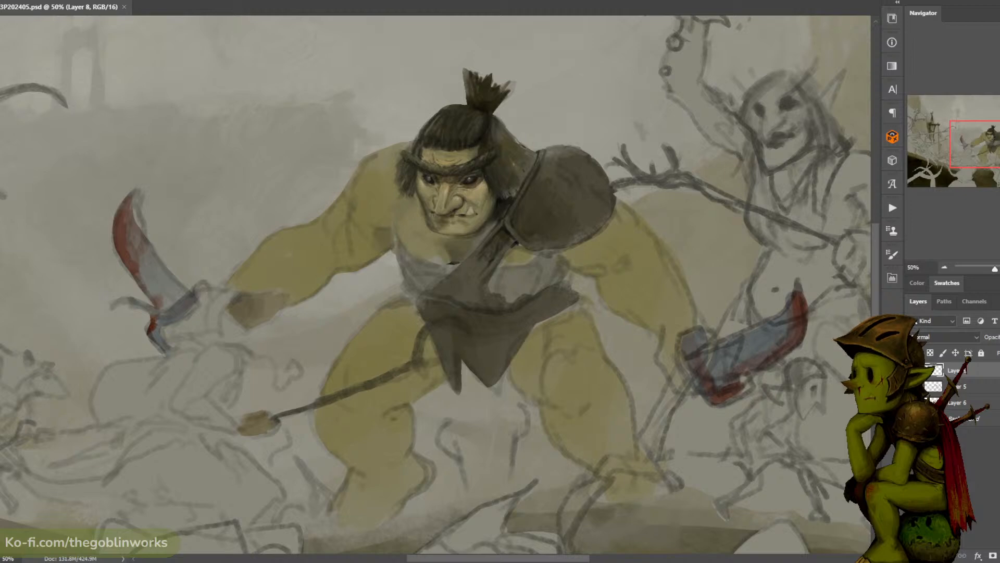
- Refine the ogre's jaw contour on both sides of the chin with sampled tones and check it in the whole composition
left_click(499, 198, "alt")
left_click_drag(425, 218, 431, 227)
key("ctrl+plus")
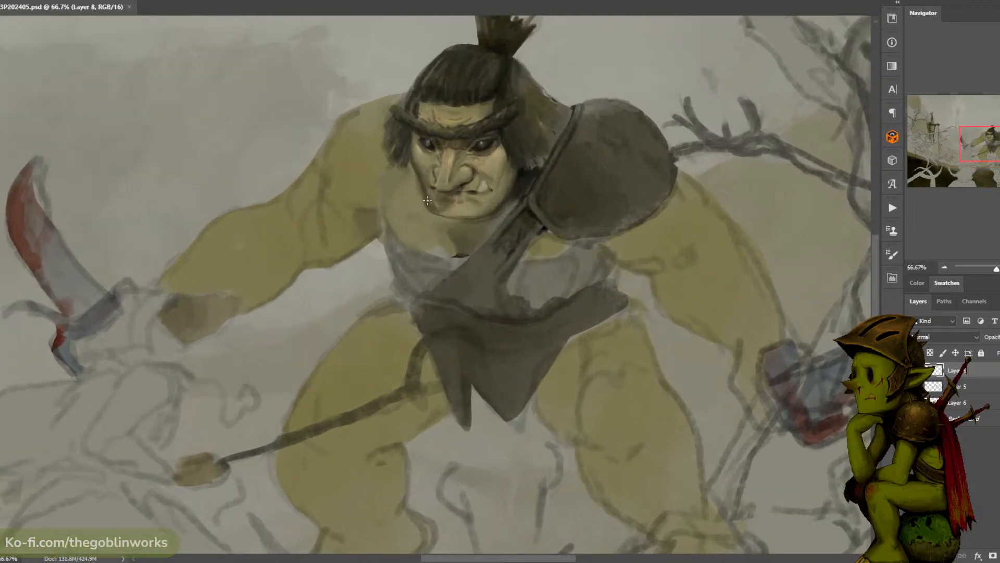
left_click_drag(438, 213, 428, 205)
left_click(503, 194, "alt")
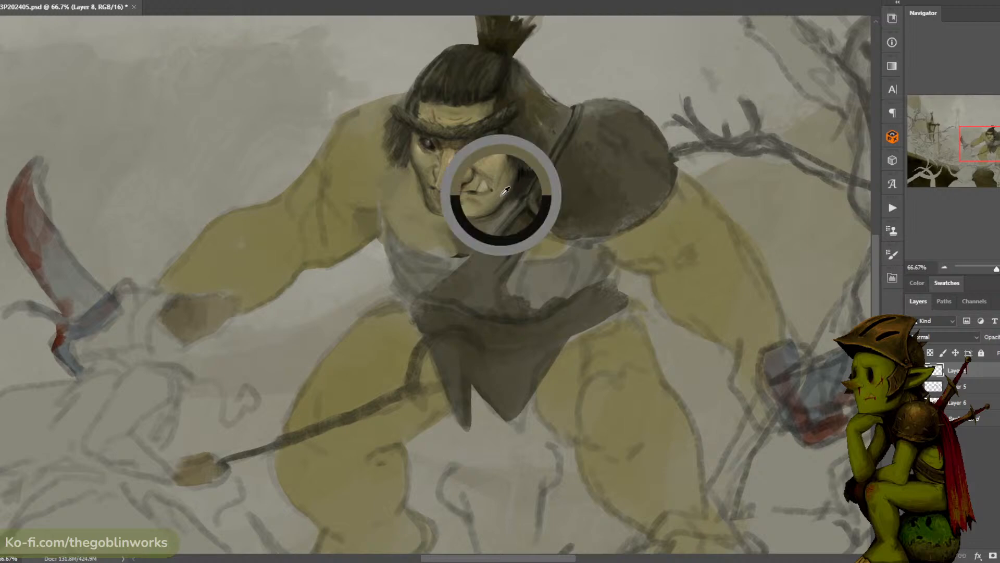
mouse_move(513, 183)
left_mouse_down()
mouse_move(522, 174)
mouse_move(516, 179)
left_mouse_up()
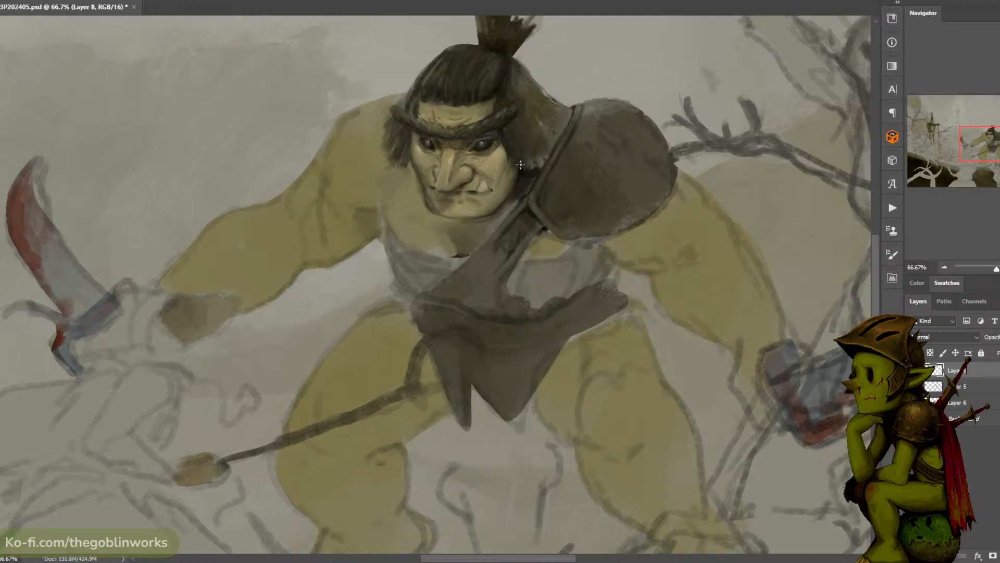
left_click(433, 204, "alt")
key("ctrl+minus")
key("ctrl+minus")
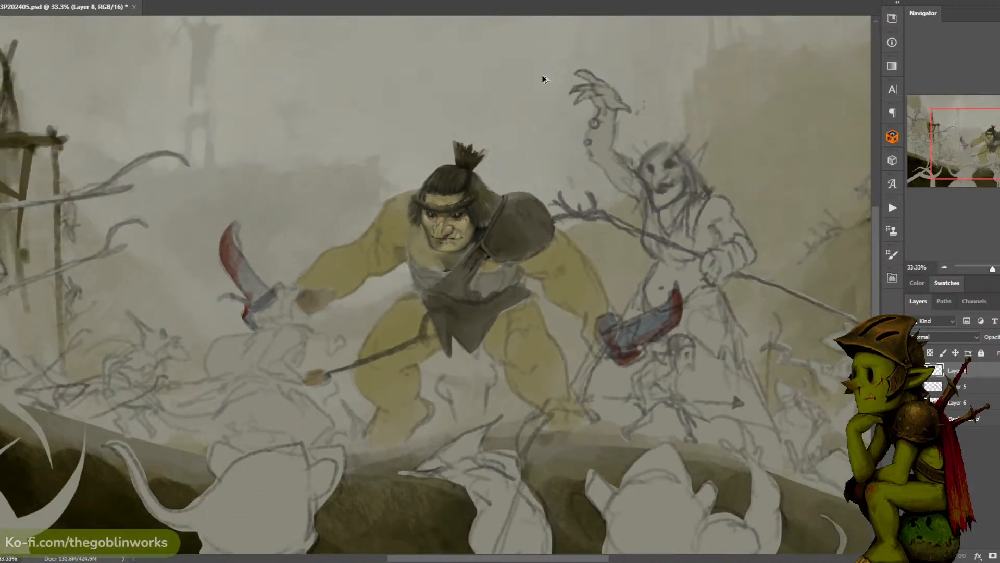
key("ctrl+plus")
key("ctrl+plus")
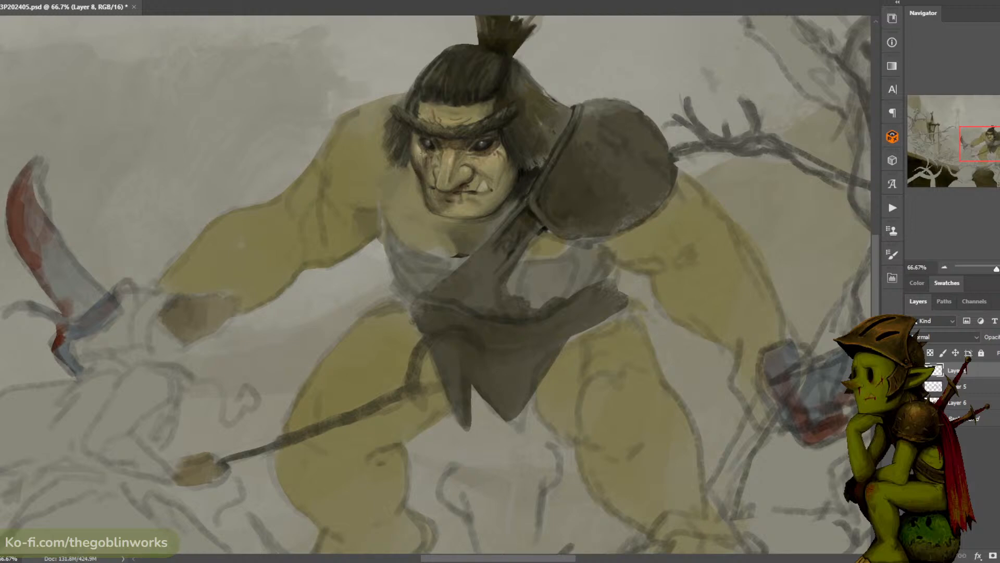
- Touch up the ogre's hair beside the forehead on the bare-shoulder side and check it against the wider scene
key("ctrl+minus")
key("ctrl+plus")
left_click(426, 106, "alt")
left_click(418, 107, "alt")
left_click(437, 95, "alt")
key("ctrl+minus")
key("ctrl+minus")
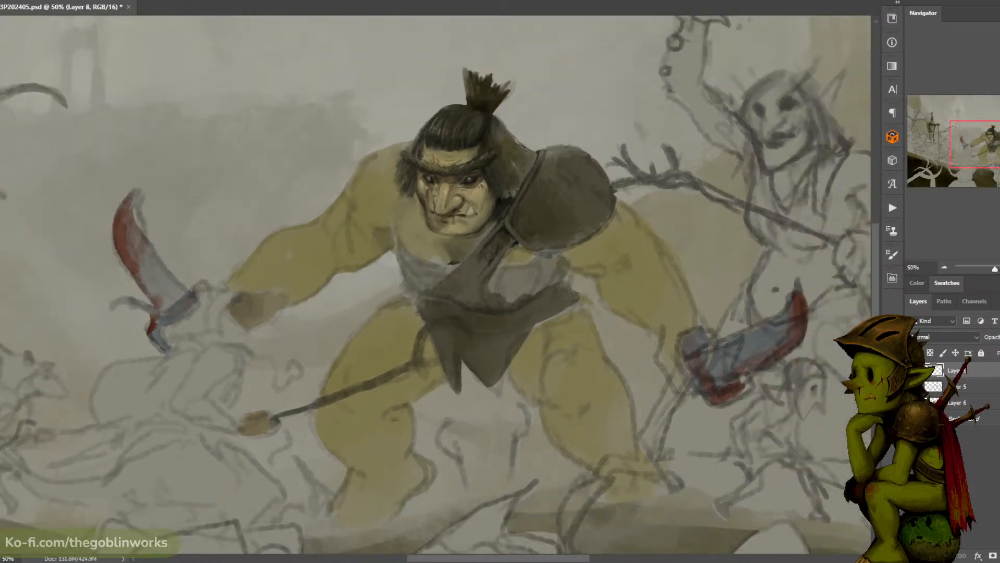
- Darken and define the edges of the ogre's diagonal chest strap below the chin, and save the file
key("ctrl+plus")
key("ctrl+plus")
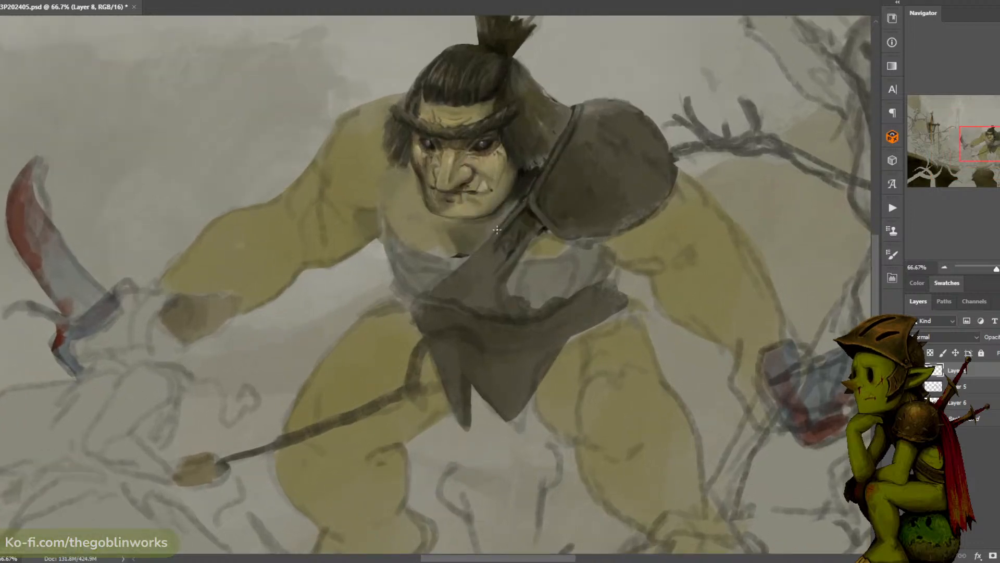
left_click_drag(522, 178, 594, 109)
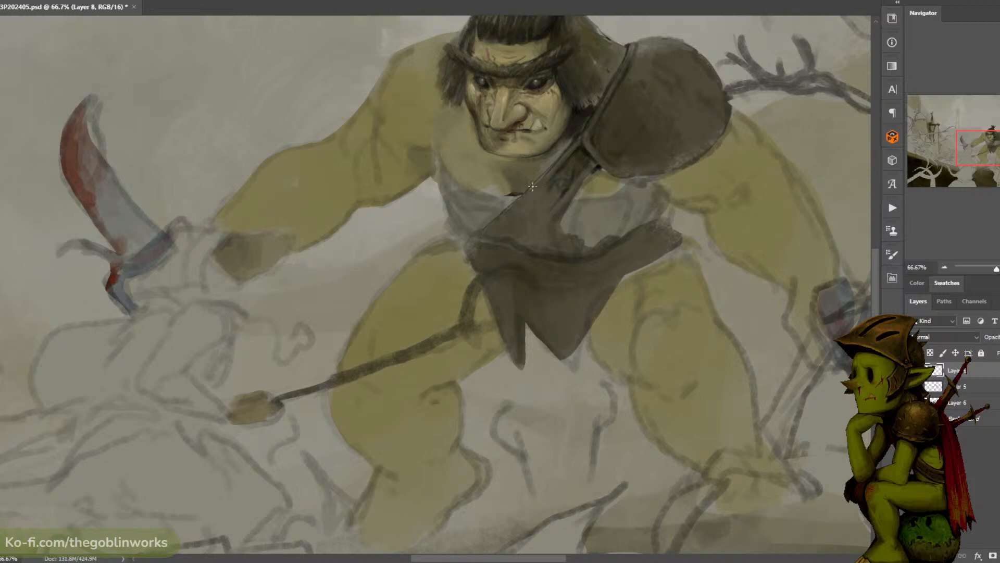
left_click_drag(520, 198, 577, 137)
mouse_move(569, 199)
left_mouse_down()
mouse_move(564, 232)
mouse_move(567, 200)
left_mouse_up()
mouse_move(569, 198)
left_mouse_down()
mouse_move(563, 223)
mouse_move(574, 207)
left_mouse_up()
mouse_move(590, 172)
left_mouse_down()
mouse_move(584, 194)
mouse_move(593, 178)
left_mouse_up()
key("ctrl+minus")
key("ctrl+minus")
key("ctrl+s")
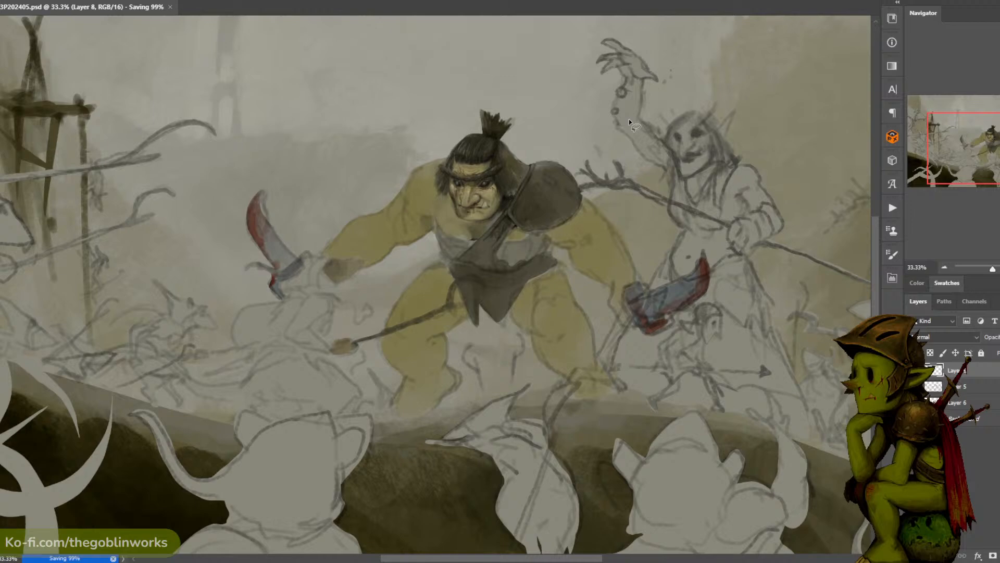
- Paint loose hair strands on the shoulder-pad side and spiky tips on the topknot, and save the file
key("ctrl+plus")
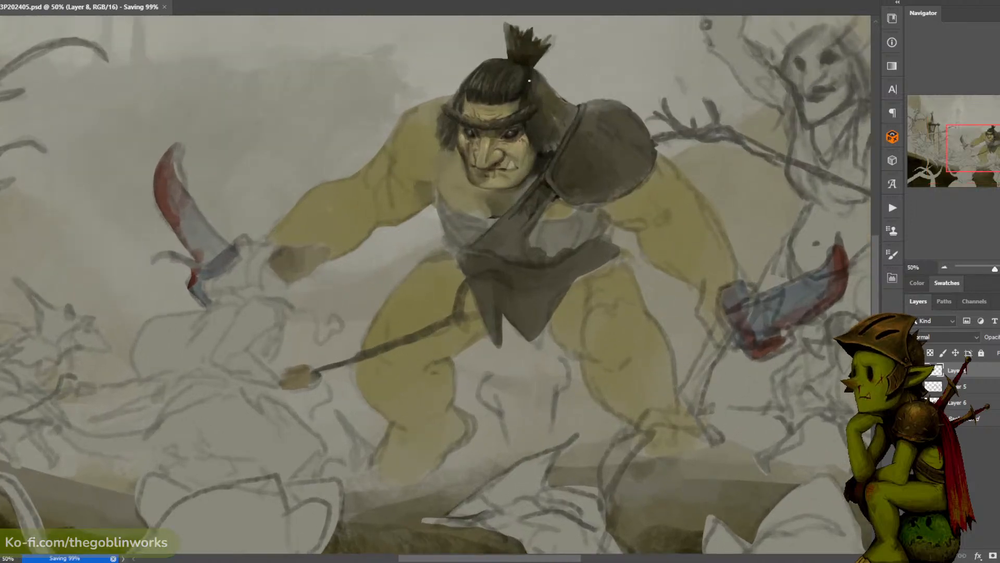
left_click(527, 88, "alt")
left_click_drag(538, 137, 543, 149)
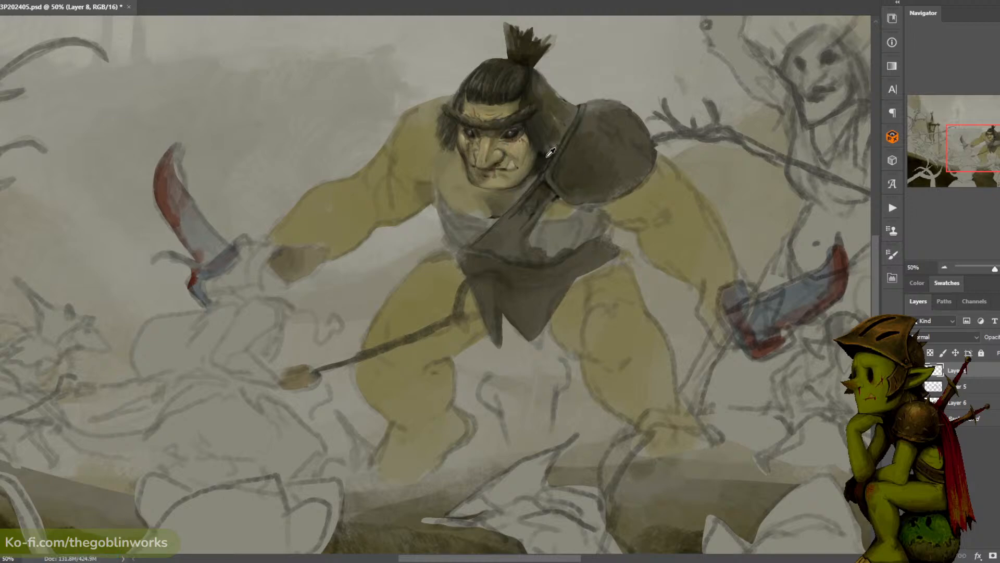
left_click(536, 143, "alt")
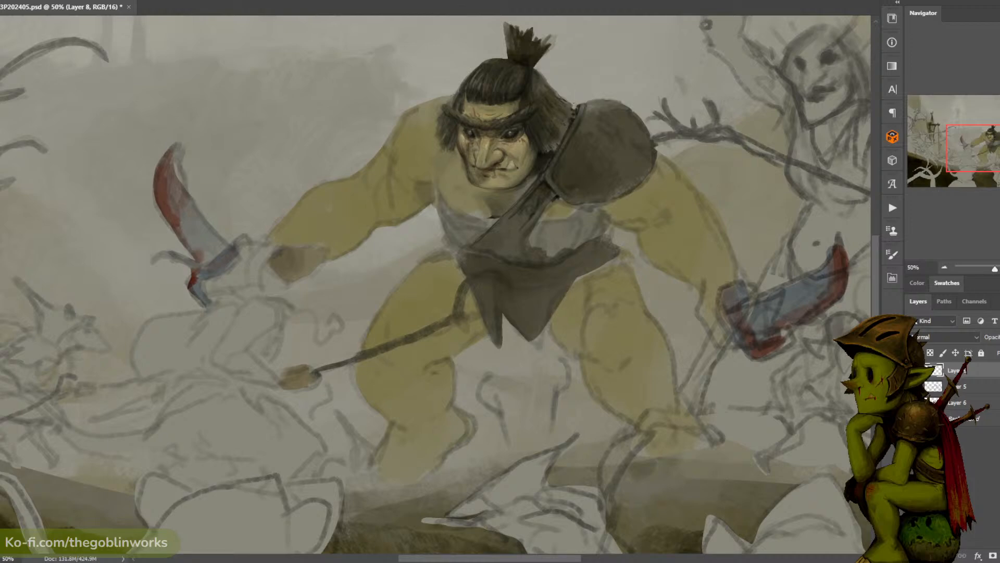
left_click(555, 97, "alt")
mouse_move(462, 78)
left_mouse_down()
mouse_move(496, 57)
mouse_move(486, 58)
left_mouse_up()
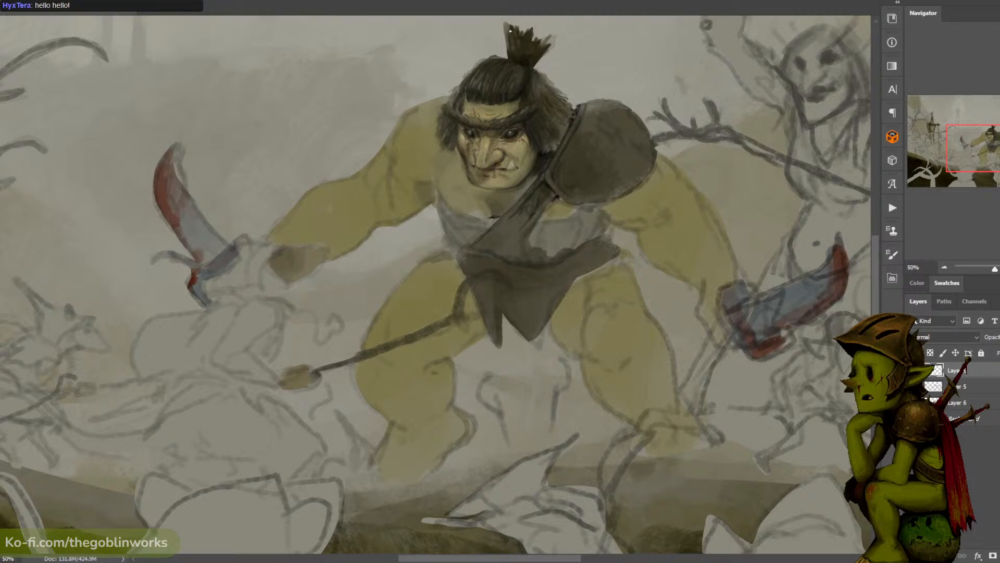
left_click_drag(514, 37, 499, 78)
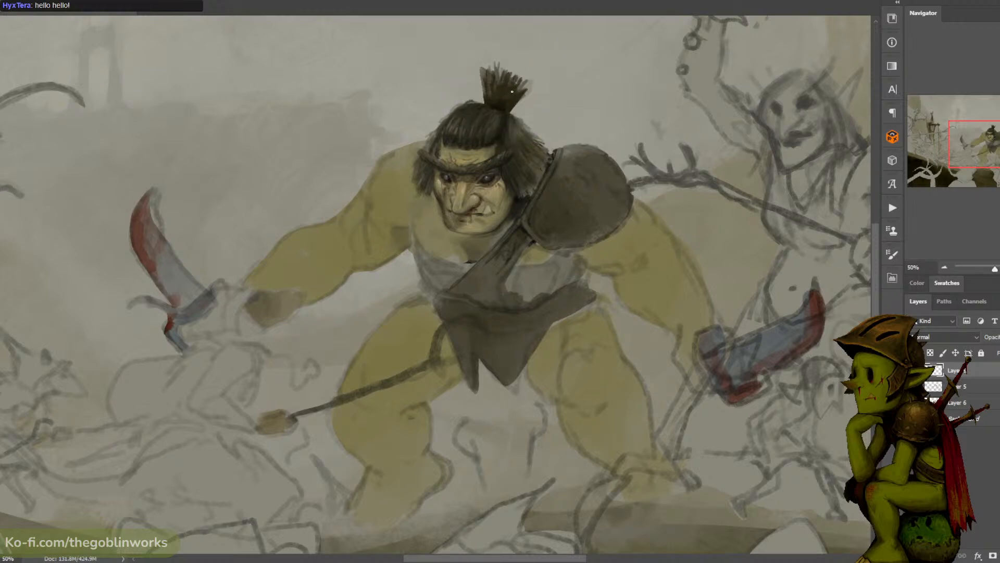
key("ctrl+minus")
key("ctrl+s")
left_click_drag(549, 127, 532, 87)
key("ctrl+minus")
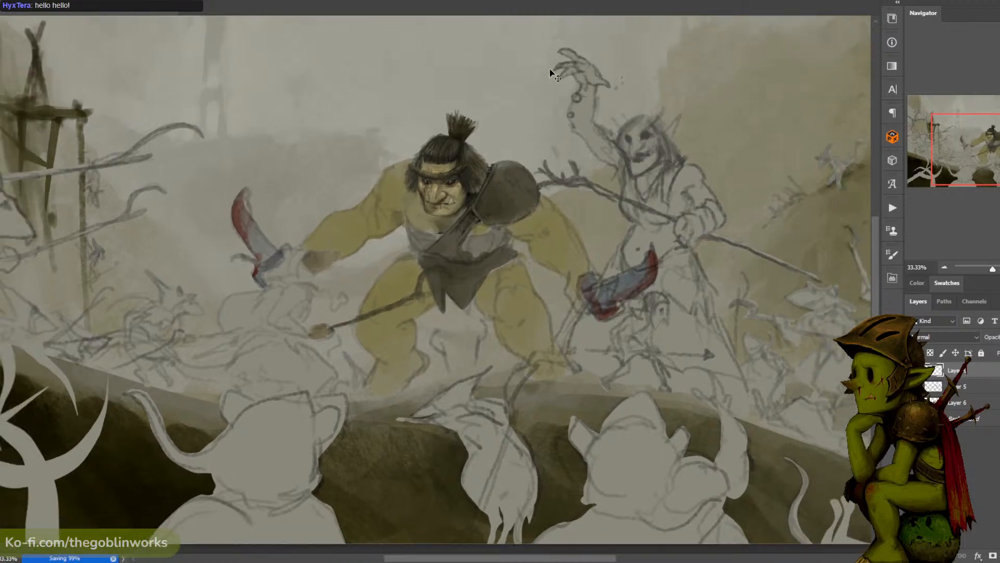
- Refine the dark shading and rim of the ogre's shoulder pad beside the hair
key("ctrl+plus")
key("ctrl+plus")
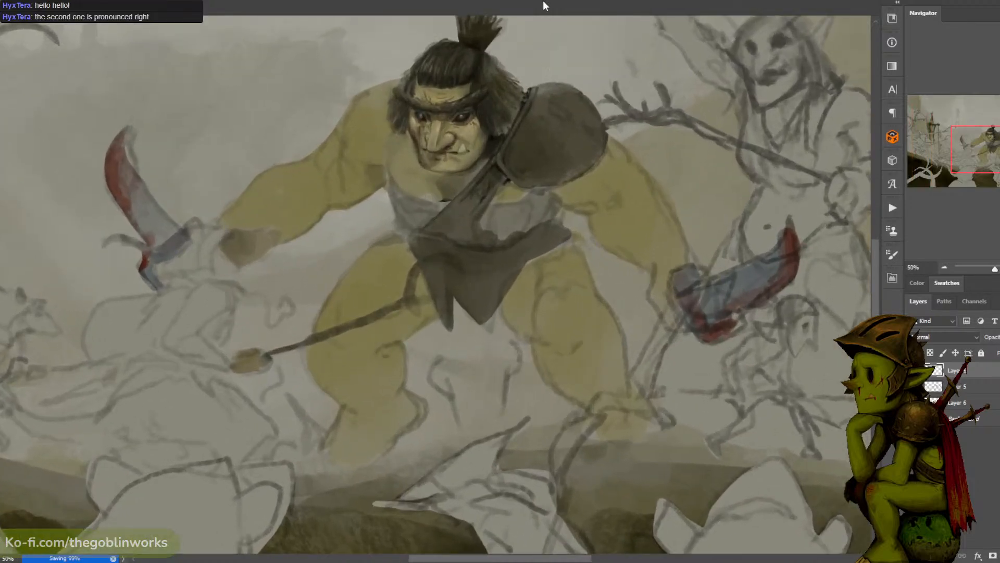
left_click(493, 137, "alt")
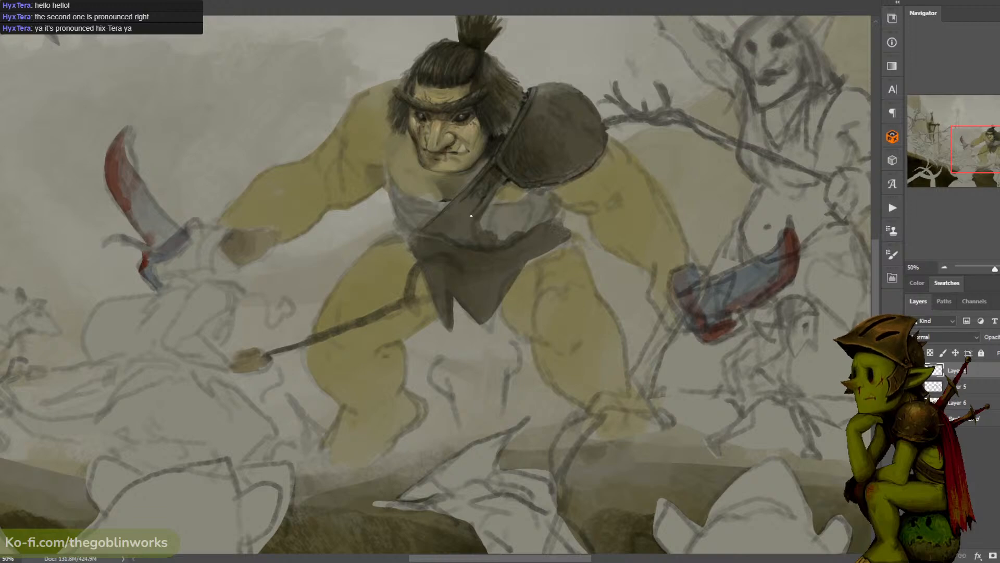
- Outline the chest strap and the grey chest garment with dark edges, check the full composition, and save the file
left_click_drag(495, 151, 556, 126)
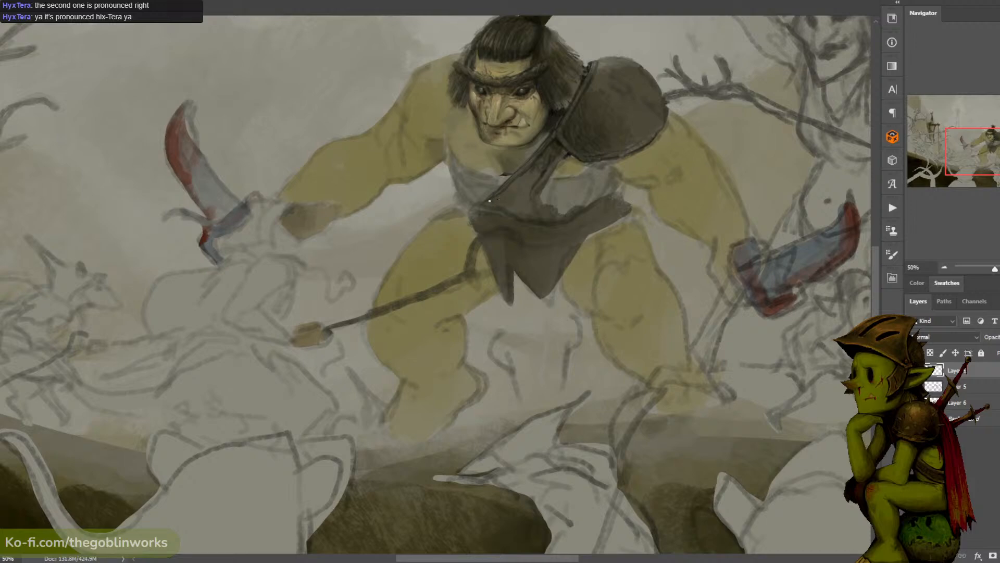
left_click_drag(498, 206, 539, 215)
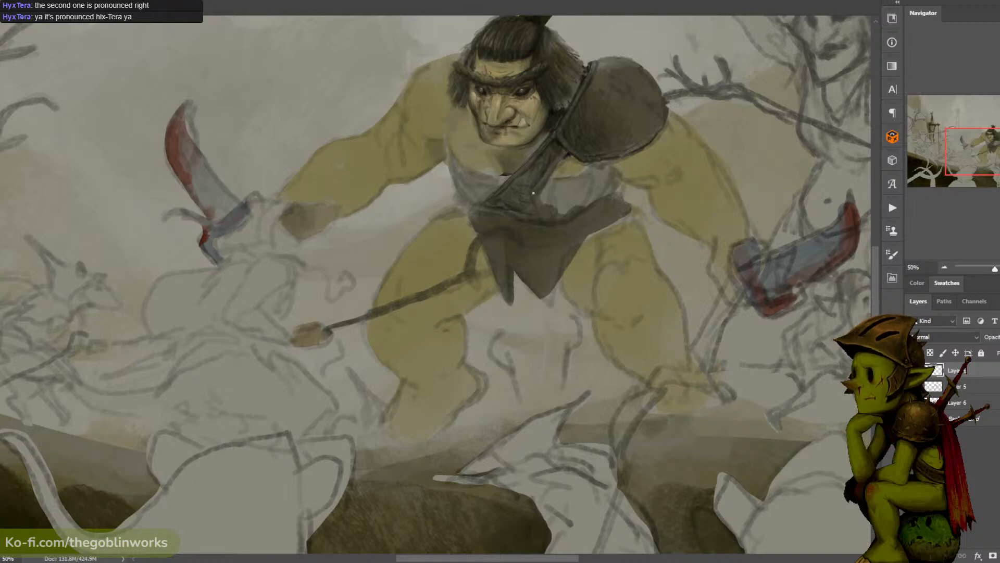
left_click_drag(548, 177, 540, 204)
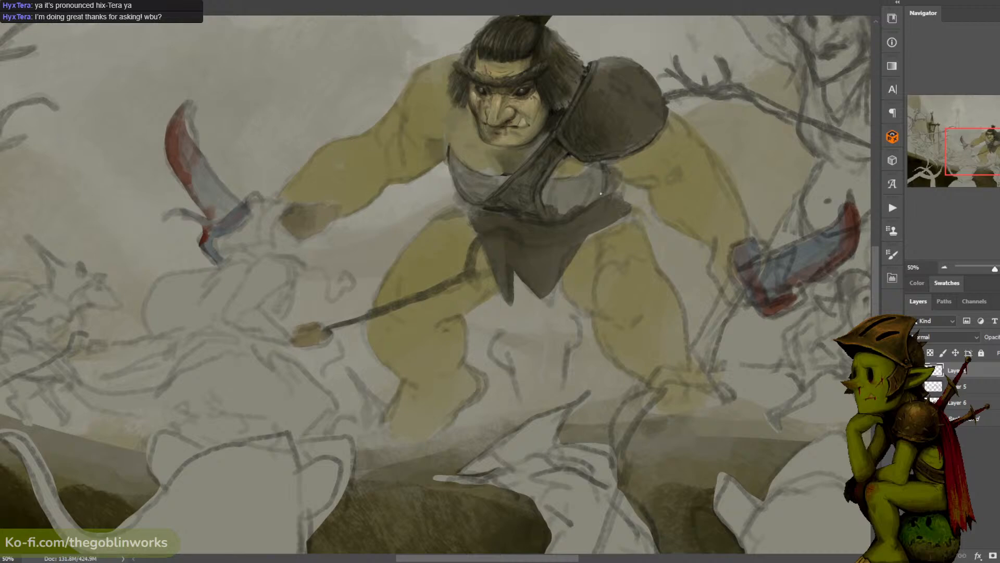
key("ctrl+minus")
key("ctrl+minus")
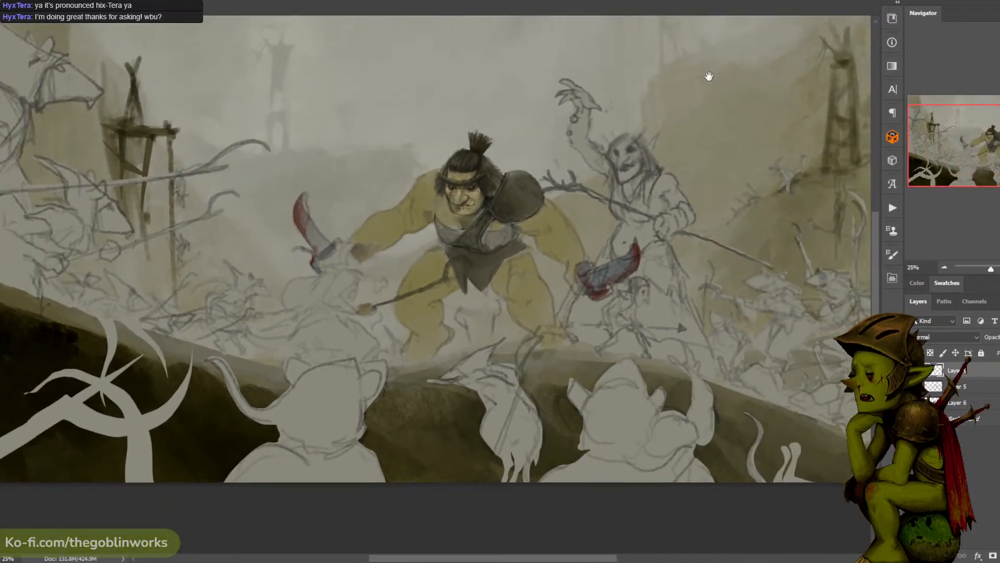
key("ctrl+minus")
key("ctrl+plus")
key("ctrl+s")
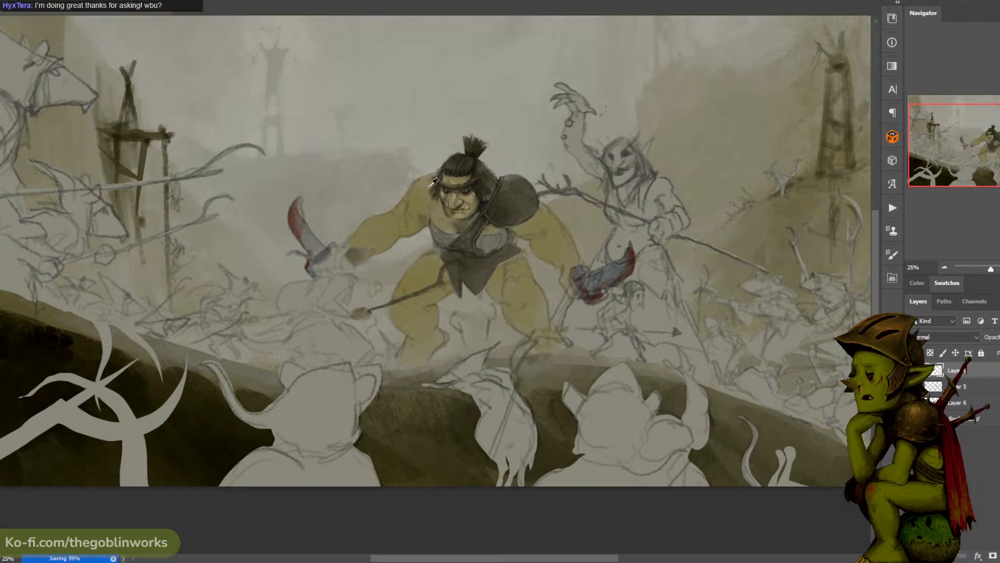
- Touch up the top contour of the ogre's bare shoulder beside the hair
key("ctrl+plus")
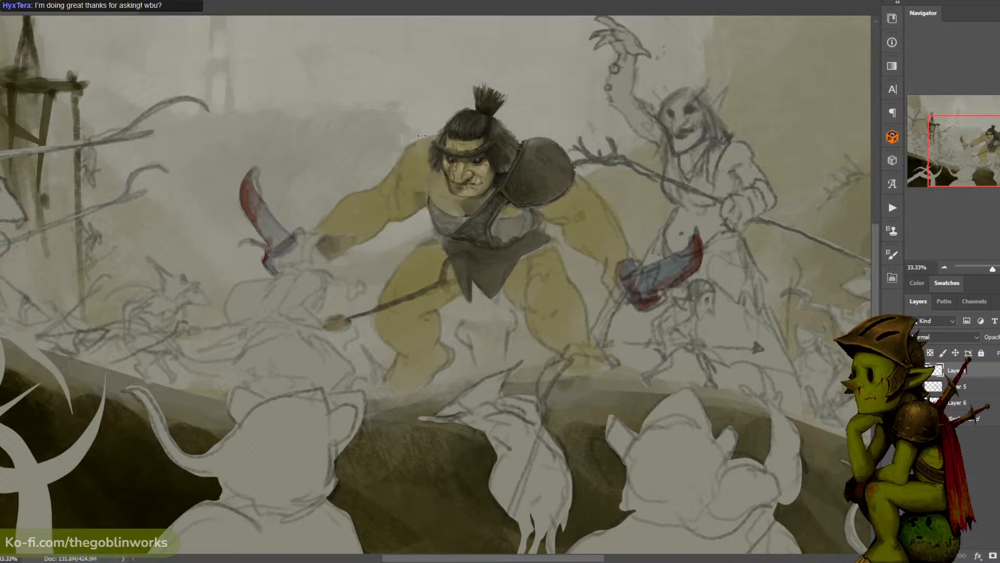
key("ctrl+plus")
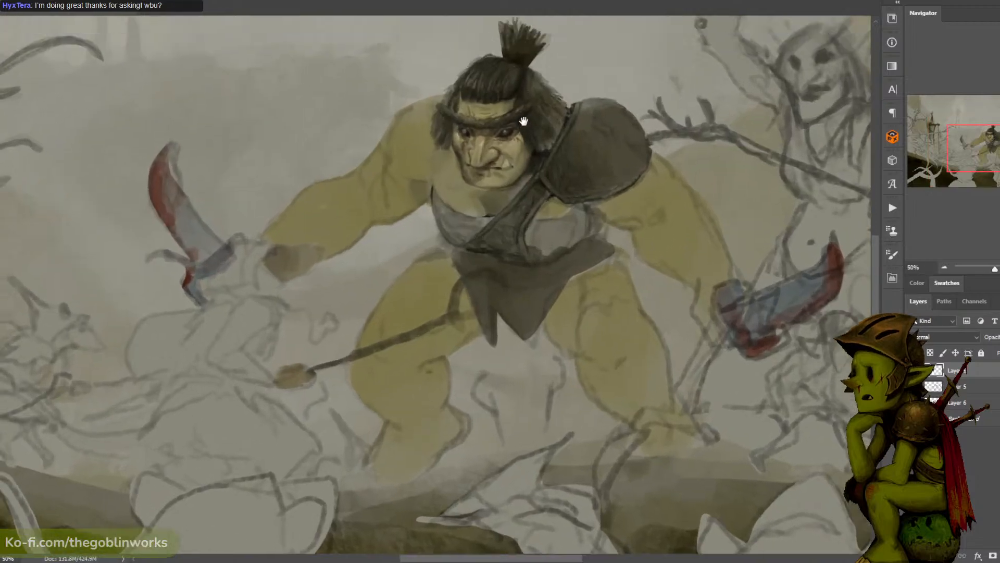
left_click_drag(511, 89, 480, 165)
left_click(483, 177, "alt")
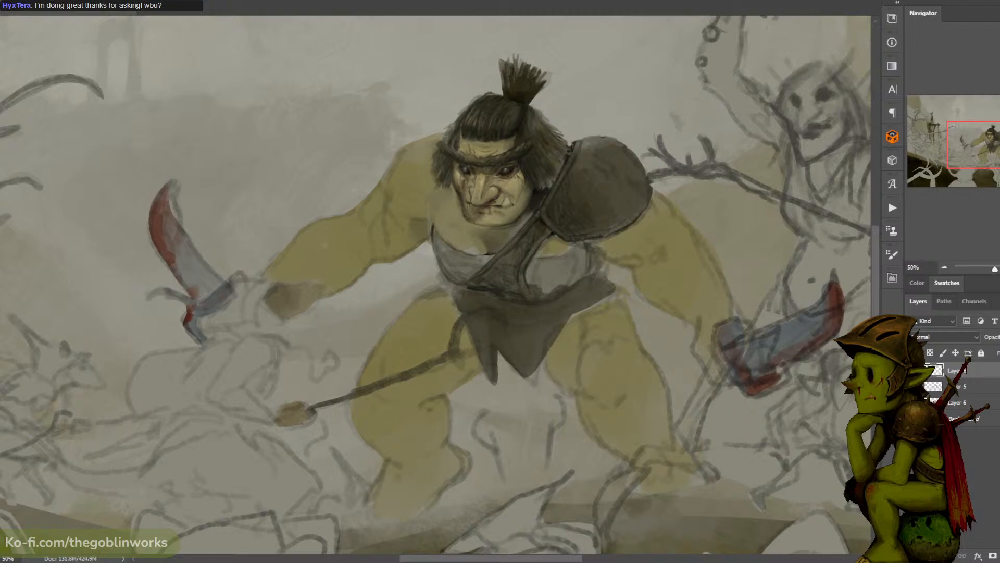
left_click(438, 136, "alt")
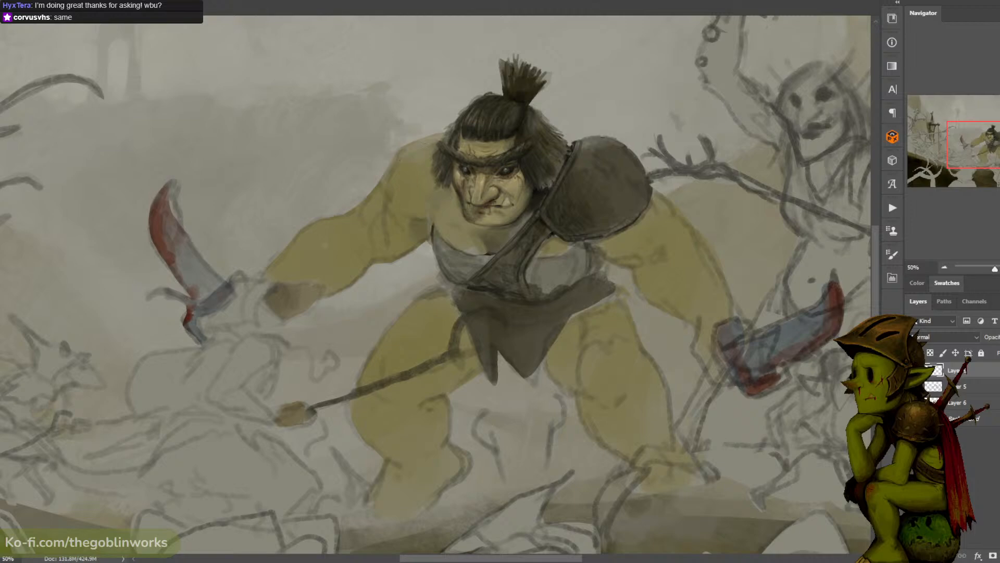
left_click(417, 147, "alt")
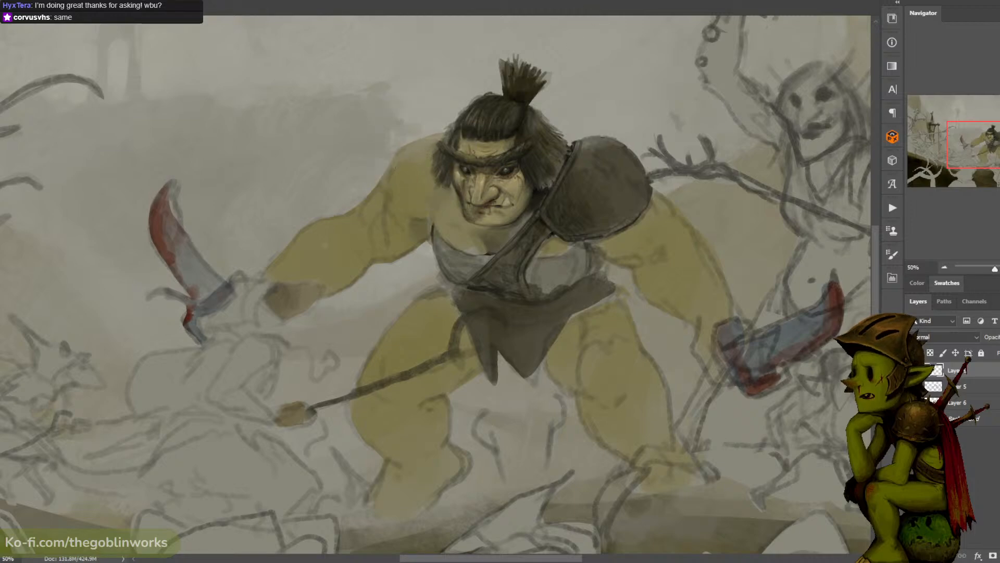
- Add small light details along the shoulder pad's inner edge next to the ogre's hair
left_click(570, 191, "alt")
left_click(542, 190, "alt")
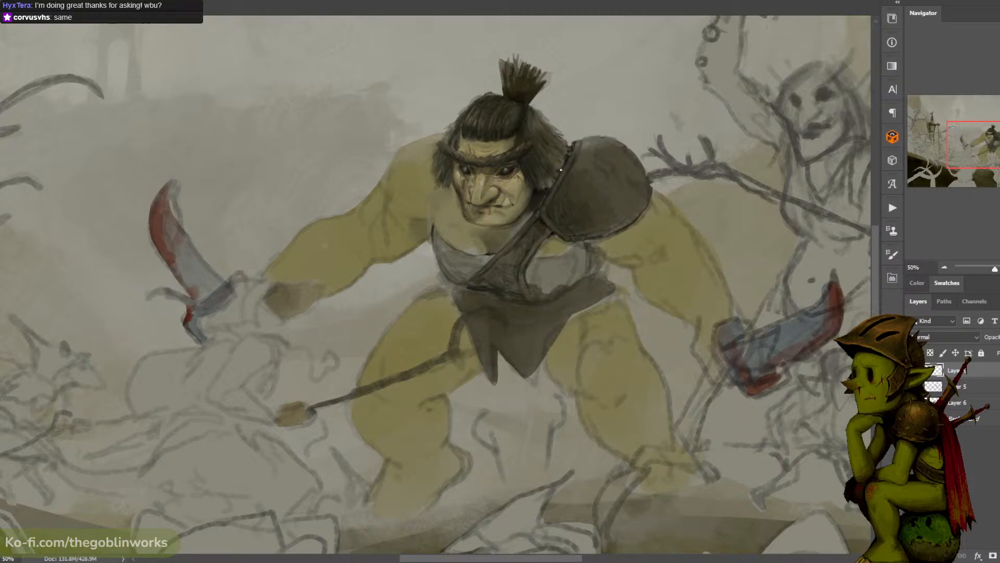
left_click_drag(587, 136, 632, 81)
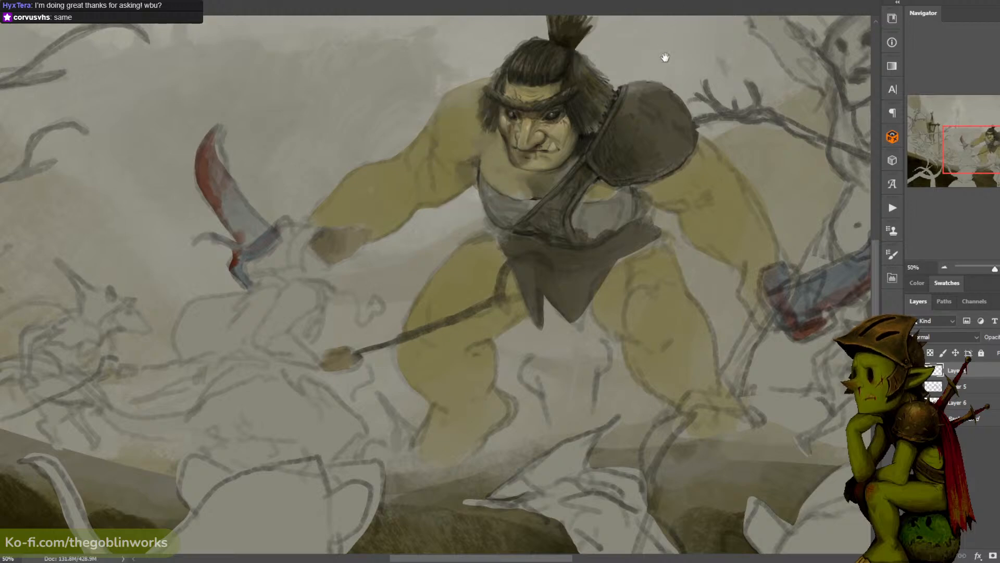
left_click_drag(664, 57, 635, 41)
- Retouch the hair between the ogre's face and shoulder pad with tones sampled from the figure, and check it zoomed out
left_click(443, 123, "alt")
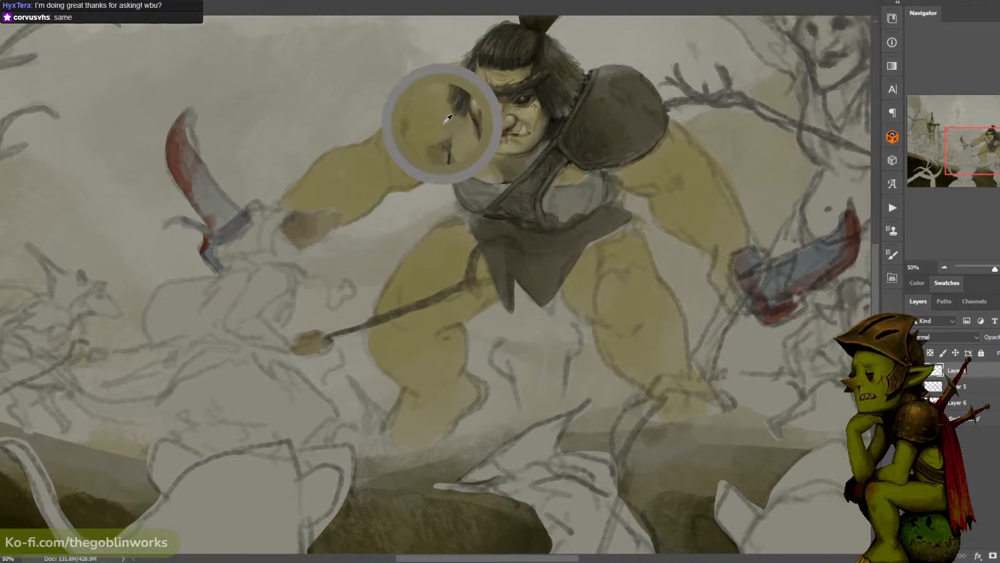
left_click(517, 98, "alt")
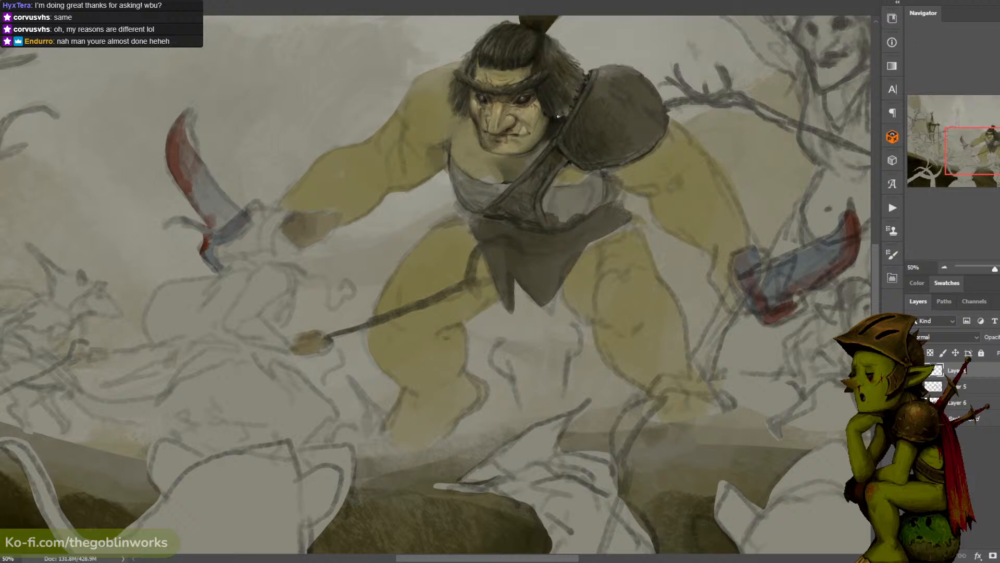
left_click(564, 102, "alt")
left_click(567, 86, "alt")
key("ctrl+minus")
key("ctrl+plus")
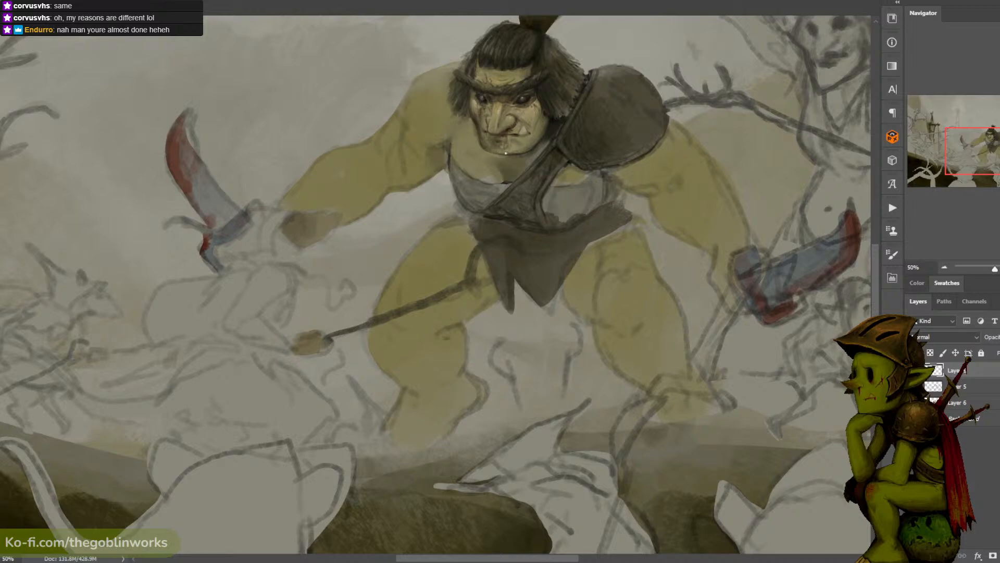
- Retouch the skin on the ogre's chin and lower jaw, and check the face zoomed out
left_click(525, 140, "alt")
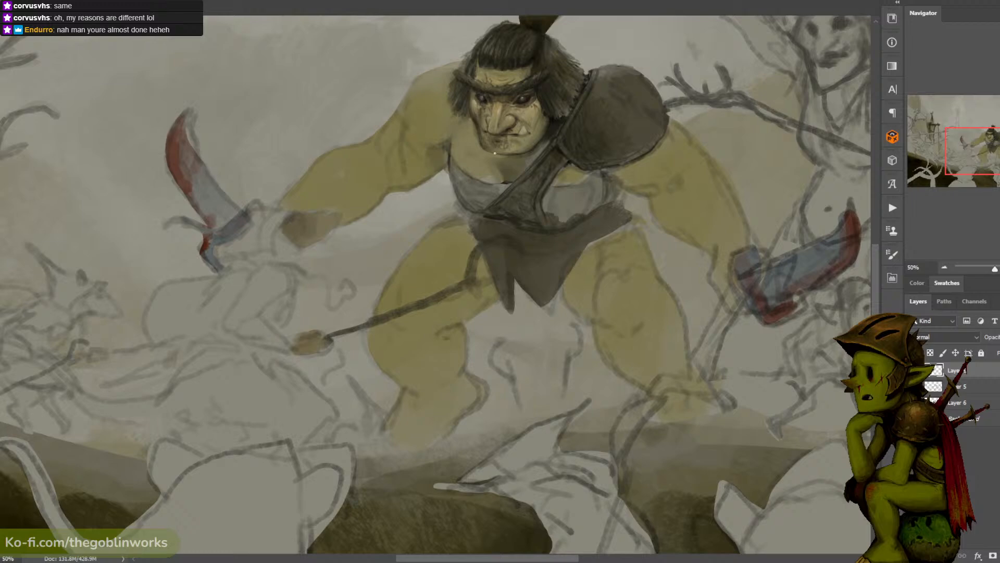
left_click(548, 132, "alt")
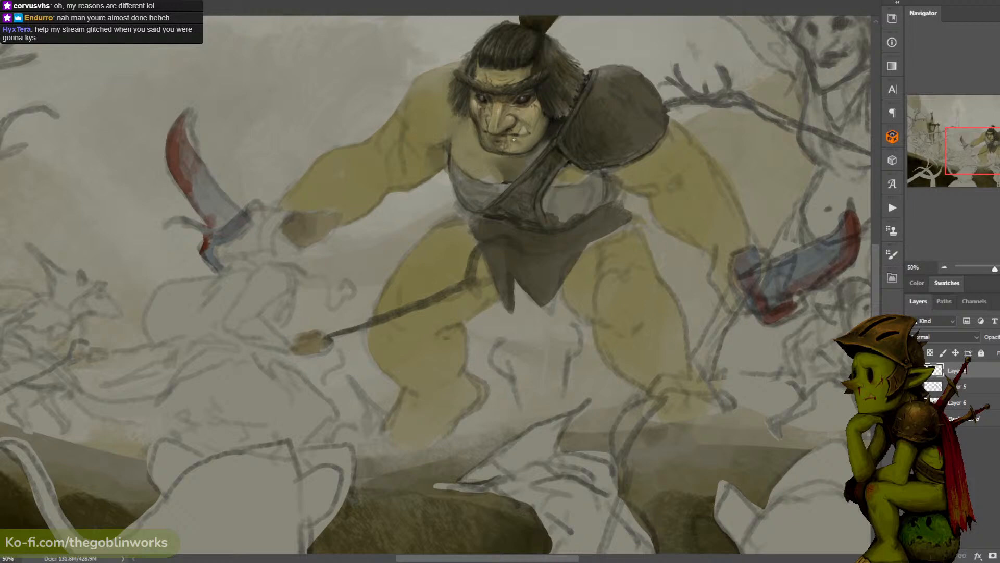
key("ctrl+minus")
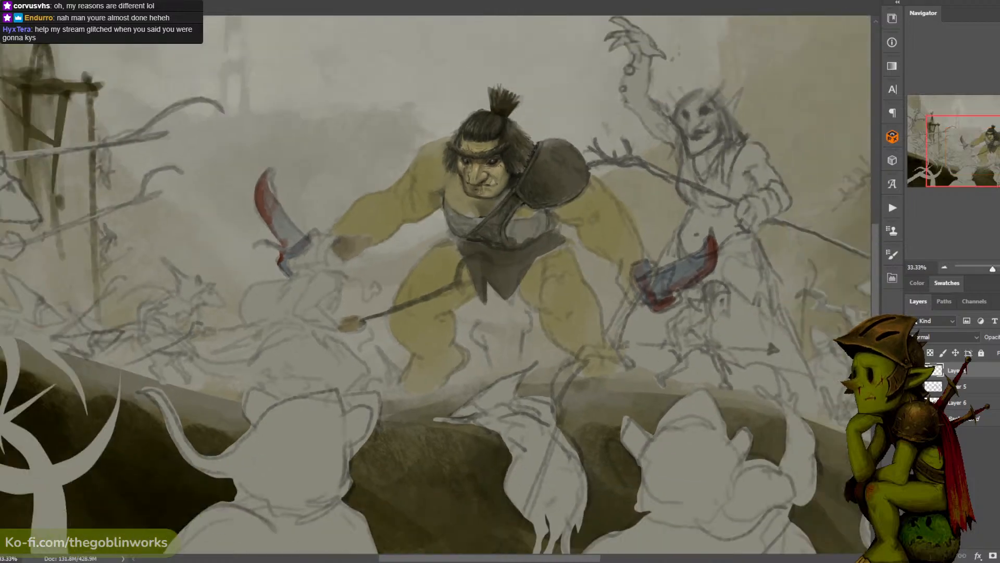
- Paint light skin tones sampled from the face onto the ogre's upper chest above the garment
key("ctrl+plus")
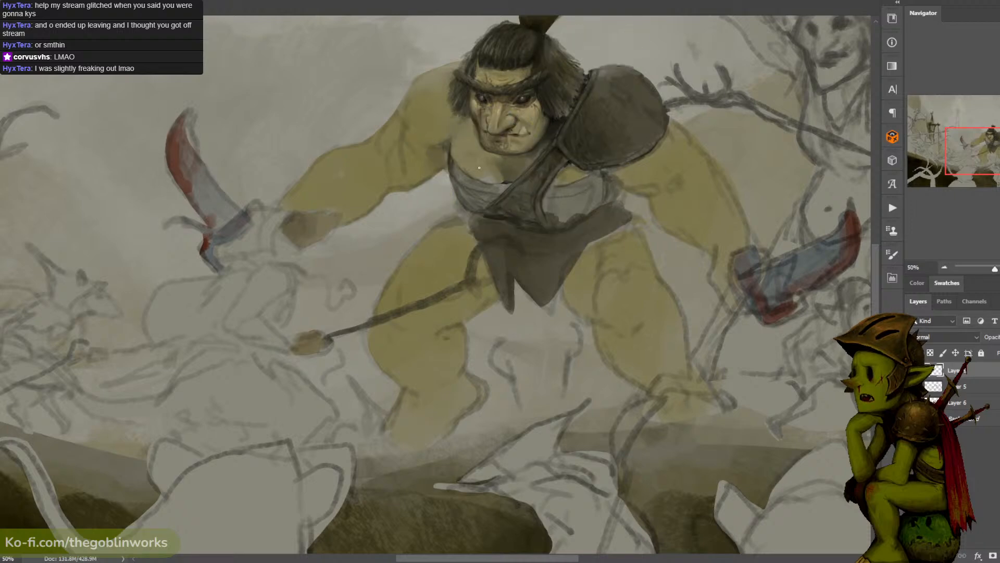
left_click(513, 102, "alt")
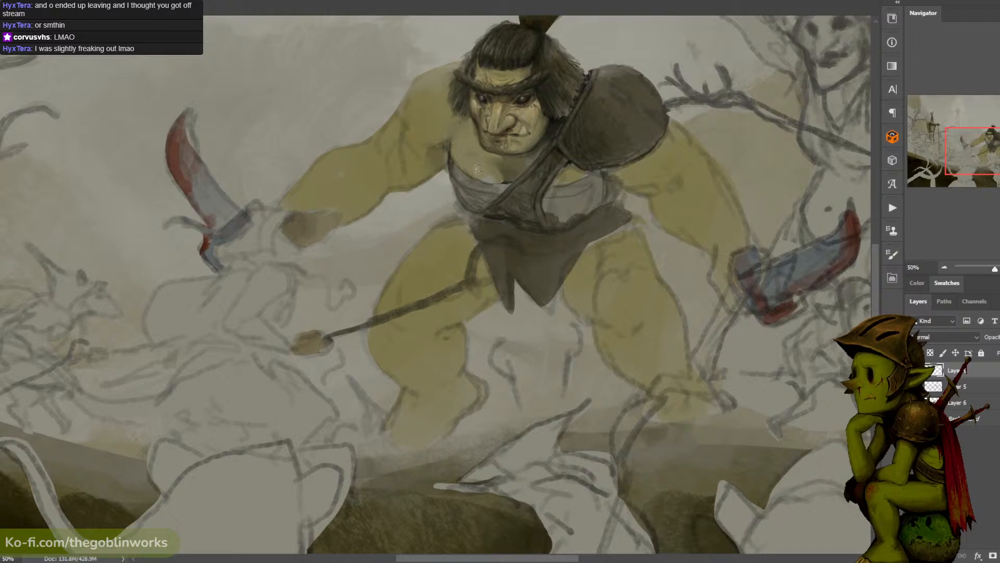
left_click(479, 165, "alt")
left_click(448, 154, "alt")
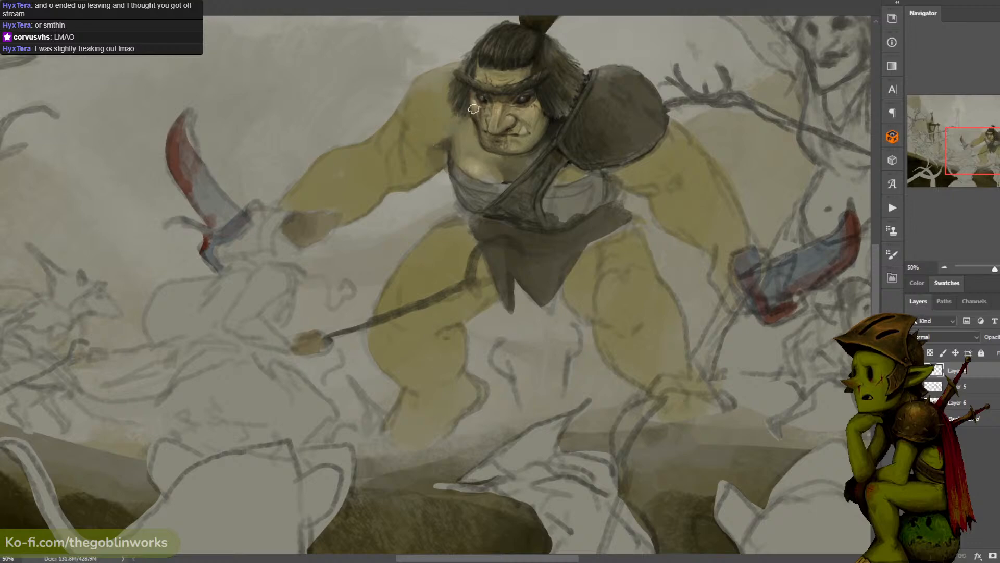
key("ctrl+minus")
key("ctrl+plus")
- Shade the skin of the ogre's bare shoulder and armpit beside the hair with tones sampled from the figure
left_click_drag(452, 138, 437, 139)
left_click(457, 147, "alt")
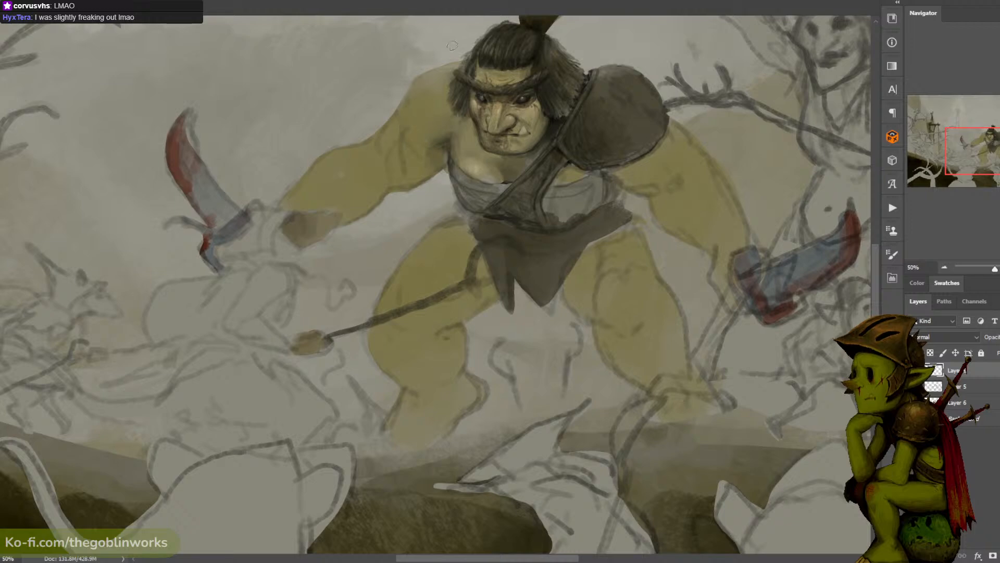
left_click(432, 84, "alt")
left_click(524, 111, "alt")
left_click(427, 113, "alt")
left_click(437, 99, "alt")
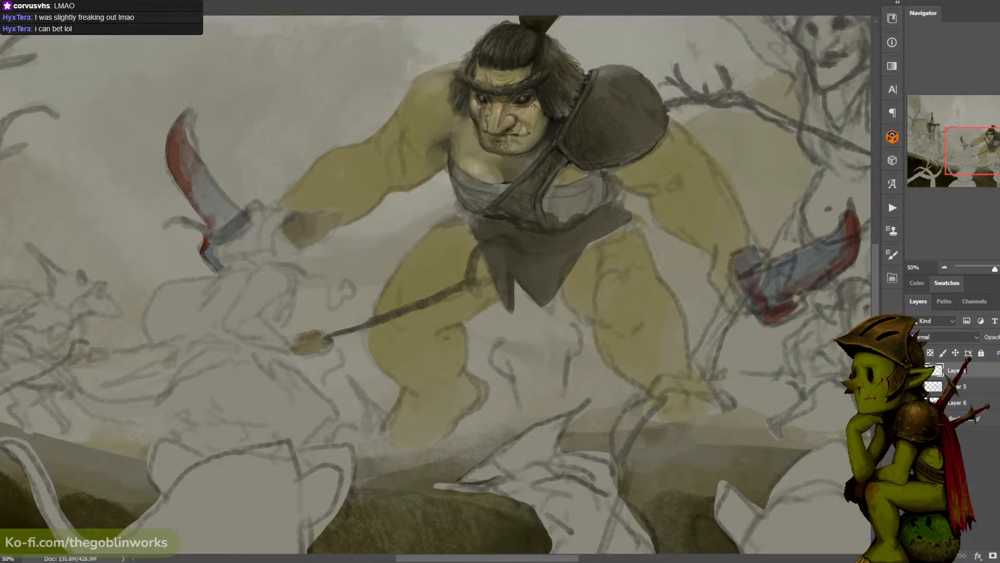
- Save the illustration and check the whole composition at several zoom levels
key("ctrl+0")
key("ctrl+s")
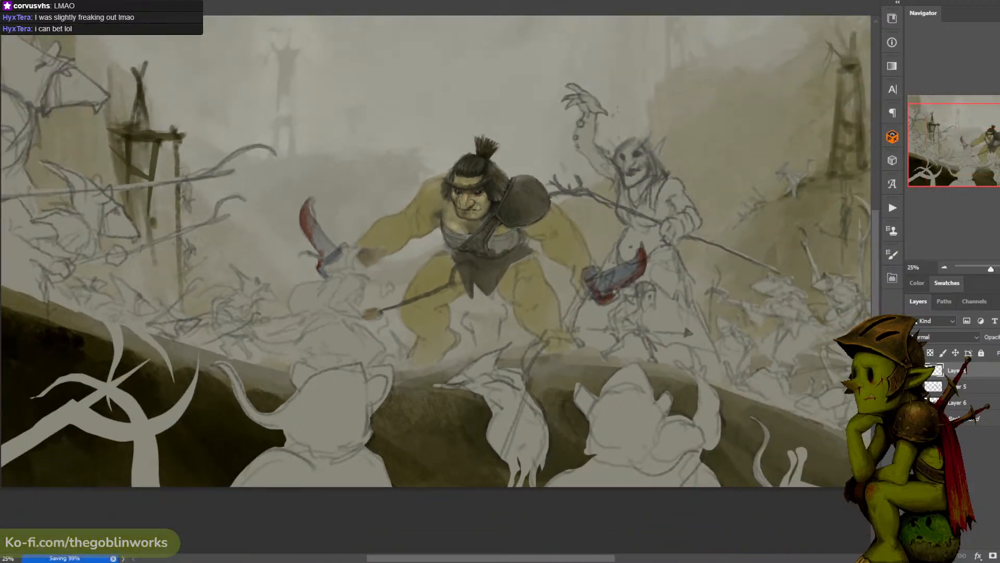
key("ctrl+minus")
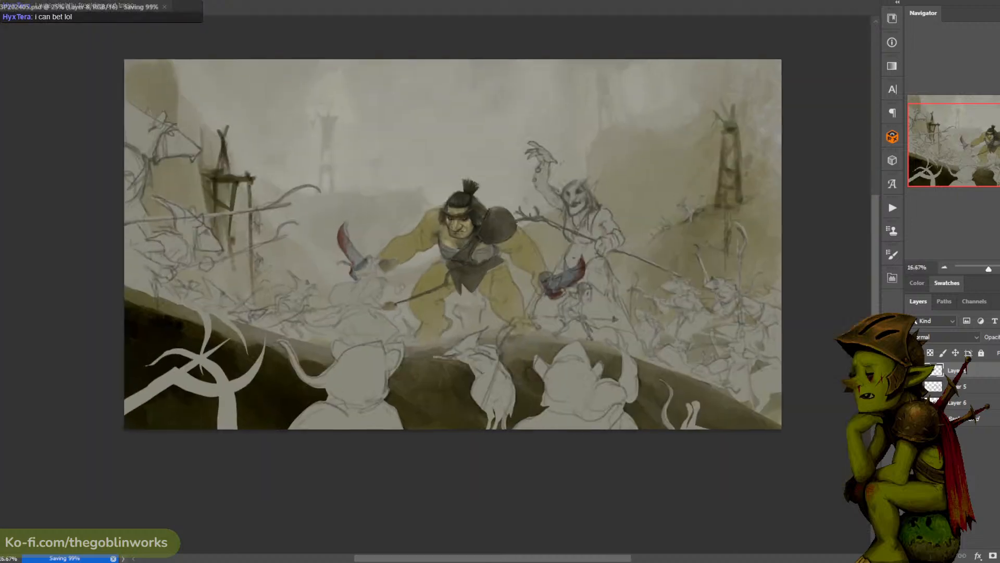
key("ctrl+plus")
key("ctrl+minus")
key("ctrl+plus")
key("ctrl+plus")
key("ctrl+minus")
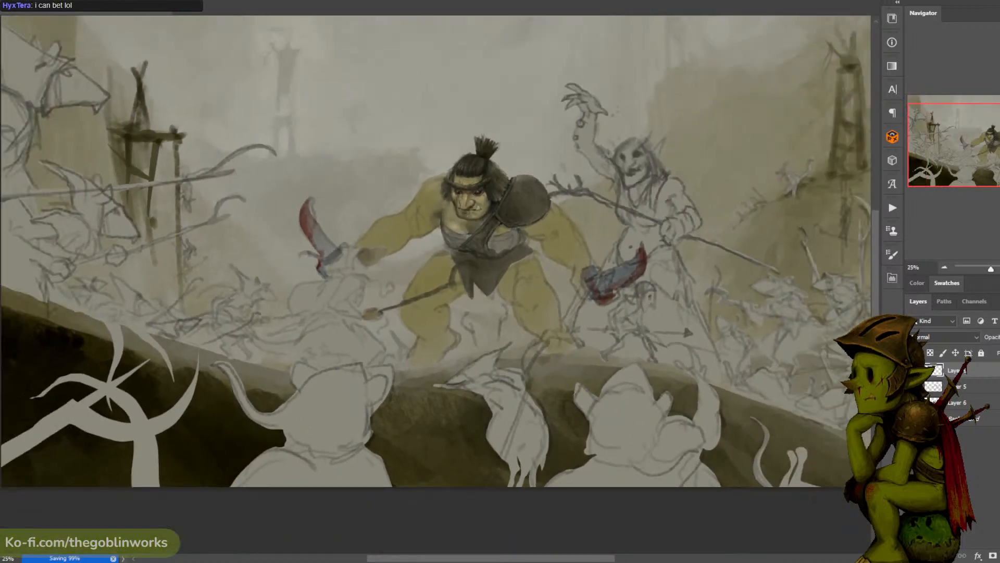
key("ctrl+minus")
key("ctrl+plus")
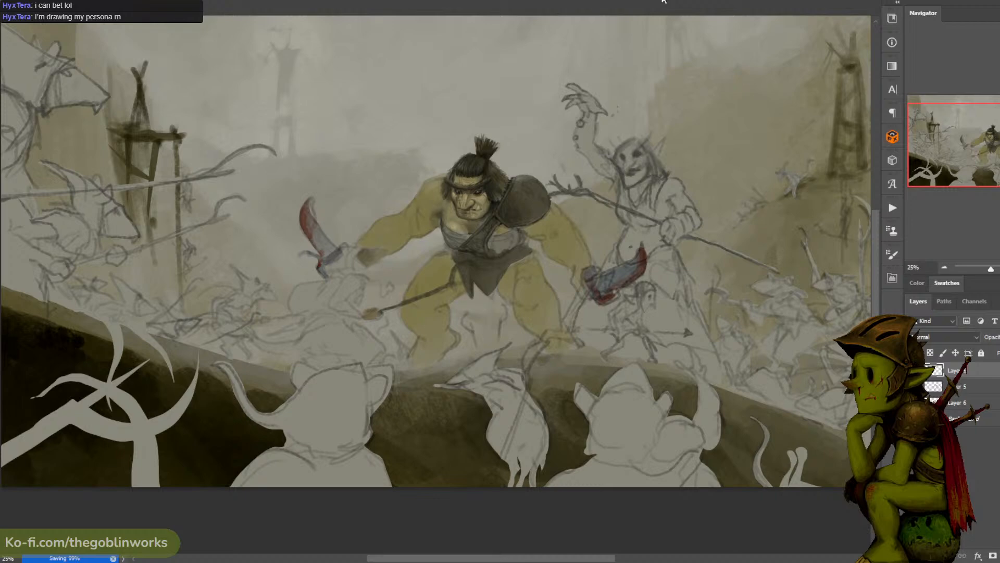
- Export the recorded painting process from F_Record as a timelapse video and view the result
left_click(893, 278)
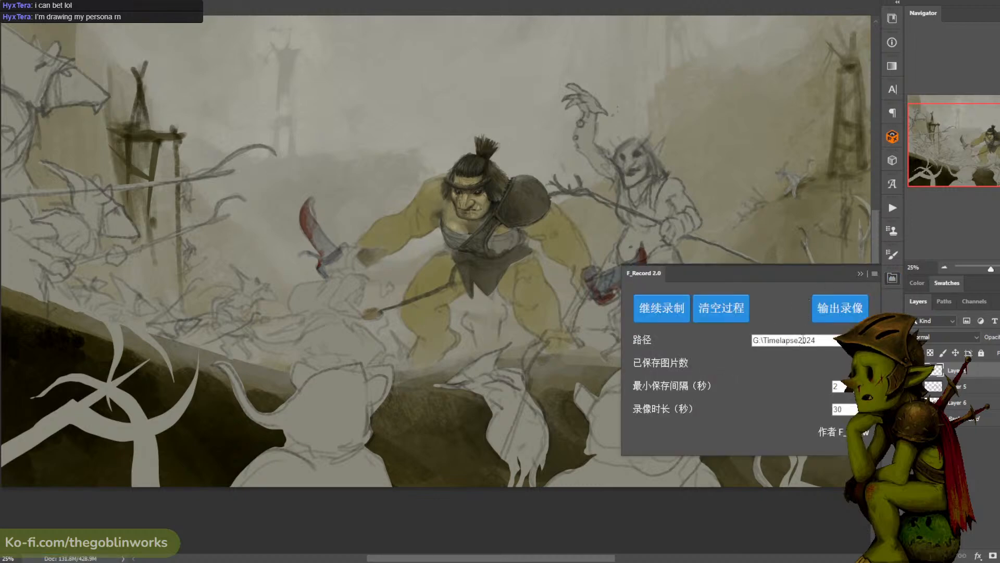
left_click(838, 310)
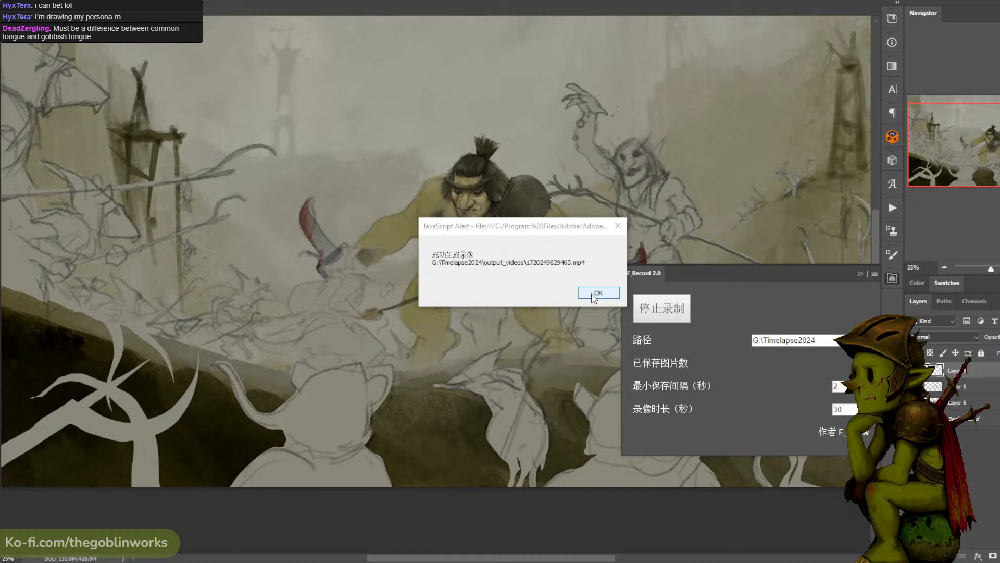
left_click(594, 294)
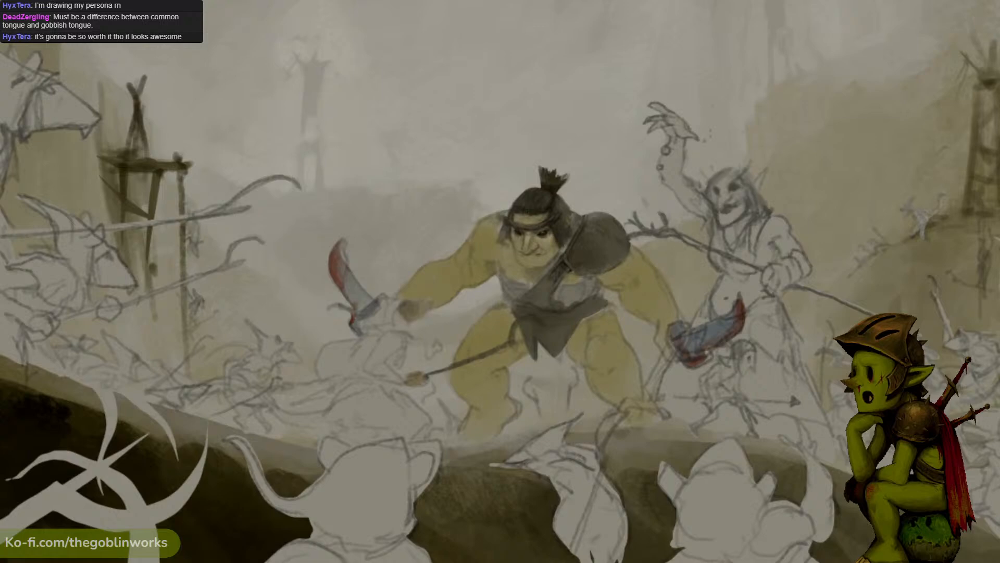
mouse_move(920, 299)
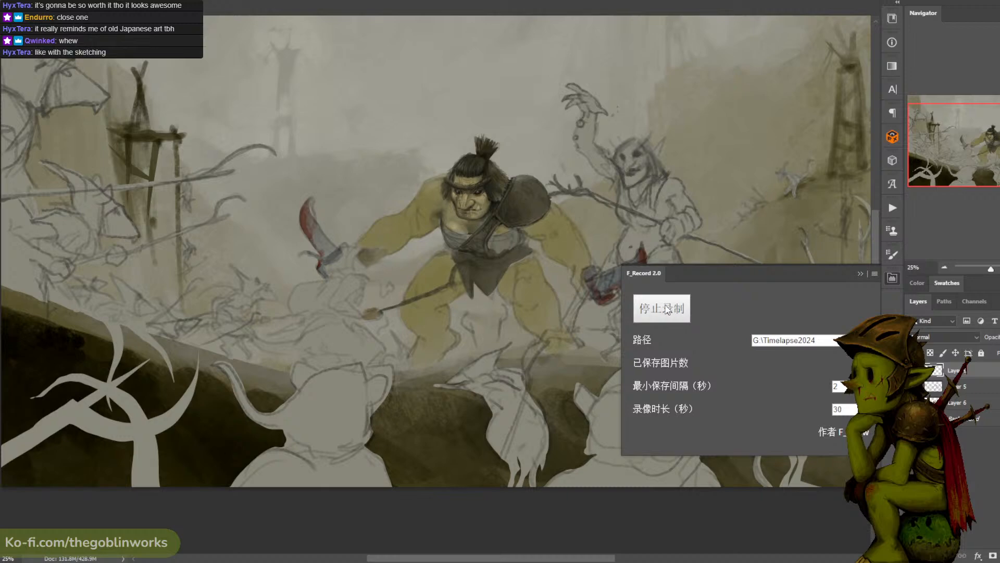
- Stop and restart the F_Record timelapse recording, and collapse its settings
left_click(663, 308)
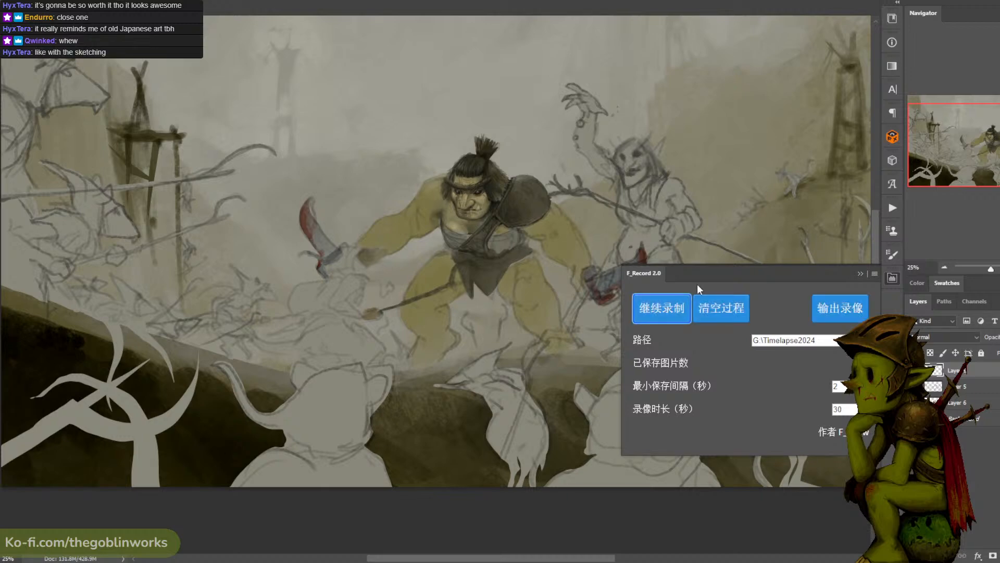
left_click(669, 308)
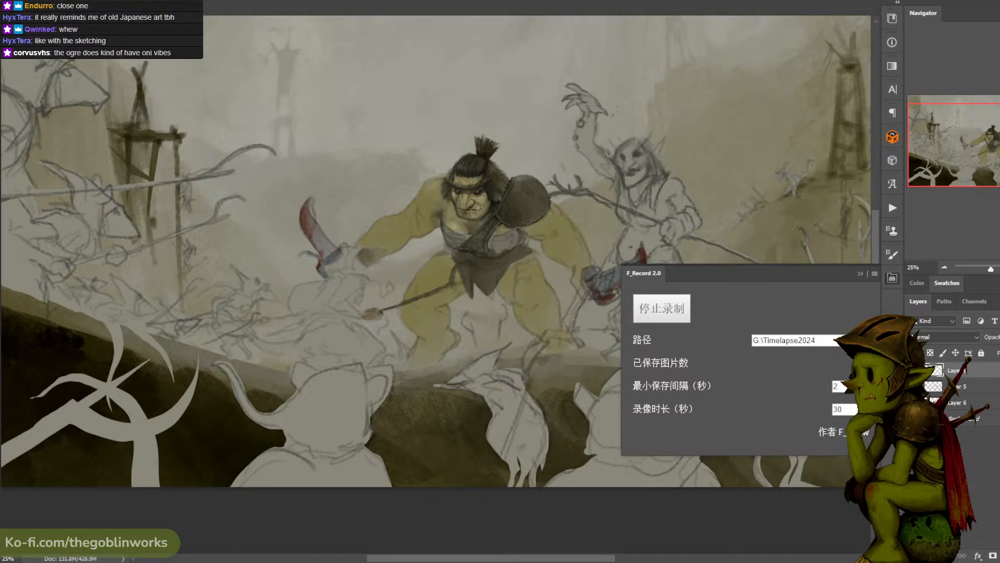
left_click(860, 272)
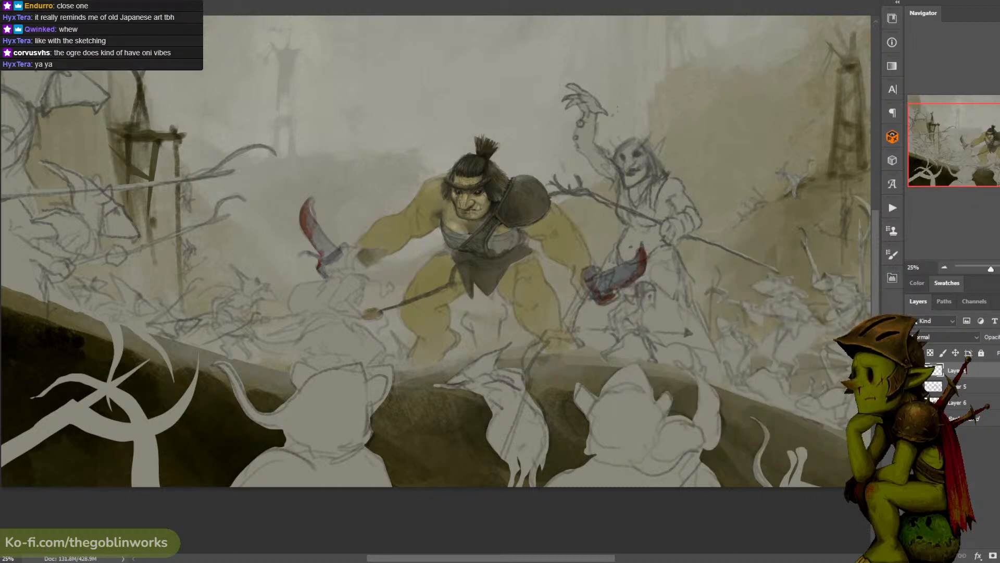
- Outline the area just outside the shoulder pad's upper edge, delete its contents on Layer 6, and clear the selection
key("ctrl+plus")
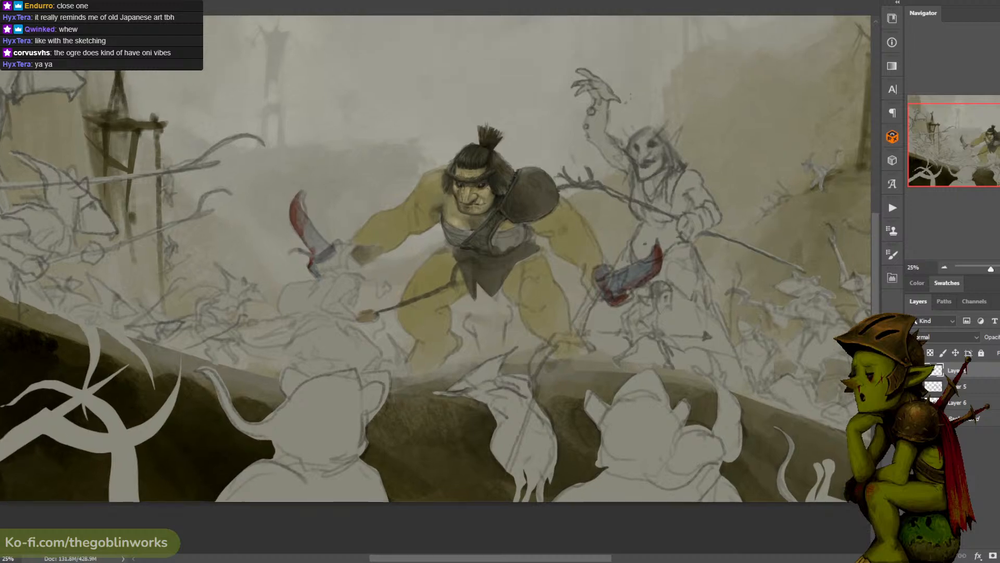
key("ctrl+plus")
left_click_drag(584, 106, 566, 180)
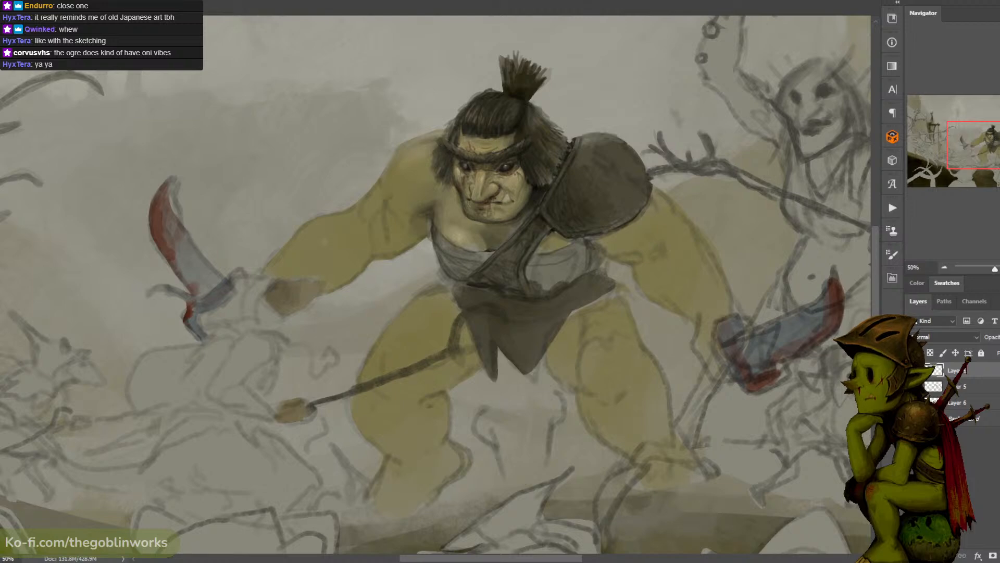
key("ctrl+minus")
left_click_drag(648, 58, 594, 49)
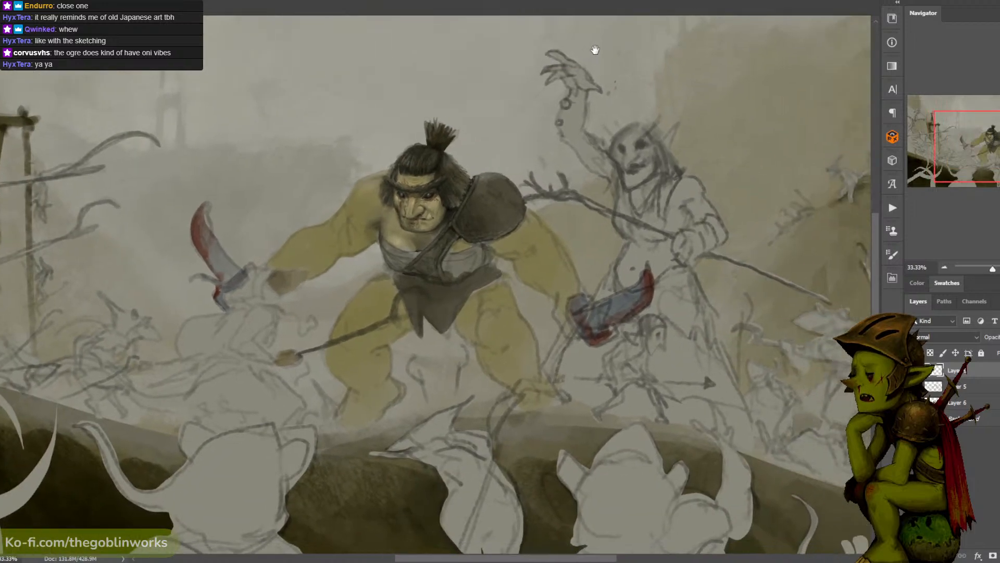
key("ctrl+plus")
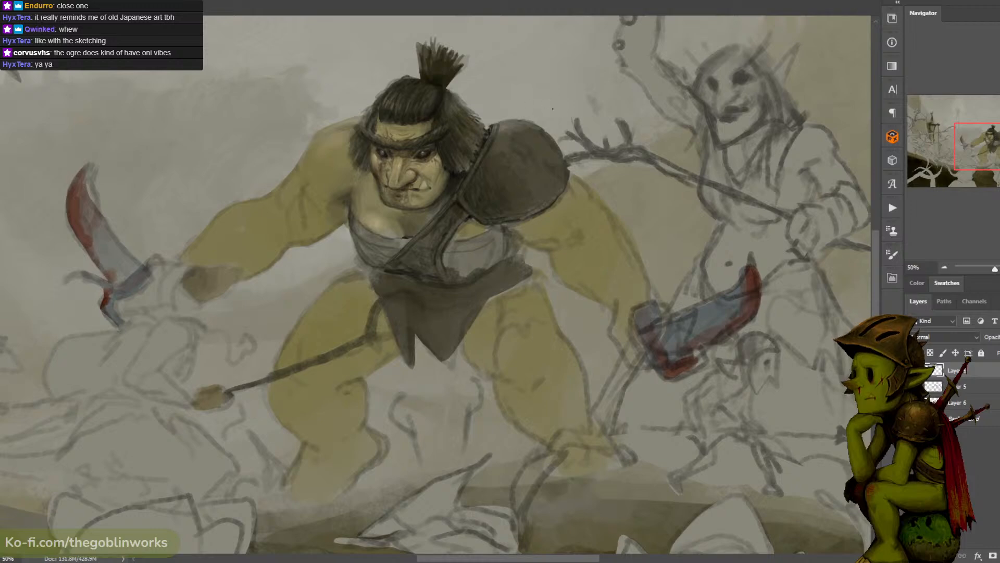
mouse_move(561, 155)
left_mouse_down()
mouse_move(514, 123)
mouse_move(491, 122)
mouse_move(530, 95)
mouse_move(562, 154)
left_mouse_up()
left_click(963, 403)
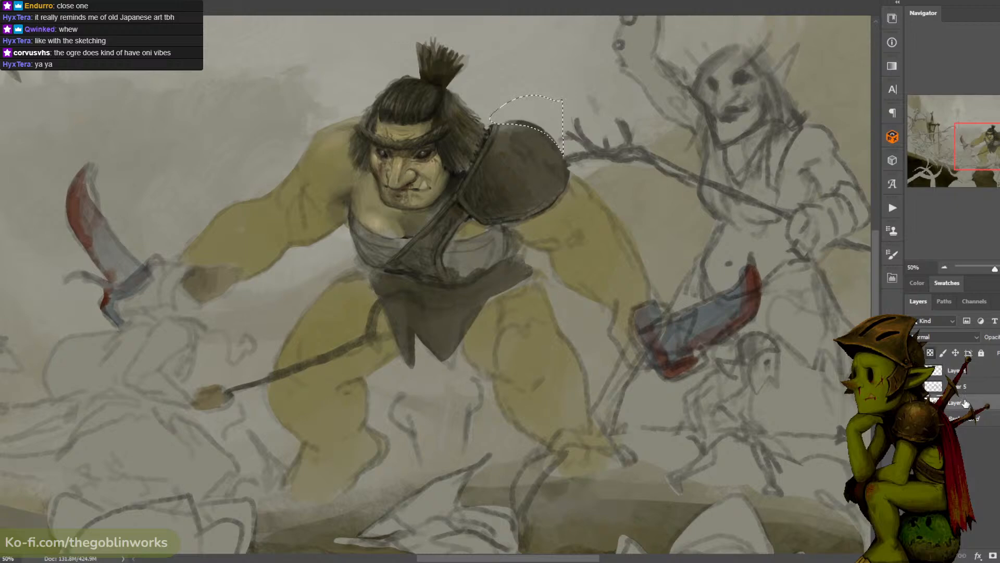
key("Delete")
key("ctrl+d")
key("ctrl+minus")
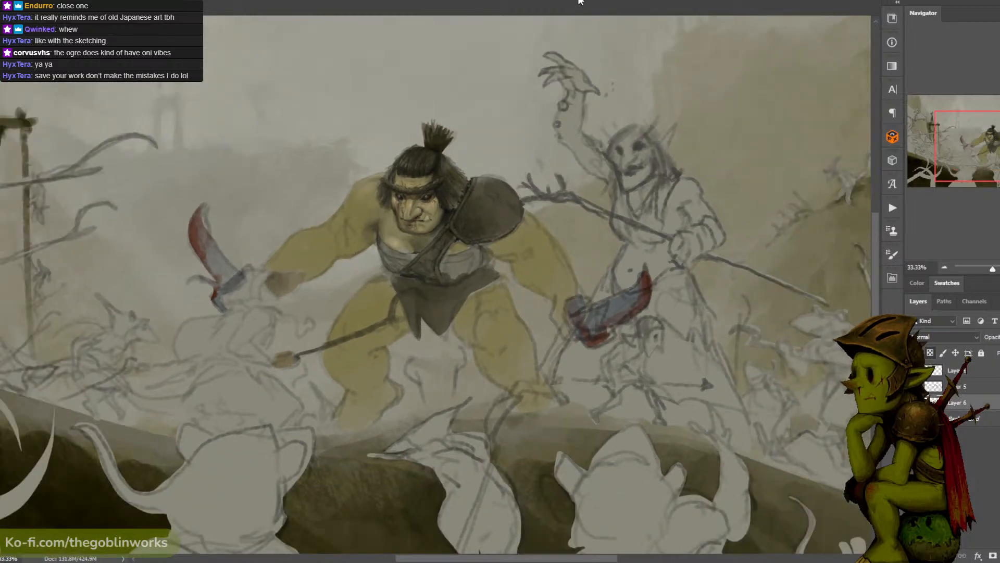
- Activate the top paint layer and compare the ogre with that layer hidden and shown
left_click(956, 370)
left_click(914, 371)
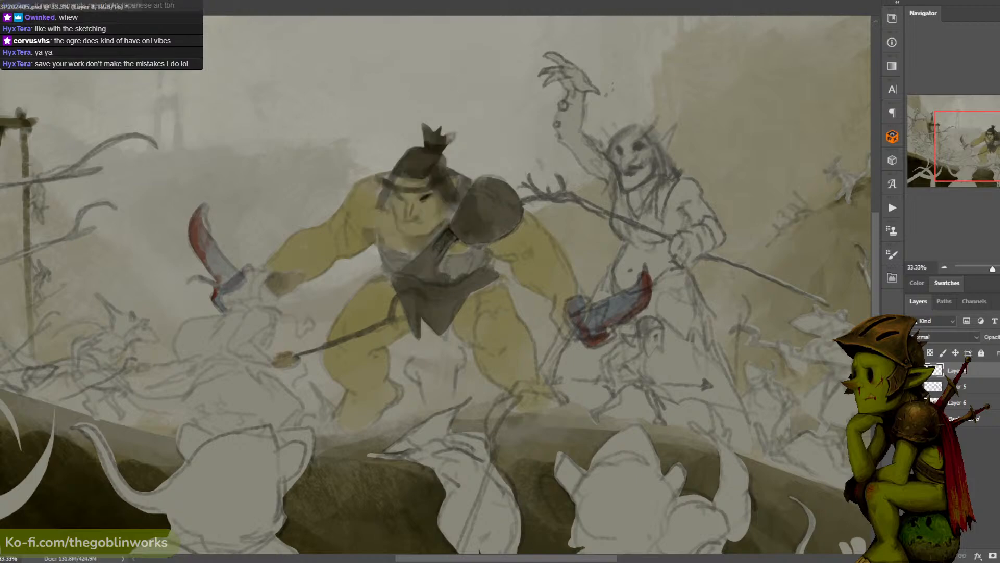
left_click(915, 371)
left_click(915, 370)
left_click(914, 370)
key("ctrl+plus")
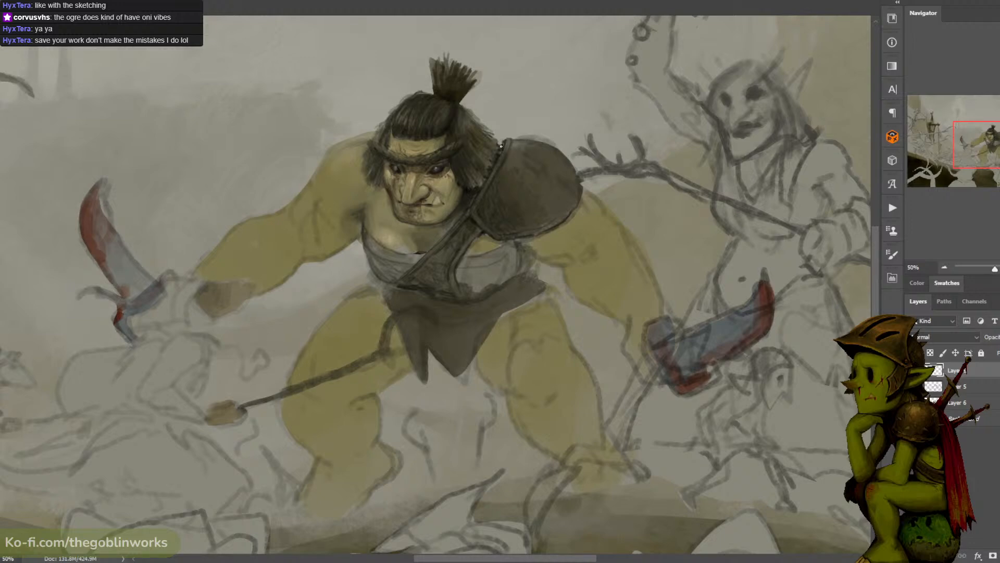
left_click_drag(509, 137, 595, 126)
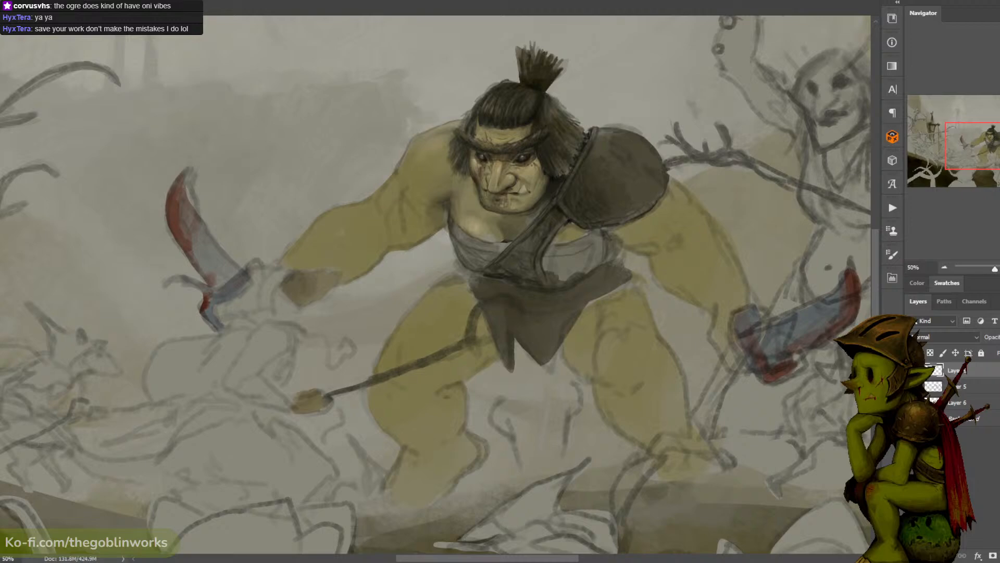
- Save the illustration, returning to Photoshop from the desktop to save it again
key("ctrl+s")
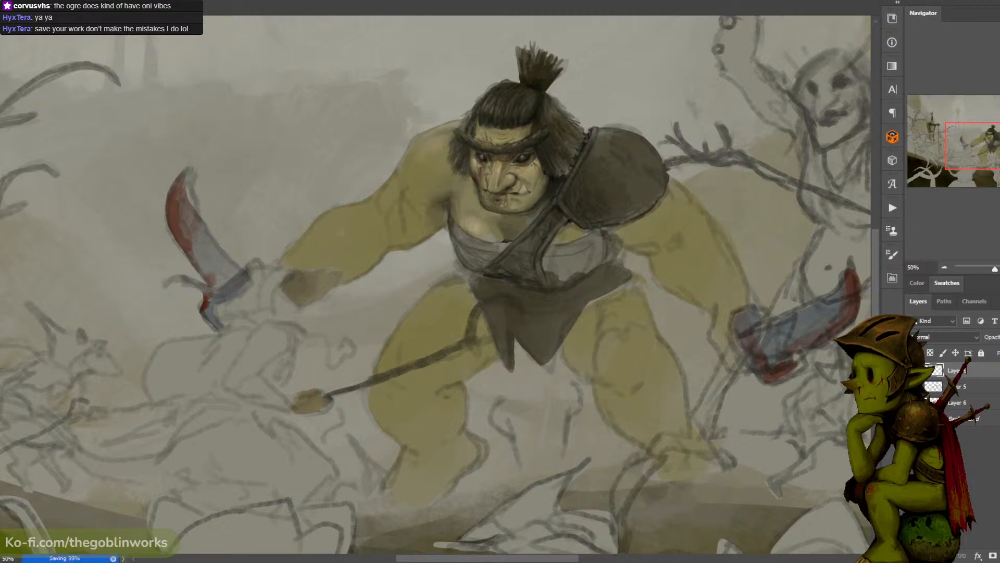
left_click(996, 1)
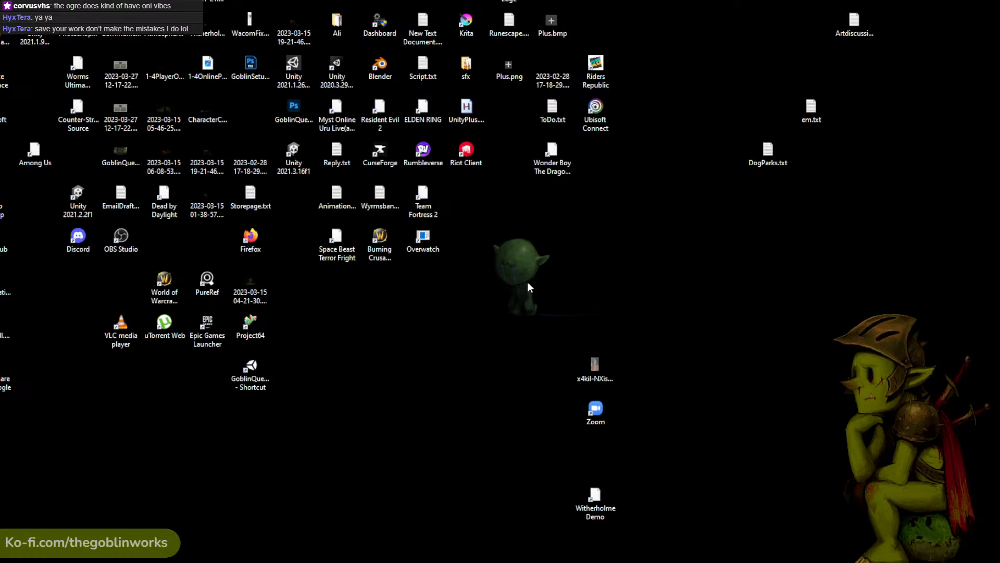
key("alt+Tab")
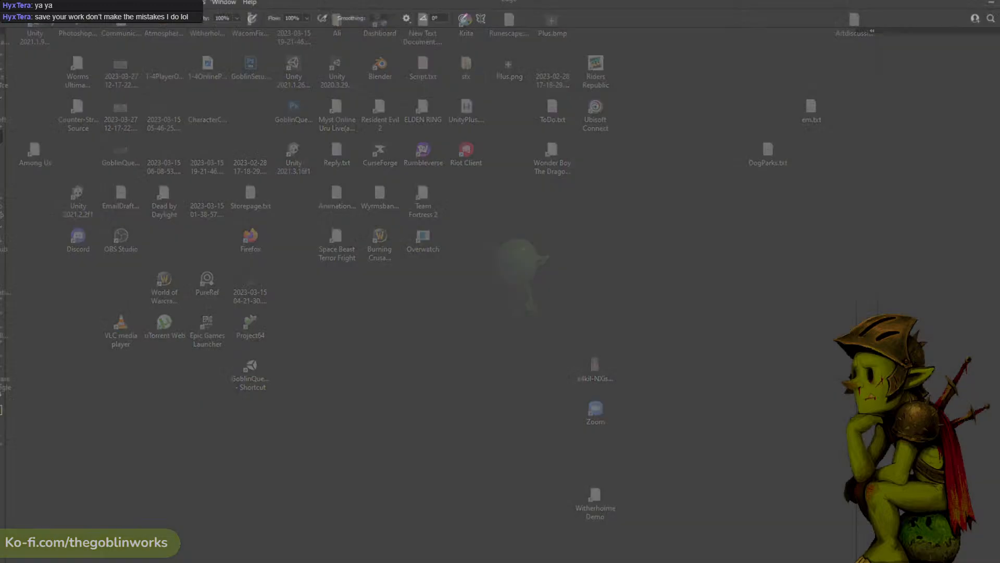
key("ctrl+s")
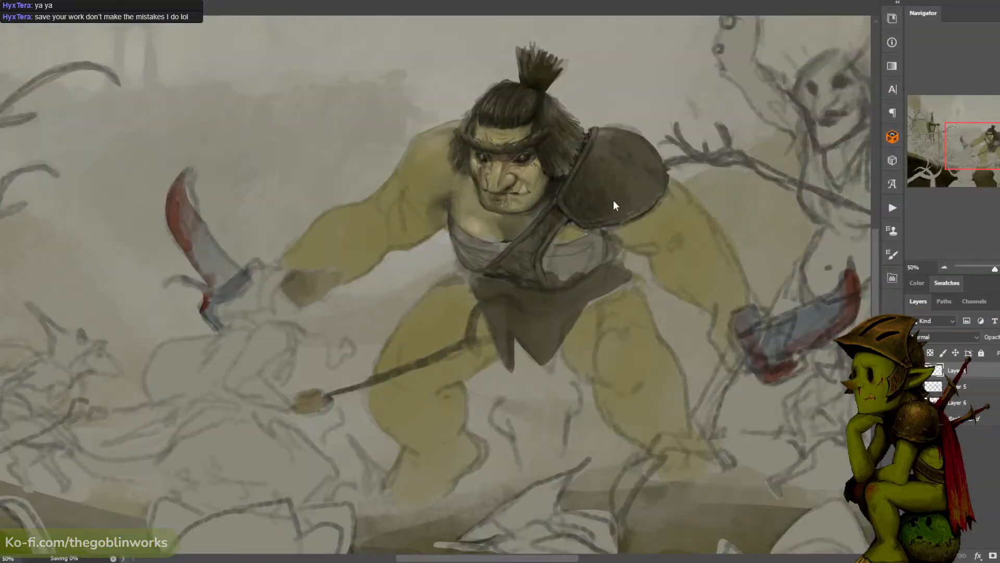
mouse_move(618, 236)
left_mouse_down()
mouse_move(588, 142)
mouse_move(599, 151)
mouse_move(623, 139)
mouse_move(599, 163)
mouse_move(612, 157)
mouse_move(620, 205)
left_mouse_up()
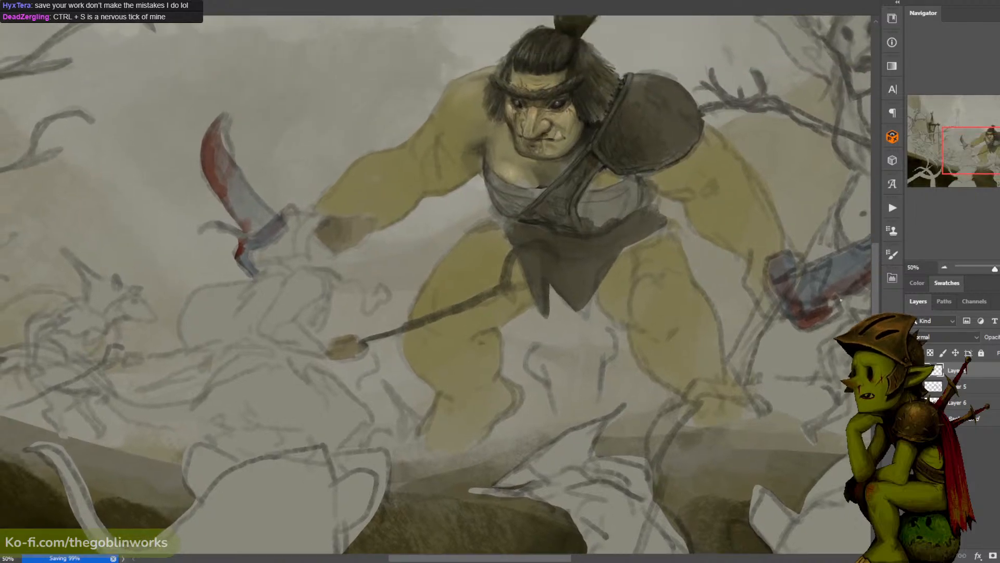
- Resume the F_Record timelapse recording and dock its panel between the Navigator and the layer list
left_click(893, 277)
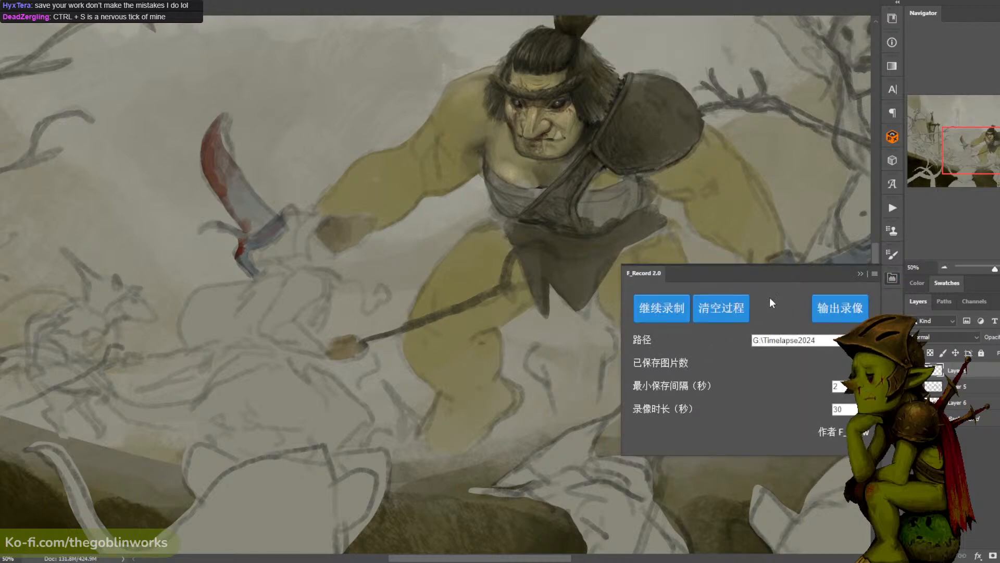
left_click(678, 306)
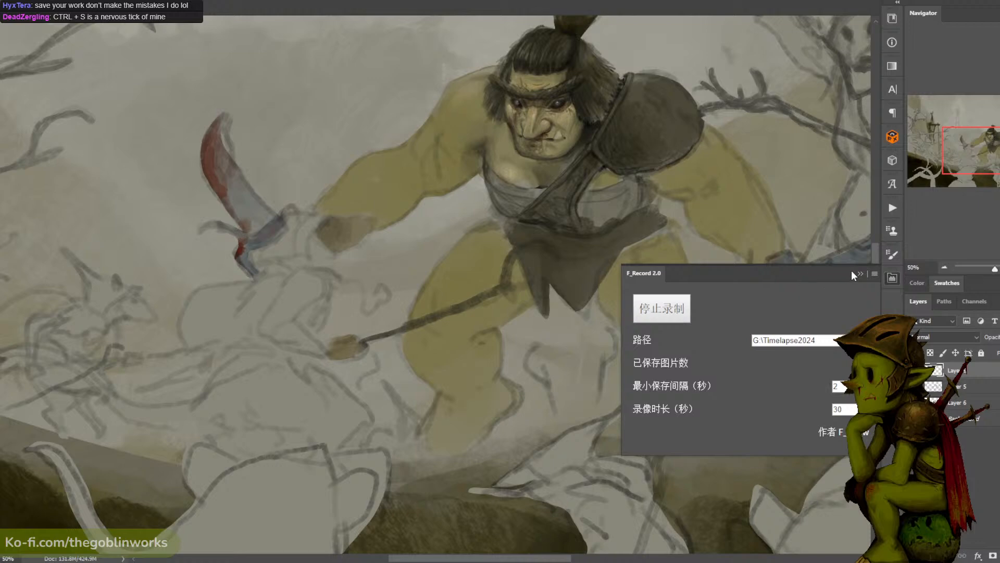
left_click_drag(834, 275, 999, 271)
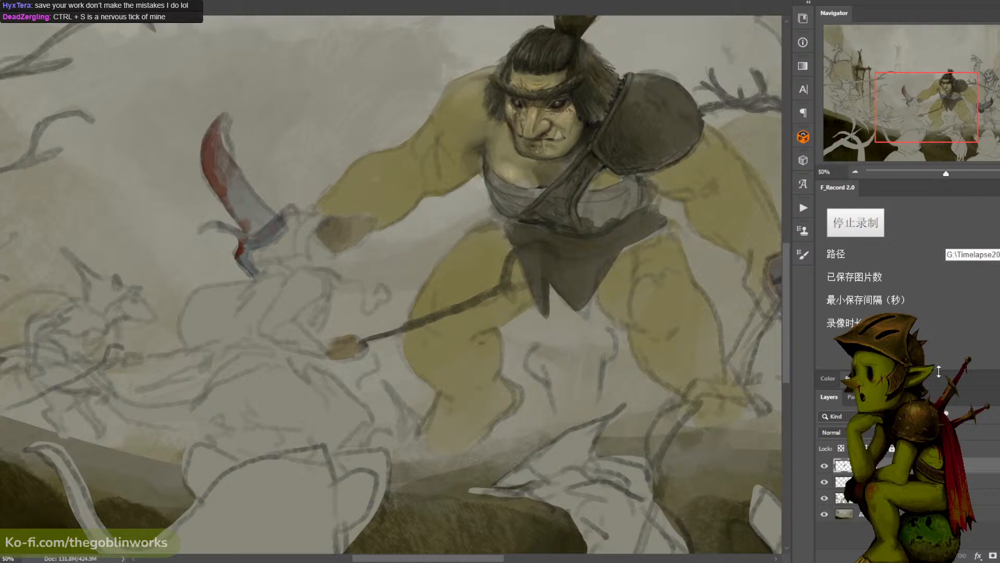
mouse_move(939, 370)
left_mouse_down()
mouse_move(946, 356)
mouse_move(945, 373)
left_mouse_up()
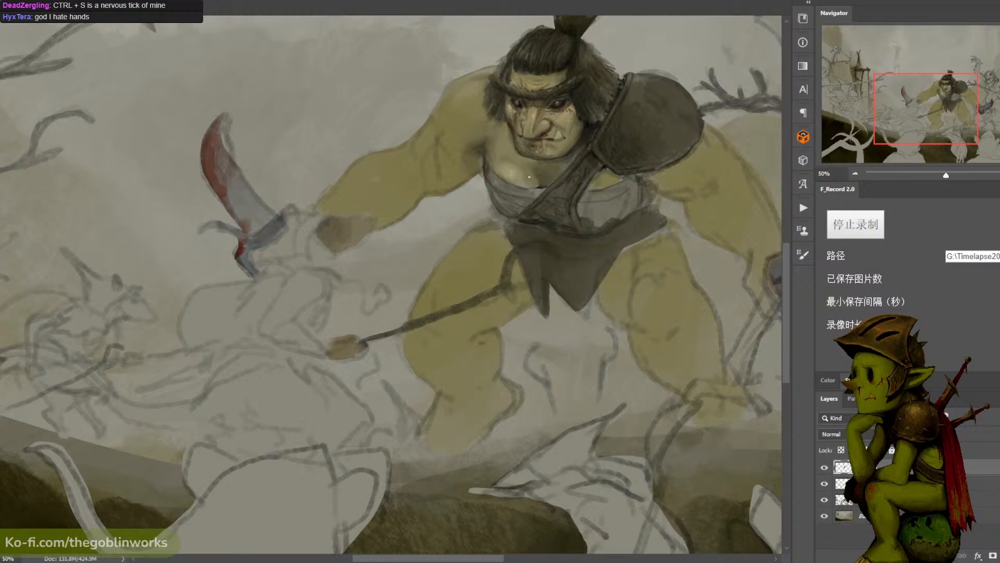
- Retouch the skin on the ogre's upper chest and armpit with small strokes between the face and garment
left_click(527, 171)
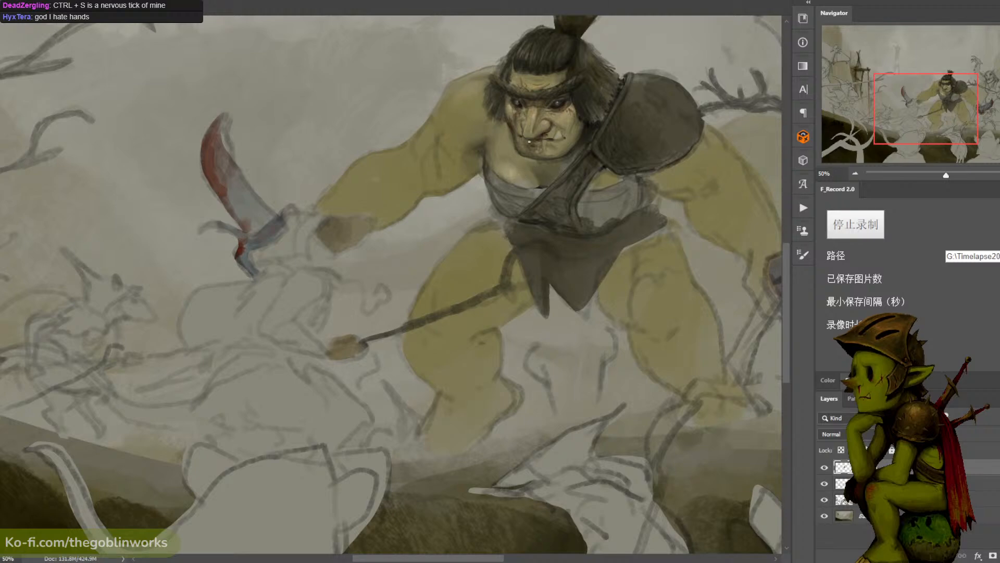
left_click(495, 150, "alt")
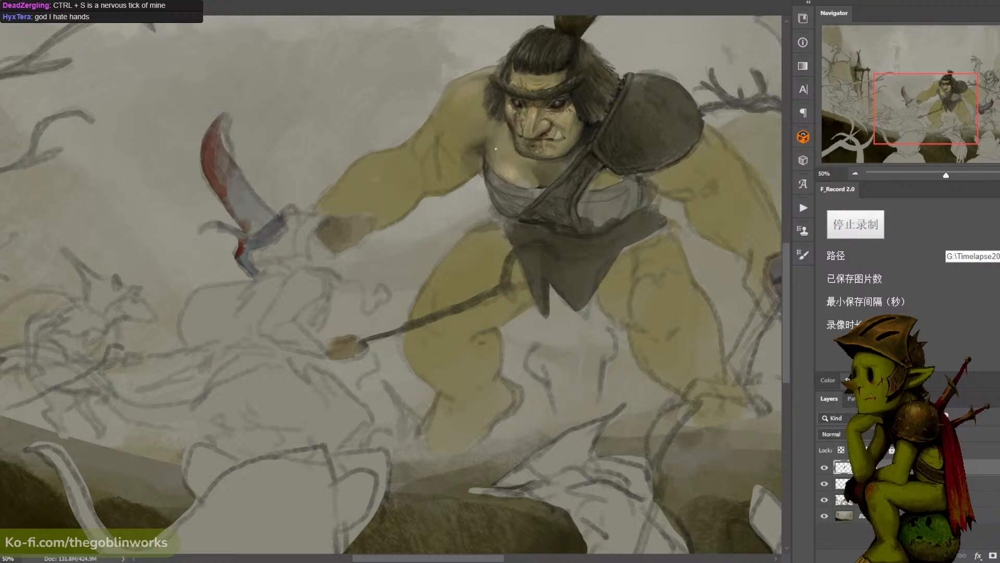
left_click(493, 147, "alt")
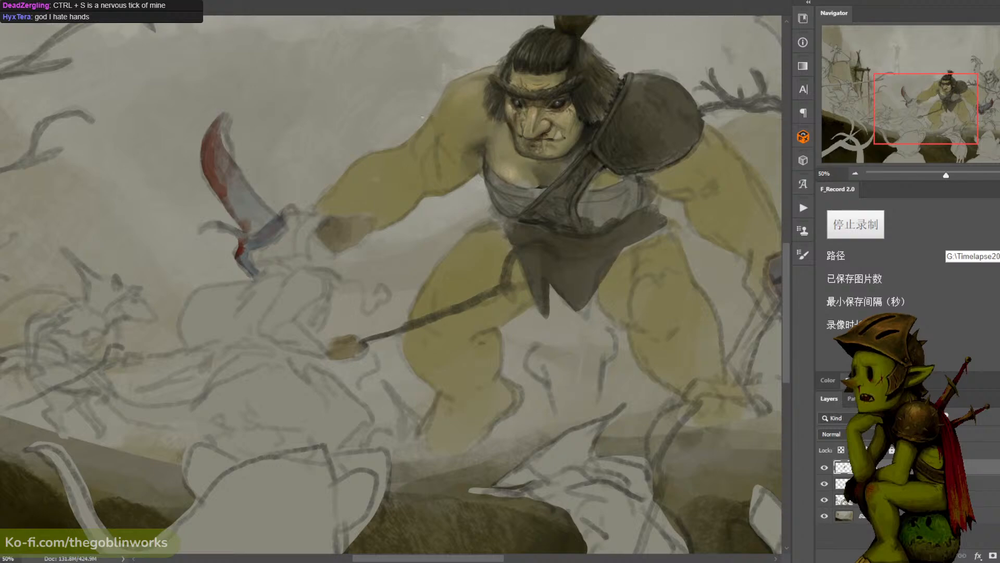
key("n")
left_click(567, 277)
left_click(851, 123)
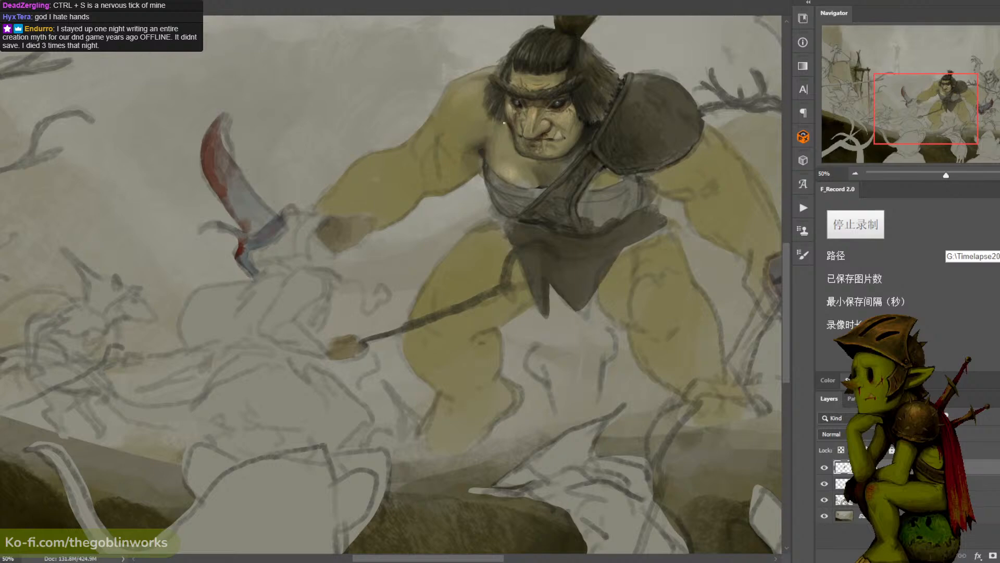
left_click(477, 159, "alt")
- Save the retouched painting and check the ogre within the full battle scene zoomed out
left_click_drag(633, 53, 535, 32)
key("ctrl+minus")
key("ctrl+s")
left_click_drag(638, 38, 593, 35)
key("ctrl+minus")
key("ctrl+minus")
key("ctrl+plus")
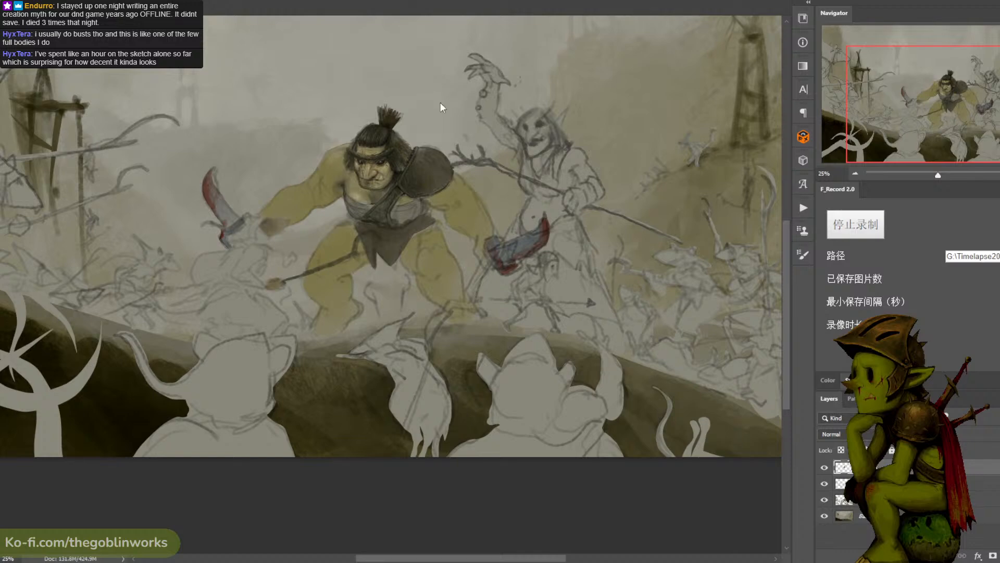
- Examine the painted ogre up close and within the wider battle scene
key("ctrl+plus")
key("ctrl+plus")
left_click_drag(474, 133, 505, 191)
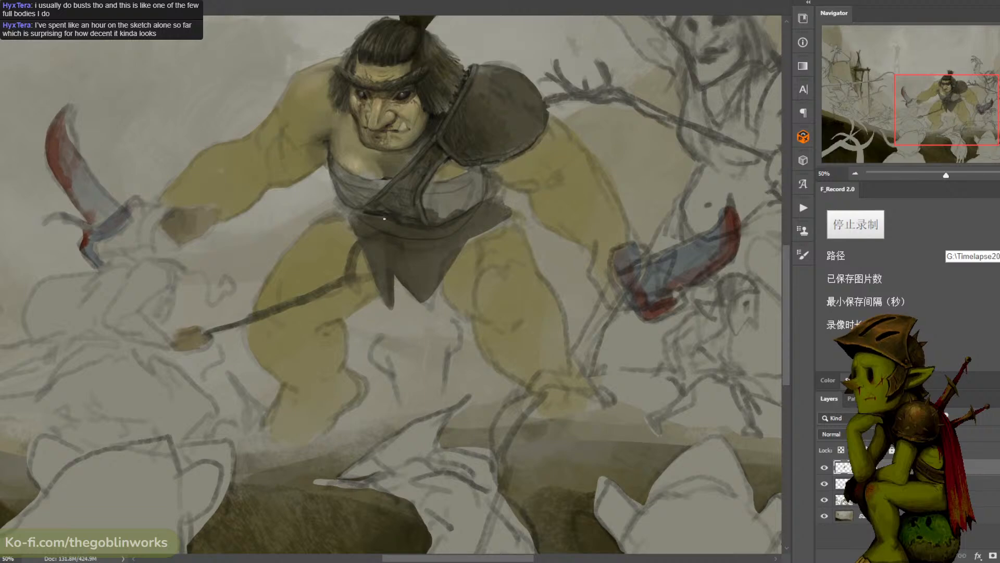
left_click_drag(385, 218, 444, 221)
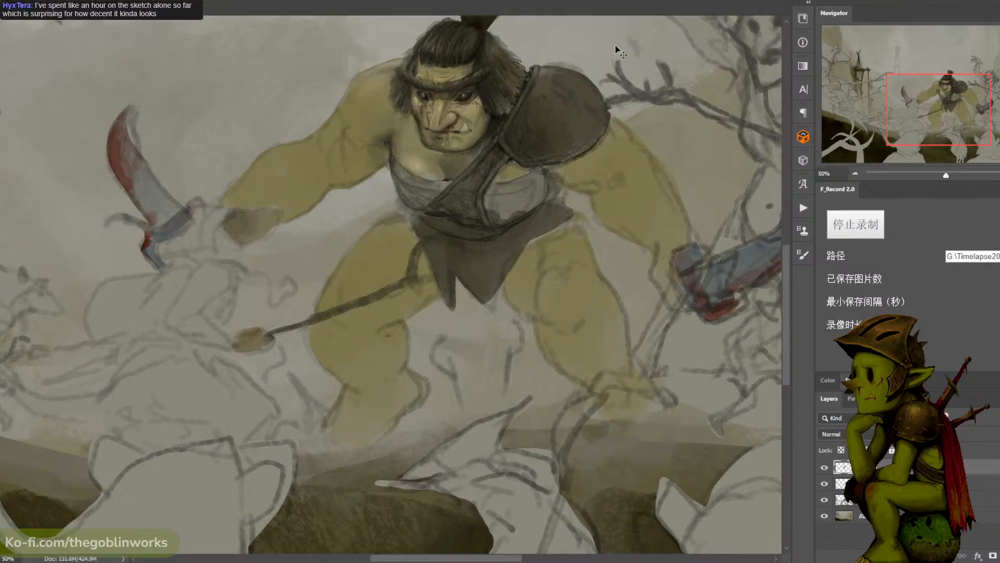
key("ctrl+minus")
key("ctrl+plus")
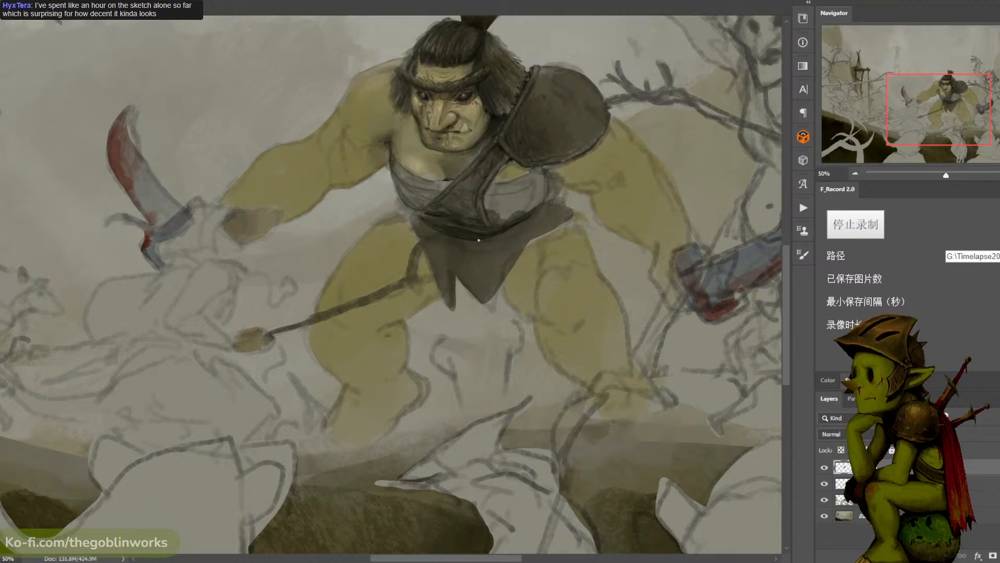
key("ctrl+minus")
key("ctrl+minus")
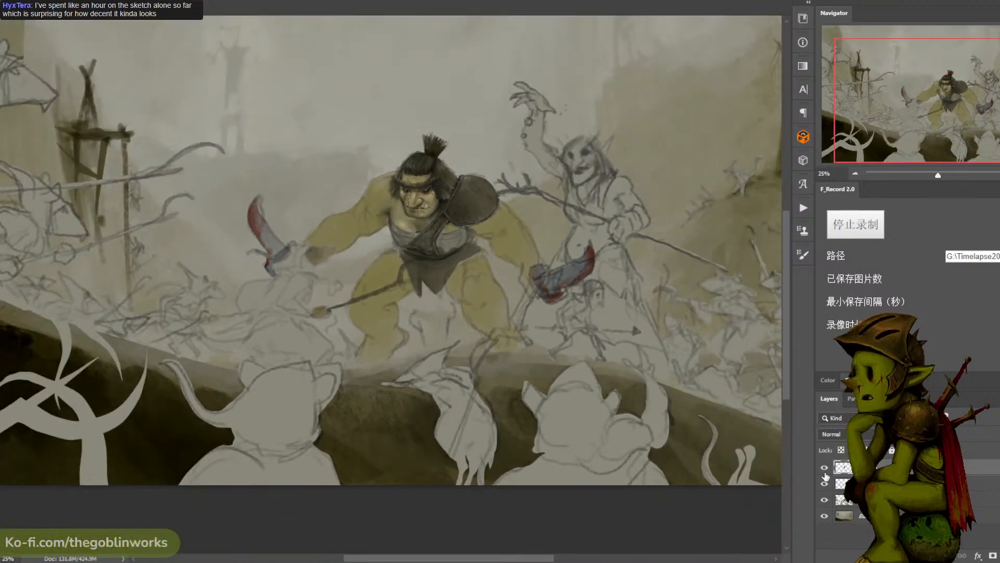
- Compare the contents of the ogre rendering, line sketch and base color layers by hiding and showing each one
left_click(824, 468)
left_click(824, 483)
left_click(824, 483)
left_click(824, 485)
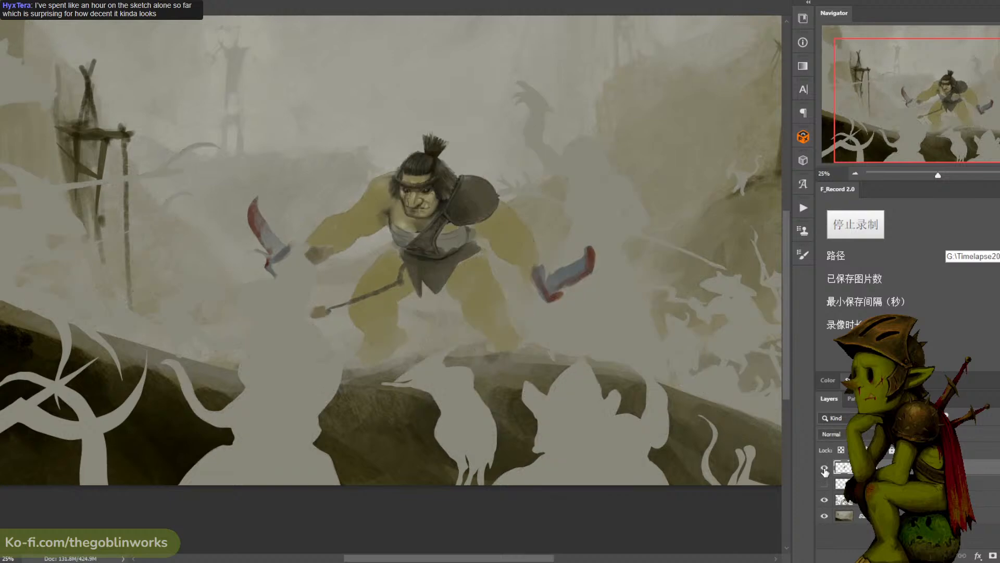
left_click(825, 484)
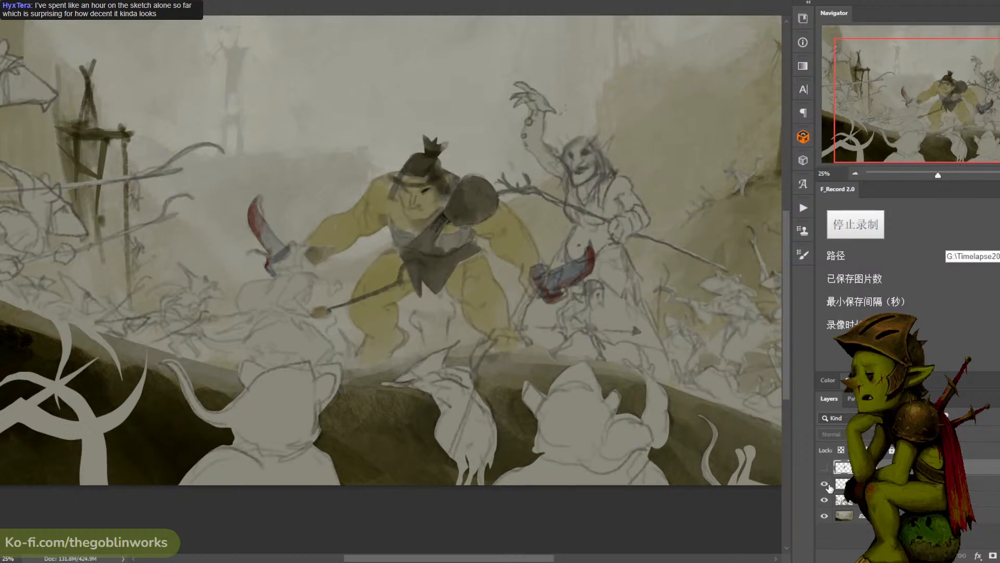
left_click(825, 484)
left_click(825, 484)
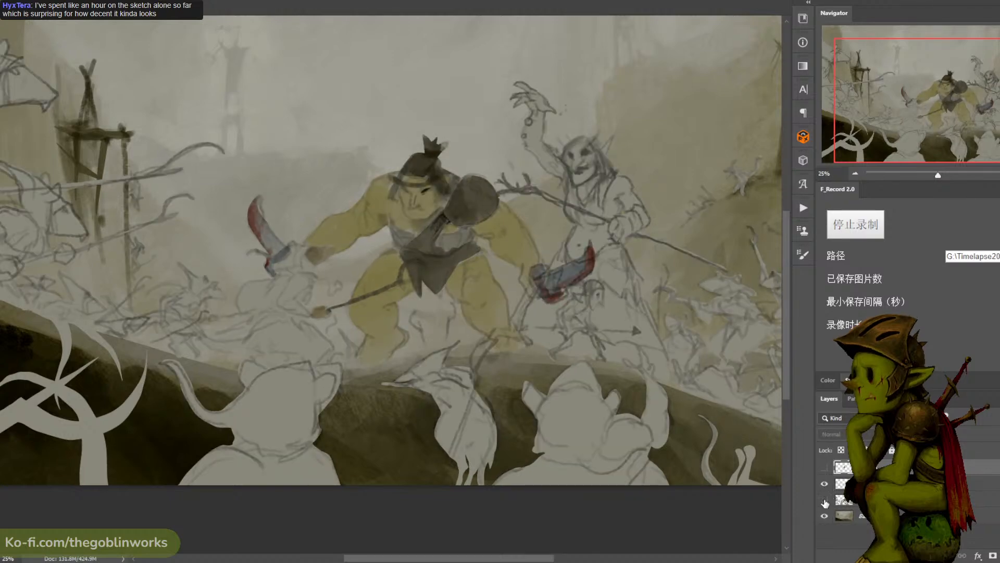
left_click(824, 501)
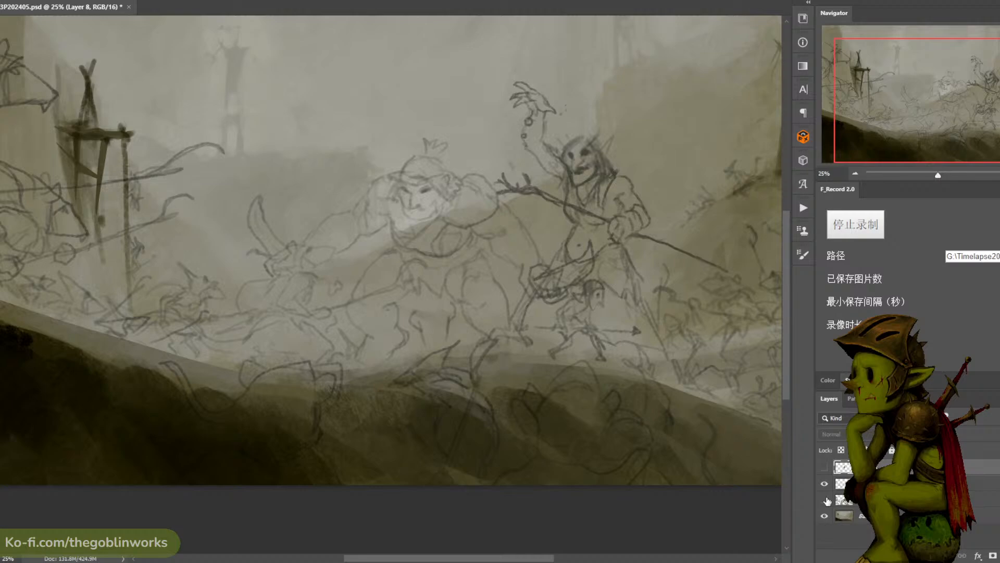
left_click(825, 501)
left_click(824, 500)
left_click(825, 501)
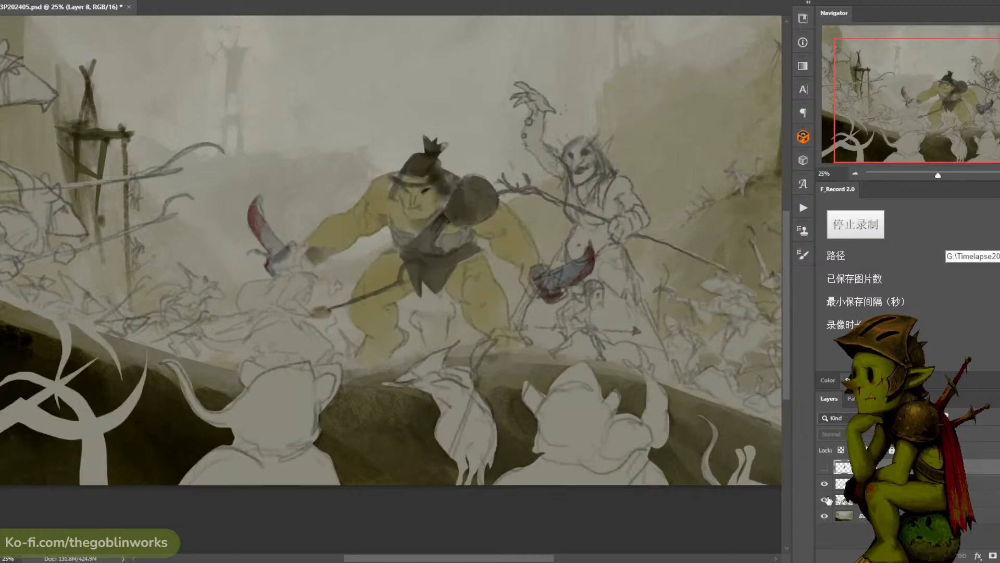
left_click(827, 469)
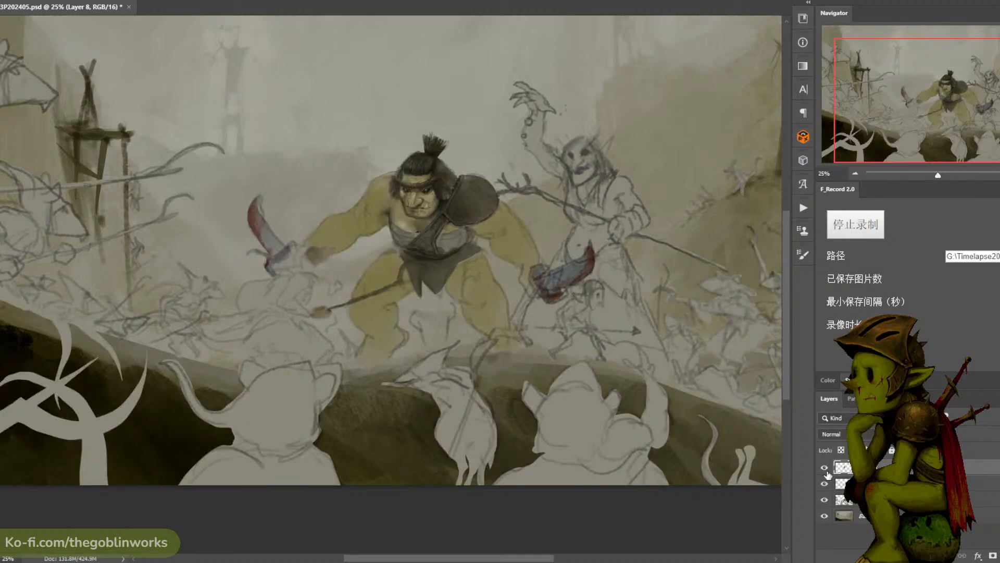
- Save the illustration after checking the ogre at different magnifications
key("ctrl+plus")
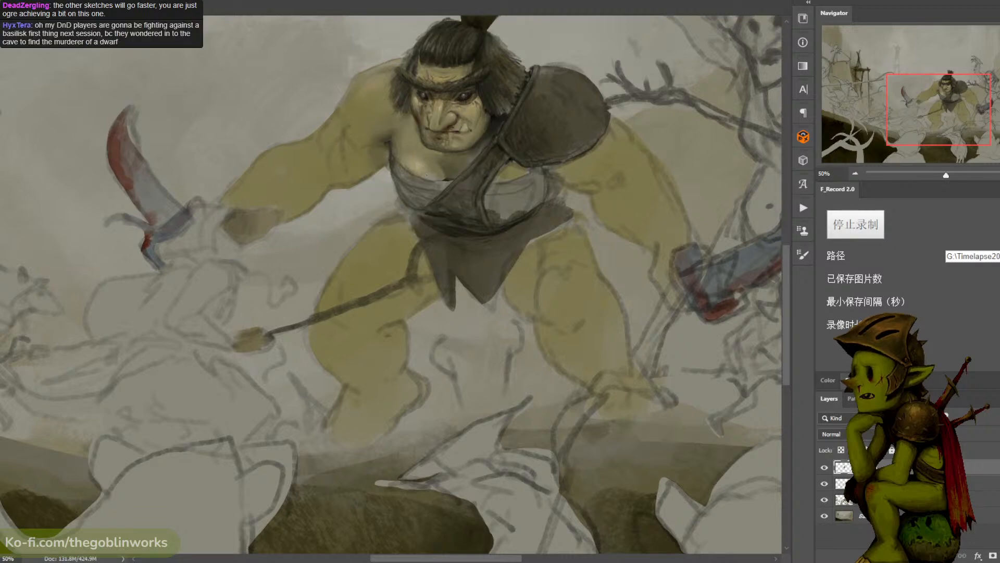
key("ctrl+minus")
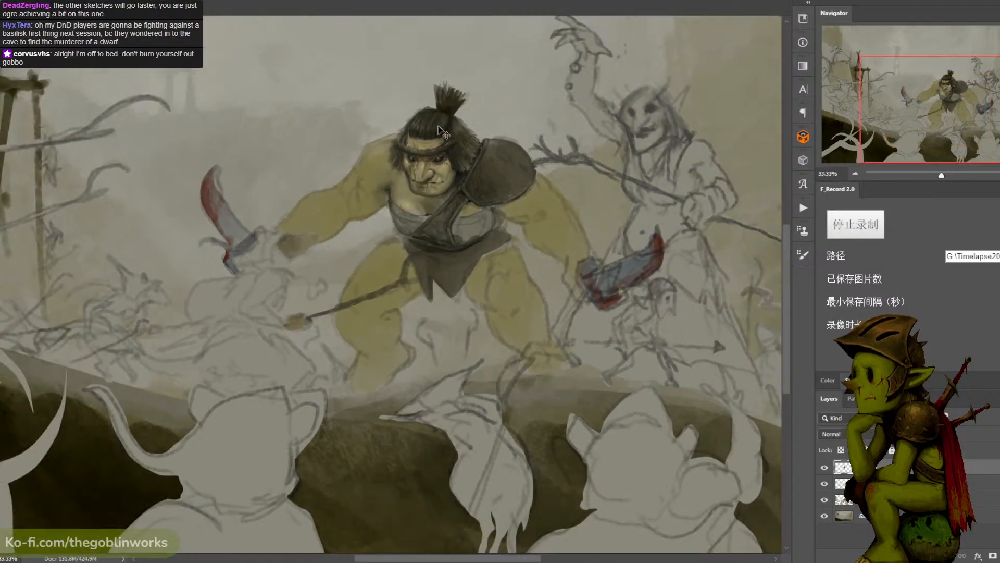
key("ctrl+plus")
key("ctrl+minus")
key("ctrl+s")
- Make the layer with the flat character fills active, checking layer visibility around the ogre's outstretched arm
left_click_drag(506, 177, 579, 165)
key("ctrl+plus")
key("ctrl+minus")
key("ctrl+plus")
key("ctrl+plus")
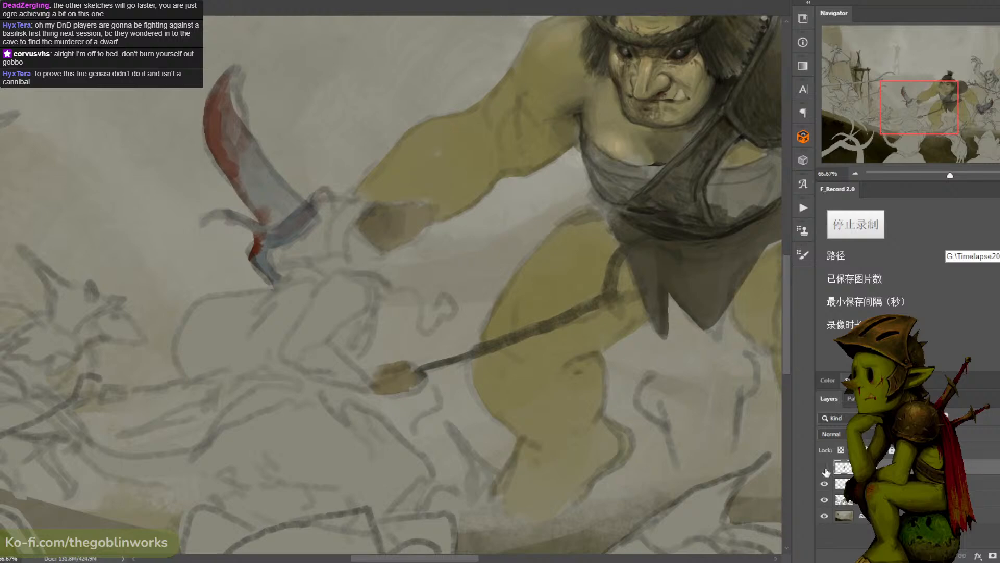
left_click(823, 485)
left_click(824, 485)
left_click(824, 485)
left_click(824, 487)
left_click(825, 501)
left_click(826, 501)
left_click(880, 499)
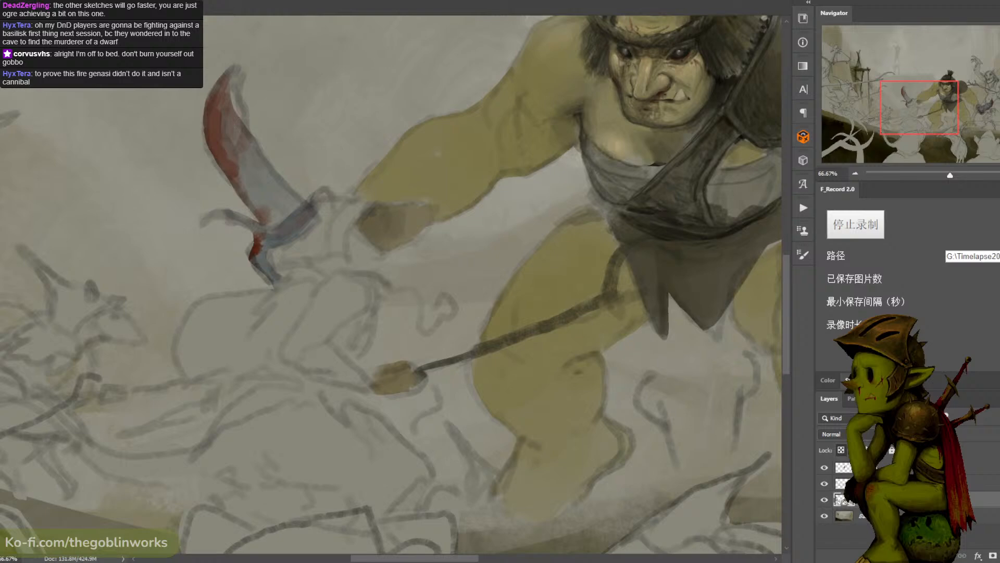
left_click(825, 501)
left_click(825, 500)
key("ctrl+minus")
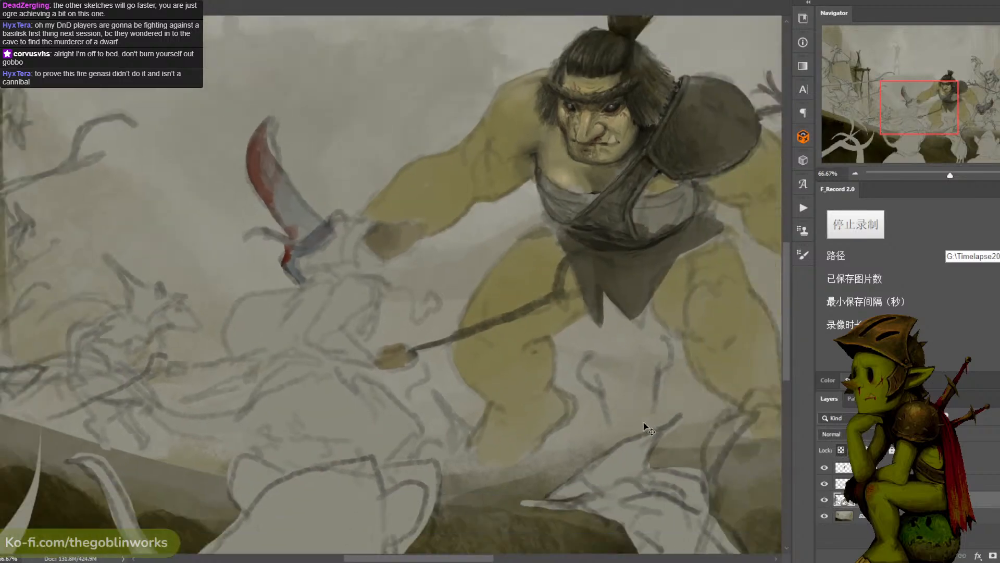
key("ctrl+minus")
key("ctrl+plus")
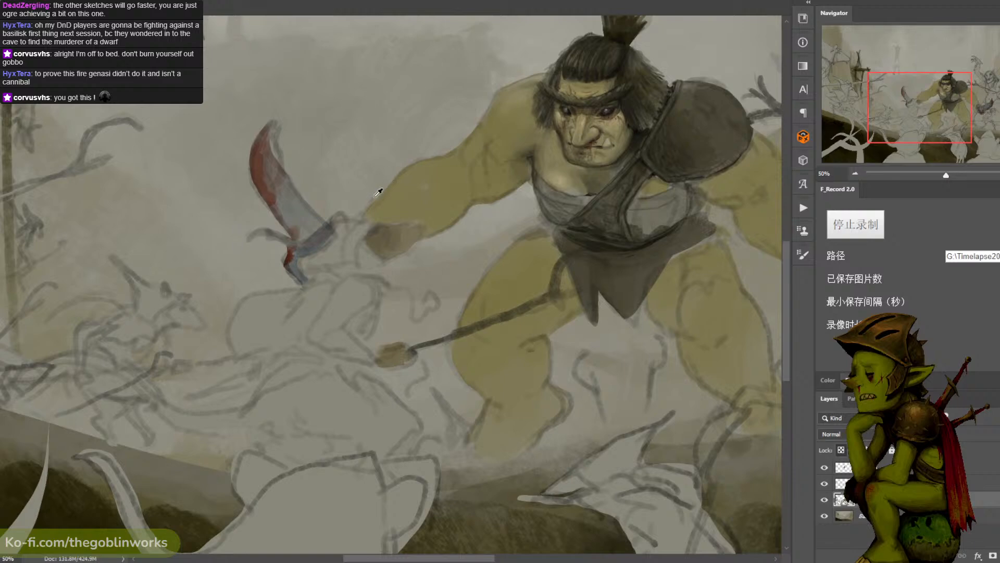
- Block in the ogre's fist around the blade's grip with muted tones sampled from the painting
mouse_move(369, 224)
left_mouse_down()
mouse_move(348, 256)
mouse_move(361, 246)
left_mouse_up()
left_click(376, 236, "alt")
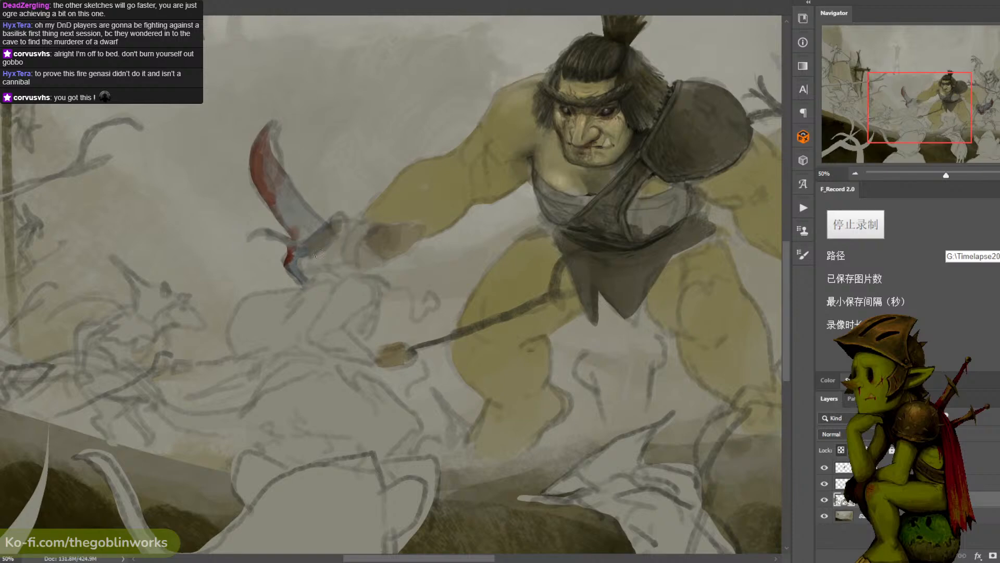
left_click(333, 247, "alt")
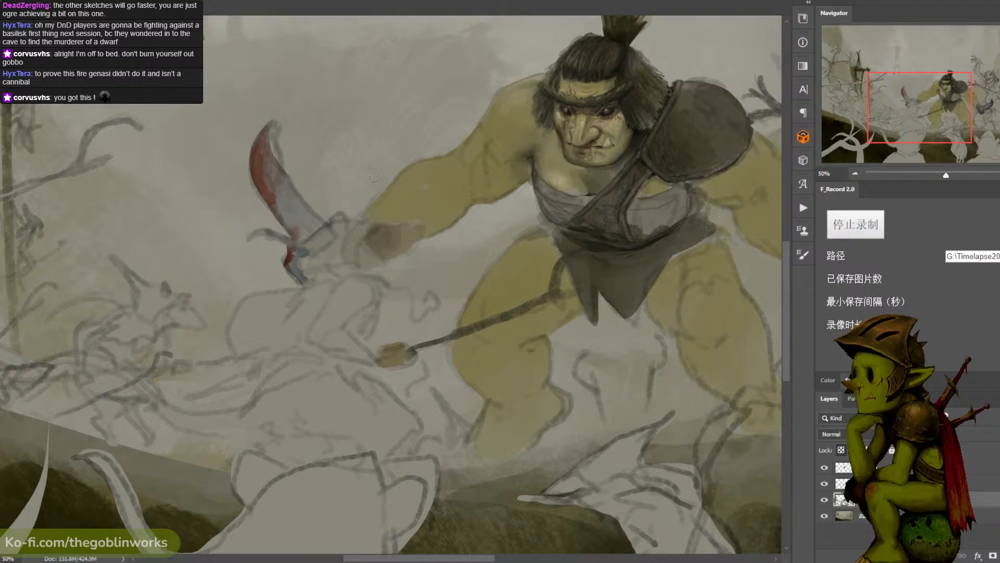
mouse_move(344, 233)
left_mouse_down()
mouse_move(347, 261)
mouse_move(358, 240)
mouse_move(350, 270)
mouse_move(375, 228)
mouse_move(350, 218)
mouse_move(360, 262)
mouse_move(361, 228)
mouse_move(348, 270)
mouse_move(308, 264)
left_mouse_up()
- Paint the ogre's fist and the blade's curved guard with a newly mixed olive color, and save the illustration
left_click(2, 347)
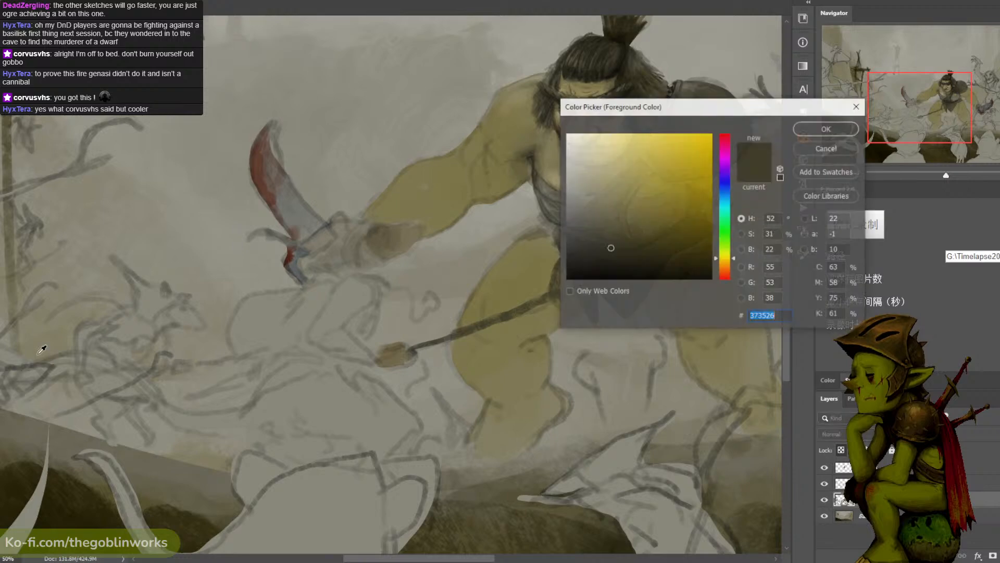
left_click(647, 233)
mouse_move(736, 256)
left_mouse_down()
mouse_move(726, 265)
mouse_move(729, 249)
left_mouse_up()
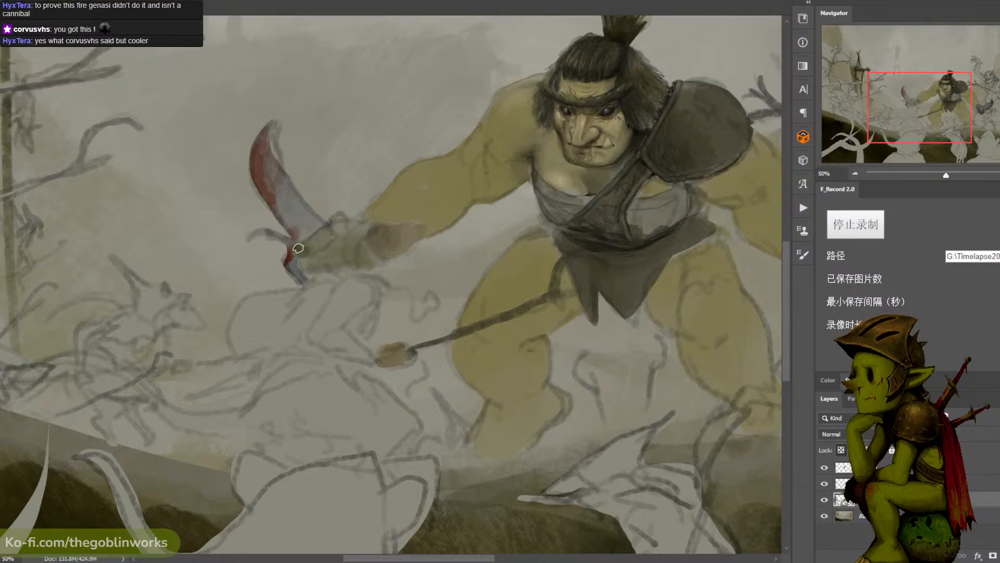
left_click(293, 242, "alt")
left_click(393, 229, "alt")
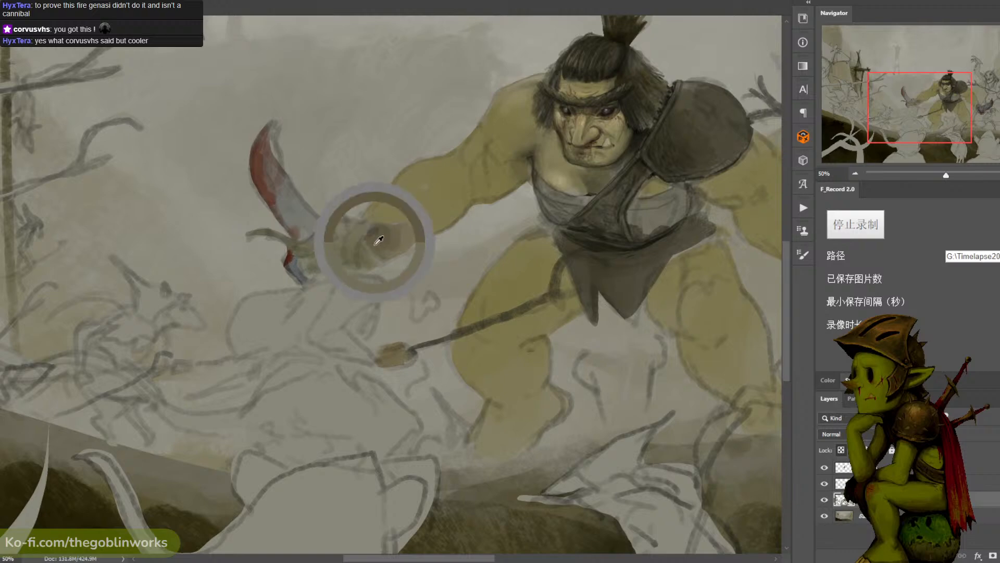
left_click(684, 132, "alt")
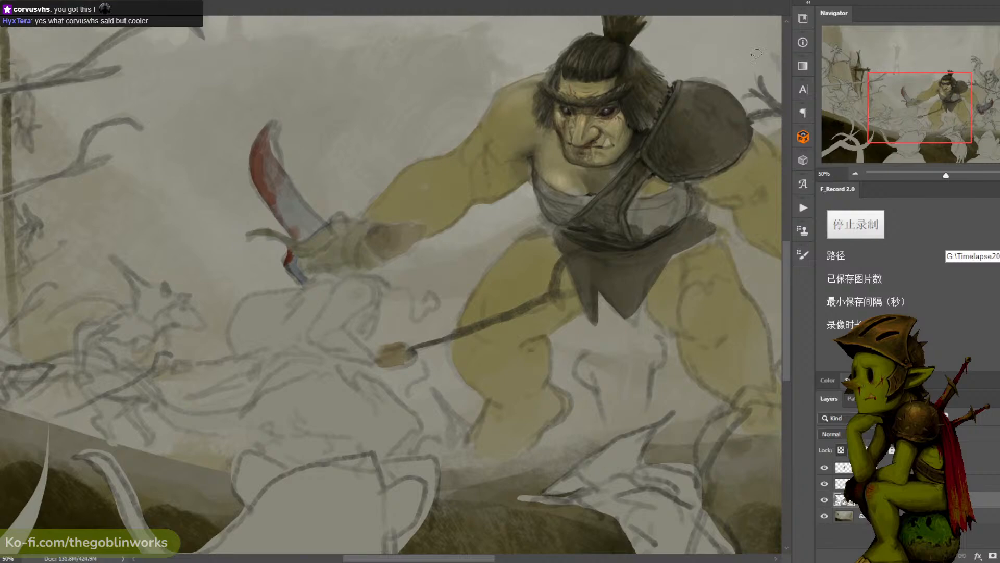
key("ctrl+s")
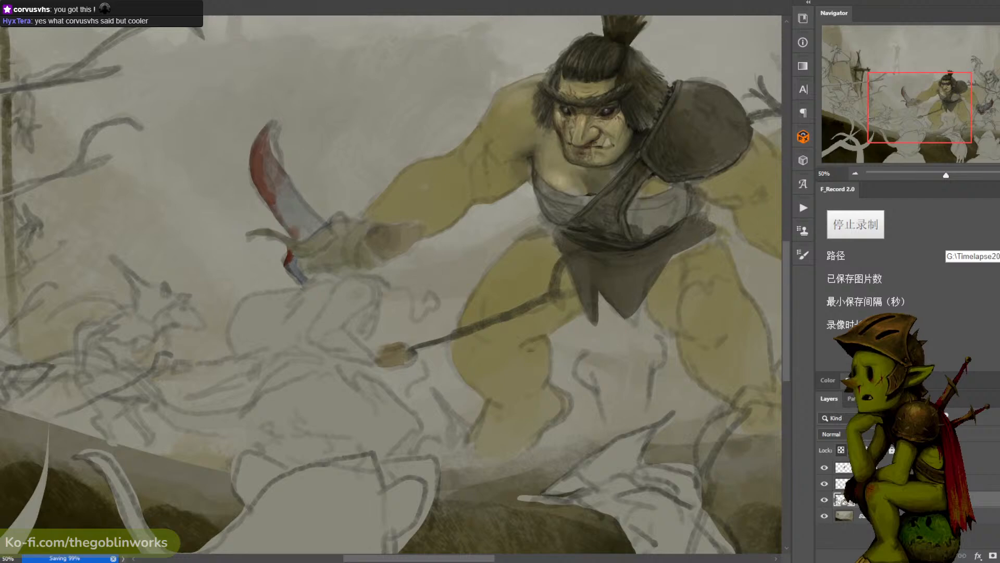
- In PureRef, load a recent reference board and frame the hooded rat warrior sketch beside the canvas
left_click_drag(999, 230, 911, 220)
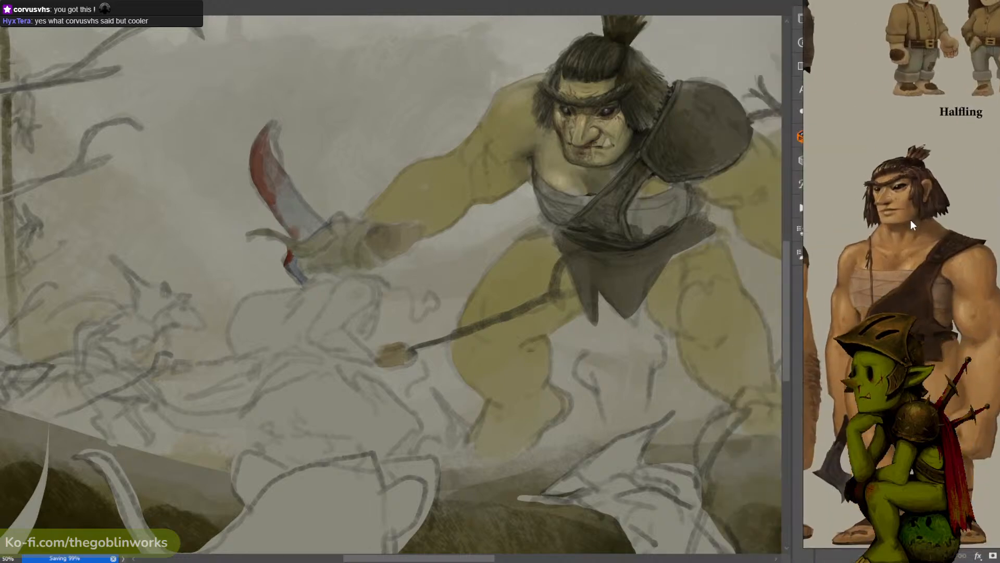
right_click(903, 273)
mouse_move(933, 442)
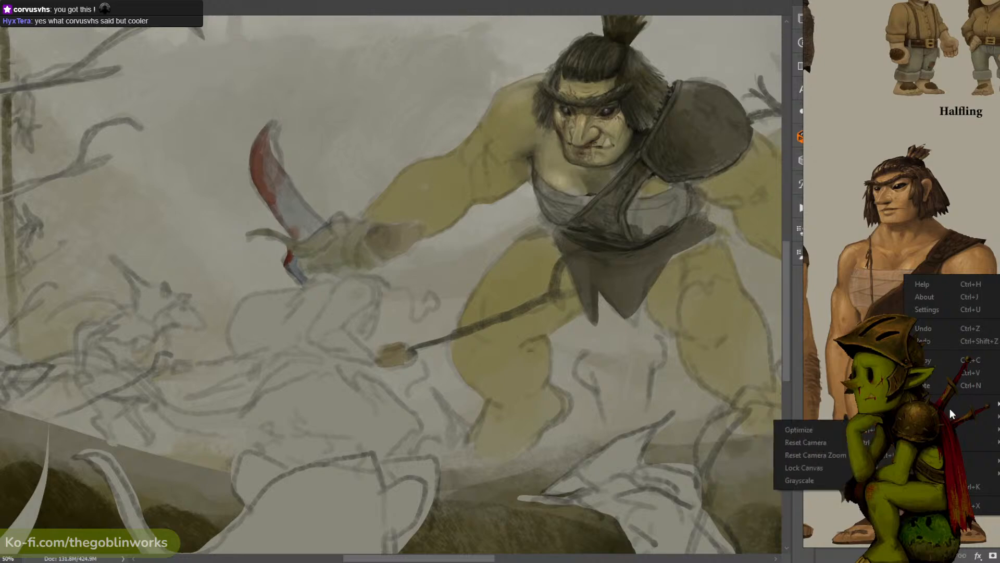
mouse_move(946, 473)
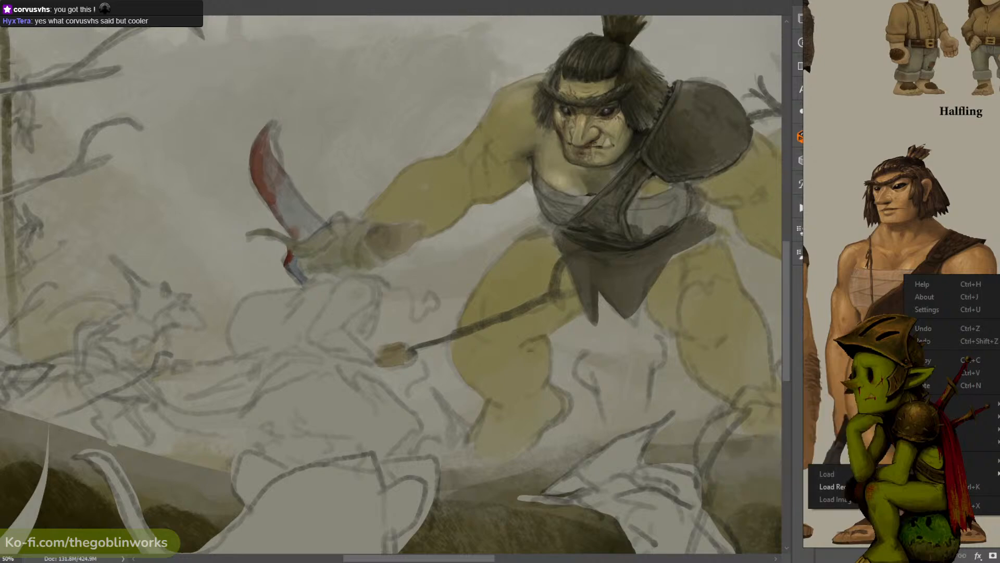
mouse_move(834, 487)
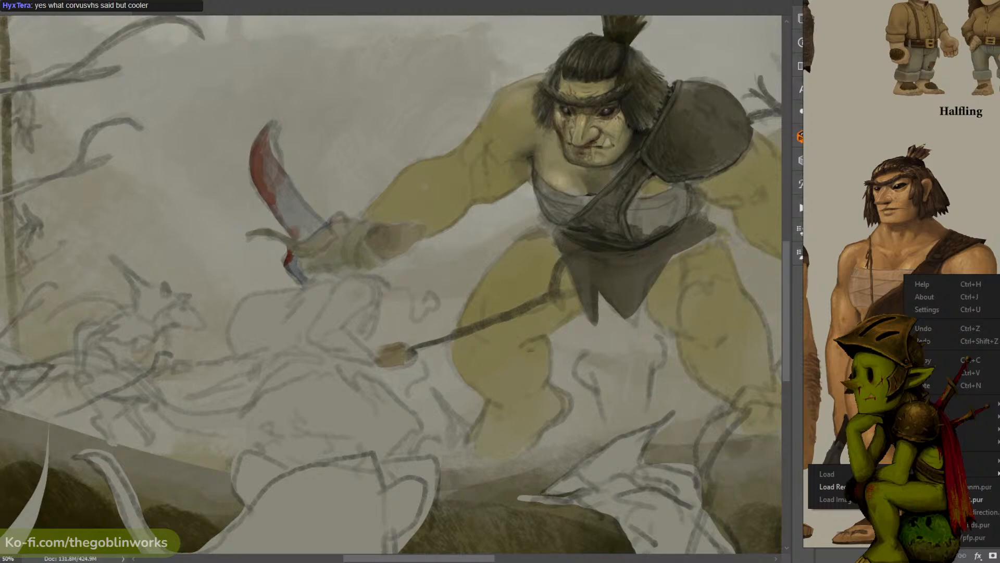
left_click(973, 499)
scroll(926, 364, "up", 3)
mouse_move(926, 366)
left_mouse_down()
mouse_move(913, 322)
mouse_move(929, 328)
mouse_move(943, 363)
left_mouse_up()
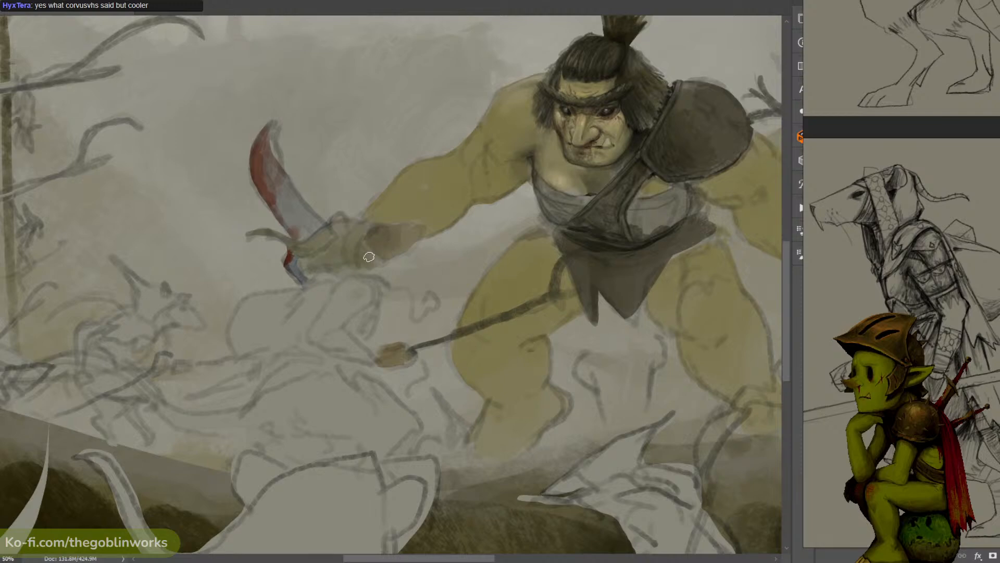
- Undo the last stroke and block in dark and brown tones on the sketched figure just below the ogre's fist
key("ctrl+z")
mouse_move(357, 298)
left_mouse_down()
mouse_move(326, 313)
mouse_move(342, 313)
mouse_move(329, 322)
mouse_move(343, 323)
mouse_move(333, 308)
mouse_move(312, 334)
mouse_move(330, 310)
mouse_move(327, 324)
mouse_move(360, 306)
mouse_move(341, 315)
mouse_move(353, 305)
mouse_move(340, 299)
mouse_move(343, 287)
mouse_move(324, 312)
mouse_move(363, 283)
mouse_move(374, 293)
mouse_move(349, 308)
mouse_move(352, 295)
mouse_move(335, 320)
mouse_move(346, 293)
mouse_move(319, 305)
mouse_move(376, 260)
mouse_move(335, 312)
mouse_move(366, 270)
left_mouse_up()
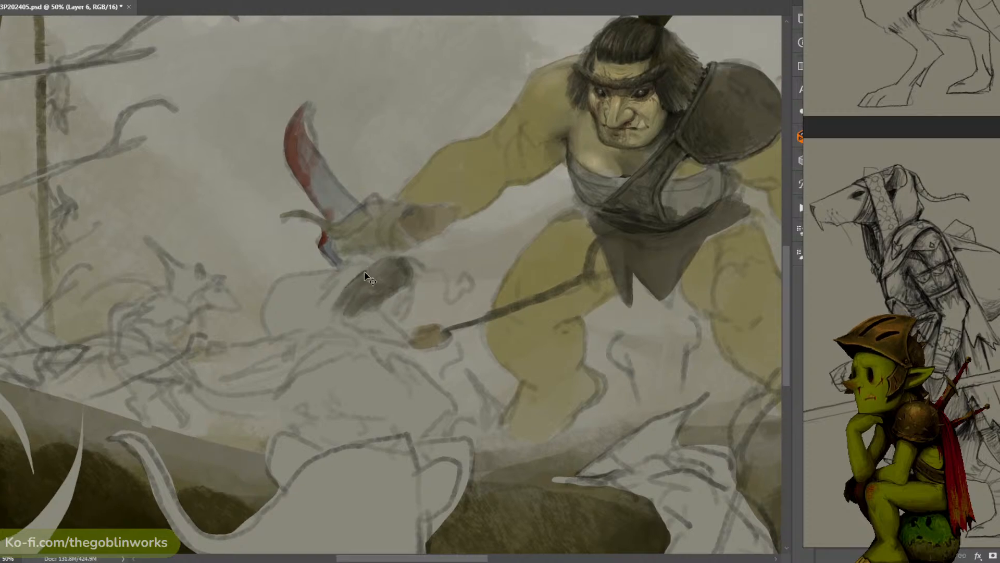
left_click(384, 227, "alt")
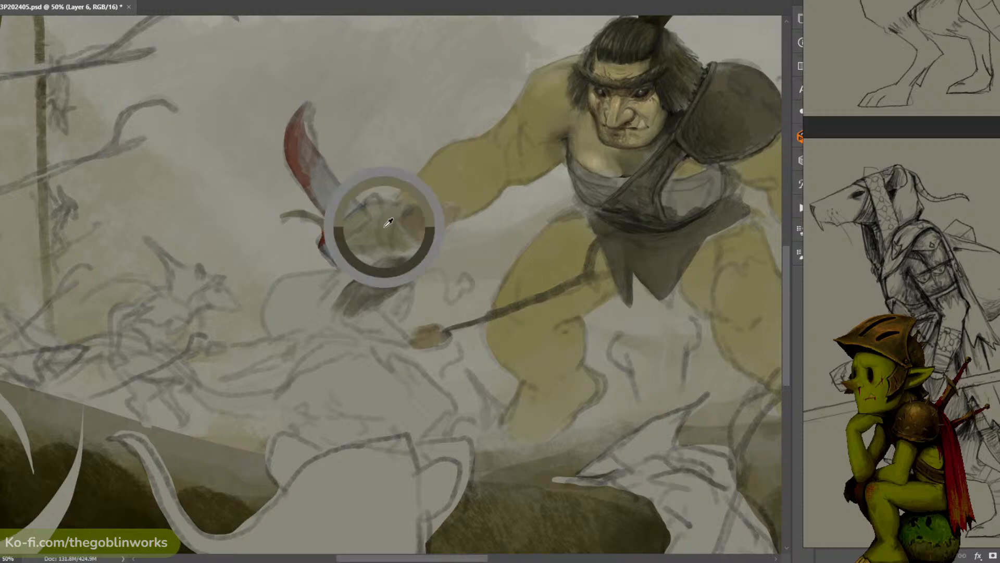
mouse_move(364, 266)
left_mouse_down()
mouse_move(330, 294)
mouse_move(339, 285)
left_mouse_up()
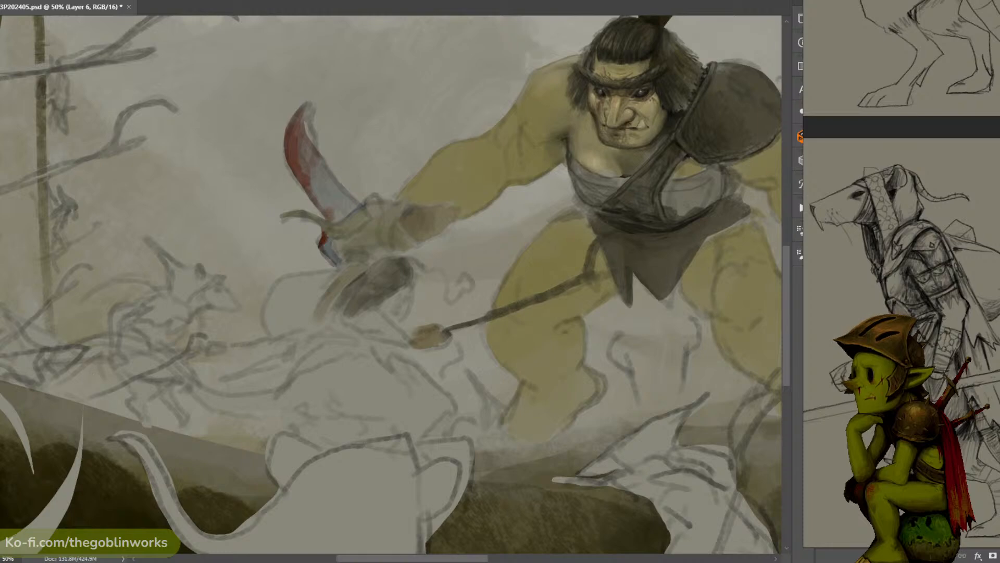
- Set the foreground color to 464431, darken the ogre's fist, and fill the rounded shape of the figure below it
left_click(1, 395)
left_click(609, 241)
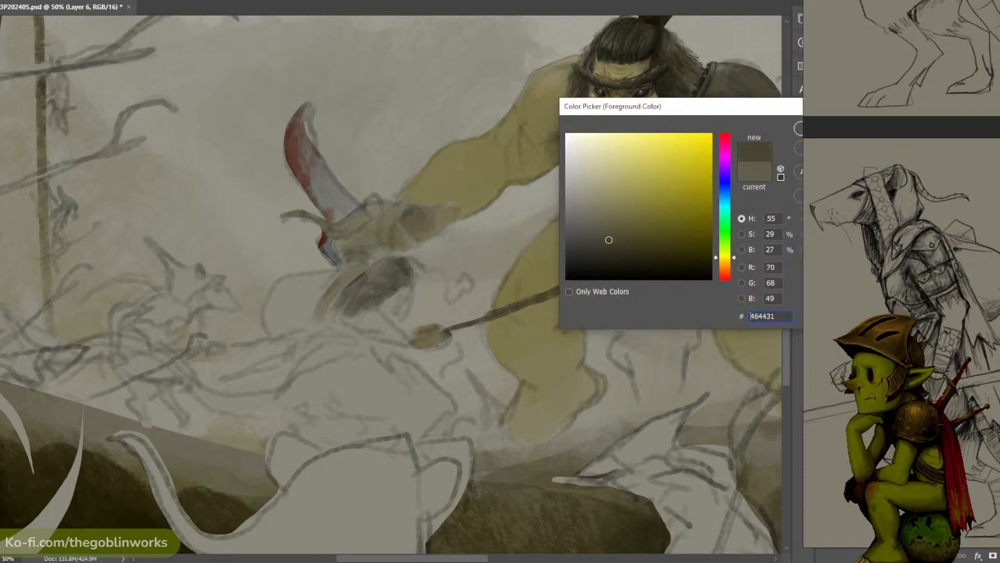
left_click(798, 129)
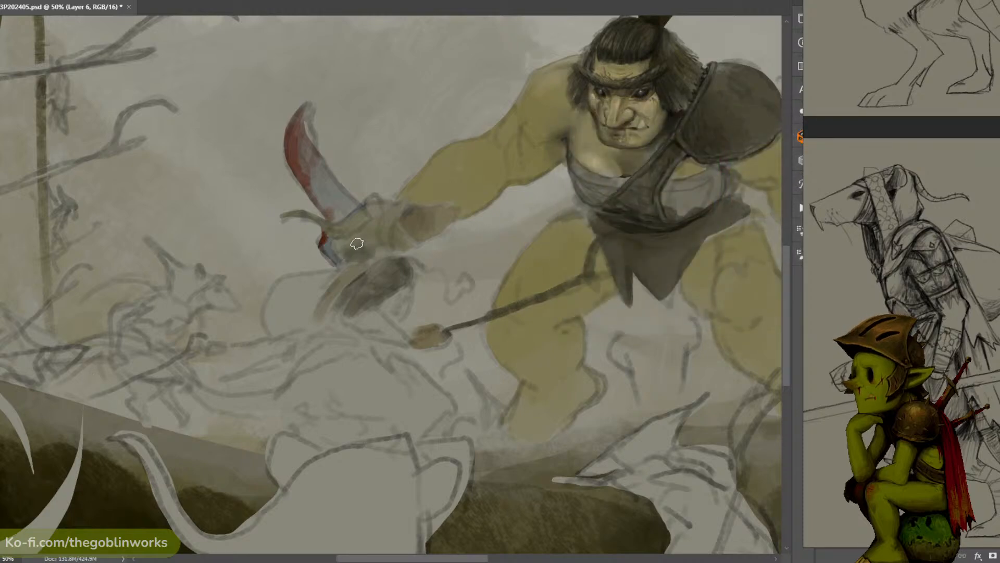
mouse_move(357, 243)
left_mouse_down()
mouse_move(346, 245)
mouse_move(365, 238)
mouse_move(356, 263)
mouse_move(404, 245)
mouse_move(391, 237)
left_mouse_up()
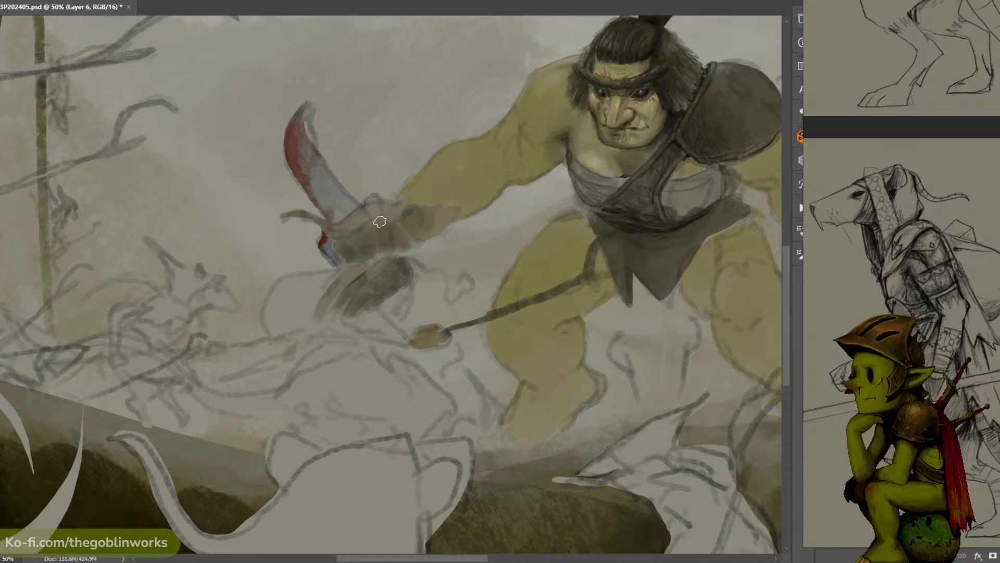
mouse_move(331, 281)
left_mouse_down()
mouse_move(293, 338)
mouse_move(278, 339)
mouse_move(270, 312)
mouse_move(283, 335)
mouse_move(299, 318)
mouse_move(309, 321)
mouse_move(286, 334)
mouse_move(275, 321)
mouse_move(305, 306)
mouse_move(297, 316)
mouse_move(315, 292)
mouse_move(276, 302)
mouse_move(316, 279)
mouse_move(317, 293)
mouse_move(290, 312)
mouse_move(311, 283)
left_mouse_up()
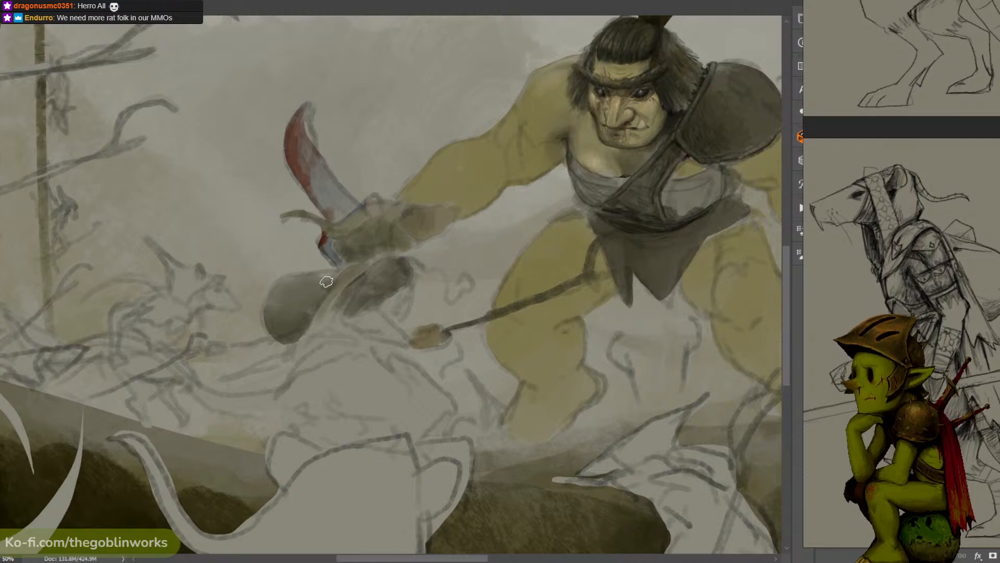
- Review the whole battle composition at several zoom levels and return to the figure below the ogre's fist
key("ctrl+minus")
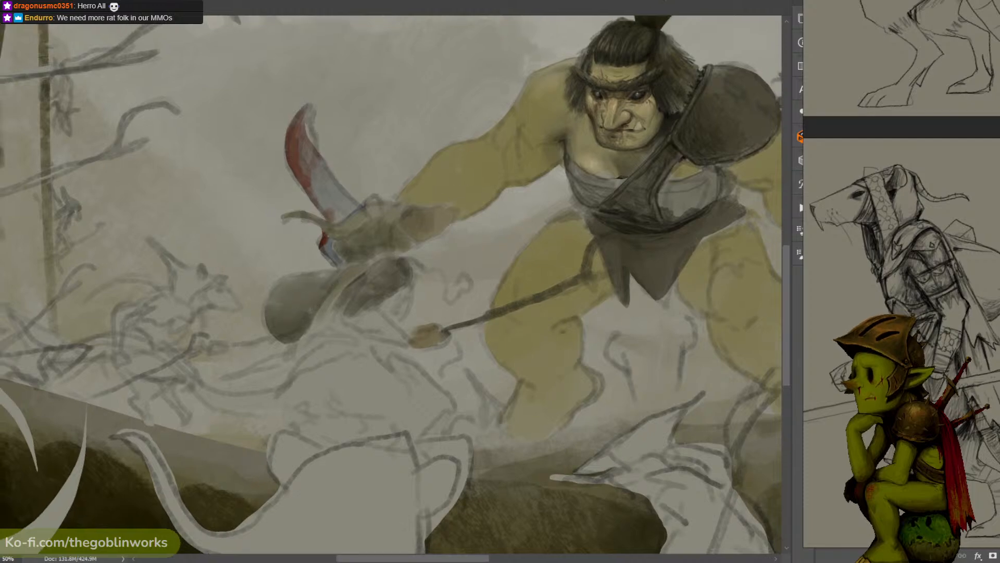
left_click_drag(615, 81, 546, 68)
key("ctrl+minus")
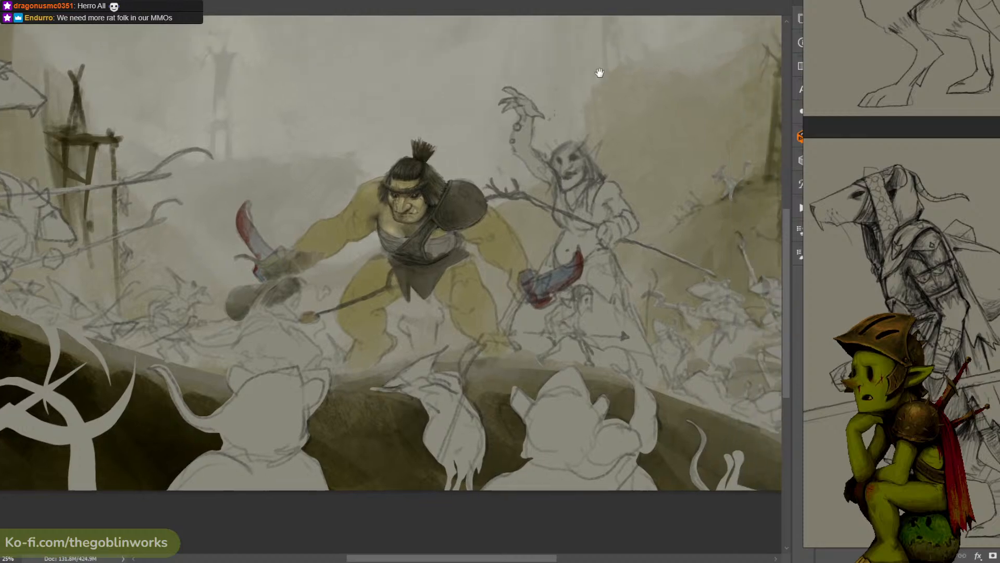
key("ctrl+minus")
key("ctrl+plus")
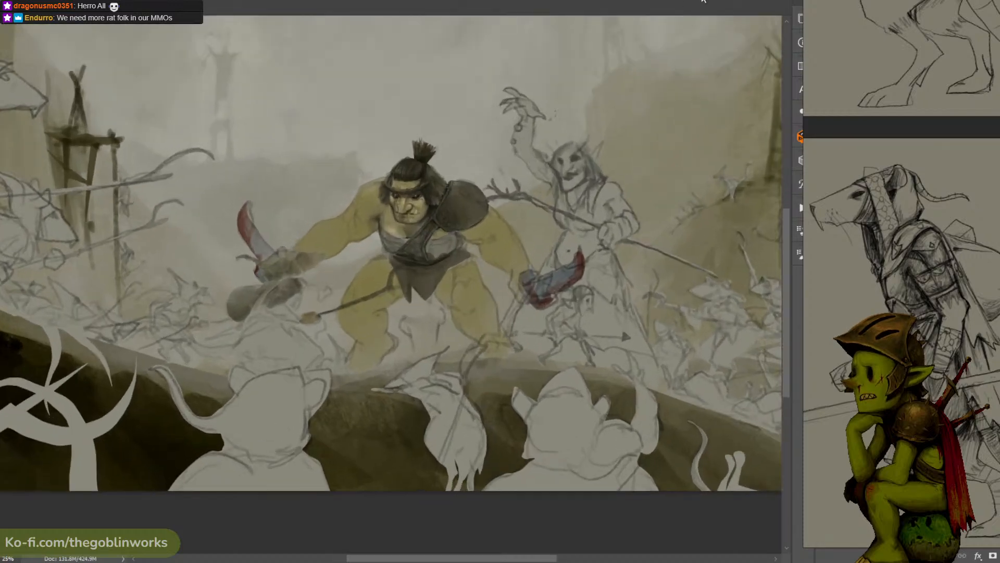
key("ctrl+minus")
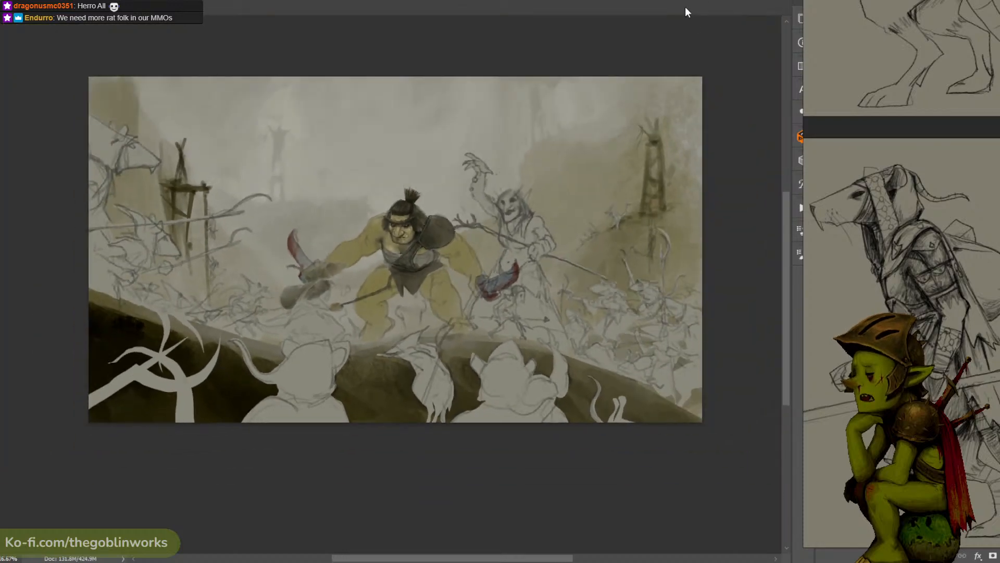
key("ctrl+plus")
key("ctrl+plus")
key("ctrl+plus")
- Block in the brown forearm of the figure below the ogre's fist and darken the shadows above it with a newly picked dark color
left_click_drag(469, 139, 570, 120)
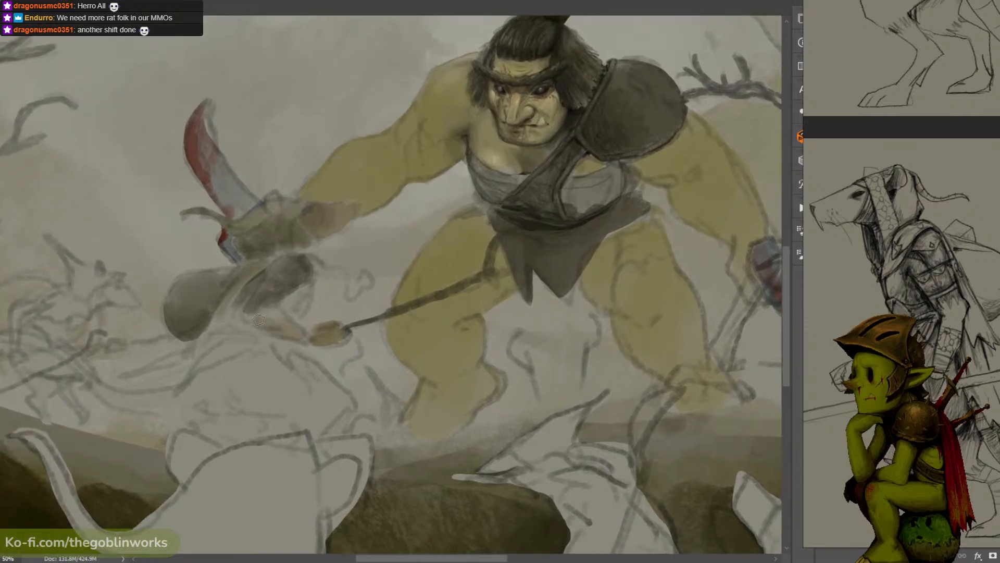
mouse_move(258, 319)
left_mouse_down()
mouse_move(280, 323)
mouse_move(259, 312)
mouse_move(257, 321)
mouse_move(264, 305)
mouse_move(305, 293)
mouse_move(301, 283)
mouse_move(296, 312)
left_mouse_up()
left_click(275, 290, "alt")
left_click(298, 275, "alt")
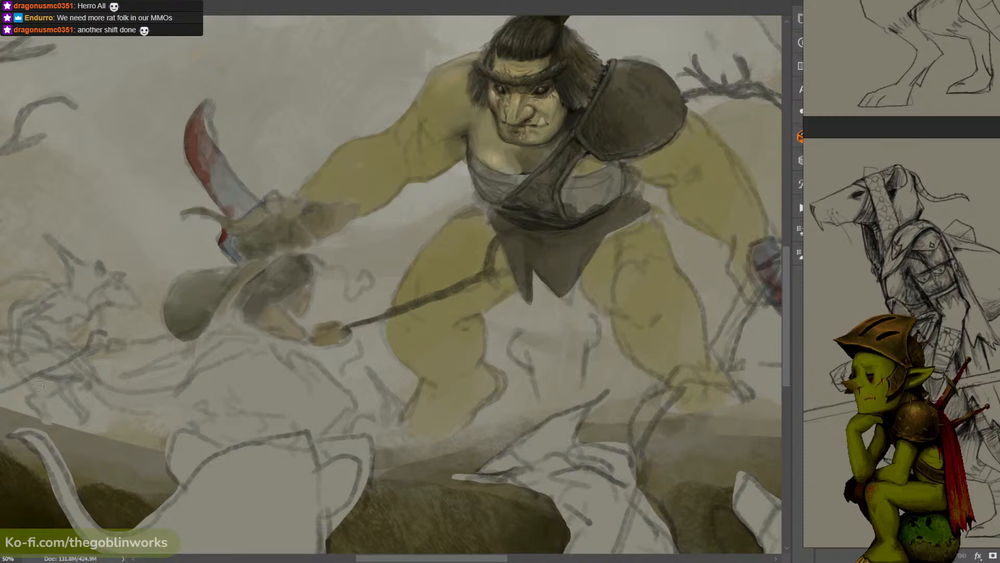
left_click(1, 388)
left_click(573, 267)
left_click(798, 131)
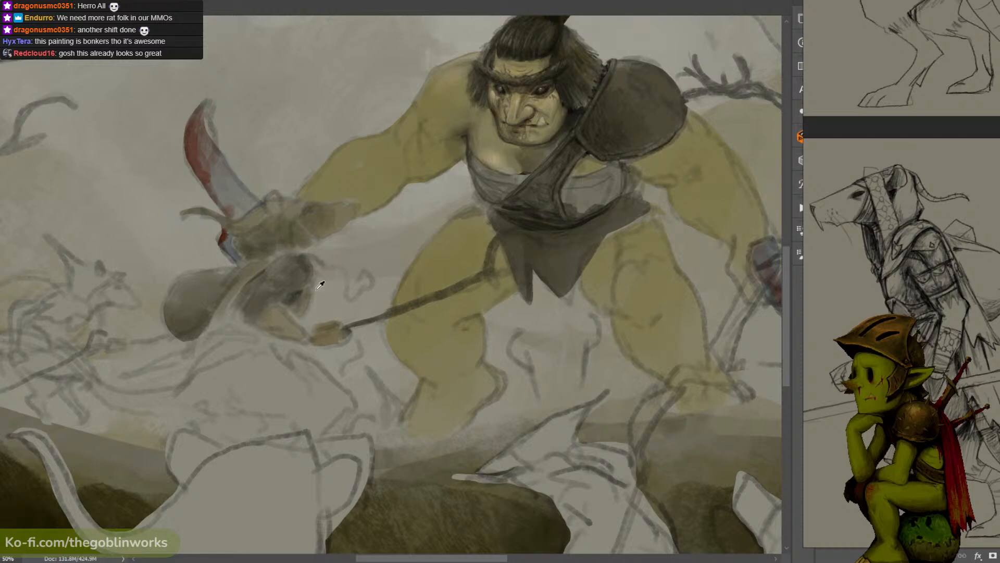
left_click(312, 280, "alt")
left_click_drag(274, 286, 362, 252)
left_click(336, 248, "alt")
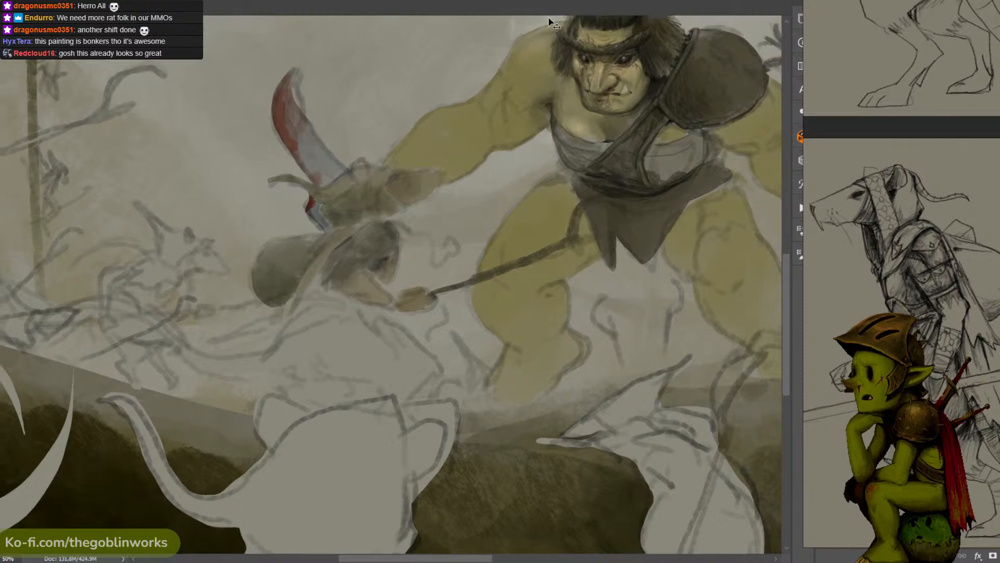
- Set the foreground color to 4a4836 and shade the ogre's fist with it
key("ctrl+minus")
key("ctrl+minus")
key("ctrl+plus")
key("ctrl+plus")
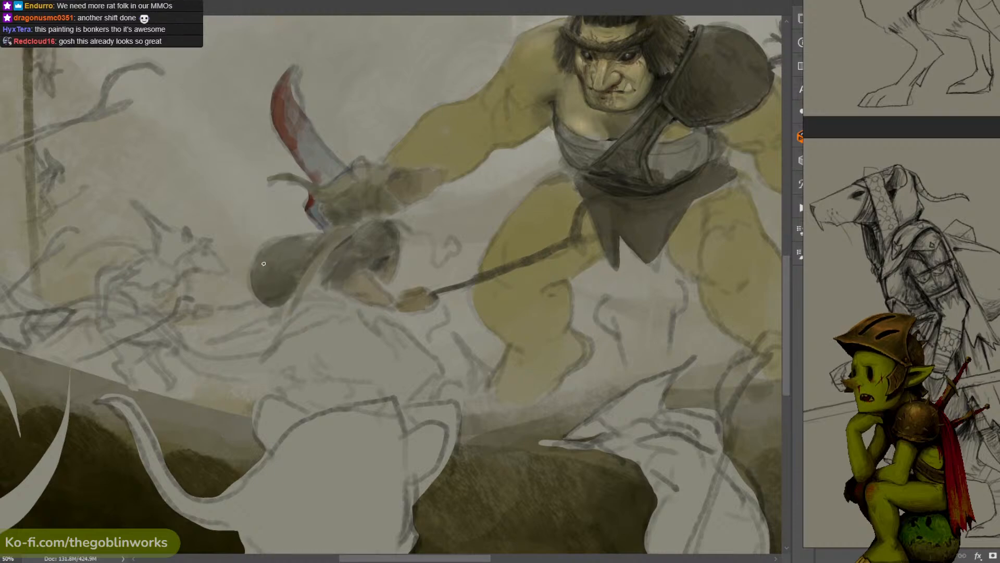
left_click(1, 401)
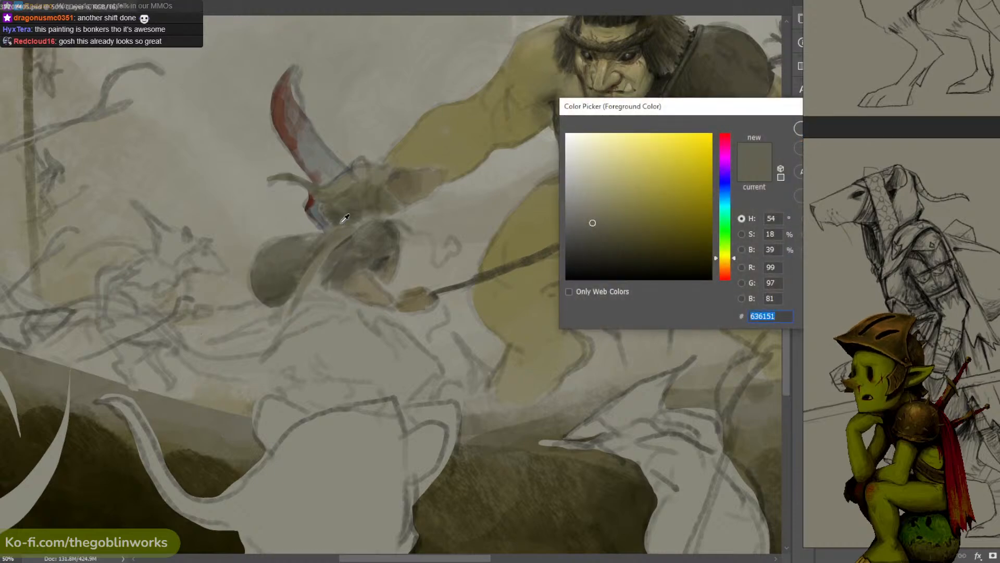
left_click(597, 231)
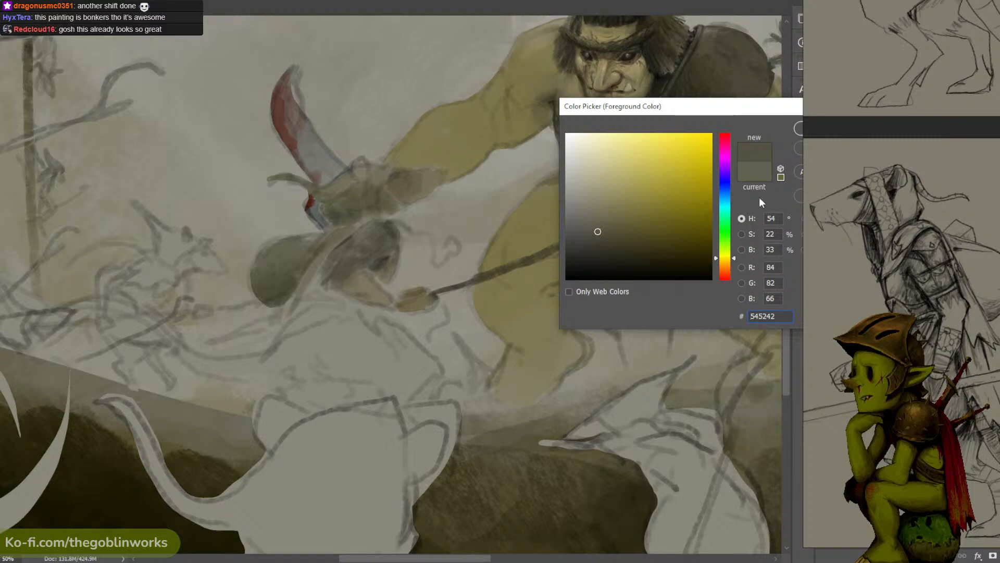
left_click(277, 297)
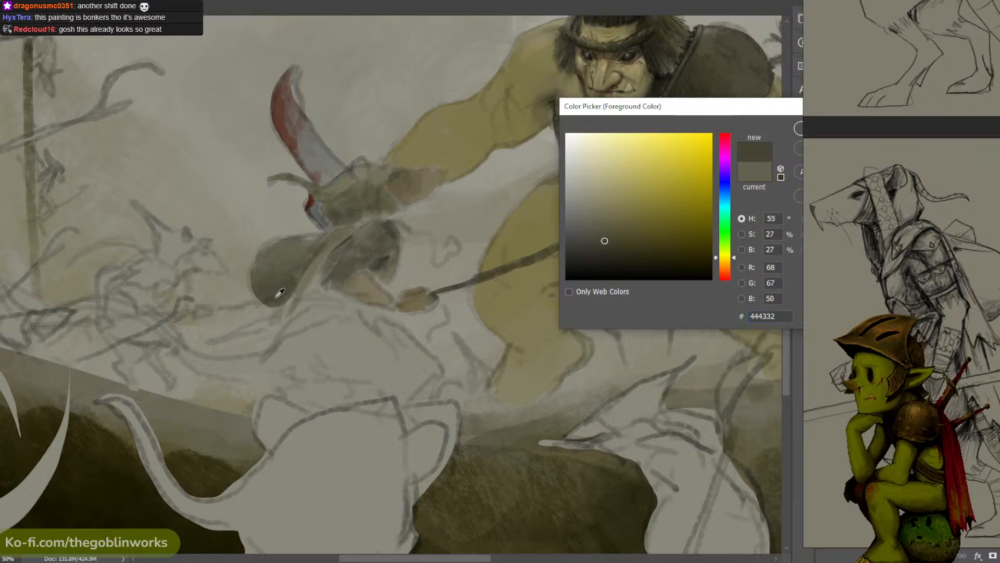
left_click(796, 129)
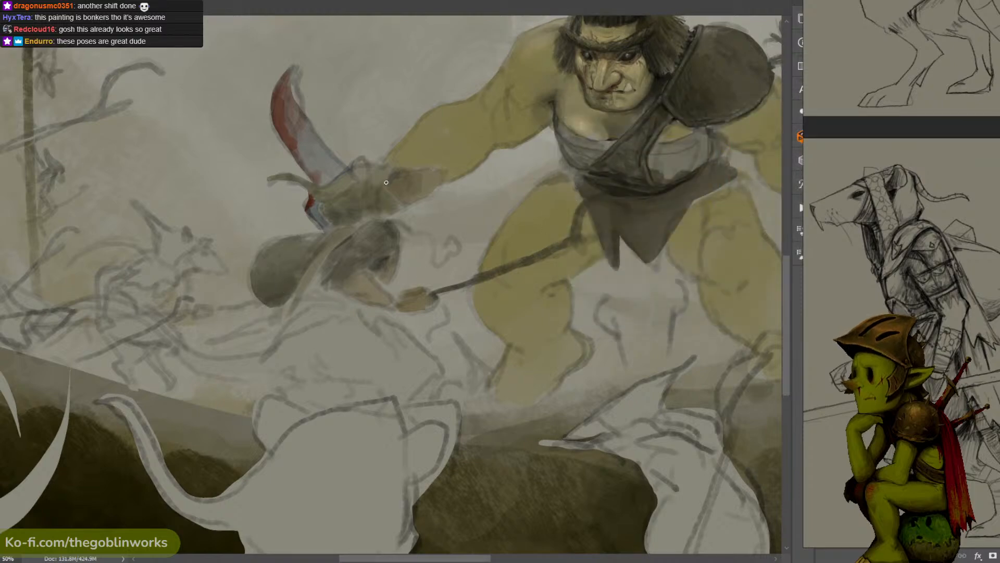
left_click_drag(408, 168, 450, 146)
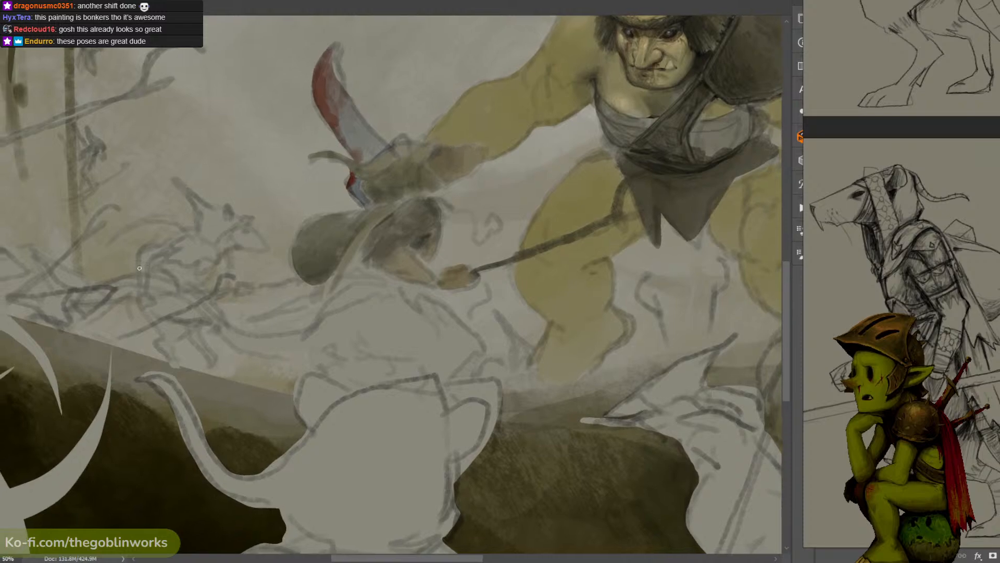
- Set the foreground color to 000000 and paint dark creases along the underside of the ogre's fist and wrist
type("n000000")
left_click(787, 128)
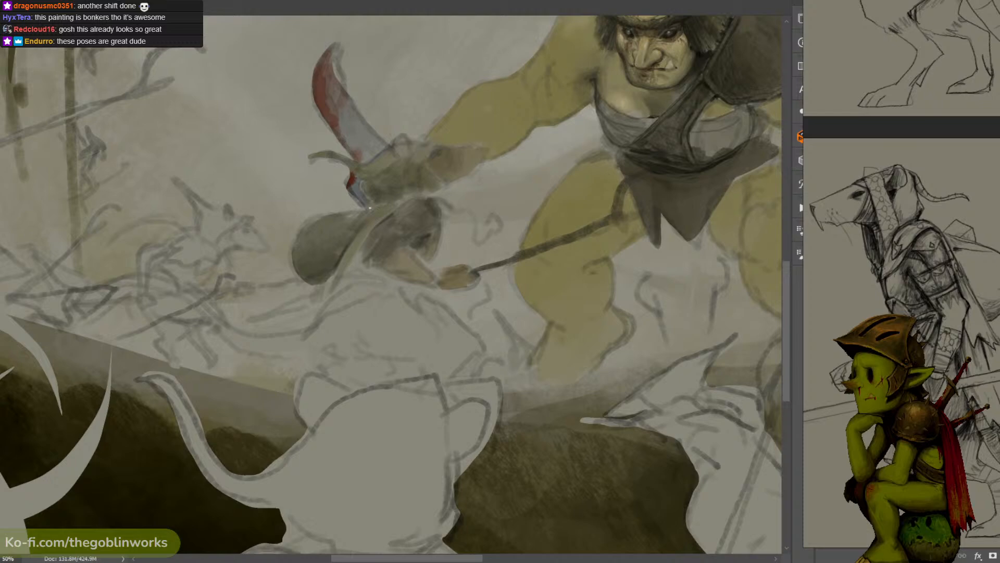
left_click_drag(532, 78, 515, 84)
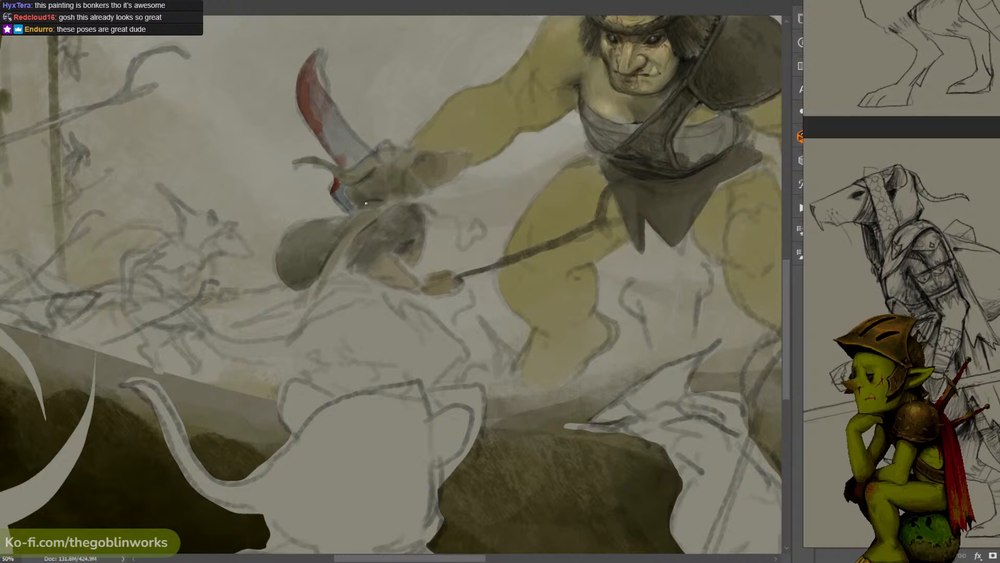
left_click_drag(460, 130, 420, 154)
key("ctrl+minus")
key("ctrl+minus")
key("ctrl+plus")
key("ctrl+plus")
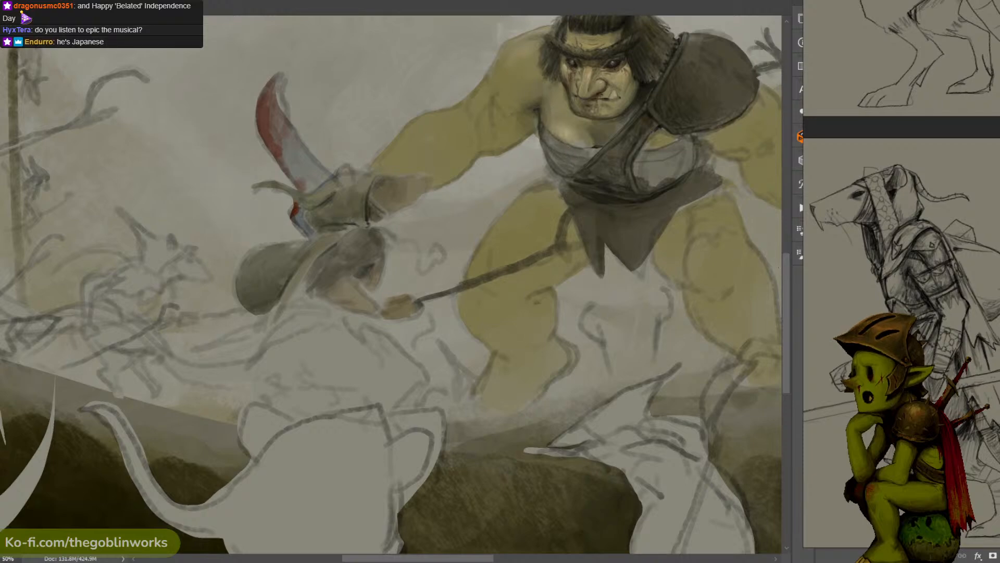
- Move the reference board off the side panels and paint a dark shadow between the figure's cloak edge and forearm
left_click_drag(864, 250, 999, 258)
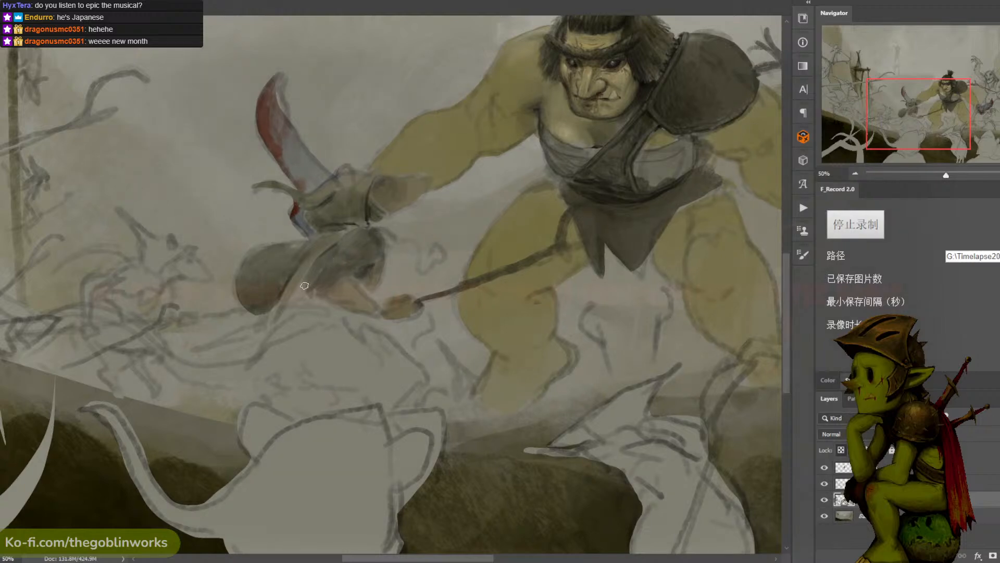
left_click(368, 212, "alt")
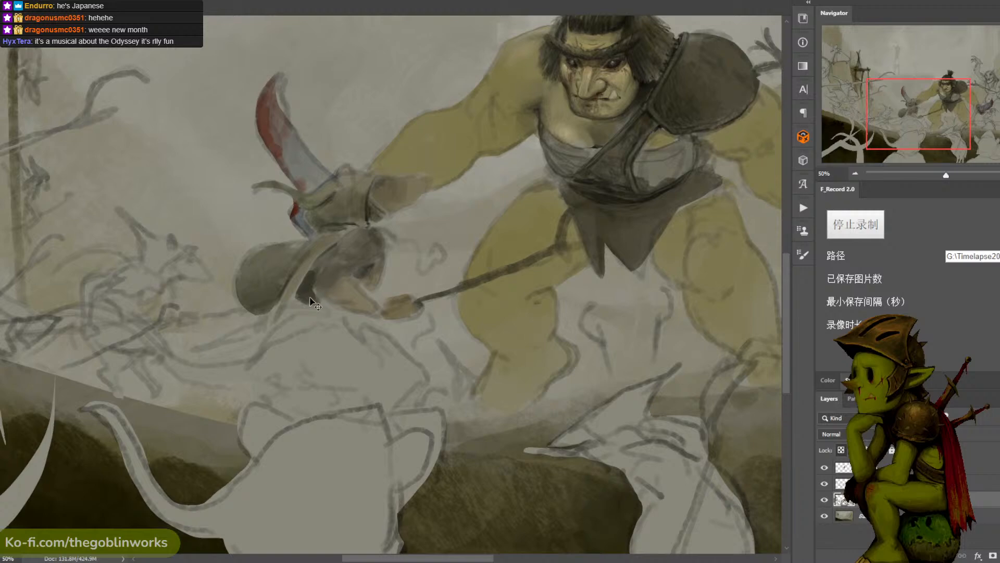
left_click_drag(307, 280, 309, 301)
left_click(304, 289, "alt")
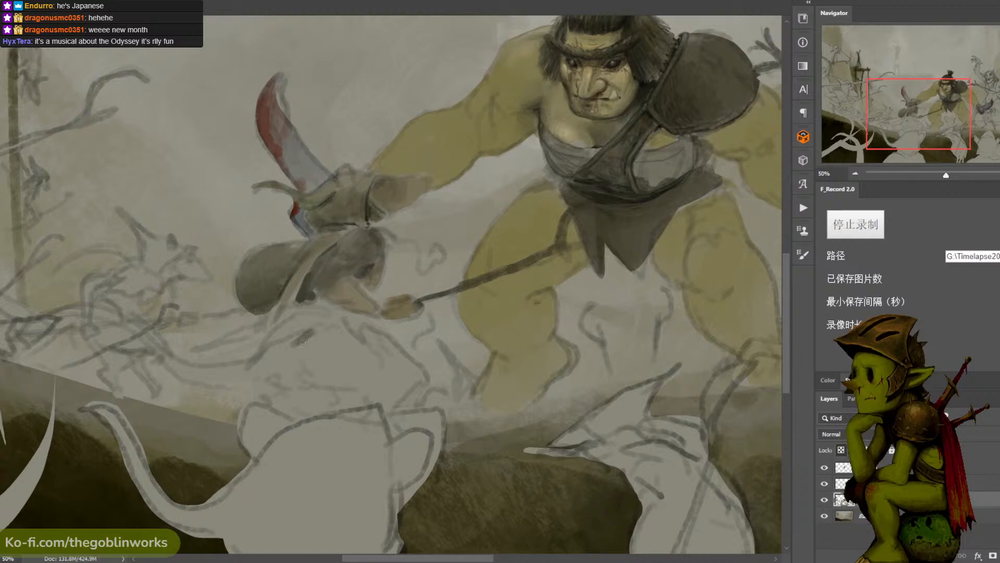
- Block in the upper part of the figure's robe below the forearm with dark, soft-edged strokes
mouse_move(312, 332)
left_mouse_down()
mouse_move(285, 352)
mouse_move(317, 282)
mouse_move(319, 245)
mouse_move(294, 323)
left_mouse_up()
left_click(318, 245, "alt")
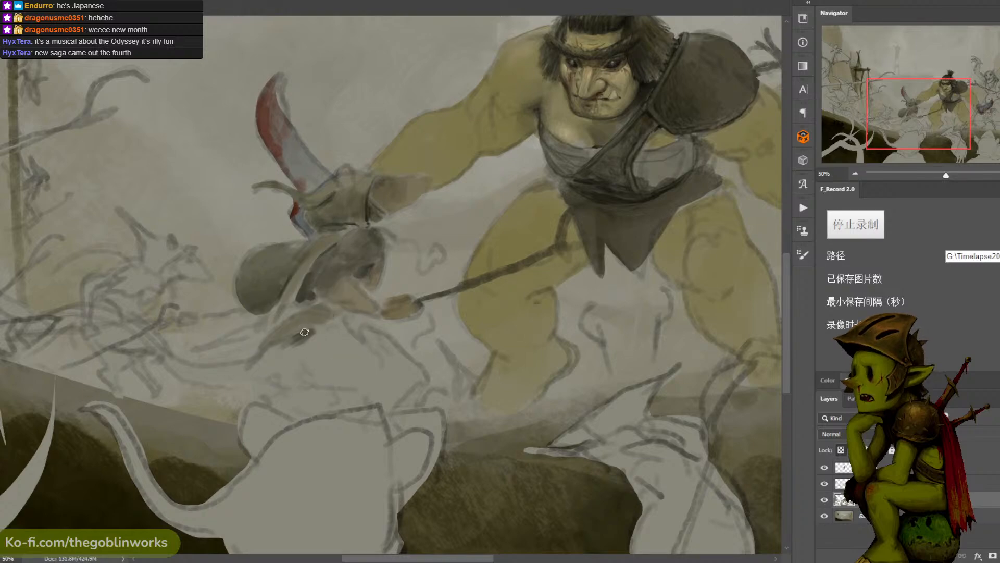
mouse_move(304, 332)
left_mouse_down()
mouse_move(335, 317)
mouse_move(295, 340)
mouse_move(312, 332)
mouse_move(313, 353)
left_mouse_up()
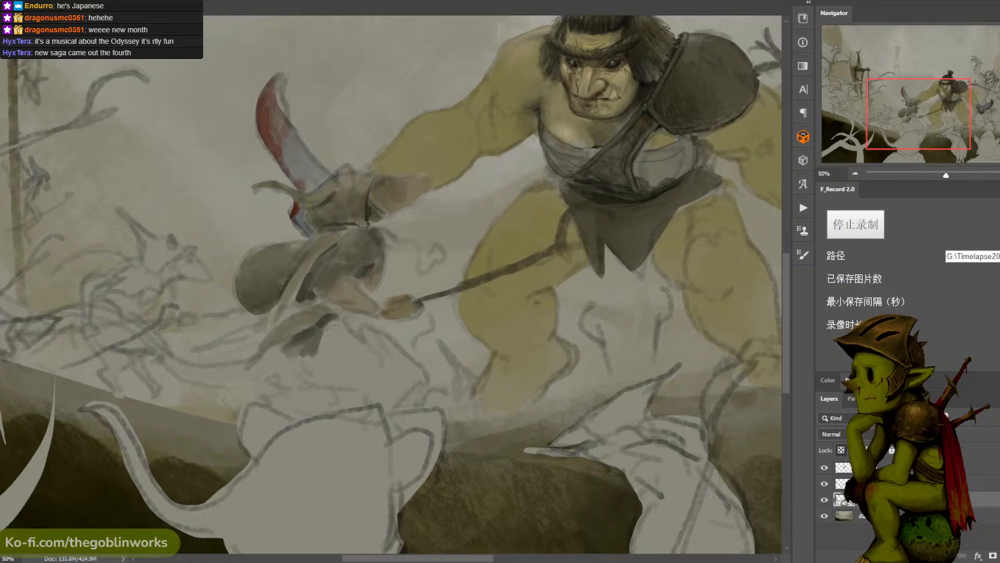
mouse_move(337, 318)
left_mouse_down()
mouse_move(324, 332)
mouse_move(346, 340)
left_mouse_up()
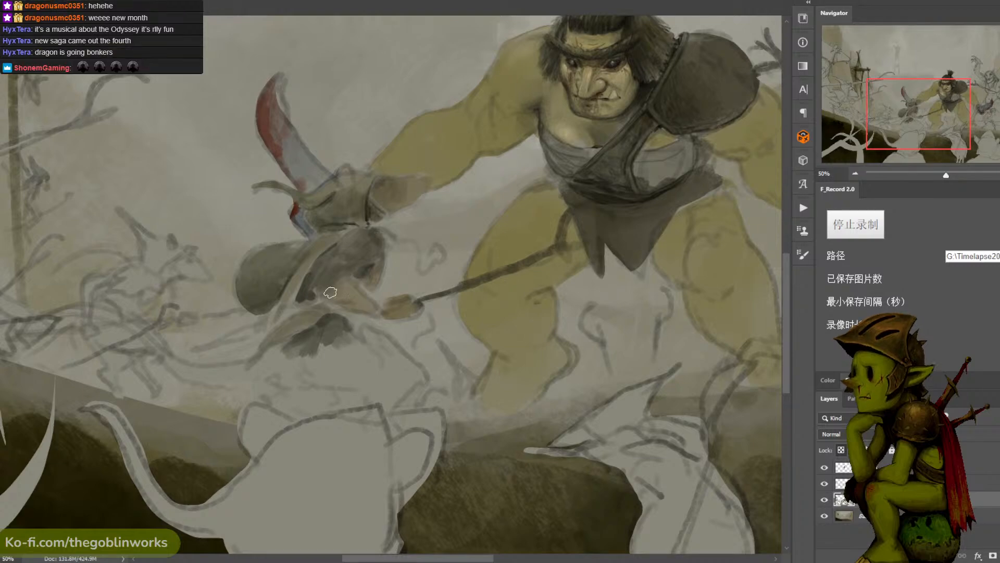
mouse_move(339, 328)
left_mouse_down()
mouse_move(364, 335)
mouse_move(349, 337)
mouse_move(352, 353)
mouse_move(321, 348)
mouse_move(318, 371)
mouse_move(335, 356)
mouse_move(329, 339)
mouse_move(276, 359)
left_mouse_up()
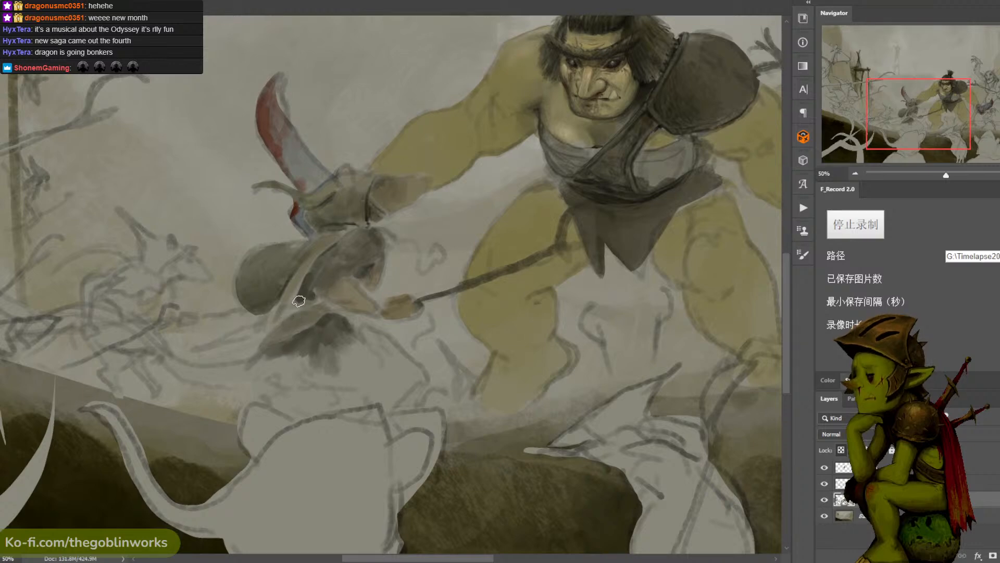
- Refine the cloak edge and the top of the robe beneath the forearm with small brush touches, clearing the selections
key("ctrl+d")
key("b")
mouse_move(314, 307)
left_mouse_down()
mouse_move(311, 294)
mouse_move(298, 311)
left_mouse_up()
left_click(303, 269, "alt")
left_click(359, 222, "alt")
key("ctrl+d")
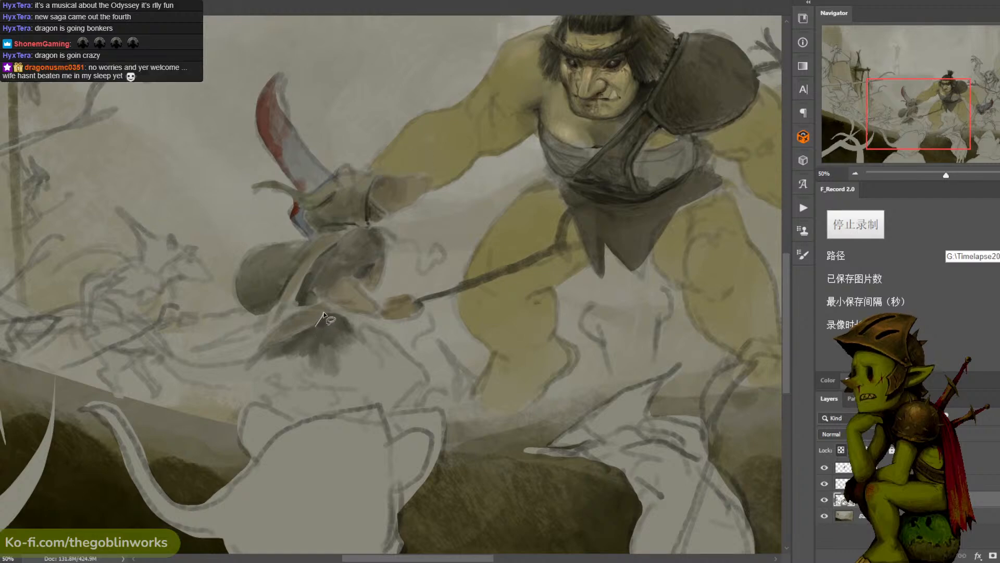
mouse_move(336, 312)
left_mouse_down()
mouse_move(305, 311)
mouse_move(326, 313)
mouse_move(313, 326)
mouse_move(340, 313)
left_mouse_up()
key("b")
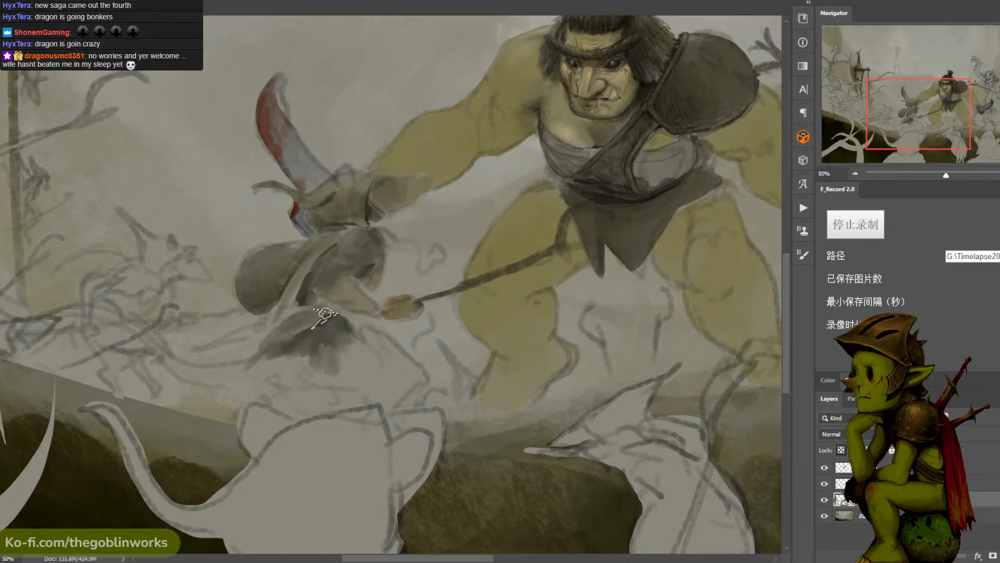
left_click(335, 323, "alt")
key("ctrl+d")
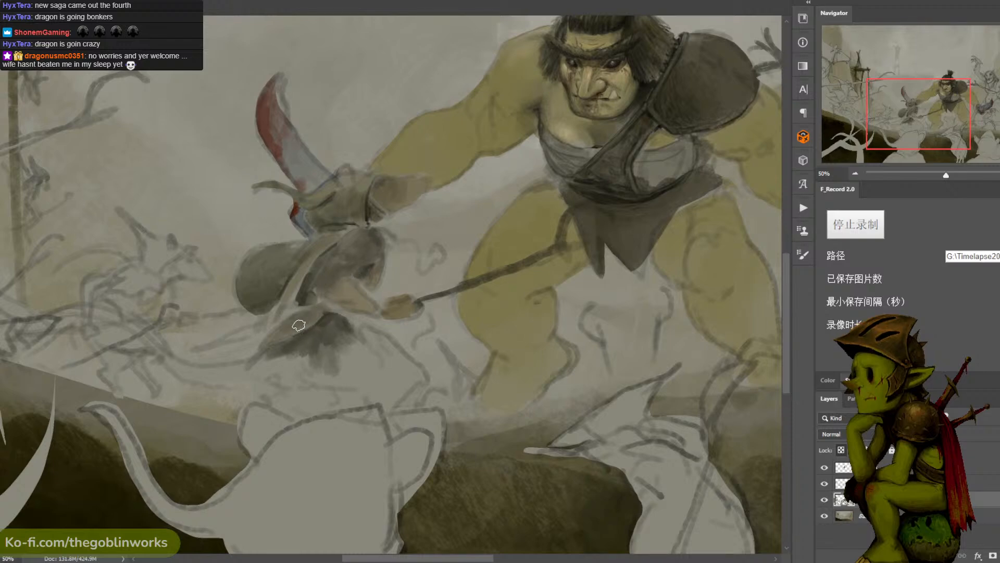
key("alt+d")
left_click(364, 336)
mouse_move(350, 321)
left_mouse_down()
mouse_move(412, 350)
mouse_move(340, 323)
mouse_move(360, 324)
mouse_move(380, 336)
mouse_move(347, 329)
mouse_move(387, 349)
mouse_move(382, 315)
mouse_move(374, 339)
mouse_move(352, 330)
mouse_move(393, 350)
mouse_move(412, 386)
mouse_move(407, 376)
mouse_move(390, 405)
mouse_move(400, 431)
mouse_move(406, 377)
mouse_move(387, 409)
mouse_move(364, 397)
mouse_move(386, 389)
mouse_move(385, 380)
mouse_move(377, 395)
mouse_move(339, 382)
mouse_move(336, 372)
mouse_move(343, 382)
mouse_move(370, 353)
mouse_move(372, 384)
mouse_move(396, 396)
left_mouse_up()
key("ctrl+z")
key("ctrl+z")
key("ctrl+z")
key("ctrl+z")
key("ctrl+z")
- Fill the lower robe of the figure in dark gray down to the foreground rat's head and touch up its waist
mouse_move(323, 365)
left_mouse_down()
mouse_move(293, 381)
mouse_move(289, 370)
mouse_move(304, 345)
mouse_move(337, 374)
mouse_move(326, 384)
mouse_move(347, 335)
left_mouse_up()
mouse_move(322, 385)
left_mouse_down()
mouse_move(327, 410)
mouse_move(309, 377)
mouse_move(277, 402)
mouse_move(276, 377)
mouse_move(326, 301)
mouse_move(309, 354)
mouse_move(297, 348)
mouse_move(278, 373)
mouse_move(310, 351)
mouse_move(331, 369)
mouse_move(351, 342)
mouse_move(338, 344)
mouse_move(356, 357)
left_mouse_up()
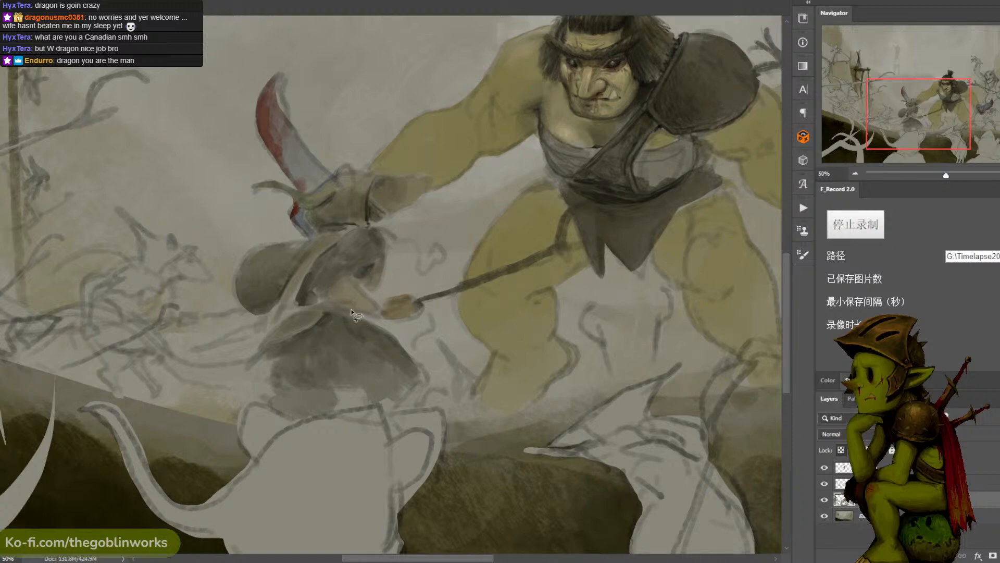
left_click_drag(356, 314, 329, 302)
key("ctrl+d")
- Toggle the visibility of the upper three layers to examine which parts of the painting each one holds
key("ctrl+minus")
key("ctrl+minus")
left_click_drag(440, 226, 457, 184)
key("ctrl+plus")
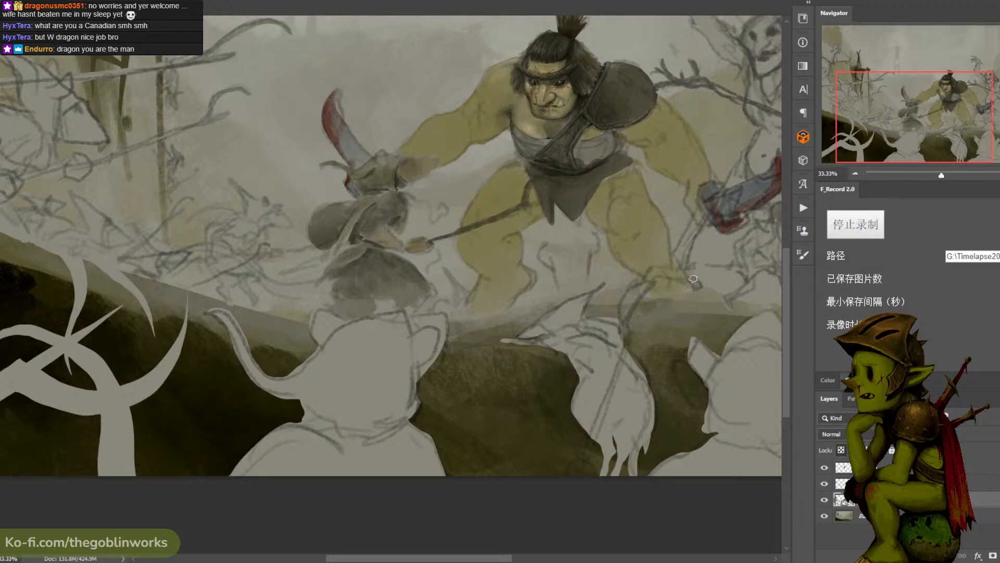
left_click_drag(606, 383, 611, 375)
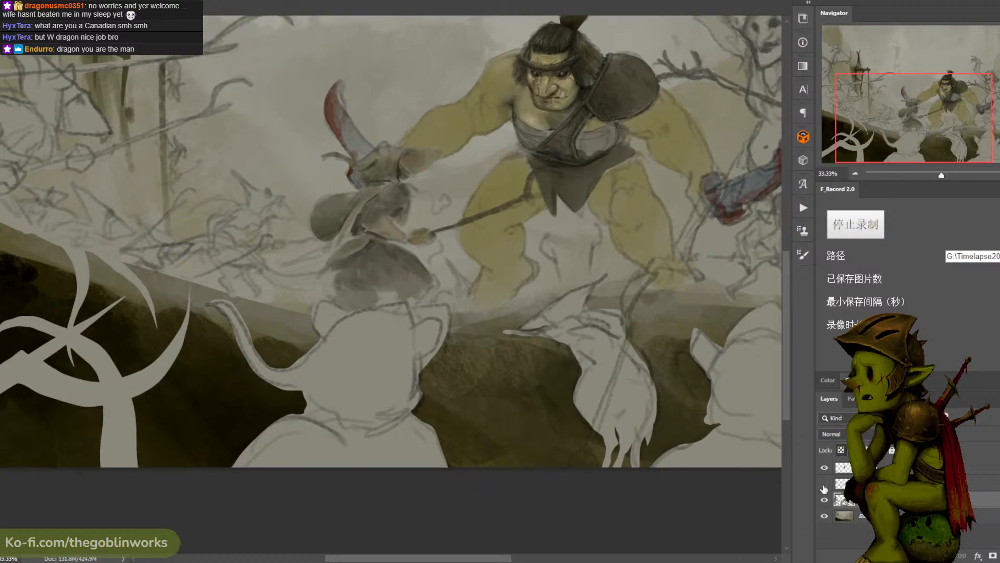
left_click(824, 466)
left_click(824, 466)
left_click(824, 484)
left_click(825, 485)
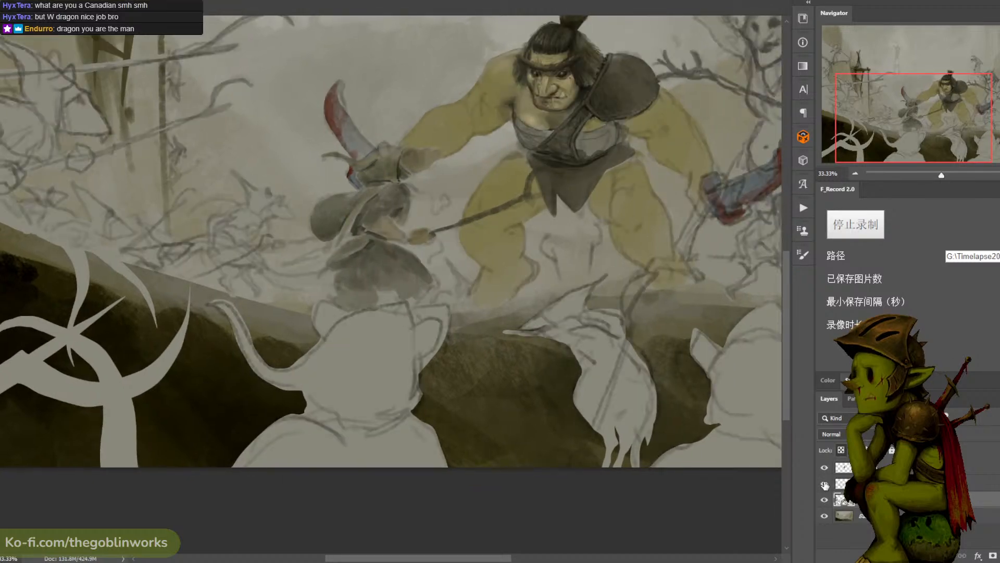
left_click(825, 499)
left_click(825, 499)
left_click(825, 499)
left_click(825, 499)
- Lasso the fill of the foreground rat silhouette with the curled tail, shift it left with Free Transform, and deselect
mouse_move(451, 306)
left_mouse_down()
mouse_move(350, 312)
mouse_move(315, 289)
mouse_move(303, 322)
mouse_move(285, 331)
mouse_move(234, 290)
mouse_move(198, 298)
mouse_move(212, 402)
mouse_move(256, 427)
left_mouse_up()
left_click_drag(237, 300, 279, 289)
mouse_move(447, 324)
left_mouse_down()
mouse_move(467, 404)
mouse_move(208, 443)
mouse_move(225, 417)
left_mouse_up()
key("ctrl+t")
mouse_move(423, 381)
left_mouse_down()
mouse_move(426, 399)
mouse_move(444, 396)
mouse_move(446, 410)
mouse_move(438, 392)
mouse_move(406, 377)
mouse_move(370, 378)
left_mouse_up()
left_click_drag(430, 374, 411, 392)
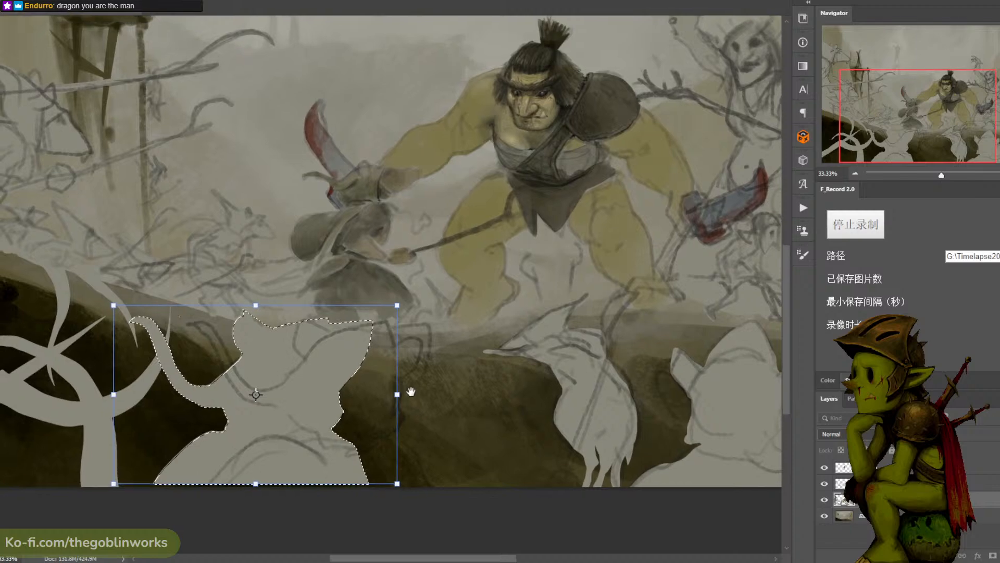
key("Return")
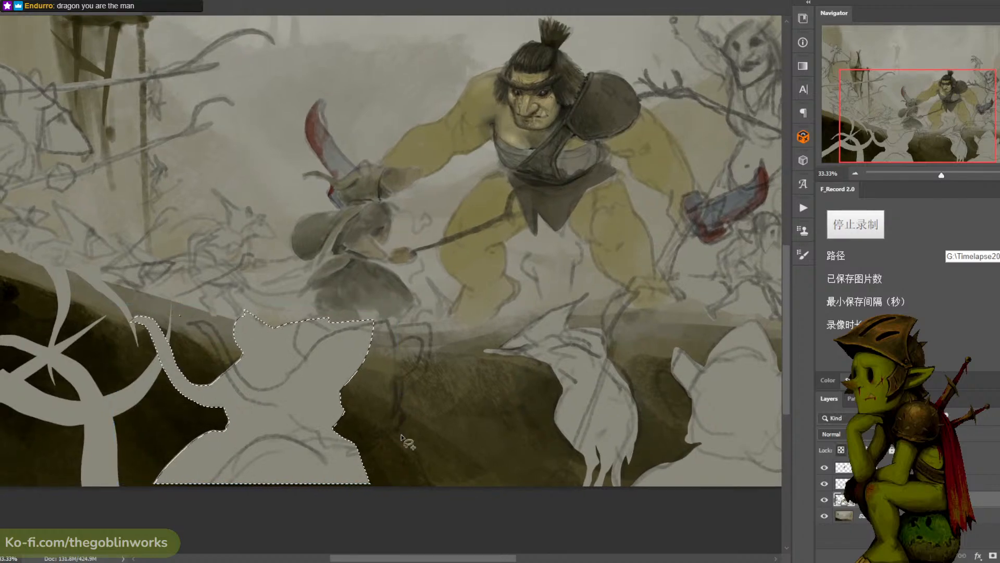
key("ctrl+d")
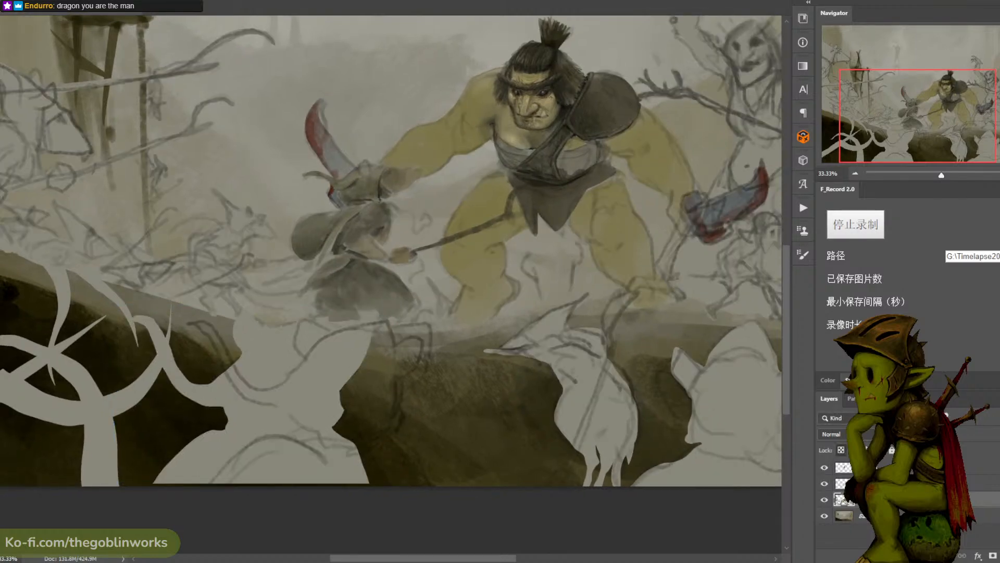
- Lasso the sketch lines of the curled-tail foreground rat, shift them left onto its pale fill with Free Transform, and deselect
key("alt+bracketright")
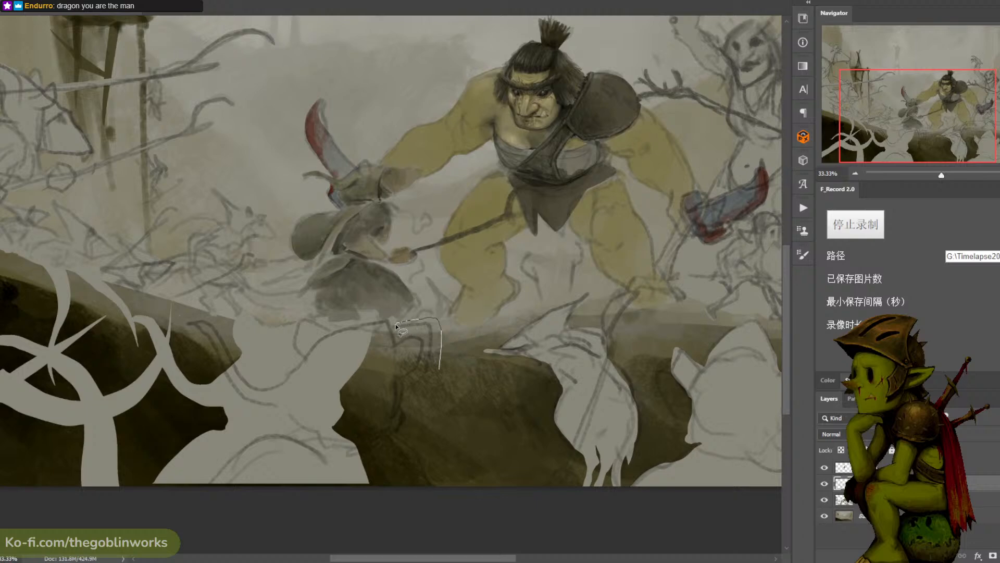
left_click_drag(396, 323, 334, 326)
mouse_move(219, 316)
left_mouse_down()
mouse_move(188, 385)
mouse_move(263, 486)
mouse_move(441, 367)
left_mouse_up()
mouse_move(386, 327)
left_mouse_down()
mouse_move(371, 332)
mouse_move(386, 329)
mouse_move(397, 344)
mouse_move(412, 329)
left_mouse_up()
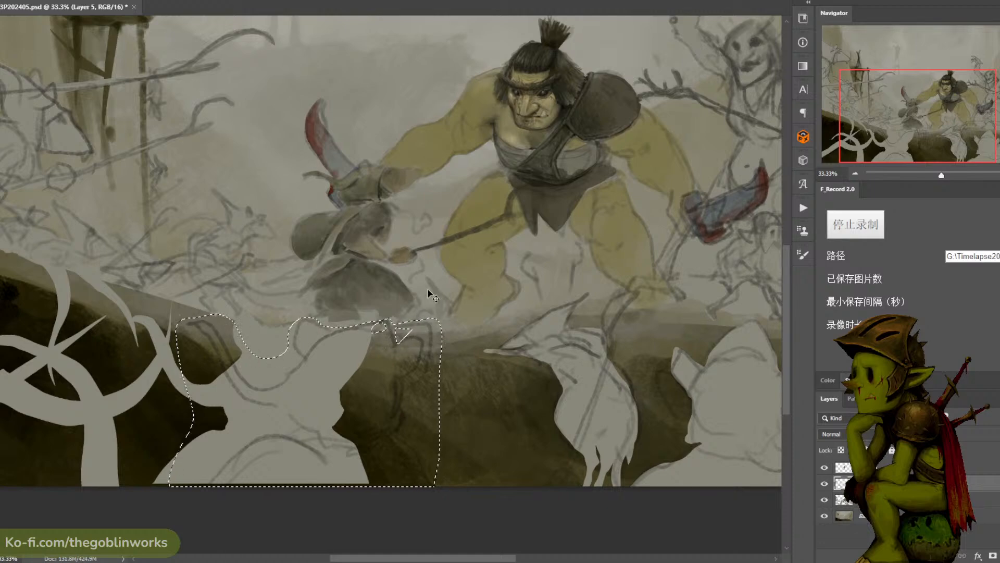
key("ctrl+t")
left_click_drag(417, 390, 357, 386)
key("Return")
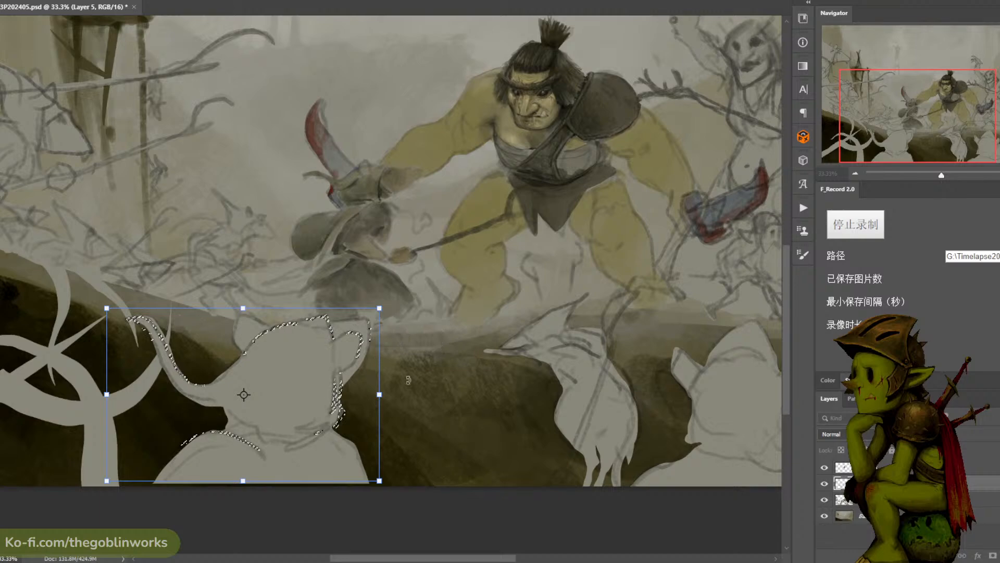
key("ctrl+d")
- Toggle the visibility of the rat's sketch layer and examine how the shifted lines fit the silhouette and the whole composition
scroll(410, 386, "down", 1)
scroll(410, 385, "up", 2)
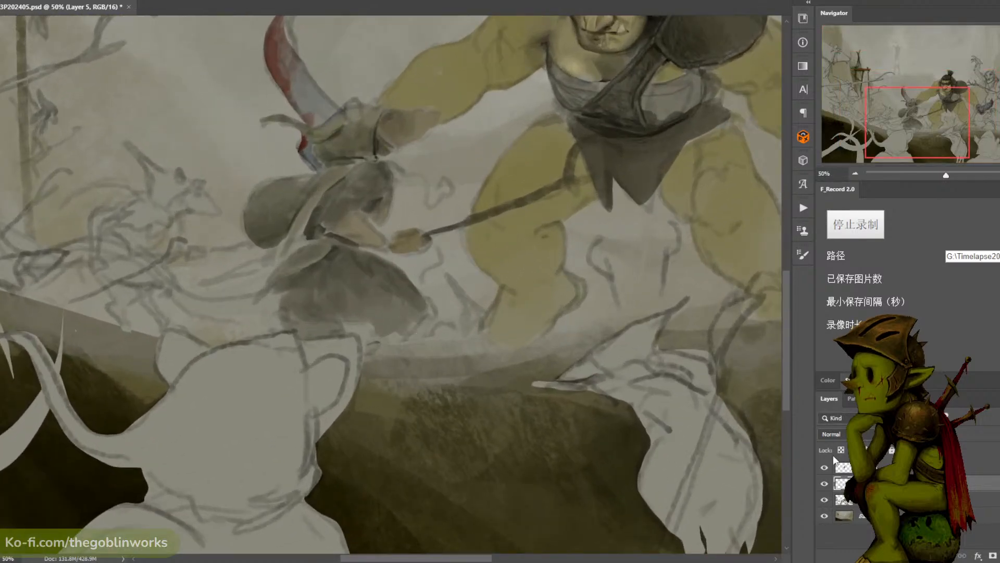
left_click(824, 484)
left_click(825, 483)
left_click_drag(407, 332, 397, 344)
key("ctrl+minus")
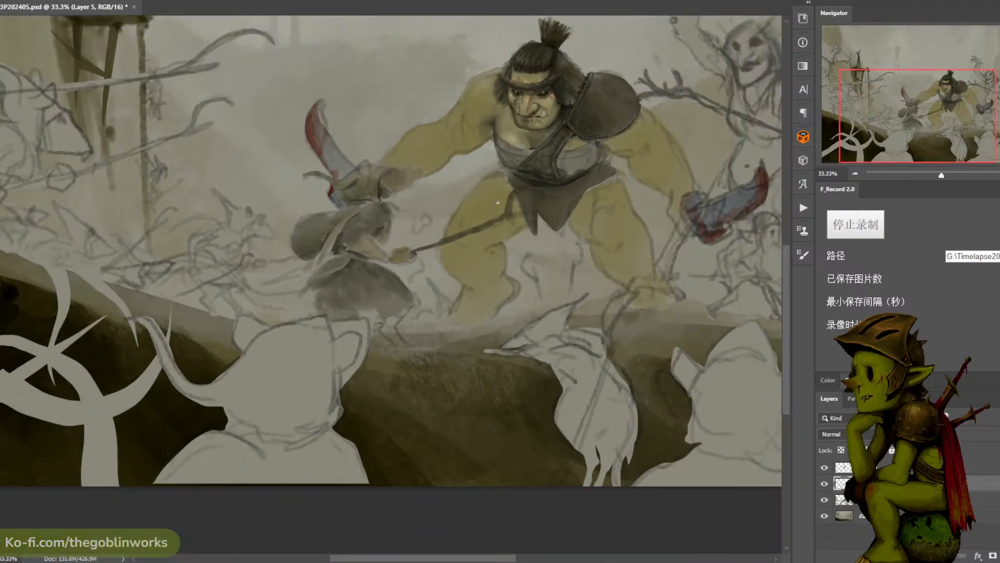
key("ctrl+minus")
key("ctrl+plus")
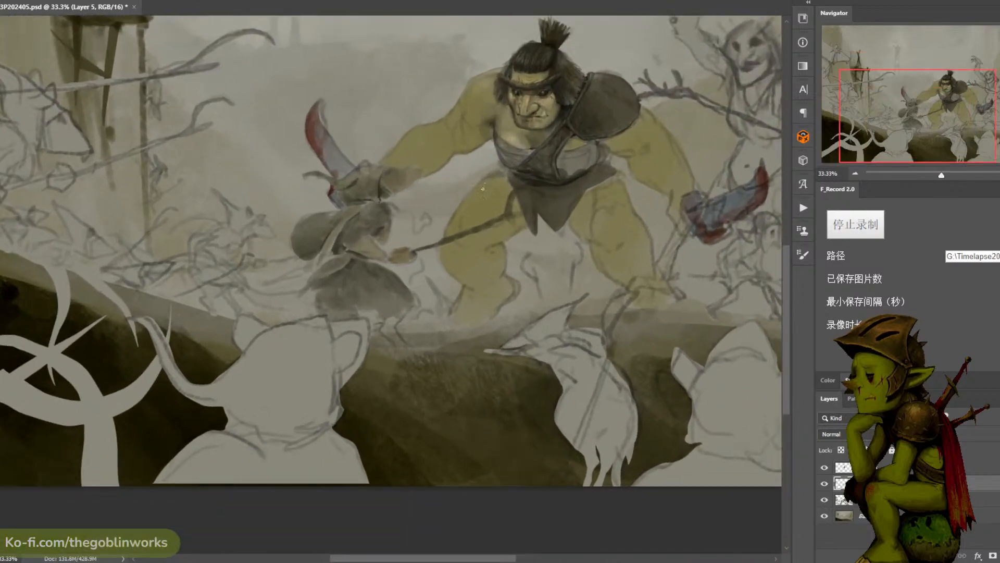
- Lasso the bent lower leg beneath the robed figure's hem, paint it muted brown on the figure layer, and clear the selection
left_click(846, 500)
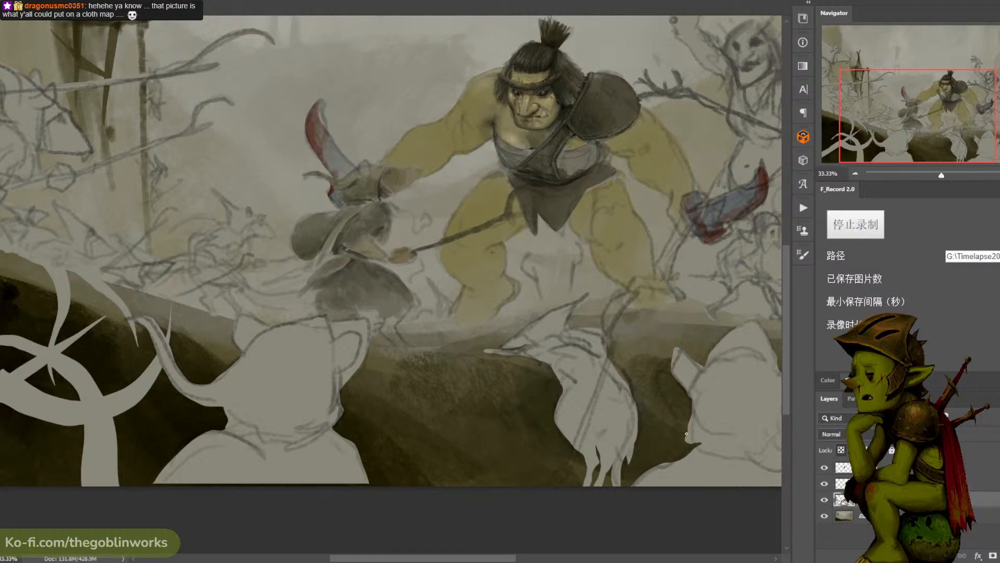
left_click(349, 259, "alt")
left_click_drag(370, 303, 389, 310)
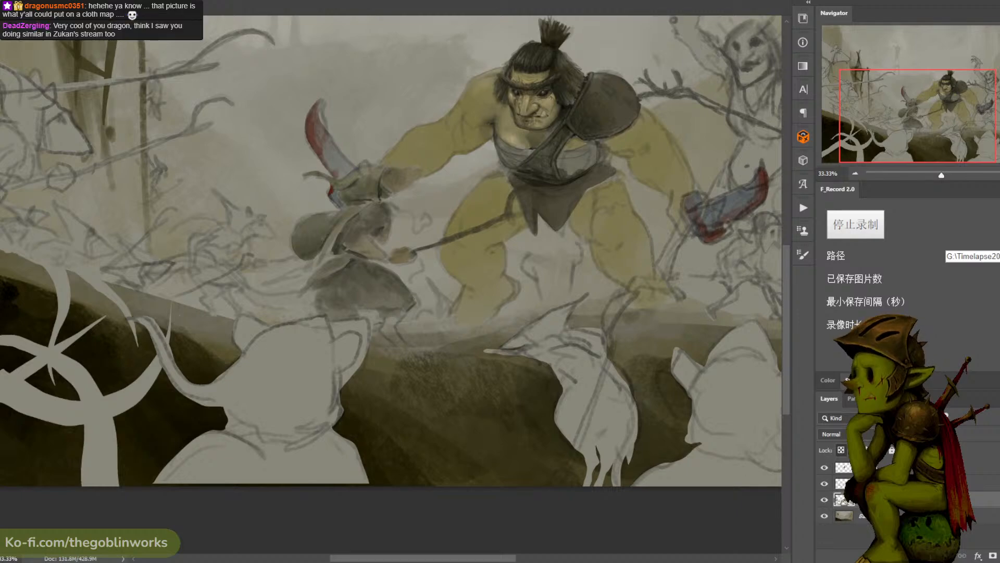
left_click(845, 468)
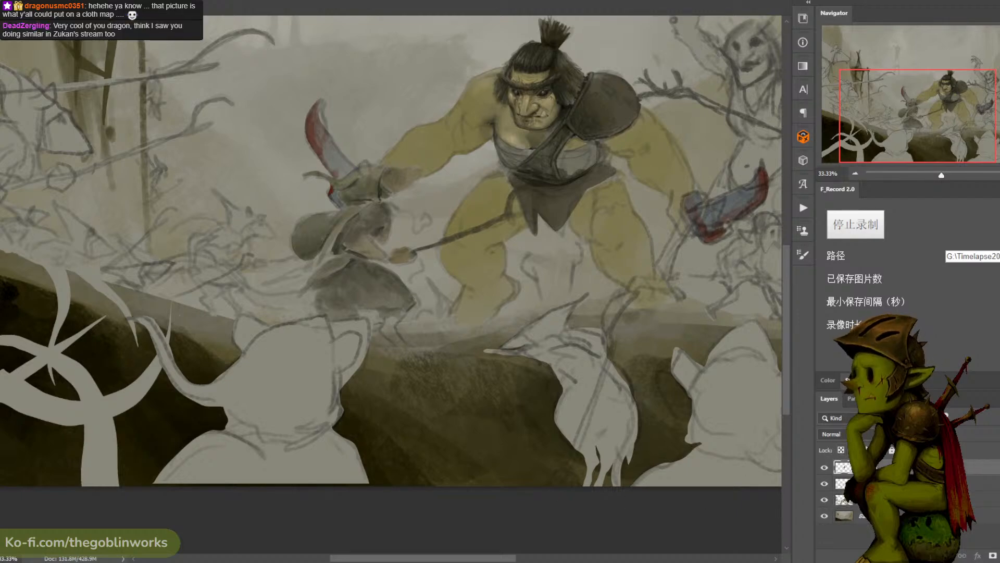
left_click(906, 500)
key("l")
mouse_move(406, 309)
left_mouse_down()
mouse_move(394, 328)
mouse_move(413, 333)
mouse_move(380, 332)
left_mouse_up()
key("ctrl+z")
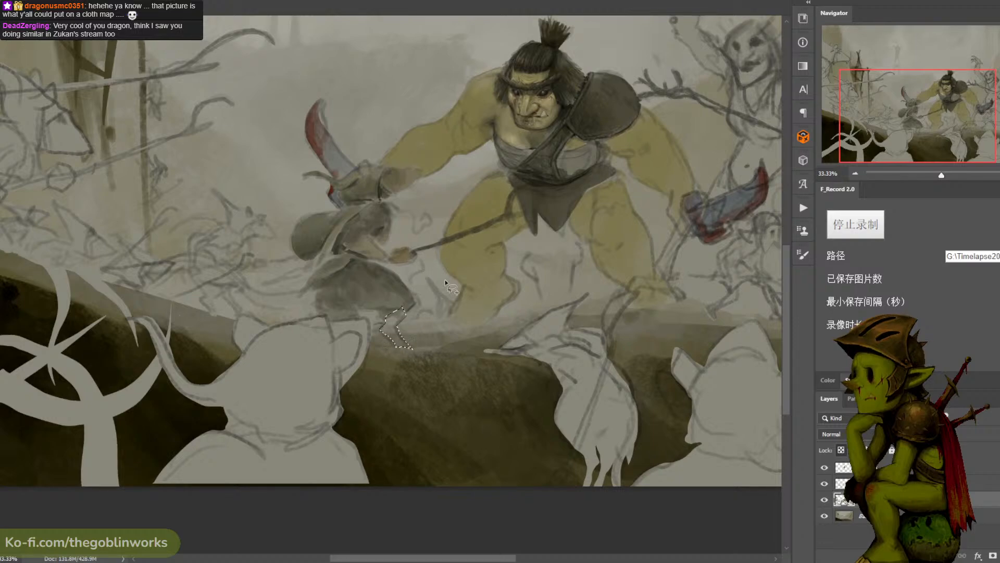
key("b")
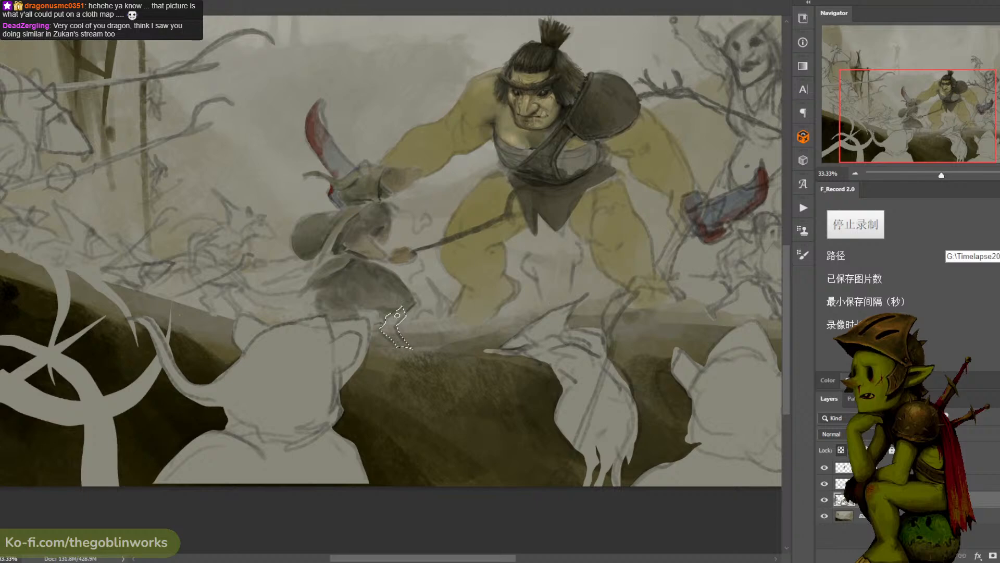
left_click_drag(396, 323, 408, 352)
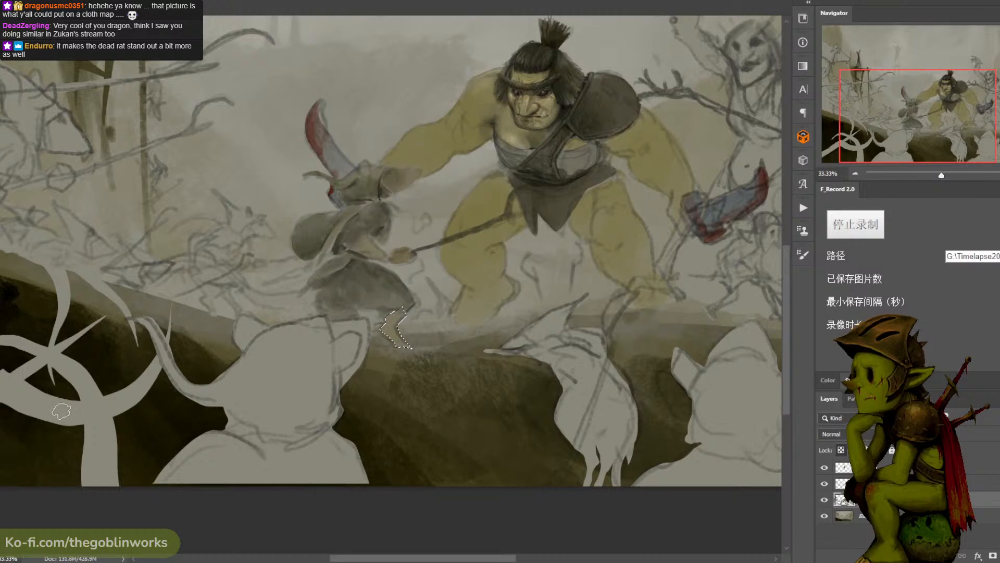
left_click(2, 423)
left_click(603, 224)
left_click(809, 126)
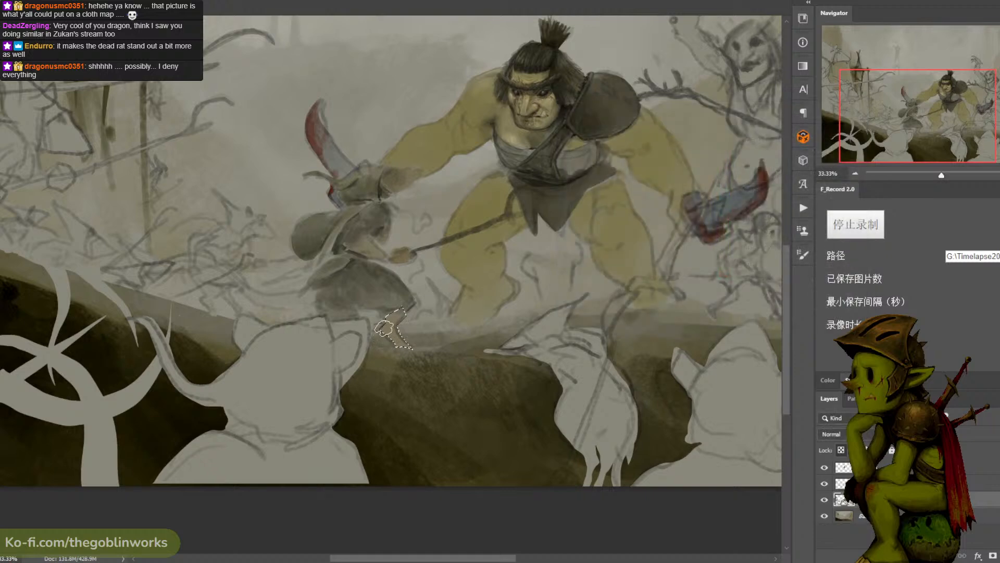
mouse_move(385, 327)
left_mouse_down()
mouse_move(402, 354)
mouse_move(394, 323)
left_mouse_up()
key("ctrl+d")
key("ctrl+minus")
key("ctrl+minus")
key("ctrl+plus")
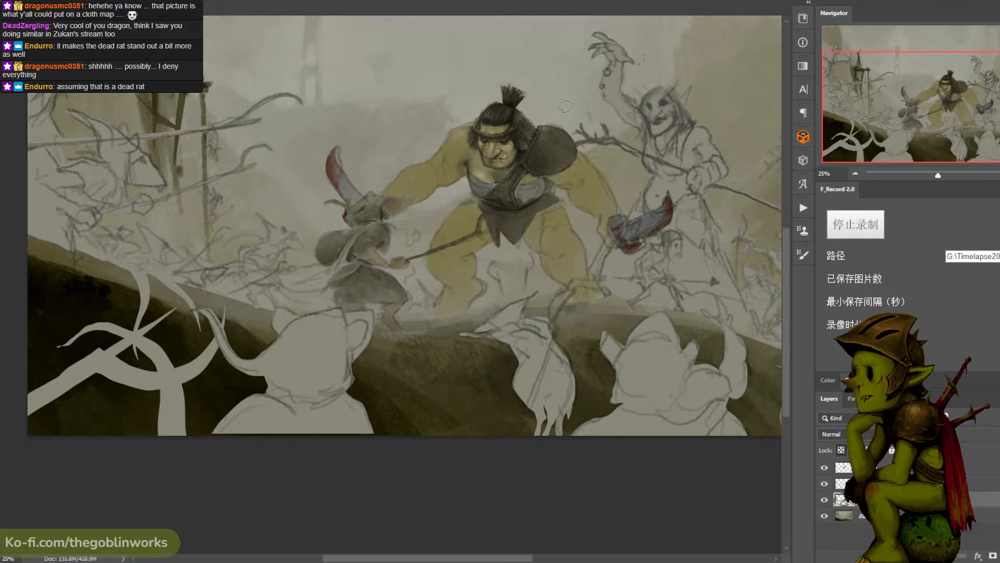
key("ctrl+minus")
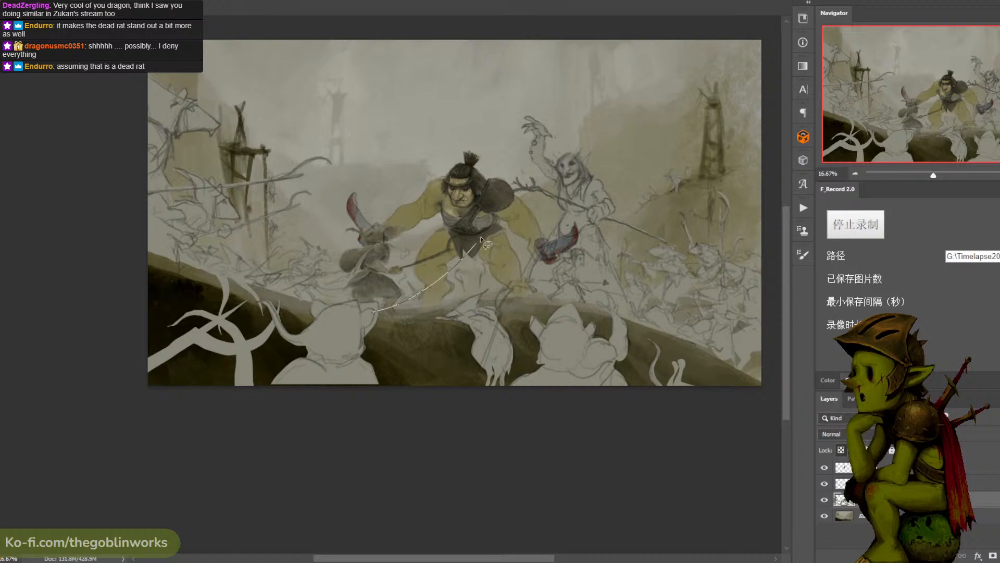
mouse_move(181, 149)
left_mouse_down()
mouse_move(391, 298)
mouse_move(508, 220)
left_mouse_up()
key("ctrl+d")
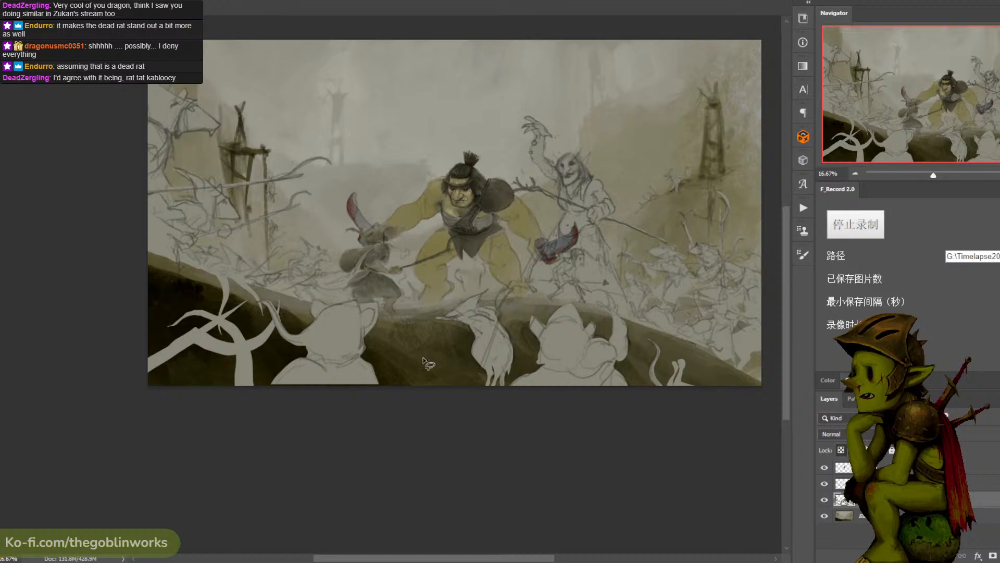
left_click_drag(428, 364, 437, 370)
key("ctrl+d")
key("ctrl+plus")
left_click_drag(531, 192, 527, 159)
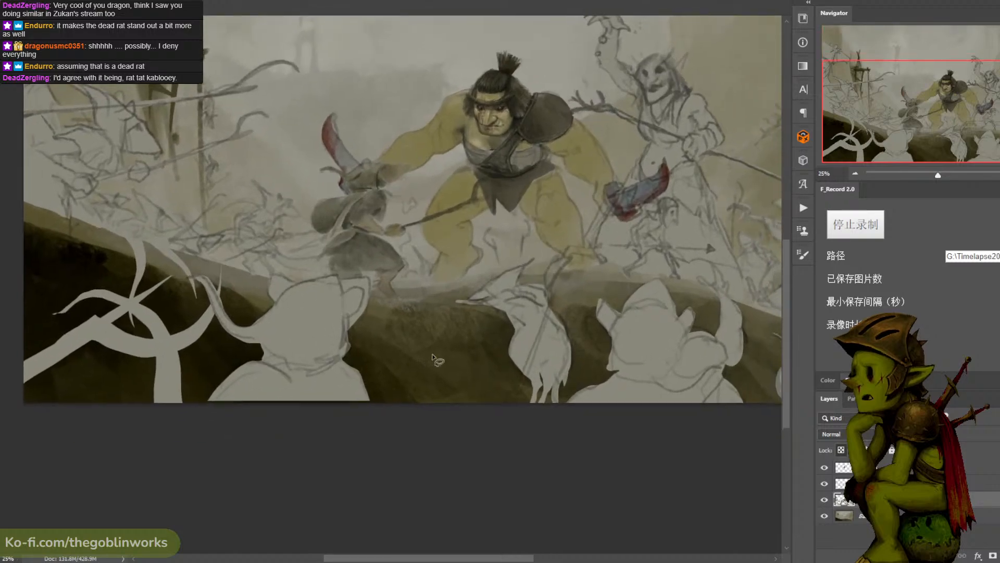
mouse_move(402, 384)
left_mouse_down()
mouse_move(459, 377)
mouse_move(480, 411)
left_mouse_up()
key("ctrl+d")
mouse_move(394, 391)
left_mouse_down()
mouse_move(462, 333)
mouse_move(480, 424)
left_mouse_up()
key("ctrl+d")
left_click_drag(373, 396, 449, 300)
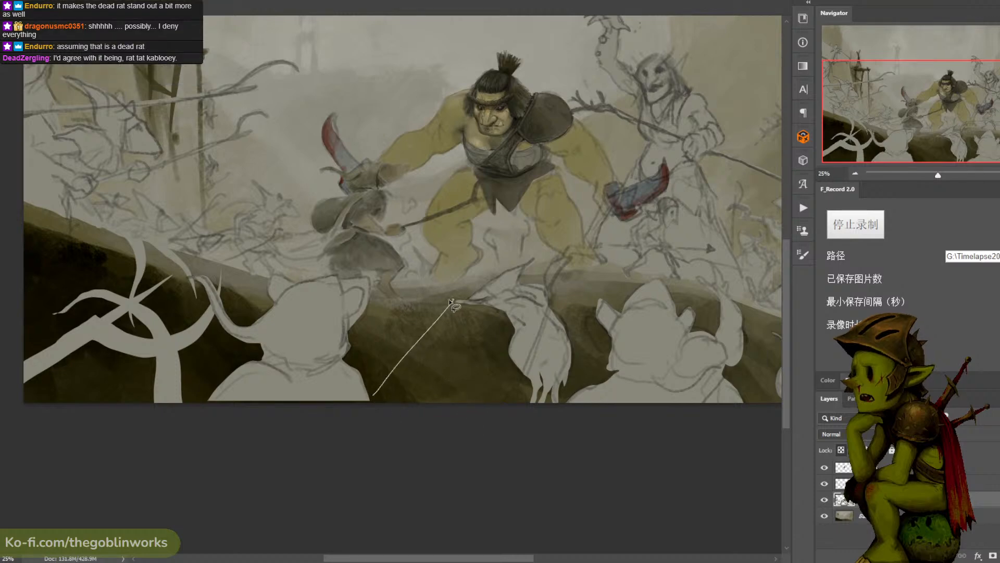
left_click_drag(358, 368, 436, 321)
left_click_drag(334, 346, 448, 347)
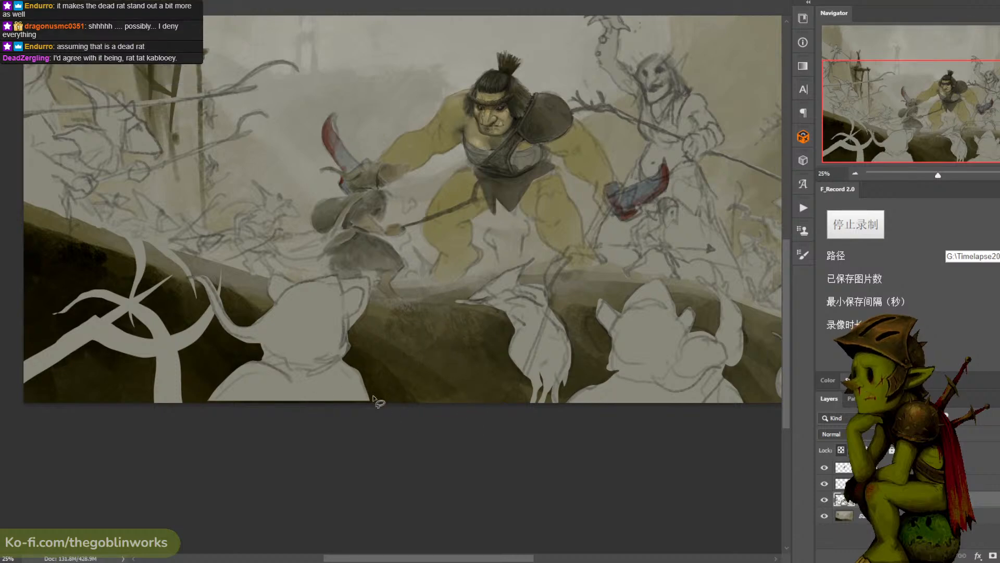
mouse_move(373, 396)
left_mouse_down()
mouse_move(433, 332)
mouse_move(376, 396)
mouse_move(418, 352)
mouse_move(405, 370)
mouse_move(423, 366)
mouse_move(448, 317)
mouse_move(450, 349)
mouse_move(377, 405)
left_mouse_up()
key("ctrl+minus")
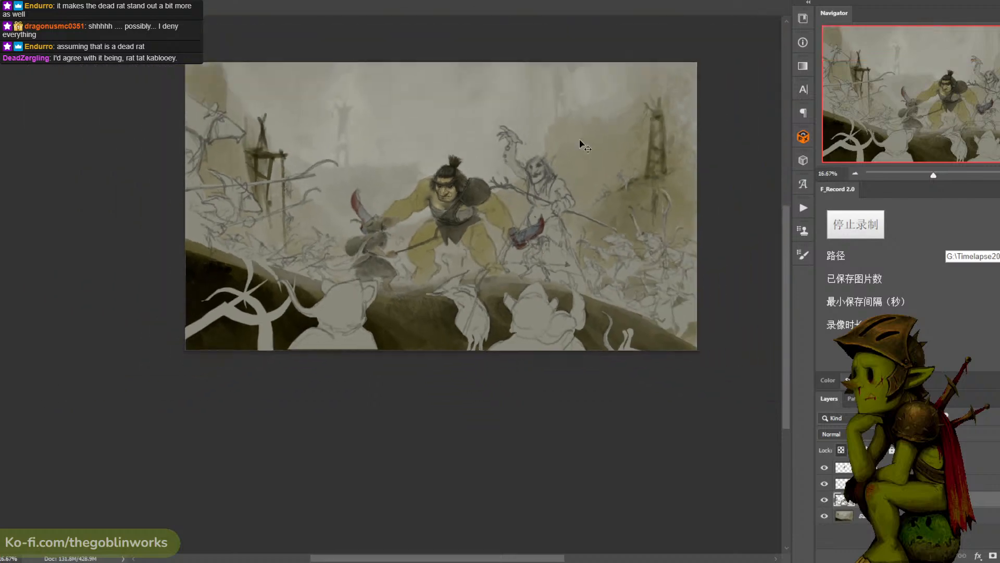
key("ctrl+plus")
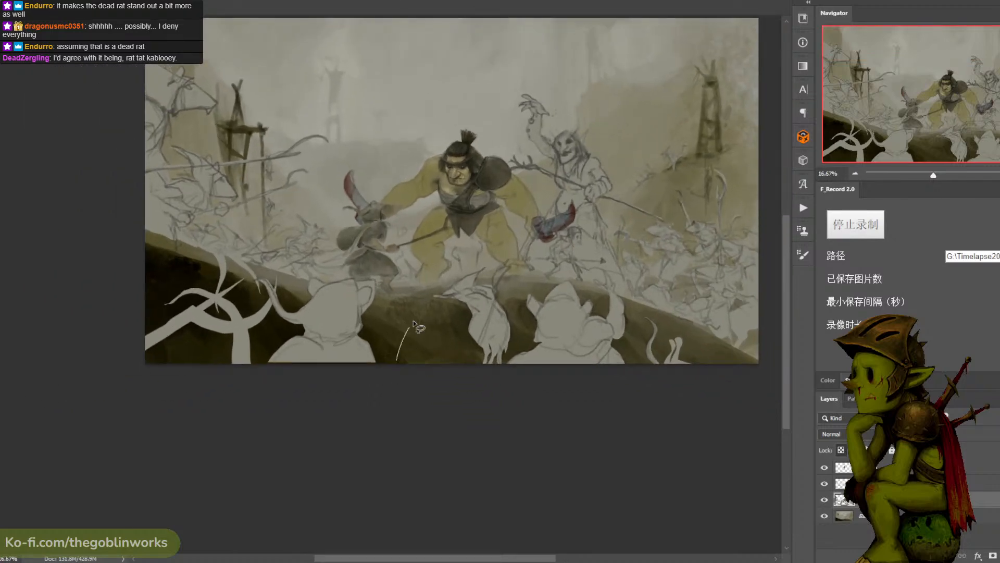
key("ctrl+plus")
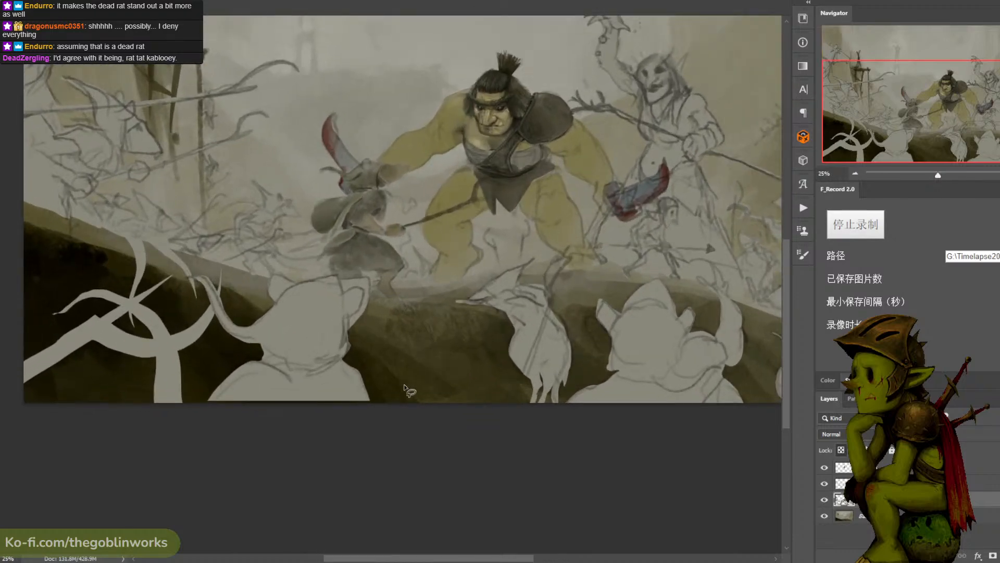
- Try a pale, pointed lasso-filled silhouette along the lower edge between the curled-tail rat and the hanging rat
mouse_move(406, 414)
left_mouse_down()
mouse_move(413, 376)
mouse_move(420, 383)
mouse_move(459, 345)
mouse_move(503, 403)
mouse_move(466, 435)
left_mouse_up()
key("ctrl+minus")
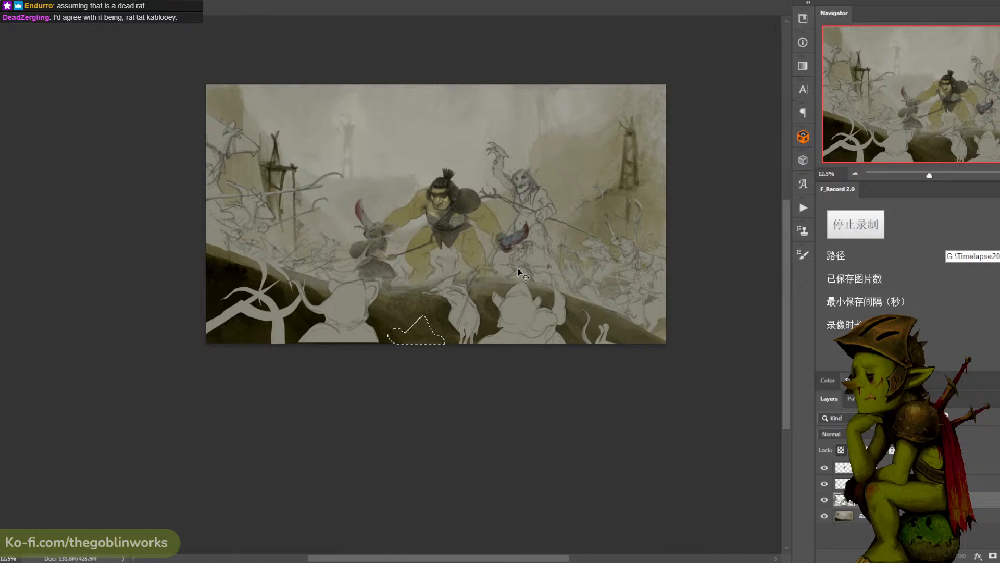
scroll(365, 287, "up", 2)
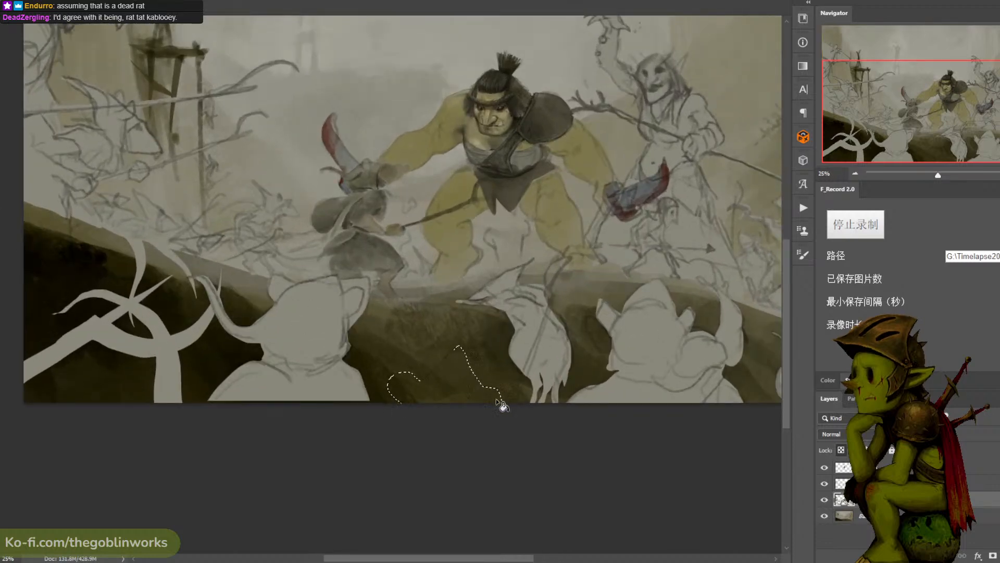
left_click(464, 386)
key("ctrl+d")
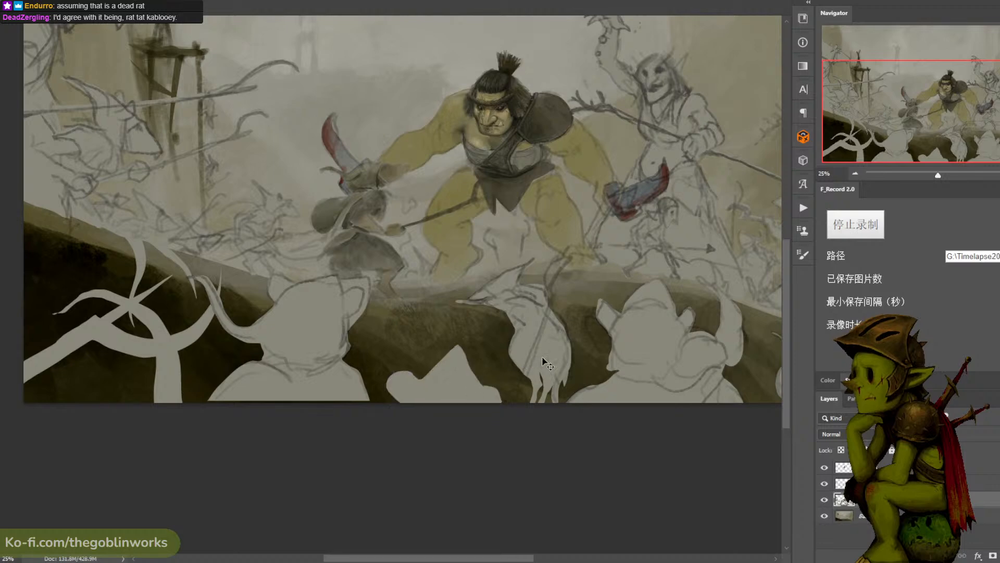
scroll(542, 359, "down", 2)
scroll(616, 314, "up", 1)
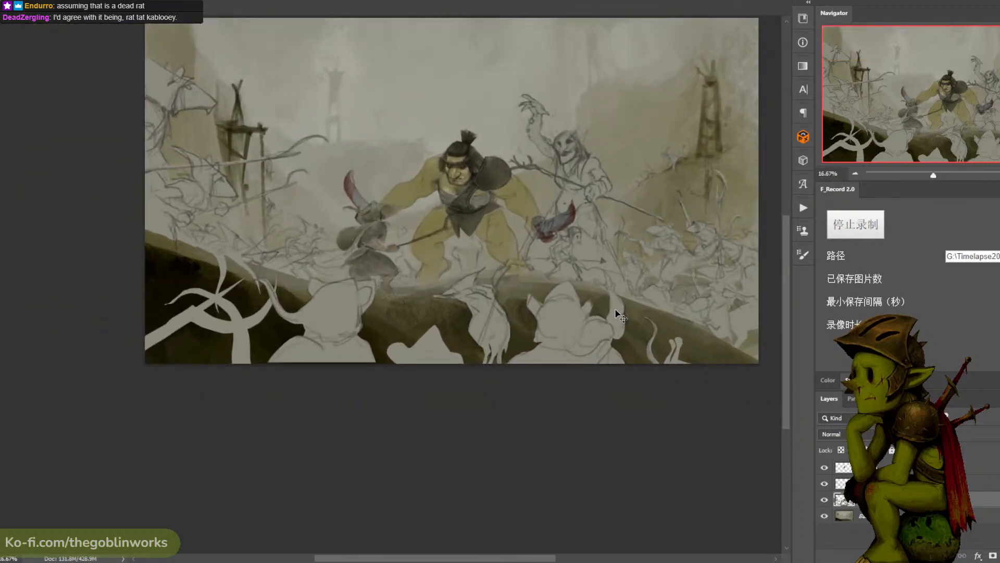
key("ctrl+shift+d")
- Lasso a small silhouette with a hooked tail rising from the lower edge between the curled-tail rat and the hanging rat
key("ctrl+plus")
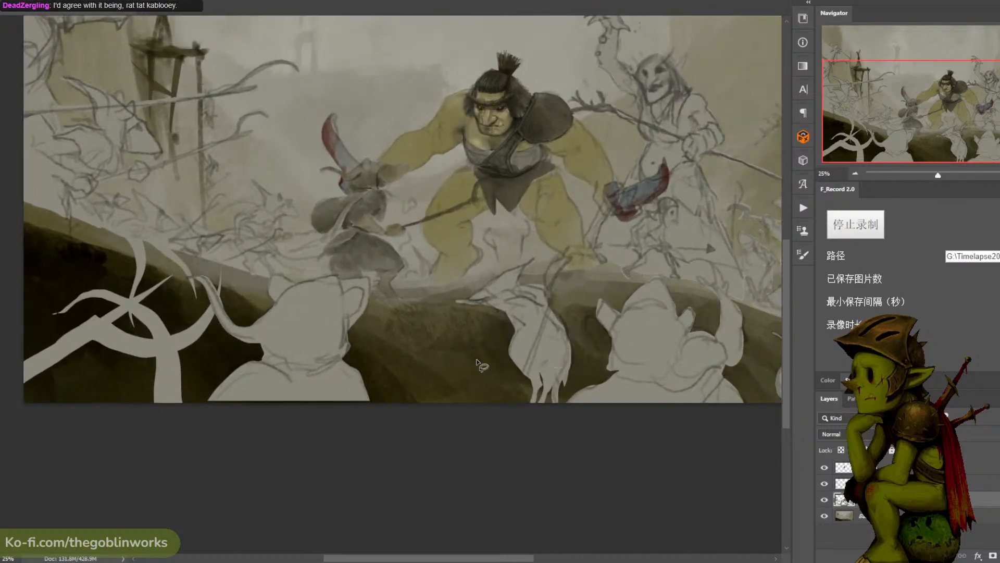
mouse_move(485, 348)
left_mouse_down()
mouse_move(407, 395)
mouse_move(424, 375)
mouse_move(457, 372)
mouse_move(444, 377)
mouse_move(456, 371)
mouse_move(436, 351)
left_mouse_up()
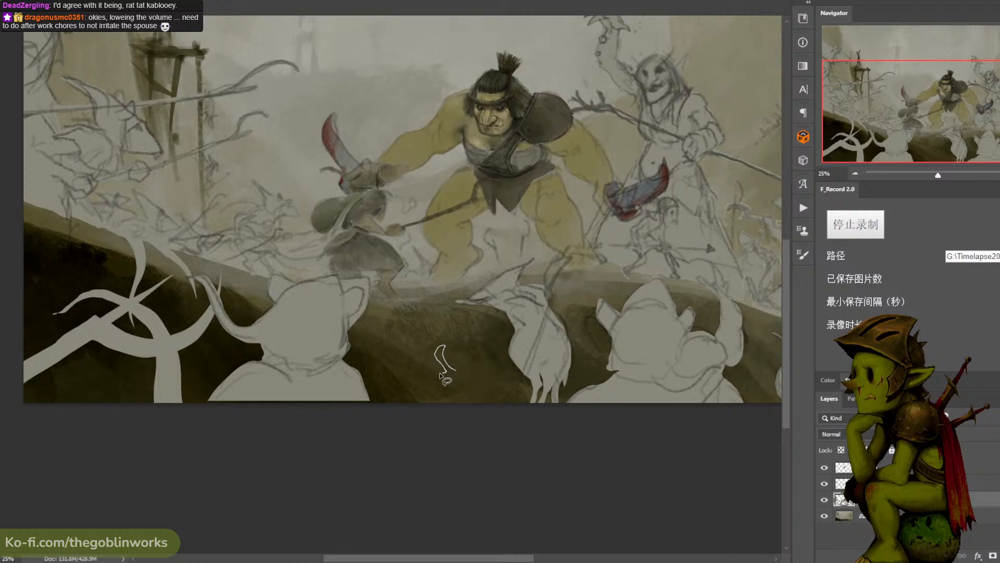
mouse_move(441, 375)
left_mouse_down()
mouse_move(421, 384)
mouse_move(423, 410)
mouse_move(464, 422)
left_mouse_up()
mouse_move(483, 376)
left_mouse_down()
mouse_move(469, 338)
mouse_move(495, 331)
mouse_move(504, 344)
mouse_move(499, 329)
mouse_move(467, 334)
left_mouse_up()
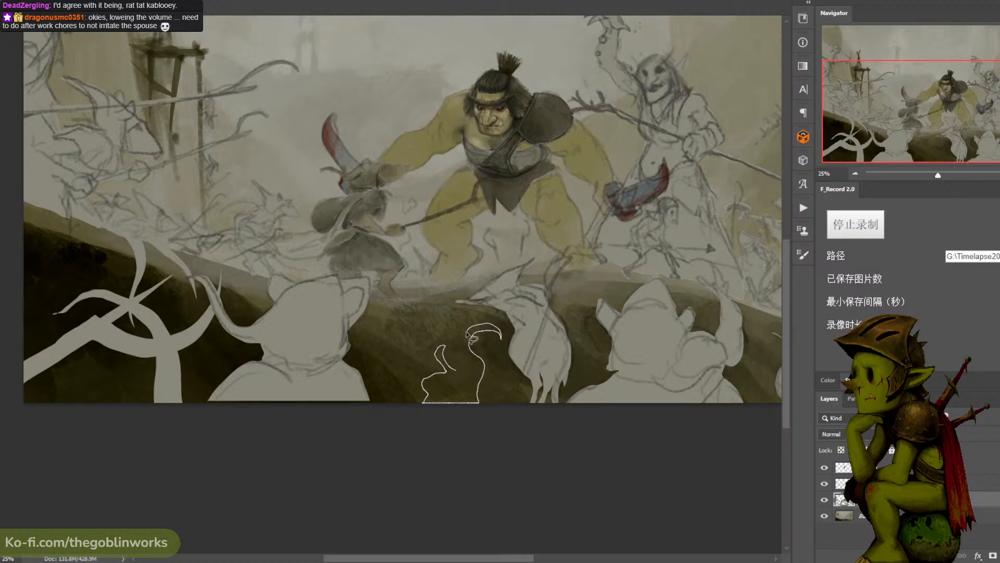
mouse_move(456, 376)
left_mouse_down()
mouse_move(467, 357)
mouse_move(468, 369)
mouse_move(434, 376)
mouse_move(424, 364)
mouse_move(439, 372)
mouse_move(432, 348)
mouse_move(443, 368)
left_mouse_up()
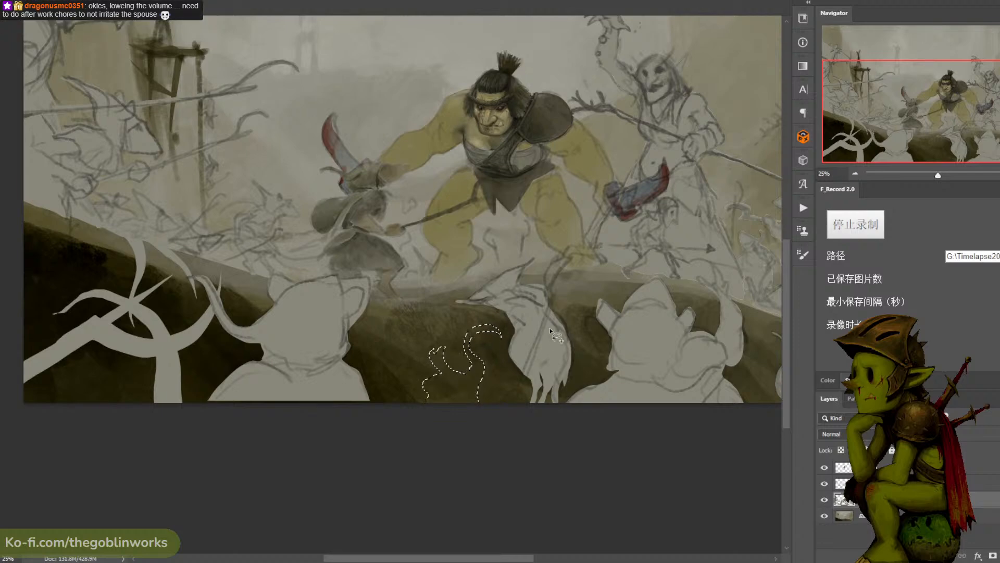
- Refine the lassoed hooked-tail silhouette at the lower edge, fill it with the pale grey of the other rats, and clear the selection
mouse_move(477, 352)
left_mouse_down()
mouse_move(486, 421)
mouse_move(506, 383)
mouse_move(454, 380)
mouse_move(472, 357)
left_mouse_up()
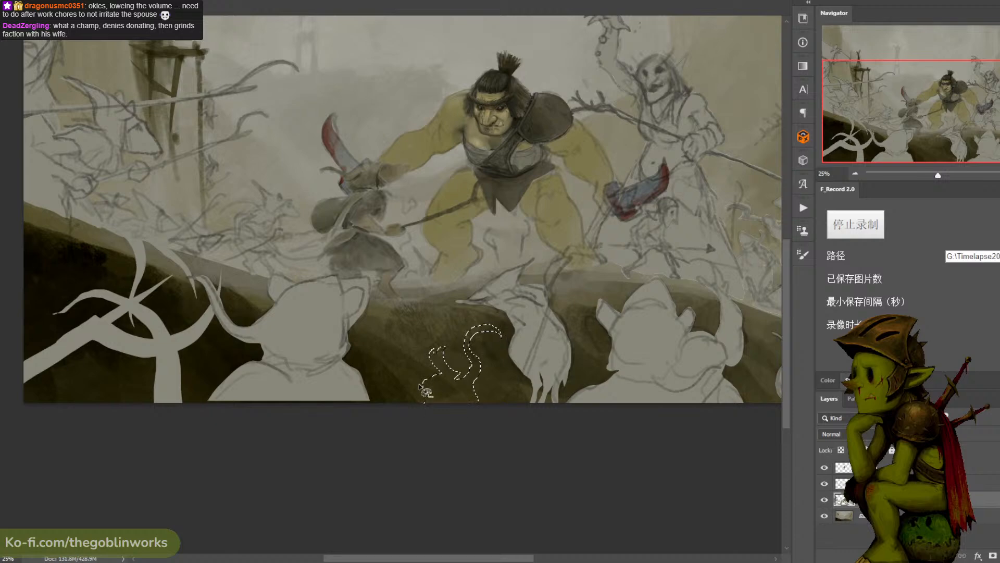
mouse_move(421, 386)
left_mouse_down()
mouse_move(434, 397)
mouse_move(426, 412)
left_mouse_up()
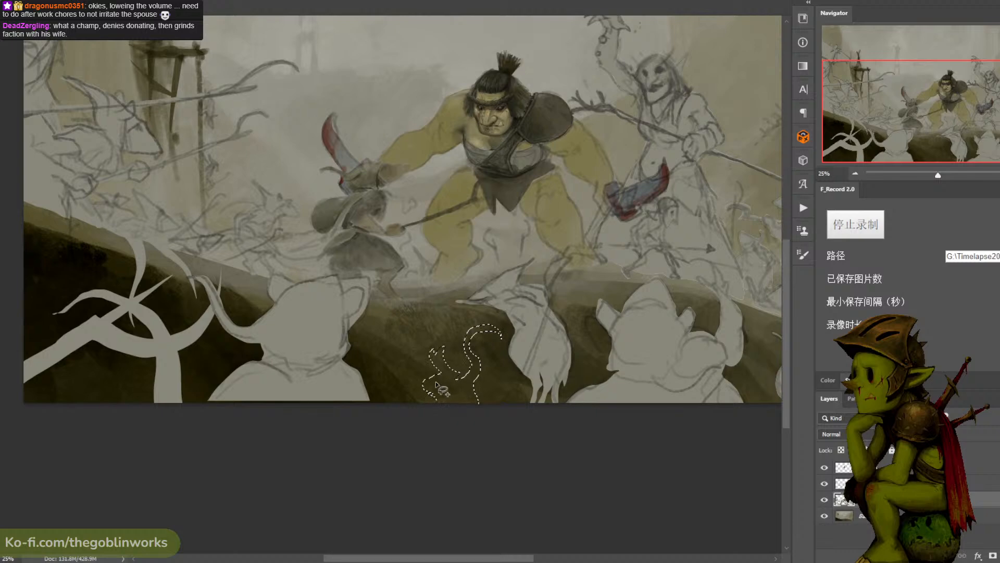
mouse_move(427, 381)
left_mouse_down()
mouse_move(420, 394)
mouse_move(446, 413)
mouse_move(472, 377)
mouse_move(454, 422)
mouse_move(501, 405)
mouse_move(496, 389)
left_mouse_up()
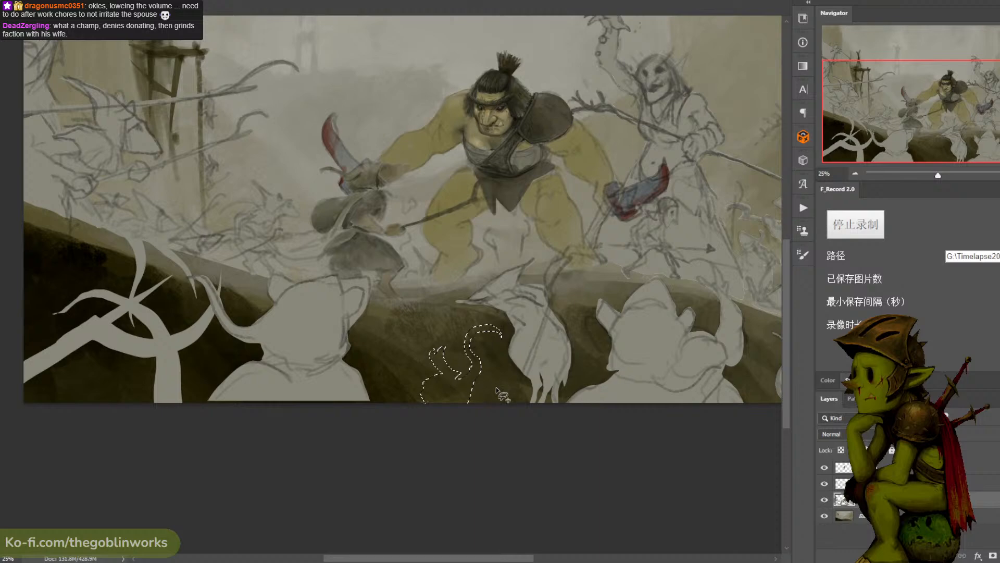
key("ctrl+z")
key("ctrl+d")
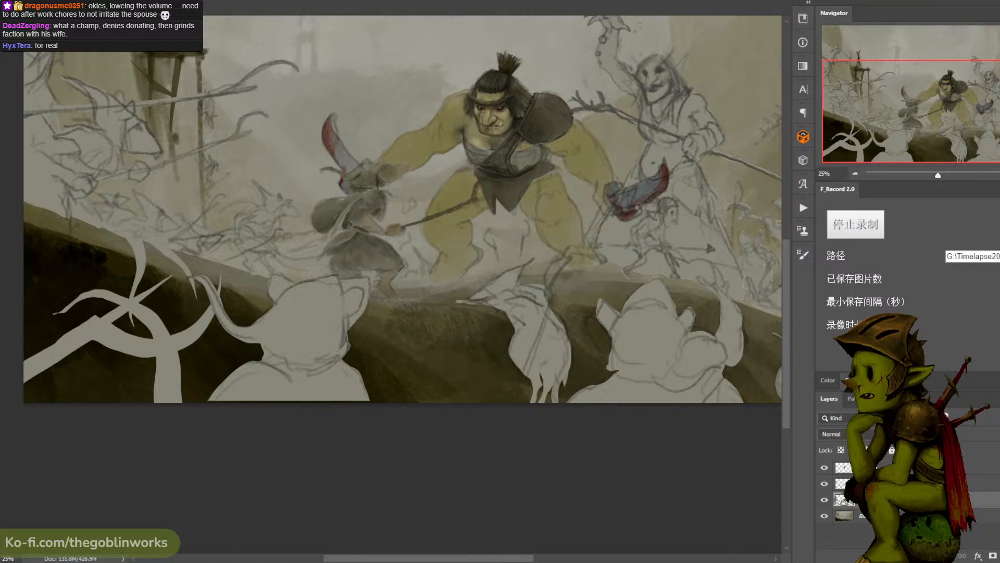
left_click_drag(455, 347, 423, 402)
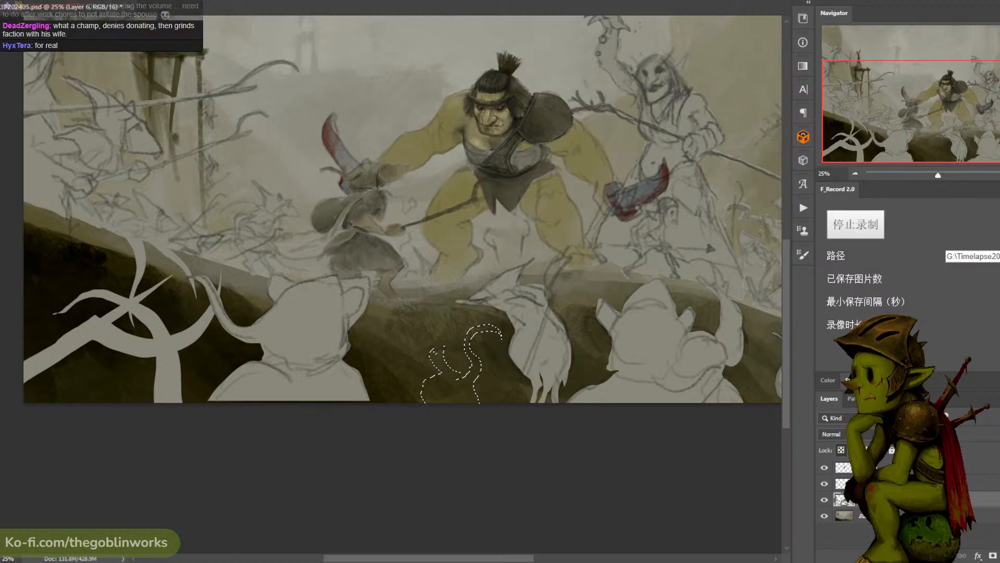
left_click(841, 451)
left_click(458, 387)
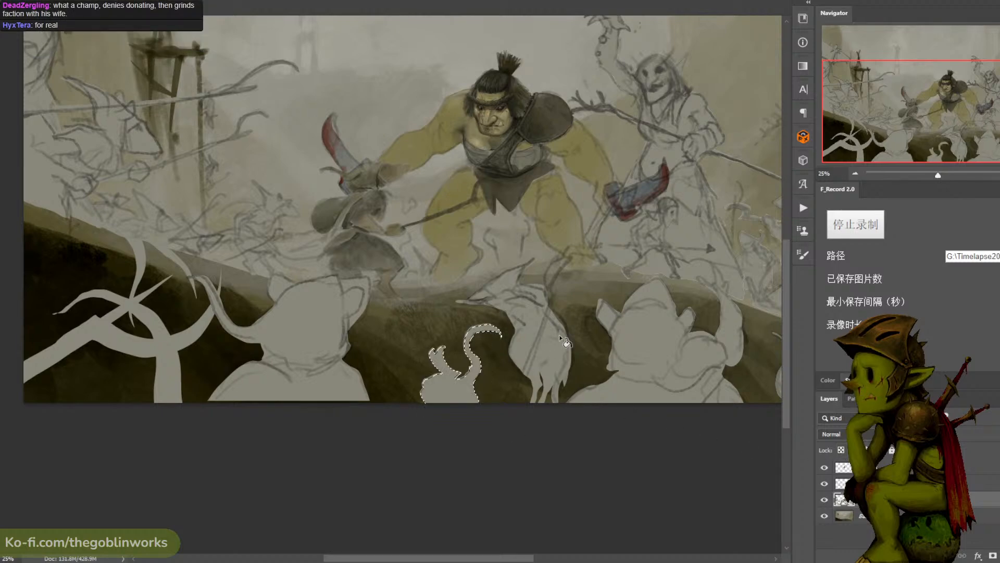
key("ctrl+d")
- Shift the hooked-tail silhouette closer against the hanging rat, clear the selection, and save the illustration
key("ctrl+minus")
key("ctrl+minus")
key("ctrl+plus")
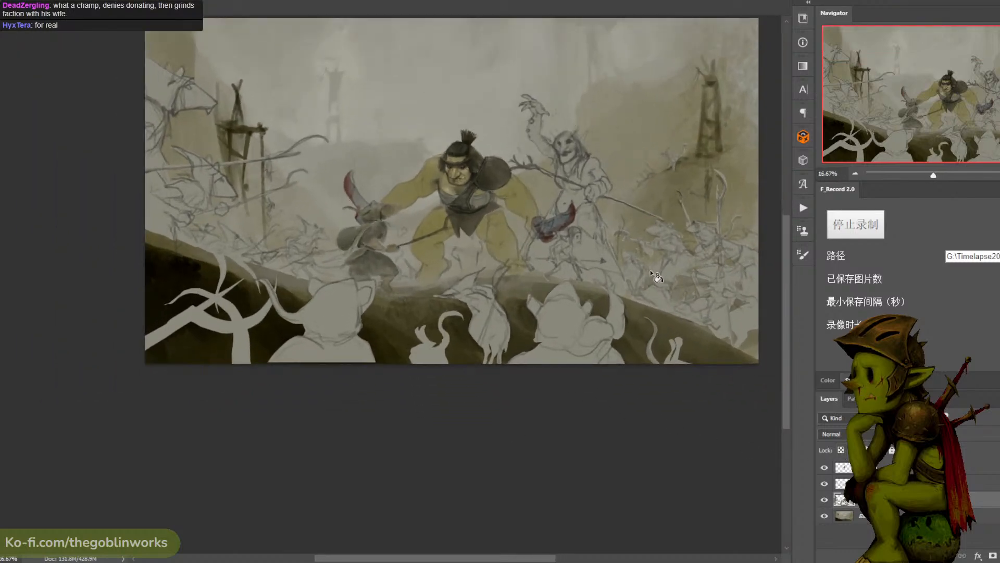
key("ctrl+plus")
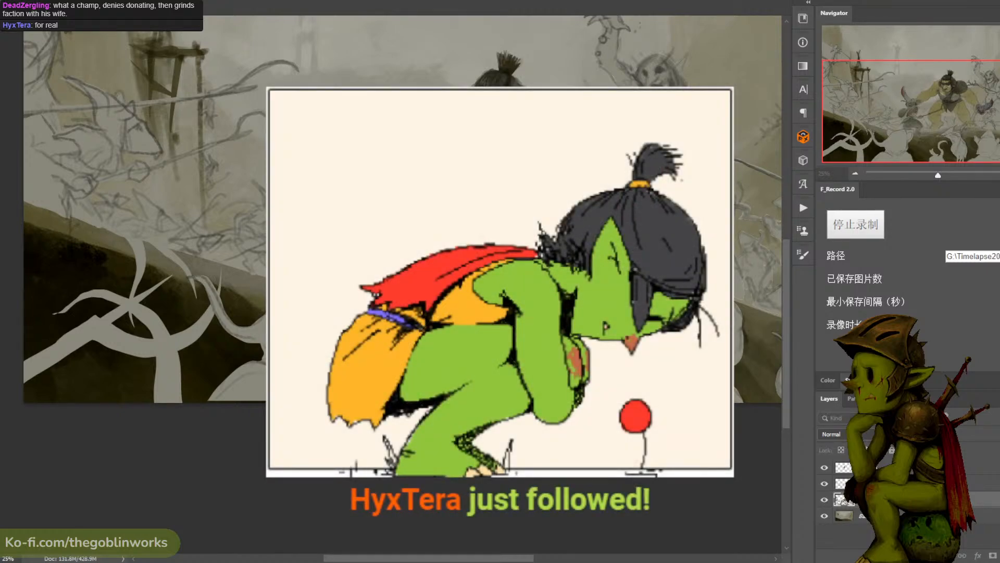
left_click_drag(529, 388, 526, 397)
left_click_drag(561, 365, 561, 357)
left_click_drag(510, 393, 515, 390)
key("Return")
key("ctrl+d")
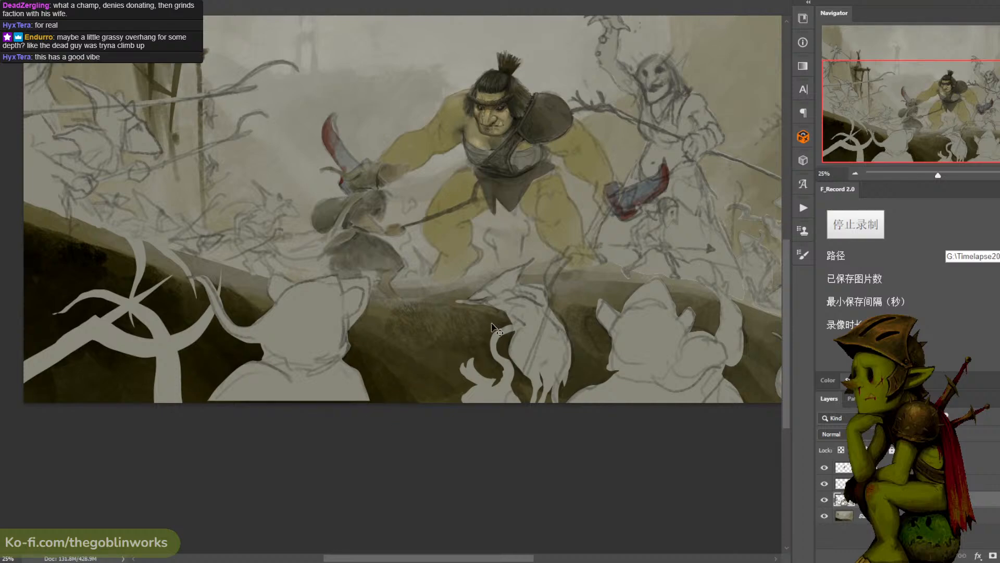
scroll(492, 323, "up", 1)
left_click_drag(491, 323, 504, 369)
key("ctrl+minus")
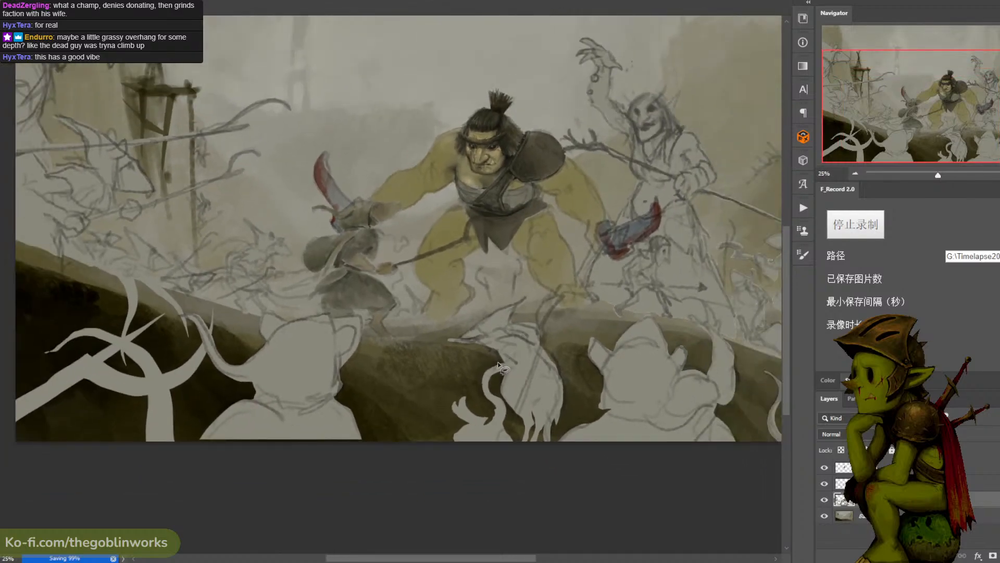
- Lasso a bracket-shaped area on the dark bank beside the hanging rat and fill it darker brown on the background layer
mouse_move(388, 366)
left_mouse_down()
mouse_move(439, 388)
mouse_move(463, 367)
mouse_move(384, 344)
mouse_move(388, 364)
left_mouse_up()
key("ctrl+d")
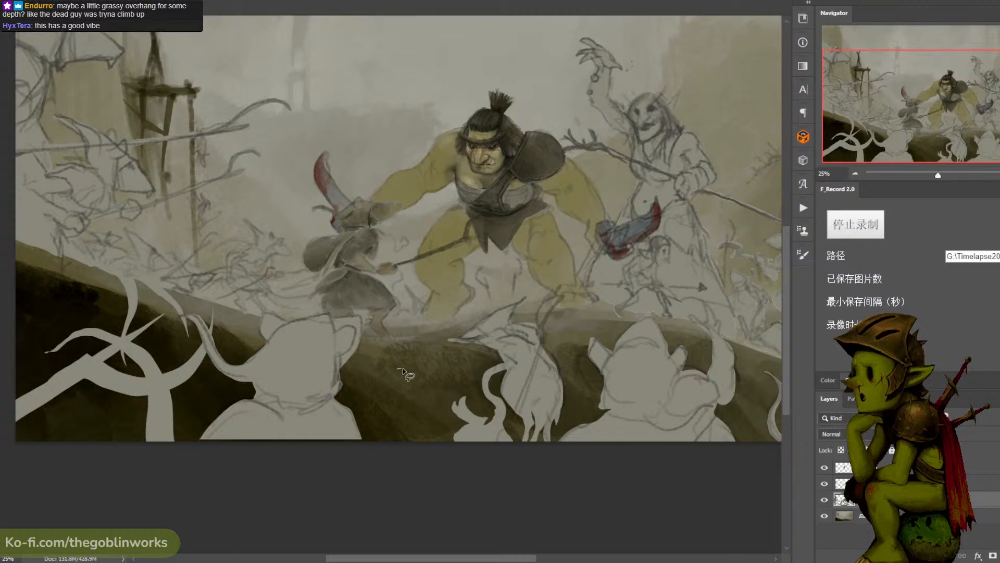
mouse_move(397, 368)
left_mouse_down()
mouse_move(437, 372)
mouse_move(431, 355)
mouse_move(392, 360)
mouse_move(398, 370)
mouse_move(459, 367)
mouse_move(398, 368)
left_mouse_up()
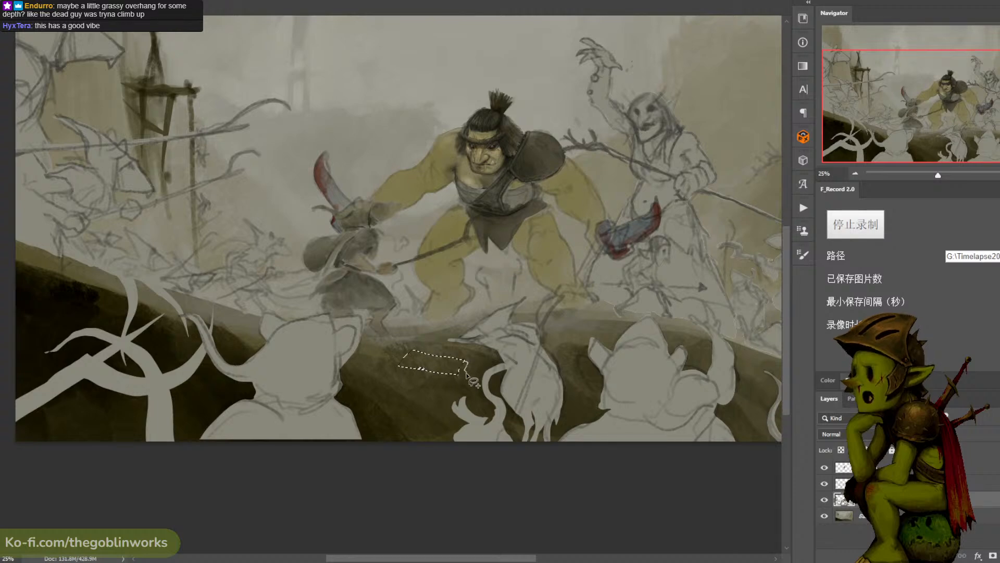
mouse_move(425, 364)
left_mouse_down()
mouse_move(416, 398)
mouse_move(410, 383)
left_mouse_up()
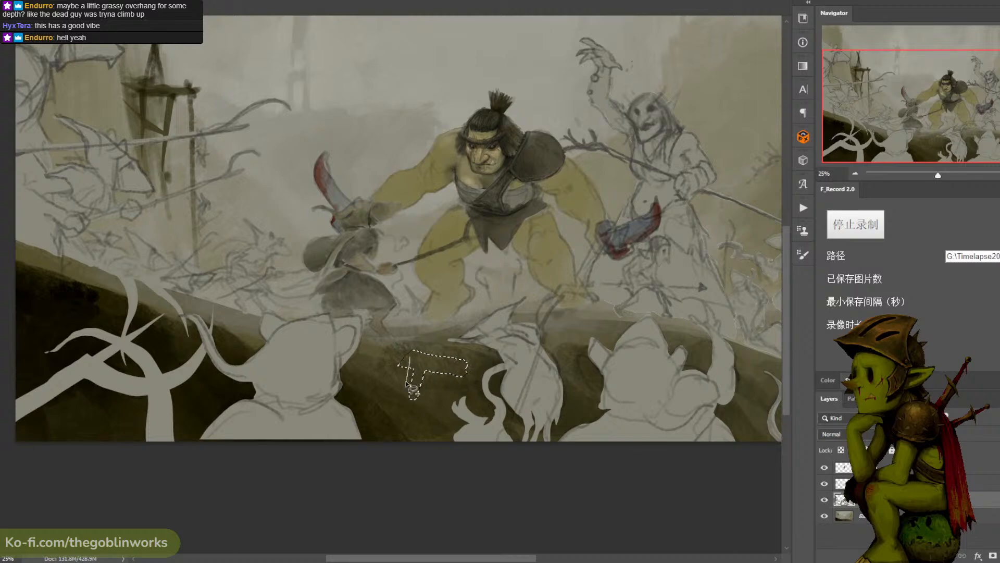
left_click_drag(420, 363, 421, 365)
left_click(886, 515)
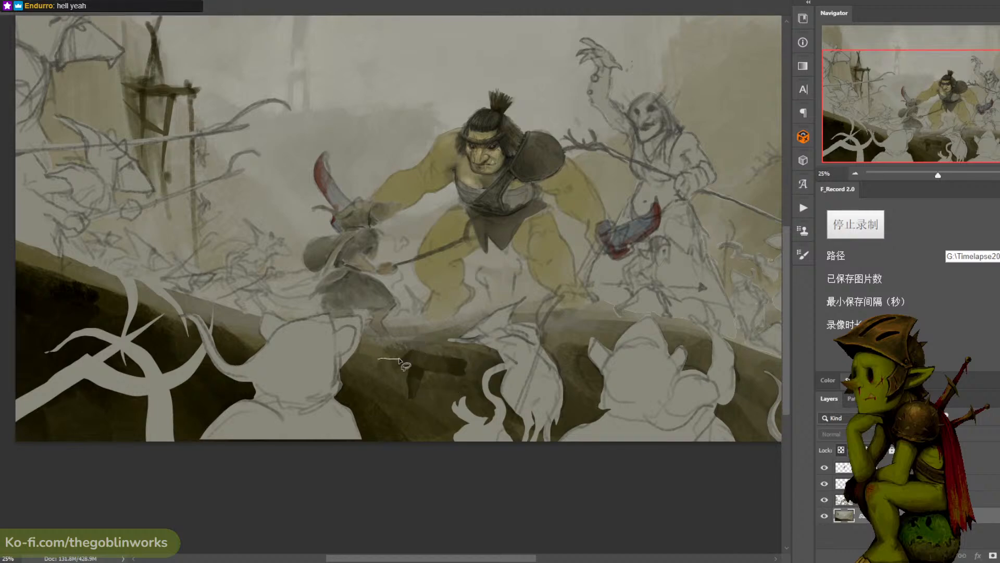
- Rework the bank around the dark bracket shape's upper edge with small lassoed patches, clear the selection, and save the illustration
left_click_drag(414, 348, 388, 346)
key("ctrl+d")
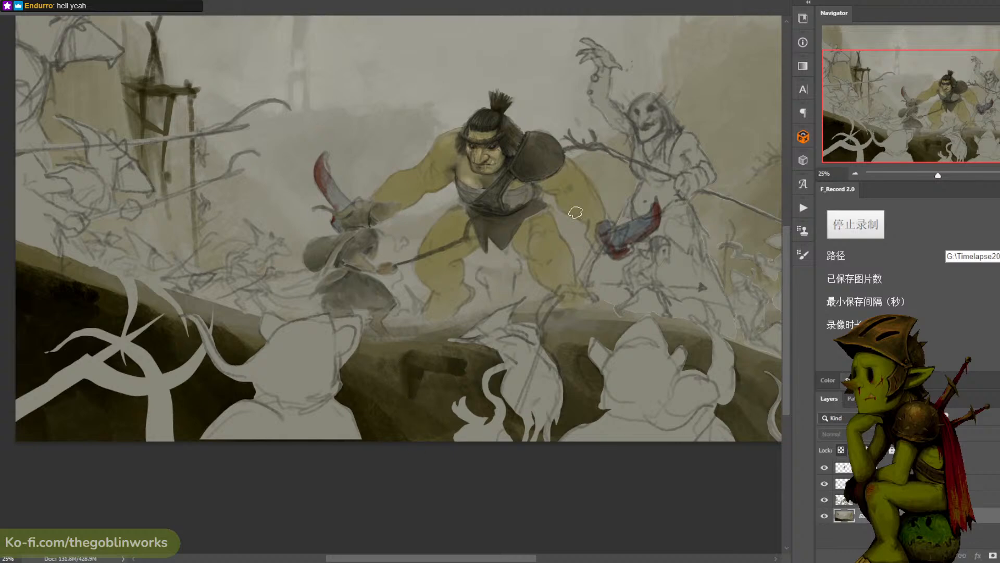
key("ctrl+minus")
key("ctrl+minus")
key("ctrl+plus")
key("ctrl+plus")
key("l")
mouse_move(405, 343)
left_mouse_down()
mouse_move(363, 336)
mouse_move(369, 353)
mouse_move(405, 345)
left_mouse_up()
key("ctrl+d")
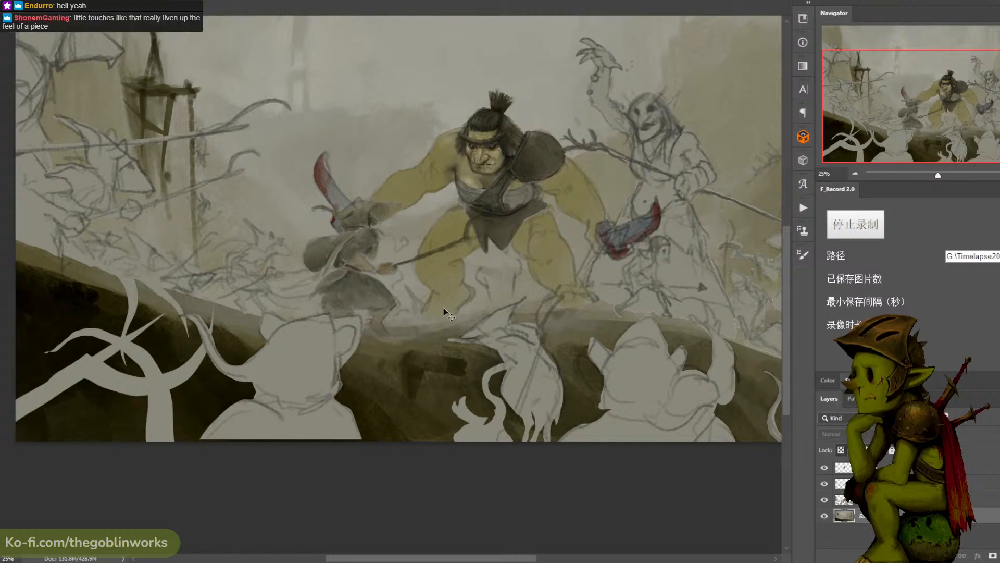
key("ctrl+minus")
key("ctrl+plus")
key("ctrl+s")
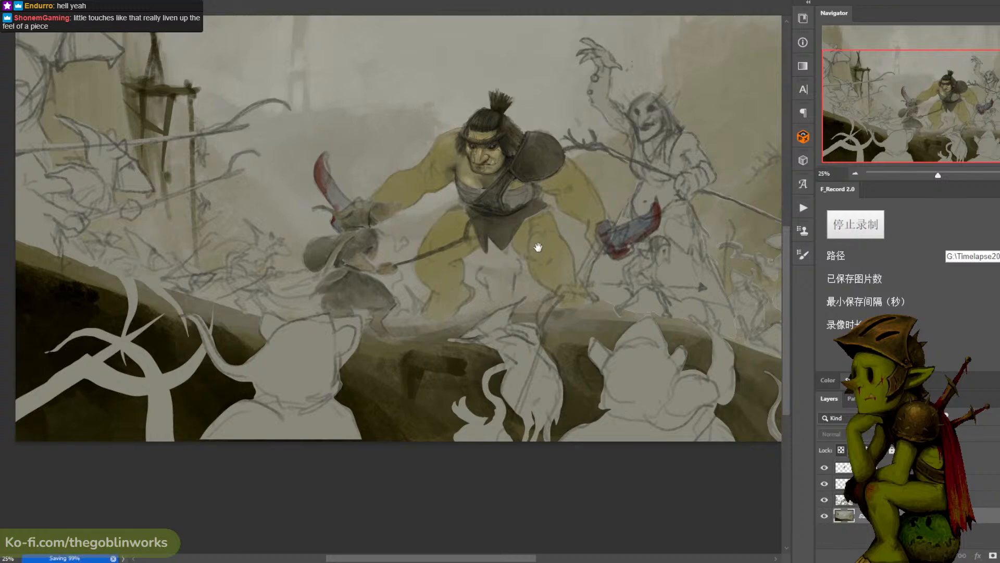
key("ctrl+minus")
key("ctrl+plus")
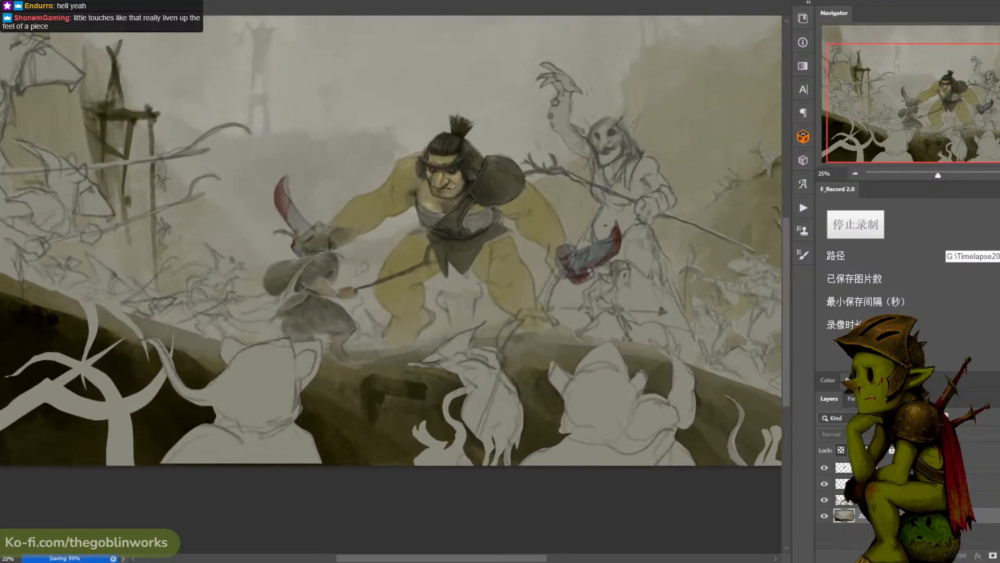
- Check what the top layer holds by toggling its visibility, make it the active layer, and save the illustration
key("ctrl+minus")
key("ctrl+plus")
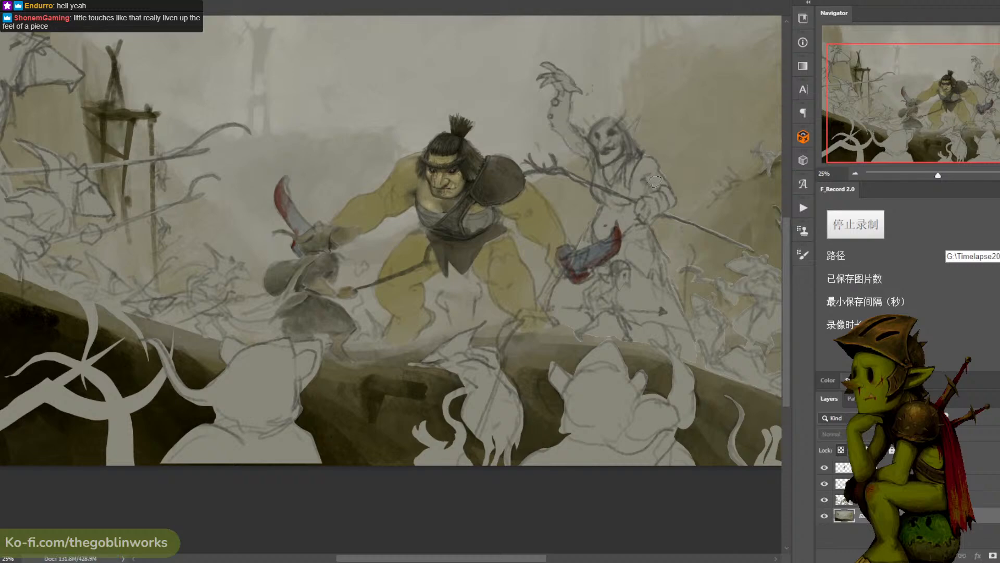
key("ctrl+plus")
key("ctrl+plus")
mouse_move(344, 200)
left_mouse_down()
mouse_move(428, 191)
mouse_move(471, 240)
mouse_move(444, 235)
mouse_move(458, 211)
mouse_move(435, 237)
left_mouse_up()
key("l")
key("b")
key("ctrl+d")
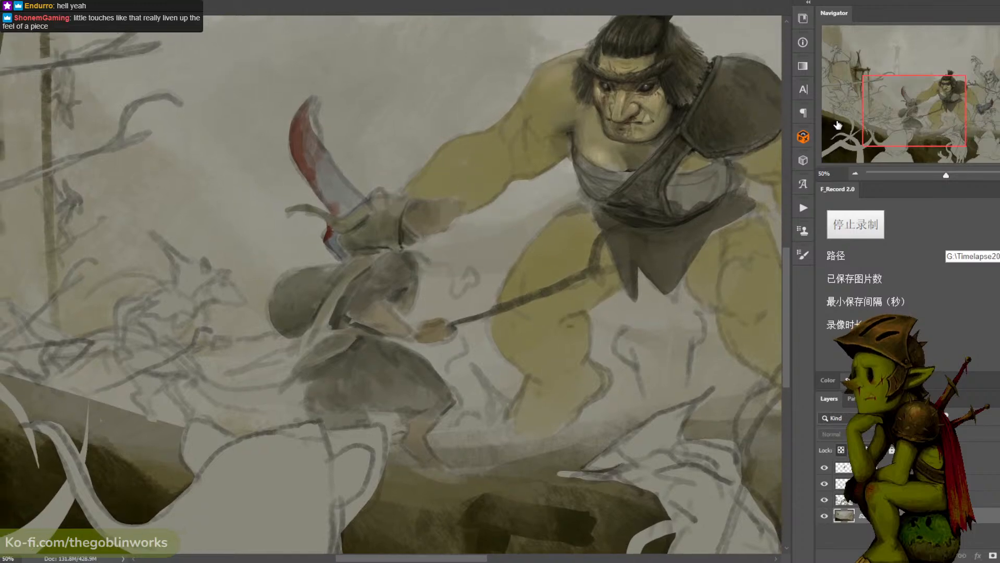
left_click(827, 467)
left_click(827, 468)
left_click(827, 467)
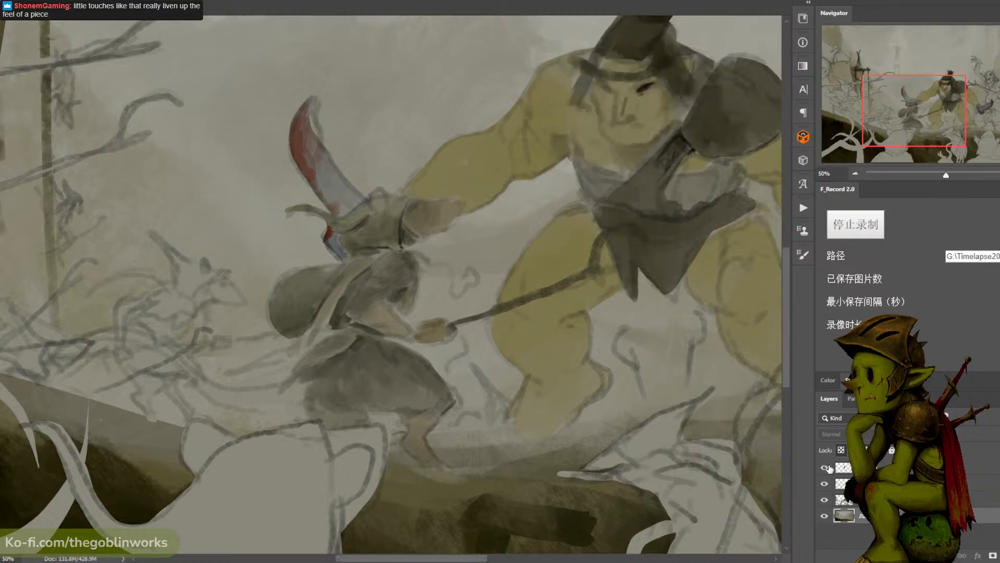
left_click(827, 467)
left_click(844, 468)
key("ctrl+s")
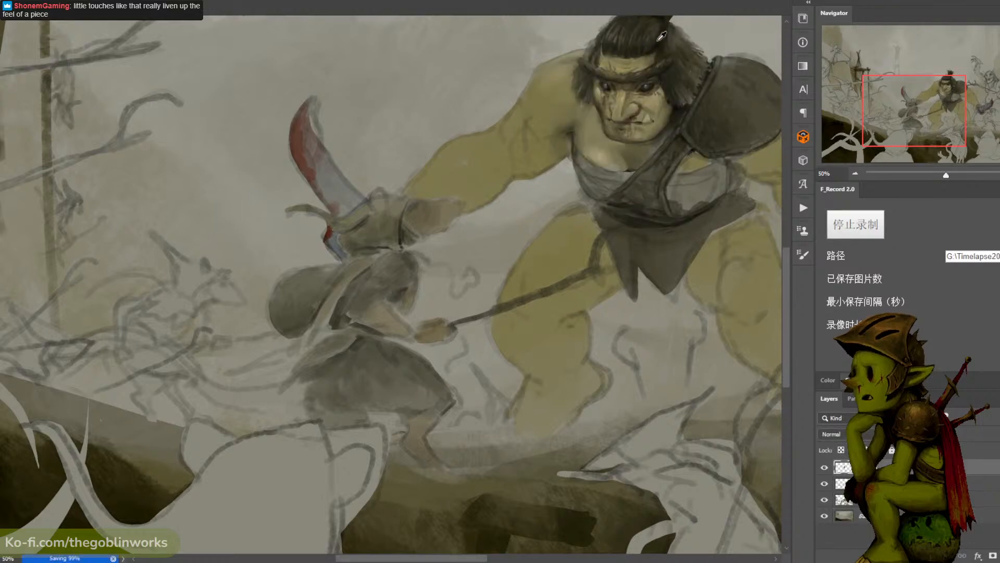
- Paint the dark eye and mouth details on the robed rat's head with a smaller brush
key("[")
key("[")
key("[")
key("[")
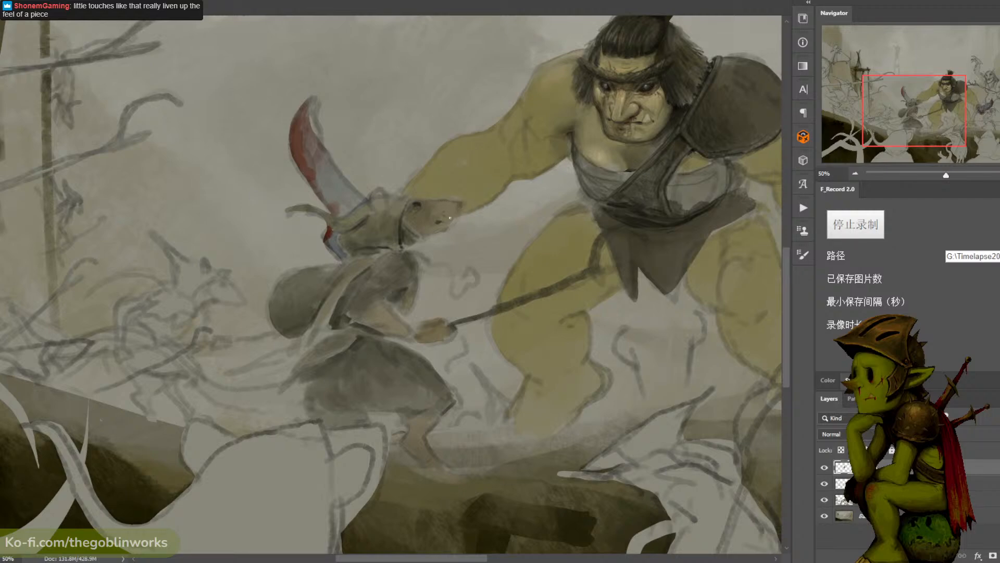
left_click(421, 205, "alt")
left_click(305, 140, "alt")
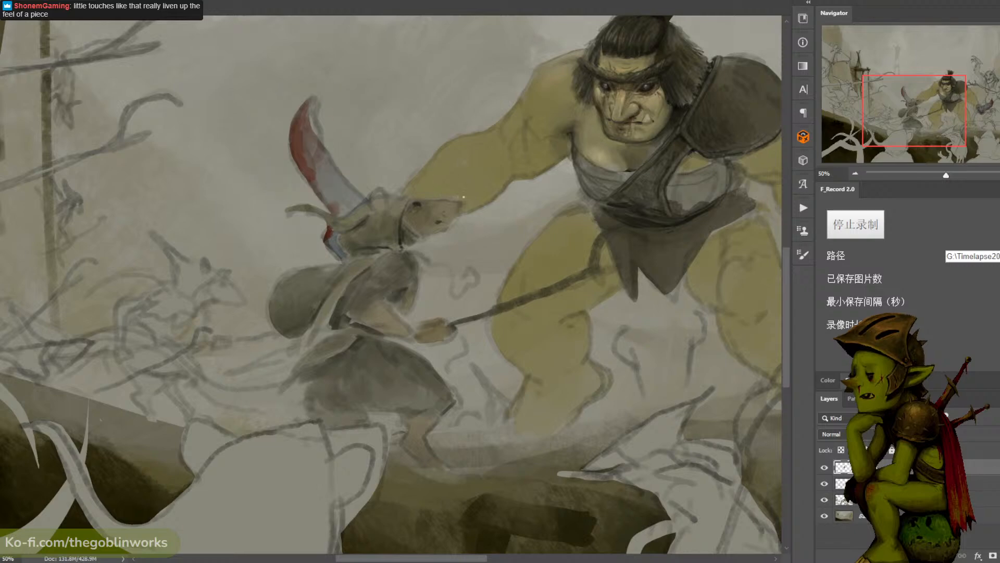
left_click(435, 206, "alt")
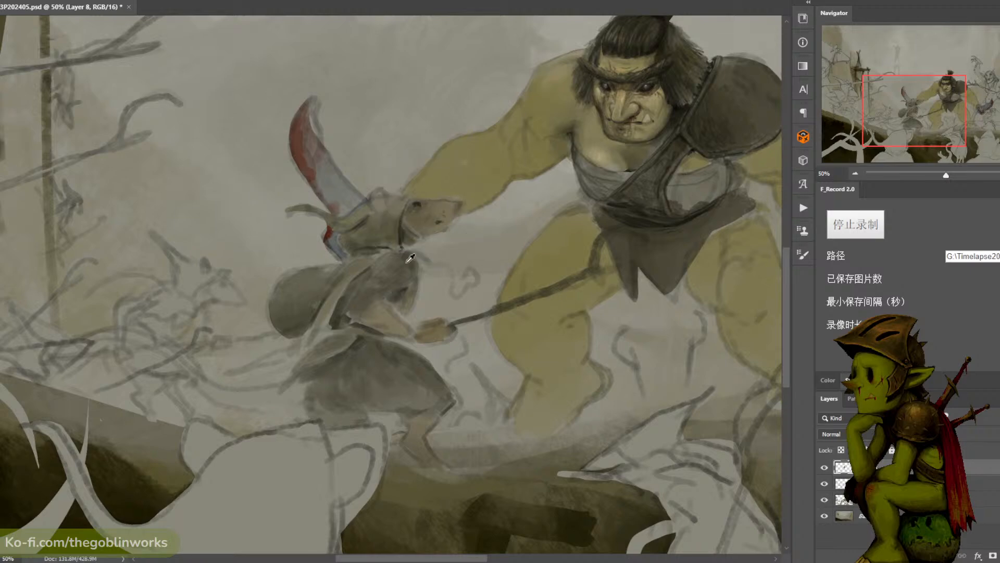
left_click(395, 261, "alt")
- Set the painting colour to olive yellow #756b27 for the teeth at the robed rat's mouth
key("n")
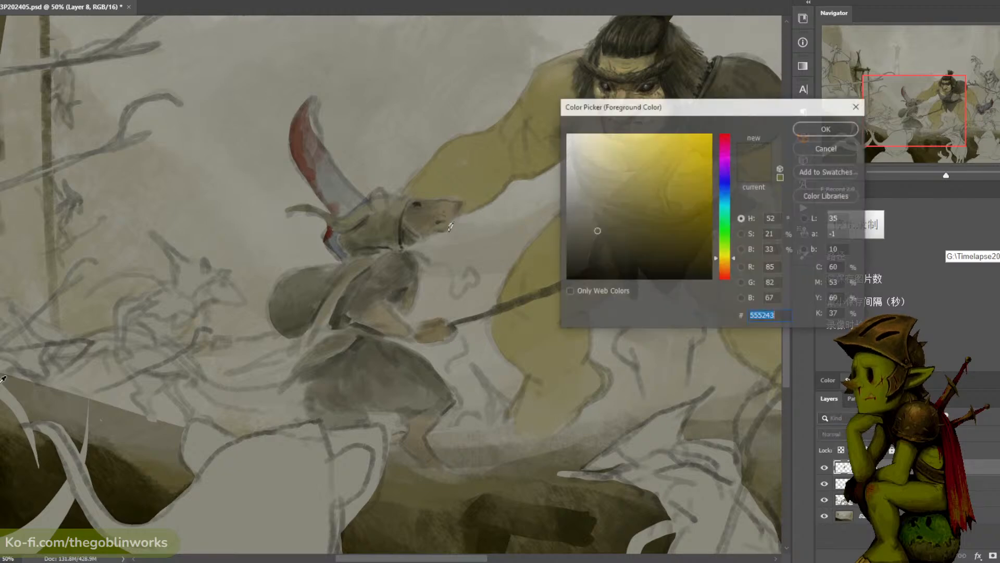
left_click(658, 227)
left_click(664, 237)
key("Return")
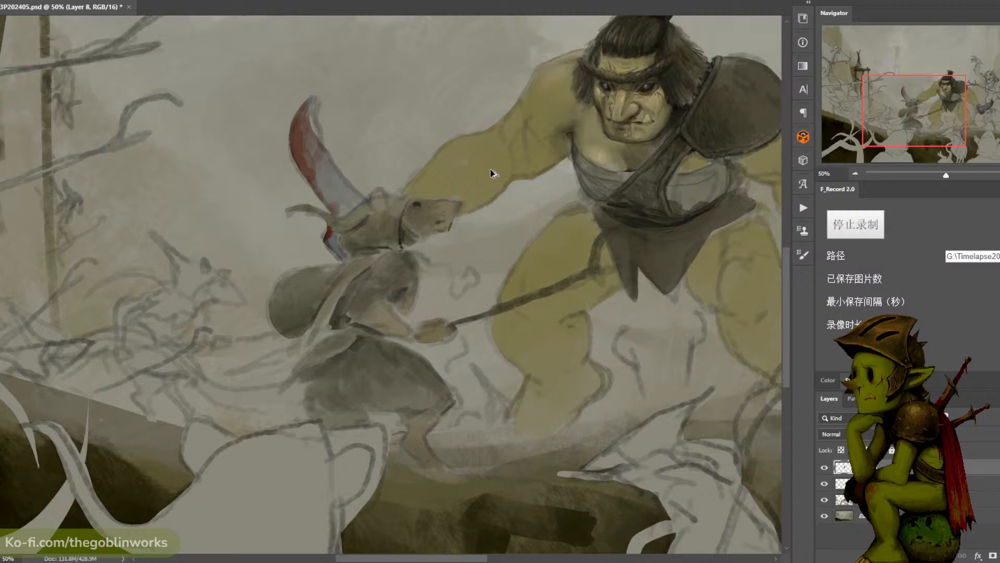
key("n")
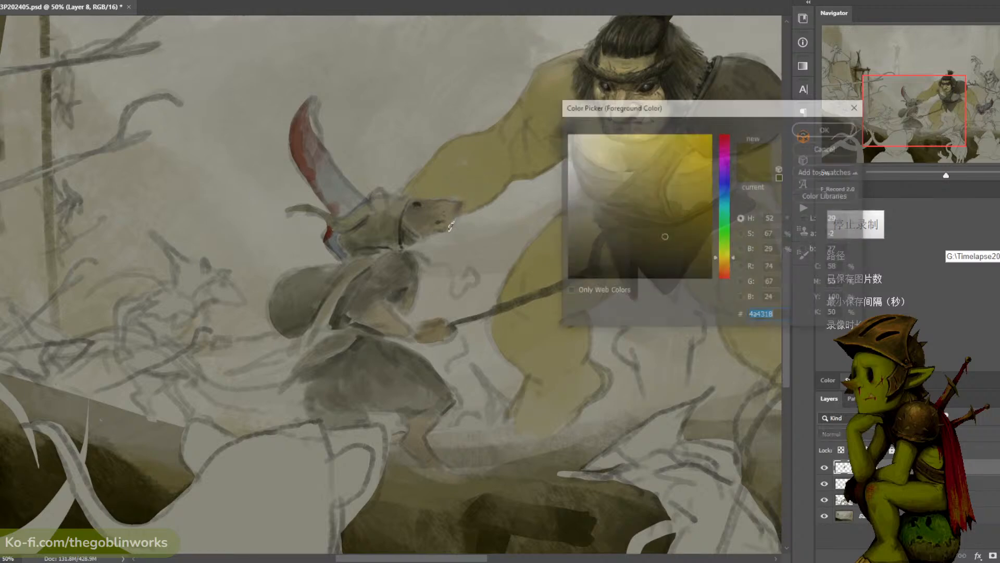
left_click_drag(660, 230, 676, 212)
left_click(660, 212)
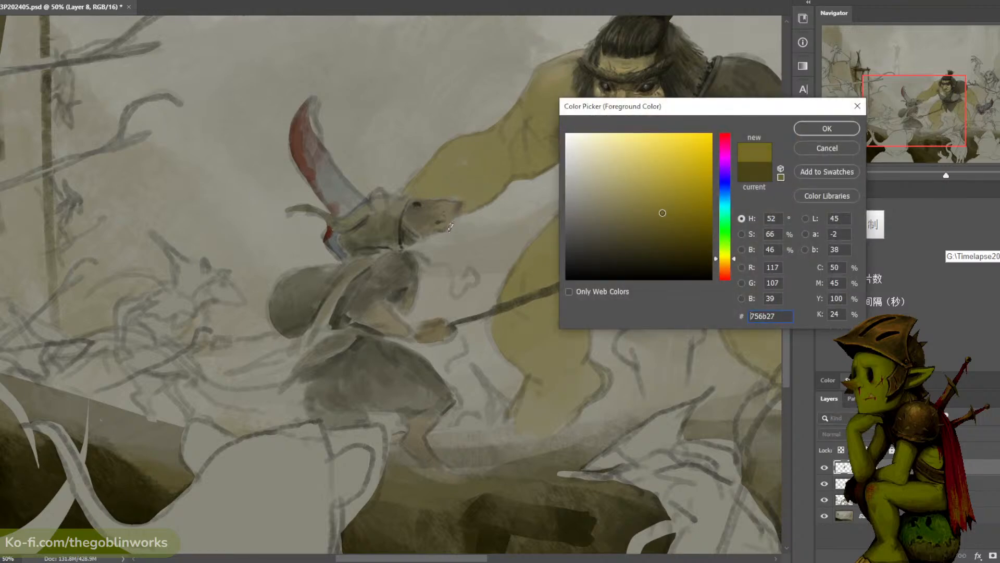
left_click(827, 128)
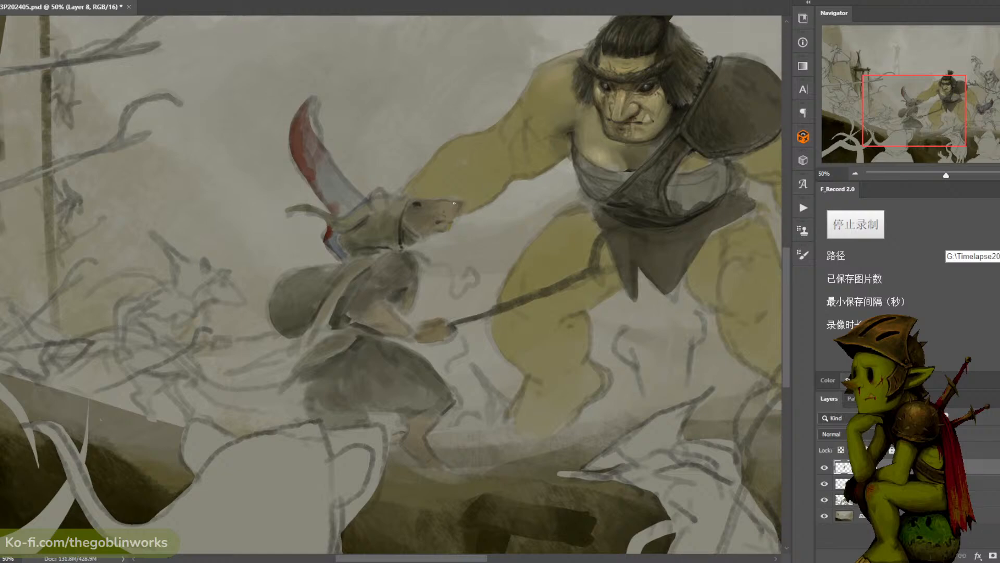
- Mix a near-black colour and darken the tip of the robed rat's nose
left_click(1, 379)
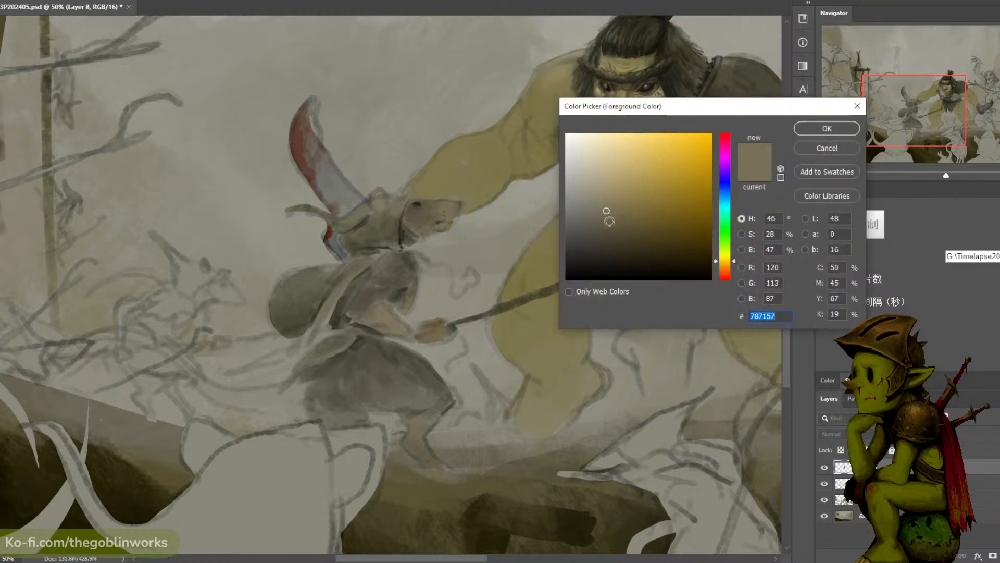
left_click_drag(598, 241, 585, 280)
left_click(818, 128)
left_click_drag(460, 206, 459, 210)
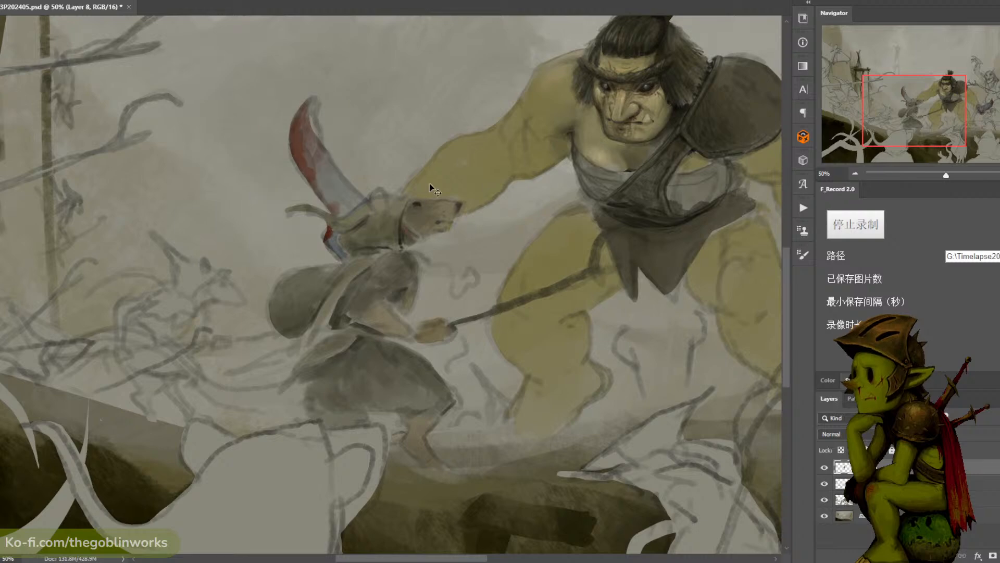
- Mix a dark red (#36110d) and stroke it along the hood's edge behind the robed rat's jaw
left_click(1, 302)
left_click_drag(638, 227, 679, 248)
left_click(727, 277)
left_click(827, 128)
left_click_drag(403, 238, 408, 207)
key("ctrl+minus")
key("ctrl+minus")
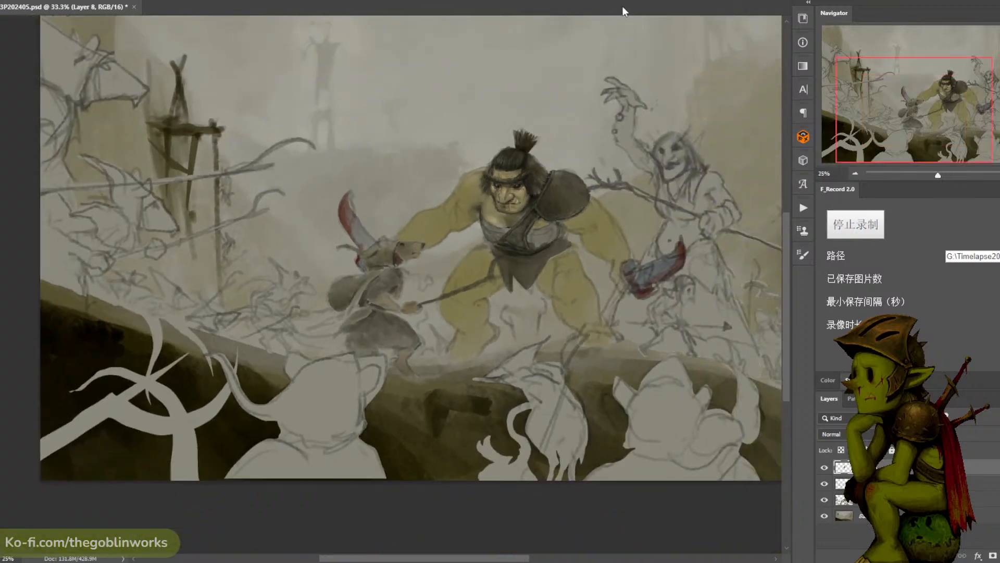
- Mix a saturated olive gold and paint a thin trim along the front rim of the robed rat's hood
key("ctrl+plus")
key("ctrl+plus")
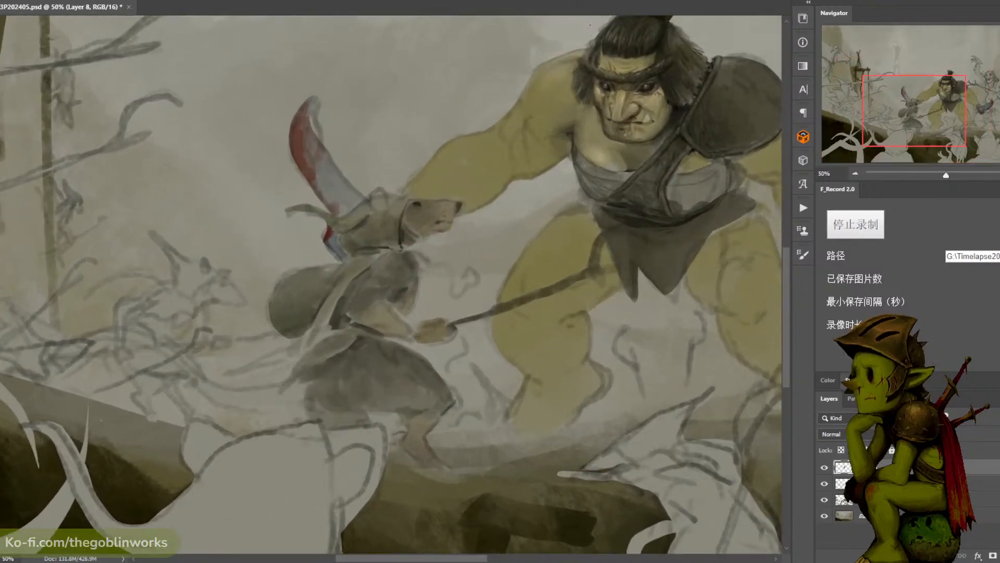
key("ctrl+plus")
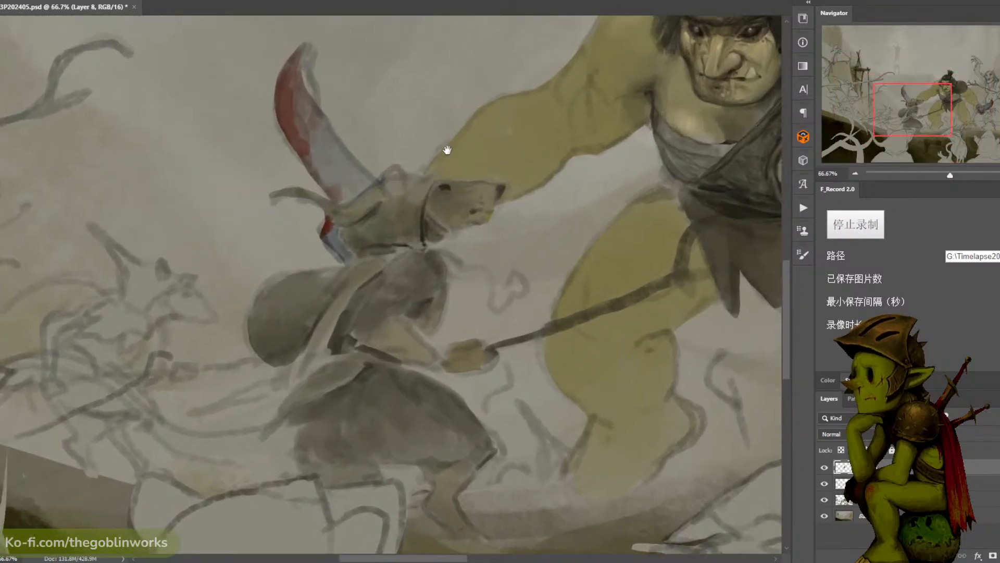
key("n")
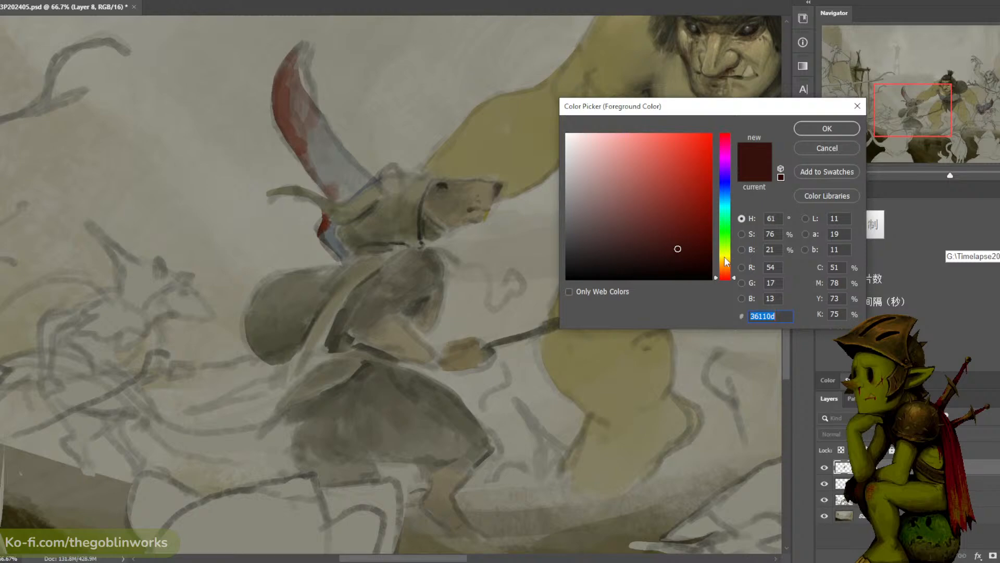
left_click(726, 262)
left_click_drag(672, 220, 674, 195)
left_click_drag(726, 262, 726, 260)
left_click(827, 128)
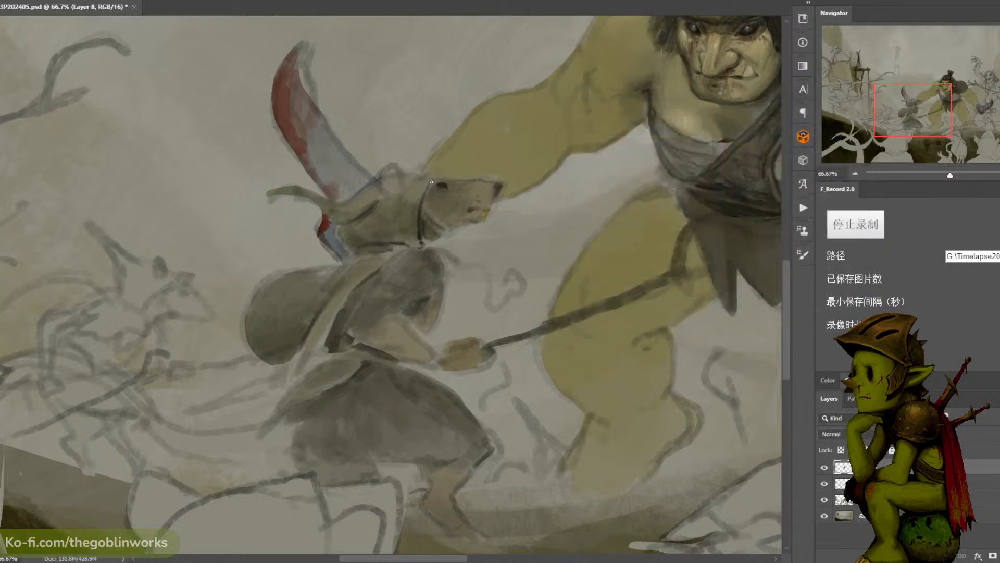
left_click(437, 182)
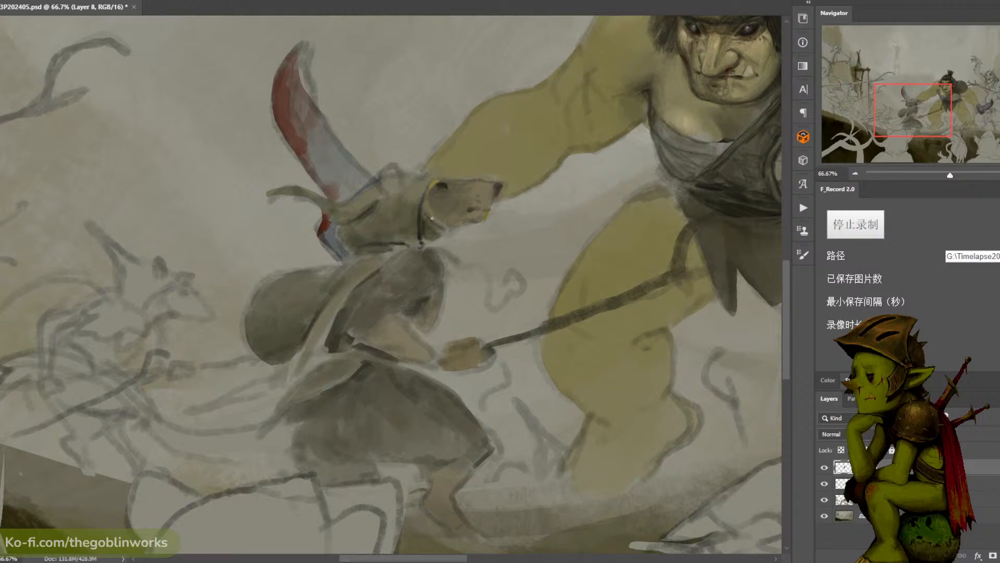
- Extend the gold trim down the hood's front rim, and dab a newly mixed colour around the robed rat's eye and along its snout
left_click_drag(427, 199, 432, 218)
left_click(1, 362)
left_click(661, 241)
left_click(826, 128)
left_click(442, 186)
left_click(446, 187, "alt")
left_click(444, 188, "alt")
left_click(449, 191, "alt")
left_click(477, 187, "alt")
left_click(447, 180, "alt")
- Mix another colour and dab it around the robed rat's eye, undoing the last two strokes
left_click(2, 386)
left_click_drag(603, 216, 532, 315)
left_click(822, 128)
left_click(436, 182, "alt")
left_click(446, 183, "alt")
left_click_drag(439, 181, 424, 195)
key("ctrl+z")
key("ctrl+z")
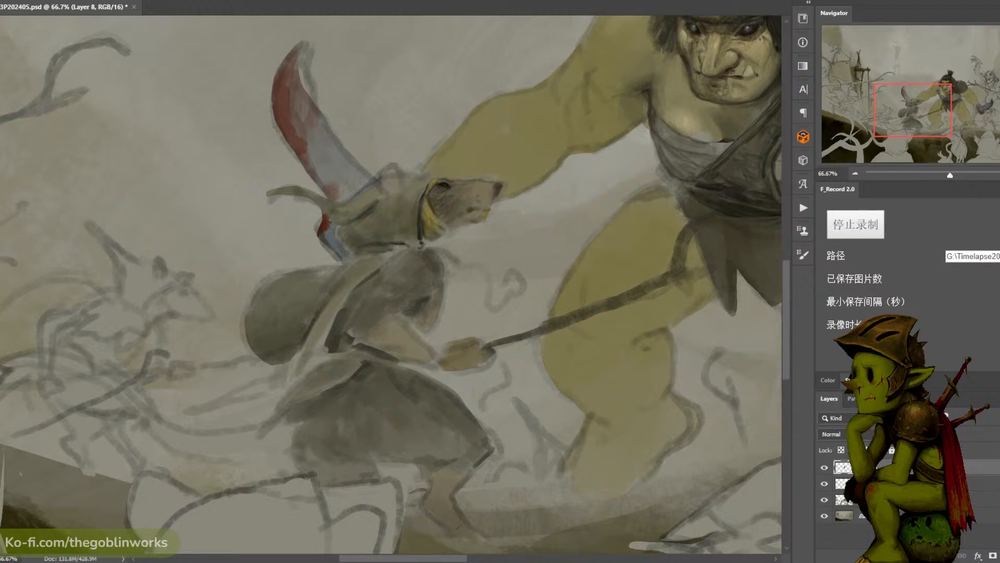
- Touch up the robed rat's mouth and snout, and clean up the top edge of its hood with the sampled background grey
mouse_move(471, 207)
left_mouse_down()
mouse_move(501, 175)
mouse_move(467, 211)
left_mouse_up()
left_click(486, 176, "alt")
left_click(472, 82, "alt")
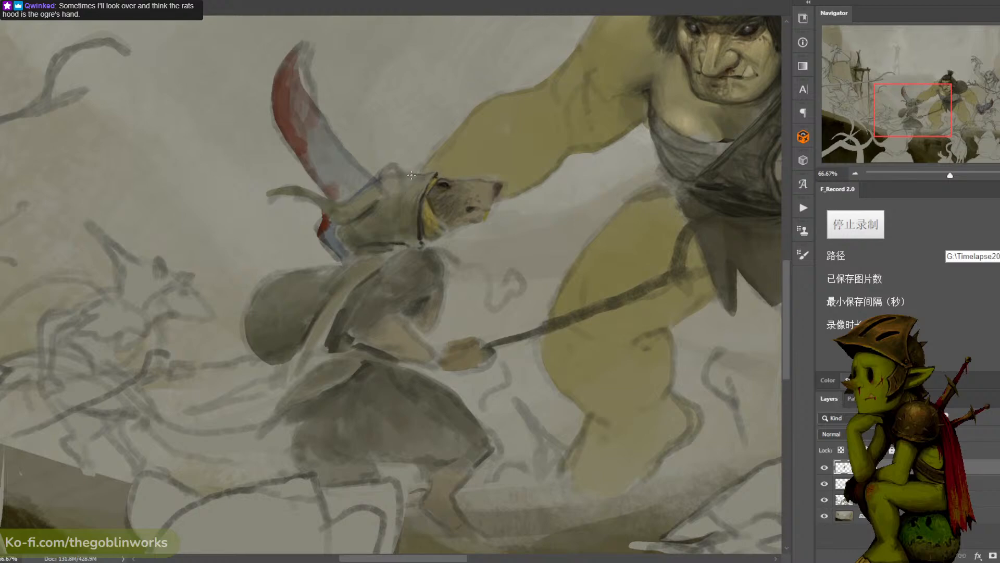
key("ctrl+z")
left_click(434, 130, "alt")
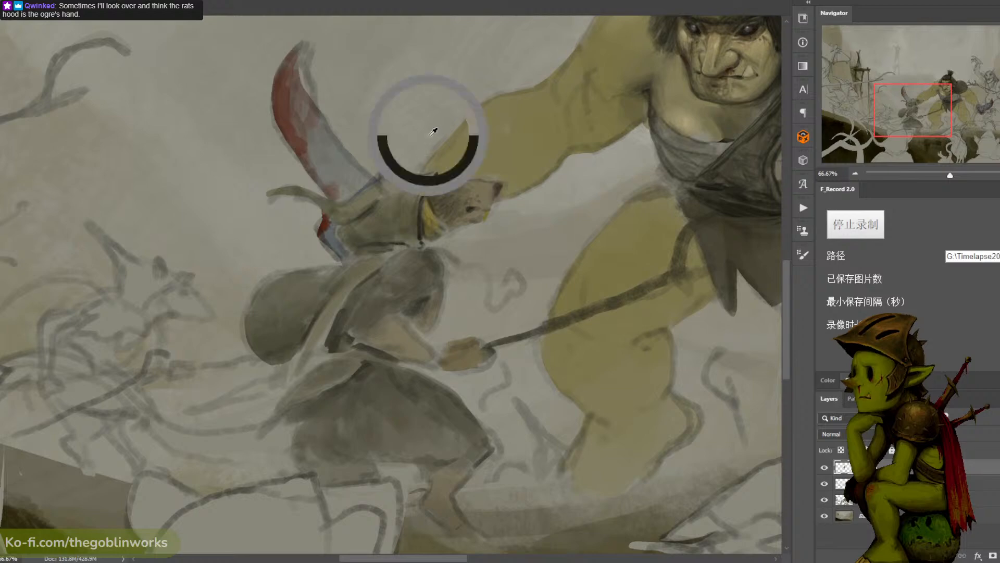
left_click_drag(399, 176, 411, 176)
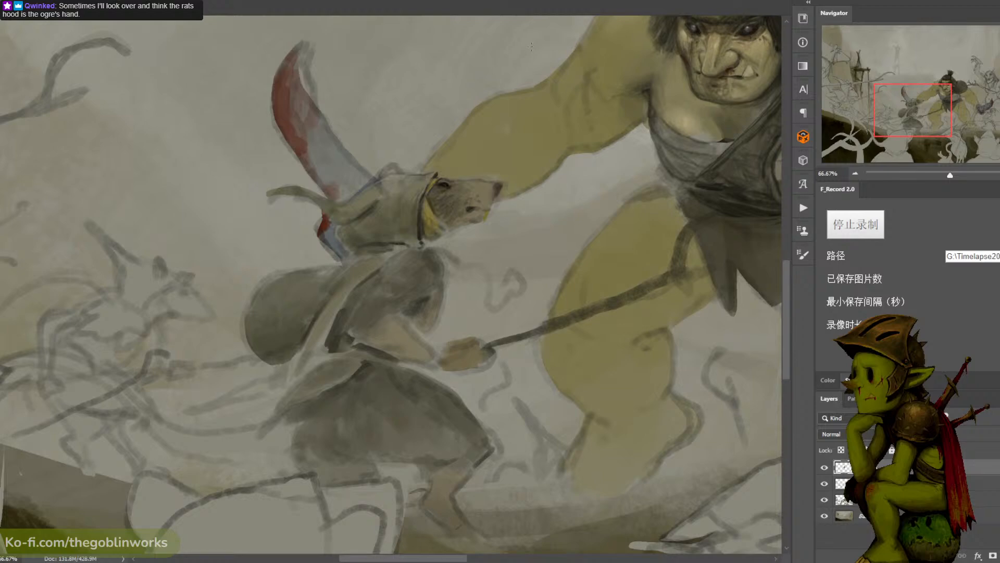
- Save the illustration and add darker strokes down the gold trim on the front rim of the robed rat's hood
key("ctrl+s")
left_click(430, 201, "alt")
left_click_drag(426, 203, 427, 230)
left_click(431, 224, "alt")
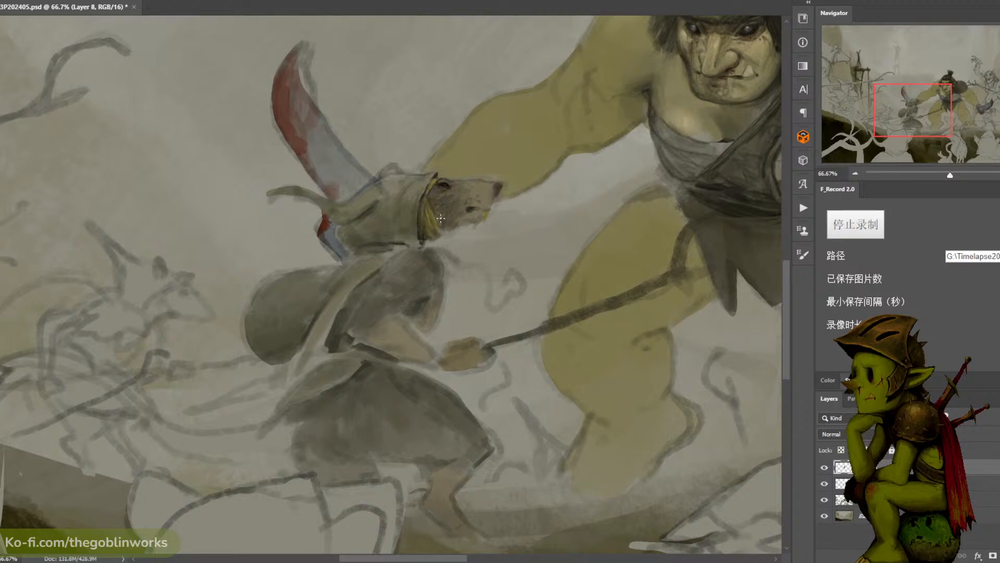
- Sample brown tones from the robed rat's face and refine the shading along its snout and the tip of its nose
left_click(470, 207, "alt")
left_click(476, 197)
left_click(478, 190)
left_click_drag(479, 180, 500, 190)
left_click(489, 186, "alt")
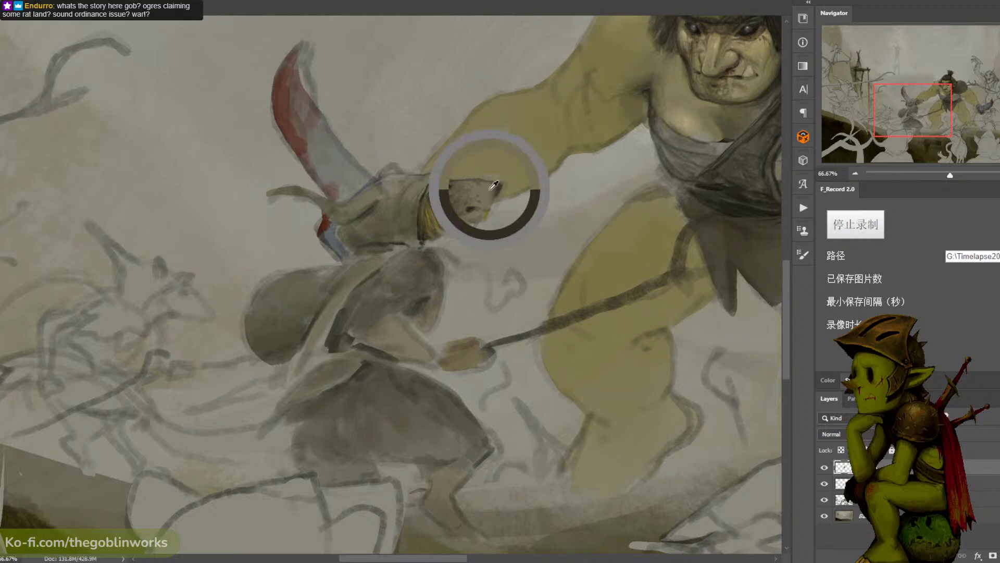
left_click_drag(493, 183, 494, 189)
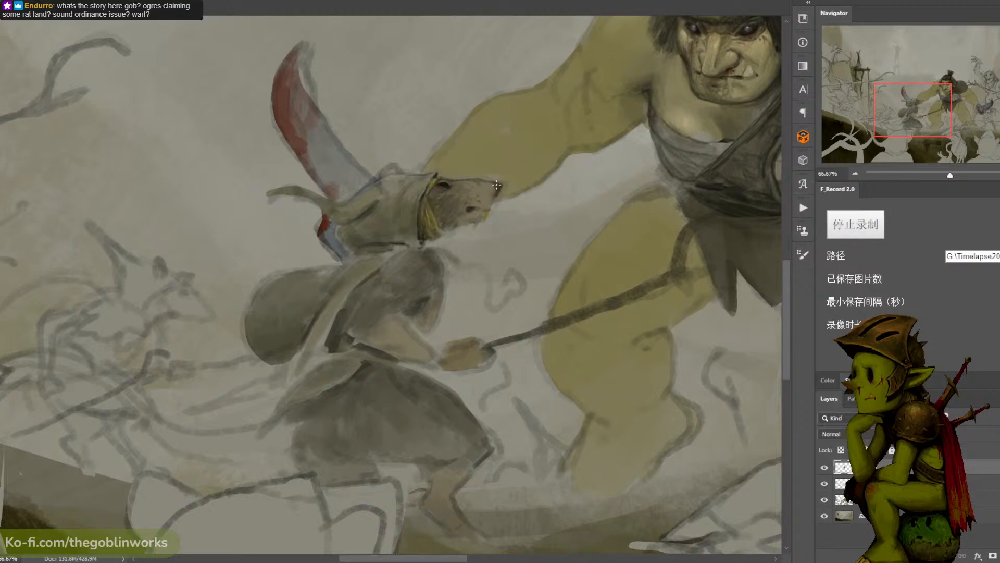
left_click(448, 182, "alt")
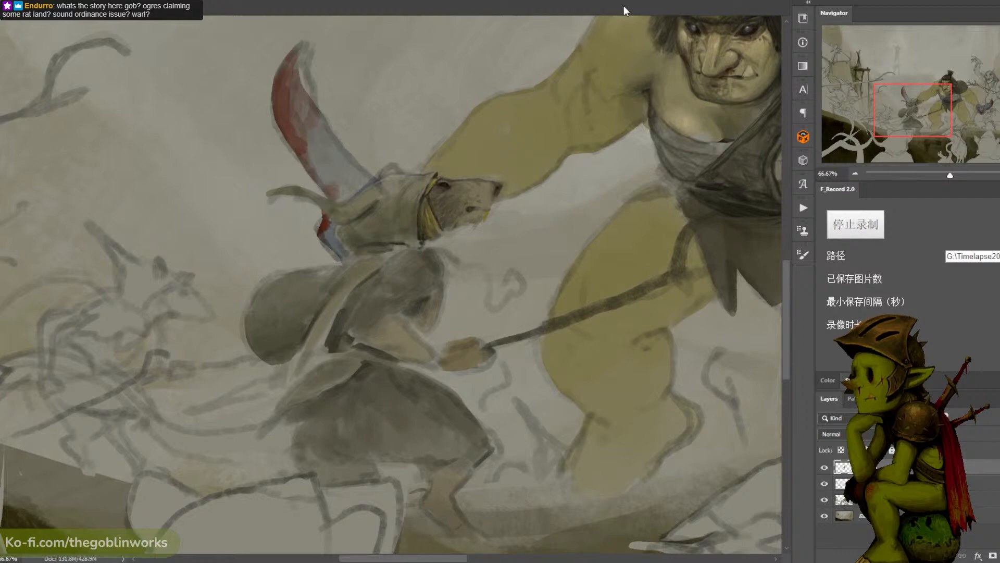
- Examine the robed rat's head in relation to the ogre and the whole battle composition
key("ctrl+minus")
left_click_drag(656, 118, 447, 87)
key("ctrl+minus")
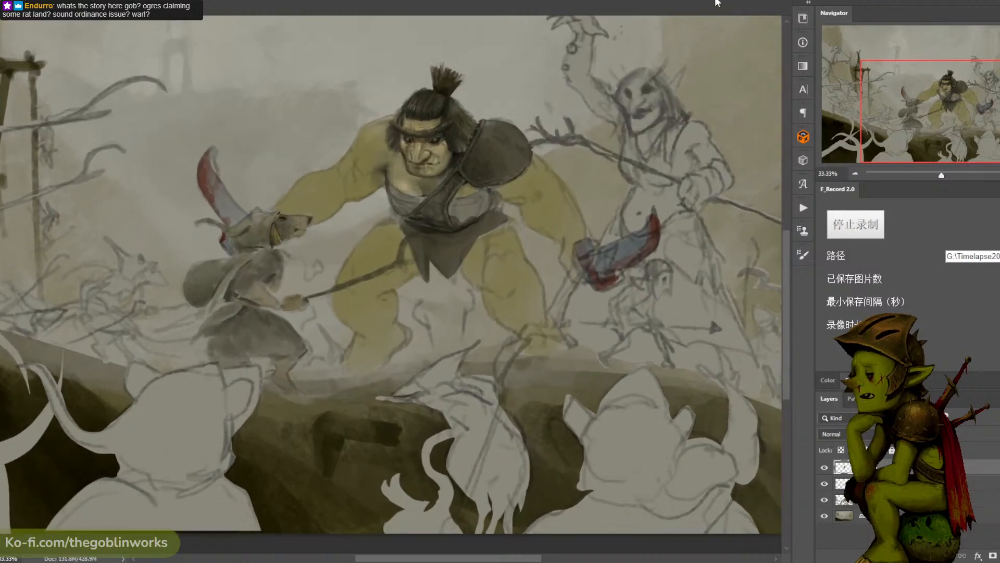
key("ctrl+plus")
left_click_drag(688, 79, 631, 128)
key("ctrl+minus")
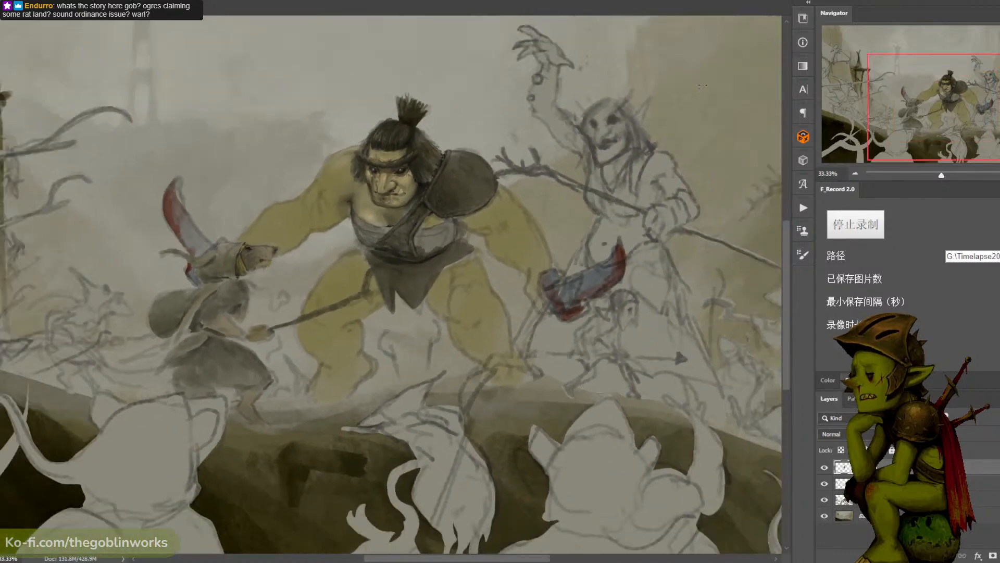
left_click_drag(694, 134, 690, 127)
key("ctrl+plus")
left_click_drag(538, 133, 575, 132)
left_click_drag(589, 110, 606, 106)
key("ctrl+plus")
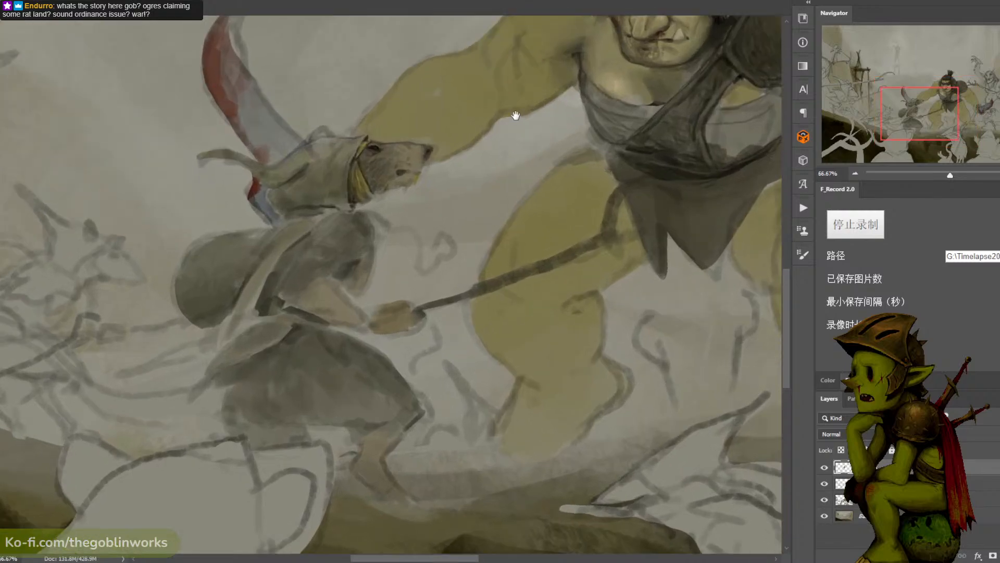
left_click_drag(514, 114, 540, 158)
key("ctrl+plus")
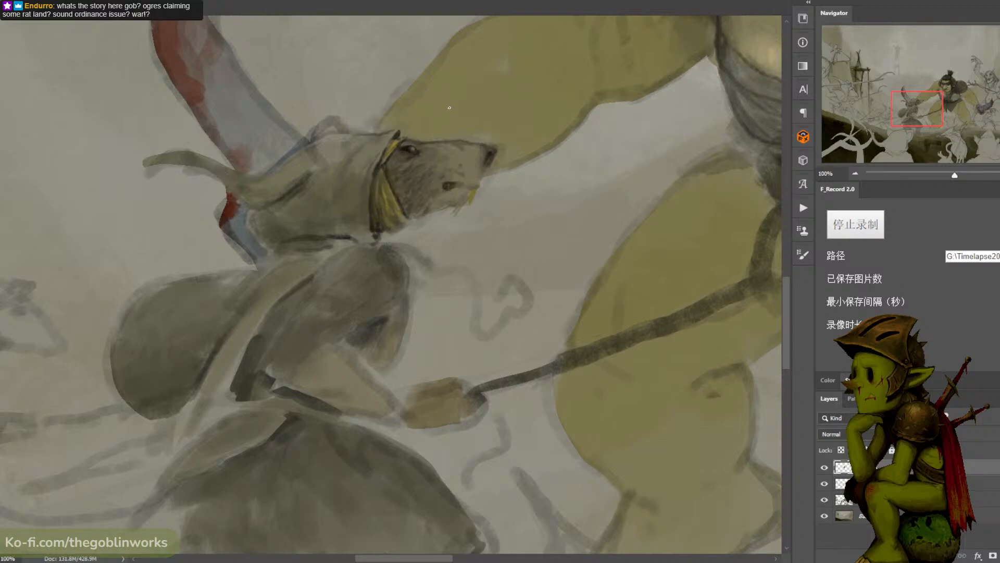
key("ctrl+minus")
key("ctrl+minus")
key("ctrl+plus")
left_click(286, 233, "alt")
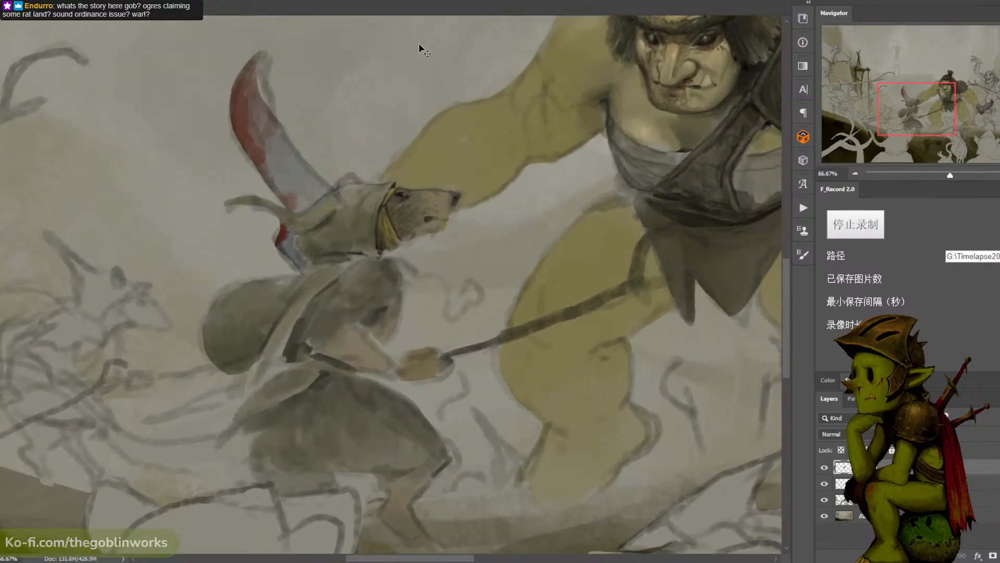
key("ctrl+plus")
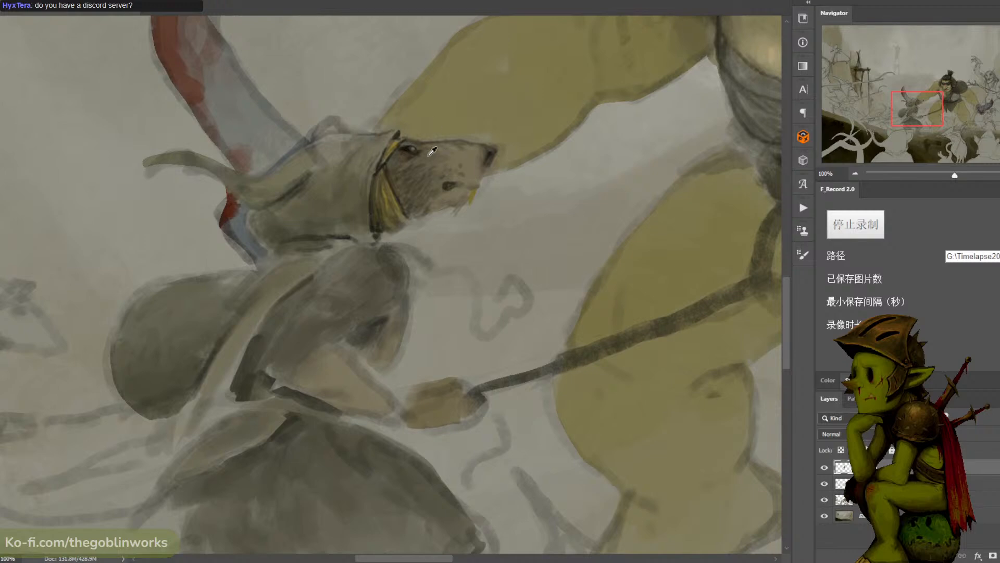
- Sample the dark tone at the robed rat's eye and, with a reduced brush size, darken the cheek fur beside the hood trim
left_click(409, 149, "alt")
left_click(406, 146, "alt")
key("e")
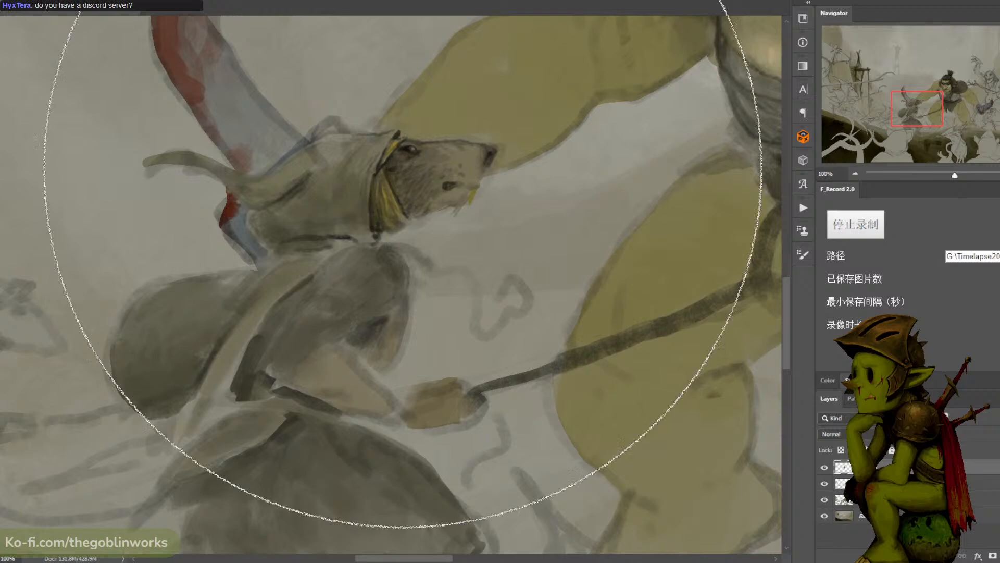
key("b")
key("e")
key("b")
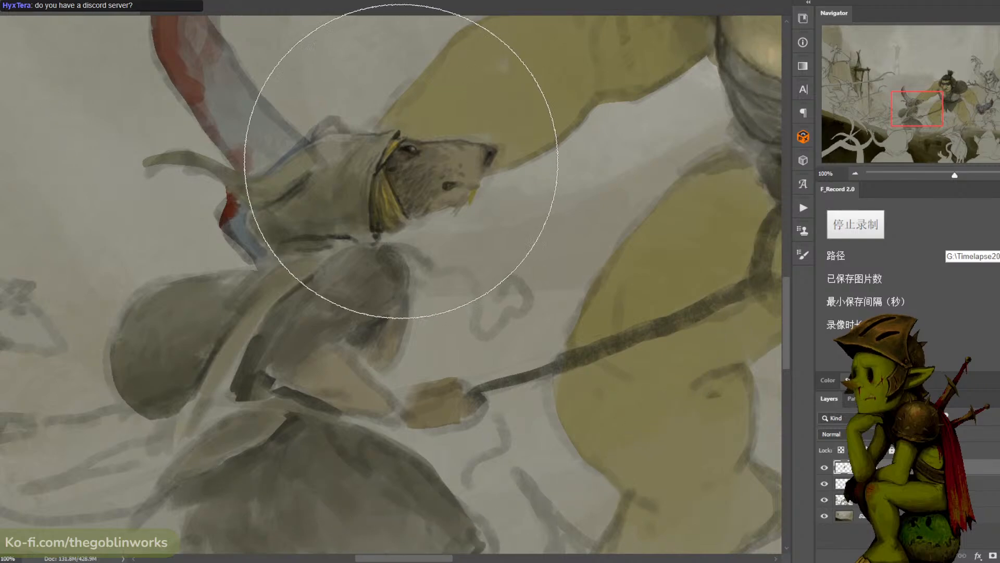
key("e")
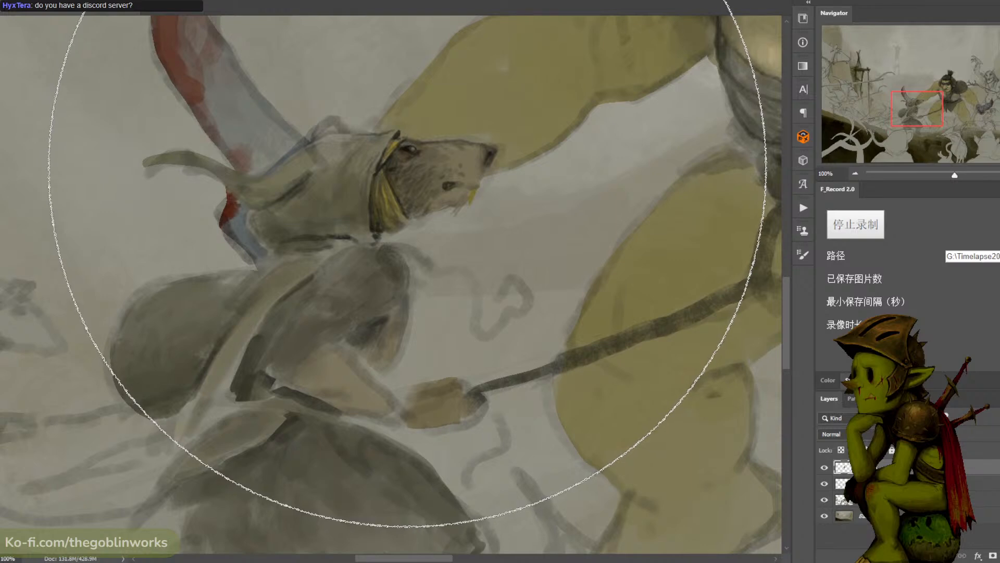
key("bracketleft")
key("bracketleft")
key("bracketleft")
key("bracketleft")
key("bracketleft")
key("bracketleft")
key("bracketleft")
key("bracketleft")
key("bracketleft")
key("bracketleft")
key("bracketright")
key("bracketright")
key("bracketleft")
key("bracketleft")
key("bracketleft")
key("bracketleft")
key("bracketleft")
key("bracketleft")
key("bracketleft")
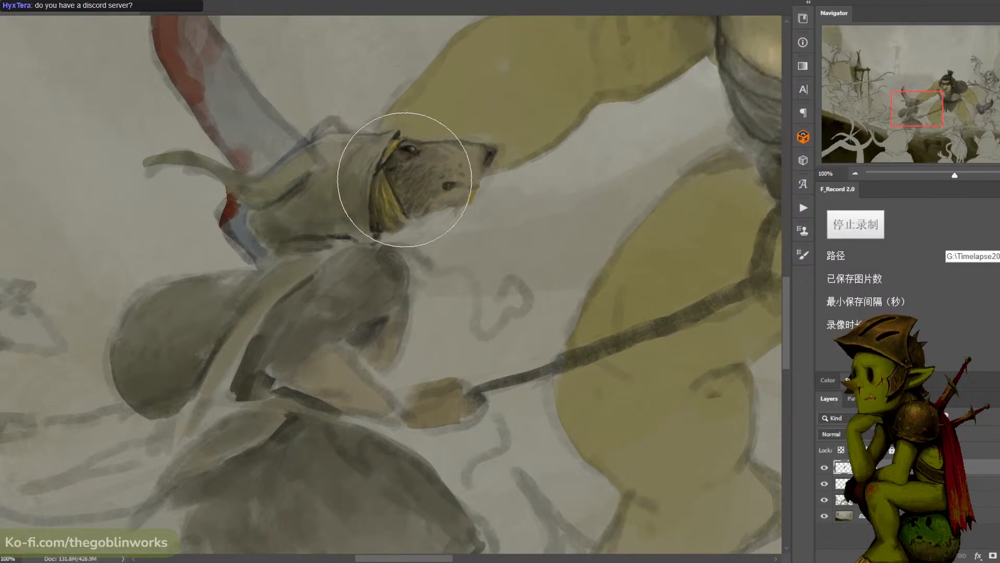
key("bracketleft")
key("bracketleft")
key("bracketleft")
key("bracketleft")
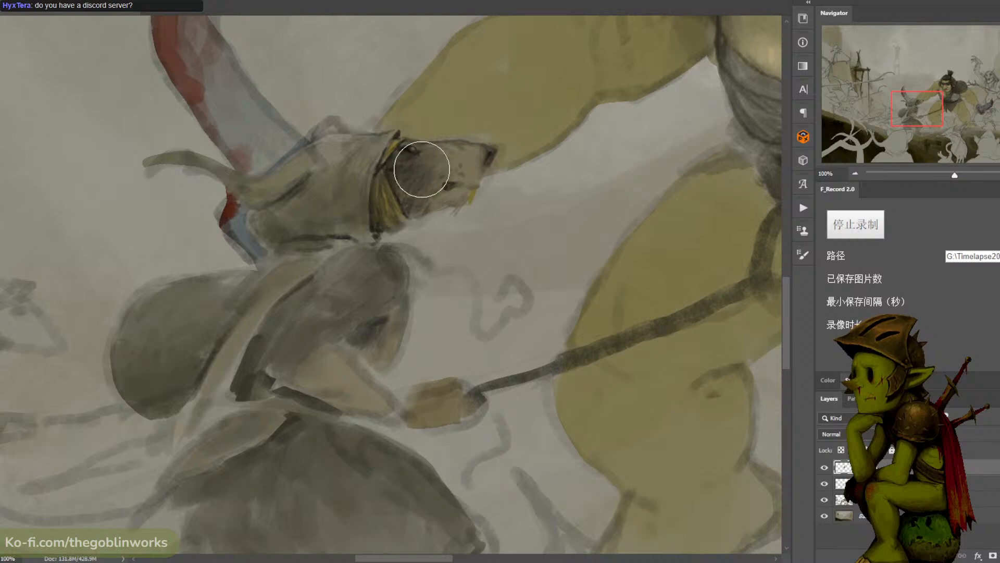
key("ctrl+minus")
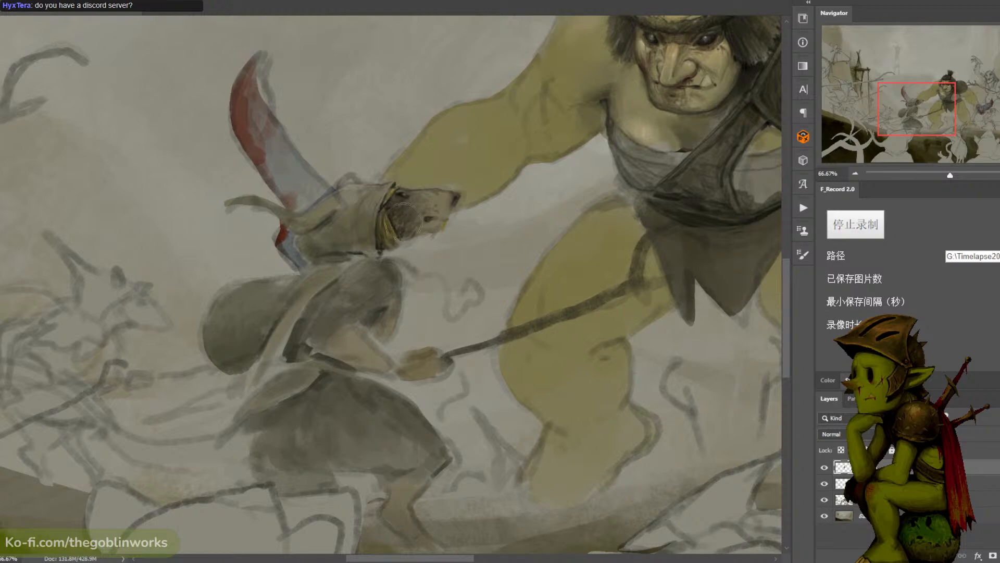
key("ctrl+minus")
key("ctrl+plus")
key("ctrl+plus")
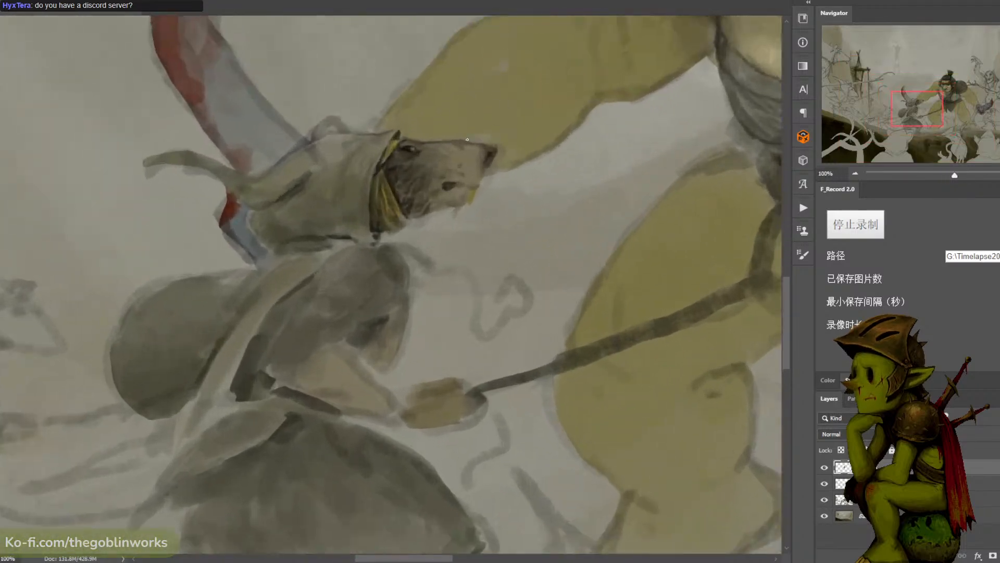
- Sample tones from the robed rat's face and eye and refine the dark fur strokes on its cheek and around the eye
left_click(430, 152, "alt")
left_click(441, 138, "alt")
left_click(395, 167, "alt")
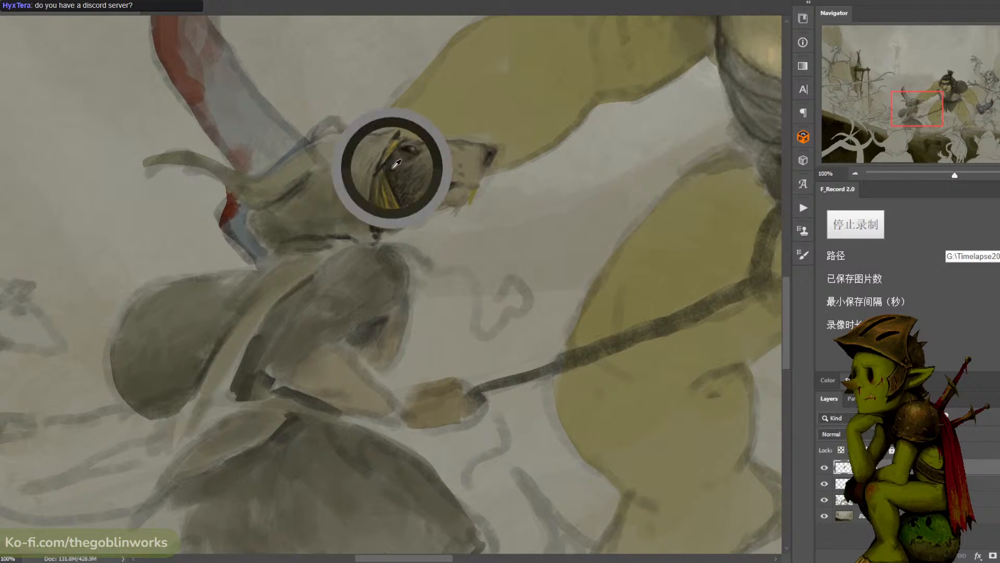
left_click(407, 148, "alt")
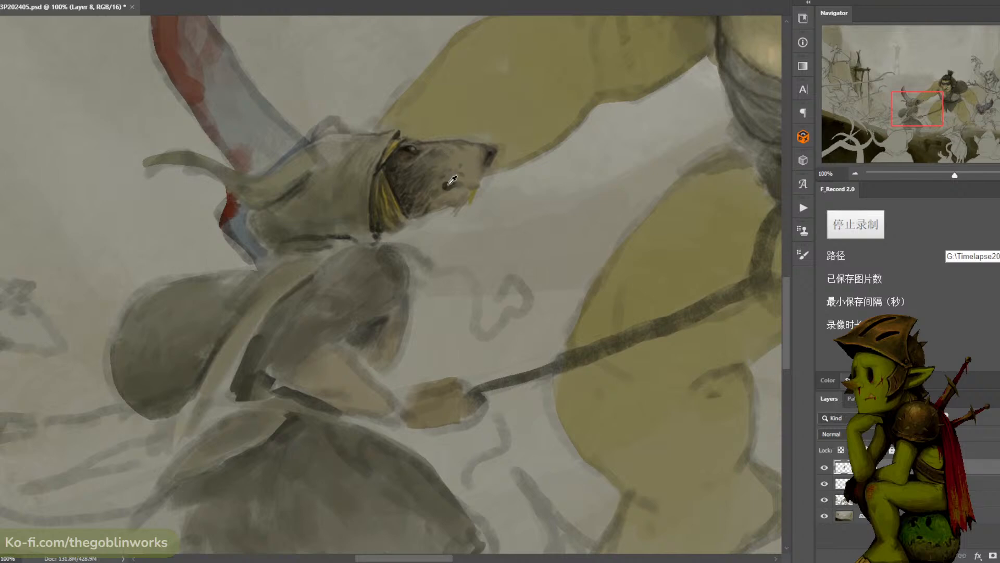
left_click(412, 150, "alt")
- Sample the dark mouth colour and define the robed rat's mouth line and the shadow beneath its nose tip
left_click(451, 183, "alt")
left_click_drag(479, 181, 464, 184)
left_click_drag(487, 162, 484, 170)
left_click(480, 173, "alt")
- Mix a lighter, warmer tan and paint highlights along the upper side of the robed rat's snout
left_click(4, 386)
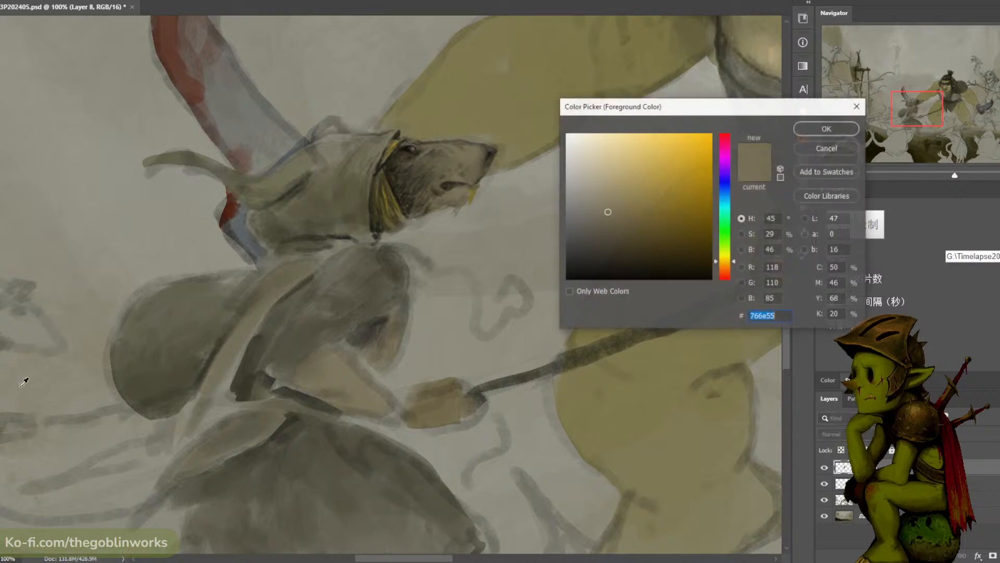
left_click(623, 183)
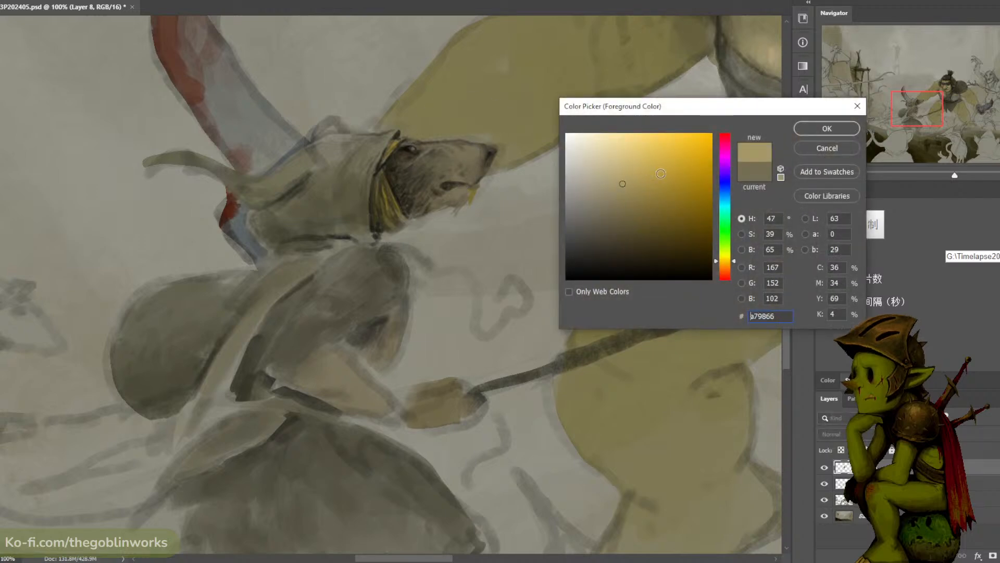
left_click(724, 267)
left_click(843, 128)
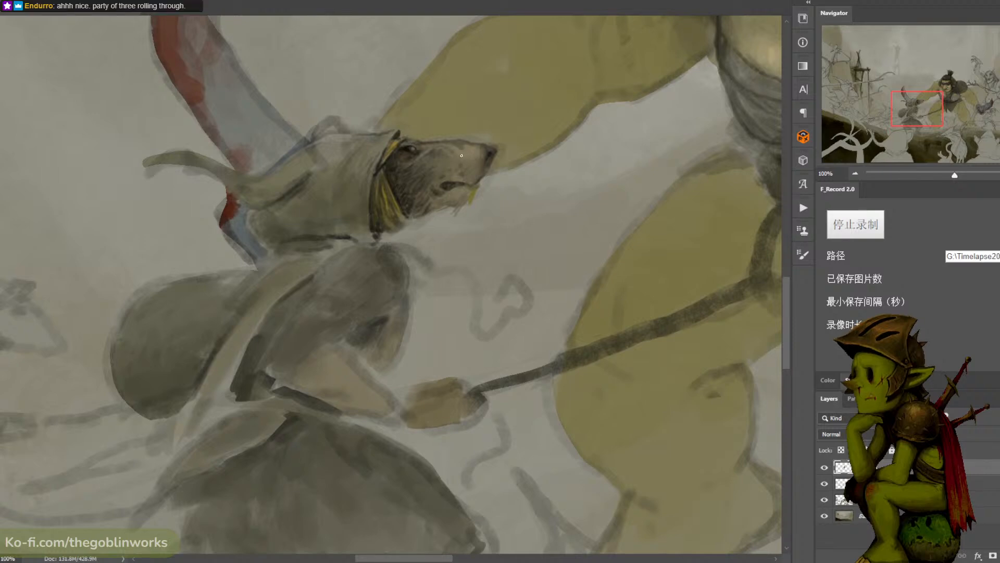
left_click(452, 153, "alt")
left_click(473, 152, "alt")
- Mix the muted grey-tan 8c866c and blend it into the robed rat's snout and the area around its mouth
key("n")
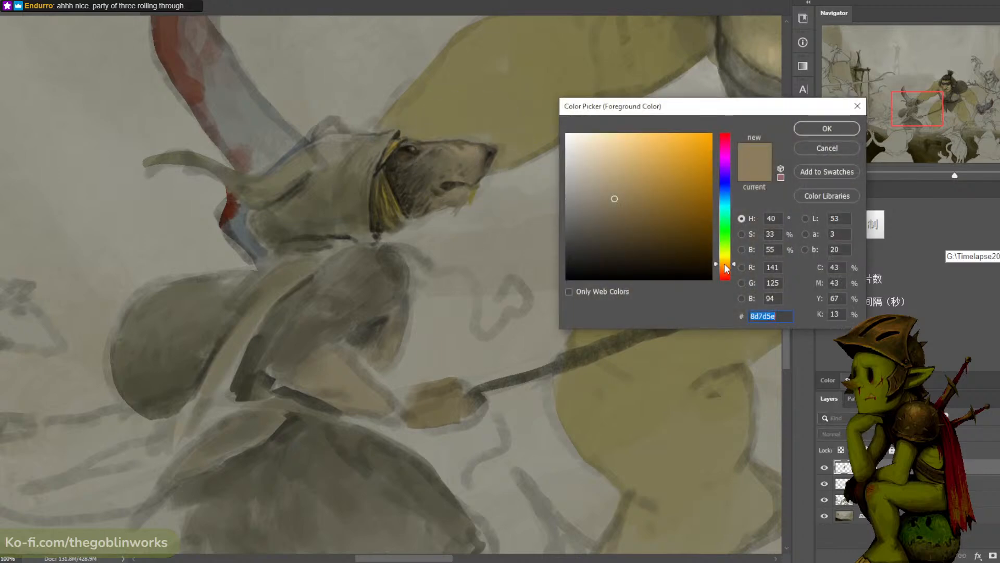
left_click_drag(724, 263, 725, 260)
left_click(599, 199)
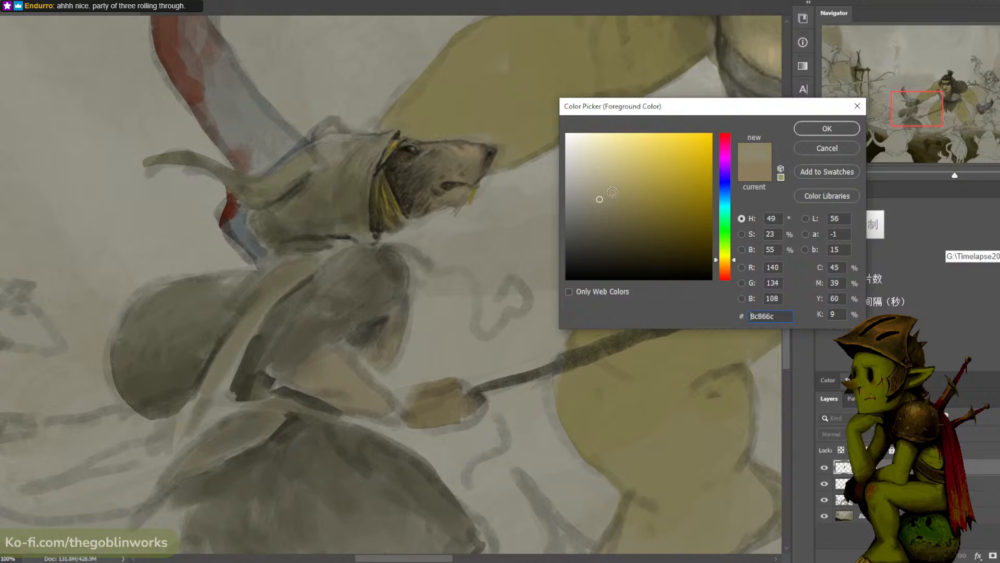
left_click(823, 128)
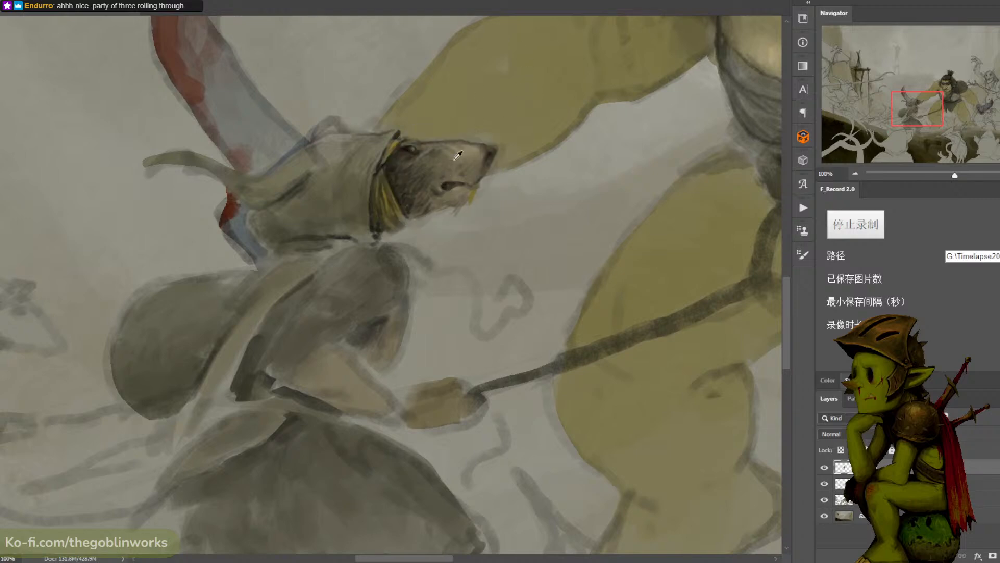
left_click(435, 183, "alt")
left_click(440, 188, "alt")
- Mix a dark warm brown and deepen the shading on the robed rat's muzzle between the nose and mouth
key("n")
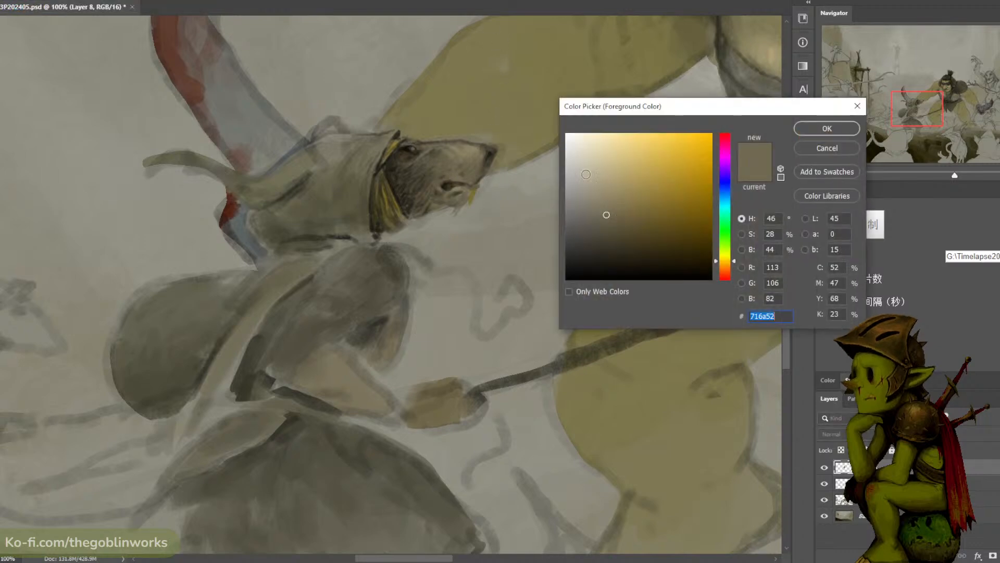
left_click(607, 222)
left_click(621, 239)
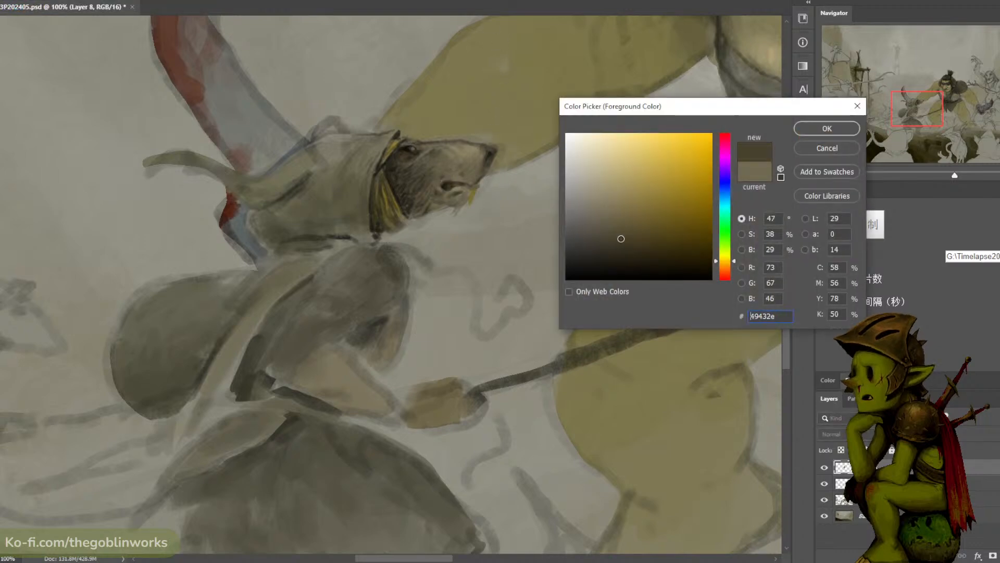
left_click(726, 272)
left_click(815, 133)
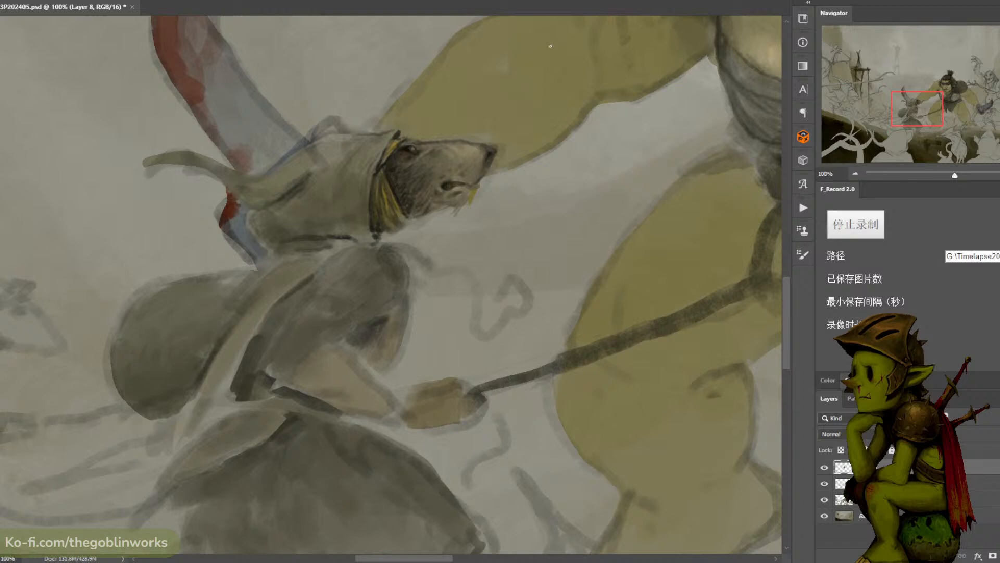
left_click(465, 173, "alt")
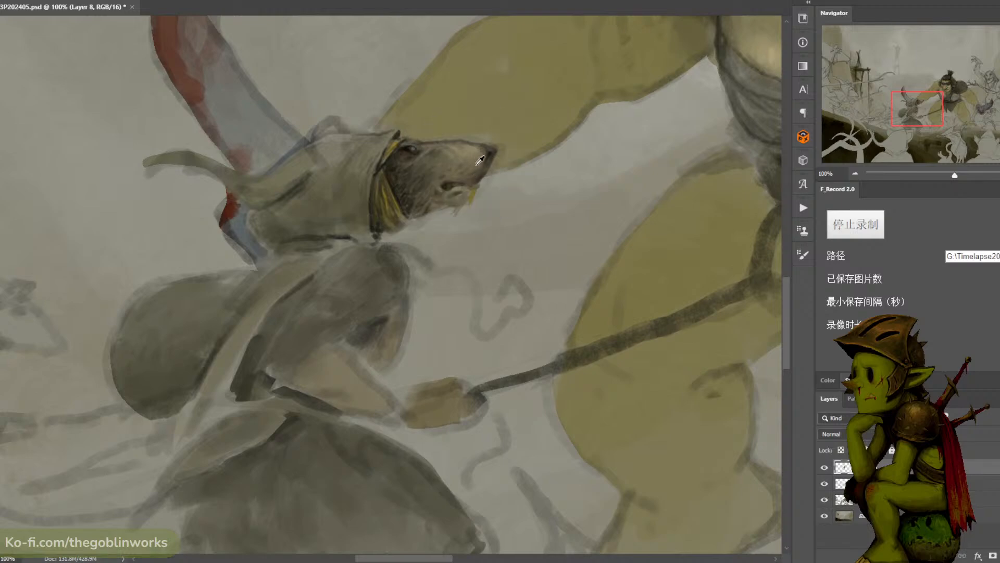
left_click(478, 167, "alt")
- Check how the shaded snout and face of the robed rat read from a distance beside the ogre
key("ctrl+minus")
key("ctrl+minus")
key("ctrl+minus")
key("ctrl+plus")
key("ctrl+plus")
left_click(425, 199, "alt")
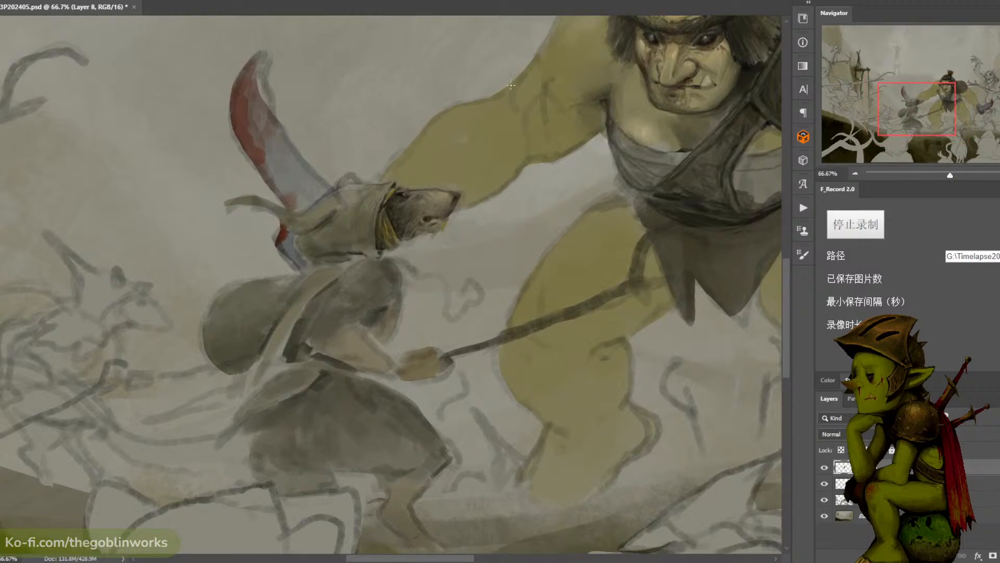
key("ctrl+minus")
key("ctrl+plus")
key("ctrl+plus")
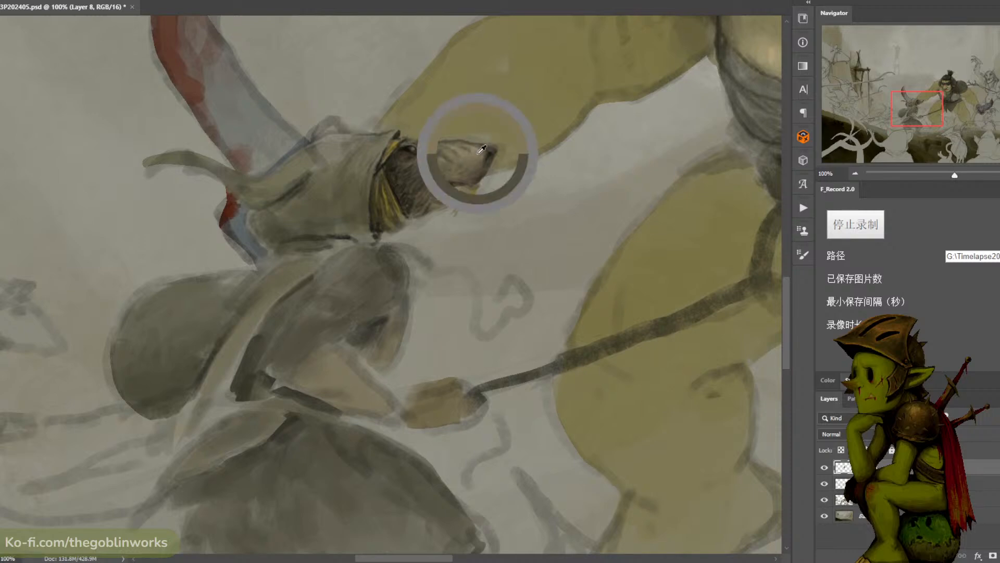
key("ctrl+minus")
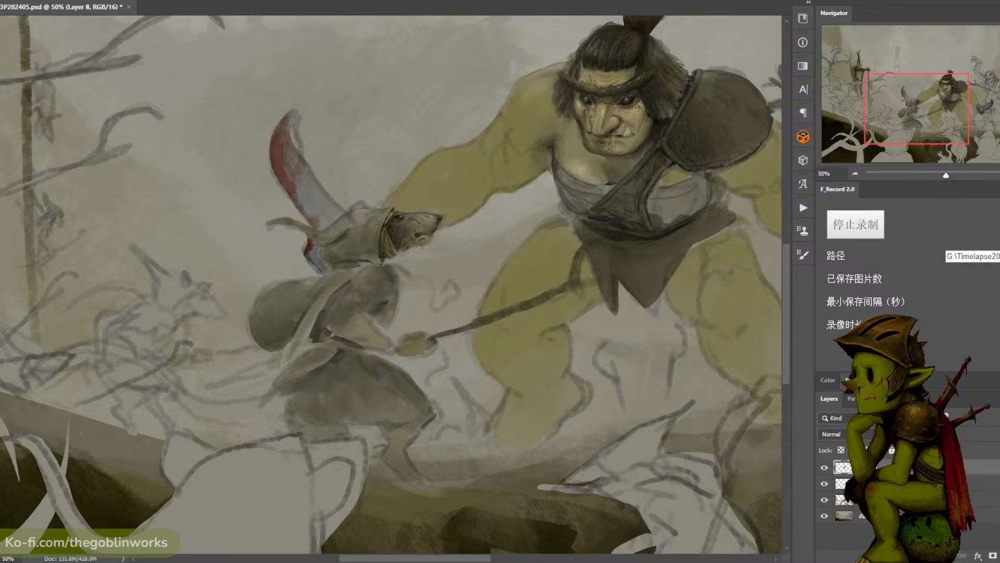
key("ctrl+plus")
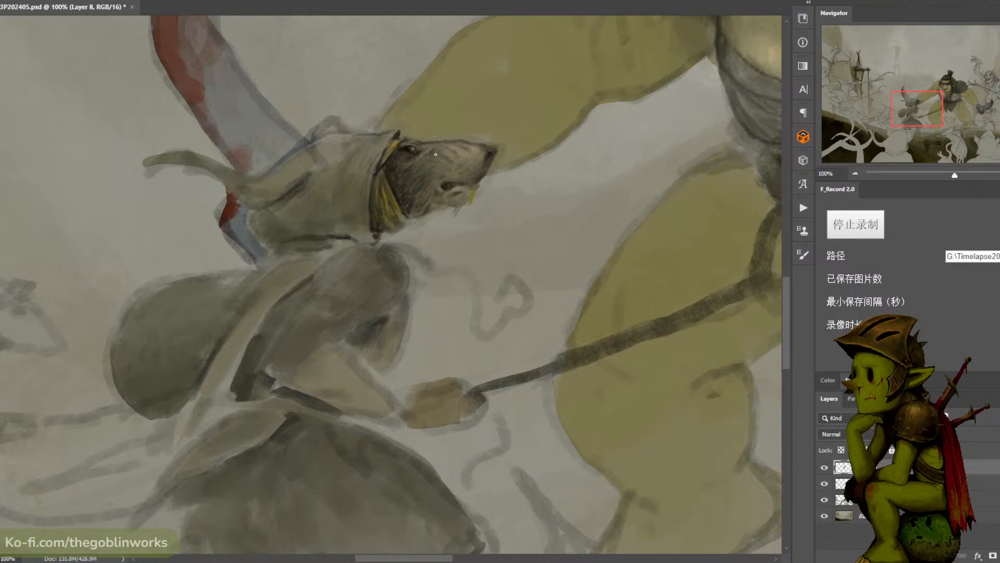
- Sample dark tones from the robed rat's face and nose, and refine the eye area and the tip of the nose
left_click(401, 157, "alt")
left_click(408, 146, "alt")
left_click_drag(411, 143, 417, 152)
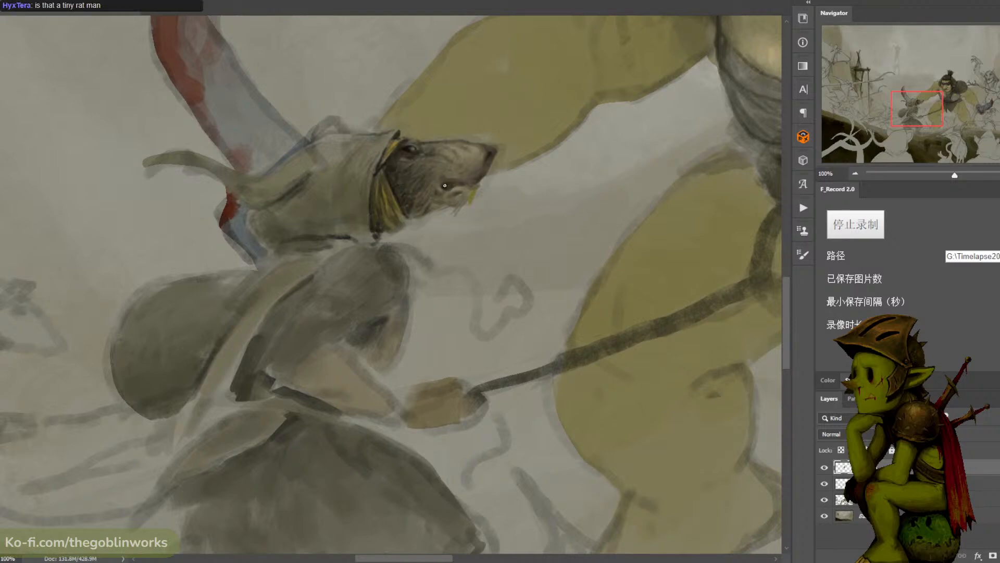
left_click(489, 152, "alt")
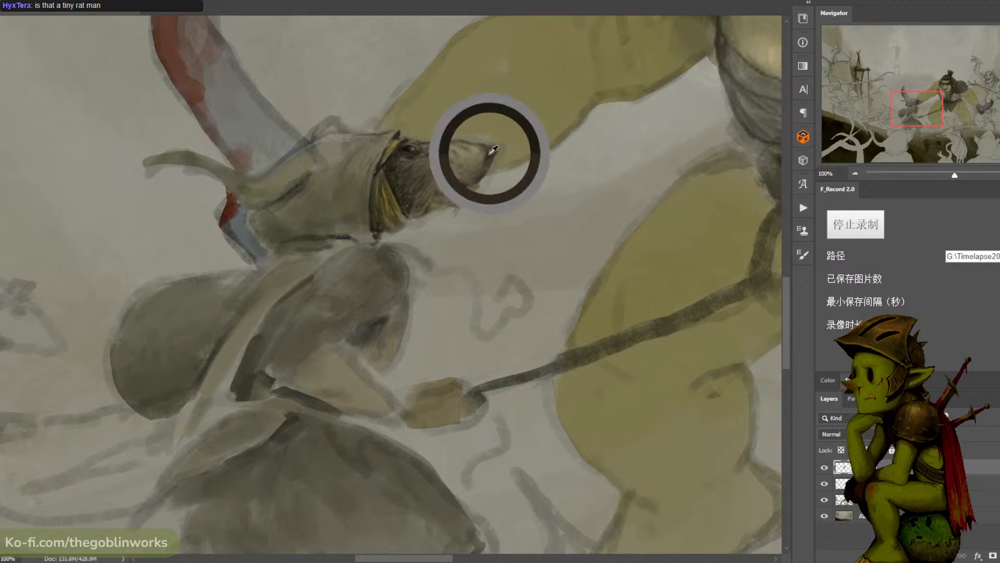
left_click(484, 156, "alt")
left_click(489, 156, "alt")
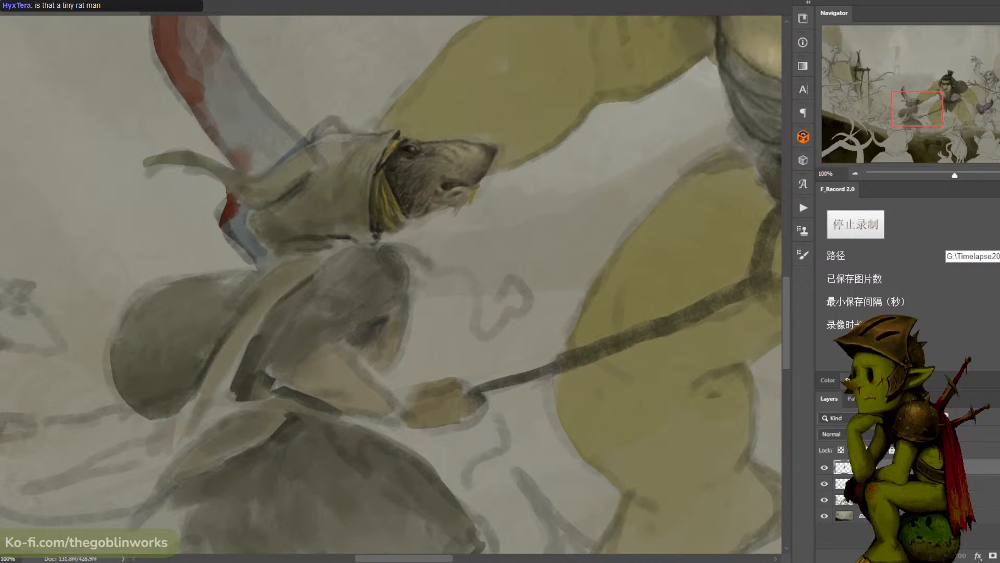
- Mix the reddish browns 5c382f and 3a1d15 and shade the tip of the robed rat's nose
left_click(1, 334)
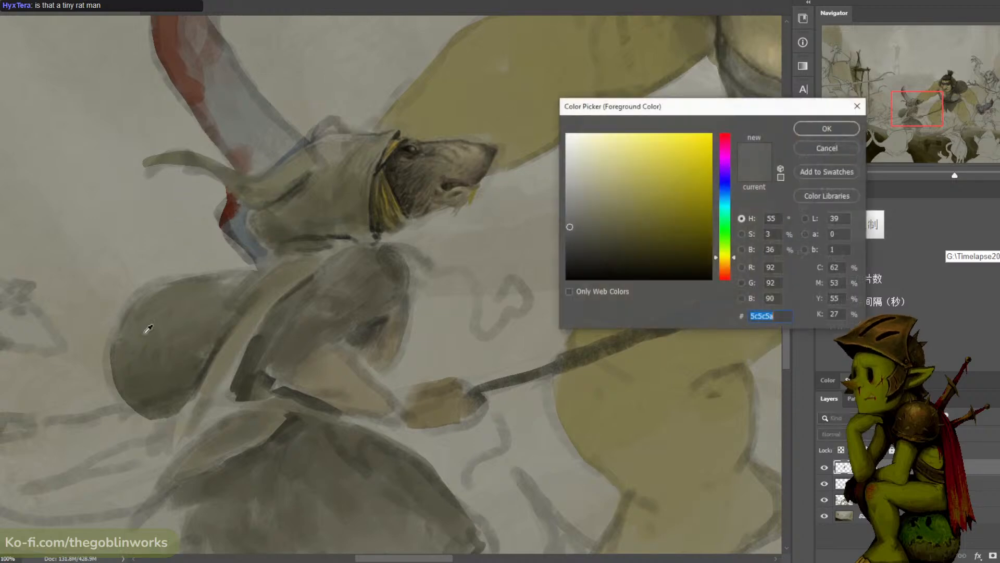
left_click(483, 165)
left_click(726, 275)
left_click_drag(626, 226, 638, 226)
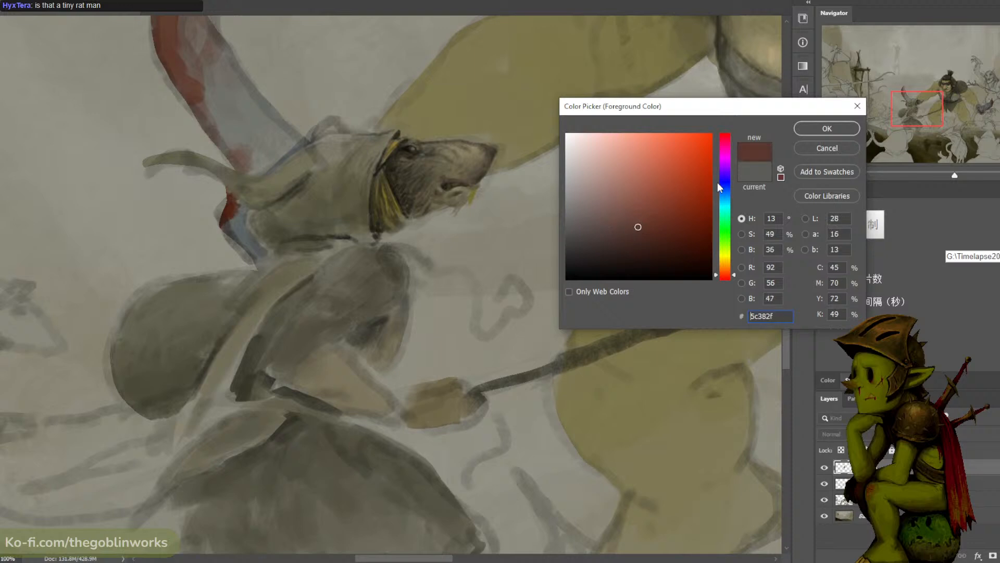
left_click(812, 127)
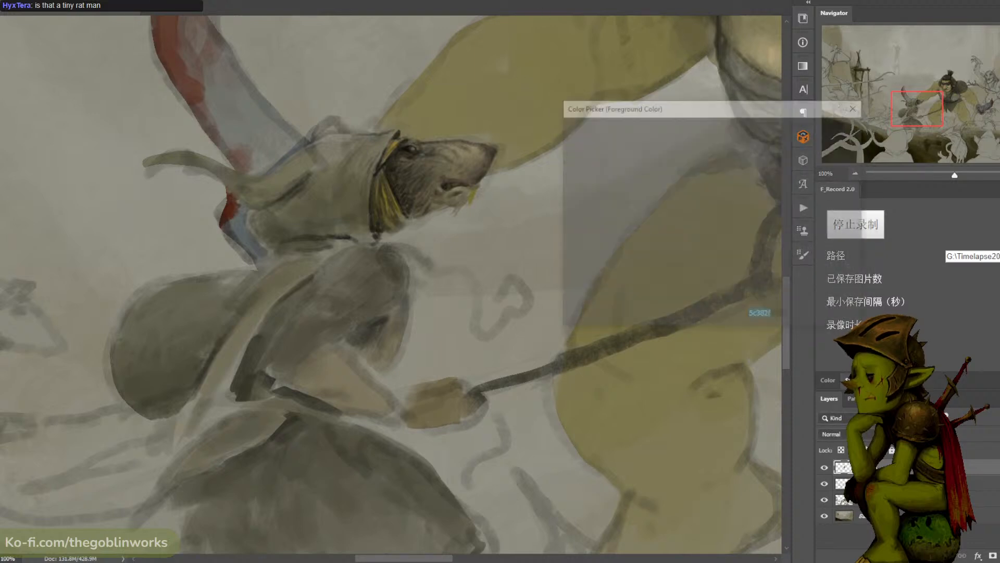
left_click(657, 247)
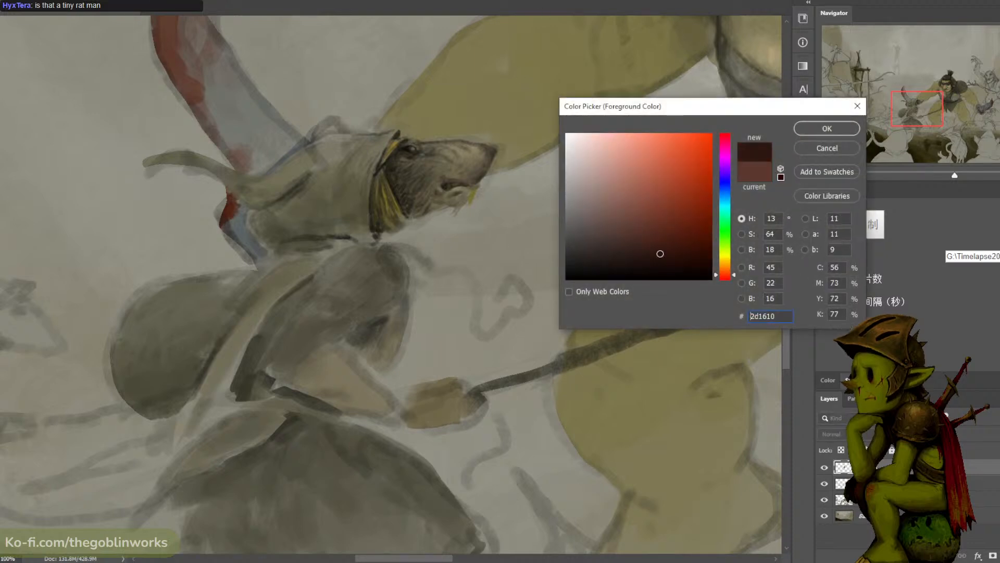
left_click(838, 128)
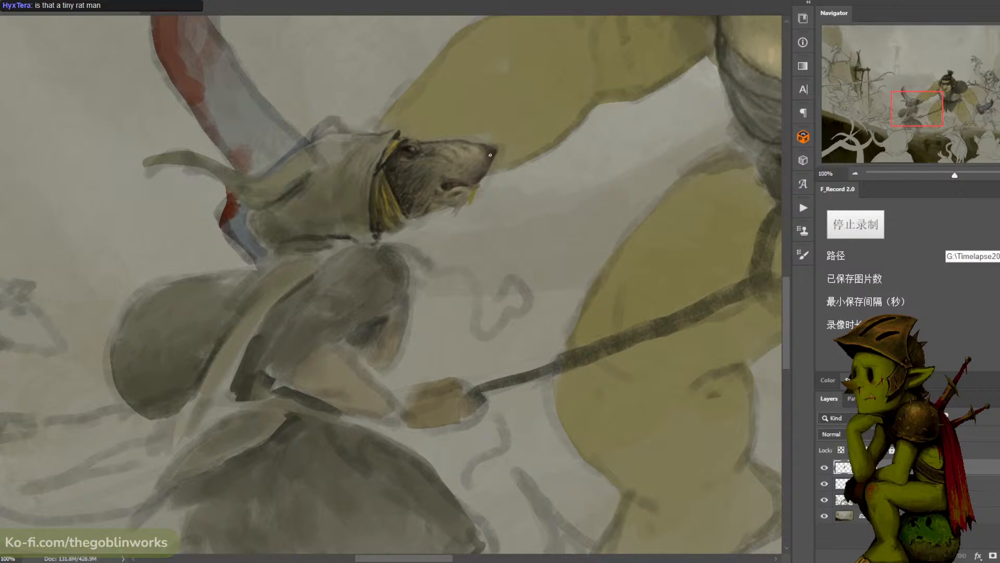
- Sample a dark olive tone, darken it to near black, and deepen the dark accents on the robed rat's nose
left_click(0, 365)
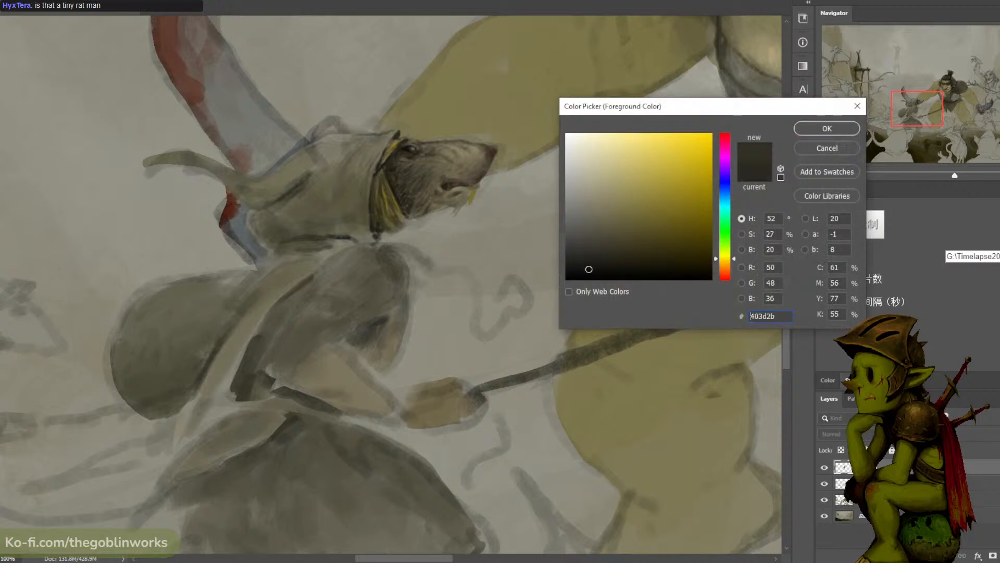
left_click_drag(587, 270, 567, 279)
left_click(827, 129)
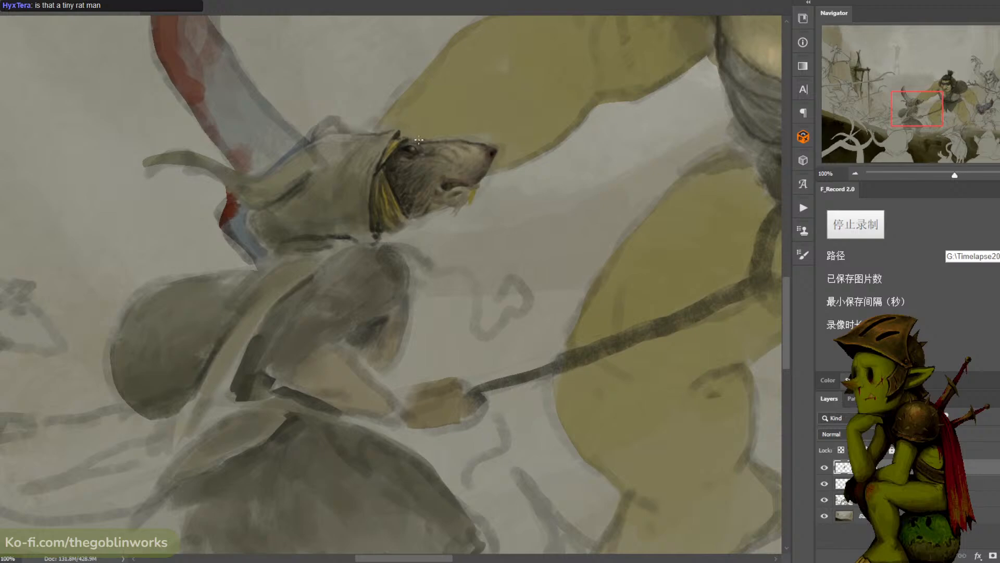
- Compare the robed rat's darkened nose and face with the ogre at several viewing distances
key("ctrl+minus")
key("ctrl+minus")
key("ctrl+minus")
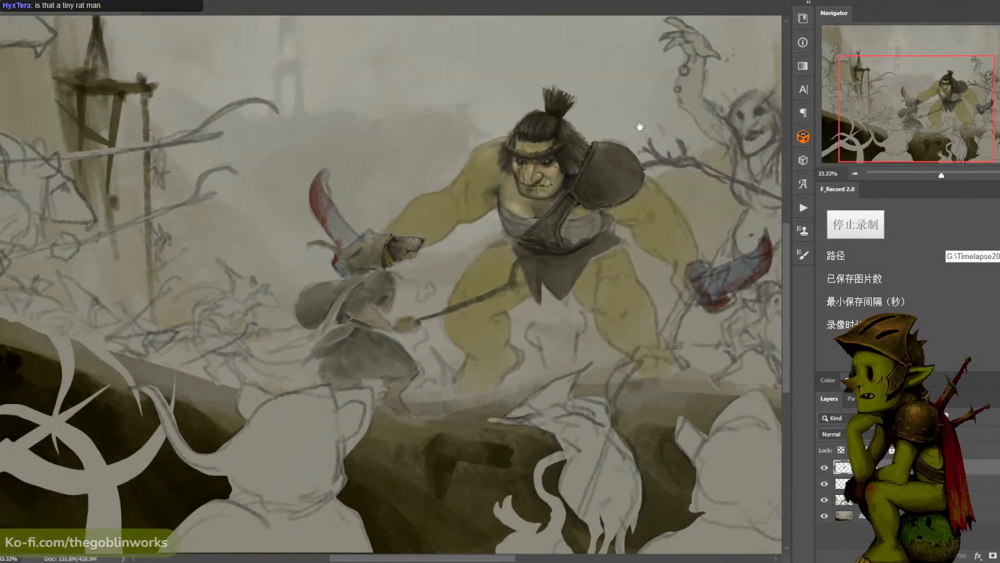
left_click_drag(656, 129, 612, 109)
key("ctrl+plus")
key("ctrl+plus")
left_click_drag(487, 142, 559, 171)
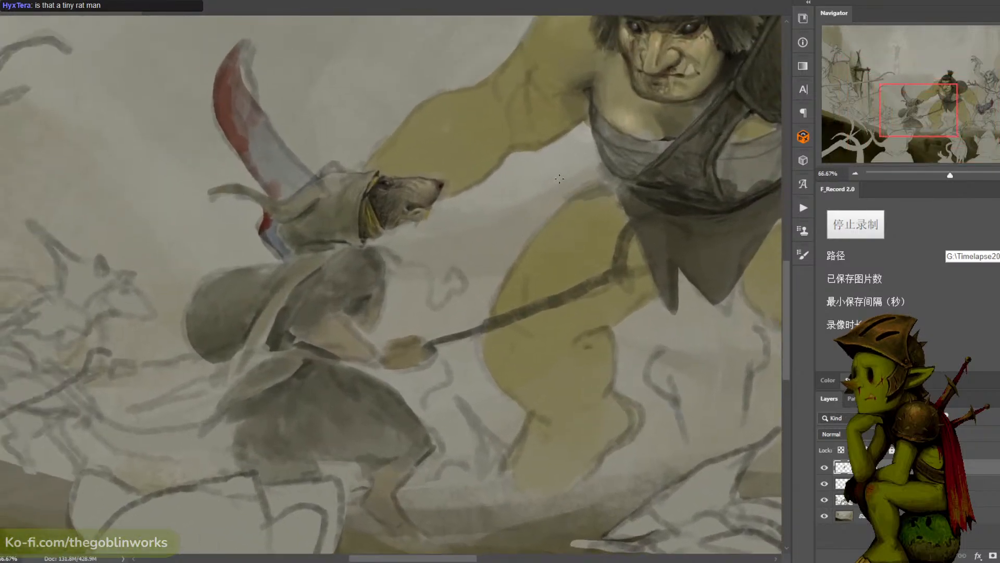
key("ctrl+plus")
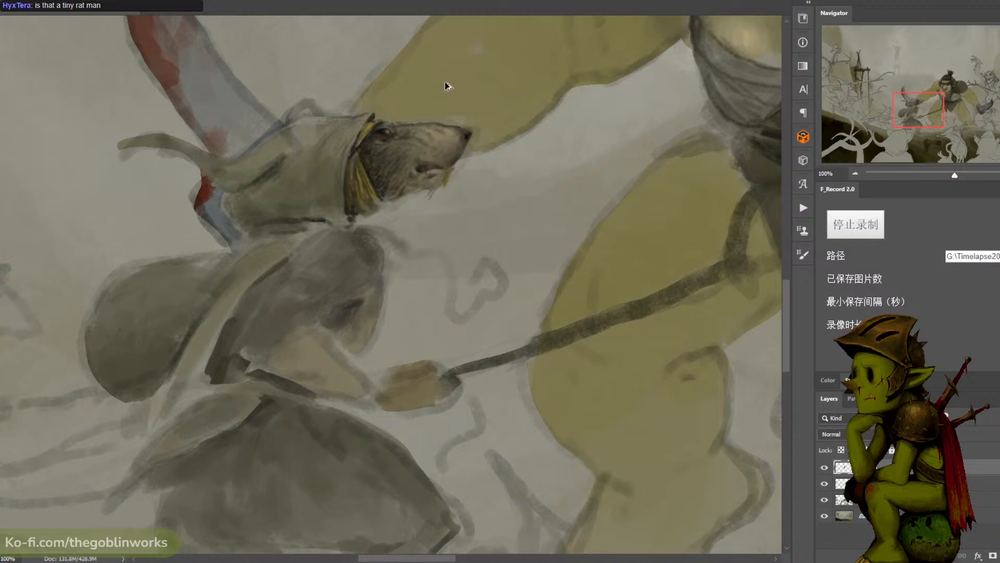
- Sample tones from the robed rat's muzzle and cheek, refine the fur there, and save the illustration
left_click(417, 167, "alt")
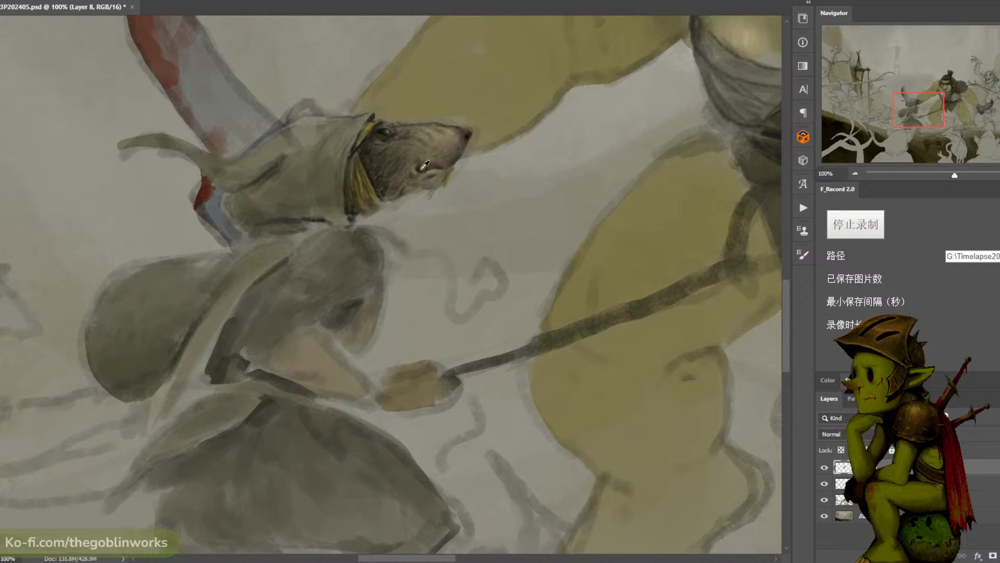
left_click(401, 155, "alt")
left_click(427, 155, "alt")
left_click(385, 189, "alt")
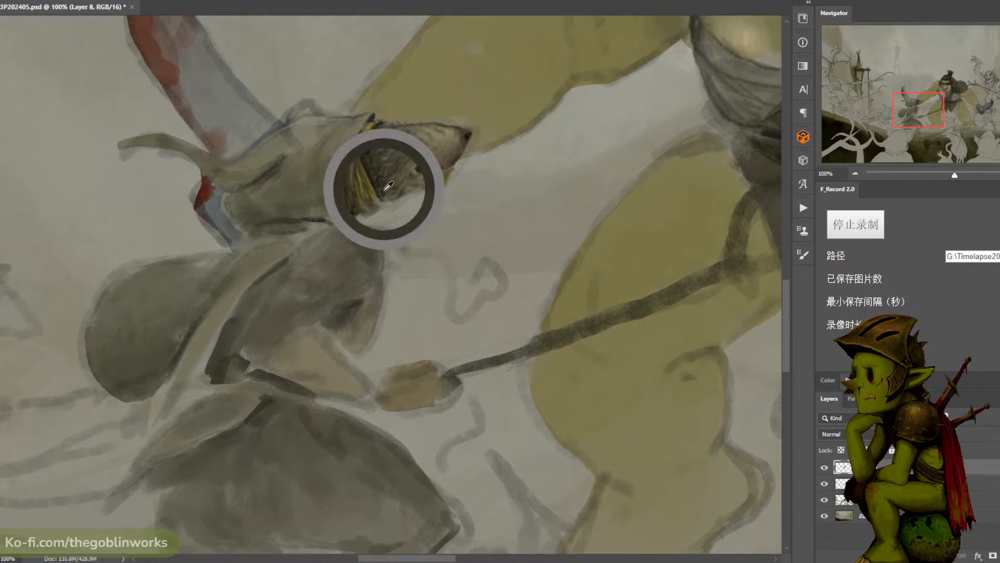
key("ctrl+minus")
key("ctrl+s")
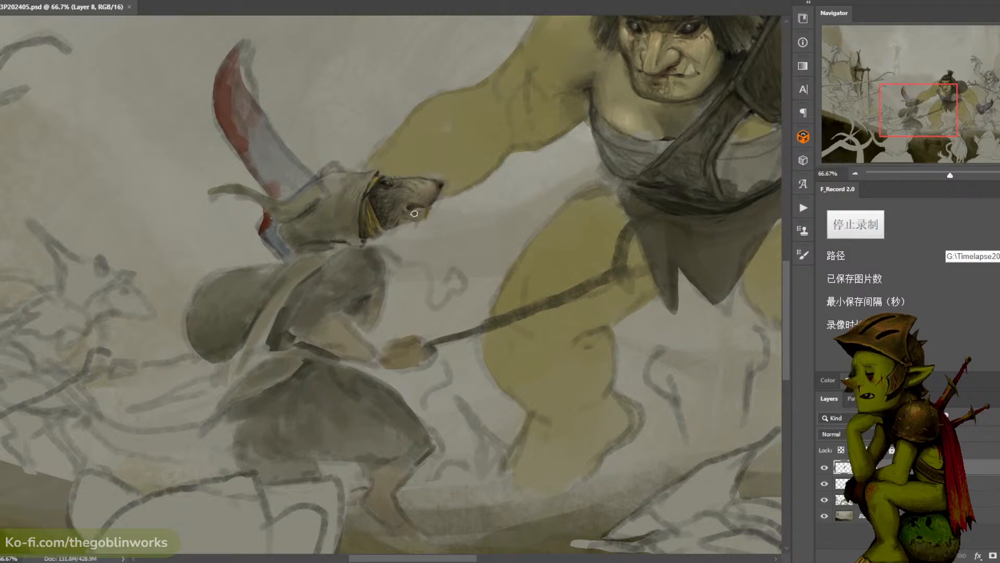
- Darken the robed rat's mouth line and add fine fur strokes along its chin and cheek
mouse_move(414, 213)
left_mouse_down()
mouse_move(403, 202)
mouse_move(421, 215)
left_mouse_up()
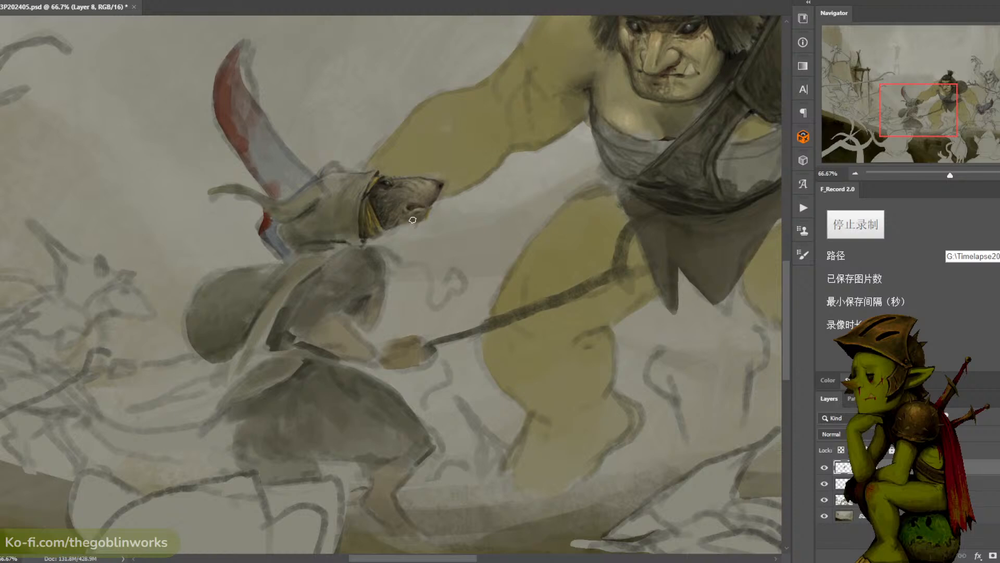
left_click(378, 195, "alt")
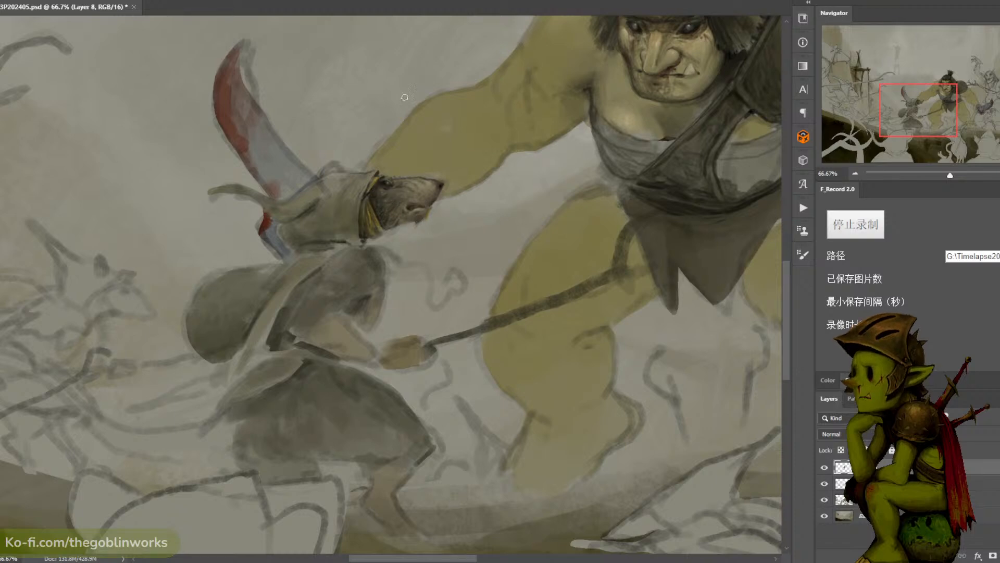
left_click_drag(418, 210, 421, 217)
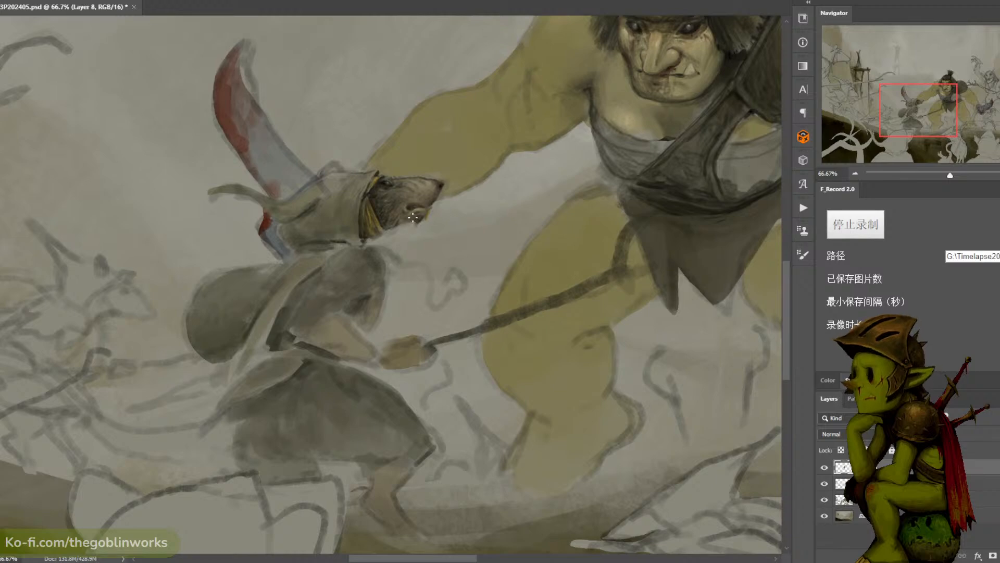
key("ctrl+plus")
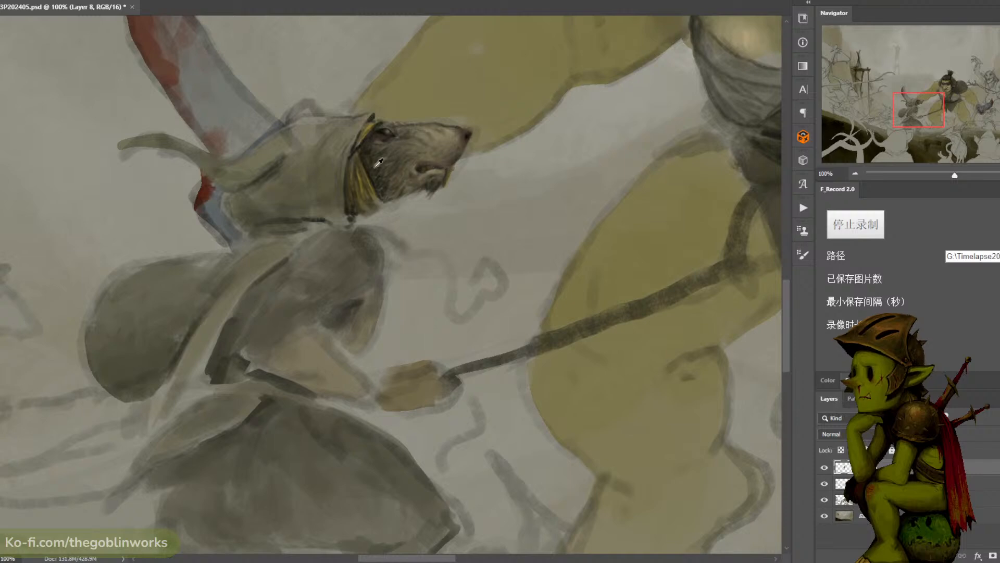
left_click(359, 177, "alt")
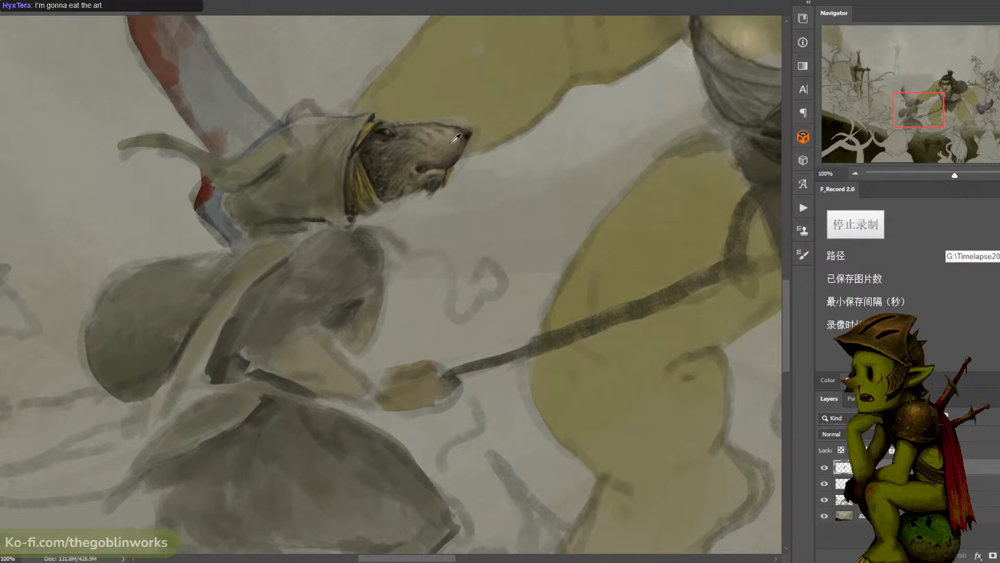
left_click(373, 45, "alt")
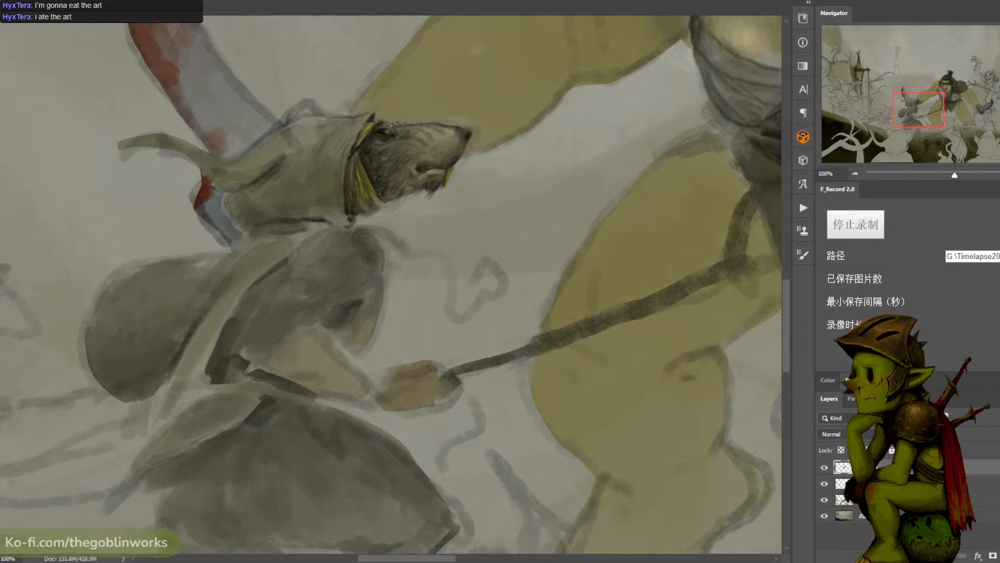
- Mix the dark reddish brown 592b18, dab it onto the robed rat's nose tip, and save the illustration
key("n")
mouse_move(660, 206)
left_mouse_down()
mouse_move(652, 217)
mouse_move(672, 229)
left_mouse_up()
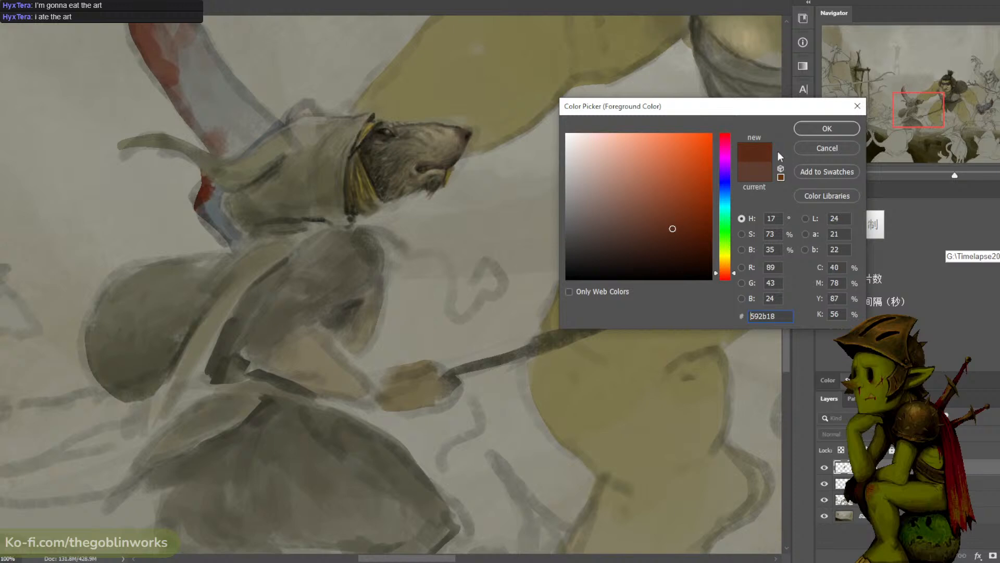
key("Return")
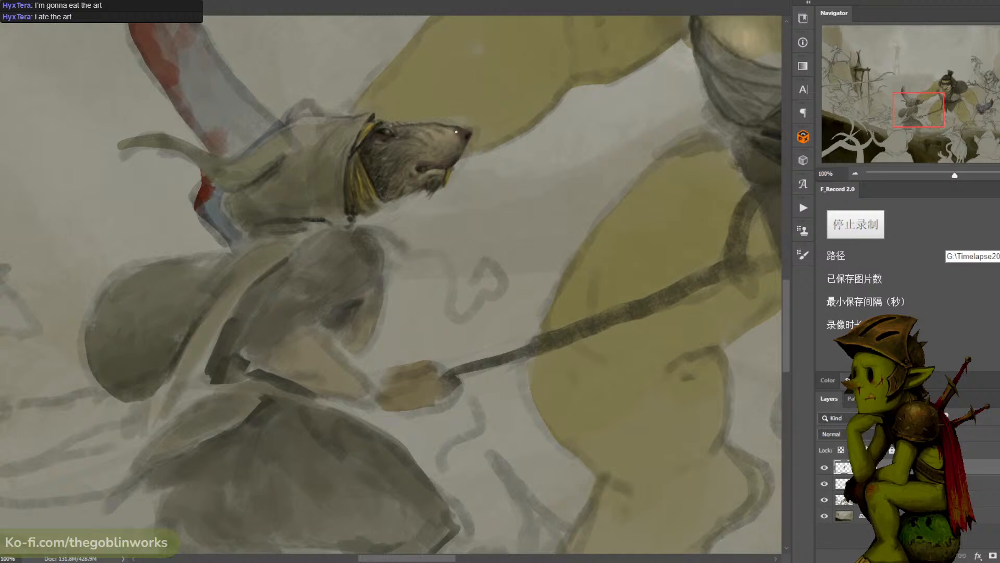
left_click(456, 132, "alt")
left_click(465, 132, "alt")
key("ctrl+minus")
key("ctrl+minus")
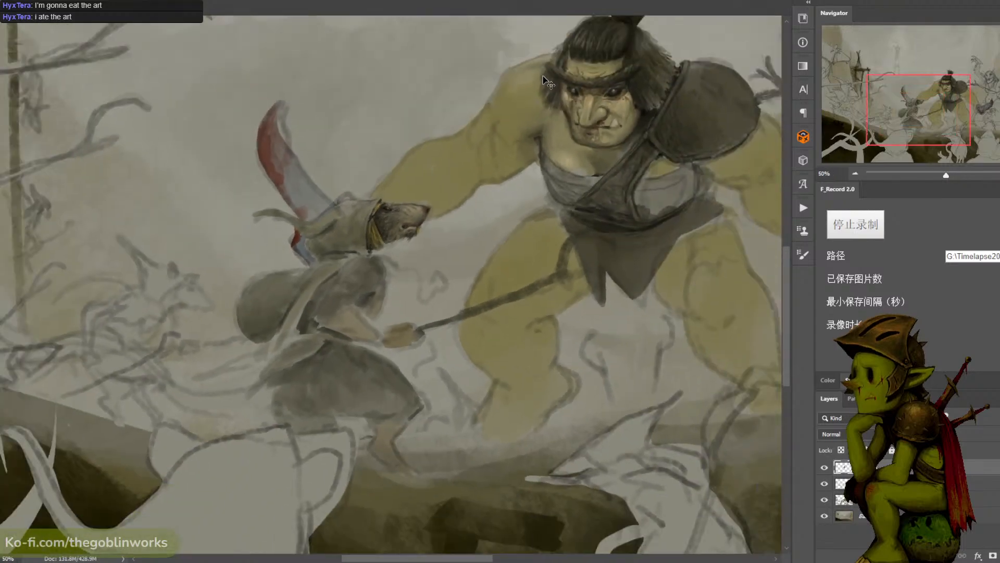
key("ctrl+minus")
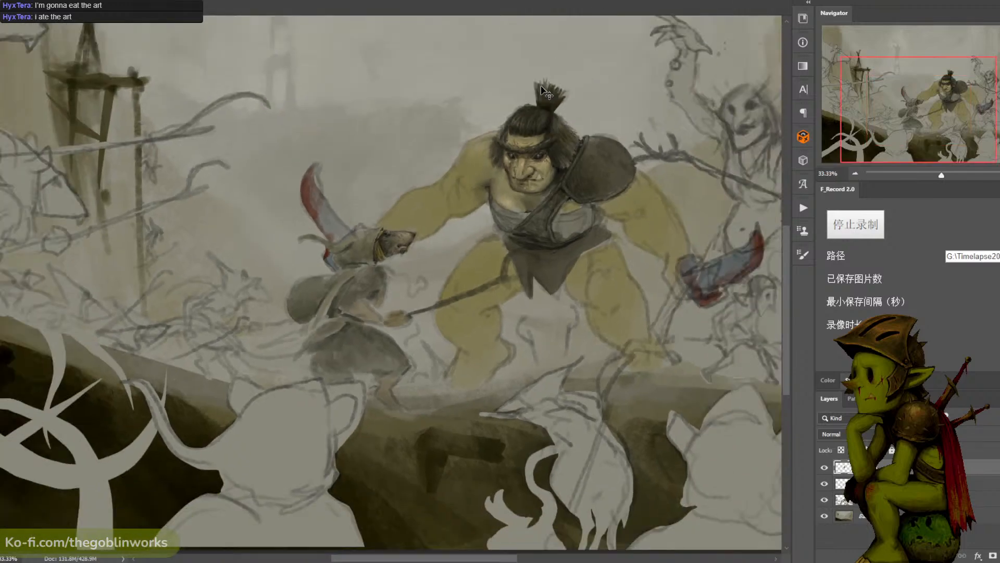
key("ctrl+plus")
key("ctrl+s")
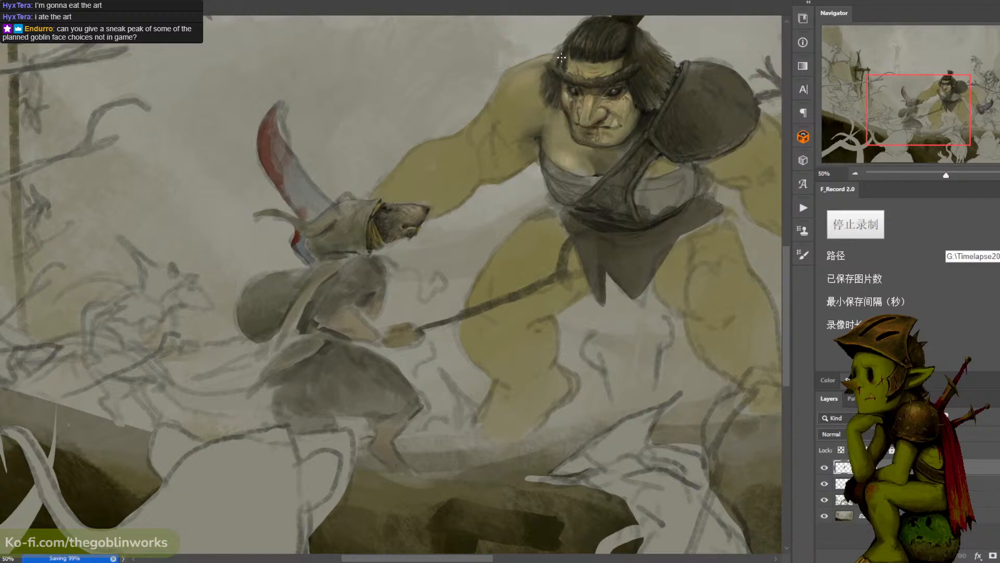
- Build up darker fur strokes over the robed rat's cheek and jaw beside the yellow hood lining
left_click(373, 216, "alt")
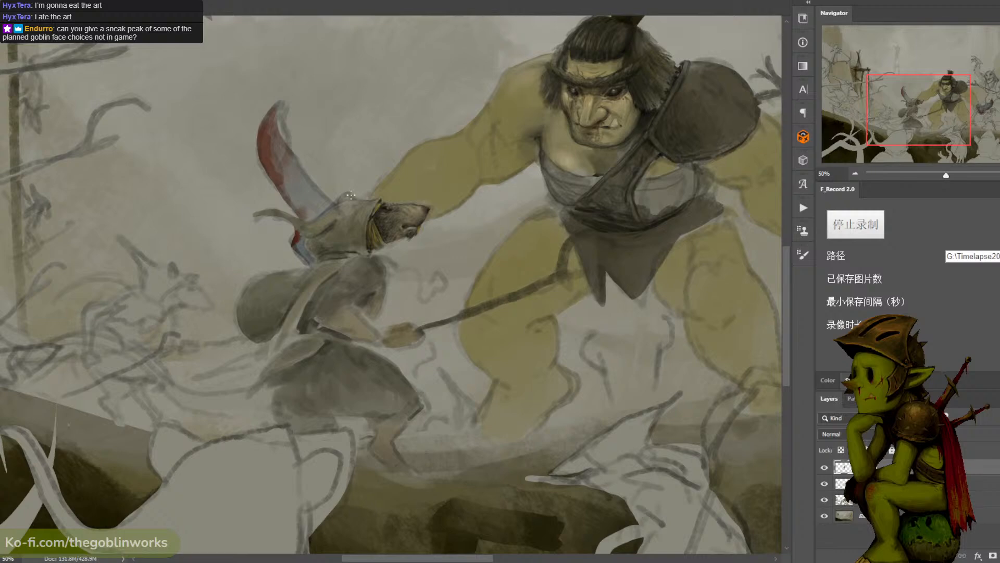
scroll(438, 89, "down", 1)
scroll(433, 99, "up", 3)
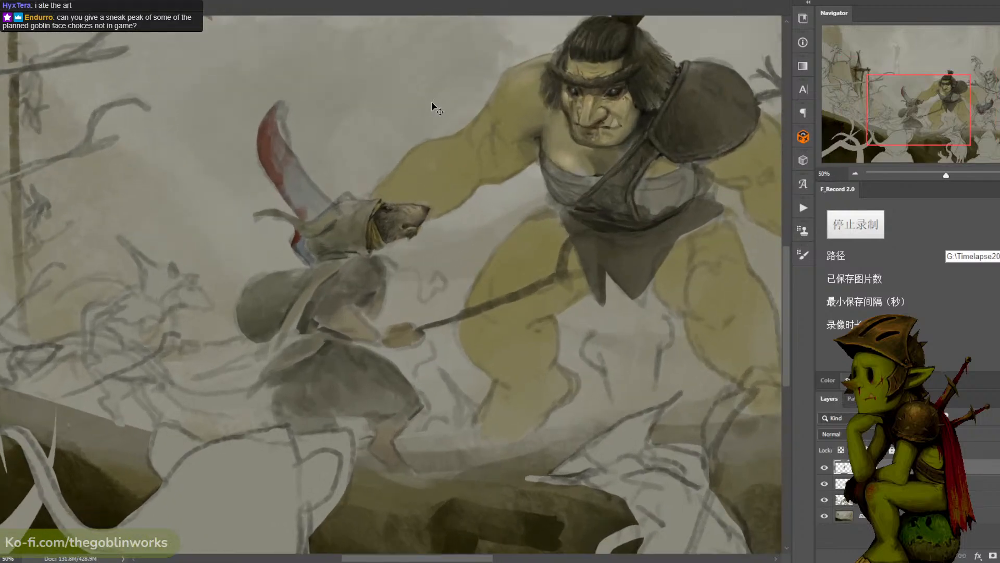
scroll(431, 109, "down", 1)
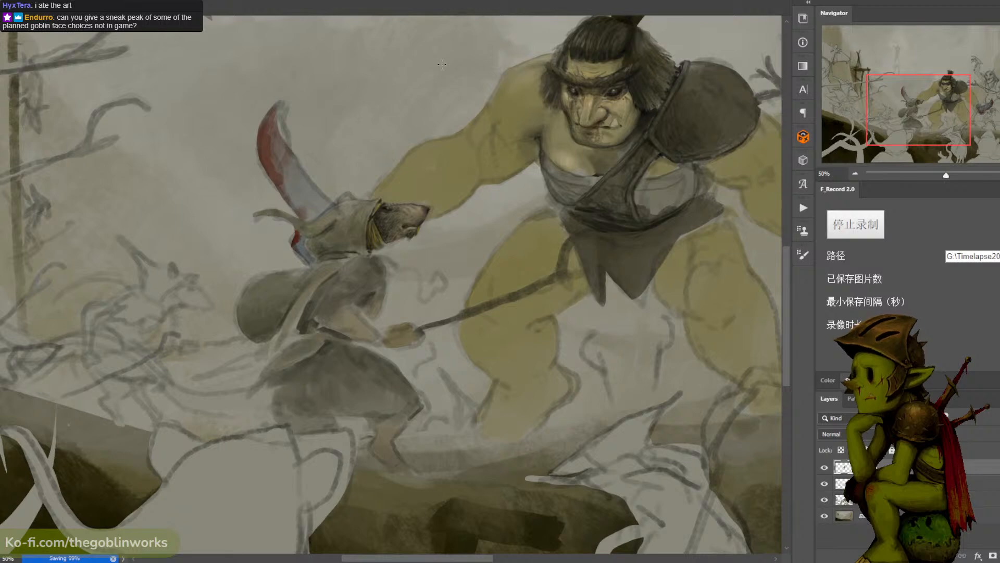
key("ctrl+1")
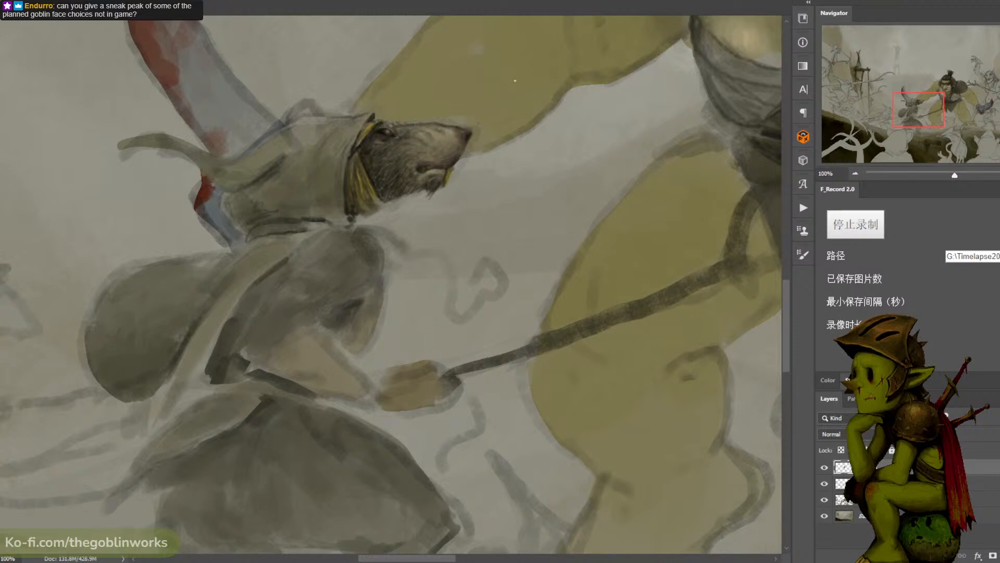
- Review the robed rat's head against the whole battle scene and save the illustration
key("ctrl+minus")
key("ctrl+minus")
key("ctrl+minus")
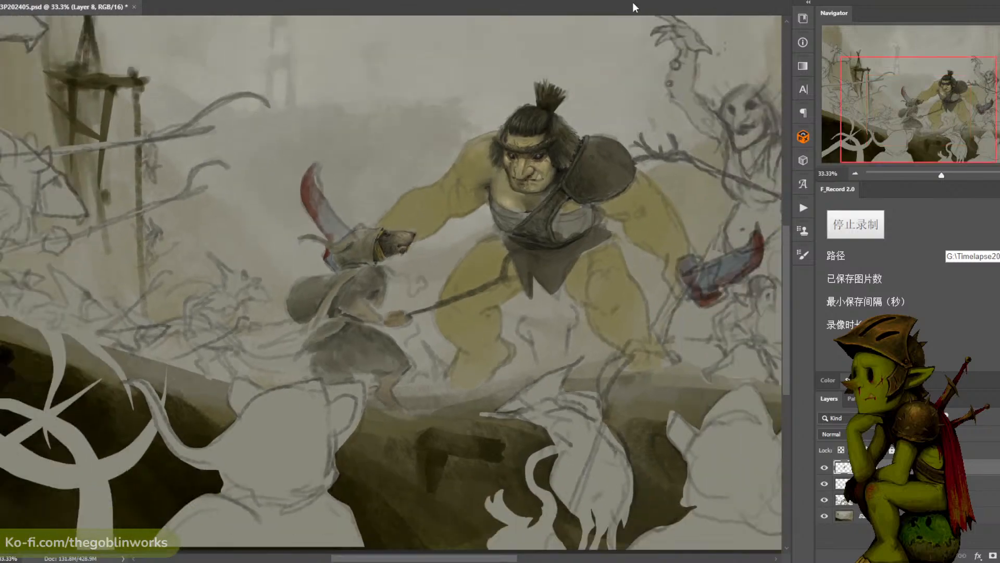
key("ctrl+plus")
key("ctrl+plus")
key("ctrl+plus")
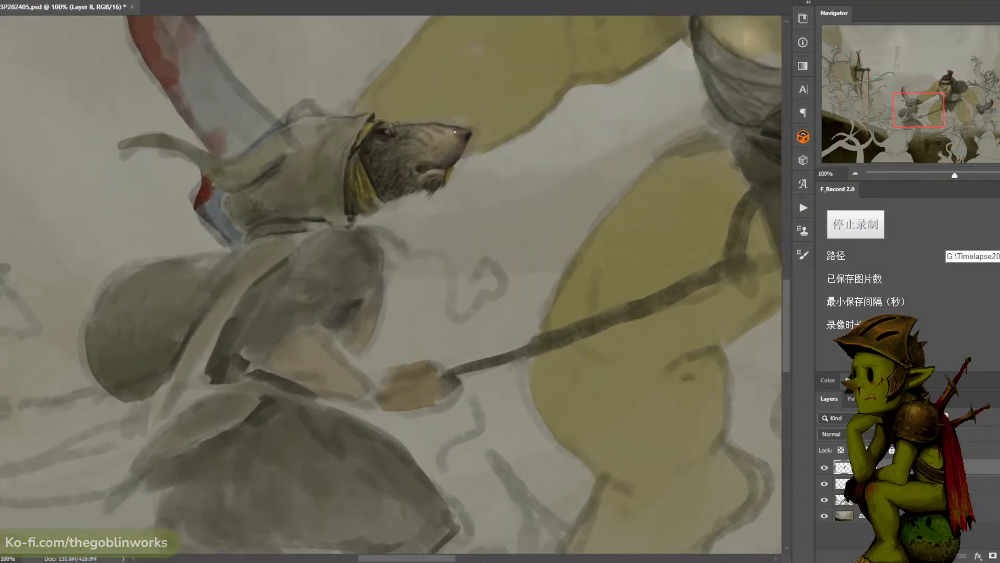
key("ctrl+minus")
- Touch up the fur along the robed rat's lower jaw and throat
key("ctrl+minus")
key("ctrl+s")
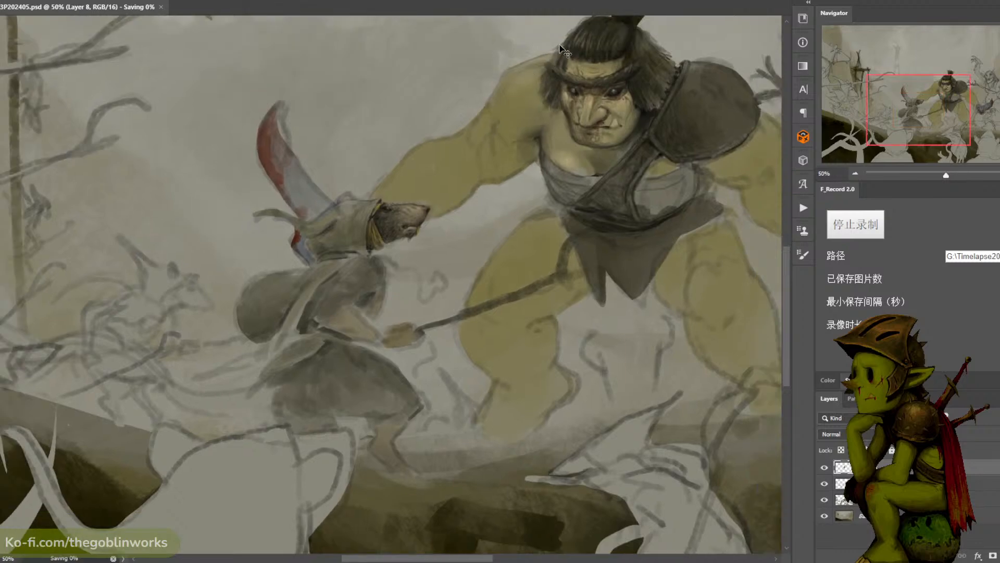
key("ctrl+minus")
key("ctrl+plus")
key("ctrl+plus")
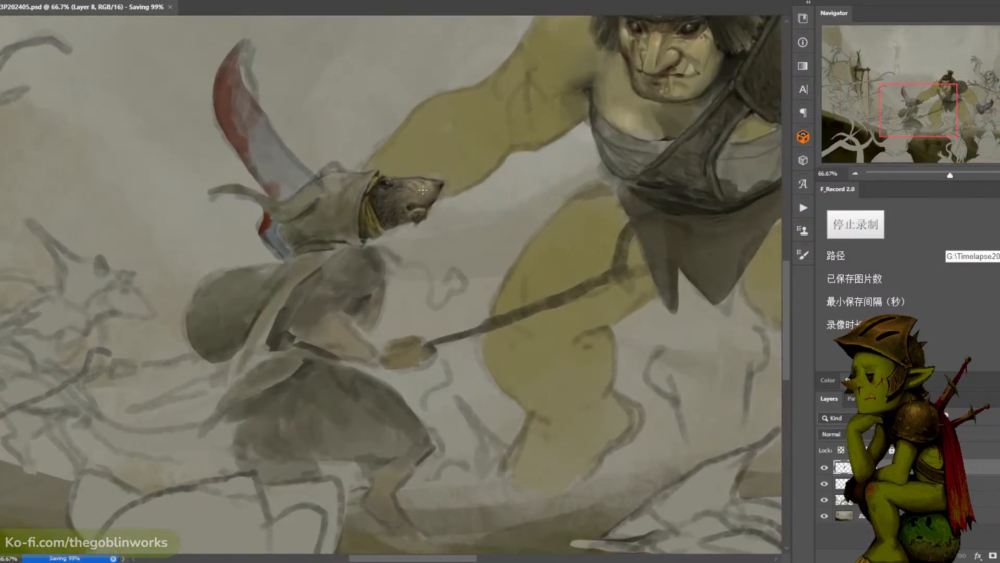
left_click(398, 218, "alt")
left_click_drag(399, 217, 397, 223)
left_click(397, 222, "alt")
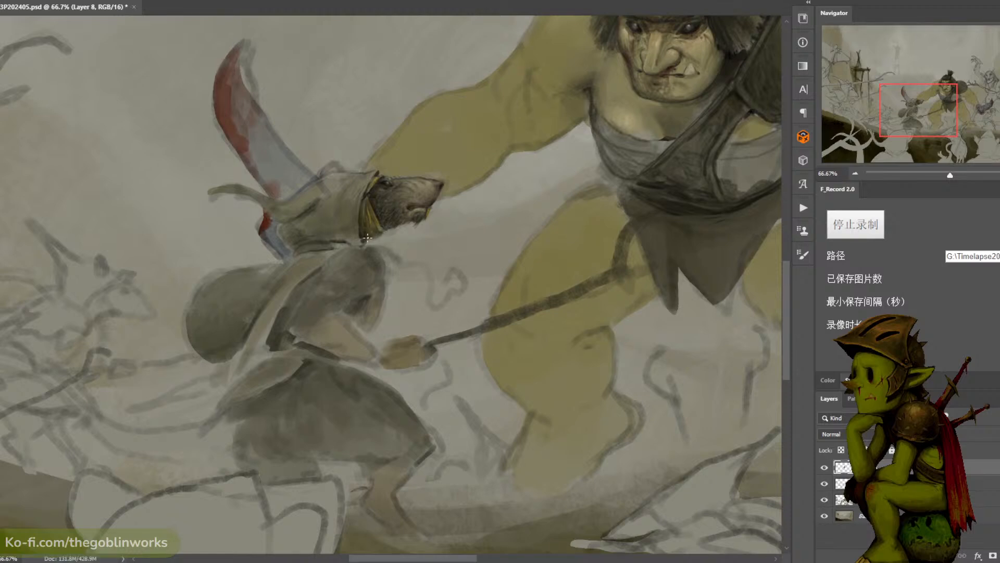
- Paint shading and cloth folds across the robed rat's hood, and save the illustration
left_click(373, 233, "alt")
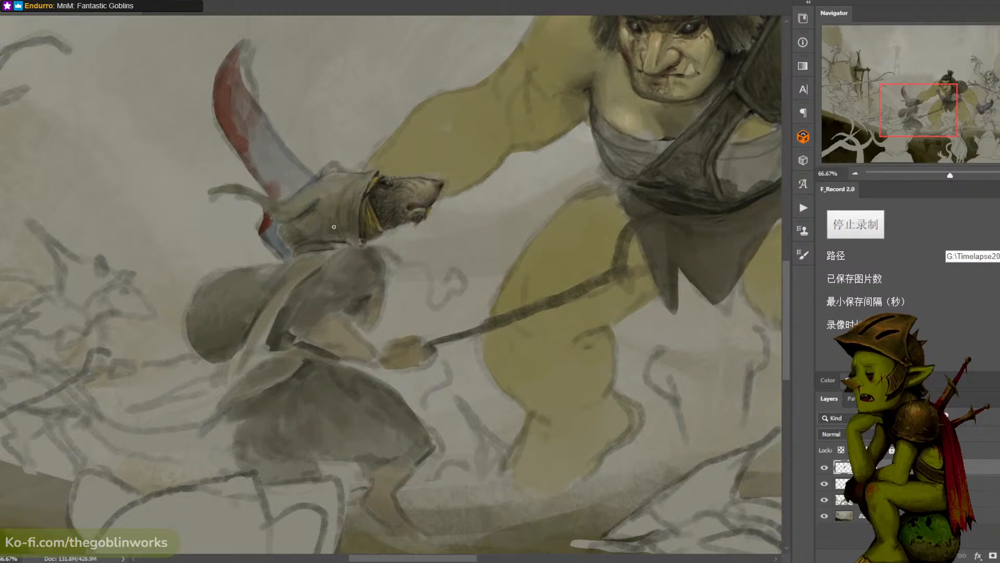
left_click(297, 229, "alt")
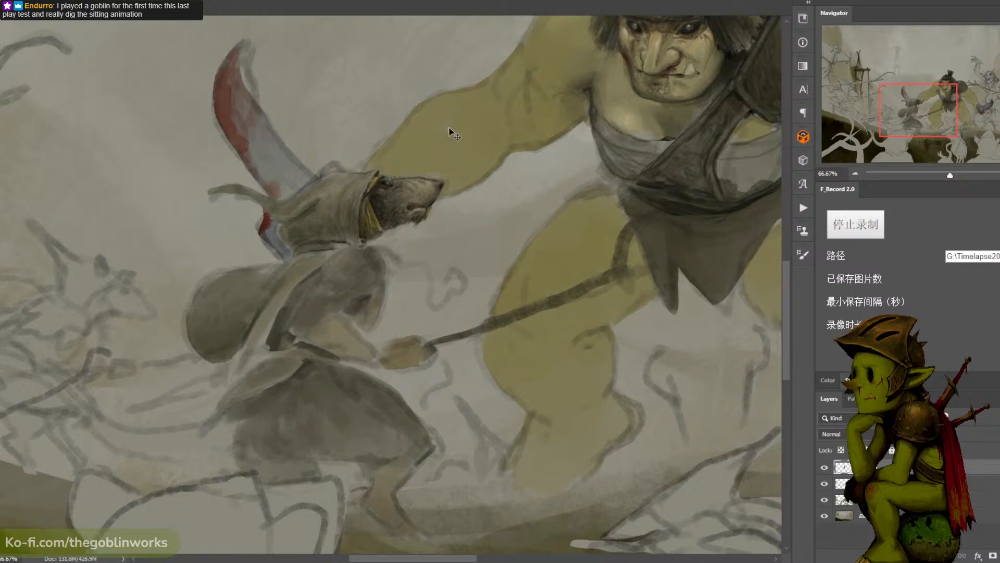
key("v")
key("ctrl+s")
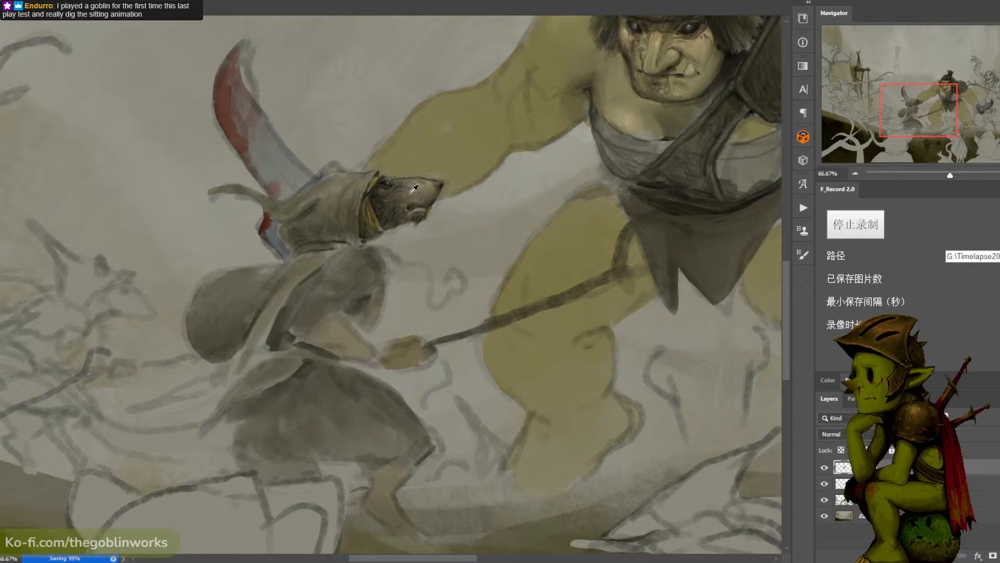
- Sample a dark tone at the robed rat's hood opening, set the colour to black 000000, and deepen the shadows there
left_click(392, 188, "alt")
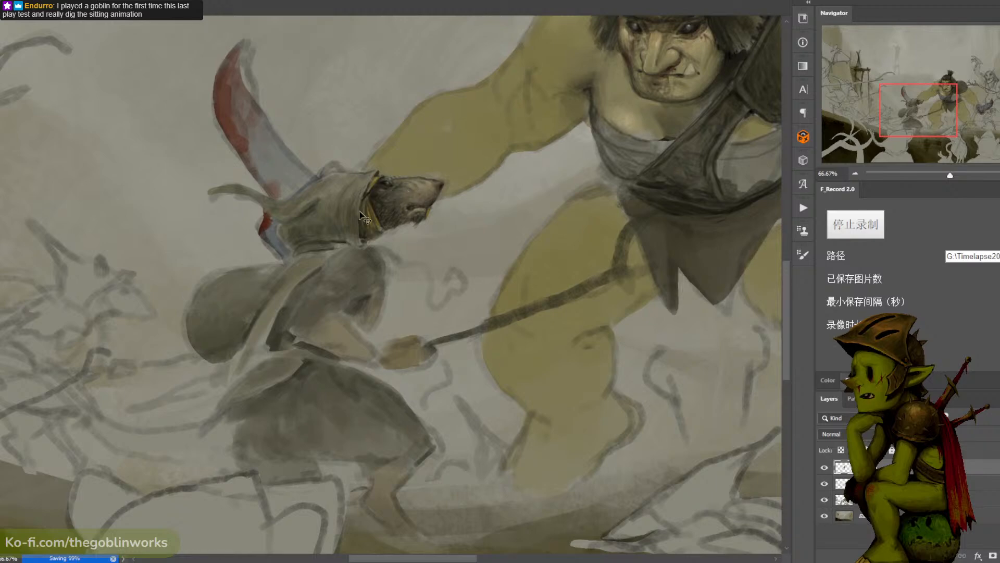
left_click(372, 192, "alt")
left_click(1, 383)
left_click(566, 278)
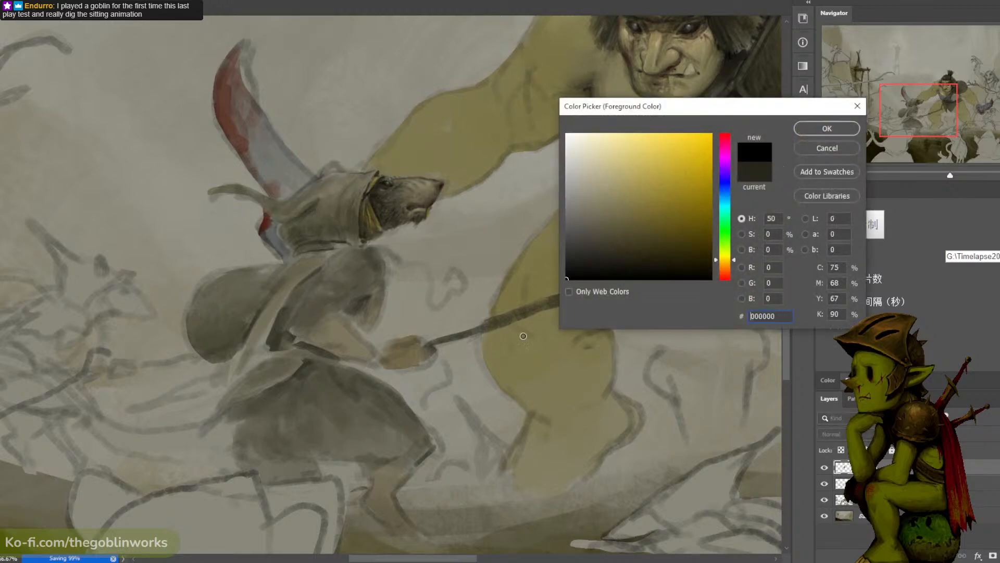
left_click(826, 129)
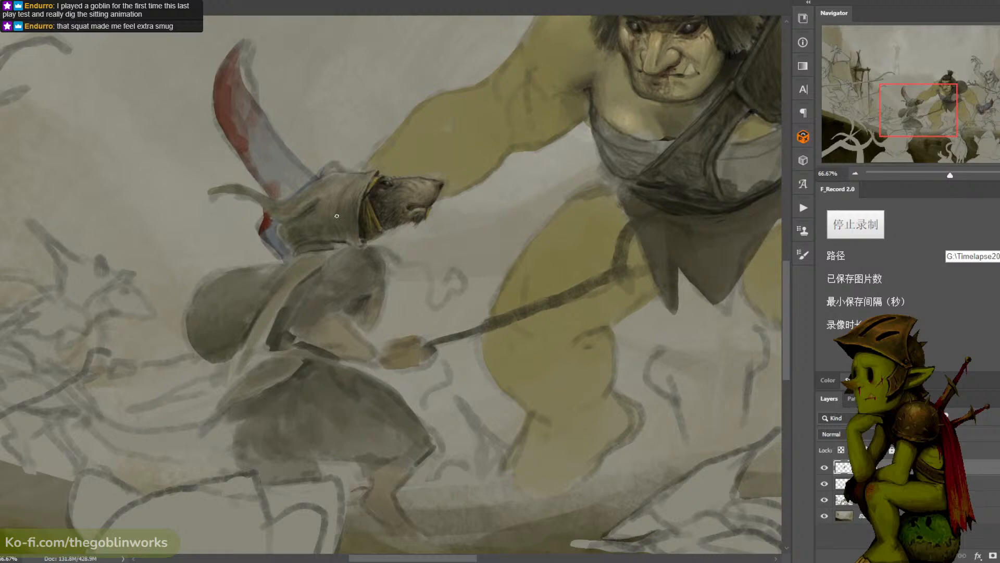
- Refine the cloth shading and folds on the robed rat's hood, checking the result against the battle scene
left_click(324, 231, "alt")
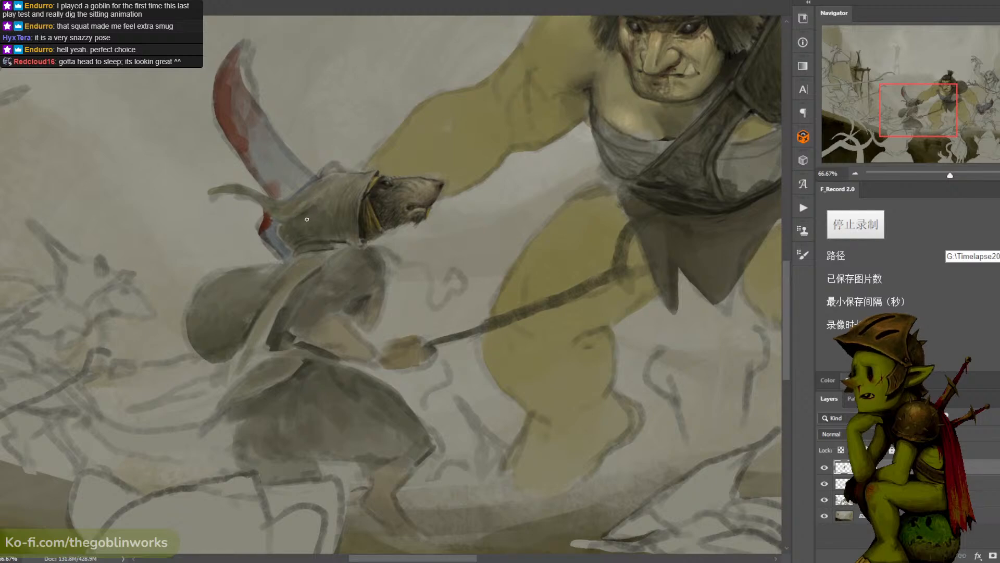
left_click(380, 180, "alt")
left_click(305, 220, "alt")
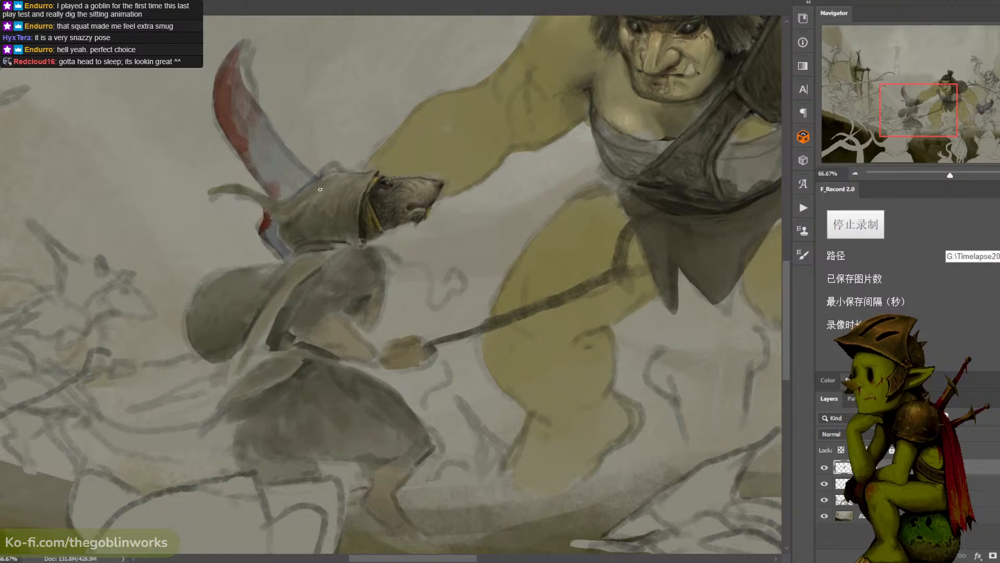
key("ctrl+minus")
key("ctrl+minus")
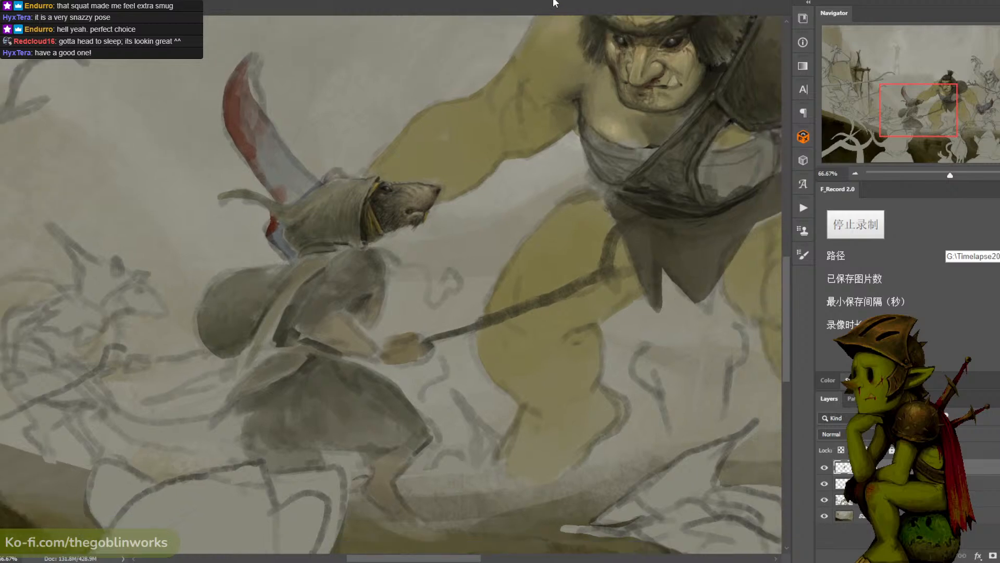
key("ctrl+plus")
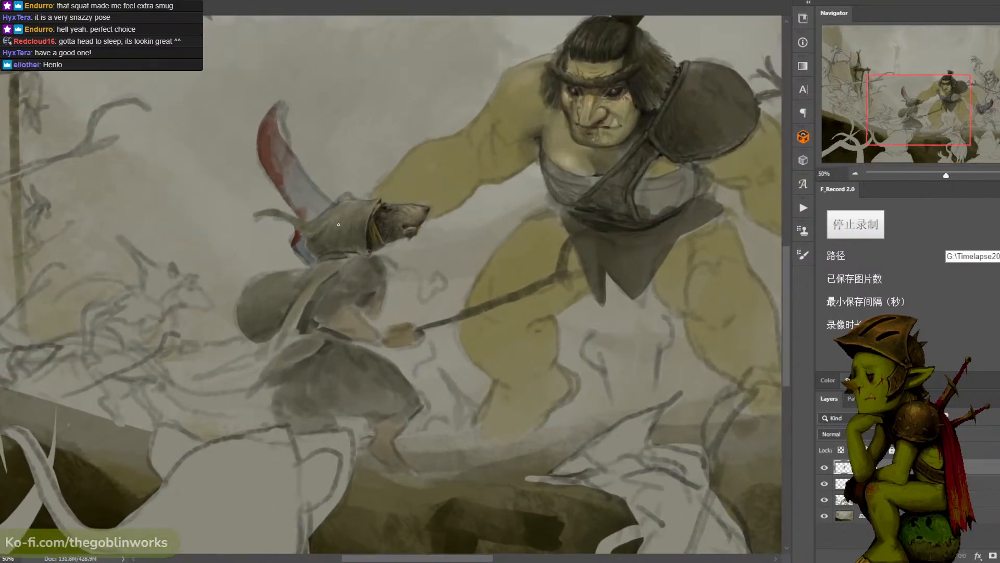
key("ctrl+plus")
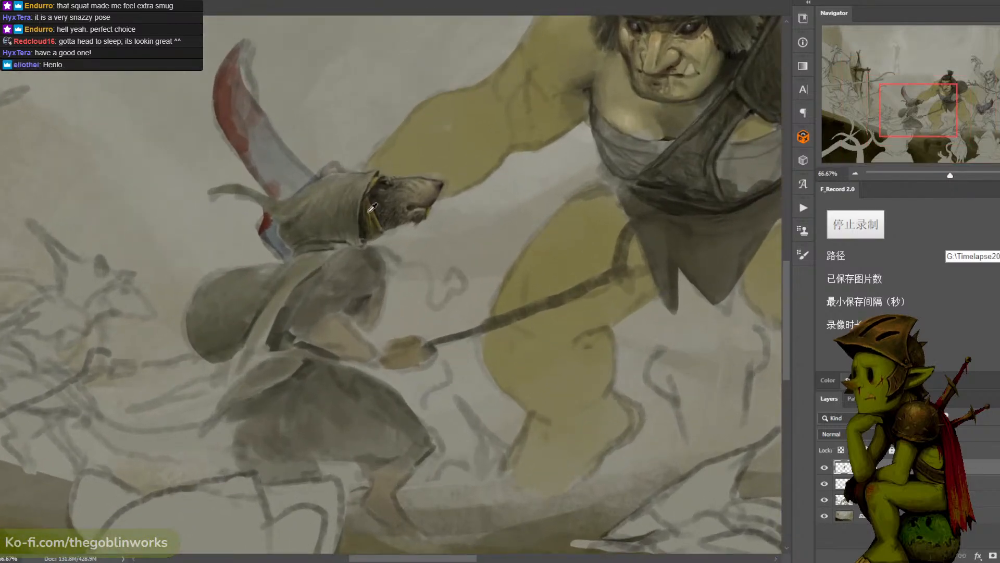
- Paint a trim band around the robed rat's hood opening with a row of dark studs and short crossbars
left_click(364, 229, "alt")
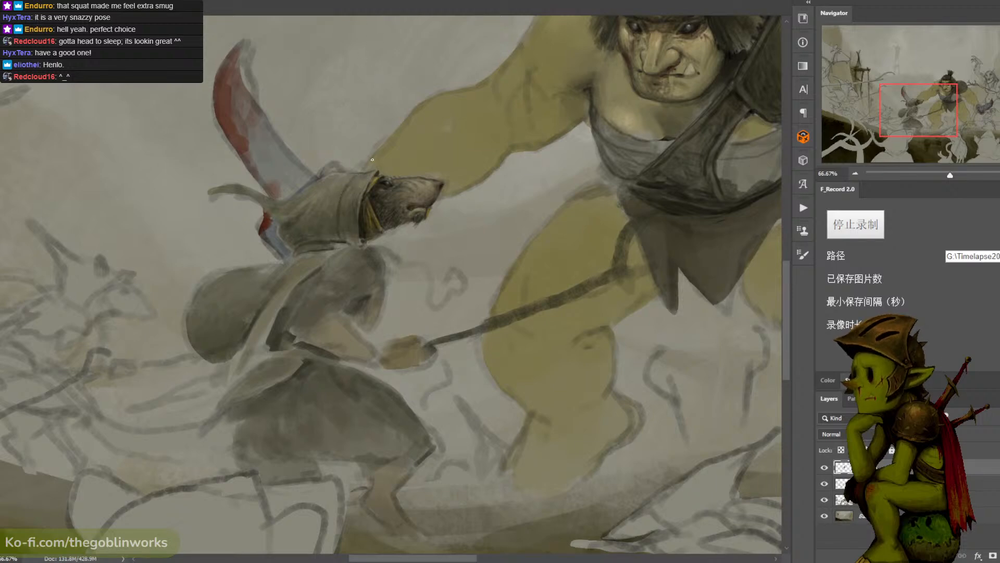
key("ctrl+z")
left_click(386, 172, "alt")
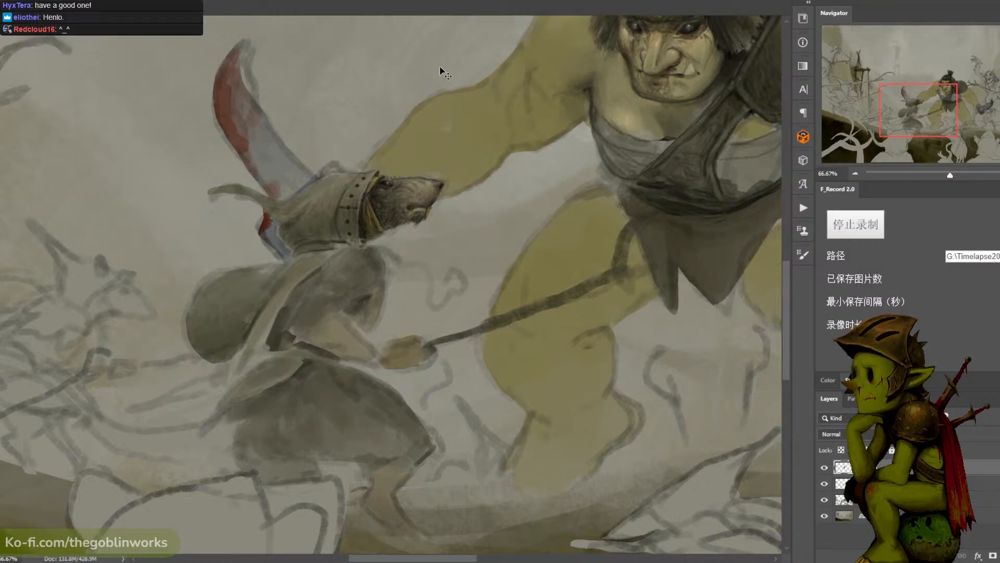
scroll(361, 184, "up", 3)
mouse_move(351, 179)
left_mouse_down()
mouse_move(362, 147)
mouse_move(380, 153)
mouse_move(390, 137)
mouse_move(364, 150)
mouse_move(382, 133)
mouse_move(369, 175)
left_mouse_up()
key("ctrl+z")
key("ctrl+z")
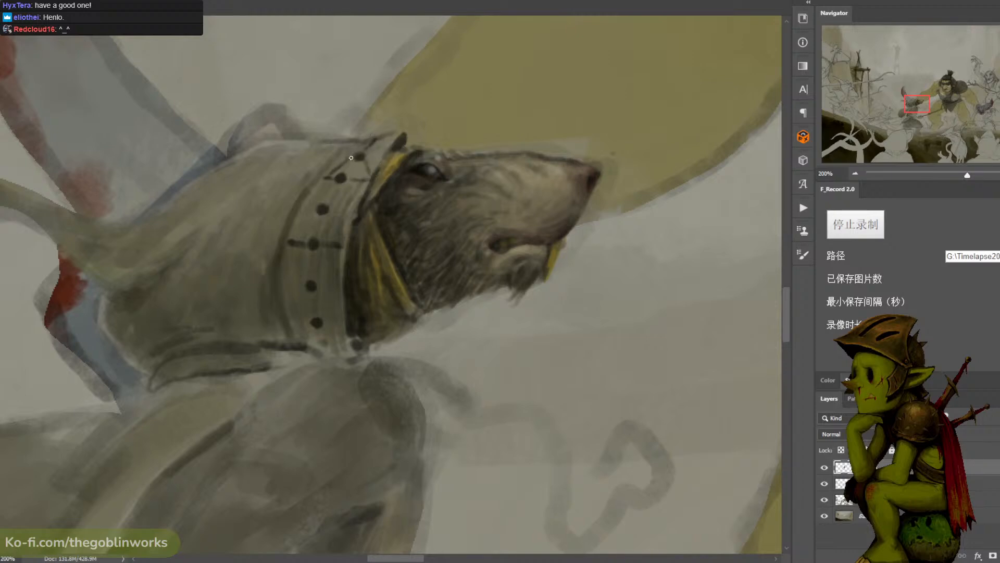
- Join the studs with dark lines along the hood trim and add struts around its lower studs
left_click_drag(311, 253, 311, 276)
left_click_drag(321, 215, 316, 234)
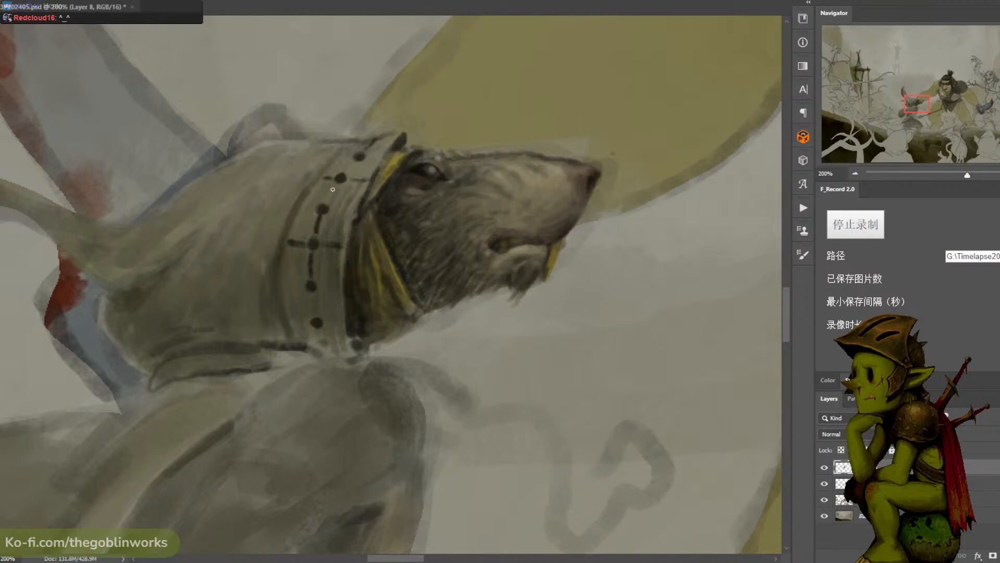
mouse_move(337, 184)
left_mouse_down()
mouse_move(327, 202)
mouse_move(358, 158)
left_mouse_up()
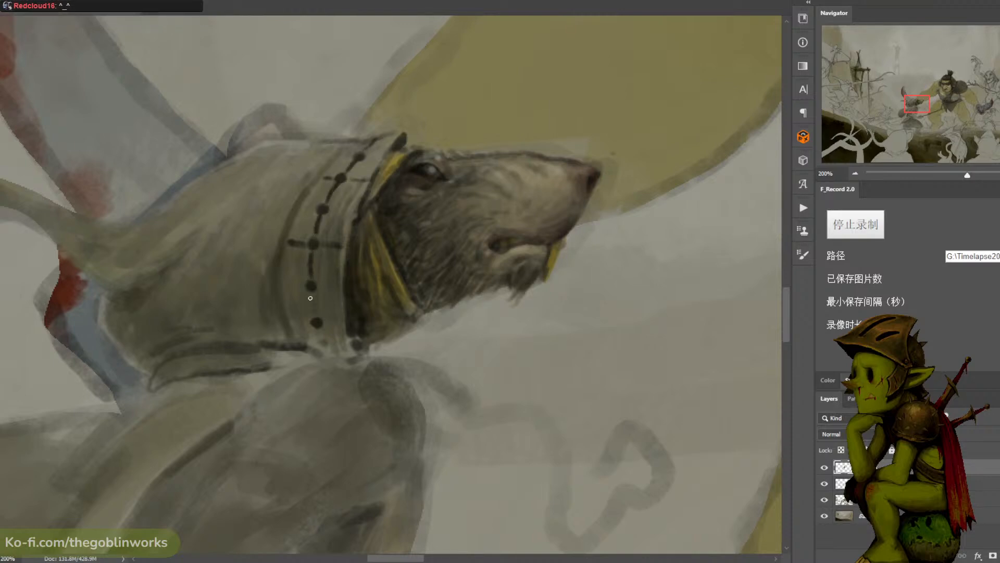
mouse_move(311, 298)
left_mouse_down()
mouse_move(326, 348)
mouse_move(344, 328)
mouse_move(291, 319)
left_mouse_up()
key("ctrl+z")
key("ctrl+z")
key("ctrl+z")
key("ctrl+z")
- Paint dark diagonal struts between the studs up the hood trim and outline the band's rear edge
left_click_drag(290, 256, 306, 281)
left_click_drag(341, 253, 321, 284)
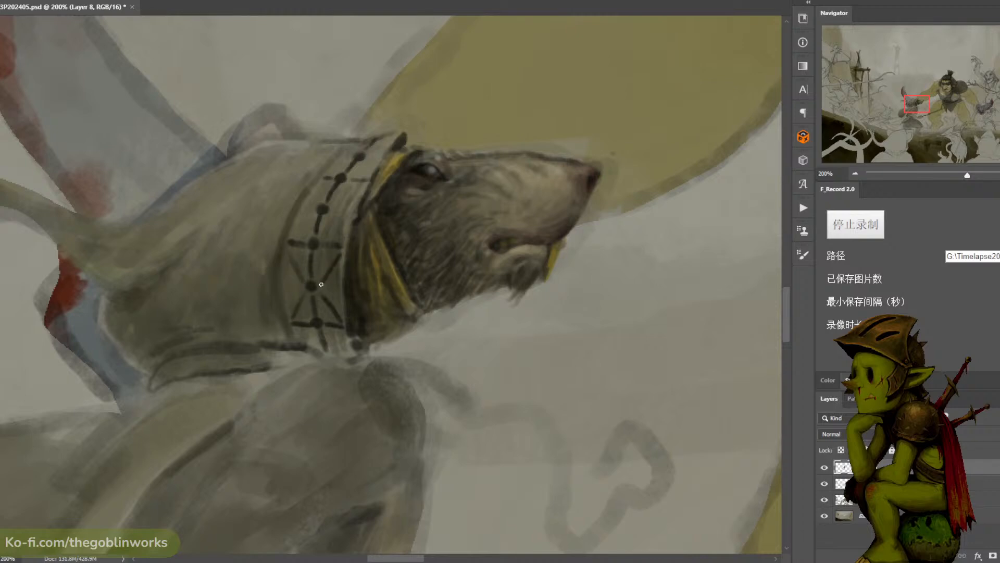
mouse_move(295, 232)
left_mouse_down()
mouse_move(311, 212)
mouse_move(302, 219)
mouse_move(342, 240)
left_mouse_up()
key("ctrl+z")
mouse_move(335, 205)
left_mouse_down()
mouse_move(363, 186)
mouse_move(319, 186)
mouse_move(320, 201)
left_mouse_up()
key("ctrl+z")
mouse_move(365, 160)
left_mouse_down()
mouse_move(369, 180)
mouse_move(346, 162)
mouse_move(389, 144)
left_mouse_up()
key("ctrl+z")
key("ctrl+z")
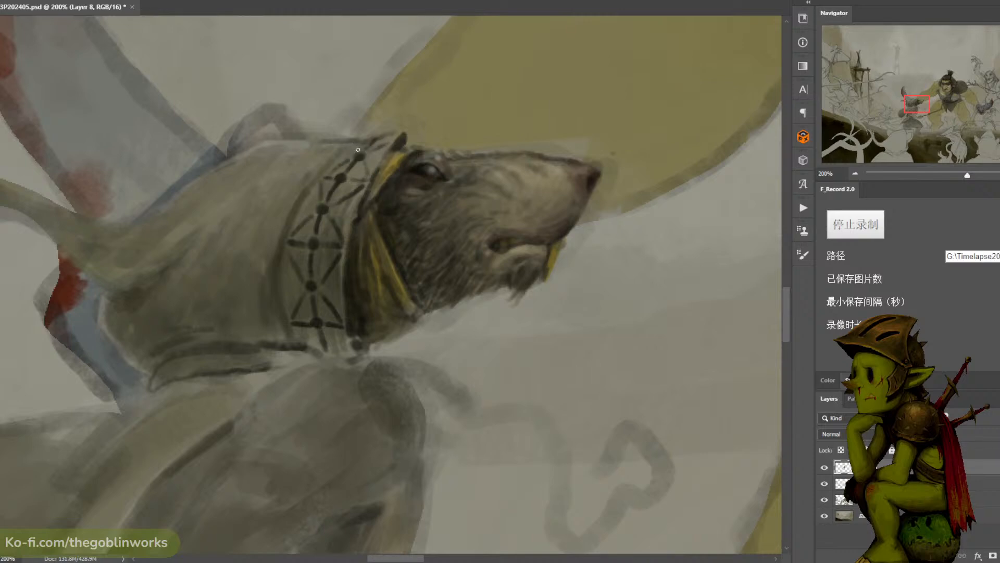
mouse_move(308, 191)
left_mouse_down()
mouse_move(281, 255)
mouse_move(297, 344)
mouse_move(286, 335)
left_mouse_up()
key("ctrl+z")
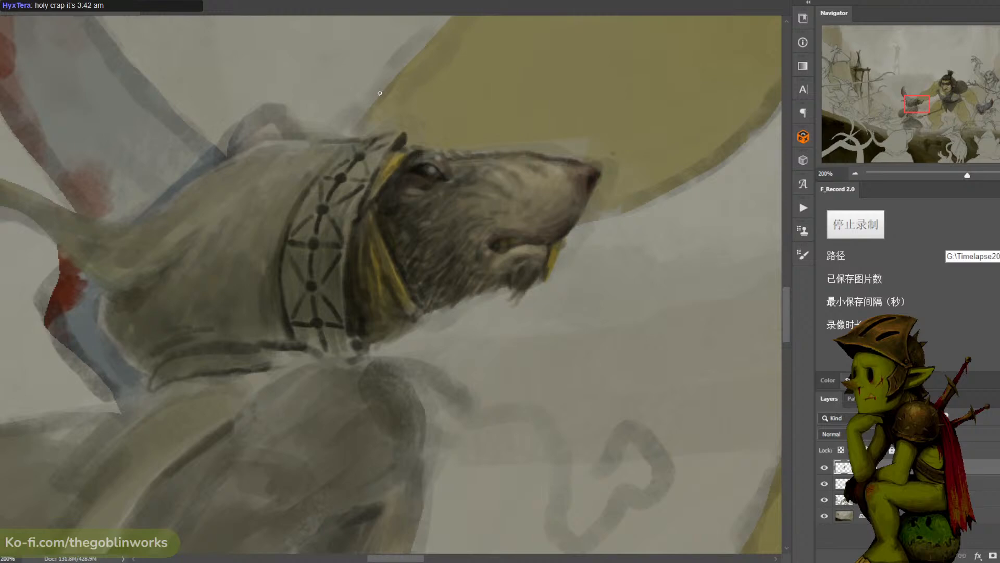
- Set the foreground colour to muted gold af9f5c and paint the studs on the hood trim with gold tones
left_click(1, 420)
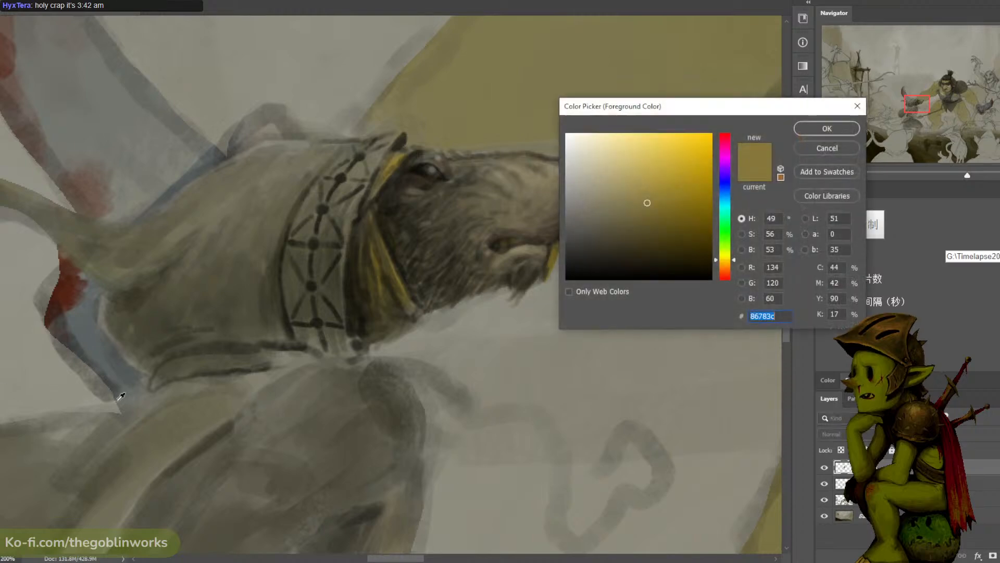
left_click_drag(650, 196, 637, 181)
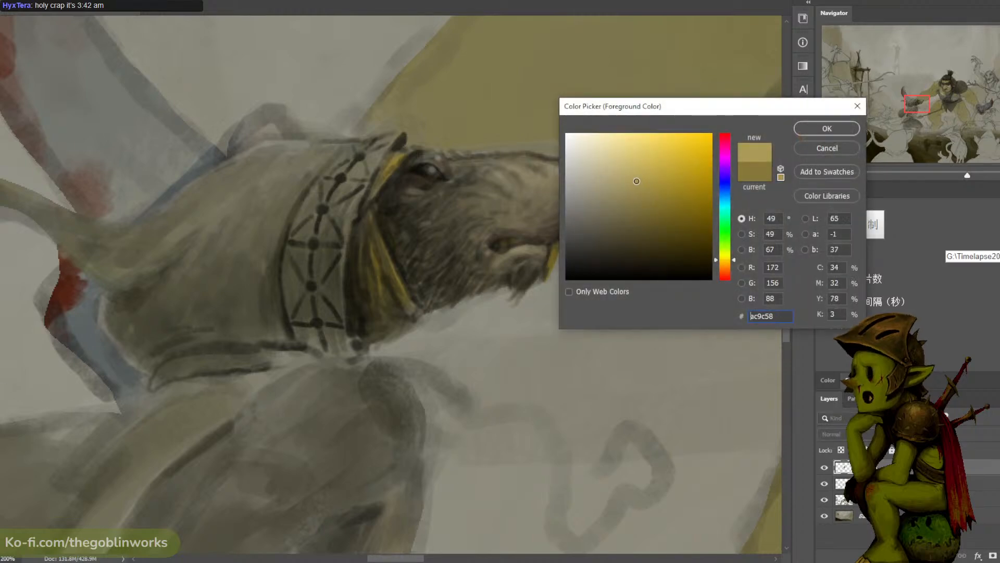
left_click(827, 128)
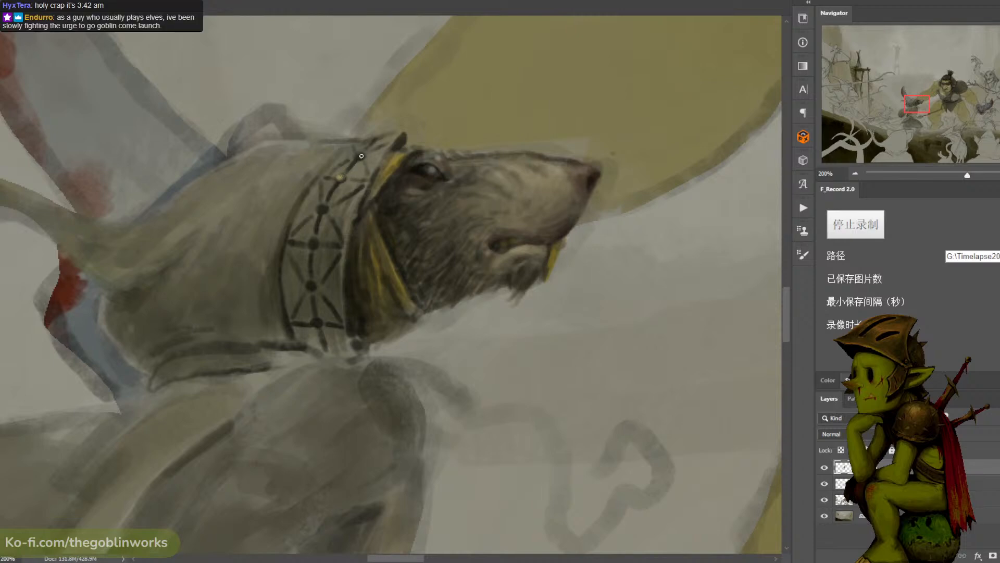
left_click_drag(361, 156, 362, 156)
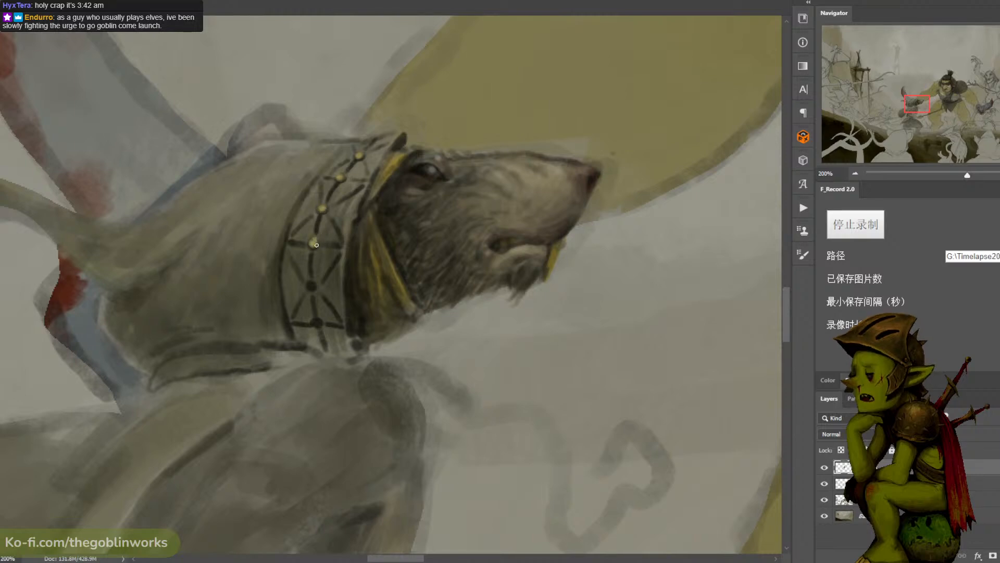
left_click(311, 286)
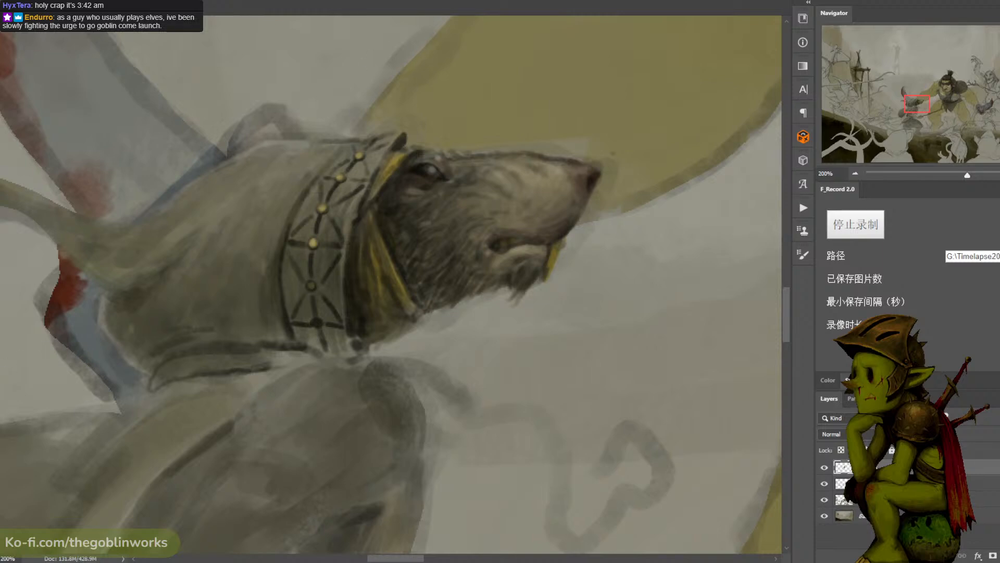
key("n")
left_click(609, 227)
key("Return")
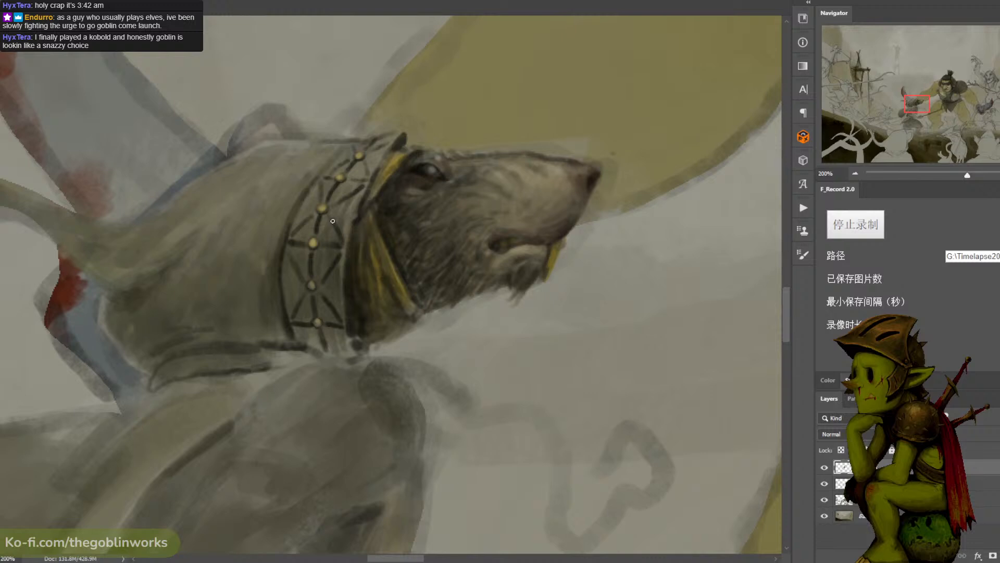
- Paint gold bars over the dark struts and crossbars linking the studs on the hood trim
left_click_drag(342, 237, 330, 217)
key("ctrl+z")
key("ctrl+z")
left_click_drag(320, 214, 315, 232)
key("ctrl+z")
key("ctrl+z")
mouse_move(337, 185)
left_mouse_down()
mouse_move(322, 201)
mouse_move(370, 176)
mouse_move(334, 169)
left_mouse_up()
key("ctrl+z")
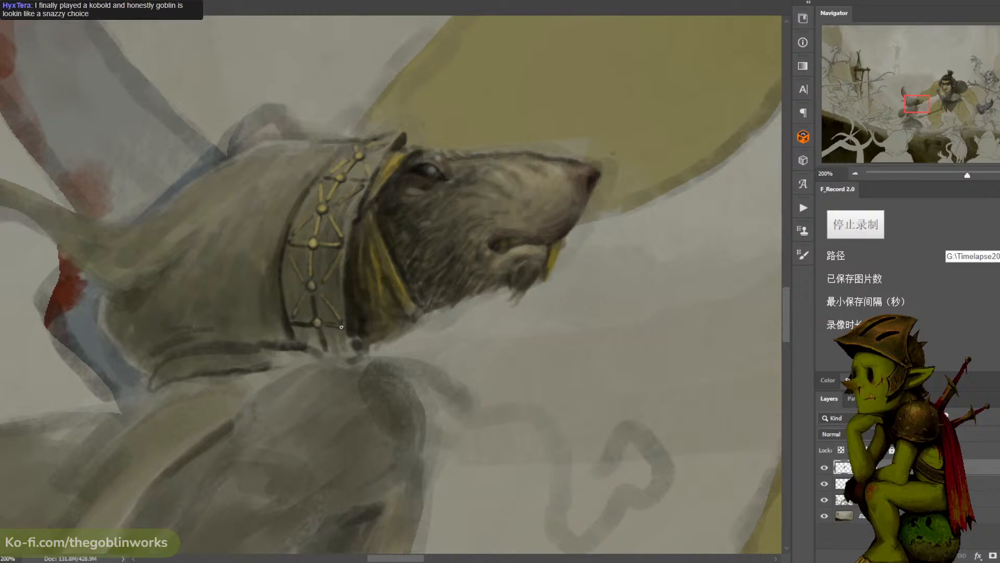
left_click_drag(313, 324, 294, 325)
- Sample a dark tone beside the hood trim and paint shadows around the gold crossbar at its middle stud
scroll(514, 24, "down", 2)
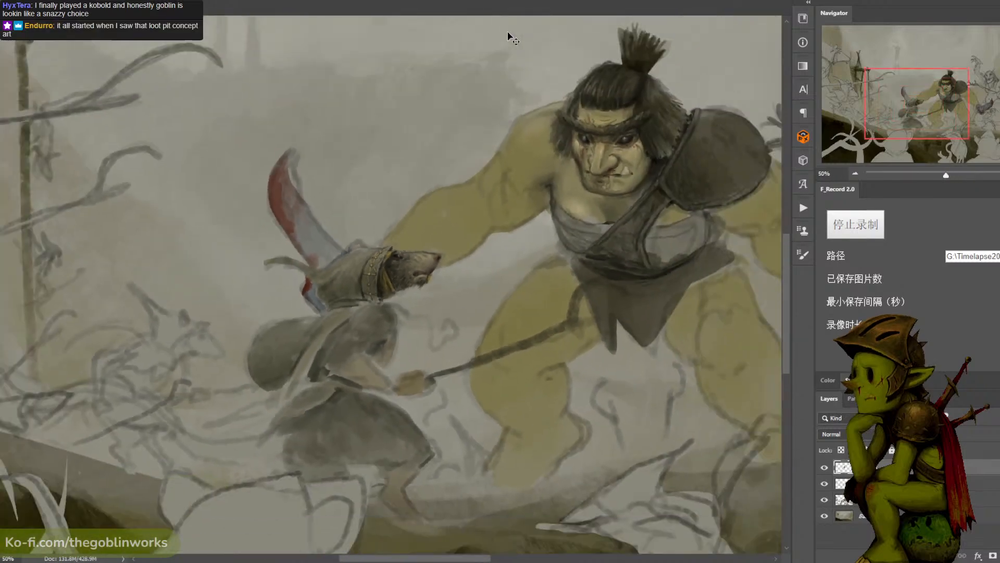
scroll(509, 36, "up", 5)
scroll(420, 207, "up", 3)
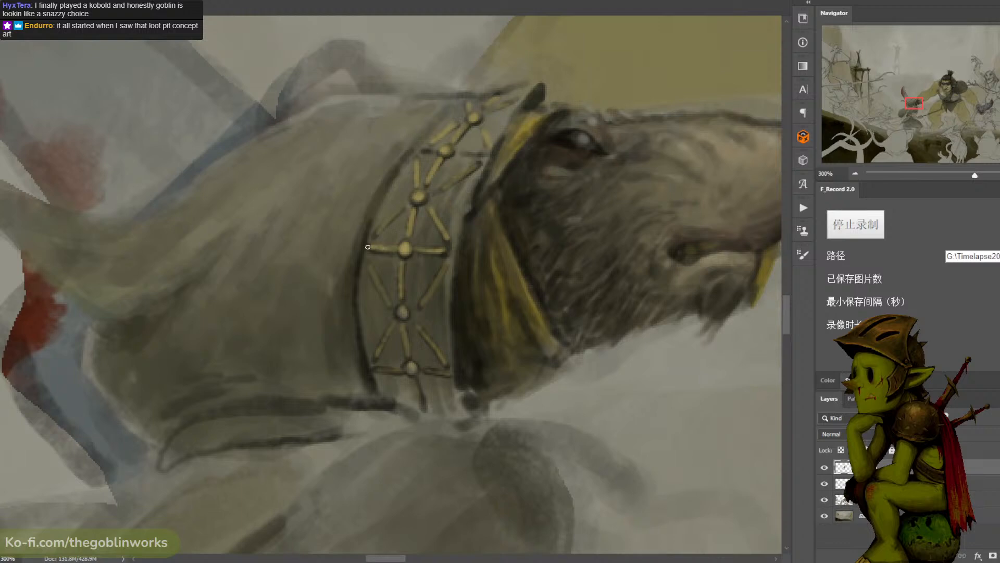
left_click(1, 383)
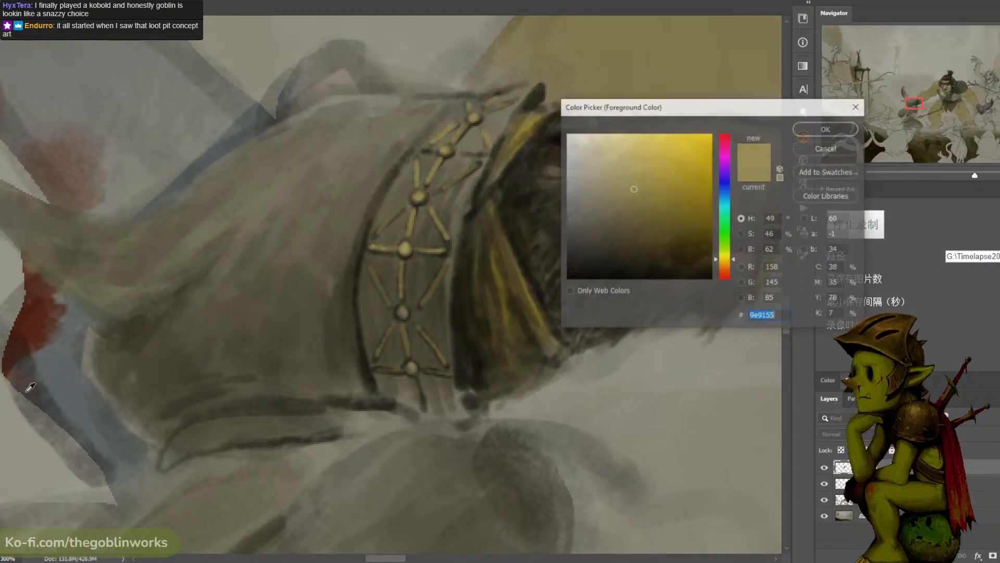
left_click(466, 378)
left_click(823, 129)
key("ctrl+plus")
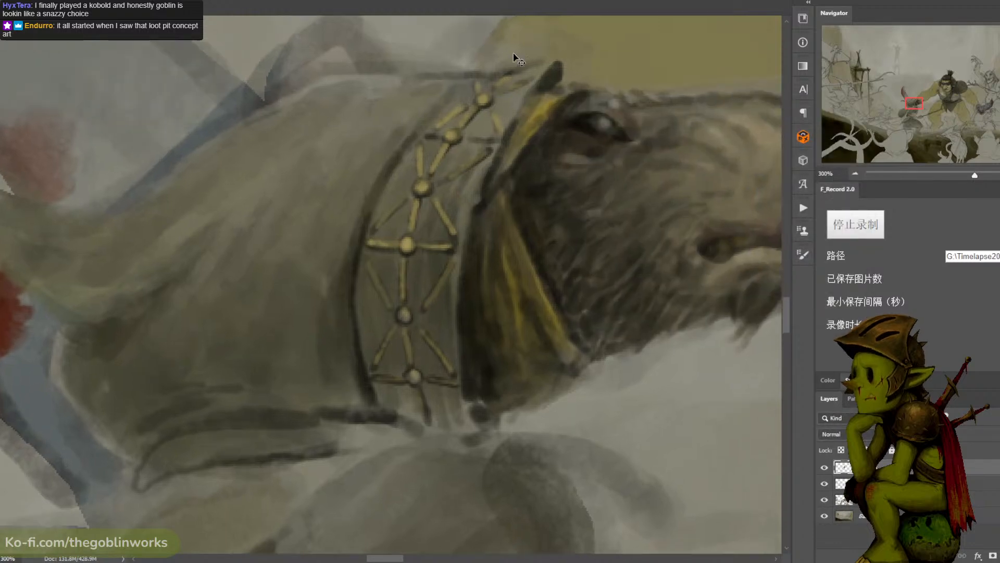
mouse_move(460, 233)
left_mouse_down()
mouse_move(424, 243)
mouse_move(453, 226)
mouse_move(462, 231)
mouse_move(432, 177)
mouse_move(466, 230)
left_mouse_up()
key("ctrl+z")
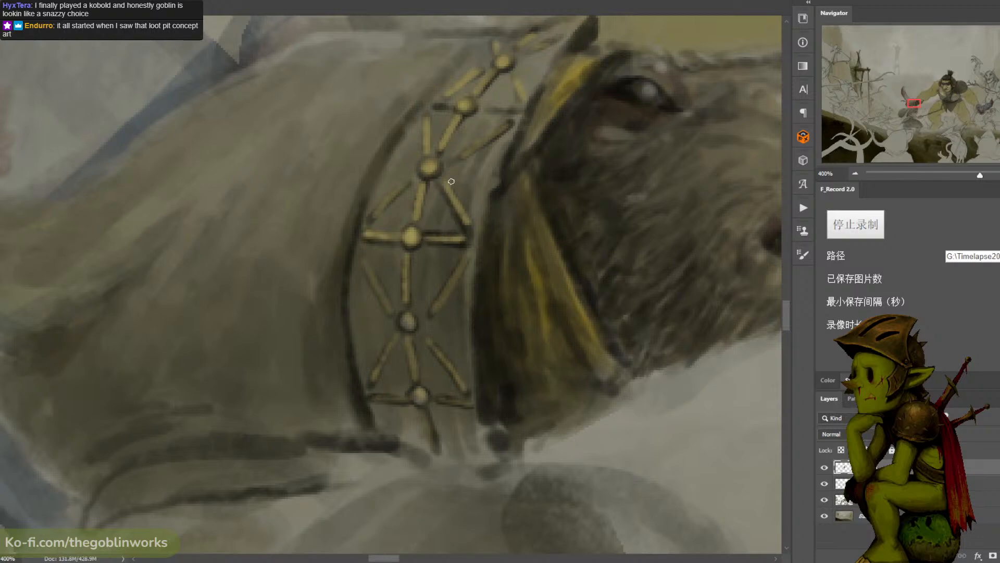
- Outline the gold diagonal struts above the trim's middle stud with dark edges
mouse_move(450, 183)
left_mouse_down()
mouse_move(472, 221)
mouse_move(418, 229)
left_mouse_up()
key("ctrl+z")
mouse_move(419, 180)
left_mouse_down()
mouse_move(408, 226)
mouse_move(404, 193)
mouse_move(387, 209)
mouse_move(380, 201)
mouse_move(458, 128)
mouse_move(436, 125)
mouse_move(431, 153)
left_mouse_up()
mouse_move(423, 119)
left_mouse_down()
mouse_move(423, 161)
mouse_move(508, 118)
left_mouse_up()
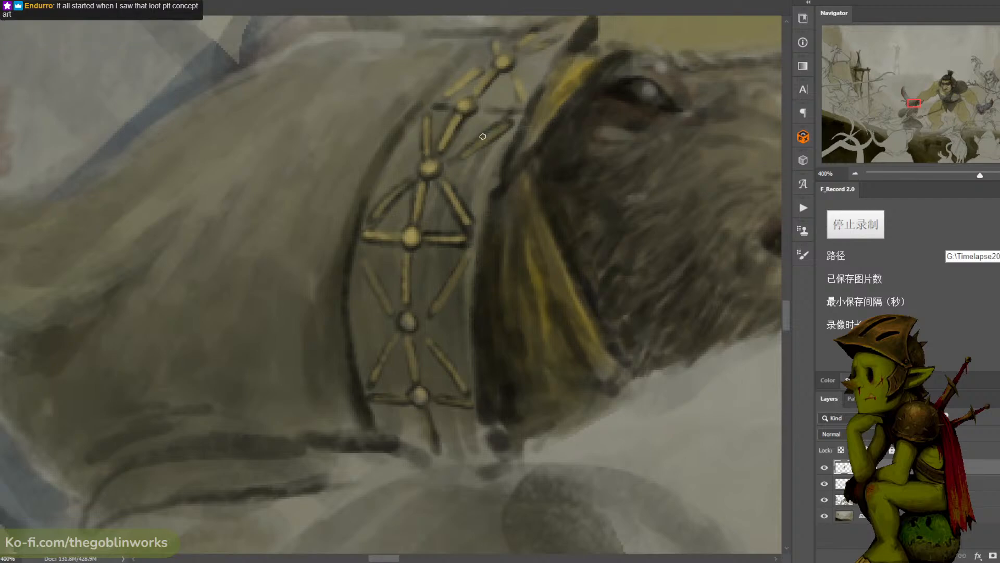
key("ctrl+z")
mouse_move(457, 156)
left_mouse_down()
mouse_move(506, 120)
mouse_move(517, 128)
left_mouse_up()
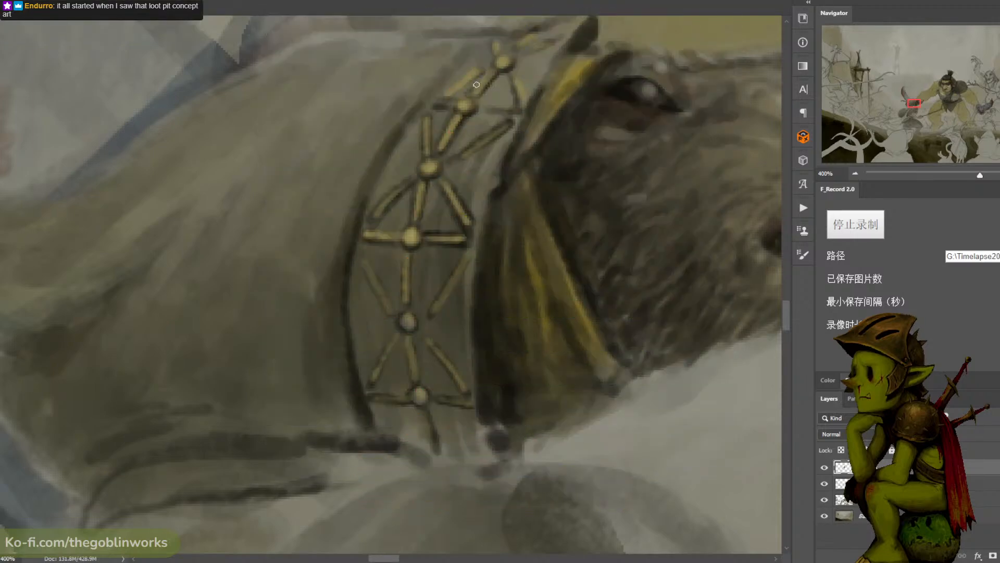
- Add dark edges to the uppermost gold struts and shade the upper studs on the hood trim
mouse_move(472, 90)
left_mouse_down()
mouse_move(490, 70)
mouse_move(447, 97)
left_mouse_up()
left_click_drag(509, 75, 513, 108)
mouse_move(520, 63)
left_mouse_down()
mouse_move(561, 38)
mouse_move(507, 56)
mouse_move(536, 28)
mouse_move(516, 58)
left_mouse_up()
key("ctrl+z")
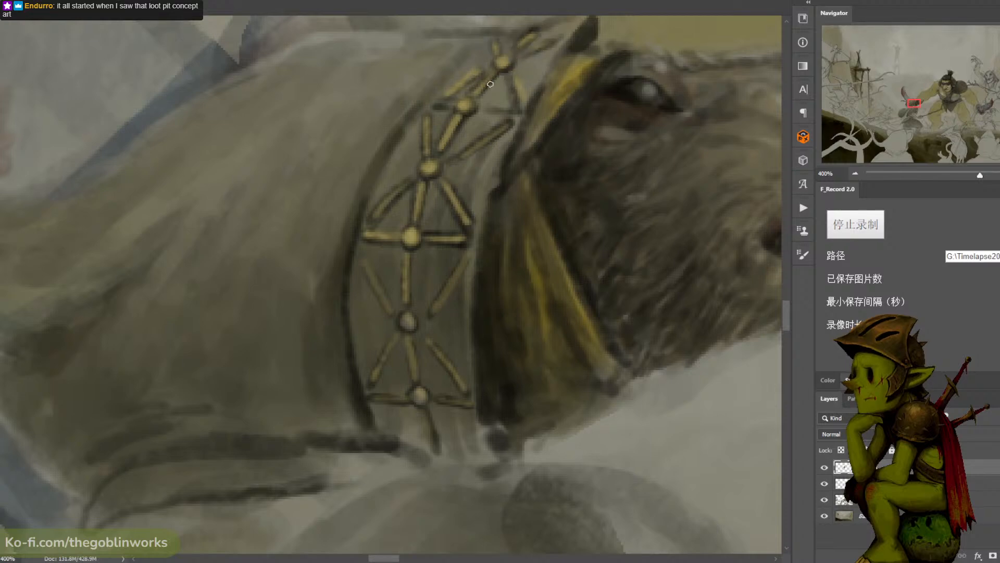
left_click_drag(458, 114, 466, 114)
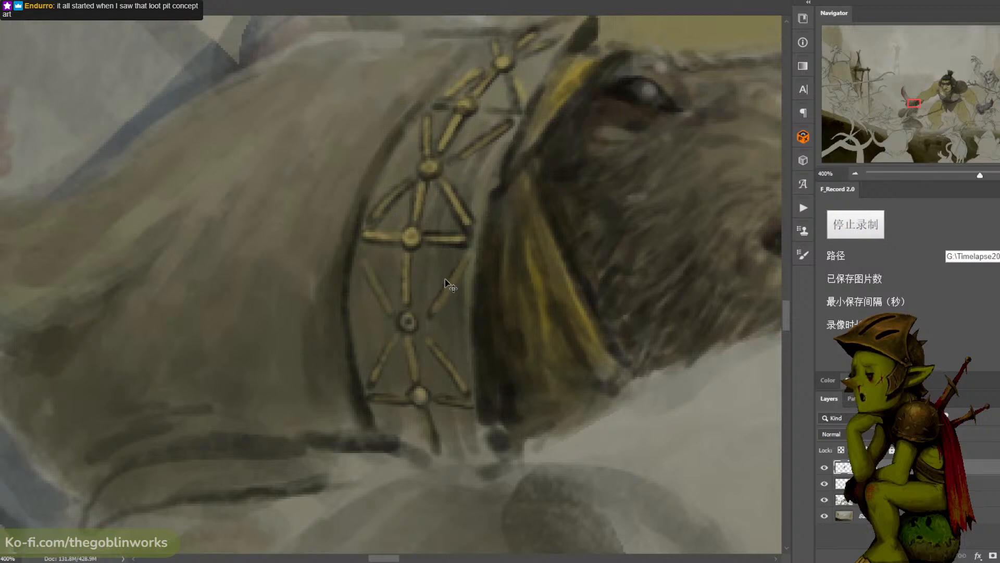
- Outline the gold diagonal struts around the lower studs of the hood trim with dark edges
mouse_move(449, 280)
left_mouse_down()
mouse_move(427, 313)
mouse_move(471, 257)
mouse_move(425, 322)
mouse_move(463, 380)
left_mouse_up()
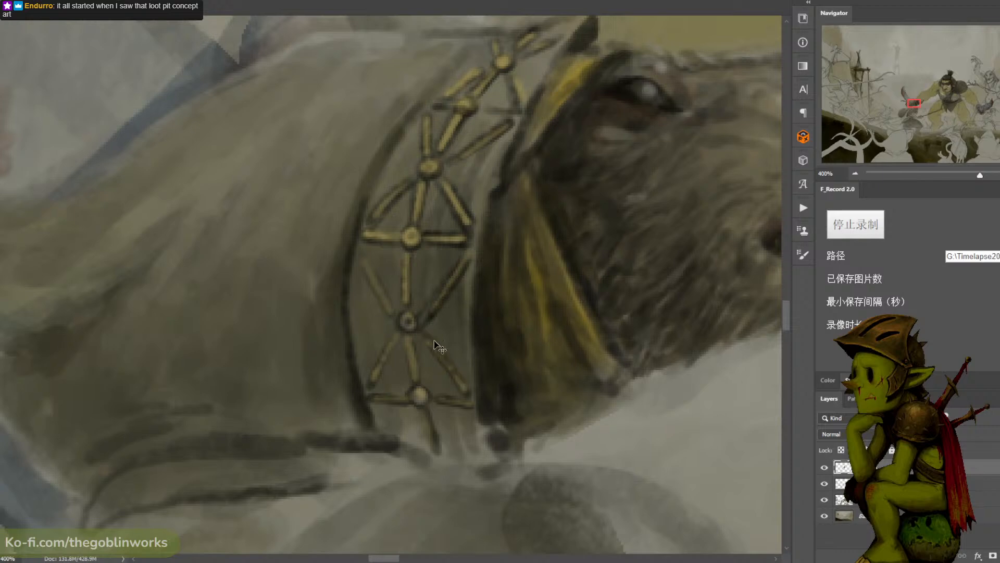
mouse_move(437, 345)
left_mouse_down()
mouse_move(469, 391)
mouse_move(452, 388)
left_mouse_up()
mouse_move(416, 333)
left_mouse_down()
mouse_move(421, 386)
mouse_move(411, 392)
mouse_move(384, 360)
mouse_move(371, 391)
left_mouse_up()
left_click_drag(394, 334, 368, 382)
left_click_drag(363, 272, 395, 327)
left_click_drag(367, 250, 400, 319)
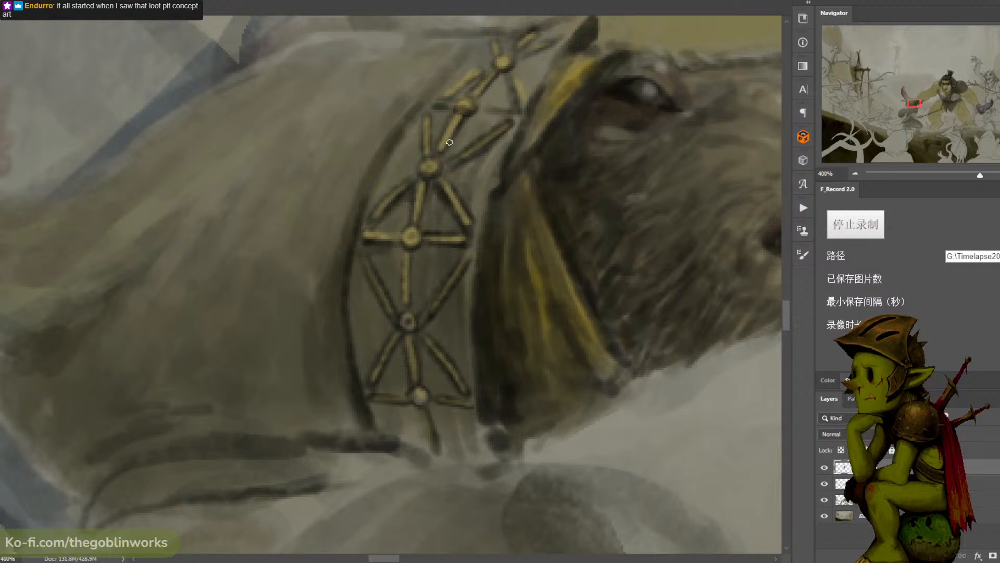
left_click(466, 102, "alt")
key("ctrl+z")
- Examine the robed rat's decorated hood trim both close up and against the whole battle scene
key("ctrl+minus")
key("ctrl+minus")
key("ctrl+minus")
key("ctrl+minus")
key("ctrl+minus")
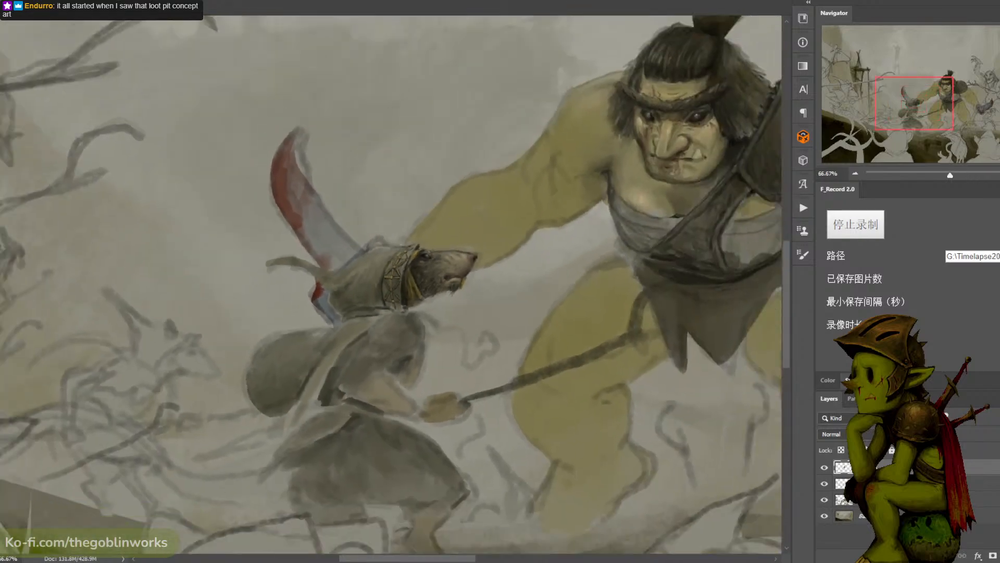
key("ctrl+plus")
key("ctrl+plus")
key("ctrl+plus")
key("ctrl+plus")
key("ctrl+plus")
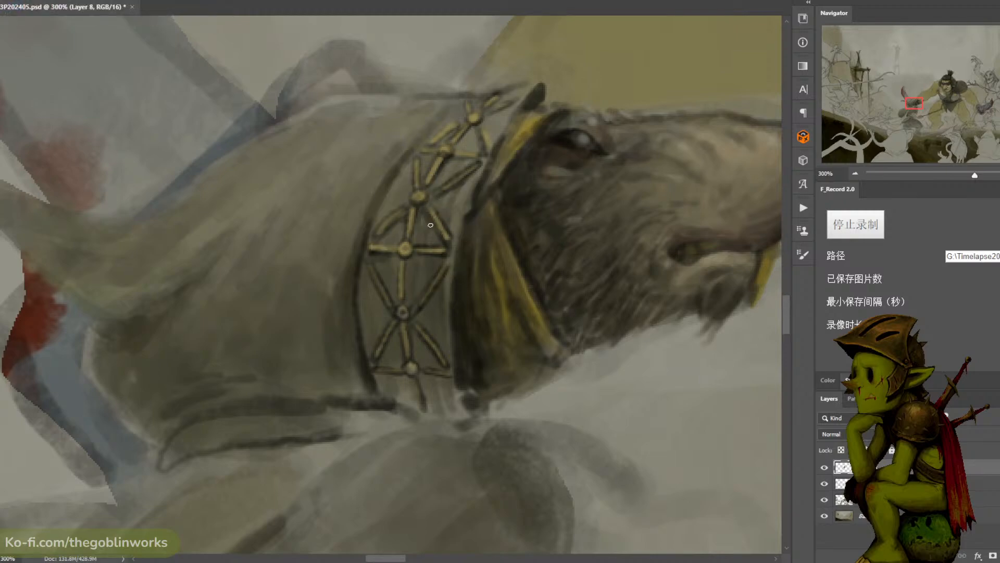
key("ctrl+minus")
key("ctrl+minus")
key("ctrl+minus")
key("ctrl+minus")
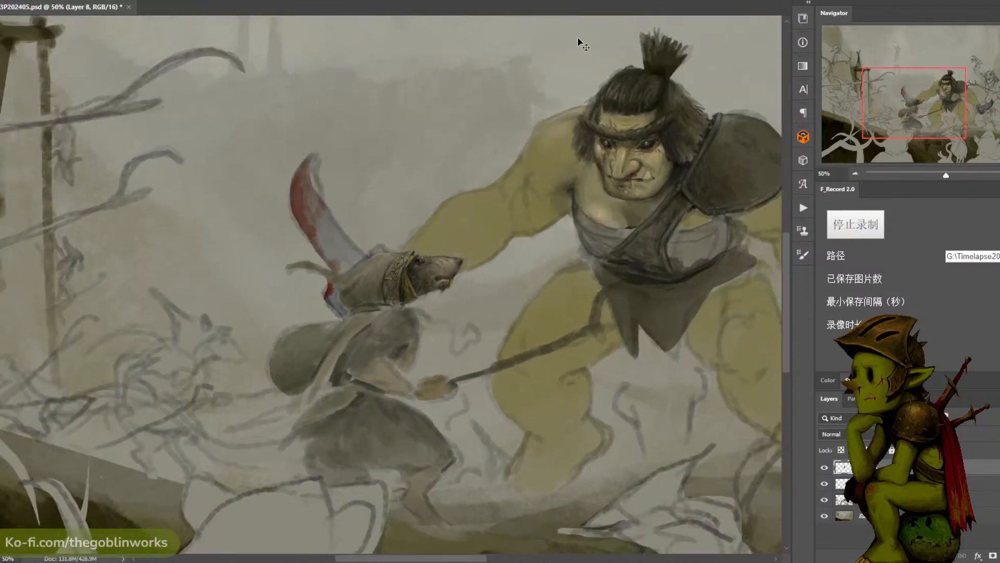
key("ctrl+minus")
key("ctrl+plus")
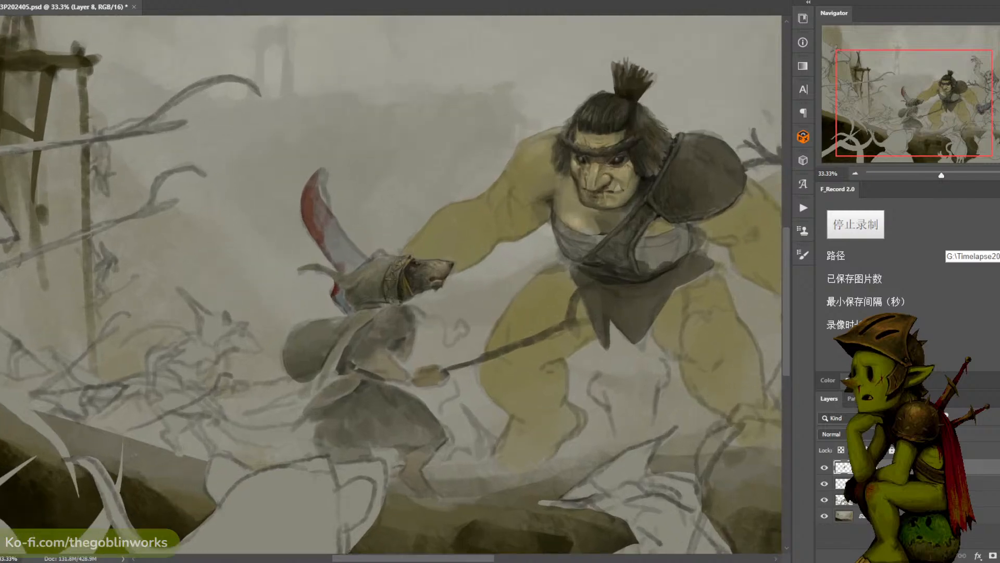
key("ctrl+plus")
key("ctrl+plus")
key("ctrl+plus")
key("ctrl+plus")
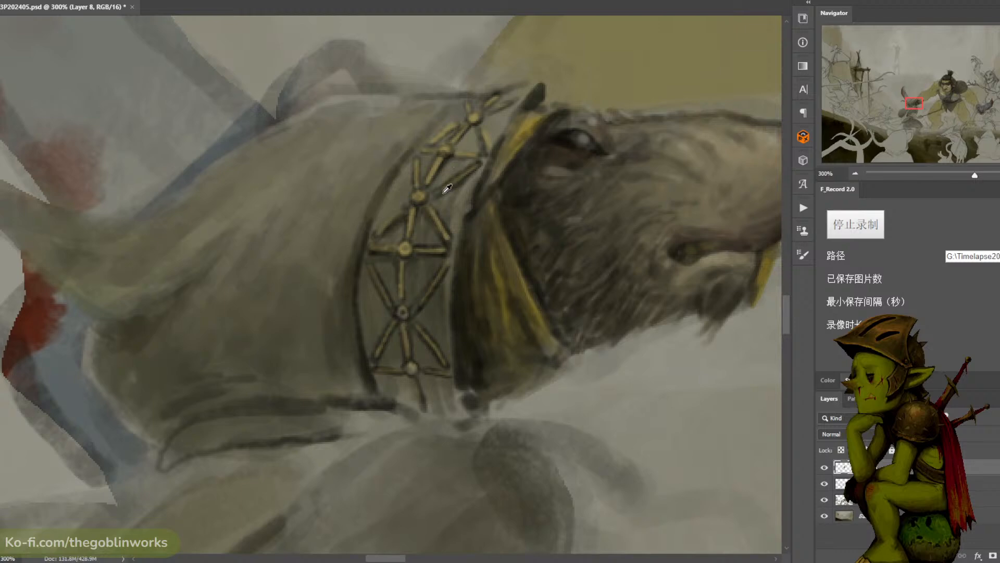
- Sample the gold from the hood trim's studs and lighten it into a pale gold highlight colour
left_click(419, 196, "alt")
left_click(1, 354)
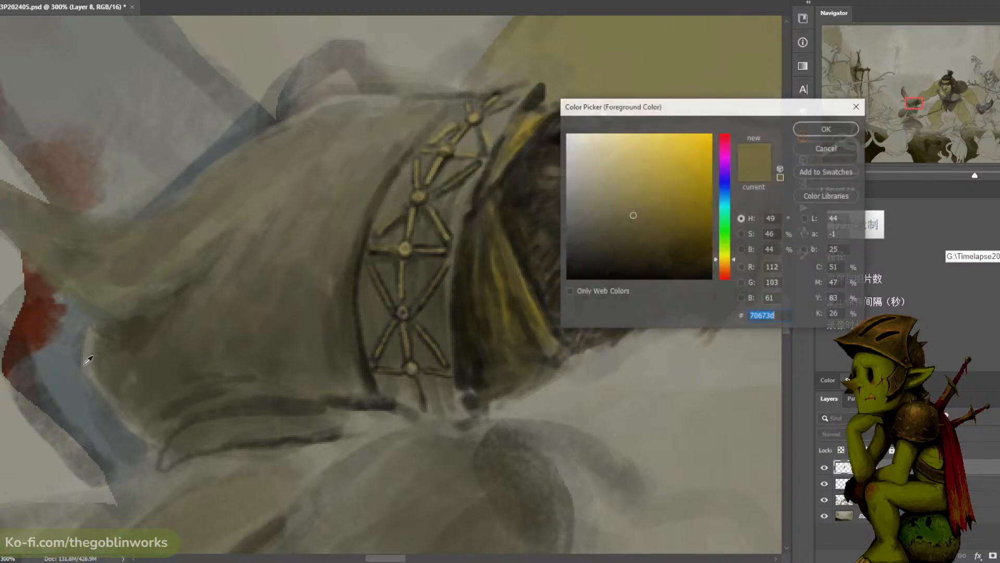
left_click(405, 249)
left_click_drag(627, 211, 616, 187)
left_click(827, 128)
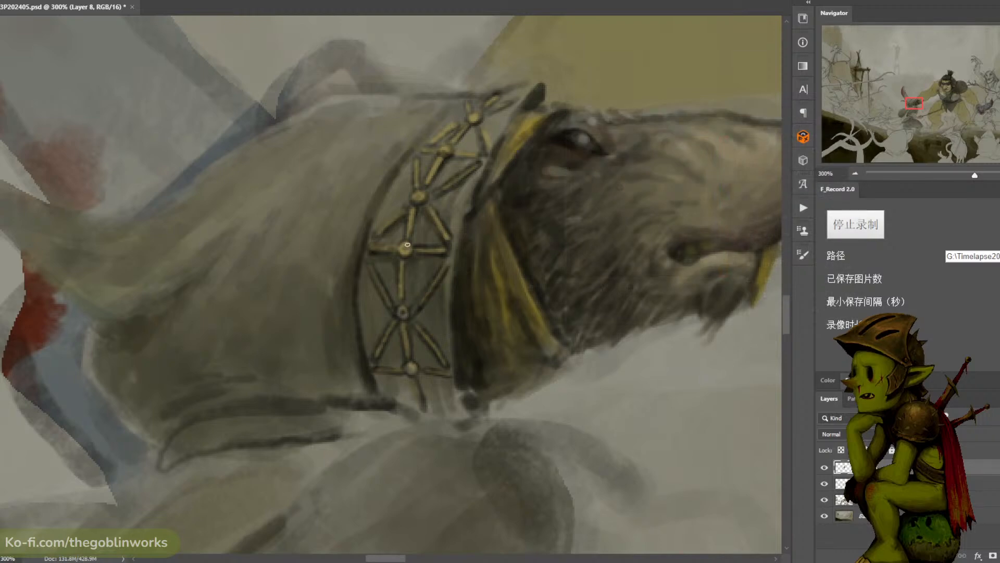
left_click(1, 354)
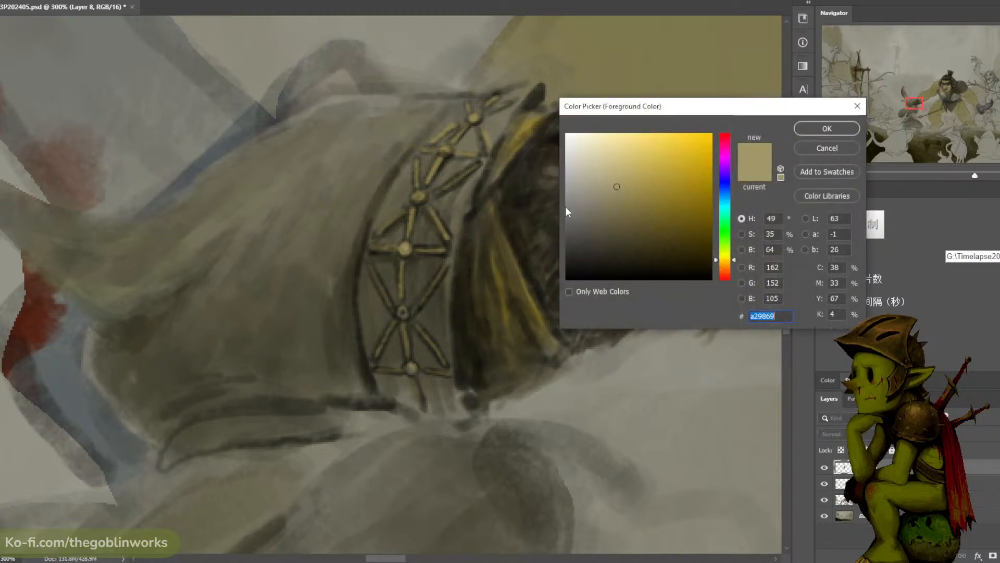
left_click(616, 161)
left_click(813, 132)
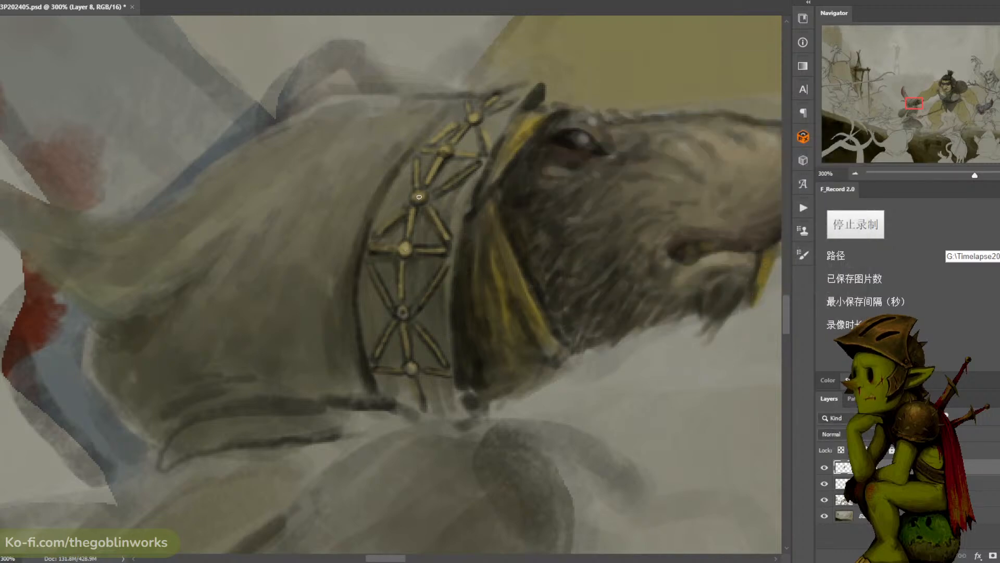
- Paint pale gold highlights on the diagonal struts around the upper studs of the hood trim
mouse_move(430, 178)
left_mouse_down()
mouse_move(440, 160)
mouse_move(430, 173)
left_mouse_up()
left_click_drag(474, 168, 453, 181)
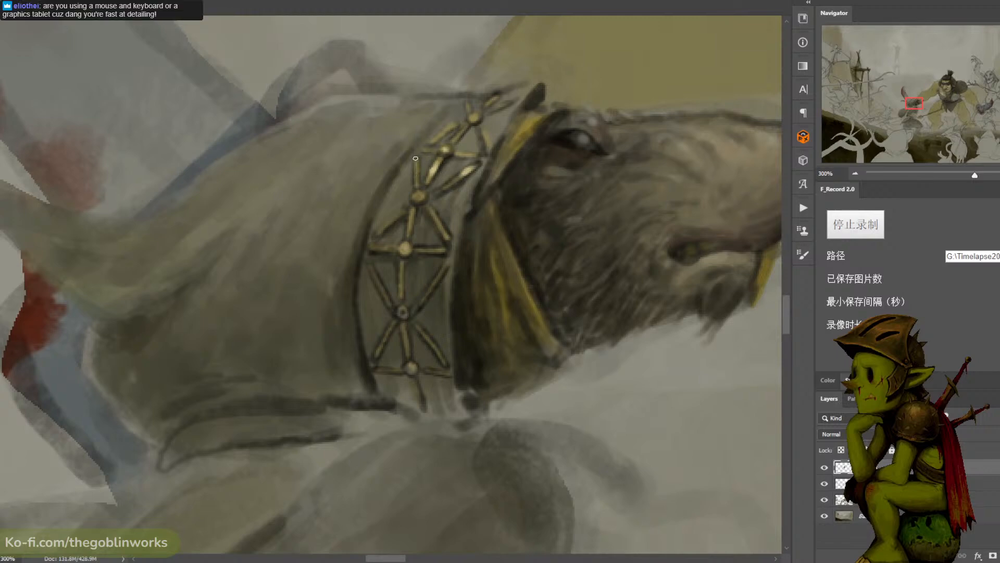
mouse_move(421, 149)
left_mouse_down()
mouse_move(460, 122)
mouse_move(414, 165)
mouse_move(423, 186)
mouse_move(453, 185)
mouse_move(438, 140)
left_mouse_up()
key("ctrl+z")
left_click(418, 211, "alt")
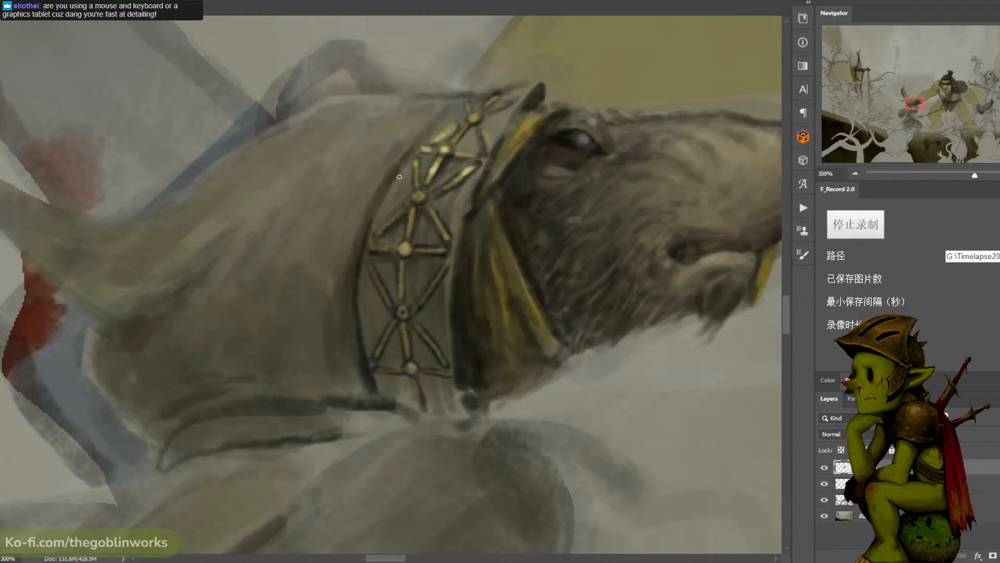
left_click(458, 180, "alt")
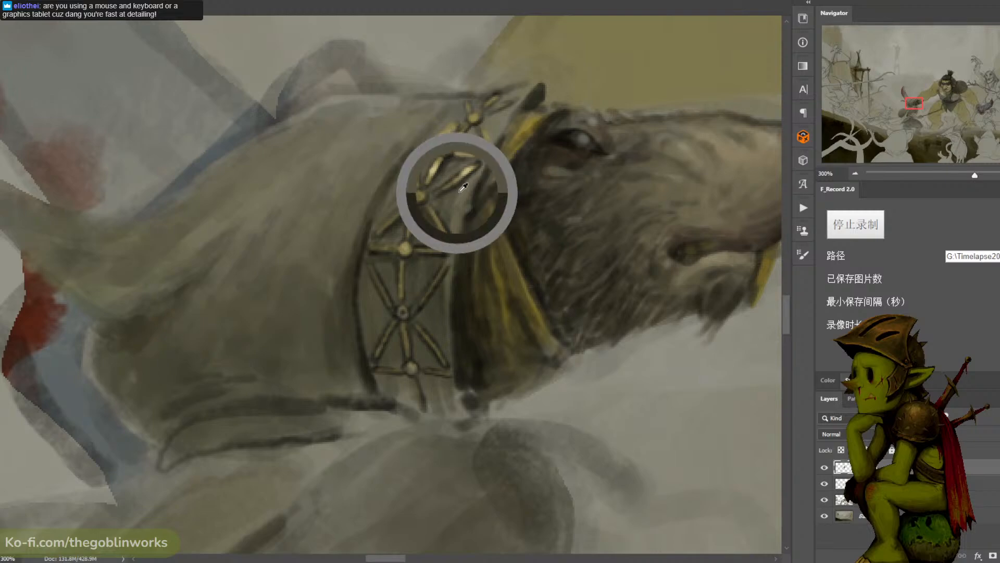
left_click(463, 159, "alt")
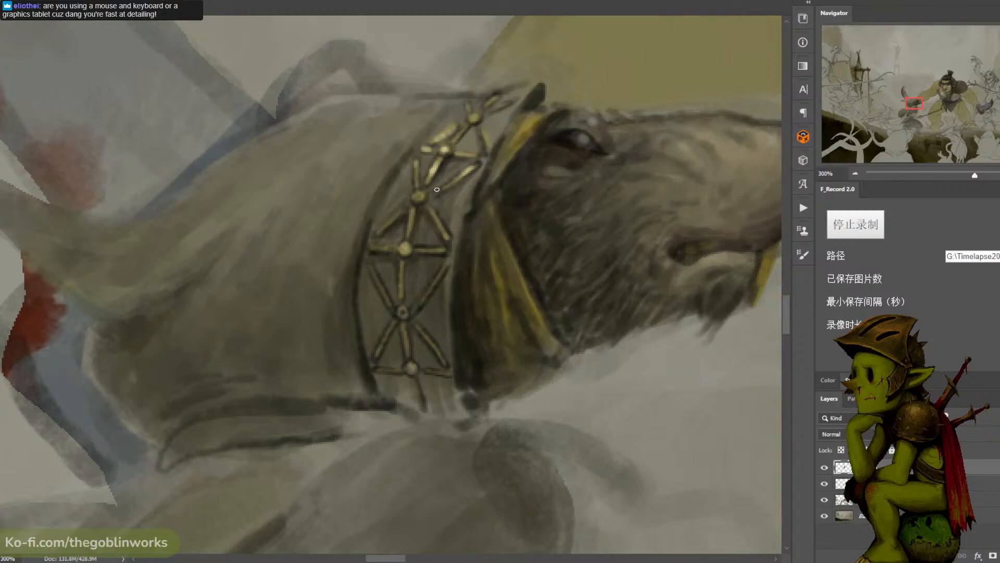
- Brighten the vertical gold strut joining the two studs below the trim's middle stud
key("ctrl+minus")
key("ctrl+minus")
key("ctrl+minus")
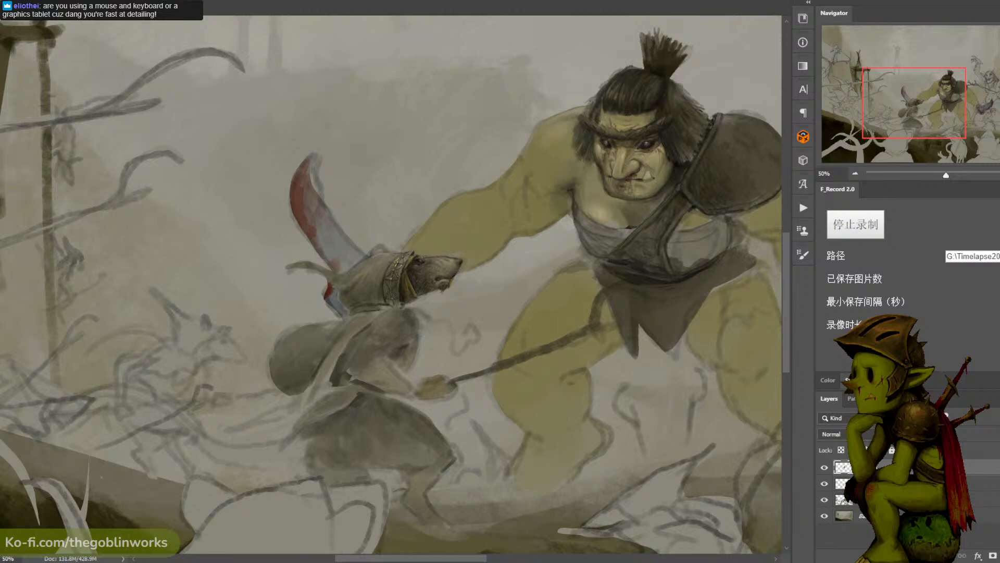
key("ctrl+plus")
key("ctrl+plus")
key("ctrl+plus")
key("ctrl+plus")
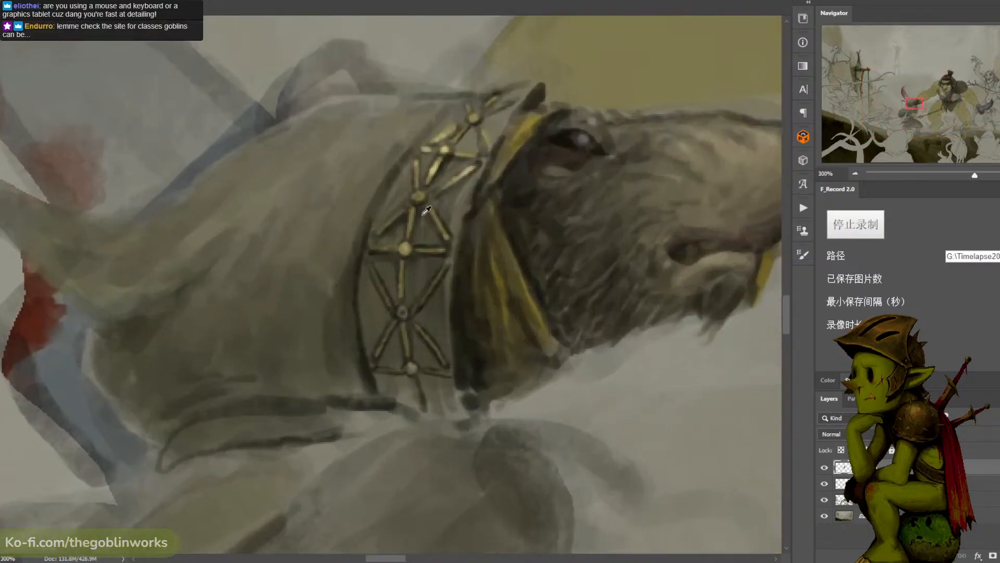
left_click_drag(398, 261, 404, 301)
left_click(395, 259, "alt")
left_click_drag(399, 263, 400, 298)
left_click(401, 260, "alt")
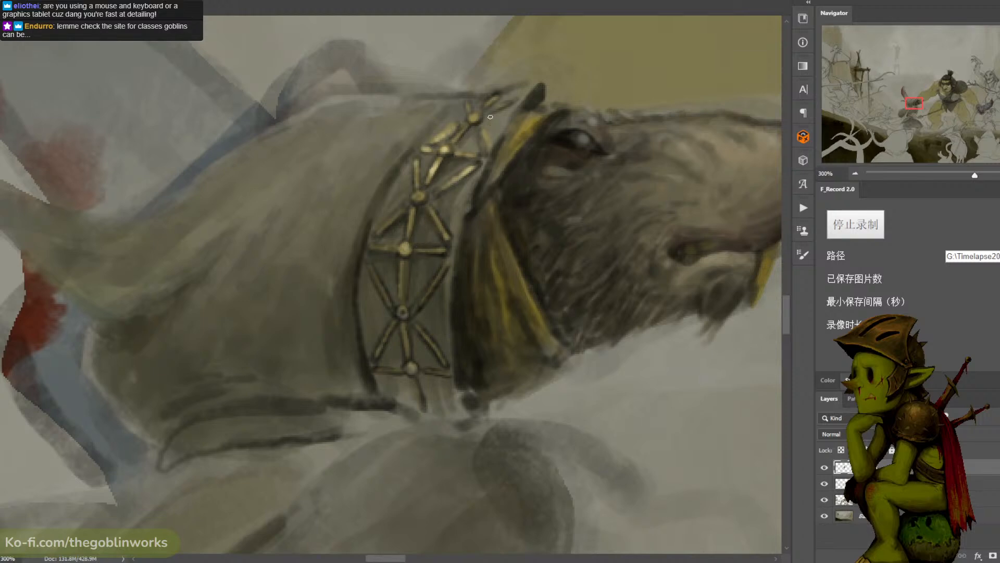
- Lighten the front edge of the hood trim near the brow and touch up the neighbouring and lower struts
left_click_drag(491, 117, 498, 121)
mouse_move(500, 131)
left_mouse_down()
mouse_move(517, 99)
mouse_move(492, 150)
mouse_move(525, 83)
left_mouse_up()
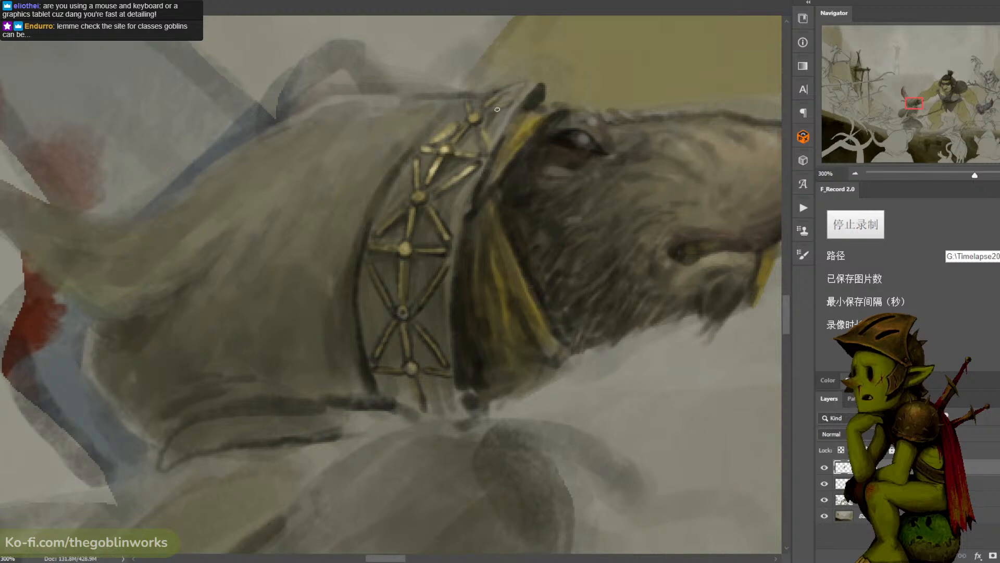
left_click_drag(453, 144, 472, 124)
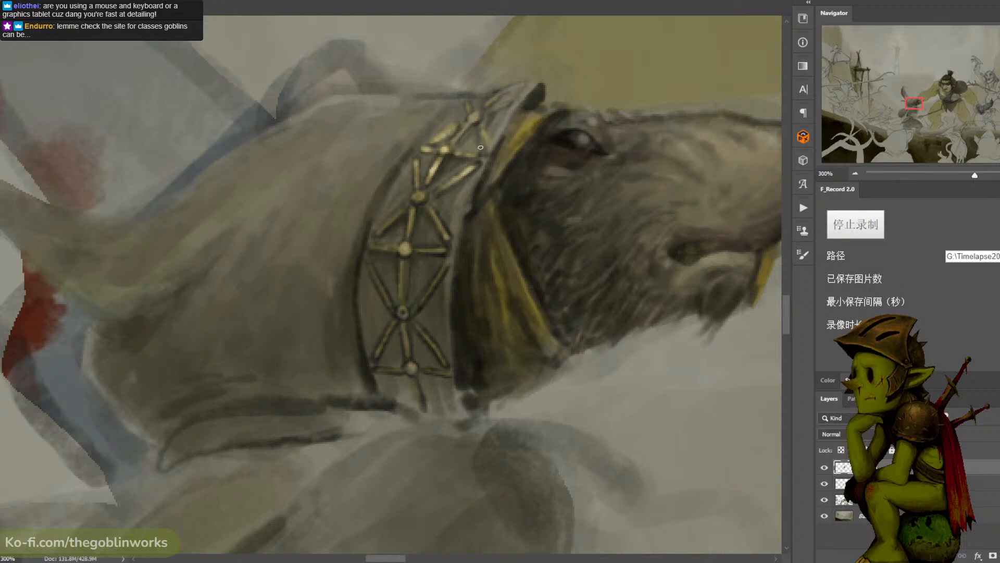
left_click_drag(419, 200, 432, 209)
left_click_drag(405, 255, 405, 305)
left_click_drag(444, 266, 430, 292)
- Examine the highlighted hood trim at several magnifications against the ogre and the surrounding battle scene
scroll(445, 264, "down", 6)
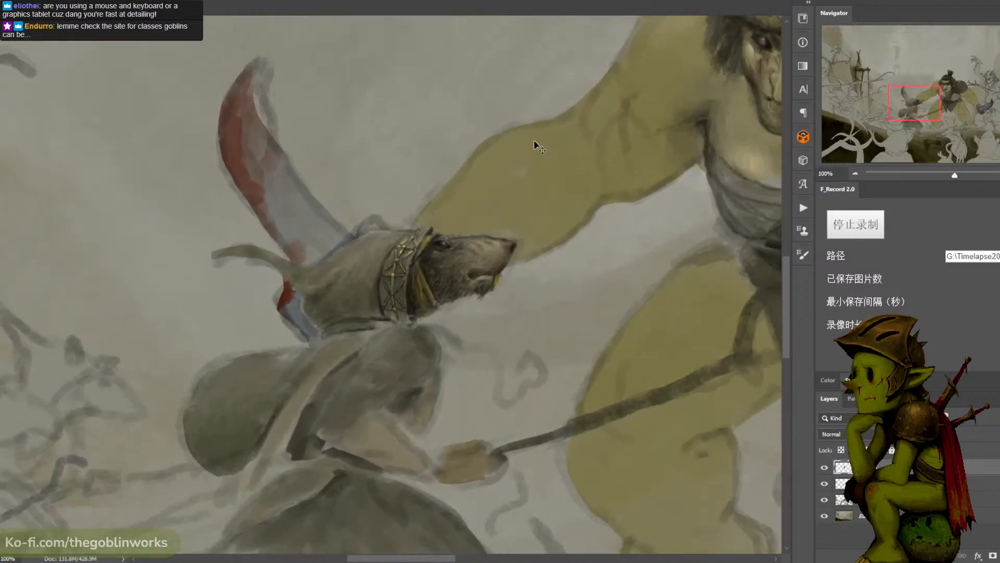
key("ctrl+minus")
key("ctrl+plus")
key("ctrl+plus")
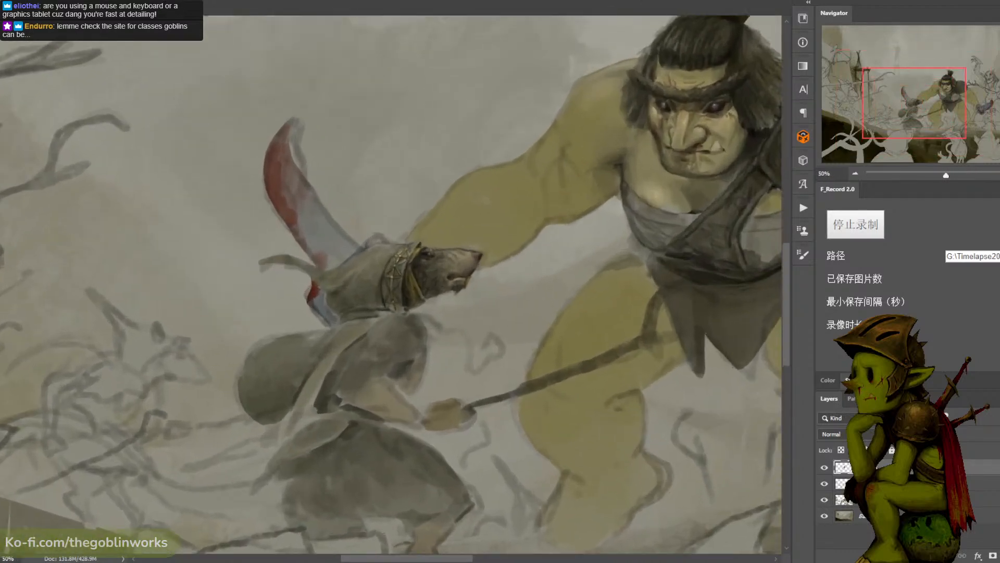
key("ctrl+minus")
key("ctrl+minus")
key("ctrl+plus")
key("ctrl+plus")
key("ctrl+plus")
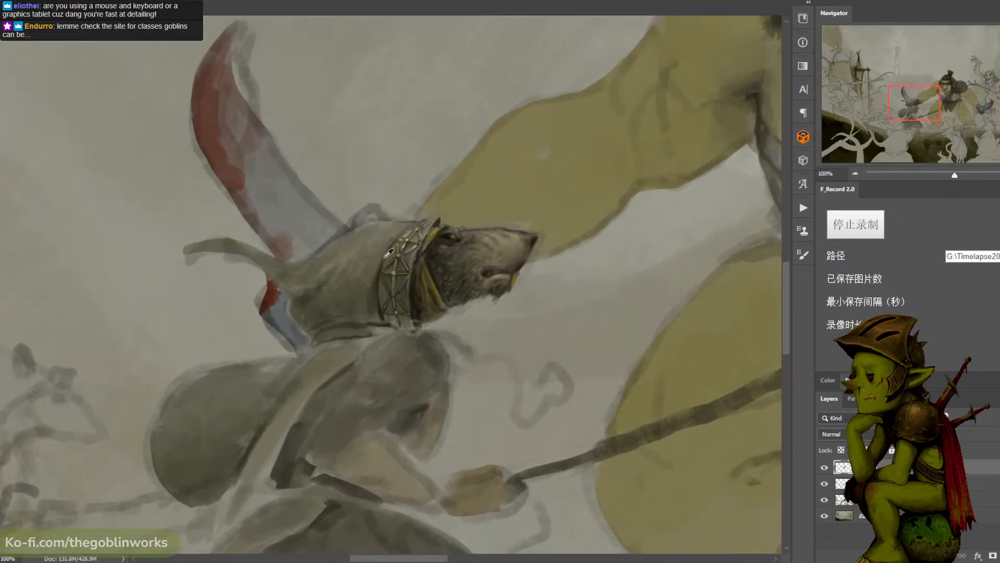
left_click(375, 272, "alt")
key("ctrl+plus")
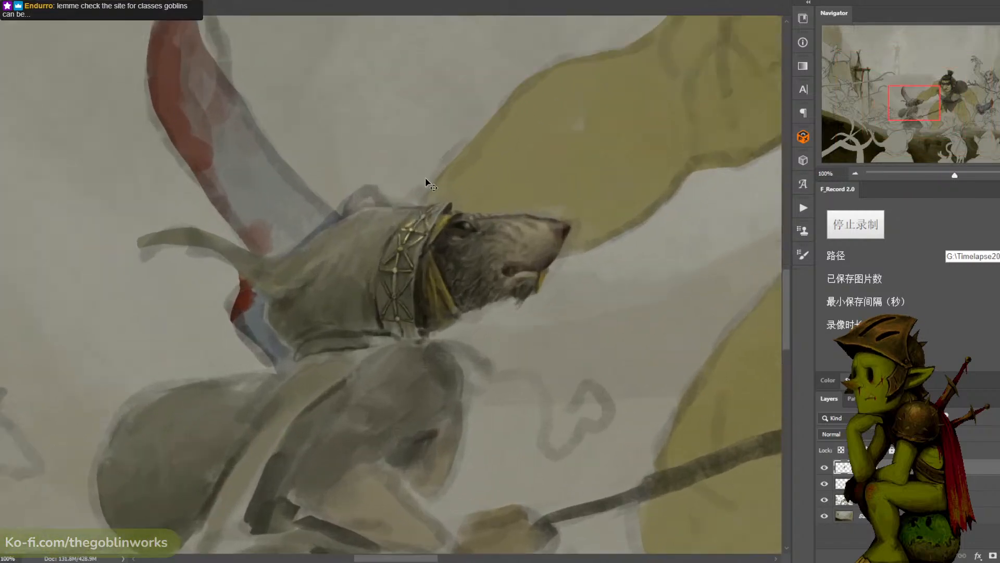
- Darken the lower part of the rat's hood and the lower end of its studded trim with soft shadow
left_click(389, 219, "alt")
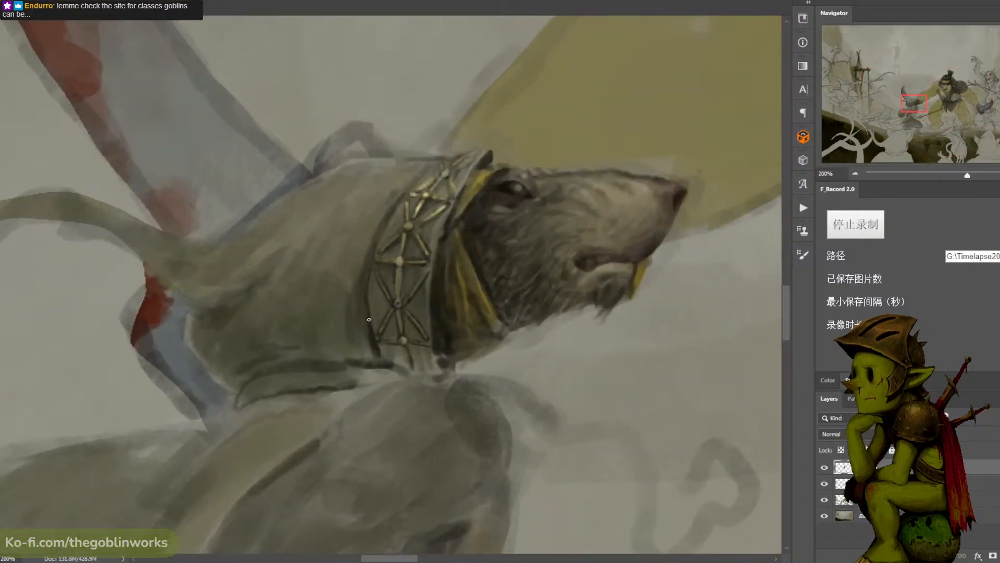
left_click(364, 260, "alt")
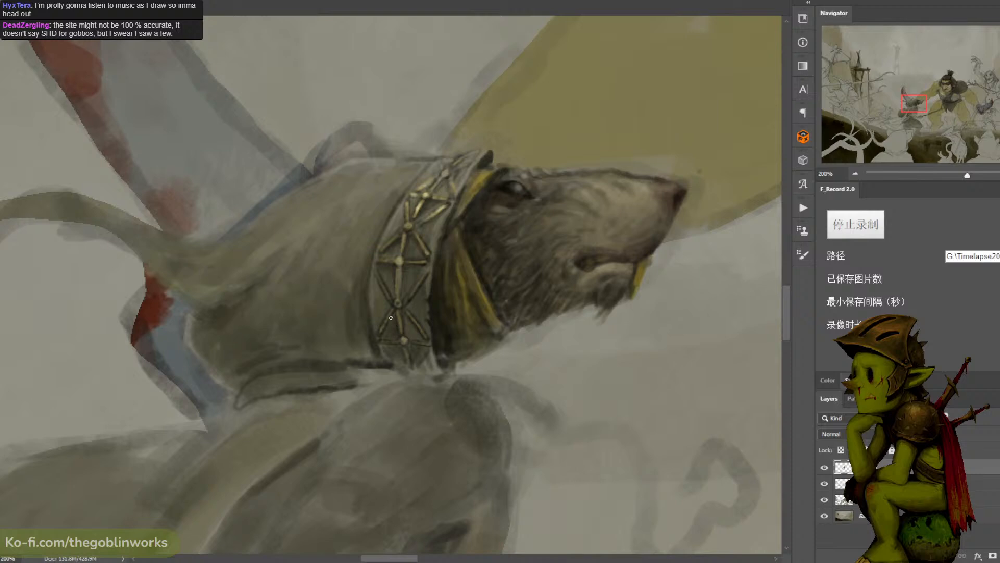
key("e")
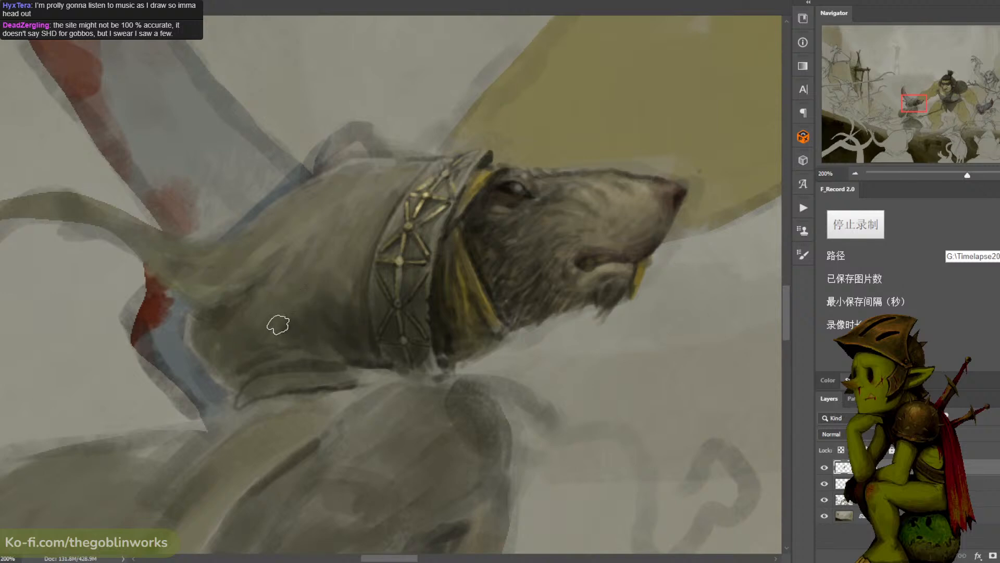
mouse_move(349, 277)
left_mouse_down()
mouse_move(348, 301)
mouse_move(277, 285)
mouse_move(281, 269)
mouse_move(217, 324)
mouse_move(256, 339)
left_mouse_up()
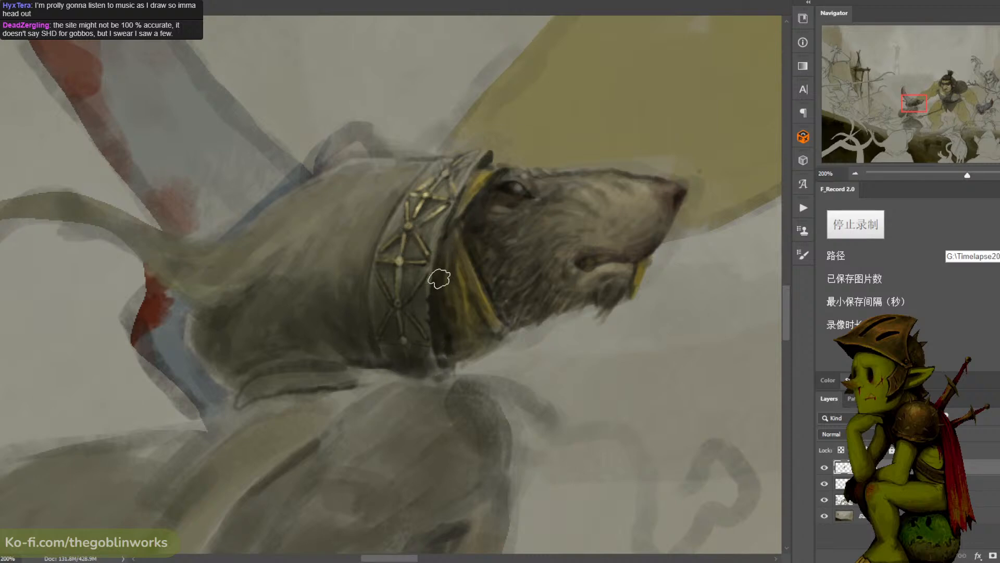
key("bracketleft")
key("bracketleft")
key("bracketleft")
key("bracketleft")
key("bracketleft")
key("bracketleft")
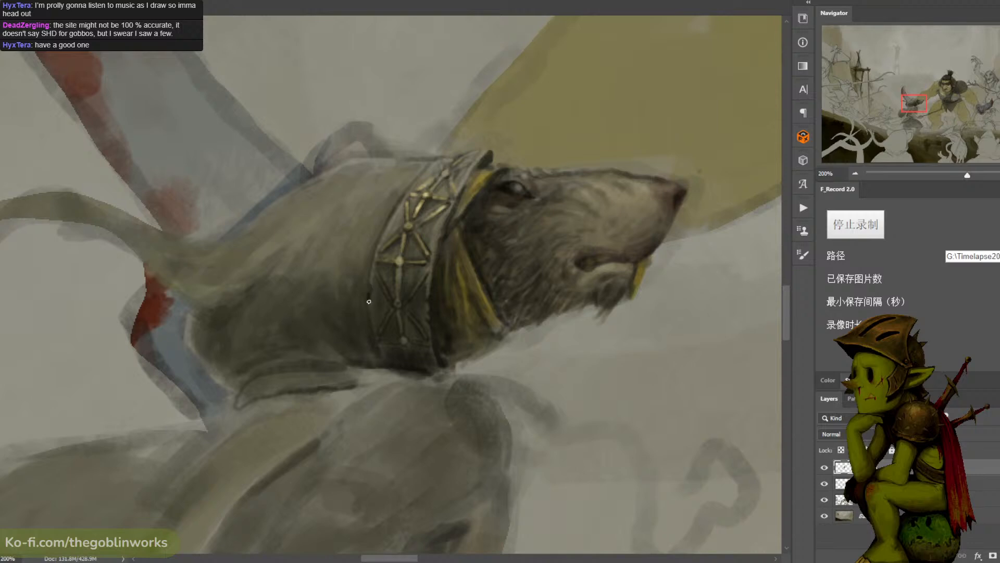
- Refine the dark rear edge of the hood trim beside the lower studs with a small brush
left_click(379, 280, "alt")
left_click(370, 270, "alt")
left_click(370, 303, "alt")
left_click(512, 182, "alt")
- Sample a dark tone near the rat's eye and paint deeper fold shadows across the back of the hood
key("ctrl+minus")
key("ctrl+minus")
key("ctrl+minus")
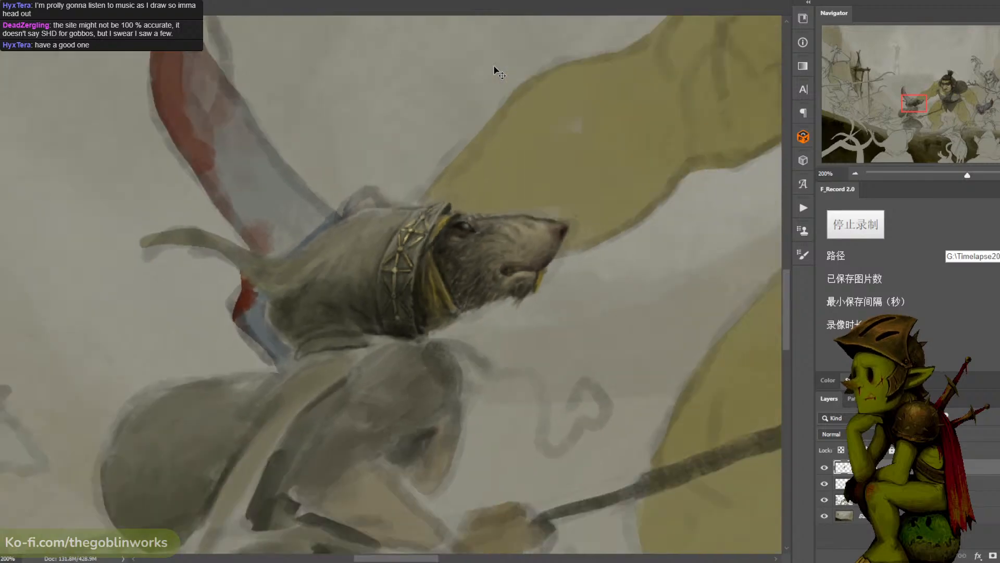
key("ctrl+plus")
key("ctrl+plus")
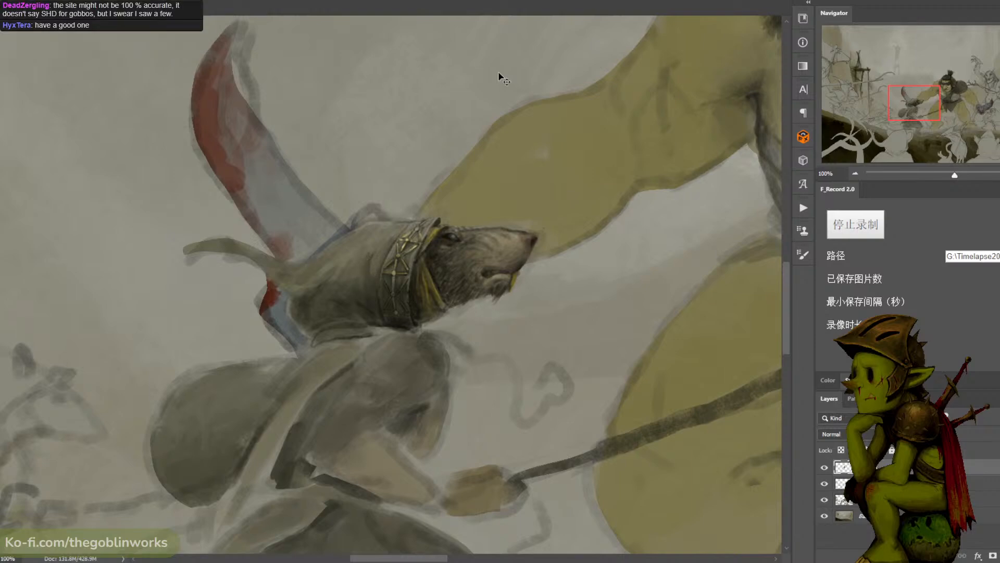
key("ctrl+minus")
key("ctrl+plus")
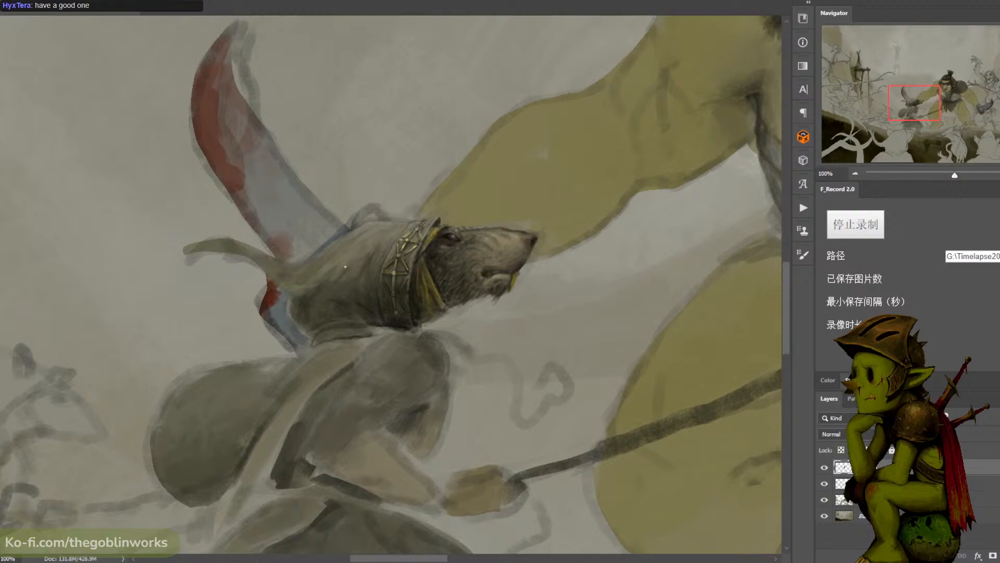
left_click(451, 235, "alt")
left_click(850, 127)
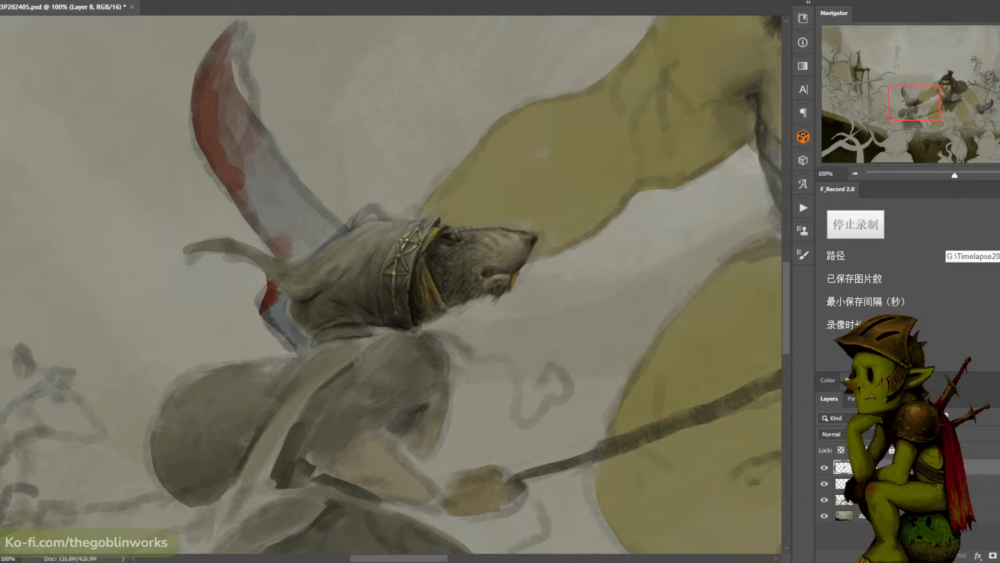
- Check the hood against the whole figure group and save the illustration
key("ctrl+minus")
key("ctrl+minus")
key("ctrl+minus")
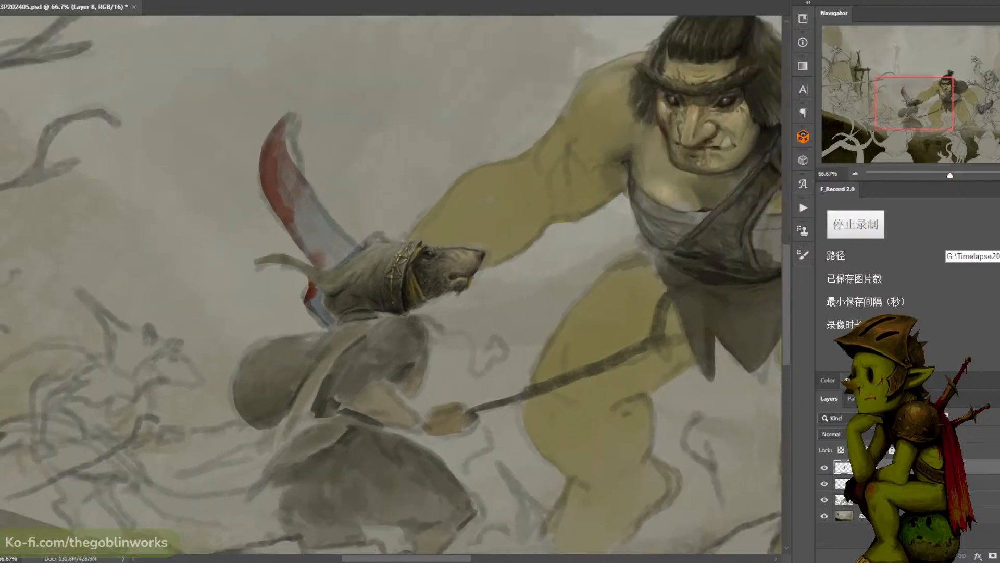
key("ctrl+plus")
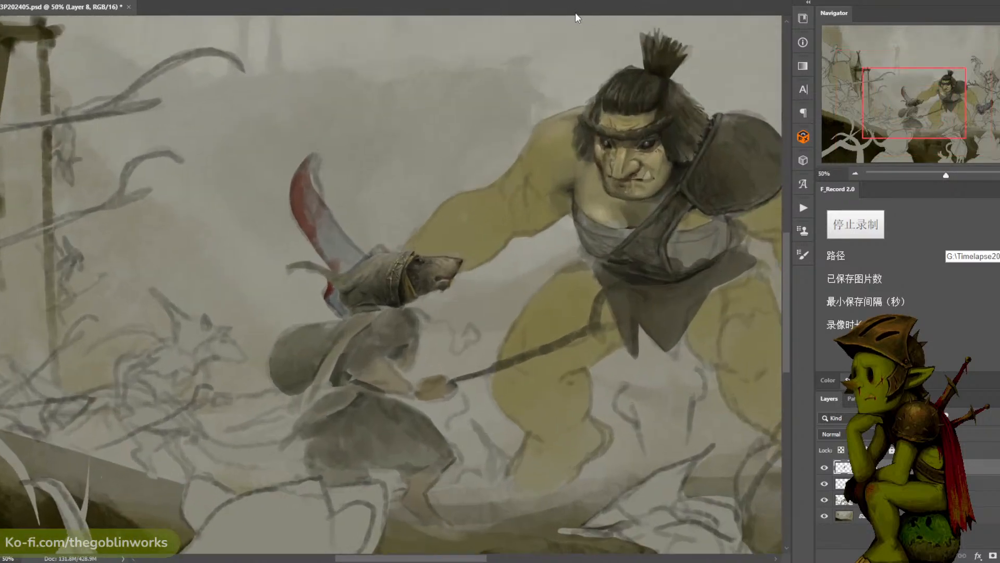
key("ctrl+s")
- Refine the light and dark folds on the upper back of the rat's hood
scroll(385, 284, "up", 1)
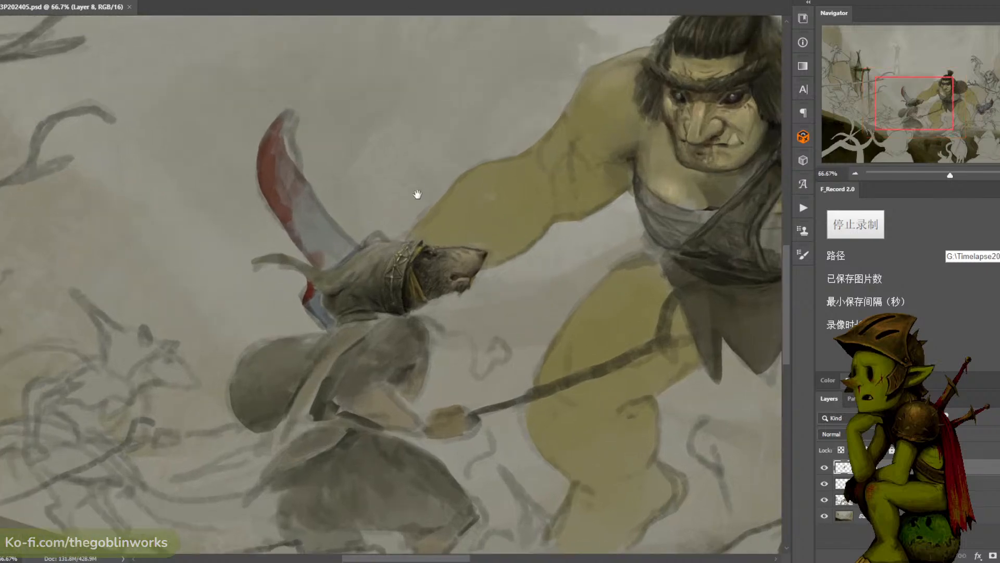
mouse_move(417, 193)
left_mouse_down()
mouse_move(542, 150)
mouse_move(560, 180)
left_mouse_up()
scroll(563, 205, "up", 1)
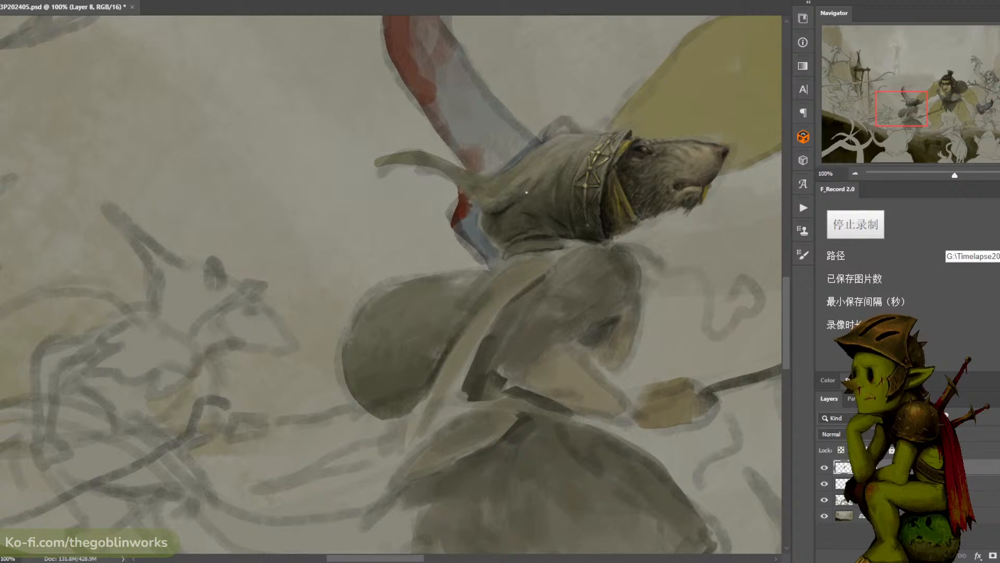
left_click(547, 168, "alt")
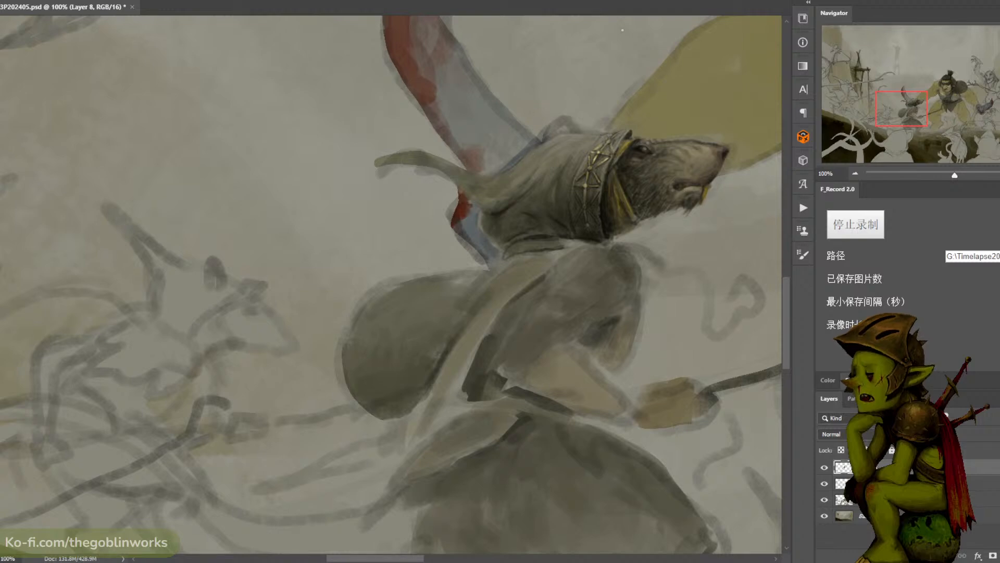
left_click(515, 183, "alt")
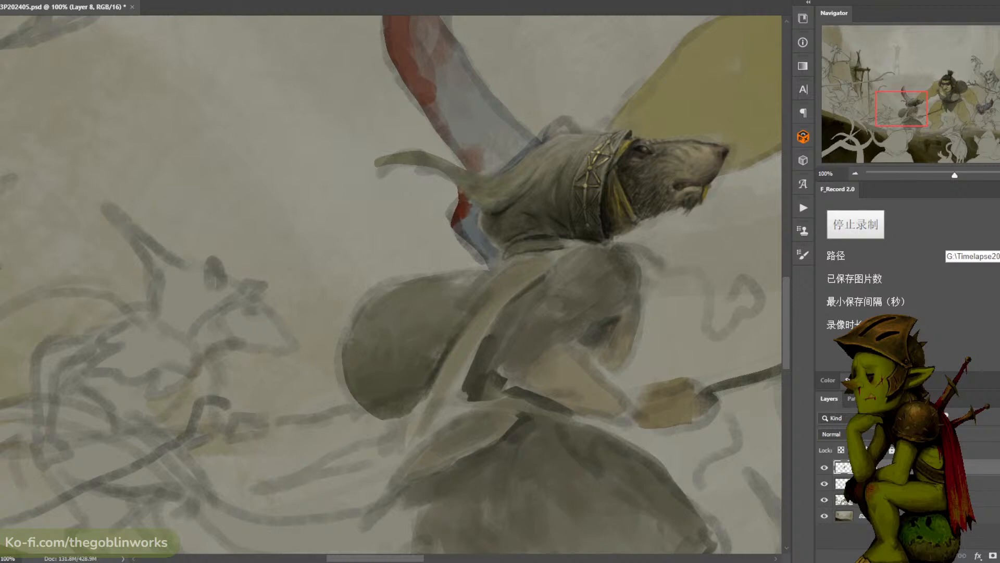
- Shape the creases where the hood's trailing tip joins the back of the rat's head
left_click_drag(589, 80, 606, 77)
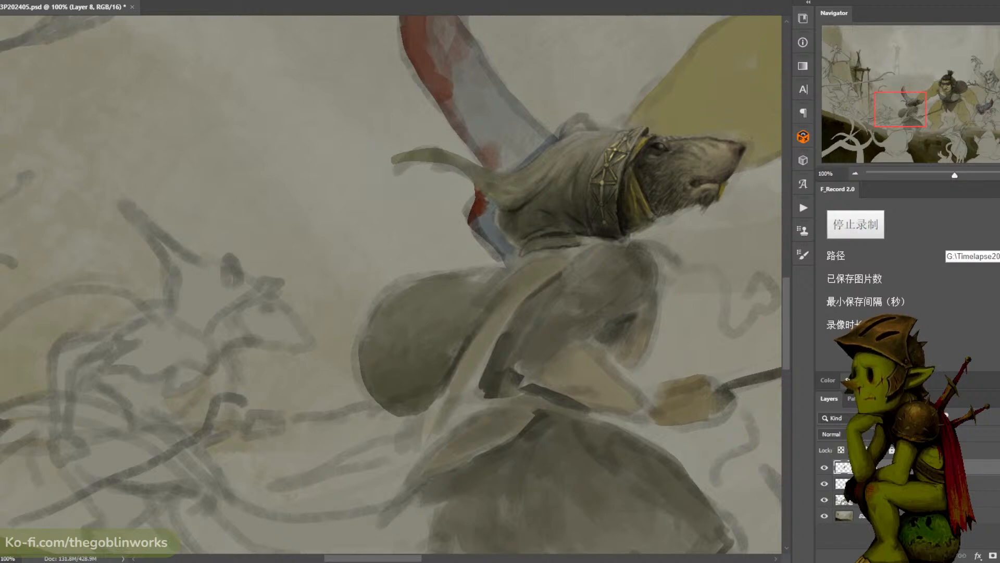
left_click_drag(659, 99, 683, 78)
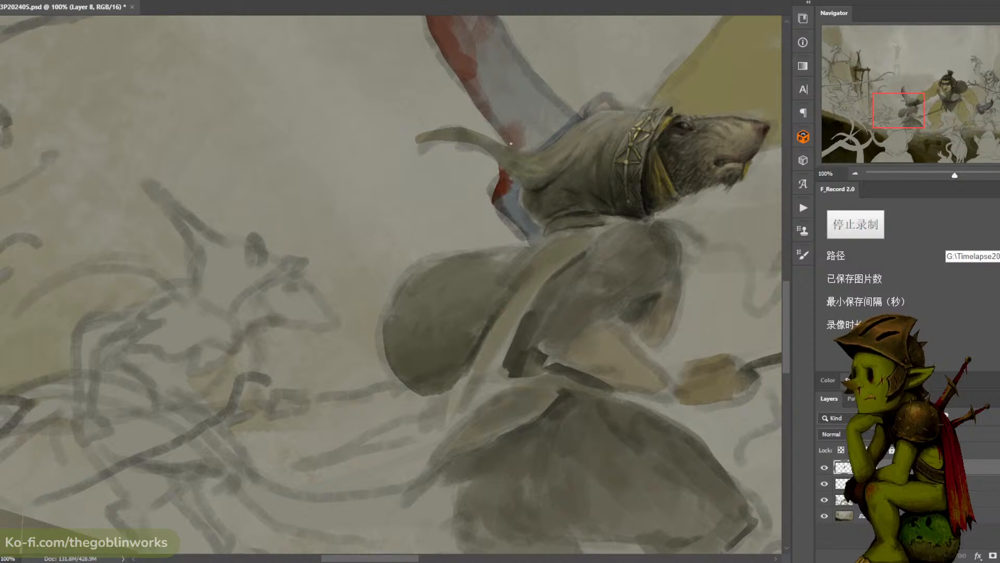
left_click(533, 185, "alt")
left_click(540, 189, "alt")
left_click(517, 194, "alt")
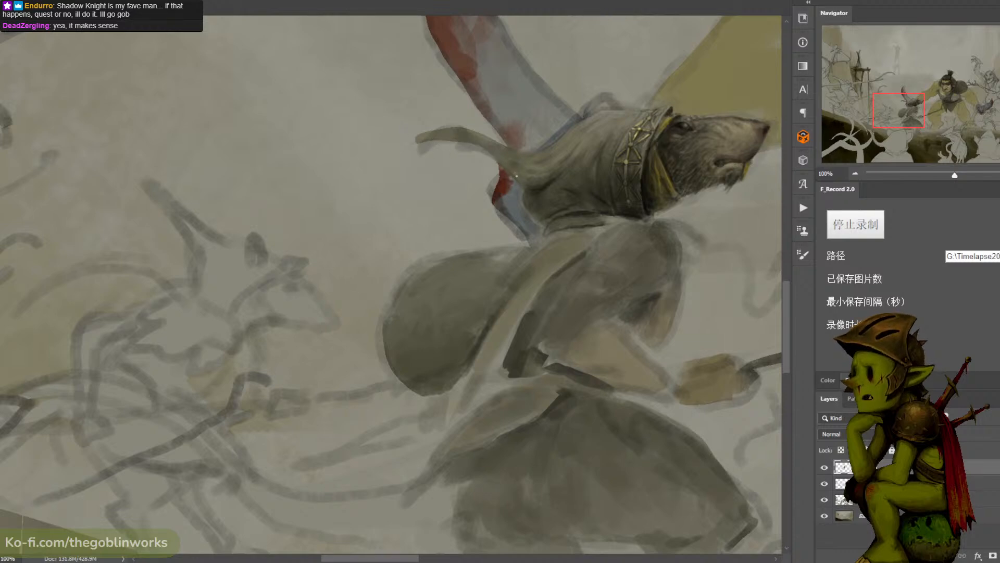
- Paint the hood's trailing tip into a thin, curved point behind the rat's head and save the illustration
mouse_move(417, 140)
left_mouse_down()
mouse_move(410, 144)
mouse_move(448, 133)
left_mouse_up()
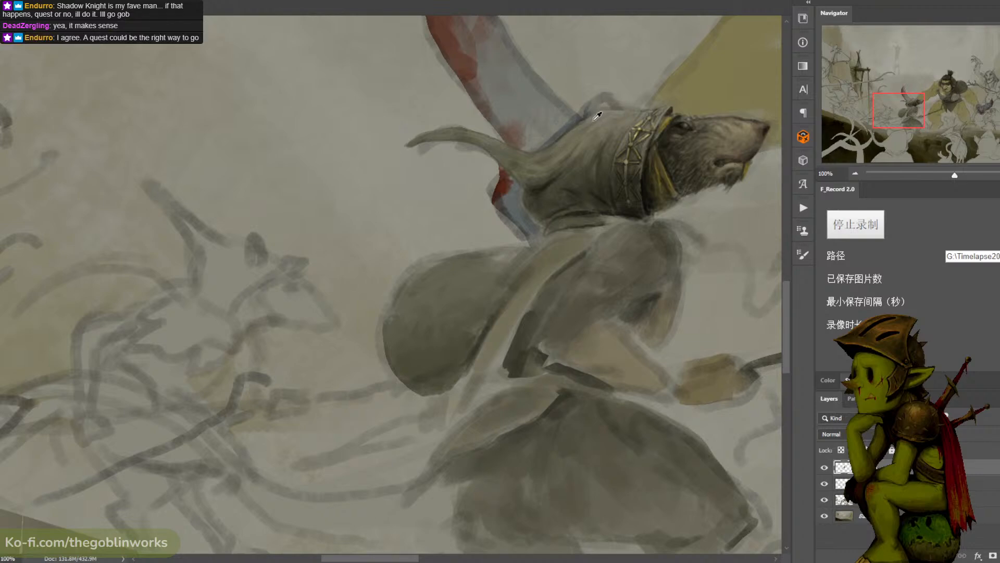
left_click(589, 123, "alt")
left_click(657, 66, "alt")
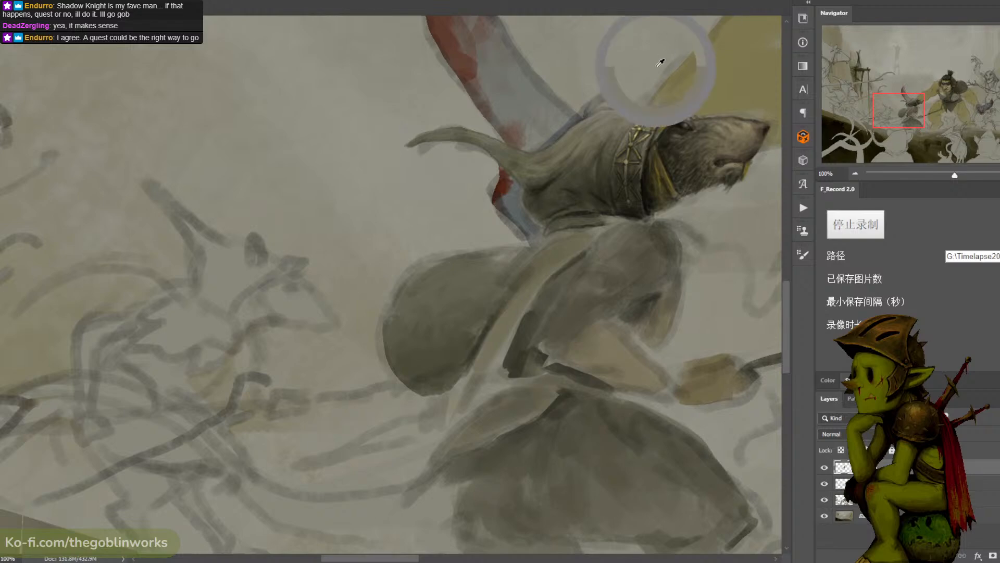
key("ctrl+minus")
key("ctrl+minus")
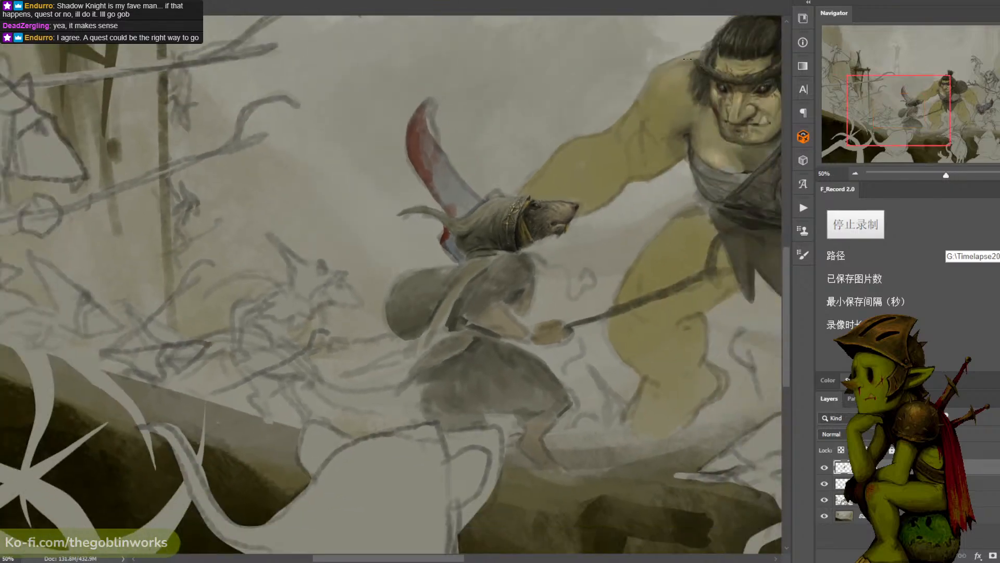
left_click_drag(657, 83, 549, 112)
key("ctrl+plus")
key("ctrl+s")
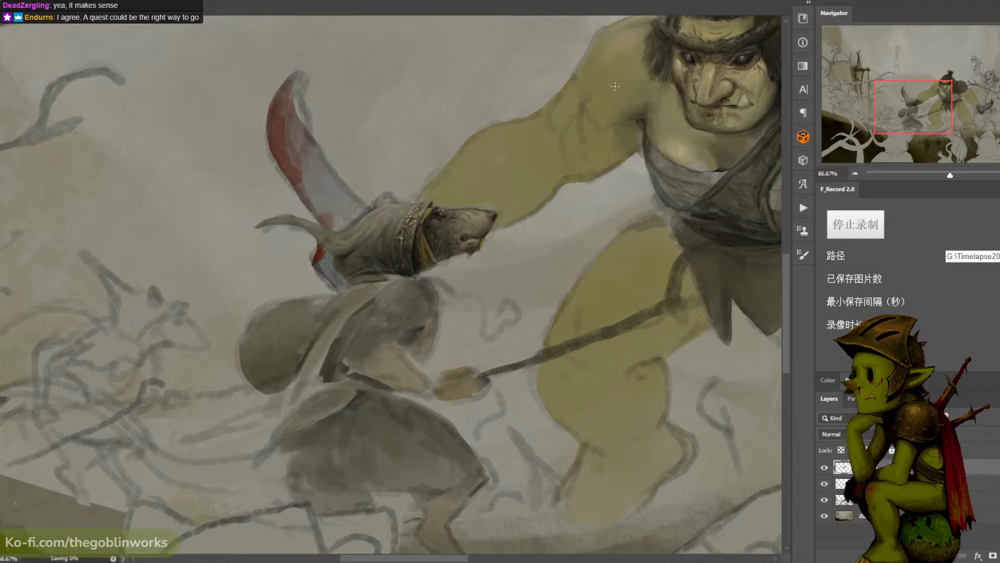
- Touch up the folds where the trailing tip meets the back of the rat's hood
key("ctrl+plus")
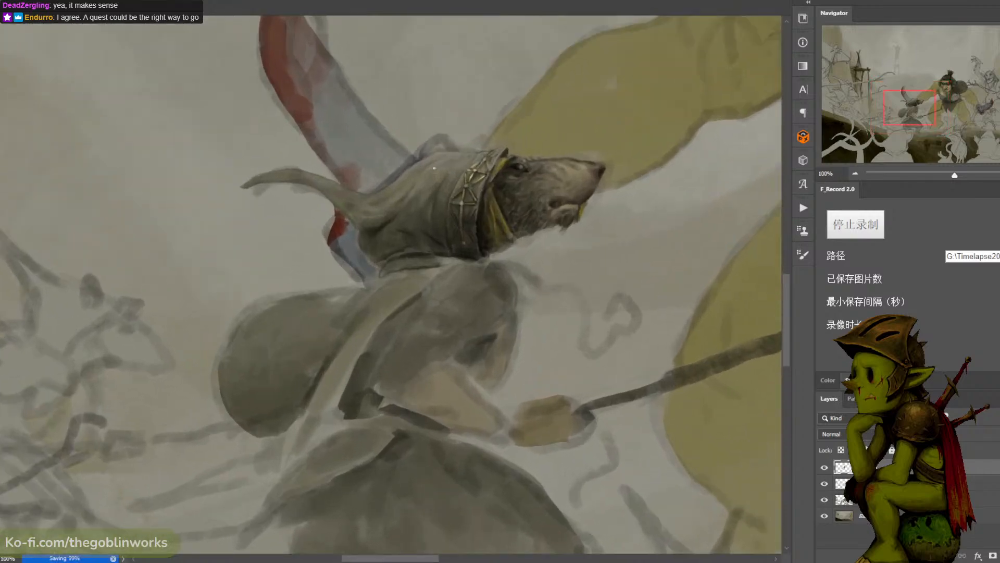
left_click(371, 225, "alt")
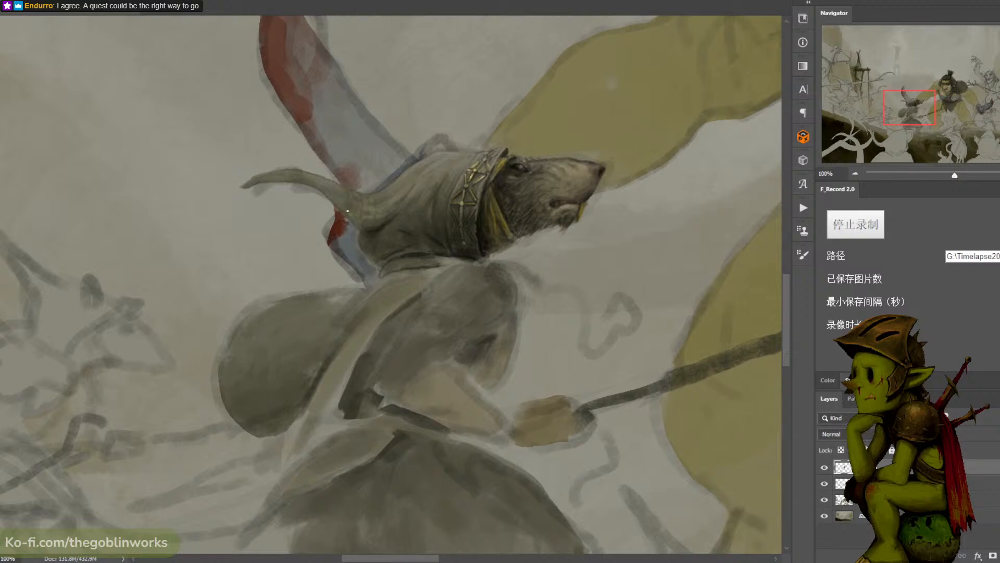
left_click_drag(337, 203, 411, 192)
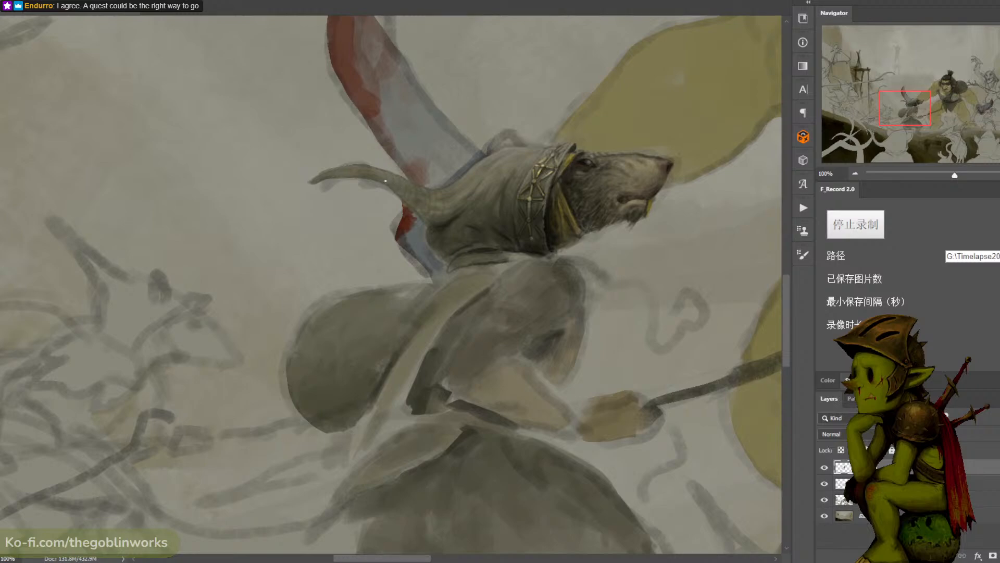
- Compare the finished hood with the ogre and surrounding figures at several magnifications, and save the illustration
key("ctrl+minus")
key("ctrl+minus")
key("ctrl+plus")
key("ctrl+plus")
key("ctrl+minus")
key("ctrl+minus")
key("ctrl+plus")
key("ctrl+plus")
key("ctrl+minus")
key("ctrl+minus")
key("ctrl+minus")
key("ctrl+plus")
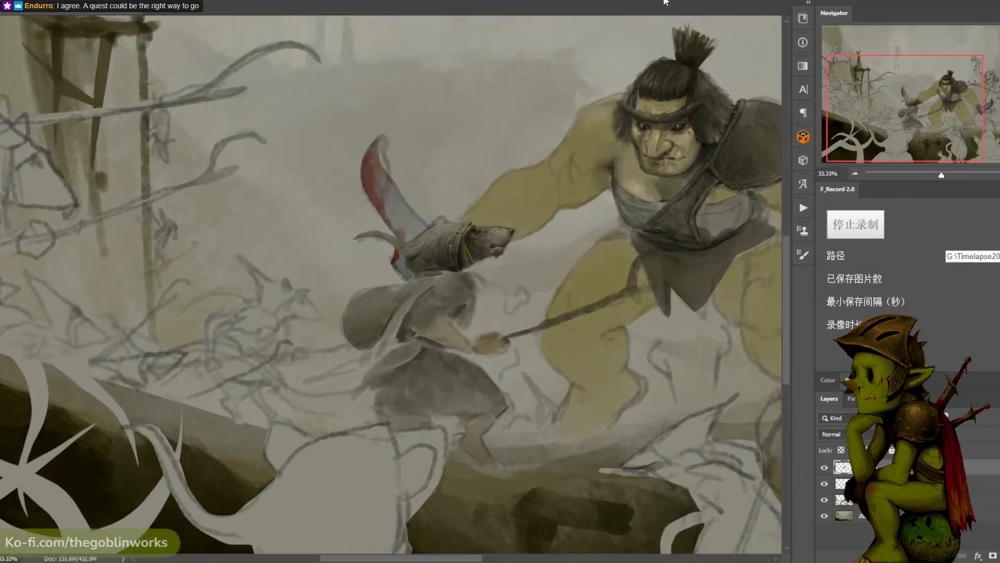
key("ctrl+s")
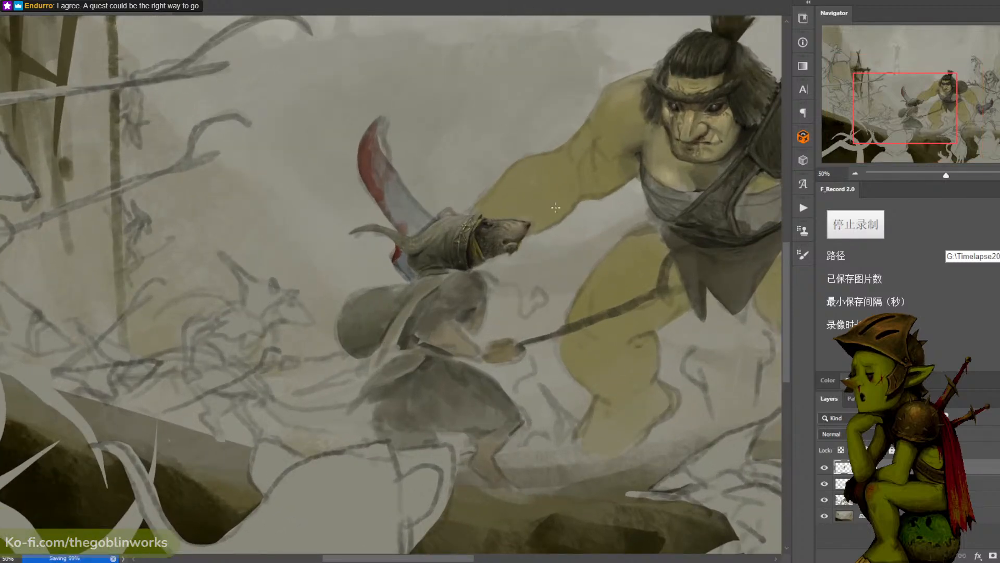
- Capture a screenshot of the canvas area showing the rat and the ogre warrior together
mouse_move(659, 249)
left_mouse_down()
mouse_move(482, 309)
mouse_move(520, 290)
mouse_move(511, 325)
left_mouse_up()
key("ctrl+plus")
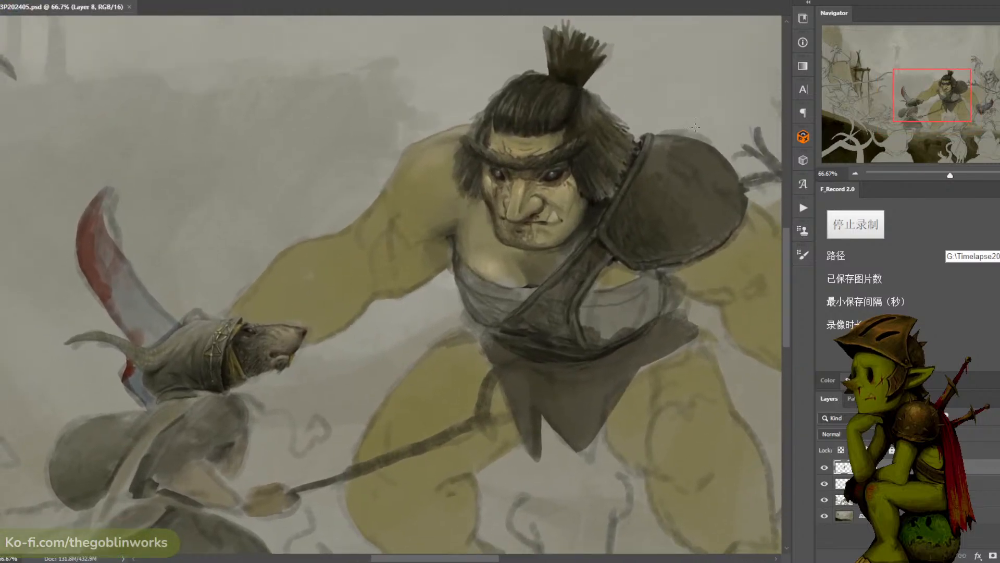
key("ctrl+Print")
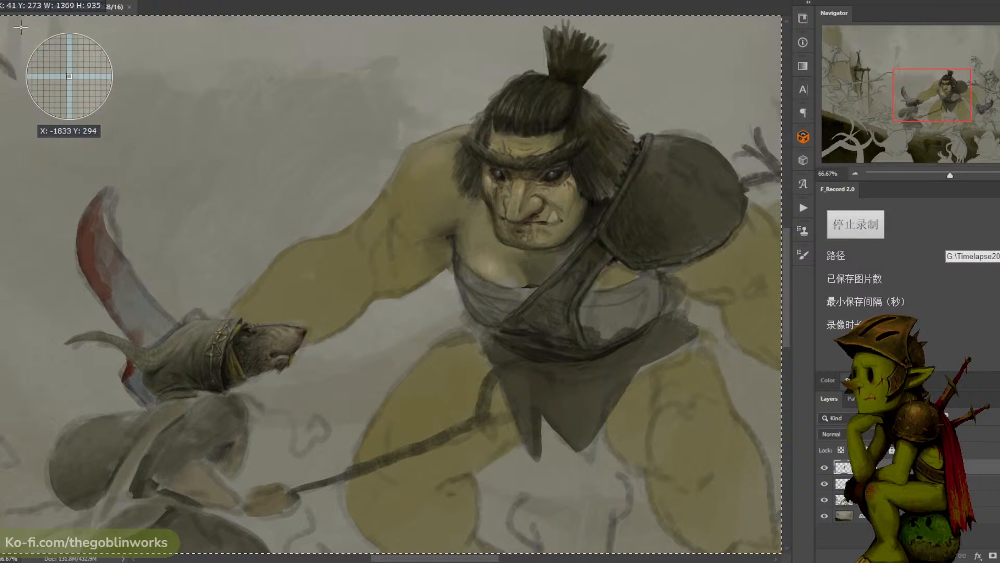
left_click_drag(21, 28, 739, 444)
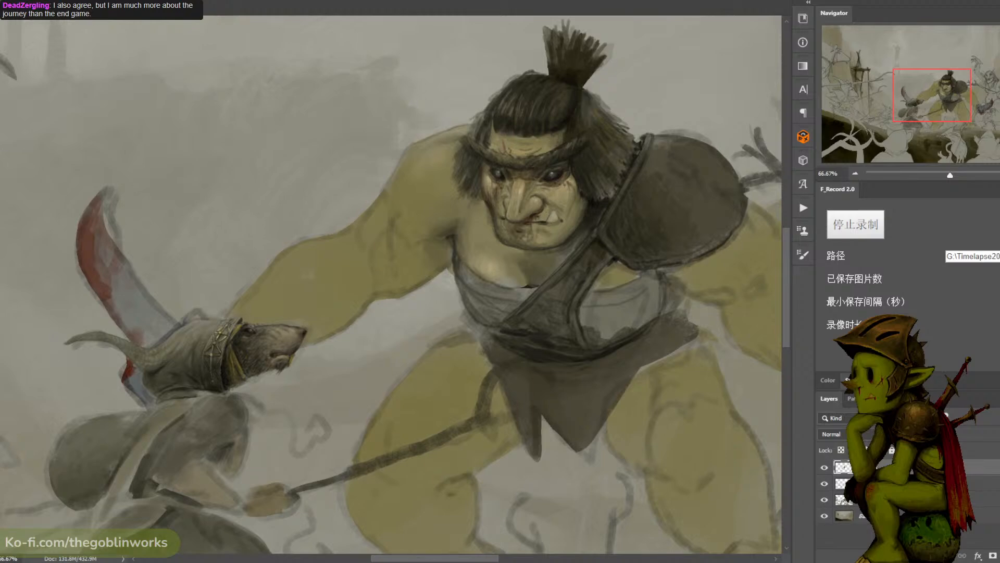
- Examine how the rat and the ogre warrior read together, both up close and within the whole battle composition
key("ctrl+minus")
key("ctrl+minus")
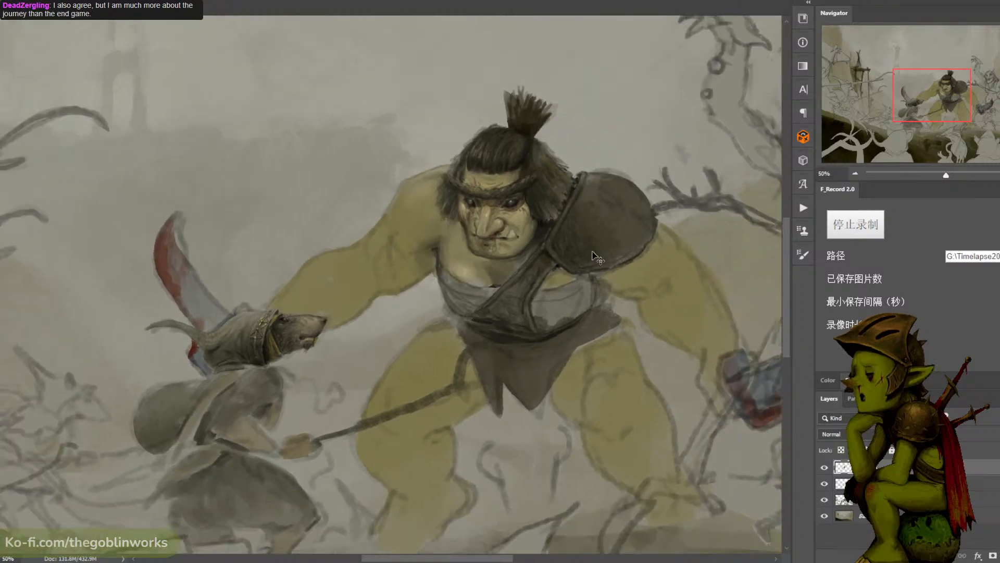
left_click_drag(623, 255, 621, 212)
key("ctrl+plus")
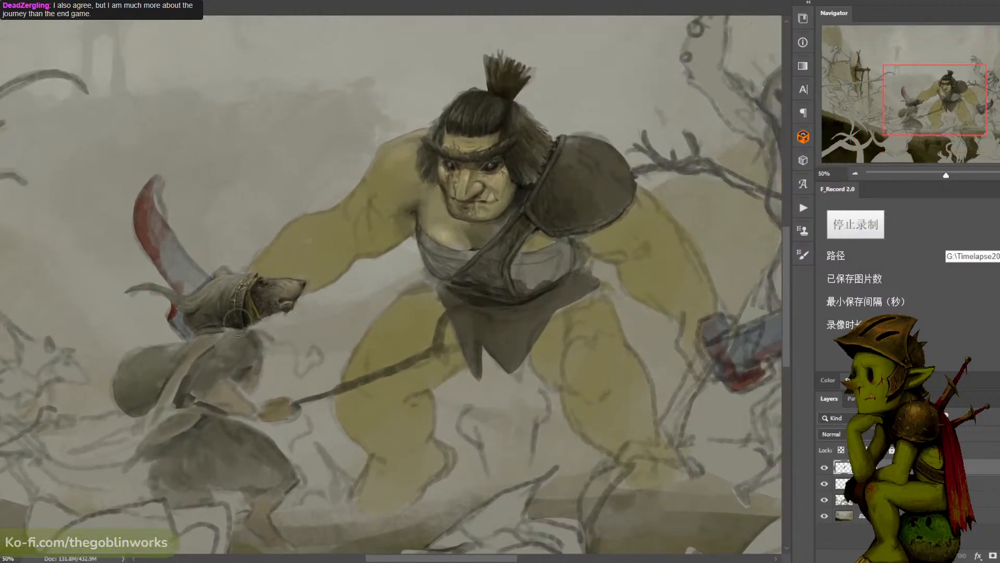
mouse_move(235, 332)
left_mouse_down()
mouse_move(279, 314)
mouse_move(247, 334)
mouse_move(214, 323)
mouse_move(182, 330)
left_mouse_up()
scroll(385, 336, "left", 2)
scroll(397, 343, "down", 1)
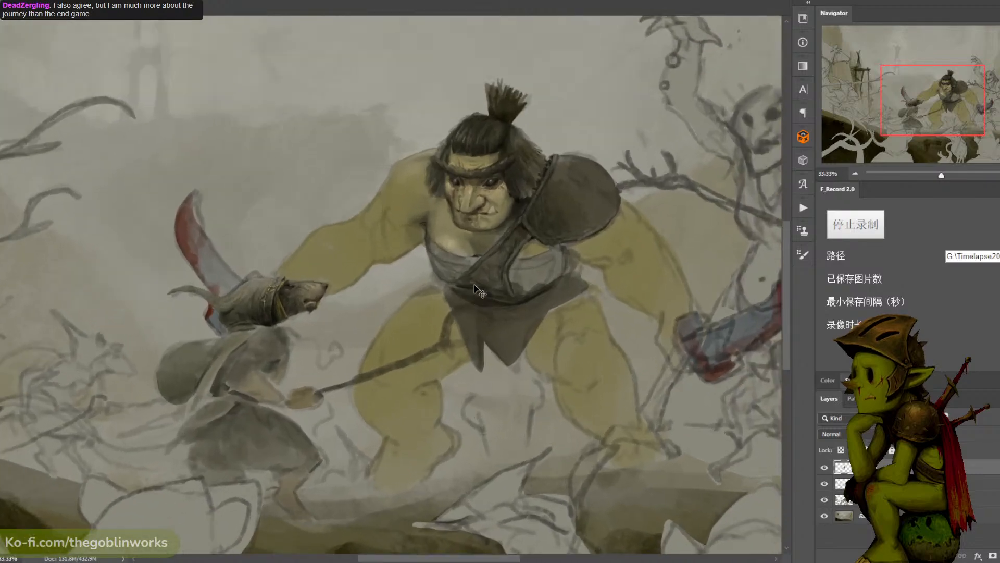
scroll(396, 342, "up", 1)
mouse_move(528, 220)
left_mouse_down()
mouse_move(485, 229)
mouse_move(528, 229)
mouse_move(554, 213)
mouse_move(488, 221)
mouse_move(540, 190)
left_mouse_up()
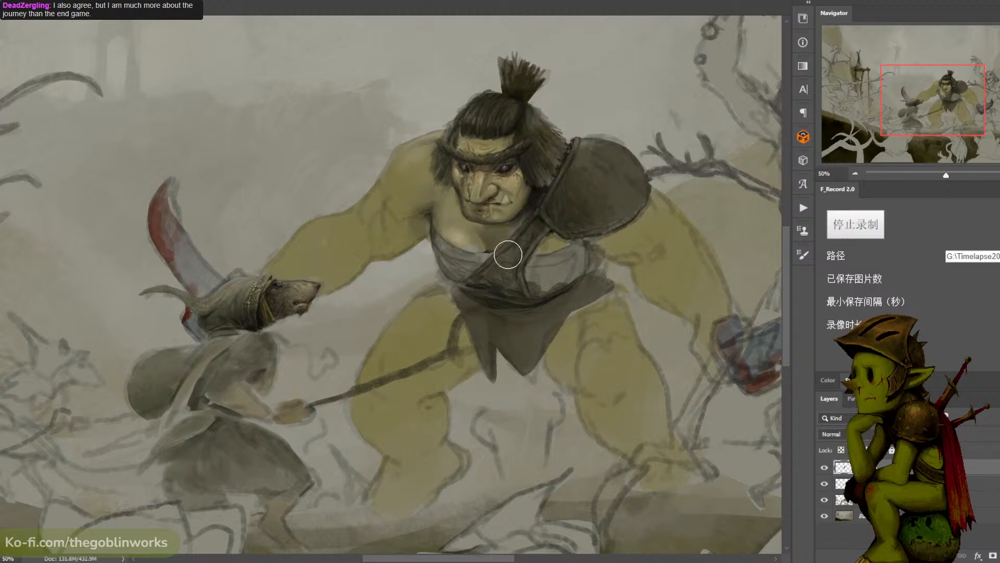
left_click_drag(469, 152, 446, 168)
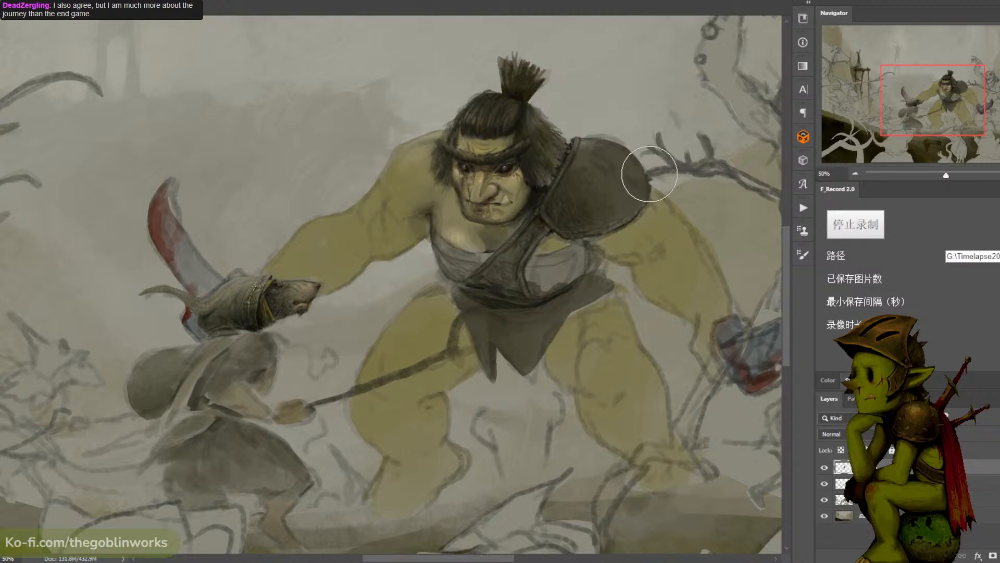
key("ctrl+minus")
key("ctrl+minus")
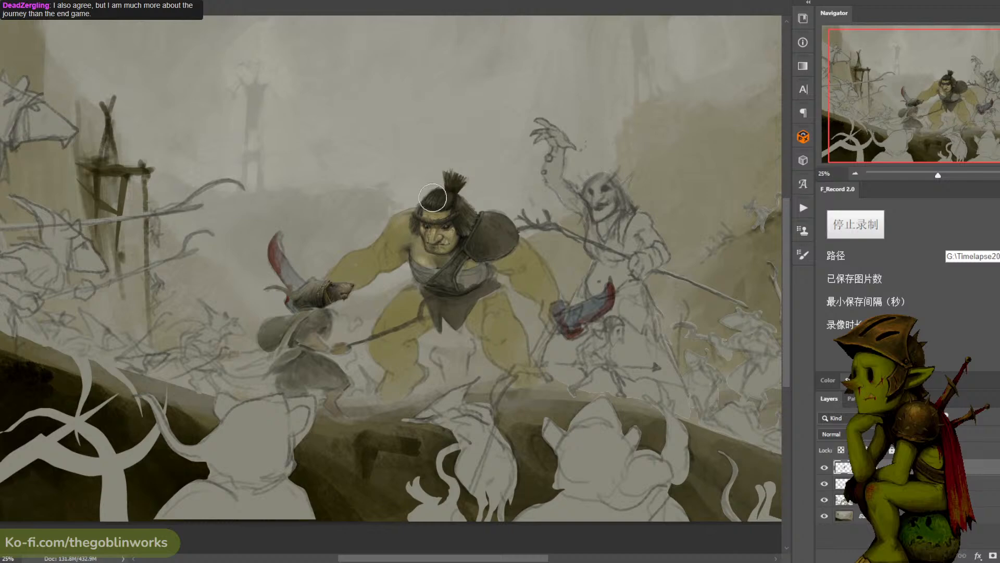
key("ctrl+minus")
key("ctrl+plus")
key("ctrl+plus")
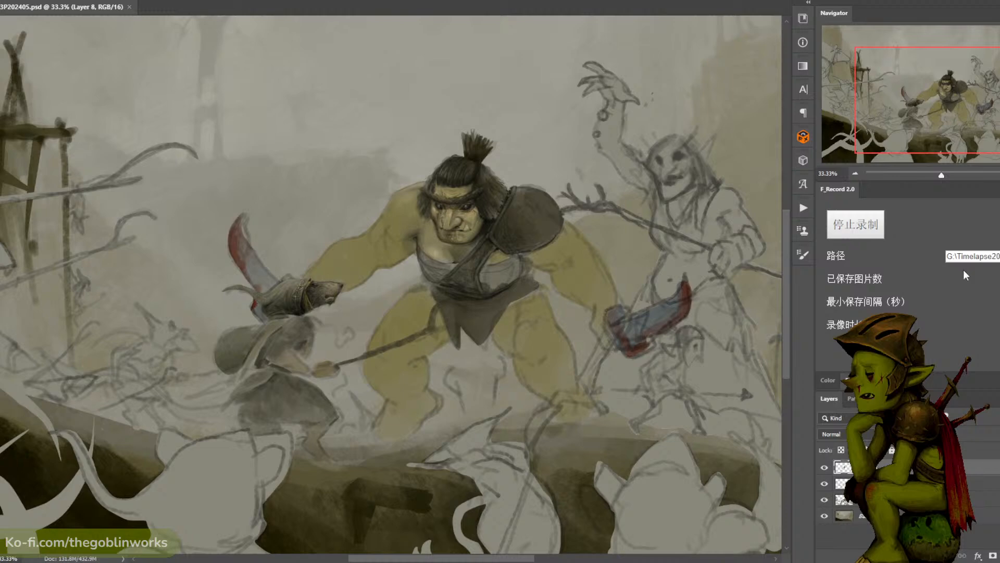
- Frame the ogre's torso and the rat's head closely and save the illustration
key("ctrl+plus")
key("ctrl+plus")
left_click_drag(479, 243, 488, 255)
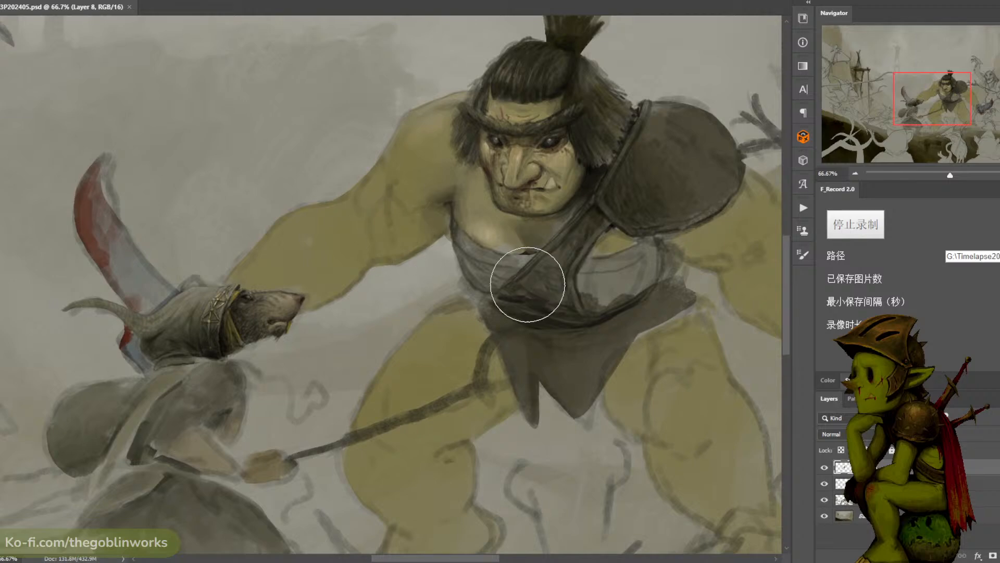
key("ctrl+s")
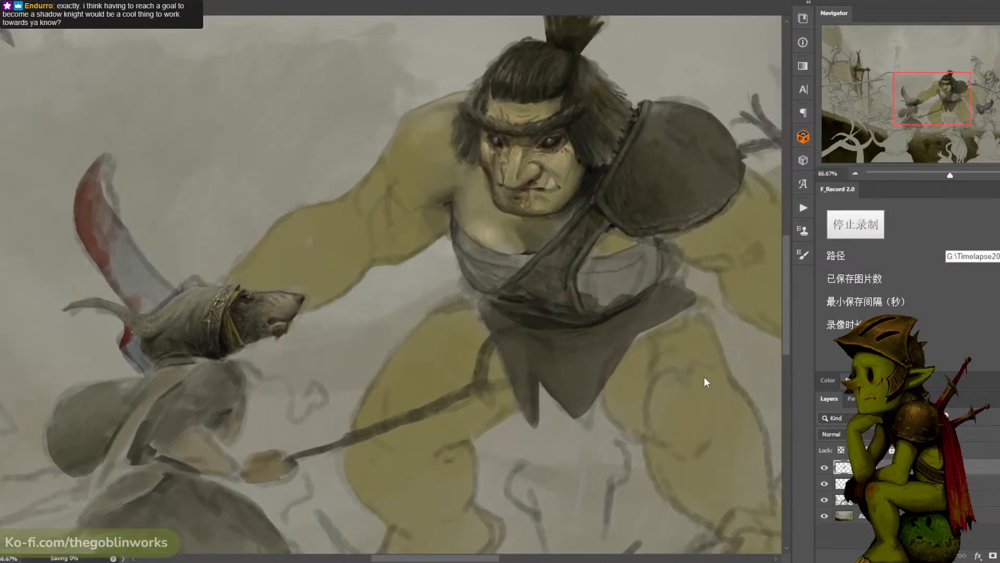
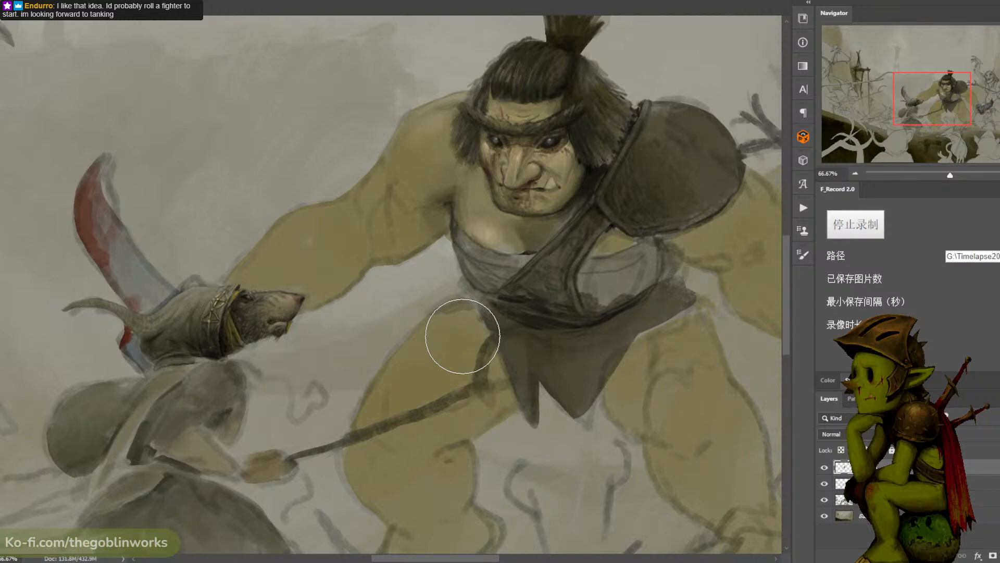
- Check the ogre and the rat against the surrounding battle scene and save the illustration
key("ctrl+minus")
key("ctrl+plus")
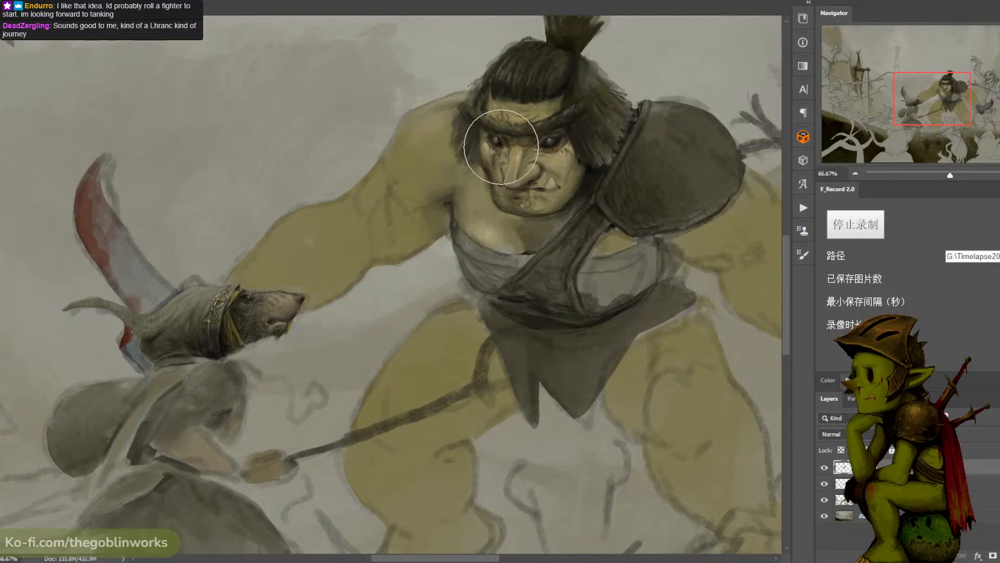
key("ctrl+minus")
key("ctrl+minus")
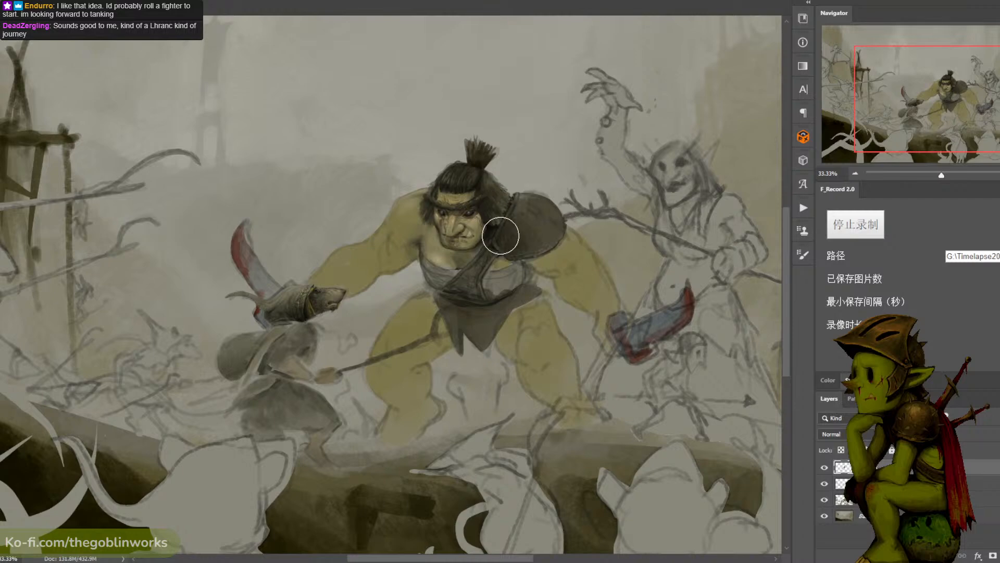
key("ctrl+s")
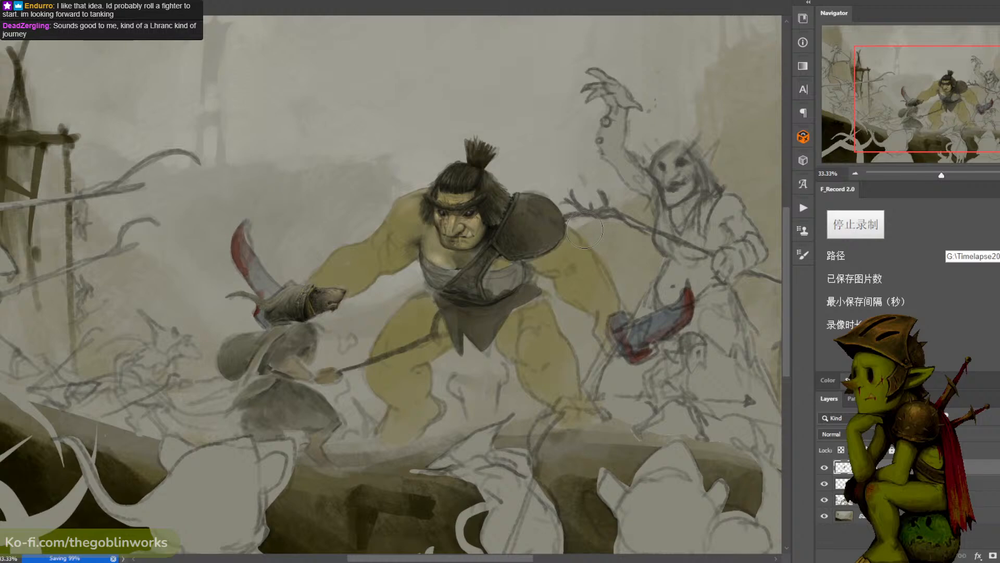
- Stop the timelapse recording to generate its video, dismiss the alert, and resume recording
key("ctrl+plus")
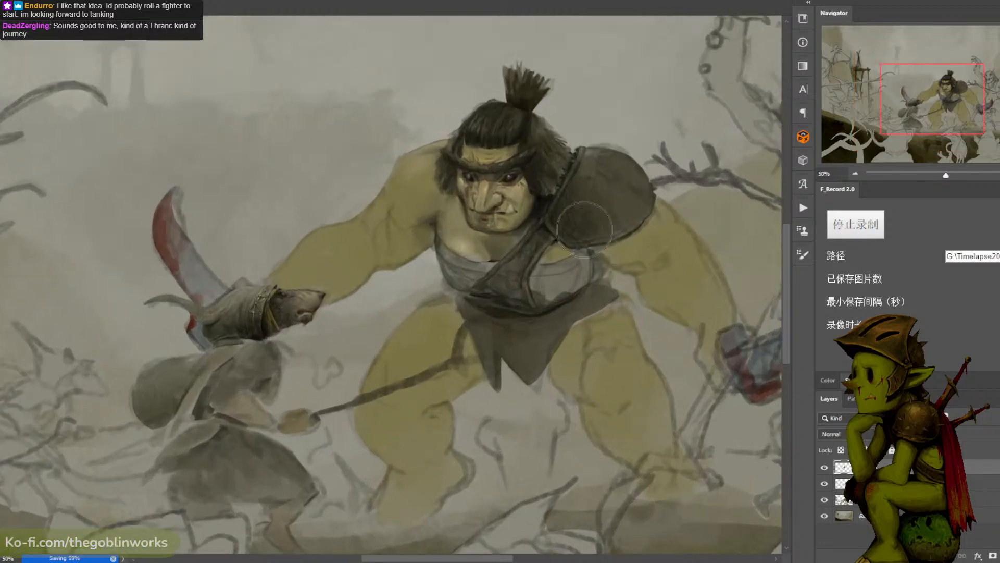
left_click(855, 225)
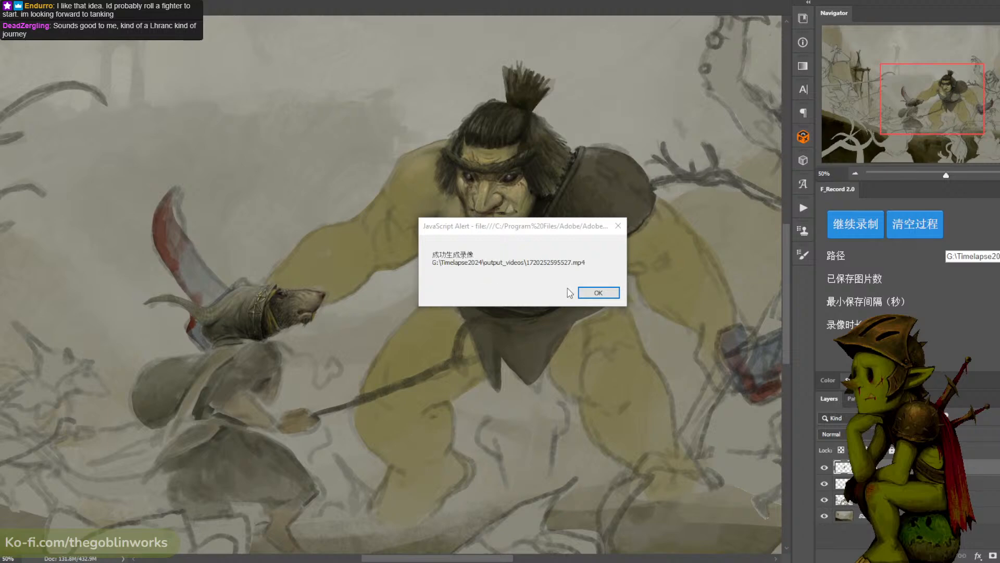
left_click(598, 293)
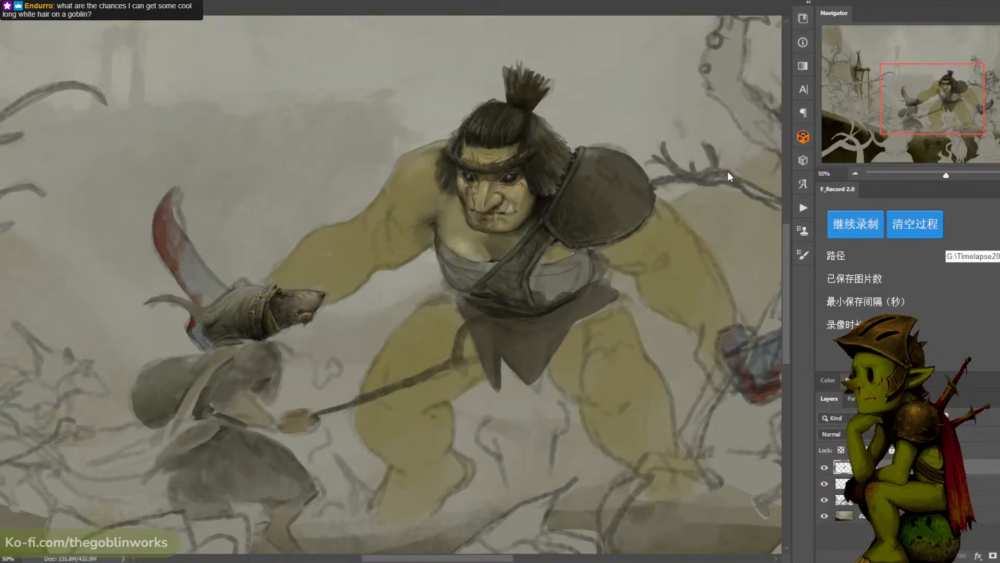
left_click(860, 227)
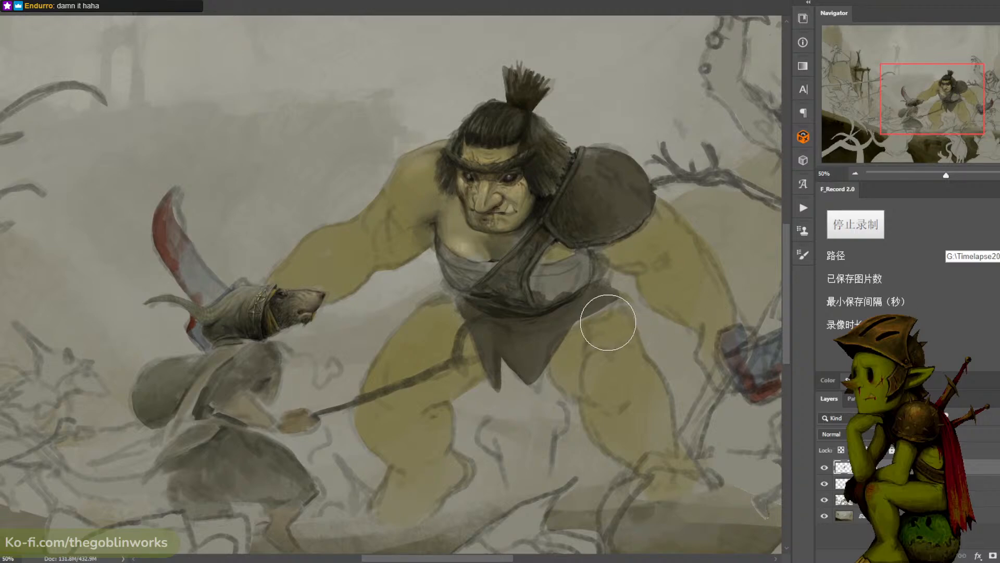
- Examine the whole battle composition, the sketched staff-bearing figure beside the ogre, and the ogre's head at several magnifications
key("ctrl+minus")
key("ctrl+minus")
left_click_drag(727, 311, 585, 269)
key("ctrl+minus")
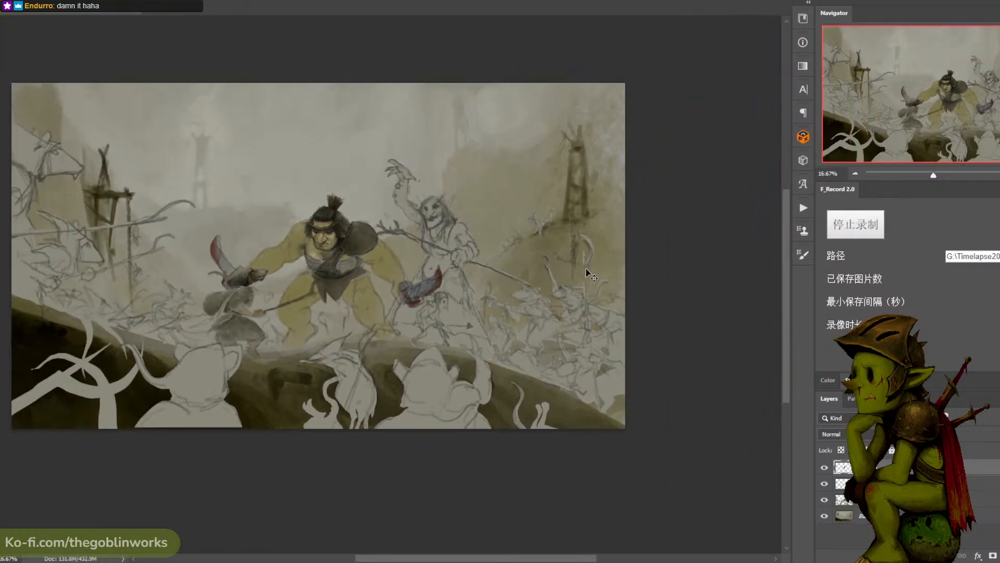
key("ctrl+plus")
mouse_move(499, 263)
left_mouse_down()
mouse_move(574, 263)
mouse_move(585, 230)
mouse_move(611, 228)
mouse_move(598, 256)
mouse_move(620, 274)
left_mouse_up()
key("ctrl+plus")
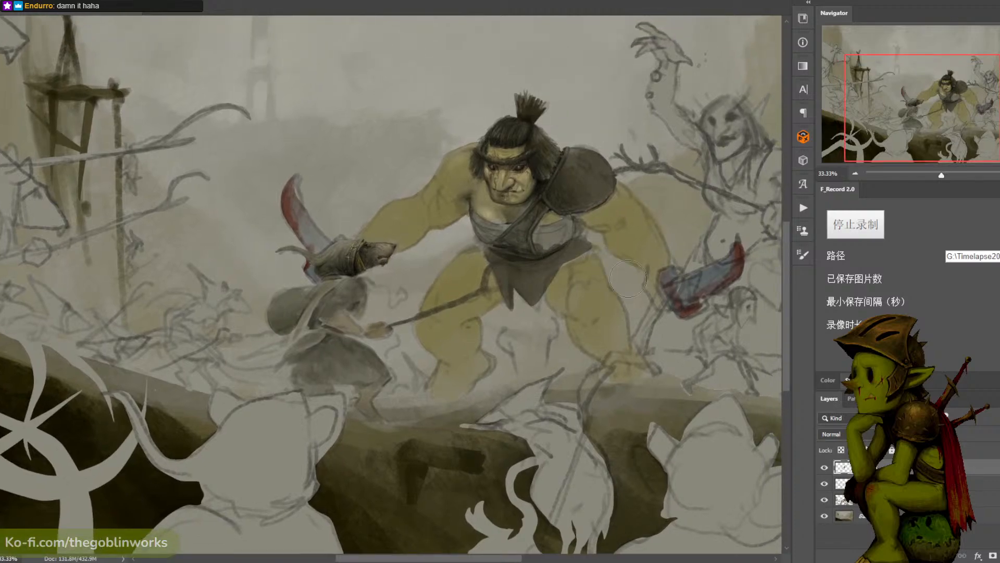
mouse_move(615, 281)
left_mouse_down()
mouse_move(636, 252)
mouse_move(726, 331)
mouse_move(770, 321)
mouse_move(520, 212)
mouse_move(509, 275)
left_mouse_up()
key("ctrl+minus")
key("ctrl+plus")
mouse_move(594, 258)
left_mouse_down()
mouse_move(519, 292)
mouse_move(611, 320)
mouse_move(543, 284)
mouse_move(439, 288)
left_mouse_up()
key("ctrl+plus")
left_click_drag(622, 288, 466, 295)
key("ctrl+minus")
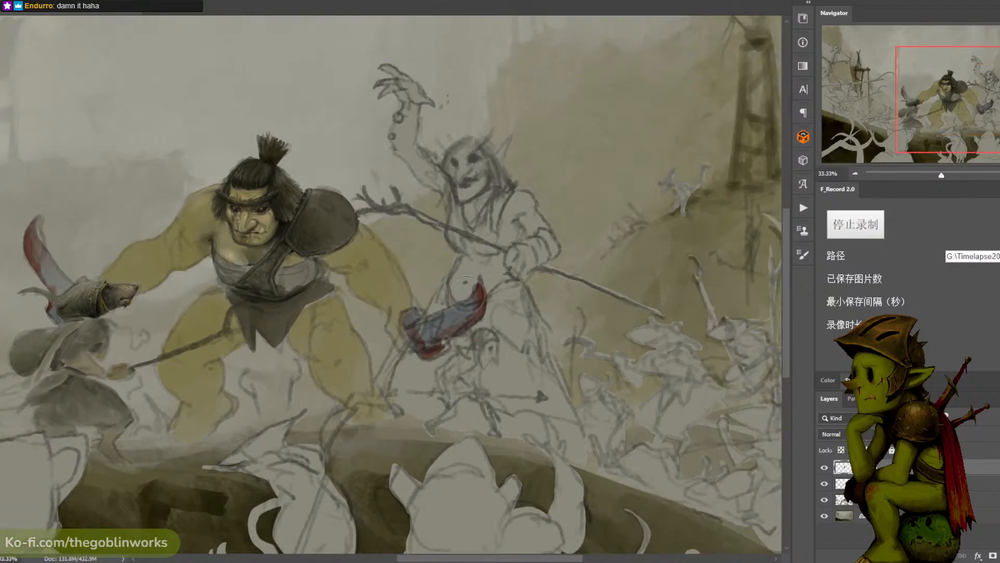
left_click_drag(531, 297, 594, 290)
key("ctrl+minus")
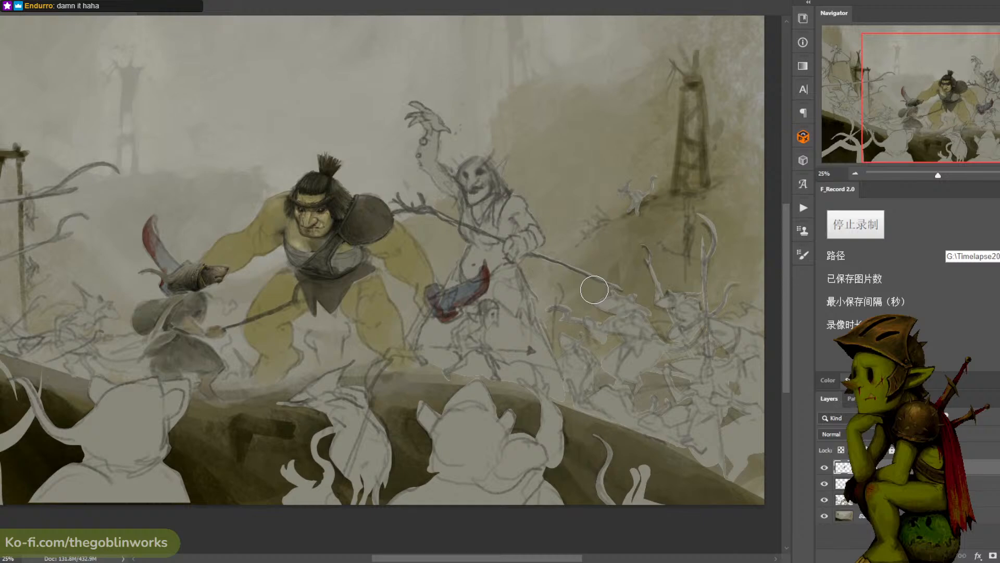
key("ctrl+plus")
key("ctrl+plus")
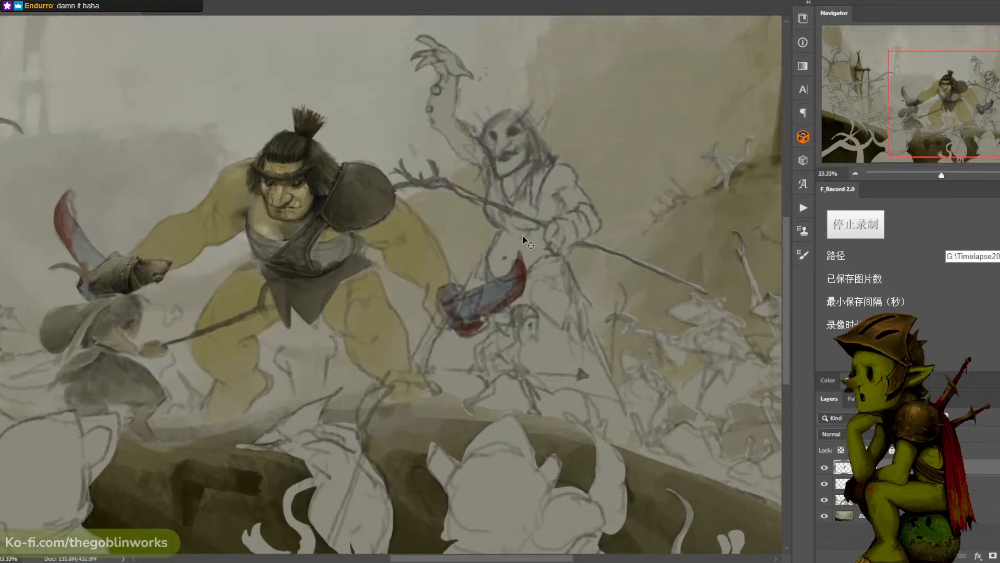
key("ctrl+plus")
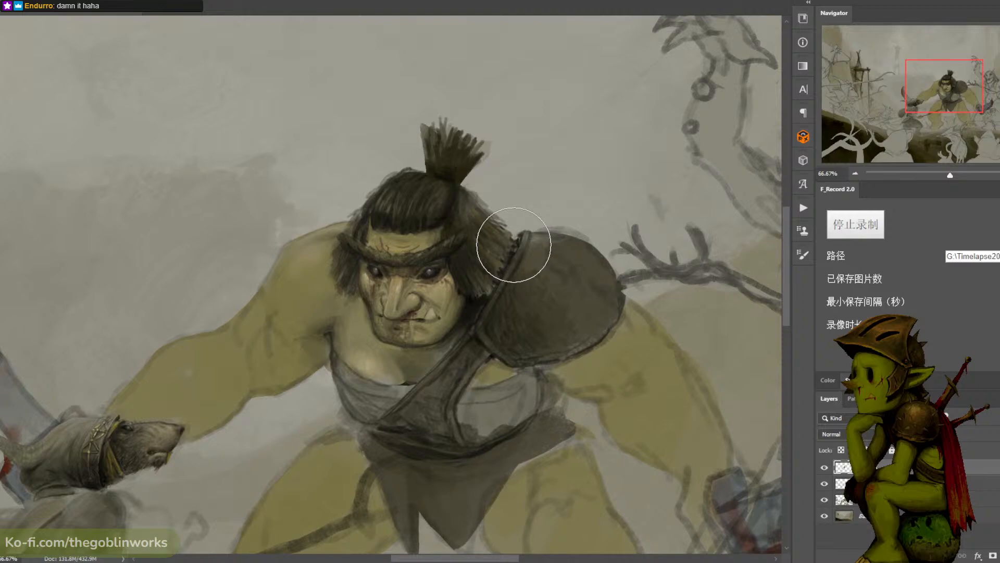
- Stop the timelapse recording again and save the illustration
left_click(444, 243, "alt")
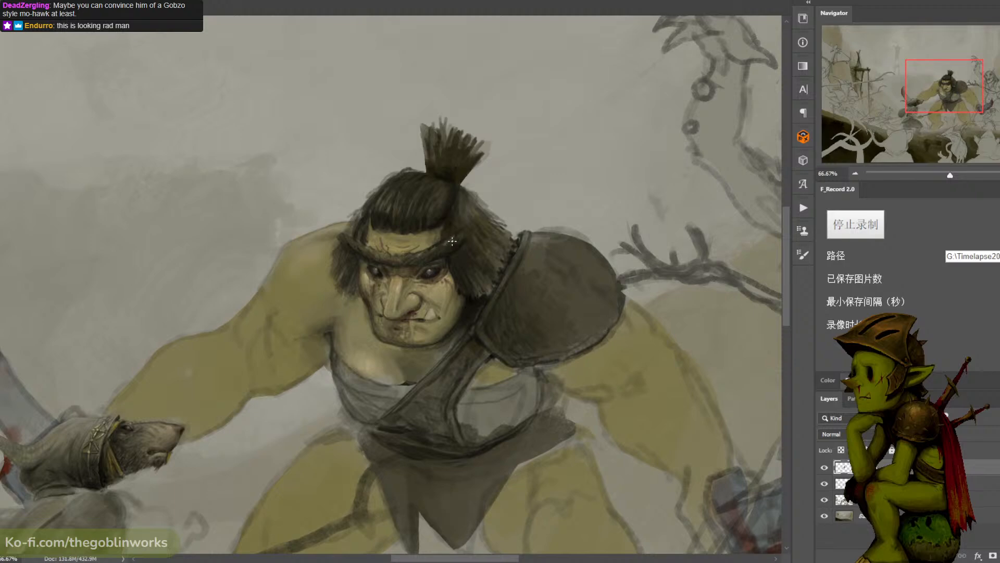
left_click(867, 232)
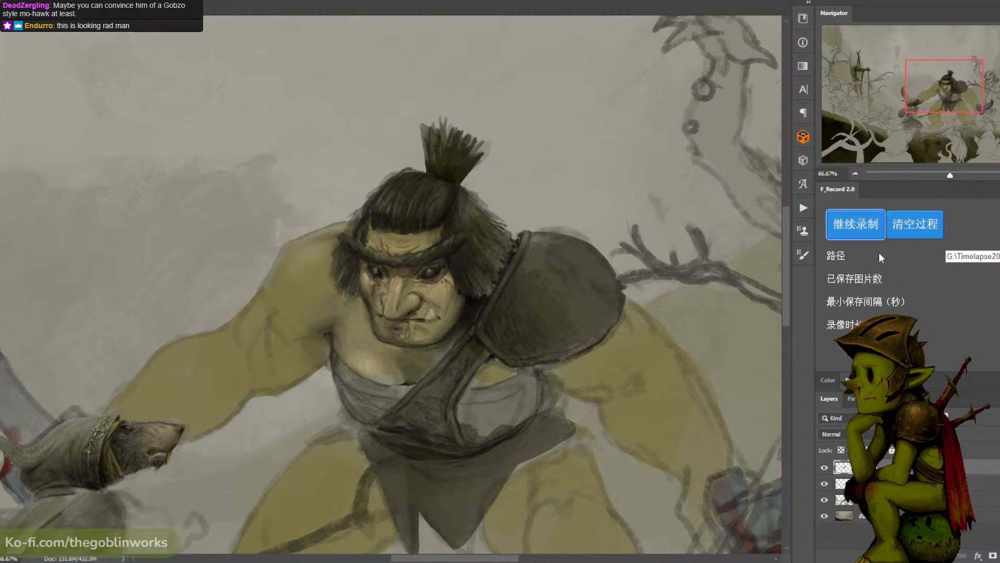
key("ctrl+s")
- Examine how the painted ogre and rat read up close and within the full battle composition
key("ctrl+minus")
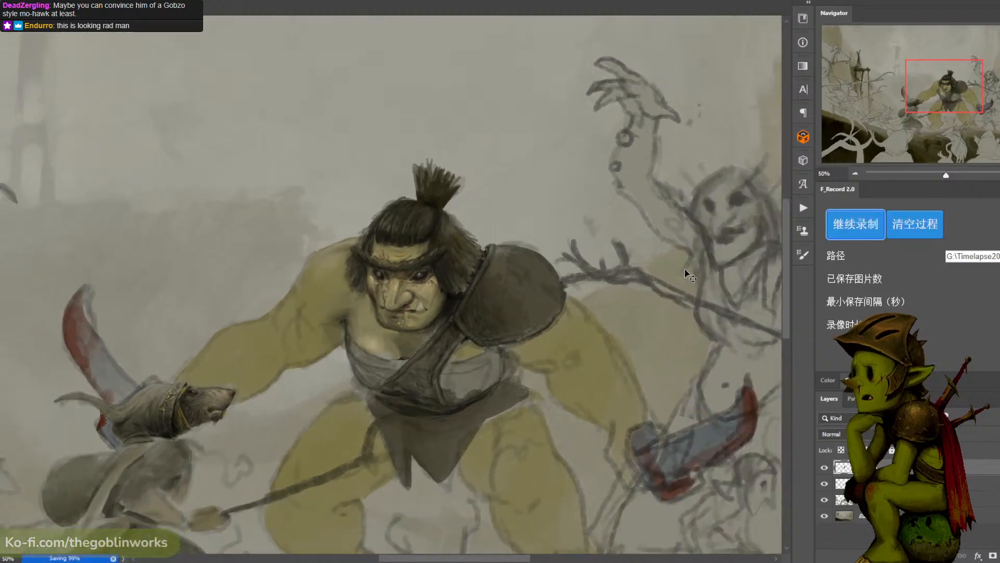
key("ctrl+plus")
key("ctrl+minus")
key("ctrl+minus")
key("ctrl+minus")
key("ctrl+minus")
key("ctrl+plus")
key("ctrl+plus")
key("ctrl+plus")
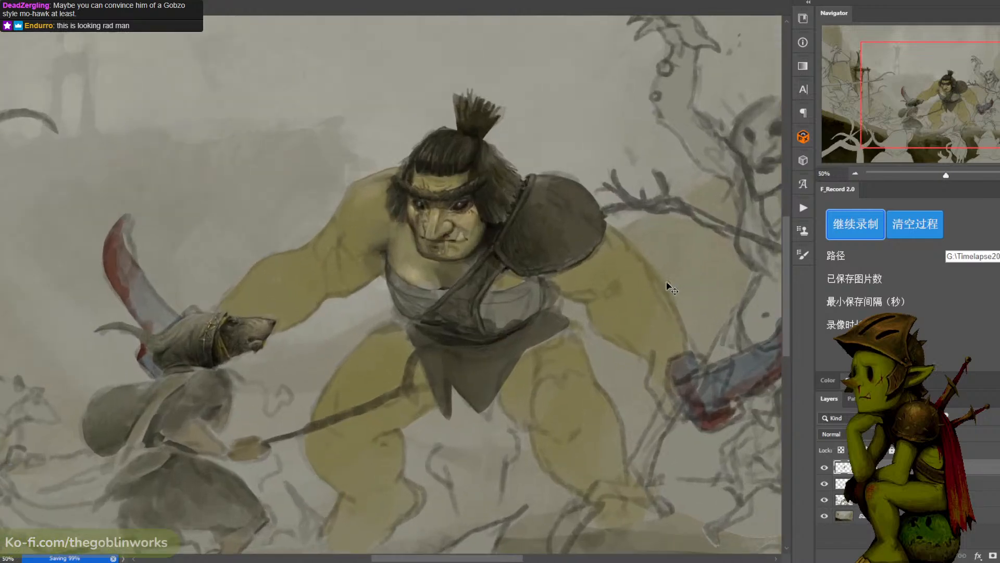
key("ctrl+plus")
mouse_move(624, 288)
left_mouse_down()
mouse_move(676, 271)
mouse_move(640, 300)
left_mouse_up()
key("ctrl+minus")
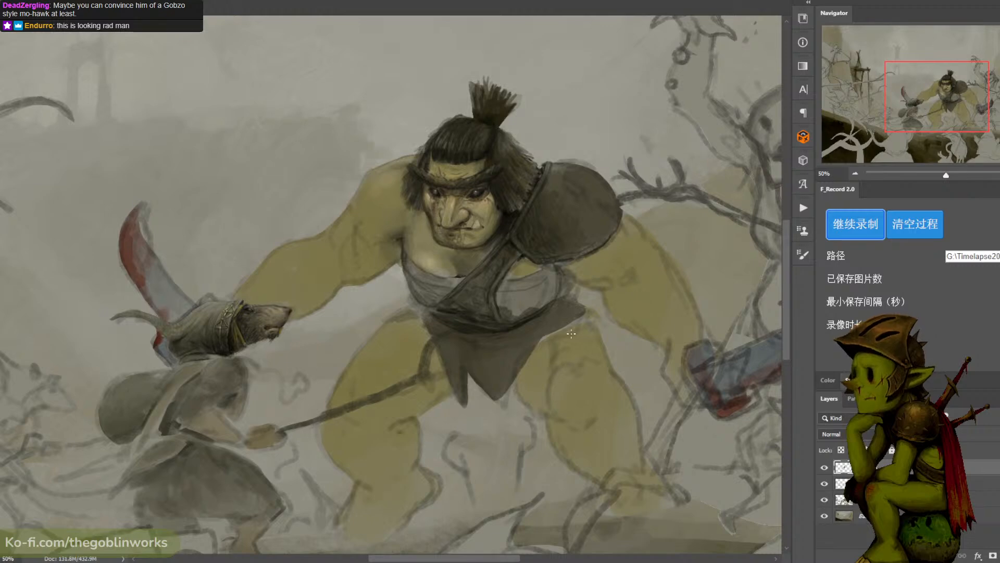
scroll(545, 336, "down", 4)
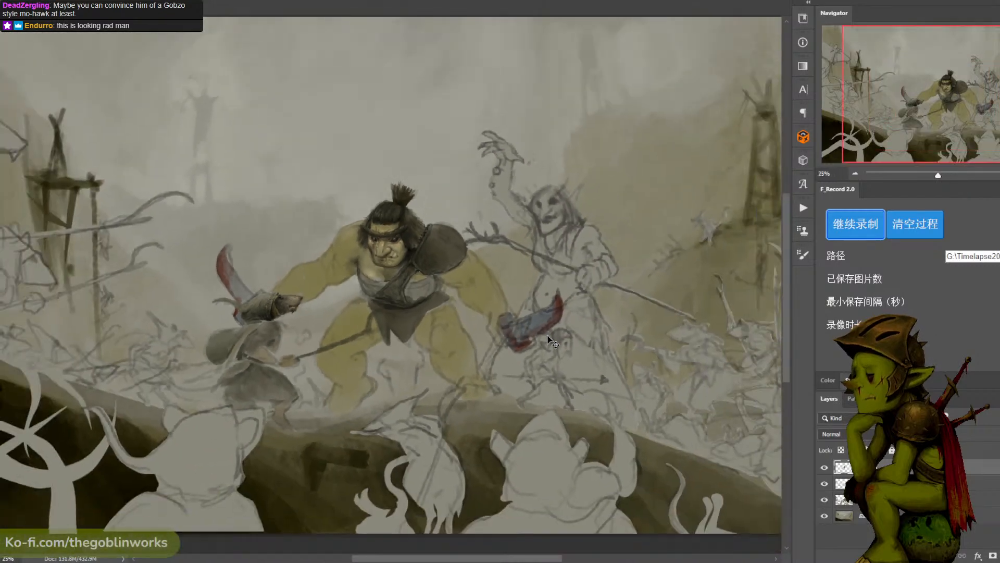
scroll(547, 341, "up", 1)
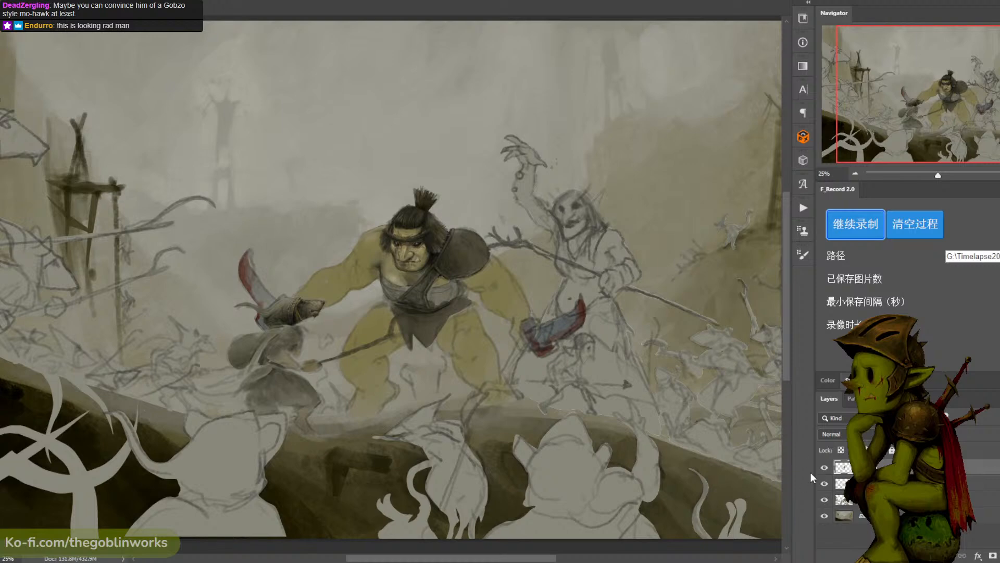
- Hide and restore the detail painting, line sketch and figure colour layers to compare what each contributes
left_click(824, 468)
left_click(825, 467)
left_click(825, 468)
left_click(825, 468)
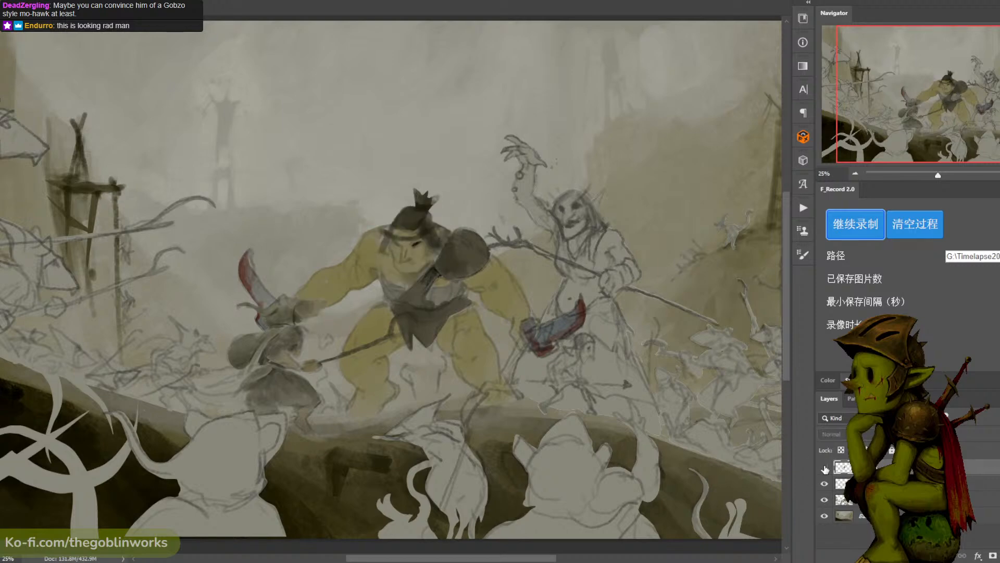
left_click(824, 467)
left_click(824, 483)
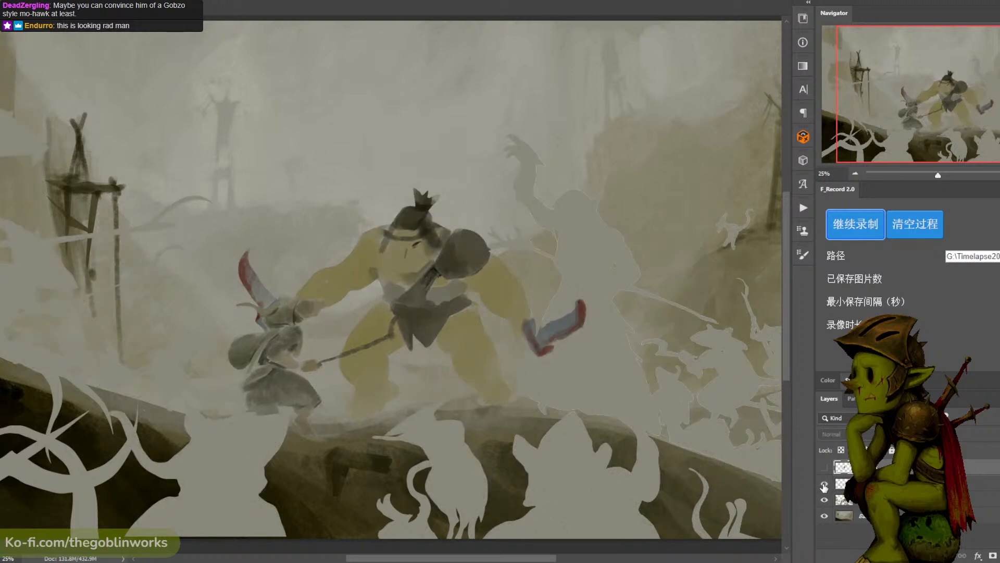
left_click(824, 499)
left_click(824, 500)
left_click(824, 484)
left_click(824, 468)
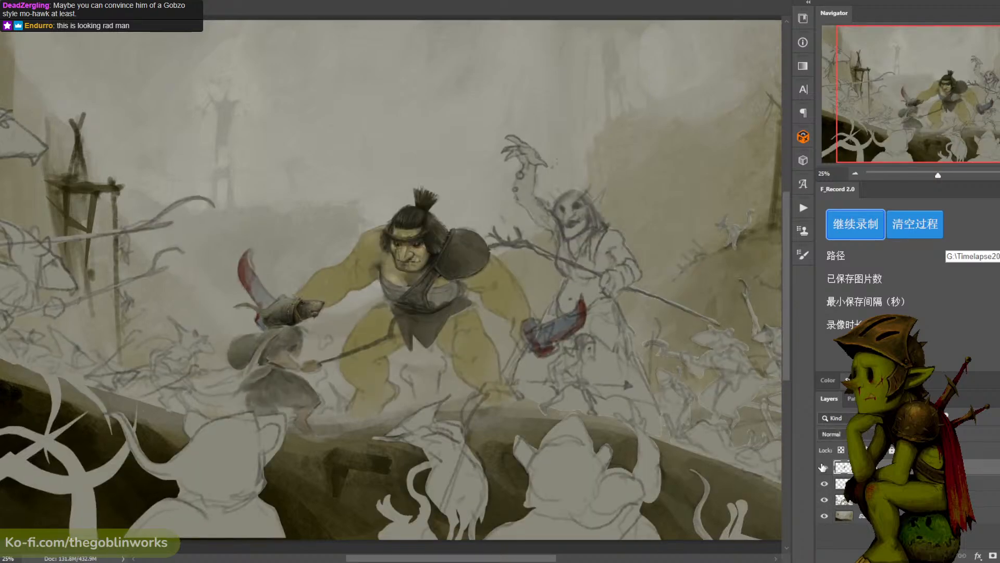
- Frame the ogre and the rat together at 50% and save the illustration
key("ctrl+plus")
key("ctrl+plus")
key("ctrl+s")
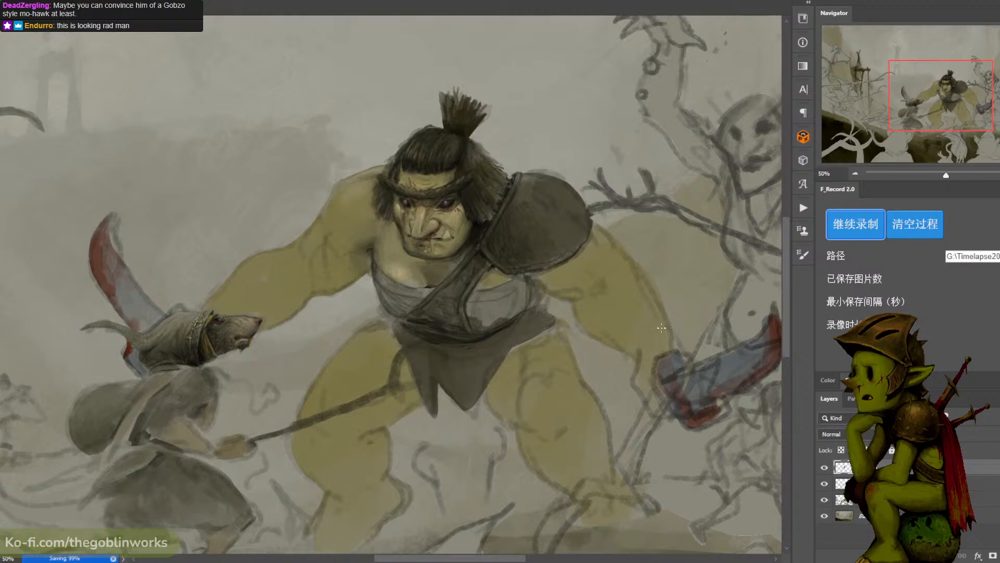
- Stamp all visible layers into a new merged layer above the topmost layer and compare it hidden and shown
left_click(895, 500)
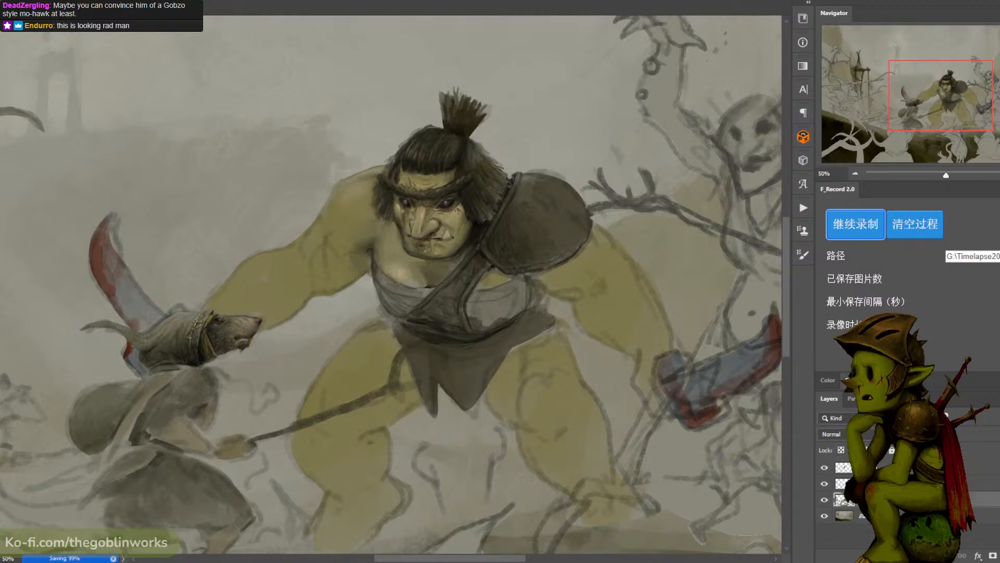
left_click(896, 516)
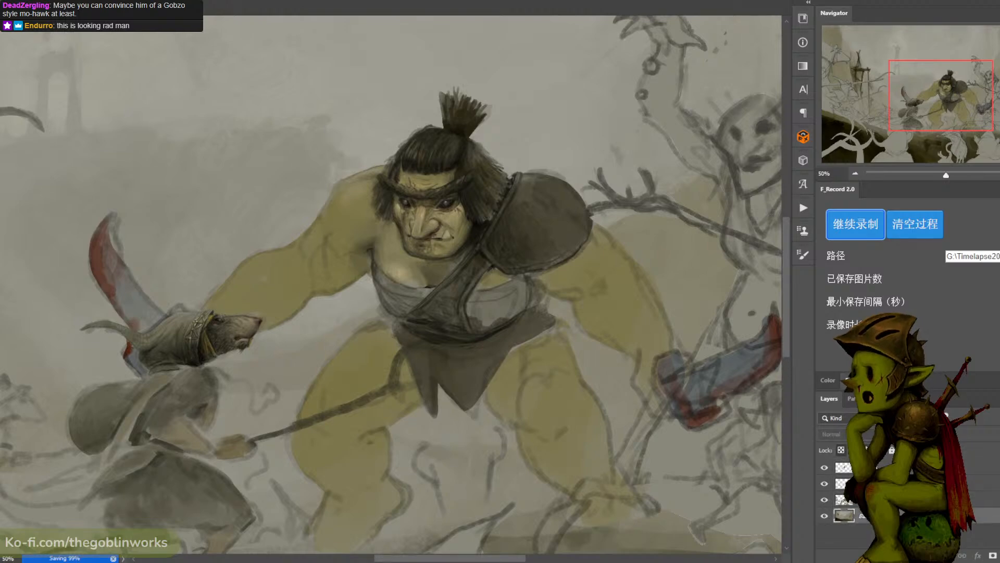
left_click(896, 483)
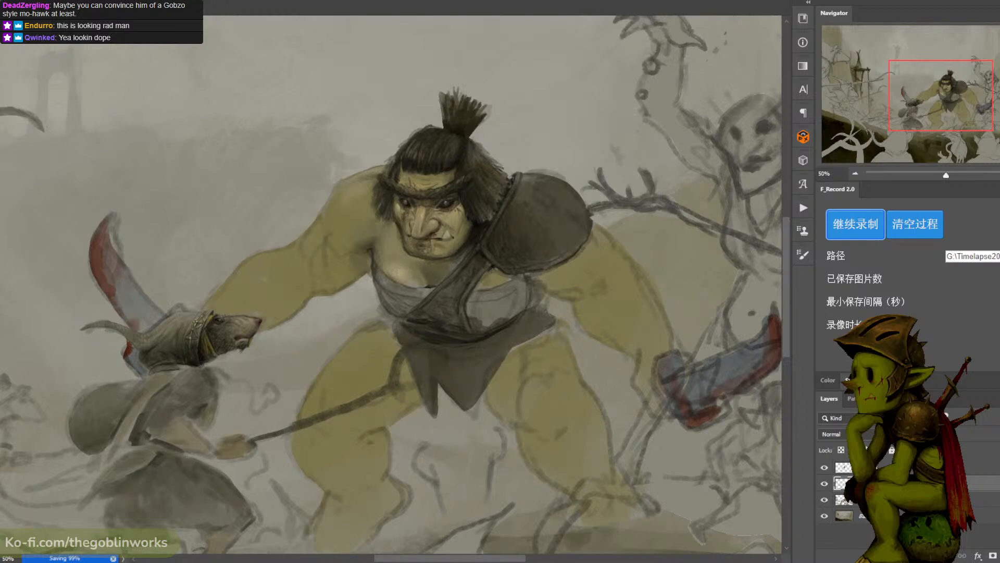
left_click(896, 467)
key("ctrl+alt+shift+e")
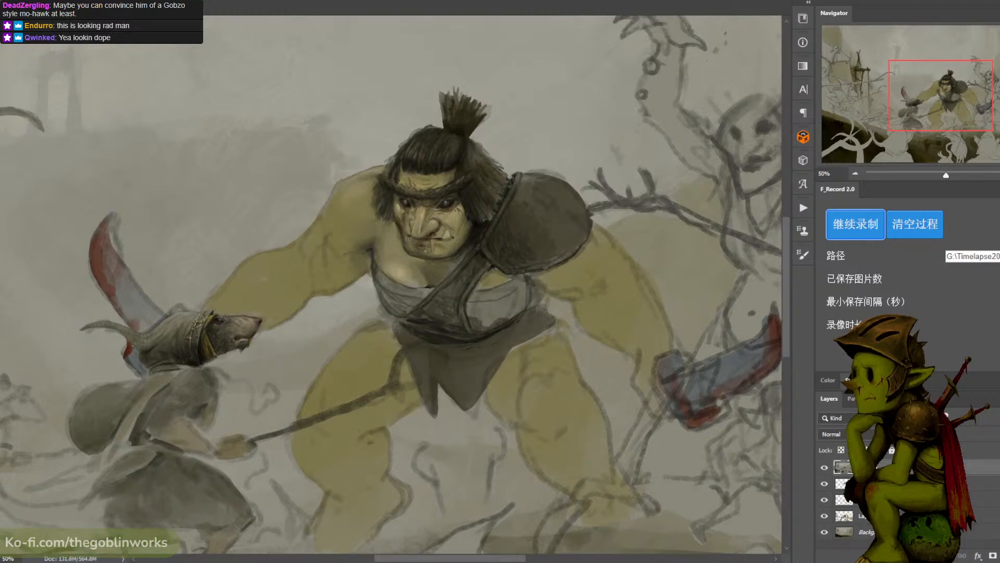
left_click(824, 467)
left_click(824, 468)
- Try a Levels adjustment on the merged layer with input black 3, midtone 0.77 and white 212
key("ctrl+l")
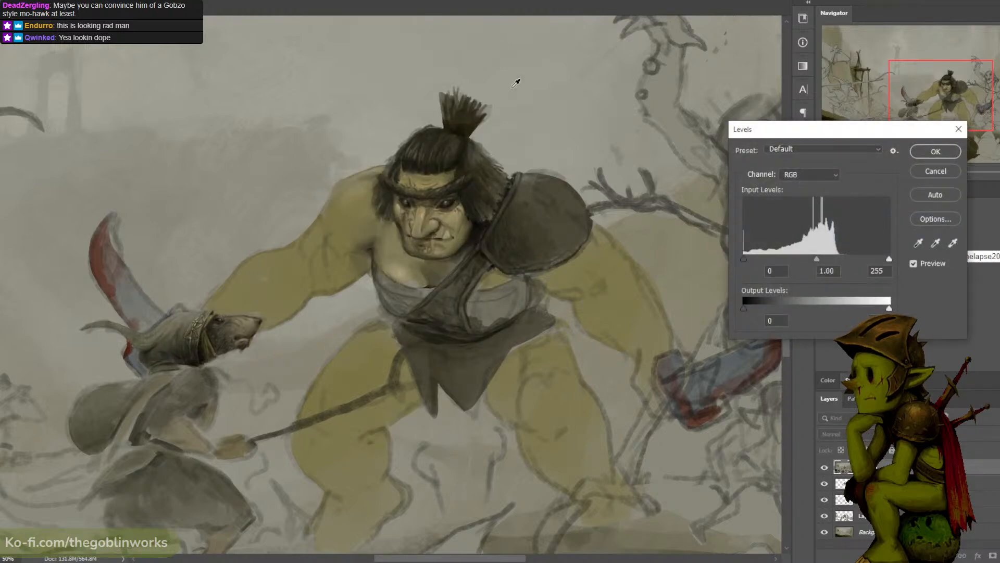
mouse_move(744, 258)
left_mouse_down()
mouse_move(758, 259)
mouse_move(726, 254)
left_mouse_up()
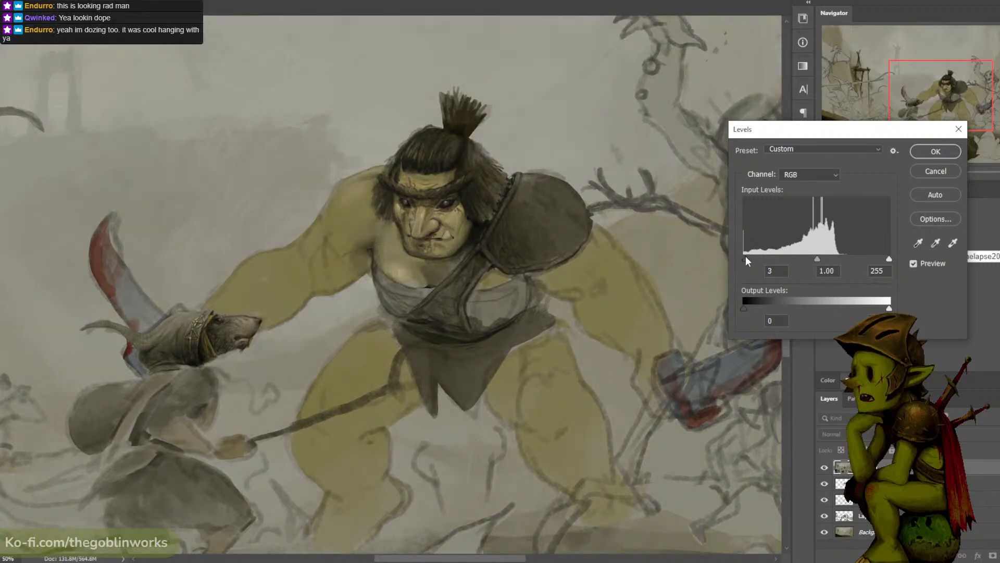
left_click_drag(818, 258, 826, 258)
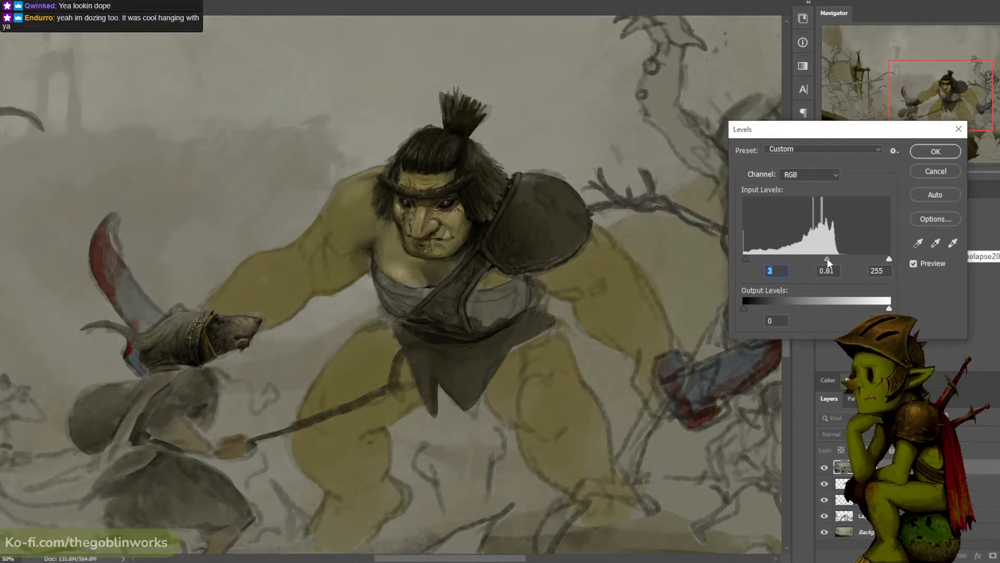
left_click_drag(887, 259, 814, 258)
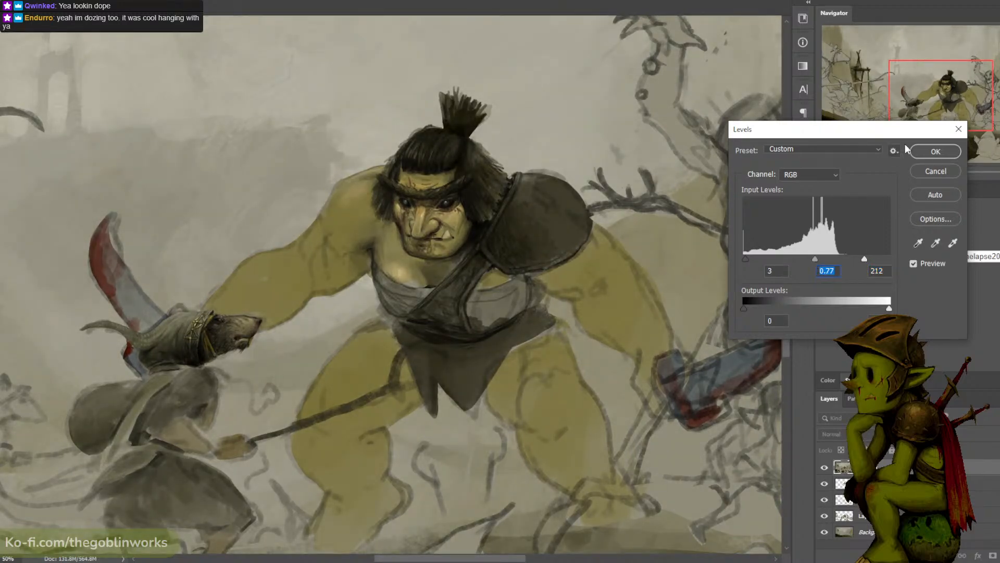
left_click(926, 149)
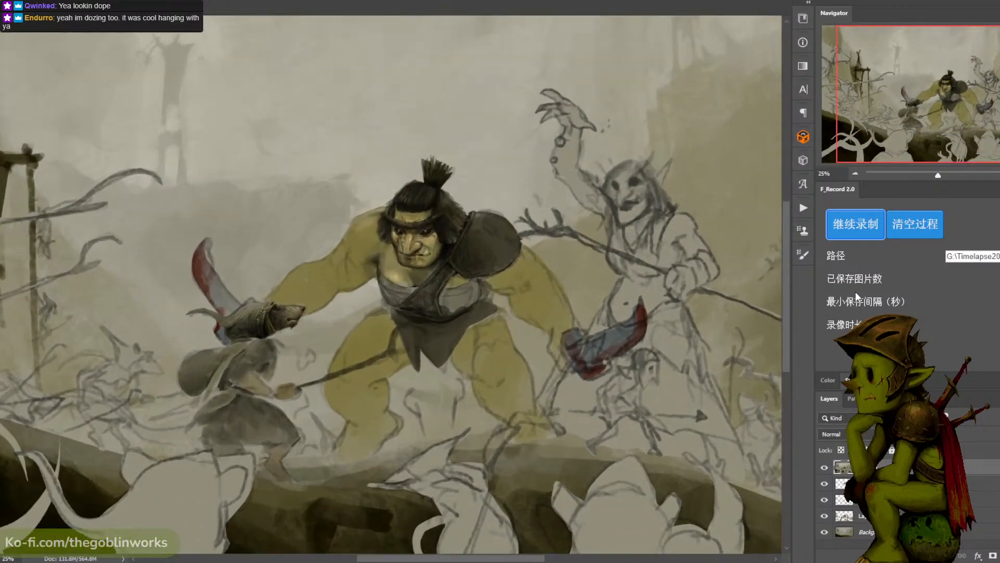
- Try an automatic tone correction on the merged layer and undo it
key("ctrl+plus")
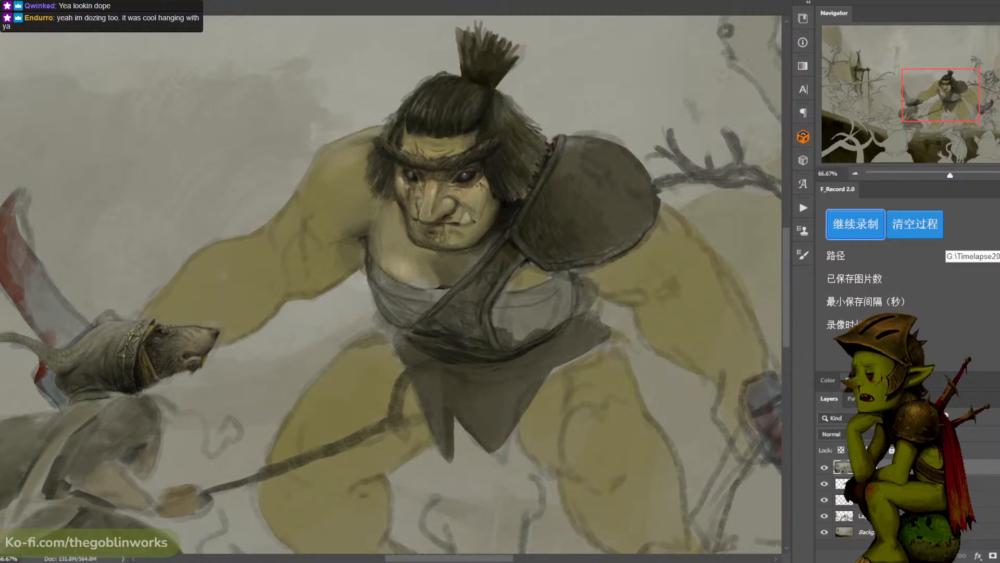
left_click(33, 1)
left_click(51, 40)
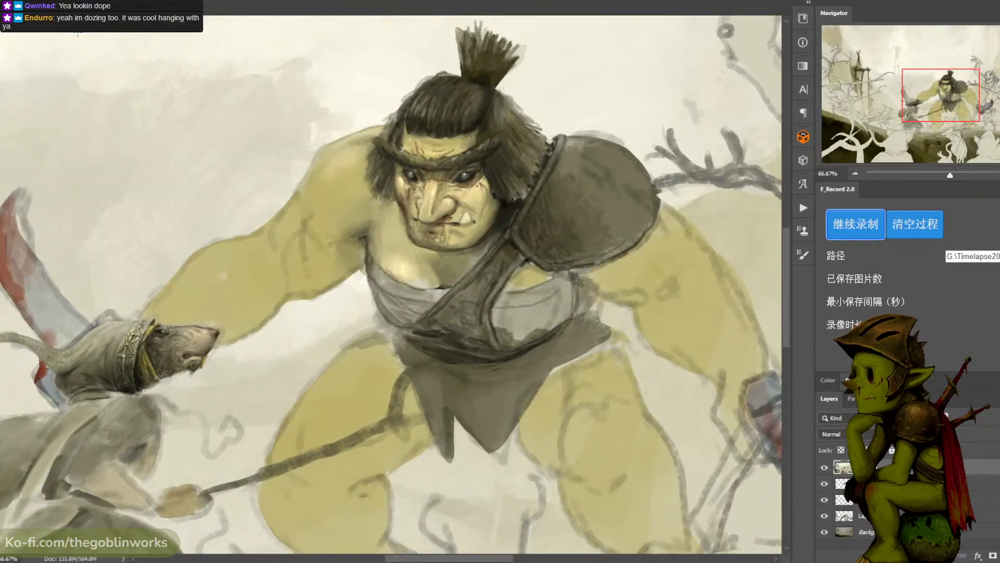
key("ctrl+z")
left_click(57, 1)
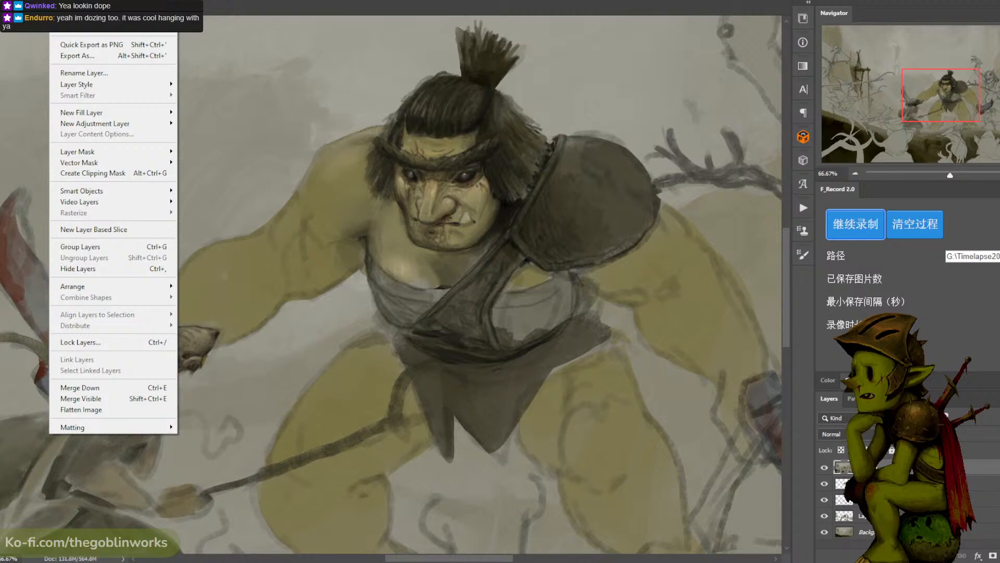
- Try an automatic color correction and another automatic correction on the merged layer, undoing each one
mouse_move(33, 1)
left_click(59, 40)
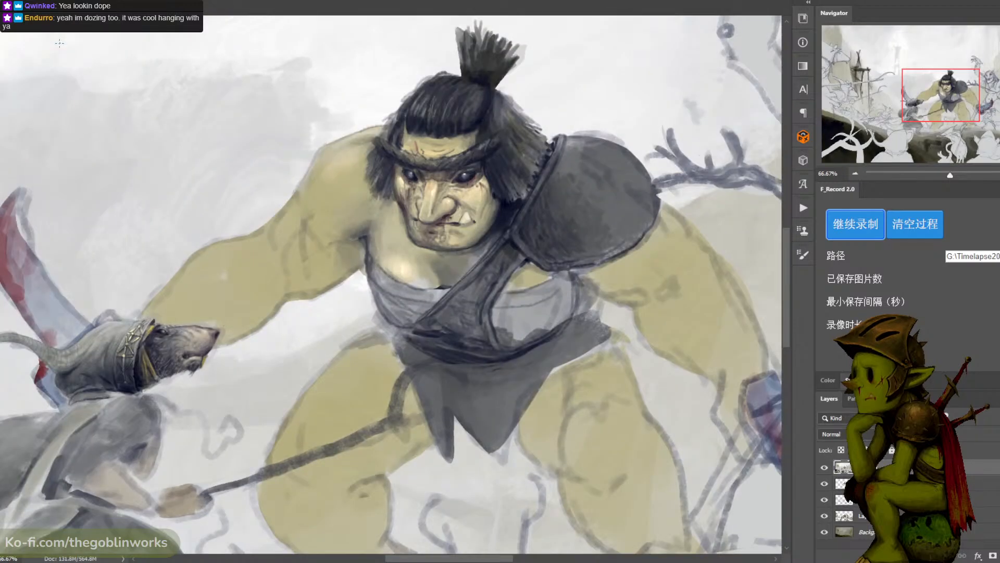
key("ctrl+z")
left_click(33, 1)
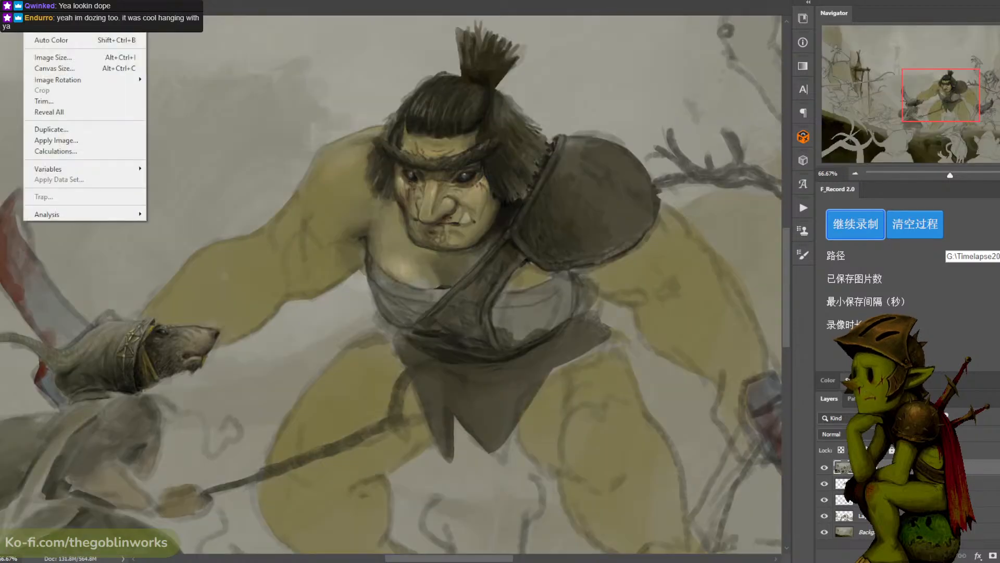
left_click(52, 22)
key("ctrl+z")
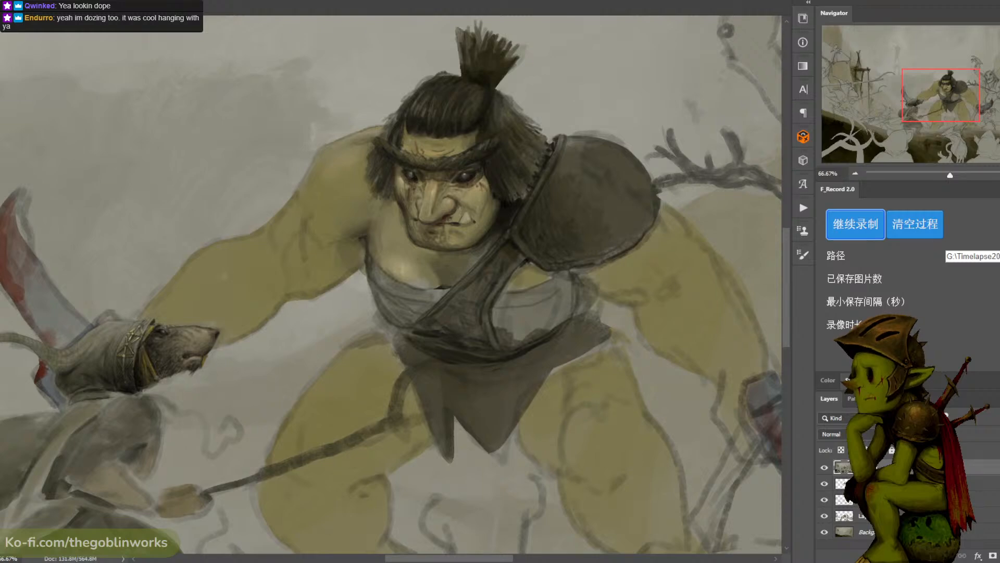
- Create a new layer above the merged layer and fill it with orange #cd4800
key("ctrl+shift+alt+n")
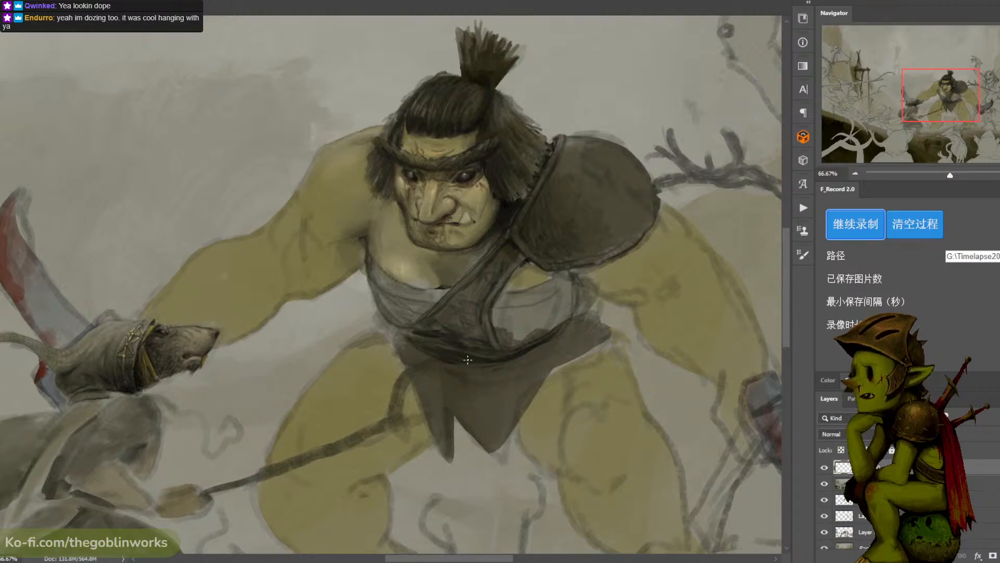
key("n")
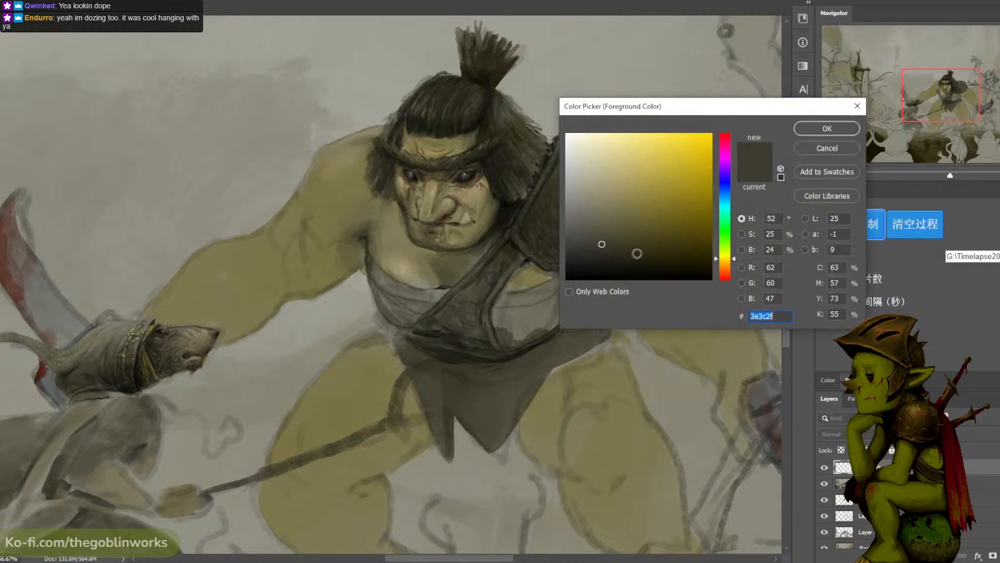
left_click_drag(733, 248, 733, 271)
left_click(710, 162)
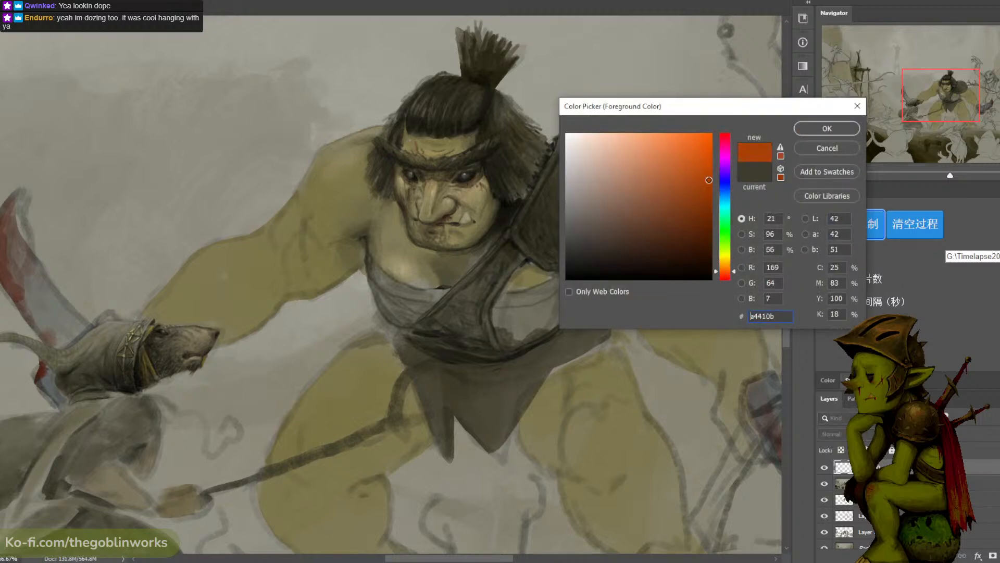
left_click(815, 134)
key("alt+BackSpace")
- Set the orange layer's blend mode to Saturation and its opacity to 30%
left_click(869, 429)
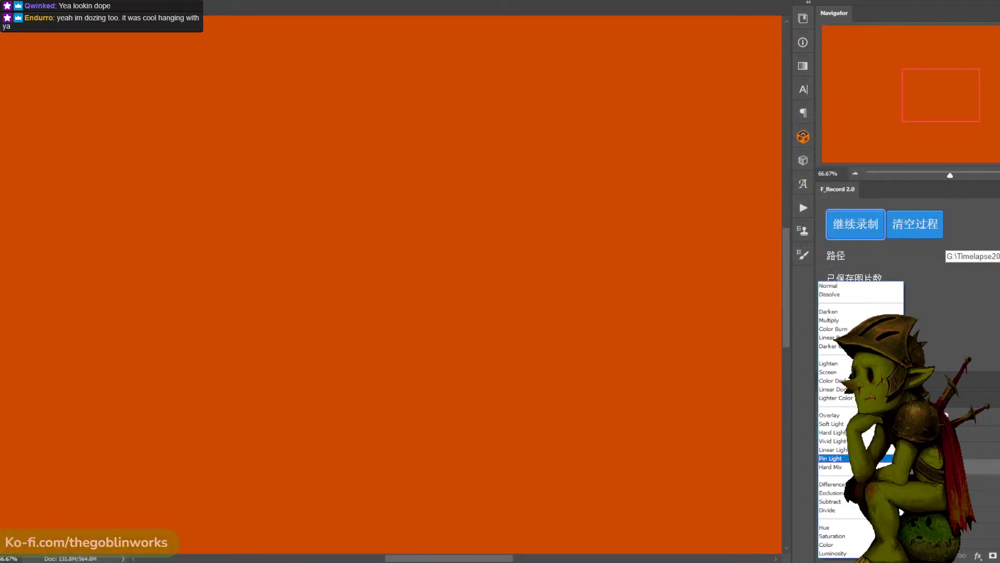
left_click(852, 537)
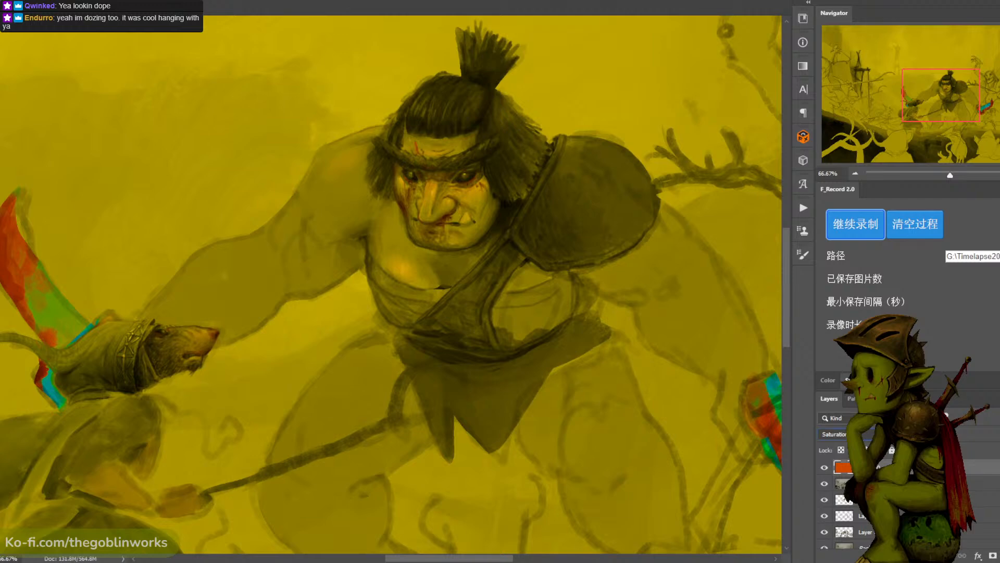
key("3")
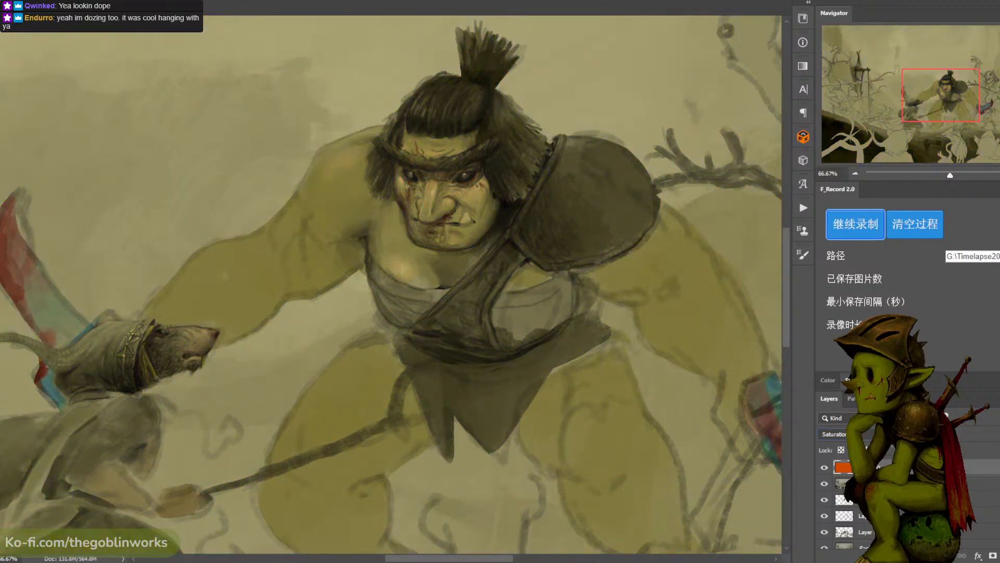
right_click(878, 467)
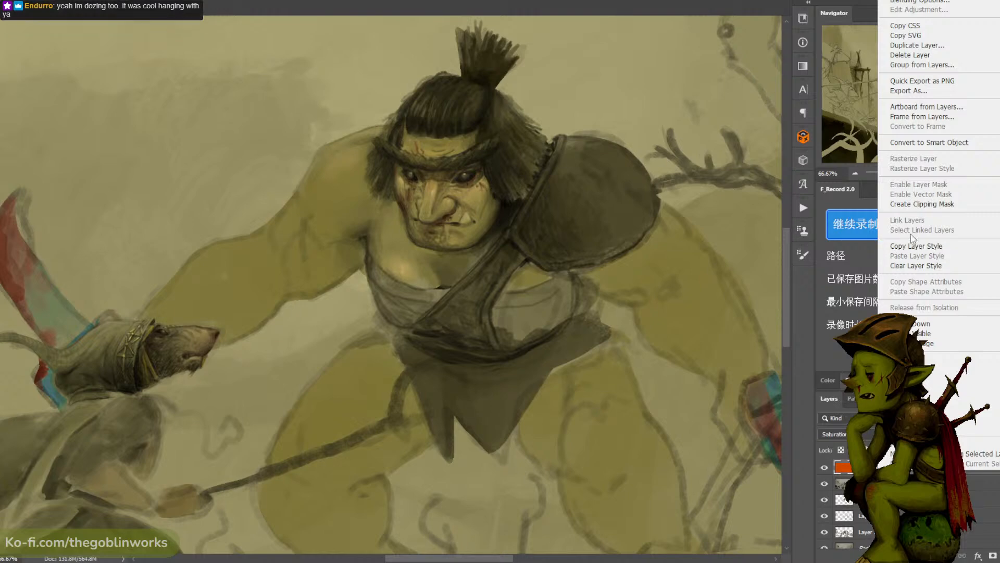
key("Escape")
- Darken the merged layer with a Levels adjustment using input black 6 and midtone 0.89
left_click(881, 483)
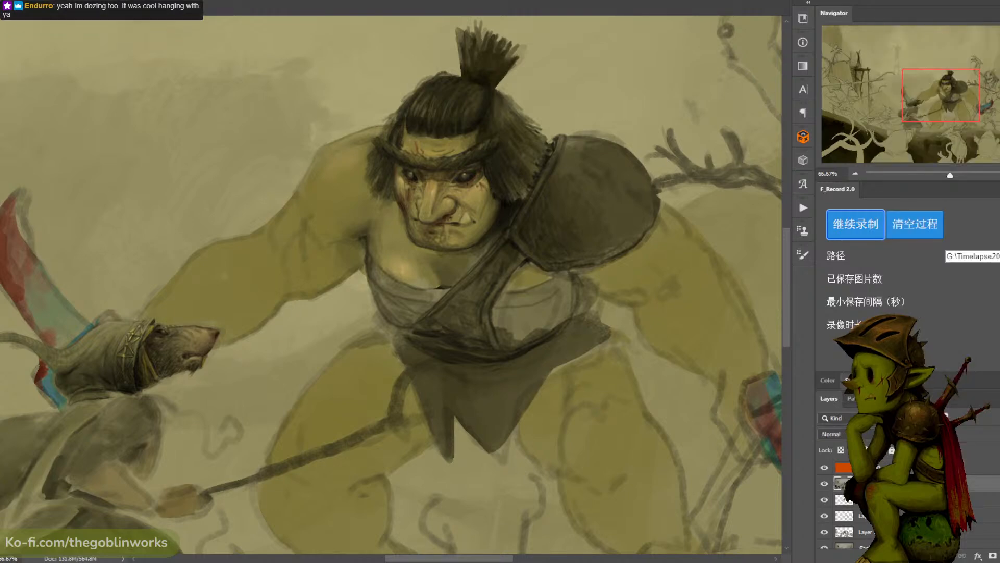
key("ctrl+l")
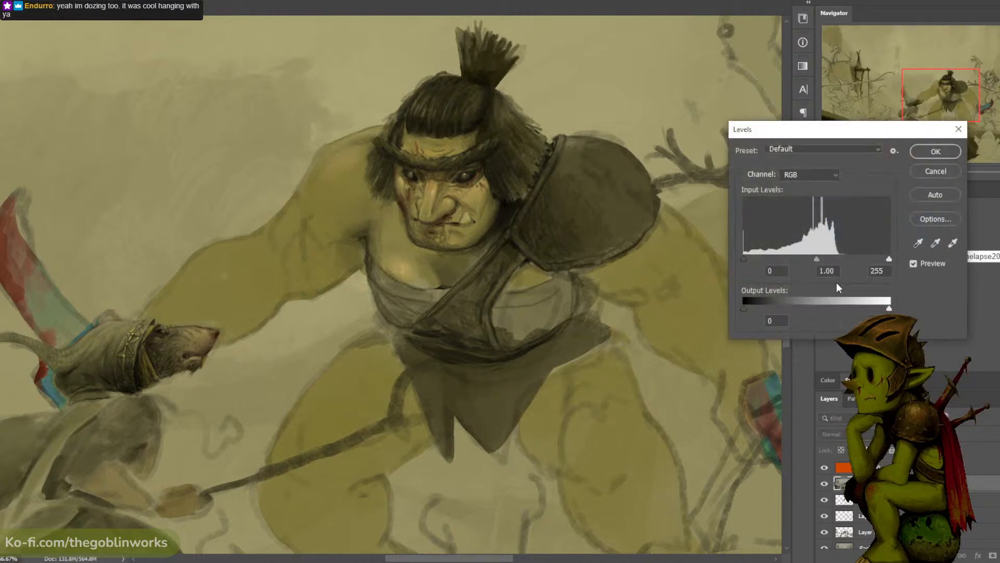
mouse_move(744, 258)
left_mouse_down()
mouse_move(756, 257)
mouse_move(746, 258)
left_mouse_up()
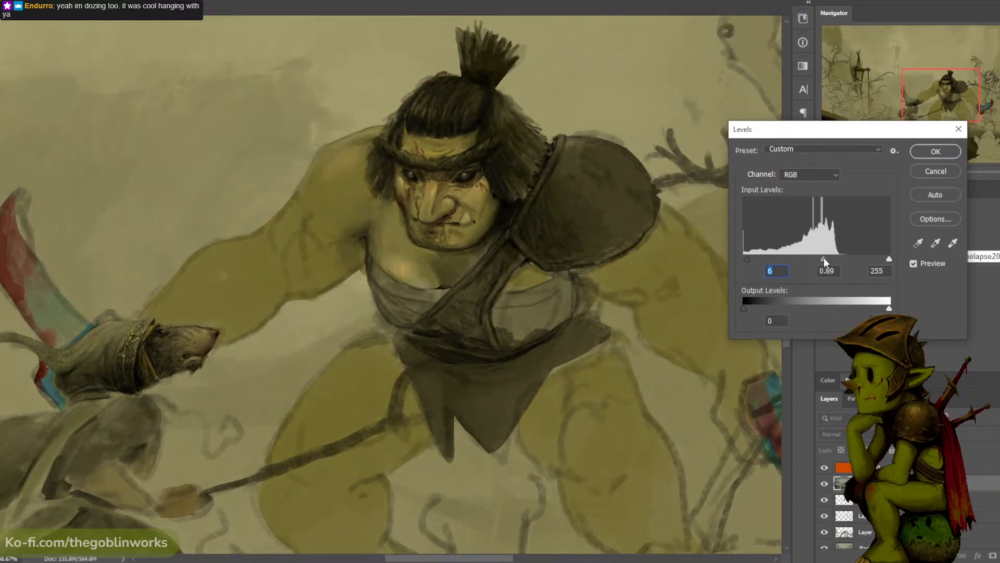
left_click(943, 154)
- Try a midtone Color Balance of -1, +3, +10 on the merged layer and discard it
key("ctrl+b")
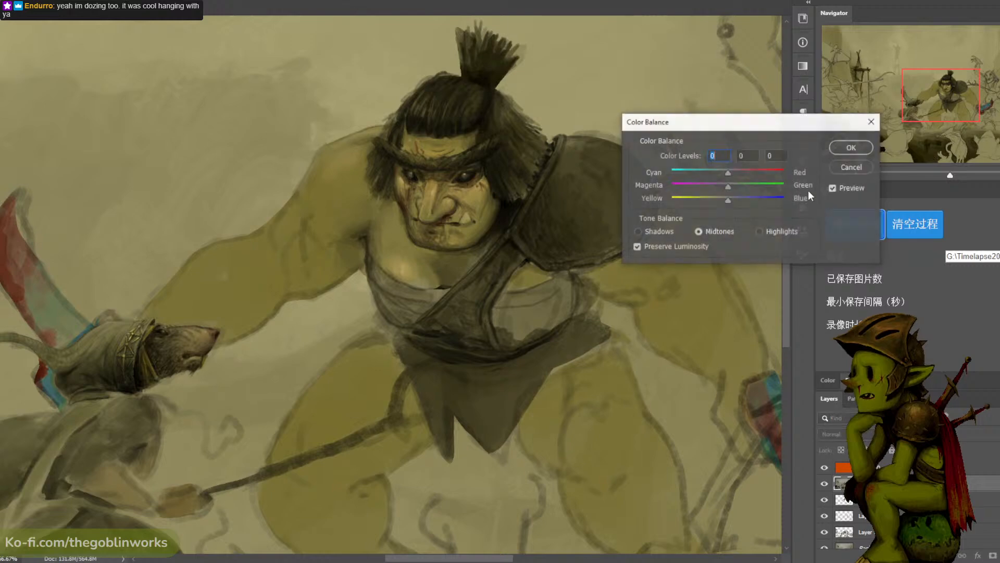
left_click_drag(728, 200, 740, 174)
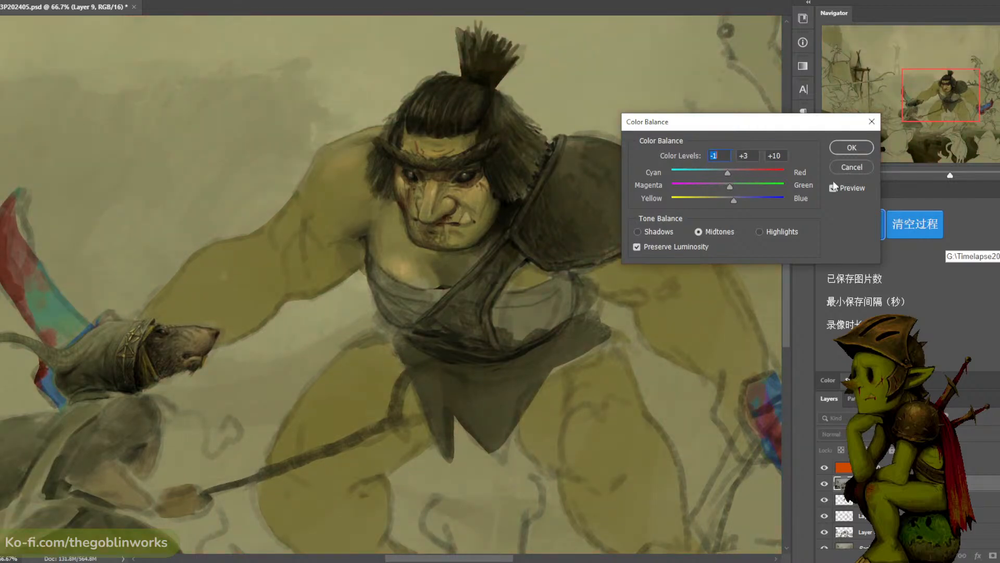
left_click(858, 167)
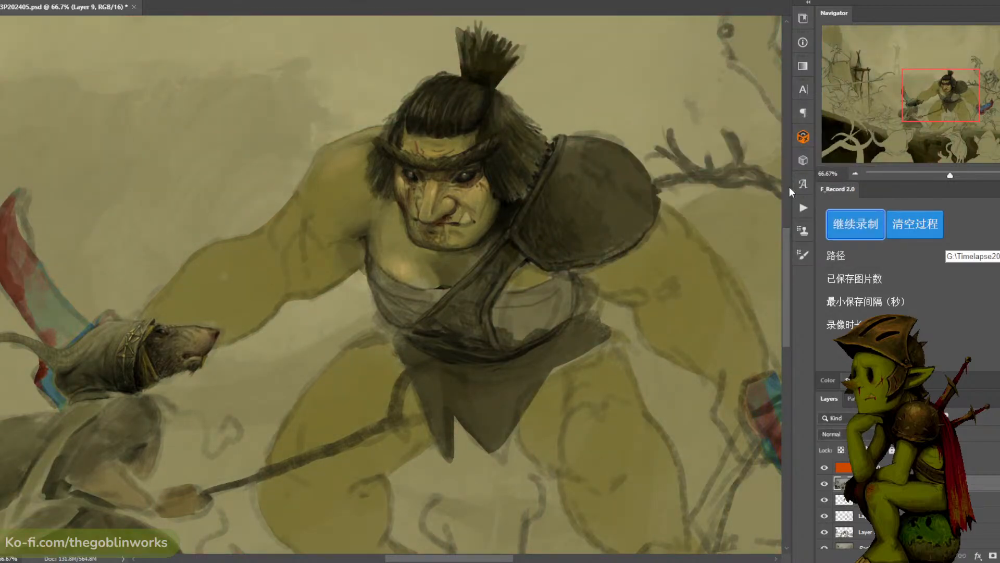
- Lower the opacity of the orange Saturation layer to weaken the color boost across the painting
key("ctrl+minus")
key("ctrl+minus")
key("ctrl+minus")
key("ctrl+plus")
left_click_drag(701, 261, 706, 234)
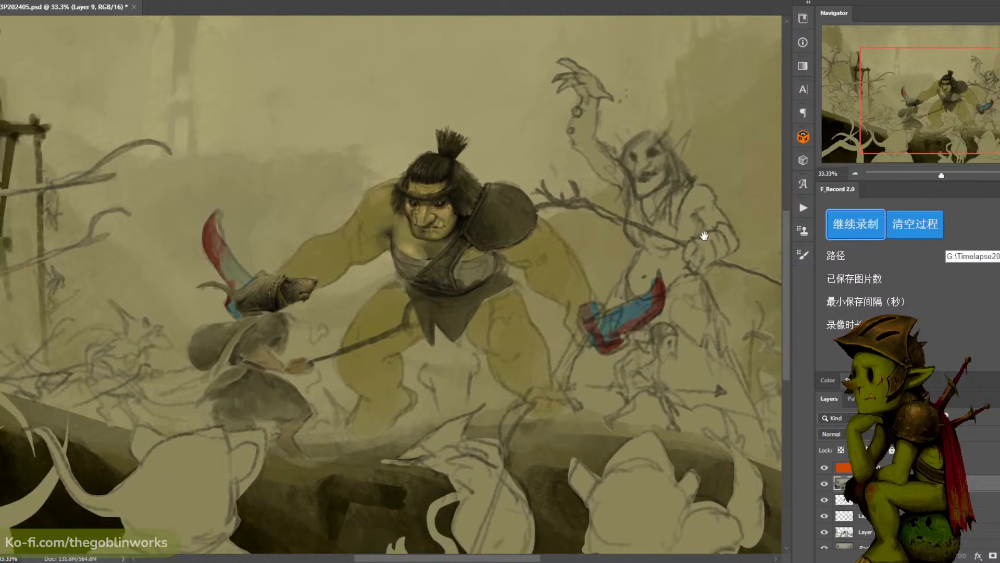
key("ctrl+plus")
key("ctrl+plus")
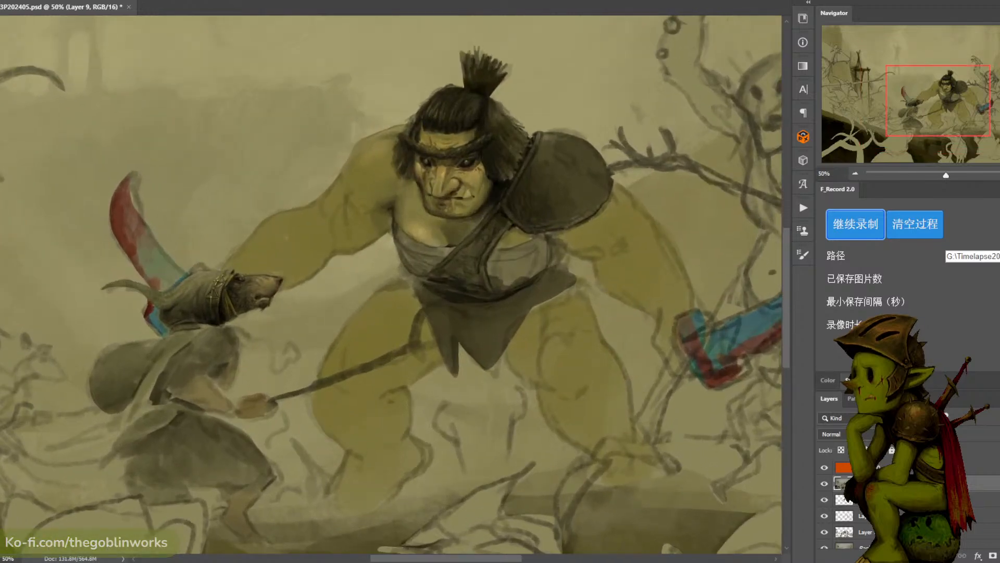
left_click(896, 467)
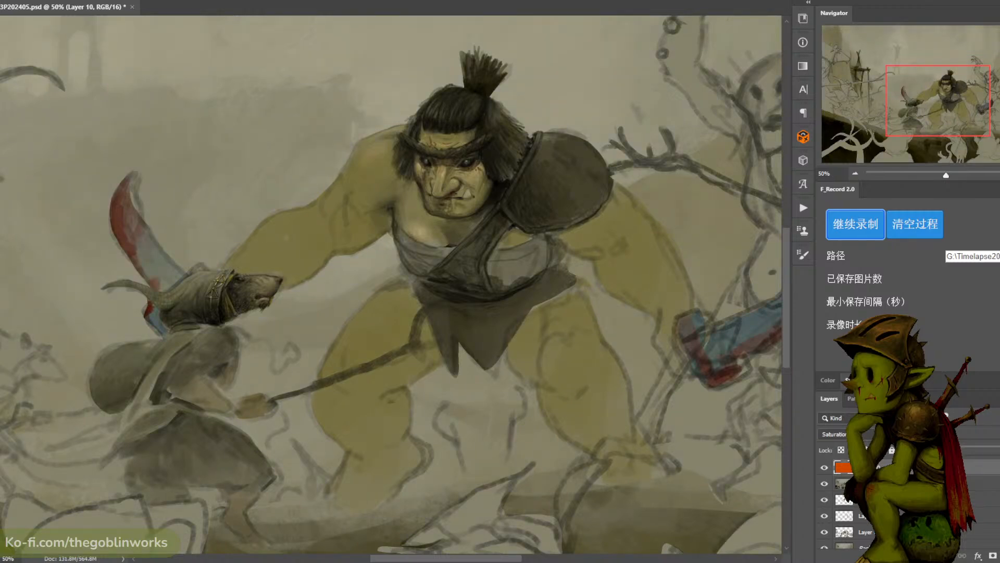
- Adjust the merged layer's Levels to midtone 0.72 and input white 206, with a reduced output white
left_click(896, 484)
key("ctrl+l")
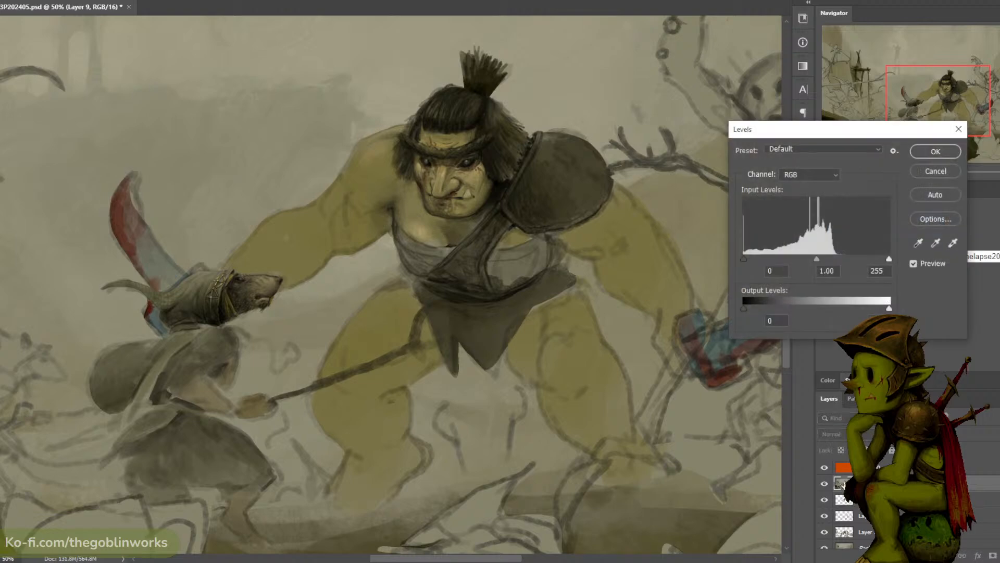
mouse_move(811, 258)
left_mouse_down()
mouse_move(801, 261)
mouse_move(824, 268)
left_mouse_up()
left_click_drag(883, 261, 865, 261)
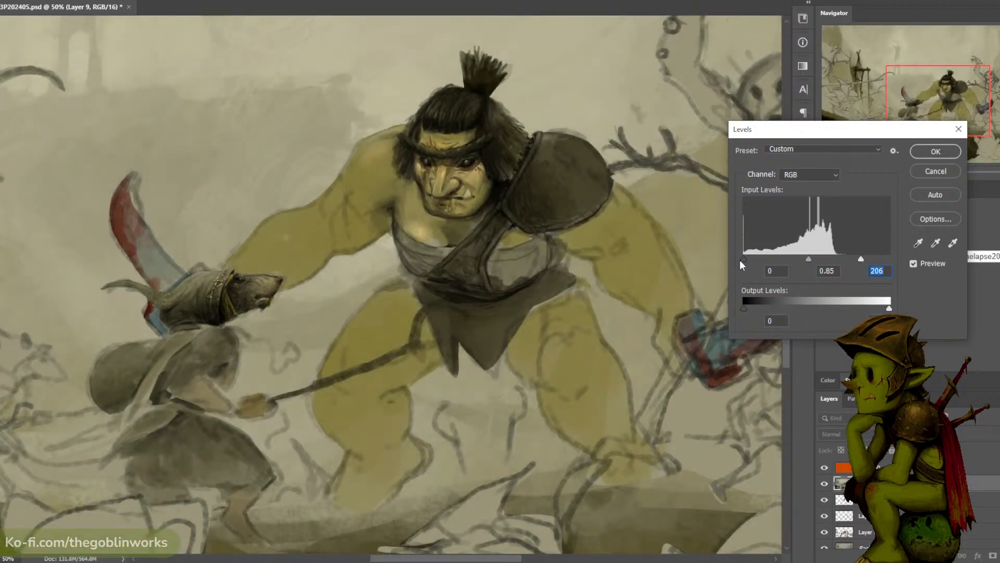
left_click_drag(743, 259, 743, 259)
mouse_move(879, 310)
left_mouse_down()
mouse_move(861, 308)
mouse_move(871, 308)
left_mouse_up()
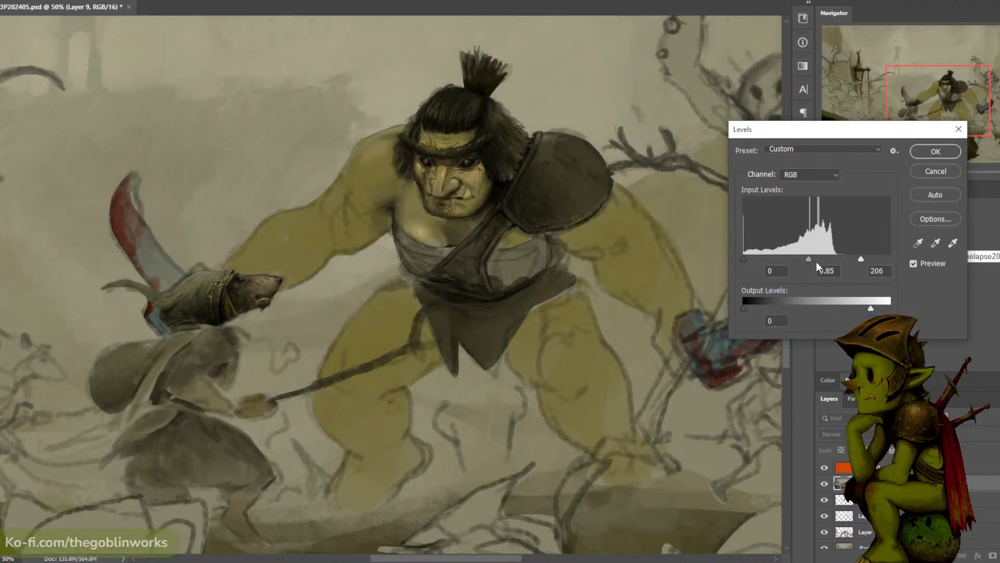
mouse_move(810, 263)
left_mouse_down()
mouse_move(824, 262)
mouse_move(814, 266)
left_mouse_up()
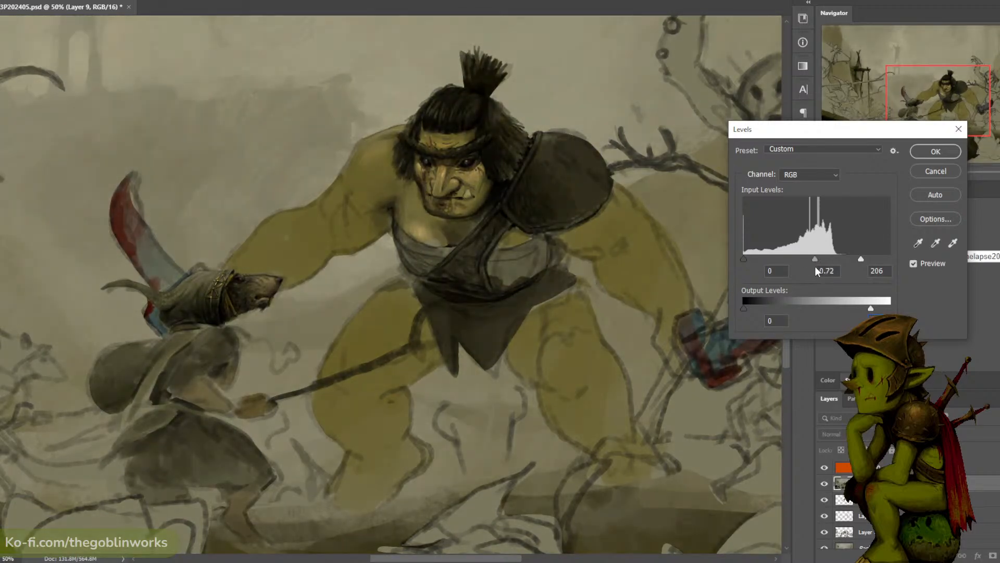
left_click(939, 152)
- Compare the painting before and after the last Levels adjustment, keeping the adjustment applied
key("ctrl+minus")
key("ctrl+minus")
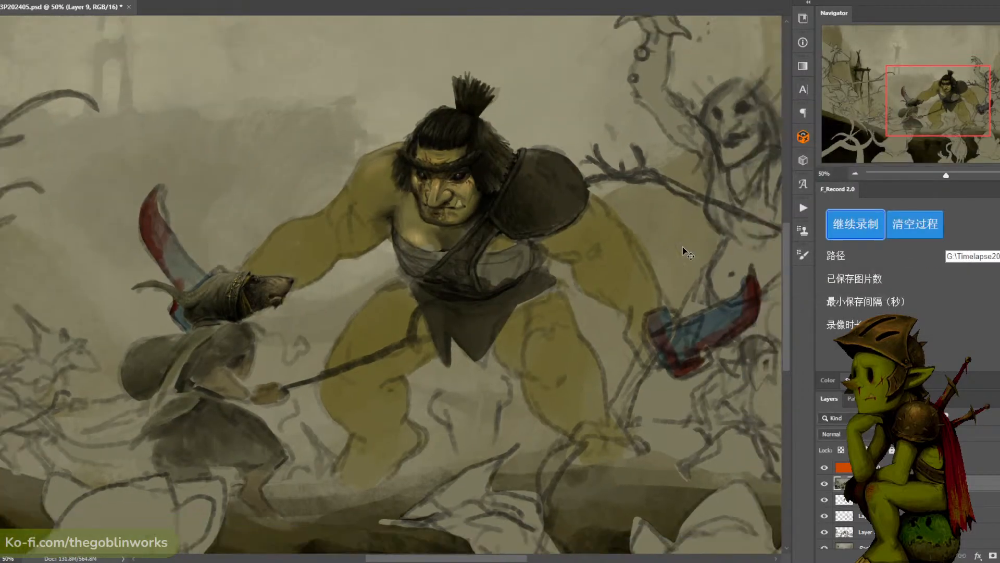
key("ctrl+plus")
key("ctrl+plus")
key("ctrl+z")
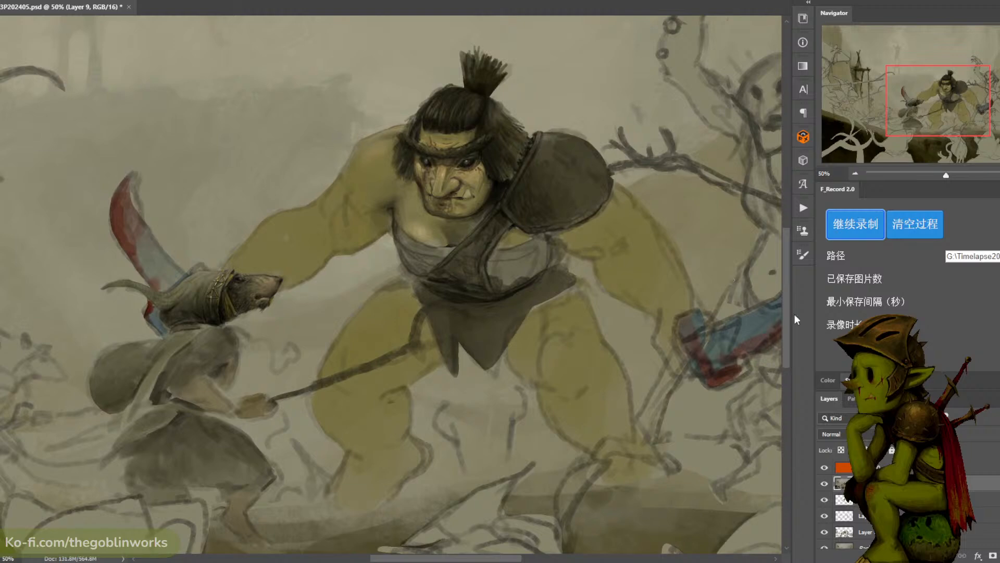
key("ctrl+shift+z")
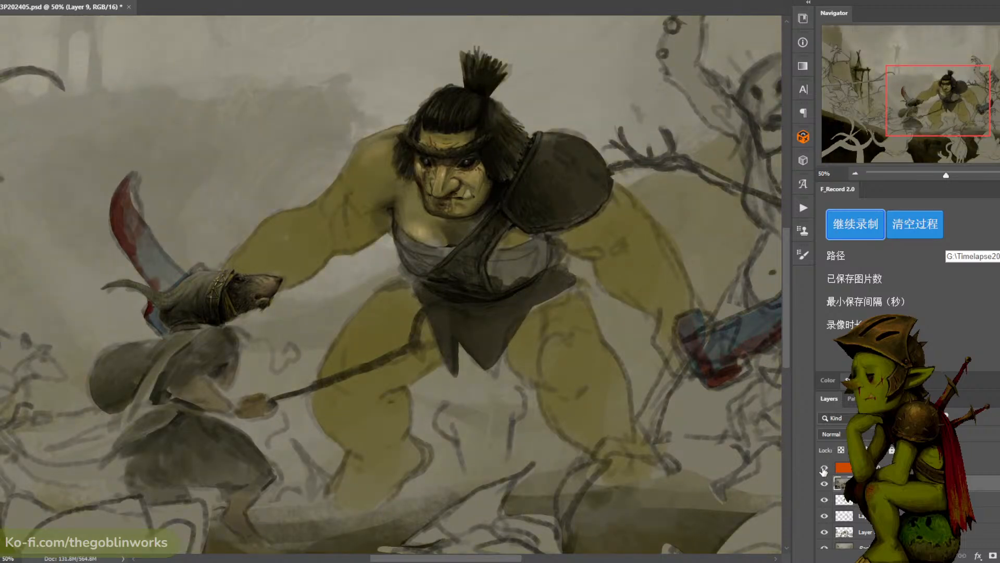
- Compare the painting with the merged layer and the orange Saturation layer hidden and shown, including at full-canvas view
left_click(825, 484)
left_click(825, 484)
left_click(825, 484)
left_click(824, 469)
key("super+d")
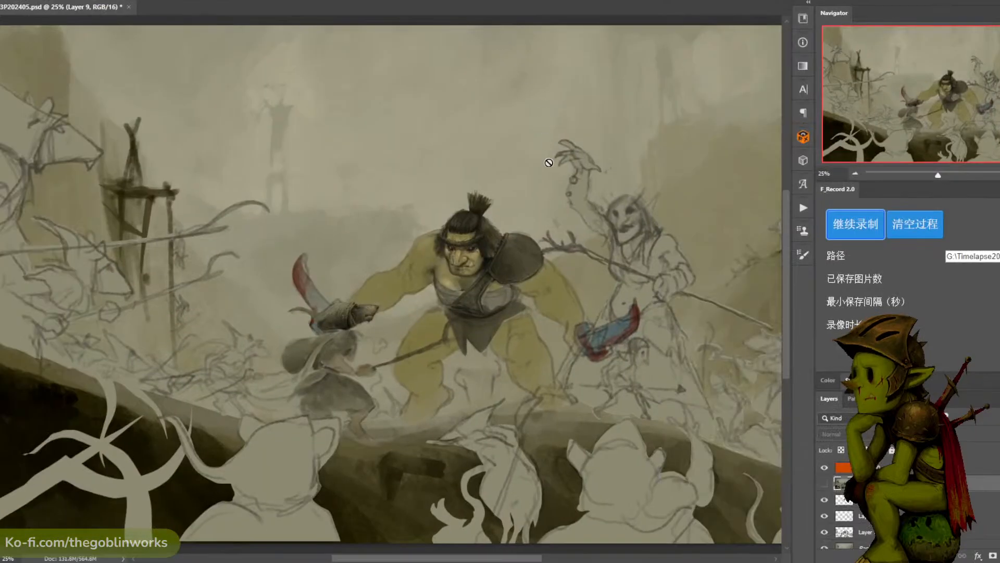
key("ctrl+plus")
left_click(824, 483)
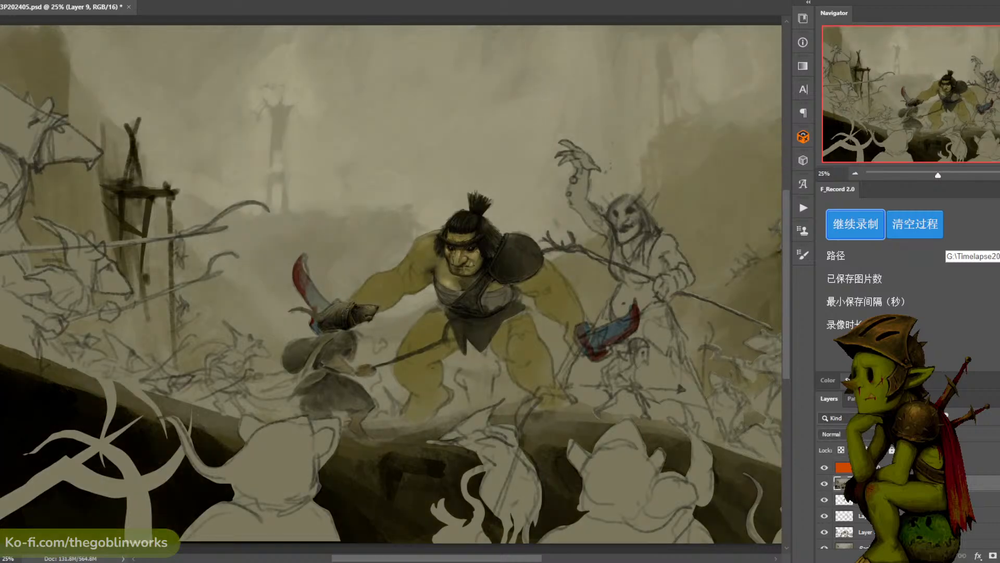
left_click(824, 483)
left_click(824, 483)
left_click(824, 483)
left_click(824, 484)
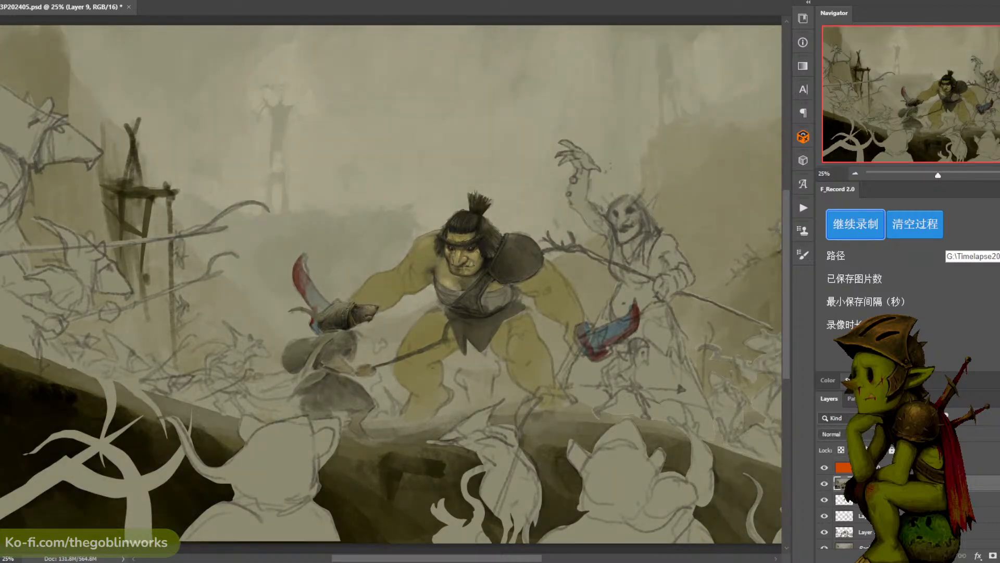
- Delete the merged layer and raise the opacity of the orange Saturation layer
key("Delete")
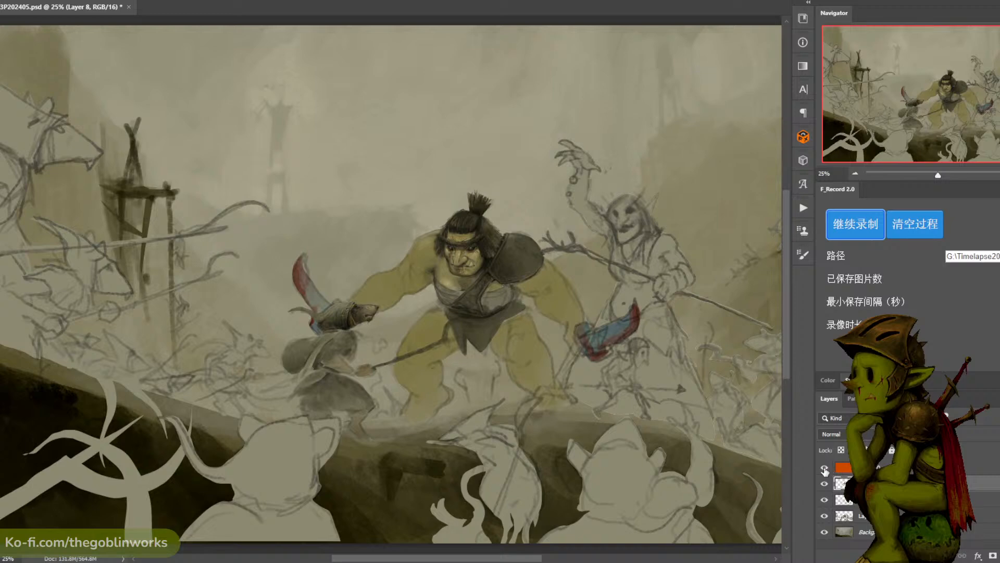
left_click(824, 468)
left_click(878, 467)
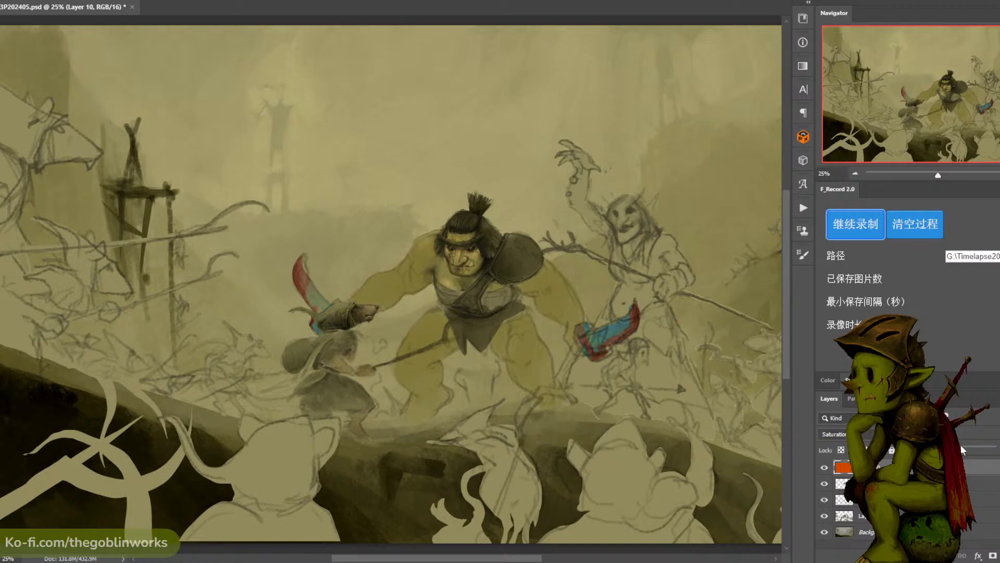
- Hide the background and orange layers and stamp the three character layers into one new merged layer
left_click(886, 516)
left_click(885, 483, "shift")
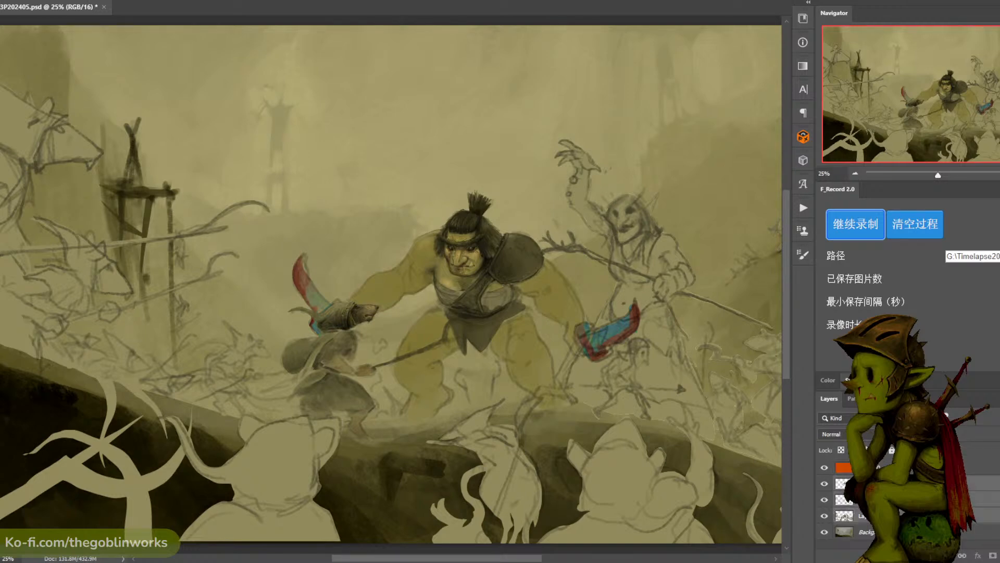
left_click(825, 532)
left_click(824, 467)
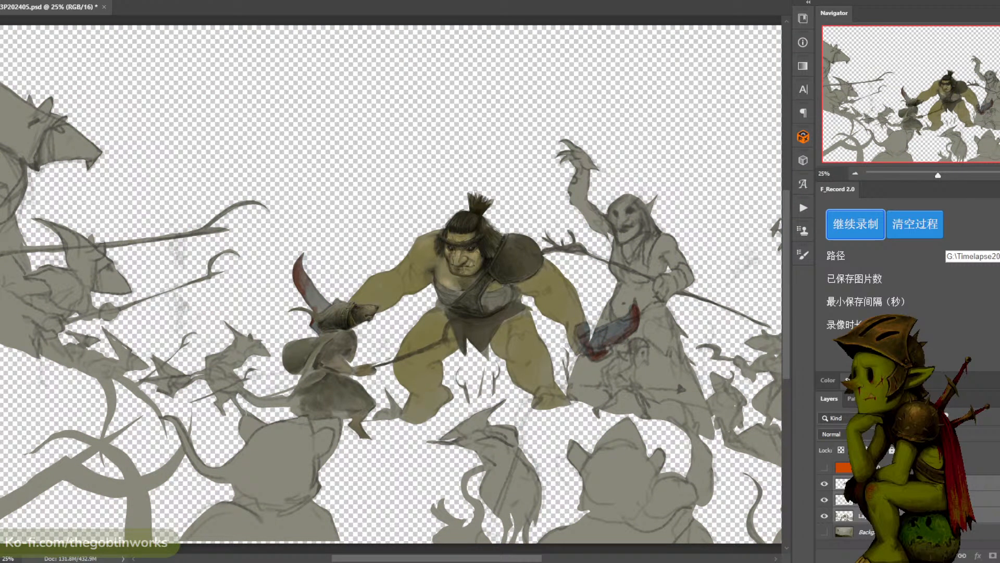
key("ctrl+alt+e")
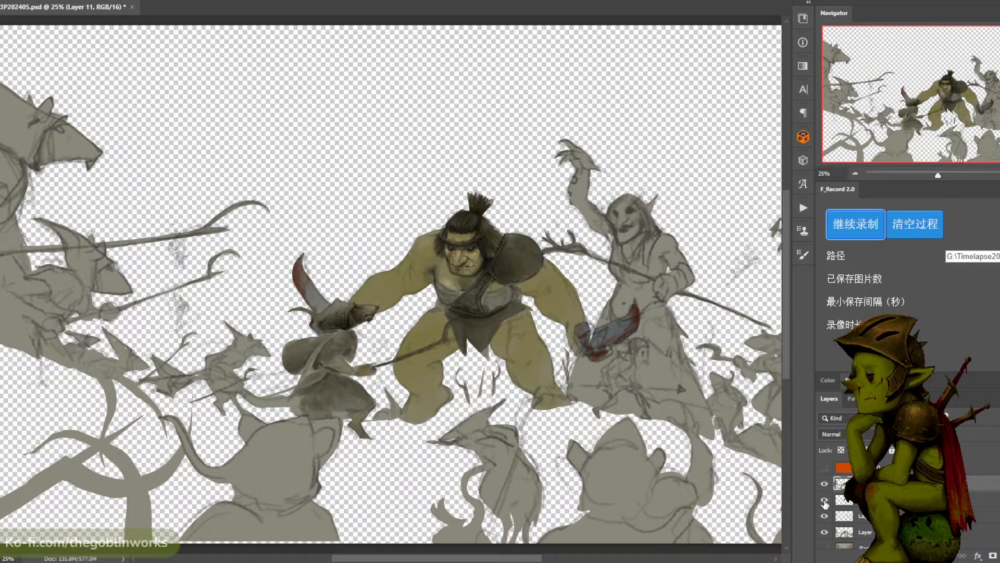
- Hide the three separate character layers, show the background, and clip the orange Saturation layer to the merged character layer
left_click_drag(824, 499, 823, 532)
left_click(824, 547)
right_click(894, 467)
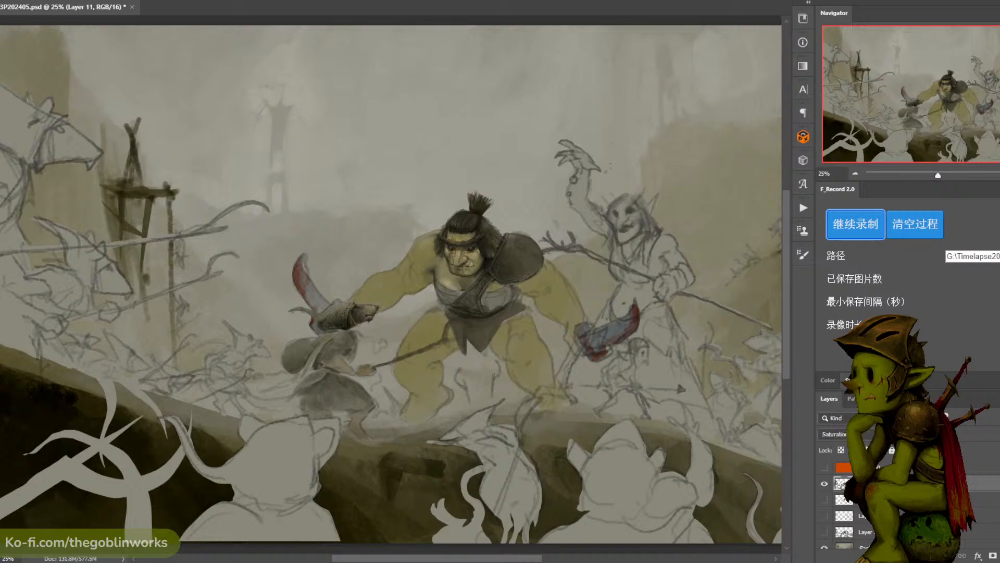
left_click(827, 460)
left_click(822, 468)
right_click(914, 467)
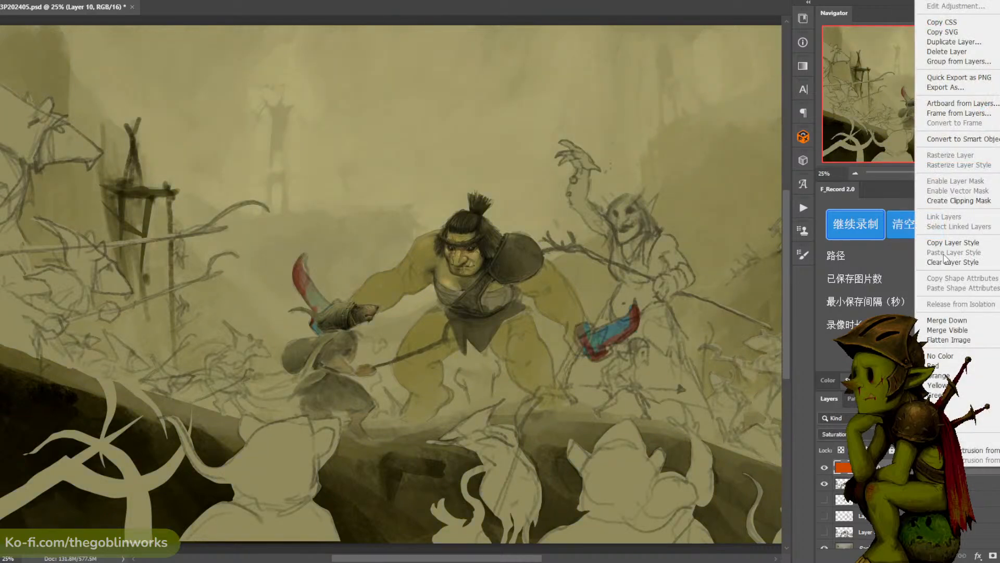
left_click(959, 200)
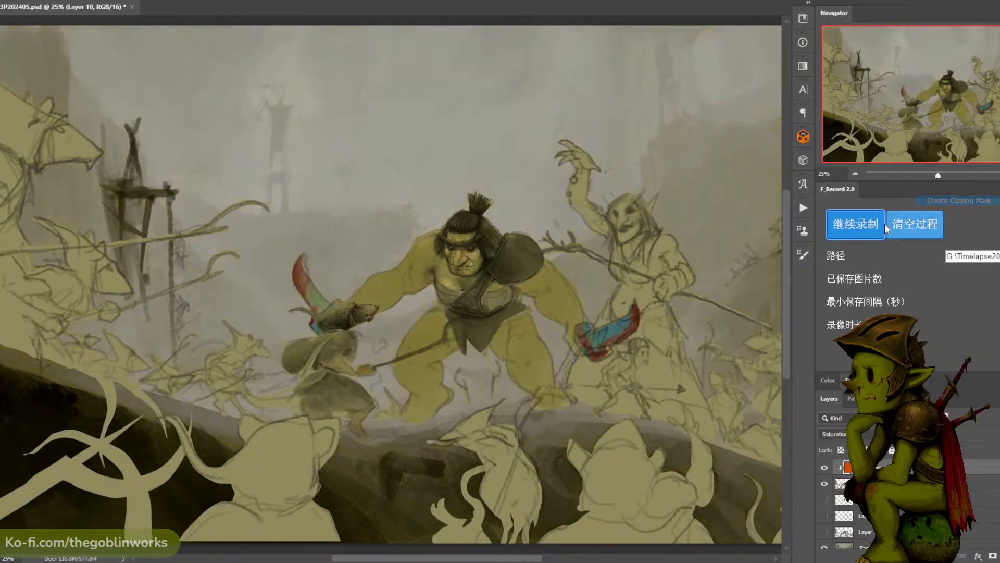
- Test different opacities and blend modes on the clipped orange layer, keeping Saturation as its blend mode
key("ctrl+plus")
left_click_drag(565, 271, 530, 250)
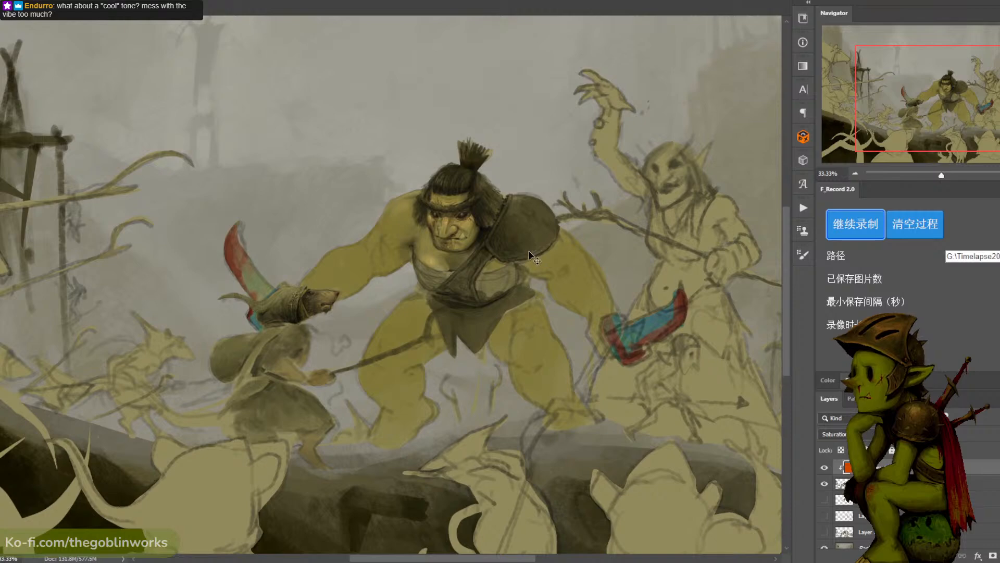
key("ctrl+minus")
left_click(944, 434)
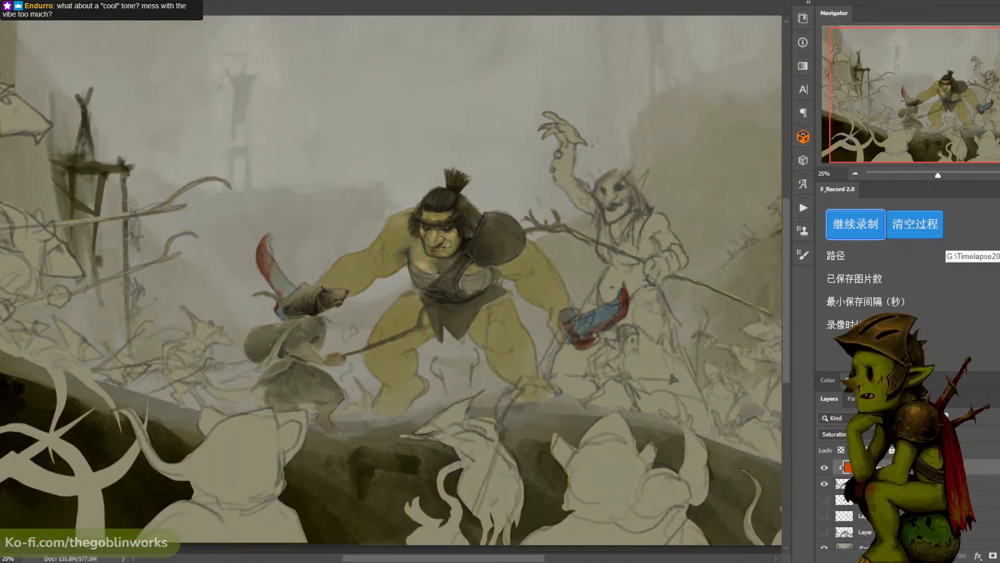
key("ctrl+plus")
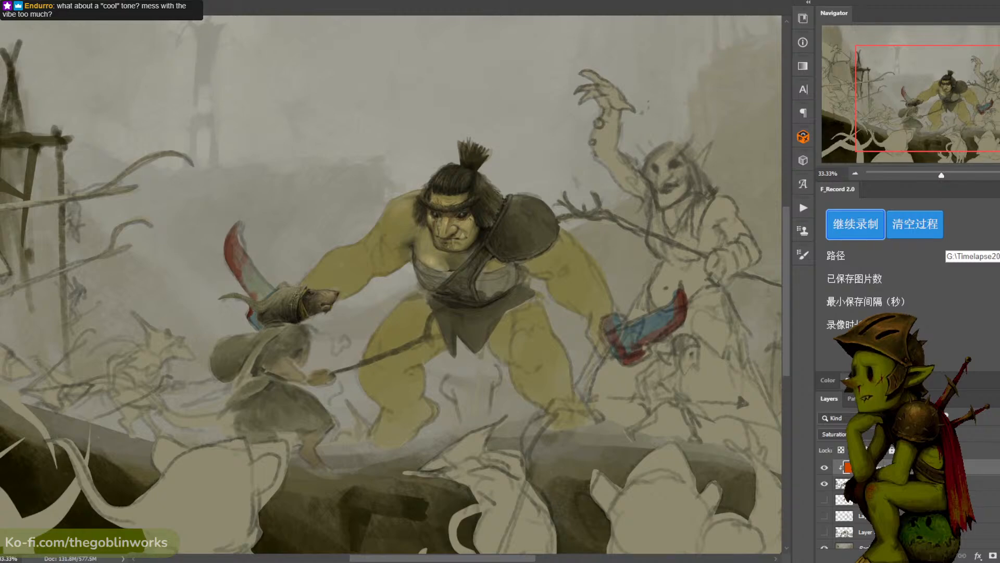
left_click_drag(947, 454, 963, 455)
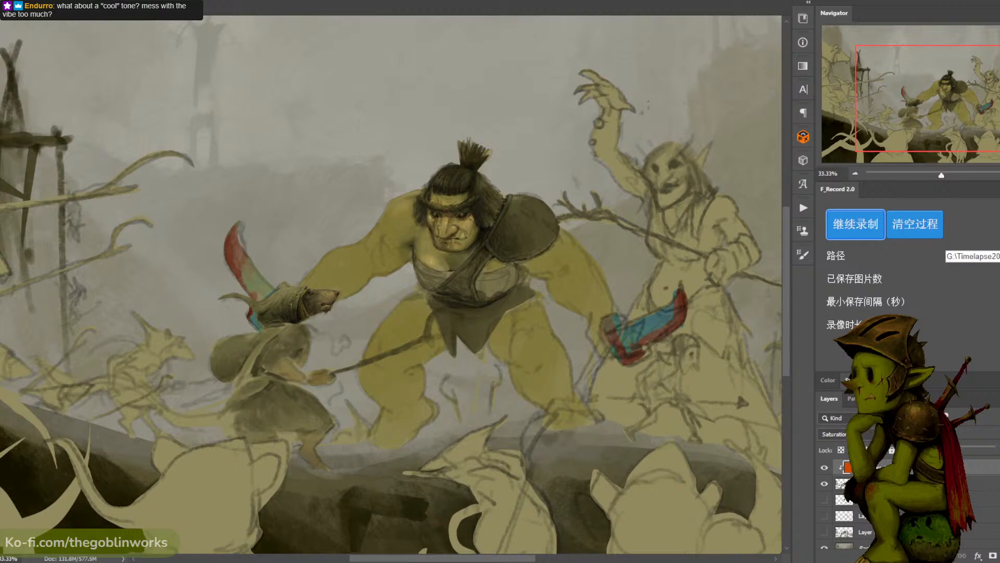
left_click(872, 435)
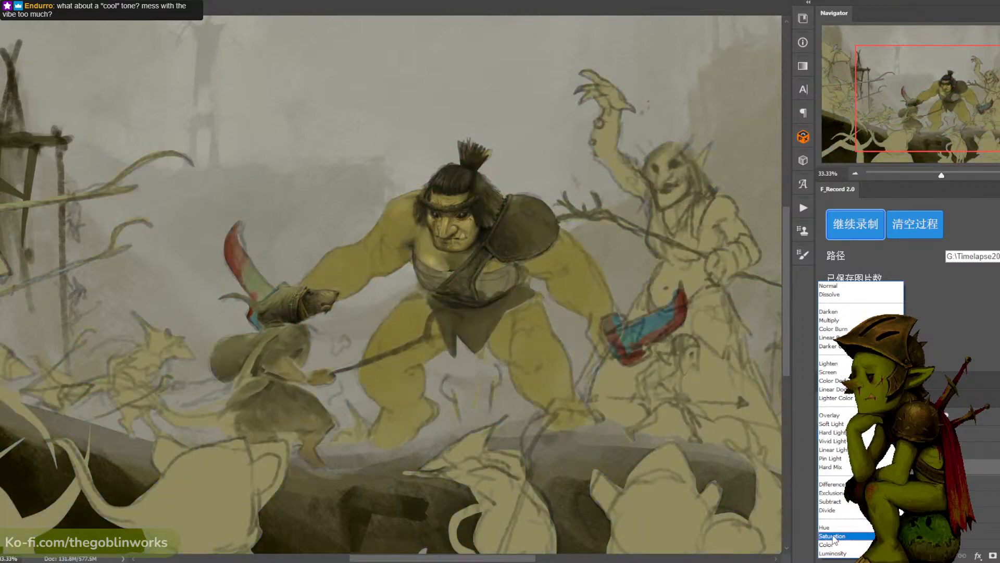
left_click(833, 534)
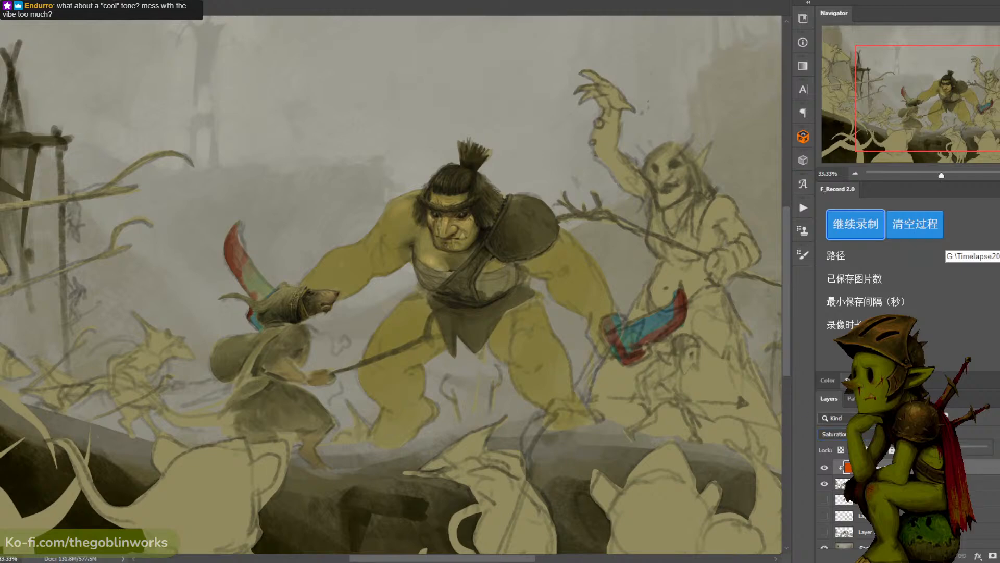
left_click(903, 484)
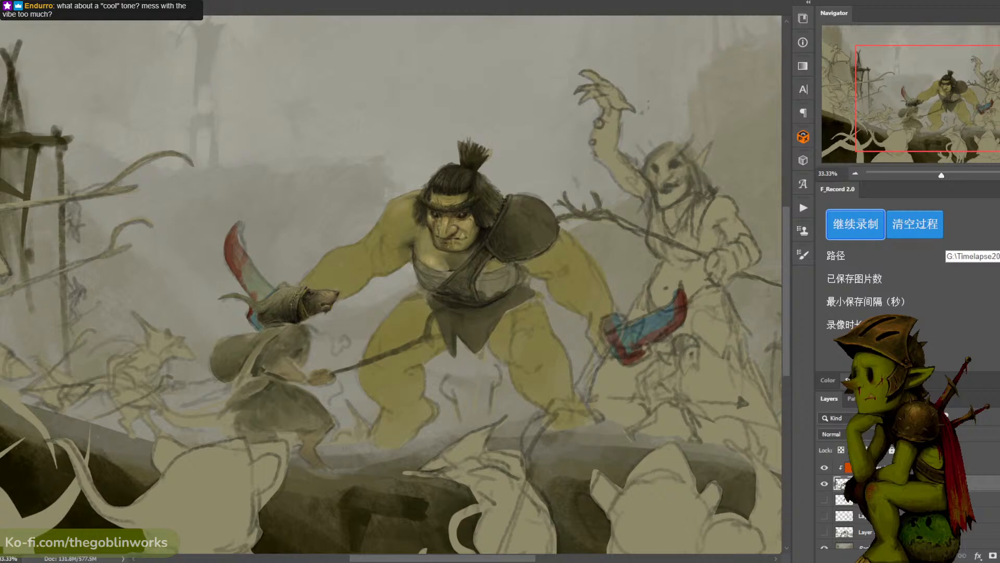
key("ctrl+b")
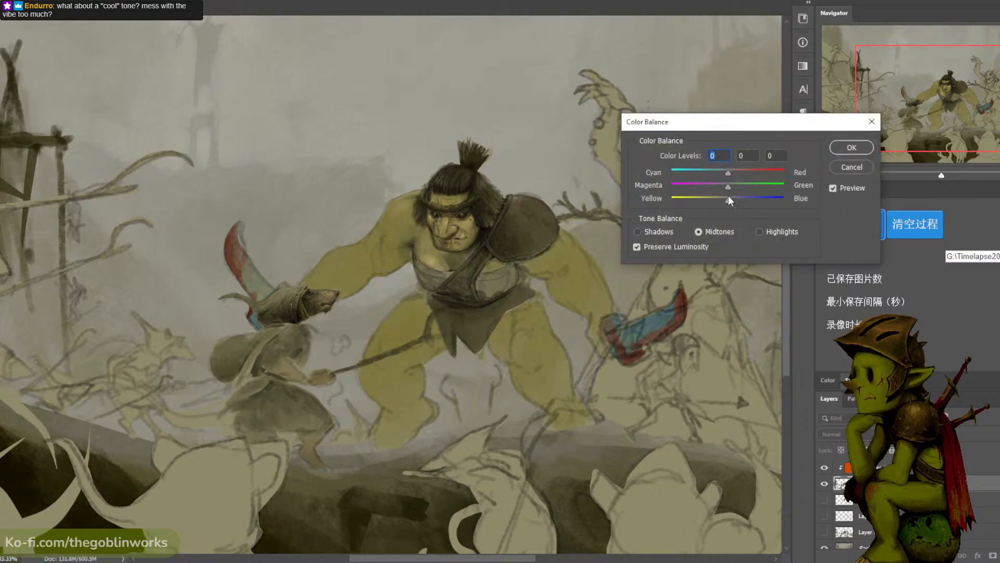
mouse_move(723, 204)
left_mouse_down()
mouse_move(750, 206)
mouse_move(729, 206)
mouse_move(734, 189)
mouse_move(714, 189)
left_mouse_up()
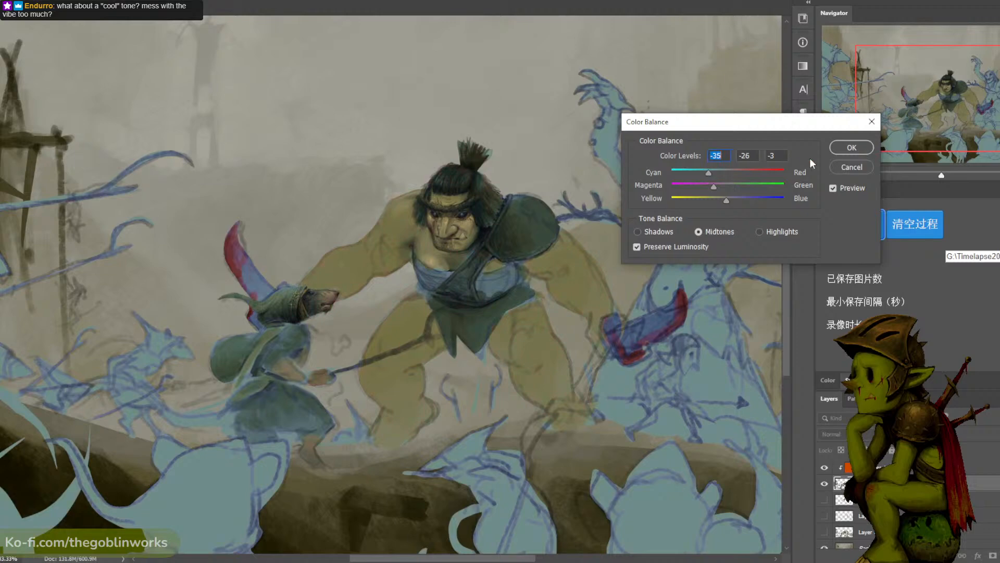
left_click(853, 165)
- Use Color Balance on the merged character layer to push the shadows toward blue and the highlights toward cyan and yellow
scroll(613, 239, "up", 6)
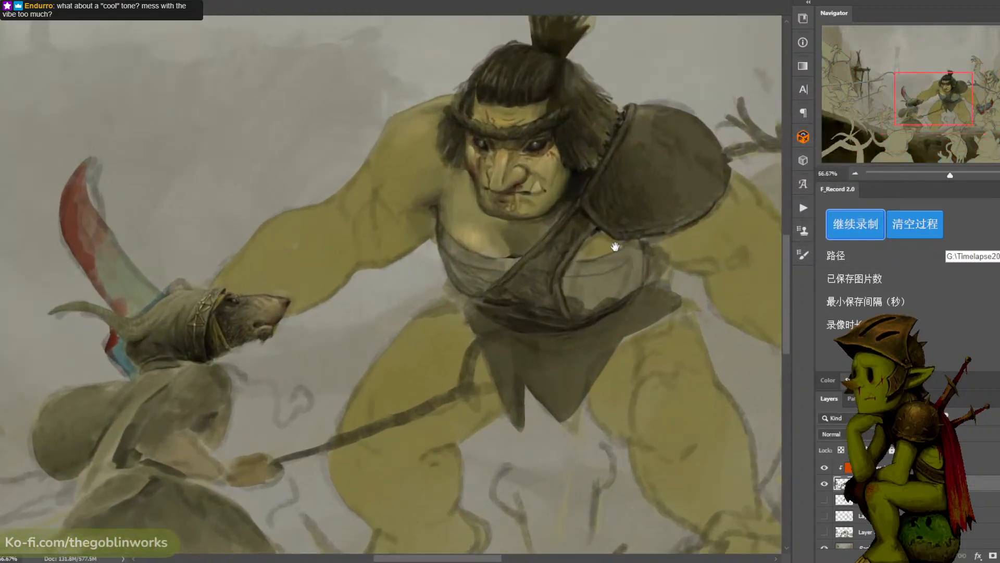
scroll(584, 370, "down", 3)
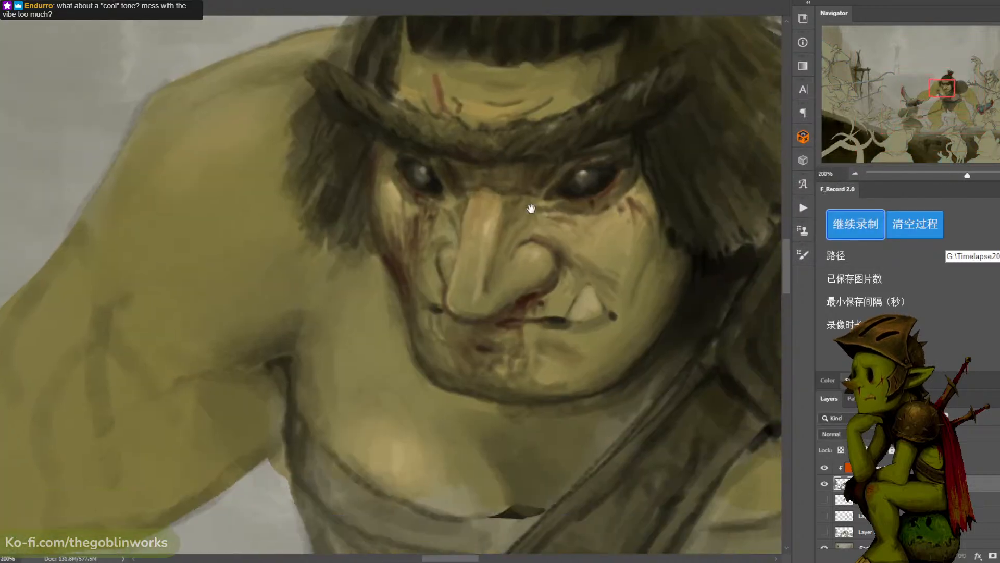
key("ctrl+b")
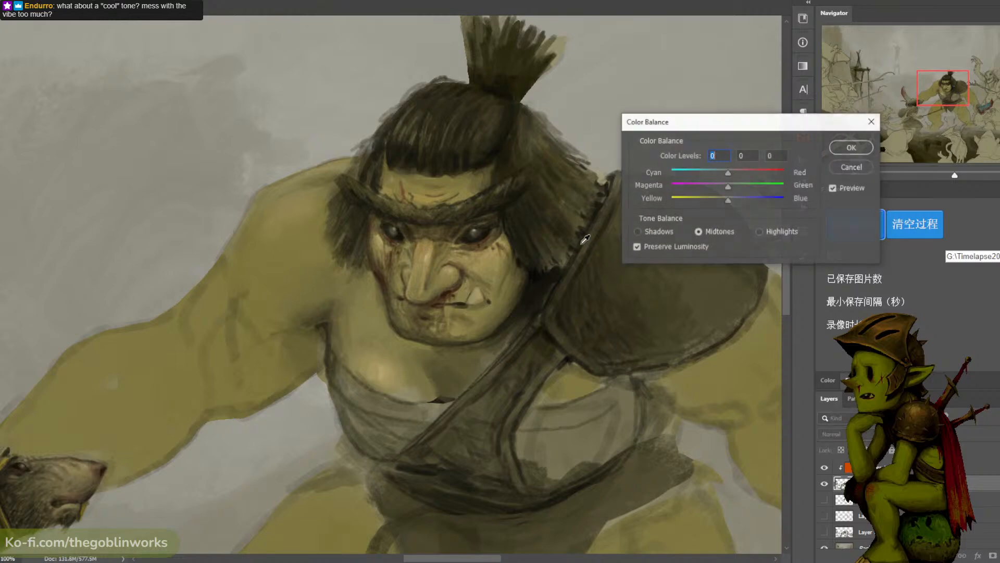
left_click_drag(729, 198, 727, 199)
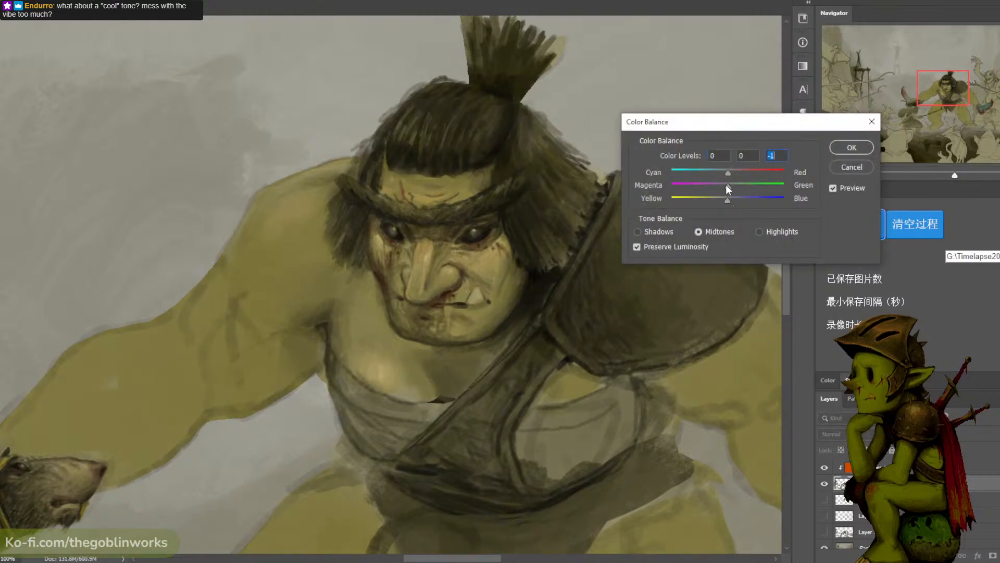
left_click(724, 186)
left_click(646, 234)
left_click_drag(725, 199, 732, 200)
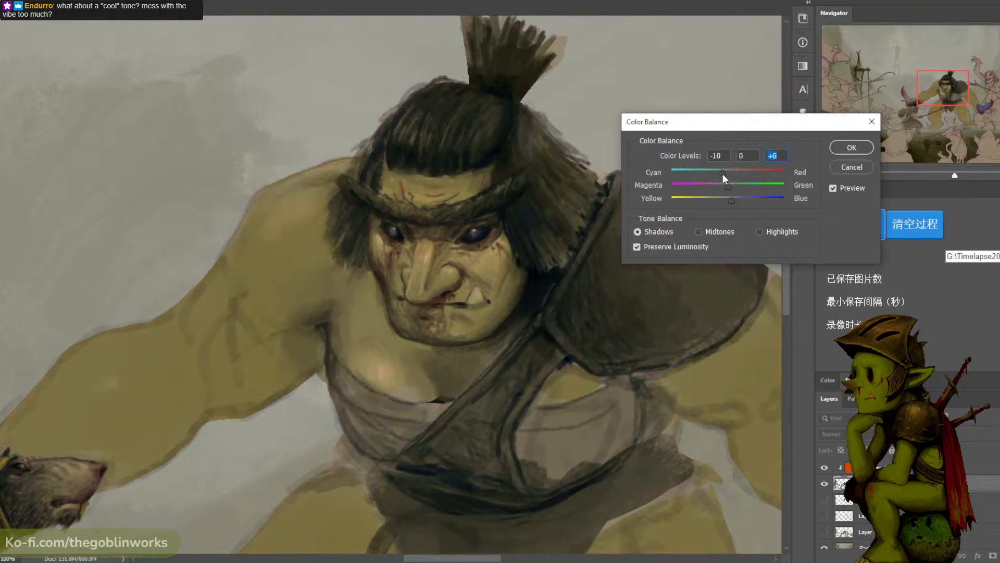
left_click(759, 231)
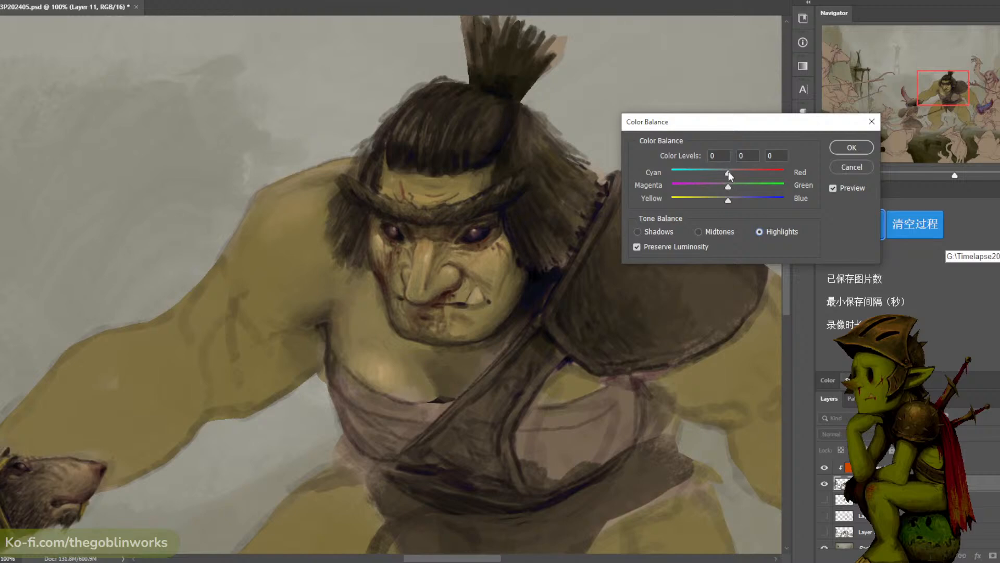
left_click_drag(726, 173, 723, 199)
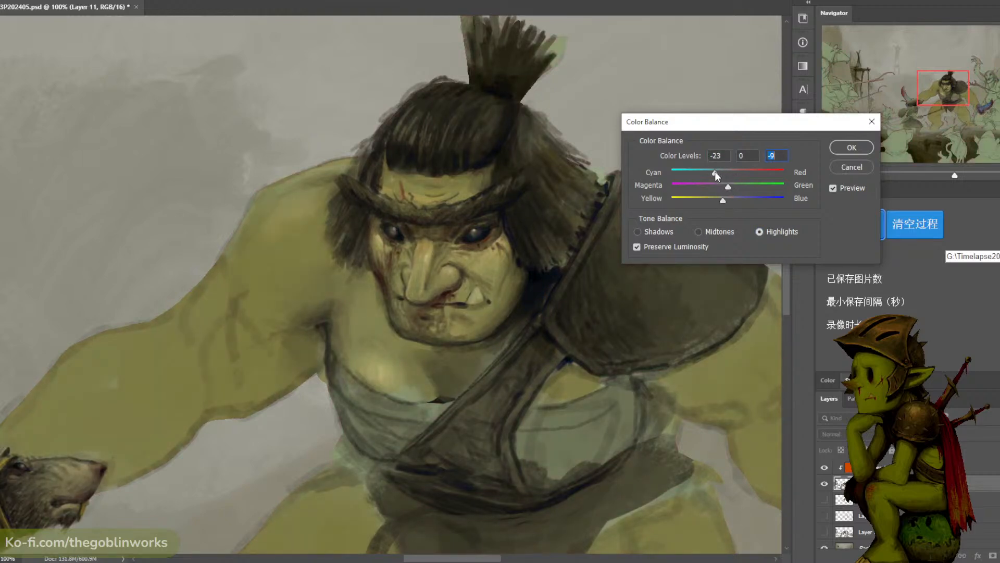
- Set the Color Balance midtones to +9, -18 and -14, turn off Preserve Luminosity, and apply the adjustment
left_click(702, 230)
left_click_drag(730, 198, 720, 198)
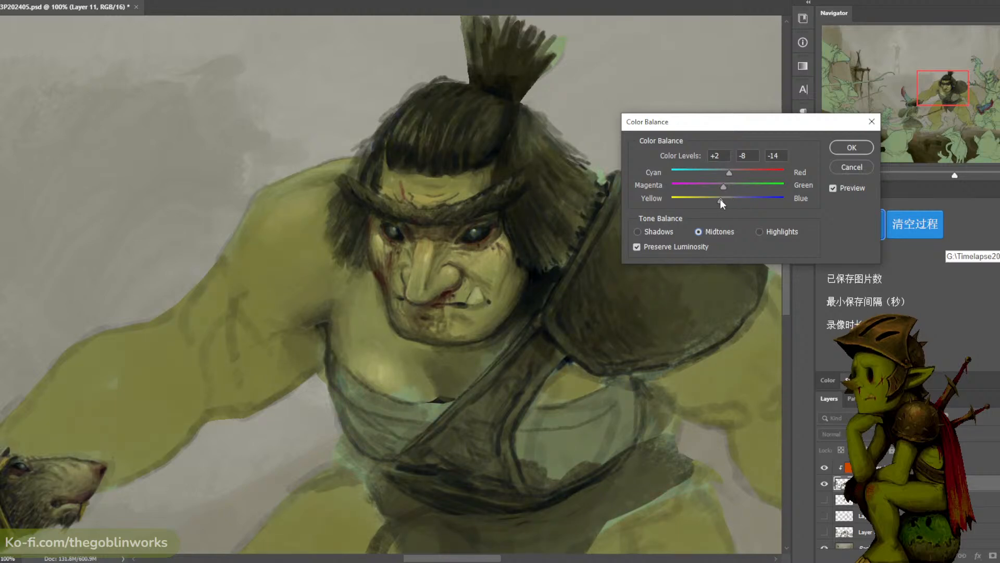
left_click(736, 175)
left_click_drag(721, 188, 719, 197)
left_click(638, 247)
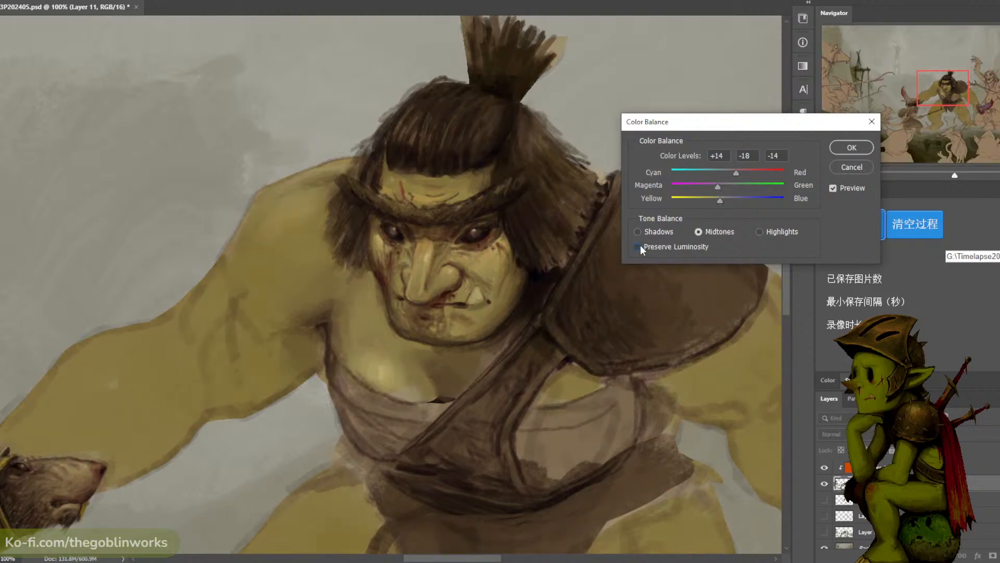
key("ctrl+minus")
key("ctrl+minus")
key("ctrl+plus")
key("ctrl+plus")
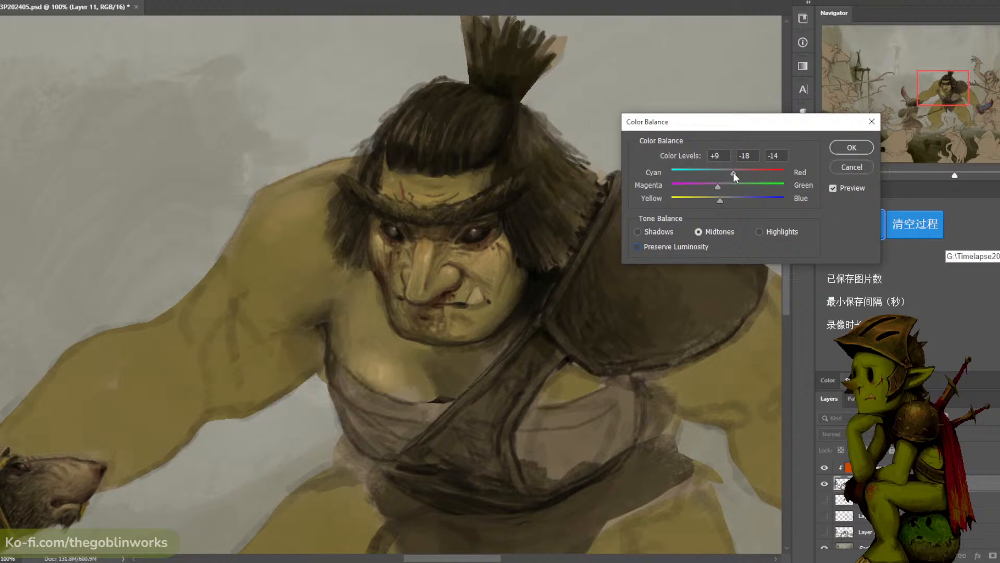
left_click(836, 147)
- Raise the opacity of the orange Saturation layer over the recoloured characters
key("ctrl+plus")
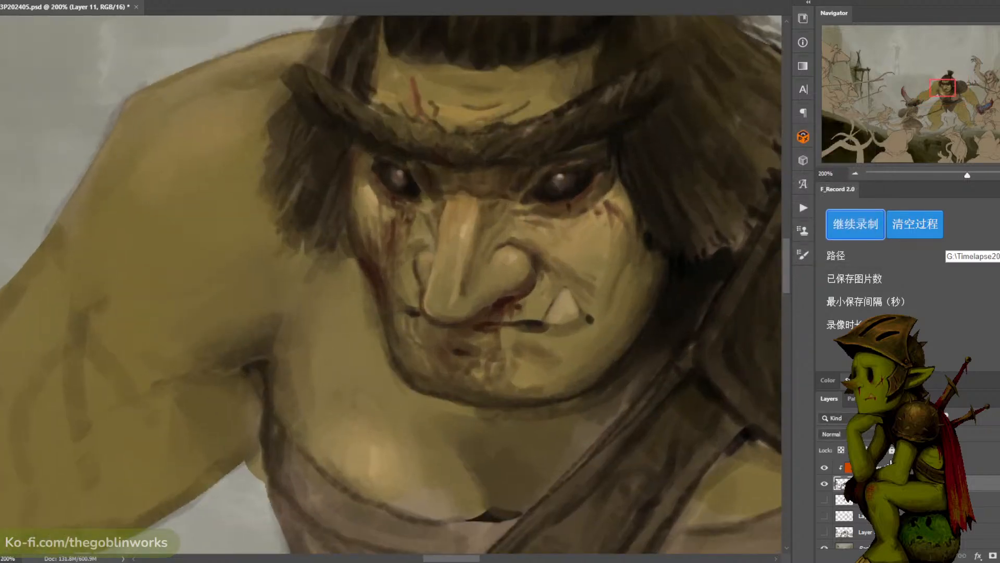
left_click(912, 469)
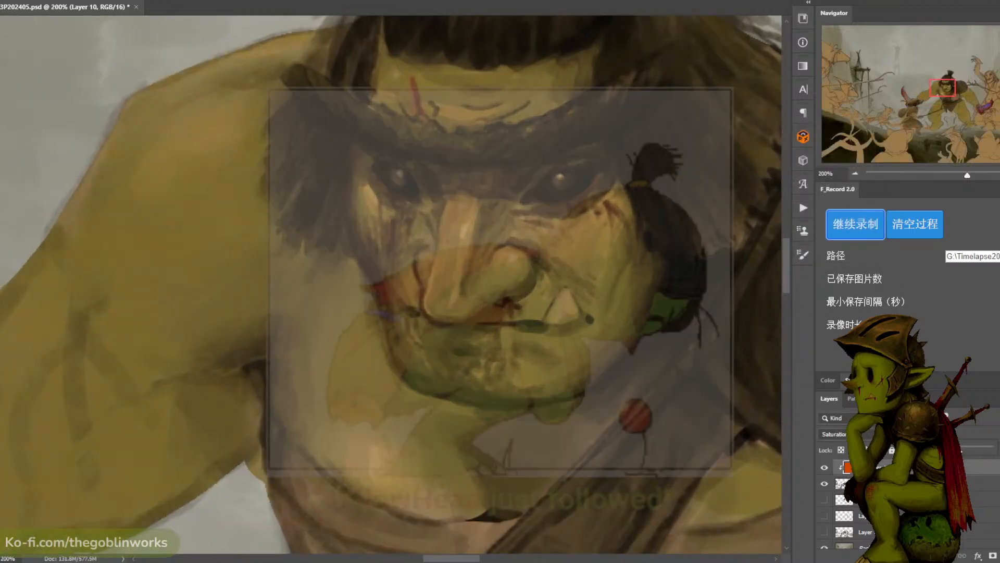
key("ctrl+minus")
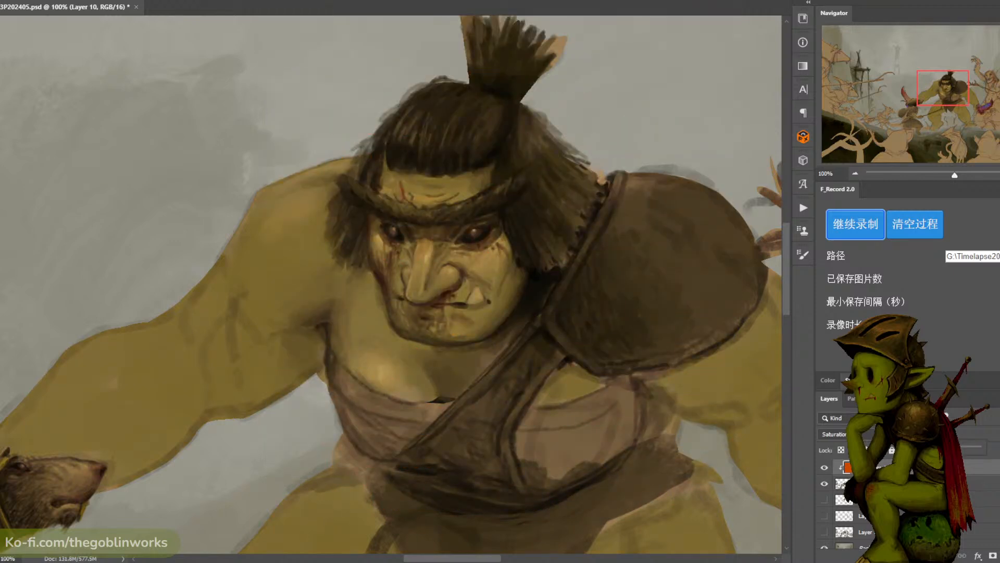
- Examine the recoloured characters against the background at several magnifications, comparing them with the orange layer hidden and shown
key("ctrl+minus")
key("ctrl+minus")
key("ctrl+minus")
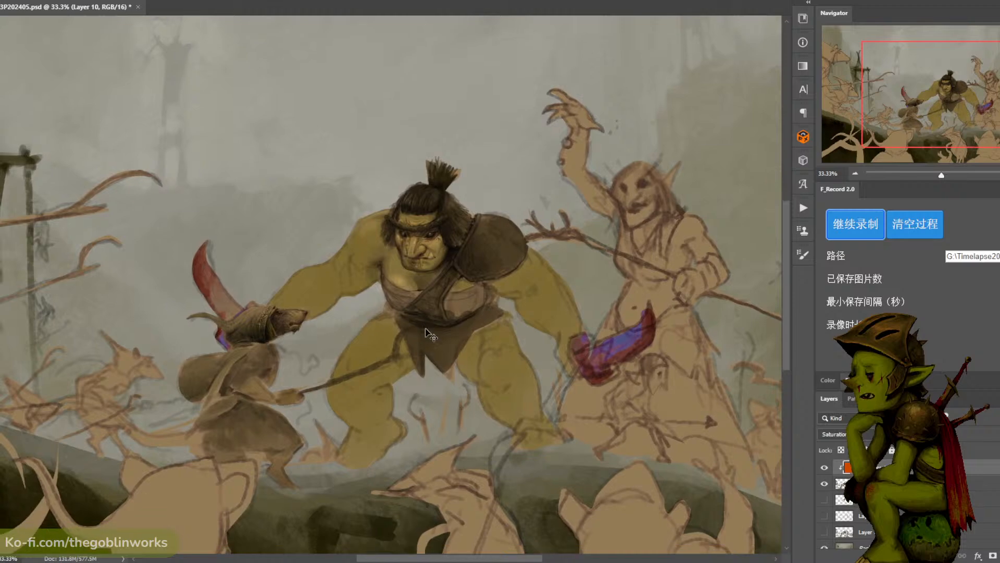
key("ctrl+plus")
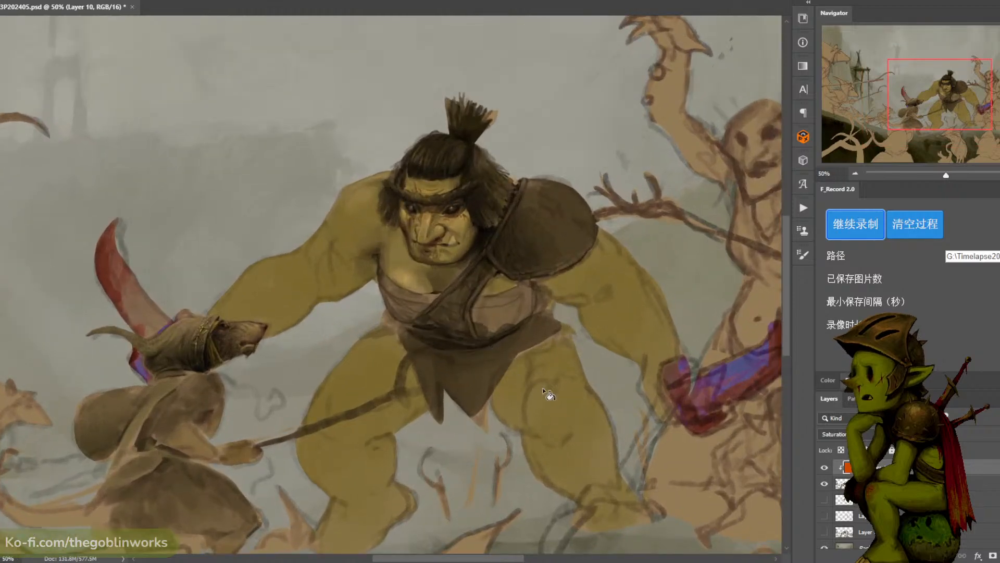
key("ctrl+minus")
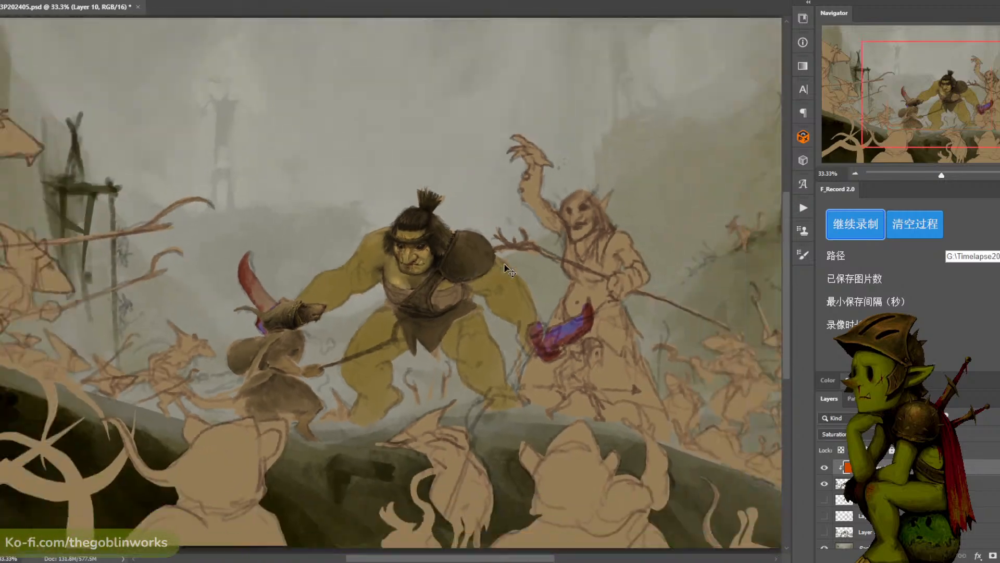
key("ctrl+plus")
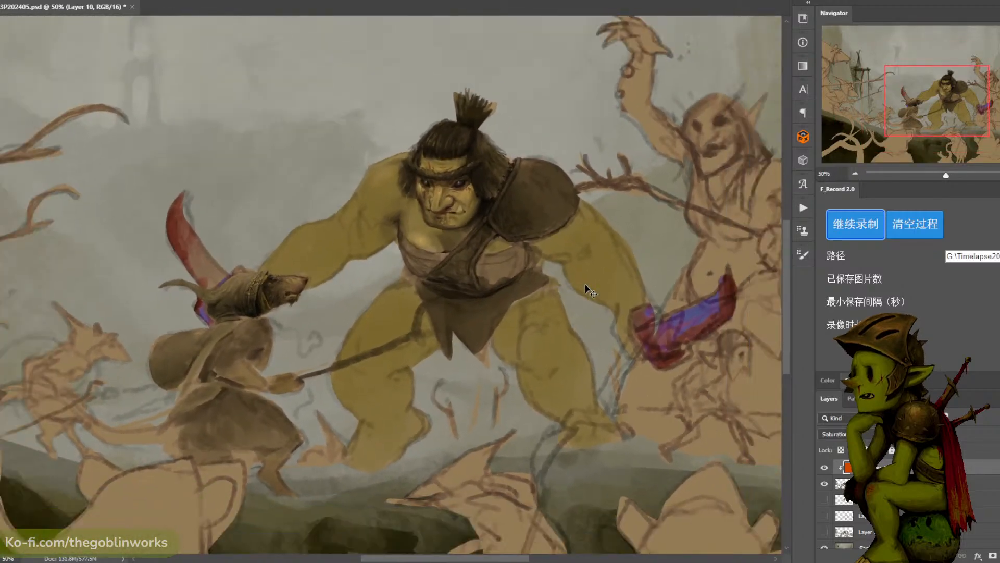
key("ctrl+minus")
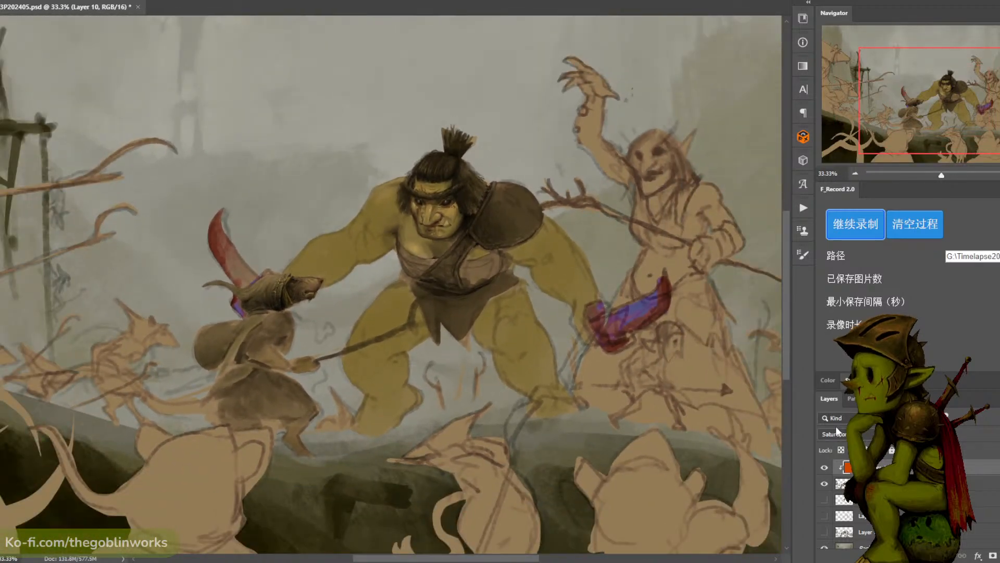
left_click(825, 467)
left_click(825, 467)
- Delete the orange Saturation layer and the merged character layer, and show the three original character layers again
scroll(620, 334, "down", 1)
left_click(885, 484)
left_click_drag(927, 471, 999, 556)
left_click_drag(823, 499, 822, 469)
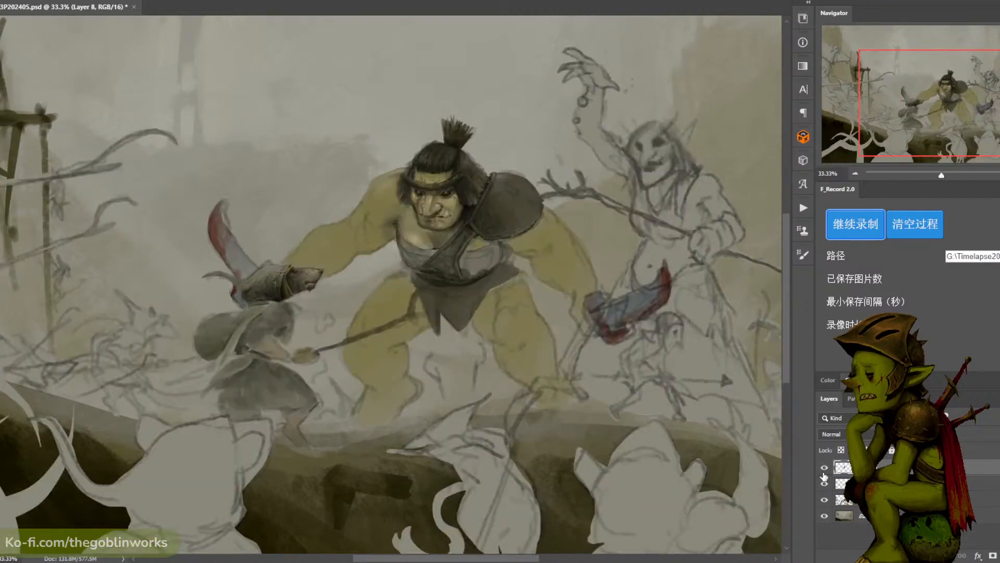
- Toggle the top two character layers individually to compare the painting with and without the line sketch and the rendered details
left_click(826, 486)
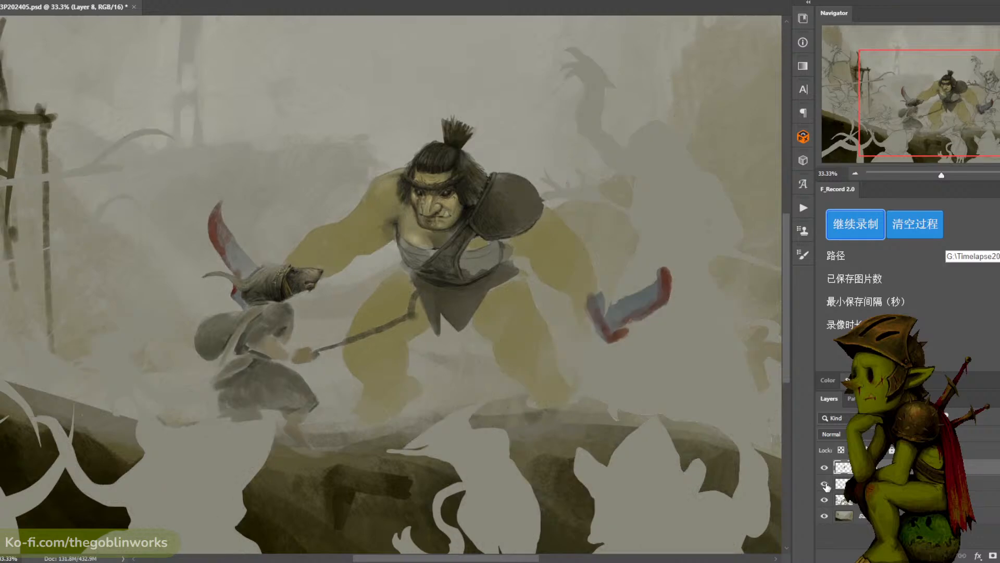
left_click(826, 486)
left_click(826, 486)
left_click(826, 485)
left_click(823, 470)
left_click(824, 469)
left_click(823, 470)
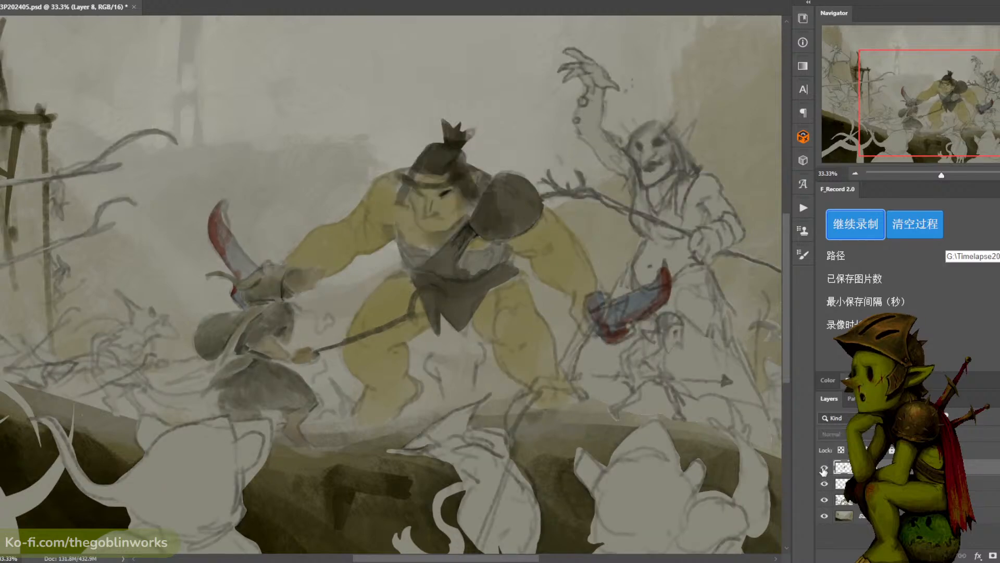
left_click(824, 470)
left_click(823, 470)
left_click(824, 470)
left_click(824, 470)
left_click(824, 470)
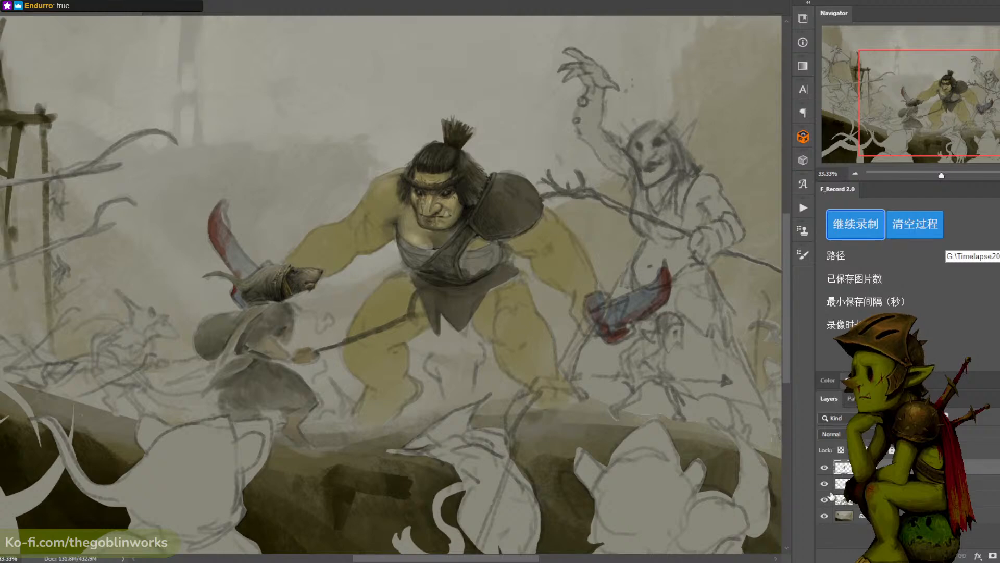
- Hide all three character layers and examine the background landscape on its own
left_click_drag(823, 468, 824, 500)
key("ctrl+minus")
key("ctrl+minus")
key("ctrl+plus")
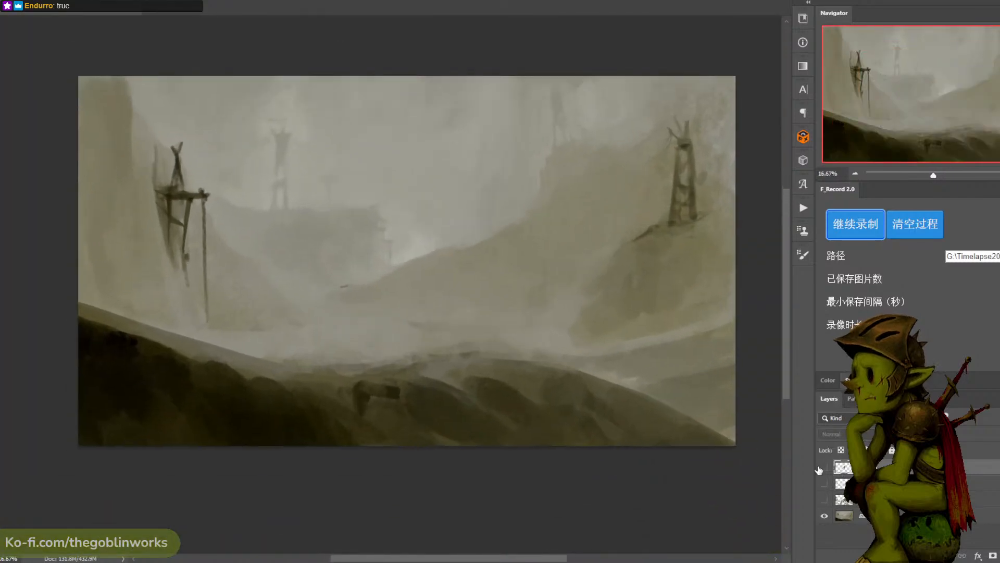
key("ctrl+minus")
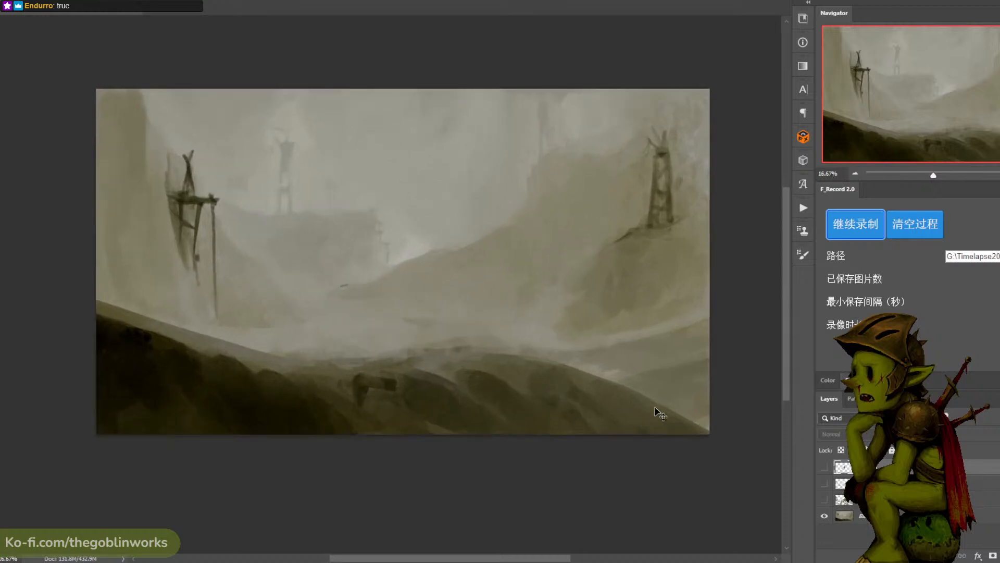
key("ctrl+plus")
left_click_drag(654, 409, 599, 407)
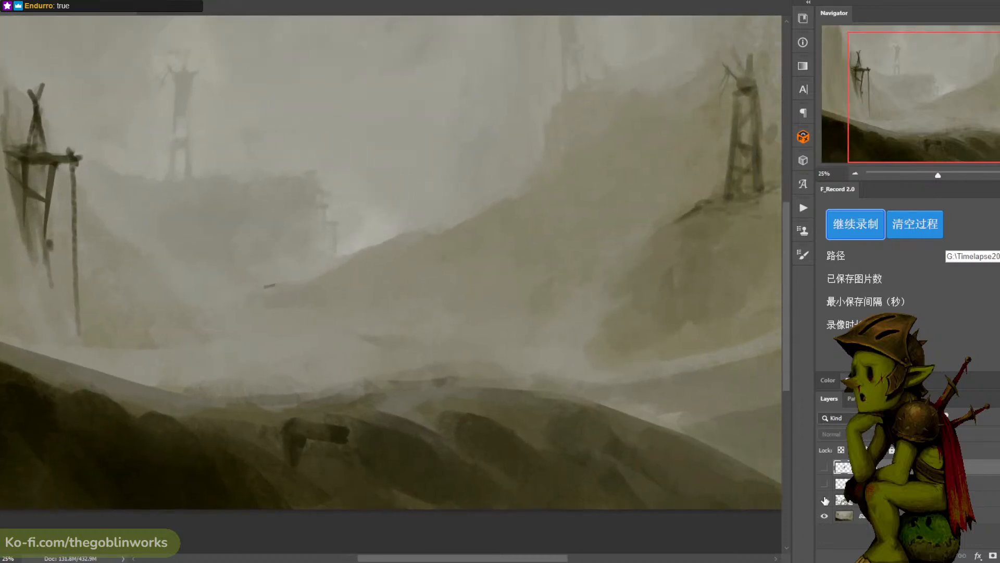
- Show the three character layers over the background again and save the document
left_click_drag(824, 500, 823, 469)
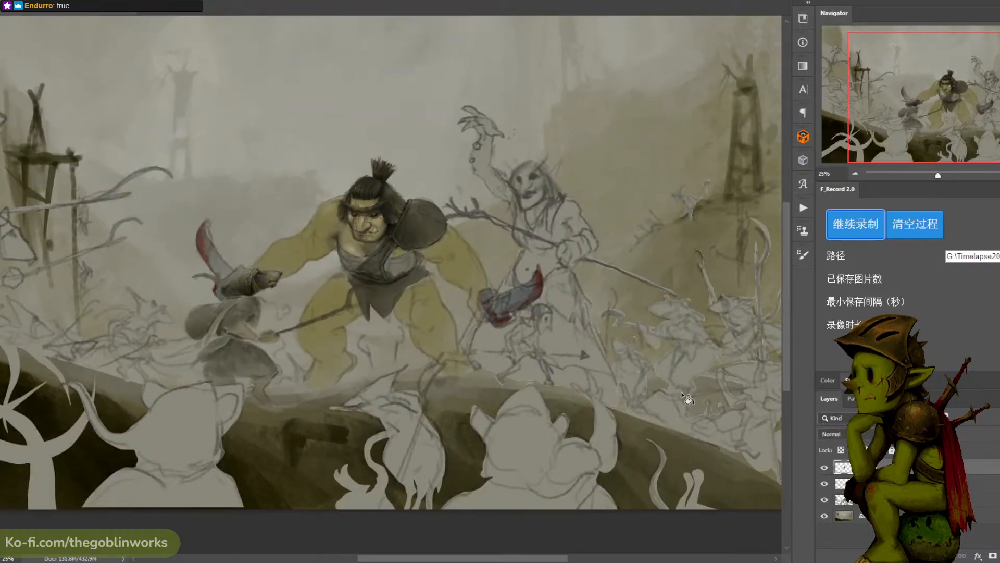
key("ctrl+s")
- Examine the ogre up close and at reduced magnifications, and view the whole illustration enlarged in full-screen mode on black
key("ctrl+plus")
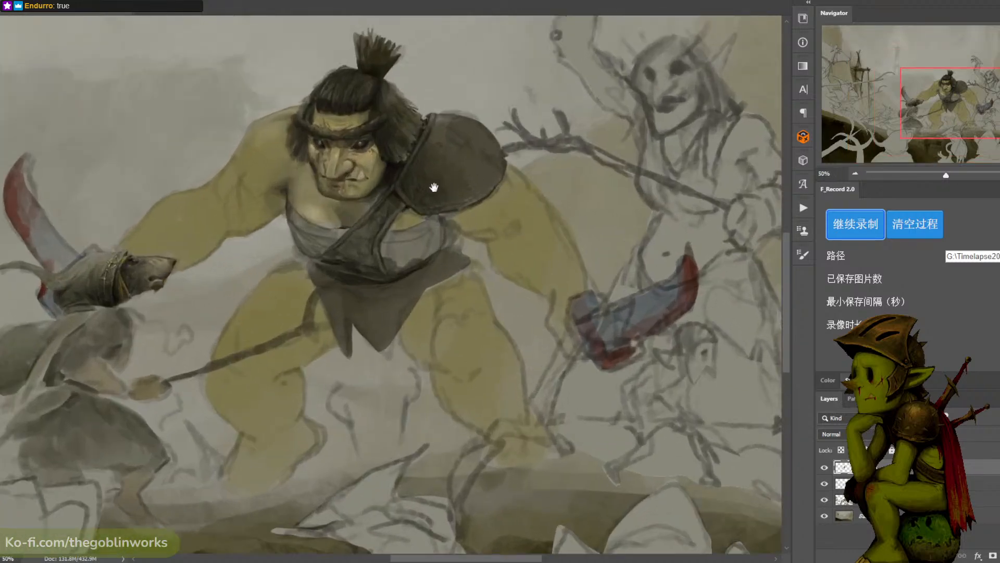
key("ctrl+minus")
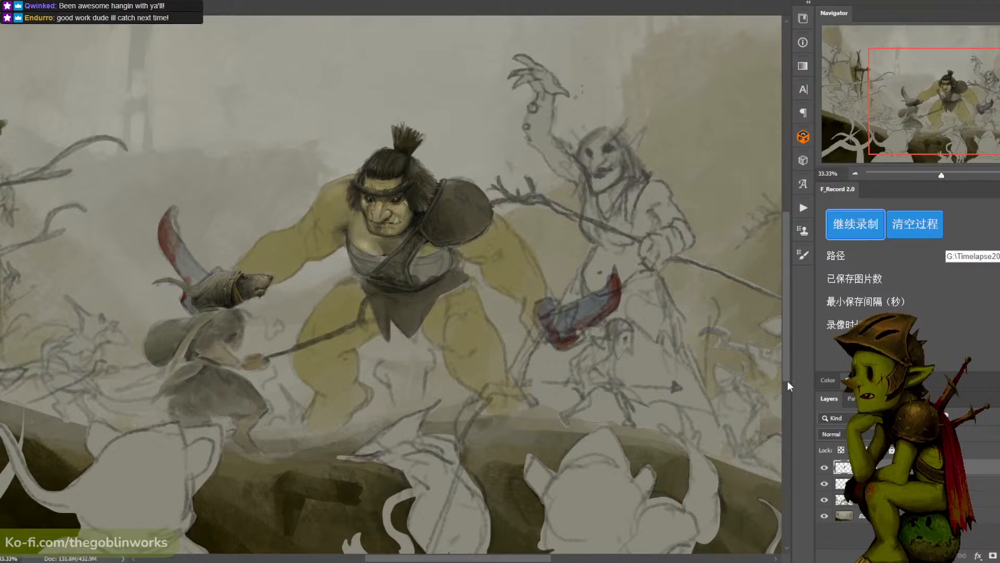
key("ctrl+minus")
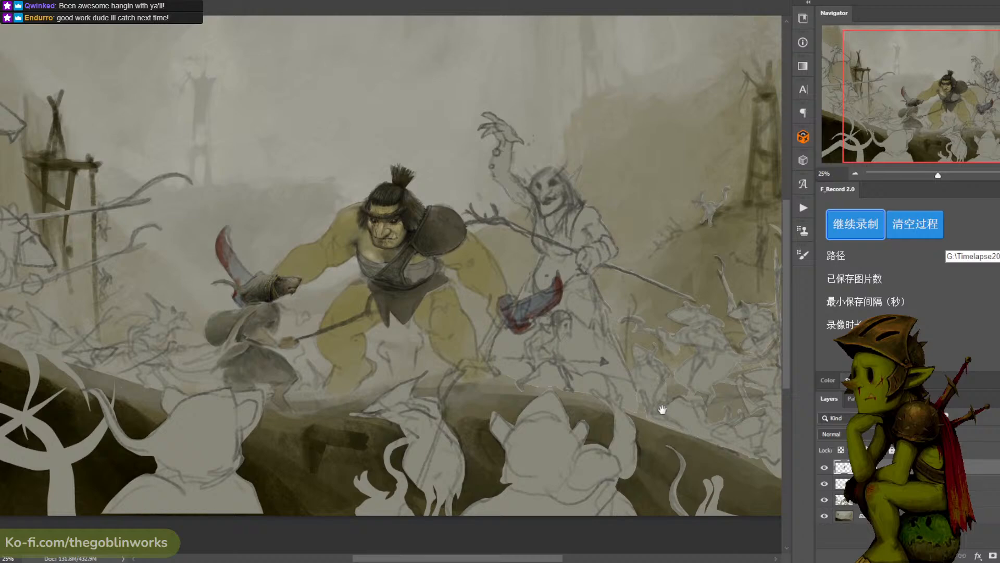
key("ctrl+minus")
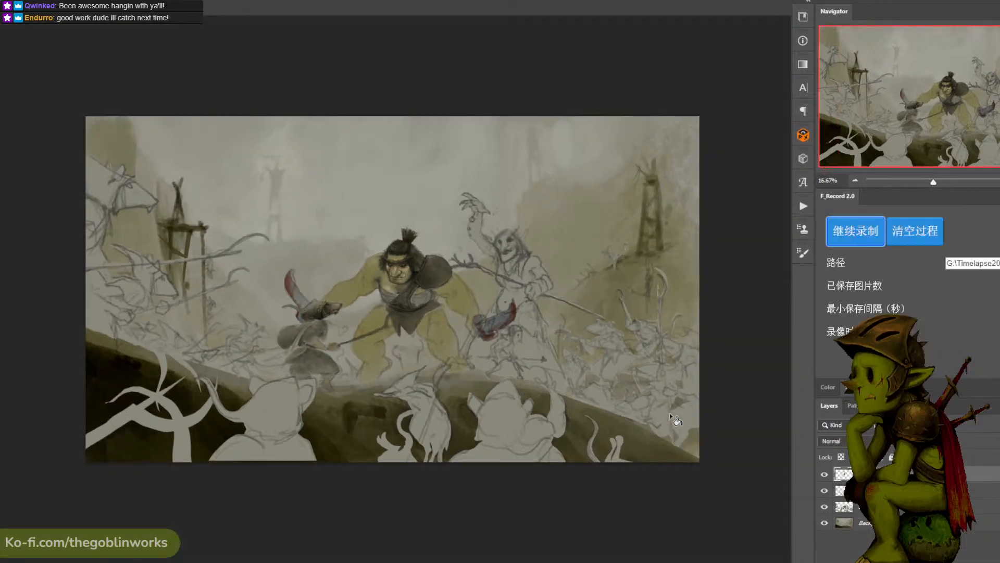
key("f")
key("f")
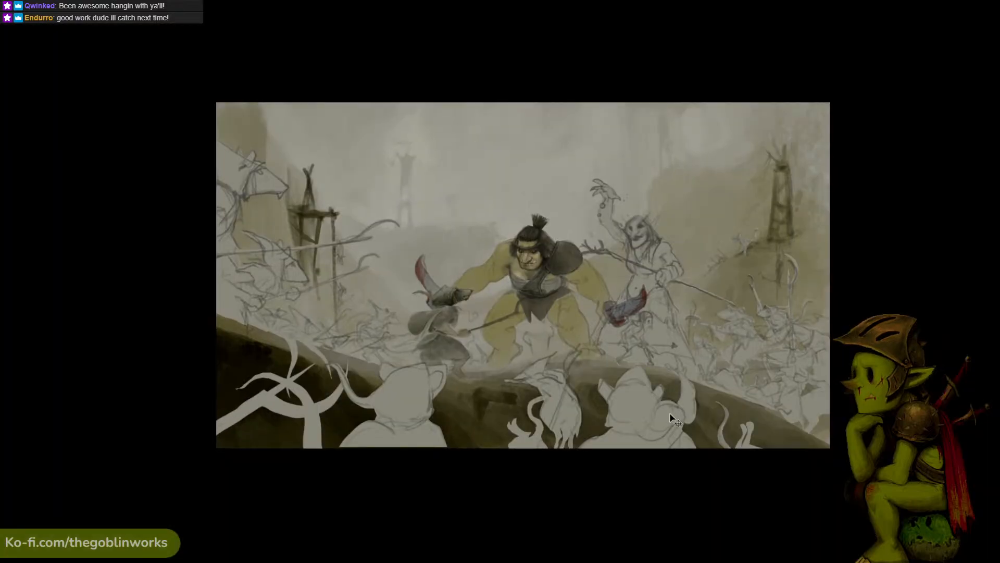
key("ctrl+plus")
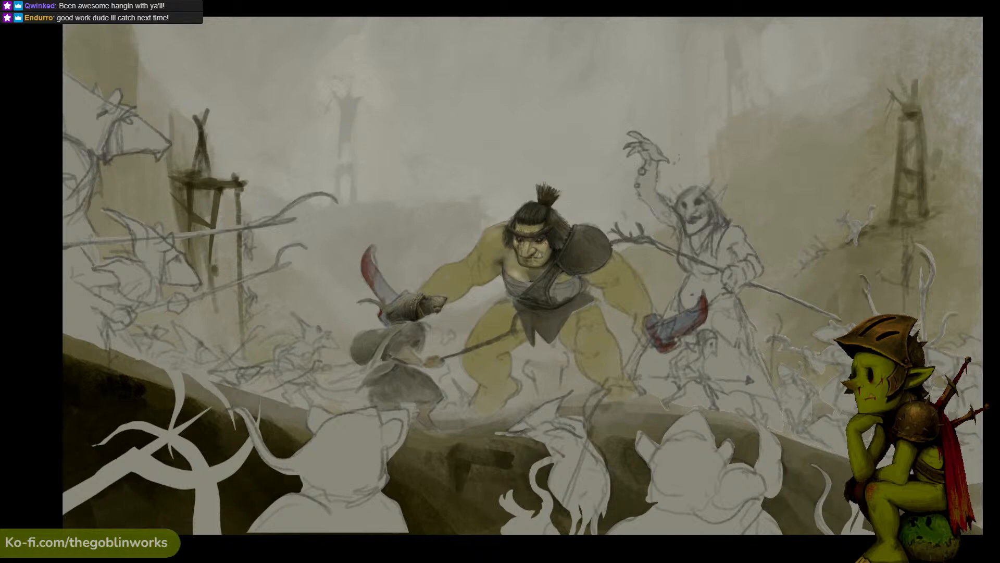